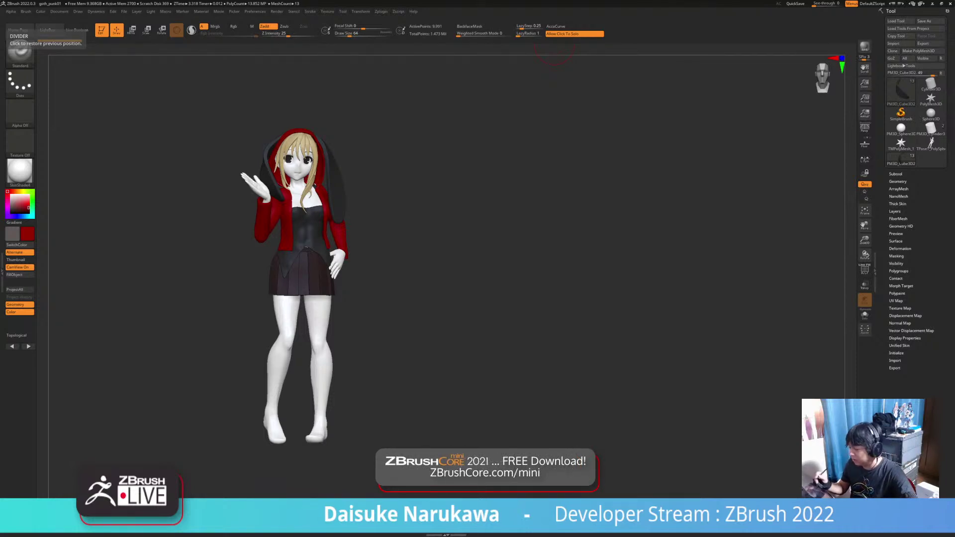
pyautogui.moveTo(555, 109); pyautogui.dragTo(826, 229)
pyautogui.moveTo(523, 258); pyautogui.dragTo(460, 335)
pyautogui.moveTo(441, 390)
pyautogui.keyDown('alt'); pyautogui.mouseDown()
pyautogui.moveTo(438, 347)
pyautogui.moveTo(430, 356)
pyautogui.moveTo(446, 347)
pyautogui.moveTo(417, 374)
pyautogui.mouseUp(); pyautogui.keyUp('alt')
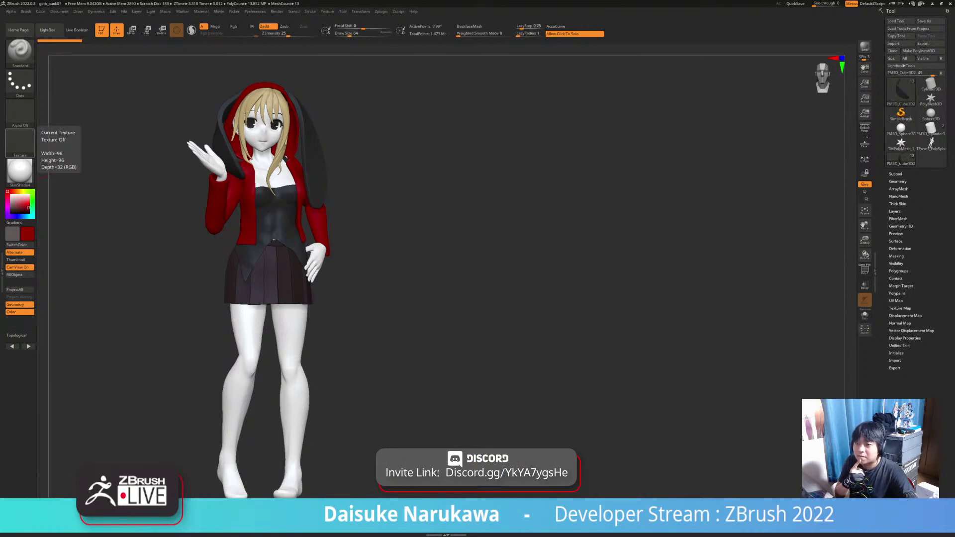
pyautogui.moveTo(105, 239)
pyautogui.mouseDown()
pyautogui.moveTo(154, 241)
pyautogui.moveTo(92, 239)
pyautogui.mouseUp()
pyautogui.moveTo(92, 239)
pyautogui.mouseDown(button='right')
pyautogui.moveTo(150, 240)
pyautogui.moveTo(151, 296)
pyautogui.moveTo(168, 330)
pyautogui.mouseUp(button='right')
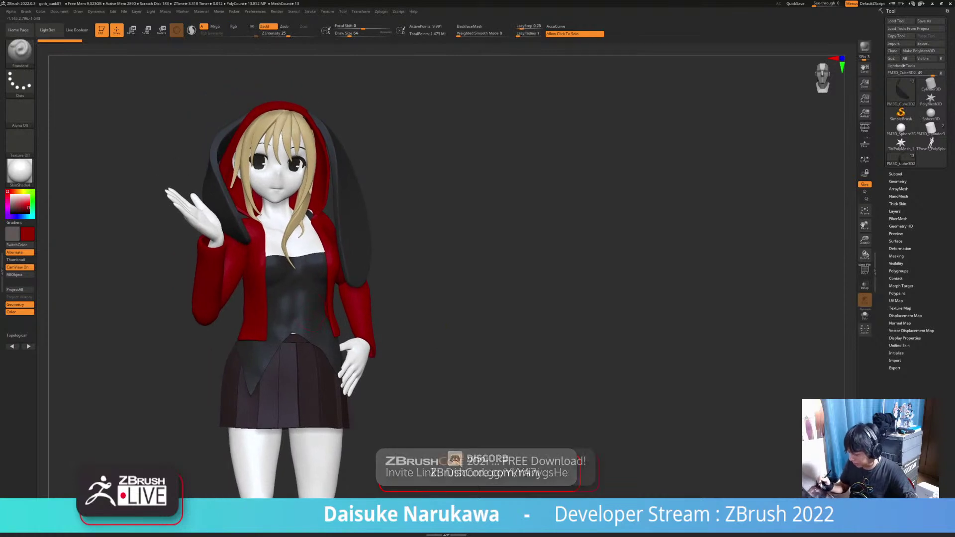
# Make the character's red hooded jacket the active subtool.
pyautogui.keyDown('alt'); pyautogui.click(310, 311); pyautogui.keyUp('alt')
pyautogui.click(425, 296)
pyautogui.moveTo(423, 310)
pyautogui.mouseDown(button='right')
pyautogui.moveTo(486, 309)
pyautogui.moveTo(404, 312)
pyautogui.moveTo(453, 321)
pyautogui.moveTo(423, 322)
pyautogui.moveTo(435, 323)
pyautogui.mouseUp(button='right')
pyautogui.click(422, 310)
pyautogui.click(448, 322)
pyautogui.click(424, 322)
pyautogui.keyDown('alt'); pyautogui.click(251, 293); pyautogui.keyUp('alt')
# Choose the SnakeHook2 brush and enlarge the draw size to about 189.
pyautogui.click(20, 53)
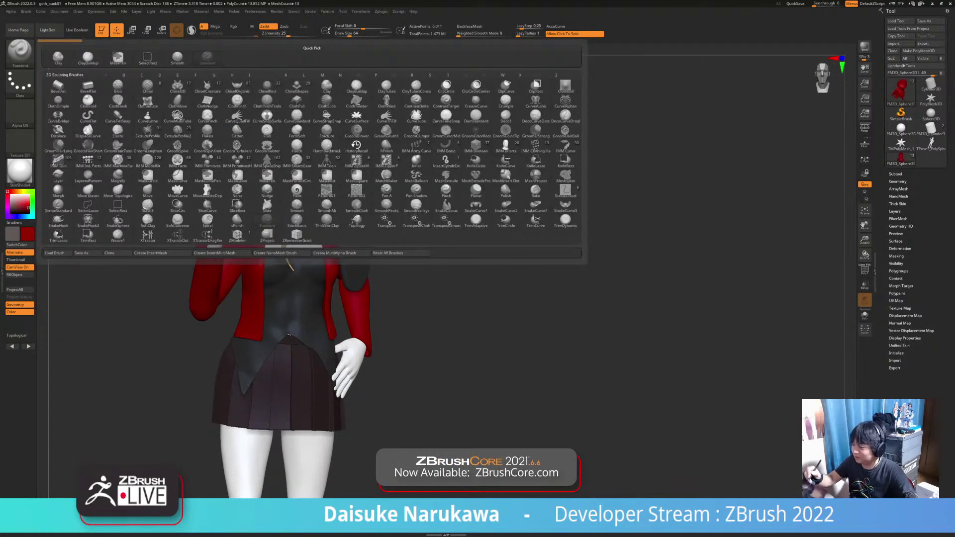
pyautogui.press('s')
pyautogui.press('l')
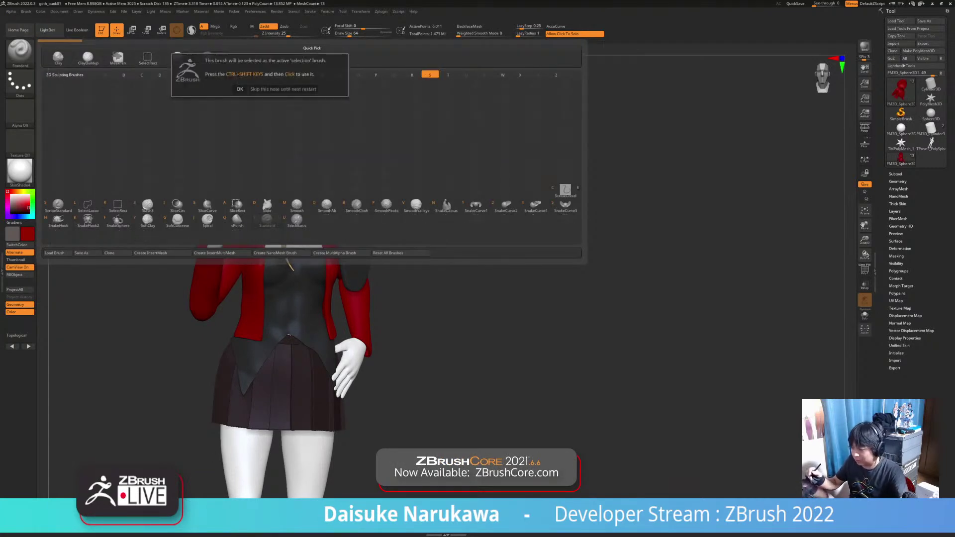
pyautogui.click(20, 52)
pyautogui.press('s')
pyautogui.press('h')
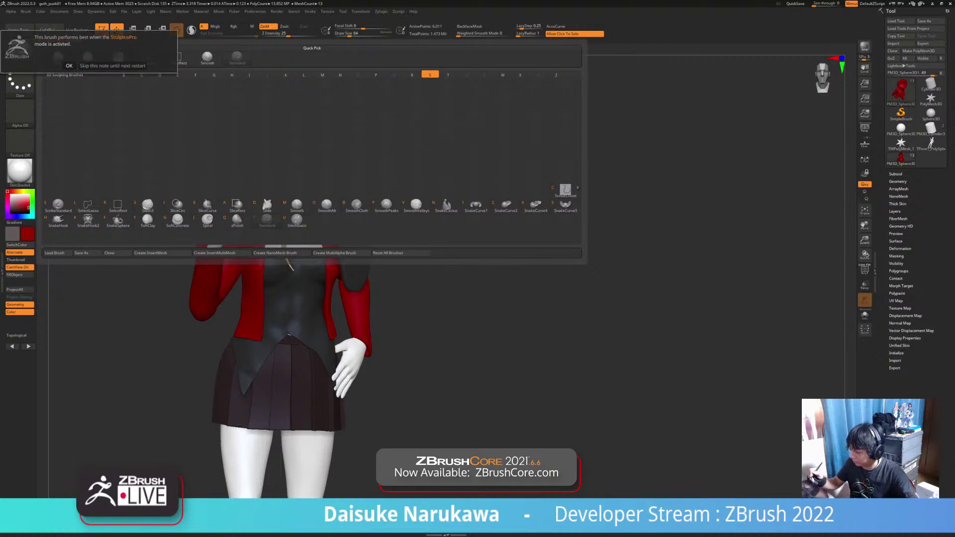
pyautogui.click(69, 66)
pyautogui.moveTo(349, 34); pyautogui.dragTo(364, 34)
# Switch to the SnakeHook brush, undo the stray stroke and turn off Rgb painting for the jacket sculpting.
pyautogui.keyDown('ctrl'); pyautogui.moveTo(279, 149); pyautogui.dragTo(264, 258, button='right'); pyautogui.keyUp('ctrl')
pyautogui.click(20, 53)
pyautogui.press('h')
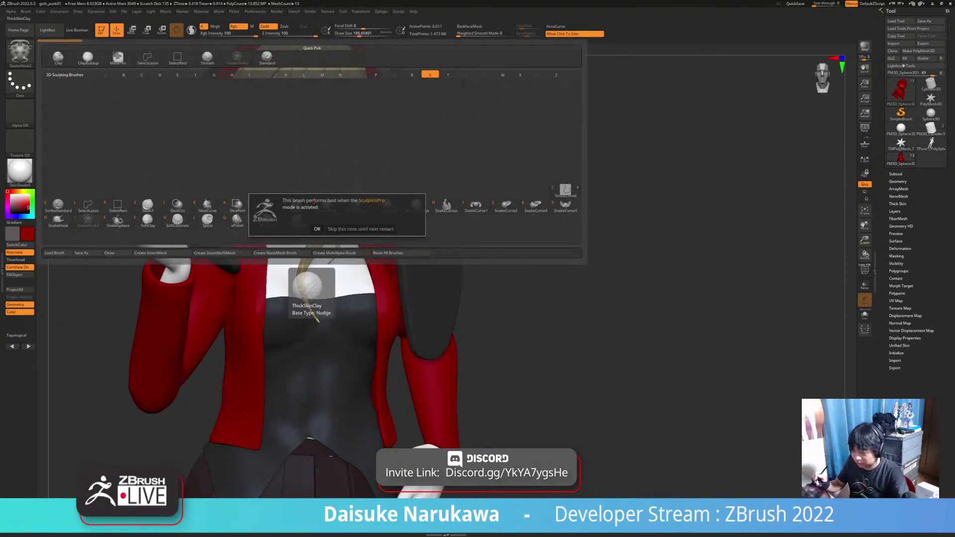
pyautogui.click(317, 229)
pyautogui.moveTo(304, 229); pyautogui.dragTo(281, 255, button='right')
pyautogui.hotkey('ctrl', 'z')
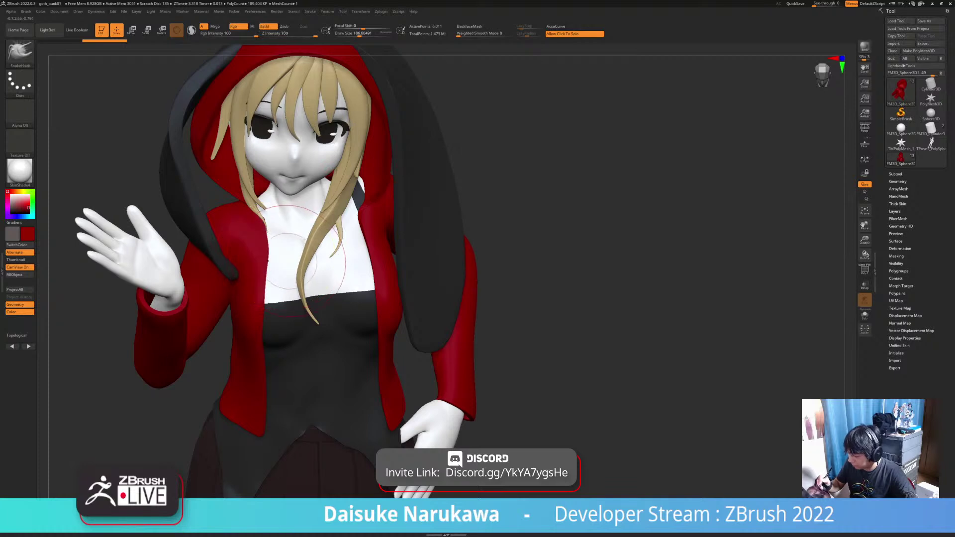
pyautogui.click(239, 27)
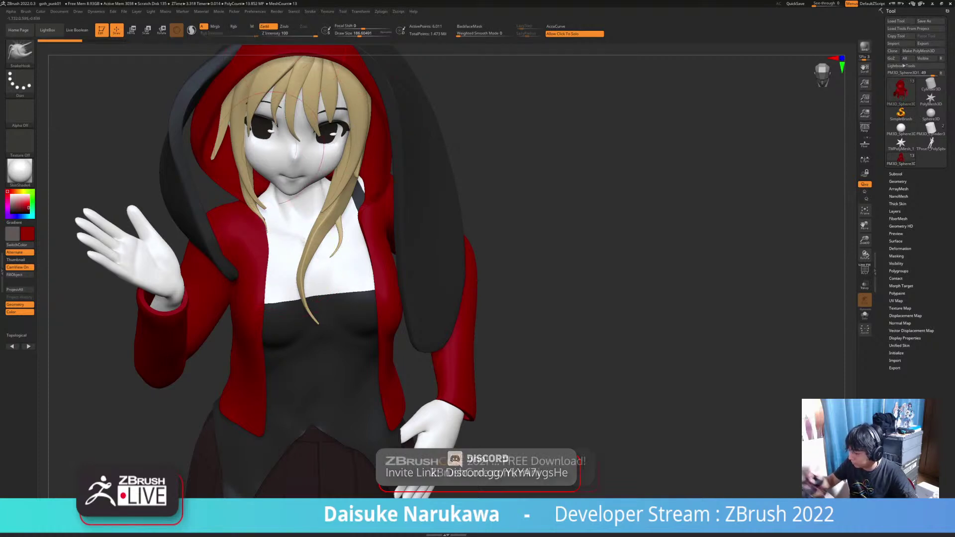
# Reshape the front opening and hem of the red jacket with SnakeHook strokes.
pyautogui.moveTo(266, 260); pyautogui.dragTo(264, 281)
pyautogui.moveTo(264, 343)
pyautogui.mouseDown(button='right')
pyautogui.moveTo(294, 363)
pyautogui.moveTo(282, 434)
pyautogui.mouseUp(button='right')
pyautogui.moveTo(265, 426); pyautogui.dragTo(269, 429)
pyautogui.moveTo(272, 427)
pyautogui.keyDown('alt'); pyautogui.mouseDown(button='right')
pyautogui.moveTo(282, 358)
pyautogui.moveTo(258, 349)
pyautogui.moveTo(267, 350)
pyautogui.mouseUp(button='right'); pyautogui.keyUp('alt')
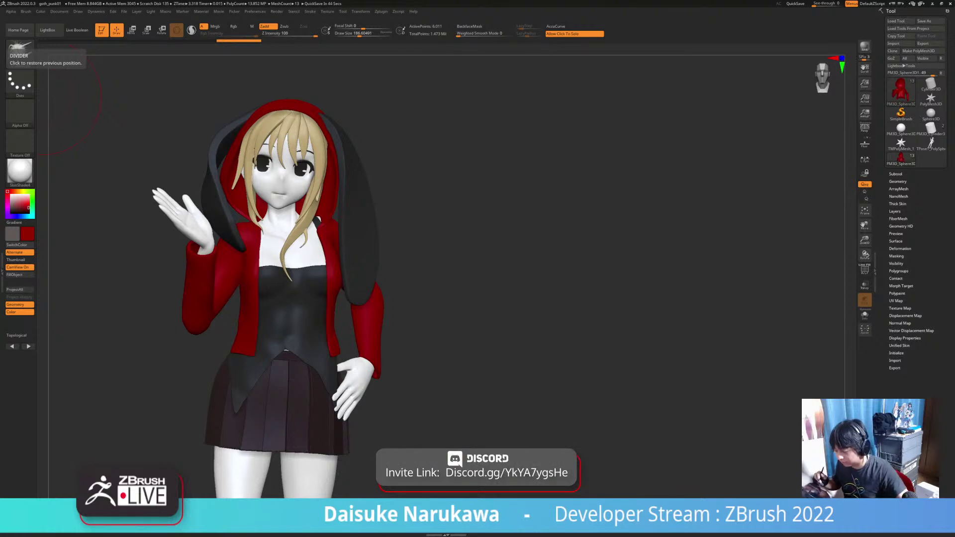
pyautogui.moveTo(119, 149); pyautogui.dragTo(174, 161)
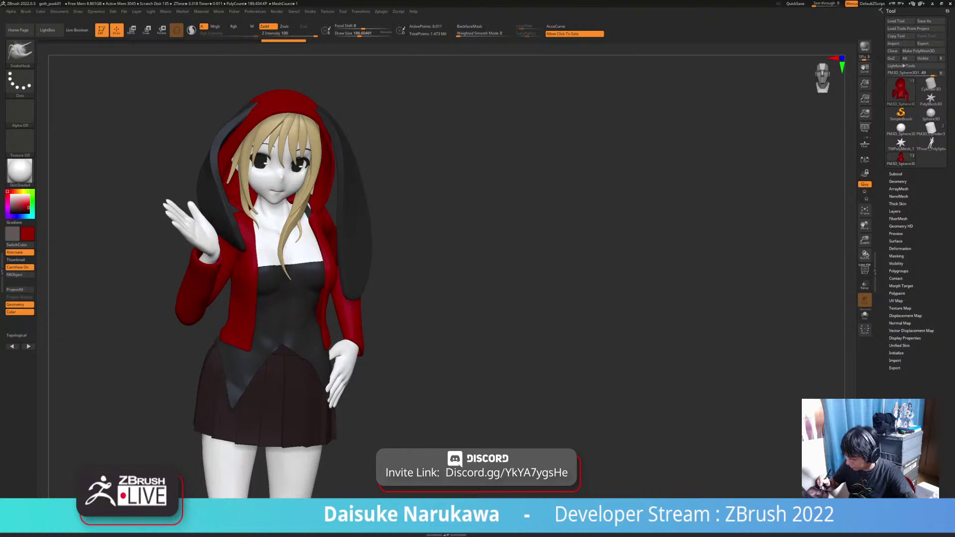
# Reshape the jacket's back and sleeves from the side and rear views, smoothing the surface between strokes.
pyautogui.moveTo(294, 378)
pyautogui.keyDown('ctrl'); pyautogui.mouseDown(button='right')
pyautogui.moveTo(293, 346)
pyautogui.moveTo(268, 333)
pyautogui.moveTo(271, 343)
pyautogui.moveTo(378, 335)
pyautogui.mouseUp(button='right'); pyautogui.keyUp('ctrl')
pyautogui.moveTo(299, 323)
pyautogui.keyDown('ctrl'); pyautogui.mouseDown(button='right')
pyautogui.moveTo(298, 369)
pyautogui.moveTo(293, 346)
pyautogui.mouseUp(button='right'); pyautogui.keyUp('ctrl')
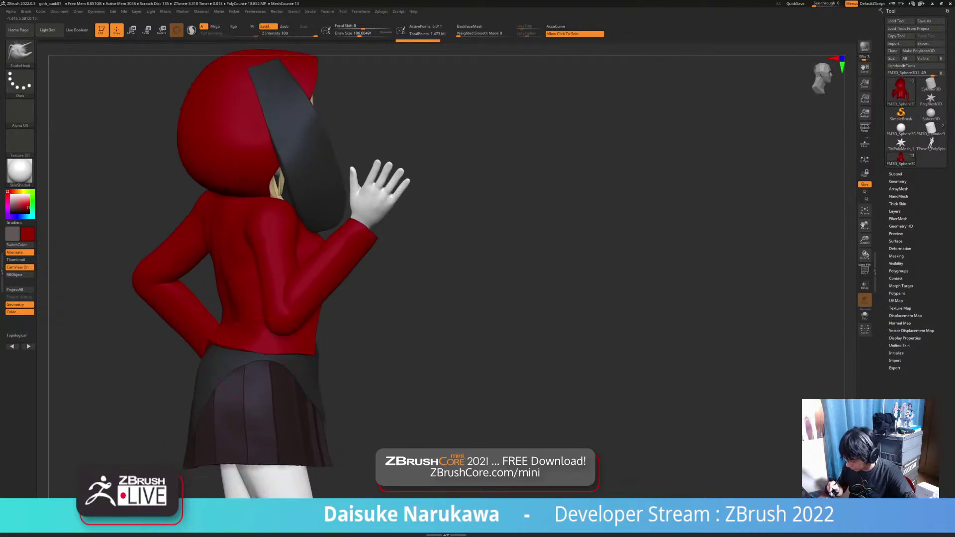
pyautogui.keyDown('ctrl'); pyautogui.moveTo(261, 397); pyautogui.dragTo(319, 354, button='right'); pyautogui.keyUp('ctrl')
pyautogui.moveTo(255, 338)
pyautogui.keyDown('ctrl'); pyautogui.mouseDown(button='right')
pyautogui.moveTo(249, 418)
pyautogui.moveTo(251, 363)
pyautogui.moveTo(366, 373)
pyautogui.moveTo(251, 385)
pyautogui.moveTo(293, 388)
pyautogui.mouseUp(button='right'); pyautogui.keyUp('ctrl')
pyautogui.hotkey('ctrl', 'shift', 'z')
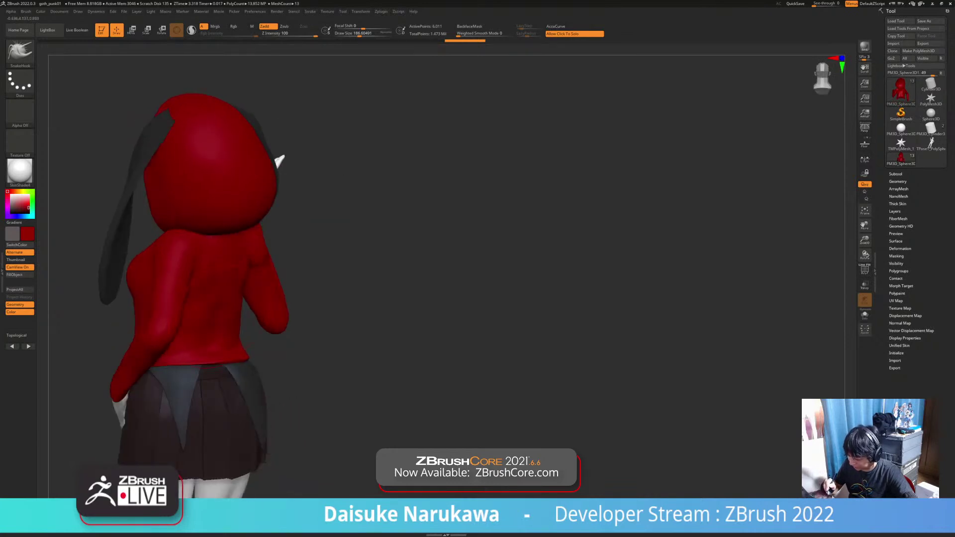
pyautogui.press('shift')
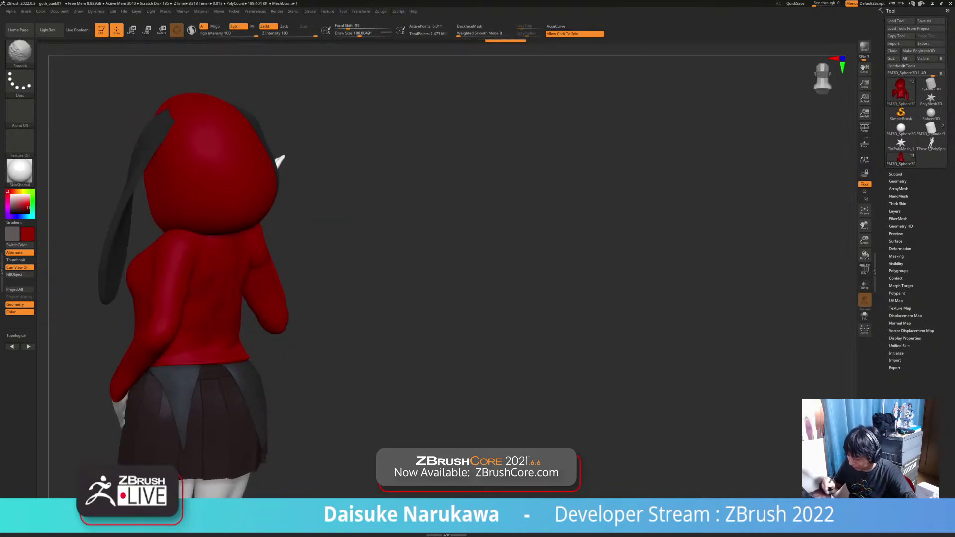
pyautogui.moveTo(239, 318)
pyautogui.mouseDown(button='right')
pyautogui.moveTo(184, 321)
pyautogui.moveTo(223, 321)
pyautogui.moveTo(263, 343)
pyautogui.moveTo(192, 337)
pyautogui.moveTo(202, 318)
pyautogui.moveTo(269, 321)
pyautogui.moveTo(285, 353)
pyautogui.mouseUp(button='right')
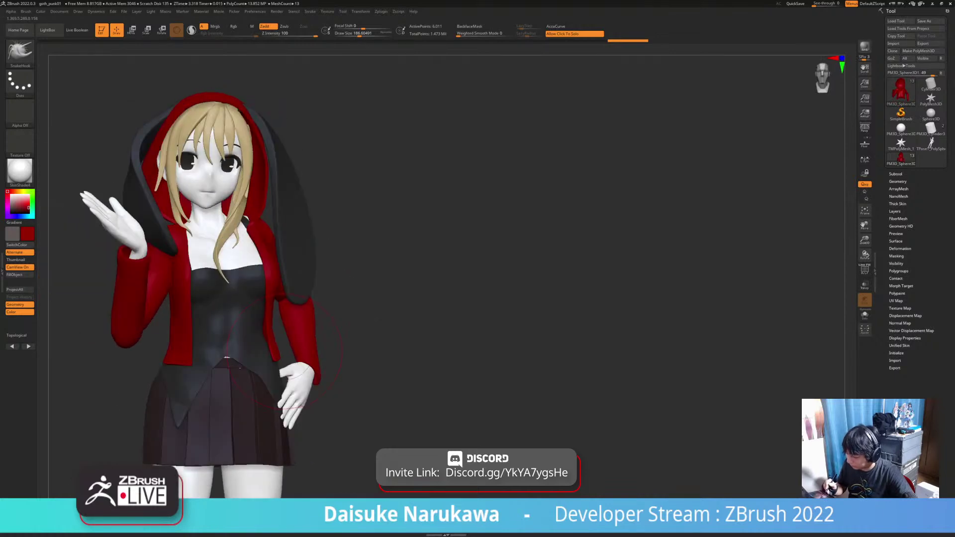
# Turn on BackfaceMask and adjust the elbow of the sleeve resting on the hip, undoing the last smoothing stroke.
pyautogui.moveTo(226, 358); pyautogui.dragTo(184, 368, button='right')
pyautogui.moveTo(341, 341); pyautogui.dragTo(485, 341, button='right')
pyautogui.moveTo(597, 102); pyautogui.dragTo(476, 111, button='right')
pyautogui.click(470, 26)
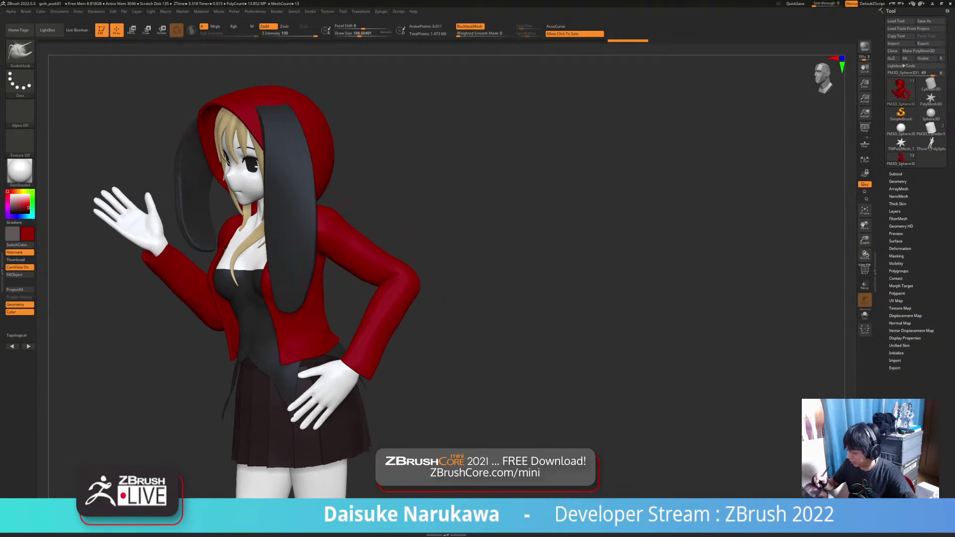
pyautogui.moveTo(318, 371); pyautogui.dragTo(338, 368, button='right')
pyautogui.moveTo(355, 285); pyautogui.dragTo(392, 287, button='right')
pyautogui.keyDown('shift'); pyautogui.moveTo(404, 278); pyautogui.dragTo(401, 289); pyautogui.keyUp('shift')
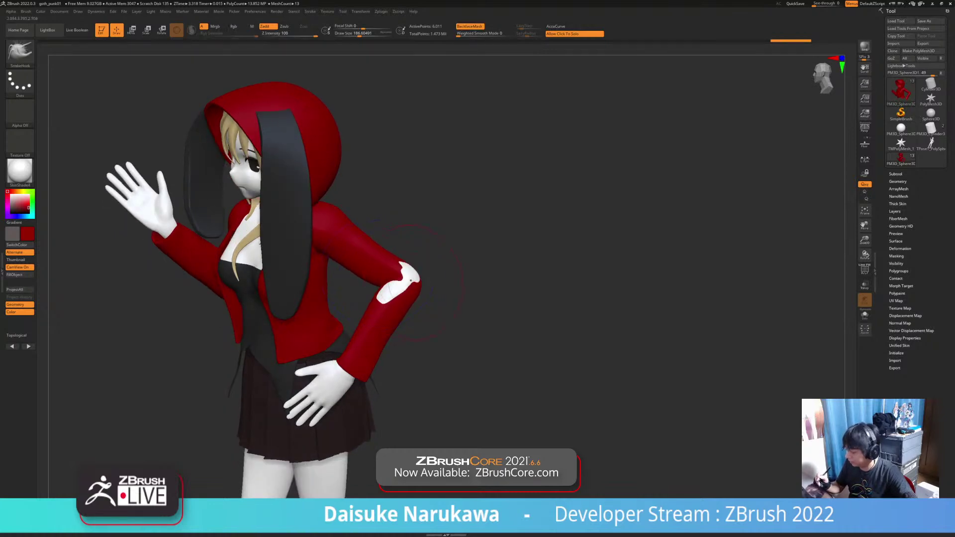
pyautogui.hotkey('ctrl', 'z')
# Smooth and reshape the jacket on the side of the raised arm.
pyautogui.moveTo(419, 288)
pyautogui.mouseDown(button='right')
pyautogui.moveTo(373, 285)
pyautogui.moveTo(450, 314)
pyautogui.moveTo(558, 321)
pyautogui.moveTo(544, 343)
pyautogui.mouseUp(button='right')
pyautogui.keyDown('shift'); pyautogui.moveTo(255, 271); pyautogui.dragTo(258, 270); pyautogui.keyUp('shift')
pyautogui.moveTo(303, 155); pyautogui.dragTo(331, 166, button='right')
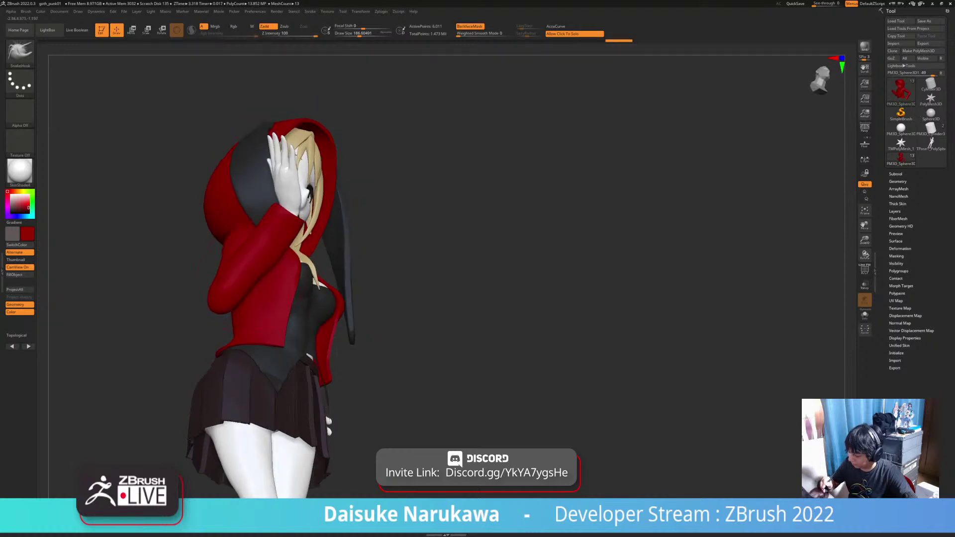
pyautogui.moveTo(493, 165); pyautogui.dragTo(461, 139, button='right')
pyautogui.moveTo(309, 188); pyautogui.dragTo(287, 187, button='right')
pyautogui.moveTo(254, 219); pyautogui.dragTo(286, 336, button='right')
# Turn off BackfaceMask and refine the jacket's form from the rear view.
pyautogui.click(470, 27)
pyautogui.moveTo(260, 272)
pyautogui.keyDown('ctrl'); pyautogui.mouseDown(button='right')
pyautogui.moveTo(260, 313)
pyautogui.moveTo(279, 271)
pyautogui.mouseUp(button='right'); pyautogui.keyUp('ctrl')
pyautogui.moveTo(271, 314)
pyautogui.keyDown('ctrl'); pyautogui.mouseDown(button='right')
pyautogui.moveTo(270, 269)
pyautogui.moveTo(318, 269)
pyautogui.moveTo(319, 309)
pyautogui.moveTo(319, 269)
pyautogui.moveTo(458, 269)
pyautogui.moveTo(358, 271)
pyautogui.mouseUp(button='right'); pyautogui.keyUp('ctrl')
pyautogui.click(466, 26)
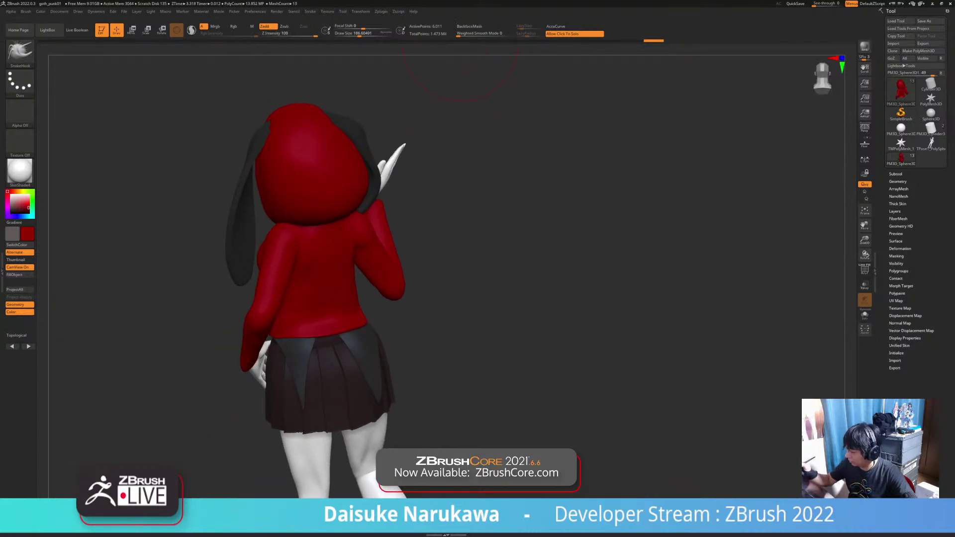
# Refine the elbow of the sleeve resting on the hip and reduce the draw size to about 93.
pyautogui.moveTo(448, 271); pyautogui.dragTo(672, 271, button='right')
pyautogui.moveTo(256, 273)
pyautogui.keyDown('ctrl'); pyautogui.mouseDown(button='right')
pyautogui.moveTo(302, 294)
pyautogui.moveTo(273, 292)
pyautogui.mouseUp(button='right'); pyautogui.keyUp('ctrl')
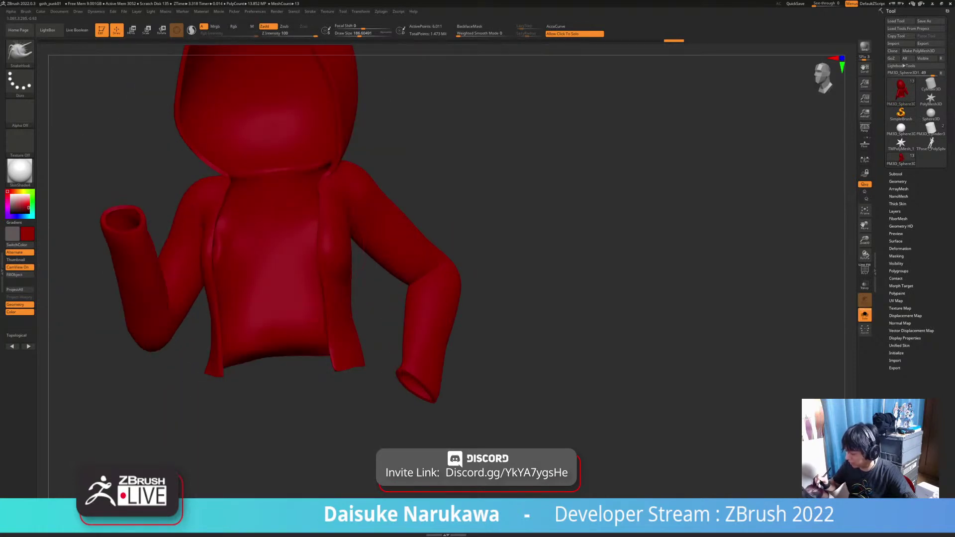
pyautogui.press('shift')
pyautogui.keyDown('ctrl'); pyautogui.moveTo(432, 279); pyautogui.dragTo(478, 313, button='right'); pyautogui.keyUp('ctrl')
pyautogui.click(432, 280)
pyautogui.moveTo(432, 280)
pyautogui.mouseDown()
pyautogui.moveTo(401, 279)
pyautogui.moveTo(447, 286)
pyautogui.moveTo(428, 274)
pyautogui.moveTo(468, 278)
pyautogui.moveTo(400, 278)
pyautogui.mouseUp()
# Make the black corset the active subtool and reshape and smooth its surface.
pyautogui.keyDown('alt'); pyautogui.click(263, 308); pyautogui.keyUp('alt')
pyautogui.moveTo(286, 290); pyautogui.dragTo(281, 287)
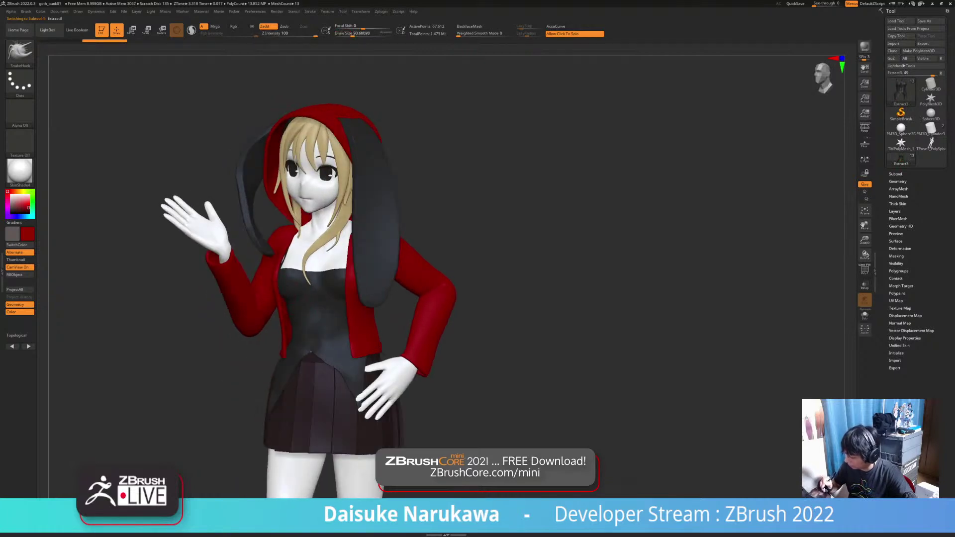
pyautogui.moveTo(463, 278); pyautogui.dragTo(520, 279)
pyautogui.press('shift')
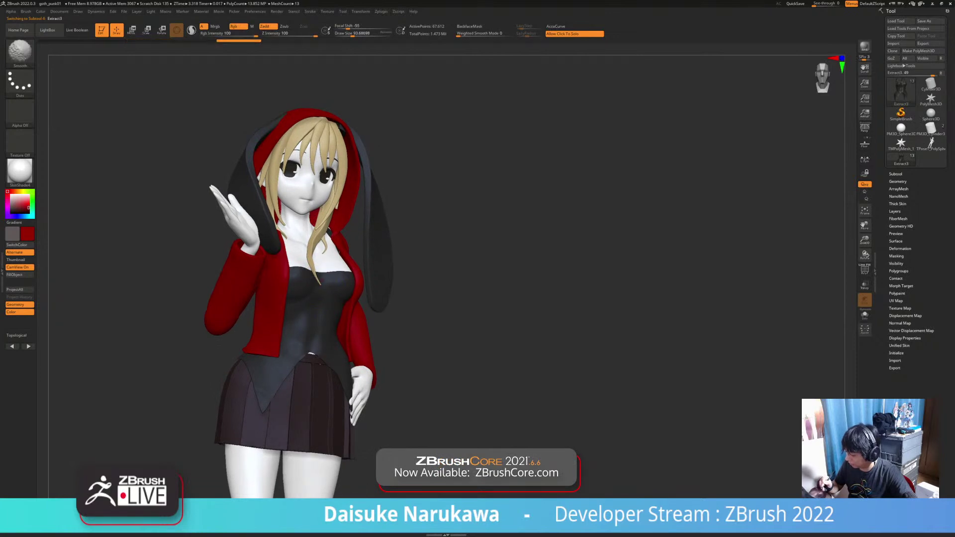
pyautogui.moveTo(462, 298)
pyautogui.keyDown('alt'); pyautogui.mouseDown()
pyautogui.moveTo(451, 264)
pyautogui.moveTo(437, 274)
pyautogui.moveTo(491, 273)
pyautogui.mouseUp(); pyautogui.keyUp('alt')
pyautogui.press('shift')
pyautogui.press('shift')
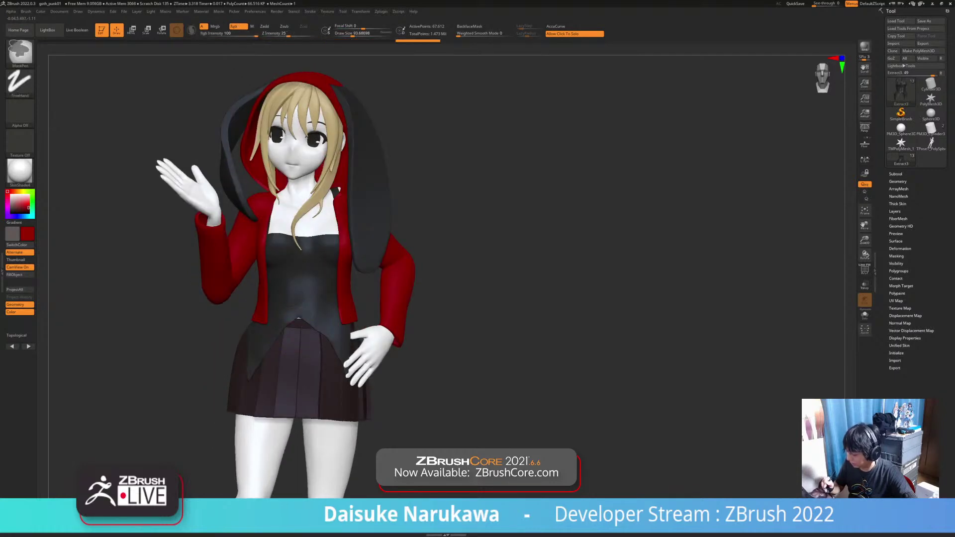
# Show the isolated corset with its wireframe and set SmoothCloth as the smoothing brush.
pyautogui.keyDown('ctrl'); pyautogui.moveTo(298, 288); pyautogui.dragTo(299, 339, button='right'); pyautogui.keyUp('ctrl')
pyautogui.press('shift')
pyautogui.press('ctrl')
pyautogui.keyDown('ctrl'); pyautogui.moveTo(390, 388); pyautogui.dragTo(391, 338, button='right'); pyautogui.keyUp('ctrl')
pyautogui.press('ctrl')
pyautogui.click(390, 339)
pyautogui.moveTo(326, 348)
pyautogui.keyDown('ctrl'); pyautogui.mouseDown(button='right')
pyautogui.moveTo(324, 392)
pyautogui.moveTo(375, 361)
pyautogui.moveTo(359, 378)
pyautogui.mouseUp(button='right'); pyautogui.keyUp('ctrl')
pyautogui.click(864, 269)
pyautogui.keyDown('shift'); pyautogui.click(20, 52); pyautogui.keyUp('shift')
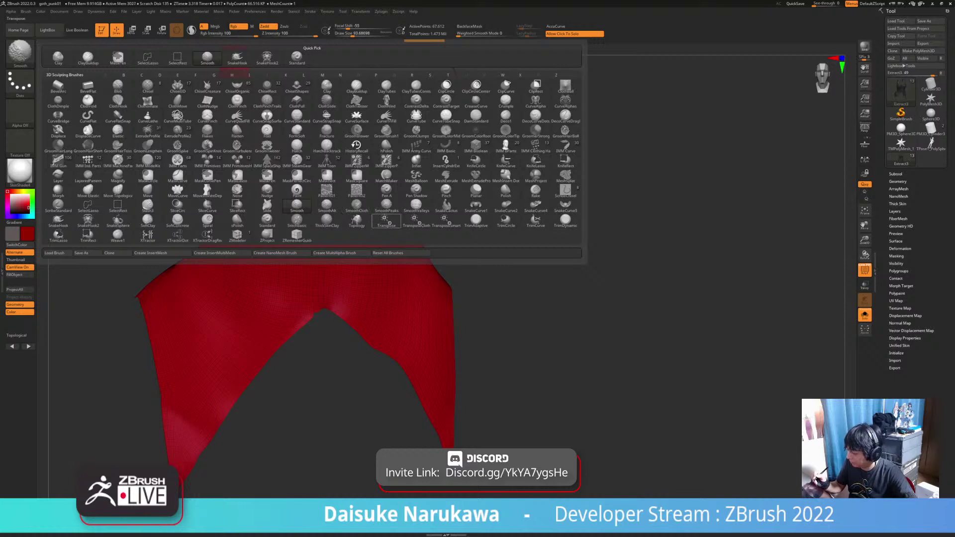
pyautogui.click(357, 205)
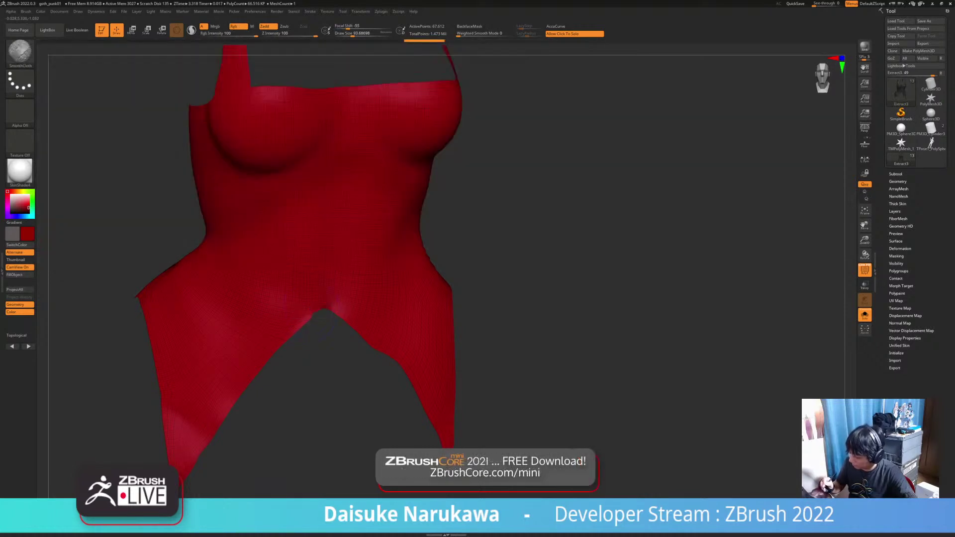
# Smooth the pointed front hem panels of the corset on both sides with SmoothCloth.
pyautogui.moveTo(294, 323); pyautogui.dragTo(315, 236, button='right')
pyautogui.moveTo(158, 319); pyautogui.dragTo(197, 367, button='right')
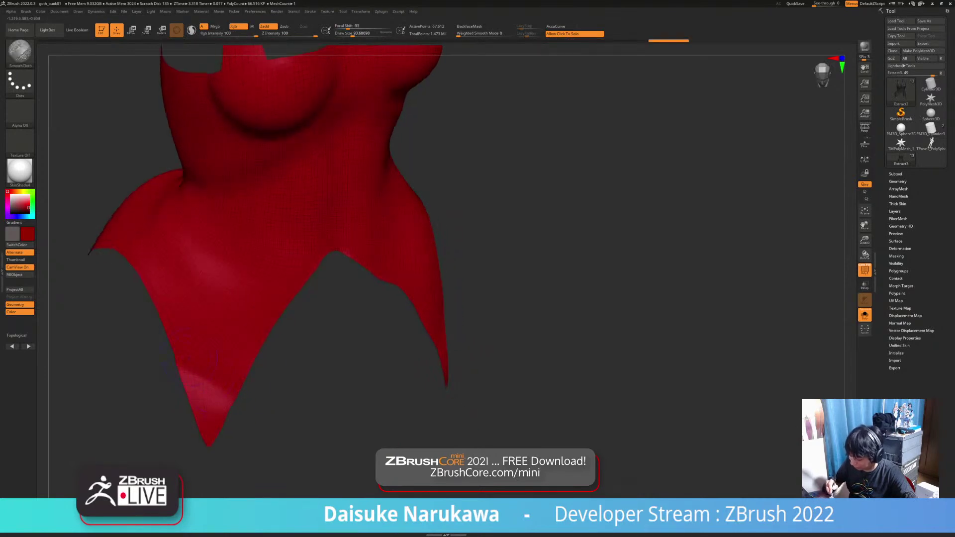
pyautogui.hotkey('ctrl', 'z')
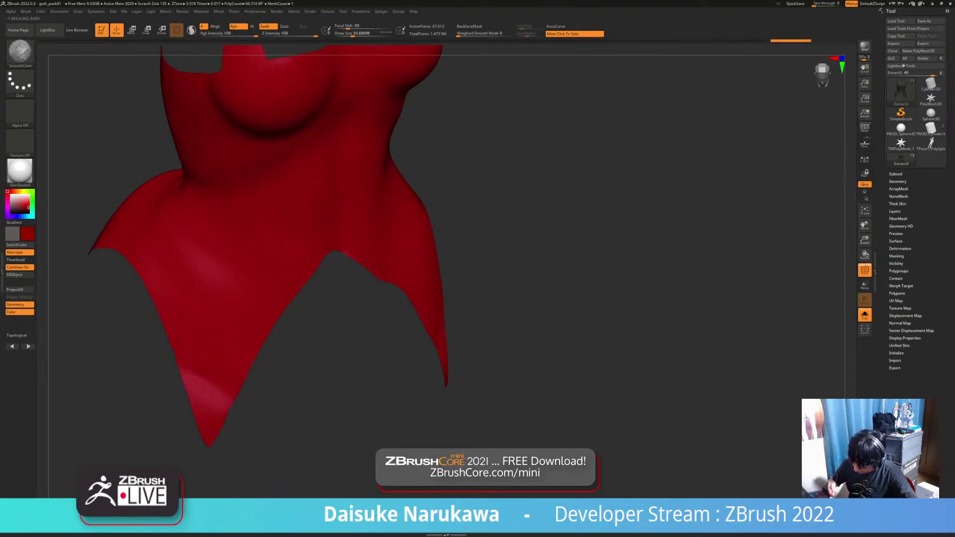
pyautogui.moveTo(309, 349); pyautogui.dragTo(239, 341, button='right')
pyautogui.press('shift')
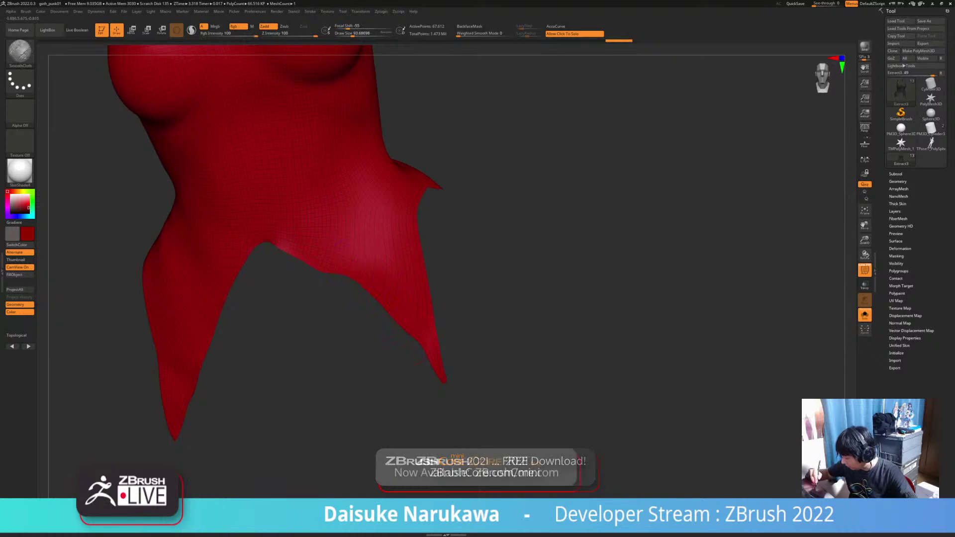
pyautogui.moveTo(365, 275)
pyautogui.keyDown('alt'); pyautogui.mouseDown(button='right')
pyautogui.moveTo(347, 267)
pyautogui.moveTo(351, 294)
pyautogui.moveTo(378, 314)
pyautogui.moveTo(356, 304)
pyautogui.moveTo(373, 321)
pyautogui.moveTo(498, 319)
pyautogui.moveTo(527, 299)
pyautogui.moveTo(503, 338)
pyautogui.mouseUp(button='right'); pyautogui.keyUp('alt')
pyautogui.press('shift')
pyautogui.moveTo(209, 328)
pyautogui.keyDown('ctrl'); pyautogui.mouseDown(button='right')
pyautogui.moveTo(179, 280)
pyautogui.moveTo(216, 286)
pyautogui.moveTo(256, 274)
pyautogui.moveTo(278, 368)
pyautogui.mouseUp(button='right'); pyautogui.keyUp('ctrl')
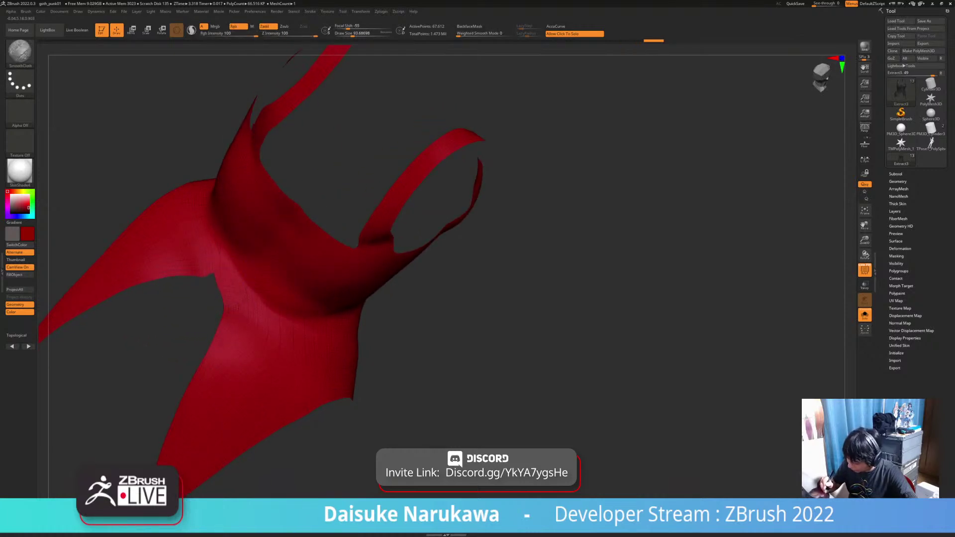
# Smooth the notch between the corset's pointed hem panels, enlarging the draw size to about 119.
pyautogui.keyDown('shift'); pyautogui.moveTo(220, 299); pyautogui.dragTo(222, 268); pyautogui.keyUp('shift')
pyautogui.keyDown('ctrl'); pyautogui.moveTo(221, 269); pyautogui.dragTo(219, 254, button='right'); pyautogui.keyUp('ctrl')
pyautogui.moveTo(219, 254)
pyautogui.keyDown('alt'); pyautogui.mouseDown(button='right')
pyautogui.moveTo(306, 231)
pyautogui.moveTo(291, 229)
pyautogui.moveTo(301, 240)
pyautogui.mouseUp(button='right'); pyautogui.keyUp('alt')
pyautogui.hotkey('ctrl', 'z')
pyautogui.moveTo(303, 248); pyautogui.dragTo(328, 264)
pyautogui.keyDown('ctrl'); pyautogui.moveTo(323, 269); pyautogui.dragTo(311, 251, button='right'); pyautogui.keyUp('ctrl')
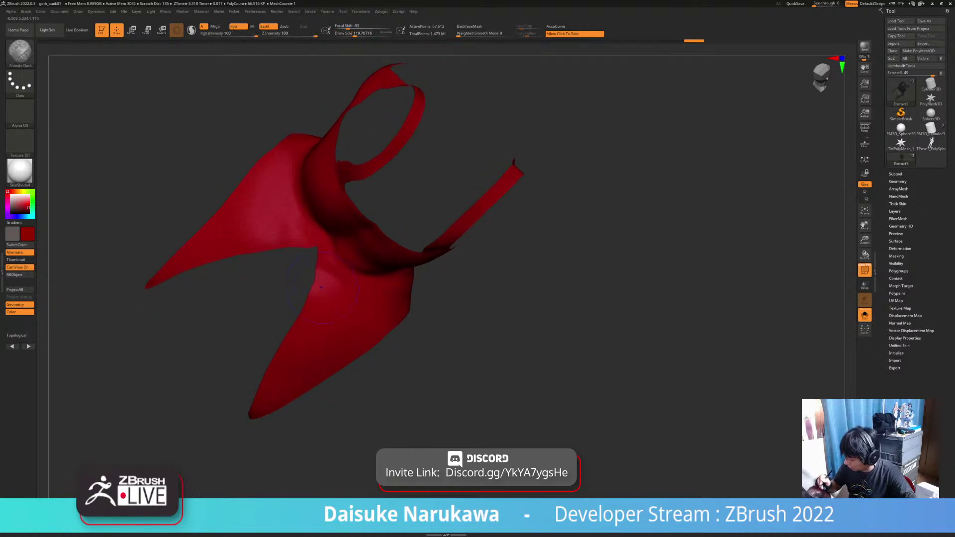
pyautogui.keyDown('shift'); pyautogui.moveTo(317, 254); pyautogui.dragTo(321, 274); pyautogui.keyUp('shift')
pyautogui.moveTo(321, 274); pyautogui.dragTo(291, 284, button='right')
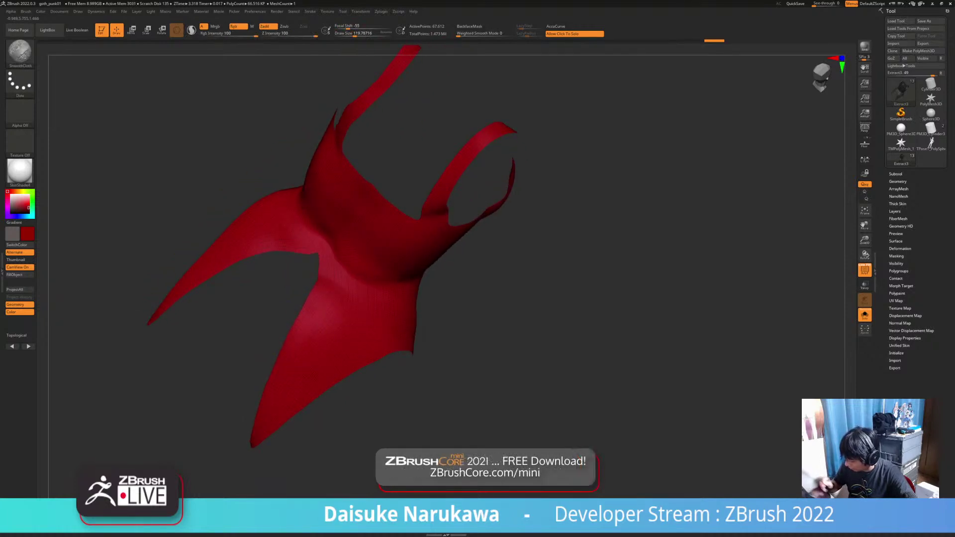
# Reshape the corset's pointed hem panels with SnakeHook at a draw size of about 163, undoing the last stroke.
pyautogui.moveTo(273, 417); pyautogui.dragTo(286, 383, button='right')
pyautogui.moveTo(286, 383)
pyautogui.keyDown('ctrl'); pyautogui.mouseDown(button='right')
pyautogui.moveTo(283, 356)
pyautogui.moveTo(318, 418)
pyautogui.moveTo(289, 393)
pyautogui.moveTo(299, 309)
pyautogui.moveTo(312, 352)
pyautogui.moveTo(348, 319)
pyautogui.moveTo(343, 288)
pyautogui.mouseUp(button='right'); pyautogui.keyUp('ctrl')
pyautogui.moveTo(321, 322)
pyautogui.mouseDown(button='right')
pyautogui.moveTo(319, 379)
pyautogui.moveTo(309, 343)
pyautogui.moveTo(329, 364)
pyautogui.moveTo(324, 319)
pyautogui.moveTo(301, 331)
pyautogui.moveTo(269, 391)
pyautogui.moveTo(350, 428)
pyautogui.moveTo(334, 314)
pyautogui.mouseUp(button='right')
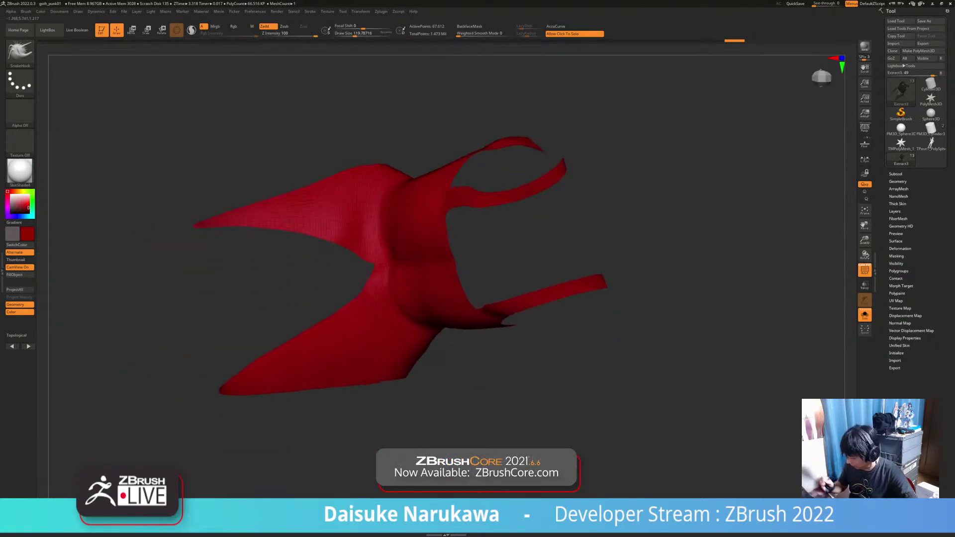
pyautogui.moveTo(309, 351); pyautogui.dragTo(313, 386, button='right')
pyautogui.keyDown('alt'); pyautogui.moveTo(328, 254); pyautogui.dragTo(354, 328, button='right'); pyautogui.keyUp('alt')
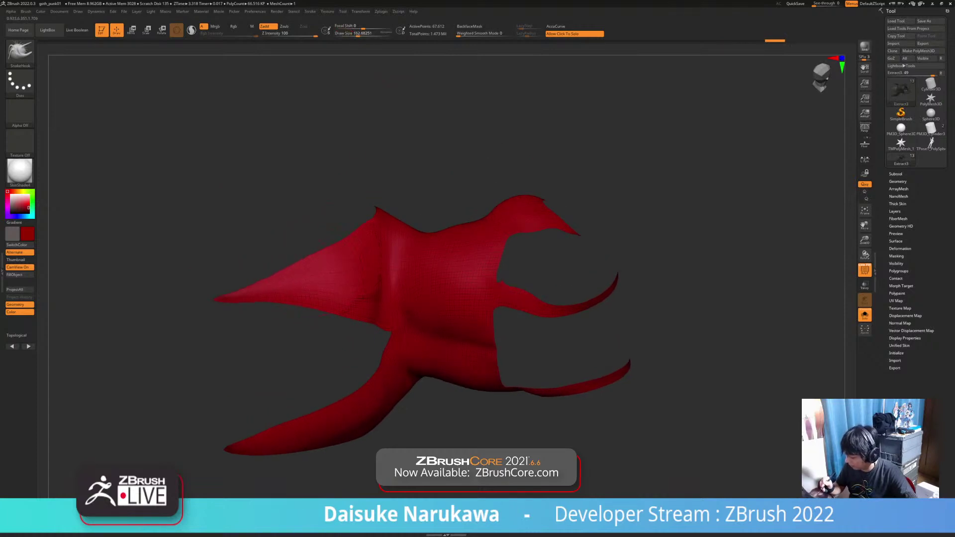
pyautogui.hotkey('ctrl', 'z')
# Mask the lower edge of the corset's pointed hem panel with the MaskLasso brush and turn off BackfaceMask.
pyautogui.moveTo(204, 266)
pyautogui.keyDown('ctrl'); pyautogui.mouseDown(button='right')
pyautogui.moveTo(191, 319)
pyautogui.moveTo(185, 313)
pyautogui.mouseUp(button='right'); pyautogui.keyUp('ctrl')
pyautogui.keyDown('ctrl'); pyautogui.moveTo(173, 309); pyautogui.dragTo(369, 302); pyautogui.keyUp('ctrl')
pyautogui.keyDown('ctrl'); pyautogui.click(20, 53); pyautogui.keyUp('ctrl')
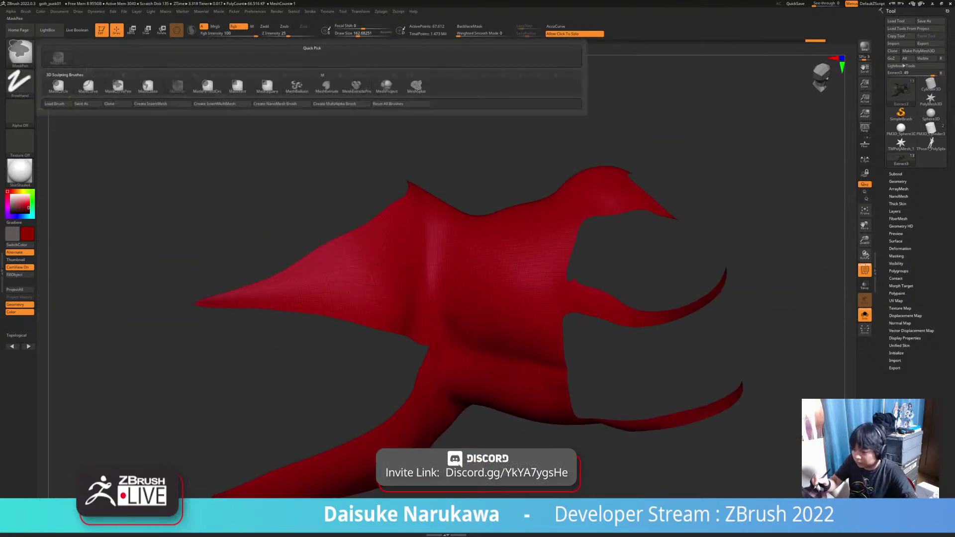
pyautogui.keyDown('ctrl'); pyautogui.click(148, 86); pyautogui.keyUp('ctrl')
pyautogui.moveTo(180, 305)
pyautogui.keyDown('ctrl'); pyautogui.mouseDown()
pyautogui.moveTo(374, 379)
pyautogui.moveTo(358, 411)
pyautogui.mouseUp(); pyautogui.keyUp('ctrl')
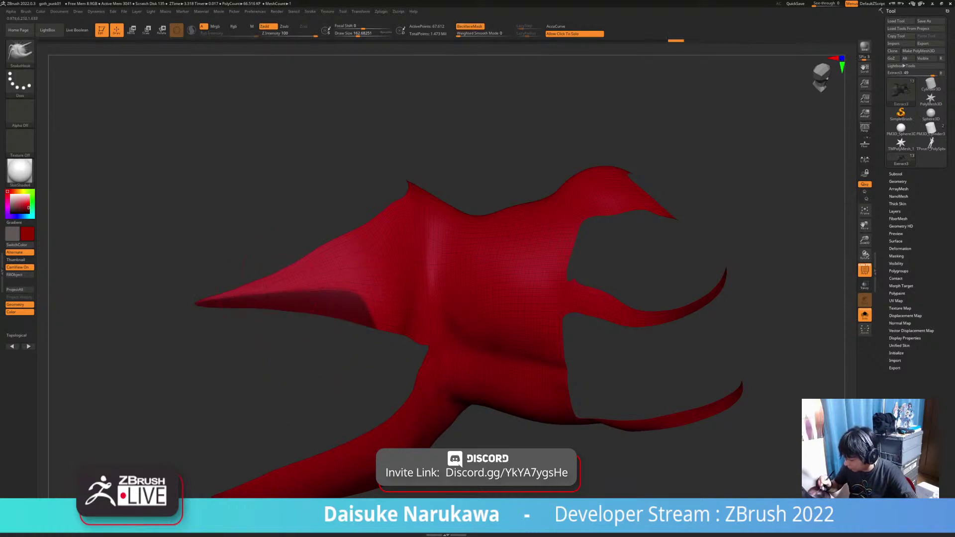
pyautogui.click(469, 26)
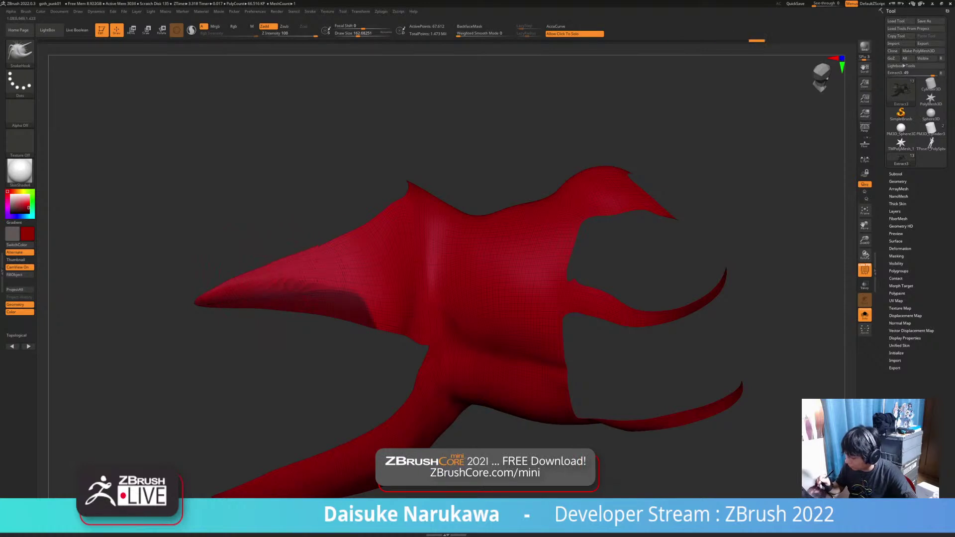
# Smooth the masked lower edge of the corset's pointed hem panel with SmoothCloth and clear the mask.
pyautogui.moveTo(329, 294)
pyautogui.keyDown('ctrl'); pyautogui.mouseDown(button='right')
pyautogui.moveTo(349, 261)
pyautogui.moveTo(371, 254)
pyautogui.mouseUp(button='right'); pyautogui.keyUp('ctrl')
pyautogui.keyDown('shift'); pyautogui.moveTo(349, 263); pyautogui.dragTo(365, 254); pyautogui.keyUp('shift')
pyautogui.moveTo(364, 263); pyautogui.dragTo(361, 239, button='right')
pyautogui.keyDown('shift'); pyautogui.moveTo(353, 264); pyautogui.dragTo(366, 254); pyautogui.keyUp('shift')
pyautogui.moveTo(359, 254)
pyautogui.keyDown('ctrl'); pyautogui.mouseDown(button='right')
pyautogui.moveTo(365, 271)
pyautogui.moveTo(348, 322)
pyautogui.mouseUp(button='right'); pyautogui.keyUp('ctrl')
pyautogui.keyDown('shift'); pyautogui.moveTo(318, 298); pyautogui.dragTo(269, 317); pyautogui.keyUp('shift')
pyautogui.moveTo(269, 318); pyautogui.dragTo(249, 383, button='right')
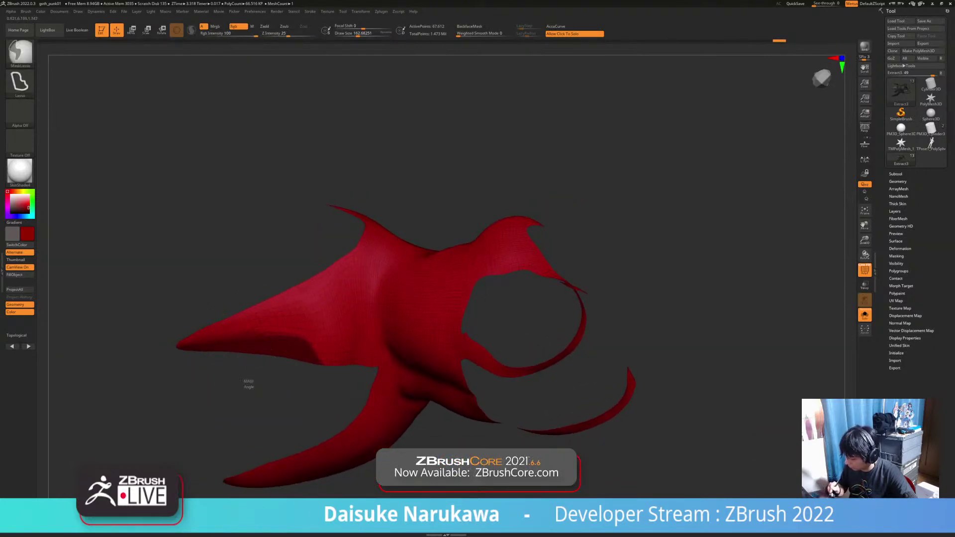
pyautogui.keyDown('shift'); pyautogui.moveTo(247, 386); pyautogui.dragTo(216, 349); pyautogui.keyUp('shift')
pyautogui.moveTo(298, 343); pyautogui.dragTo(338, 306, button='right')
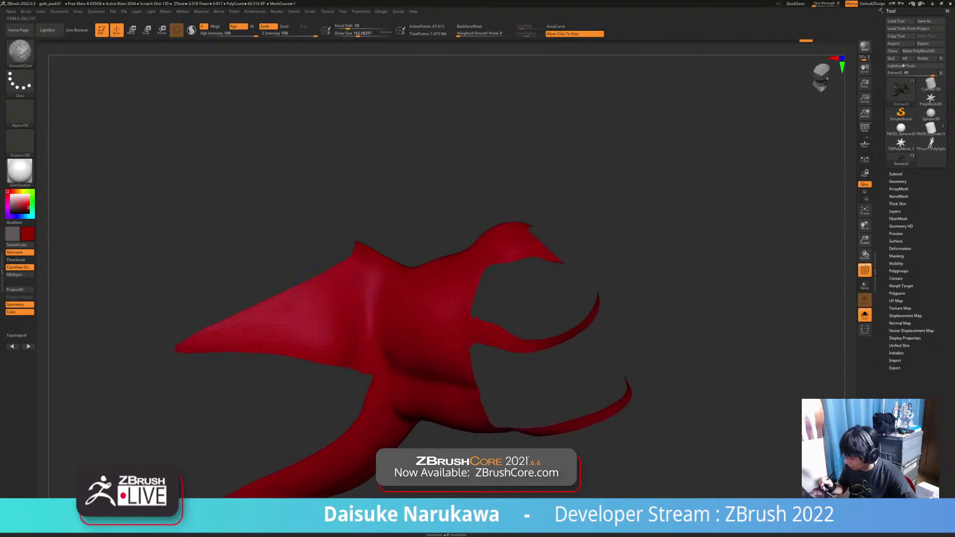
pyautogui.keyDown('shift'); pyautogui.moveTo(215, 329); pyautogui.dragTo(199, 338); pyautogui.keyUp('shift')
pyautogui.keyDown('ctrl'); pyautogui.moveTo(209, 338); pyautogui.dragTo(209, 279, button='right'); pyautogui.keyUp('ctrl')
# Undo the last SnakeHook stroke and mask the outer half of one front hem panel with the MaskLasso brush.
pyautogui.moveTo(209, 279)
pyautogui.mouseDown(button='right')
pyautogui.moveTo(259, 318)
pyautogui.moveTo(269, 239)
pyautogui.moveTo(318, 269)
pyautogui.mouseUp(button='right')
pyautogui.moveTo(279, 234); pyautogui.dragTo(298, 249, button='right')
pyautogui.moveTo(502, 385); pyautogui.dragTo(467, 378, button='right')
pyautogui.moveTo(468, 378)
pyautogui.keyDown('alt'); pyautogui.mouseDown(button='right')
pyautogui.moveTo(411, 324)
pyautogui.moveTo(405, 284)
pyautogui.moveTo(384, 282)
pyautogui.mouseUp(button='right'); pyautogui.keyUp('alt')
pyautogui.moveTo(298, 254); pyautogui.dragTo(357, 239, button='right')
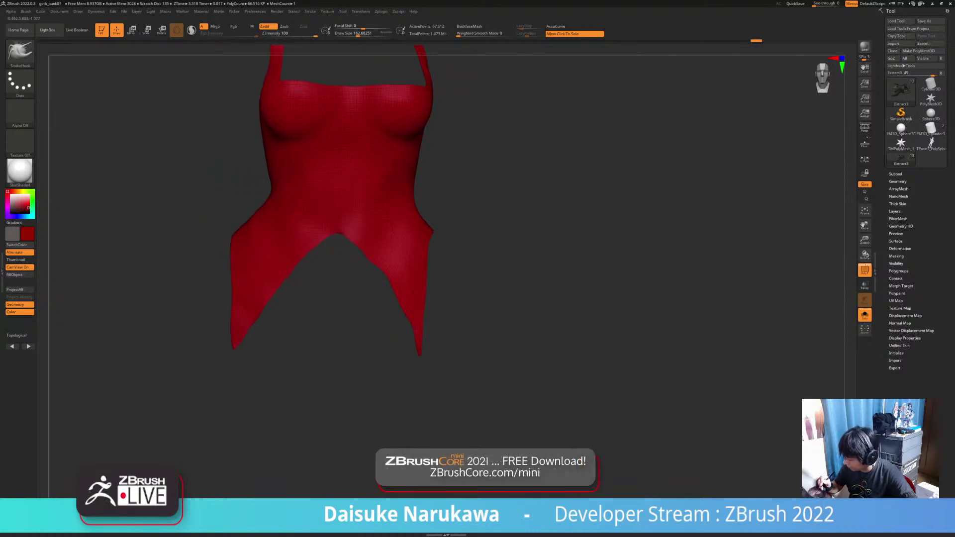
pyautogui.moveTo(314, 271)
pyautogui.mouseDown(button='right')
pyautogui.moveTo(348, 273)
pyautogui.moveTo(294, 278)
pyautogui.moveTo(394, 265)
pyautogui.mouseUp(button='right')
pyautogui.hotkey('ctrl', 'z')
pyautogui.keyDown('ctrl'); pyautogui.moveTo(427, 365); pyautogui.dragTo(433, 375); pyautogui.keyUp('ctrl')
pyautogui.moveTo(390, 219)
pyautogui.keyDown('ctrl'); pyautogui.mouseDown()
pyautogui.moveTo(479, 199)
pyautogui.moveTo(496, 326)
pyautogui.mouseUp(); pyautogui.keyUp('ctrl')
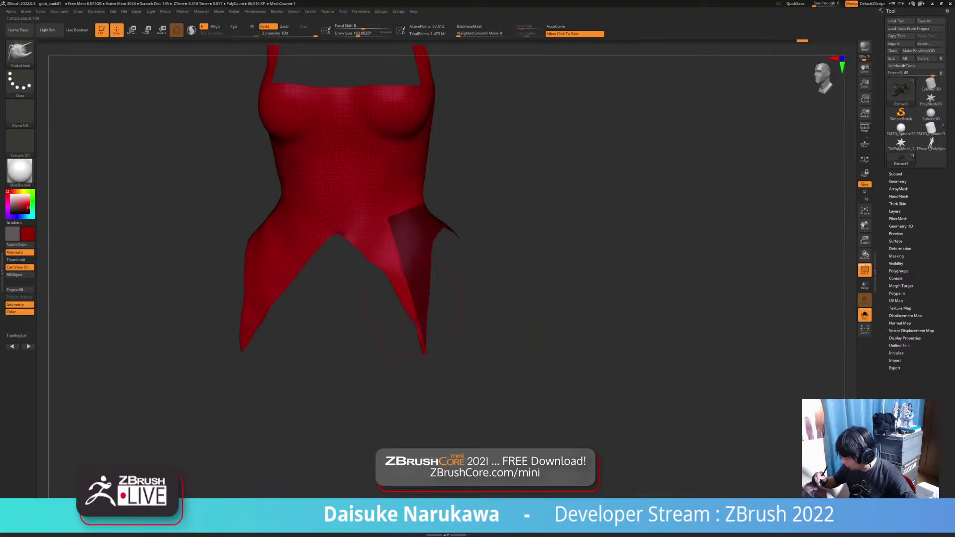
# Reshape the front notch and the hem panel's unmasked inner edge with SnakeHook at a draw size of about 163, undoing the last stroke.
pyautogui.moveTo(492, 308)
pyautogui.mouseDown(button='right')
pyautogui.moveTo(430, 301)
pyautogui.moveTo(413, 348)
pyautogui.moveTo(400, 320)
pyautogui.mouseUp(button='right')
pyautogui.moveTo(401, 320); pyautogui.dragTo(414, 319, button='right')
pyautogui.moveTo(399, 275); pyautogui.dragTo(419, 280, button='right')
pyautogui.click(617, 319)
pyautogui.moveTo(361, 225); pyautogui.dragTo(381, 224, button='right')
pyautogui.moveTo(378, 280)
pyautogui.mouseDown(button='right')
pyautogui.moveTo(361, 277)
pyautogui.moveTo(385, 275)
pyautogui.mouseUp(button='right')
pyautogui.moveTo(348, 224); pyautogui.dragTo(335, 232)
pyautogui.moveTo(395, 264)
pyautogui.mouseDown(button='right')
pyautogui.moveTo(378, 262)
pyautogui.moveTo(401, 265)
pyautogui.mouseUp(button='right')
pyautogui.moveTo(417, 327); pyautogui.dragTo(393, 303, button='right')
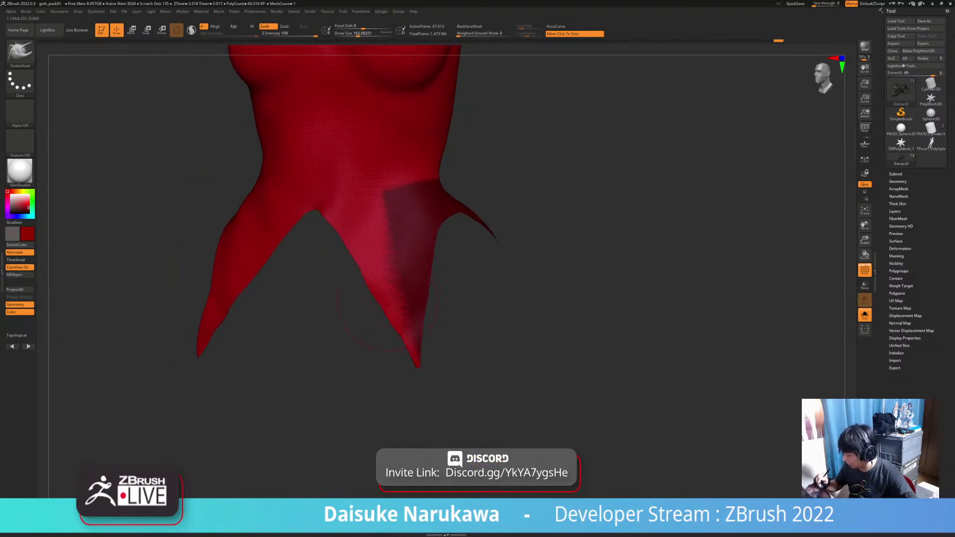
pyautogui.moveTo(423, 340); pyautogui.dragTo(406, 339, button='right')
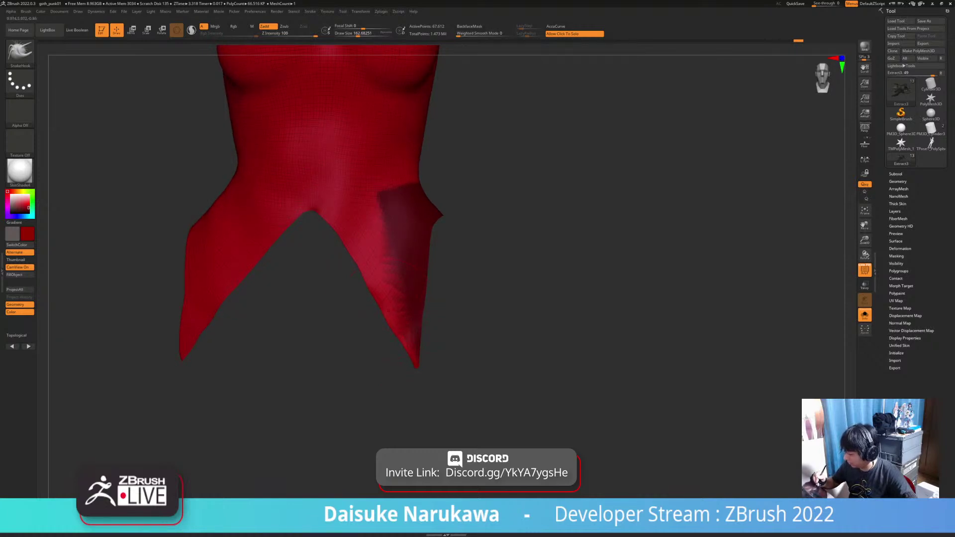
pyautogui.hotkey('ctrl', 'z')
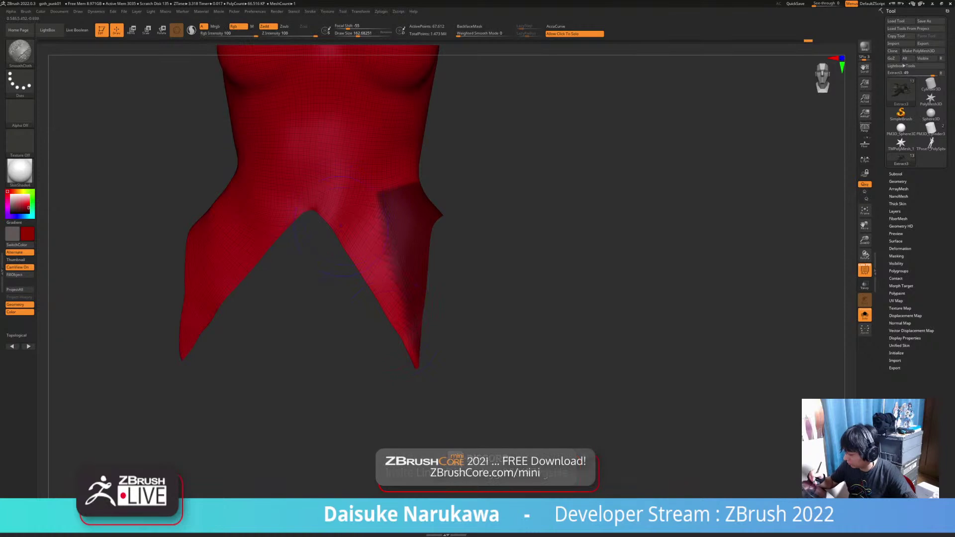
# Smooth the front notch and hem panels with SmoothCloth and clear the mask from the corset.
pyautogui.keyDown('alt'); pyautogui.moveTo(343, 248); pyautogui.dragTo(365, 297, button='right'); pyautogui.keyUp('alt')
pyautogui.press('ctrl')
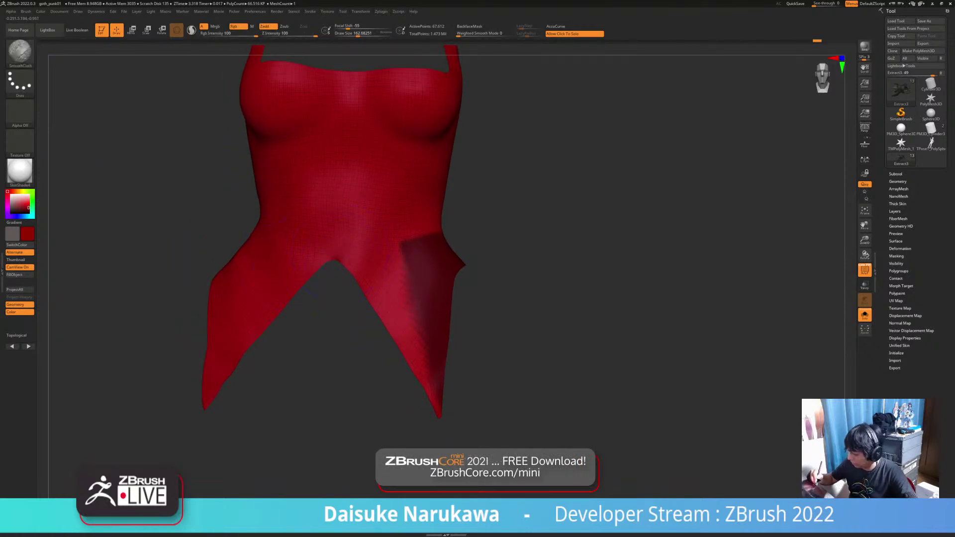
pyautogui.moveTo(347, 307)
pyautogui.keyDown('ctrl'); pyautogui.mouseDown(button='right')
pyautogui.moveTo(349, 349)
pyautogui.moveTo(366, 371)
pyautogui.mouseUp(button='right'); pyautogui.keyUp('ctrl')
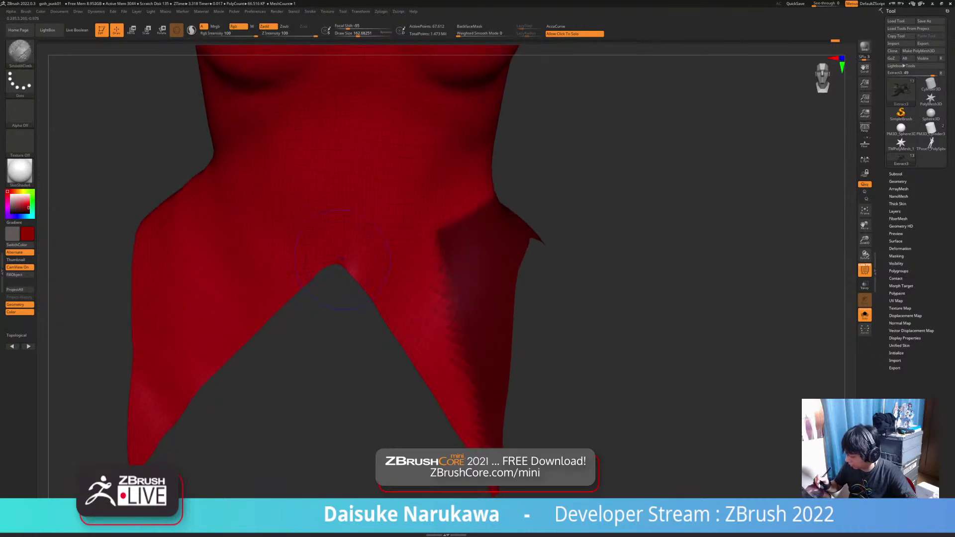
pyautogui.keyDown('ctrl'); pyautogui.moveTo(318, 266); pyautogui.dragTo(279, 286, button='right'); pyautogui.keyUp('ctrl')
pyautogui.moveTo(338, 304)
pyautogui.keyDown('ctrl'); pyautogui.mouseDown(button='right')
pyautogui.moveTo(341, 266)
pyautogui.moveTo(383, 289)
pyautogui.mouseUp(button='right'); pyautogui.keyUp('ctrl')
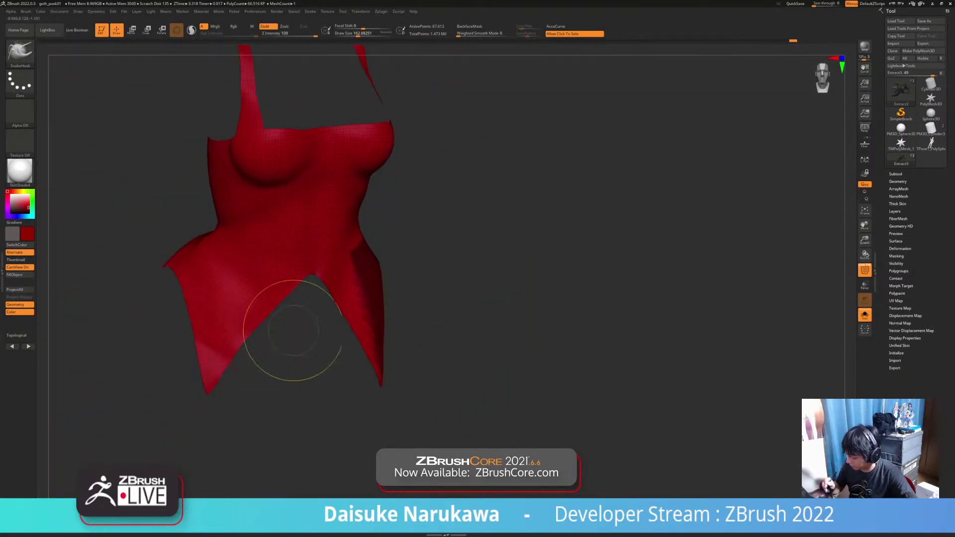
pyautogui.keyDown('ctrl'); pyautogui.moveTo(472, 272); pyautogui.dragTo(472, 296); pyautogui.keyUp('ctrl')
pyautogui.moveTo(500, 301); pyautogui.dragTo(469, 306, button='right')
pyautogui.keyDown('shift'); pyautogui.moveTo(368, 278); pyautogui.dragTo(383, 305); pyautogui.keyUp('shift')
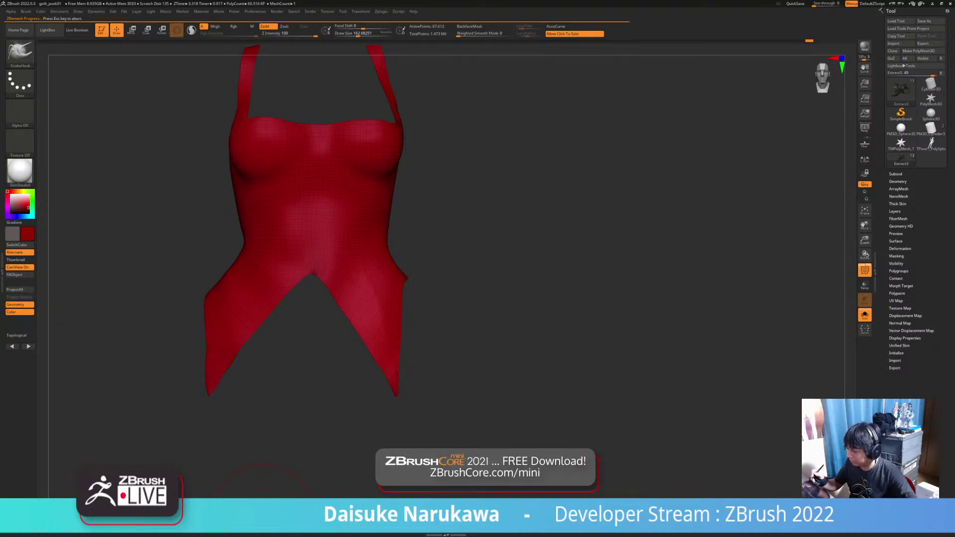
# Remesh the corset with ZRemesher, undo a trial subdivision, and open its crease settings.
pyautogui.keyDown('alt'); pyautogui.moveTo(349, 184); pyautogui.dragTo(348, 271, button='right'); pyautogui.keyUp('alt')
pyautogui.keyDown('ctrl'); pyautogui.moveTo(348, 271); pyautogui.dragTo(377, 207, button='right'); pyautogui.keyUp('ctrl')
pyautogui.moveTo(378, 319)
pyautogui.mouseDown(button='right')
pyautogui.moveTo(401, 335)
pyautogui.moveTo(398, 365)
pyautogui.moveTo(425, 378)
pyautogui.moveTo(421, 286)
pyautogui.moveTo(423, 330)
pyautogui.mouseUp(button='right')
pyautogui.hotkey('ctrl', 'd')
pyautogui.hotkey('ctrl', 'z')
pyautogui.click(898, 181)
pyautogui.keyDown('ctrl'); pyautogui.moveTo(788, 353); pyautogui.dragTo(787, 298, button='right'); pyautogui.keyUp('ctrl')
pyautogui.click(895, 263)
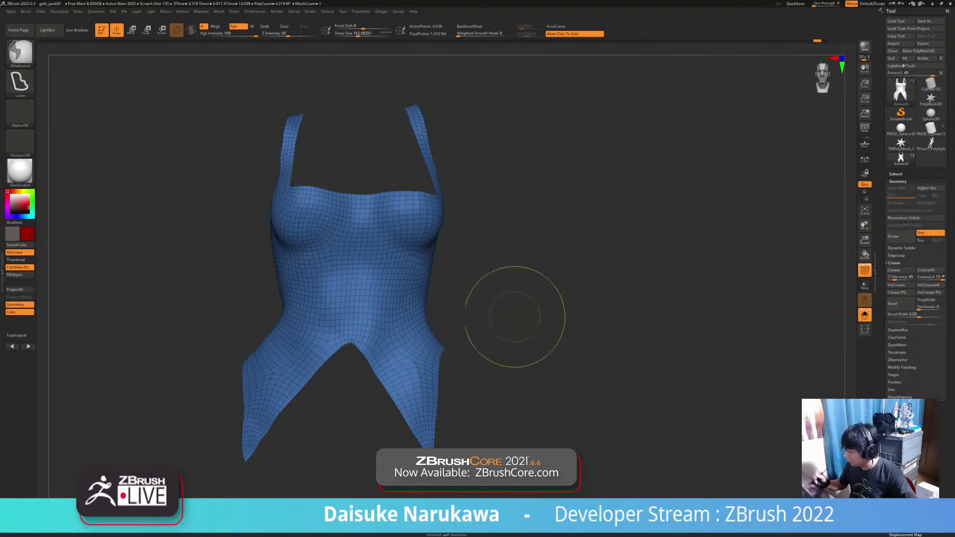
# Subdivide the remeshed corset once and hide its polyframe.
pyautogui.keyDown('ctrl'); pyautogui.moveTo(537, 309); pyautogui.dragTo(487, 341, button='right'); pyautogui.keyUp('ctrl')
pyautogui.hotkey('ctrl', 'd')
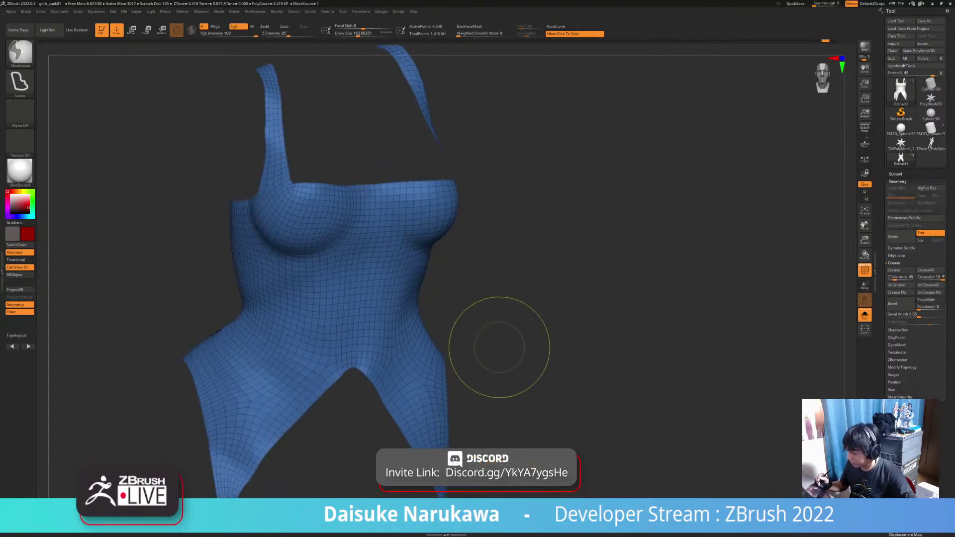
pyautogui.moveTo(496, 349); pyautogui.dragTo(642, 314)
pyautogui.hotkey('shift', 'f')
# Reshape the corset's top edge around the armhole and strap base with SnakeHook and SmoothCloth, undoing the last stroke.
pyautogui.moveTo(249, 196); pyautogui.dragTo(319, 171)
pyautogui.keyDown('ctrl'); pyautogui.moveTo(320, 172); pyautogui.dragTo(378, 189, button='right'); pyautogui.keyUp('ctrl')
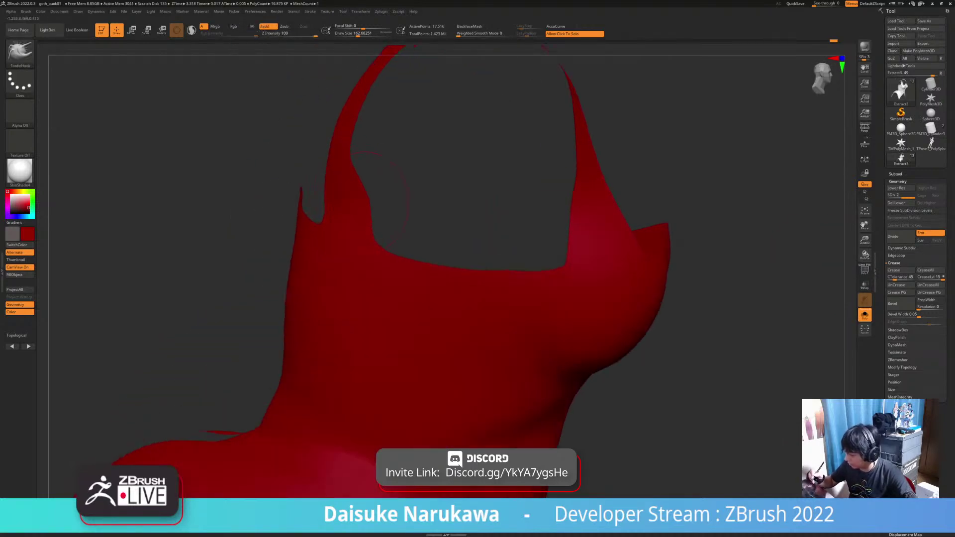
pyautogui.moveTo(378, 189)
pyautogui.mouseDown()
pyautogui.moveTo(393, 196)
pyautogui.moveTo(350, 214)
pyautogui.mouseUp()
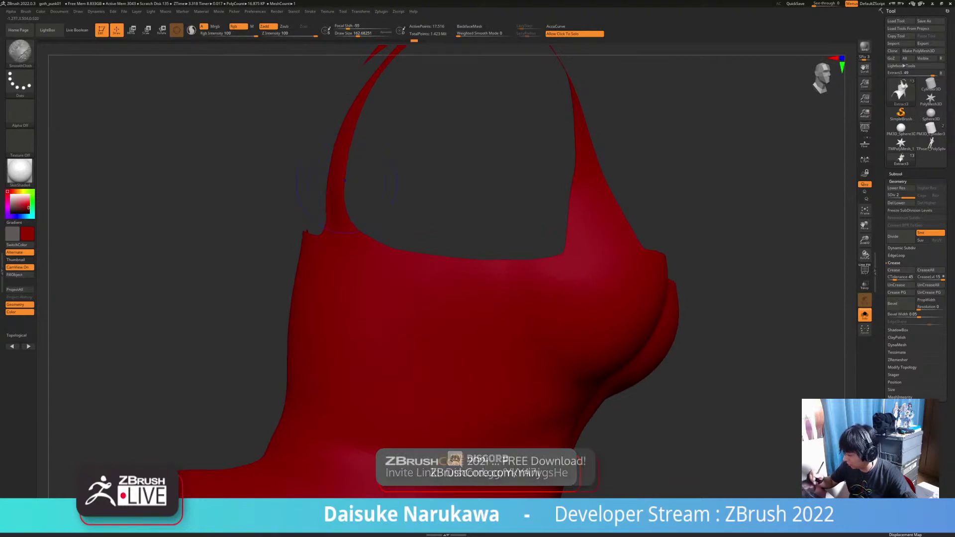
pyautogui.moveTo(375, 269)
pyautogui.keyDown('ctrl'); pyautogui.mouseDown(button='right')
pyautogui.moveTo(348, 243)
pyautogui.moveTo(361, 245)
pyautogui.mouseUp(button='right'); pyautogui.keyUp('ctrl')
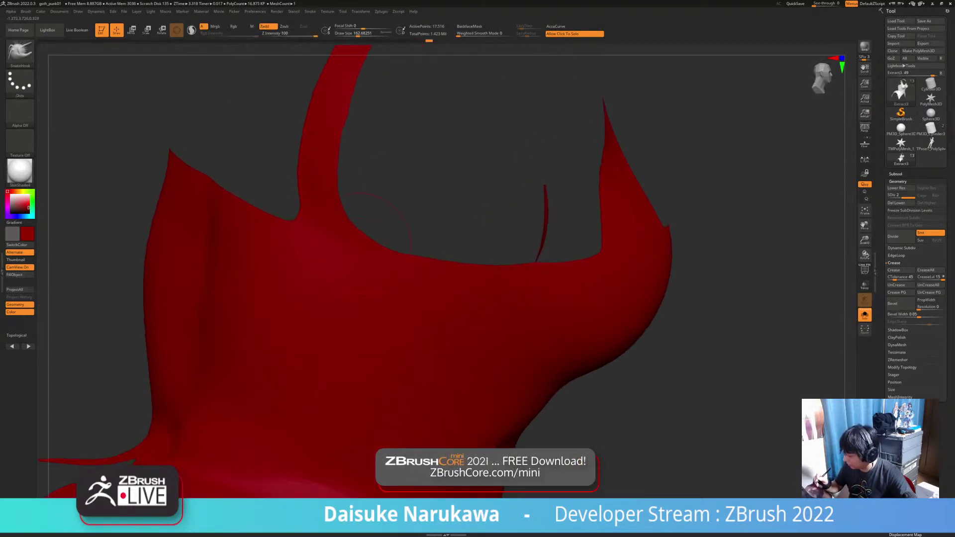
pyautogui.keyDown('ctrl'); pyautogui.moveTo(336, 213); pyautogui.dragTo(373, 264, button='right'); pyautogui.keyUp('ctrl')
pyautogui.moveTo(403, 229); pyautogui.dragTo(333, 194)
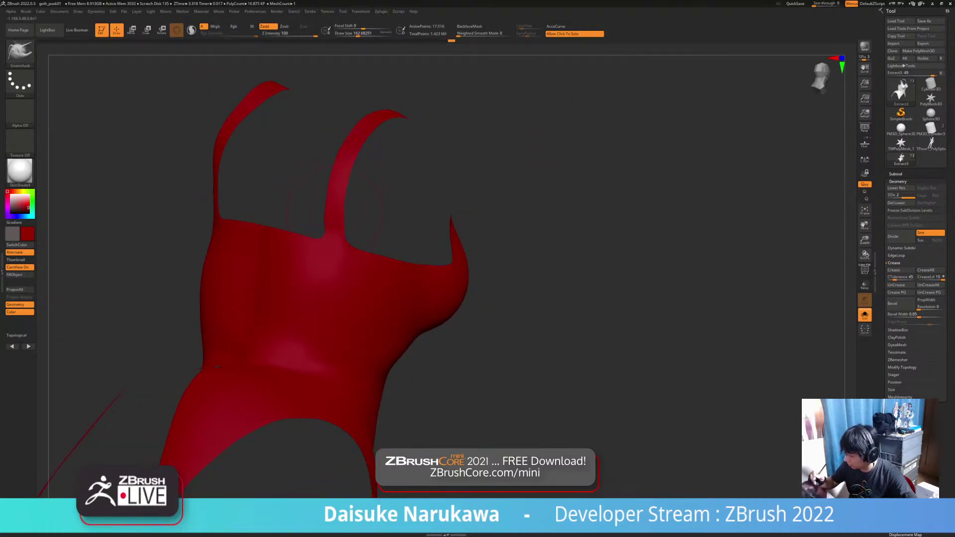
pyautogui.moveTo(388, 213)
pyautogui.mouseDown()
pyautogui.moveTo(488, 214)
pyautogui.moveTo(319, 199)
pyautogui.mouseUp()
pyautogui.keyDown('shift'); pyautogui.moveTo(201, 227); pyautogui.dragTo(207, 233); pyautogui.keyUp('shift')
pyautogui.hotkey('ctrl', 'z')
# Show the polyframe and smooth the jagged back strap base with SmoothCloth at draw sizes of about 65 and 90.
pyautogui.keyDown('shift'); pyautogui.moveTo(358, 33); pyautogui.dragTo(349, 33); pyautogui.keyUp('shift')
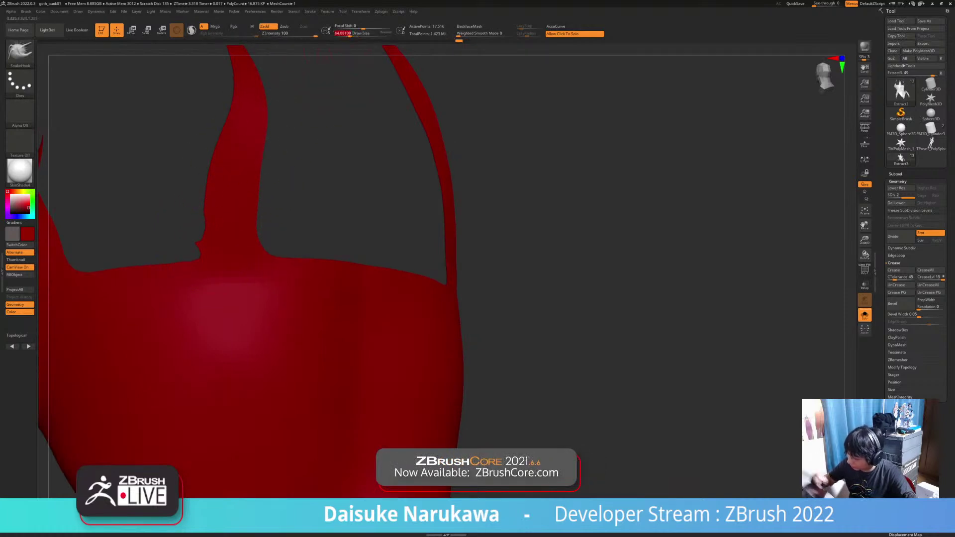
pyautogui.hotkey('shift', 'f')
pyautogui.keyDown('alt'); pyautogui.moveTo(398, 214); pyautogui.dragTo(323, 200); pyautogui.keyUp('alt')
pyautogui.keyDown('shift'); pyautogui.moveTo(200, 236); pyautogui.dragTo(205, 254); pyautogui.keyUp('shift')
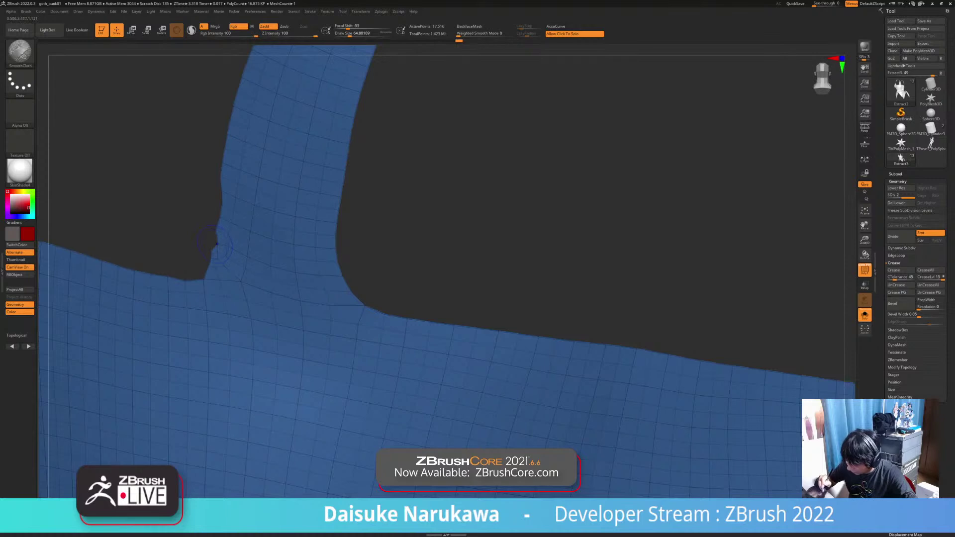
pyautogui.keyDown('shift'); pyautogui.moveTo(222, 199); pyautogui.dragTo(222, 244); pyautogui.keyUp('shift')
pyautogui.keyDown('ctrl'); pyautogui.moveTo(224, 219); pyautogui.dragTo(239, 154, button='right'); pyautogui.keyUp('ctrl')
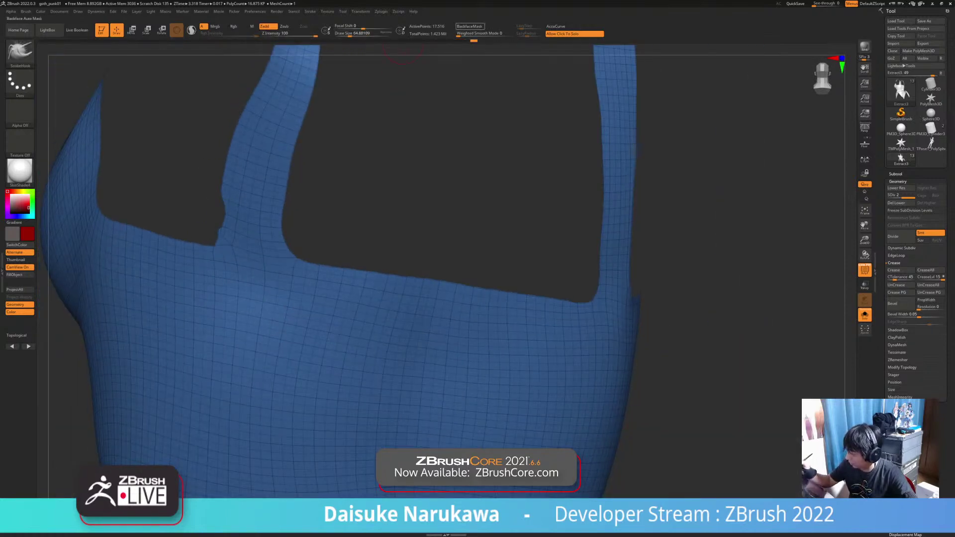
pyautogui.keyDown('shift'); pyautogui.moveTo(236, 127); pyautogui.dragTo(221, 192); pyautogui.keyUp('shift')
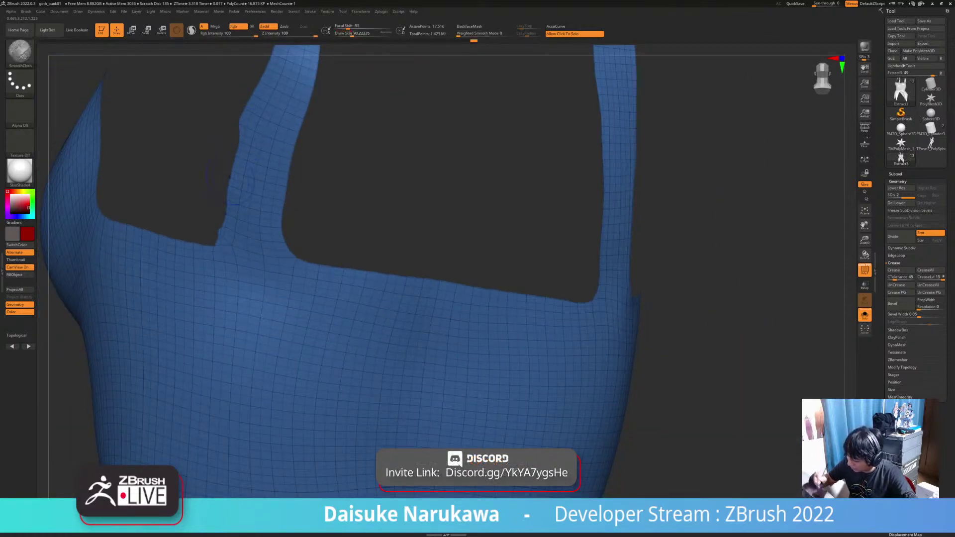
pyautogui.keyDown('ctrl'); pyautogui.moveTo(231, 214); pyautogui.dragTo(239, 184, button='right'); pyautogui.keyUp('ctrl')
pyautogui.keyDown('shift'); pyautogui.moveTo(261, 212); pyautogui.dragTo(257, 245); pyautogui.keyUp('shift')
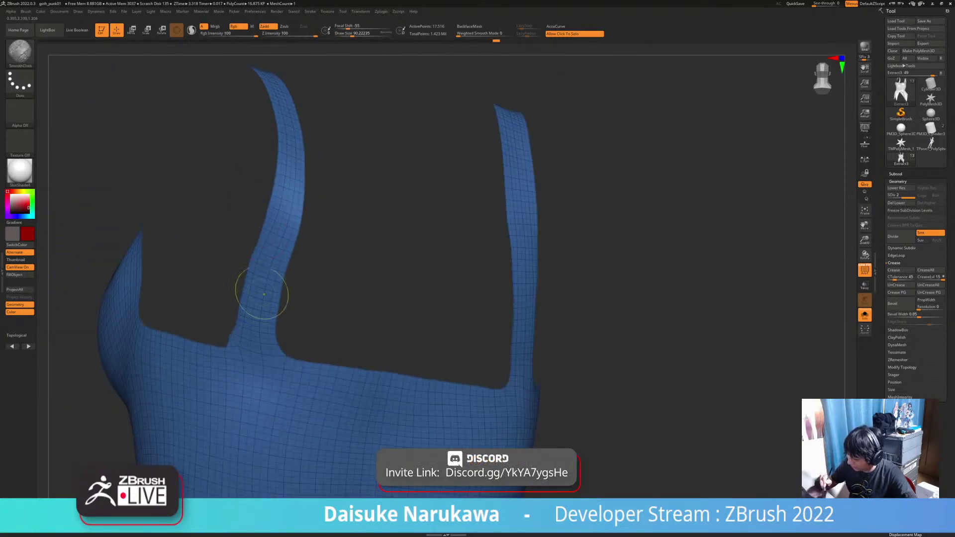
# Hide the stray protruding polygons at the base of the back strap with the SelectLasso brush.
pyautogui.keyDown('ctrl'); pyautogui.moveTo(266, 279); pyautogui.dragTo(272, 219, button='right'); pyautogui.keyUp('ctrl')
pyautogui.keyDown('ctrl'); pyautogui.moveTo(265, 312); pyautogui.dragTo(267, 413, button='right'); pyautogui.keyUp('ctrl')
pyautogui.keyDown('ctrl'); pyautogui.moveTo(251, 302); pyautogui.dragTo(241, 337, button='right'); pyautogui.keyUp('ctrl')
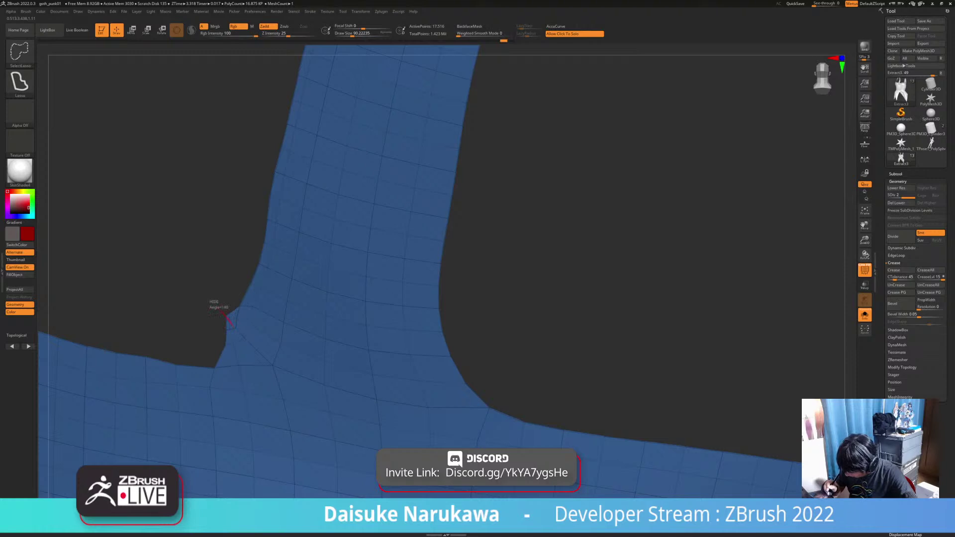
pyautogui.keyDown('ctrl'); pyautogui.keyDown('alt'); pyautogui.keyDown('shift'); pyautogui.moveTo(238, 300); pyautogui.dragTo(230, 339); pyautogui.keyUp('shift'); pyautogui.keyUp('alt'); pyautogui.keyUp('ctrl')
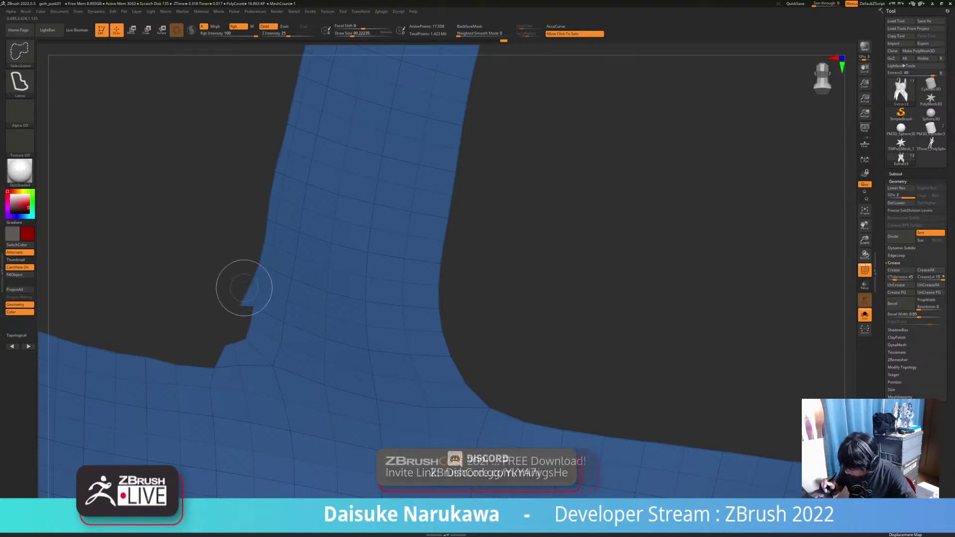
pyautogui.keyDown('ctrl'); pyautogui.moveTo(242, 288); pyautogui.dragTo(245, 264, button='right'); pyautogui.keyUp('ctrl')
pyautogui.keyDown('ctrl'); pyautogui.keyDown('shift'); pyautogui.click(239, 300); pyautogui.keyUp('shift'); pyautogui.keyUp('ctrl')
pyautogui.moveTo(241, 300)
pyautogui.keyDown('ctrl'); pyautogui.mouseDown(button='right')
pyautogui.moveTo(244, 246)
pyautogui.moveTo(240, 307)
pyautogui.mouseUp(button='right'); pyautogui.keyUp('ctrl')
pyautogui.keyDown('ctrl'); pyautogui.keyDown('alt'); pyautogui.keyDown('shift'); pyautogui.moveTo(222, 321); pyautogui.dragTo(224, 319); pyautogui.keyUp('shift'); pyautogui.keyUp('alt'); pyautogui.keyUp('ctrl')
# Refine which polygons are hidden around the back strap base with further SelectLasso selections.
pyautogui.moveTo(243, 294)
pyautogui.keyDown('ctrl'); pyautogui.mouseDown(button='right')
pyautogui.moveTo(245, 239)
pyautogui.moveTo(249, 263)
pyautogui.mouseUp(button='right'); pyautogui.keyUp('ctrl')
pyautogui.moveTo(329, 343)
pyautogui.mouseDown(button='right')
pyautogui.moveTo(290, 354)
pyautogui.moveTo(287, 318)
pyautogui.moveTo(264, 324)
pyautogui.moveTo(298, 333)
pyautogui.mouseUp(button='right')
pyautogui.keyDown('ctrl'); pyautogui.moveTo(298, 333); pyautogui.dragTo(300, 310, button='right'); pyautogui.keyUp('ctrl')
pyautogui.moveTo(244, 299); pyautogui.dragTo(198, 289, button='right')
pyautogui.moveTo(318, 323); pyautogui.dragTo(348, 331, button='right')
pyautogui.keyDown('ctrl'); pyautogui.keyDown('shift'); pyautogui.moveTo(380, 343); pyautogui.dragTo(382, 313); pyautogui.keyUp('shift'); pyautogui.keyUp('ctrl')
pyautogui.keyDown('ctrl'); pyautogui.keyDown('alt'); pyautogui.keyDown('shift'); pyautogui.moveTo(191, 298); pyautogui.dragTo(185, 278); pyautogui.keyUp('shift'); pyautogui.keyUp('alt'); pyautogui.keyUp('ctrl')
pyautogui.moveTo(443, 335); pyautogui.dragTo(418, 339, button='right')
pyautogui.keyDown('ctrl'); pyautogui.keyDown('shift'); pyautogui.moveTo(418, 339); pyautogui.dragTo(423, 323); pyautogui.keyUp('shift'); pyautogui.keyUp('ctrl')
pyautogui.moveTo(418, 298)
pyautogui.mouseDown(button='right')
pyautogui.moveTo(358, 301)
pyautogui.moveTo(463, 299)
pyautogui.moveTo(378, 301)
pyautogui.mouseUp(button='right')
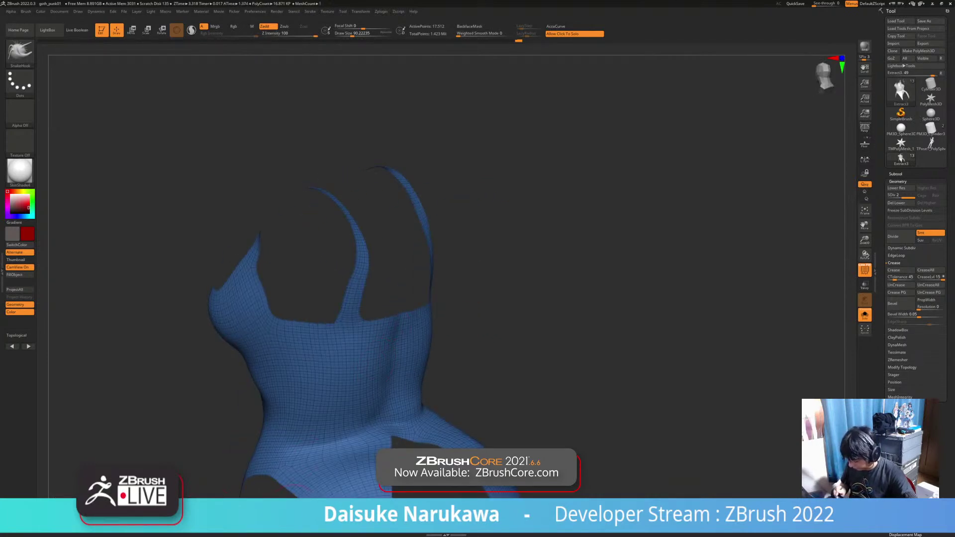
# Delete the corset's lower subdivision levels and remesh it with ZRemesher.
pyautogui.click(898, 203)
pyautogui.moveTo(348, 341)
pyautogui.keyDown('ctrl'); pyautogui.mouseDown(button='right')
pyautogui.moveTo(328, 426)
pyautogui.moveTo(322, 337)
pyautogui.mouseUp(button='right'); pyautogui.keyUp('ctrl')
pyautogui.keyDown('shift'); pyautogui.moveTo(327, 287); pyautogui.dragTo(322, 323); pyautogui.keyUp('shift')
pyautogui.keyDown('ctrl'); pyautogui.moveTo(322, 330); pyautogui.dragTo(335, 191, button='right'); pyautogui.keyUp('ctrl')
pyautogui.click(899, 360)
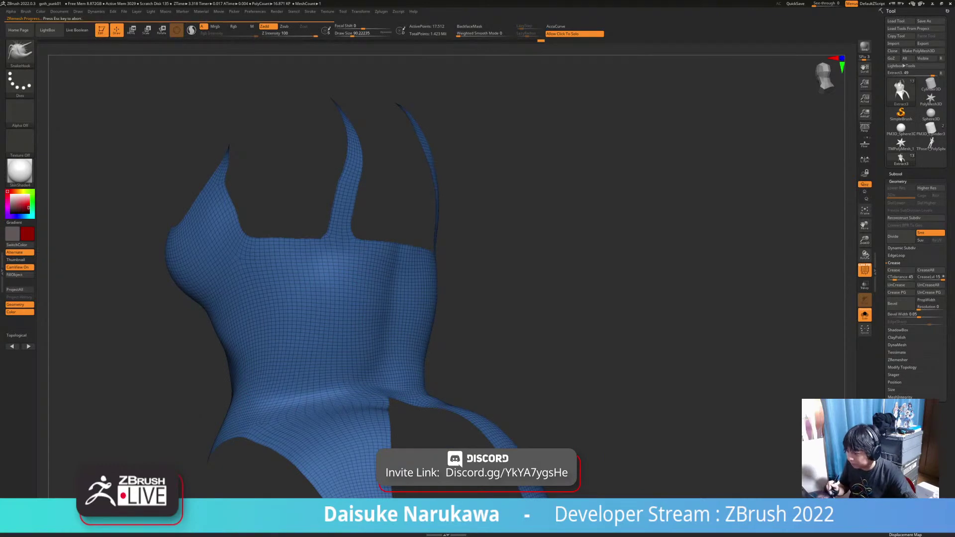
pyautogui.keyDown('ctrl'); pyautogui.moveTo(334, 239); pyautogui.dragTo(312, 313, button='right'); pyautogui.keyUp('ctrl')
# Draw guide curves down both sides of the back strap base with the ZRemesherGuides brush at a draw size of about 15.
pyautogui.press('b')
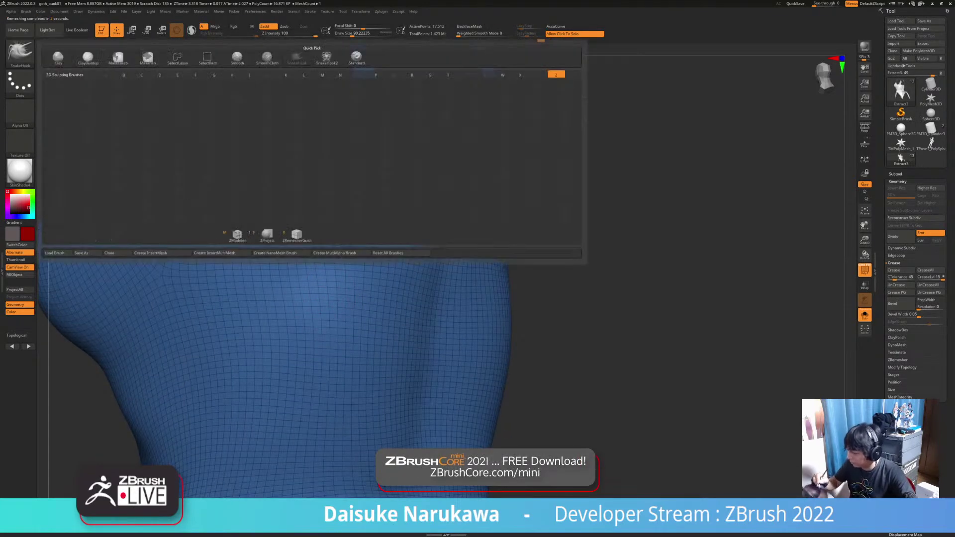
pyautogui.click(297, 235)
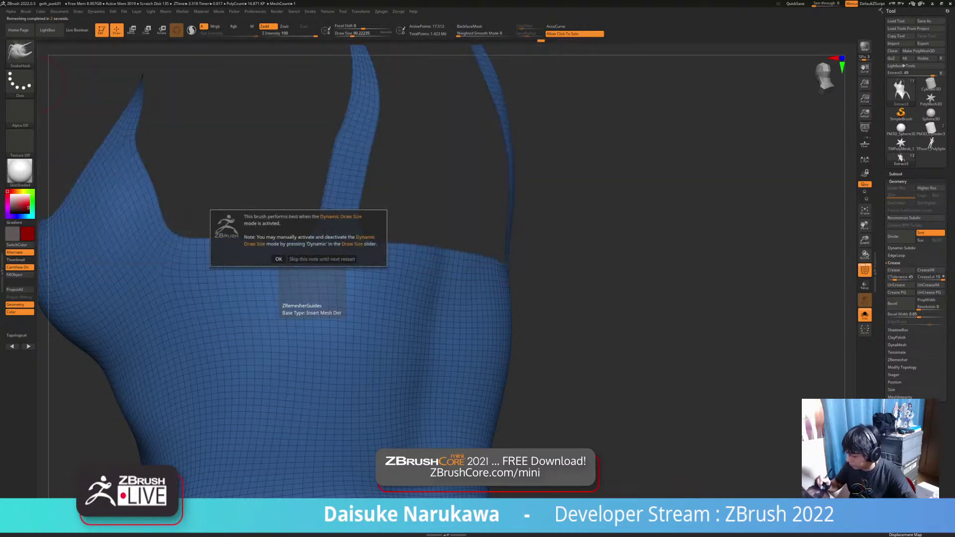
pyautogui.click(278, 259)
pyautogui.keyDown('ctrl'); pyautogui.moveTo(299, 261); pyautogui.dragTo(300, 306, button='right'); pyautogui.keyUp('ctrl')
pyautogui.moveTo(311, 209); pyautogui.dragTo(349, 166, button='right')
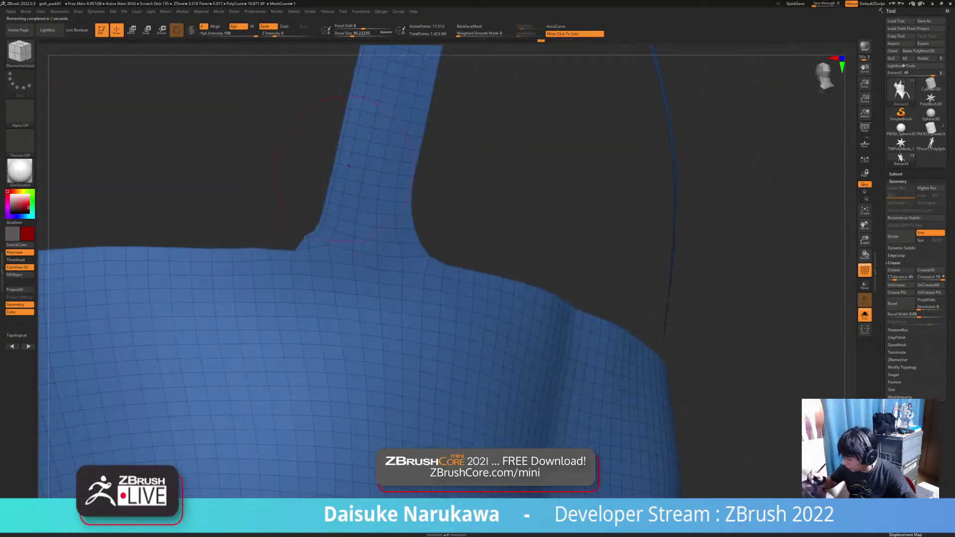
pyautogui.hotkey('ctrl', 'z')
pyautogui.click(349, 33)
pyautogui.moveTo(335, 179); pyautogui.dragTo(295, 370)
# Remesh the corset with ZRemesher so its topology follows the drawn guides.
pyautogui.keyDown('ctrl'); pyautogui.moveTo(301, 351); pyautogui.dragTo(381, 226, button='right'); pyautogui.keyUp('ctrl')
pyautogui.moveTo(380, 357); pyautogui.dragTo(312, 385, button='right')
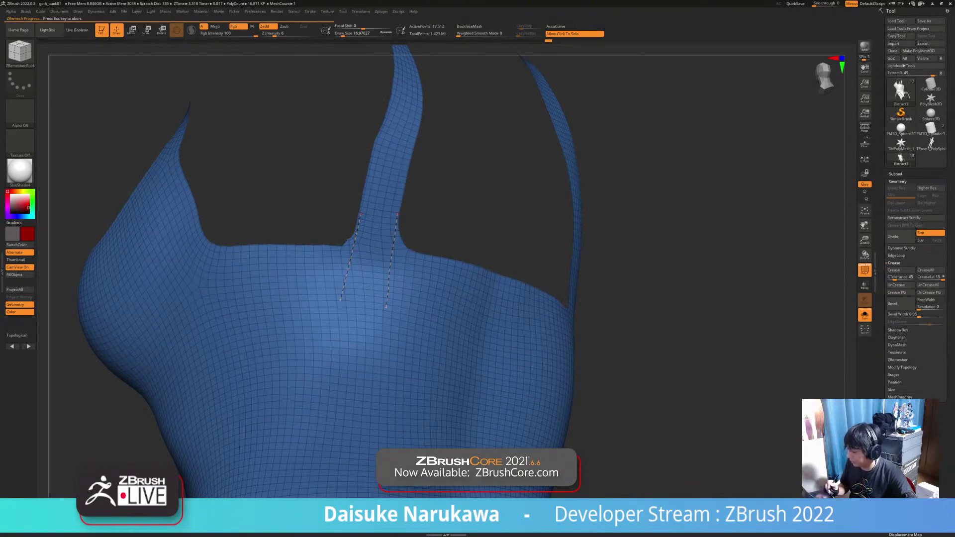
pyautogui.keyDown('ctrl'); pyautogui.moveTo(322, 401); pyautogui.dragTo(243, 336, button='right'); pyautogui.keyUp('ctrl')
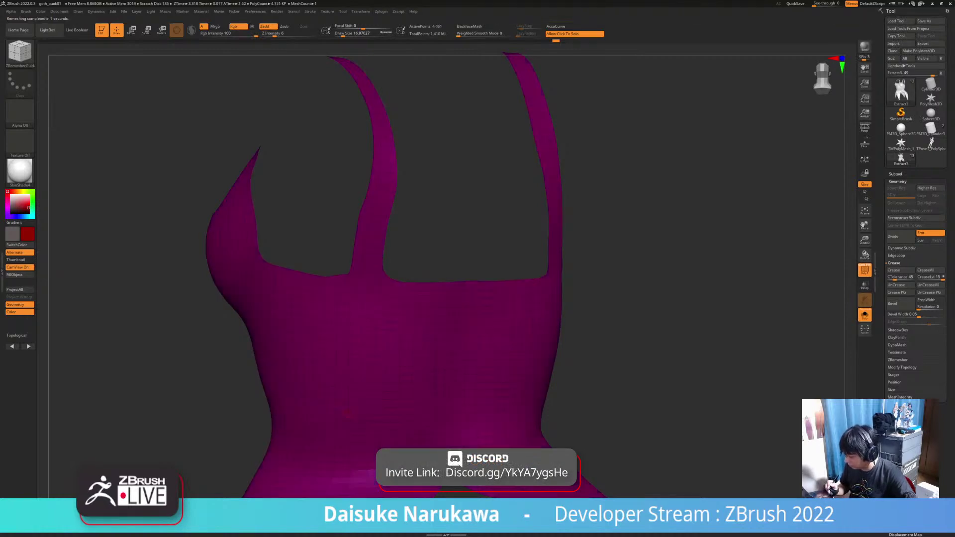
pyautogui.moveTo(343, 356)
pyautogui.mouseDown(button='right')
pyautogui.moveTo(373, 360)
pyautogui.moveTo(164, 361)
pyautogui.moveTo(321, 365)
pyautogui.mouseUp(button='right')
# Undo the trial subdivision, uncrease the corset, subdivide it up to level 3, and hide the polyframe.
pyautogui.hotkey('ctrl', 'd')
pyautogui.hotkey('ctrl', 'z')
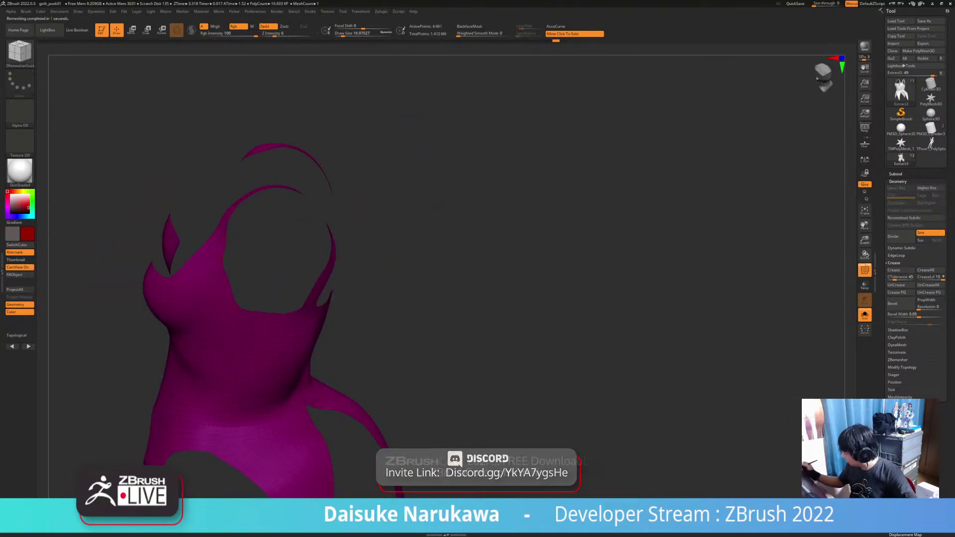
pyautogui.click(900, 285)
pyautogui.hotkey('ctrl', 'd')
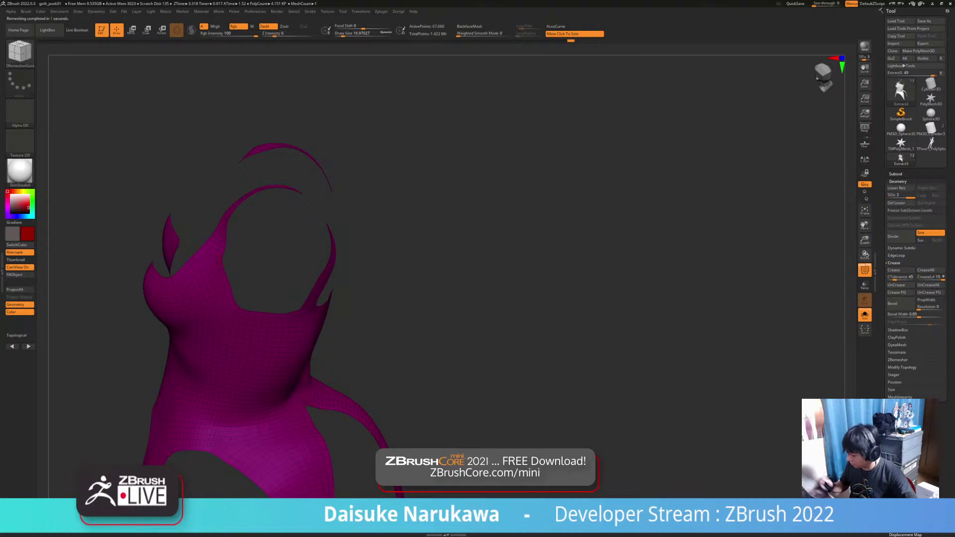
pyautogui.hotkey('shift', 'f')
# Show the whole character again and switch to the SnakeHook brush with a draw size of about 274.
pyautogui.keyDown('ctrl'); pyautogui.moveTo(462, 348); pyautogui.dragTo(594, 341, button='right'); pyautogui.keyUp('ctrl')
pyautogui.click(490, 338)
pyautogui.press('b')
pyautogui.click(297, 59)
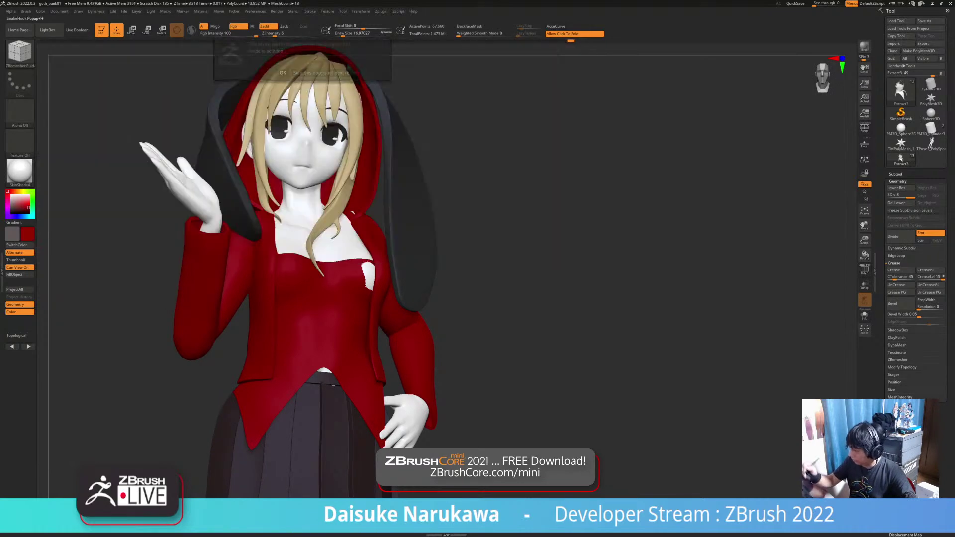
pyautogui.click(281, 73)
pyautogui.click(357, 33)
pyautogui.moveTo(498, 309); pyautogui.dragTo(547, 309, button='right')
pyautogui.moveTo(353, 34); pyautogui.dragTo(365, 34)
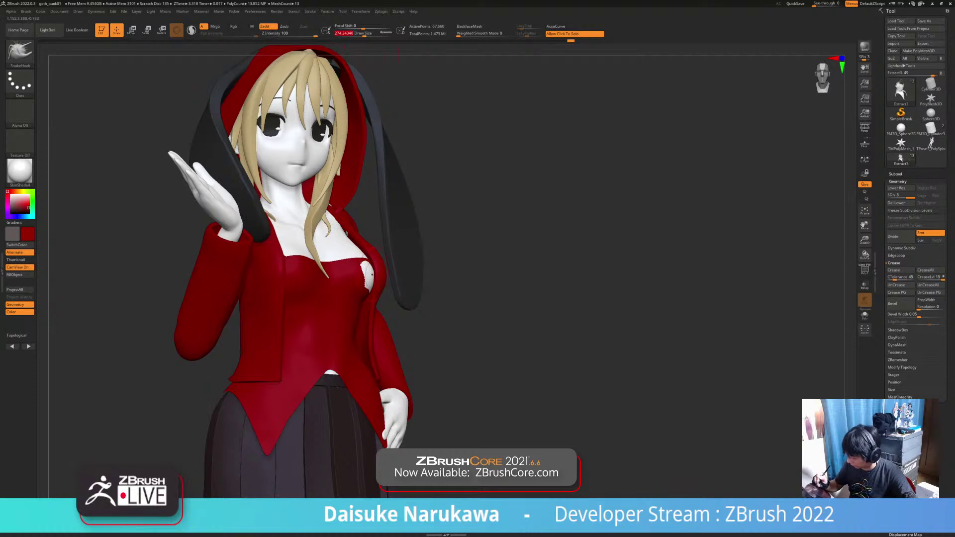
# Fill the red corset with black and set the active colour to white.
pyautogui.moveTo(547, 288)
pyautogui.mouseDown(button='right')
pyautogui.moveTo(468, 291)
pyautogui.moveTo(518, 287)
pyautogui.moveTo(491, 272)
pyautogui.moveTo(498, 269)
pyautogui.mouseUp(button='right')
pyautogui.moveTo(327, 249); pyautogui.dragTo(353, 260, button='right')
pyautogui.press('ctrl')
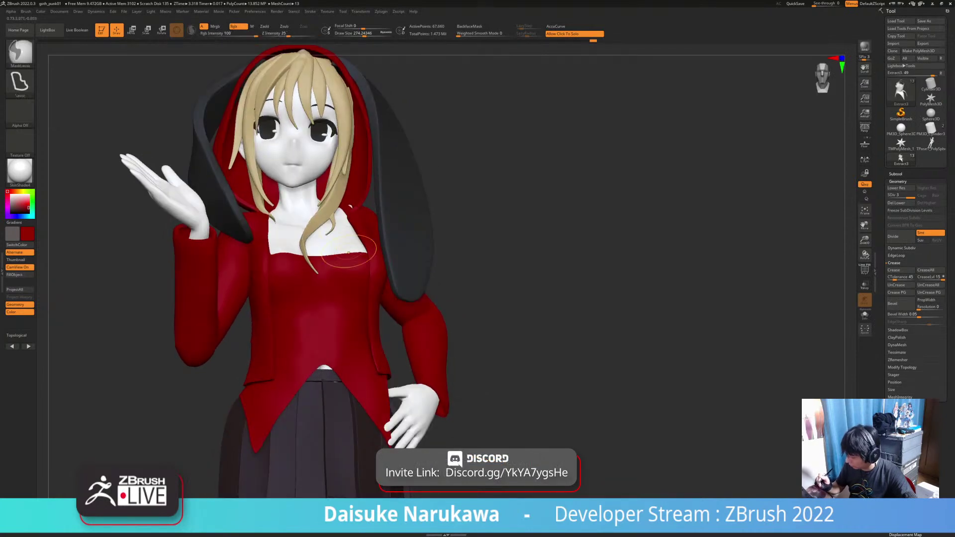
pyautogui.click(16, 275)
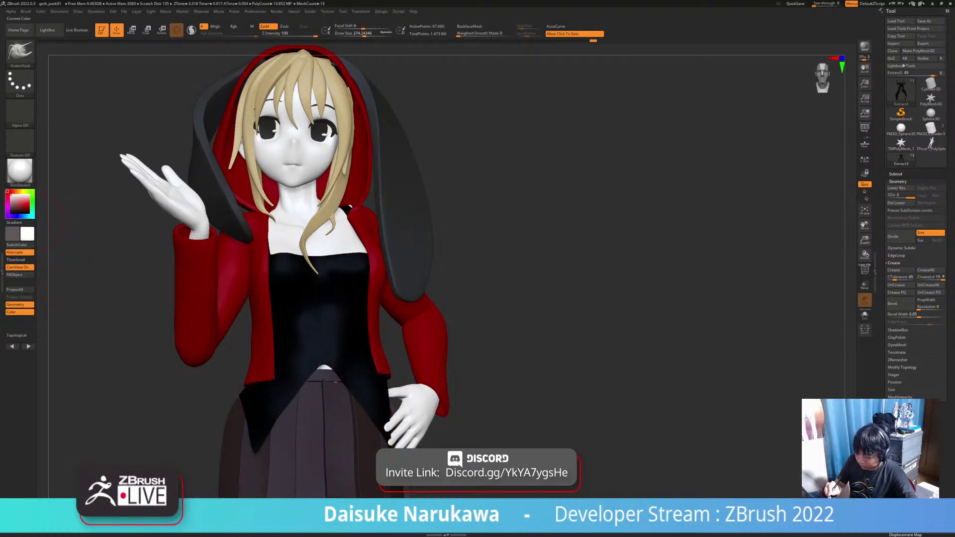
pyautogui.moveTo(43, 224); pyautogui.dragTo(75, 232)
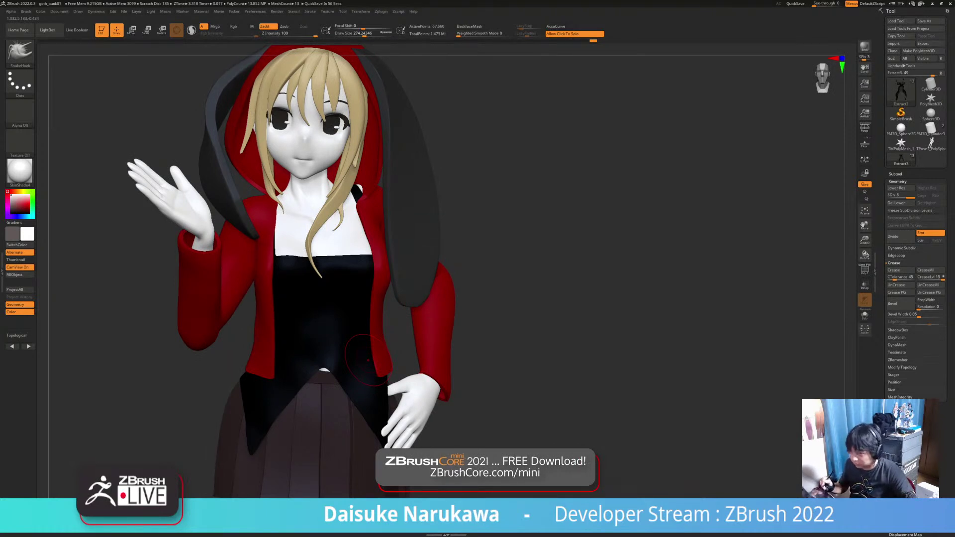
# Examine the black corset on its own and together with the jacket and skirt.
pyautogui.click(400, 348)
pyautogui.moveTo(423, 368)
pyautogui.keyDown('alt'); pyautogui.mouseDown()
pyautogui.moveTo(420, 322)
pyautogui.moveTo(386, 298)
pyautogui.moveTo(418, 313)
pyautogui.moveTo(396, 367)
pyautogui.moveTo(399, 315)
pyautogui.moveTo(416, 306)
pyautogui.moveTo(477, 318)
pyautogui.moveTo(423, 333)
pyautogui.mouseUp(); pyautogui.keyUp('alt')
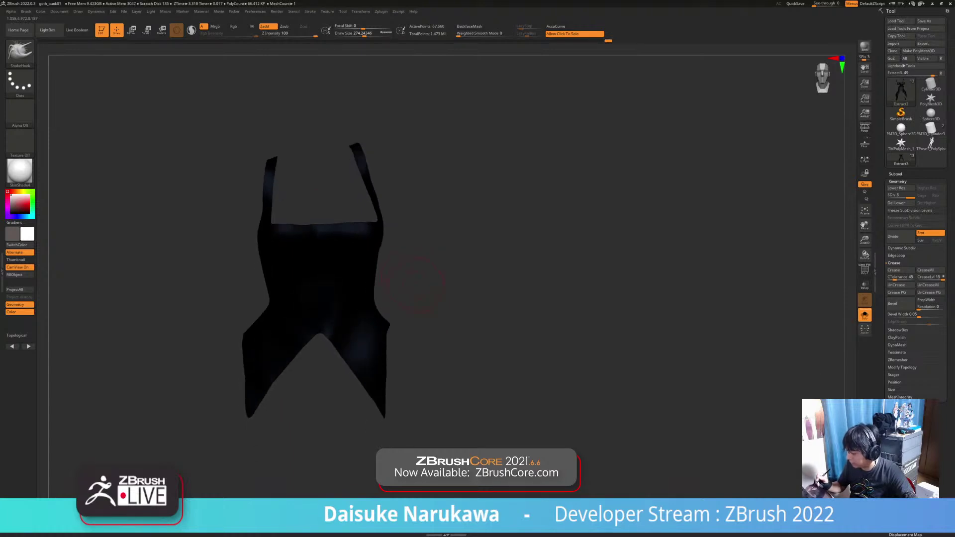
pyautogui.click(431, 296)
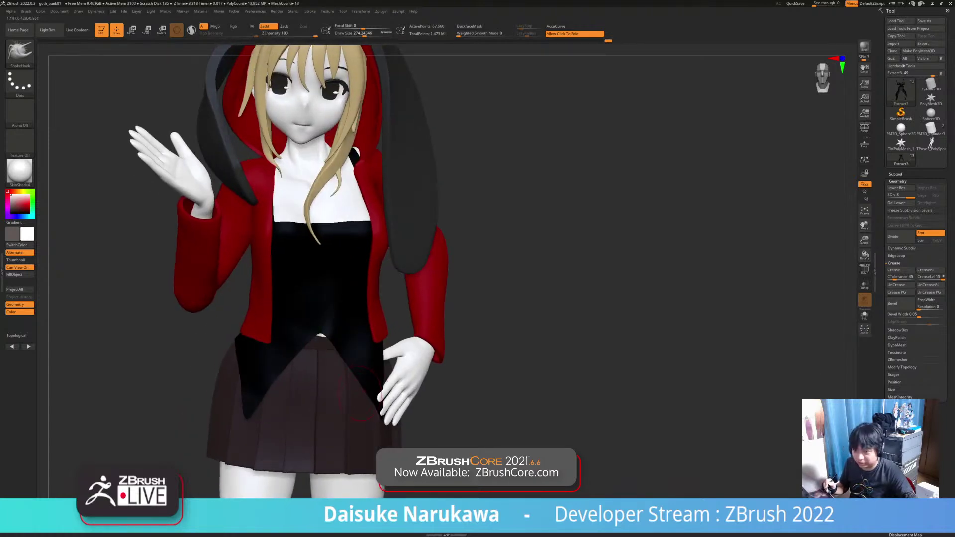
pyautogui.moveTo(150, 415); pyautogui.dragTo(194, 417)
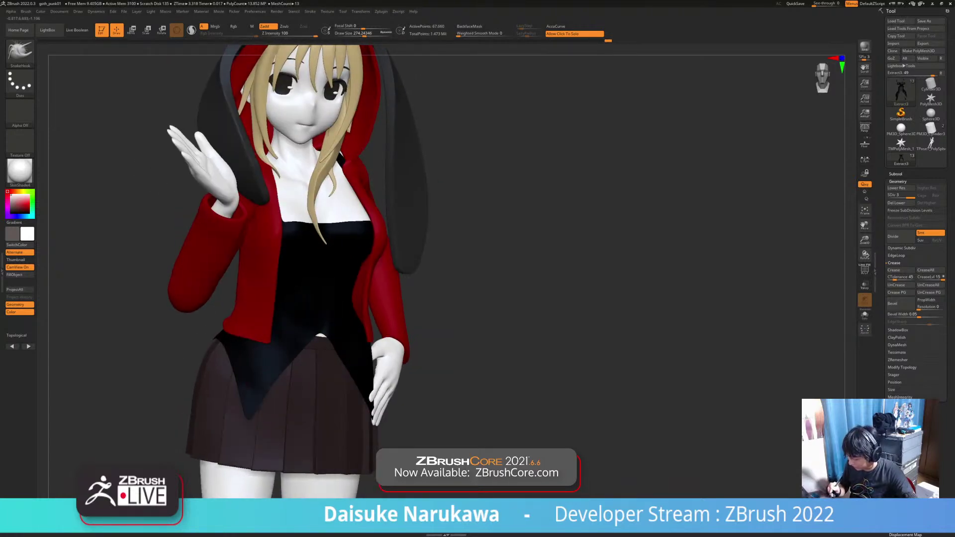
pyautogui.keyDown('ctrl'); pyautogui.moveTo(284, 388); pyautogui.dragTo(288, 323, button='right'); pyautogui.keyUp('ctrl')
pyautogui.moveTo(318, 358); pyautogui.dragTo(351, 421, button='right')
pyautogui.click(343, 383)
pyautogui.moveTo(351, 421)
pyautogui.mouseDown(button='right')
pyautogui.moveTo(344, 418)
pyautogui.moveTo(371, 424)
pyautogui.mouseUp(button='right')
# Isolate the corset with its polyframe shown and choose the IMM ZipperM brush.
pyautogui.click(865, 270)
pyautogui.moveTo(444, 299)
pyautogui.keyDown('ctrl'); pyautogui.mouseDown(button='right')
pyautogui.moveTo(444, 326)
pyautogui.moveTo(453, 323)
pyautogui.moveTo(470, 376)
pyautogui.moveTo(457, 374)
pyautogui.mouseUp(button='right'); pyautogui.keyUp('ctrl')
pyautogui.click(20, 50)
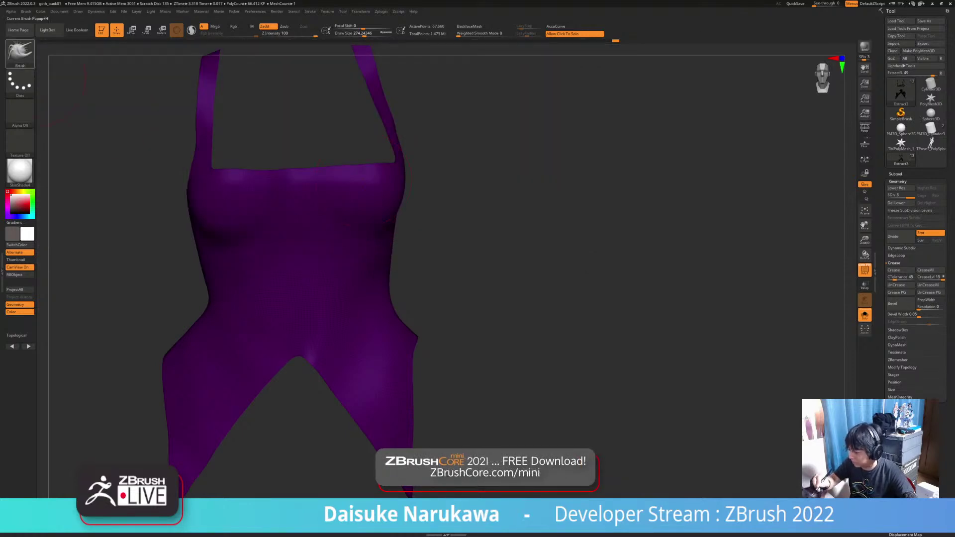
pyautogui.click(20, 50)
pyautogui.click(357, 161)
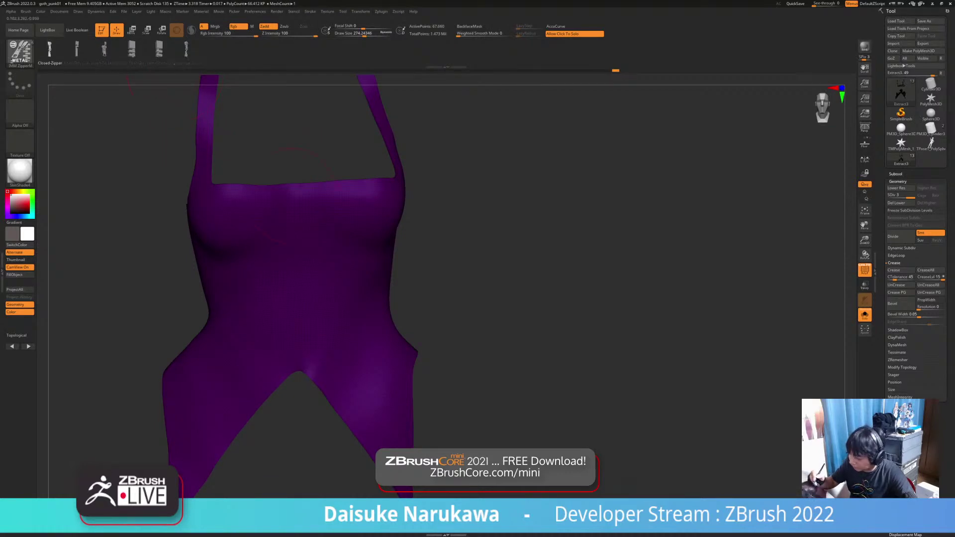
# Reduce the zipper brush's draw size to about 83 and duplicate the corset subtool.
pyautogui.click(351, 34)
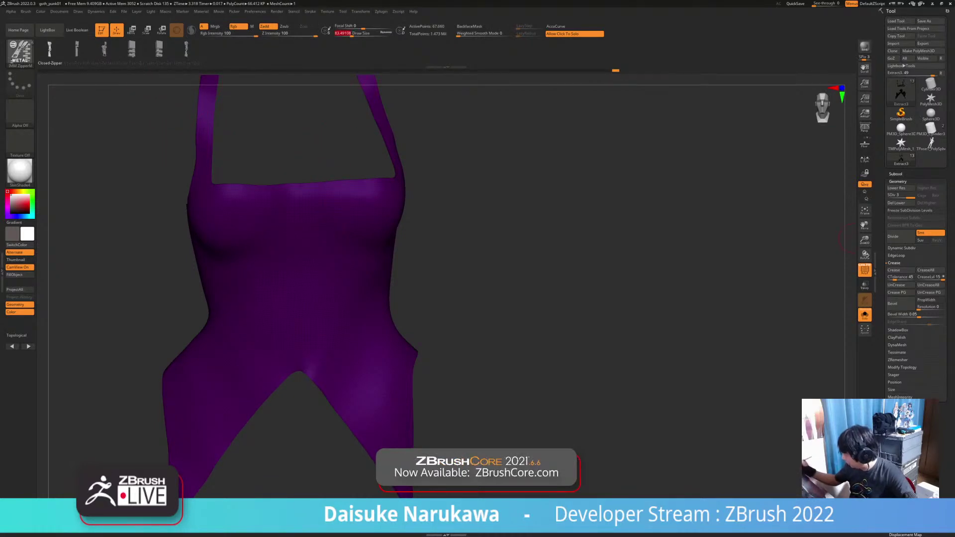
pyautogui.click(896, 173)
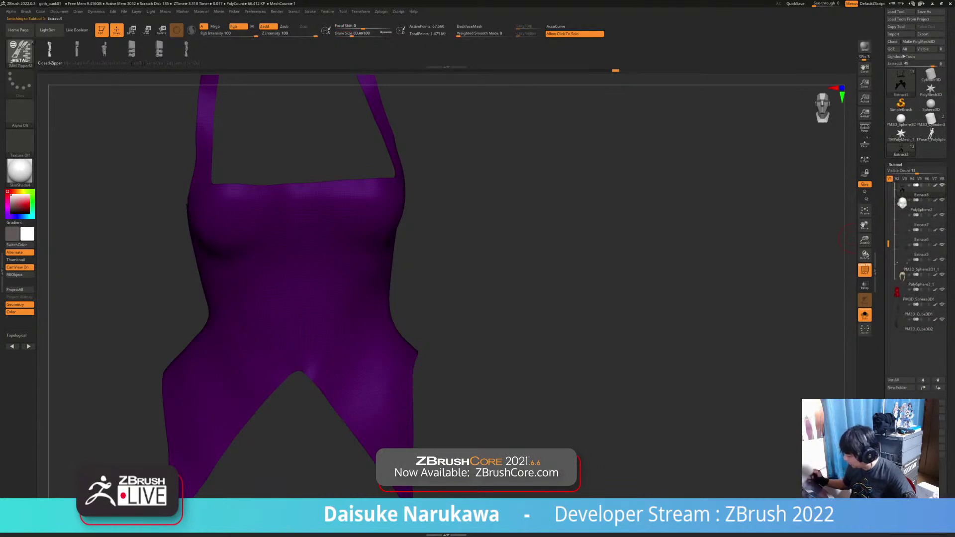
pyautogui.moveTo(523, 258); pyautogui.dragTo(505, 224)
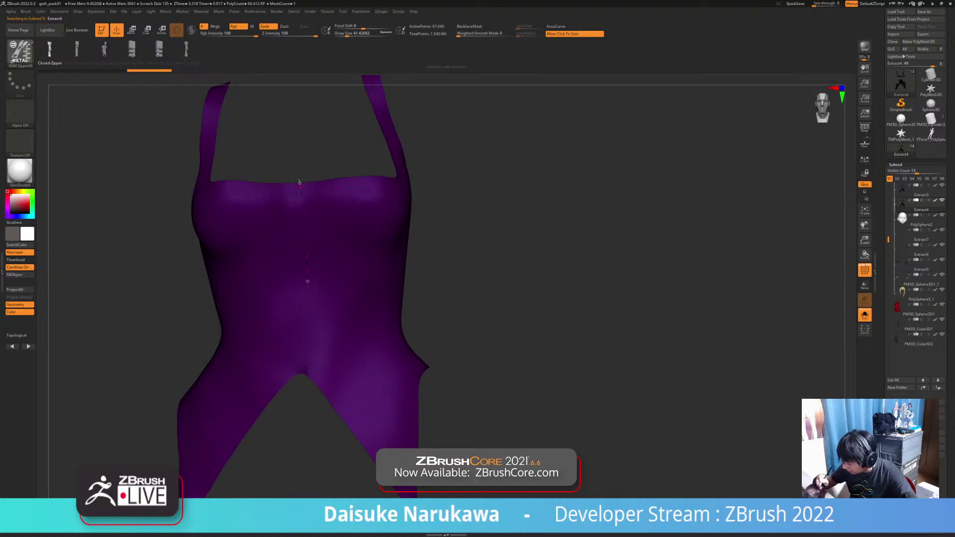
# Try zipper strokes down the front centre of the duplicated corset, adjusting the draw size and undoing each stroke.
pyautogui.moveTo(304, 339); pyautogui.dragTo(302, 366)
pyautogui.hotkey('ctrl', 'z')
pyautogui.moveTo(297, 185); pyautogui.dragTo(300, 373)
pyautogui.moveTo(300, 368)
pyautogui.mouseDown(button='right')
pyautogui.moveTo(323, 368)
pyautogui.moveTo(294, 368)
pyautogui.mouseUp(button='right')
pyautogui.moveTo(523, 258); pyautogui.dragTo(535, 258)
pyautogui.hotkey('ctrl', 'z')
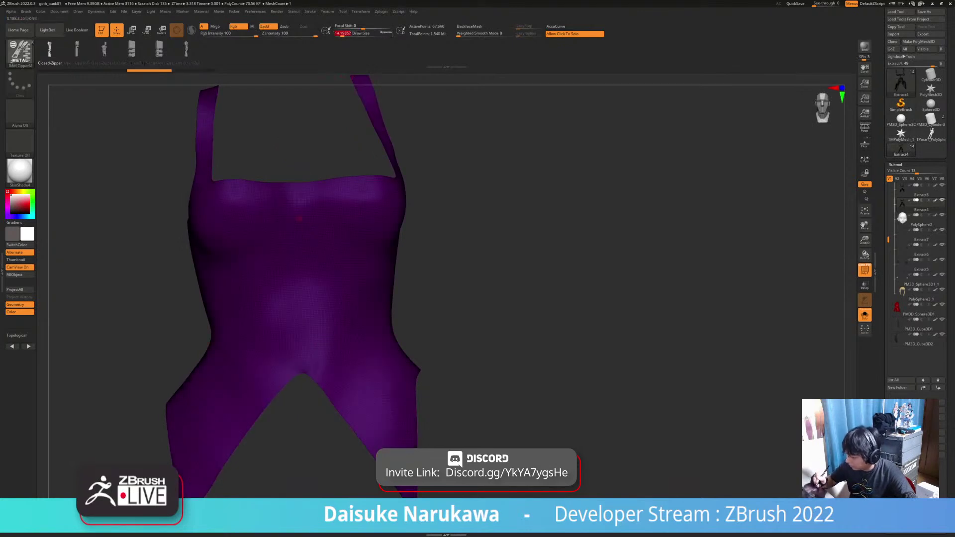
pyautogui.click(304, 355)
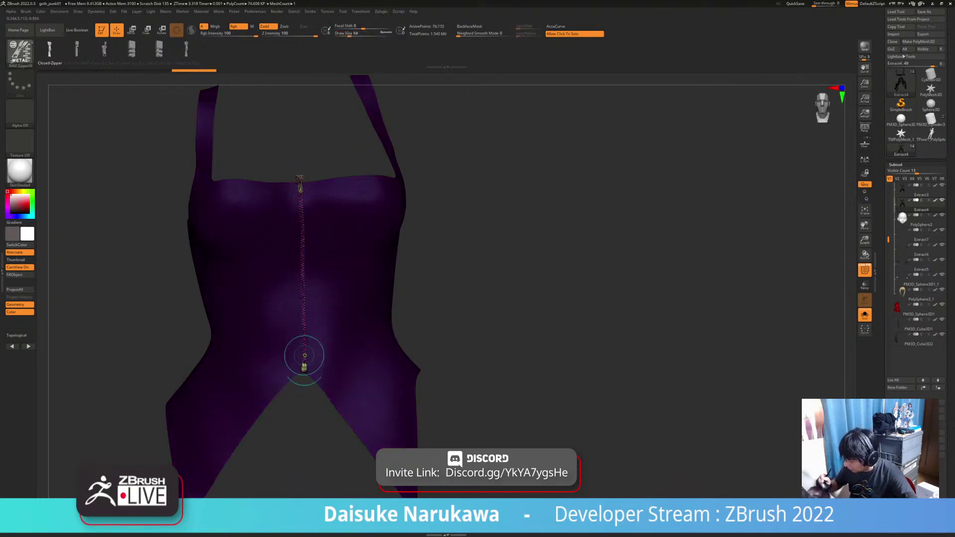
pyautogui.hotkey('ctrl', 'z')
# Draw a closed metal zipper down the corset's front centre, from the neckline to the notch, at a draw size of about 14.
pyautogui.moveTo(301, 214); pyautogui.dragTo(303, 364)
pyautogui.moveTo(302, 353)
pyautogui.keyDown('ctrl'); pyautogui.mouseDown(button='right')
pyautogui.moveTo(303, 408)
pyautogui.moveTo(303, 348)
pyautogui.moveTo(302, 406)
pyautogui.moveTo(302, 365)
pyautogui.moveTo(347, 377)
pyautogui.moveTo(384, 357)
pyautogui.mouseUp(button='right'); pyautogui.keyUp('ctrl')
pyautogui.hotkey('shift', 'alt', 's')
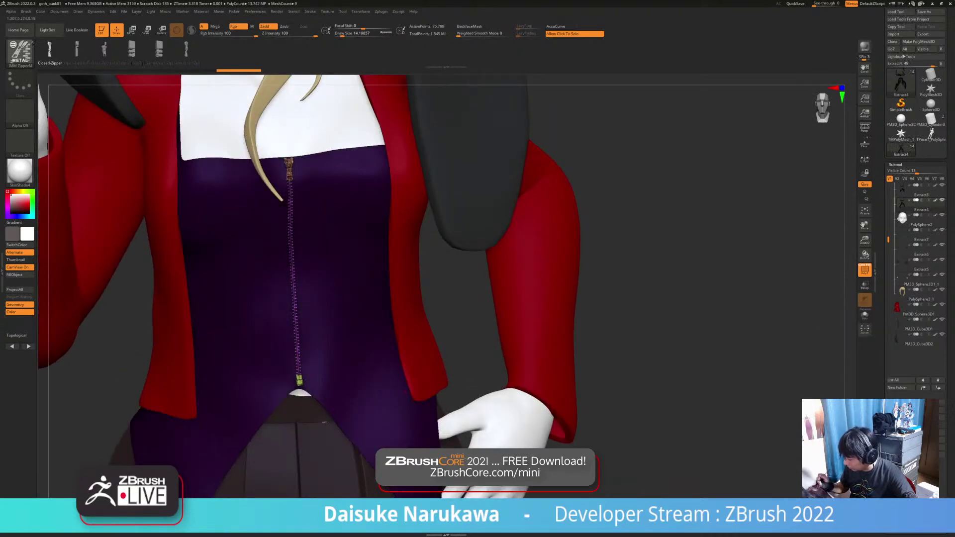
pyautogui.hotkey('shift', 'alt', 's')
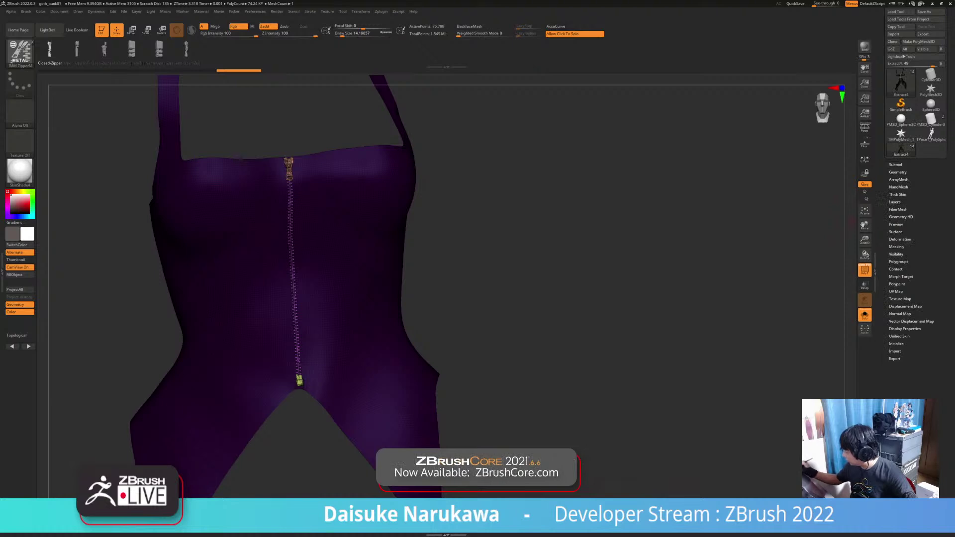
# Split the duplicated corset and its new zipper into separate subtools with Split To Parts.
pyautogui.click(898, 172)
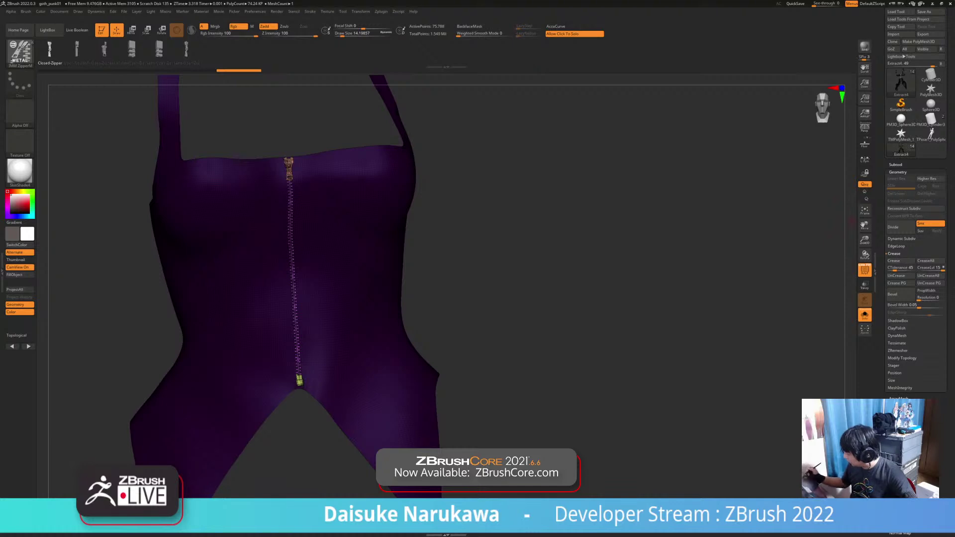
pyautogui.click(896, 164)
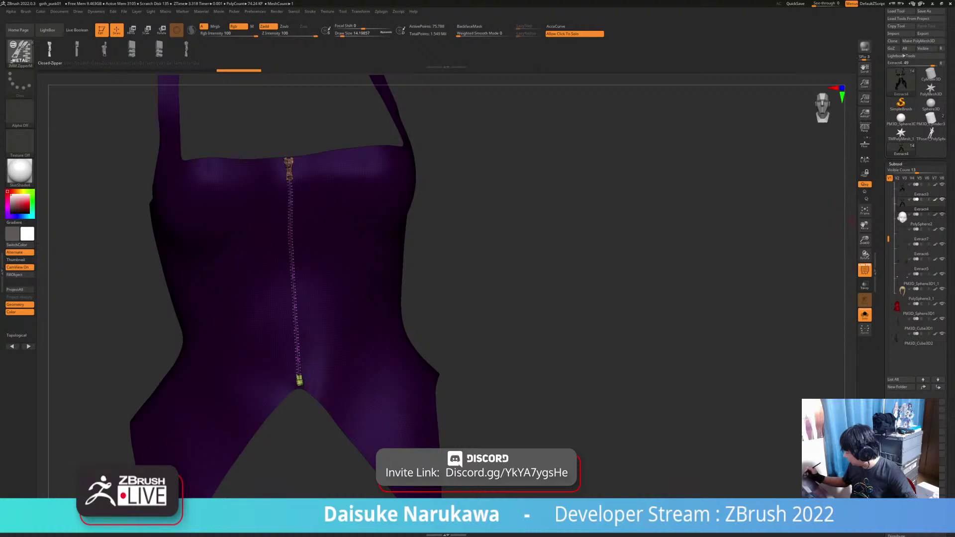
pyautogui.moveTo(948, 428); pyautogui.dragTo(949, 160)
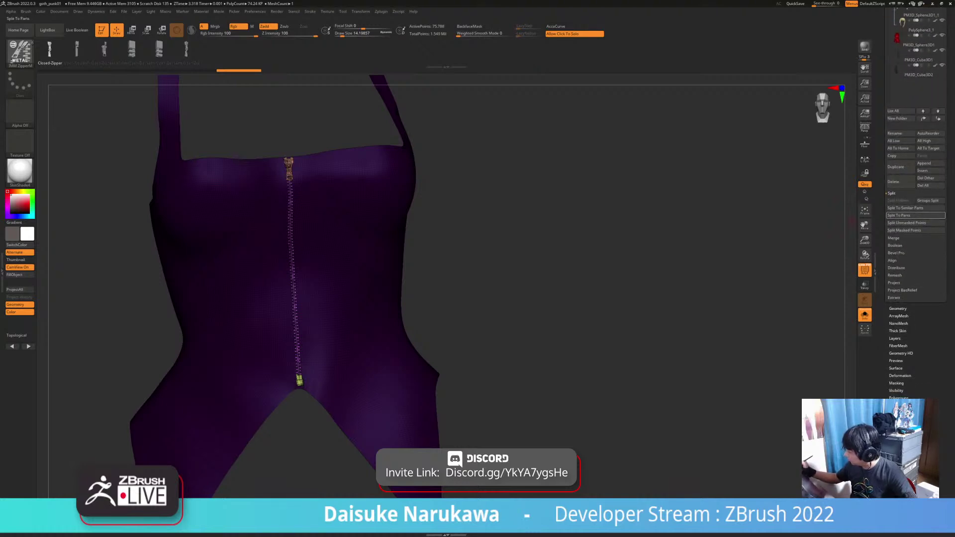
pyautogui.click(903, 216)
# Delete the duplicate corset subtool, keep the separate zipper, show the whole character and hide the polyframe.
pyautogui.moveTo(948, 119); pyautogui.dragTo(949, 277)
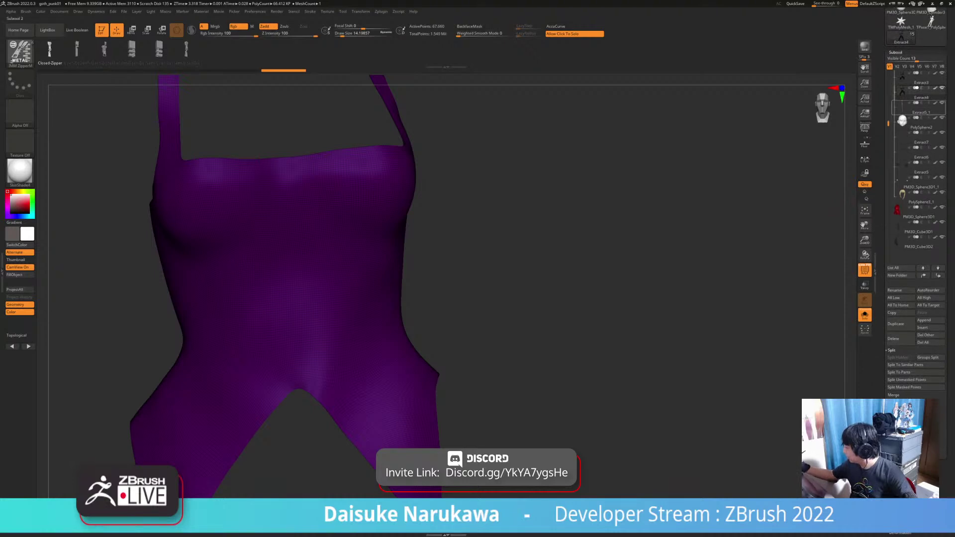
pyautogui.click(943, 88)
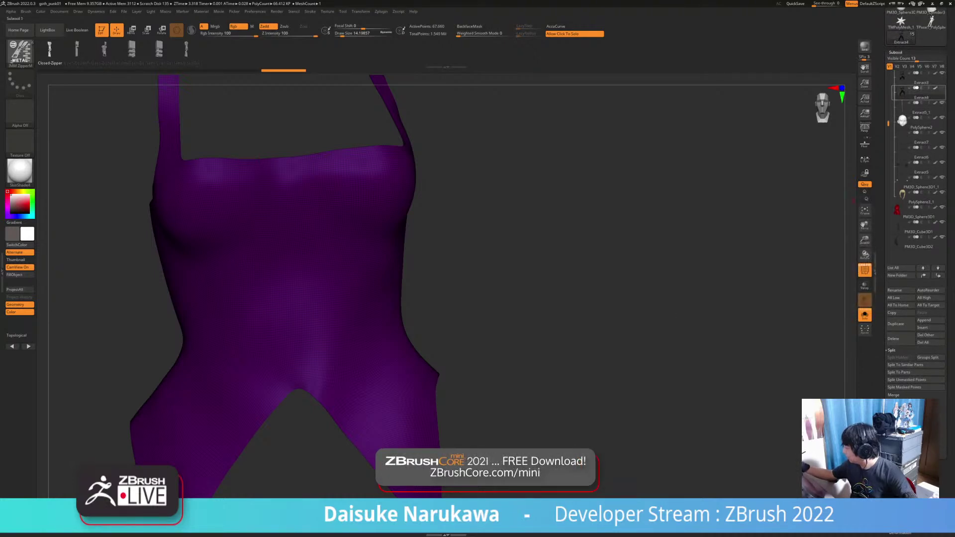
pyautogui.click(894, 339)
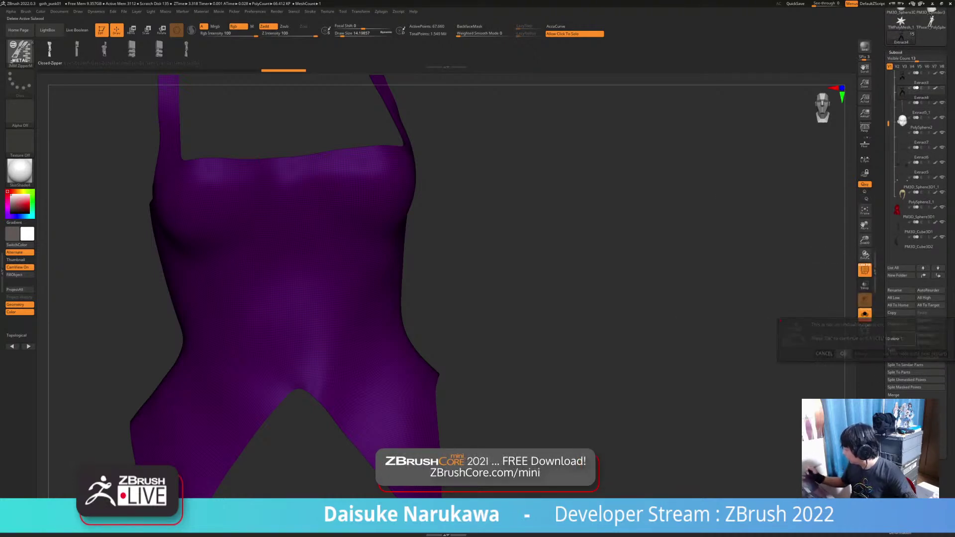
pyautogui.click(843, 353)
pyautogui.click(497, 338)
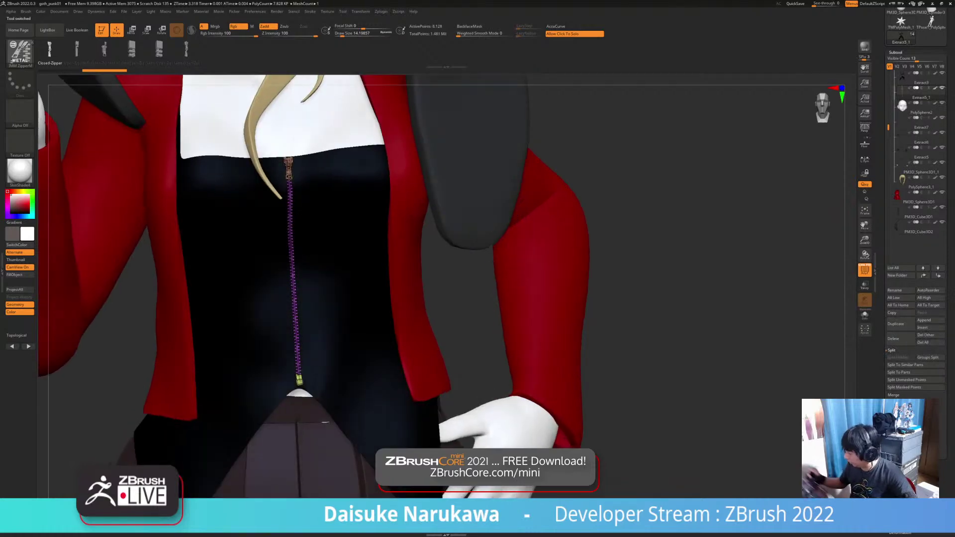
pyautogui.hotkey('shift', 'f')
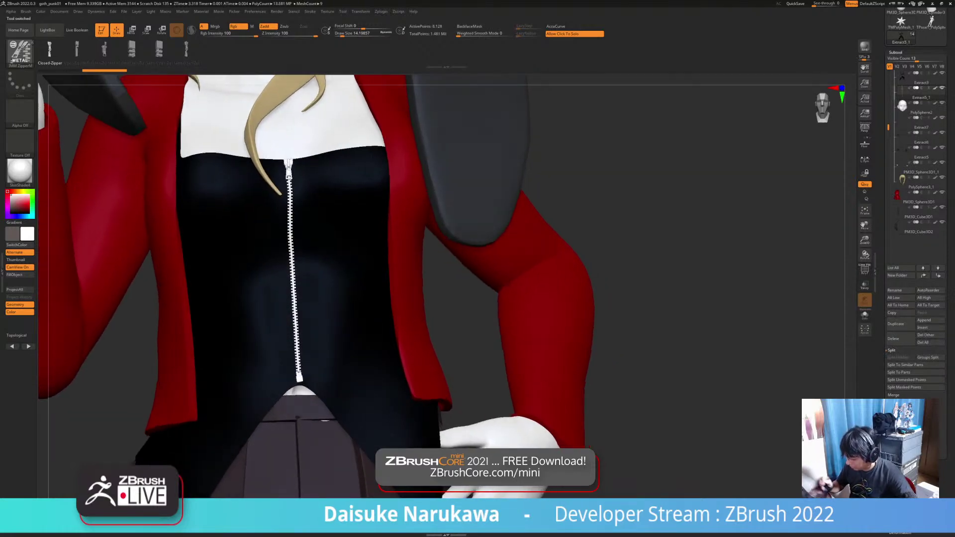
# Adjust the zipper's lower end at the corset notch with the SnakeHook brush at a draw size of about 245.
pyautogui.click(20, 53)
pyautogui.click(327, 59)
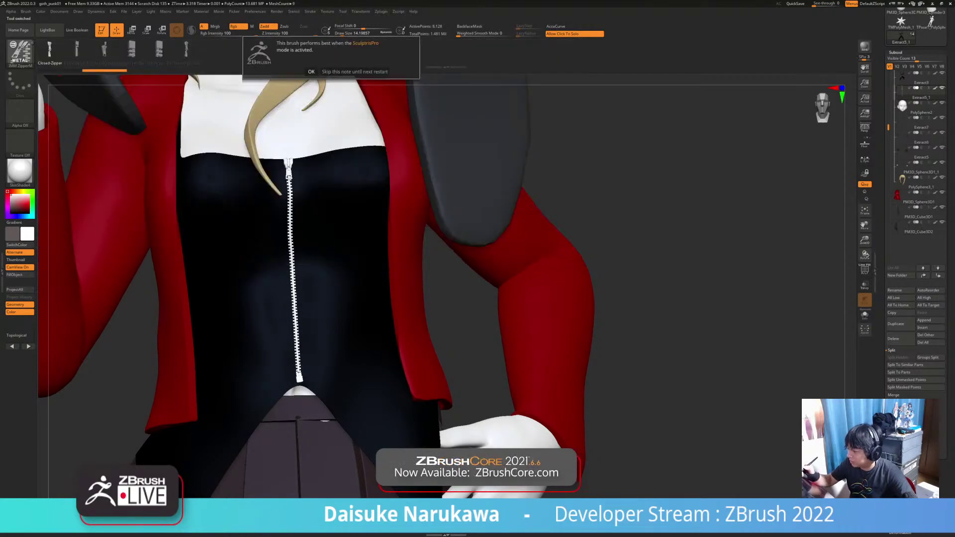
pyautogui.click(311, 71)
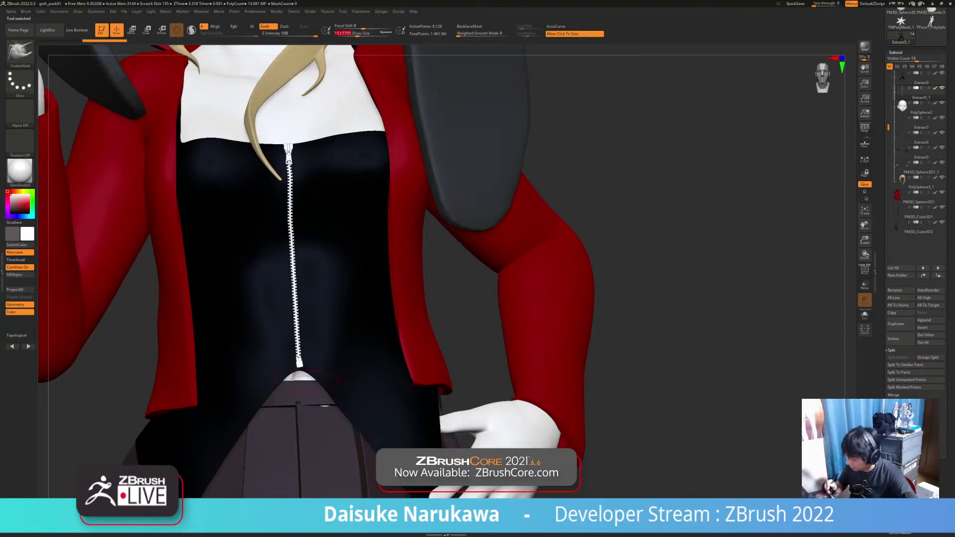
pyautogui.click(361, 33)
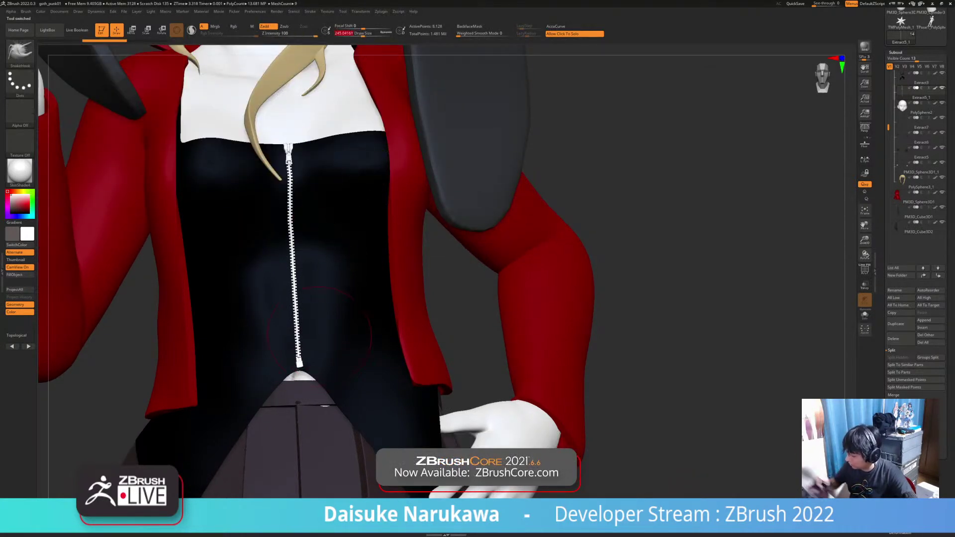
pyautogui.moveTo(316, 370); pyautogui.dragTo(371, 371, button='right')
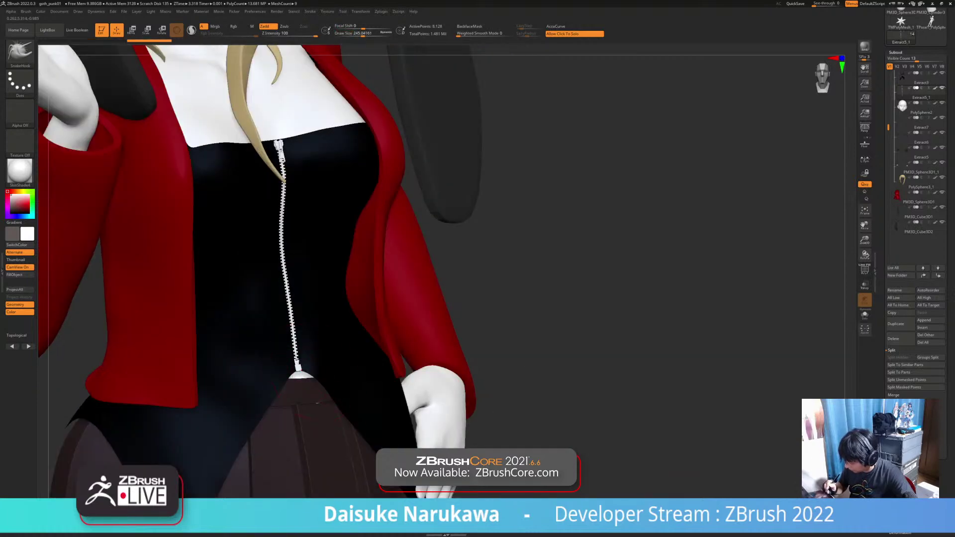
pyautogui.moveTo(300, 367); pyautogui.dragTo(297, 369)
pyautogui.moveTo(304, 369)
pyautogui.mouseDown(button='right')
pyautogui.moveTo(368, 367)
pyautogui.moveTo(319, 372)
pyautogui.mouseUp(button='right')
pyautogui.moveTo(303, 142)
pyautogui.keyDown('alt'); pyautogui.mouseDown(button='right')
pyautogui.moveTo(293, 226)
pyautogui.moveTo(317, 221)
pyautogui.mouseUp(button='right'); pyautogui.keyUp('alt')
pyautogui.keyDown('ctrl'); pyautogui.moveTo(302, 287); pyautogui.dragTo(302, 250, button='right'); pyautogui.keyUp('ctrl')
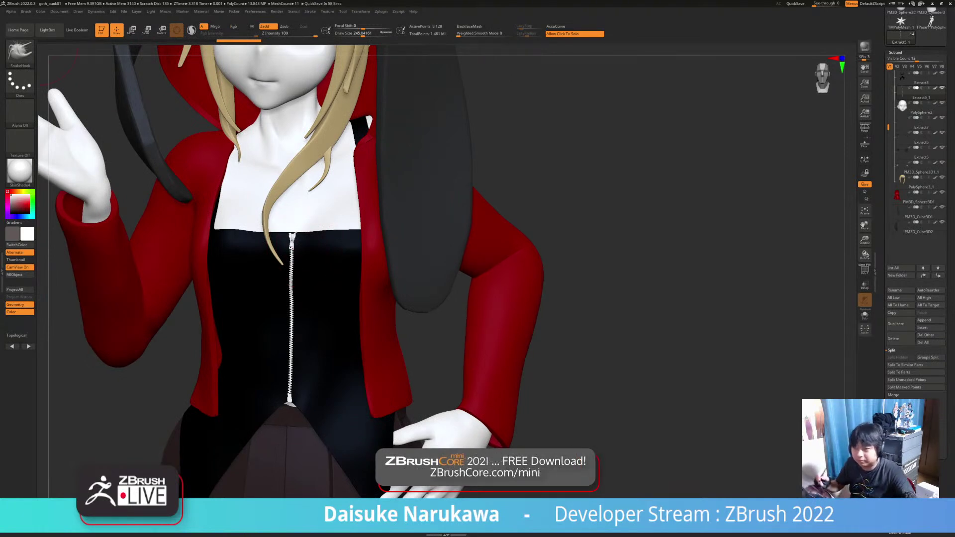
# Nudge the middle of the zipper with the SnakeHook brush so it follows the front of the corset.
pyautogui.moveTo(278, 224)
pyautogui.mouseDown(button='right')
pyautogui.moveTo(300, 229)
pyautogui.moveTo(306, 244)
pyautogui.mouseUp(button='right')
pyautogui.moveTo(291, 276)
pyautogui.mouseDown()
pyautogui.moveTo(309, 231)
pyautogui.moveTo(309, 270)
pyautogui.mouseUp()
pyautogui.moveTo(309, 269); pyautogui.dragTo(308, 305, button='right')
pyautogui.moveTo(291, 316); pyautogui.dragTo(289, 316)
pyautogui.moveTo(249, 234)
pyautogui.mouseDown(button='right')
pyautogui.moveTo(239, 293)
pyautogui.moveTo(240, 278)
pyautogui.mouseUp(button='right')
# Make the black corset the active subtool and frame its front with the zipper.
pyautogui.keyDown('alt'); pyautogui.click(240, 293); pyautogui.keyUp('alt')
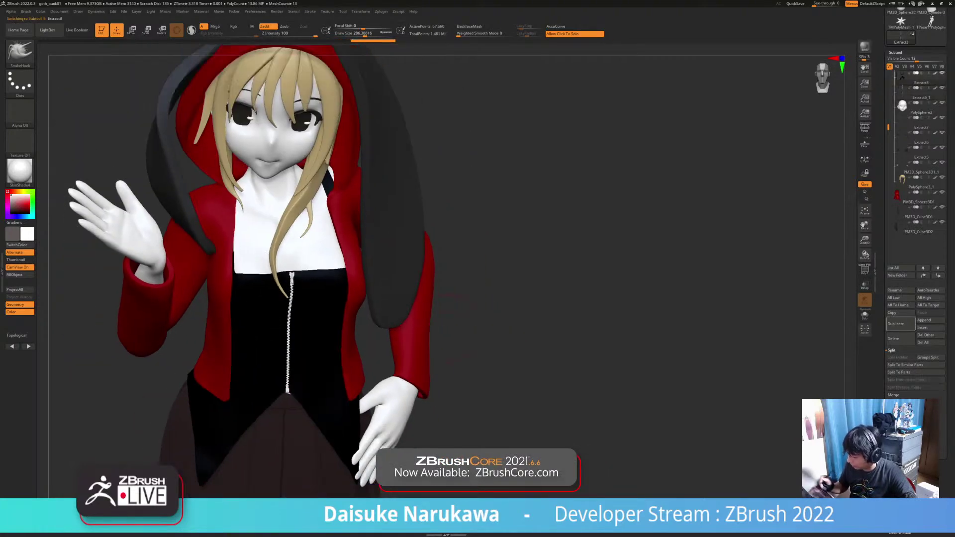
pyautogui.click(461, 319)
pyautogui.moveTo(460, 319)
pyautogui.keyDown('alt'); pyautogui.mouseDown(button='right')
pyautogui.moveTo(460, 276)
pyautogui.moveTo(460, 318)
pyautogui.moveTo(409, 311)
pyautogui.moveTo(409, 282)
pyautogui.mouseUp(button='right'); pyautogui.keyUp('alt')
pyautogui.click(455, 314)
pyautogui.moveTo(289, 398); pyautogui.dragTo(294, 368, button='right')
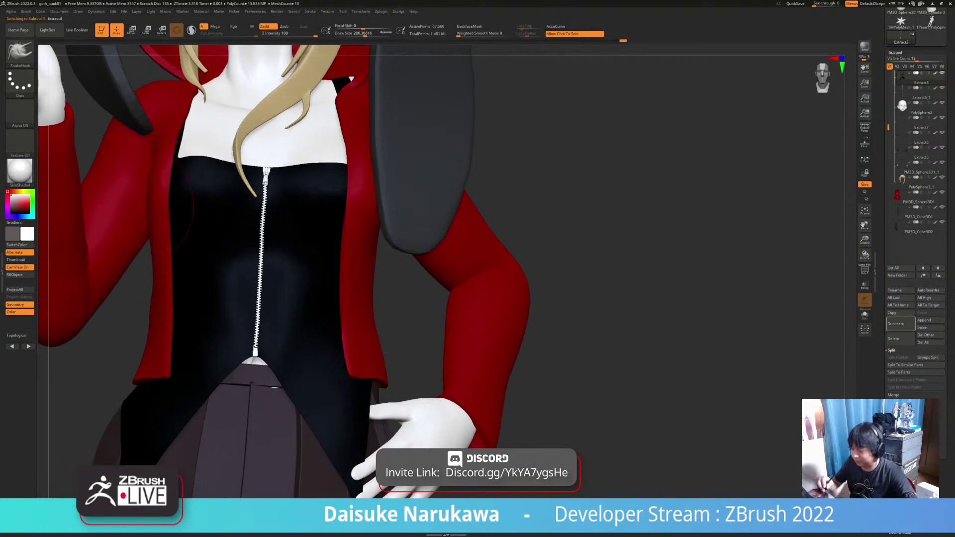
# Switch to the CurveStrapSnap brush with a draw size of about 49 for working on the corset front.
pyautogui.click(19, 50)
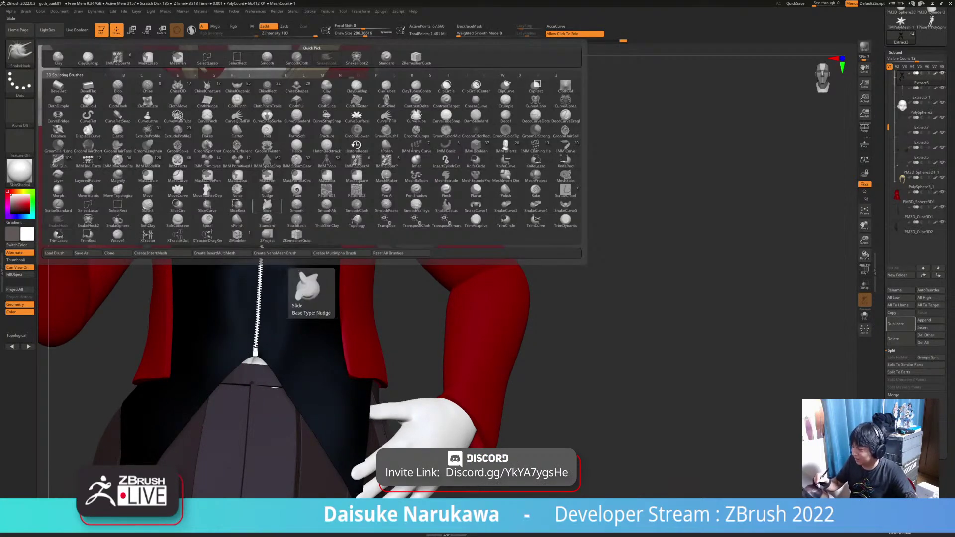
pyautogui.click(387, 116)
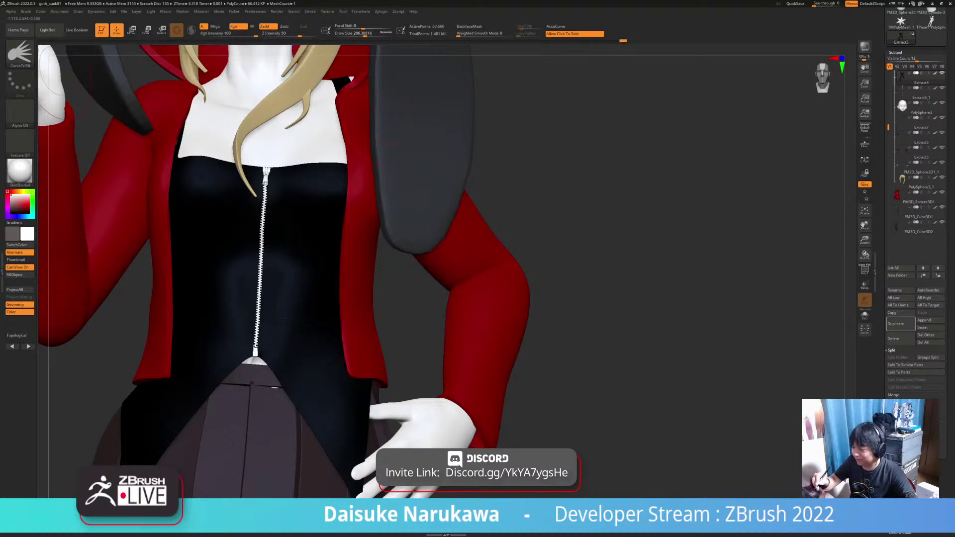
pyautogui.click(20, 51)
pyautogui.click(327, 118)
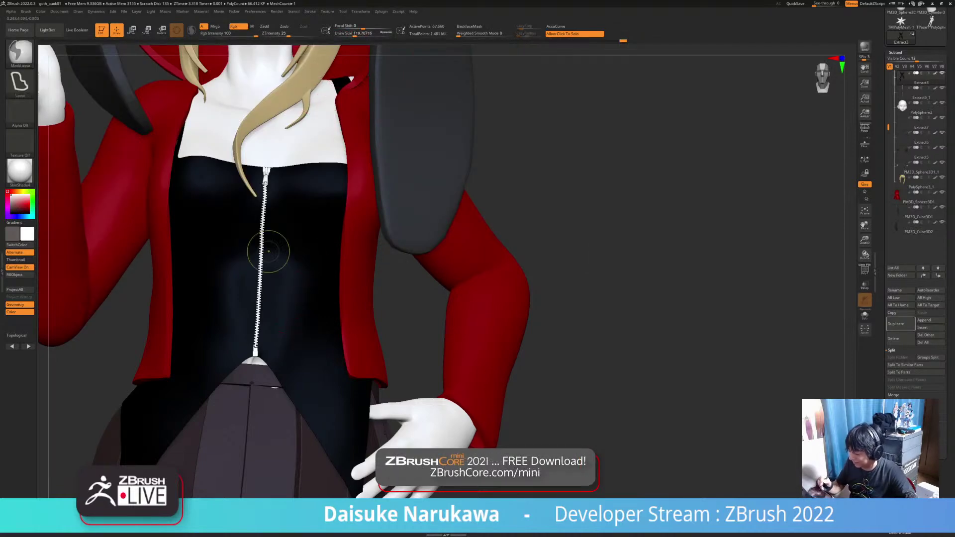
pyautogui.keyDown('ctrl'); pyautogui.moveTo(269, 256); pyautogui.dragTo(269, 293, button='right'); pyautogui.keyUp('ctrl')
pyautogui.click(622, 256)
pyautogui.moveTo(622, 256); pyautogui.dragTo(622, 214, button='right')
pyautogui.moveTo(572, 209); pyautogui.dragTo(568, 318)
pyautogui.click(347, 34)
pyautogui.click(573, 298)
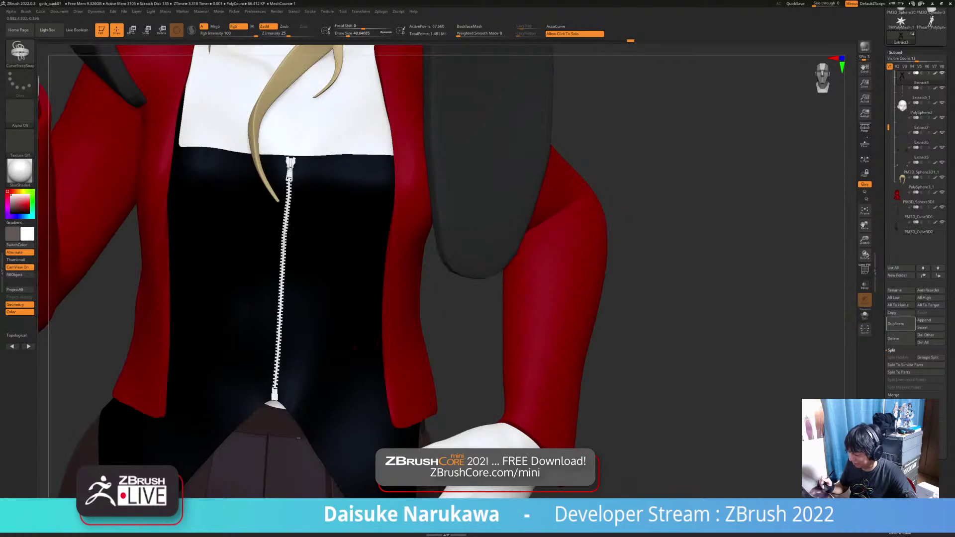
pyautogui.scroll(-3, 341, 343)
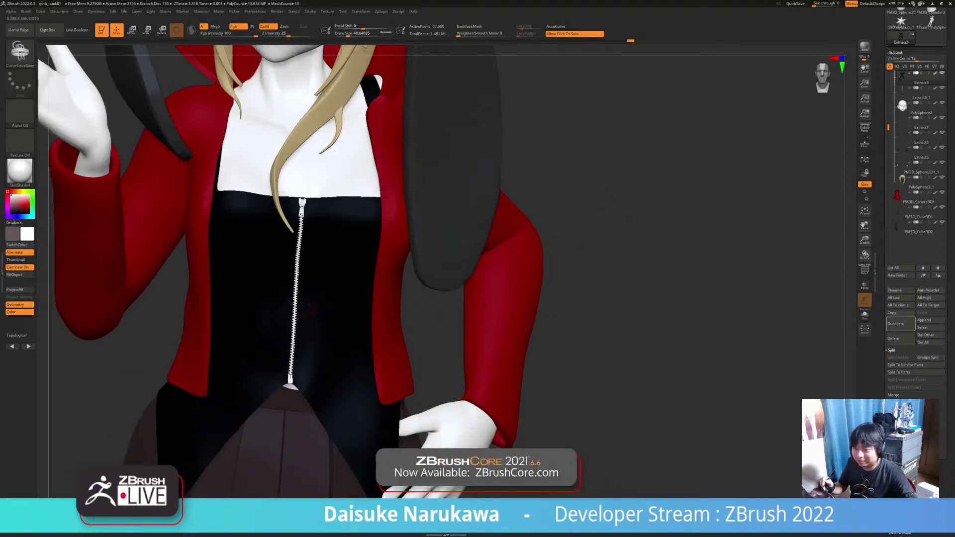
# Shape the corset's upper front edge around the zipper with the SnakeHook brush at a draw size of about 172.
pyautogui.click(20, 50)
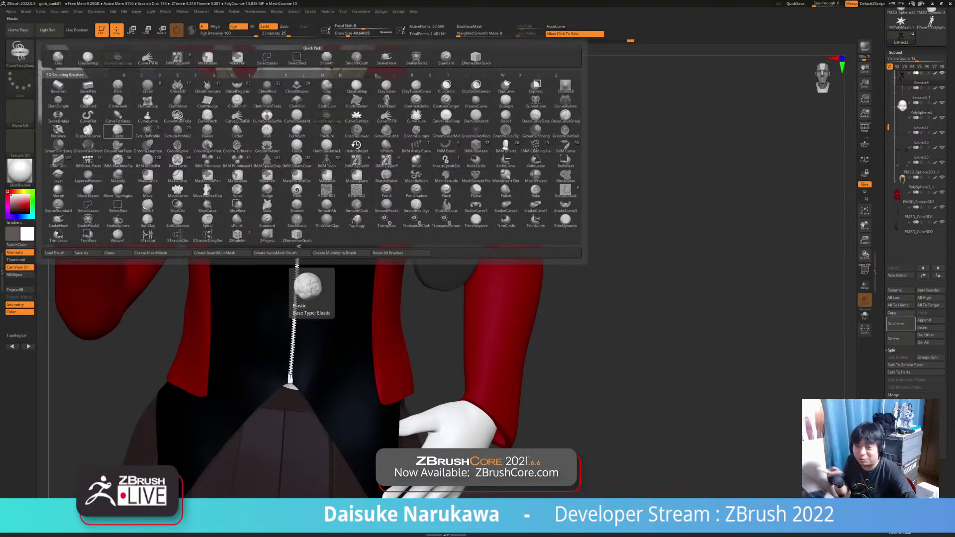
pyautogui.click(19, 49)
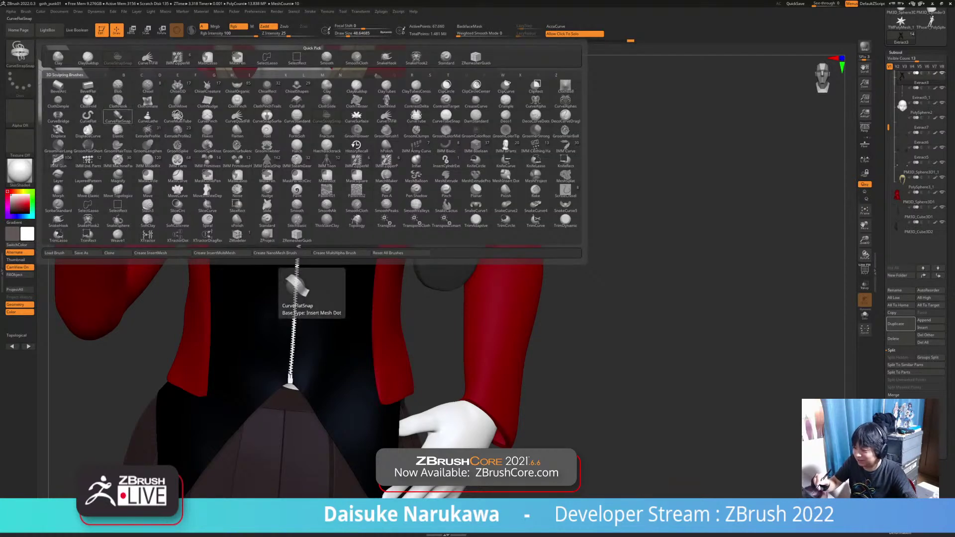
pyautogui.click(387, 56)
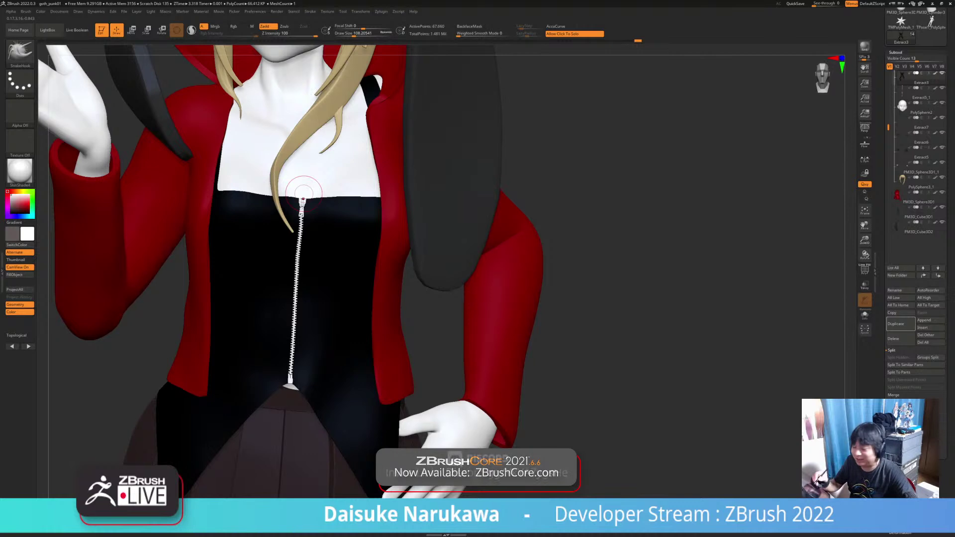
pyautogui.moveTo(352, 35); pyautogui.dragTo(359, 35)
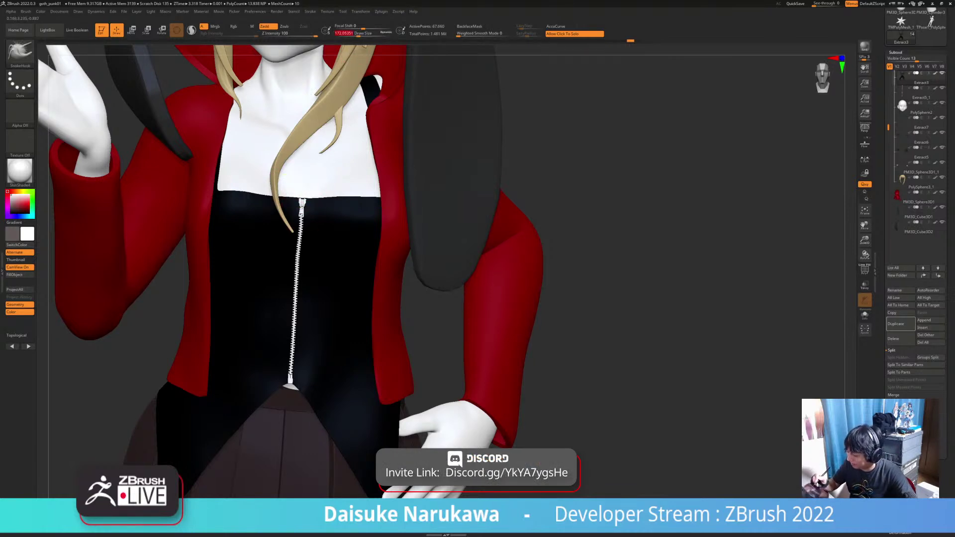
pyautogui.moveTo(314, 187)
pyautogui.mouseDown(button='right')
pyautogui.moveTo(353, 188)
pyautogui.moveTo(353, 206)
pyautogui.moveTo(343, 192)
pyautogui.moveTo(306, 215)
pyautogui.moveTo(326, 225)
pyautogui.moveTo(359, 221)
pyautogui.mouseUp(button='right')
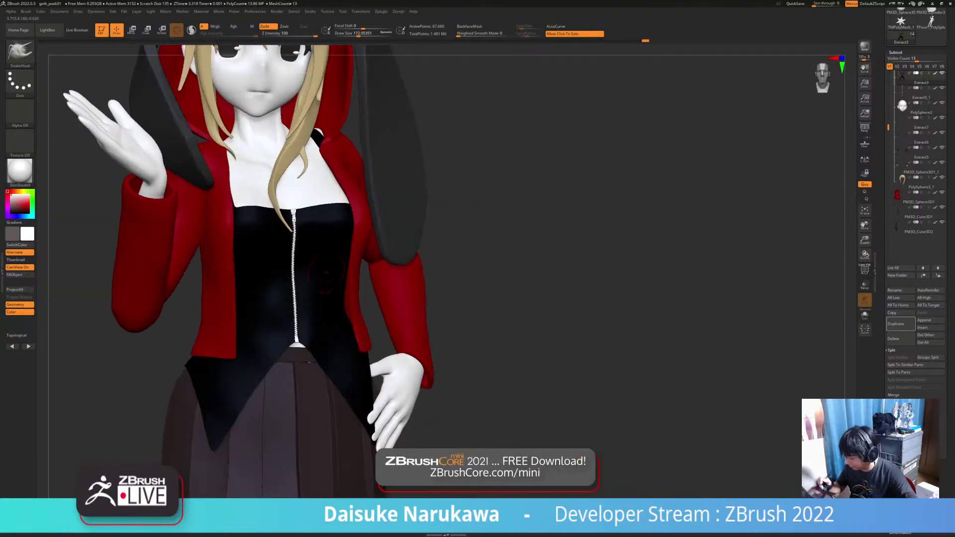
pyautogui.keyDown('ctrl'); pyautogui.moveTo(326, 286); pyautogui.dragTo(292, 244, button='right'); pyautogui.keyUp('ctrl')
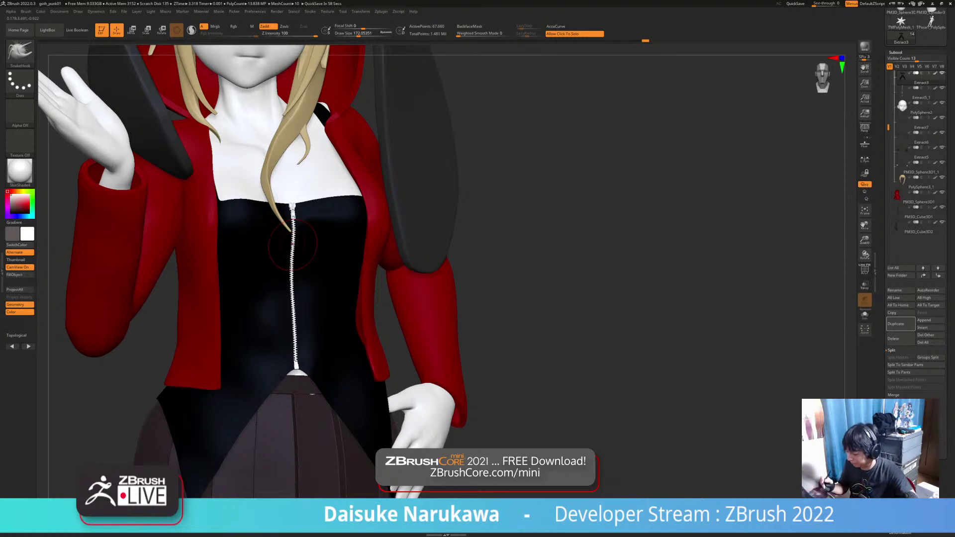
# Refine the corset's neckline at the top of the zipper with the SnakeHook brush, using a smaller draw size.
pyautogui.moveTo(293, 244)
pyautogui.mouseDown(button='right')
pyautogui.moveTo(311, 243)
pyautogui.moveTo(233, 249)
pyautogui.moveTo(293, 242)
pyautogui.mouseUp(button='right')
pyautogui.click(294, 199)
pyautogui.moveTo(293, 203)
pyautogui.keyDown('ctrl'); pyautogui.mouseDown(button='right')
pyautogui.moveTo(297, 235)
pyautogui.moveTo(282, 217)
pyautogui.mouseUp(button='right'); pyautogui.keyUp('ctrl')
pyautogui.click(352, 33)
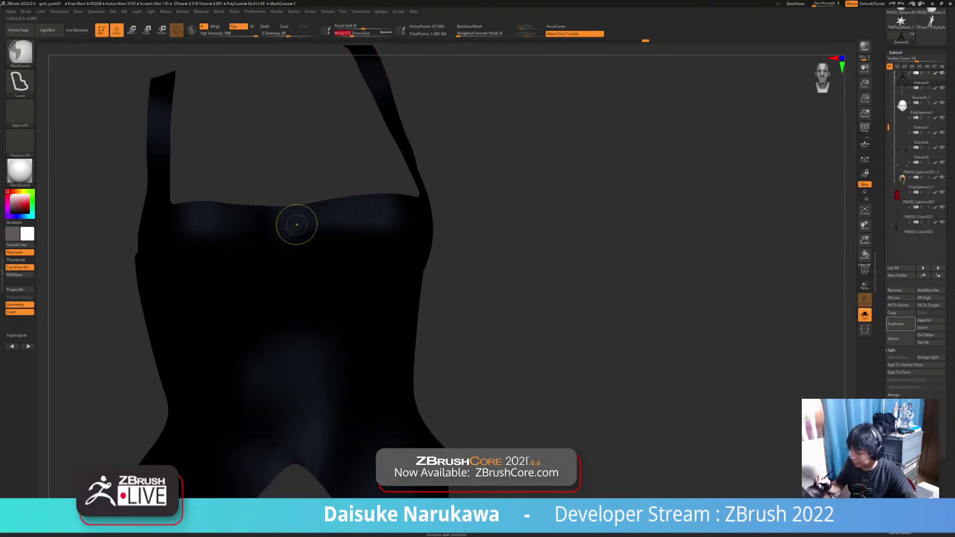
pyautogui.click(363, 142)
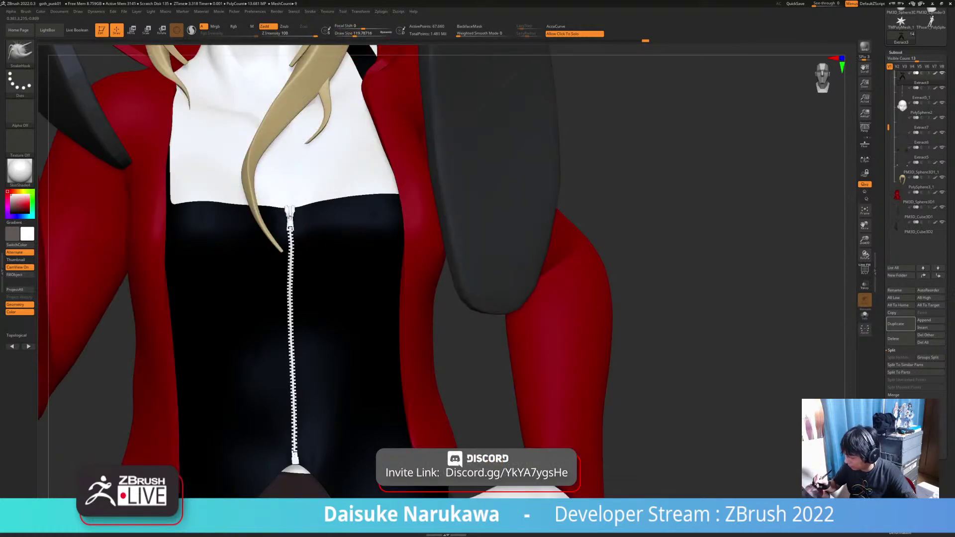
pyautogui.keyDown('ctrl'); pyautogui.moveTo(342, 204); pyautogui.dragTo(340, 172, button='right'); pyautogui.keyUp('ctrl')
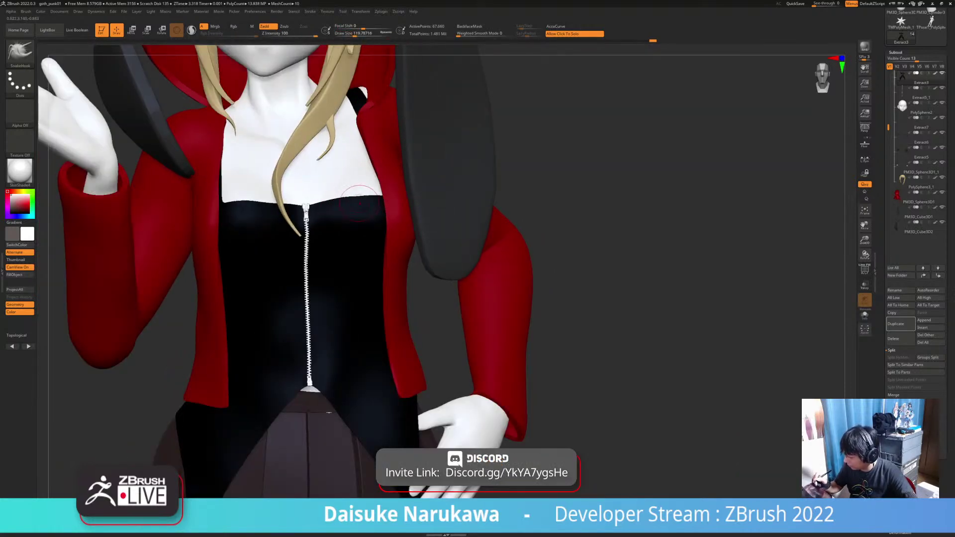
# Pull up the neckline beside the zipper into a curved bust edge with the SnakeHook brush at a draw size of about 192.
pyautogui.moveTo(355, 34); pyautogui.dragTo(361, 33)
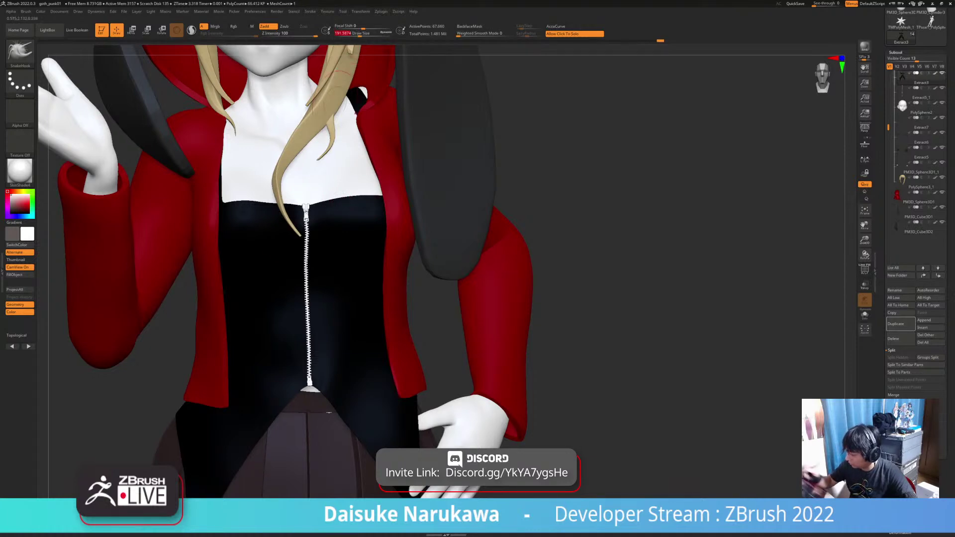
pyautogui.moveTo(267, 226); pyautogui.dragTo(260, 209)
pyautogui.moveTo(280, 209); pyautogui.dragTo(278, 223, button='right')
pyautogui.moveTo(259, 213); pyautogui.dragTo(253, 200)
pyautogui.moveTo(262, 225)
pyautogui.keyDown('ctrl'); pyautogui.mouseDown(button='right')
pyautogui.moveTo(299, 184)
pyautogui.moveTo(379, 215)
pyautogui.moveTo(354, 259)
pyautogui.moveTo(415, 329)
pyautogui.mouseUp(button='right'); pyautogui.keyUp('ctrl')
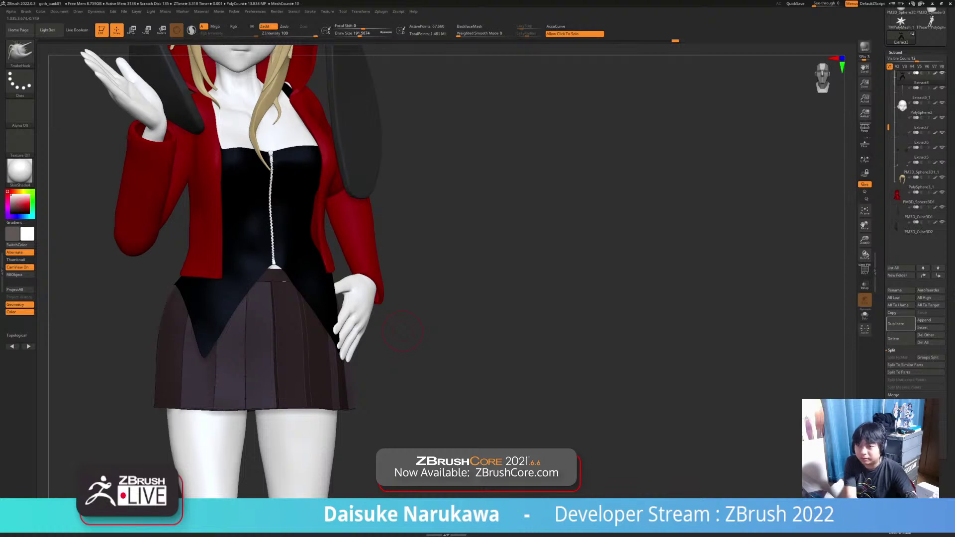
# Choose the DamStandard brush and apply the MatCap Gray material for sculpting on the corset.
pyautogui.moveTo(403, 331)
pyautogui.mouseDown()
pyautogui.moveTo(426, 348)
pyautogui.moveTo(393, 343)
pyautogui.mouseUp()
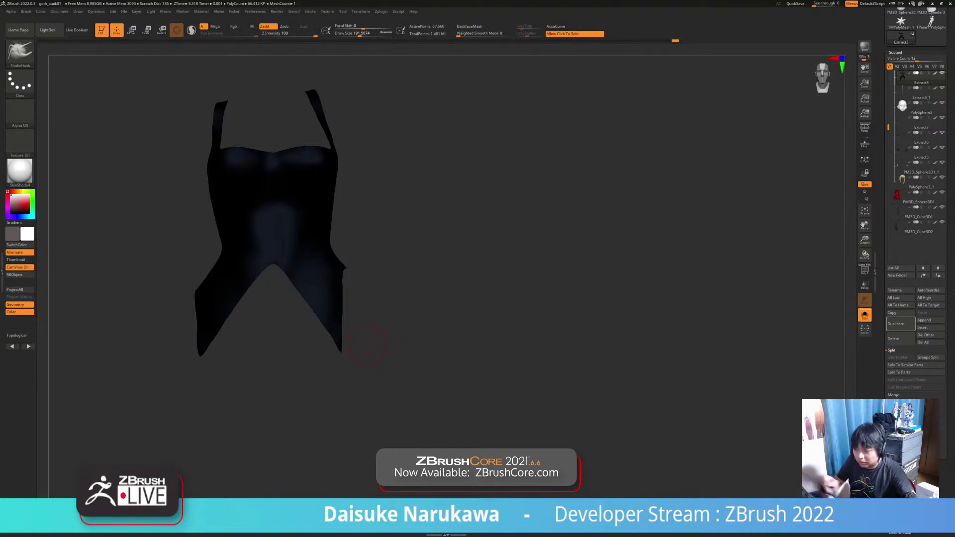
pyautogui.press('b')
pyautogui.press('d')
pyautogui.press('s')
pyautogui.click(20, 171)
pyautogui.click(147, 178)
pyautogui.keyDown('ctrl'); pyautogui.moveTo(289, 224); pyautogui.dragTo(289, 274, button='right'); pyautogui.keyUp('ctrl')
pyautogui.keyDown('alt'); pyautogui.moveTo(285, 324); pyautogui.dragTo(336, 316, button='right'); pyautogui.keyUp('alt')
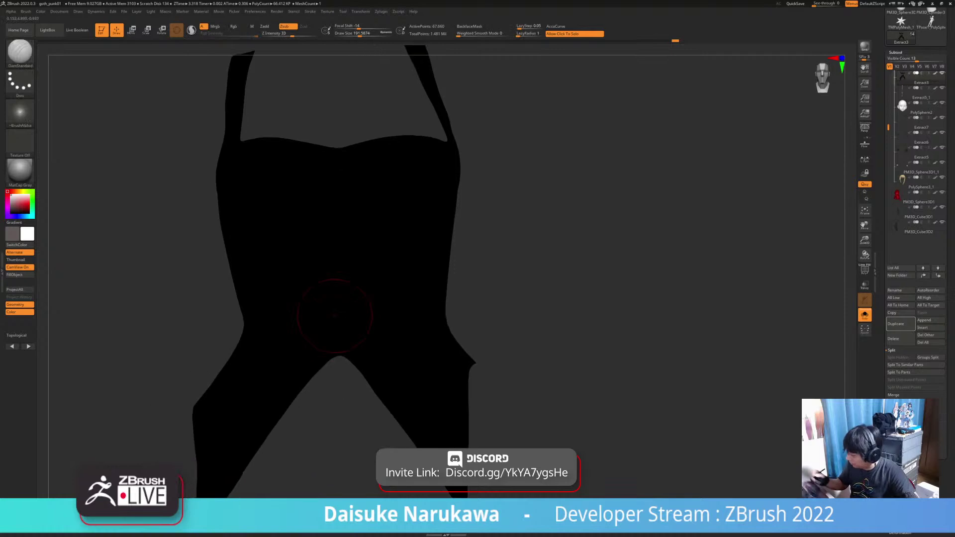
pyautogui.click(935, 222)
pyautogui.keyDown('ctrl'); pyautogui.moveTo(546, 313); pyautogui.dragTo(543, 309, button='right'); pyautogui.keyUp('ctrl')
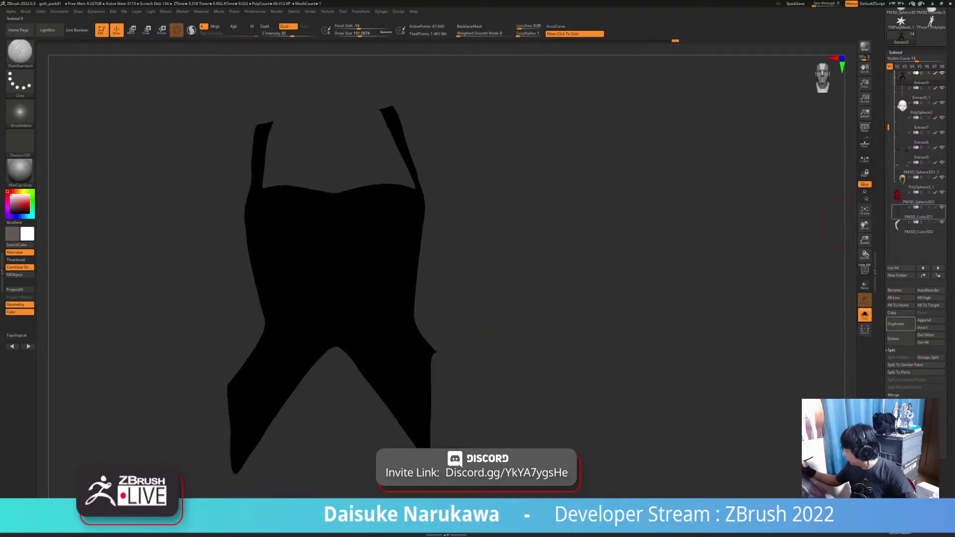
pyautogui.click(600, 304)
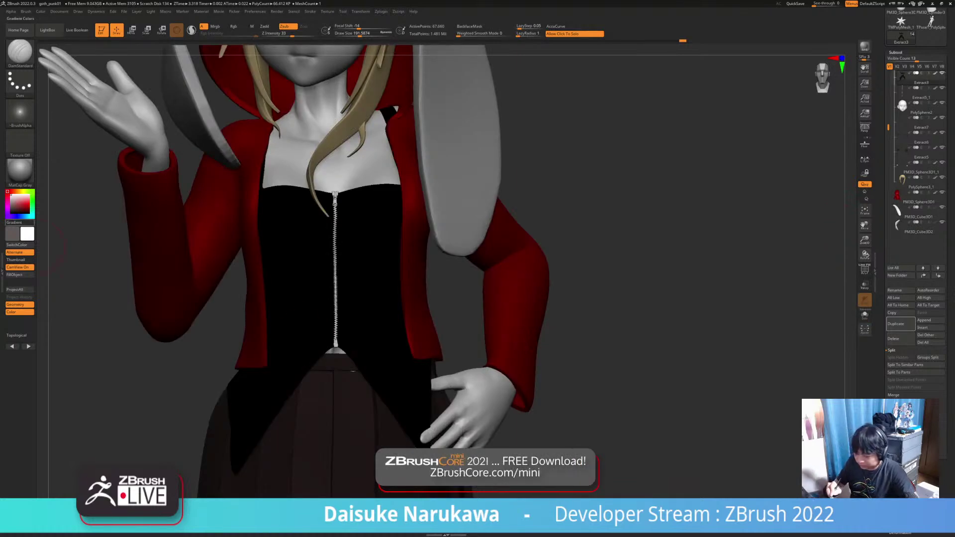
pyautogui.click(936, 207)
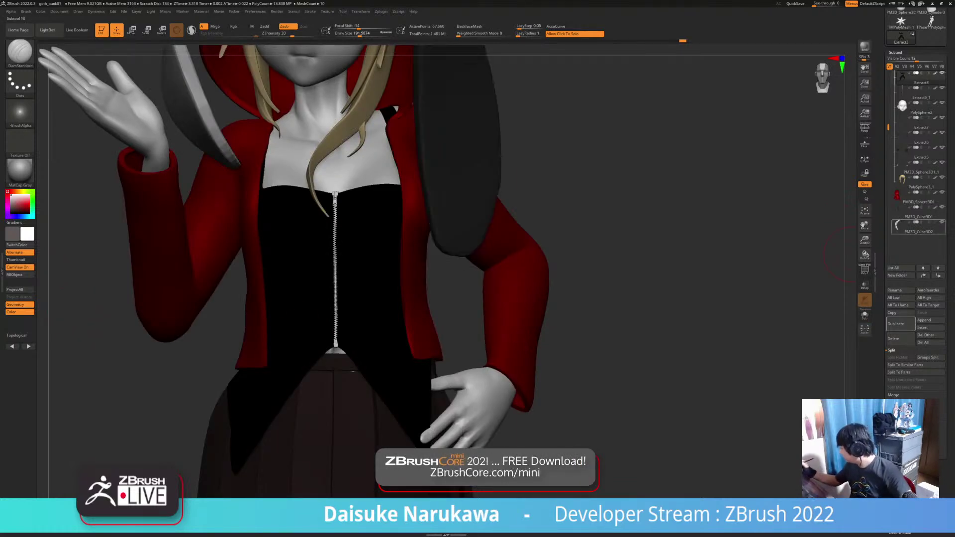
pyautogui.click(936, 222)
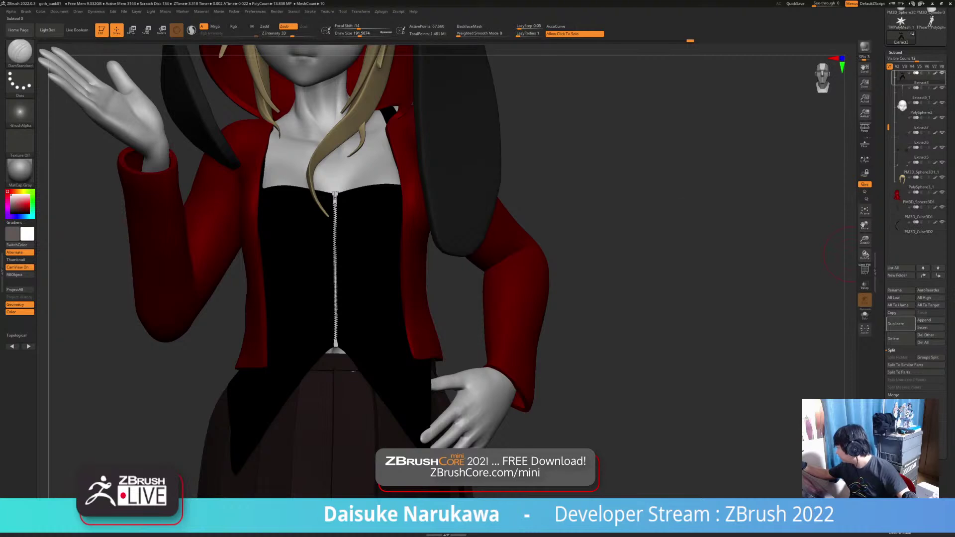
# Turn off the corset's polypaint display and subdivide its mesh once.
pyautogui.click(935, 73)
pyautogui.moveTo(299, 284); pyautogui.dragTo(329, 296, button='right')
pyautogui.moveTo(360, 34); pyautogui.dragTo(349, 34)
pyautogui.hotkey('shift', 's')
pyautogui.moveTo(248, 195); pyautogui.dragTo(261, 172, button='right')
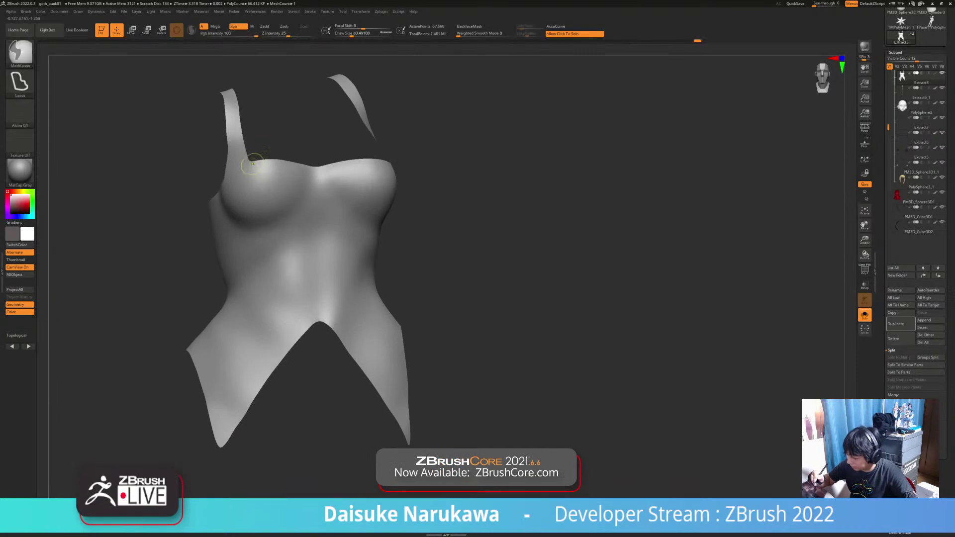
pyautogui.hotkey('ctrl', 'd')
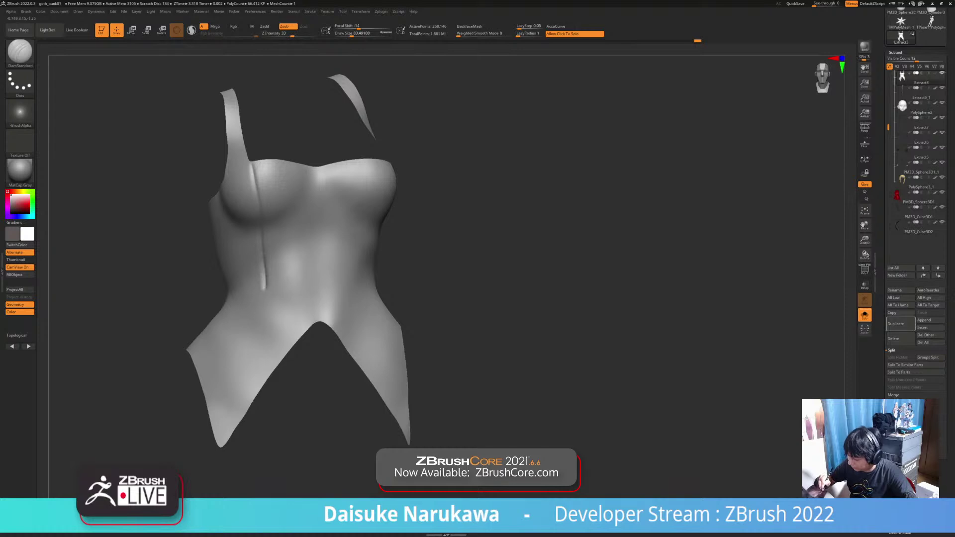
# Carve a seam from the character's right strap base over the bust to the lower point with DamStandard, draw size about 83.
pyautogui.moveTo(260, 321); pyautogui.dragTo(230, 406)
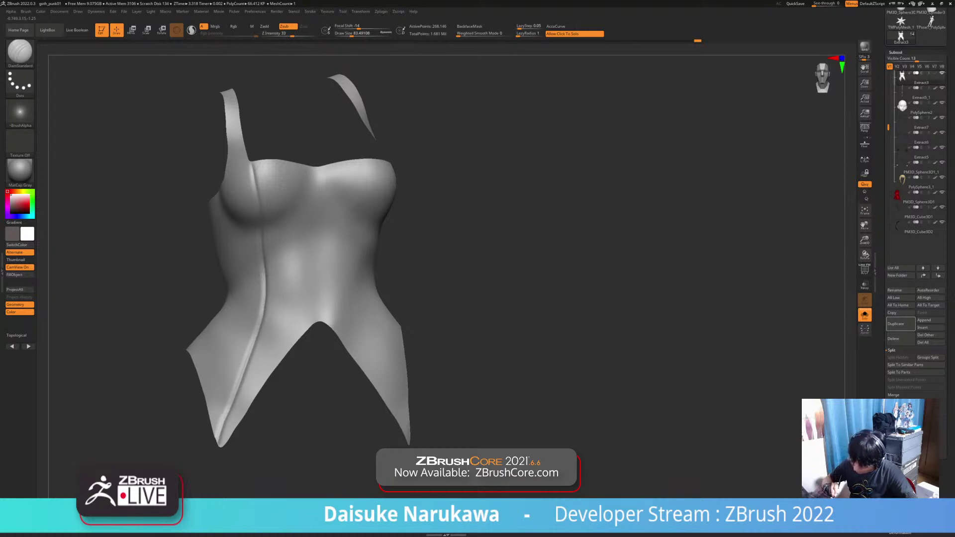
pyautogui.moveTo(264, 251); pyautogui.dragTo(253, 261, button='right')
pyautogui.moveTo(251, 167)
pyautogui.keyDown('shift'); pyautogui.mouseDown()
pyautogui.moveTo(253, 196)
pyautogui.moveTo(250, 166)
pyautogui.mouseUp(); pyautogui.keyUp('shift')
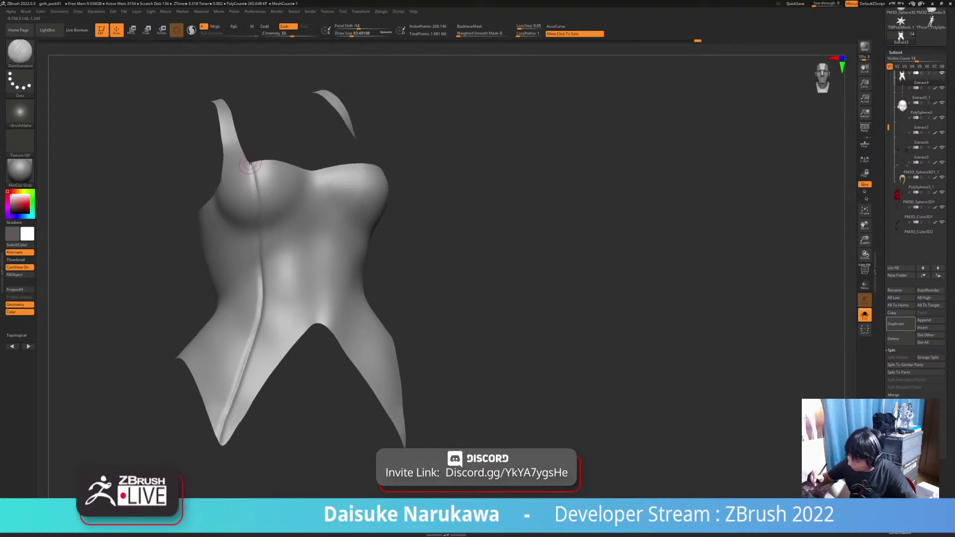
pyautogui.moveTo(288, 213); pyautogui.dragTo(265, 202, button='right')
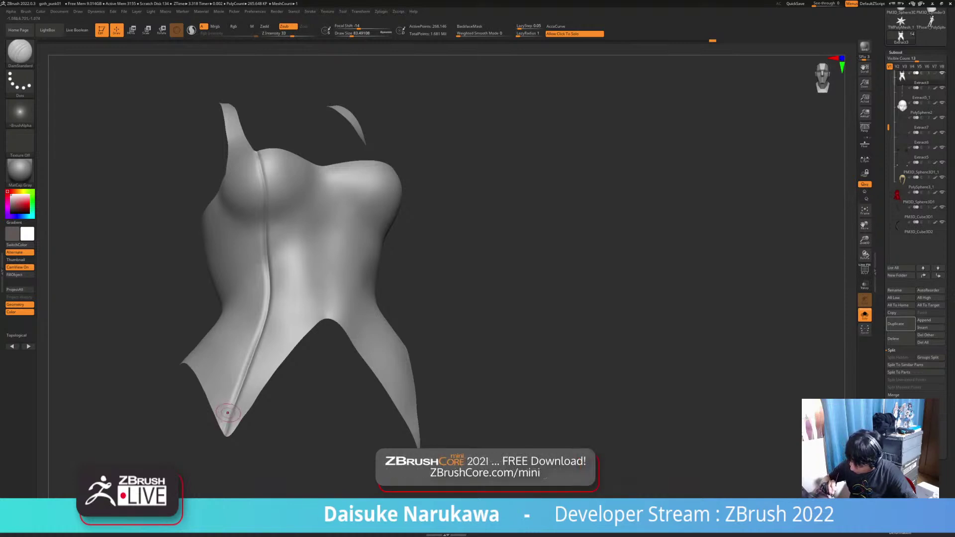
# Carve a matching seam with the DamStandard brush down the character's left side of the corset to its lower point.
pyautogui.keyDown('ctrl'); pyautogui.moveTo(233, 403); pyautogui.dragTo(234, 355, button='right'); pyautogui.keyUp('ctrl')
pyautogui.moveTo(233, 356)
pyautogui.keyDown('alt'); pyautogui.mouseDown(button='right')
pyautogui.moveTo(201, 378)
pyautogui.moveTo(137, 366)
pyautogui.mouseUp(button='right'); pyautogui.keyUp('alt')
pyautogui.moveTo(333, 249)
pyautogui.mouseDown(button='right')
pyautogui.moveTo(369, 218)
pyautogui.moveTo(308, 194)
pyautogui.moveTo(309, 223)
pyautogui.mouseUp(button='right')
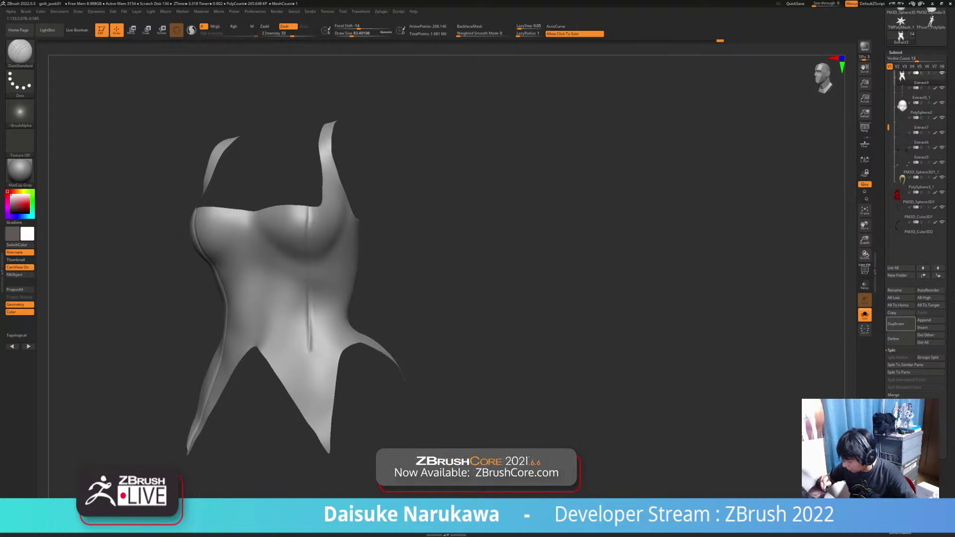
pyautogui.moveTo(327, 444); pyautogui.dragTo(329, 450)
# Define the lower part of the seam on the character's right side and undo the last stroke at its point.
pyautogui.moveTo(318, 423)
pyautogui.mouseDown(button='right')
pyautogui.moveTo(335, 351)
pyautogui.moveTo(318, 299)
pyautogui.moveTo(323, 289)
pyautogui.moveTo(336, 309)
pyautogui.moveTo(350, 282)
pyautogui.moveTo(314, 280)
pyautogui.mouseUp(button='right')
pyautogui.moveTo(291, 332)
pyautogui.keyDown('ctrl'); pyautogui.mouseDown(button='right')
pyautogui.moveTo(272, 352)
pyautogui.moveTo(292, 324)
pyautogui.moveTo(273, 315)
pyautogui.mouseUp(button='right'); pyautogui.keyUp('ctrl')
pyautogui.keyDown('shift'); pyautogui.moveTo(277, 293); pyautogui.dragTo(273, 317); pyautogui.keyUp('shift')
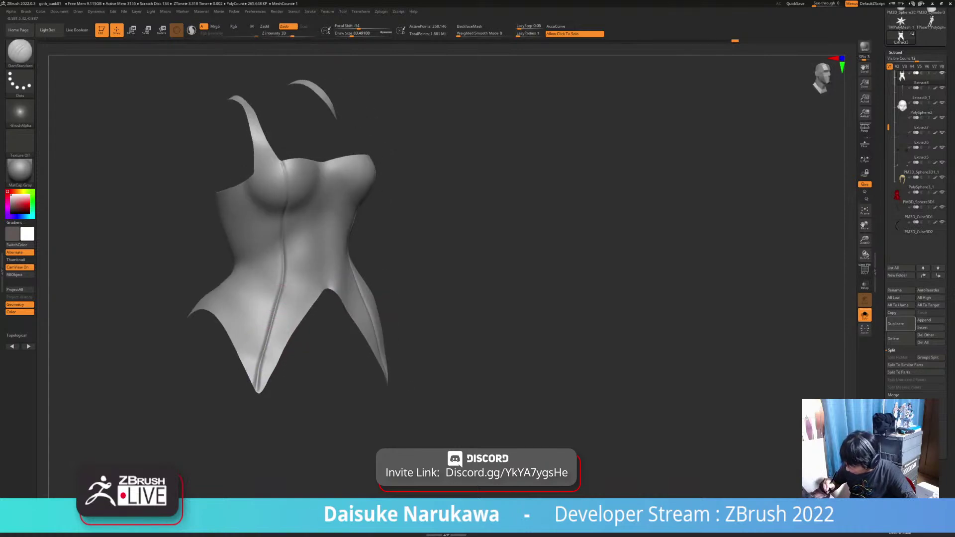
pyautogui.moveTo(261, 354); pyautogui.dragTo(260, 387)
pyautogui.hotkey('ctrl', 'z')
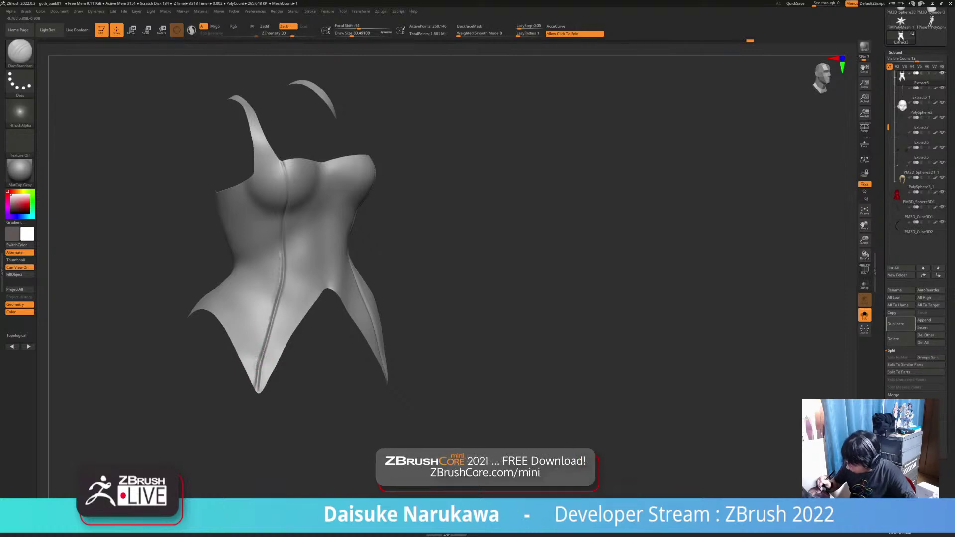
# Work a second line alongside the right seam from the strap base downward, smoothing it where needed.
pyautogui.moveTo(287, 185); pyautogui.dragTo(277, 164, button='right')
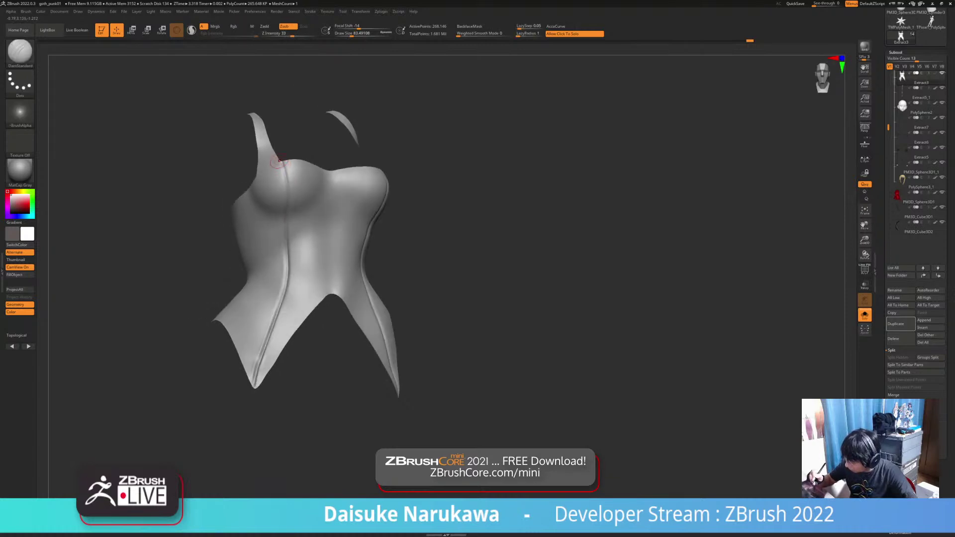
pyautogui.keyDown('shift'); pyautogui.moveTo(282, 161); pyautogui.dragTo(280, 162); pyautogui.keyUp('shift')
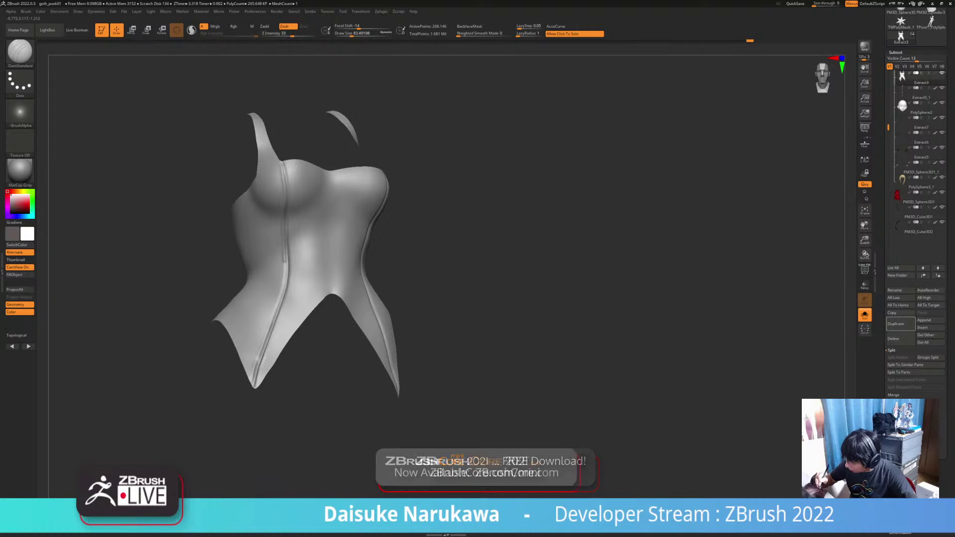
pyautogui.moveTo(301, 210); pyautogui.dragTo(293, 185, button='right')
pyautogui.keyDown('shift'); pyautogui.moveTo(279, 162); pyautogui.dragTo(283, 166); pyautogui.keyUp('shift')
pyautogui.moveTo(282, 172); pyautogui.dragTo(298, 219, button='right')
pyautogui.keyDown('shift'); pyautogui.moveTo(285, 272); pyautogui.dragTo(273, 343); pyautogui.keyUp('shift')
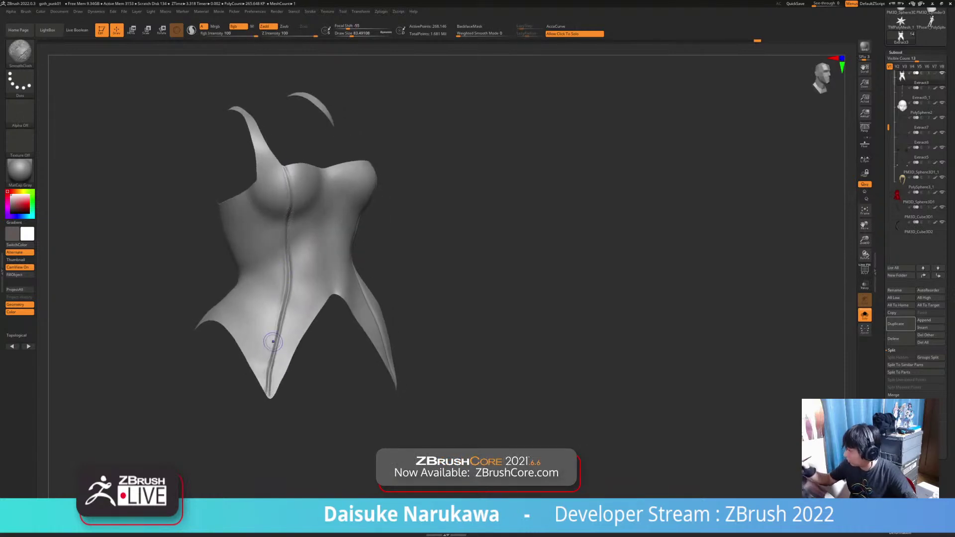
# Change the Weighted Smooth Mode and smooth the double seam lines on the front of the corset.
pyautogui.click(482, 33)
pyautogui.keyDown('shift'); pyautogui.moveTo(283, 168); pyautogui.dragTo(280, 175); pyautogui.keyUp('shift')
pyautogui.moveTo(287, 174)
pyautogui.mouseDown(button='right')
pyautogui.moveTo(292, 219)
pyautogui.moveTo(301, 197)
pyautogui.mouseUp(button='right')
pyautogui.hotkey('ctrl', 'shift', 'z')
pyautogui.moveTo(291, 260); pyautogui.dragTo(283, 316, button='right')
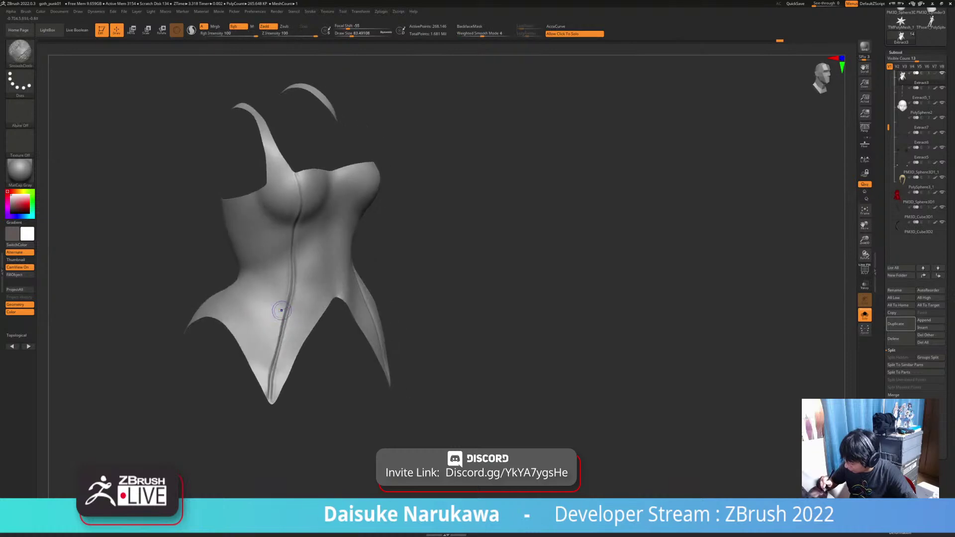
pyautogui.moveTo(379, 318); pyautogui.dragTo(337, 298, button='right')
pyautogui.keyDown('shift'); pyautogui.moveTo(337, 299); pyautogui.dragTo(338, 305); pyautogui.keyUp('shift')
# Carve the second line of the seam on the character's left side from the bust edge to the lower point with DamStandard.
pyautogui.moveTo(338, 304)
pyautogui.mouseDown(button='right')
pyautogui.moveTo(320, 235)
pyautogui.moveTo(320, 272)
pyautogui.mouseUp(button='right')
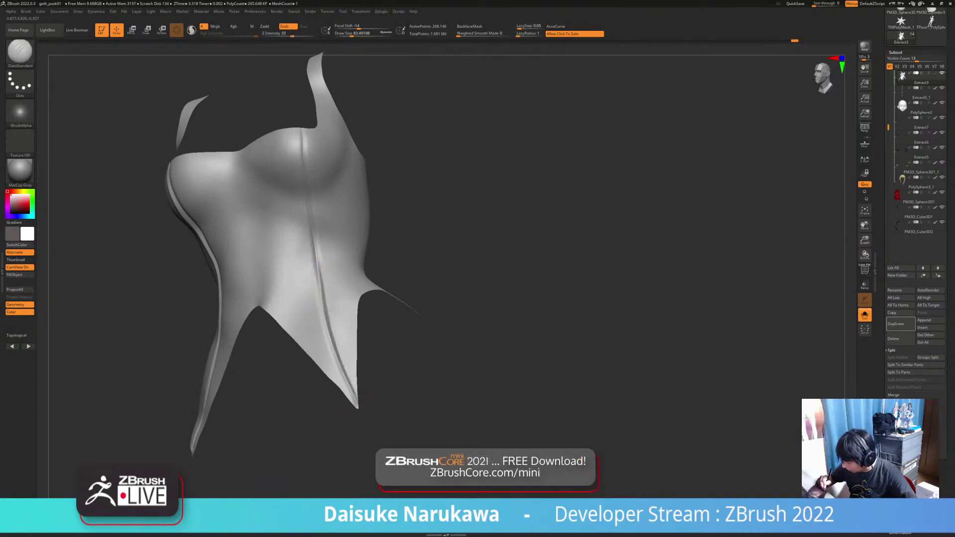
pyautogui.moveTo(307, 221); pyautogui.dragTo(303, 129)
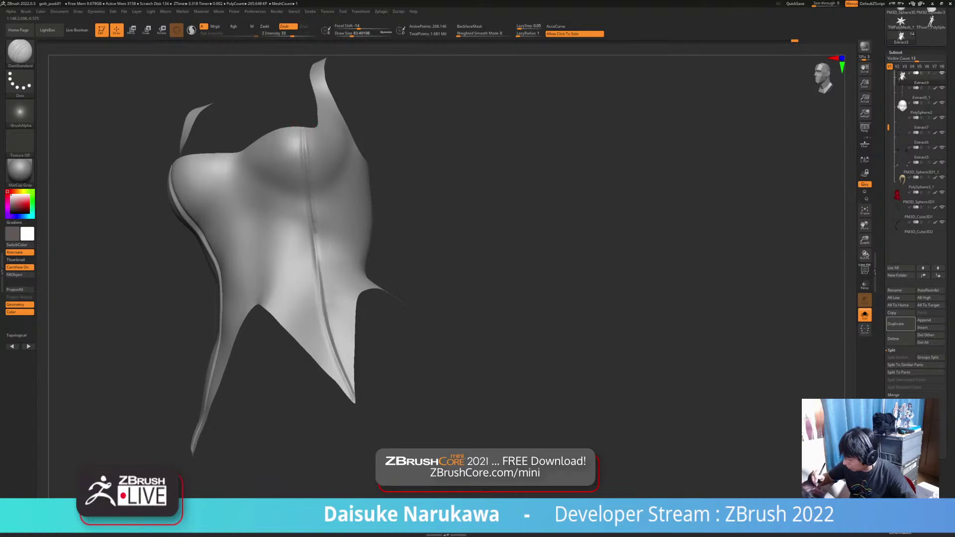
pyautogui.moveTo(318, 263); pyautogui.dragTo(352, 386)
pyautogui.moveTo(318, 388)
pyautogui.mouseDown()
pyautogui.moveTo(378, 373)
pyautogui.moveTo(418, 388)
pyautogui.mouseUp()
pyautogui.hotkey('ctrl', 'z')
pyautogui.hotkey('ctrl', 'shift', 'z')
pyautogui.keyDown('alt'); pyautogui.moveTo(418, 388); pyautogui.dragTo(413, 369, button='right'); pyautogui.keyUp('alt')
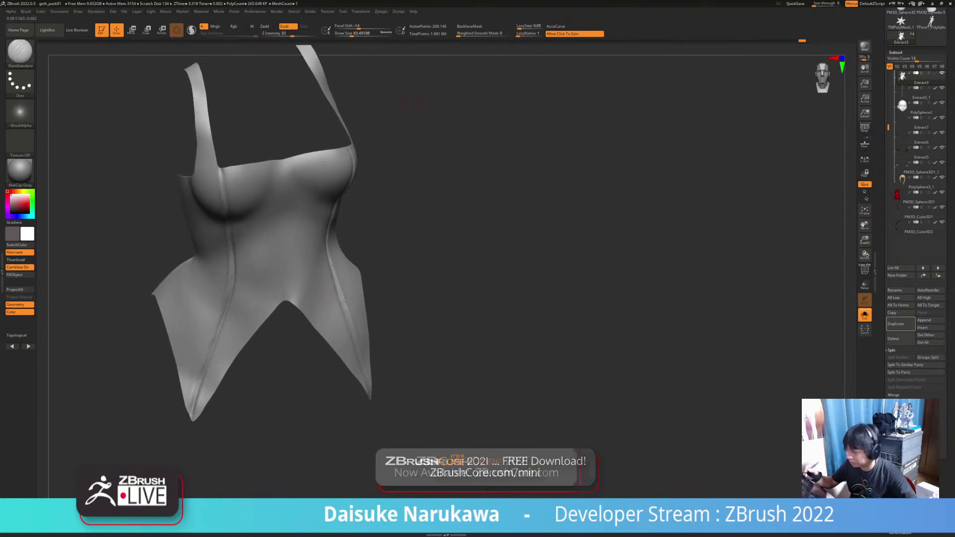
# Pull the tip of the front notch in the corset's hem upward into a sharper point with SnakeHook.
pyautogui.moveTo(352, 34); pyautogui.dragTo(355, 33)
pyautogui.moveTo(319, 234)
pyautogui.mouseDown(button='right')
pyautogui.moveTo(299, 242)
pyautogui.moveTo(282, 294)
pyautogui.mouseUp(button='right')
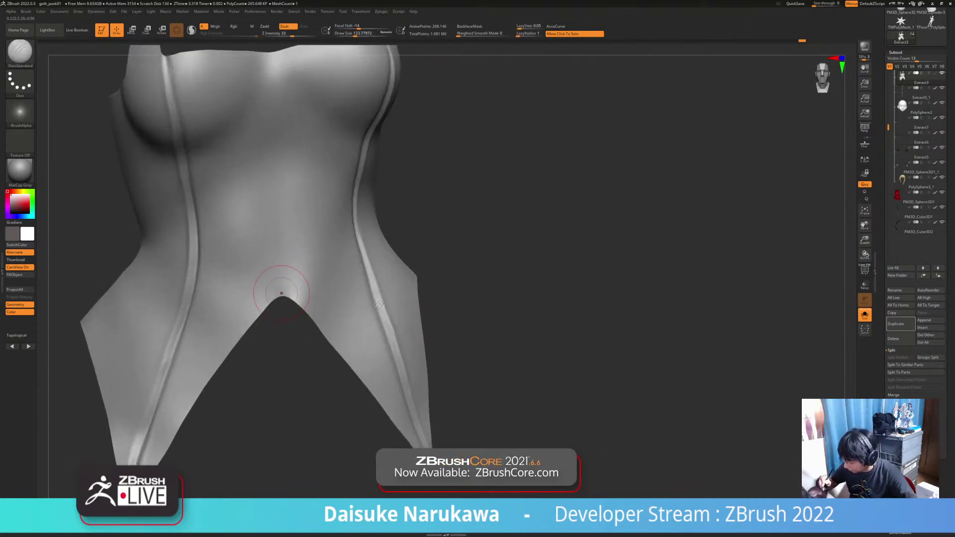
pyautogui.press('b')
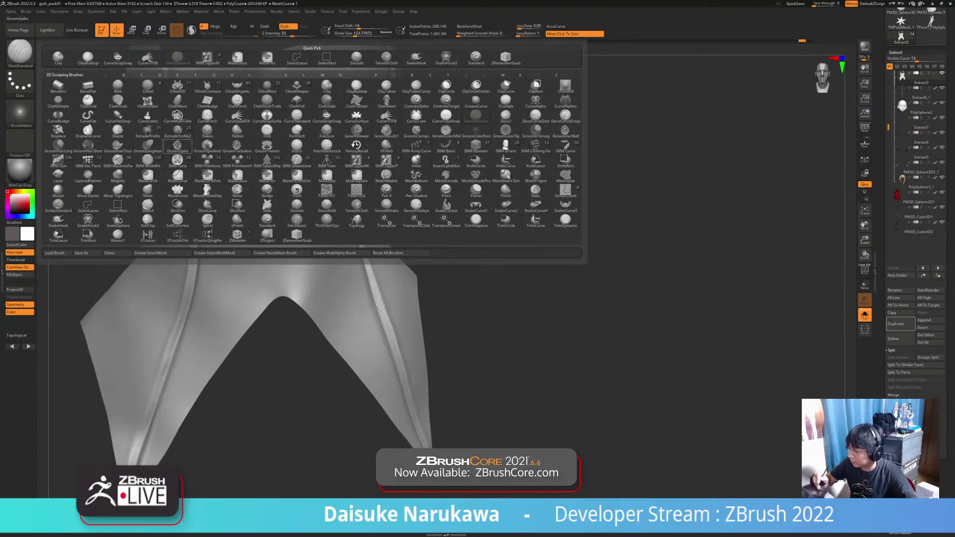
pyautogui.press('s')
pyautogui.press('h')
pyautogui.keyDown('ctrl'); pyautogui.moveTo(279, 318); pyautogui.dragTo(286, 297, button='right'); pyautogui.keyUp('ctrl')
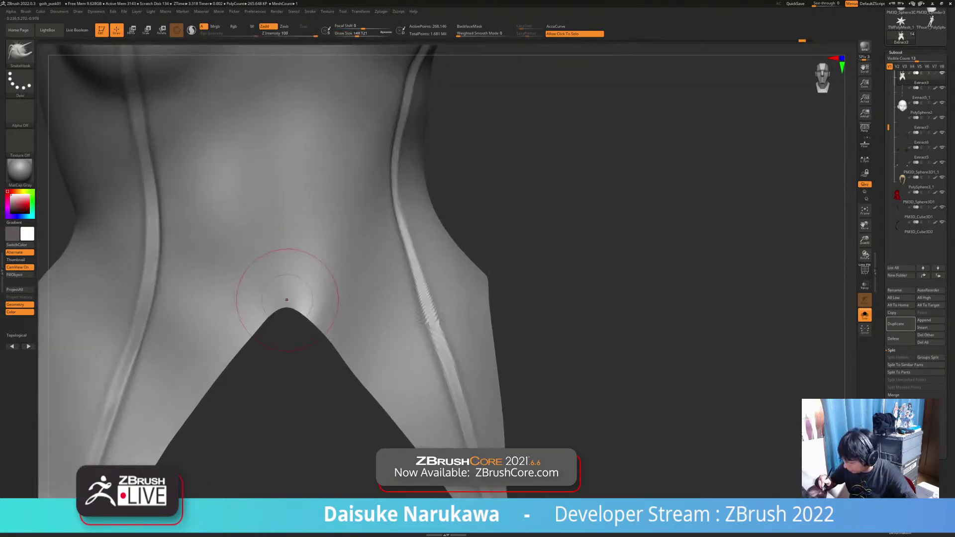
pyautogui.hotkey('ctrl', 'z')
pyautogui.moveTo(357, 34); pyautogui.dragTo(352, 34)
pyautogui.moveTo(287, 309); pyautogui.dragTo(287, 298)
pyautogui.moveTo(287, 298)
pyautogui.keyDown('ctrl'); pyautogui.mouseDown(button='right')
pyautogui.moveTo(280, 311)
pyautogui.moveTo(296, 294)
pyautogui.moveTo(302, 321)
pyautogui.mouseUp(button='right'); pyautogui.keyUp('ctrl')
pyautogui.click(304, 323)
pyautogui.keyDown('ctrl'); pyautogui.moveTo(343, 294); pyautogui.dragTo(364, 307, button='right'); pyautogui.keyUp('ctrl')
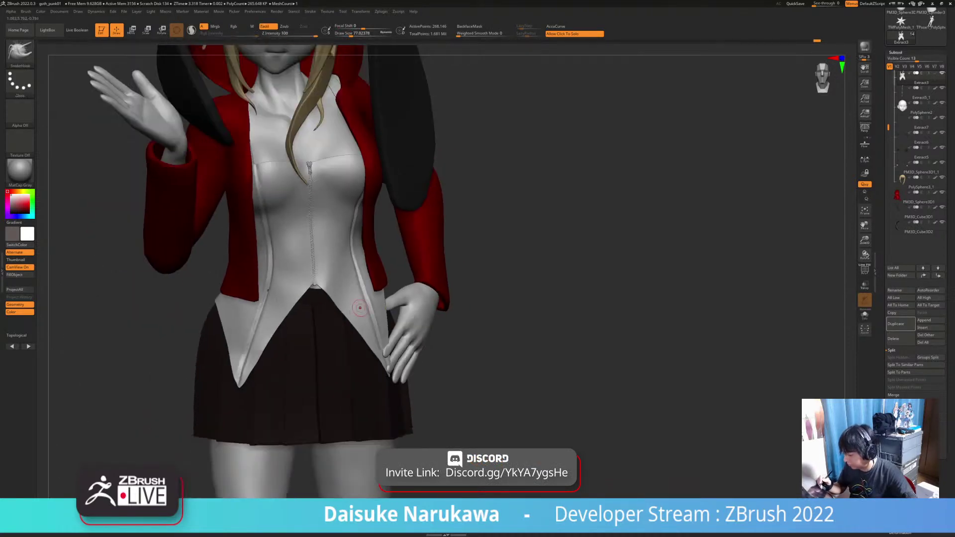
# Smooth and reshape the upper end of the seam over the bust on the character's right side with SnakeHook.
pyautogui.moveTo(268, 291); pyautogui.dragTo(332, 304, button='right')
pyautogui.moveTo(374, 341); pyautogui.dragTo(301, 319, button='right')
pyautogui.keyDown('shift'); pyautogui.moveTo(258, 185); pyautogui.dragTo(255, 169); pyautogui.keyUp('shift')
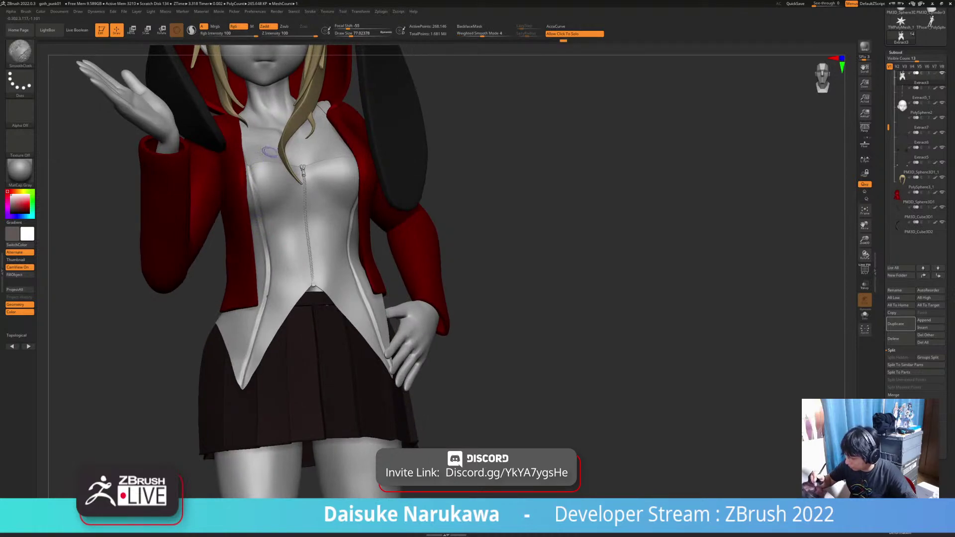
pyautogui.click(358, 33)
pyautogui.moveTo(263, 163); pyautogui.dragTo(265, 188)
pyautogui.moveTo(271, 274); pyautogui.dragTo(287, 173, button='right')
# Enlarge the brush and adjust the corset's waist along the seam on the character's right side, smoothing lower down.
pyautogui.press(']')
pyautogui.press(']')
pyautogui.press(']')
pyautogui.moveTo(274, 233); pyautogui.dragTo(268, 257, button='right')
pyautogui.moveTo(267, 244); pyautogui.dragTo(271, 254)
pyautogui.moveTo(270, 248); pyautogui.dragTo(304, 252, button='right')
pyautogui.keyDown('shift'); pyautogui.moveTo(253, 287); pyautogui.dragTo(249, 293); pyautogui.keyUp('shift')
pyautogui.moveTo(277, 290)
pyautogui.mouseDown(button='right')
pyautogui.moveTo(253, 293)
pyautogui.moveTo(253, 259)
pyautogui.mouseUp(button='right')
pyautogui.moveTo(268, 308)
pyautogui.mouseDown(button='right')
pyautogui.moveTo(314, 318)
pyautogui.moveTo(297, 232)
pyautogui.moveTo(299, 257)
pyautogui.mouseUp(button='right')
pyautogui.moveTo(365, 33); pyautogui.dragTo(361, 33)
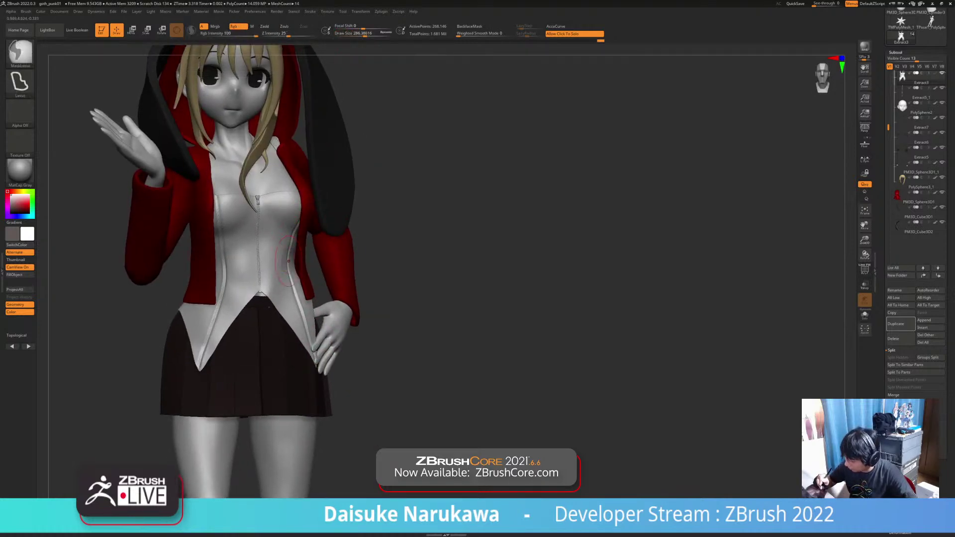
pyautogui.moveTo(269, 307); pyautogui.dragTo(294, 238, button='right')
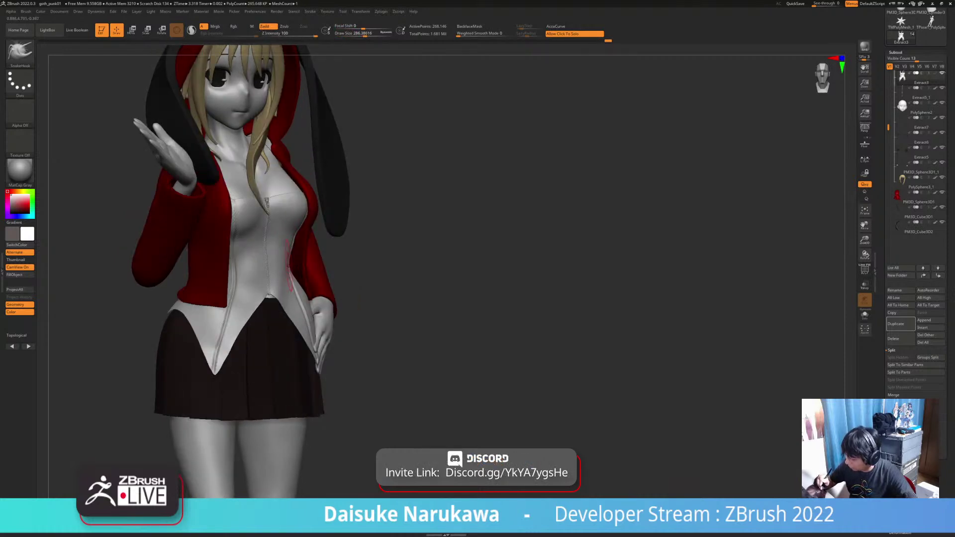
pyautogui.moveTo(284, 203)
pyautogui.mouseDown(button='right')
pyautogui.moveTo(295, 285)
pyautogui.moveTo(287, 287)
pyautogui.moveTo(316, 298)
pyautogui.mouseUp(button='right')
# Examine the corset's seams both in isolation and together with the full outfit.
pyautogui.press('b')
pyautogui.press('d')
pyautogui.press('s')
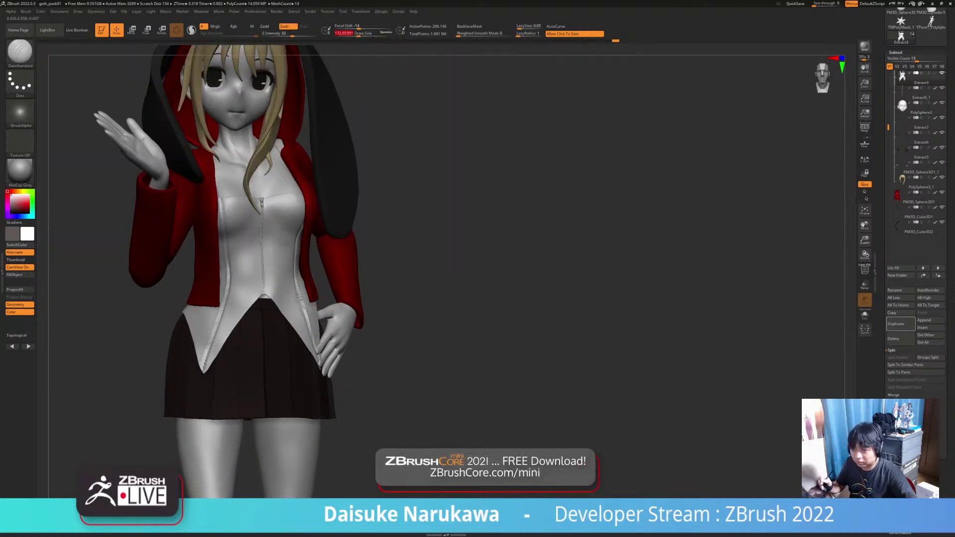
pyautogui.keyDown('alt'); pyautogui.moveTo(288, 273); pyautogui.dragTo(316, 298, button='right'); pyautogui.keyUp('alt')
pyautogui.keyDown('alt'); pyautogui.moveTo(339, 333); pyautogui.dragTo(355, 310, button='right'); pyautogui.keyUp('alt')
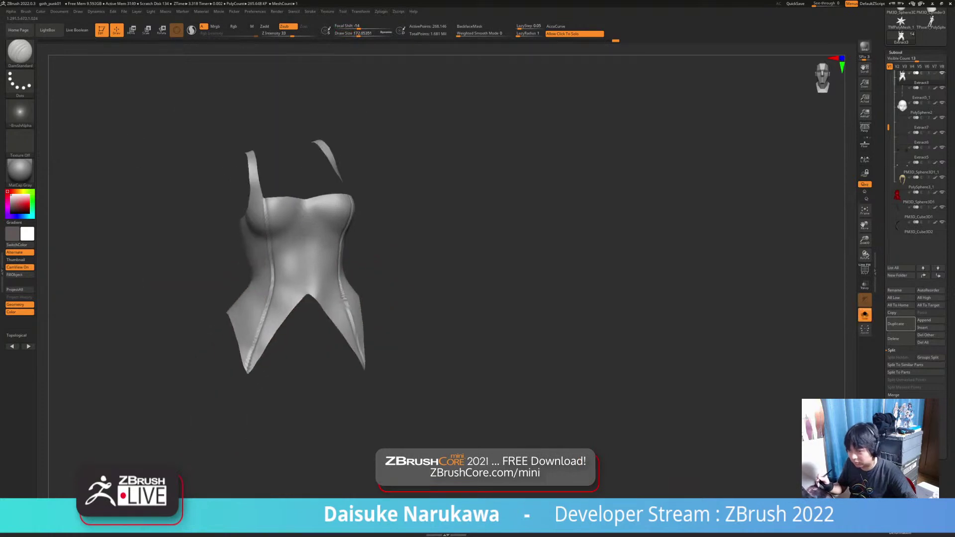
pyautogui.moveTo(305, 273)
pyautogui.keyDown('ctrl'); pyautogui.mouseDown(button='right')
pyautogui.moveTo(309, 299)
pyautogui.moveTo(276, 294)
pyautogui.mouseUp(button='right'); pyautogui.keyUp('ctrl')
pyautogui.click(547, 294)
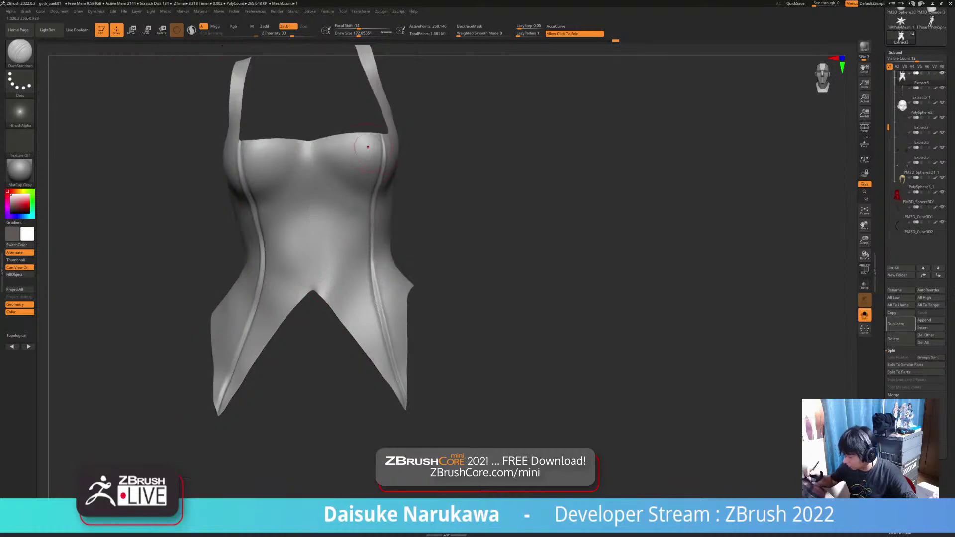
pyautogui.click(548, 294)
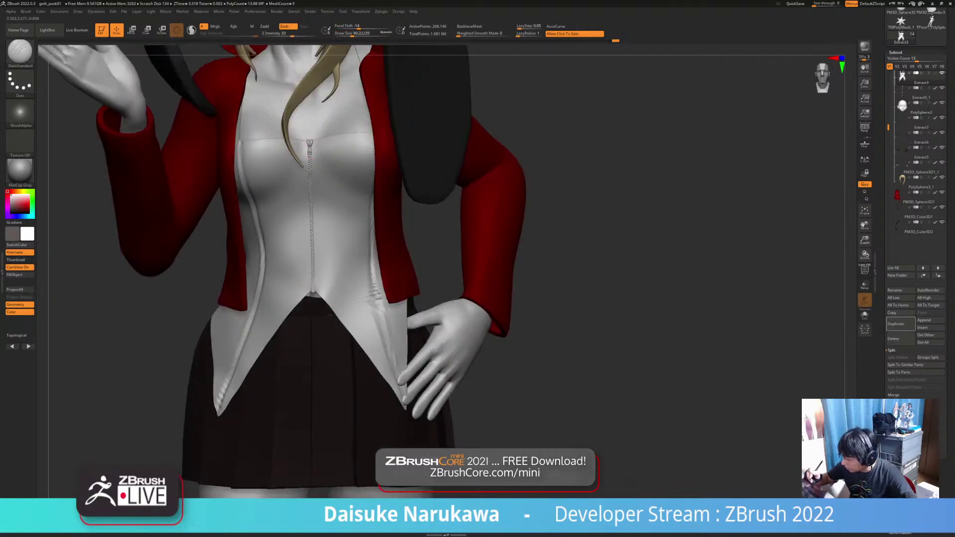
pyautogui.moveTo(311, 149); pyautogui.dragTo(308, 148, button='right')
# Isolate the corset and build up a narrow raised strip down its front center, from neckline to hem notch, with ClayBuildup at size about 56.
pyautogui.press('b')
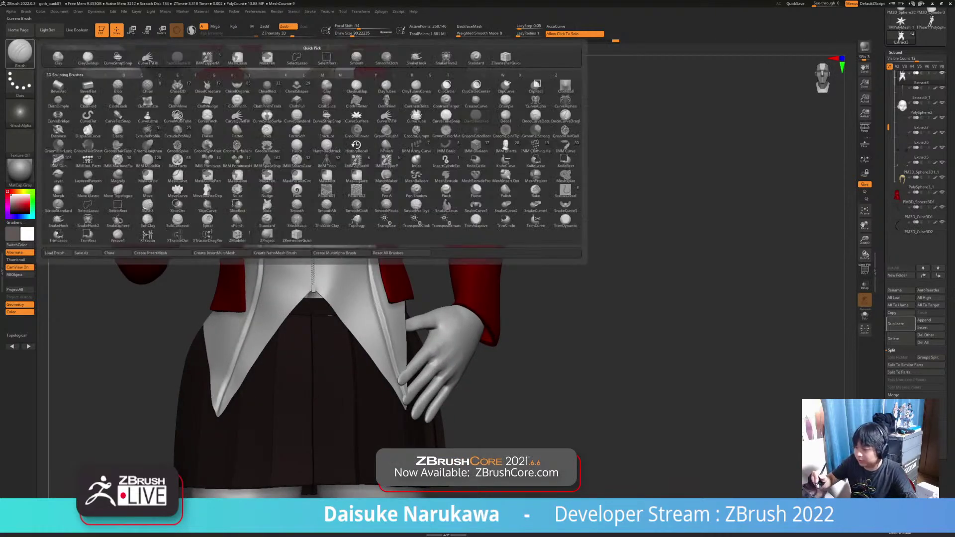
pyautogui.press('c')
pyautogui.press('b')
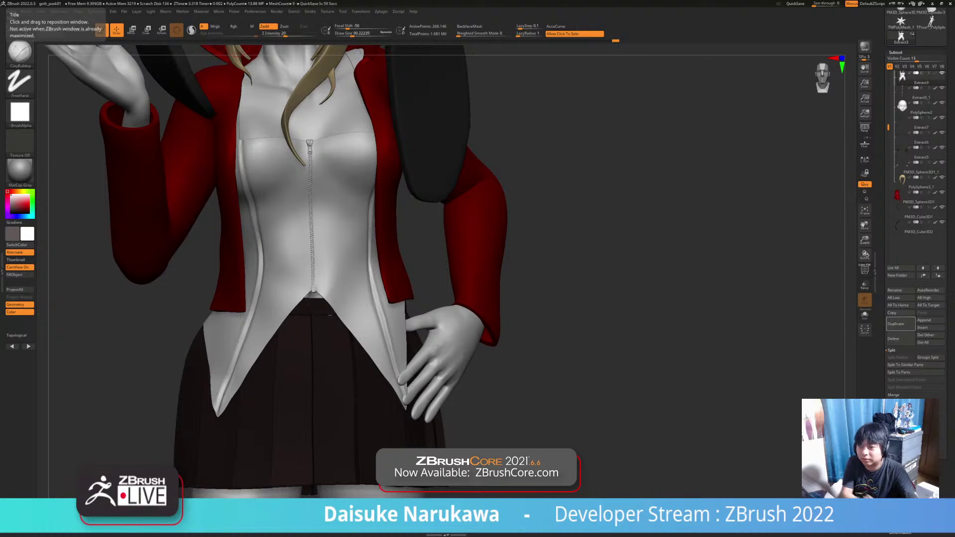
pyautogui.click(446, 213)
pyautogui.moveTo(446, 213)
pyautogui.keyDown('ctrl'); pyautogui.mouseDown(button='right')
pyautogui.moveTo(335, 213)
pyautogui.moveTo(368, 218)
pyautogui.mouseUp(button='right'); pyautogui.keyUp('ctrl')
pyautogui.click(348, 33)
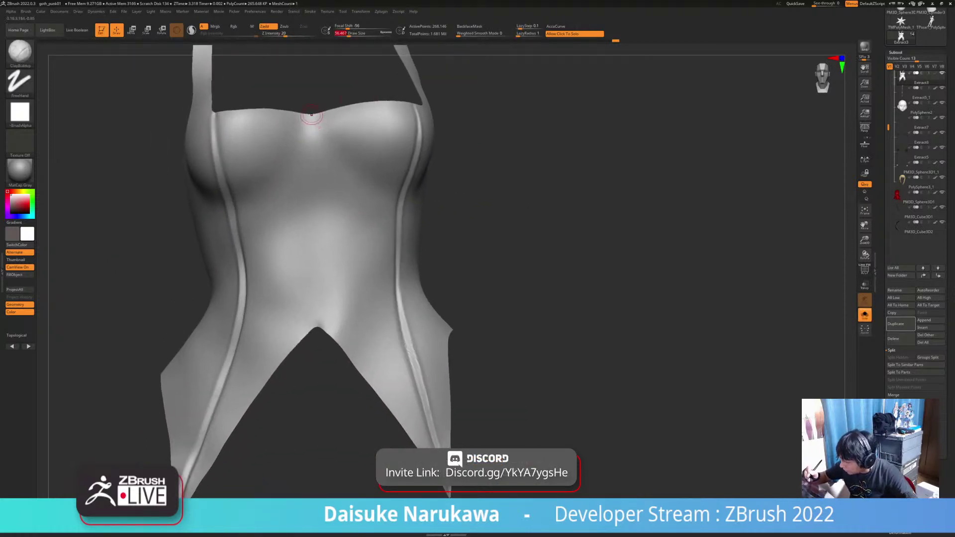
pyautogui.moveTo(313, 133); pyautogui.dragTo(318, 327)
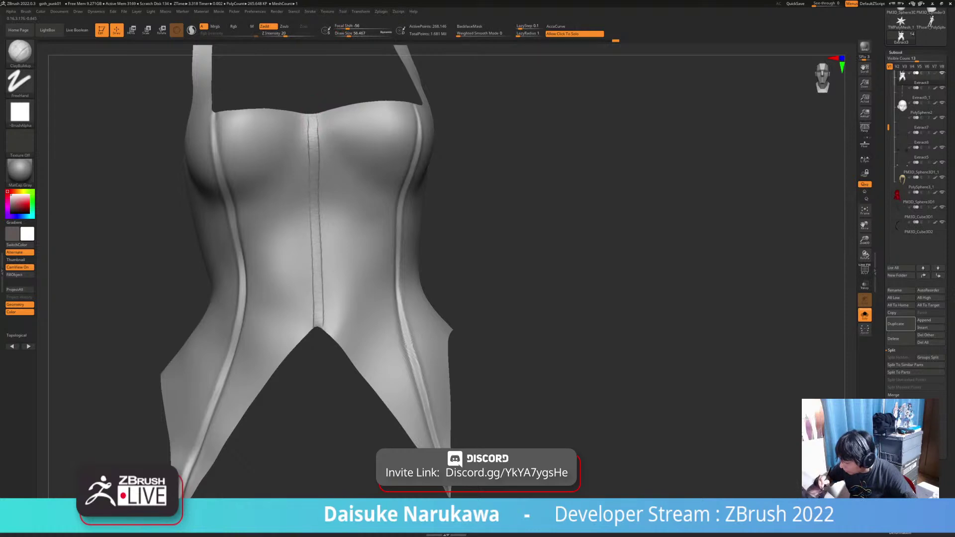
# Smooth the center strip from the neckline to the hem notch, going over its upper end again.
pyautogui.moveTo(318, 249); pyautogui.dragTo(320, 235, button='right')
pyautogui.keyDown('shift'); pyautogui.moveTo(313, 118); pyautogui.dragTo(318, 316); pyautogui.keyUp('shift')
pyautogui.moveTo(323, 187)
pyautogui.mouseDown(button='right')
pyautogui.moveTo(317, 161)
pyautogui.moveTo(318, 239)
pyautogui.moveTo(309, 219)
pyautogui.mouseUp(button='right')
pyautogui.keyDown('ctrl'); pyautogui.moveTo(312, 120); pyautogui.dragTo(327, 133, button='right'); pyautogui.keyUp('ctrl')
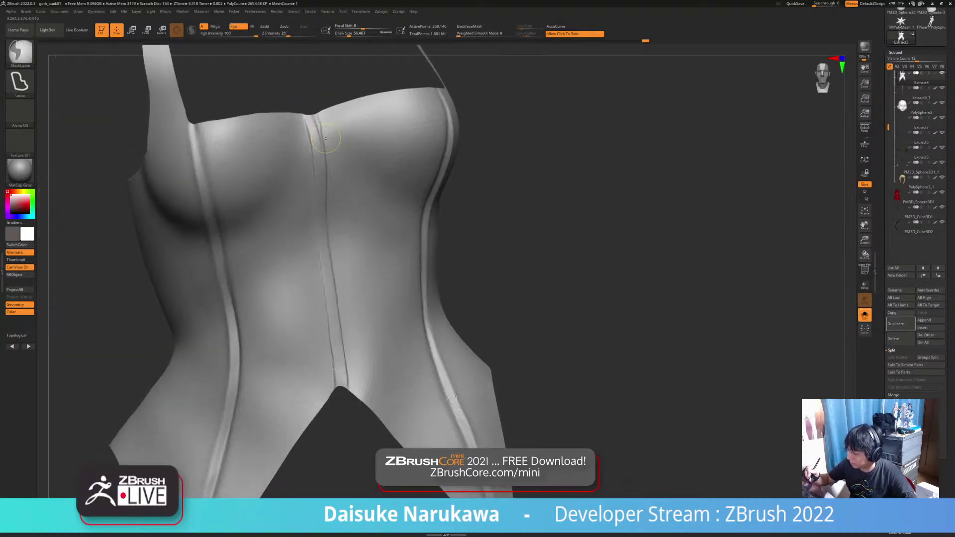
pyautogui.keyDown('shift'); pyautogui.moveTo(316, 117); pyautogui.dragTo(314, 144); pyautogui.keyUp('shift')
pyautogui.moveTo(313, 135); pyautogui.dragTo(320, 150, button='right')
pyautogui.keyDown('shift'); pyautogui.moveTo(314, 119); pyautogui.dragTo(321, 145); pyautogui.keyUp('shift')
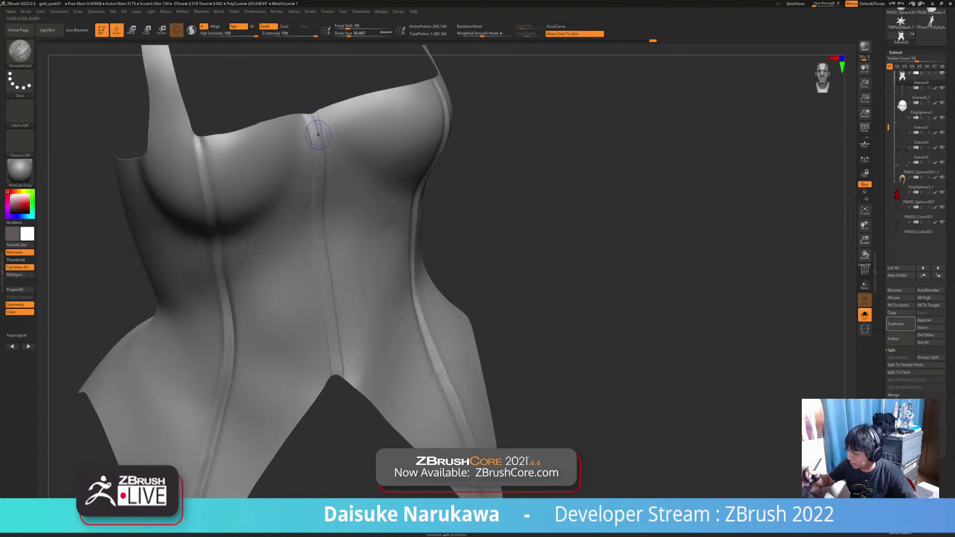
pyautogui.moveTo(316, 131); pyautogui.dragTo(321, 121, button='right')
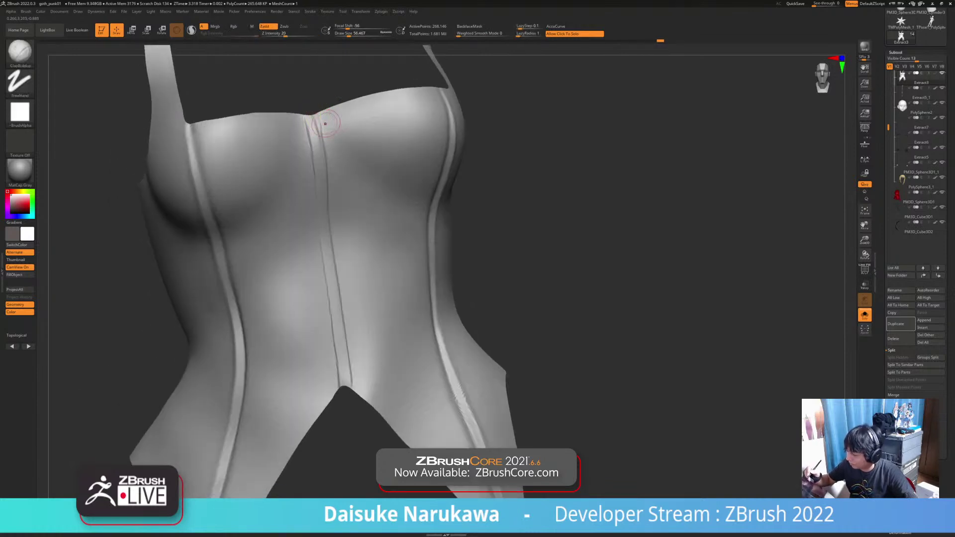
# Define the upper end of the center strip at the neckline with DamStandard and smooth it lightly.
pyautogui.press('b')
pyautogui.press('d')
pyautogui.press('s')
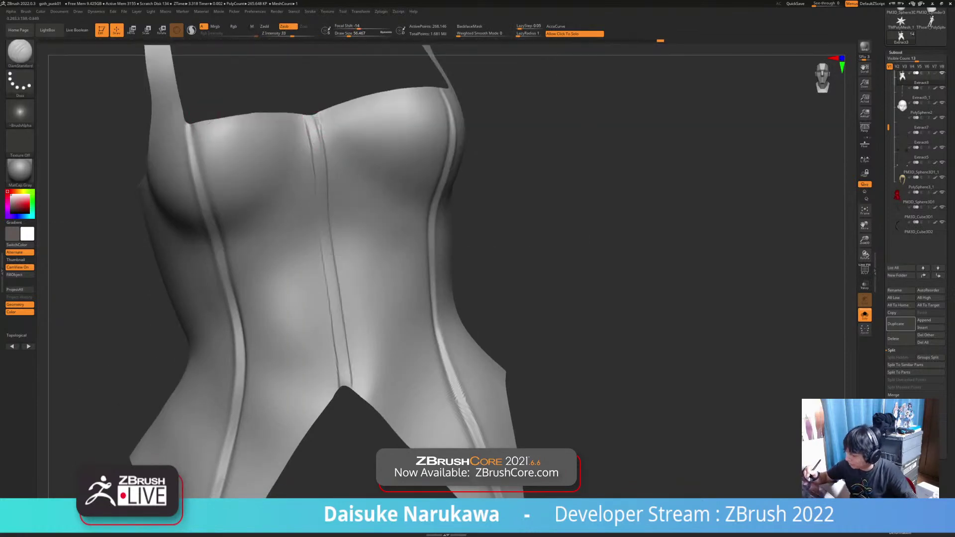
pyautogui.moveTo(320, 120); pyautogui.dragTo(318, 134, button='right')
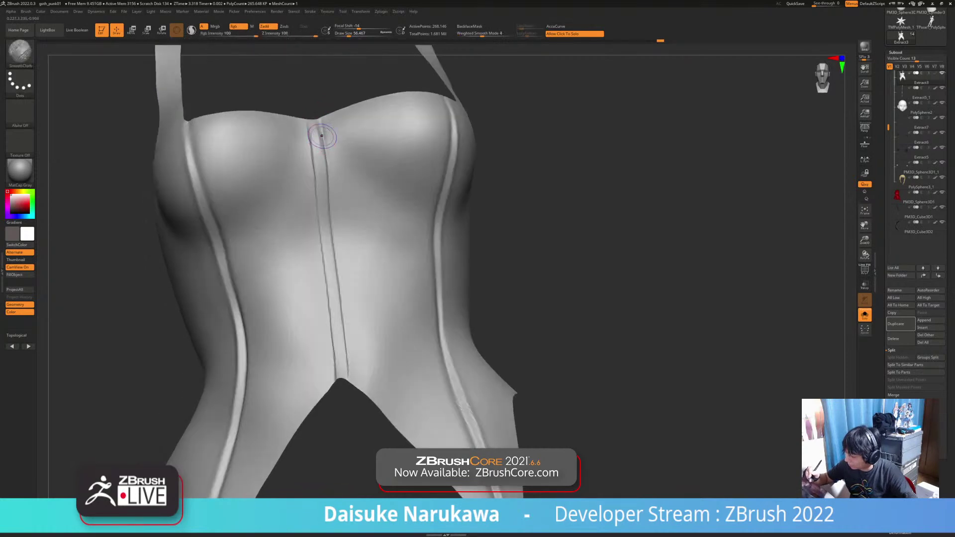
pyautogui.keyDown('shift'); pyautogui.moveTo(322, 127); pyautogui.dragTo(317, 130); pyautogui.keyUp('shift')
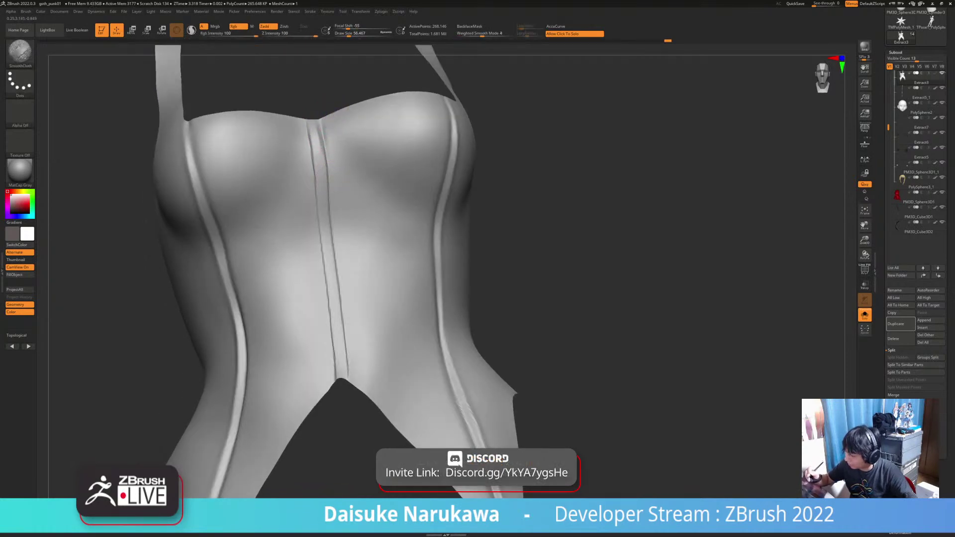
pyautogui.moveTo(331, 121); pyautogui.dragTo(343, 159, button='right')
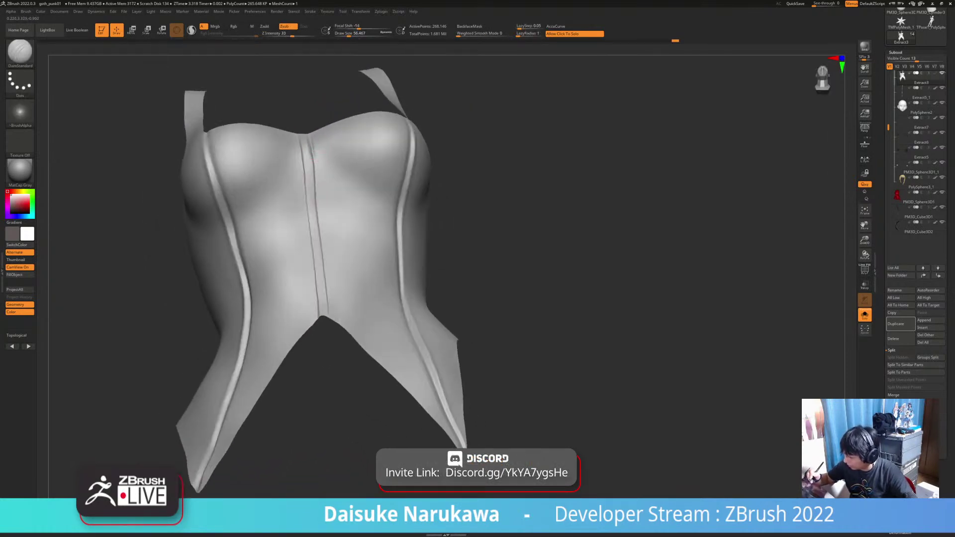
# Carve lines along both edges of the center strip down to the hem notch with DamStandard, undoing poor strokes, and show the full figure again.
pyautogui.moveTo(317, 205); pyautogui.dragTo(317, 219)
pyautogui.hotkey('ctrl', 'z')
pyautogui.moveTo(313, 161)
pyautogui.mouseDown()
pyautogui.moveTo(319, 224)
pyautogui.moveTo(319, 199)
pyautogui.mouseUp()
pyautogui.hotkey('ctrl', 'z')
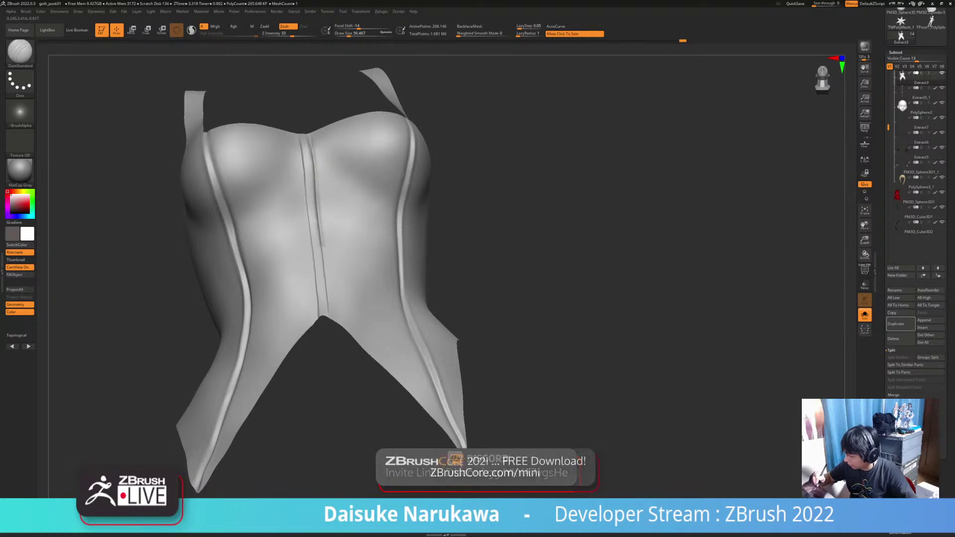
pyautogui.moveTo(329, 301); pyautogui.dragTo(329, 314)
pyautogui.moveTo(317, 228); pyautogui.dragTo(308, 223, button='right')
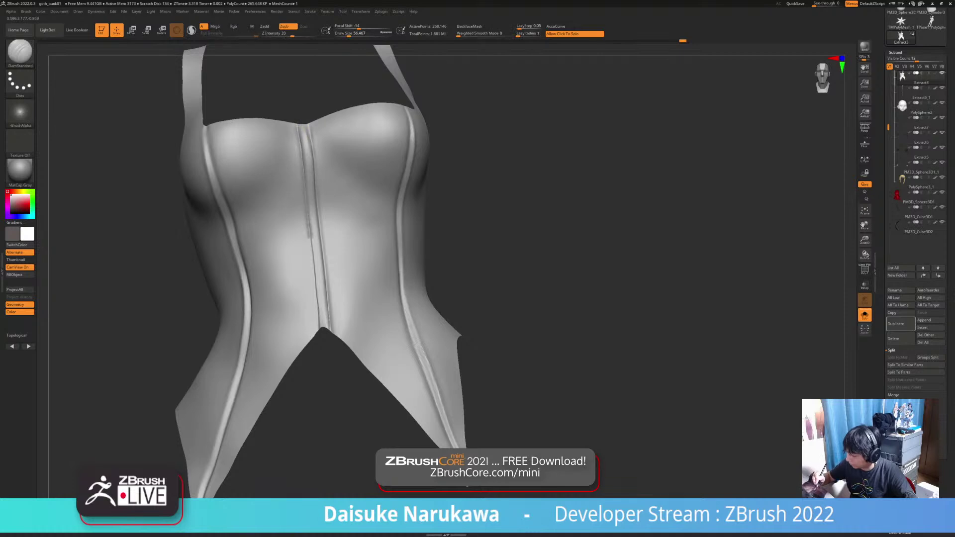
pyautogui.moveTo(316, 294); pyautogui.dragTo(321, 334)
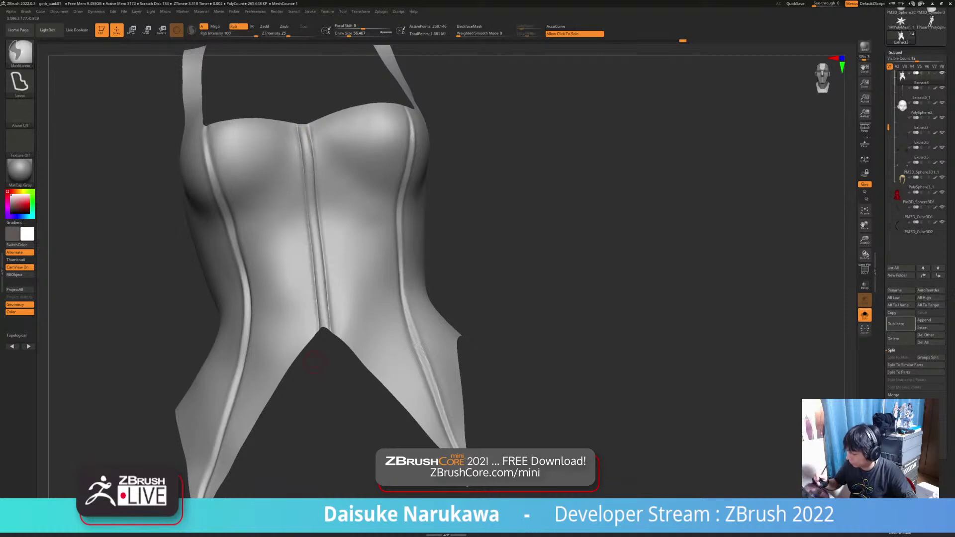
pyautogui.click(475, 283)
pyautogui.keyDown('ctrl'); pyautogui.moveTo(474, 282); pyautogui.dragTo(472, 289, button='right'); pyautogui.keyUp('ctrl')
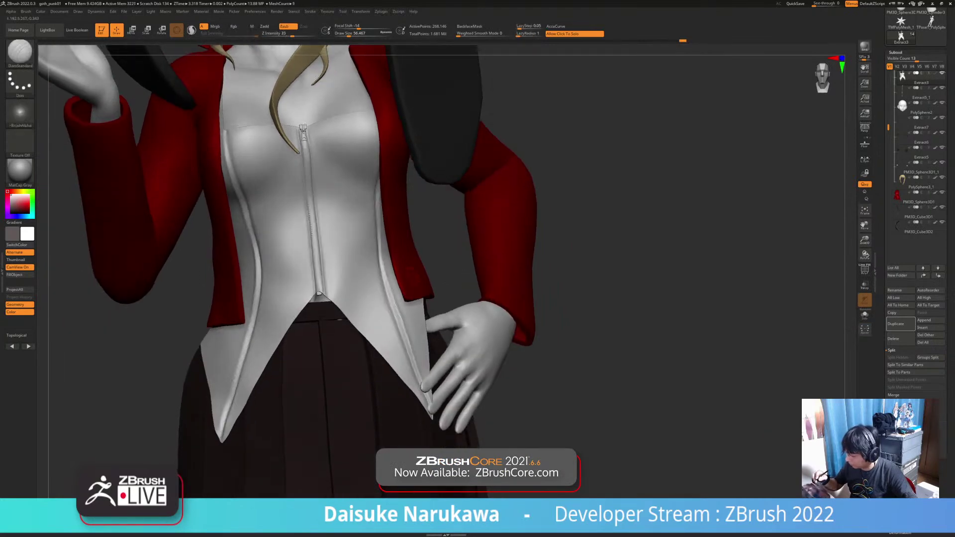
# Adjust the corset's front surface around the zipper with SnakeHook at a brush size of about 242.
pyautogui.click(20, 53)
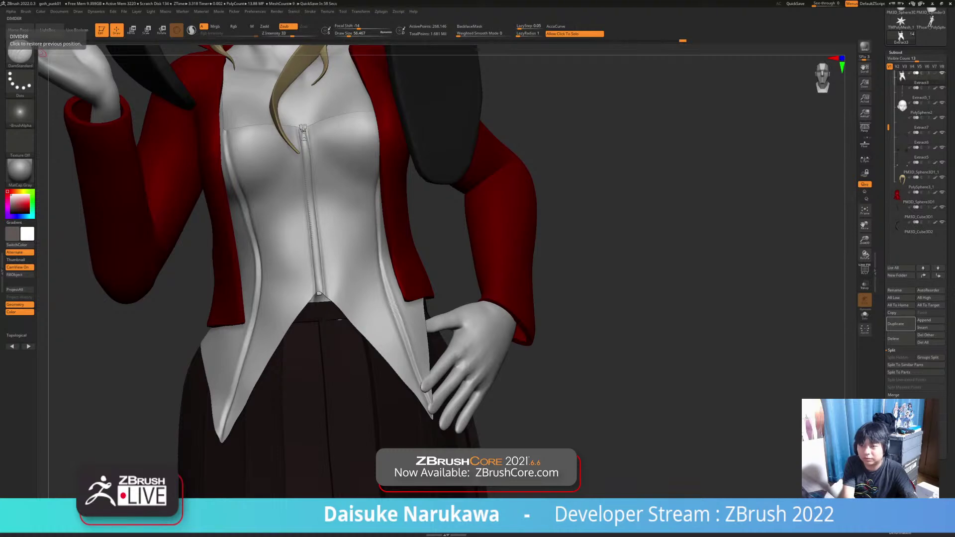
pyautogui.moveTo(387, 287); pyautogui.dragTo(413, 368)
pyautogui.moveTo(413, 368); pyautogui.dragTo(465, 369, button='right')
pyautogui.hotkey('alt', 's')
pyautogui.click(19, 53)
pyautogui.click(416, 57)
pyautogui.moveTo(298, 194)
pyautogui.mouseDown(button='right')
pyautogui.moveTo(373, 208)
pyautogui.moveTo(342, 185)
pyautogui.moveTo(288, 189)
pyautogui.mouseUp(button='right')
pyautogui.hotkey('alt', 's')
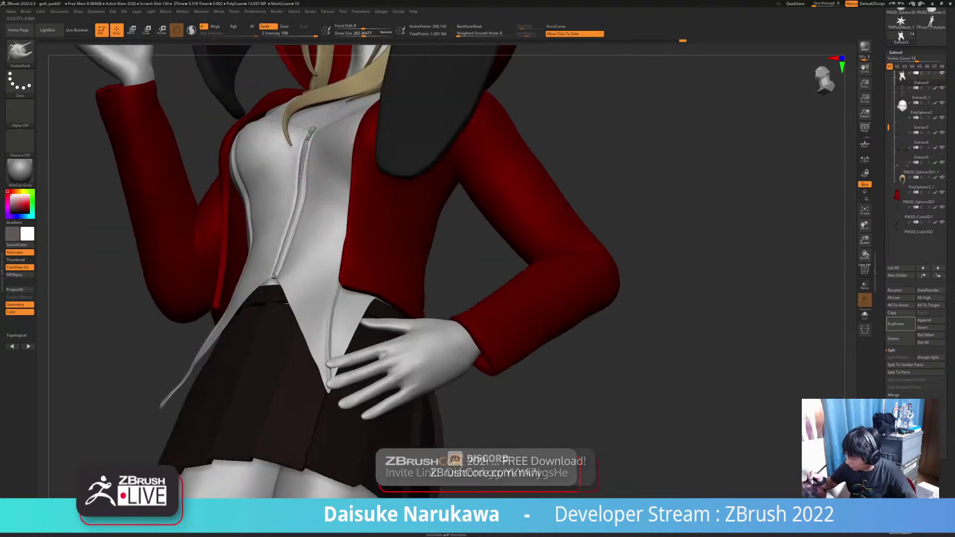
pyautogui.moveTo(219, 194); pyautogui.dragTo(286, 170, button='right')
pyautogui.moveTo(301, 206); pyautogui.dragTo(385, 243, button='right')
pyautogui.moveTo(254, 193); pyautogui.dragTo(259, 193, button='right')
pyautogui.moveTo(378, 239); pyautogui.dragTo(283, 304, button='right')
pyautogui.moveTo(304, 251); pyautogui.dragTo(299, 241, button='right')
pyautogui.keyDown('alt'); pyautogui.moveTo(289, 145); pyautogui.dragTo(311, 238, button='right'); pyautogui.keyUp('alt')
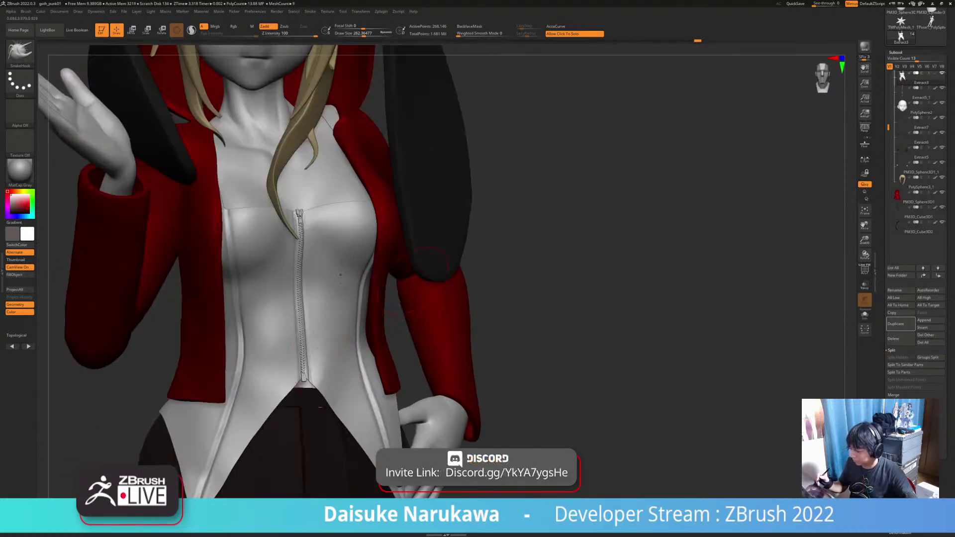
# Carve small creases on both sides of the zipper just below the bust with DamStandard at size about 62, softening them with smoothing.
pyautogui.click(20, 52)
pyautogui.press('d')
pyautogui.press('s')
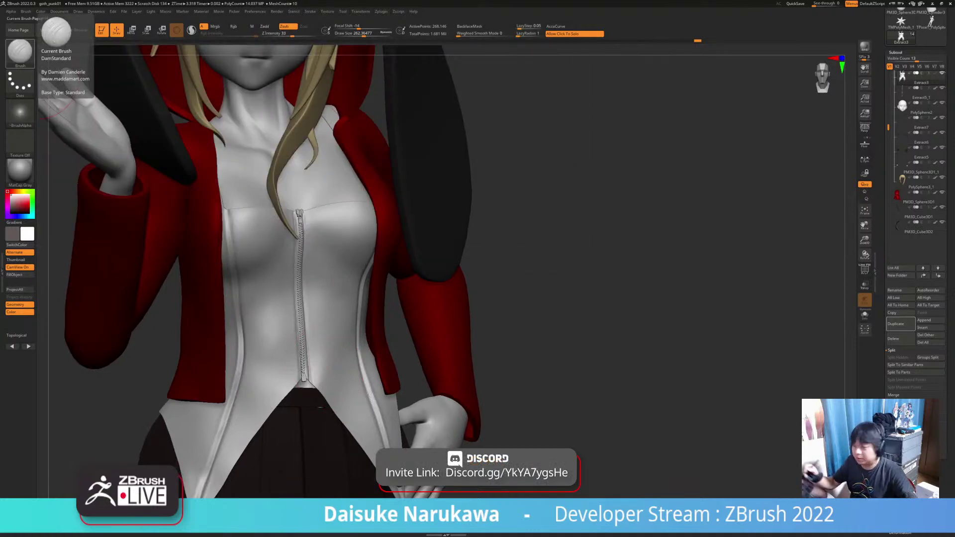
pyautogui.click(347, 34)
pyautogui.moveTo(368, 294); pyautogui.dragTo(309, 297, button='right')
pyautogui.click(347, 34)
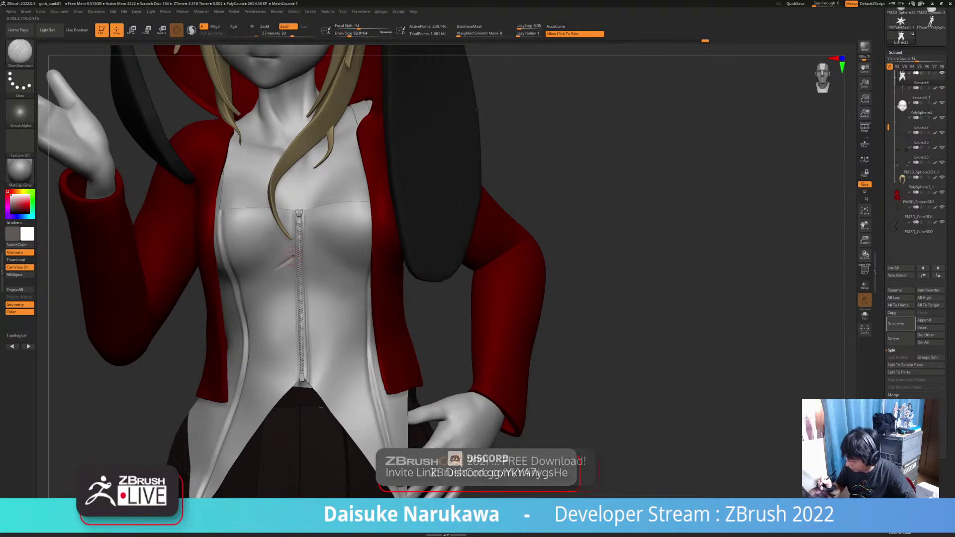
pyautogui.press('shift')
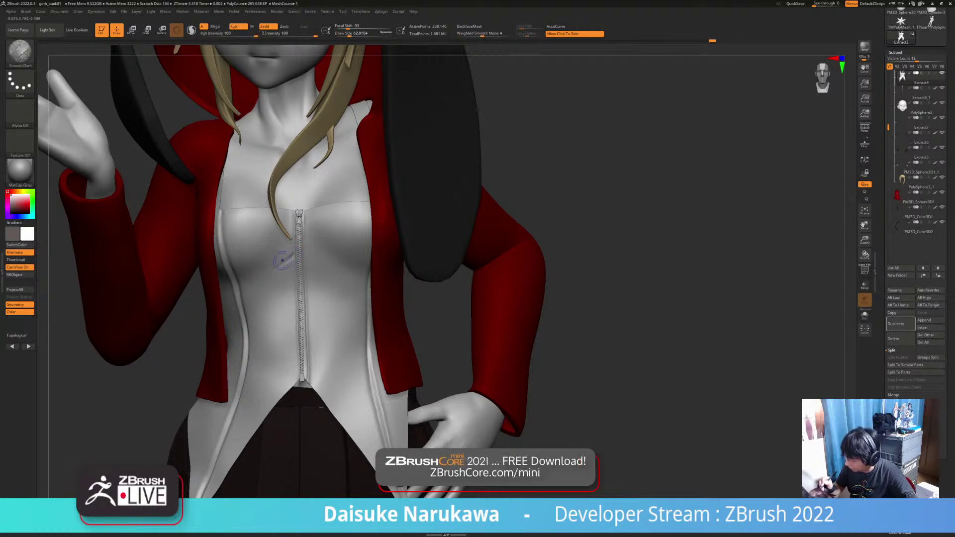
pyautogui.press('shift')
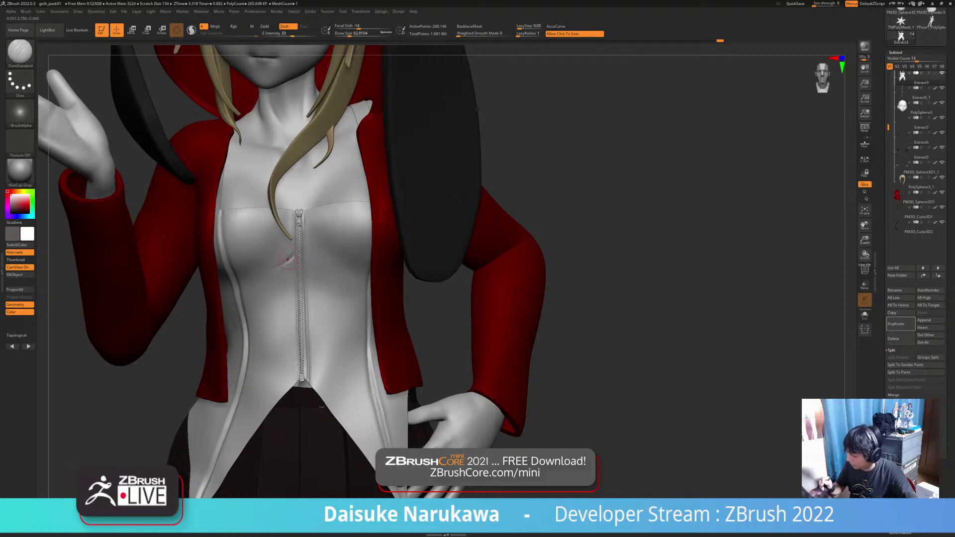
pyautogui.press('shift')
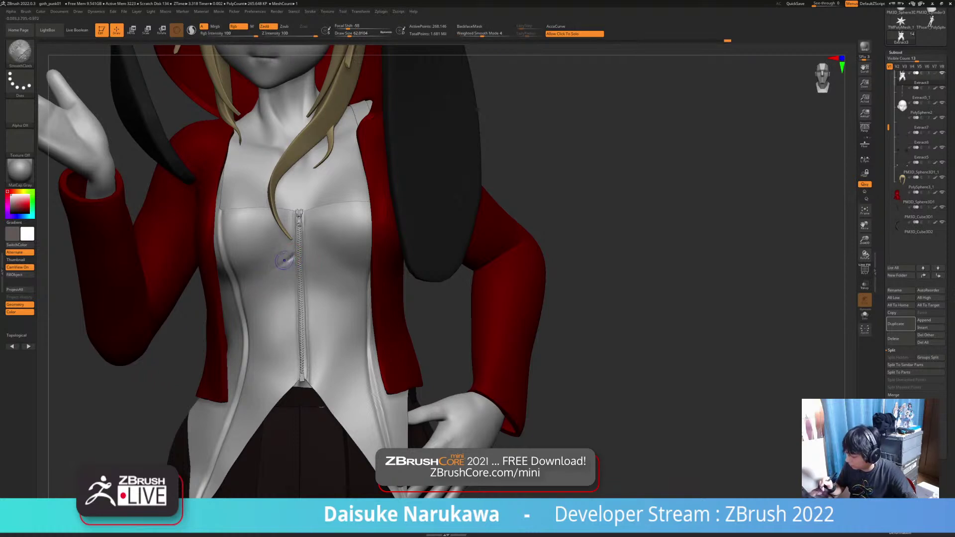
pyautogui.press('shift')
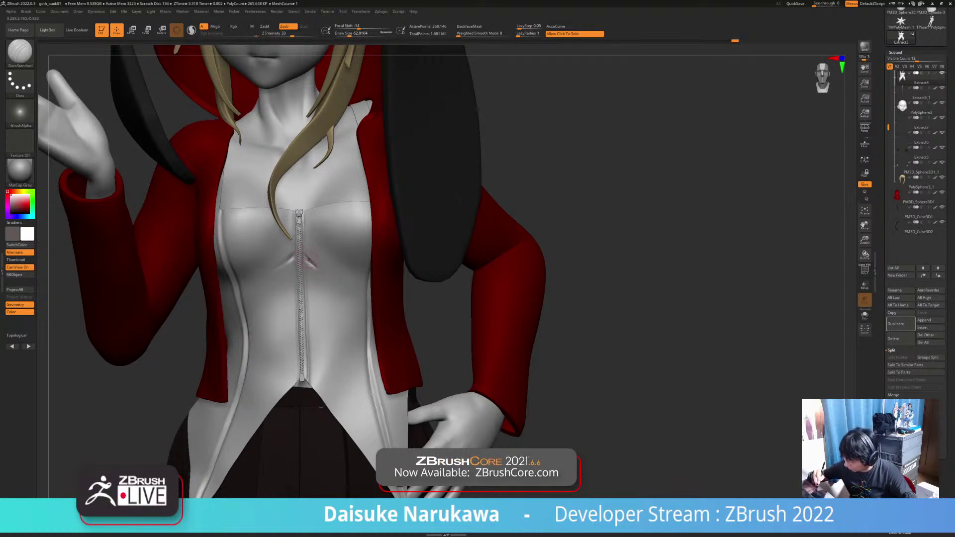
# Switch to the Standard brush with a dotted stroke and a soft round alpha, undoing any test strokes on the corset.
pyautogui.press('shift')
pyautogui.press('b')
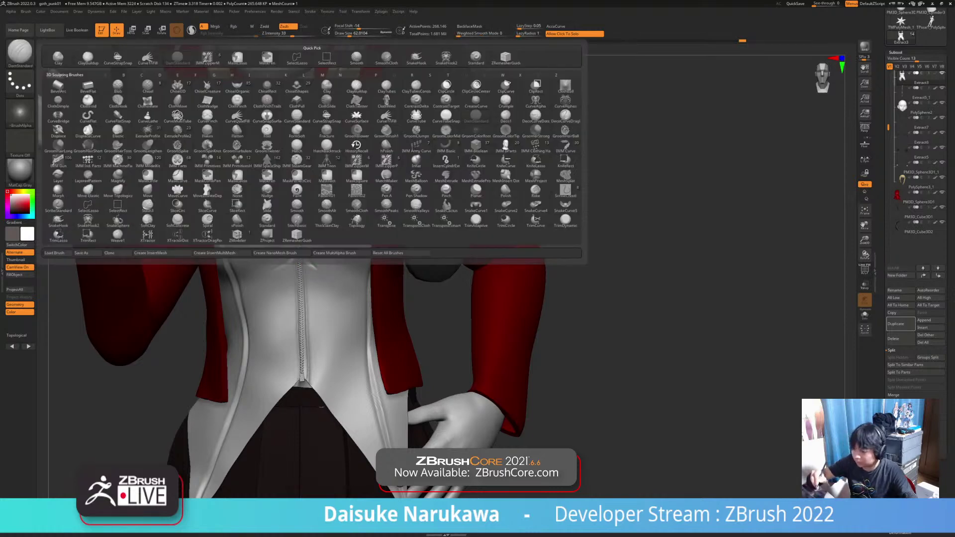
pyautogui.press('c')
pyautogui.press('b')
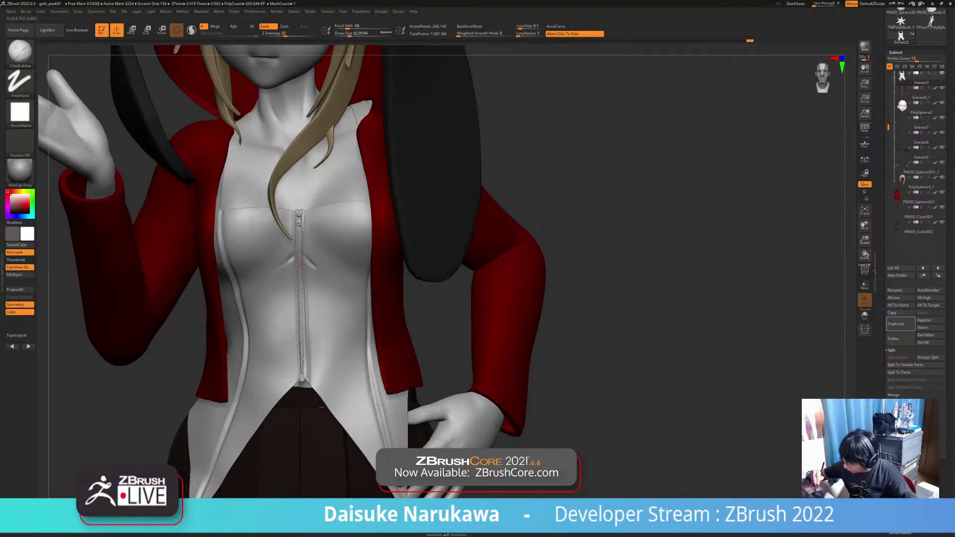
pyautogui.click(20, 50)
pyautogui.press('t')
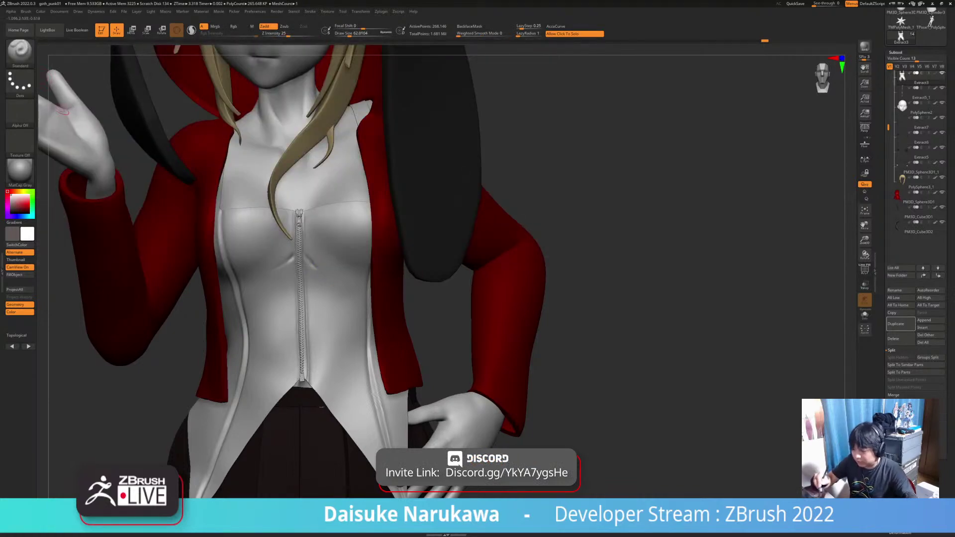
pyautogui.click(20, 112)
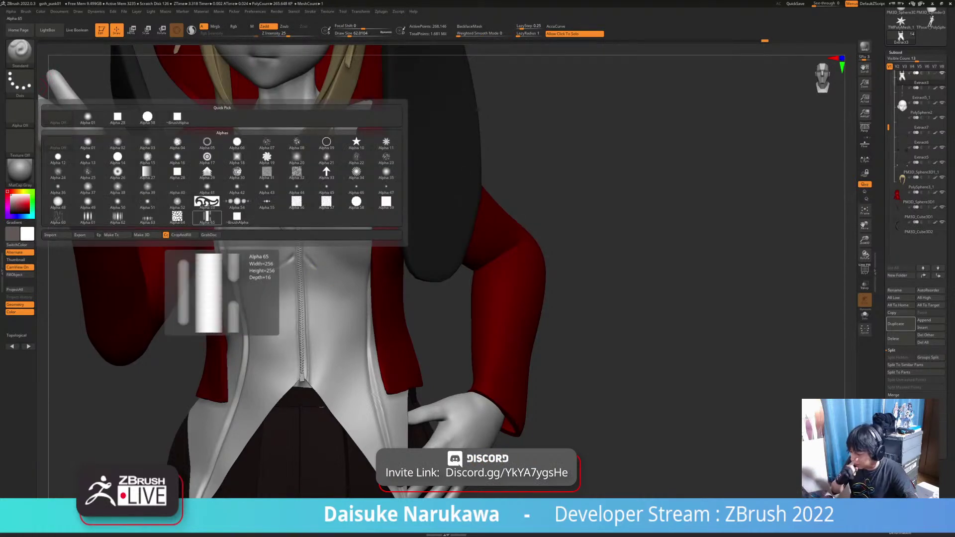
pyautogui.click(237, 173)
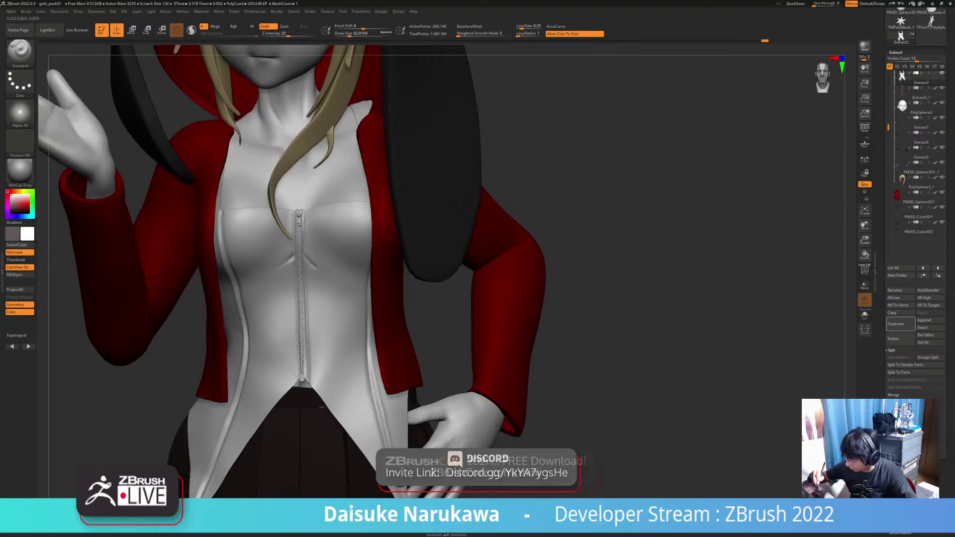
pyautogui.hotkey('ctrl', 'z')
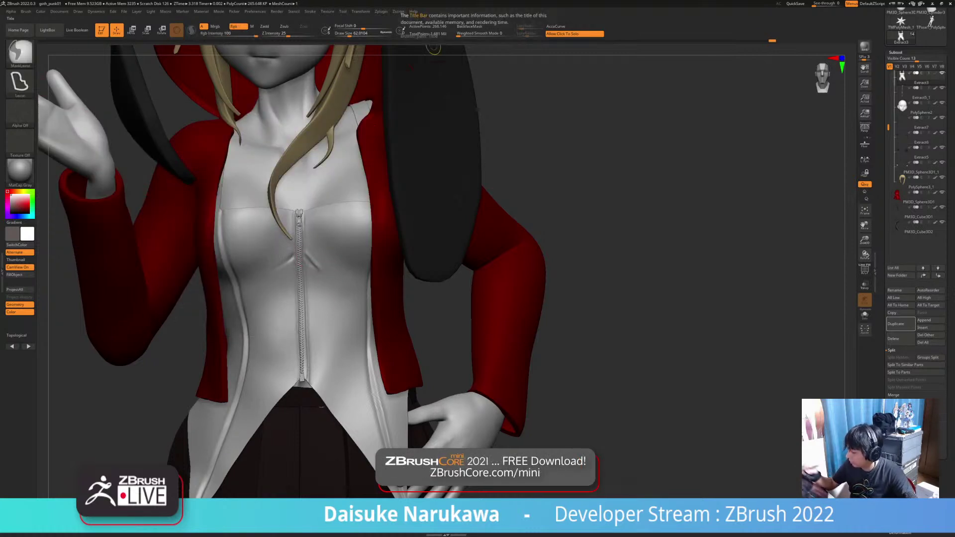
pyautogui.hotkey('ctrl', 'z')
# Set the Lazy Mouse step to 0.05 and the Standard brush's Z Intensity to 12.
pyautogui.click(310, 11)
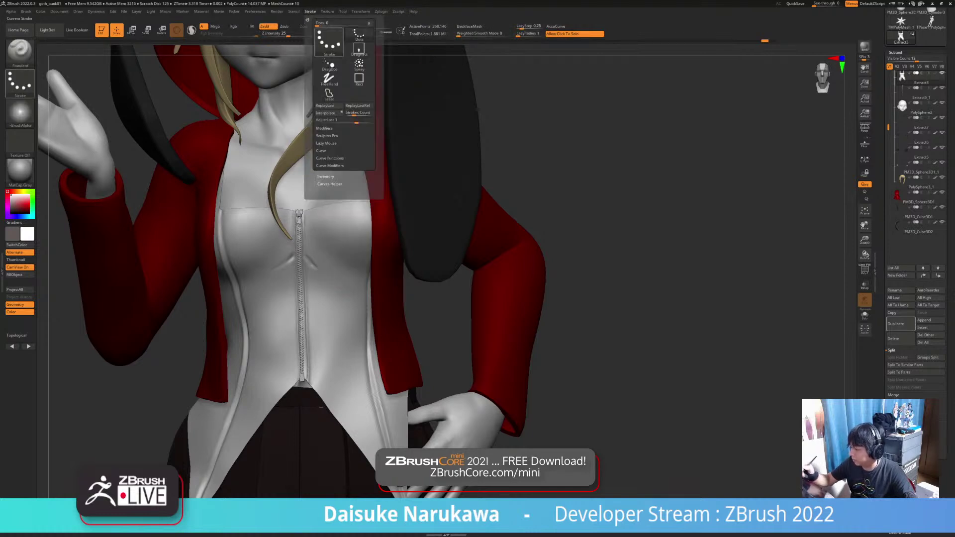
pyautogui.click(327, 143)
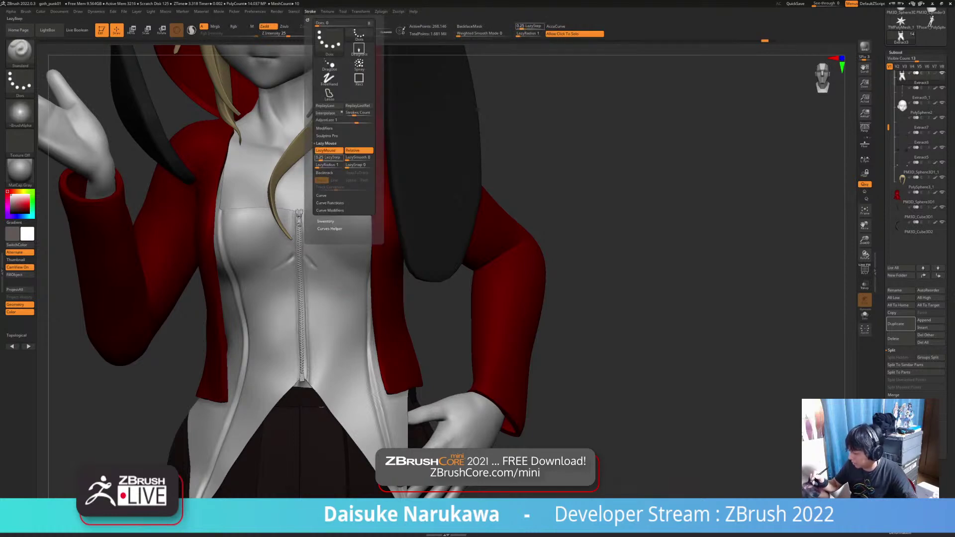
pyautogui.click(318, 158)
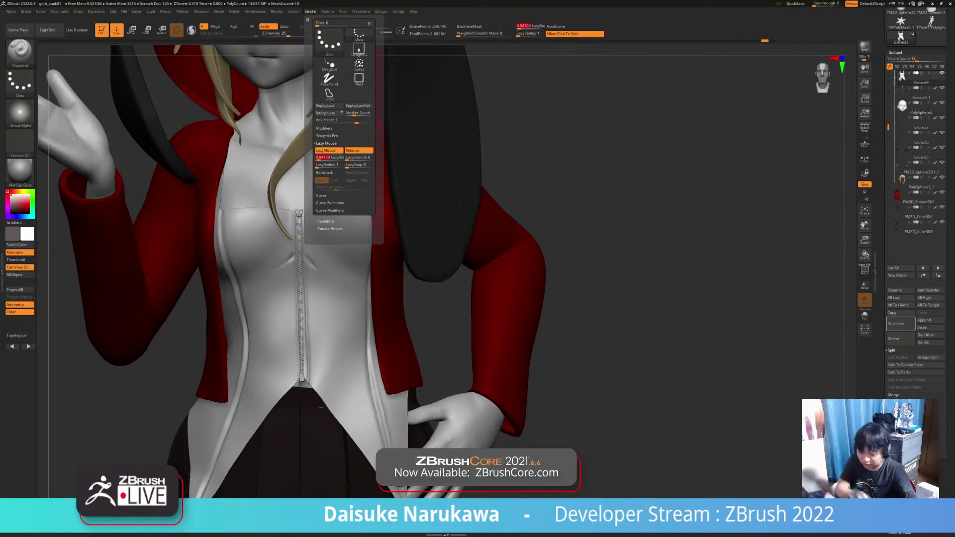
pyautogui.write('0')
pyautogui.press('Return')
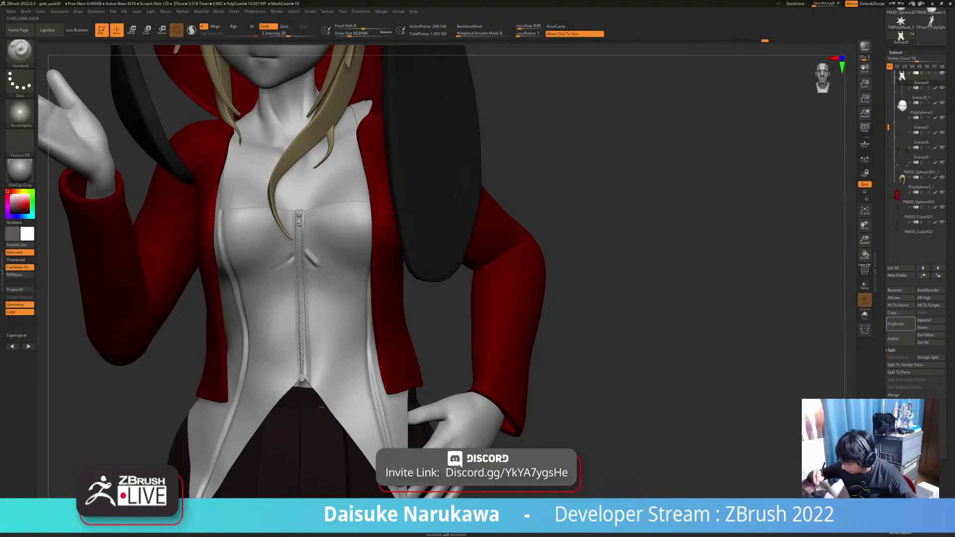
pyautogui.write('12')
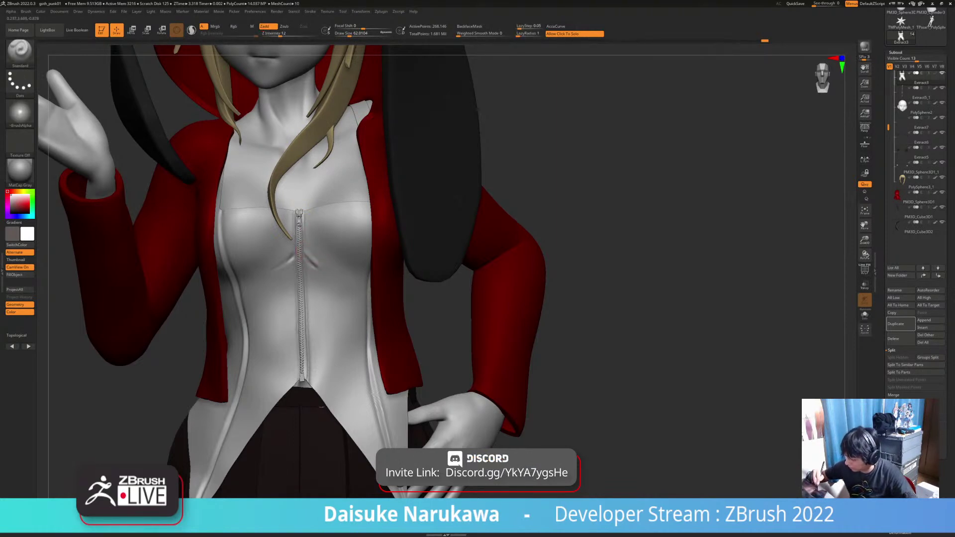
# Extend the under-bust creases outward on both sides of the zipper with the Standard brush and smooth their ends.
pyautogui.press('shift')
pyautogui.keyDown('shift'); pyautogui.moveTo(310, 259); pyautogui.dragTo(320, 268); pyautogui.keyUp('shift')
pyautogui.hotkey('ctrl', 'z')
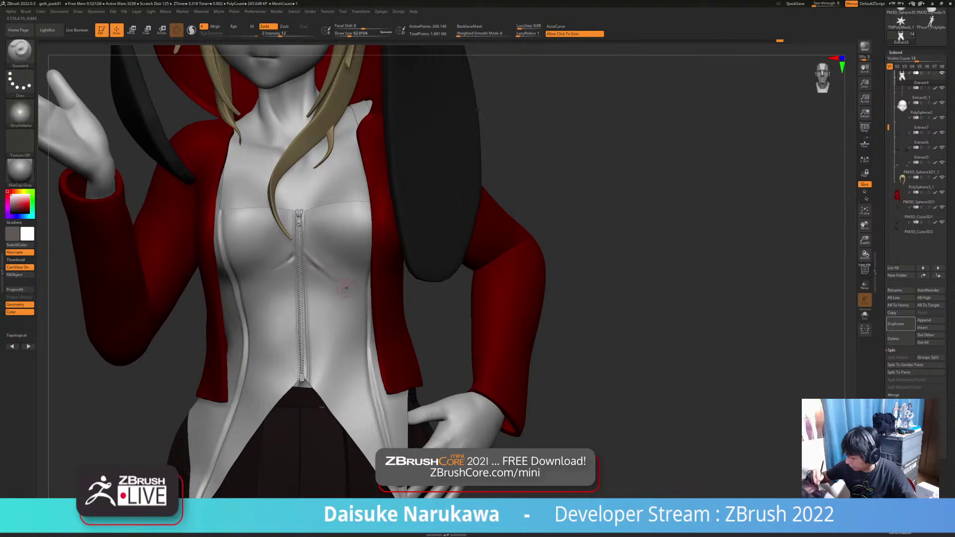
pyautogui.keyDown('shift'); pyautogui.moveTo(325, 263); pyautogui.dragTo(345, 306); pyautogui.keyUp('shift')
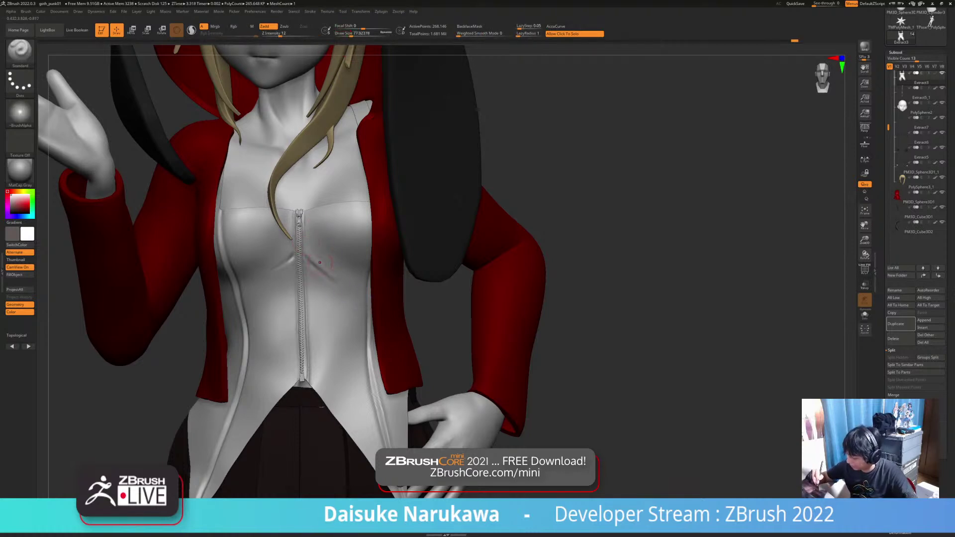
pyautogui.press('shift')
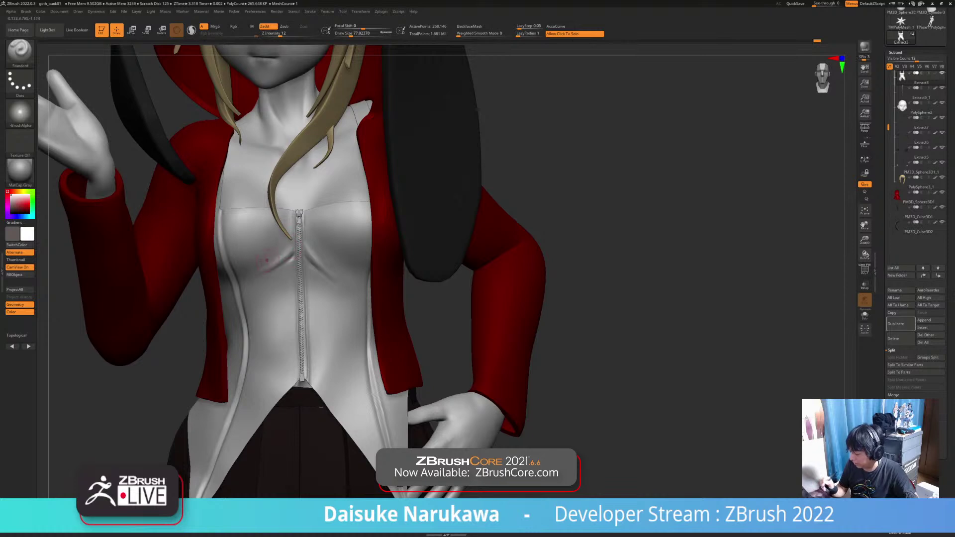
pyautogui.press('shift')
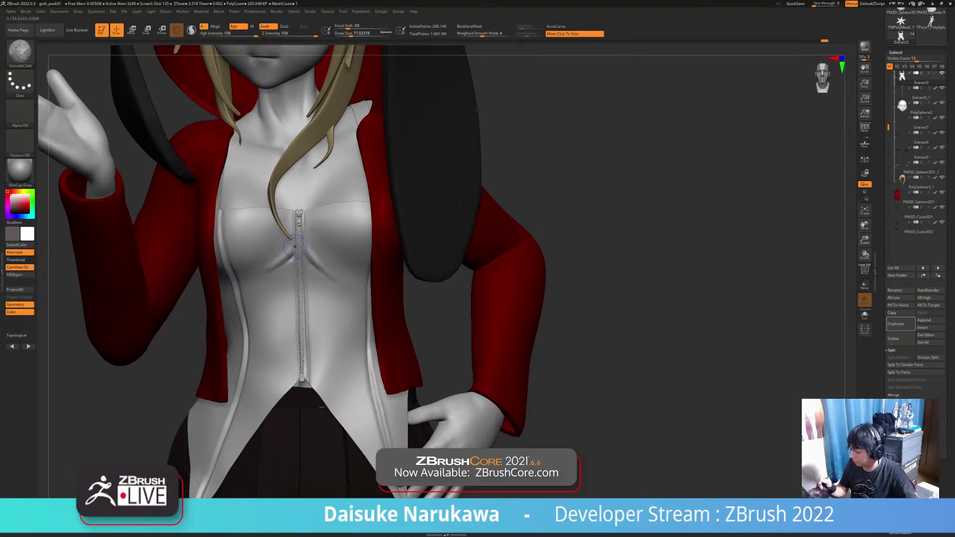
pyautogui.press('shift')
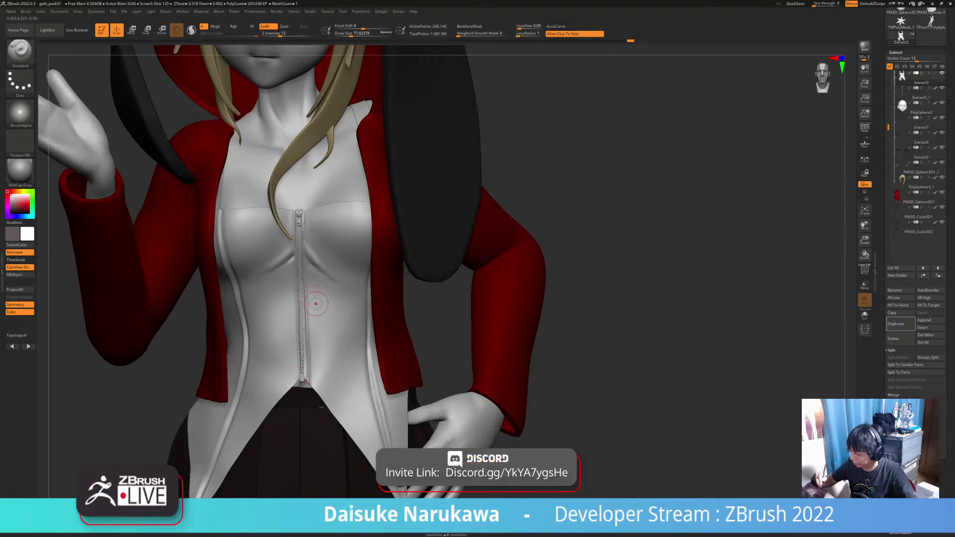
# Sculpt a diagonal waist crease on the character's left side of the zipper, soften it, and switch to SnakeHook.
pyautogui.keyDown('shift'); pyautogui.moveTo(322, 324); pyautogui.dragTo(317, 317); pyautogui.keyUp('shift')
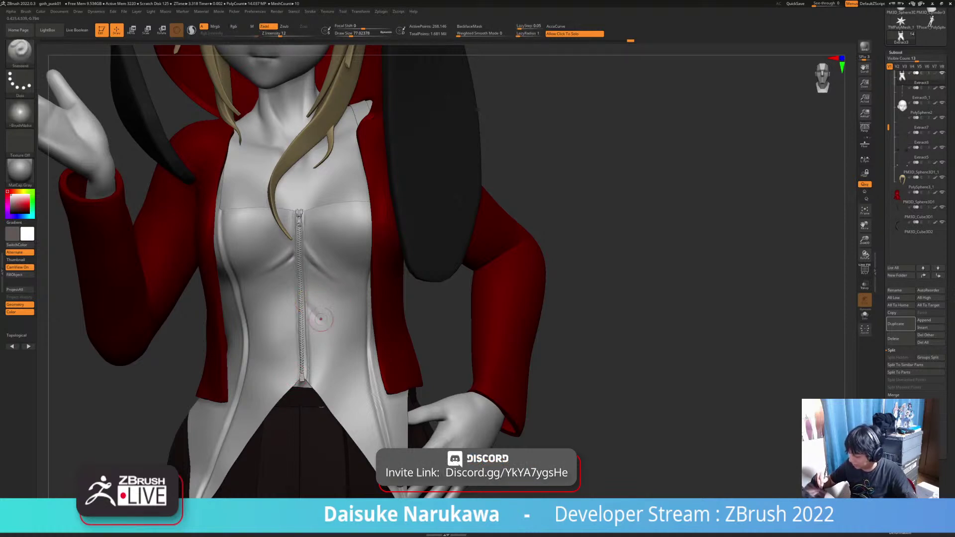
pyautogui.press('shift')
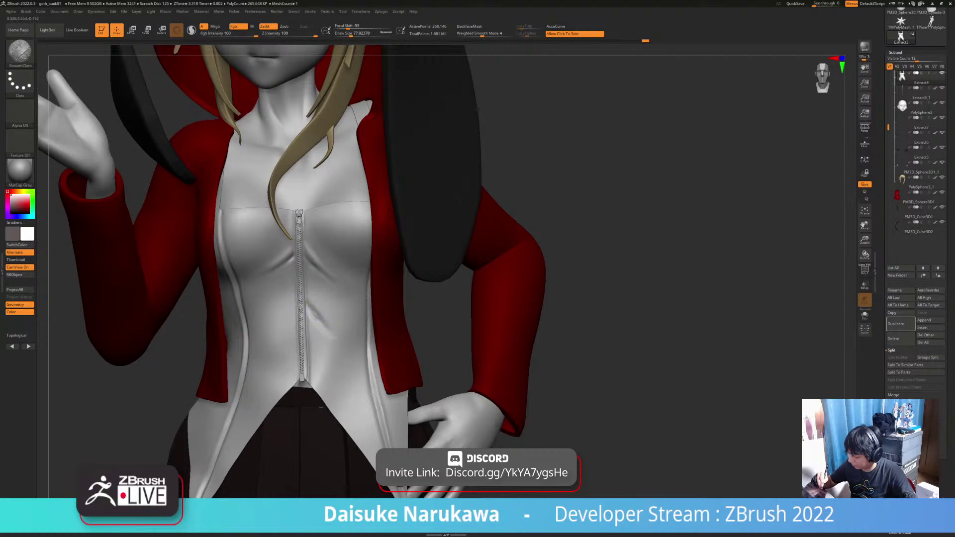
pyautogui.press('b')
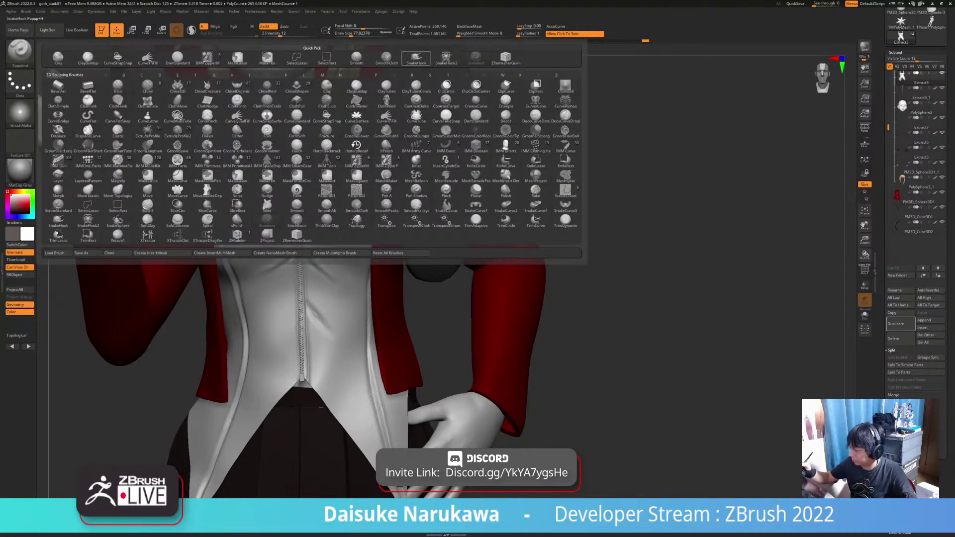
pyautogui.click(416, 57)
pyautogui.moveTo(332, 323); pyautogui.dragTo(279, 318, button='right')
pyautogui.press(']')
# Sculpt a curved waist crease on the character's right side of the zipper with Standard at size 112 and smooth it.
pyautogui.click(24, 52)
pyautogui.moveTo(362, 33); pyautogui.dragTo(355, 33)
pyautogui.moveTo(239, 332); pyautogui.dragTo(287, 335, button='right')
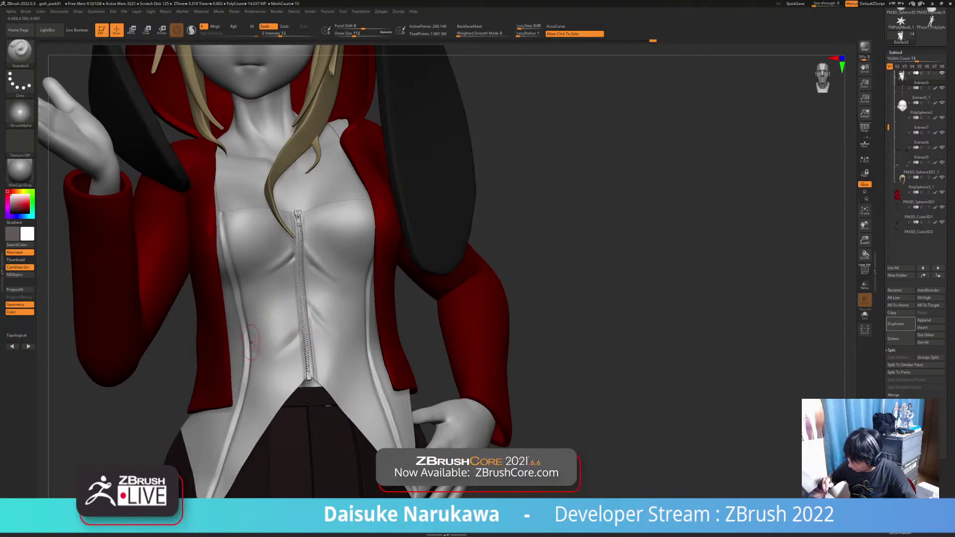
pyautogui.press('shift')
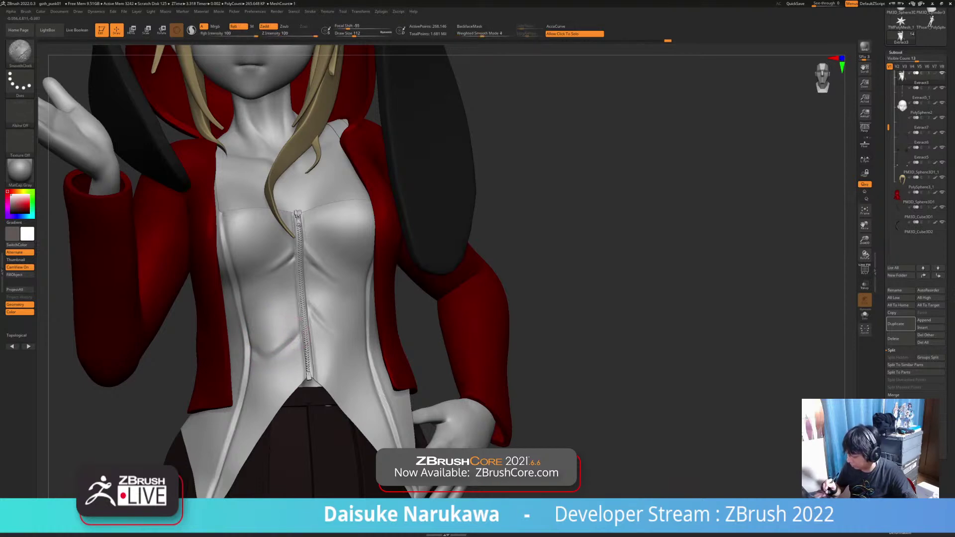
pyautogui.keyDown('shift'); pyautogui.click(262, 344); pyautogui.keyUp('shift')
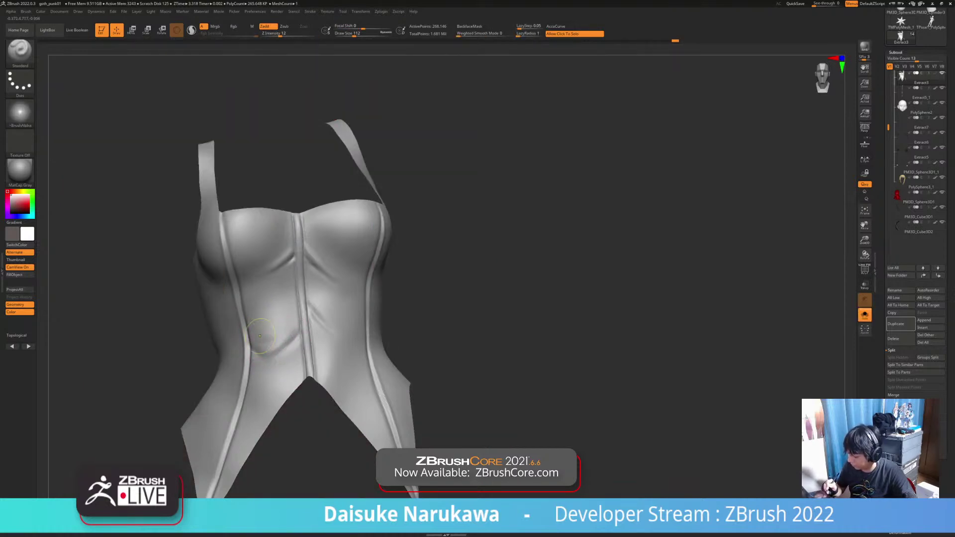
# Build up and smooth the fold of the isolated corset's waist crease between the center strip and the character's right side seam.
pyautogui.moveTo(260, 341); pyautogui.dragTo(302, 344, button='right')
pyautogui.moveTo(249, 336); pyautogui.dragTo(271, 339)
pyautogui.moveTo(271, 343); pyautogui.dragTo(256, 345, button='right')
pyautogui.press('shift')
pyautogui.keyDown('shift'); pyautogui.moveTo(271, 343); pyautogui.dragTo(259, 341); pyautogui.keyUp('shift')
pyautogui.moveTo(259, 348); pyautogui.dragTo(252, 337, button='right')
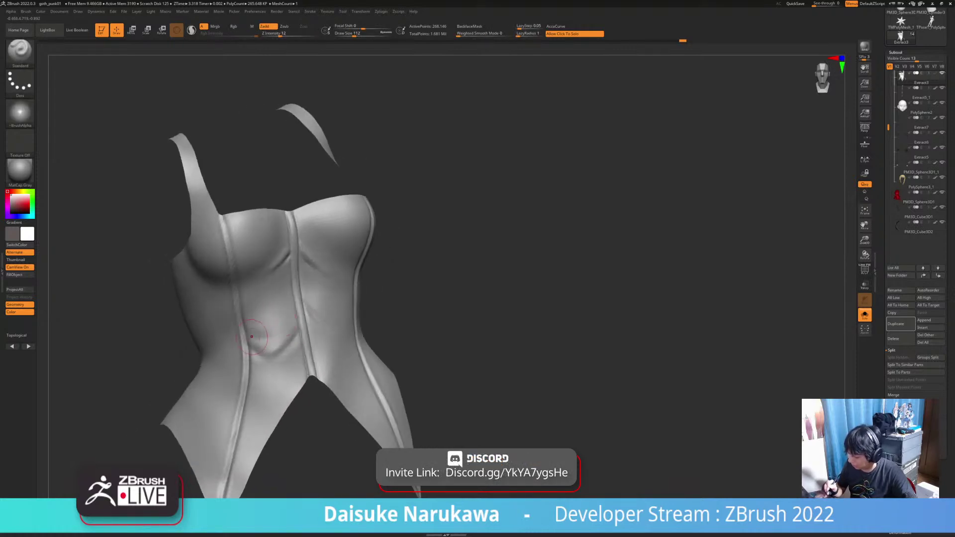
pyautogui.keyDown('shift'); pyautogui.moveTo(283, 325); pyautogui.dragTo(266, 343); pyautogui.keyUp('shift')
pyautogui.moveTo(265, 343); pyautogui.dragTo(253, 338, button='right')
pyautogui.keyDown('shift'); pyautogui.moveTo(284, 324); pyautogui.dragTo(251, 337); pyautogui.keyUp('shift')
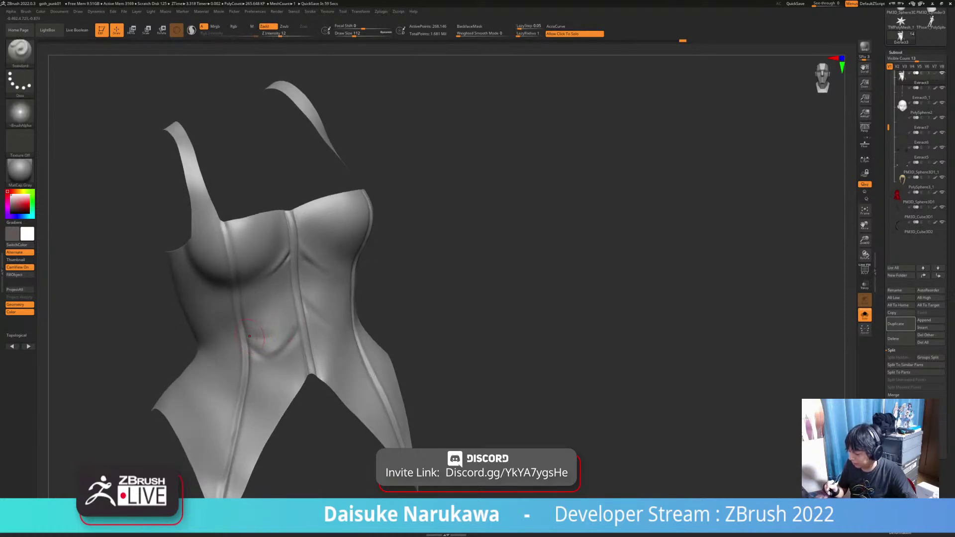
# Shape the ridge above the character's right waist crease toward the center strip, undoing poor strokes.
pyautogui.moveTo(282, 327); pyautogui.dragTo(275, 320, button='right')
pyautogui.keyDown('shift'); pyautogui.moveTo(276, 325); pyautogui.dragTo(265, 329); pyautogui.keyUp('shift')
pyautogui.moveTo(269, 329)
pyautogui.mouseDown(button='right')
pyautogui.moveTo(285, 324)
pyautogui.moveTo(274, 318)
pyautogui.mouseUp(button='right')
pyautogui.hotkey('ctrl', 'z')
pyautogui.moveTo(294, 309); pyautogui.dragTo(283, 322)
pyautogui.hotkey('ctrl', 'z')
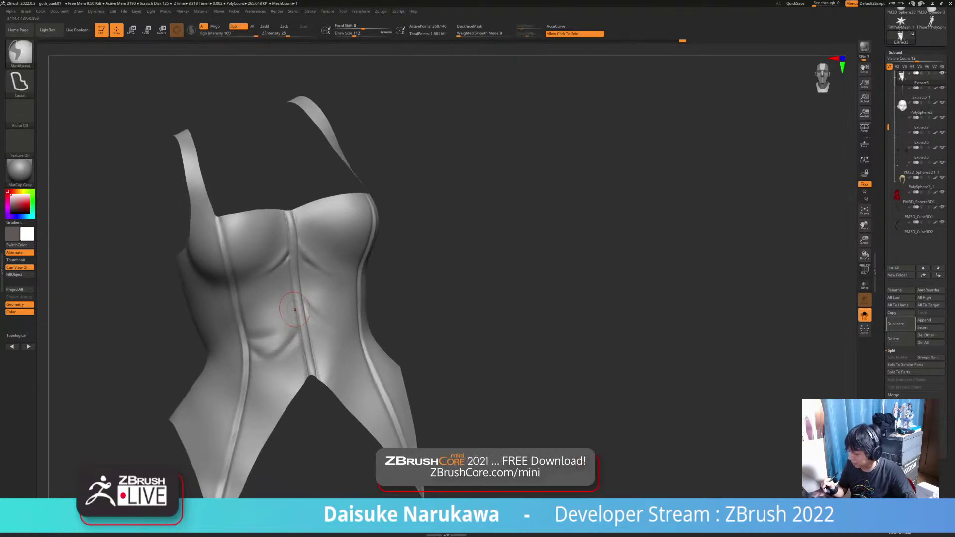
pyautogui.moveTo(286, 319)
pyautogui.mouseDown(button='right')
pyautogui.moveTo(304, 314)
pyautogui.moveTo(307, 335)
pyautogui.mouseUp(button='right')
pyautogui.click(271, 34)
pyautogui.press('Return')
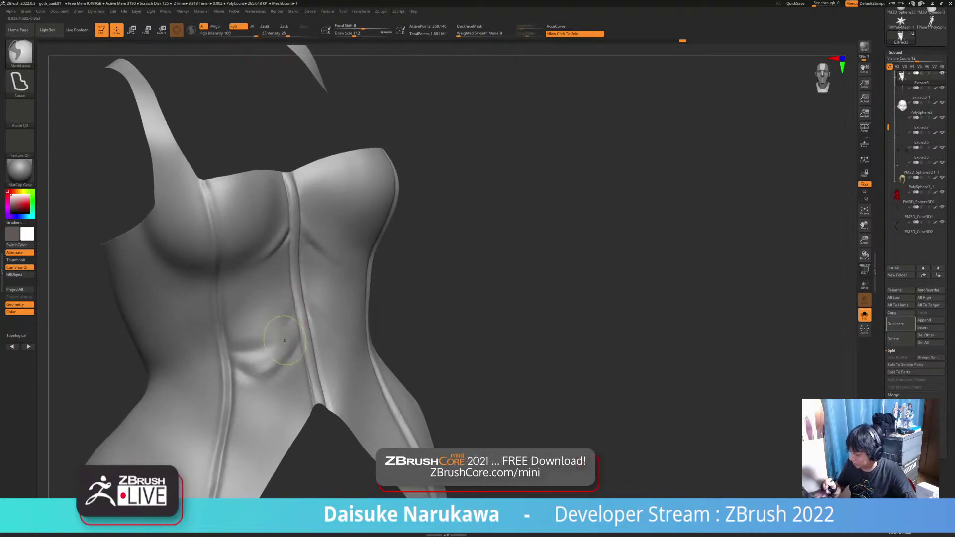
pyautogui.hotkey('ctrl', 'z')
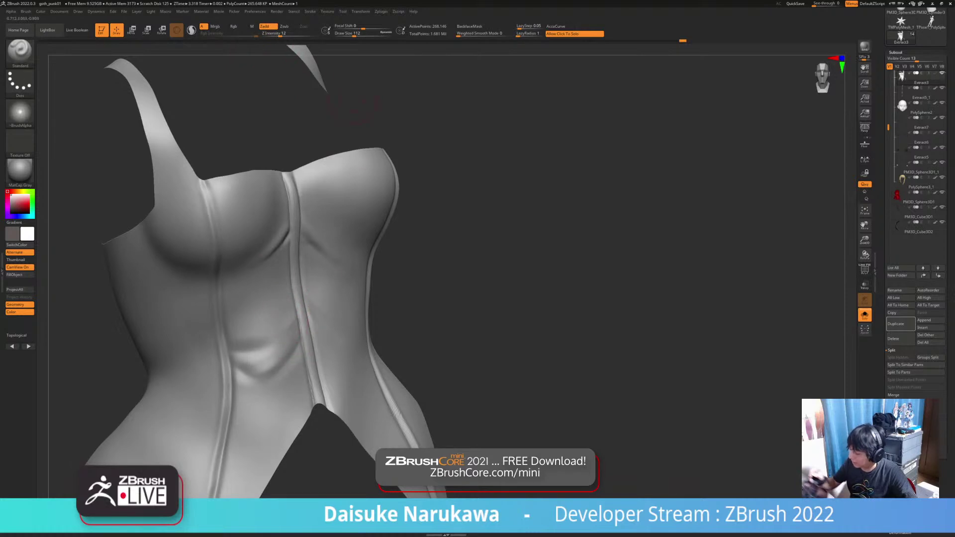
# Sharpen the waist crease against the center strip with Standard at size about 59 and show the full figure again.
pyautogui.click(348, 33)
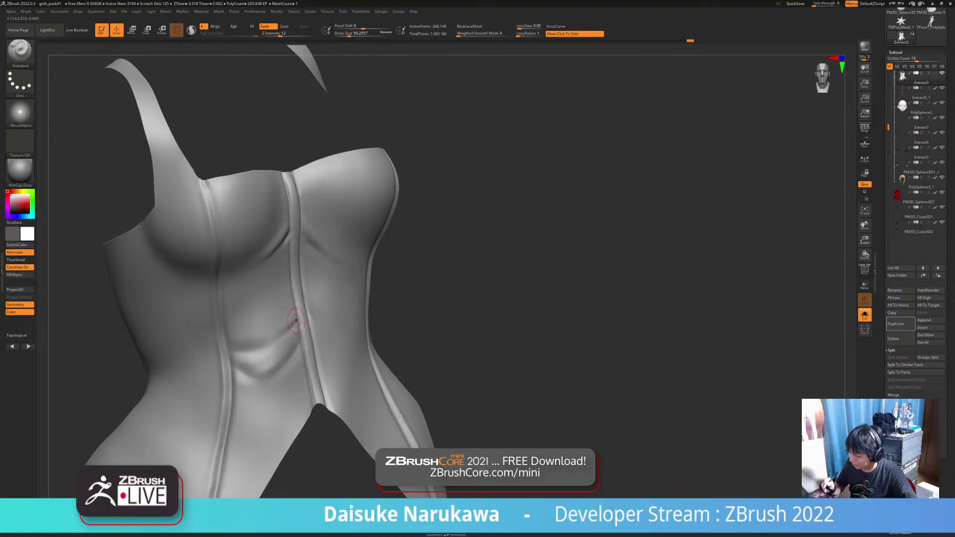
pyautogui.moveTo(296, 321); pyautogui.dragTo(284, 332)
pyautogui.keyDown('ctrl'); pyautogui.moveTo(299, 318); pyautogui.dragTo(319, 309, button='right'); pyautogui.keyUp('ctrl')
pyautogui.moveTo(343, 314); pyautogui.dragTo(307, 315, button='right')
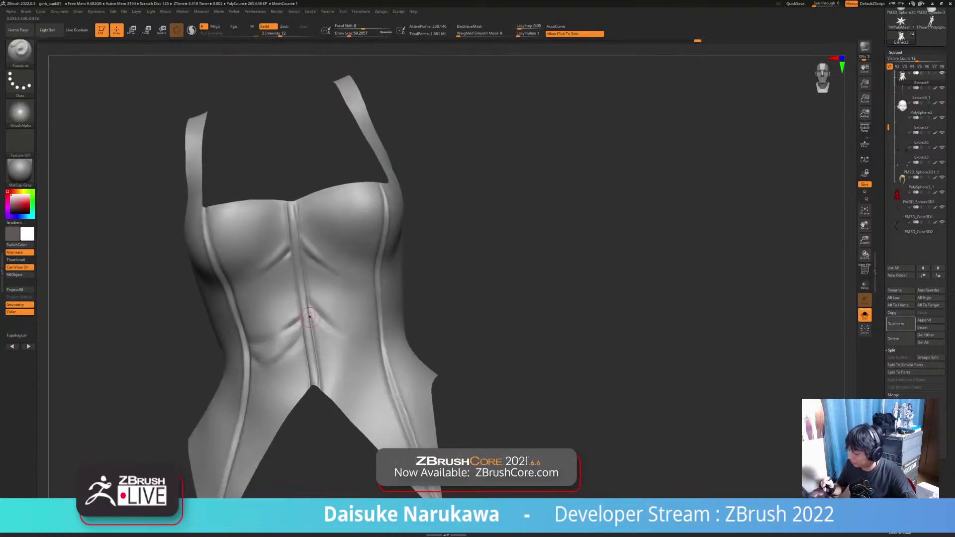
pyautogui.click(434, 343)
pyautogui.keyDown('ctrl'); pyautogui.moveTo(434, 344); pyautogui.dragTo(431, 327, button='right'); pyautogui.keyUp('ctrl')
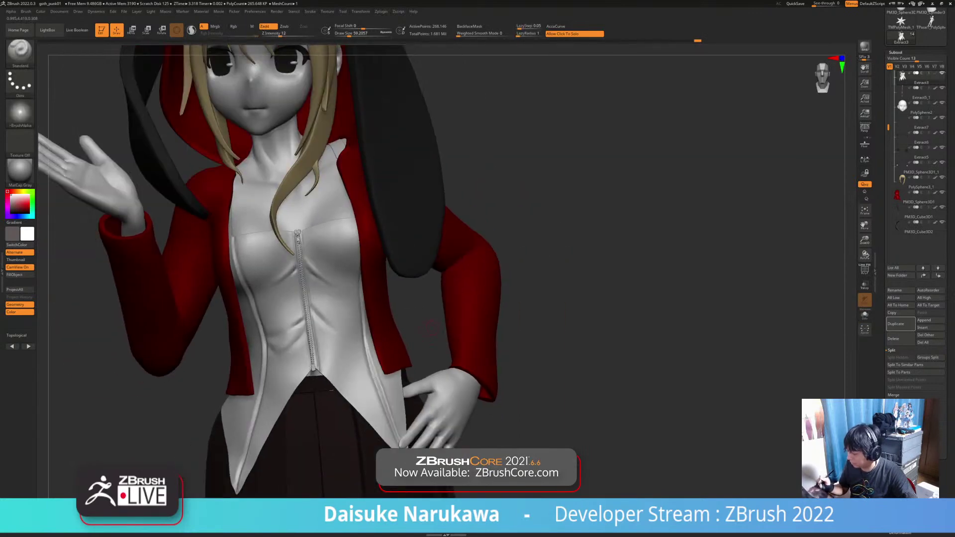
# Isolate the corset and soften the lower waist crease on the character's right side with smoothing at size about 108.
pyautogui.click(415, 327)
pyautogui.moveTo(326, 357)
pyautogui.keyDown('ctrl'); pyautogui.mouseDown(button='right')
pyautogui.moveTo(299, 356)
pyautogui.moveTo(300, 327)
pyautogui.moveTo(323, 314)
pyautogui.moveTo(291, 320)
pyautogui.mouseUp(button='right'); pyautogui.keyUp('ctrl')
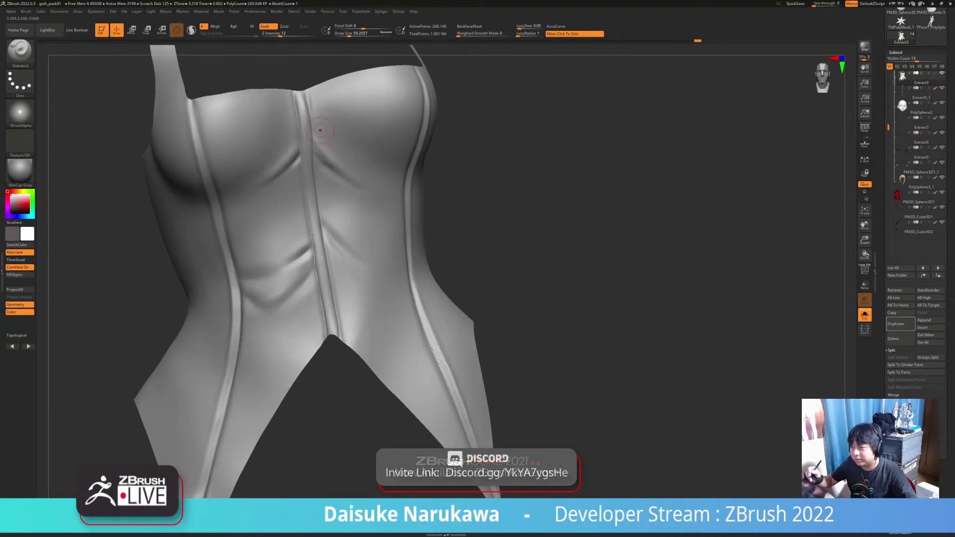
pyautogui.keyDown('alt'); pyautogui.moveTo(320, 133); pyautogui.dragTo(333, 146, button='right'); pyautogui.keyUp('alt')
pyautogui.click(354, 33)
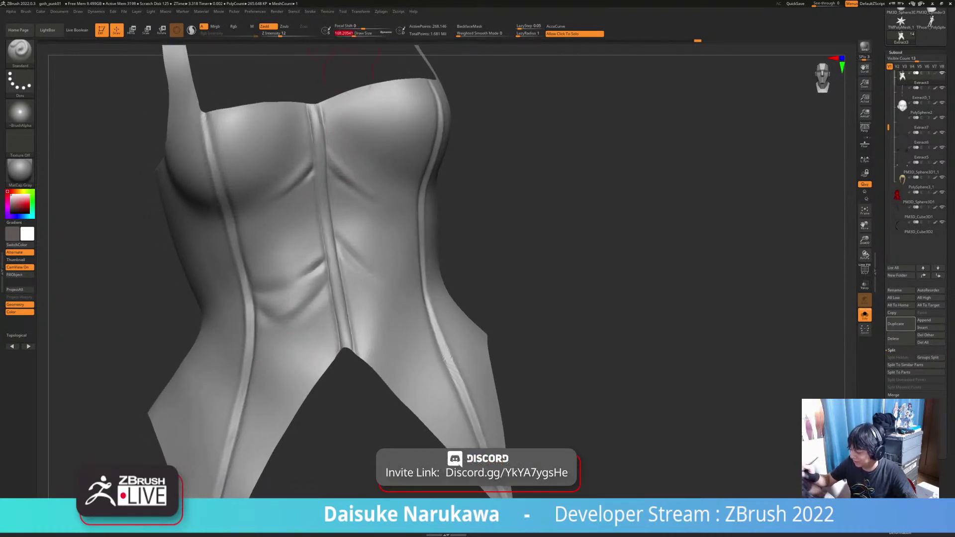
pyautogui.press('shift')
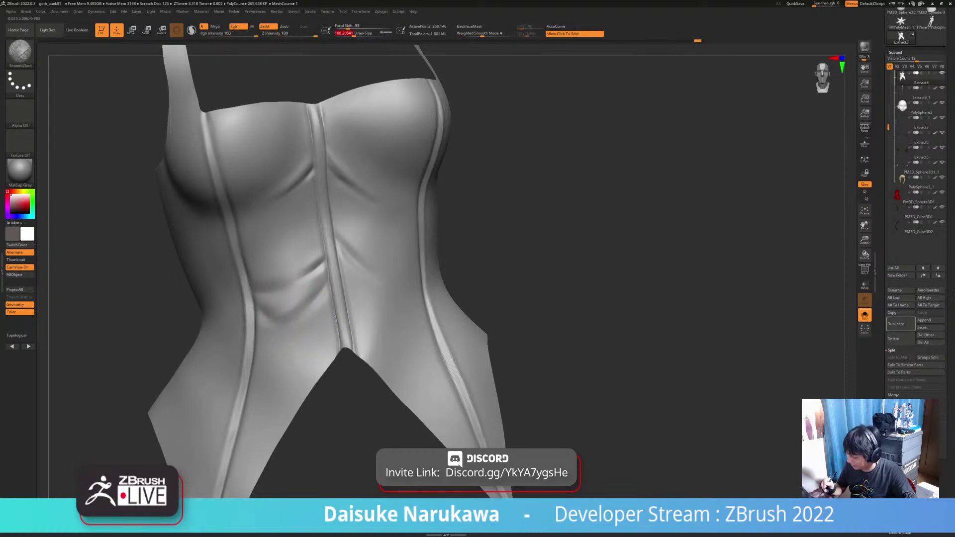
pyautogui.moveTo(304, 309)
pyautogui.keyDown('shift'); pyautogui.mouseDown()
pyautogui.moveTo(300, 320)
pyautogui.moveTo(310, 293)
pyautogui.moveTo(274, 321)
pyautogui.mouseUp(); pyautogui.keyUp('shift')
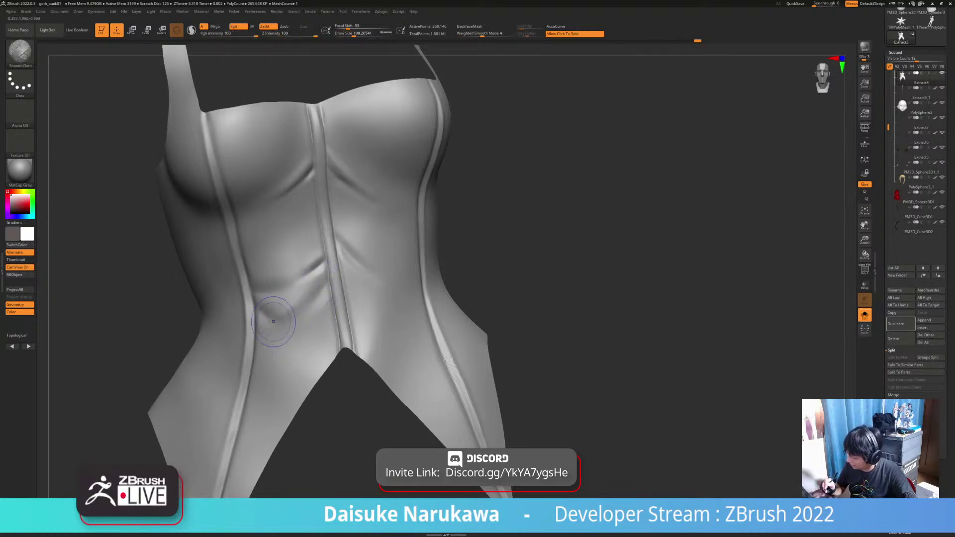
# Sculpt a second, lower waist crease on the character's left of the center strip with Standard at size about 80, undoing a poor stroke.
pyautogui.keyDown('ctrl'); pyautogui.moveTo(337, 326); pyautogui.dragTo(341, 293, button='right'); pyautogui.keyUp('ctrl')
pyautogui.moveTo(351, 34); pyautogui.dragTo(353, 34)
pyautogui.keyDown('alt'); pyautogui.moveTo(343, 327); pyautogui.dragTo(290, 302, button='right'); pyautogui.keyUp('alt')
pyautogui.keyDown('ctrl'); pyautogui.moveTo(290, 302); pyautogui.dragTo(292, 331, button='right'); pyautogui.keyUp('ctrl')
pyautogui.moveTo(291, 331); pyautogui.dragTo(258, 326, button='right')
pyautogui.moveTo(279, 266); pyautogui.dragTo(302, 269, button='right')
pyautogui.moveTo(282, 270); pyautogui.dragTo(310, 297)
pyautogui.hotkey('ctrl', 'z')
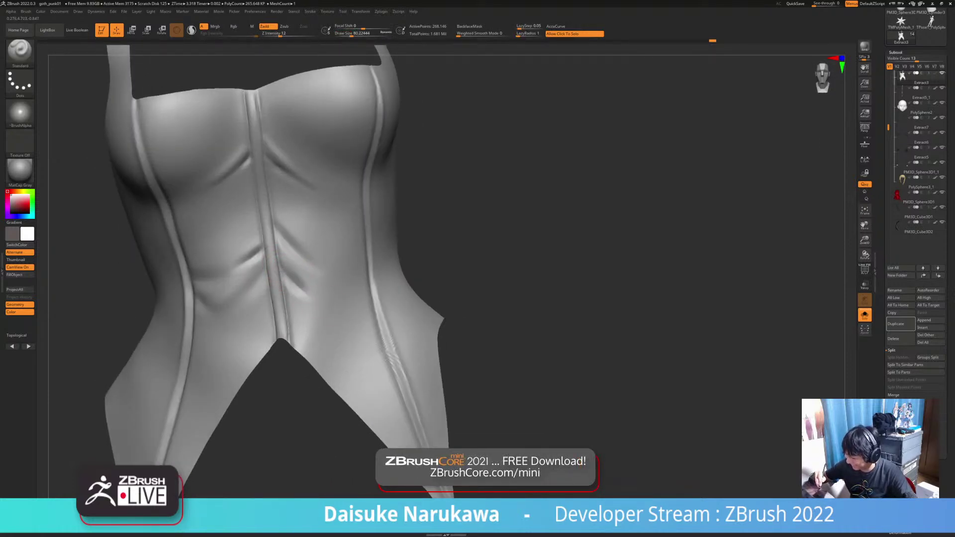
# Sculpt a waist crease from the character's left side seam toward the center strip with Standard, undoing poor strokes.
pyautogui.press('shift')
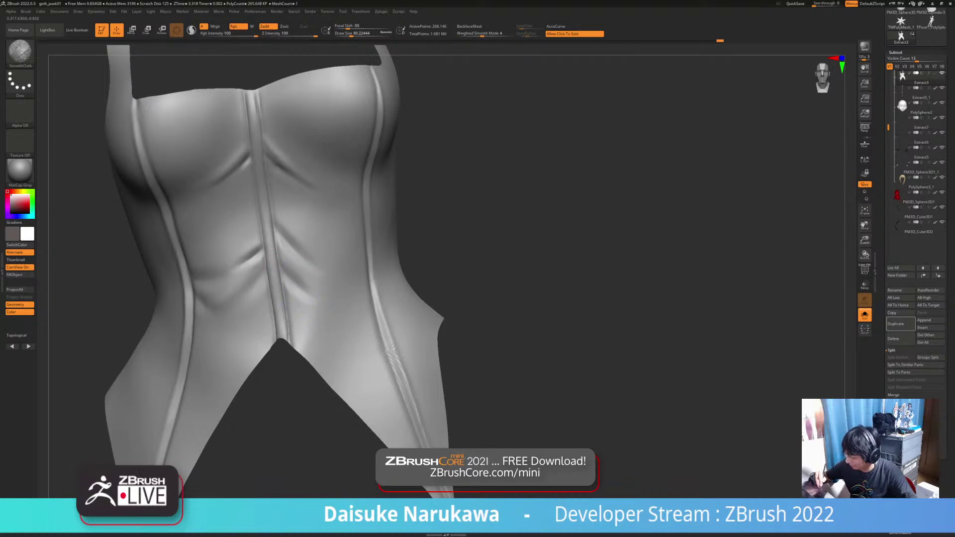
pyautogui.moveTo(320, 306); pyautogui.dragTo(363, 278, button='right')
pyautogui.hotkey('ctrl', 'z')
pyautogui.moveTo(368, 272)
pyautogui.mouseDown()
pyautogui.moveTo(348, 293)
pyautogui.moveTo(358, 289)
pyautogui.mouseUp()
pyautogui.hotkey('ctrl', 'z')
pyautogui.hotkey('ctrl', 'z')
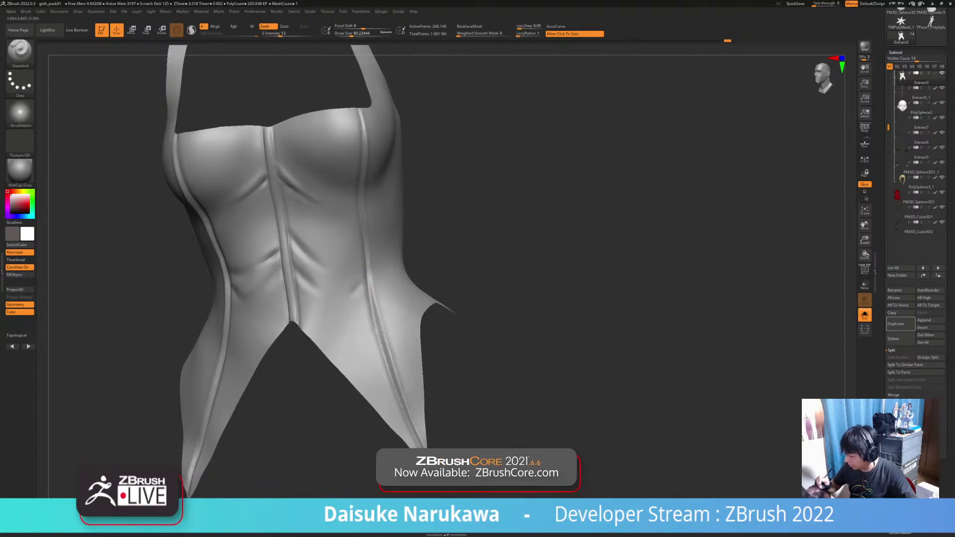
pyautogui.moveTo(341, 303); pyautogui.dragTo(362, 273, button='right')
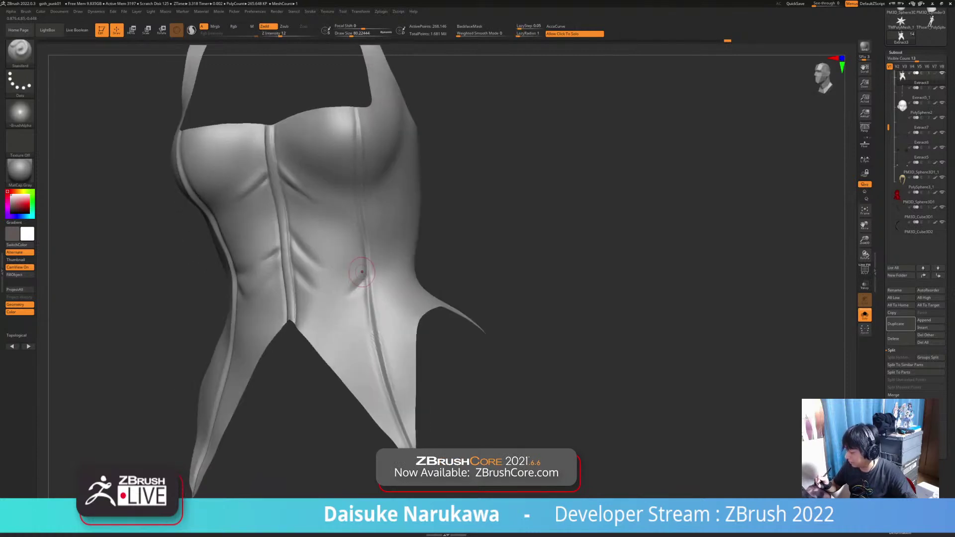
pyautogui.hotkey('ctrl', 'z')
pyautogui.moveTo(368, 272); pyautogui.dragTo(343, 294)
pyautogui.moveTo(336, 300); pyautogui.dragTo(362, 294, button='right')
pyautogui.moveTo(358, 279)
pyautogui.keyDown('shift'); pyautogui.mouseDown()
pyautogui.moveTo(339, 296)
pyautogui.moveTo(347, 286)
pyautogui.mouseUp(); pyautogui.keyUp('shift')
pyautogui.hotkey('ctrl', 'z')
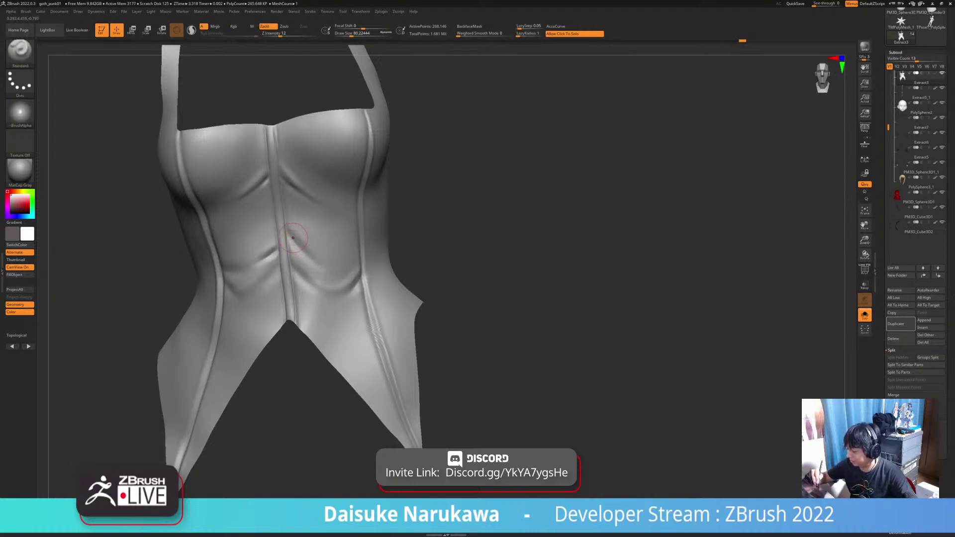
# Sculpt a fainter crease from the left side seam just above the waist crease, undoing a poor stroke.
pyautogui.keyDown('alt'); pyautogui.moveTo(306, 249); pyautogui.dragTo(308, 294, button='right'); pyautogui.keyUp('alt')
pyautogui.moveTo(388, 289); pyautogui.dragTo(360, 275, button='right')
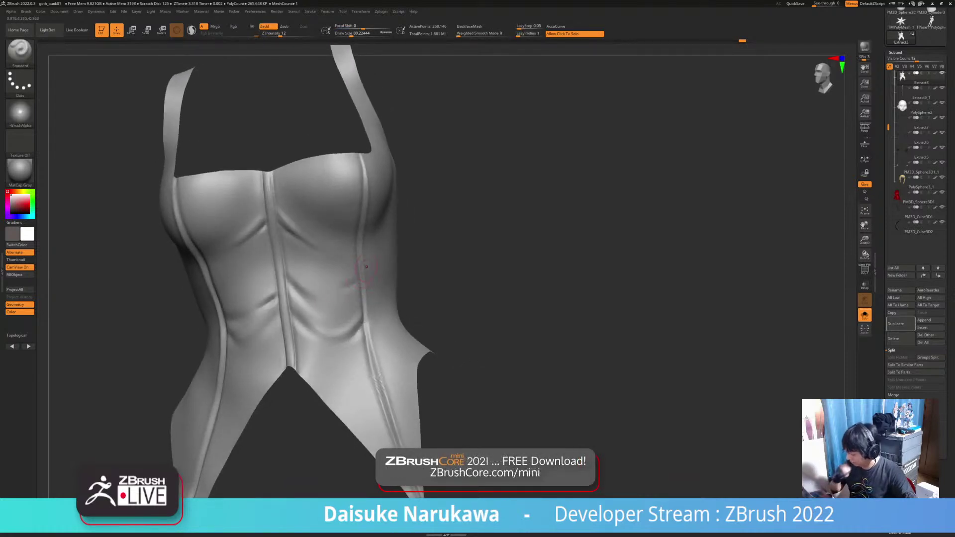
pyautogui.hotkey('ctrl', 'z')
pyautogui.moveTo(357, 278); pyautogui.dragTo(330, 292)
pyautogui.moveTo(332, 294); pyautogui.dragTo(341, 314, button='right')
pyautogui.moveTo(361, 275)
pyautogui.mouseDown(button='right')
pyautogui.moveTo(379, 277)
pyautogui.moveTo(366, 249)
pyautogui.mouseUp(button='right')
# Extend the crease under the character's right bust from the center strip to the side seam and soften it.
pyautogui.moveTo(265, 284)
pyautogui.keyDown('ctrl'); pyautogui.mouseDown(button='right')
pyautogui.moveTo(269, 314)
pyautogui.moveTo(238, 268)
pyautogui.mouseUp(button='right'); pyautogui.keyUp('ctrl')
pyautogui.keyDown('shift'); pyautogui.moveTo(252, 255); pyautogui.dragTo(231, 261); pyautogui.keyUp('shift')
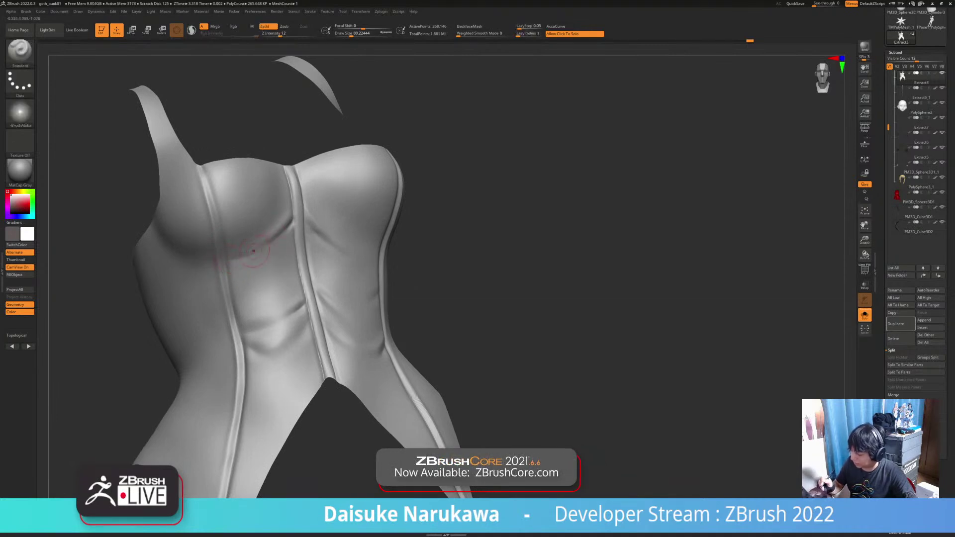
pyautogui.moveTo(234, 261)
pyautogui.mouseDown(button='right')
pyautogui.moveTo(244, 274)
pyautogui.moveTo(234, 251)
pyautogui.mouseUp(button='right')
pyautogui.press('shift')
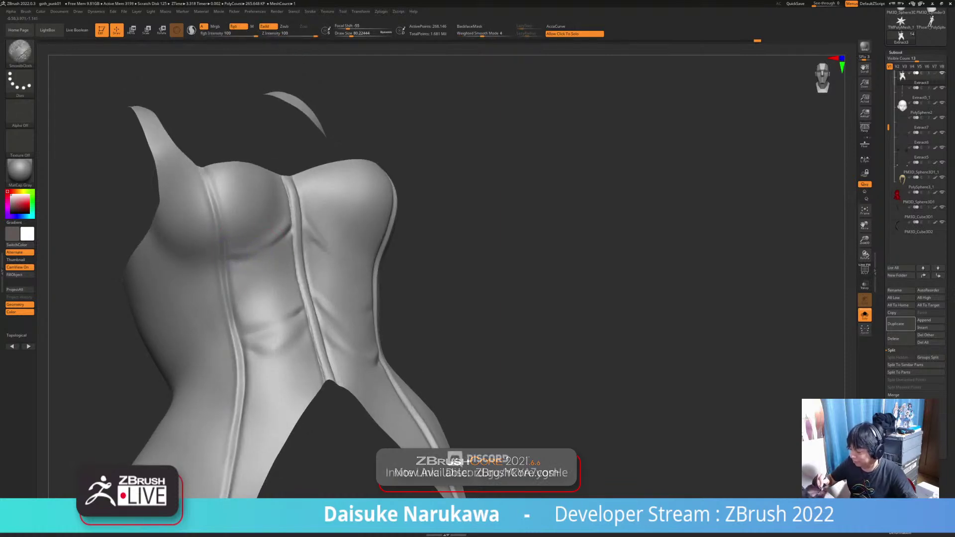
pyautogui.moveTo(281, 240)
pyautogui.keyDown('ctrl'); pyautogui.mouseDown(button='right')
pyautogui.moveTo(246, 237)
pyautogui.moveTo(242, 246)
pyautogui.moveTo(249, 237)
pyautogui.moveTo(321, 330)
pyautogui.mouseUp(button='right'); pyautogui.keyUp('ctrl')
pyautogui.press('shift')
pyautogui.press('shift')
pyautogui.press('shift')
# Continue the crease under the character's left bust to the side seam and smooth its transition.
pyautogui.moveTo(343, 286); pyautogui.dragTo(331, 281, button='right')
pyautogui.press('shift')
pyautogui.press('shift')
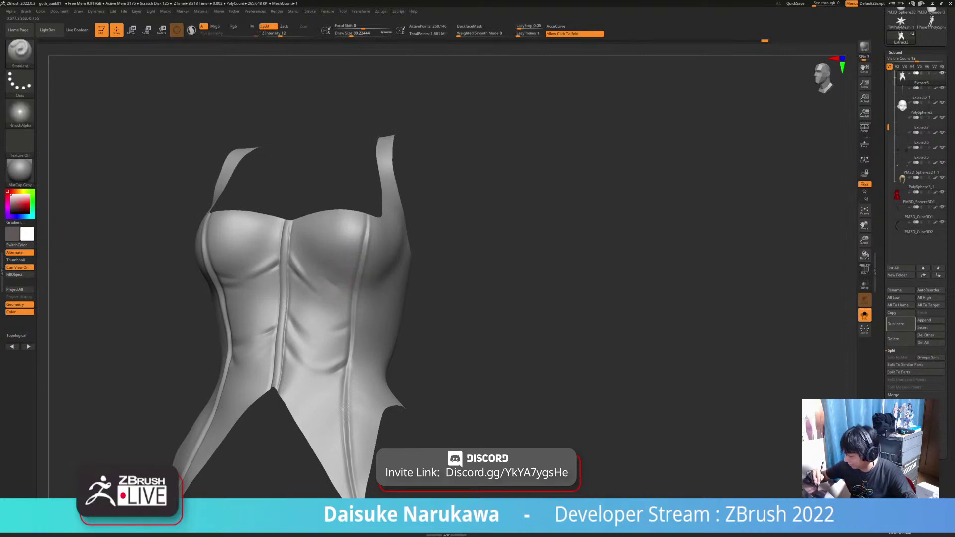
pyautogui.press('shift')
pyautogui.moveTo(350, 274)
pyautogui.keyDown('alt'); pyautogui.mouseDown(button='right')
pyautogui.moveTo(339, 281)
pyautogui.moveTo(332, 325)
pyautogui.mouseUp(button='right'); pyautogui.keyUp('alt')
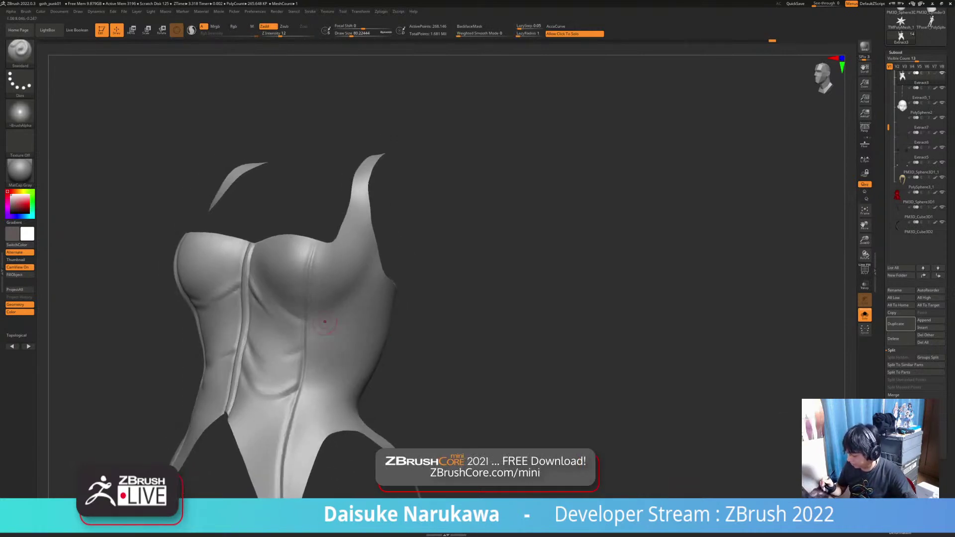
pyautogui.moveTo(307, 314)
pyautogui.keyDown('shift'); pyautogui.mouseDown()
pyautogui.moveTo(321, 315)
pyautogui.moveTo(365, 277)
pyautogui.mouseUp(); pyautogui.keyUp('shift')
pyautogui.moveTo(365, 277); pyautogui.dragTo(351, 285, button='right')
pyautogui.press('shift')
pyautogui.keyDown('shift'); pyautogui.moveTo(344, 295); pyautogui.dragTo(370, 269); pyautogui.keyUp('shift')
pyautogui.moveTo(351, 299)
pyautogui.mouseDown(button='right')
pyautogui.moveTo(319, 297)
pyautogui.moveTo(388, 291)
pyautogui.mouseUp(button='right')
pyautogui.press('shift')
pyautogui.press('shift')
# Carry the crease under the character's right bust around its outer side to the armhole edge and smooth it.
pyautogui.moveTo(322, 335)
pyautogui.mouseDown(button='right')
pyautogui.moveTo(350, 306)
pyautogui.moveTo(324, 262)
pyautogui.moveTo(234, 247)
pyautogui.mouseUp(button='right')
pyautogui.press('shift')
pyautogui.press('shift')
pyautogui.press('ctrl')
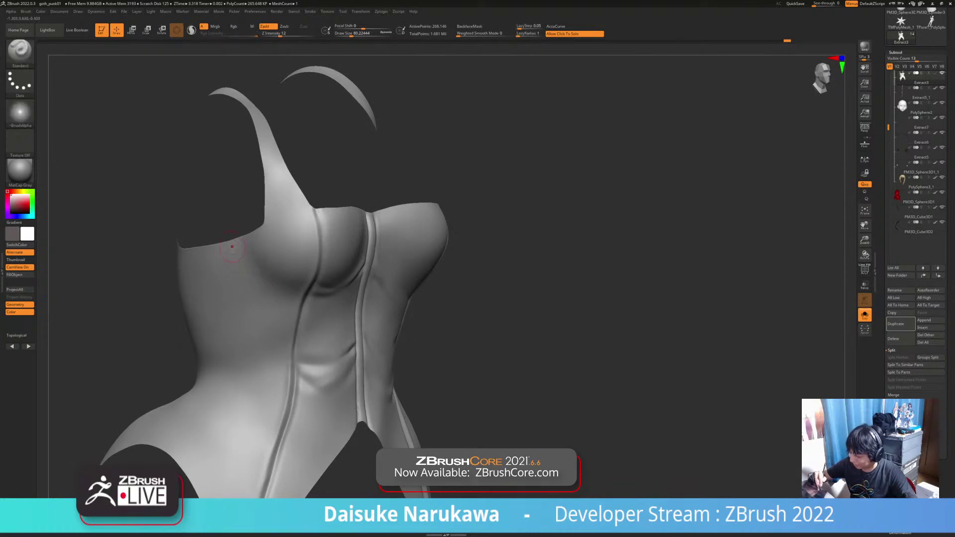
pyautogui.press('shift')
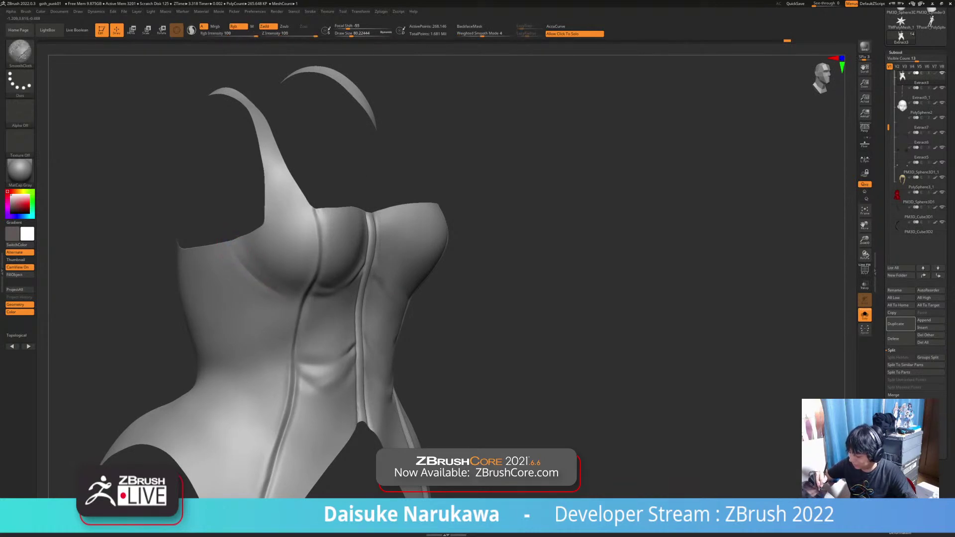
pyautogui.keyDown('ctrl'); pyautogui.moveTo(290, 303); pyautogui.dragTo(290, 273, button='right'); pyautogui.keyUp('ctrl')
# Examine the corset's bust and waist creases from the front and both sides.
pyautogui.moveTo(383, 319)
pyautogui.mouseDown(button='right')
pyautogui.moveTo(276, 319)
pyautogui.moveTo(344, 325)
pyautogui.moveTo(331, 326)
pyautogui.mouseUp(button='right')
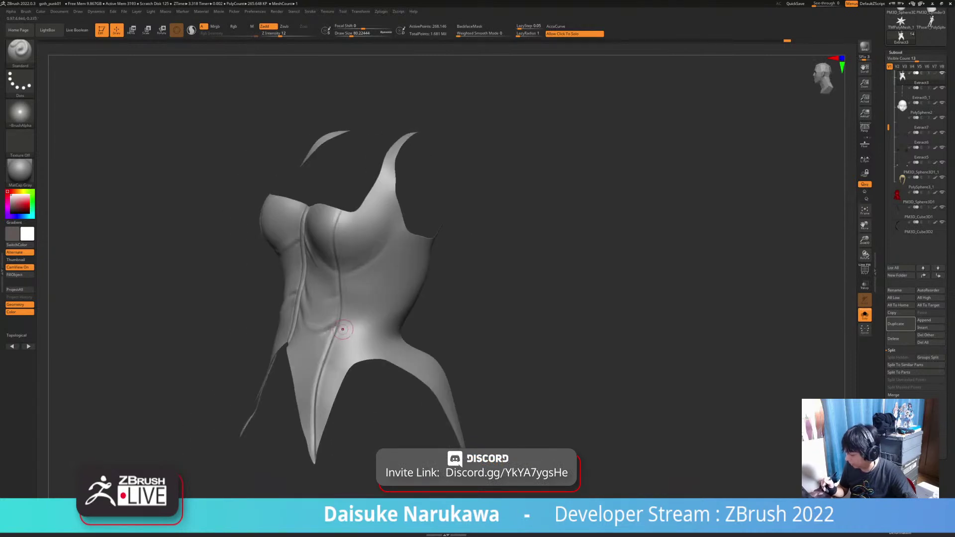
pyautogui.press('ctrl')
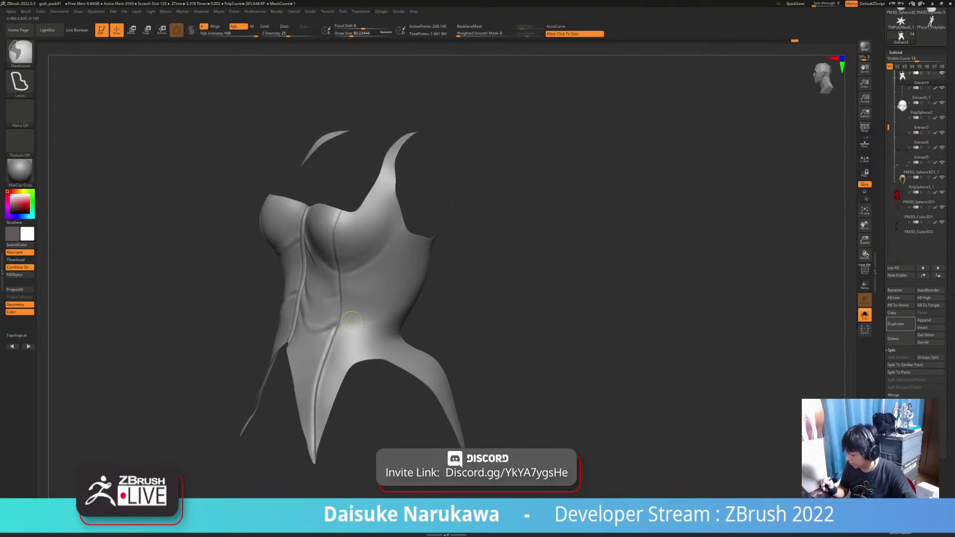
pyautogui.press('shift')
pyautogui.moveTo(337, 319); pyautogui.dragTo(413, 323, button='right')
pyautogui.press('shift')
pyautogui.keyDown('alt'); pyautogui.moveTo(319, 343); pyautogui.dragTo(343, 317, button='right'); pyautogui.keyUp('alt')
pyautogui.press('shift')
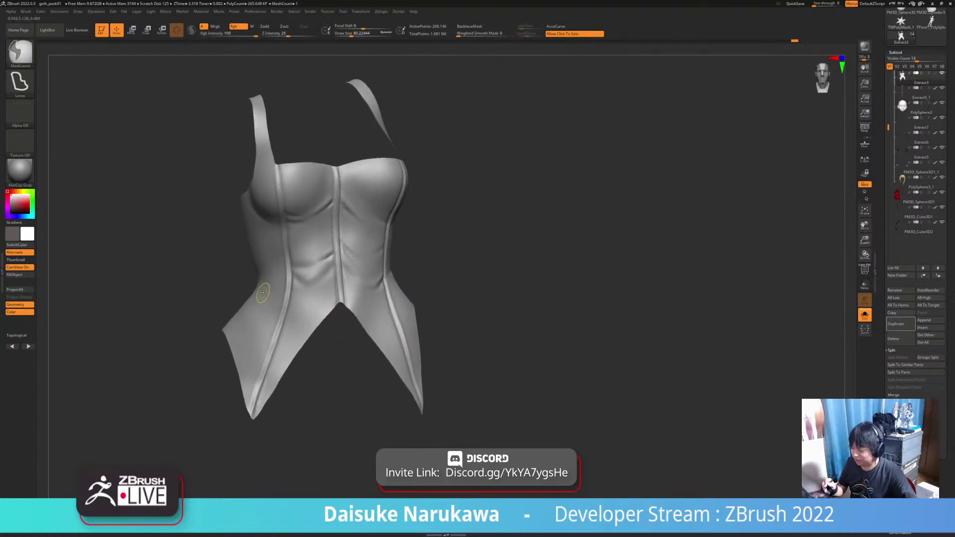
pyautogui.keyDown('ctrl'); pyautogui.moveTo(261, 293); pyautogui.dragTo(262, 314, button='right'); pyautogui.keyUp('ctrl')
pyautogui.moveTo(246, 299); pyautogui.dragTo(279, 294, button='right')
# Sculpt a diagonal hip crease on the front panel beside the character's right seam with Standard at size about 124.
pyautogui.moveTo(352, 33); pyautogui.dragTo(355, 33)
pyautogui.moveTo(293, 281); pyautogui.dragTo(310, 284, button='right')
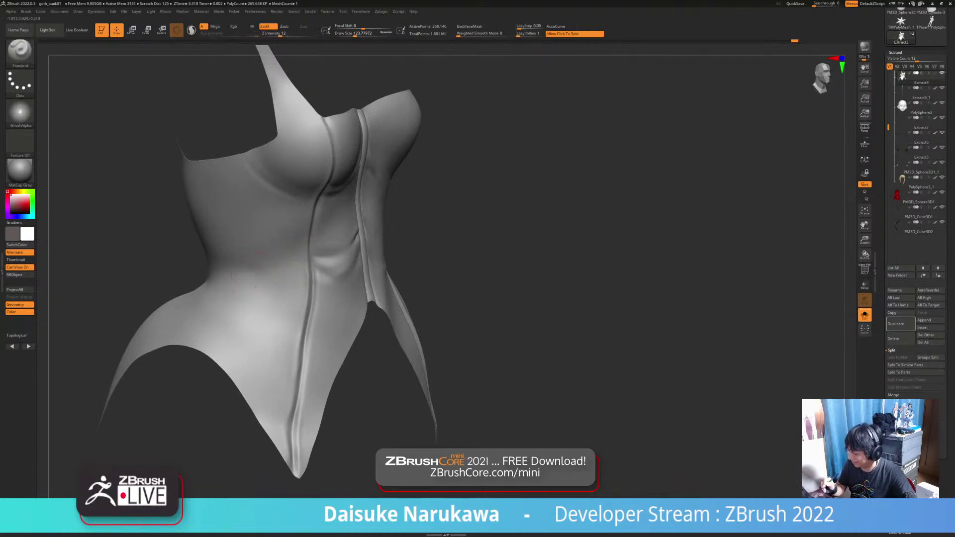
pyautogui.press('shift')
pyautogui.keyDown('ctrl'); pyautogui.moveTo(240, 265); pyautogui.dragTo(327, 277, button='right'); pyautogui.keyUp('ctrl')
pyautogui.click(484, 299)
pyautogui.moveTo(484, 299)
pyautogui.keyDown('ctrl'); pyautogui.mouseDown(button='right')
pyautogui.moveTo(462, 285)
pyautogui.moveTo(420, 288)
pyautogui.moveTo(472, 290)
pyautogui.mouseUp(button='right'); pyautogui.keyUp('ctrl')
pyautogui.click(473, 293)
pyautogui.moveTo(259, 298)
pyautogui.keyDown('ctrl'); pyautogui.mouseDown(button='right')
pyautogui.moveTo(258, 339)
pyautogui.moveTo(267, 292)
pyautogui.moveTo(250, 284)
pyautogui.mouseUp(button='right'); pyautogui.keyUp('ctrl')
pyautogui.press('ctrl')
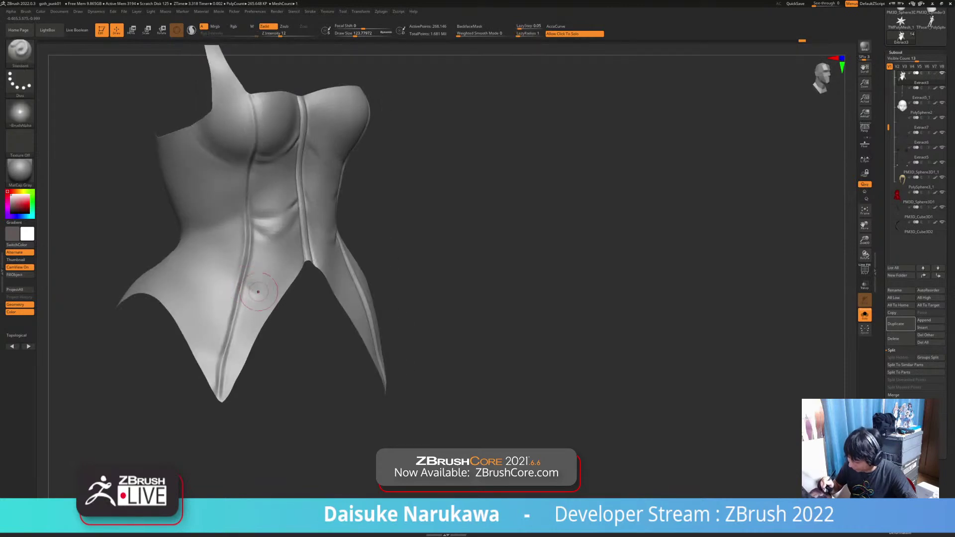
pyautogui.press('shift')
pyautogui.moveTo(256, 299)
pyautogui.mouseDown()
pyautogui.moveTo(246, 284)
pyautogui.moveTo(256, 278)
pyautogui.moveTo(261, 290)
pyautogui.mouseUp()
pyautogui.press('ctrl')
pyautogui.press('ctrl')
pyautogui.moveTo(260, 289); pyautogui.dragTo(241, 265, button='right')
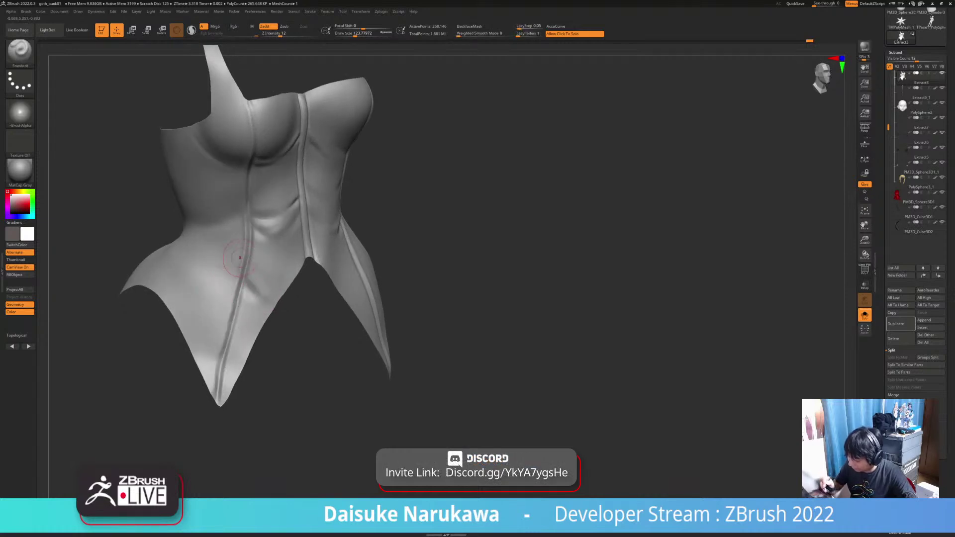
# Extend the right hip crease across the seam onto the side panel, undoing a poor stroke and smoothing its end.
pyautogui.hotkey('ctrl', 'z')
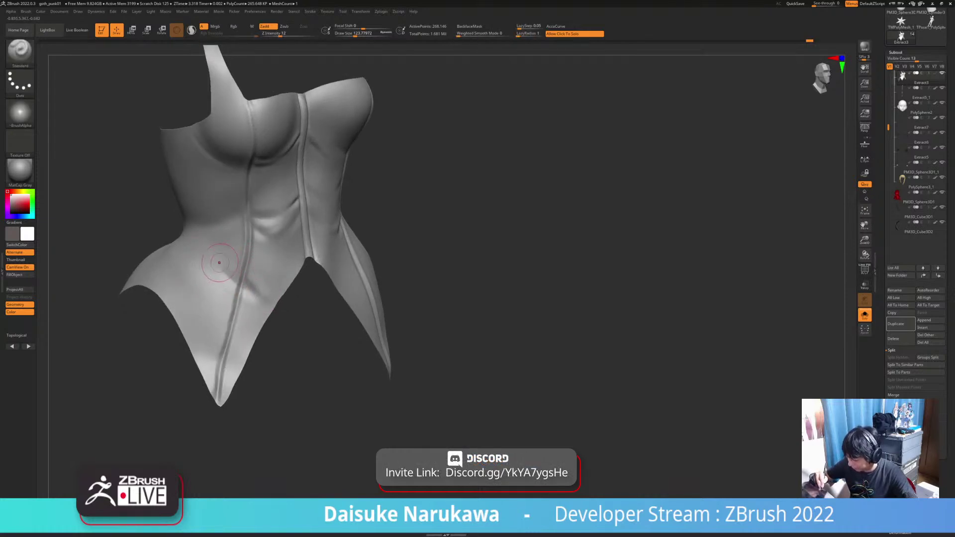
pyautogui.moveTo(239, 279); pyautogui.dragTo(217, 262)
pyautogui.keyDown('shift'); pyautogui.moveTo(217, 262); pyautogui.dragTo(204, 251); pyautogui.keyUp('shift')
pyautogui.moveTo(240, 276)
pyautogui.keyDown('alt'); pyautogui.mouseDown(button='right')
pyautogui.moveTo(265, 298)
pyautogui.moveTo(240, 267)
pyautogui.mouseUp(button='right'); pyautogui.keyUp('alt')
# Sharpen the right hip crease on both sides of the seam at brush size about 59.
pyautogui.moveTo(355, 34); pyautogui.dragTo(349, 33)
pyautogui.moveTo(264, 294)
pyautogui.mouseDown(button='right')
pyautogui.moveTo(257, 279)
pyautogui.moveTo(266, 298)
pyautogui.mouseUp(button='right')
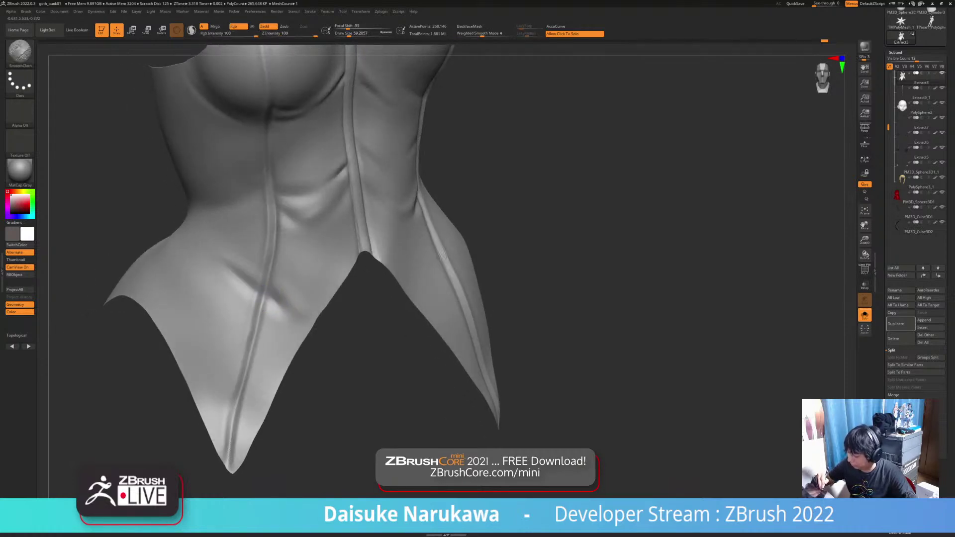
pyautogui.moveTo(315, 324)
pyautogui.mouseDown(button='right')
pyautogui.moveTo(277, 322)
pyautogui.moveTo(256, 303)
pyautogui.mouseUp(button='right')
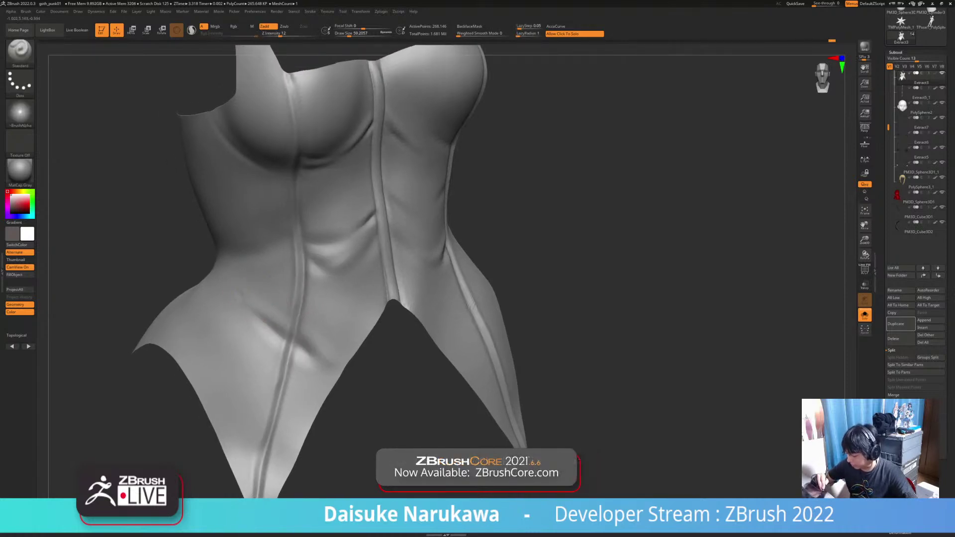
pyautogui.keyDown('ctrl'); pyautogui.moveTo(383, 271); pyautogui.dragTo(370, 327, button='right'); pyautogui.keyUp('ctrl')
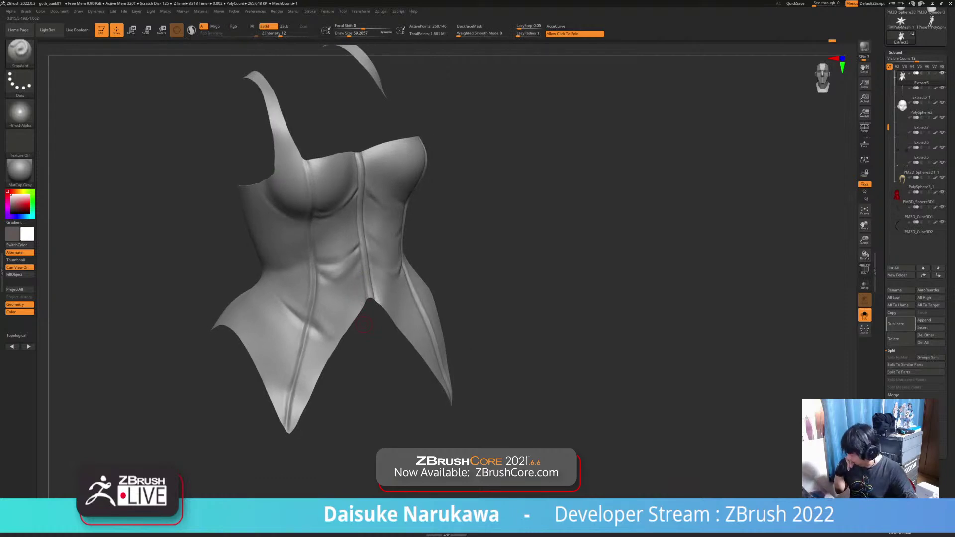
# Soften the outer end of the right hip crease with smoothing at size about 83.
pyautogui.moveTo(349, 33); pyautogui.dragTo(351, 34)
pyautogui.moveTo(303, 334)
pyautogui.keyDown('ctrl'); pyautogui.mouseDown(button='right')
pyautogui.moveTo(315, 359)
pyautogui.moveTo(297, 329)
pyautogui.moveTo(313, 323)
pyautogui.moveTo(287, 308)
pyautogui.mouseUp(button='right'); pyautogui.keyUp('ctrl')
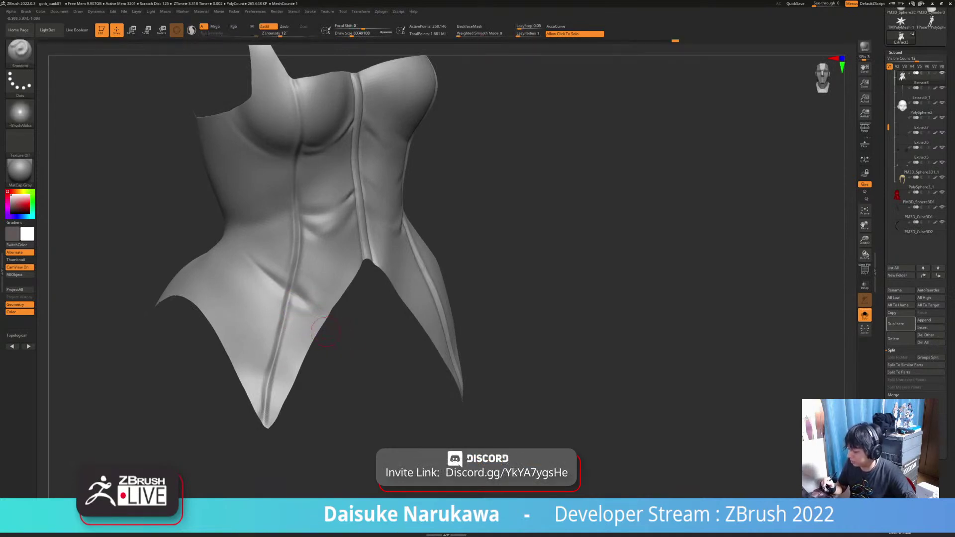
pyautogui.keyDown('alt'); pyautogui.moveTo(278, 280); pyautogui.dragTo(278, 268, button='right'); pyautogui.keyUp('alt')
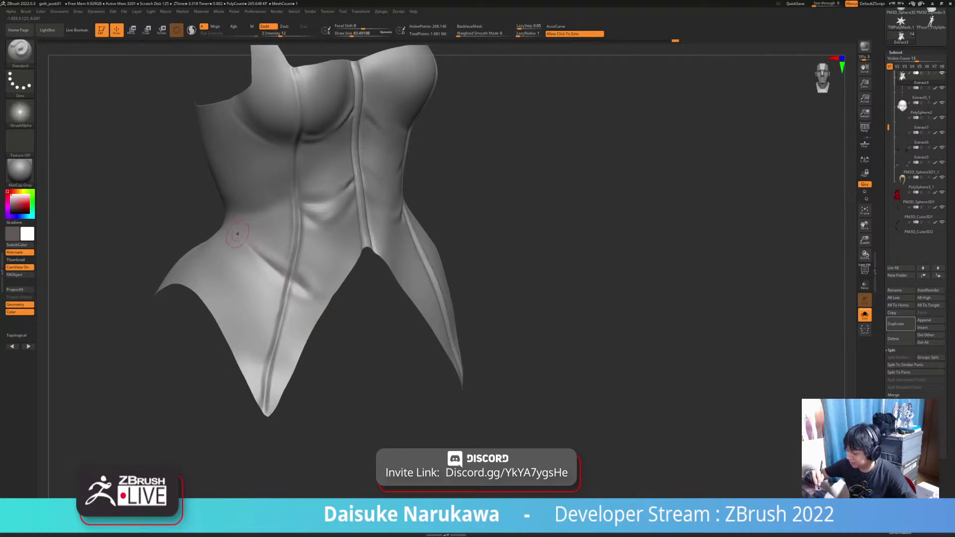
pyautogui.press('shift')
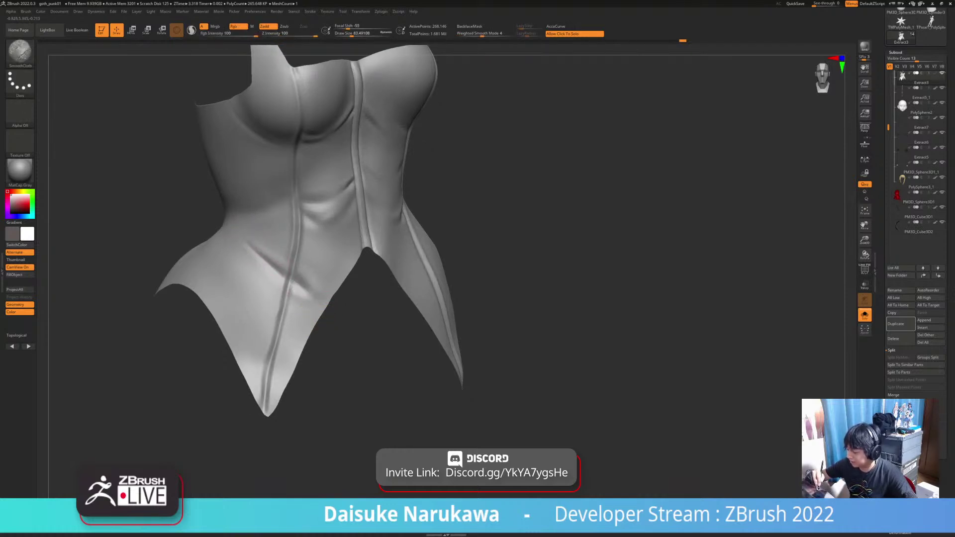
pyautogui.moveTo(294, 239)
pyautogui.keyDown('alt'); pyautogui.mouseDown(button='right')
pyautogui.moveTo(305, 247)
pyautogui.moveTo(306, 287)
pyautogui.moveTo(309, 274)
pyautogui.mouseUp(button='right'); pyautogui.keyUp('alt')
# Sculpt a short second crease above the right hip crease, against the front side of the seam.
pyautogui.hotkey('ctrl', 'shift')
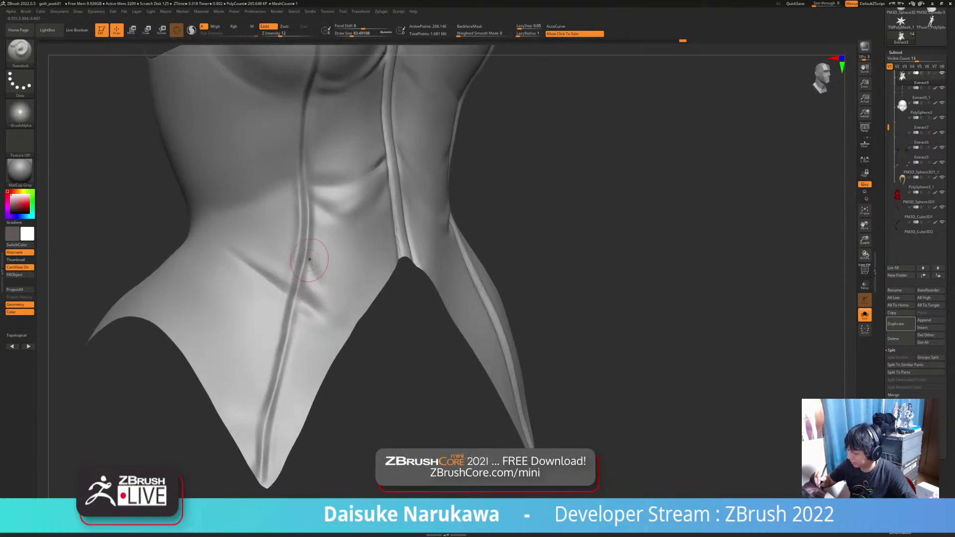
pyautogui.press('shift')
pyautogui.keyDown('alt'); pyautogui.moveTo(294, 256); pyautogui.dragTo(302, 277, button='right'); pyautogui.keyUp('alt')
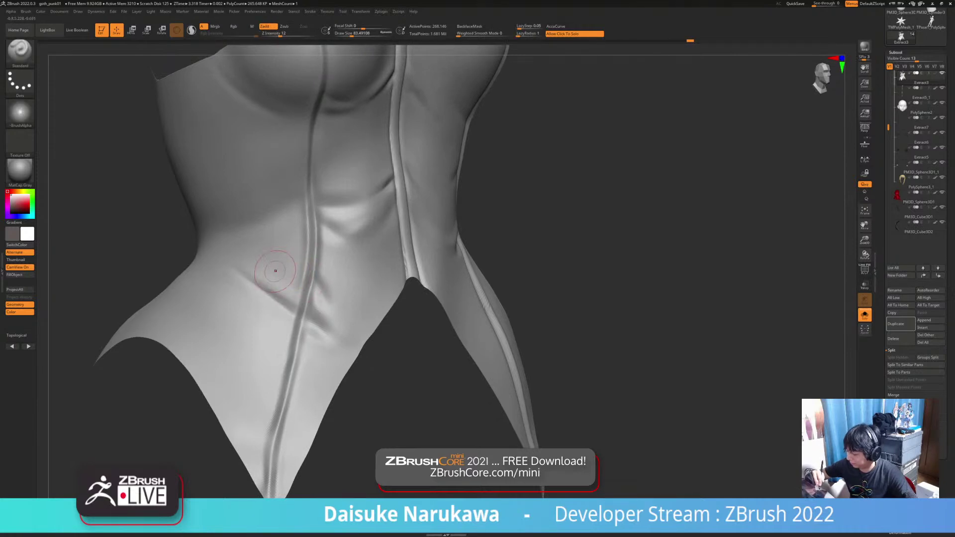
pyautogui.moveTo(315, 348)
pyautogui.keyDown('ctrl'); pyautogui.mouseDown(button='right')
pyautogui.moveTo(348, 294)
pyautogui.moveTo(309, 282)
pyautogui.moveTo(313, 316)
pyautogui.moveTo(294, 283)
pyautogui.mouseUp(button='right'); pyautogui.keyUp('ctrl')
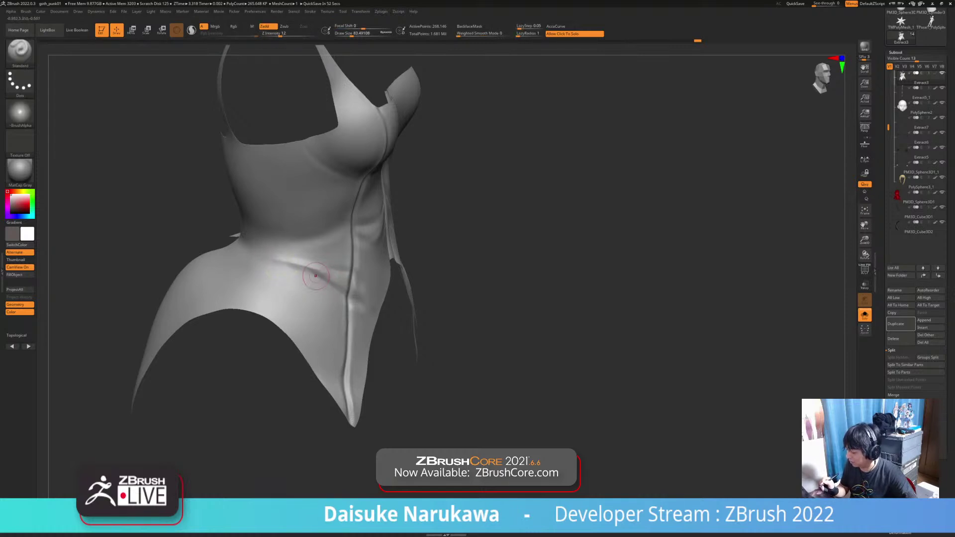
# Sculpt a diagonal hip crease on the side panel beside the character's left seam, undoing a poor stroke.
pyautogui.press('shift')
pyautogui.moveTo(617, 279)
pyautogui.mouseDown()
pyautogui.moveTo(398, 274)
pyautogui.moveTo(354, 299)
pyautogui.moveTo(346, 349)
pyautogui.mouseUp()
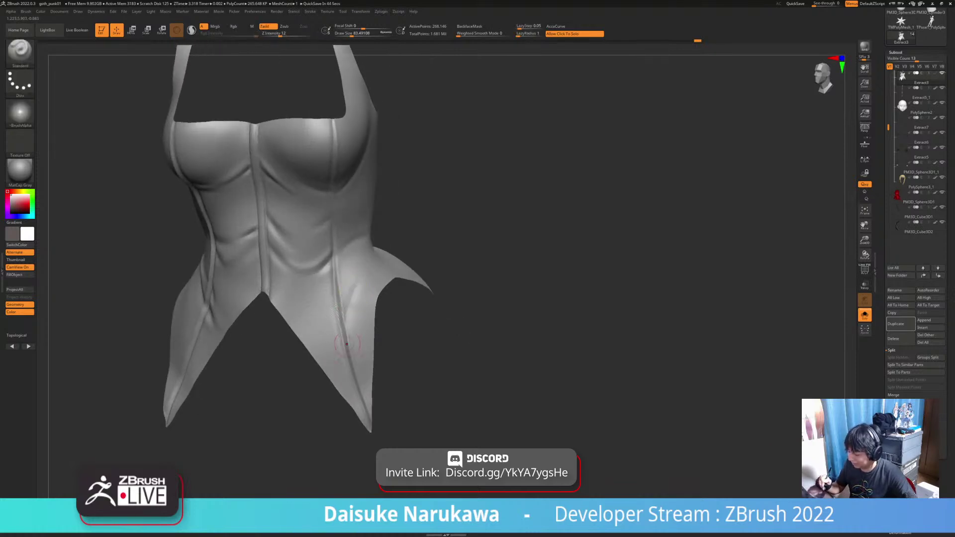
pyautogui.moveTo(348, 339); pyautogui.dragTo(360, 278, button='right')
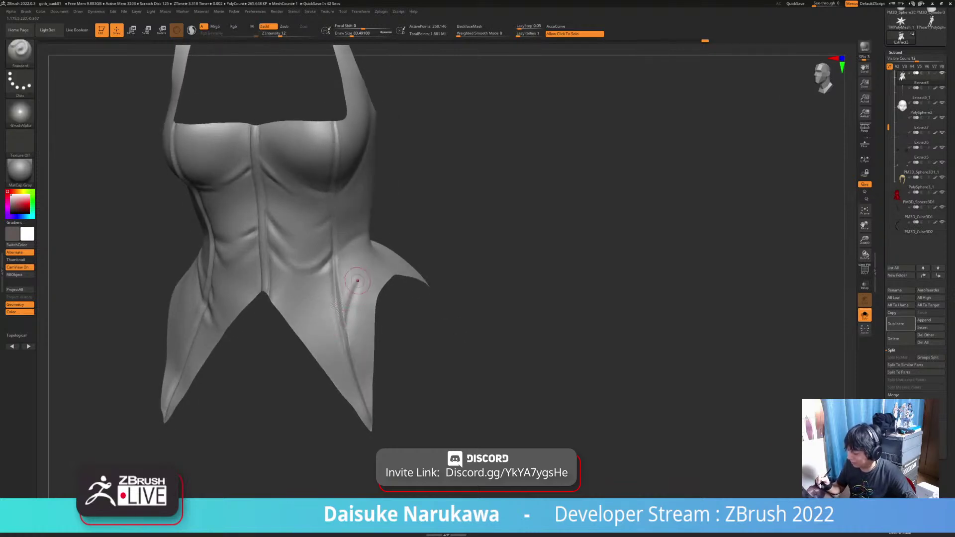
pyautogui.moveTo(354, 294)
pyautogui.mouseDown()
pyautogui.moveTo(346, 326)
pyautogui.moveTo(346, 308)
pyautogui.mouseUp()
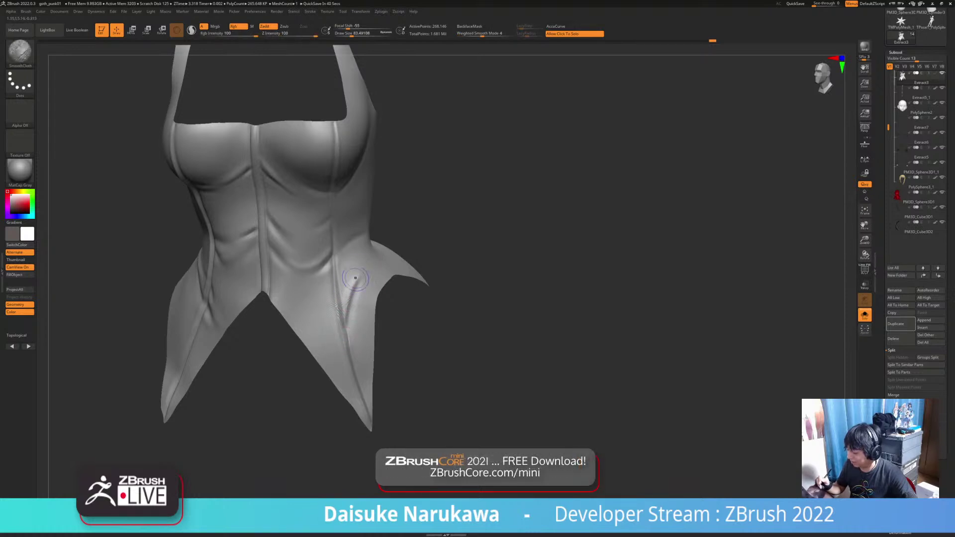
pyautogui.moveTo(347, 313)
pyautogui.mouseDown(button='right')
pyautogui.moveTo(364, 287)
pyautogui.moveTo(350, 273)
pyautogui.mouseUp(button='right')
pyautogui.moveTo(355, 266)
pyautogui.mouseDown()
pyautogui.moveTo(344, 306)
pyautogui.moveTo(347, 290)
pyautogui.mouseUp()
pyautogui.hotkey('ctrl', 'z')
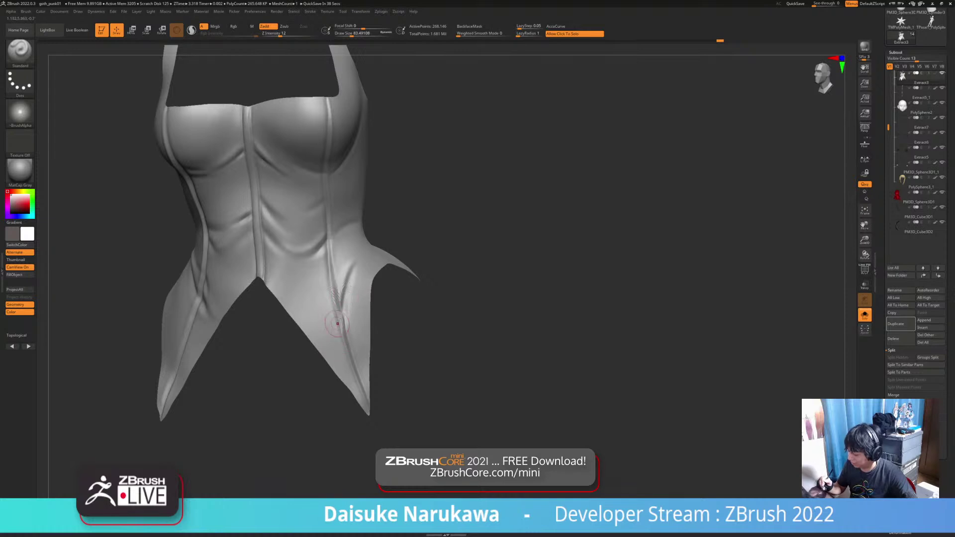
# Shape the lower end of the left hip crease across the seam onto the front panel, undoing a poor stroke.
pyautogui.moveTo(336, 328); pyautogui.dragTo(332, 322, button='right')
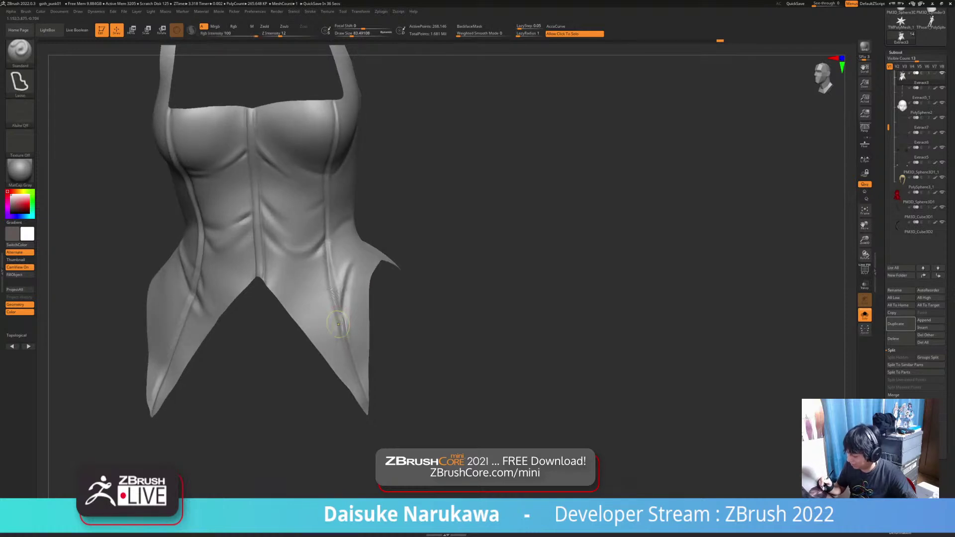
pyautogui.keyDown('shift'); pyautogui.moveTo(336, 345); pyautogui.dragTo(343, 318); pyautogui.keyUp('shift')
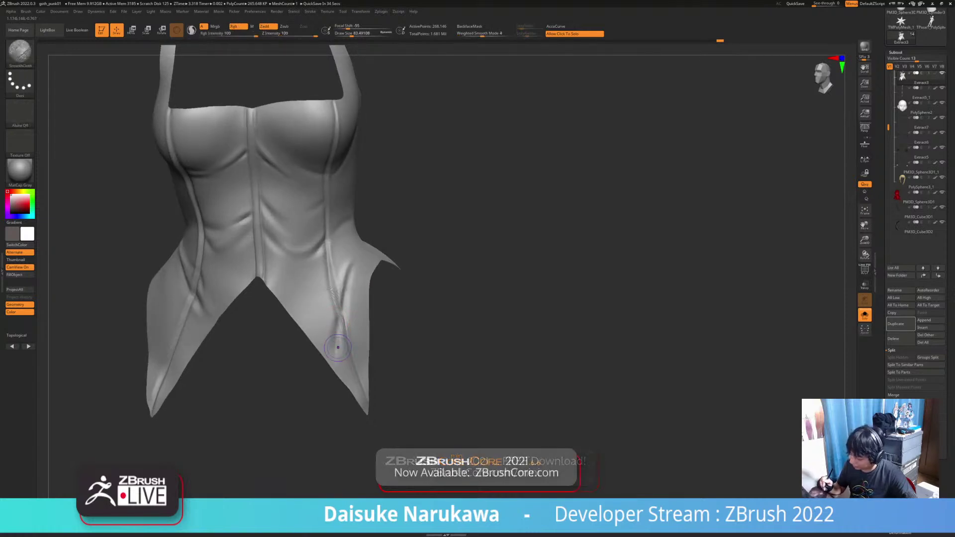
pyautogui.keyDown('ctrl'); pyautogui.moveTo(345, 312); pyautogui.dragTo(335, 313, button='right'); pyautogui.keyUp('ctrl')
pyautogui.keyDown('shift'); pyautogui.moveTo(336, 315); pyautogui.dragTo(341, 329); pyautogui.keyUp('shift')
pyautogui.hotkey('ctrl', 'z')
pyautogui.press('shift')
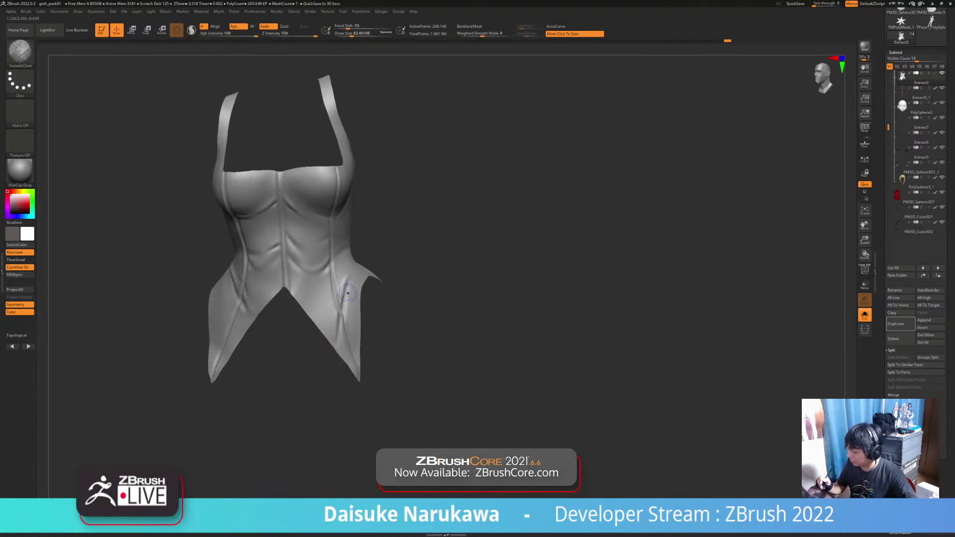
# Smooth the lower end of the left hip crease where it crosses the seam onto the front panel.
pyautogui.moveTo(337, 334)
pyautogui.keyDown('ctrl'); pyautogui.mouseDown(button='right')
pyautogui.moveTo(350, 308)
pyautogui.moveTo(343, 294)
pyautogui.moveTo(332, 356)
pyautogui.mouseUp(button='right'); pyautogui.keyUp('ctrl')
pyautogui.press('shift')
pyautogui.moveTo(332, 356); pyautogui.dragTo(413, 352, button='right')
pyautogui.click(385, 322)
pyautogui.click(386, 323)
pyautogui.click(386, 323)
pyautogui.moveTo(386, 323)
pyautogui.mouseDown(button='right')
pyautogui.moveTo(308, 318)
pyautogui.moveTo(308, 334)
pyautogui.mouseUp(button='right')
pyautogui.click(316, 334)
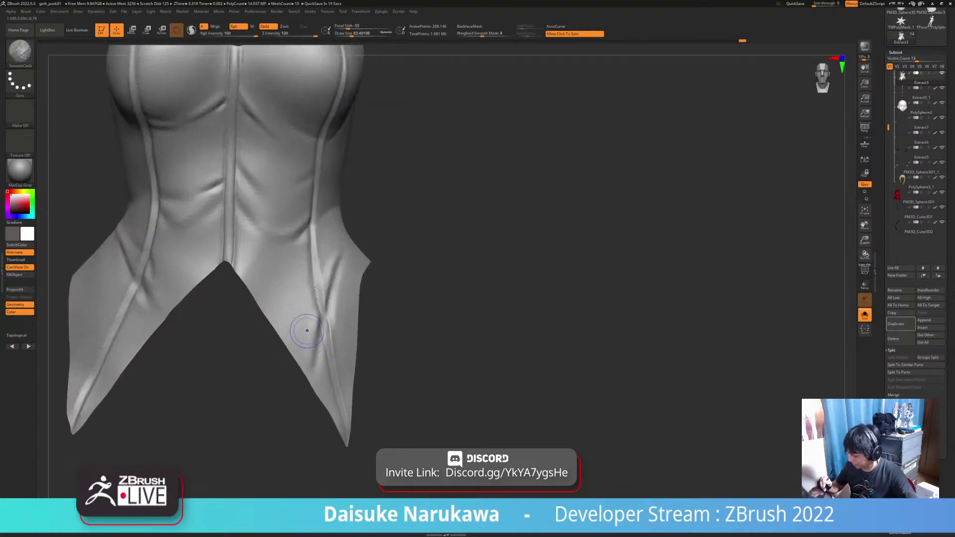
pyautogui.keyDown('alt'); pyautogui.moveTo(322, 272); pyautogui.dragTo(307, 324, button='right'); pyautogui.keyUp('alt')
pyautogui.moveTo(310, 301)
pyautogui.keyDown('shift'); pyautogui.mouseDown()
pyautogui.moveTo(311, 322)
pyautogui.moveTo(362, 330)
pyautogui.mouseUp(); pyautogui.keyUp('shift')
# Soften the upper end of the left hip crease on the side panel toward the hip edge.
pyautogui.moveTo(362, 330); pyautogui.dragTo(338, 343, button='right')
pyautogui.moveTo(328, 299)
pyautogui.mouseDown(button='right')
pyautogui.moveTo(355, 293)
pyautogui.moveTo(343, 288)
pyautogui.mouseUp(button='right')
pyautogui.keyDown('shift'); pyautogui.moveTo(344, 288); pyautogui.dragTo(352, 300); pyautogui.keyUp('shift')
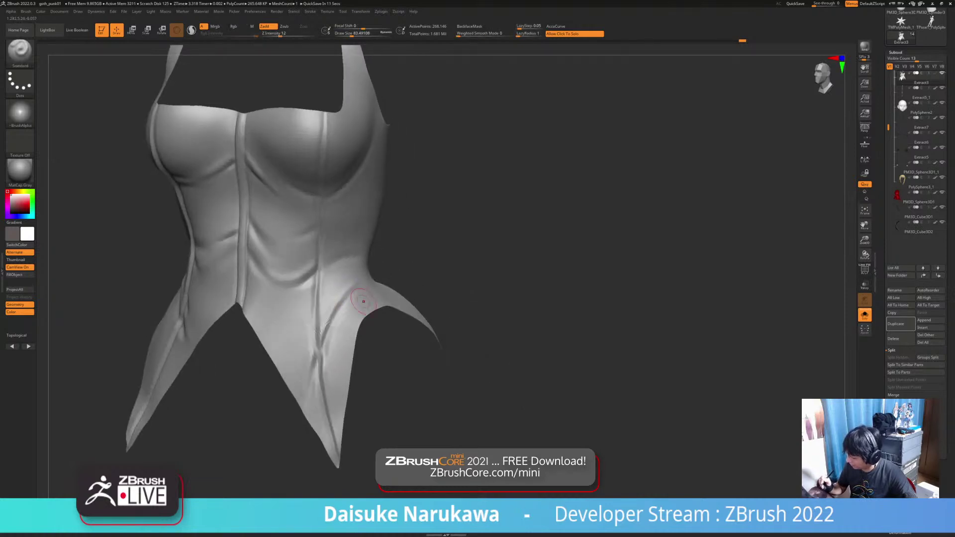
pyautogui.moveTo(352, 301); pyautogui.dragTo(333, 298, button='right')
pyautogui.keyDown('shift'); pyautogui.moveTo(333, 299); pyautogui.dragTo(335, 282); pyautogui.keyUp('shift')
pyautogui.moveTo(334, 282)
pyautogui.mouseDown(button='right')
pyautogui.moveTo(313, 339)
pyautogui.moveTo(304, 318)
pyautogui.moveTo(315, 294)
pyautogui.moveTo(357, 307)
pyautogui.moveTo(240, 252)
pyautogui.mouseUp(button='right')
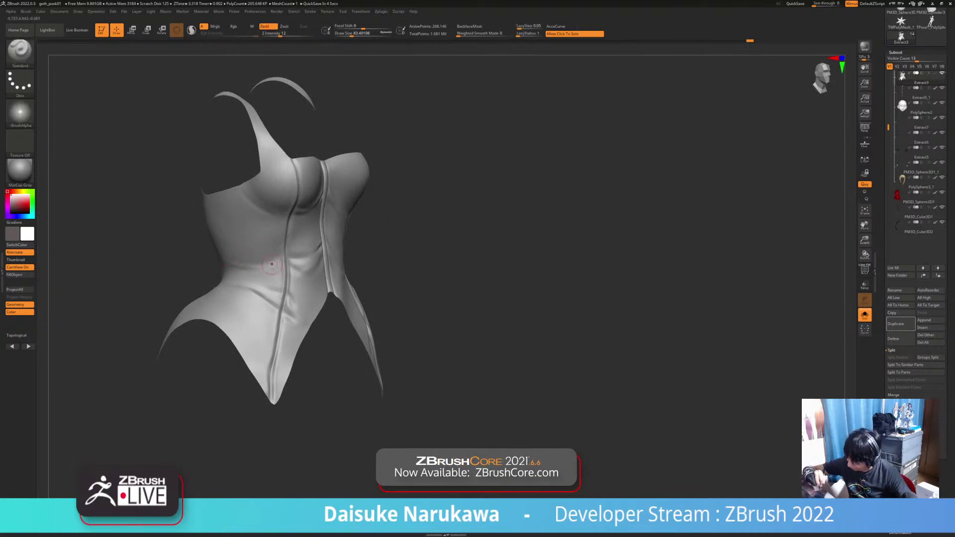
# Extend the right waist crease across the side panel and smooth it at draw size about 116.
pyautogui.press('shift')
pyautogui.moveTo(272, 269)
pyautogui.keyDown('alt'); pyautogui.mouseDown(button='right')
pyautogui.moveTo(293, 291)
pyautogui.moveTo(299, 329)
pyautogui.mouseUp(button='right'); pyautogui.keyUp('alt')
pyautogui.click(354, 34)
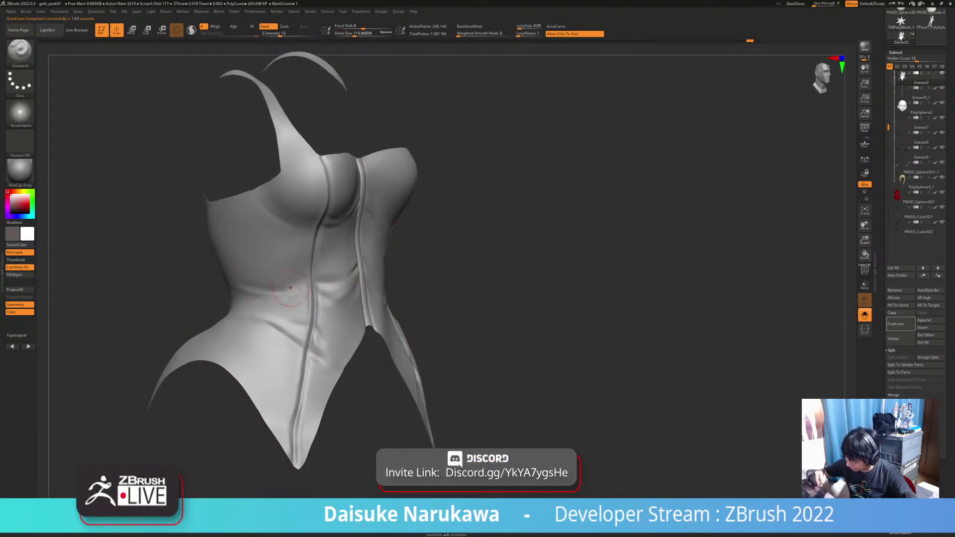
pyautogui.press('shift')
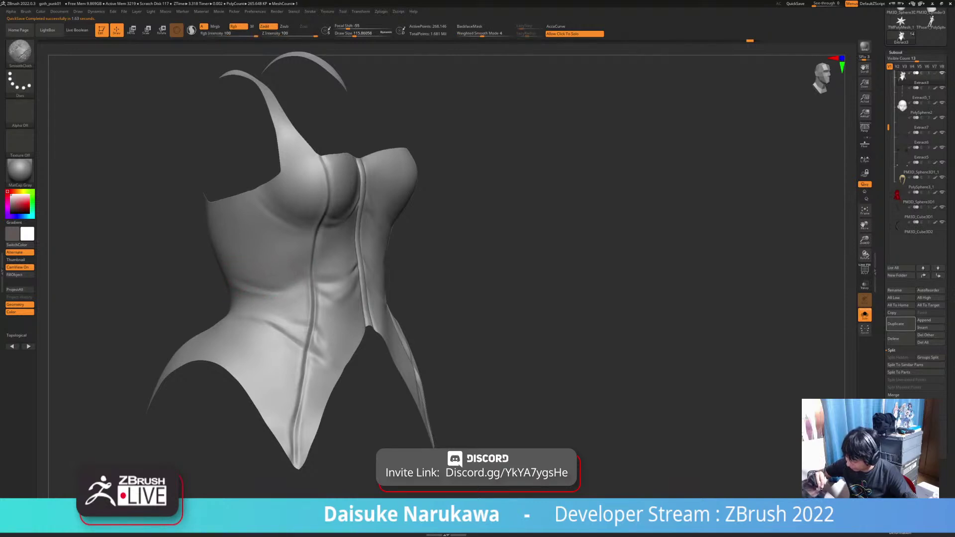
pyautogui.keyDown('shift'); pyautogui.moveTo(297, 301); pyautogui.dragTo(274, 297); pyautogui.keyUp('shift')
pyautogui.moveTo(366, 320)
pyautogui.mouseDown(button='right')
pyautogui.moveTo(315, 330)
pyautogui.moveTo(338, 338)
pyautogui.moveTo(272, 314)
pyautogui.moveTo(291, 295)
pyautogui.moveTo(349, 311)
pyautogui.moveTo(351, 276)
pyautogui.mouseUp(button='right')
pyautogui.press('shift')
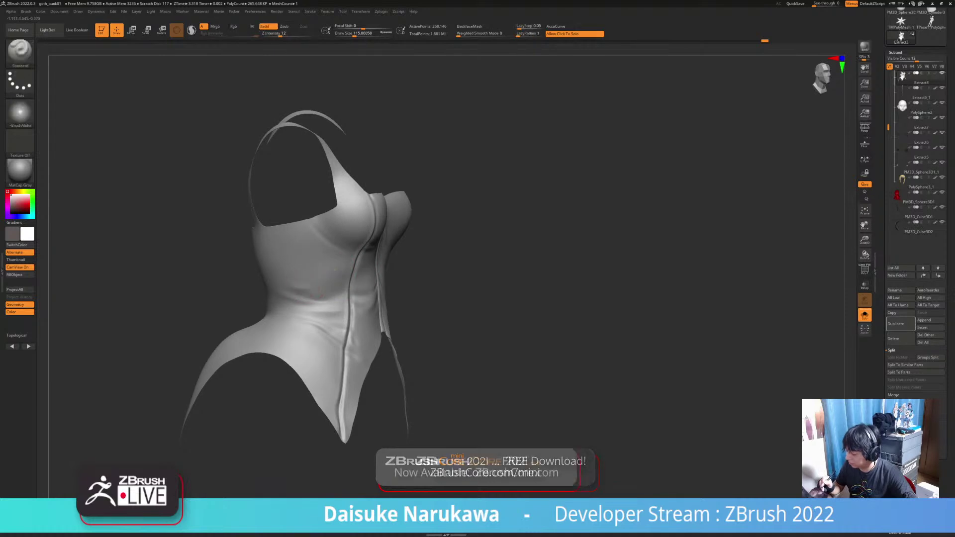
# Sculpt a softer fold on the right side panel between the waist crease and the hip crease.
pyautogui.press('shift')
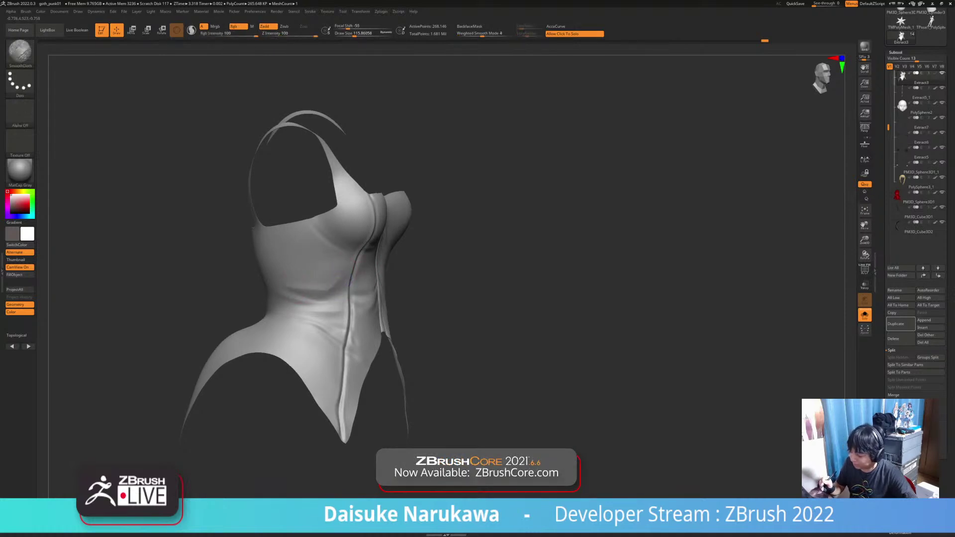
pyautogui.keyDown('ctrl'); pyautogui.moveTo(349, 279); pyautogui.dragTo(343, 302, button='right'); pyautogui.keyUp('ctrl')
pyautogui.moveTo(344, 302)
pyautogui.mouseDown(button='right')
pyautogui.moveTo(328, 283)
pyautogui.moveTo(338, 294)
pyautogui.moveTo(319, 308)
pyautogui.mouseUp(button='right')
pyautogui.press('shift')
pyautogui.moveTo(355, 274)
pyautogui.mouseDown(button='right')
pyautogui.moveTo(345, 279)
pyautogui.moveTo(354, 285)
pyautogui.mouseUp(button='right')
pyautogui.moveTo(286, 313); pyautogui.dragTo(286, 297, button='right')
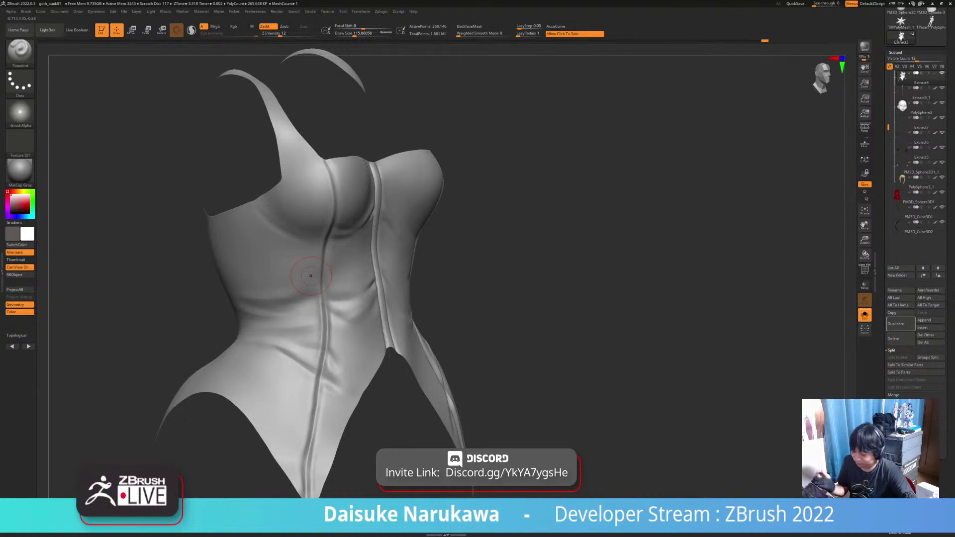
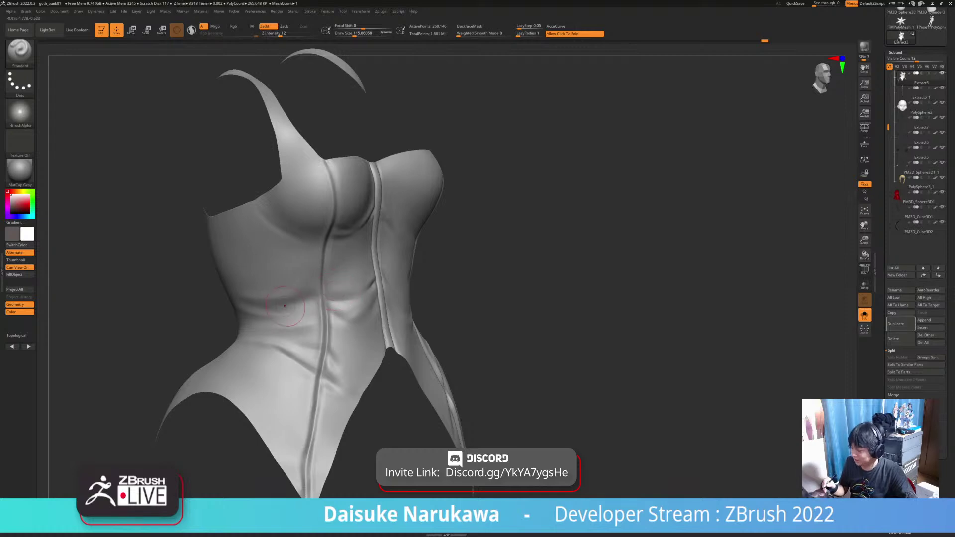
# Smooth and reshape the waist folds on the right side panel behind the seam.
pyautogui.moveTo(219, 299); pyautogui.dragTo(270, 303, button='right')
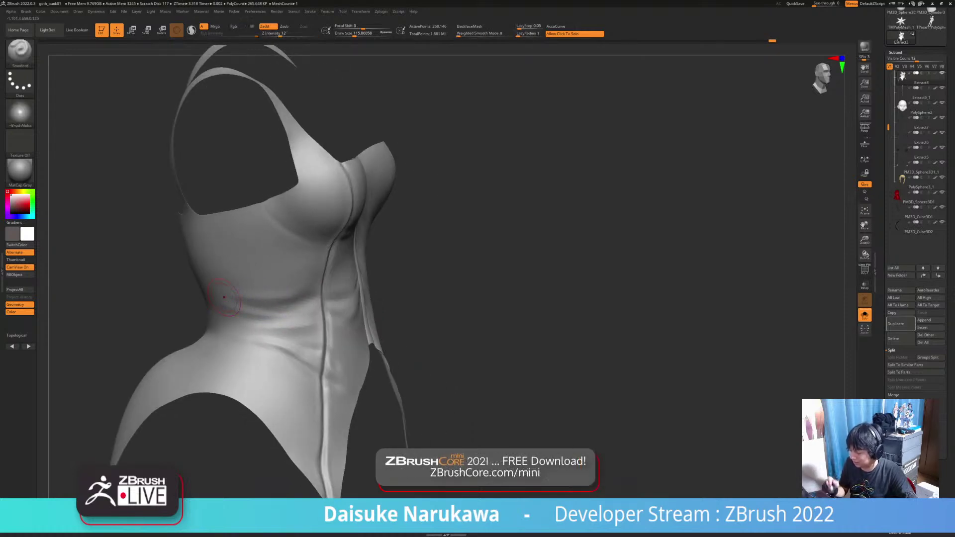
pyautogui.keyDown('shift'); pyautogui.moveTo(248, 323); pyautogui.dragTo(274, 330); pyautogui.keyUp('shift')
pyautogui.moveTo(303, 319)
pyautogui.mouseDown(button='right')
pyautogui.moveTo(266, 318)
pyautogui.moveTo(291, 314)
pyautogui.mouseUp(button='right')
pyautogui.moveTo(316, 287)
pyautogui.keyDown('shift'); pyautogui.mouseDown()
pyautogui.moveTo(292, 317)
pyautogui.moveTo(286, 307)
pyautogui.mouseUp(); pyautogui.keyUp('shift')
pyautogui.moveTo(299, 306); pyautogui.dragTo(272, 314)
pyautogui.keyDown('ctrl'); pyautogui.moveTo(320, 310); pyautogui.dragTo(305, 324, button='right'); pyautogui.keyUp('ctrl')
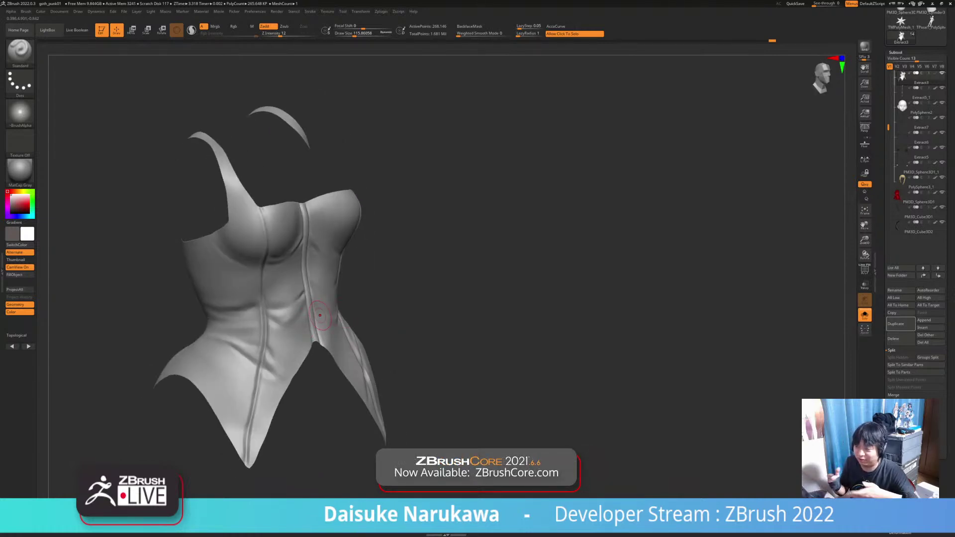
# Sculpt a diagonal crease above the right waist crease, running from the center strip, at draw size about 74, undoing a poor stroke.
pyautogui.moveTo(320, 315)
pyautogui.mouseDown(button='right')
pyautogui.moveTo(337, 307)
pyautogui.moveTo(271, 322)
pyautogui.moveTo(263, 313)
pyautogui.moveTo(278, 292)
pyautogui.mouseUp(button='right')
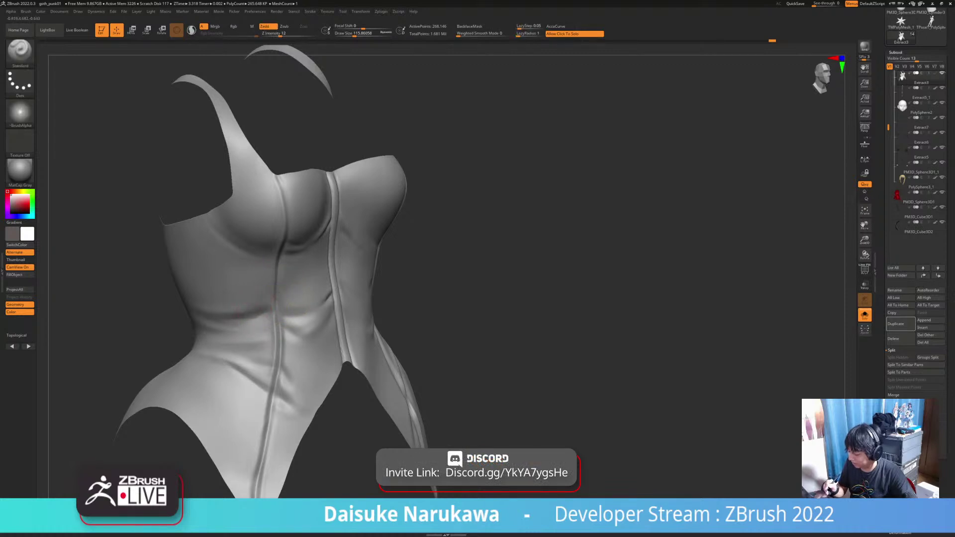
pyautogui.moveTo(295, 292)
pyautogui.keyDown('ctrl'); pyautogui.mouseDown(button='right')
pyautogui.moveTo(290, 280)
pyautogui.moveTo(301, 292)
pyautogui.moveTo(252, 331)
pyautogui.moveTo(296, 320)
pyautogui.moveTo(355, 348)
pyautogui.mouseUp(button='right'); pyautogui.keyUp('ctrl')
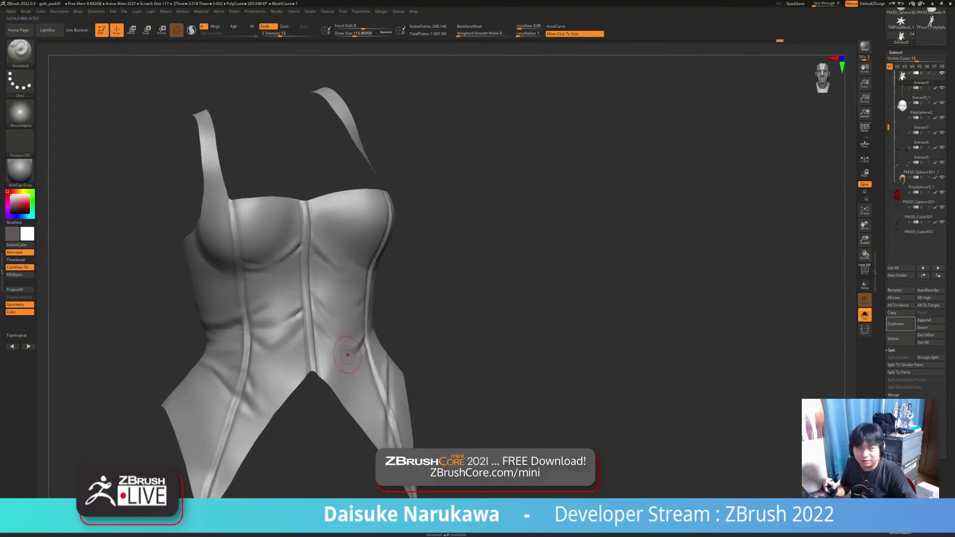
pyautogui.moveTo(318, 358)
pyautogui.mouseDown(button='right')
pyautogui.moveTo(355, 330)
pyautogui.moveTo(320, 251)
pyautogui.moveTo(316, 283)
pyautogui.moveTo(349, 258)
pyautogui.mouseUp(button='right')
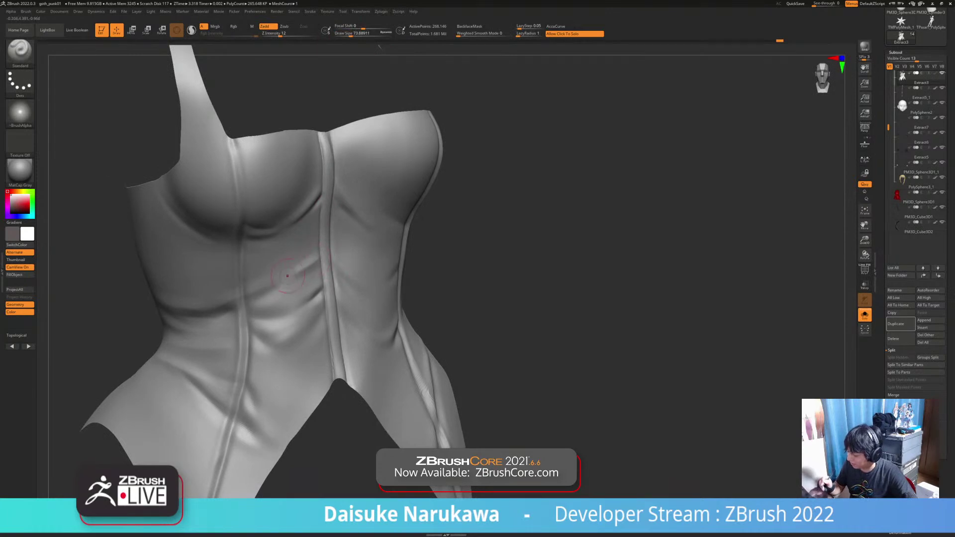
pyautogui.moveTo(285, 277); pyautogui.dragTo(289, 281, button='right')
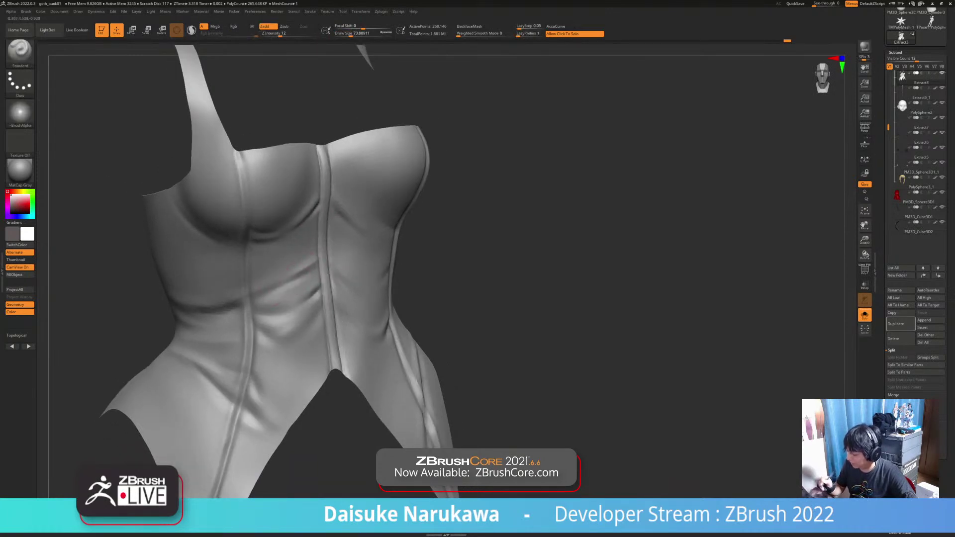
pyautogui.moveTo(316, 268); pyautogui.dragTo(305, 282, button='right')
pyautogui.press('shift')
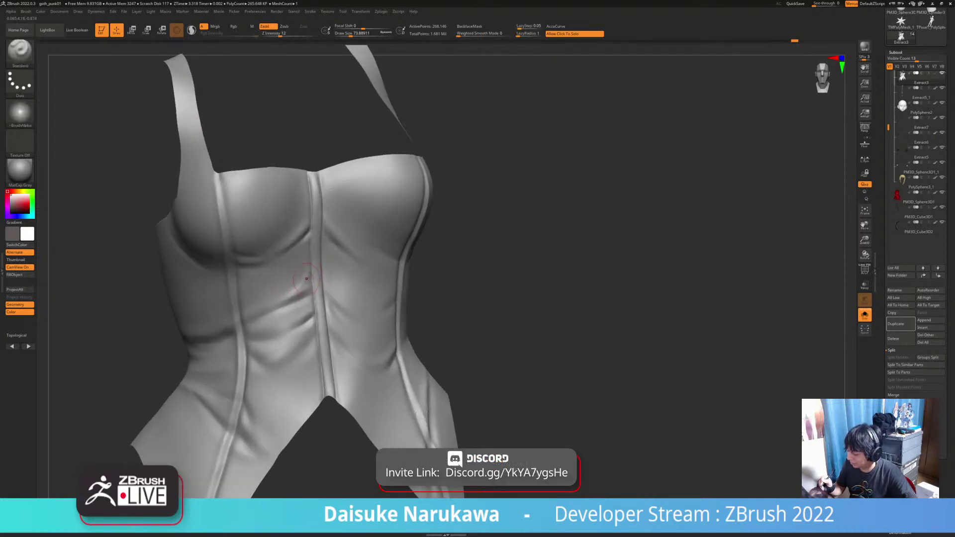
pyautogui.hotkey('ctrl', 'z')
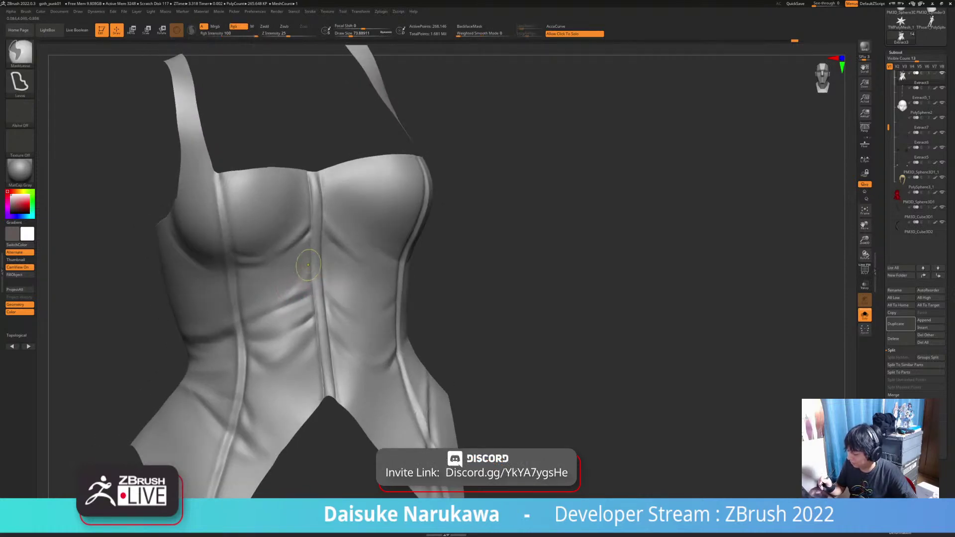
# Refine the upper diagonal crease on the right front panel where it meets the center strip.
pyautogui.moveTo(300, 279); pyautogui.dragTo(304, 286, button='right')
pyautogui.press('shift')
pyautogui.press('shift')
pyautogui.moveTo(324, 279)
pyautogui.keyDown('ctrl'); pyautogui.mouseDown(button='right')
pyautogui.moveTo(324, 247)
pyautogui.moveTo(299, 263)
pyautogui.moveTo(309, 307)
pyautogui.moveTo(305, 294)
pyautogui.moveTo(323, 302)
pyautogui.mouseUp(button='right'); pyautogui.keyUp('ctrl')
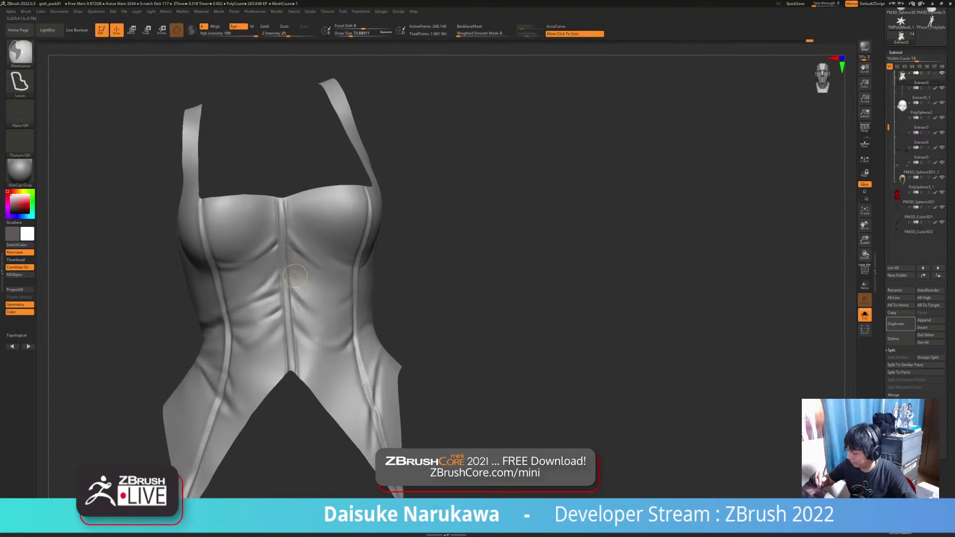
pyautogui.moveTo(349, 314)
pyautogui.keyDown('alt'); pyautogui.mouseDown(button='right')
pyautogui.moveTo(361, 357)
pyautogui.moveTo(347, 318)
pyautogui.moveTo(324, 305)
pyautogui.mouseUp(button='right'); pyautogui.keyUp('alt')
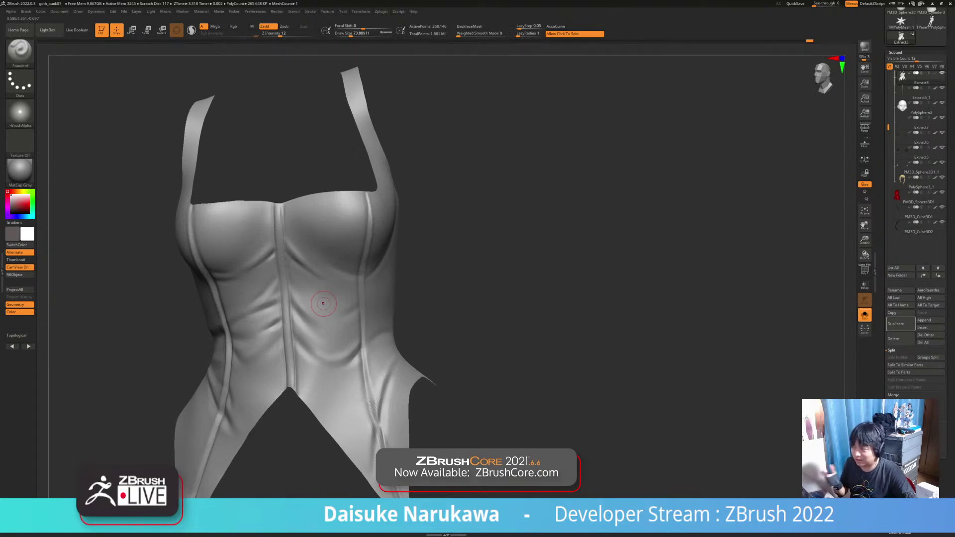
pyautogui.moveTo(323, 304); pyautogui.dragTo(312, 269, button='right')
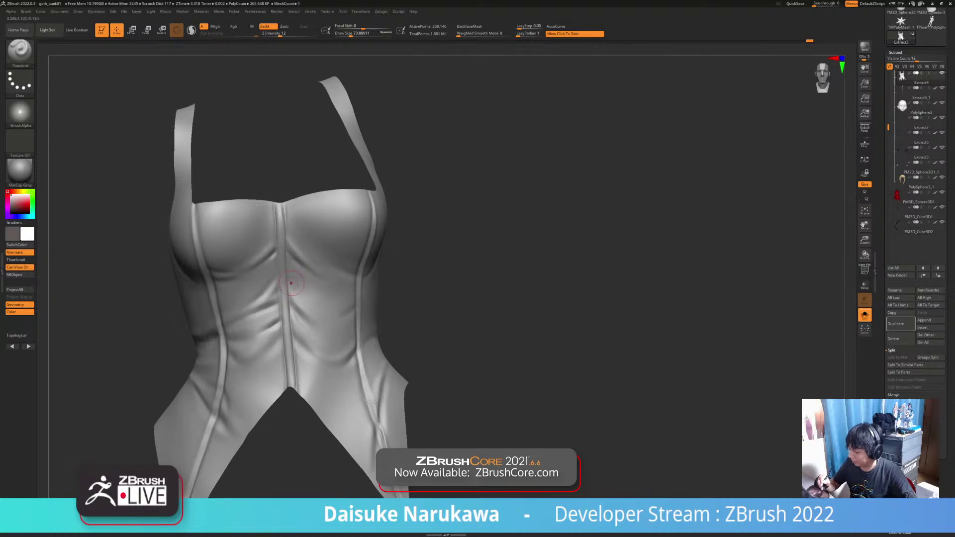
# Sculpt and smooth a crease under the left bust from the center strip toward the left seam.
pyautogui.press('shift')
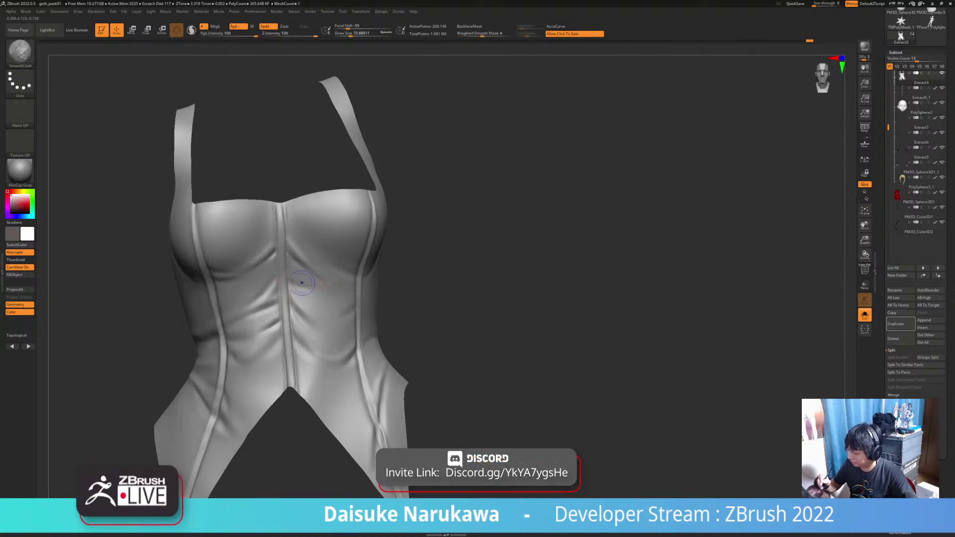
pyautogui.moveTo(343, 297); pyautogui.dragTo(309, 287, button='right')
pyautogui.press('ctrl')
pyautogui.press('shift')
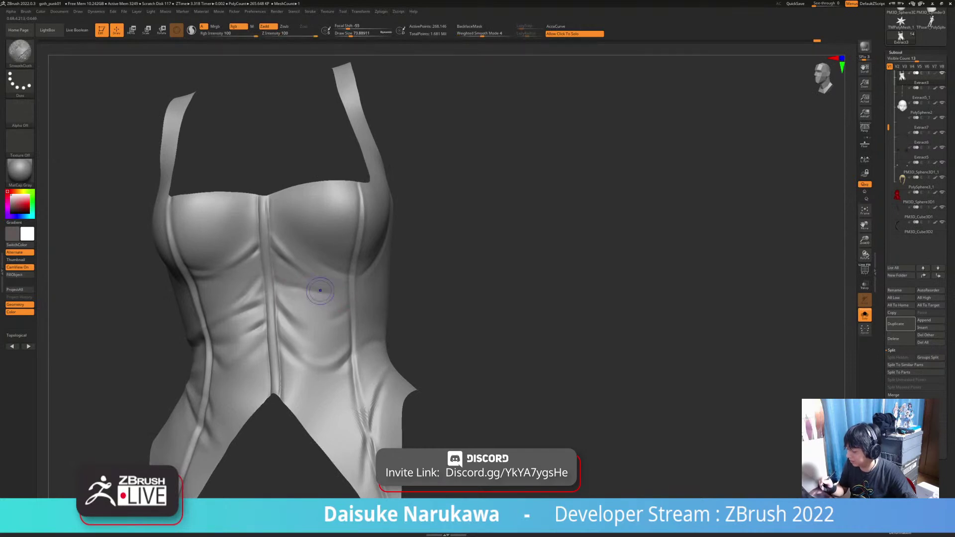
pyautogui.press('shift')
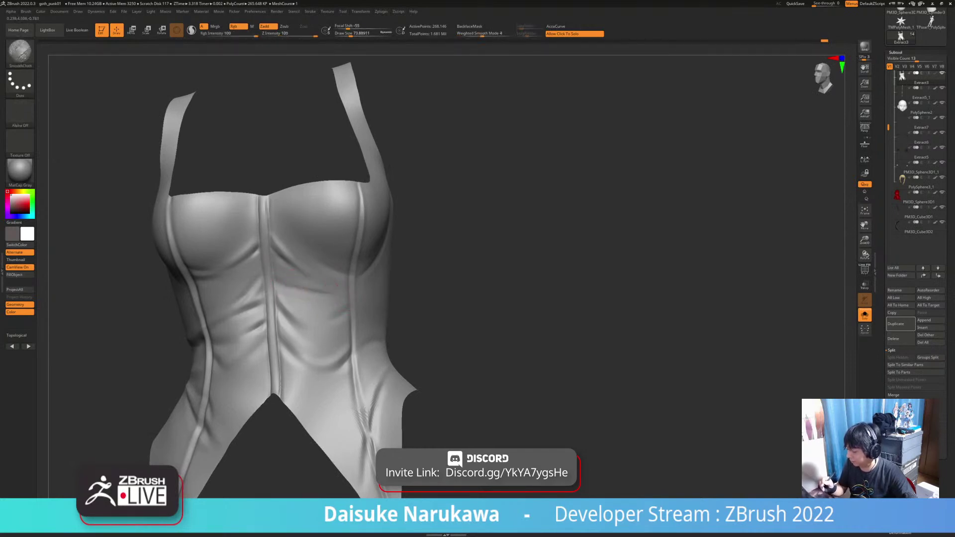
# Blend the outer end of the crease under the left bust across the seam onto the side panel.
pyautogui.moveTo(336, 284); pyautogui.dragTo(340, 294, button='right')
pyautogui.press('shift')
pyautogui.press('shift')
pyautogui.press('shift')
pyautogui.press('shift')
pyautogui.press('shift')
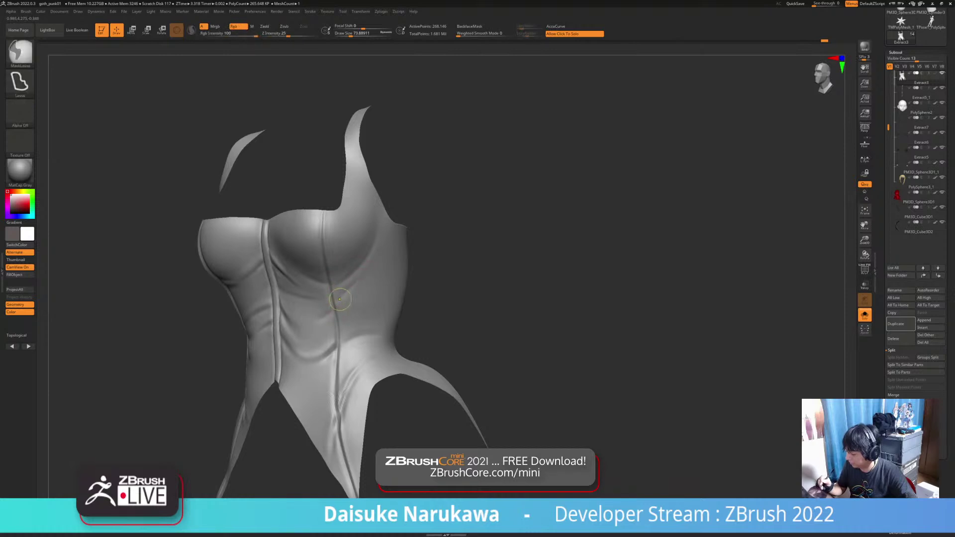
pyautogui.moveTo(338, 299); pyautogui.dragTo(344, 301, button='right')
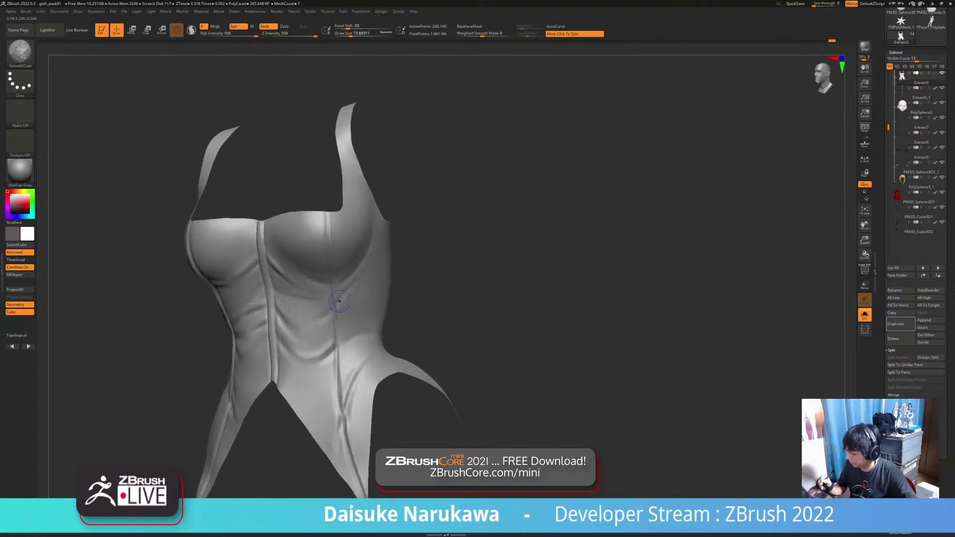
# Sculpt a short crease beneath the right armhole along the outer edge of the bust and soften it.
pyautogui.moveTo(249, 249)
pyautogui.mouseDown(button='right')
pyautogui.moveTo(307, 223)
pyautogui.moveTo(318, 243)
pyautogui.moveTo(308, 268)
pyautogui.mouseUp(button='right')
pyautogui.moveTo(304, 222)
pyautogui.mouseDown(button='right')
pyautogui.moveTo(345, 288)
pyautogui.moveTo(320, 308)
pyautogui.moveTo(289, 259)
pyautogui.mouseUp(button='right')
pyautogui.press('ctrl')
pyautogui.press('shift')
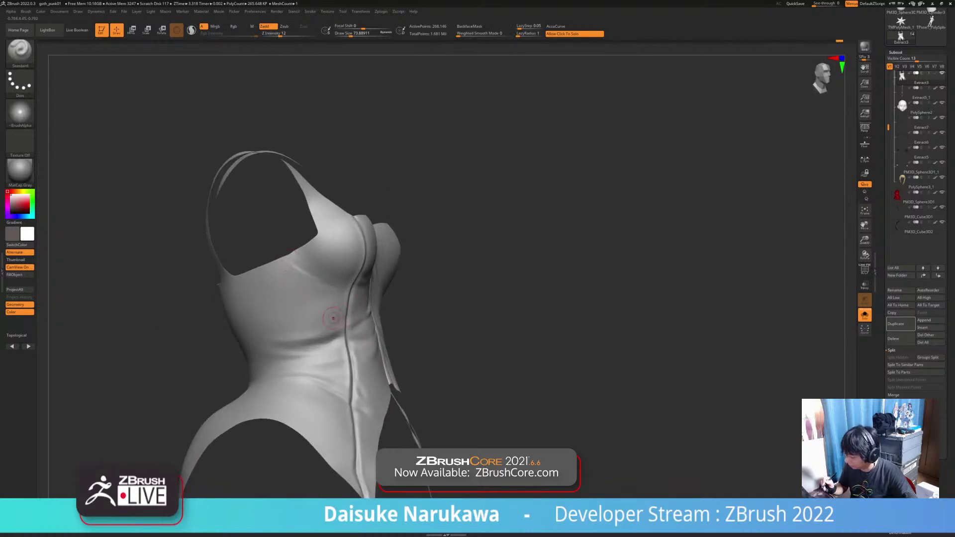
pyautogui.press('shift')
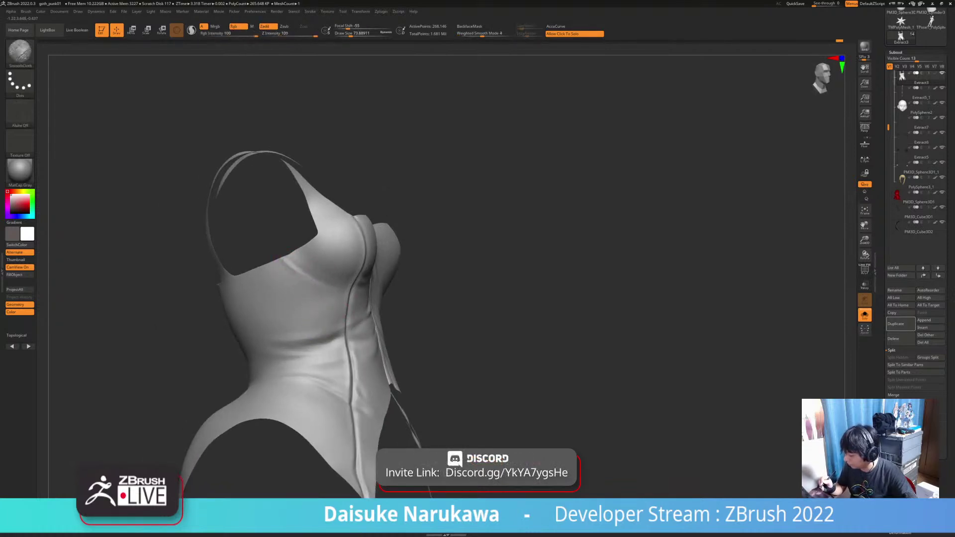
# Rework the left hip crease where it meets the seam with a short downward stroke.
pyautogui.moveTo(312, 285)
pyautogui.keyDown('alt'); pyautogui.mouseDown(button='right')
pyautogui.moveTo(238, 269)
pyautogui.moveTo(238, 249)
pyautogui.moveTo(141, 253)
pyautogui.mouseUp(button='right'); pyautogui.keyUp('alt')
pyautogui.moveTo(140, 253); pyautogui.dragTo(97, 251, button='right')
pyautogui.moveTo(385, 348); pyautogui.dragTo(366, 353, button='right')
pyautogui.moveTo(389, 366); pyautogui.dragTo(383, 391)
pyautogui.moveTo(380, 366); pyautogui.dragTo(401, 362, button='right')
pyautogui.moveTo(388, 349)
pyautogui.keyDown('ctrl'); pyautogui.mouseDown(button='right')
pyautogui.moveTo(388, 378)
pyautogui.moveTo(384, 366)
pyautogui.mouseUp(button='right'); pyautogui.keyUp('ctrl')
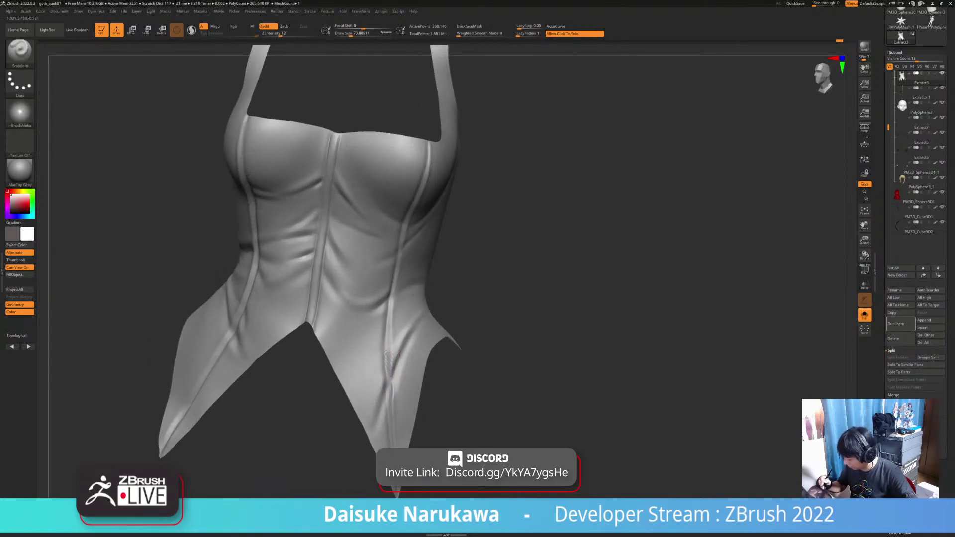
# Subdivide the corset mesh once and clear its mask.
pyautogui.hotkey('ctrl', 'd')
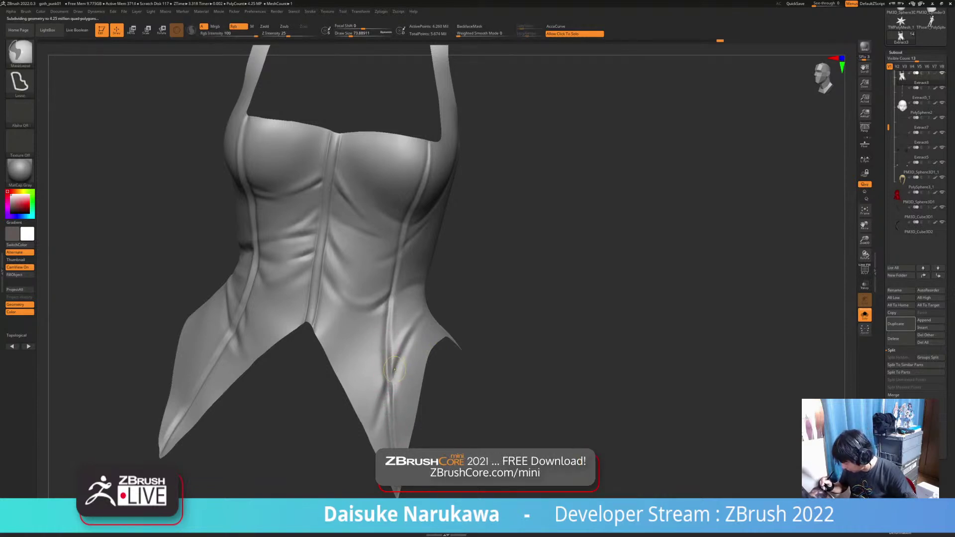
pyautogui.hotkey('ctrl', 'a')
pyautogui.keyDown('ctrl'); pyautogui.click(514, 305); pyautogui.keyUp('ctrl')
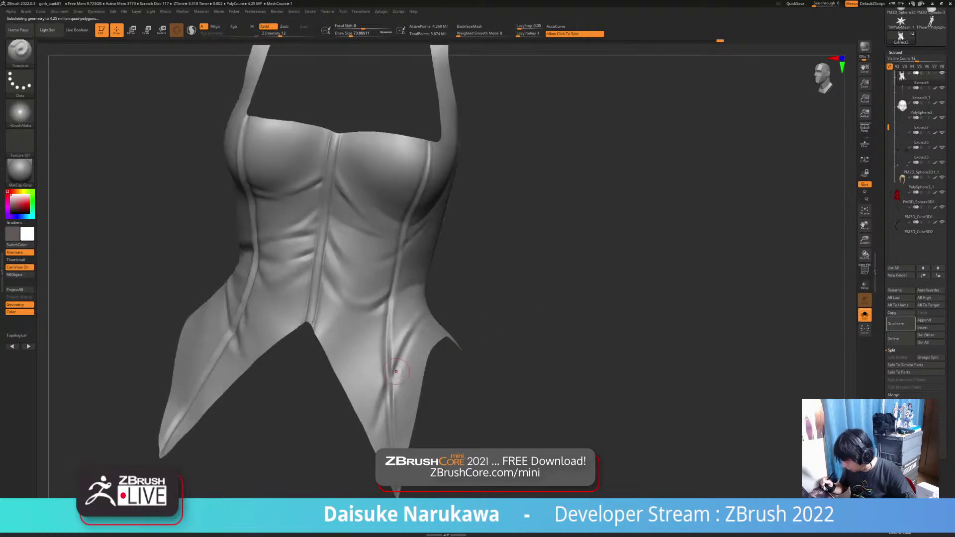
# Sculpt a crease across the back of the waist and smooth it, undoing a poor first stroke.
pyautogui.moveTo(392, 377)
pyautogui.keyDown('ctrl'); pyautogui.mouseDown(button='right')
pyautogui.moveTo(366, 343)
pyautogui.moveTo(373, 350)
pyautogui.moveTo(327, 358)
pyautogui.moveTo(366, 336)
pyautogui.moveTo(319, 344)
pyautogui.moveTo(284, 298)
pyautogui.moveTo(265, 300)
pyautogui.mouseUp(button='right'); pyautogui.keyUp('ctrl')
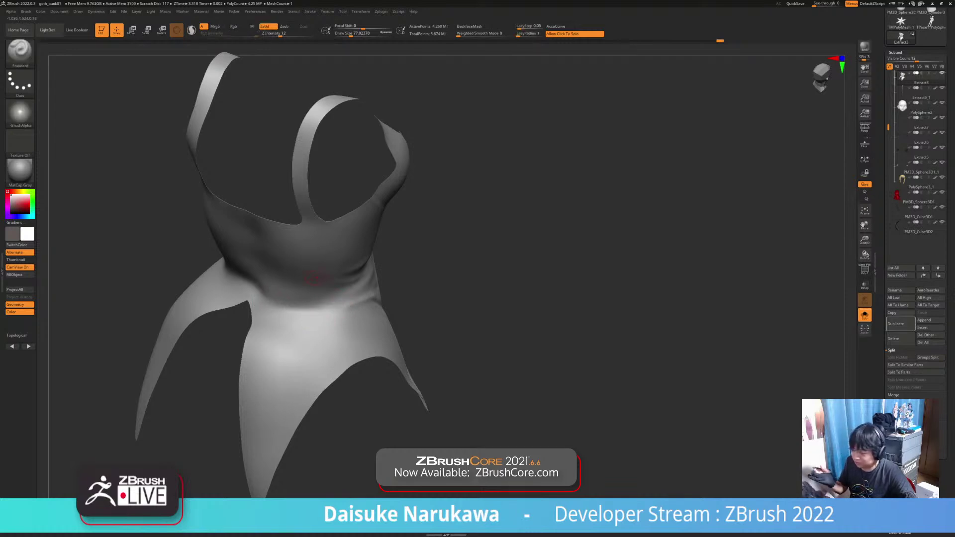
pyautogui.moveTo(305, 320); pyautogui.dragTo(277, 287, button='right')
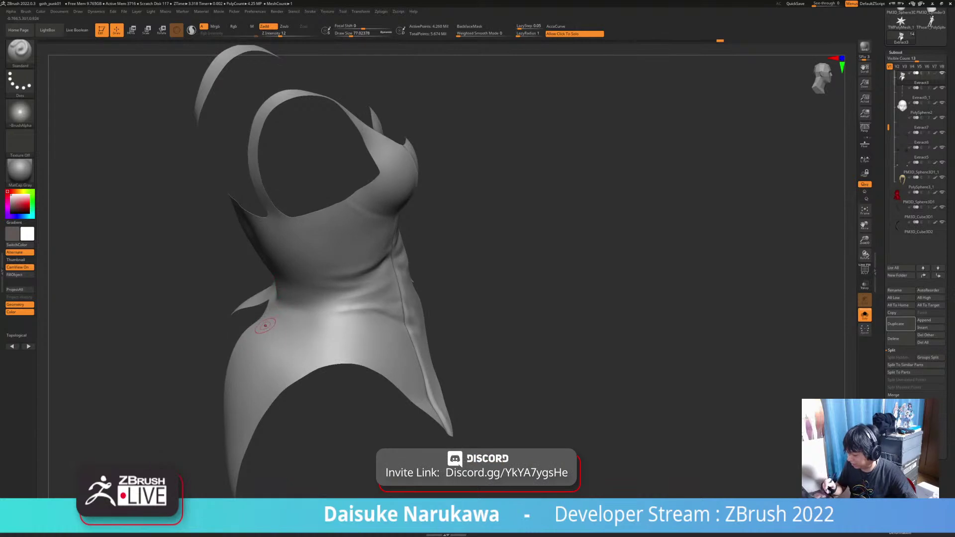
pyautogui.moveTo(276, 309); pyautogui.dragTo(276, 297, button='right')
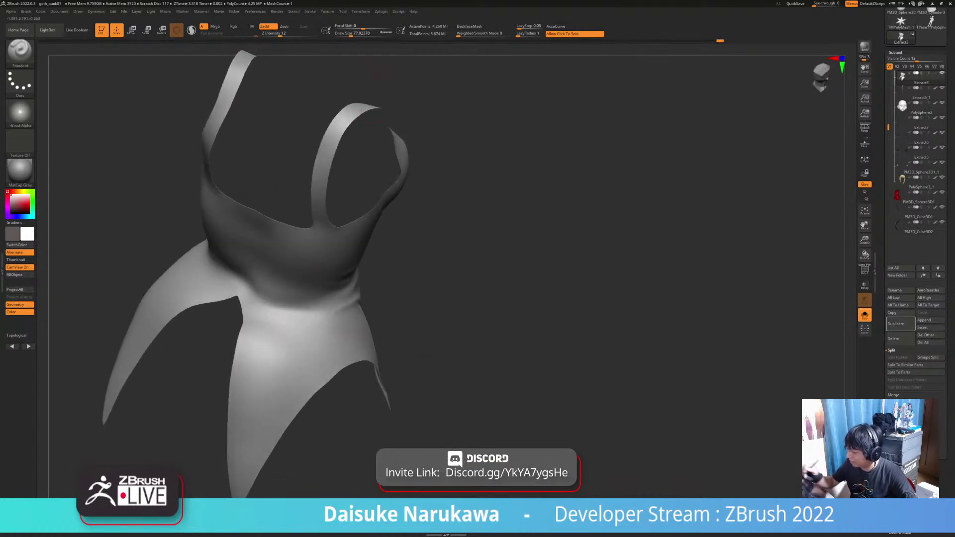
pyautogui.moveTo(248, 290); pyautogui.dragTo(320, 309)
pyautogui.hotkey('ctrl', 'z')
pyautogui.moveTo(249, 286); pyautogui.dragTo(337, 308)
pyautogui.keyDown('shift'); pyautogui.moveTo(266, 292); pyautogui.dragTo(329, 308); pyautogui.keyUp('shift')
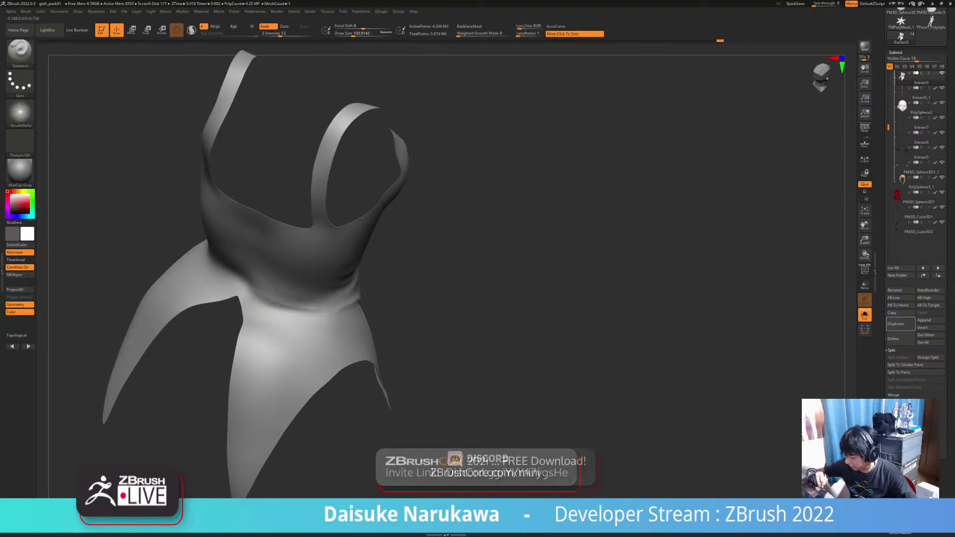
# Deepen the back waist crease at draw size about 101 and extend it across the center back.
pyautogui.moveTo(257, 291); pyautogui.dragTo(328, 308)
pyautogui.moveTo(236, 272); pyautogui.dragTo(278, 279, button='right')
pyautogui.moveTo(267, 293); pyautogui.dragTo(217, 261)
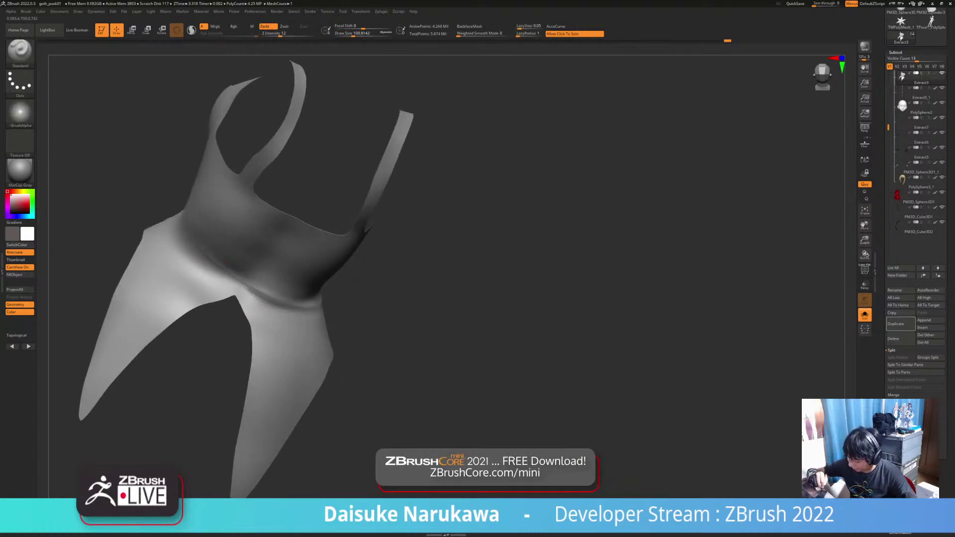
# Extend the back waist crease diagonally toward the hip and smooth the surface around it.
pyautogui.moveTo(264, 294); pyautogui.dragTo(205, 249)
pyautogui.moveTo(257, 286); pyautogui.dragTo(194, 281, button='right')
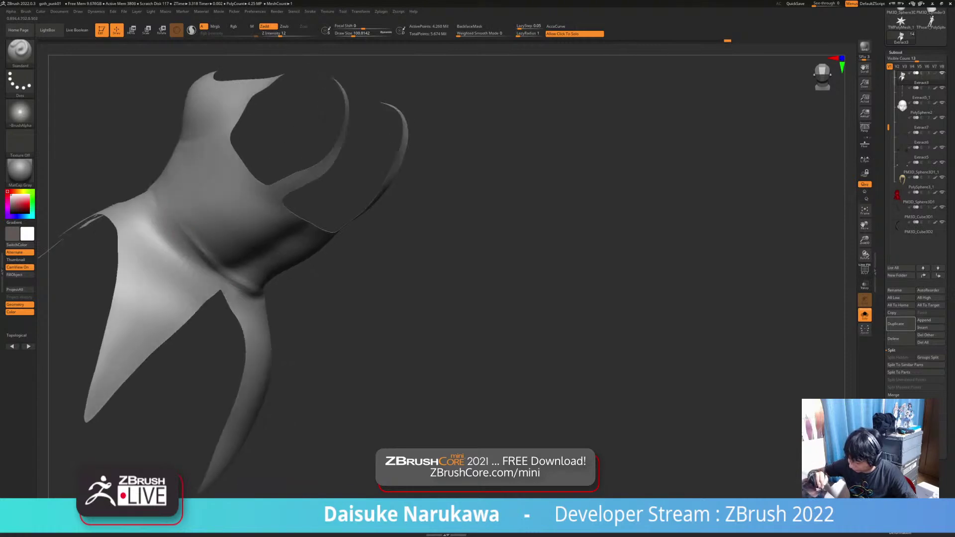
pyautogui.moveTo(193, 238); pyautogui.dragTo(224, 239, button='right')
pyautogui.keyDown('shift'); pyautogui.moveTo(194, 241); pyautogui.dragTo(174, 212); pyautogui.keyUp('shift')
pyautogui.press('shift')
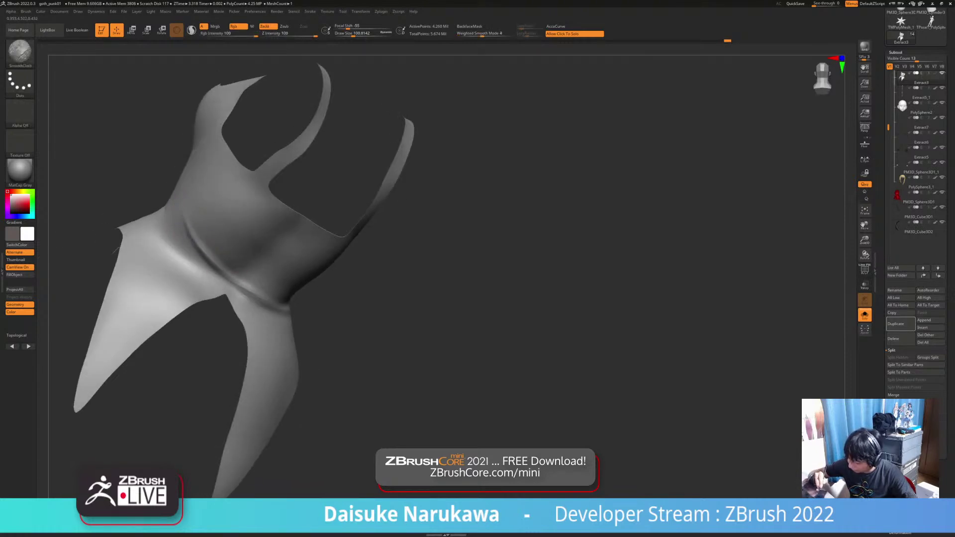
# Sculpt a short diagonal crease just below the back waist crease and smooth it, undoing a poor stroke.
pyautogui.moveTo(170, 249); pyautogui.dragTo(212, 275)
pyautogui.hotkey('ctrl', 'z')
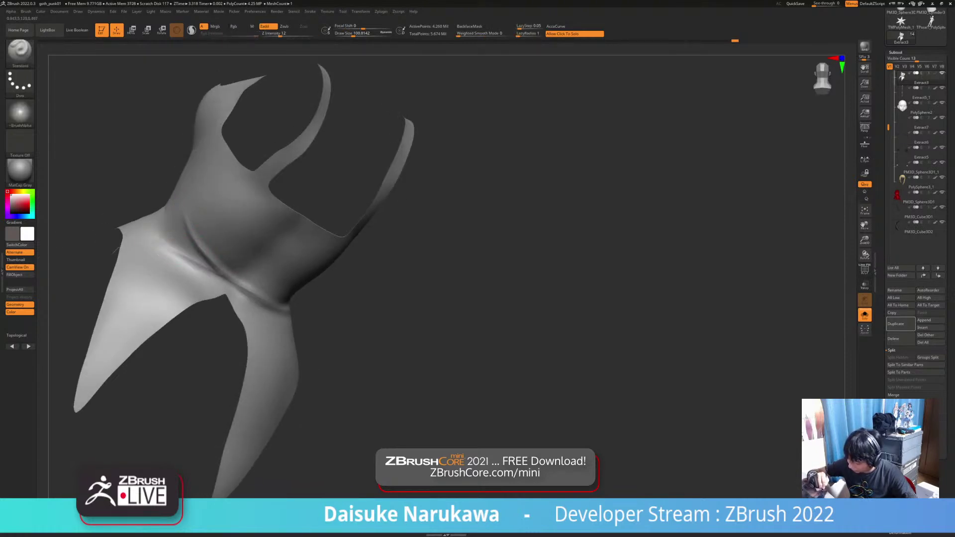
pyautogui.press('shift')
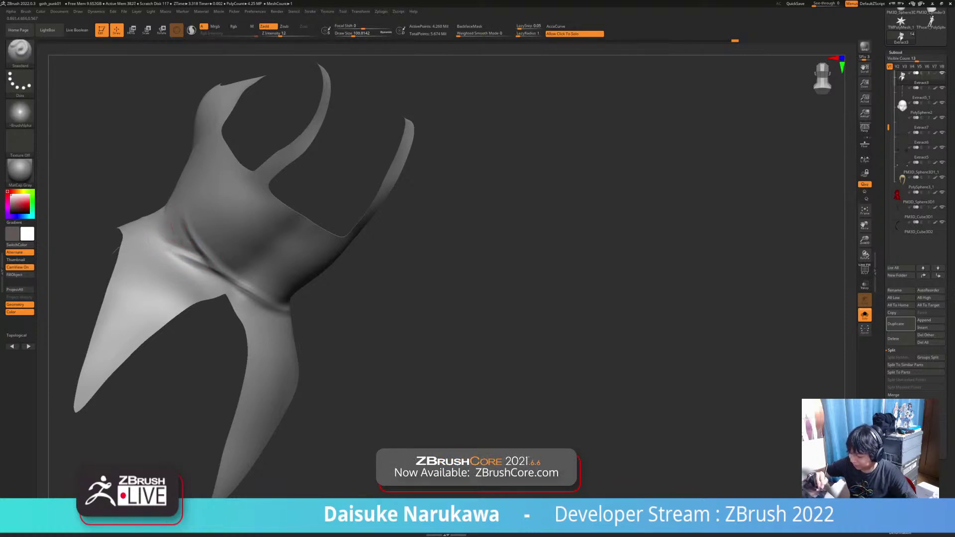
pyautogui.press('shift')
pyautogui.moveTo(116, 251)
pyautogui.mouseDown()
pyautogui.moveTo(131, 257)
pyautogui.moveTo(119, 253)
pyautogui.mouseUp()
pyautogui.moveTo(193, 245)
pyautogui.keyDown('shift'); pyautogui.mouseDown()
pyautogui.moveTo(236, 283)
pyautogui.moveTo(219, 277)
pyautogui.mouseUp(); pyautogui.keyUp('shift')
# Continue the waist crease around the other side of the corset and smooth it, checking it against the full figure.
pyautogui.moveTo(255, 274)
pyautogui.mouseDown(button='right')
pyautogui.moveTo(268, 296)
pyautogui.moveTo(301, 286)
pyautogui.mouseUp(button='right')
pyautogui.hotkey('alt', 's')
pyautogui.hotkey('alt', 's')
pyautogui.moveTo(267, 284); pyautogui.dragTo(330, 256)
pyautogui.moveTo(330, 256)
pyautogui.mouseDown(button='right')
pyautogui.moveTo(294, 263)
pyautogui.moveTo(307, 275)
pyautogui.mouseUp(button='right')
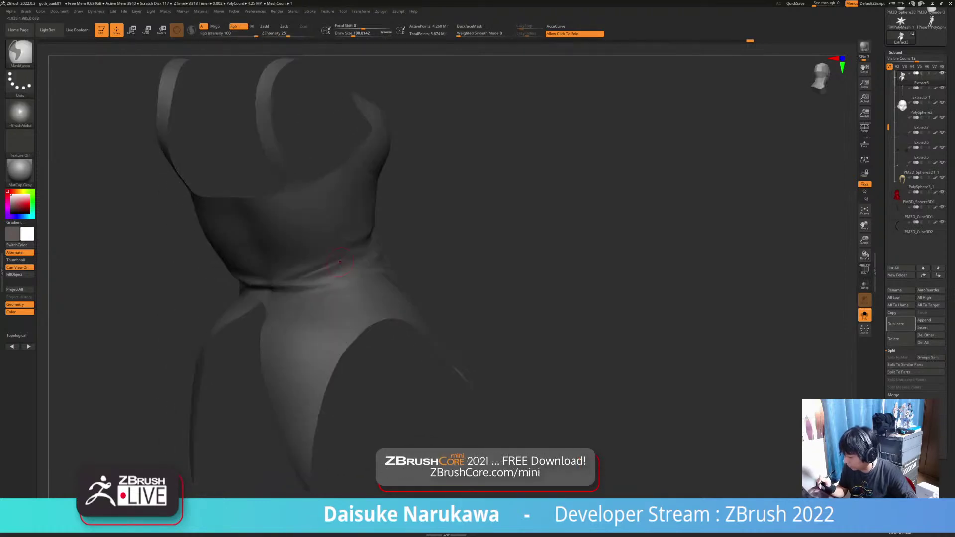
pyautogui.hotkey('alt', 's')
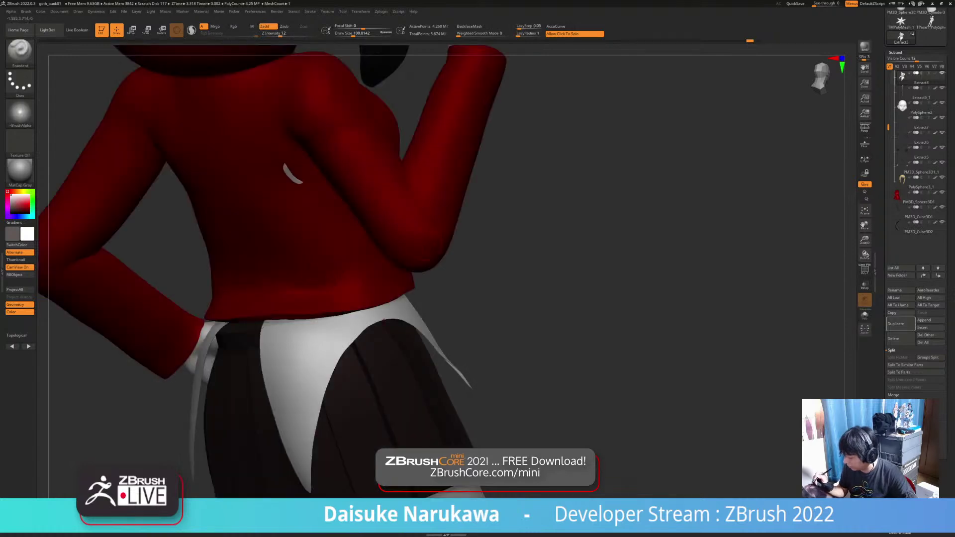
pyautogui.hotkey('alt', 's')
pyautogui.moveTo(340, 263)
pyautogui.mouseDown(button='right')
pyautogui.moveTo(343, 256)
pyautogui.moveTo(325, 263)
pyautogui.mouseUp(button='right')
pyautogui.moveTo(324, 272)
pyautogui.keyDown('shift'); pyautogui.mouseDown()
pyautogui.moveTo(358, 258)
pyautogui.moveTo(338, 271)
pyautogui.mouseUp(); pyautogui.keyUp('shift')
pyautogui.moveTo(344, 270)
pyautogui.mouseDown(button='right')
pyautogui.moveTo(298, 269)
pyautogui.moveTo(344, 254)
pyautogui.moveTo(280, 219)
pyautogui.mouseUp(button='right')
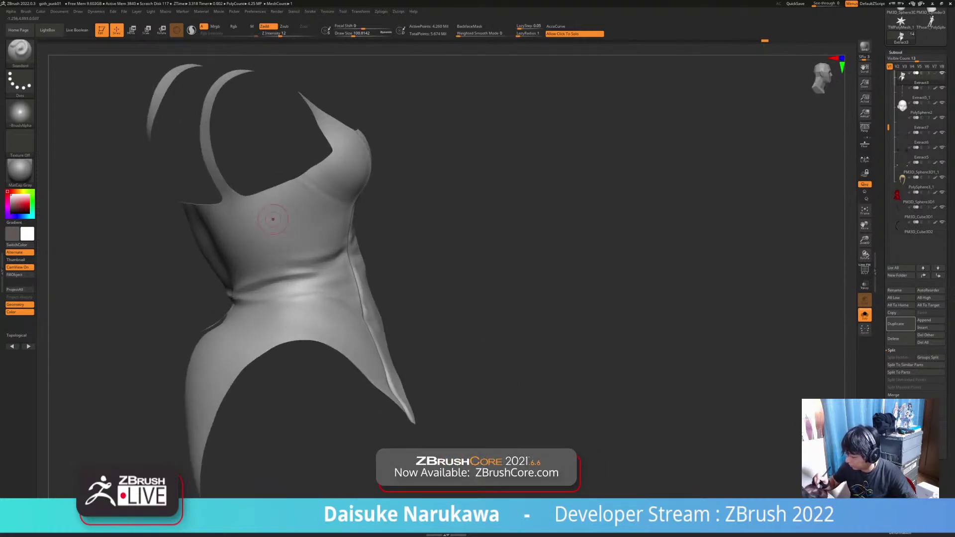
# Sculpt a short crease just below the armhole edge in front of the back shoulder strap.
pyautogui.moveTo(249, 208)
pyautogui.mouseDown()
pyautogui.moveTo(300, 207)
pyautogui.moveTo(271, 200)
pyautogui.mouseUp()
pyautogui.hotkey('ctrl', 'z')
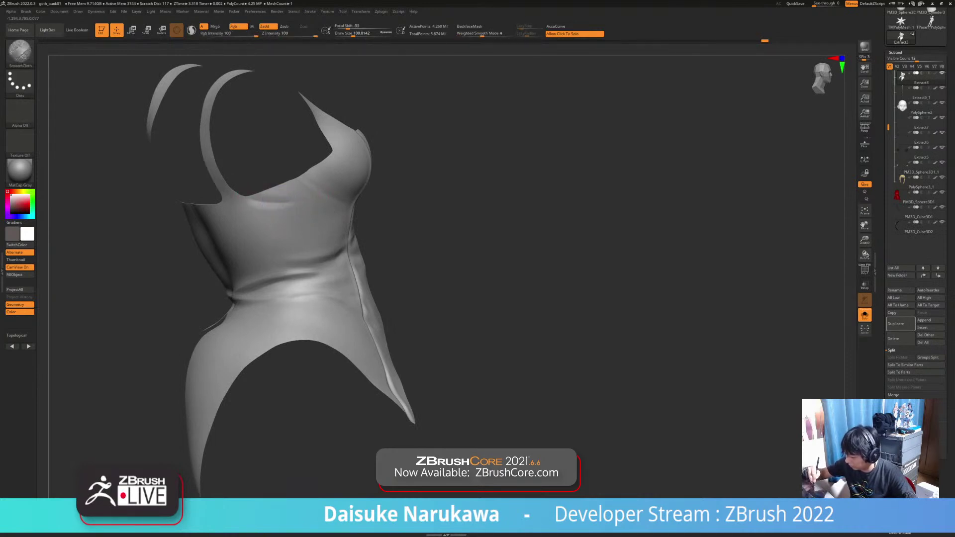
pyautogui.moveTo(260, 210); pyautogui.dragTo(355, 252, button='right')
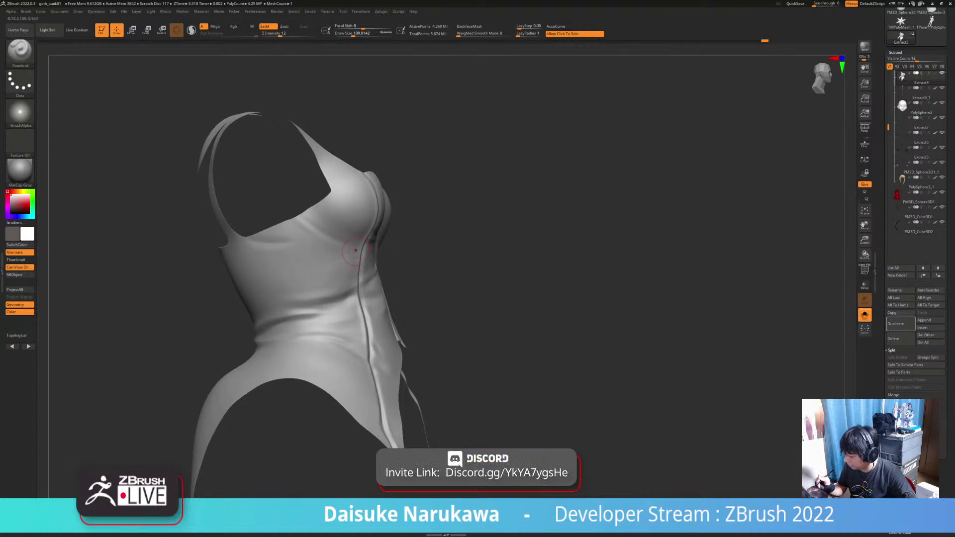
# Sculpt a crease from the front side seam below the bust back across the side waist and smooth it, undoing poor strokes.
pyautogui.hotkey('ctrl', 'z')
pyautogui.moveTo(358, 253); pyautogui.dragTo(301, 289)
pyautogui.hotkey('ctrl', 'z')
pyautogui.moveTo(356, 265)
pyautogui.mouseDown()
pyautogui.moveTo(322, 291)
pyautogui.moveTo(299, 293)
pyautogui.mouseUp()
pyautogui.hotkey('ctrl', 'z')
pyautogui.press('shift')
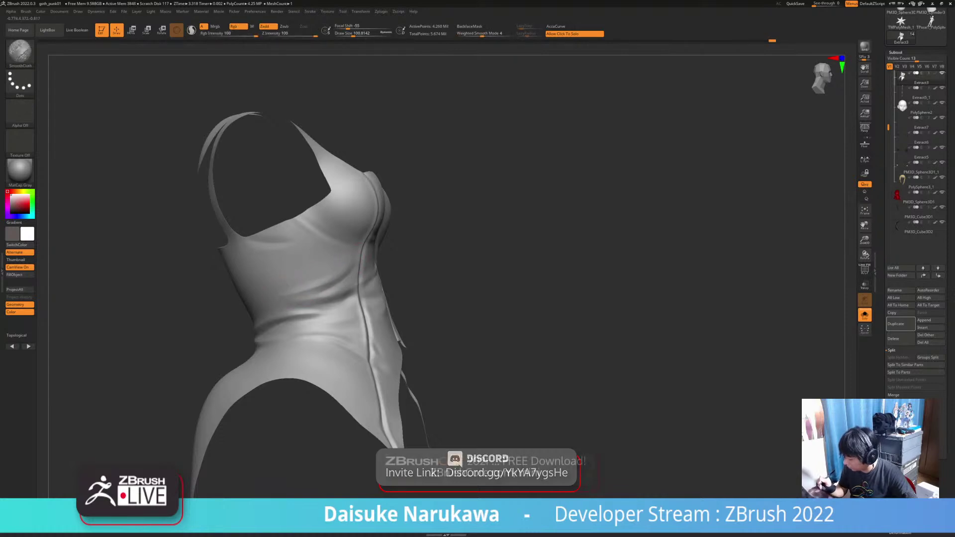
pyautogui.moveTo(285, 279)
pyautogui.mouseDown(button='right')
pyautogui.moveTo(337, 277)
pyautogui.moveTo(317, 287)
pyautogui.moveTo(325, 293)
pyautogui.mouseUp(button='right')
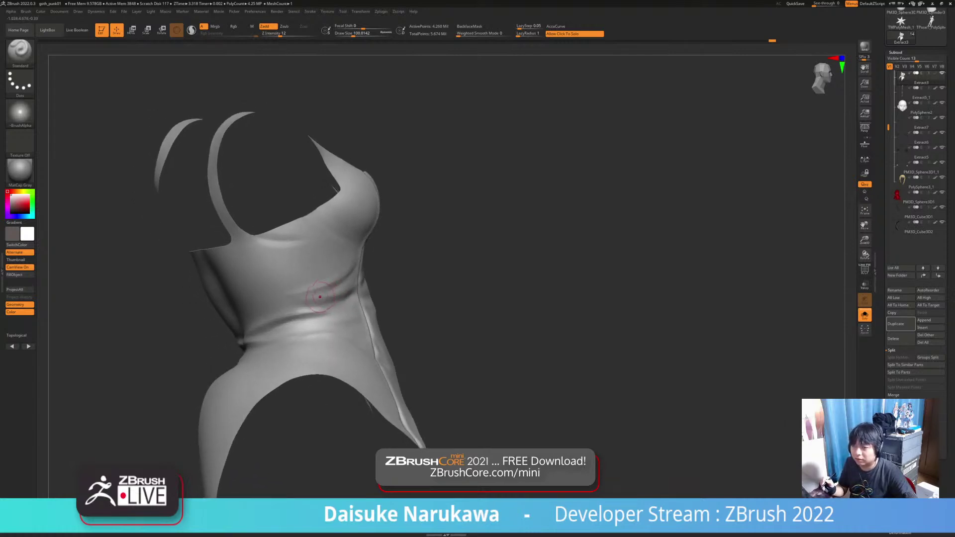
pyautogui.moveTo(320, 302)
pyautogui.keyDown('ctrl'); pyautogui.mouseDown(button='right')
pyautogui.moveTo(319, 318)
pyautogui.moveTo(328, 294)
pyautogui.moveTo(298, 293)
pyautogui.mouseUp(button='right'); pyautogui.keyUp('ctrl')
pyautogui.press('shift')
pyautogui.moveTo(374, 258)
pyautogui.keyDown('alt'); pyautogui.mouseDown(button='right')
pyautogui.moveTo(337, 277)
pyautogui.moveTo(343, 287)
pyautogui.mouseUp(button='right'); pyautogui.keyUp('alt')
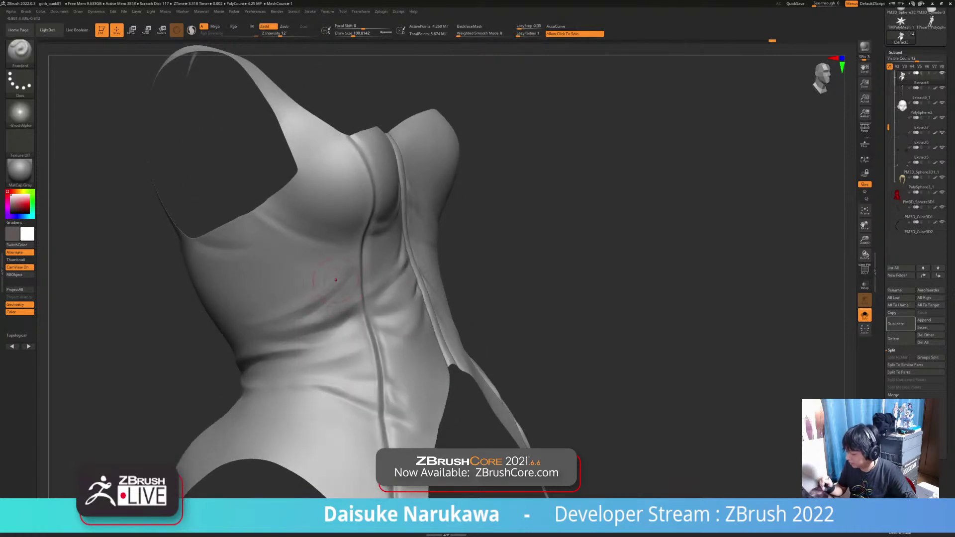
# Deepen the upper side waist crease beside the front seam at draw size about 80 and smooth it.
pyautogui.click(352, 34)
pyautogui.press('Return')
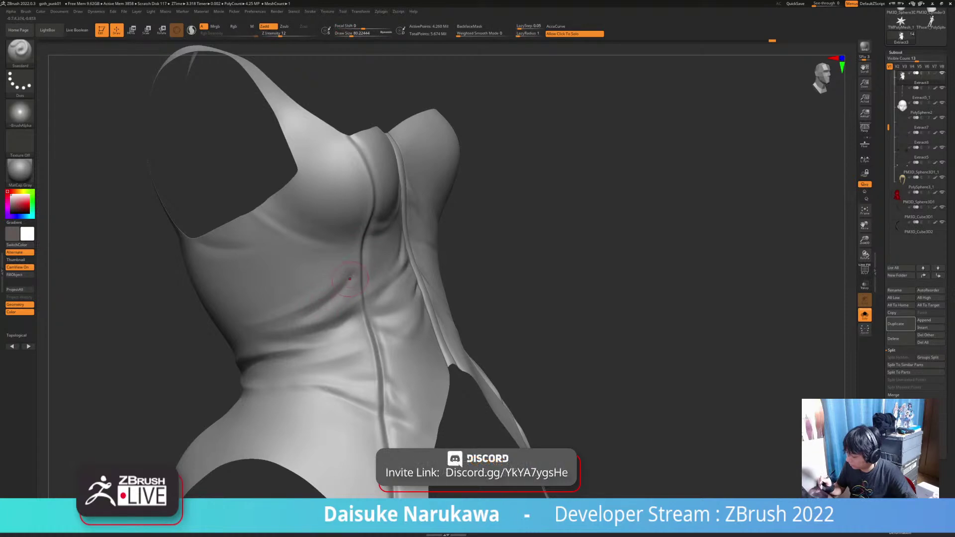
pyautogui.moveTo(309, 317); pyautogui.dragTo(349, 287)
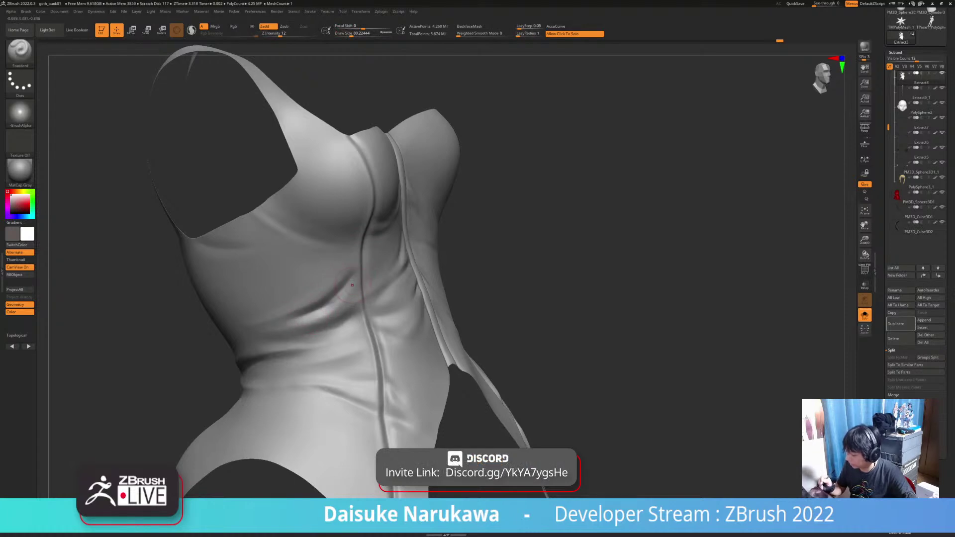
pyautogui.press('shift')
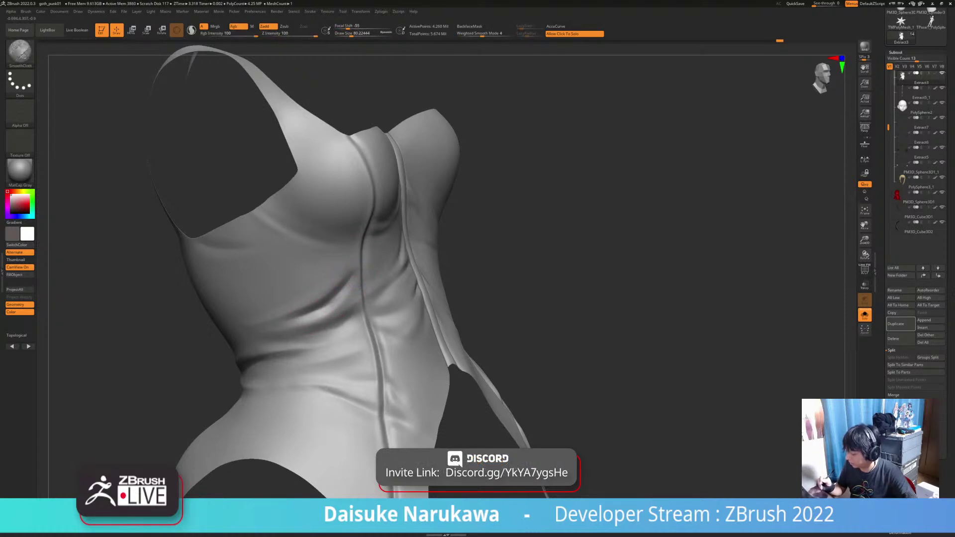
pyautogui.moveTo(317, 312)
pyautogui.keyDown('ctrl'); pyautogui.mouseDown(button='right')
pyautogui.moveTo(344, 295)
pyautogui.moveTo(346, 312)
pyautogui.moveTo(264, 310)
pyautogui.mouseUp(button='right'); pyautogui.keyUp('ctrl')
pyautogui.press('shift')
pyautogui.press('ctrl')
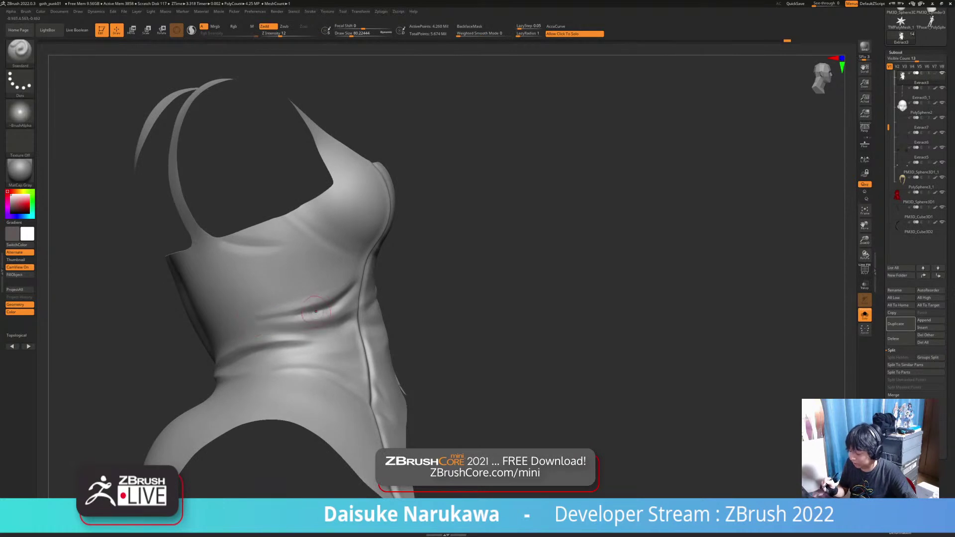
pyautogui.press('shift')
# Shape and soften the tail of the upper side waist crease toward the back, undoing a poor stroke.
pyautogui.moveTo(327, 308)
pyautogui.mouseDown(button='right')
pyautogui.moveTo(268, 314)
pyautogui.moveTo(313, 318)
pyautogui.moveTo(292, 336)
pyautogui.mouseUp(button='right')
pyautogui.moveTo(224, 318); pyautogui.dragTo(247, 321, button='right')
pyautogui.press('shift')
pyautogui.click(356, 33)
pyautogui.press('shift')
pyautogui.moveTo(237, 313)
pyautogui.mouseDown(button='right')
pyautogui.moveTo(224, 313)
pyautogui.moveTo(249, 293)
pyautogui.moveTo(150, 295)
pyautogui.moveTo(218, 295)
pyautogui.moveTo(207, 294)
pyautogui.mouseUp(button='right')
pyautogui.click(349, 34)
pyautogui.moveTo(319, 284)
pyautogui.keyDown('ctrl'); pyautogui.mouseDown(button='right')
pyautogui.moveTo(319, 311)
pyautogui.moveTo(306, 312)
pyautogui.mouseUp(button='right'); pyautogui.keyUp('ctrl')
pyautogui.hotkey('ctrl', 'z')
# Sharpen the side waist creases where they meet the front seam at draw size about 51 and smooth them.
pyautogui.click(348, 33)
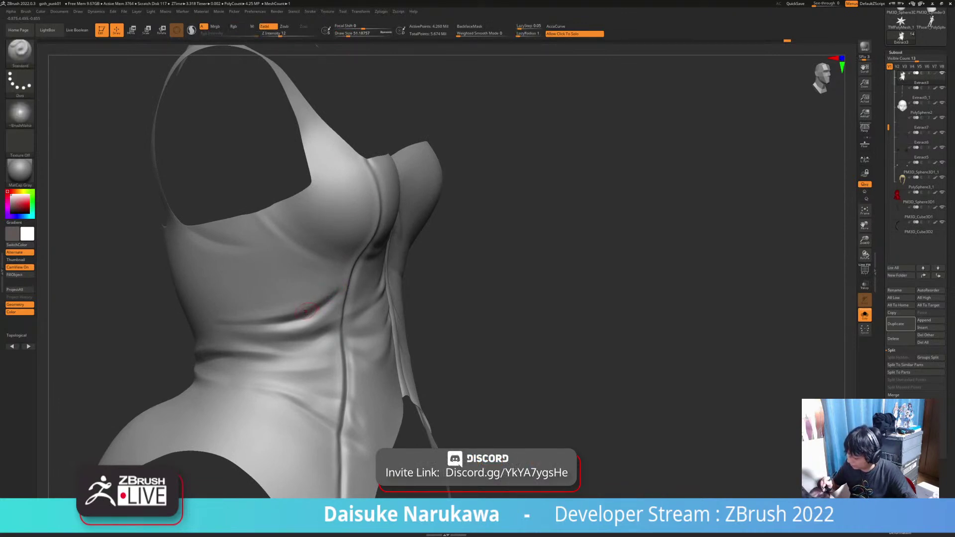
pyautogui.moveTo(338, 282); pyautogui.dragTo(337, 285, button='right')
pyautogui.moveTo(306, 317); pyautogui.dragTo(332, 282, button='right')
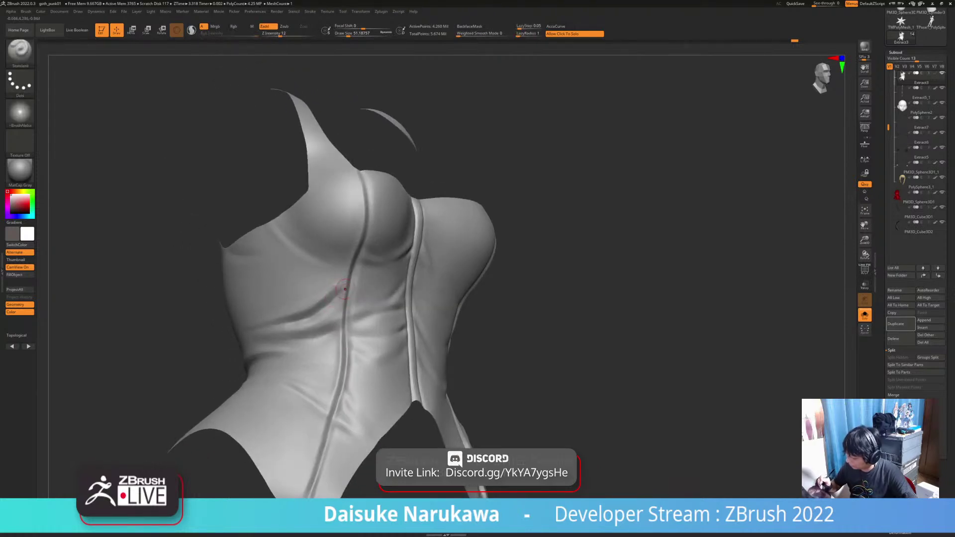
pyautogui.press('shift')
pyautogui.moveTo(351, 286)
pyautogui.mouseDown(button='right')
pyautogui.moveTo(305, 317)
pyautogui.moveTo(343, 285)
pyautogui.moveTo(345, 271)
pyautogui.mouseUp(button='right')
pyautogui.hotkey('ctrl', 'shift')
pyautogui.press('shift')
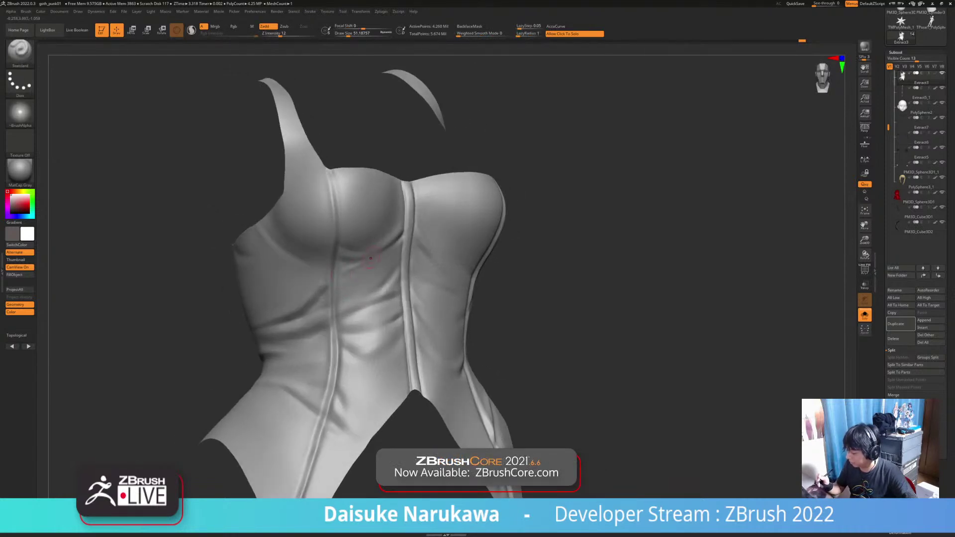
# Sculpt fine diagonal creases under the bust between the front seam and the center strip, smoothing them.
pyautogui.press('shift')
pyautogui.moveTo(333, 280)
pyautogui.mouseDown(button='right')
pyautogui.moveTo(345, 274)
pyautogui.moveTo(323, 305)
pyautogui.moveTo(294, 304)
pyautogui.moveTo(306, 291)
pyautogui.moveTo(352, 315)
pyautogui.moveTo(324, 291)
pyautogui.mouseUp(button='right')
pyautogui.press('shift')
pyautogui.moveTo(362, 266)
pyautogui.mouseDown(button='right')
pyautogui.moveTo(330, 272)
pyautogui.moveTo(328, 289)
pyautogui.mouseUp(button='right')
pyautogui.press('shift')
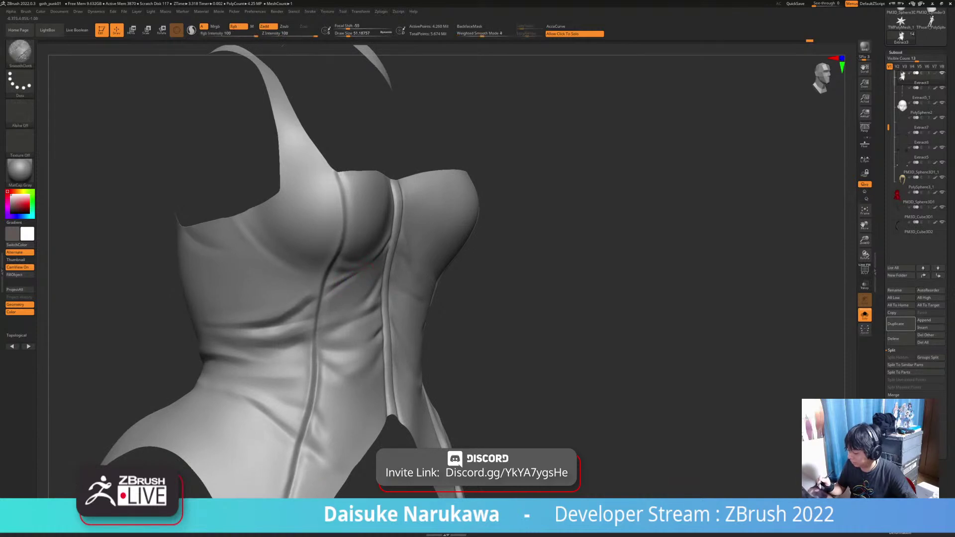
pyautogui.keyDown('ctrl'); pyautogui.moveTo(371, 265); pyautogui.dragTo(357, 218, button='right'); pyautogui.keyUp('ctrl')
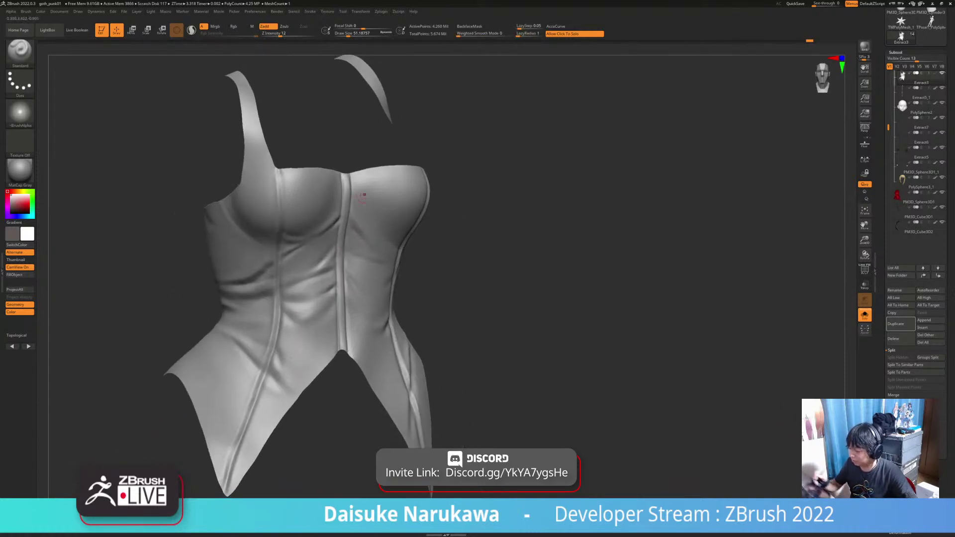
# Sculpt a small crease at the base of the back shoulder strap at draw size about 90.
pyautogui.moveTo(348, 34); pyautogui.dragTo(352, 34)
pyautogui.moveTo(209, 234)
pyautogui.mouseDown(button='right')
pyautogui.moveTo(266, 241)
pyautogui.moveTo(269, 280)
pyautogui.moveTo(348, 272)
pyautogui.mouseUp(button='right')
pyautogui.moveTo(187, 249); pyautogui.dragTo(291, 250, button='right')
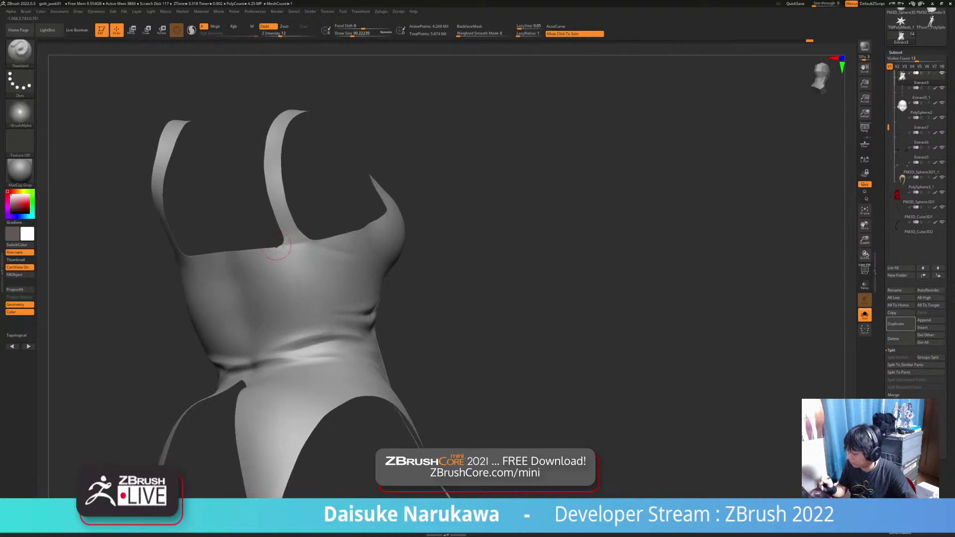
pyautogui.moveTo(300, 240)
pyautogui.mouseDown(button='right')
pyautogui.moveTo(497, 231)
pyautogui.moveTo(314, 250)
pyautogui.mouseUp(button='right')
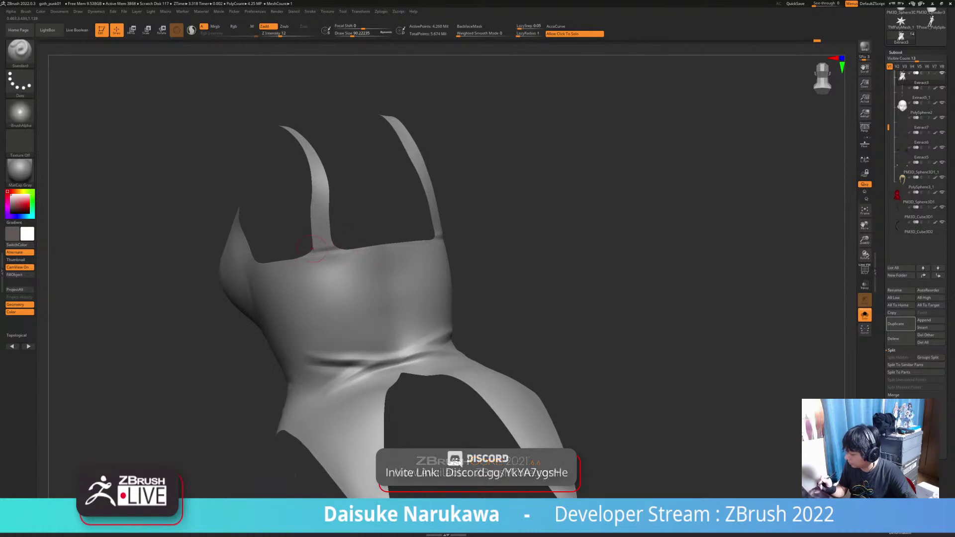
pyautogui.moveTo(313, 248)
pyautogui.mouseDown(button='right')
pyautogui.moveTo(376, 288)
pyautogui.moveTo(373, 309)
pyautogui.moveTo(408, 291)
pyautogui.moveTo(398, 273)
pyautogui.moveTo(363, 260)
pyautogui.mouseUp(button='right')
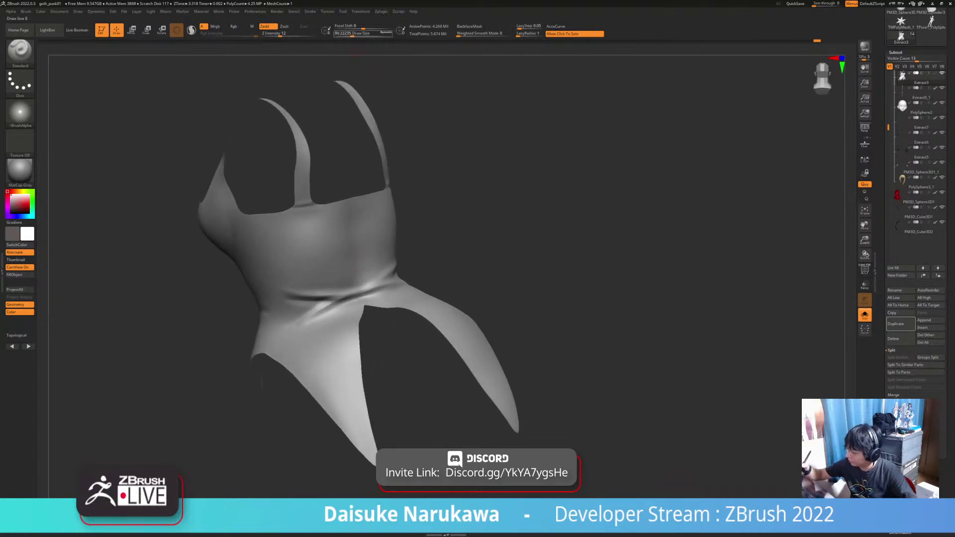
# Carve a vertical center seam down the back of the corset from the top edge through the waist crease.
pyautogui.moveTo(287, 288); pyautogui.dragTo(348, 249, button='right')
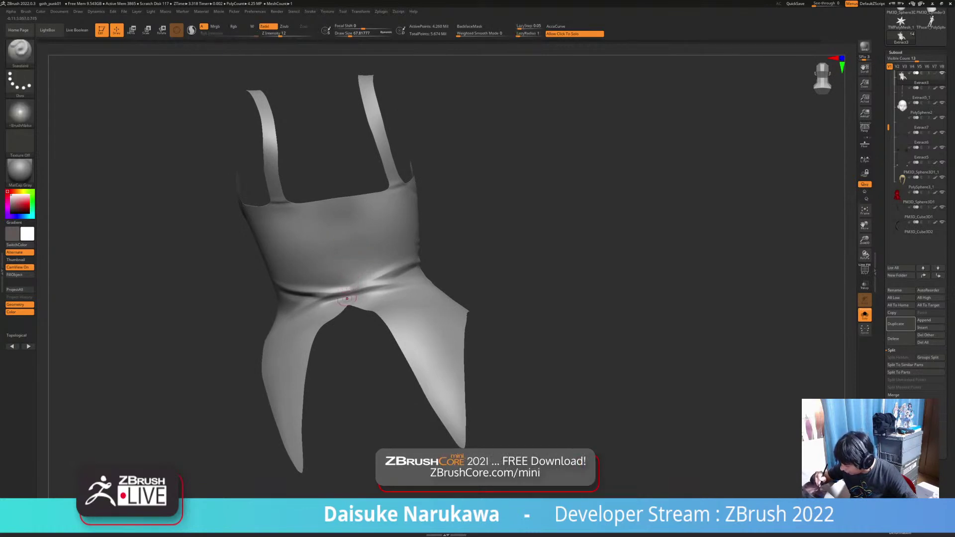
pyautogui.moveTo(350, 303); pyautogui.dragTo(343, 279, button='right')
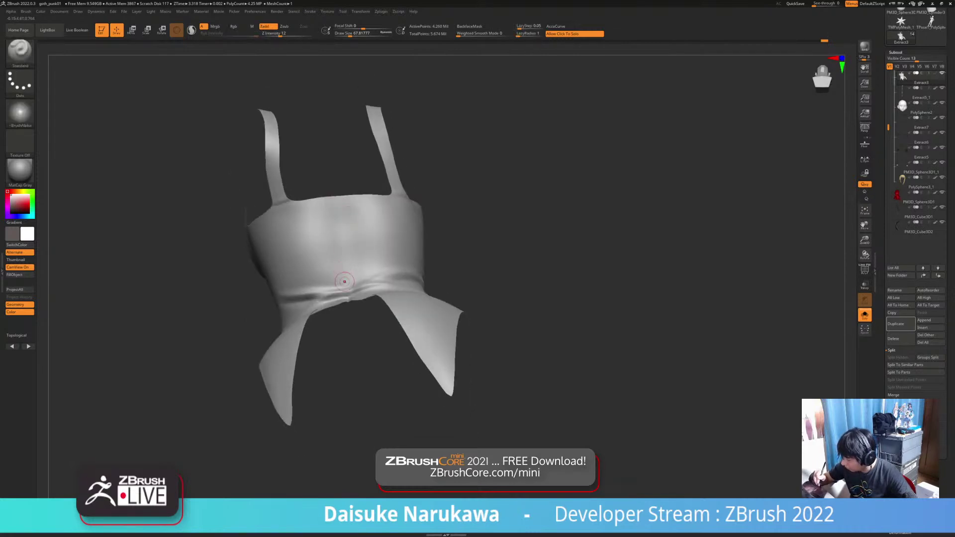
pyautogui.moveTo(348, 295); pyautogui.dragTo(336, 199)
pyautogui.keyDown('ctrl'); pyautogui.moveTo(337, 203); pyautogui.dragTo(338, 226, button='right'); pyautogui.keyUp('ctrl')
pyautogui.moveTo(337, 203); pyautogui.dragTo(341, 239)
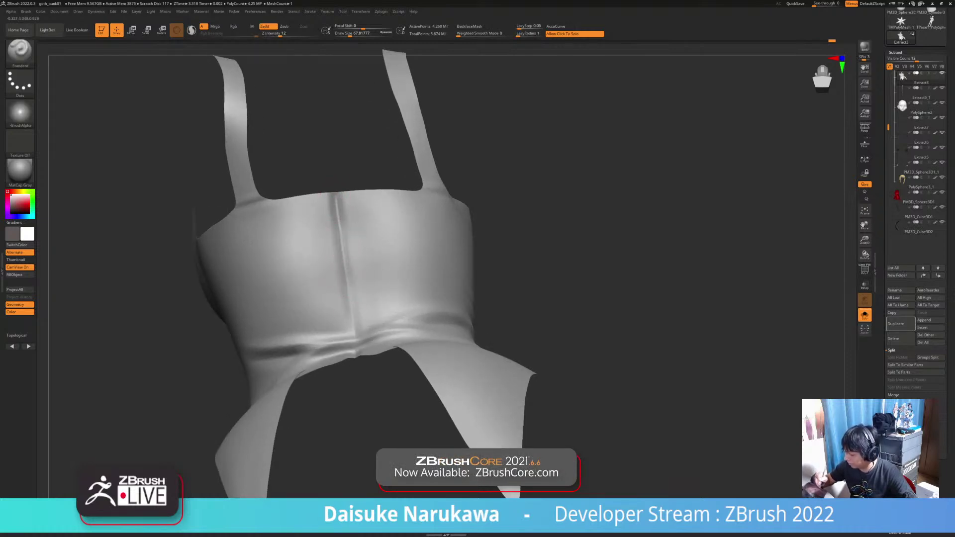
pyautogui.moveTo(349, 276); pyautogui.dragTo(356, 361)
pyautogui.moveTo(349, 398); pyautogui.dragTo(348, 438)
# Smooth the upper end of the center back seam near the corset's top edge.
pyautogui.keyDown('shift'); pyautogui.moveTo(334, 199); pyautogui.dragTo(339, 234); pyautogui.keyUp('shift')
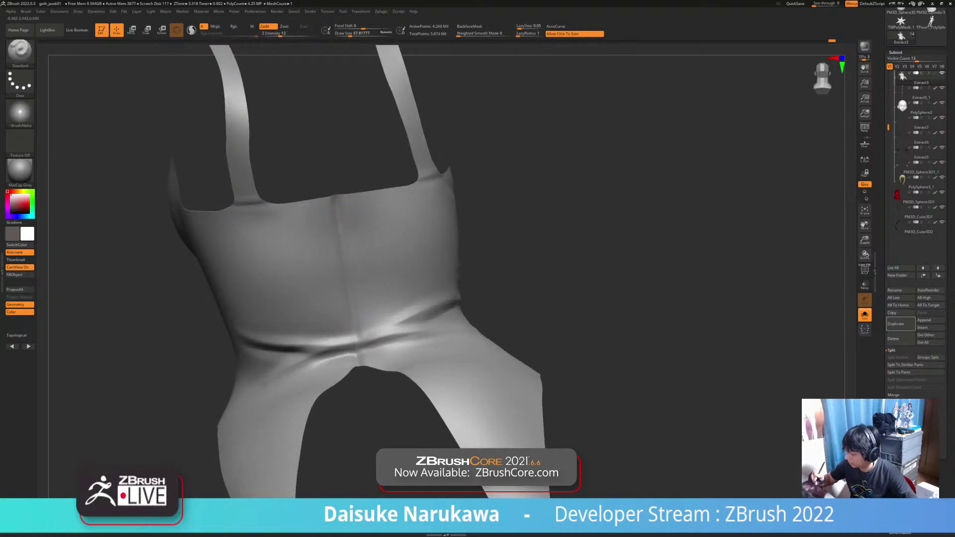
pyautogui.moveTo(338, 169); pyautogui.dragTo(338, 129)
pyautogui.keyDown('shift'); pyautogui.moveTo(336, 200); pyautogui.dragTo(341, 214); pyautogui.keyUp('shift')
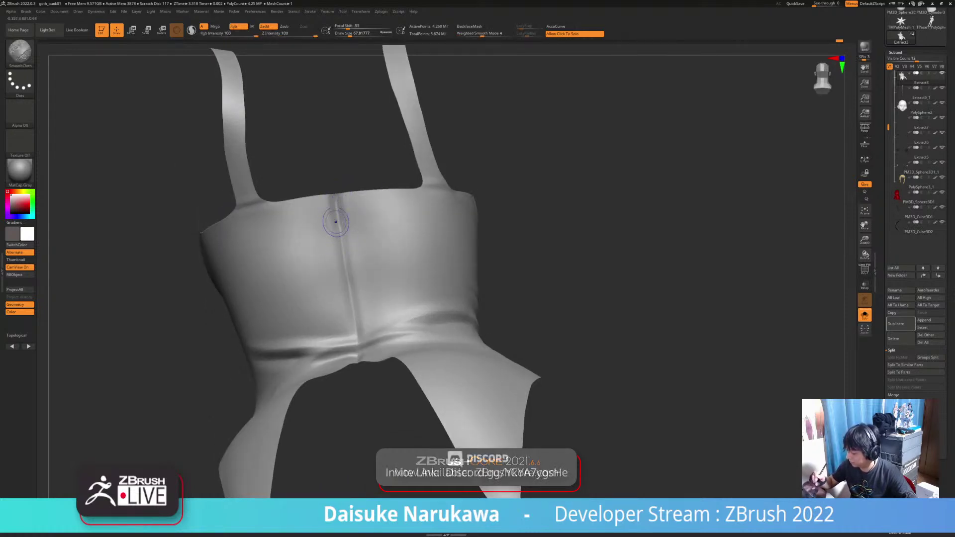
pyautogui.keyDown('ctrl'); pyautogui.moveTo(349, 214); pyautogui.dragTo(349, 174, button='right'); pyautogui.keyUp('ctrl')
pyautogui.moveTo(363, 243); pyautogui.dragTo(367, 275, button='right')
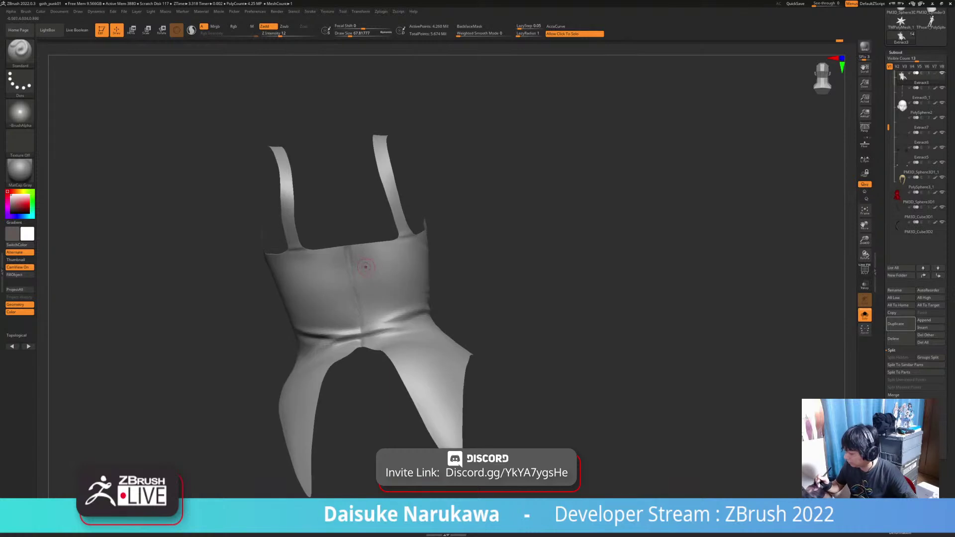
# With a larger brush, sculpt a diagonal crease from the upper center back seam toward the right strap and smooth it, undoing a poor stroke.
pyautogui.moveTo(350, 33); pyautogui.dragTo(358, 33)
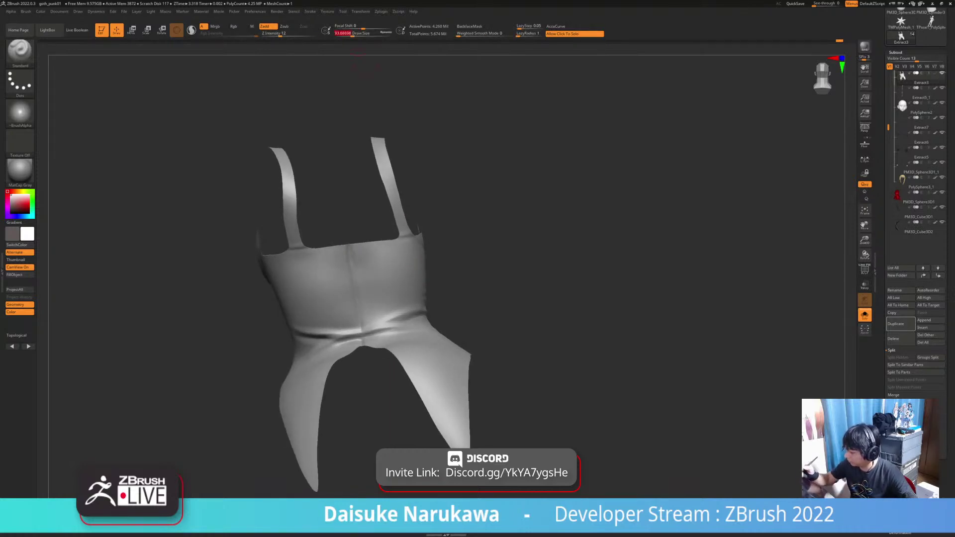
pyautogui.moveTo(379, 252); pyautogui.dragTo(368, 260)
pyautogui.keyDown('shift'); pyautogui.moveTo(374, 254); pyautogui.dragTo(360, 263); pyautogui.keyUp('shift')
pyautogui.moveTo(356, 267); pyautogui.dragTo(380, 259)
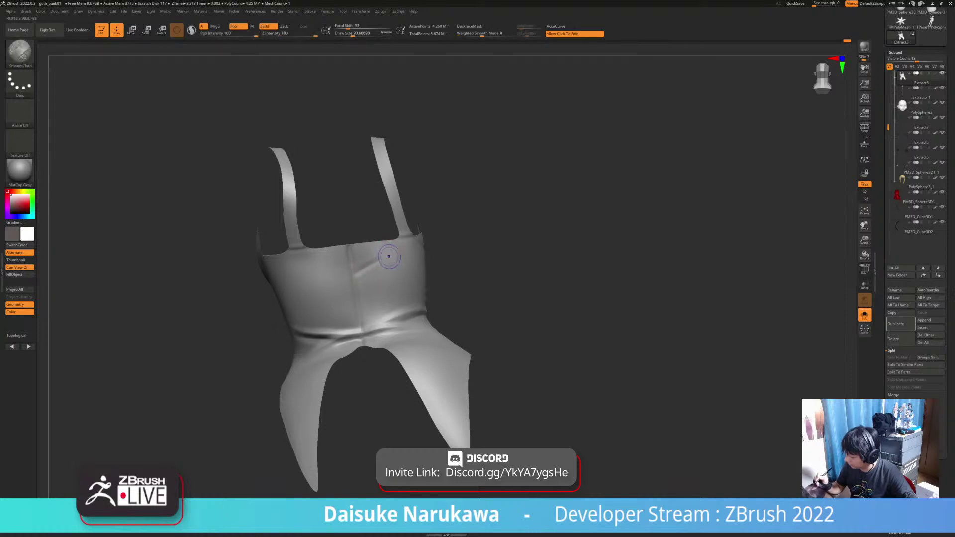
pyautogui.moveTo(351, 294)
pyautogui.mouseDown(button='right')
pyautogui.moveTo(359, 273)
pyautogui.moveTo(356, 283)
pyautogui.mouseUp(button='right')
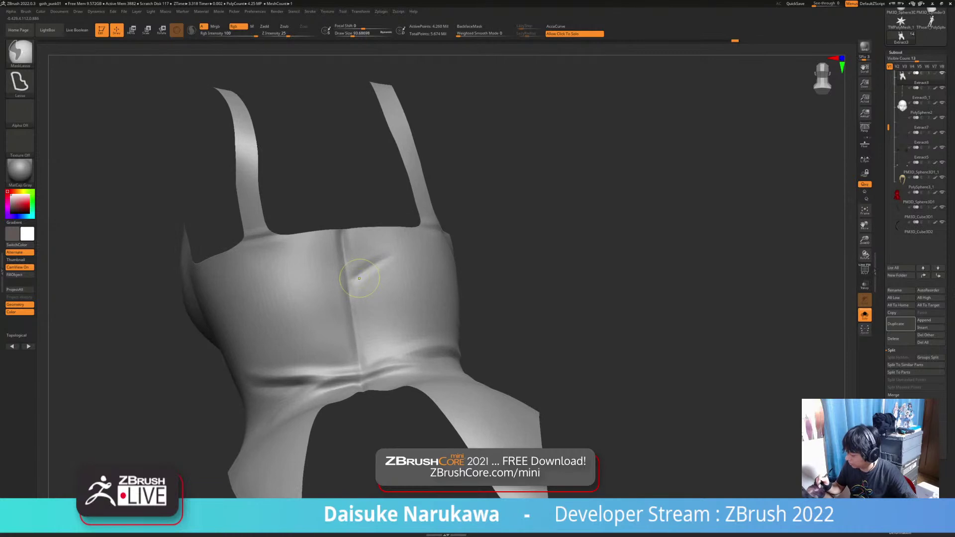
pyautogui.press('shift')
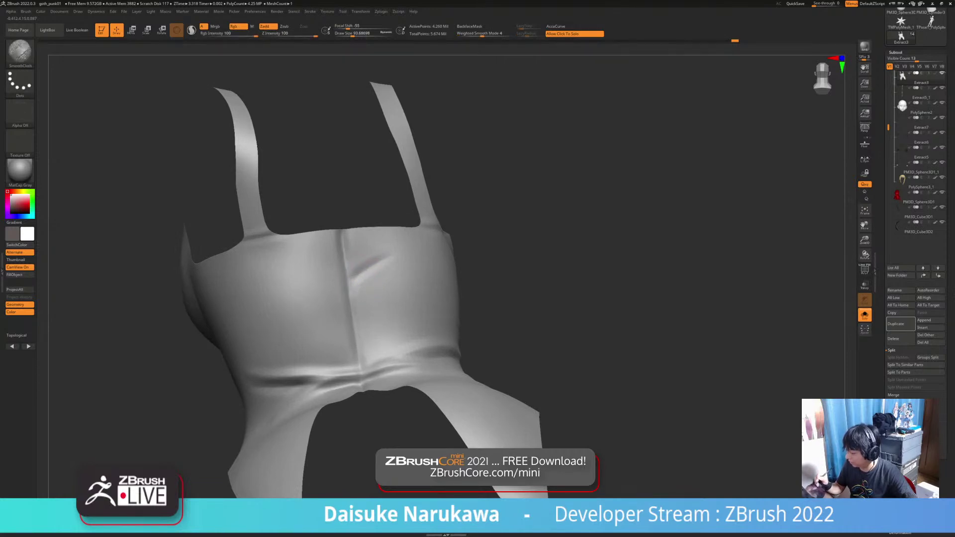
pyautogui.keyDown('ctrl'); pyautogui.moveTo(369, 278); pyautogui.dragTo(377, 264, button='right'); pyautogui.keyUp('ctrl')
pyautogui.moveTo(394, 252); pyautogui.dragTo(362, 273)
pyautogui.hotkey('ctrl', 'z')
pyautogui.press('shift')
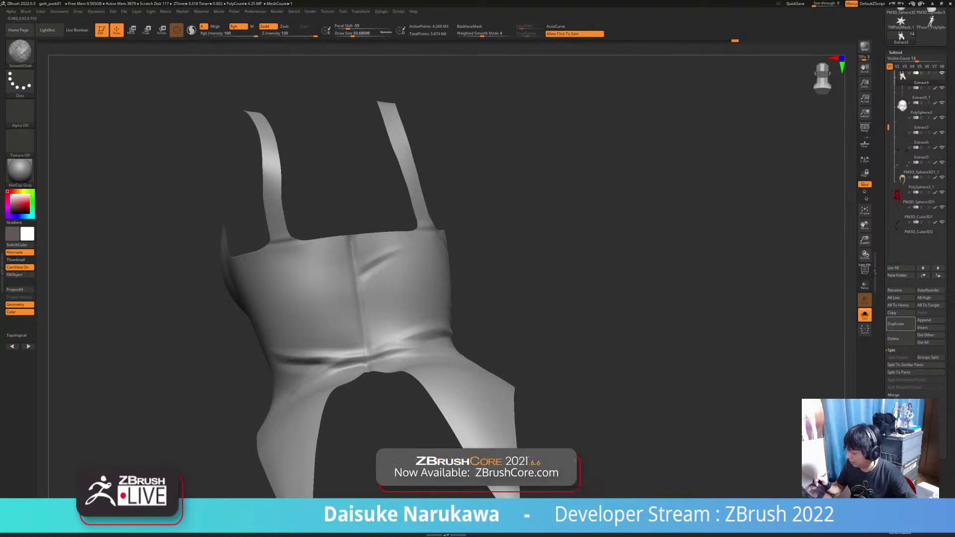
# Sculpt a short diagonal crease left of the upper center back seam and smooth it, undoing poor strokes.
pyautogui.moveTo(363, 266)
pyautogui.keyDown('ctrl'); pyautogui.mouseDown(button='right')
pyautogui.moveTo(369, 256)
pyautogui.moveTo(340, 290)
pyautogui.mouseUp(button='right'); pyautogui.keyUp('ctrl')
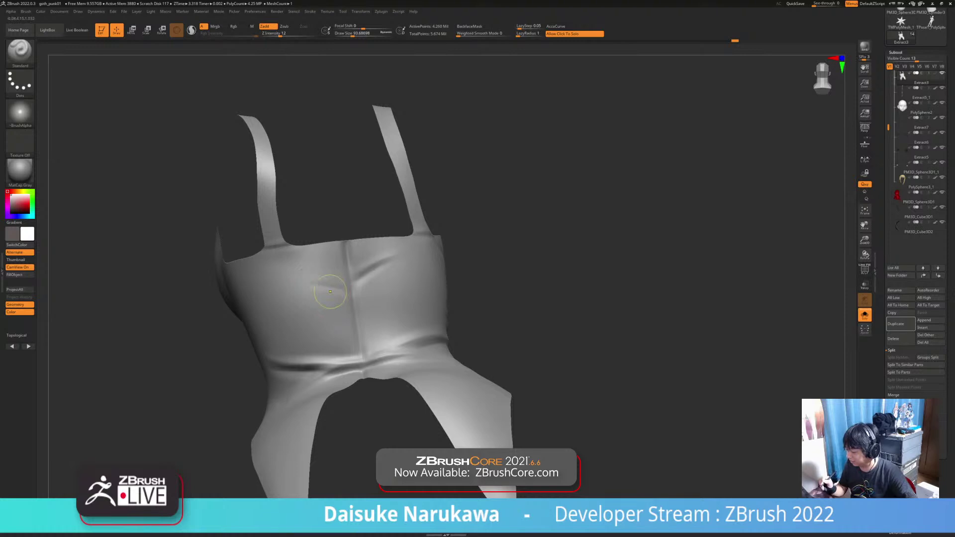
pyautogui.moveTo(327, 286)
pyautogui.mouseDown()
pyautogui.moveTo(353, 298)
pyautogui.moveTo(342, 299)
pyautogui.mouseUp()
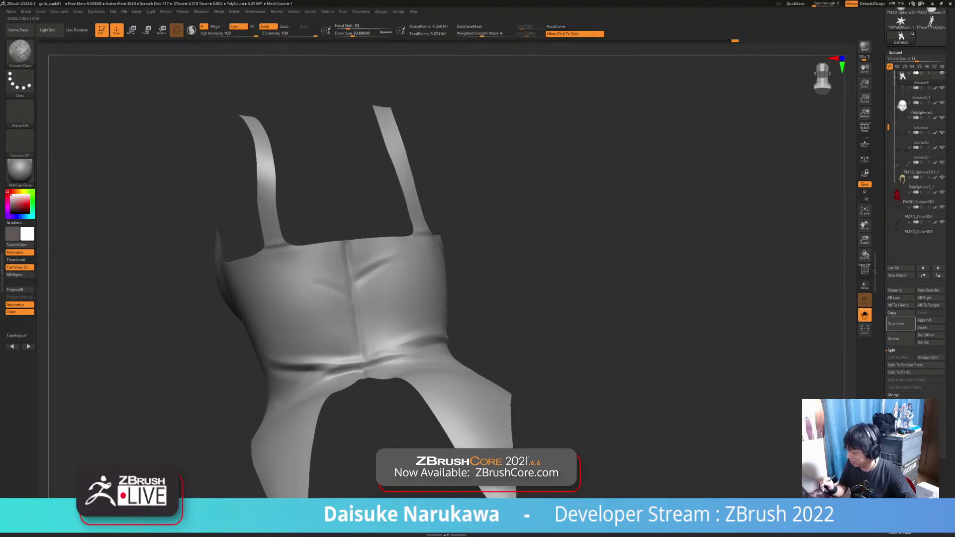
pyautogui.hotkey('ctrl', 'z')
pyautogui.moveTo(328, 283)
pyautogui.keyDown('shift'); pyautogui.mouseDown()
pyautogui.moveTo(364, 286)
pyautogui.moveTo(349, 290)
pyautogui.mouseUp(); pyautogui.keyUp('shift')
pyautogui.hotkey('ctrl', 'z')
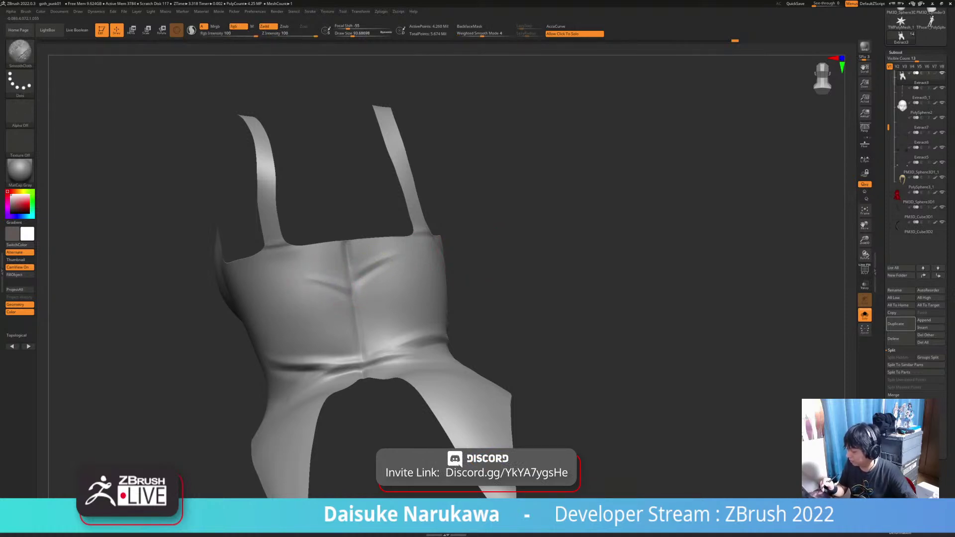
pyautogui.keyDown('shift'); pyautogui.moveTo(321, 280); pyautogui.dragTo(343, 287); pyautogui.keyUp('shift')
# Sculpt a second diagonal crease right of the center back seam at mid-back, undoing the poor attempts.
pyautogui.keyDown('ctrl'); pyautogui.moveTo(343, 284); pyautogui.dragTo(329, 321, button='right'); pyautogui.keyUp('ctrl')
pyautogui.moveTo(321, 293); pyautogui.dragTo(344, 271)
pyautogui.hotkey('ctrl', 'z')
pyautogui.hotkey('ctrl', 'z')
pyautogui.moveTo(322, 306); pyautogui.dragTo(360, 275)
pyautogui.hotkey('ctrl', 'z')
pyautogui.moveTo(325, 302)
pyautogui.mouseDown()
pyautogui.moveTo(361, 275)
pyautogui.moveTo(329, 313)
pyautogui.mouseUp()
pyautogui.keyDown('ctrl'); pyautogui.moveTo(366, 318); pyautogui.dragTo(362, 295, button='right'); pyautogui.keyUp('ctrl')
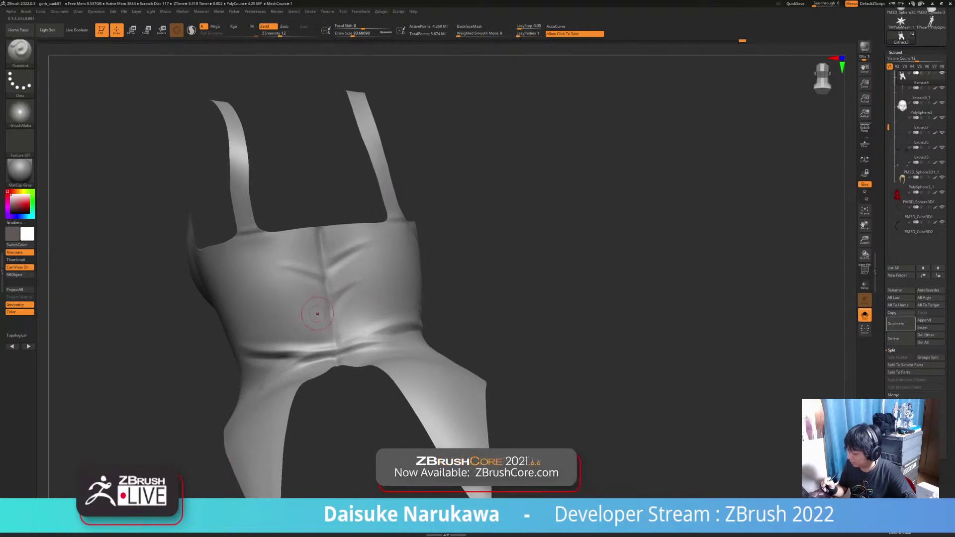
# Sculpt a short crease left of the center back seam just above the waist and smooth its lower area.
pyautogui.keyDown('shift'); pyautogui.moveTo(312, 324); pyautogui.dragTo(319, 334); pyautogui.keyUp('shift')
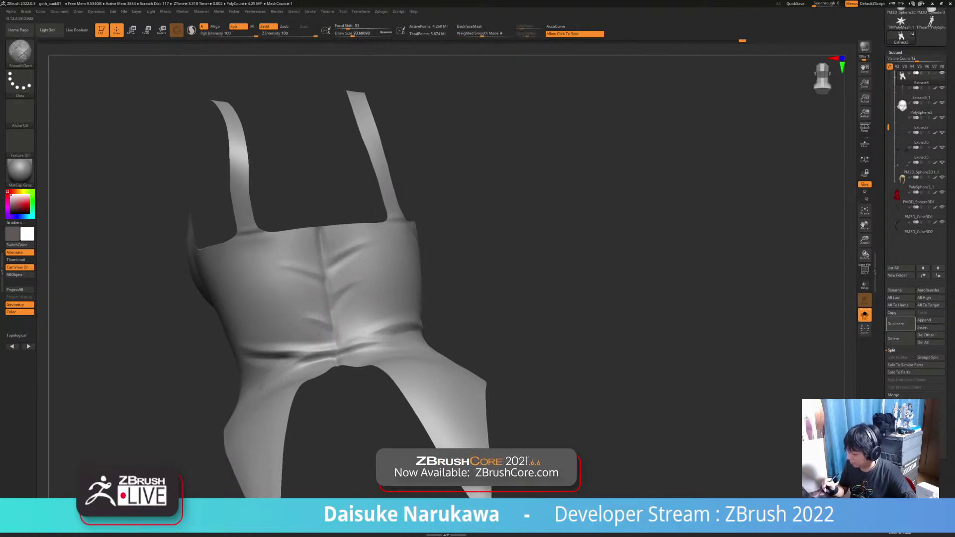
pyautogui.keyDown('ctrl'); pyautogui.moveTo(323, 318); pyautogui.dragTo(321, 348, button='right'); pyautogui.keyUp('ctrl')
pyautogui.moveTo(294, 314); pyautogui.dragTo(334, 339)
pyautogui.hotkey('ctrl', 'z')
pyautogui.moveTo(281, 313)
pyautogui.mouseDown()
pyautogui.moveTo(332, 322)
pyautogui.moveTo(324, 319)
pyautogui.mouseUp()
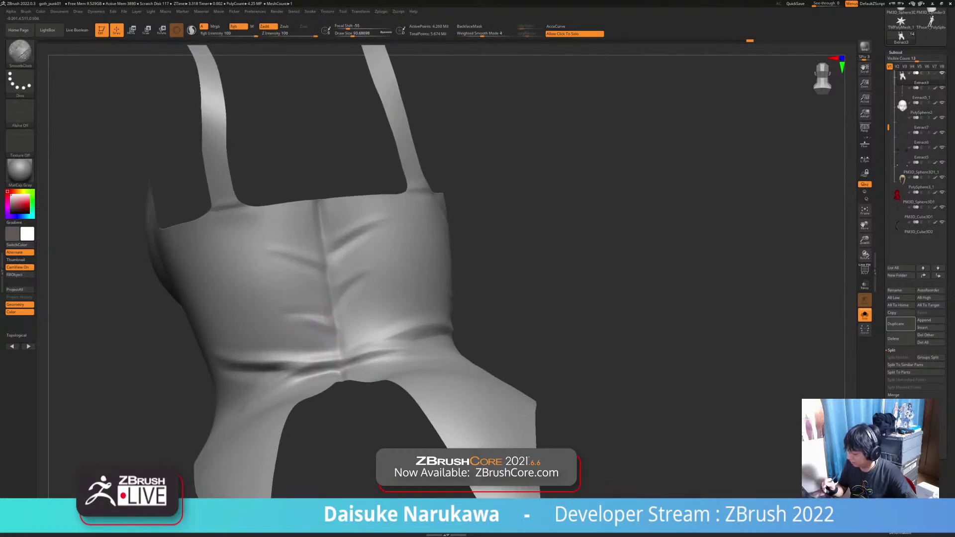
pyautogui.moveTo(343, 345)
pyautogui.keyDown('ctrl'); pyautogui.mouseDown(button='right')
pyautogui.moveTo(363, 317)
pyautogui.moveTo(308, 344)
pyautogui.mouseUp(button='right'); pyautogui.keyUp('ctrl')
pyautogui.keyDown('shift'); pyautogui.moveTo(306, 333); pyautogui.dragTo(319, 346); pyautogui.keyUp('shift')
pyautogui.keyDown('ctrl'); pyautogui.moveTo(315, 353); pyautogui.dragTo(342, 353, button='right'); pyautogui.keyUp('ctrl')
pyautogui.moveTo(326, 353)
pyautogui.keyDown('shift'); pyautogui.mouseDown()
pyautogui.moveTo(313, 344)
pyautogui.moveTo(320, 356)
pyautogui.mouseUp(); pyautogui.keyUp('shift')
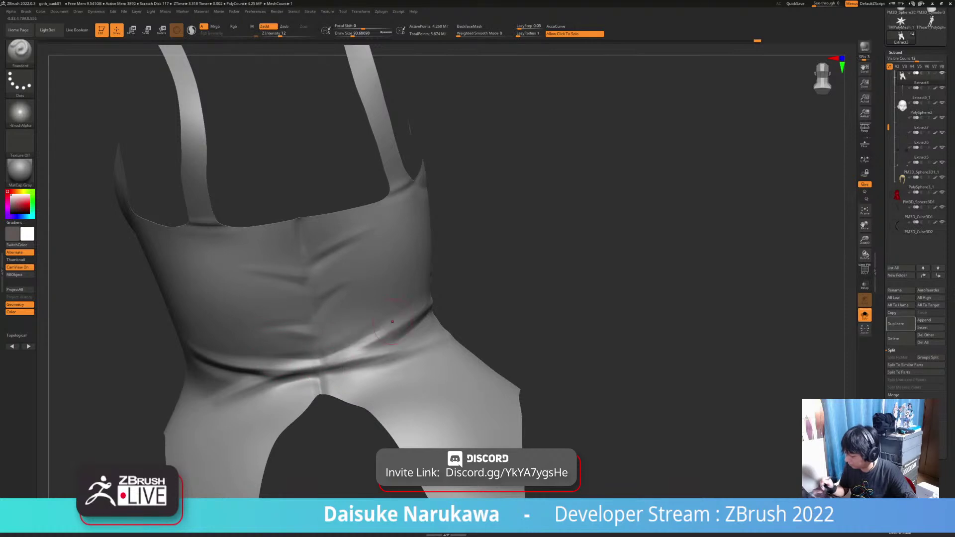
# Raise the fabric ridge above the back waist crease on both sides of the center seam, redoing one stroke.
pyautogui.press('shift')
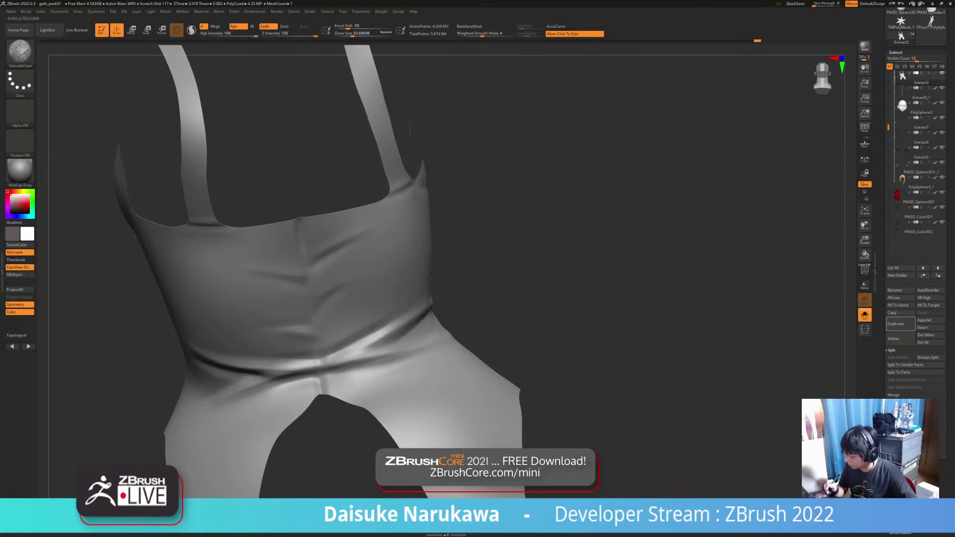
pyautogui.moveTo(245, 361); pyautogui.dragTo(305, 360)
pyautogui.hotkey('ctrl', 'z')
pyautogui.moveTo(229, 362); pyautogui.dragTo(310, 355)
pyautogui.press('shift')
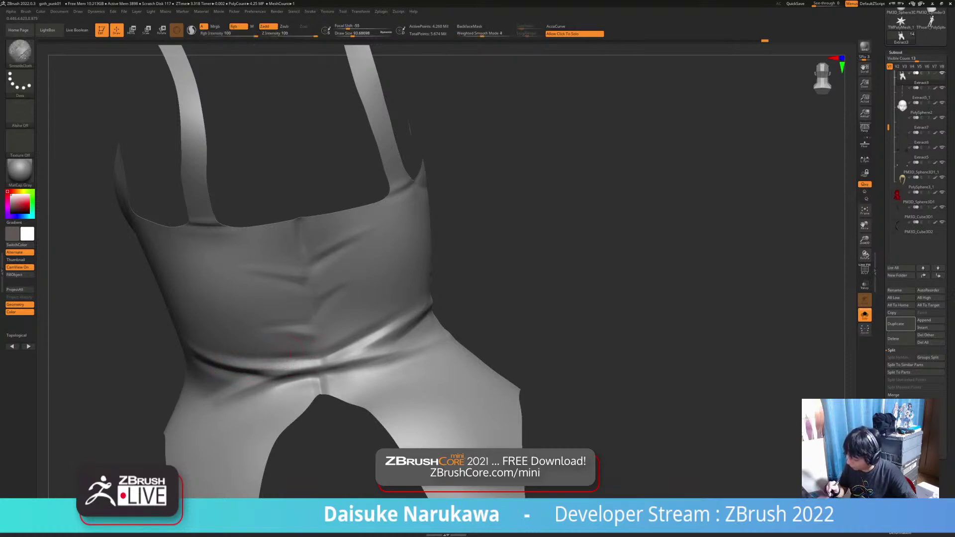
# Deepen the upper half of the center back seam from the top edge with a draw size of about 51.
pyautogui.moveTo(297, 352)
pyautogui.keyDown('ctrl'); pyautogui.mouseDown(button='right')
pyautogui.moveTo(305, 238)
pyautogui.moveTo(330, 215)
pyautogui.moveTo(299, 269)
pyautogui.mouseUp(button='right'); pyautogui.keyUp('ctrl')
pyautogui.click(348, 34)
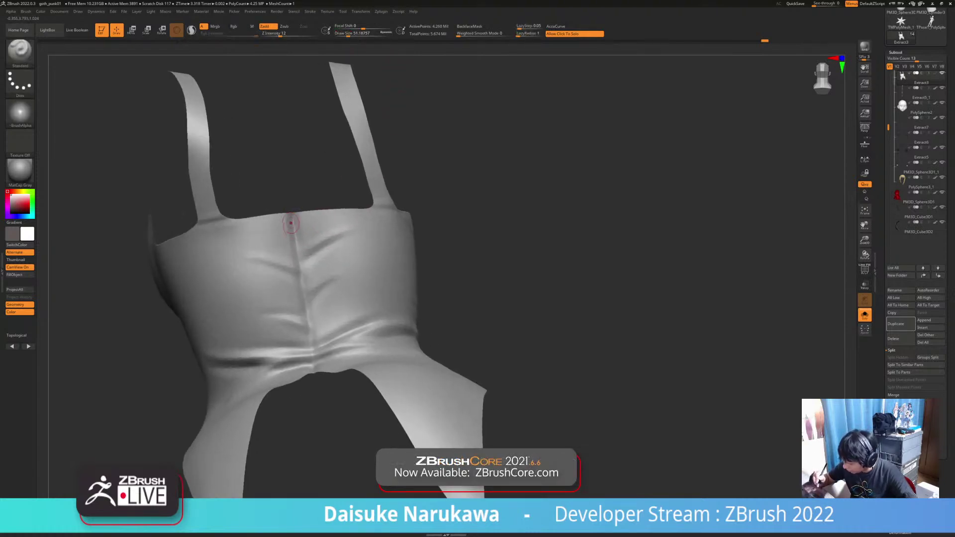
pyautogui.moveTo(292, 217)
pyautogui.keyDown('alt'); pyautogui.mouseDown(button='right')
pyautogui.moveTo(299, 272)
pyautogui.moveTo(299, 237)
pyautogui.mouseUp(button='right'); pyautogui.keyUp('alt')
pyautogui.moveTo(308, 288)
pyautogui.keyDown('alt'); pyautogui.mouseDown(button='right')
pyautogui.moveTo(301, 261)
pyautogui.moveTo(329, 293)
pyautogui.mouseUp(button='right'); pyautogui.keyUp('alt')
pyautogui.moveTo(291, 209); pyautogui.dragTo(295, 269)
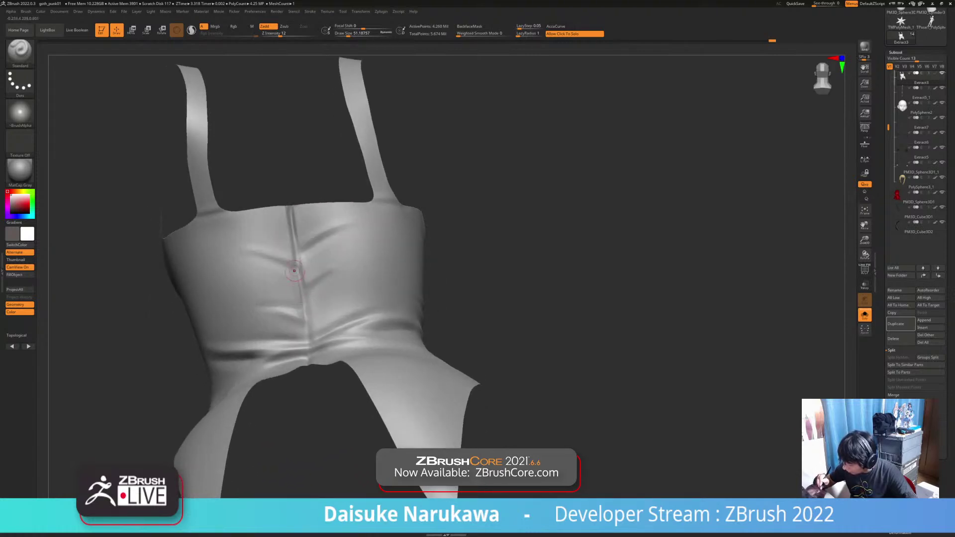
pyautogui.moveTo(306, 323)
pyautogui.keyDown('ctrl'); pyautogui.mouseDown(button='right')
pyautogui.moveTo(312, 288)
pyautogui.moveTo(306, 321)
pyautogui.moveTo(438, 308)
pyautogui.moveTo(393, 272)
pyautogui.moveTo(303, 308)
pyautogui.moveTo(281, 334)
pyautogui.moveTo(309, 344)
pyautogui.moveTo(423, 328)
pyautogui.moveTo(326, 343)
pyautogui.mouseUp(button='right'); pyautogui.keyUp('ctrl')
# Sculpt and smooth a soft horizontal fold across the side of the waist at draw size about 71.
pyautogui.click(352, 33)
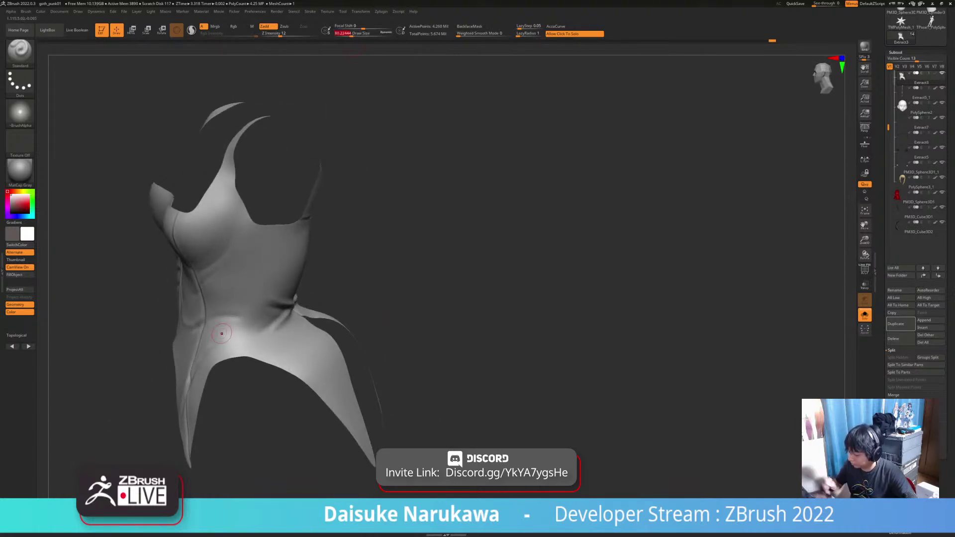
pyautogui.moveTo(222, 331); pyautogui.dragTo(231, 333, button='right')
pyautogui.moveTo(230, 333)
pyautogui.mouseDown()
pyautogui.moveTo(212, 344)
pyautogui.moveTo(229, 328)
pyautogui.moveTo(223, 341)
pyautogui.moveTo(269, 326)
pyautogui.mouseUp()
pyautogui.moveTo(283, 316)
pyautogui.mouseDown(button='right')
pyautogui.moveTo(232, 327)
pyautogui.moveTo(279, 282)
pyautogui.mouseUp(button='right')
pyautogui.press('shift')
pyautogui.moveTo(316, 255)
pyautogui.keyDown('ctrl'); pyautogui.mouseDown(button='right')
pyautogui.moveTo(302, 278)
pyautogui.moveTo(348, 238)
pyautogui.moveTo(308, 214)
pyautogui.mouseUp(button='right'); pyautogui.keyUp('ctrl')
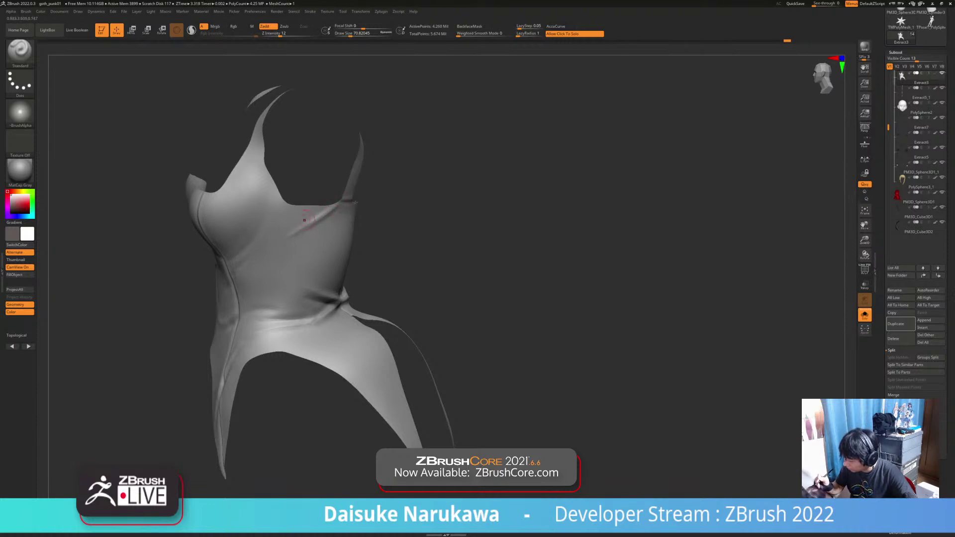
# Sculpt a diagonal crease from the base of the back strap across the side toward the bust, and smooth it.
pyautogui.moveTo(319, 212); pyautogui.dragTo(313, 219)
pyautogui.press('shift')
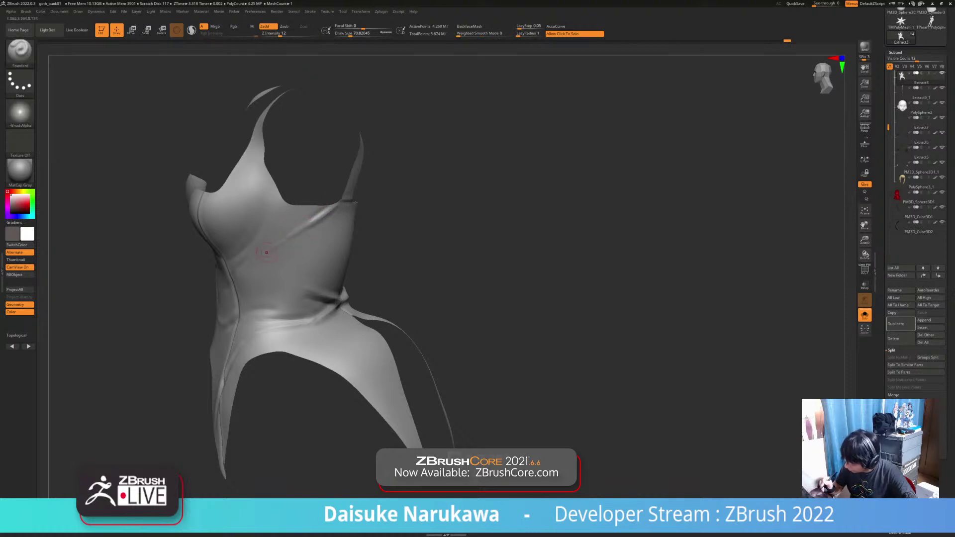
pyautogui.keyDown('shift'); pyautogui.moveTo(319, 218); pyautogui.dragTo(307, 176); pyautogui.keyUp('shift')
# Increase the draw size to about 109 and sculpt a diagonal fold across the side panel above the waist crease.
pyautogui.click(354, 34)
pyautogui.moveTo(287, 253); pyautogui.dragTo(273, 263, button='right')
pyautogui.moveTo(300, 270); pyautogui.dragTo(266, 256)
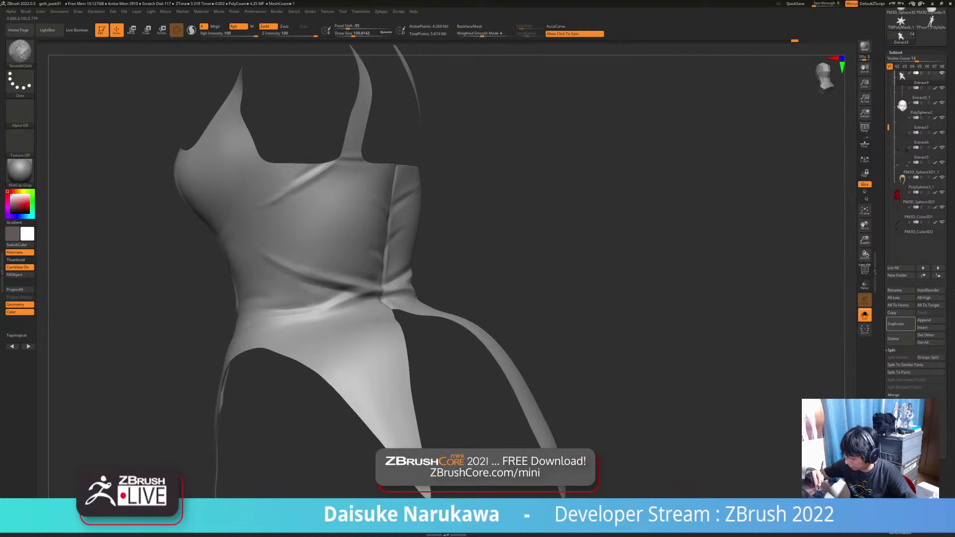
pyautogui.press('shift')
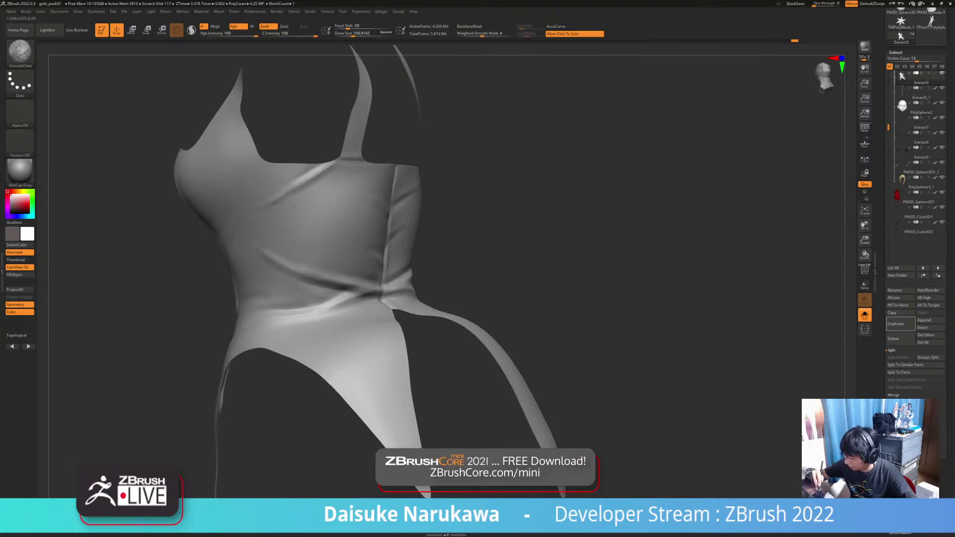
# Sculpt a diagonal crease at the inner edge of the back tail flap at draw size about 87 and smooth it.
pyautogui.moveTo(373, 295)
pyautogui.keyDown('ctrl'); pyautogui.mouseDown(button='right')
pyautogui.moveTo(371, 368)
pyautogui.moveTo(361, 371)
pyautogui.moveTo(366, 318)
pyautogui.moveTo(413, 311)
pyautogui.moveTo(368, 326)
pyautogui.mouseUp(button='right'); pyautogui.keyUp('ctrl')
pyautogui.moveTo(366, 33); pyautogui.dragTo(352, 33)
pyautogui.moveTo(343, 219); pyautogui.dragTo(334, 256, button='right')
pyautogui.press('ctrl')
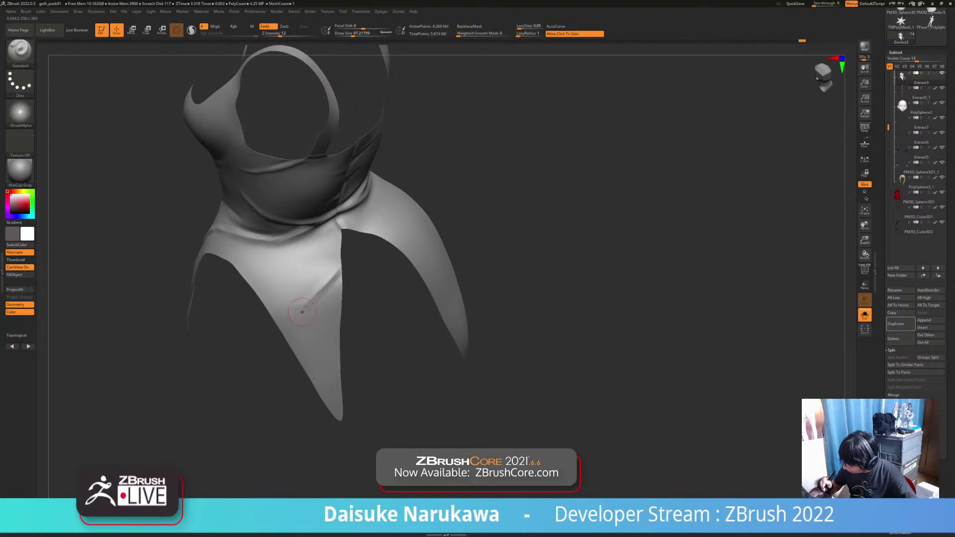
pyautogui.press('shift')
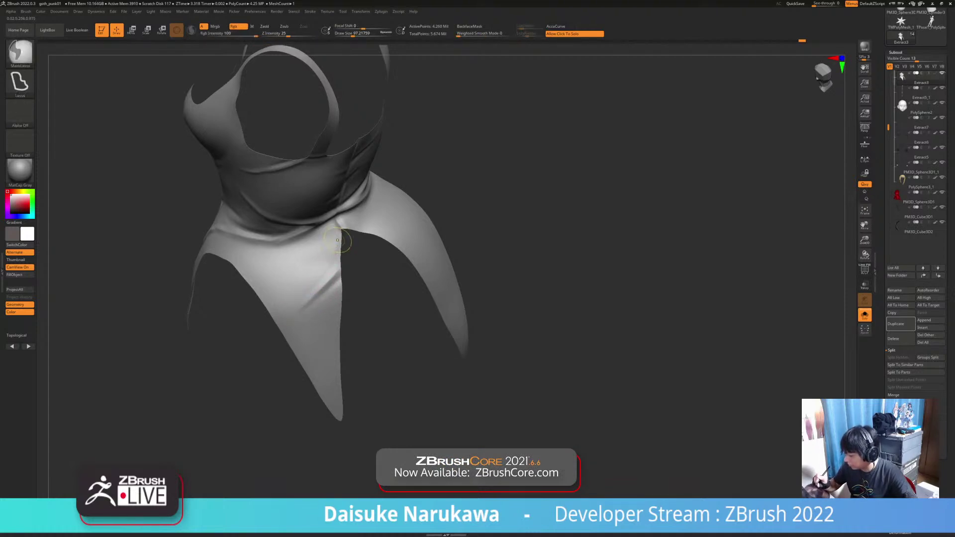
pyautogui.press('ctrl')
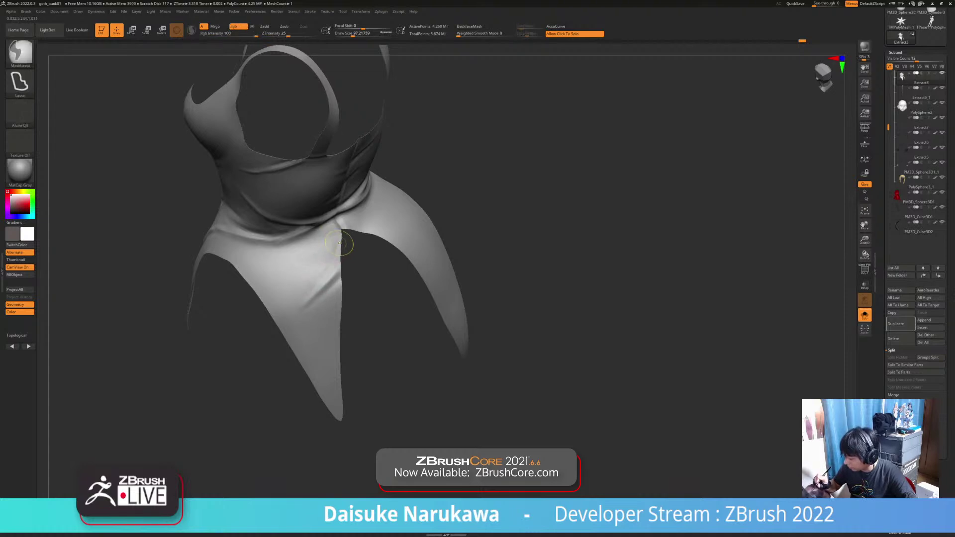
pyautogui.press('shift')
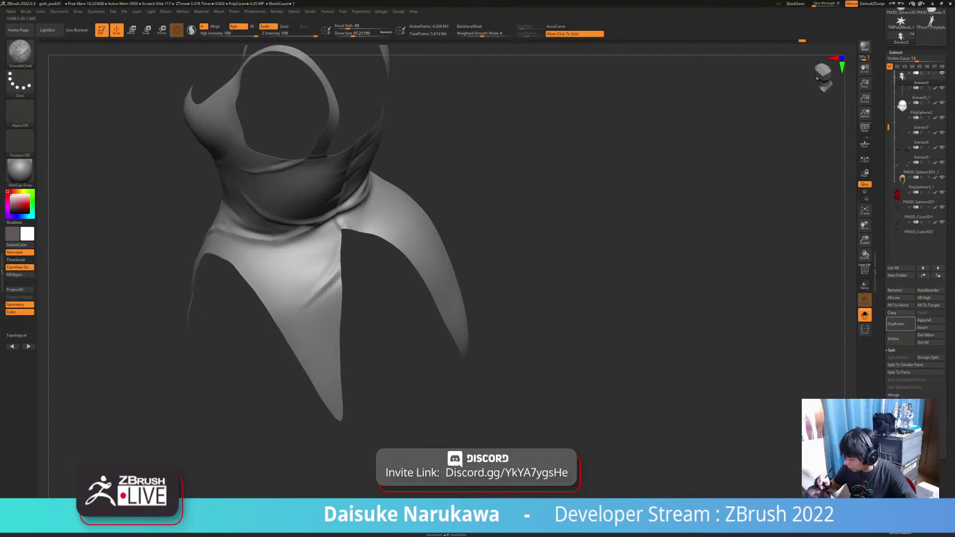
pyautogui.moveTo(296, 311)
pyautogui.keyDown('ctrl'); pyautogui.mouseDown(button='right')
pyautogui.moveTo(295, 279)
pyautogui.moveTo(297, 319)
pyautogui.moveTo(319, 283)
pyautogui.moveTo(331, 319)
pyautogui.moveTo(463, 338)
pyautogui.moveTo(353, 357)
pyautogui.mouseUp(button='right'); pyautogui.keyUp('ctrl')
pyautogui.moveTo(320, 330)
pyautogui.keyDown('ctrl'); pyautogui.mouseDown(button='right')
pyautogui.moveTo(322, 356)
pyautogui.moveTo(315, 313)
pyautogui.mouseUp(button='right'); pyautogui.keyUp('ctrl')
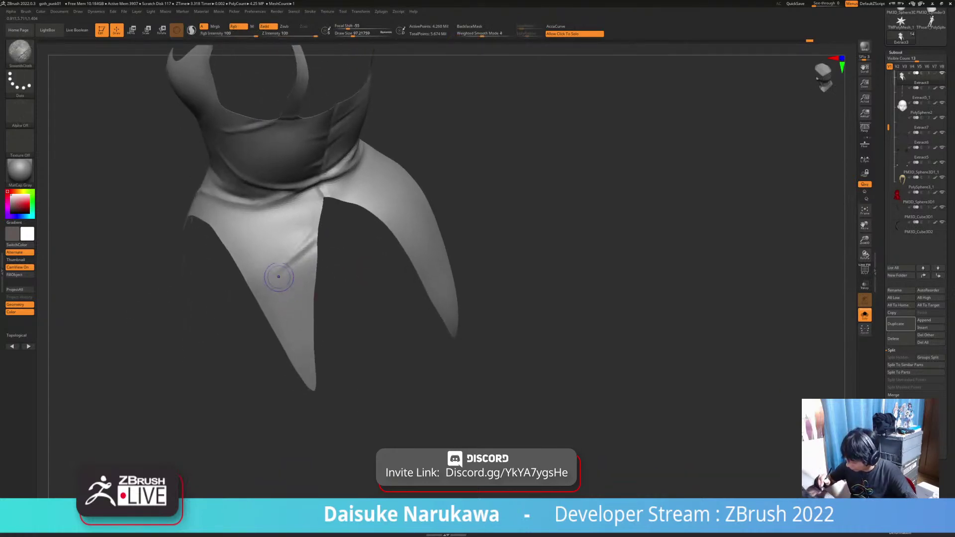
pyautogui.moveTo(285, 261); pyautogui.dragTo(279, 233, button='right')
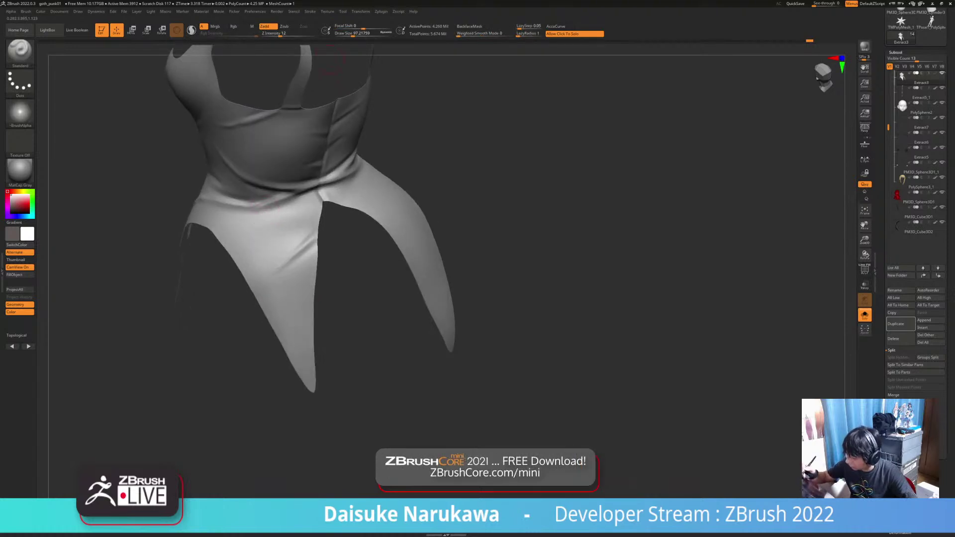
# Carve a long seam down the back tail flap from the waist crease to its tip at draw size about 62.
pyautogui.moveTo(318, 319)
pyautogui.keyDown('ctrl'); pyautogui.mouseDown(button='right')
pyautogui.moveTo(321, 355)
pyautogui.moveTo(349, 323)
pyautogui.moveTo(336, 343)
pyautogui.mouseUp(button='right'); pyautogui.keyUp('ctrl')
pyautogui.moveTo(279, 299)
pyautogui.mouseDown(button='right')
pyautogui.moveTo(311, 288)
pyautogui.moveTo(294, 269)
pyautogui.moveTo(338, 261)
pyautogui.mouseUp(button='right')
pyautogui.moveTo(224, 283)
pyautogui.mouseDown(button='right')
pyautogui.moveTo(274, 263)
pyautogui.moveTo(249, 241)
pyautogui.mouseUp(button='right')
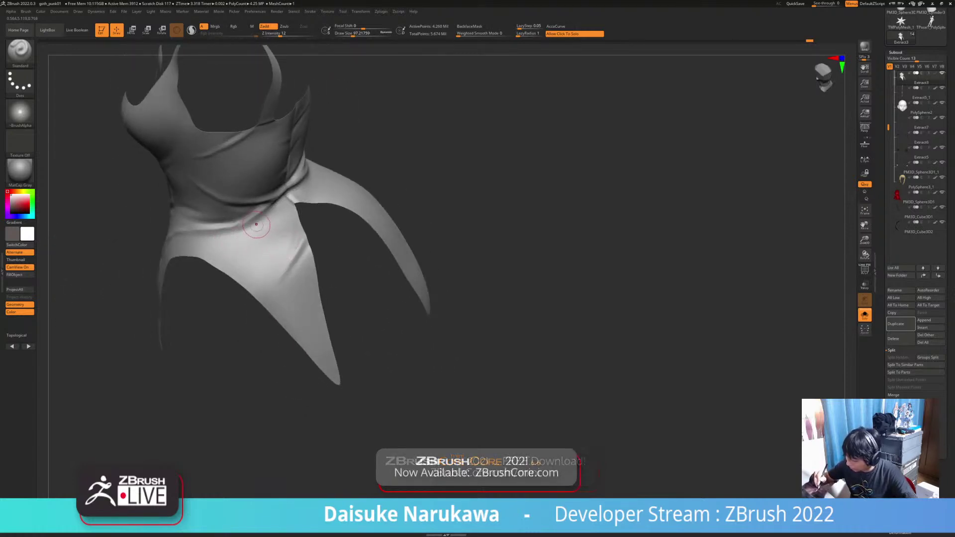
pyautogui.click(350, 34)
pyautogui.moveTo(255, 228); pyautogui.dragTo(279, 260, button='right')
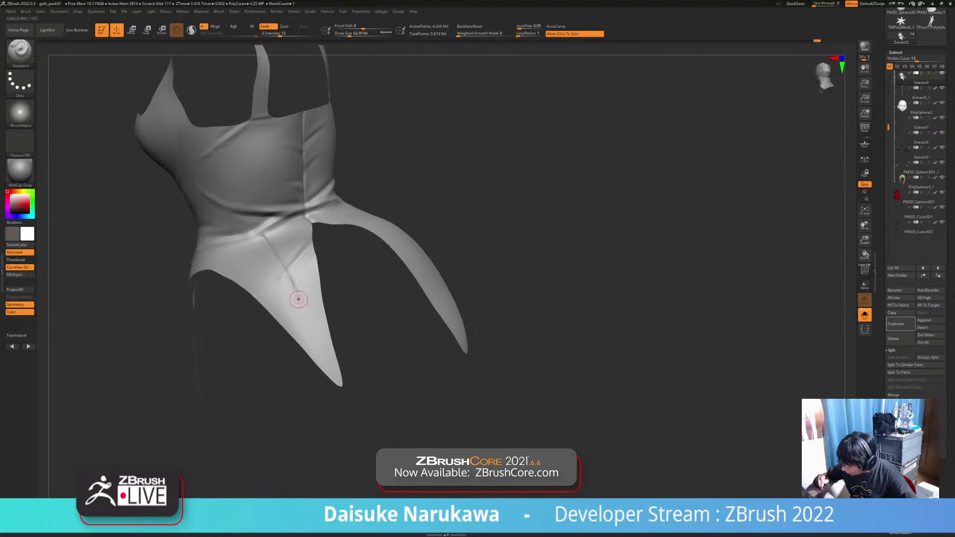
pyautogui.moveTo(328, 356); pyautogui.dragTo(326, 338, button='right')
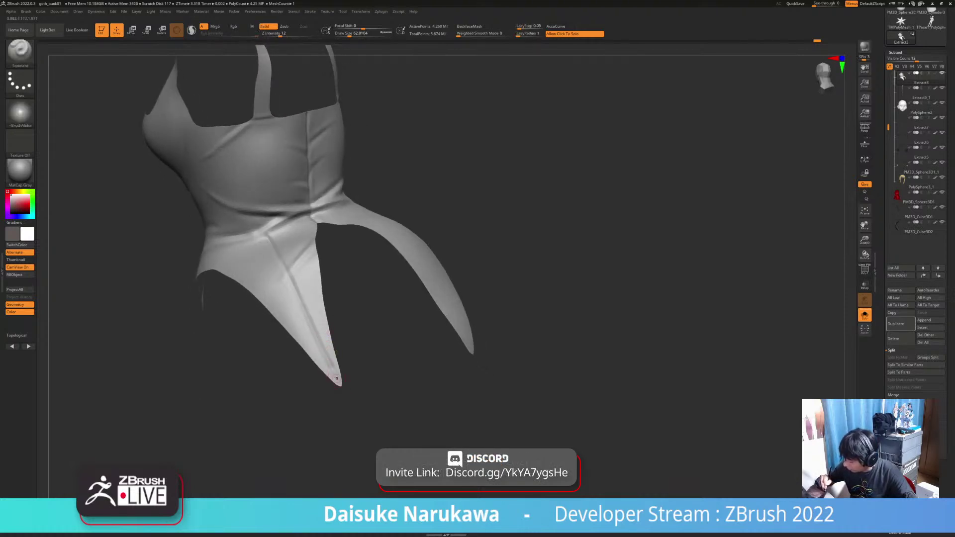
pyautogui.press('shift')
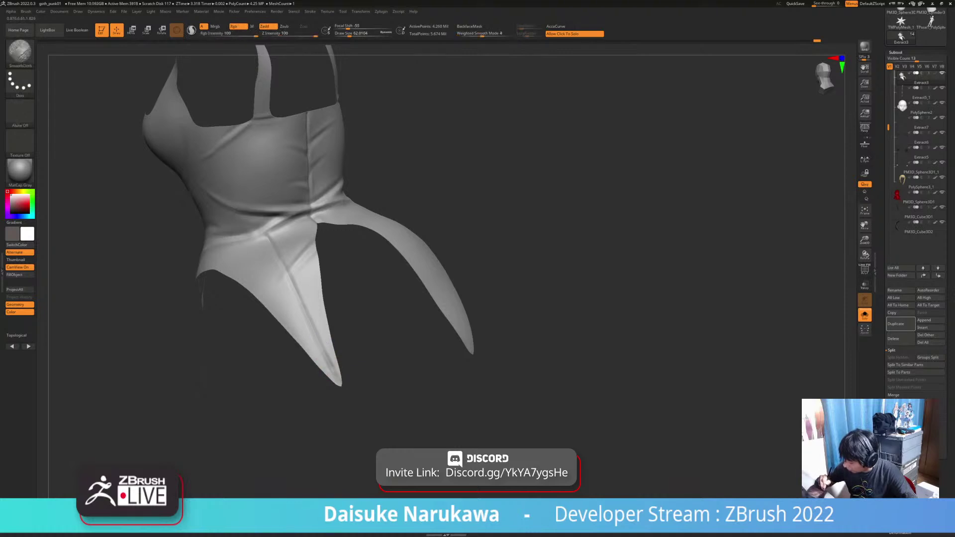
# Smooth the upper end of the tail flap seam where it meets the waist crease.
pyautogui.moveTo(279, 227); pyautogui.dragTo(275, 246, button='right')
pyautogui.keyDown('shift'); pyautogui.moveTo(269, 240); pyautogui.dragTo(280, 253); pyautogui.keyUp('shift')
pyautogui.moveTo(275, 254); pyautogui.dragTo(274, 239, button='right')
pyautogui.keyDown('shift'); pyautogui.moveTo(262, 217); pyautogui.dragTo(256, 222); pyautogui.keyUp('shift')
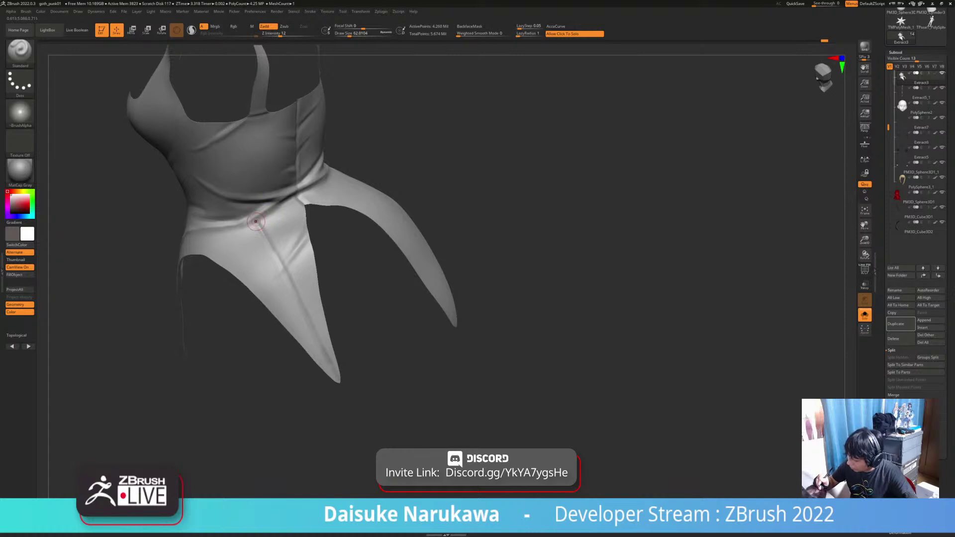
# Deepen the seam on the opposite back tail flap from the waist down toward the tip.
pyautogui.moveTo(265, 213); pyautogui.dragTo(249, 239, button='right')
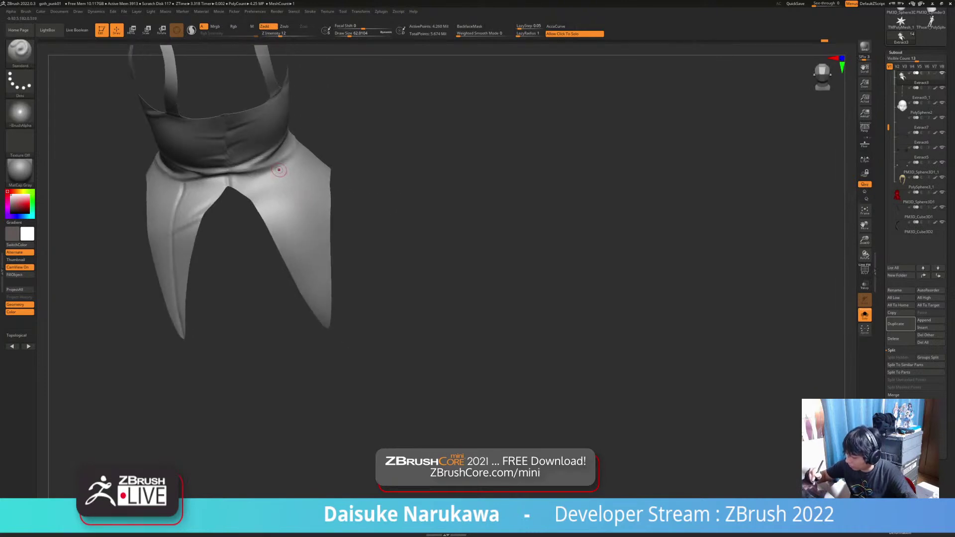
pyautogui.moveTo(280, 176); pyautogui.dragTo(276, 168, button='right')
pyautogui.moveTo(301, 242); pyautogui.dragTo(321, 301, button='right')
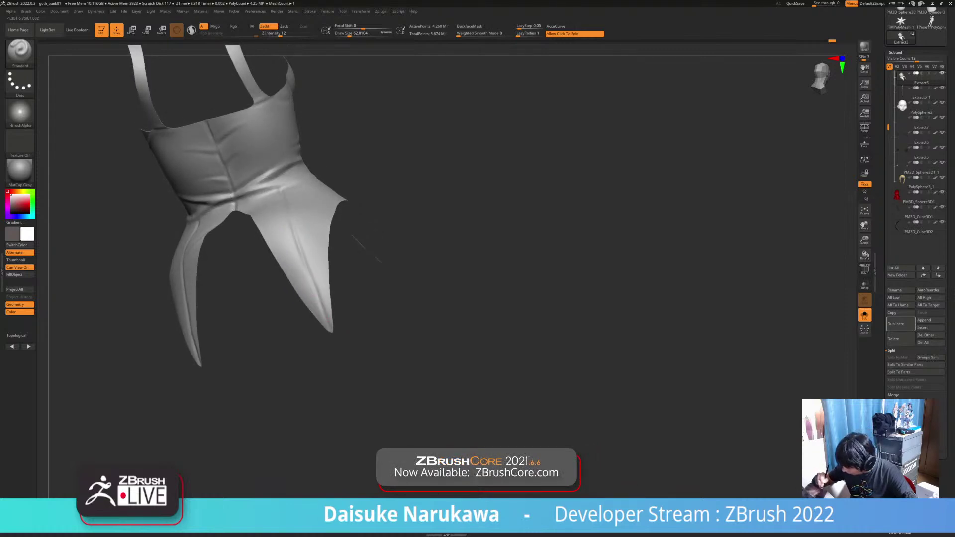
pyautogui.moveTo(315, 249); pyautogui.dragTo(294, 257, button='right')
pyautogui.rightClick(286, 231)
pyautogui.rightClick(286, 231)
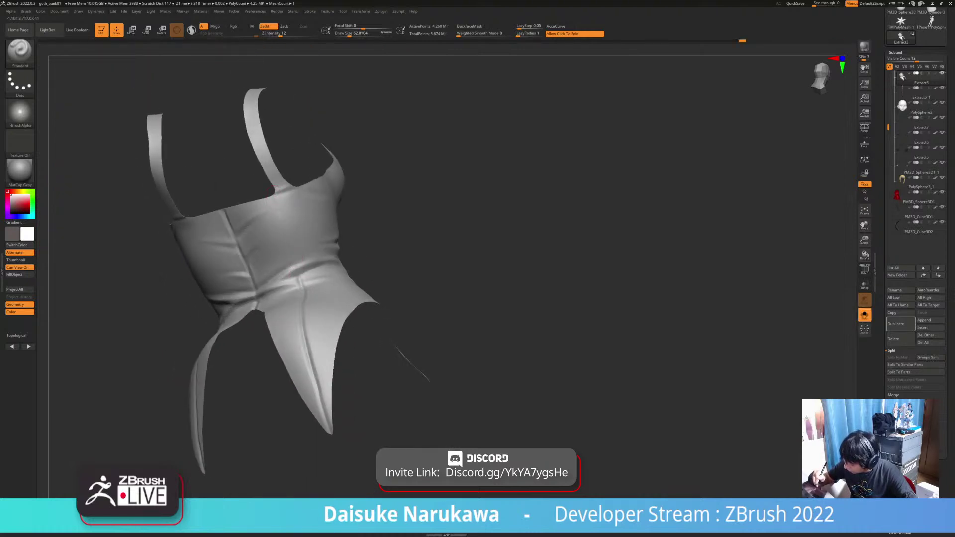
# Sculpt short vertical creases in the back panel below the base of the shoulder strap and smooth them.
pyautogui.moveTo(273, 190); pyautogui.dragTo(385, 234, button='right')
pyautogui.moveTo(309, 246)
pyautogui.mouseDown(button='right')
pyautogui.moveTo(234, 221)
pyautogui.moveTo(286, 226)
pyautogui.mouseUp(button='right')
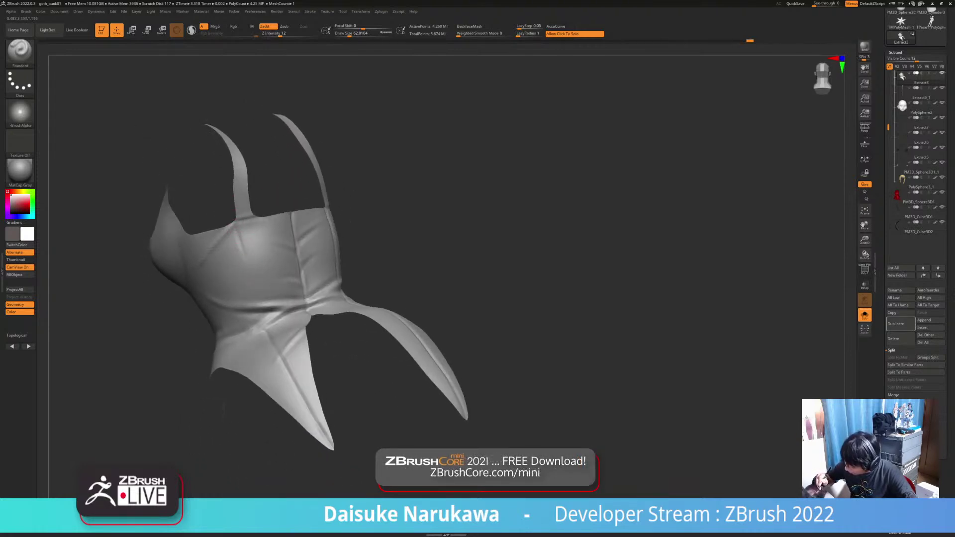
pyautogui.moveTo(247, 271); pyautogui.dragTo(240, 244, button='right')
pyautogui.moveTo(264, 313)
pyautogui.mouseDown(button='right')
pyautogui.moveTo(253, 285)
pyautogui.moveTo(286, 344)
pyautogui.moveTo(253, 291)
pyautogui.moveTo(292, 283)
pyautogui.moveTo(302, 239)
pyautogui.moveTo(297, 294)
pyautogui.moveTo(330, 297)
pyautogui.moveTo(221, 290)
pyautogui.moveTo(364, 292)
pyautogui.moveTo(365, 303)
pyautogui.moveTo(237, 304)
pyautogui.moveTo(299, 299)
pyautogui.moveTo(259, 294)
pyautogui.mouseUp(button='right')
pyautogui.press('shift')
# Adjust the draw size and rework the creases around the upper tail flap seam below the waist.
pyautogui.click(352, 34)
pyautogui.moveTo(352, 34); pyautogui.dragTo(350, 34)
pyautogui.moveTo(309, 237); pyautogui.dragTo(292, 256, button='right')
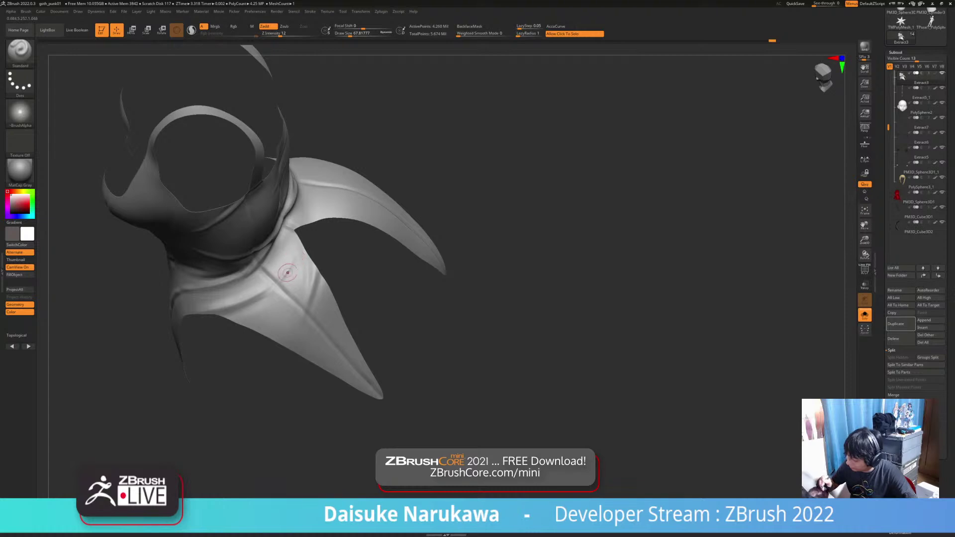
pyautogui.moveTo(284, 278); pyautogui.dragTo(294, 264, button='right')
pyautogui.moveTo(343, 217); pyautogui.dragTo(344, 234, button='right')
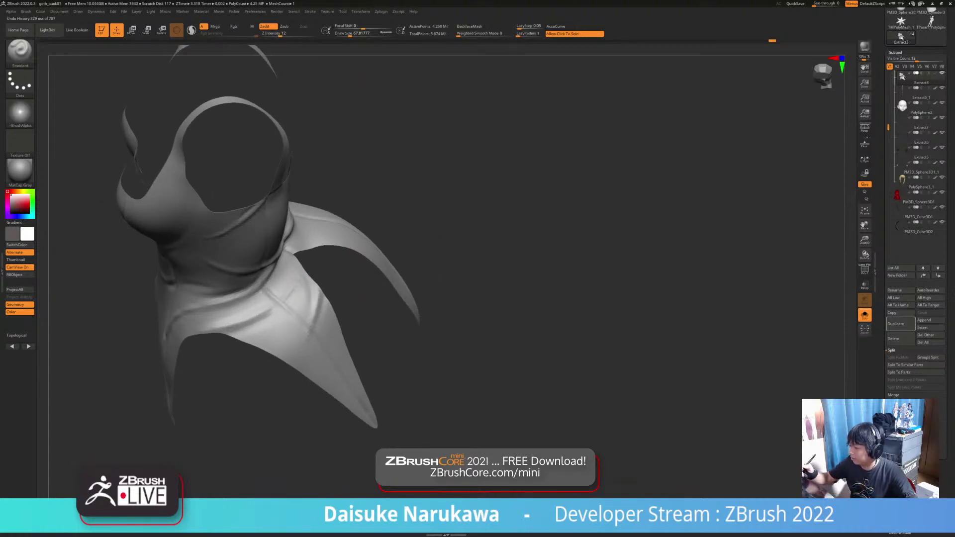
# Smooth the upper tail flap seam and the creases crossing it at draw size about 104.
pyautogui.moveTo(319, 269)
pyautogui.mouseDown(button='right')
pyautogui.moveTo(342, 249)
pyautogui.moveTo(299, 283)
pyautogui.moveTo(296, 264)
pyautogui.mouseUp(button='right')
pyautogui.press('shift')
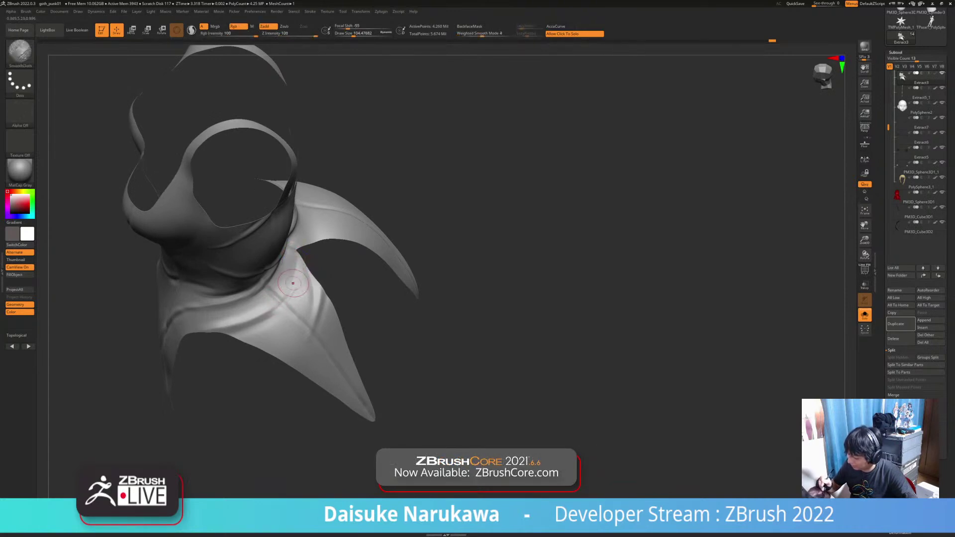
pyautogui.moveTo(288, 292); pyautogui.dragTo(271, 286, button='right')
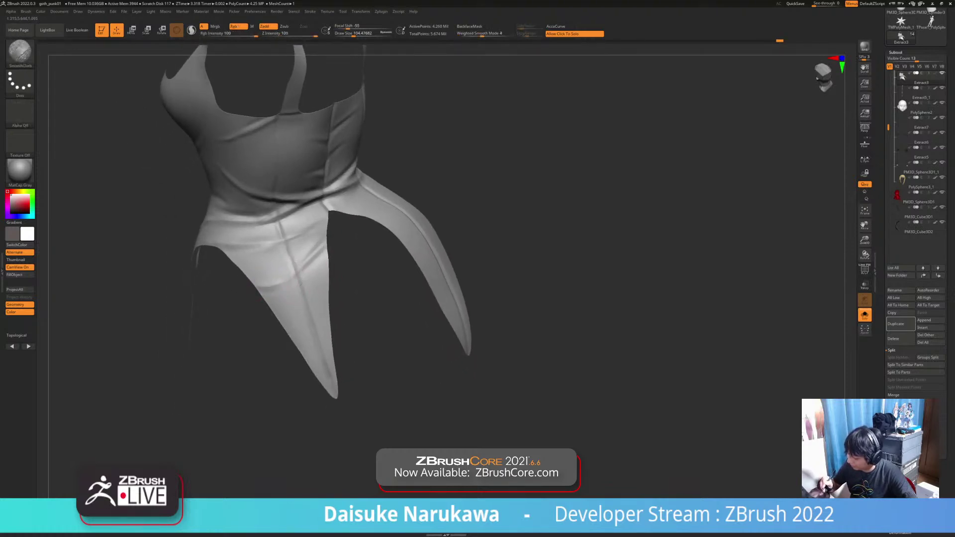
# Sculpt a diagonal crease across the lower half of the back tail flap, beside its center seam.
pyautogui.press('ctrl')
pyautogui.moveTo(258, 286); pyautogui.dragTo(301, 275)
pyautogui.keyDown('alt'); pyautogui.moveTo(319, 290); pyautogui.dragTo(308, 262, button='right'); pyautogui.keyUp('alt')
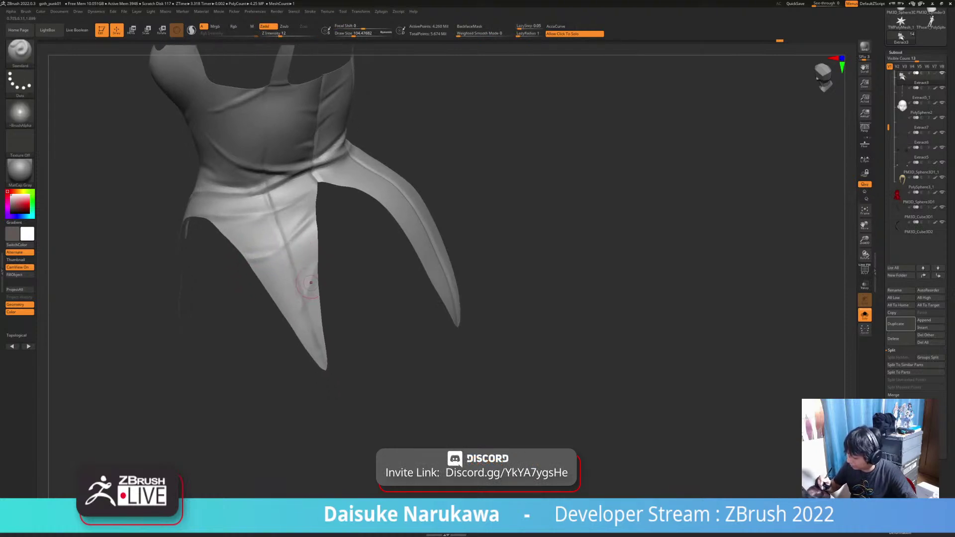
pyautogui.moveTo(314, 308); pyautogui.dragTo(309, 279, button='right')
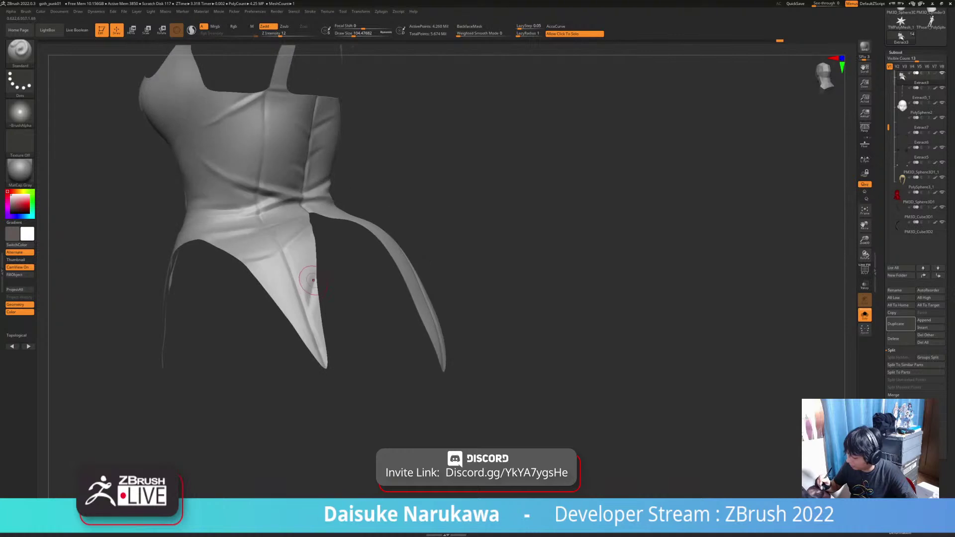
pyautogui.moveTo(300, 330); pyautogui.dragTo(315, 315, button='right')
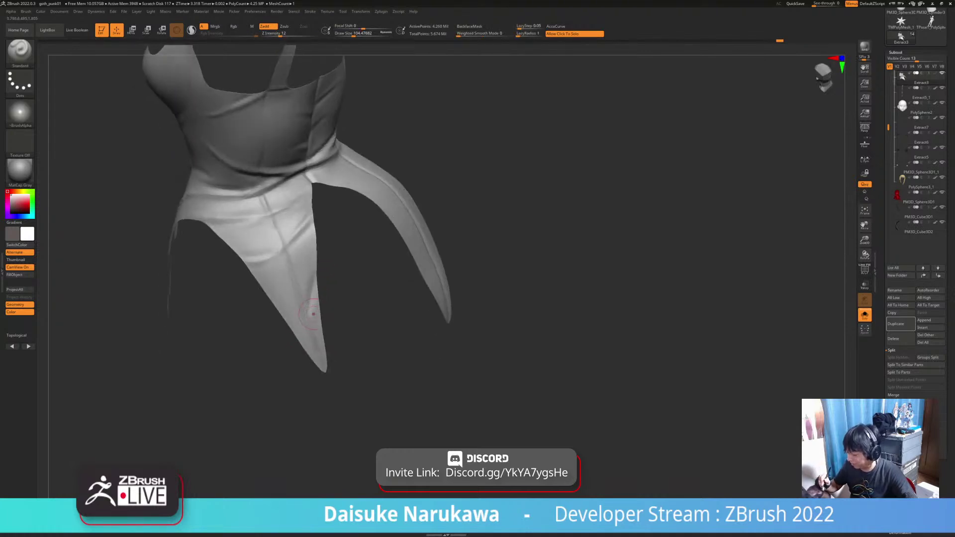
pyautogui.moveTo(316, 276); pyautogui.dragTo(311, 321, button='right')
pyautogui.keyDown('ctrl'); pyautogui.moveTo(311, 321); pyautogui.dragTo(315, 227, button='right'); pyautogui.keyUp('ctrl')
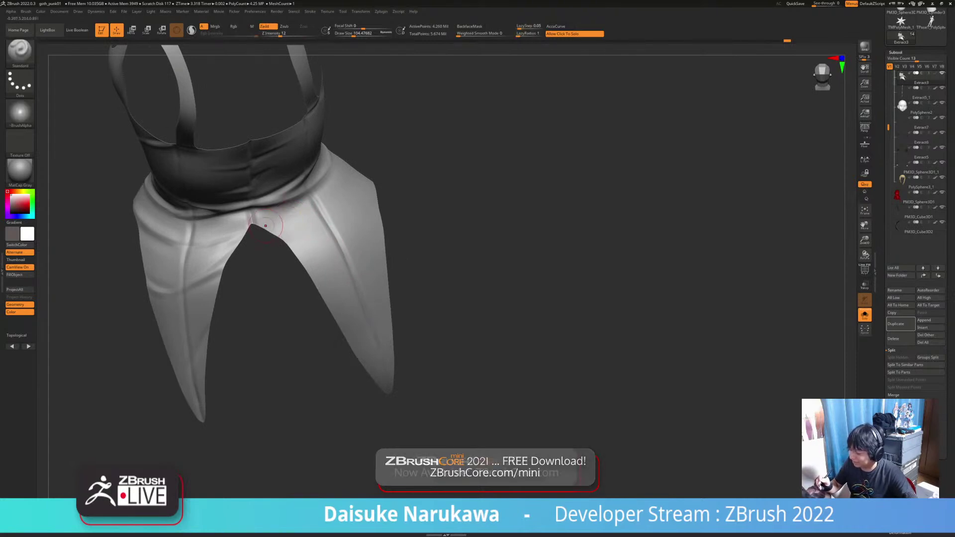
# Sculpt and smooth a diagonal crease from the upper seam of the opposite tail flap toward its outer edge below the waist.
pyautogui.keyDown('alt'); pyautogui.moveTo(322, 208); pyautogui.dragTo(297, 253, button='right'); pyautogui.keyUp('alt')
pyautogui.moveTo(298, 253)
pyautogui.mouseDown(button='right')
pyautogui.moveTo(261, 261)
pyautogui.moveTo(300, 251)
pyautogui.mouseUp(button='right')
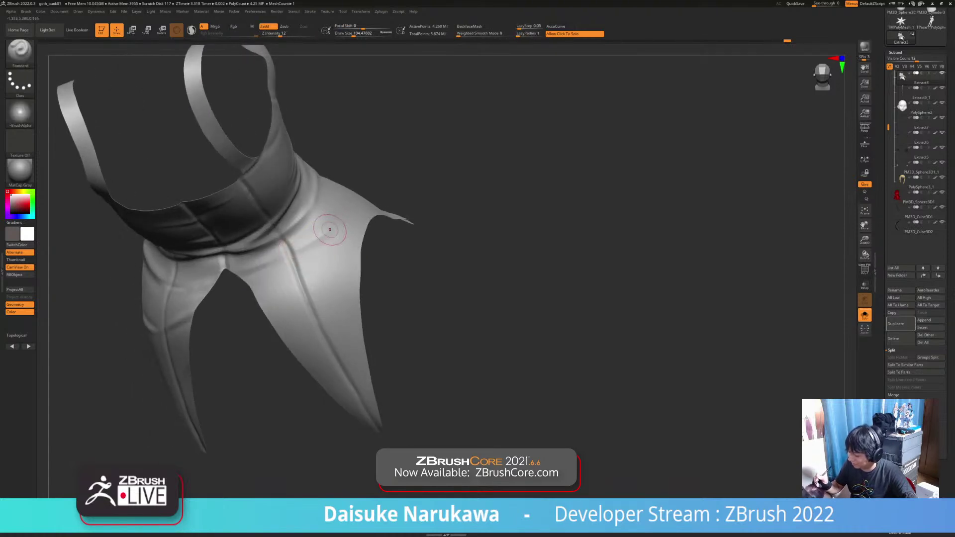
pyautogui.press('shift')
pyautogui.moveTo(317, 239)
pyautogui.mouseDown()
pyautogui.moveTo(326, 237)
pyautogui.moveTo(312, 254)
pyautogui.moveTo(339, 228)
pyautogui.mouseUp()
pyautogui.moveTo(308, 253)
pyautogui.keyDown('ctrl'); pyautogui.mouseDown(button='right')
pyautogui.moveTo(318, 260)
pyautogui.moveTo(313, 247)
pyautogui.moveTo(292, 264)
pyautogui.moveTo(305, 244)
pyautogui.mouseUp(button='right'); pyautogui.keyUp('ctrl')
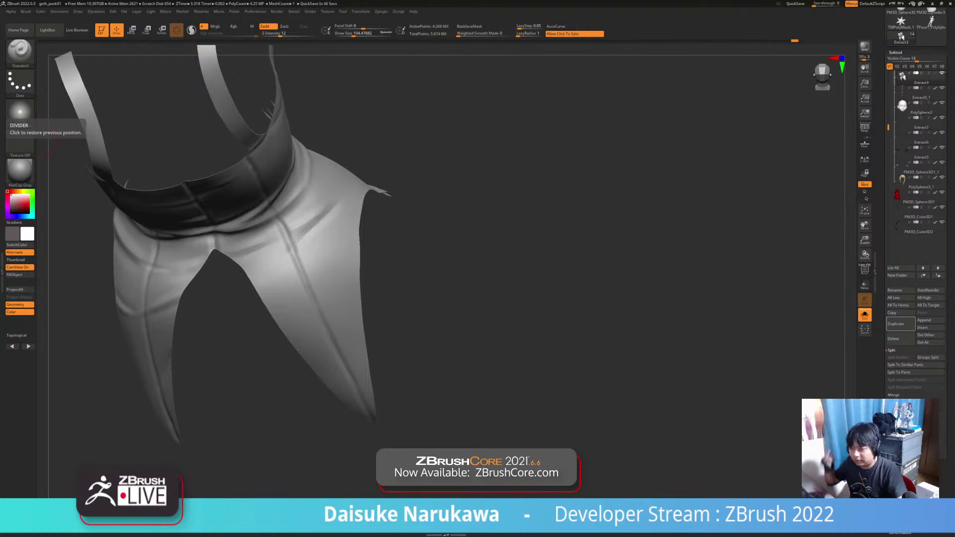
pyautogui.moveTo(43, 140)
pyautogui.mouseDown()
pyautogui.moveTo(46, 120)
pyautogui.moveTo(59, 189)
pyautogui.mouseUp()
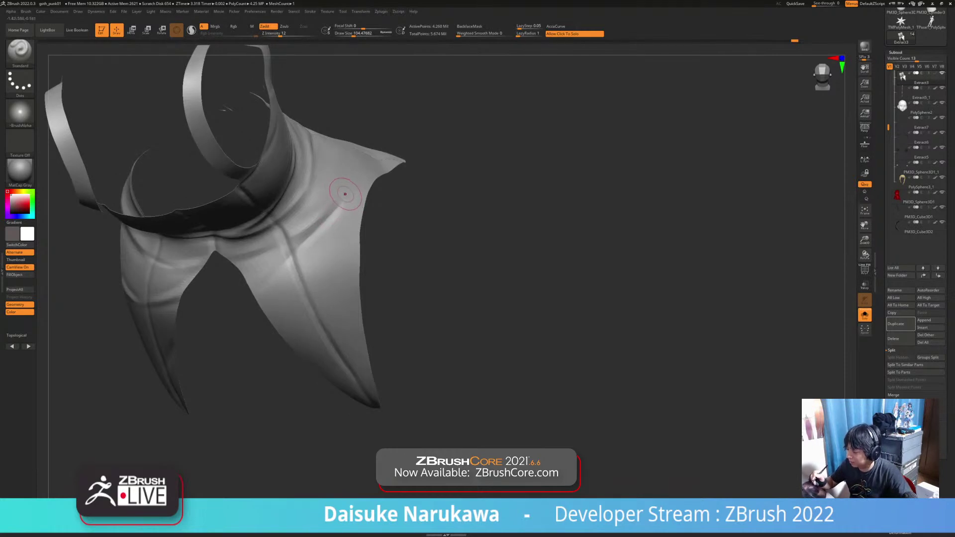
pyautogui.moveTo(342, 205); pyautogui.dragTo(349, 198)
# Sculpt creases running from the flap's inner edge to its lower seam and smooth them at draw size about 104.
pyautogui.moveTo(298, 363)
pyautogui.mouseDown()
pyautogui.moveTo(317, 274)
pyautogui.moveTo(339, 275)
pyautogui.mouseUp()
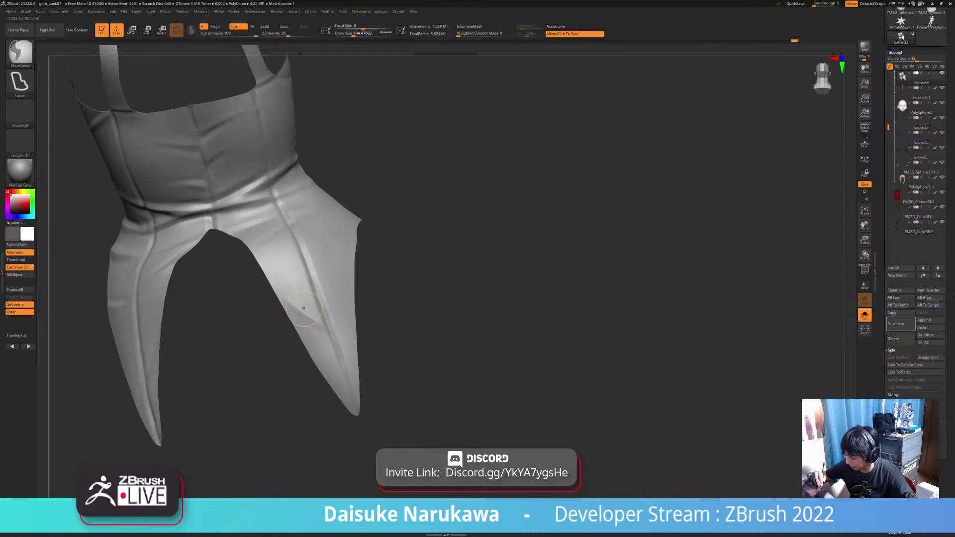
pyautogui.press('shift')
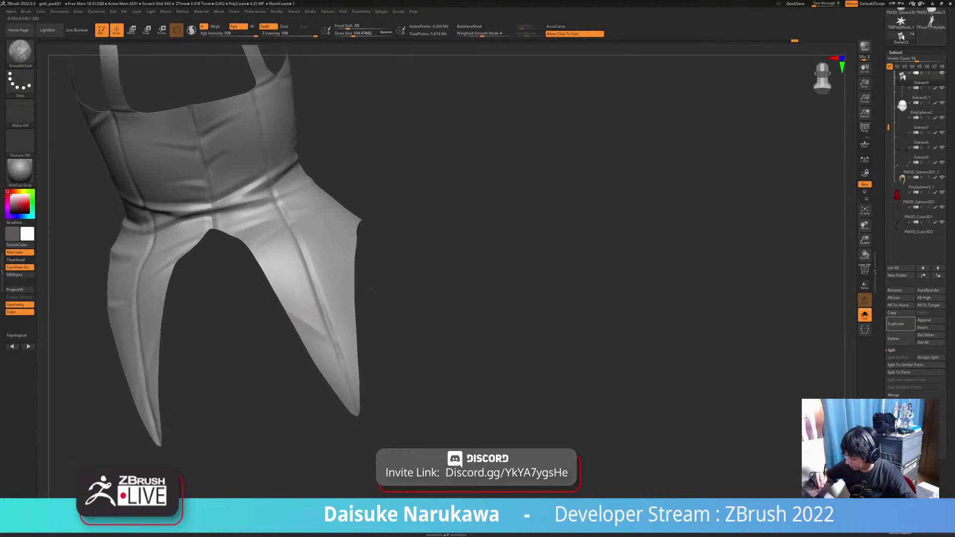
pyautogui.moveTo(288, 300); pyautogui.dragTo(306, 312)
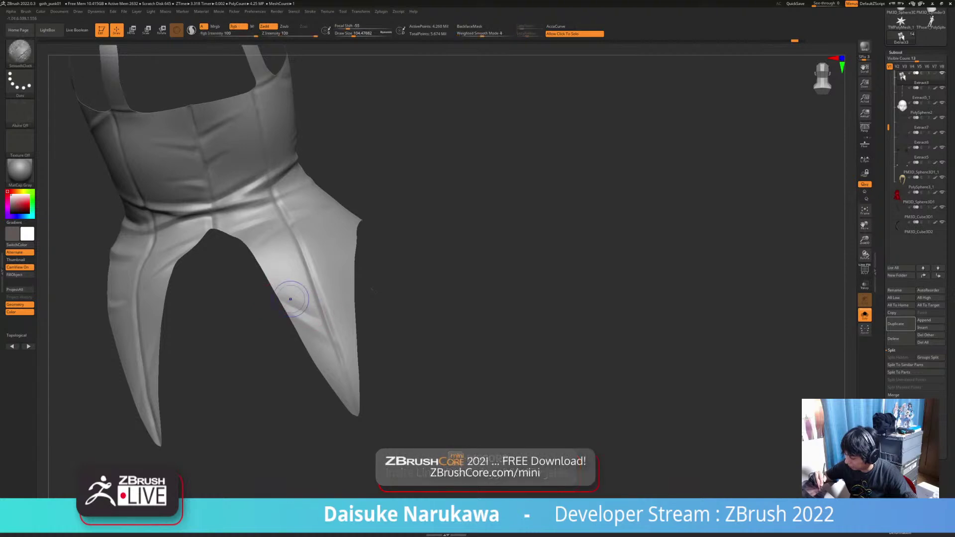
pyautogui.keyDown('alt'); pyautogui.moveTo(320, 322); pyautogui.dragTo(323, 275, button='right'); pyautogui.keyUp('alt')
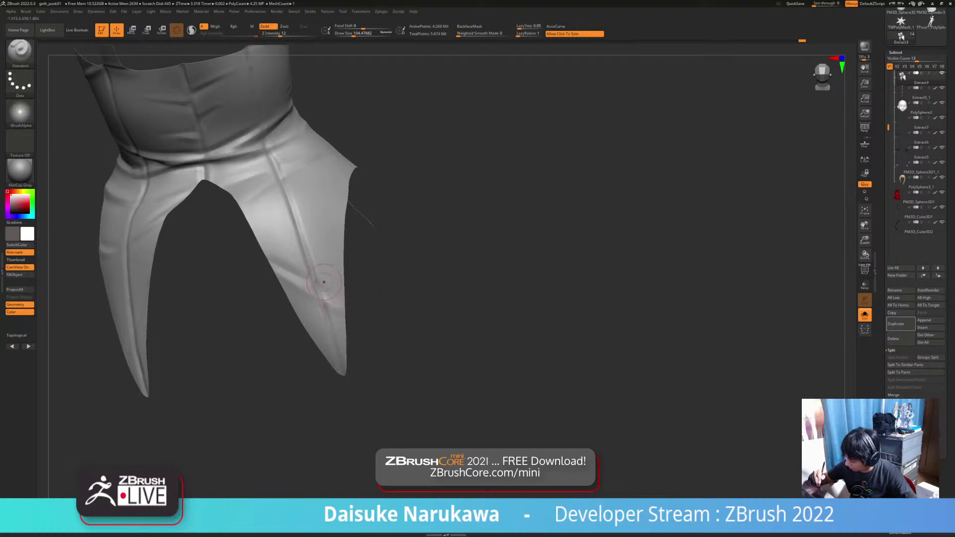
pyautogui.press('shift')
pyautogui.moveTo(309, 270)
pyautogui.keyDown('ctrl'); pyautogui.mouseDown(button='right')
pyautogui.moveTo(342, 299)
pyautogui.moveTo(337, 282)
pyautogui.moveTo(354, 248)
pyautogui.mouseUp(button='right'); pyautogui.keyUp('ctrl')
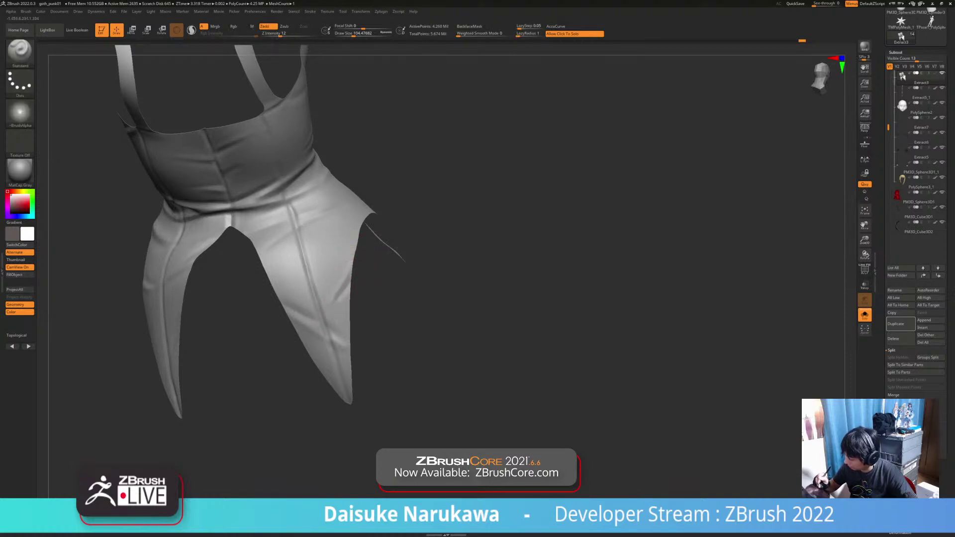
# Sculpt and soften diagonal creases along the outer edge of the same flap, around mid-length.
pyautogui.press('shift')
pyautogui.moveTo(346, 298)
pyautogui.keyDown('alt'); pyautogui.mouseDown(button='right')
pyautogui.moveTo(341, 314)
pyautogui.moveTo(347, 275)
pyautogui.moveTo(349, 283)
pyautogui.moveTo(333, 290)
pyautogui.moveTo(335, 273)
pyautogui.moveTo(334, 313)
pyautogui.mouseUp(button='right'); pyautogui.keyUp('alt')
pyautogui.press('shift')
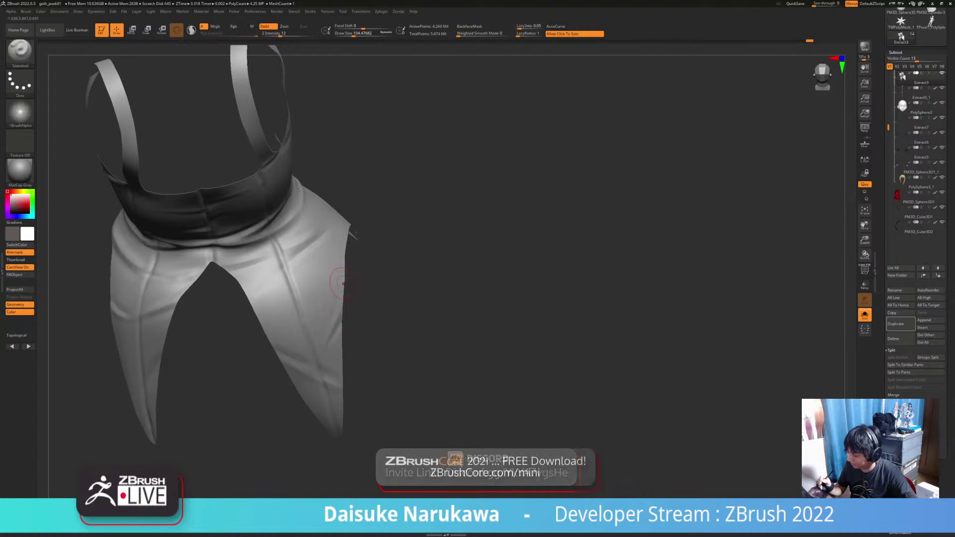
pyautogui.moveTo(355, 272); pyautogui.dragTo(318, 319, button='right')
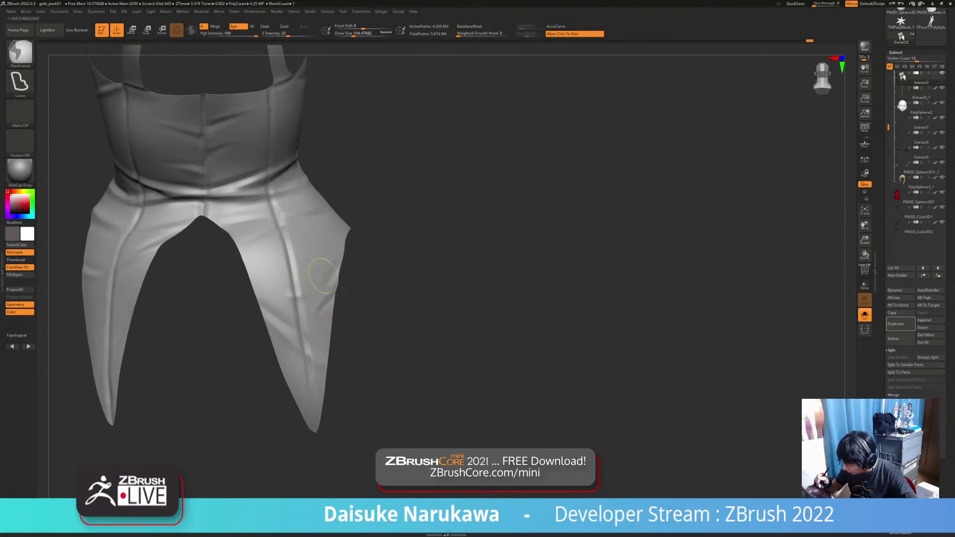
# Reduce the draw size to about 71, refine the creases beside the flap's middle seam, and undo the last smoothing near the upper seam.
pyautogui.click(350, 34)
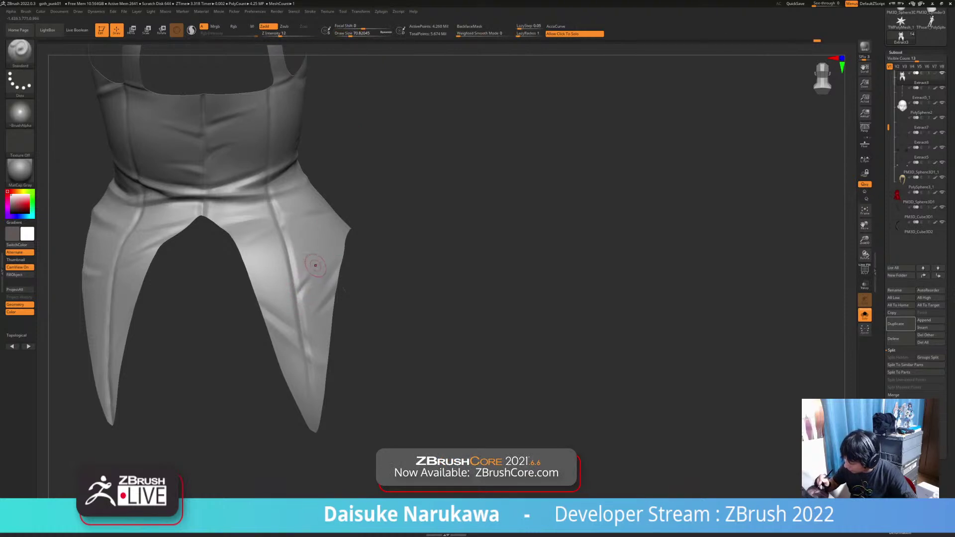
pyautogui.press('shift')
pyautogui.keyDown('alt'); pyautogui.moveTo(290, 312); pyautogui.dragTo(304, 336, button='right'); pyautogui.keyUp('alt')
pyautogui.moveTo(303, 219); pyautogui.dragTo(300, 269, button='right')
pyautogui.press('shift')
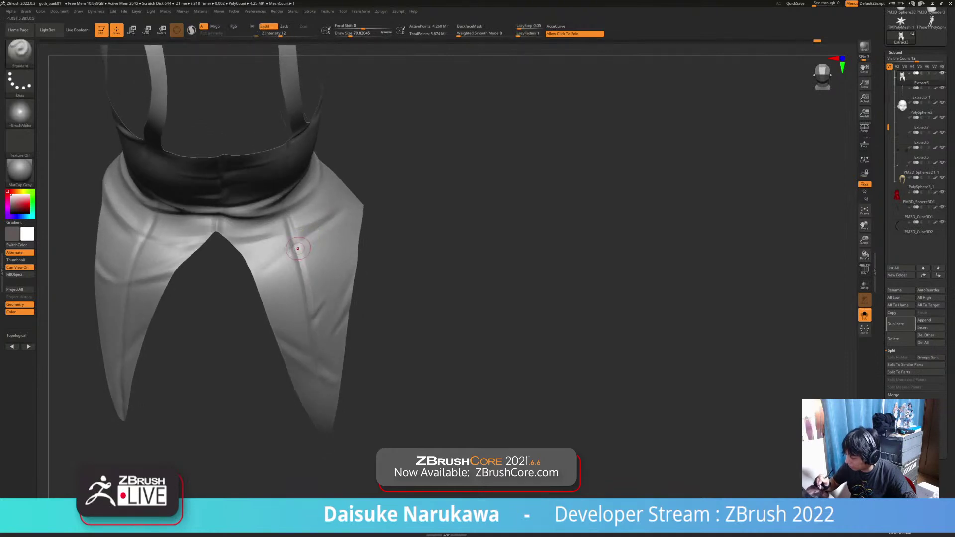
pyautogui.keyDown('shift'); pyautogui.moveTo(315, 235); pyautogui.dragTo(303, 251); pyautogui.keyUp('shift')
pyautogui.hotkey('ctrl', 'z')
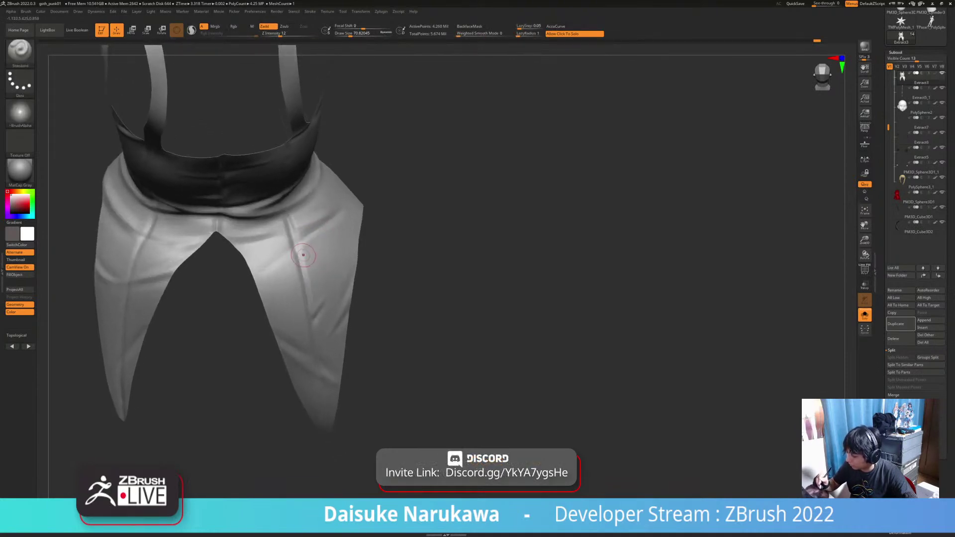
# Smooth the folds beside the seam on the corset's upper back and redisplay the whole character.
pyautogui.press('shift')
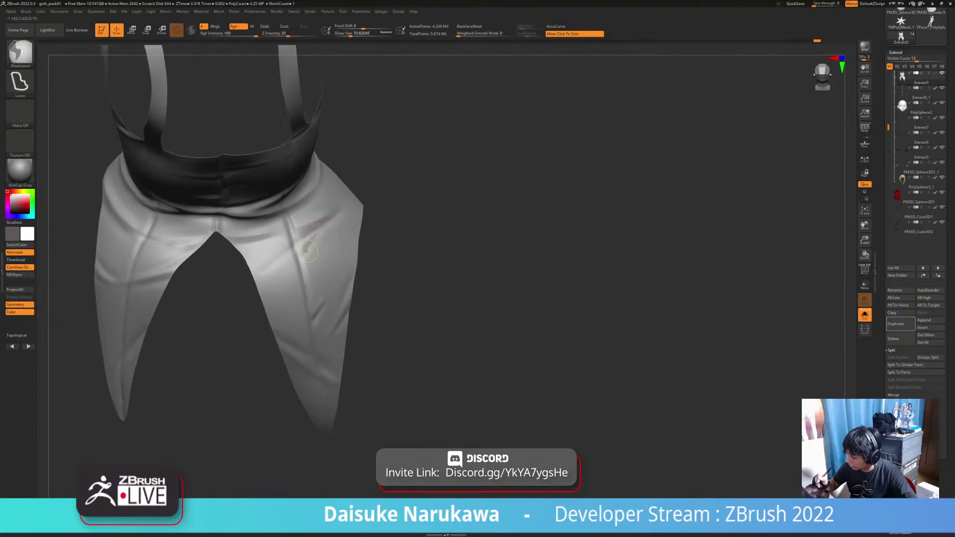
pyautogui.moveTo(326, 226)
pyautogui.keyDown('ctrl'); pyautogui.mouseDown(button='right')
pyautogui.moveTo(320, 267)
pyautogui.moveTo(344, 279)
pyautogui.moveTo(321, 282)
pyautogui.moveTo(322, 227)
pyautogui.mouseUp(button='right'); pyautogui.keyUp('ctrl')
pyautogui.moveTo(322, 226)
pyautogui.mouseDown(button='right')
pyautogui.moveTo(313, 237)
pyautogui.moveTo(349, 252)
pyautogui.moveTo(343, 294)
pyautogui.moveTo(323, 308)
pyautogui.mouseUp(button='right')
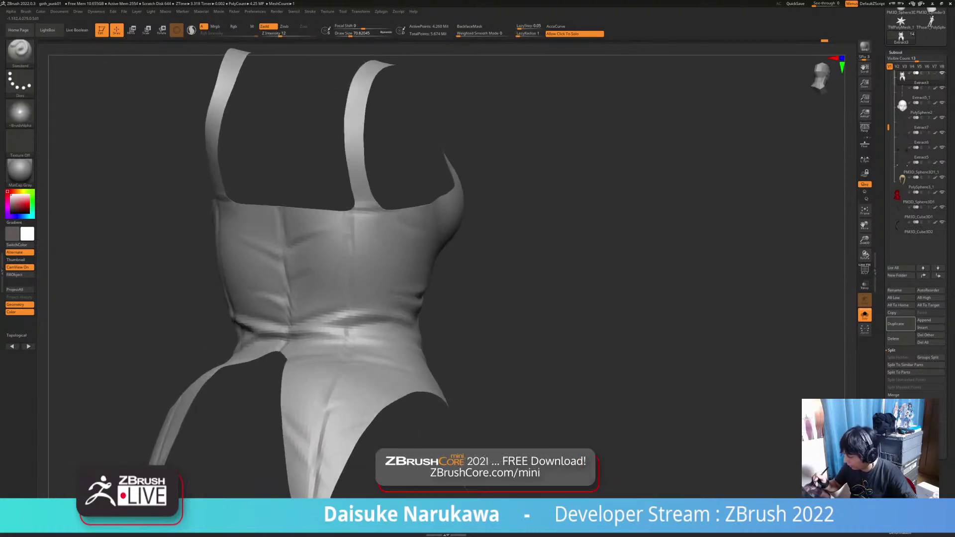
pyautogui.moveTo(330, 225); pyautogui.dragTo(319, 234, button='right')
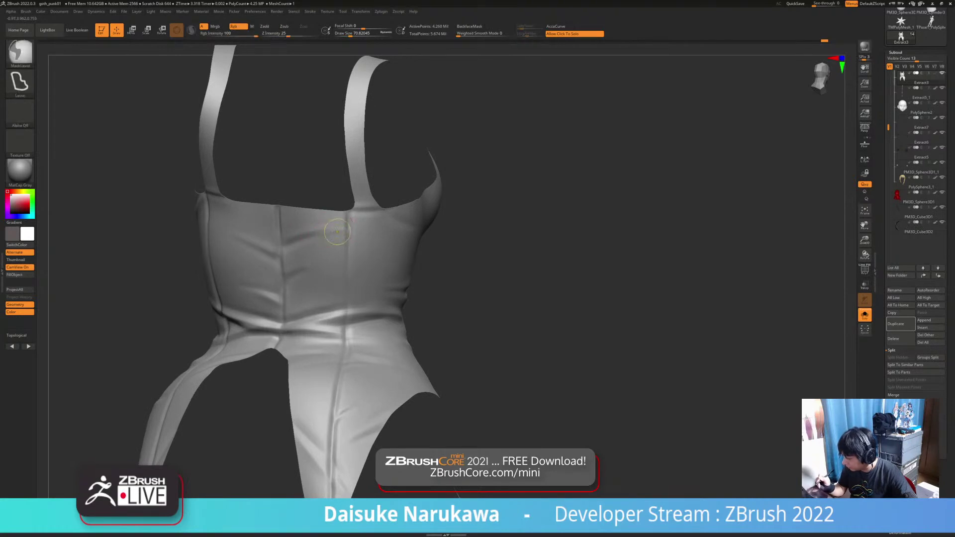
pyautogui.moveTo(373, 227)
pyautogui.keyDown('ctrl'); pyautogui.mouseDown(button='right')
pyautogui.moveTo(371, 186)
pyautogui.moveTo(360, 241)
pyautogui.moveTo(404, 225)
pyautogui.moveTo(523, 222)
pyautogui.mouseUp(button='right'); pyautogui.keyUp('ctrl')
pyautogui.moveTo(292, 207); pyautogui.dragTo(288, 185, button='right')
pyautogui.keyDown('shift'); pyautogui.moveTo(289, 186); pyautogui.dragTo(284, 209); pyautogui.keyUp('shift')
pyautogui.moveTo(287, 198)
pyautogui.keyDown('ctrl'); pyautogui.mouseDown(button='right')
pyautogui.moveTo(286, 184)
pyautogui.moveTo(373, 199)
pyautogui.mouseUp(button='right'); pyautogui.keyUp('ctrl')
pyautogui.moveTo(366, 299)
pyautogui.mouseDown(button='right')
pyautogui.moveTo(368, 278)
pyautogui.moveTo(309, 281)
pyautogui.moveTo(324, 307)
pyautogui.moveTo(361, 277)
pyautogui.moveTo(441, 296)
pyautogui.mouseUp(button='right')
pyautogui.click(358, 280)
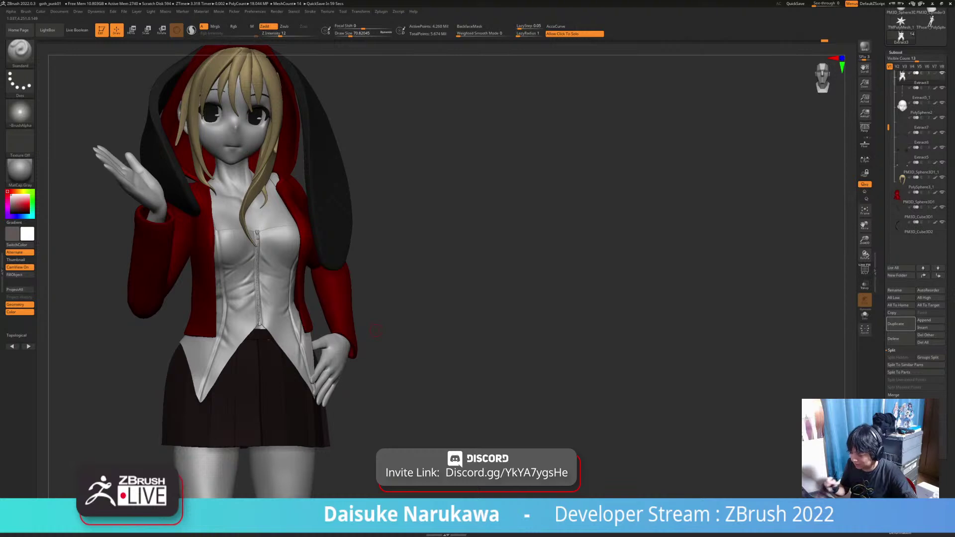
# Isolate the corset and smooth the wrinkles beside its side seam at the waist, undoing the last stroke.
pyautogui.moveTo(366, 367); pyautogui.dragTo(335, 367)
pyautogui.click(368, 368)
pyautogui.keyDown('ctrl'); pyautogui.moveTo(368, 368); pyautogui.dragTo(318, 376, button='right'); pyautogui.keyUp('ctrl')
pyautogui.keyDown('ctrl'); pyautogui.moveTo(343, 272); pyautogui.dragTo(343, 298, button='right'); pyautogui.keyUp('ctrl')
pyautogui.moveTo(344, 298); pyautogui.dragTo(318, 302, button='right')
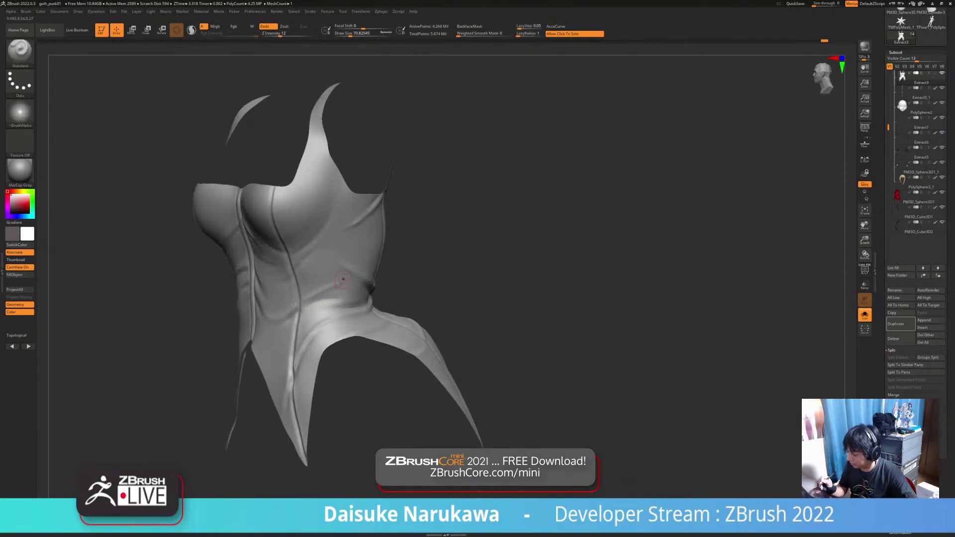
pyautogui.keyDown('ctrl'); pyautogui.moveTo(345, 271); pyautogui.dragTo(345, 295, button='right'); pyautogui.keyUp('ctrl')
pyautogui.moveTo(344, 295); pyautogui.dragTo(351, 299, button='right')
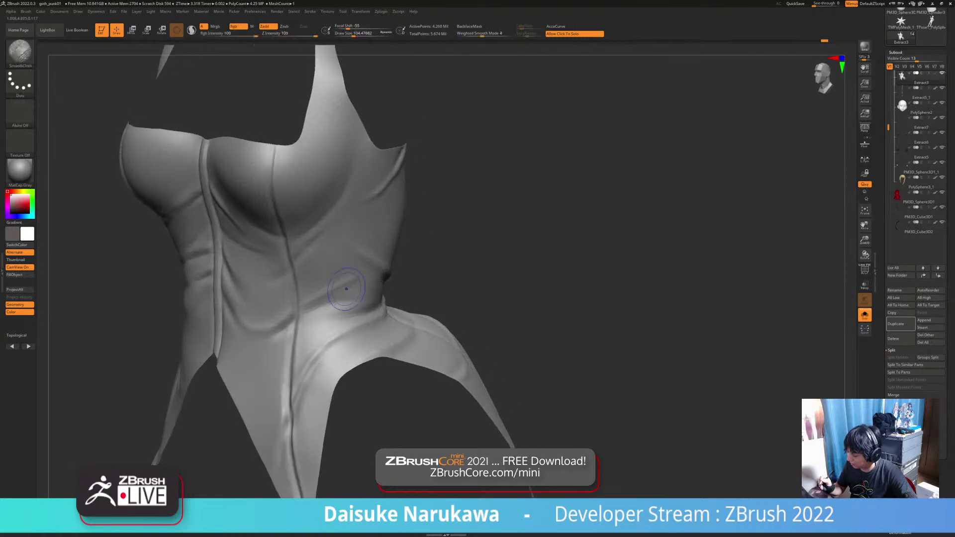
pyautogui.keyDown('shift'); pyautogui.moveTo(326, 300); pyautogui.dragTo(303, 324); pyautogui.keyUp('shift')
pyautogui.keyDown('alt'); pyautogui.moveTo(357, 278); pyautogui.dragTo(342, 277, button='right'); pyautogui.keyUp('alt')
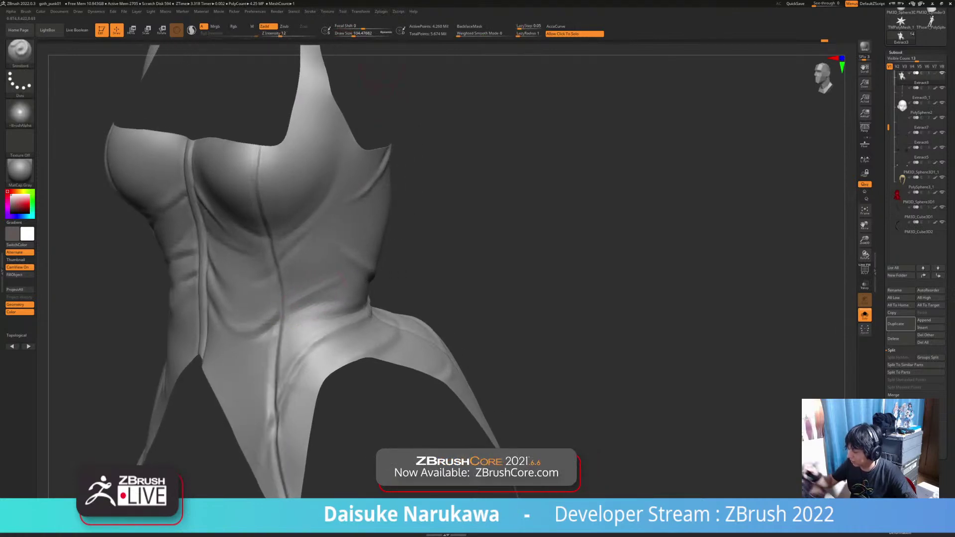
pyautogui.moveTo(307, 296); pyautogui.dragTo(285, 309)
pyautogui.hotkey('ctrl', 'z')
# Refine the waist folds beside the seam on the corset's opposite side with the Standard brush.
pyautogui.moveTo(338, 298)
pyautogui.keyDown('ctrl'); pyautogui.mouseDown(button='right')
pyautogui.moveTo(338, 273)
pyautogui.moveTo(388, 275)
pyautogui.mouseUp(button='right'); pyautogui.keyUp('ctrl')
pyautogui.moveTo(165, 276)
pyautogui.mouseDown(button='right')
pyautogui.moveTo(210, 276)
pyautogui.moveTo(196, 277)
pyautogui.moveTo(196, 299)
pyautogui.mouseUp(button='right')
pyautogui.moveTo(154, 276); pyautogui.dragTo(174, 275, button='right')
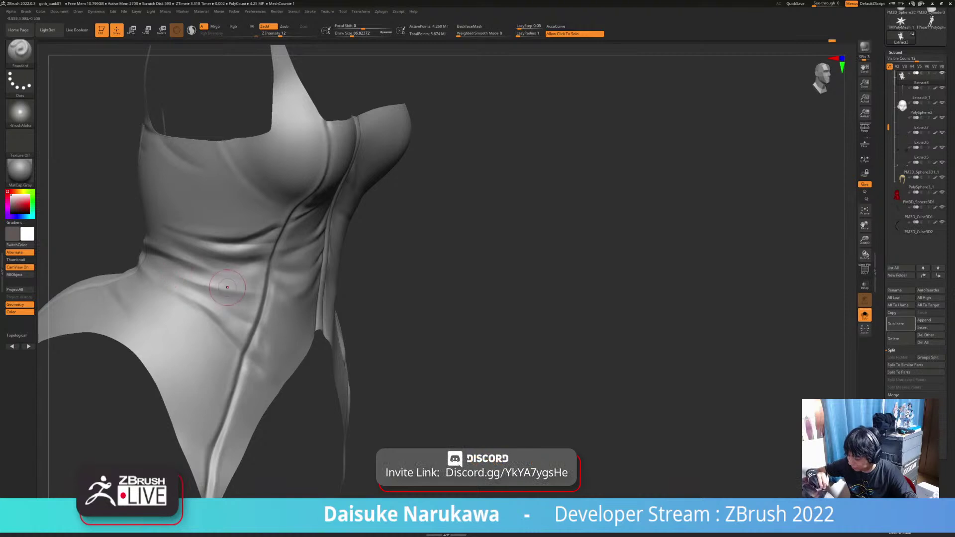
pyautogui.press('shift')
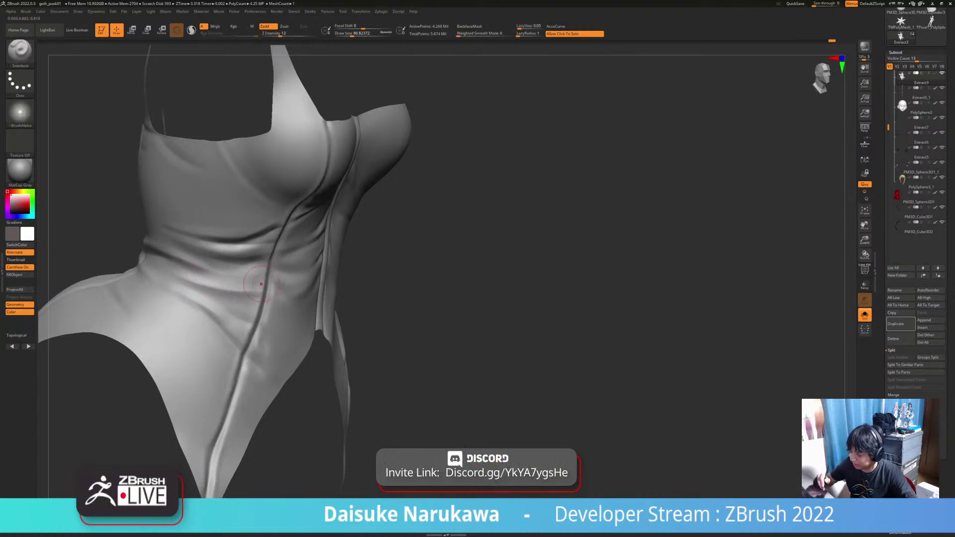
pyautogui.moveTo(356, 34); pyautogui.dragTo(347, 35)
pyautogui.moveTo(210, 294); pyautogui.dragTo(187, 302, button='right')
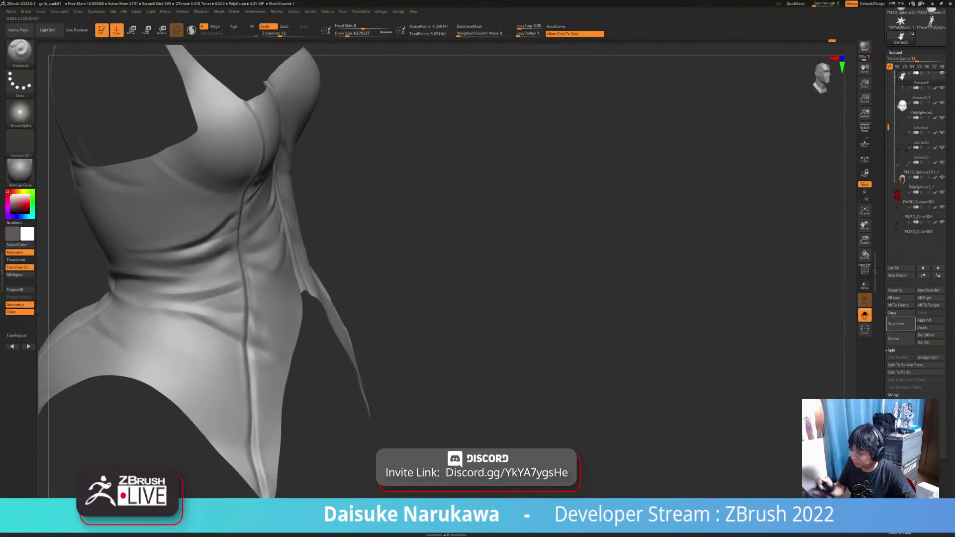
pyautogui.click(354, 35)
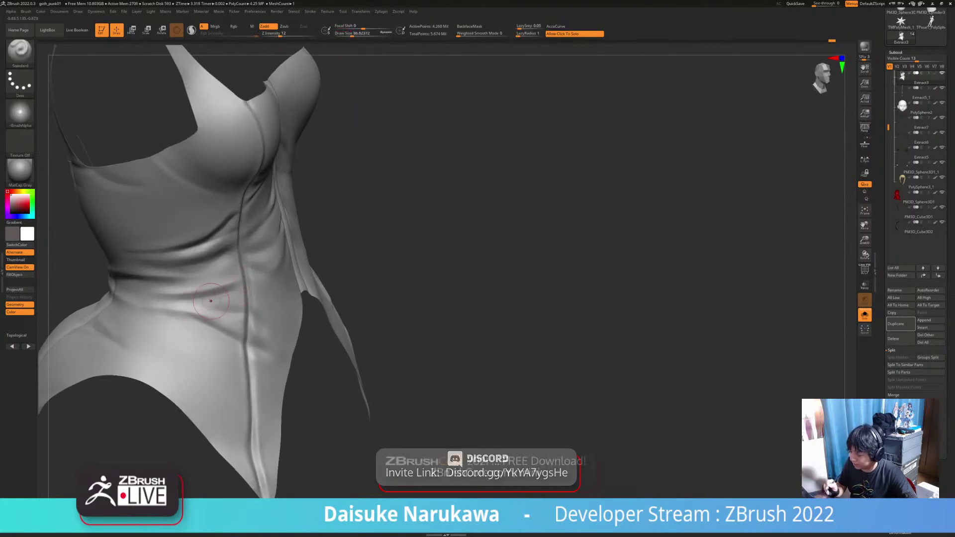
pyautogui.press('shift')
# Examine the corset's folds from the front and redisplay the whole character.
pyautogui.moveTo(189, 307)
pyautogui.keyDown('ctrl'); pyautogui.mouseDown(button='right')
pyautogui.moveTo(199, 278)
pyautogui.moveTo(169, 271)
pyautogui.mouseUp(button='right'); pyautogui.keyUp('ctrl')
pyautogui.moveTo(302, 350)
pyautogui.mouseDown(button='right')
pyautogui.moveTo(289, 349)
pyautogui.moveTo(291, 361)
pyautogui.moveTo(271, 350)
pyautogui.mouseUp(button='right')
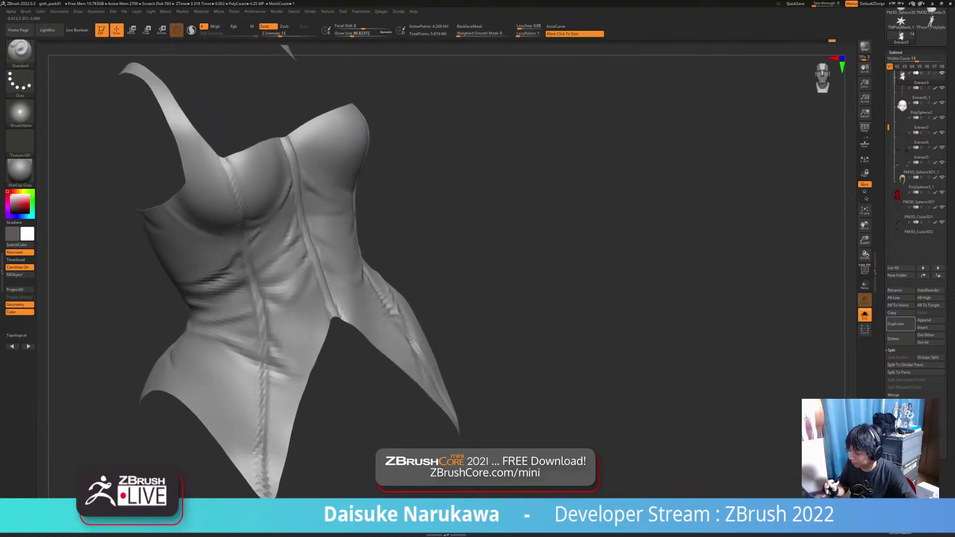
pyautogui.moveTo(268, 298)
pyautogui.keyDown('ctrl'); pyautogui.mouseDown(button='right')
pyautogui.moveTo(268, 328)
pyautogui.moveTo(263, 291)
pyautogui.mouseUp(button='right'); pyautogui.keyUp('ctrl')
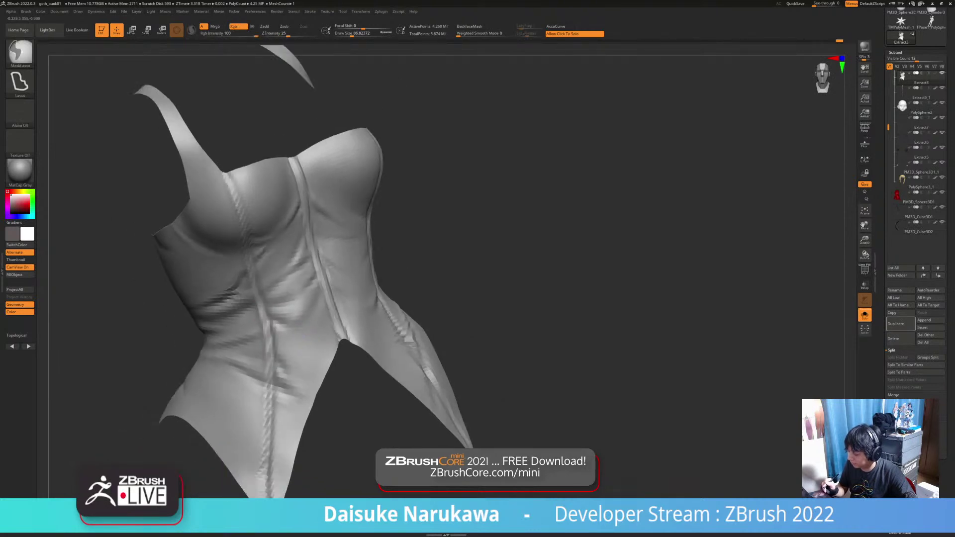
pyautogui.moveTo(305, 332); pyautogui.dragTo(312, 287, button='right')
pyautogui.moveTo(312, 286); pyautogui.dragTo(343, 292, button='right')
pyautogui.moveTo(463, 321); pyautogui.dragTo(500, 299, button='right')
pyautogui.click(474, 322)
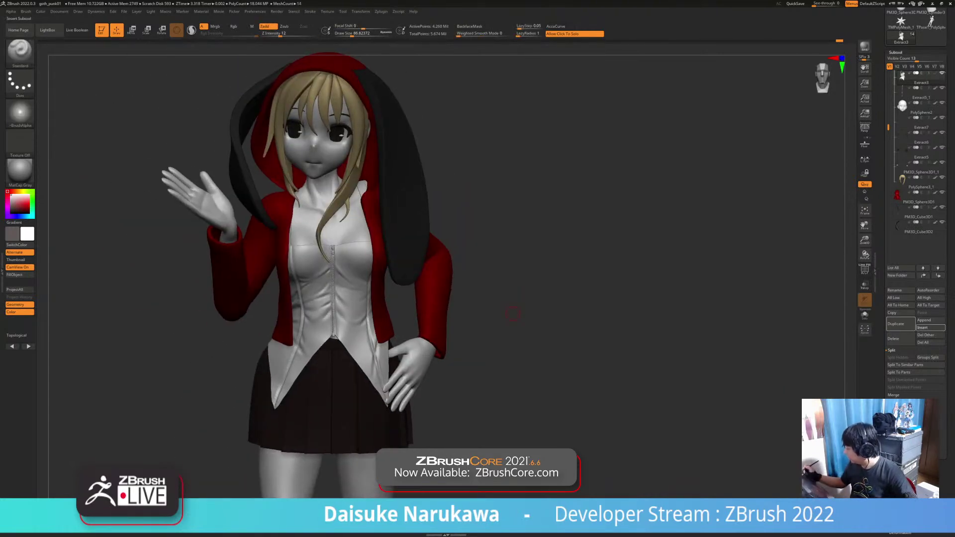
# Browse the insertable meshes and the tools and projects in LightBox for a suitable primitive.
pyautogui.click(931, 327)
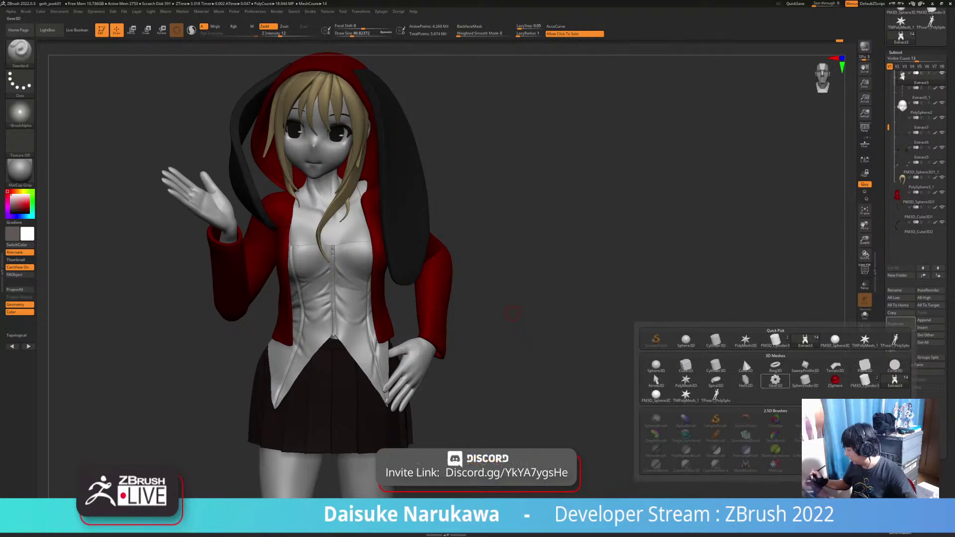
pyautogui.moveTo(505, 323)
pyautogui.keyDown('ctrl'); pyautogui.mouseDown(button='right')
pyautogui.moveTo(503, 278)
pyautogui.moveTo(522, 278)
pyautogui.moveTo(524, 224)
pyautogui.mouseUp(button='right'); pyautogui.keyUp('ctrl')
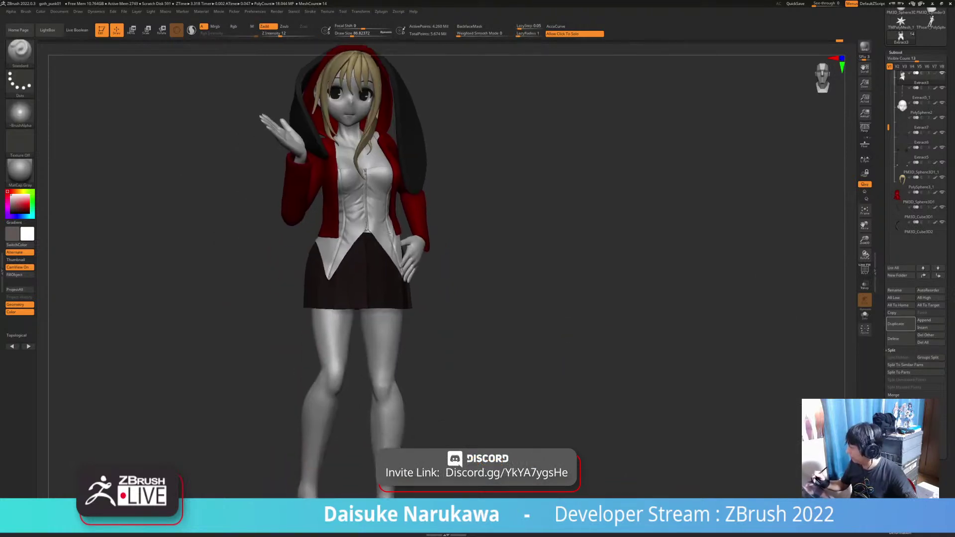
pyautogui.press(',')
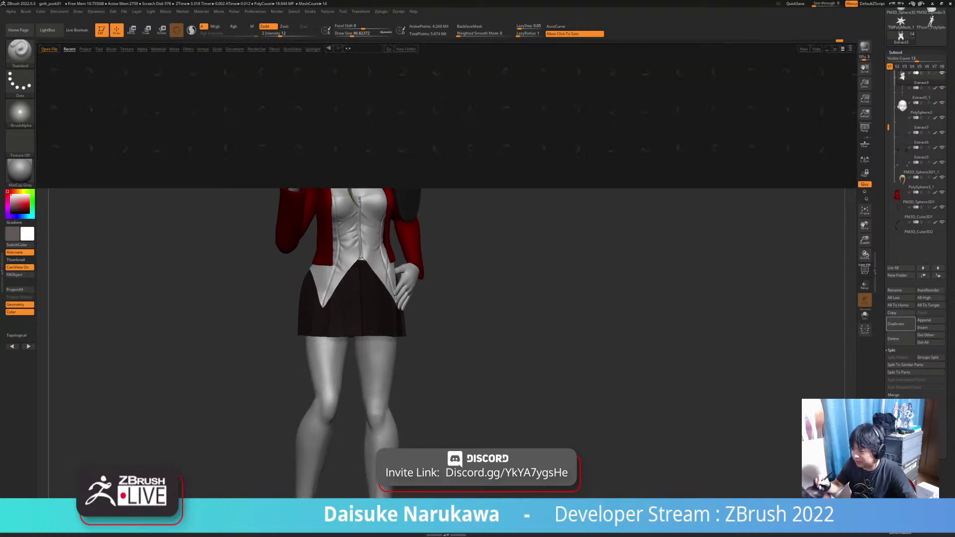
pyautogui.click(99, 49)
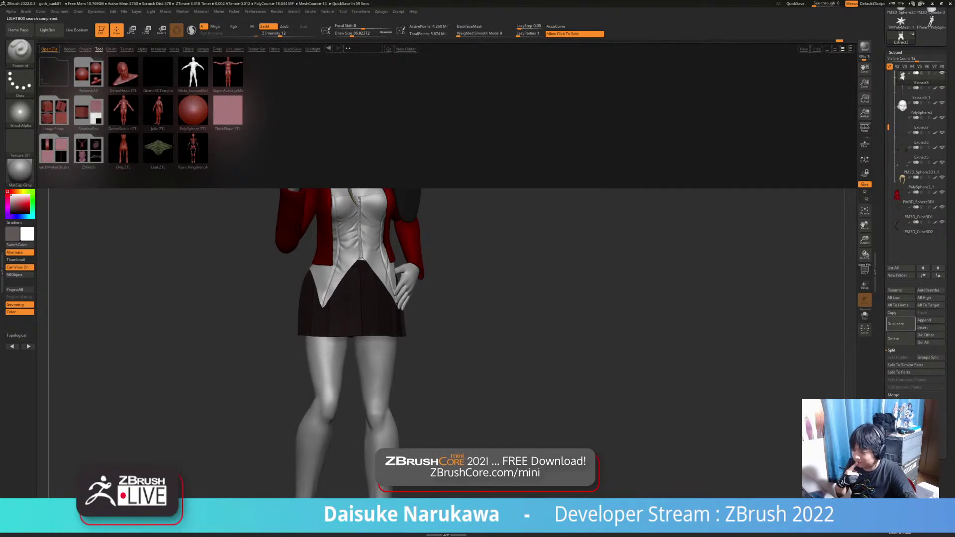
pyautogui.click(49, 30)
pyautogui.click(48, 30)
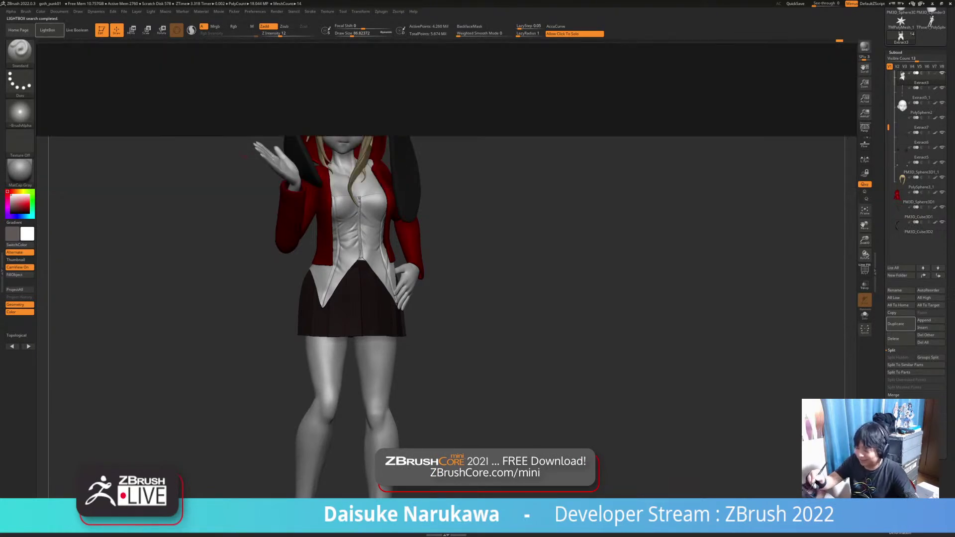
pyautogui.click(85, 48)
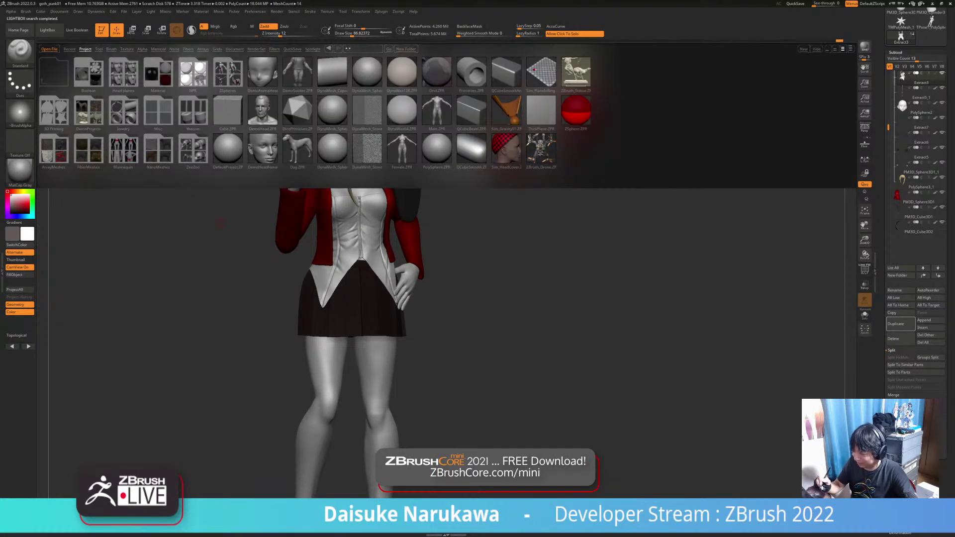
pyautogui.press(',')
# Quick-save the character and open the DicePrimitives project from LightBox.
pyautogui.keyDown('ctrl'); pyautogui.moveTo(516, 360); pyautogui.dragTo(511, 314, button='right'); pyautogui.keyUp('ctrl')
pyautogui.click(796, 4)
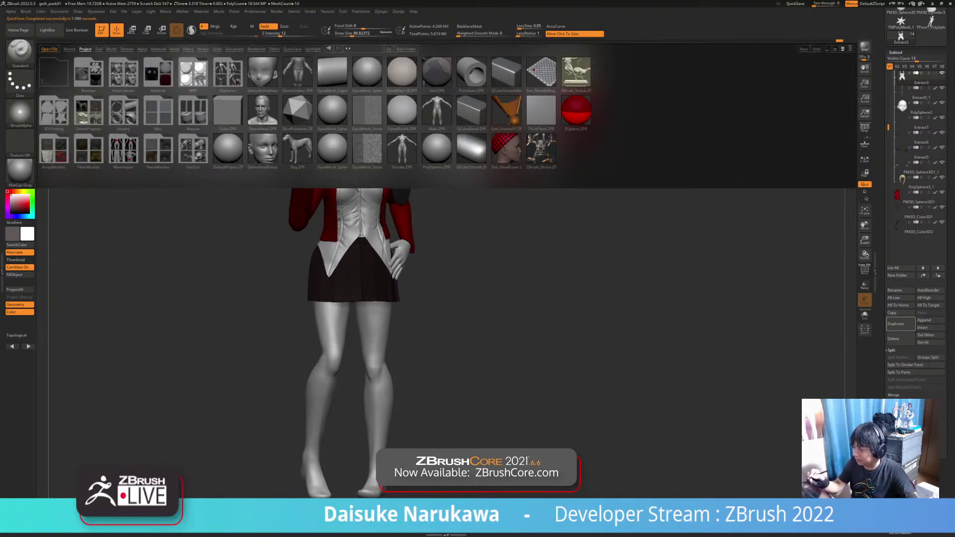
pyautogui.doubleClick(298, 111)
pyautogui.click(497, 288)
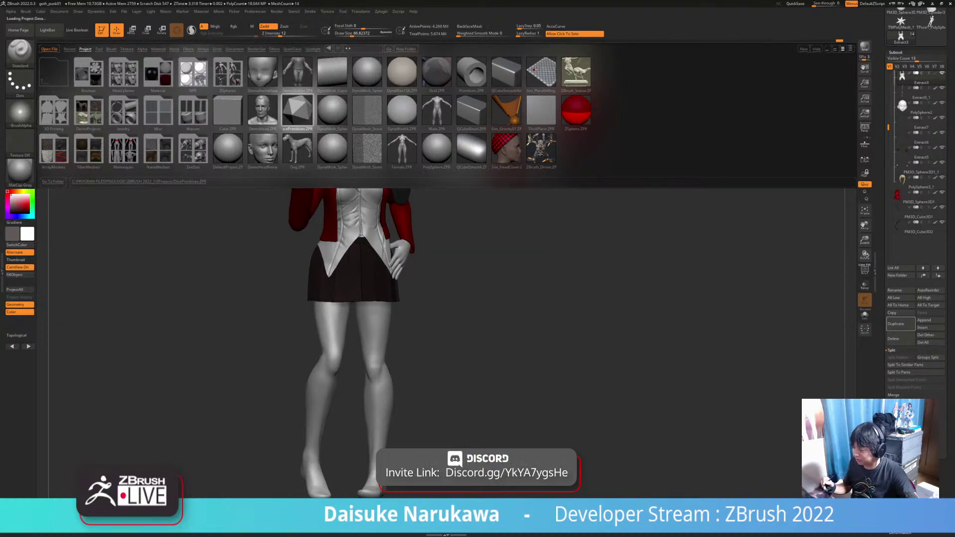
# Show only the 12 Sided die with its polygroup colors displayed, and copy that subtool.
pyautogui.keyDown('ctrl'); pyautogui.moveTo(428, 367); pyautogui.dragTo(475, 414, button='right'); pyautogui.keyUp('ctrl')
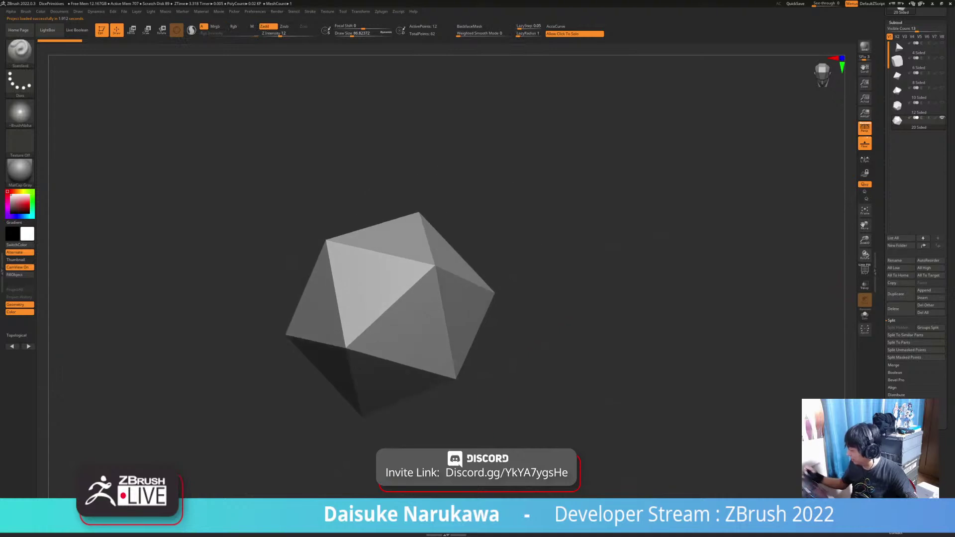
pyautogui.hotkey('shift', 'f')
pyautogui.keyDown('ctrl'); pyautogui.moveTo(693, 313); pyautogui.dragTo(607, 333, button='right'); pyautogui.keyUp('ctrl')
pyautogui.moveTo(476, 378); pyautogui.dragTo(575, 365, button='right')
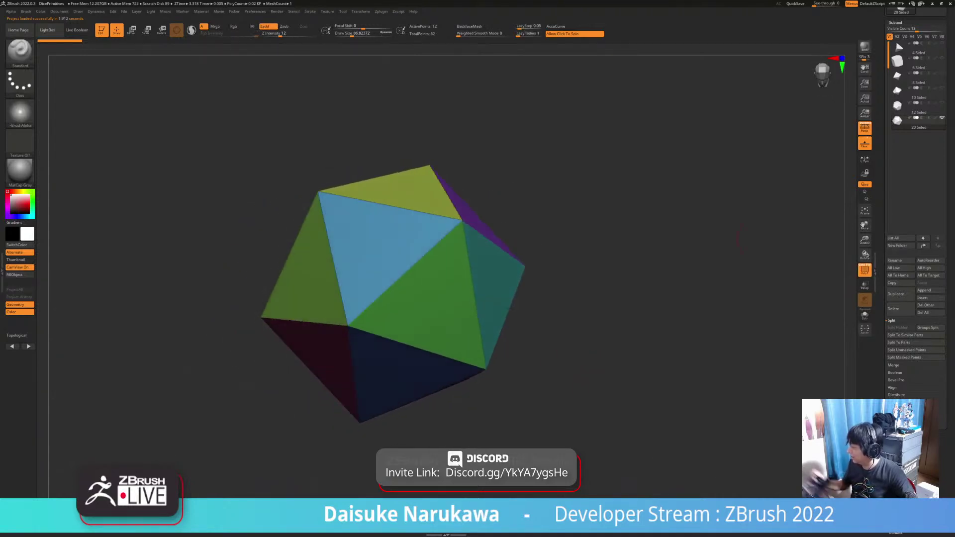
pyautogui.click(919, 109)
pyautogui.hotkey('shift', 'f')
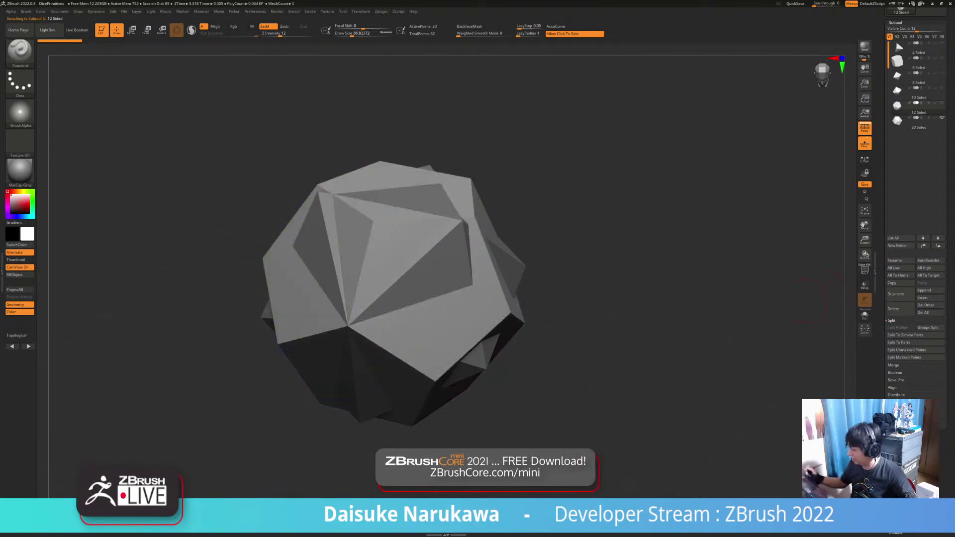
pyautogui.keyDown('alt'); pyautogui.moveTo(841, 294); pyautogui.dragTo(806, 304, button='right'); pyautogui.keyUp('alt')
pyautogui.click(941, 102)
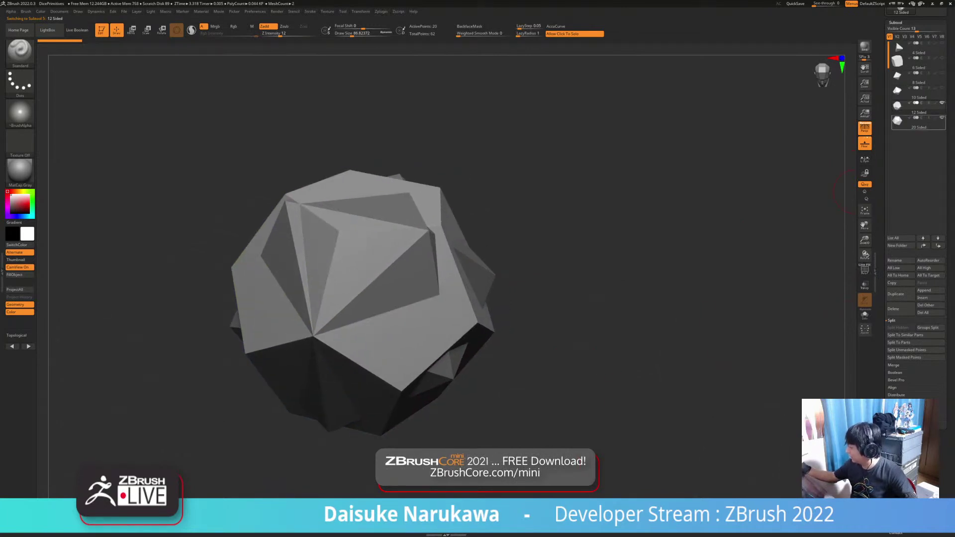
pyautogui.keyDown('alt'); pyautogui.moveTo(553, 357); pyautogui.dragTo(550, 341, button='right'); pyautogui.keyUp('alt')
pyautogui.click(864, 269)
pyautogui.moveTo(734, 343)
pyautogui.mouseDown()
pyautogui.moveTo(724, 361)
pyautogui.moveTo(709, 344)
pyautogui.moveTo(726, 349)
pyautogui.mouseUp()
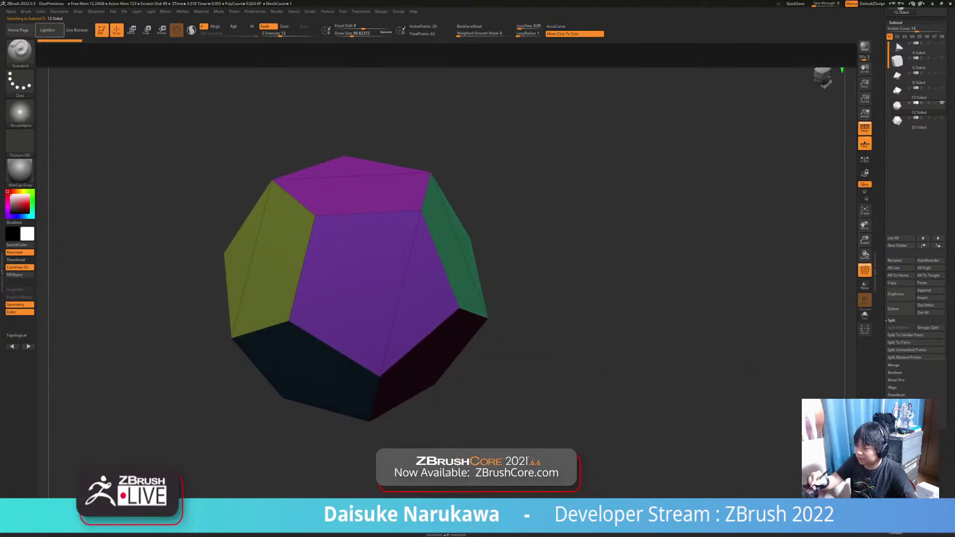
# Reopen the character from the QS_3445 quick-save in LightBox.
pyautogui.click(48, 30)
pyautogui.click(293, 50)
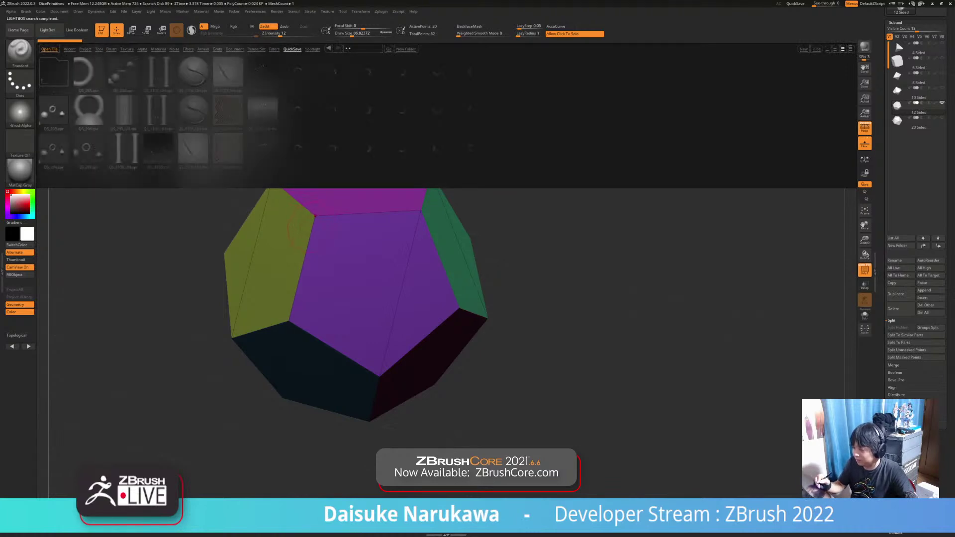
pyautogui.moveTo(507, 149); pyautogui.dragTo(209, 149)
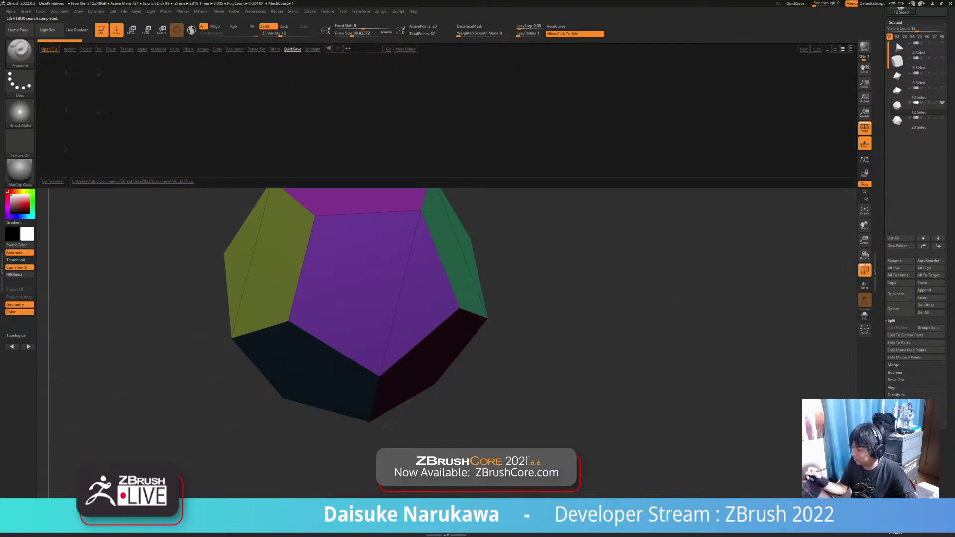
pyautogui.moveTo(527, 150); pyautogui.dragTo(70, 149)
pyautogui.moveTo(279, 150); pyautogui.dragTo(877, 156)
pyautogui.moveTo(525, 156); pyautogui.dragTo(467, 155)
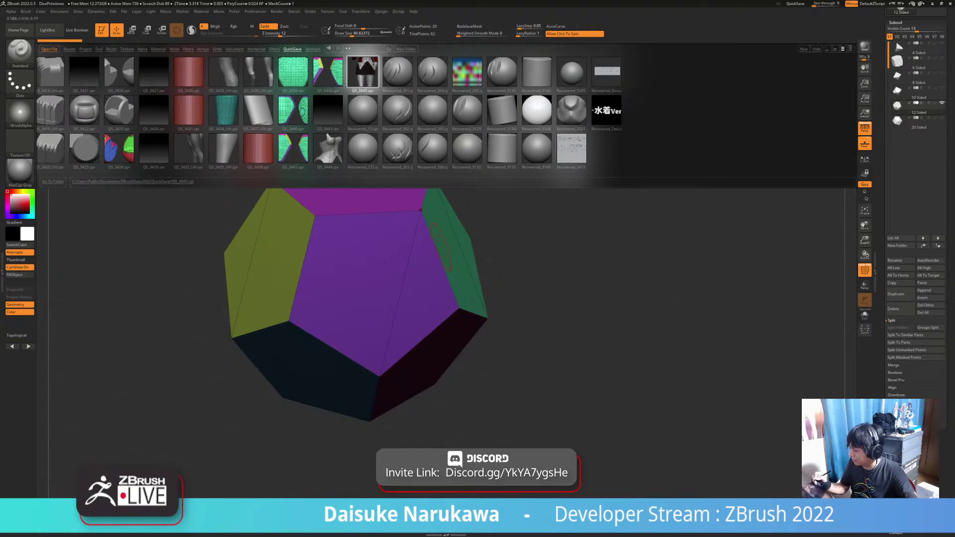
pyautogui.doubleClick(363, 73)
pyautogui.click(471, 288)
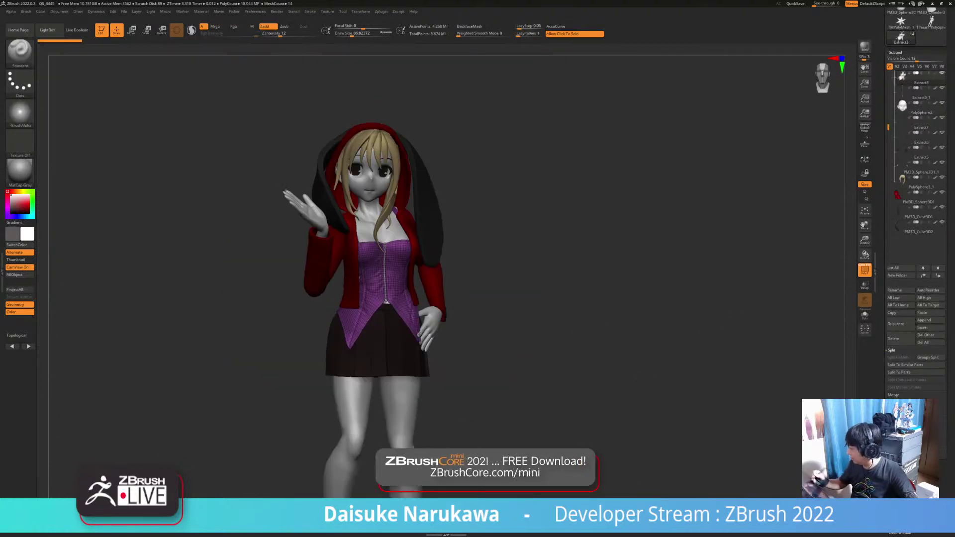
# Paste the 12 Sided die into the character's subtools and move it to the raised hand.
pyautogui.moveTo(886, 343); pyautogui.dragTo(886, 373)
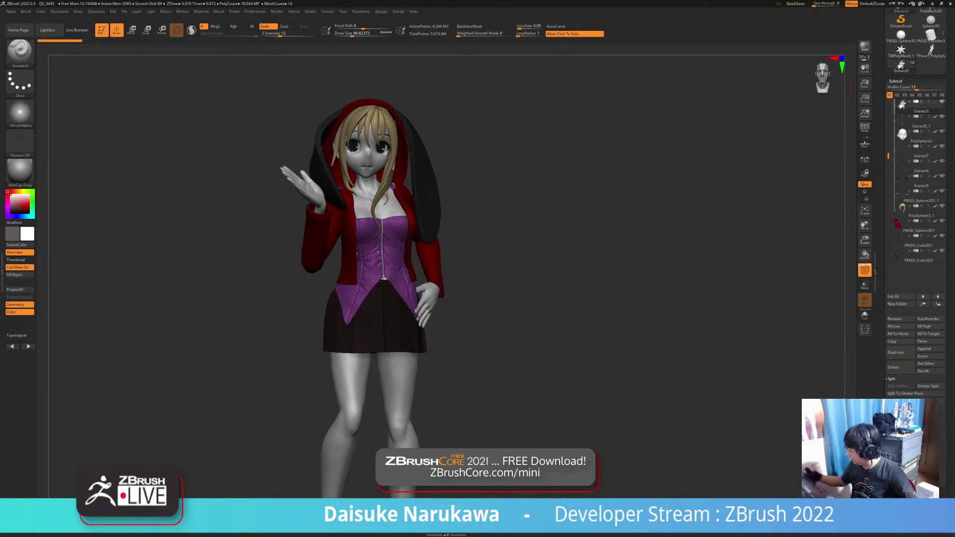
pyautogui.click(931, 342)
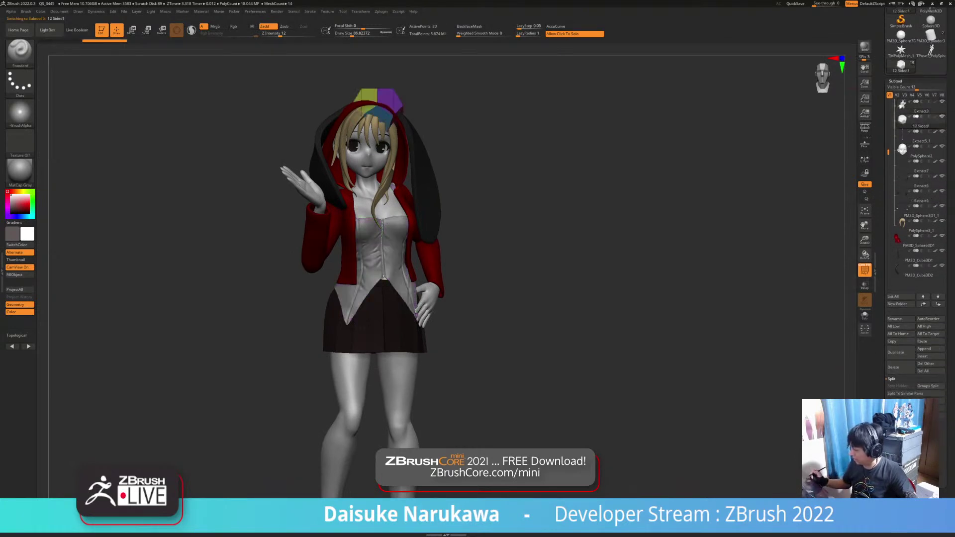
pyautogui.press('w')
pyautogui.moveTo(448, 133); pyautogui.dragTo(302, 151)
pyautogui.moveTo(303, 158)
pyautogui.keyDown('ctrl'); pyautogui.mouseDown(button='right')
pyautogui.moveTo(308, 199)
pyautogui.moveTo(485, 200)
pyautogui.mouseUp(button='right'); pyautogui.keyUp('ctrl')
# Adjust the die's placement so it rests on the raised palm, undo the tilt and return to Draw mode.
pyautogui.moveTo(239, 199); pyautogui.dragTo(290, 221)
pyautogui.moveTo(290, 219)
pyautogui.keyDown('ctrl'); pyautogui.mouseDown(button='right')
pyautogui.moveTo(295, 198)
pyautogui.moveTo(238, 198)
pyautogui.mouseUp(button='right'); pyautogui.keyUp('ctrl')
pyautogui.moveTo(238, 198); pyautogui.dragTo(238, 194)
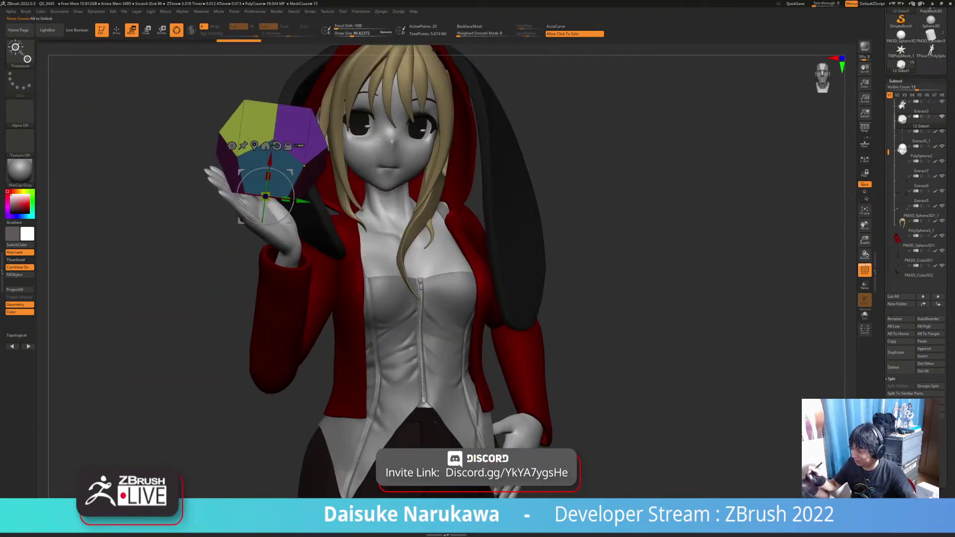
pyautogui.hotkey('ctrl', 'z')
pyautogui.moveTo(238, 198)
pyautogui.mouseDown(button='right')
pyautogui.moveTo(278, 200)
pyautogui.moveTo(241, 201)
pyautogui.mouseUp(button='right')
pyautogui.moveTo(278, 225); pyautogui.dragTo(291, 235)
pyautogui.press('q')
pyautogui.keyDown('alt'); pyautogui.moveTo(291, 235); pyautogui.dragTo(305, 363, button='right'); pyautogui.keyUp('alt')
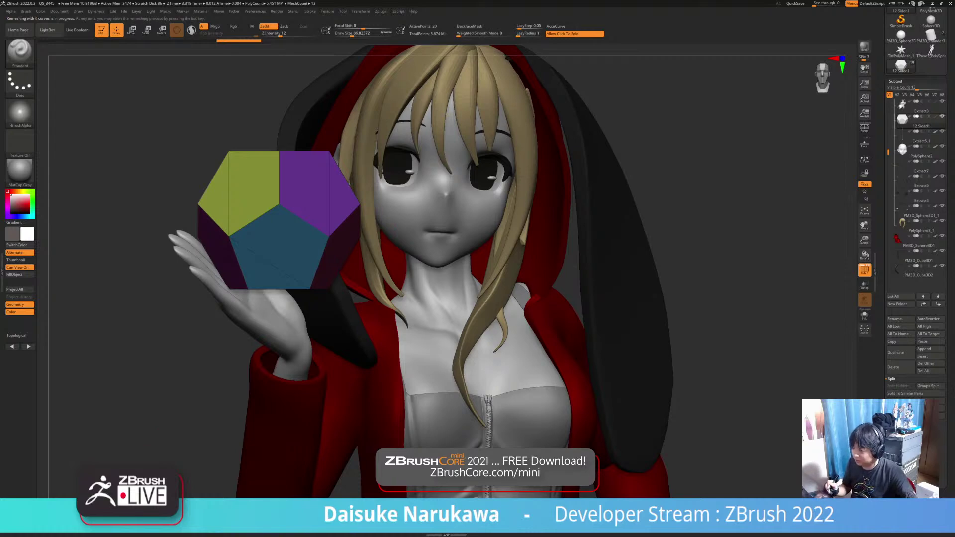
# Load the 12 Sided die into BevelPro and examine the bevel analysis along its edges.
pyautogui.moveTo(298, 279)
pyautogui.mouseDown(button='right')
pyautogui.moveTo(324, 319)
pyautogui.moveTo(438, 316)
pyautogui.moveTo(311, 303)
pyautogui.moveTo(372, 165)
pyautogui.mouseUp(button='right')
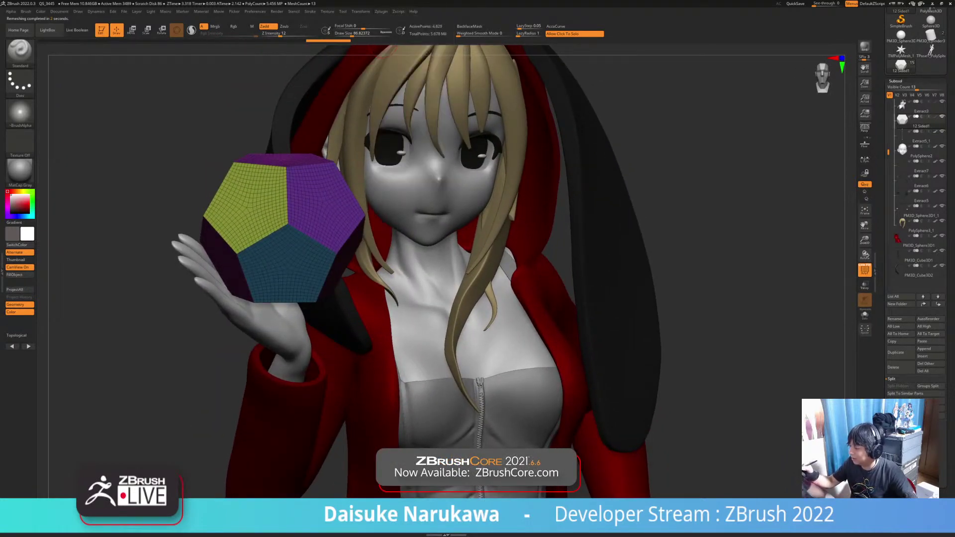
pyautogui.click(381, 11)
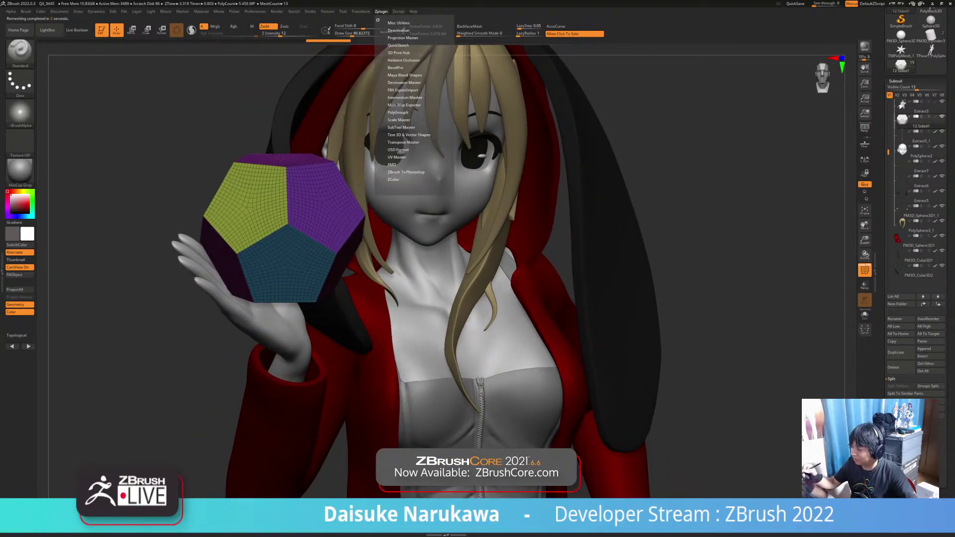
pyautogui.click(395, 68)
pyautogui.click(398, 75)
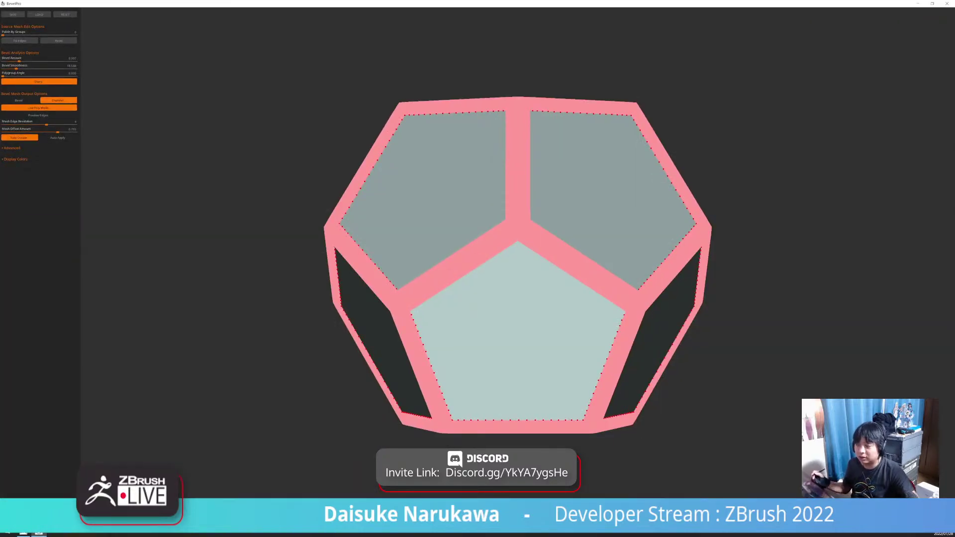
pyautogui.moveTo(507, 243); pyautogui.dragTo(565, 338)
pyautogui.keyDown('alt'); pyautogui.moveTo(565, 338); pyautogui.dragTo(447, 339); pyautogui.keyUp('alt')
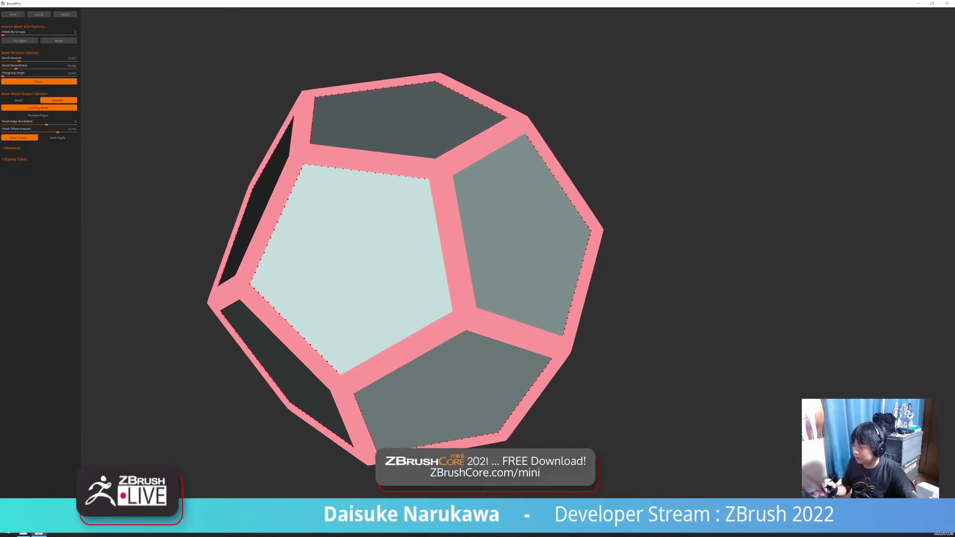
pyautogui.moveTo(449, 338); pyautogui.dragTo(530, 263)
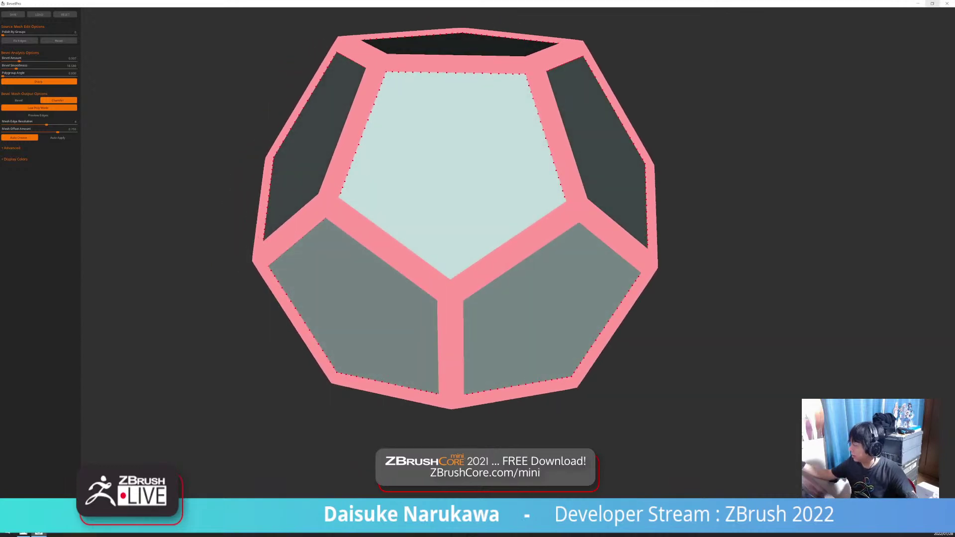
pyautogui.click(933, 4)
pyautogui.moveTo(460, 6); pyautogui.dragTo(533, 273)
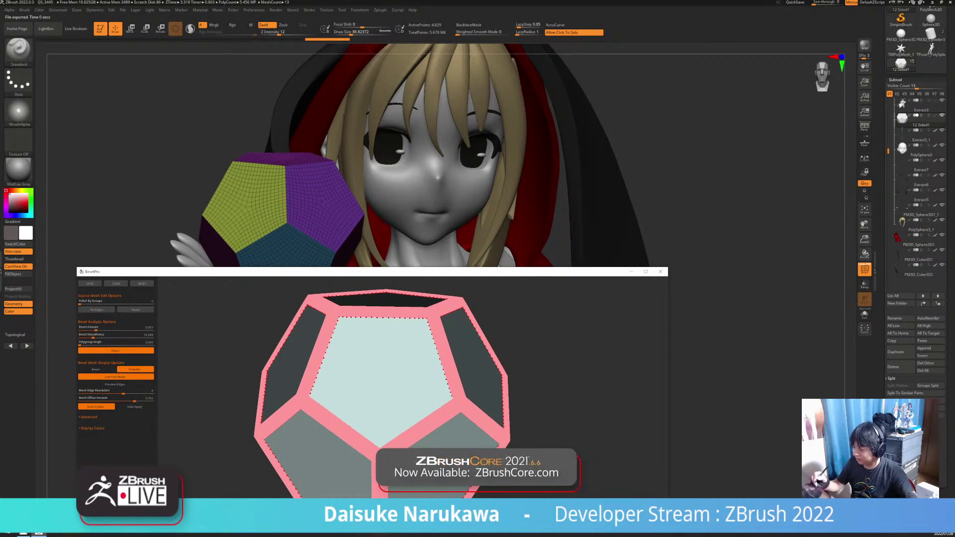
pyautogui.click(646, 272)
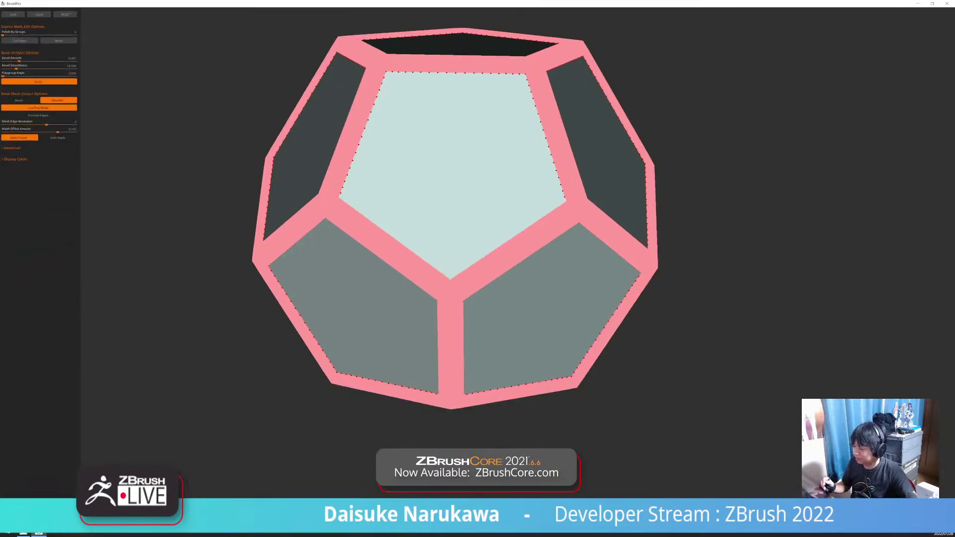
# Turn on automatic application of the bevel and increase its Bevel Amount and Bevel Smoothness.
pyautogui.keyDown('alt'); pyautogui.moveTo(455, 219); pyautogui.dragTo(412, 274); pyautogui.keyUp('alt')
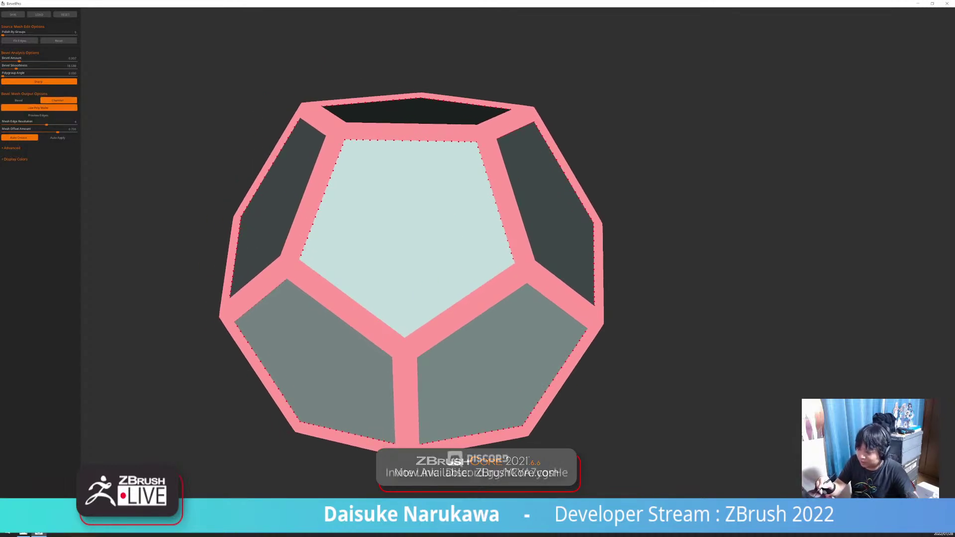
pyautogui.click(58, 137)
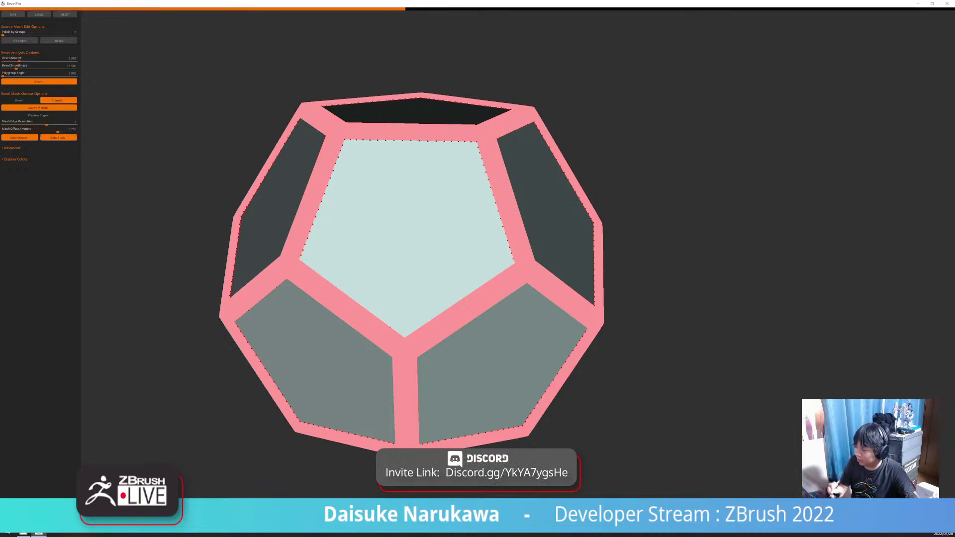
pyautogui.moveTo(672, 238); pyautogui.dragTo(769, 319)
pyautogui.moveTo(736, 279); pyautogui.dragTo(705, 269)
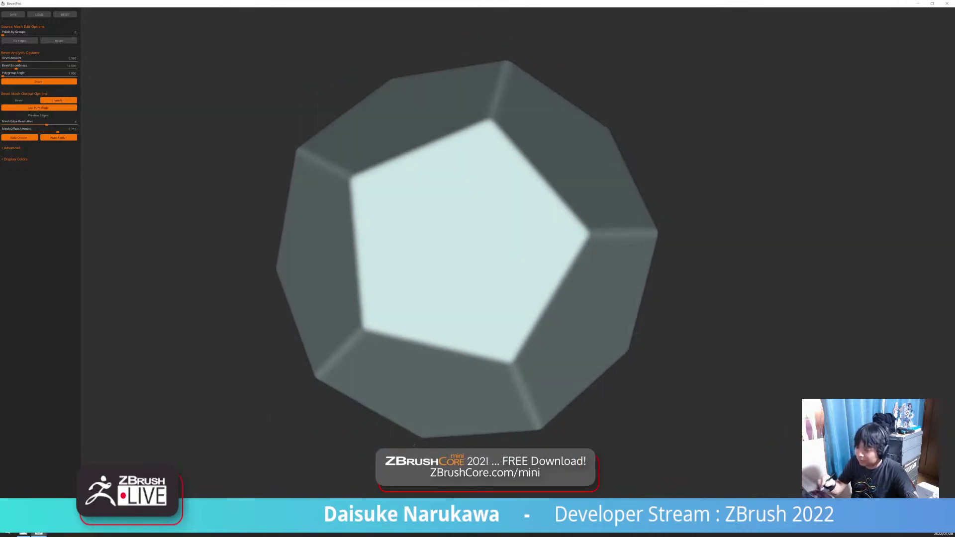
pyautogui.moveTo(19, 60); pyautogui.dragTo(31, 61)
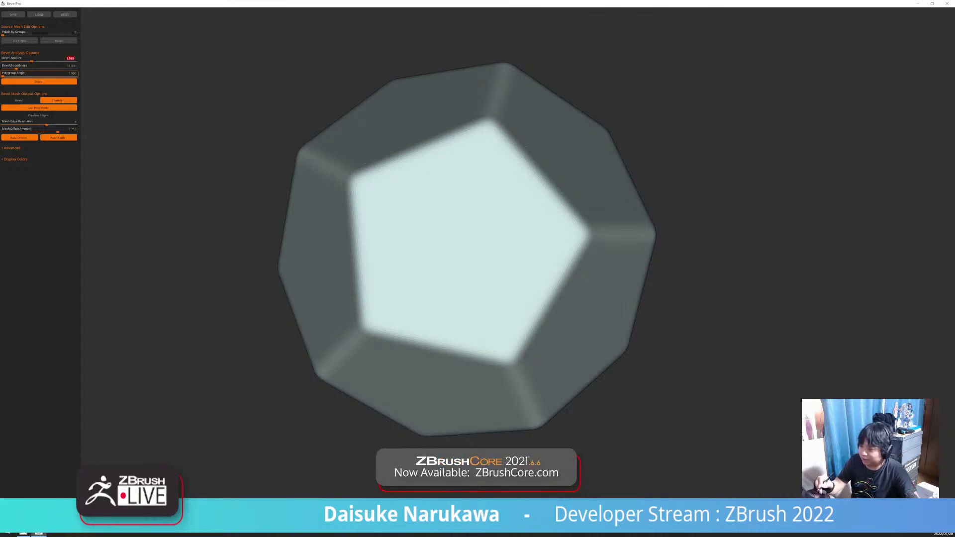
pyautogui.moveTo(16, 67); pyautogui.dragTo(32, 68)
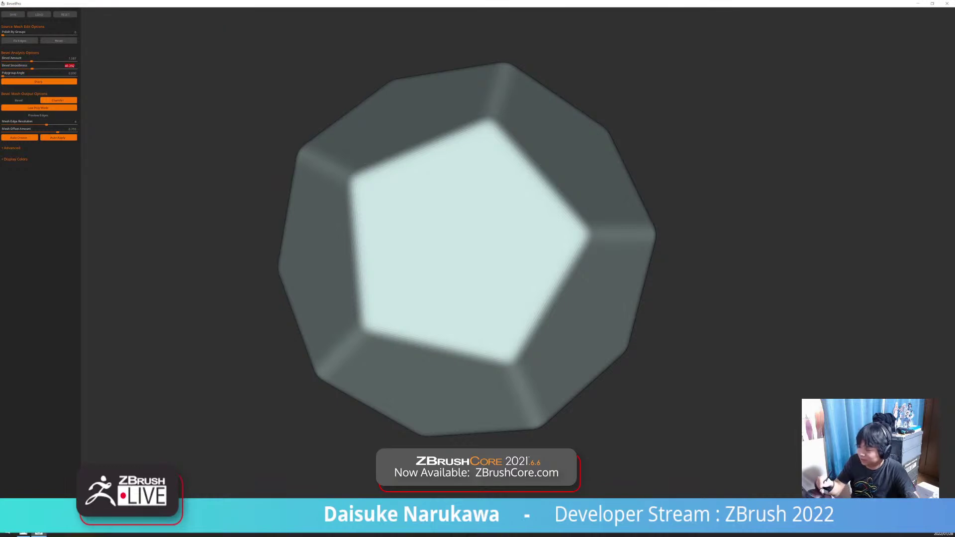
# Try higher and lower Mesh Edge Resolution settings on the previewed bevel.
pyautogui.click(47, 123)
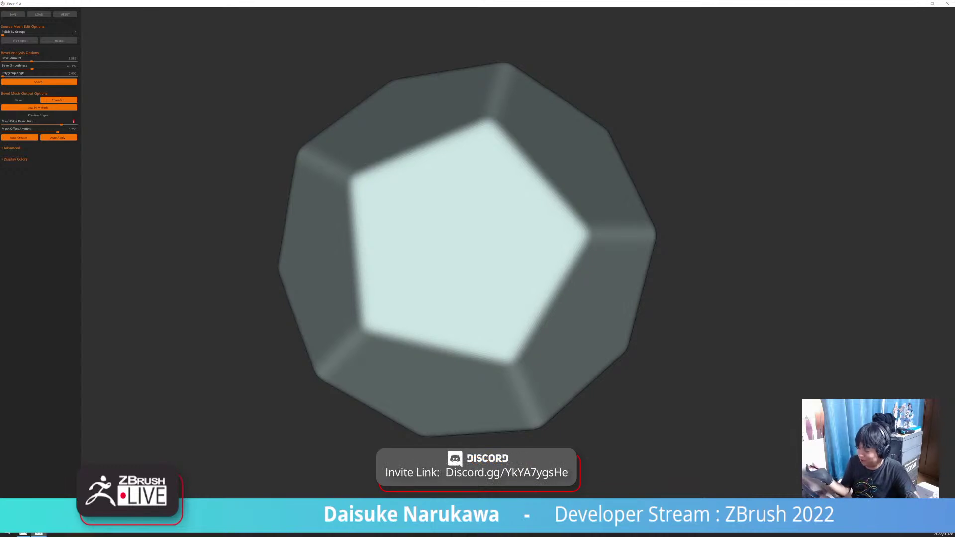
pyautogui.moveTo(61, 123); pyautogui.dragTo(3, 123)
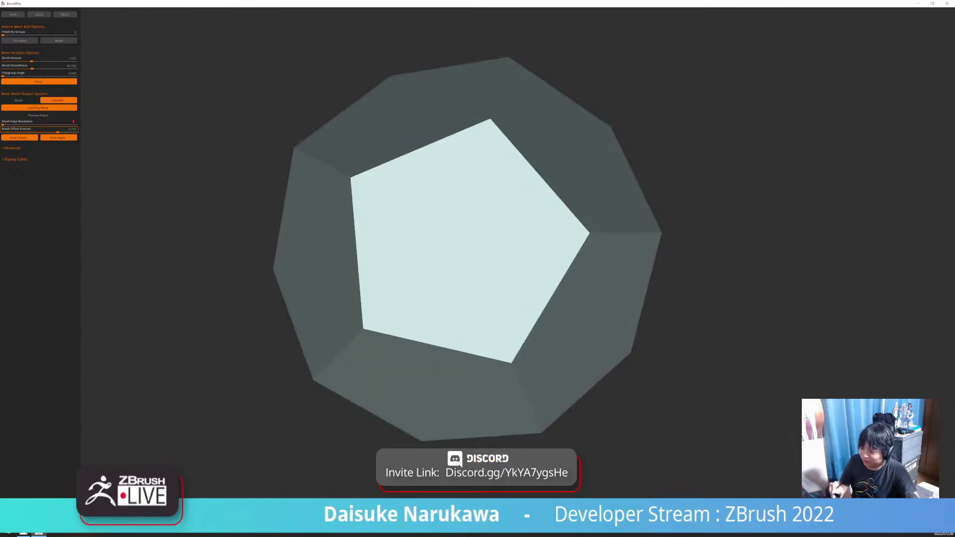
pyautogui.click(6, 124)
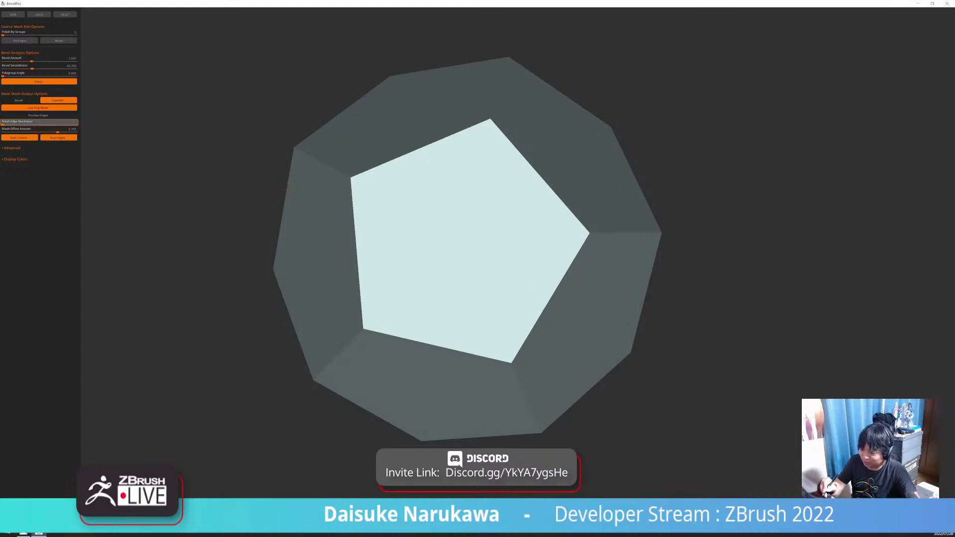
pyautogui.moveTo(5, 123); pyautogui.dragTo(17, 123)
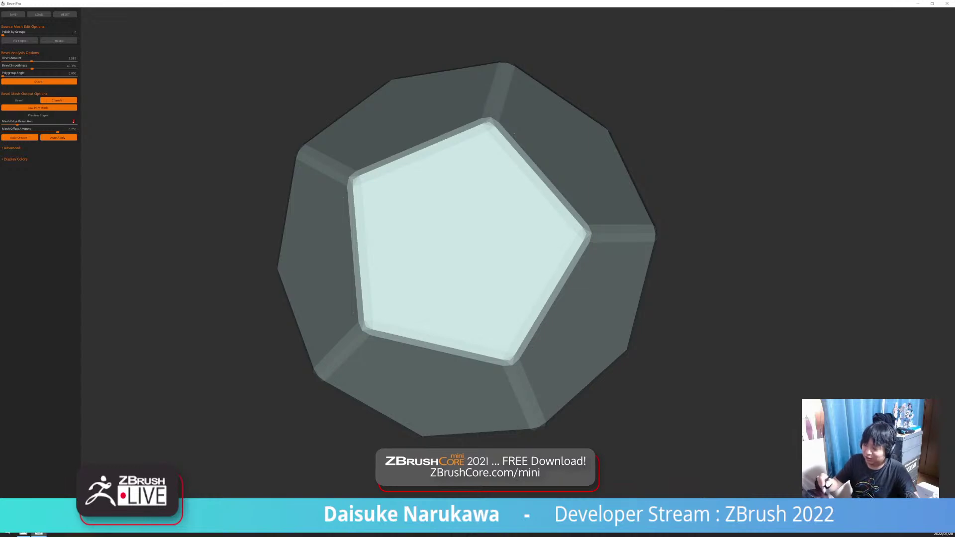
pyautogui.moveTo(17, 123); pyautogui.dragTo(31, 124)
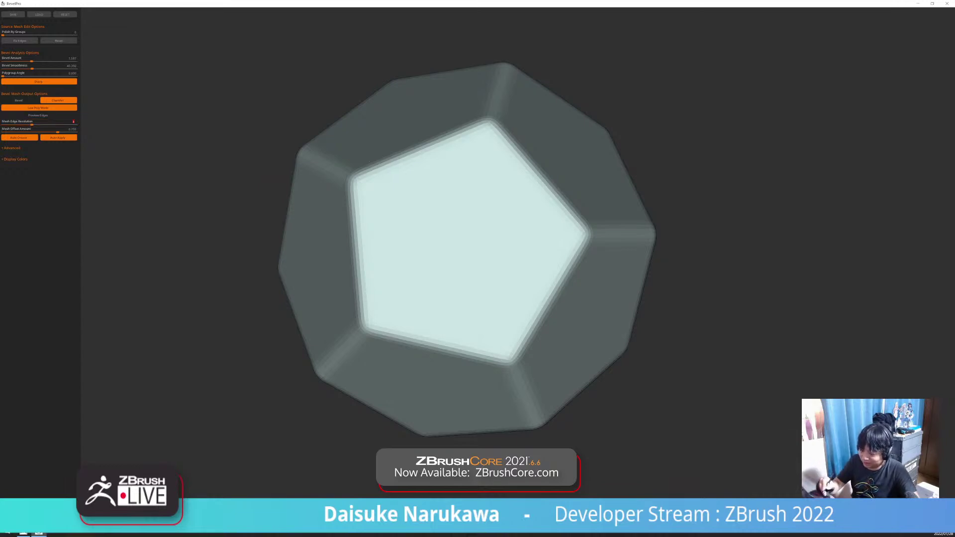
pyautogui.click(31, 123)
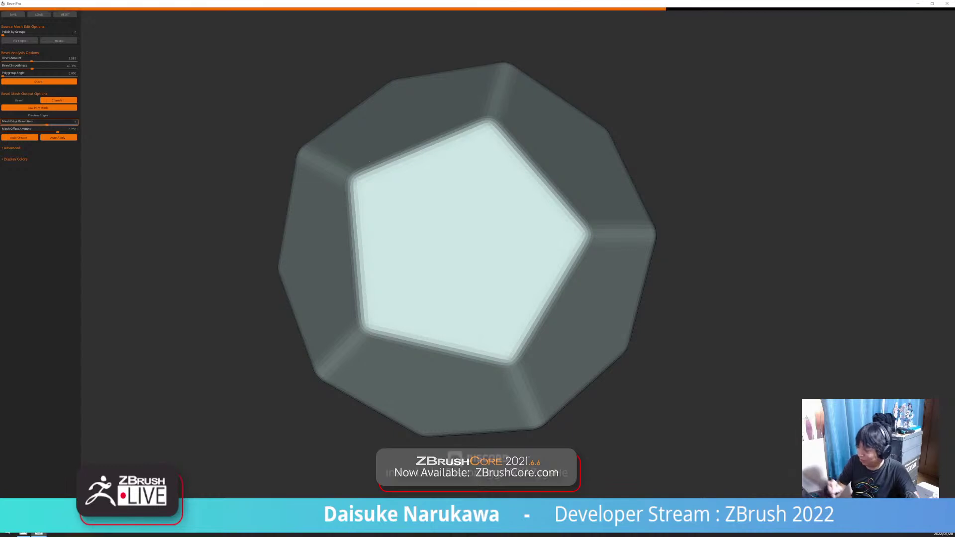
# Turn off Low Poly Mode, apply the complete bevel to the die in ZBrush, and undo that bevel.
pyautogui.keyDown('alt'); pyautogui.moveTo(468, 249); pyautogui.dragTo(383, 299); pyautogui.keyUp('alt')
pyautogui.keyDown('alt'); pyautogui.moveTo(383, 298); pyautogui.dragTo(453, 250); pyautogui.keyUp('alt')
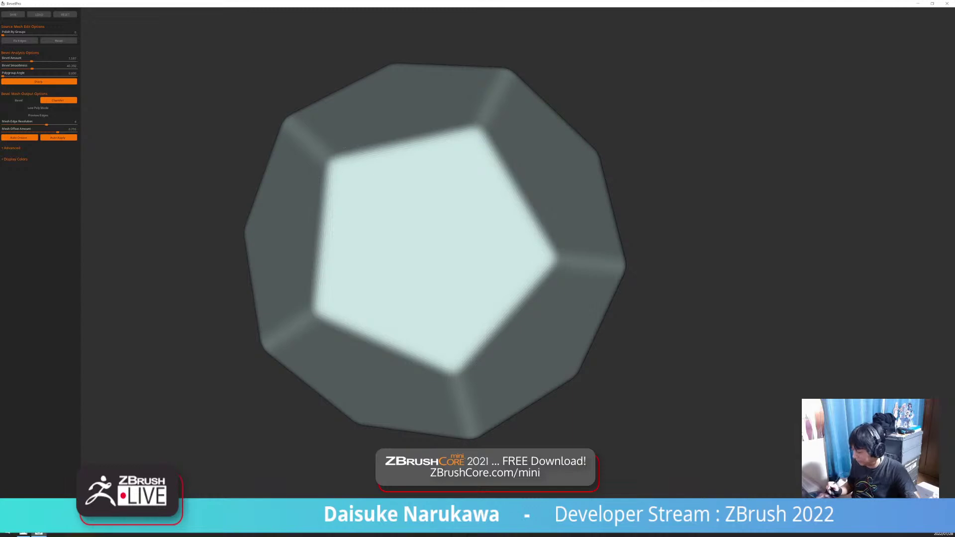
pyautogui.click(38, 108)
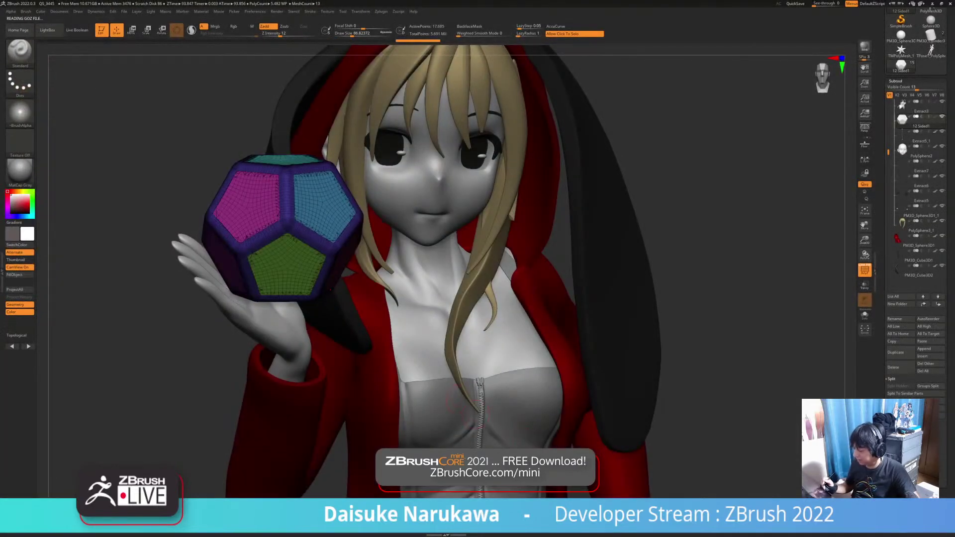
pyautogui.keyDown('ctrl'); pyautogui.moveTo(271, 212); pyautogui.dragTo(286, 298, button='right'); pyautogui.keyUp('ctrl')
pyautogui.moveTo(410, 402)
pyautogui.keyDown('ctrl'); pyautogui.mouseDown(button='right')
pyautogui.moveTo(402, 373)
pyautogui.moveTo(374, 356)
pyautogui.moveTo(423, 398)
pyautogui.moveTo(284, 360)
pyautogui.moveTo(293, 349)
pyautogui.moveTo(412, 414)
pyautogui.mouseUp(button='right'); pyautogui.keyUp('ctrl')
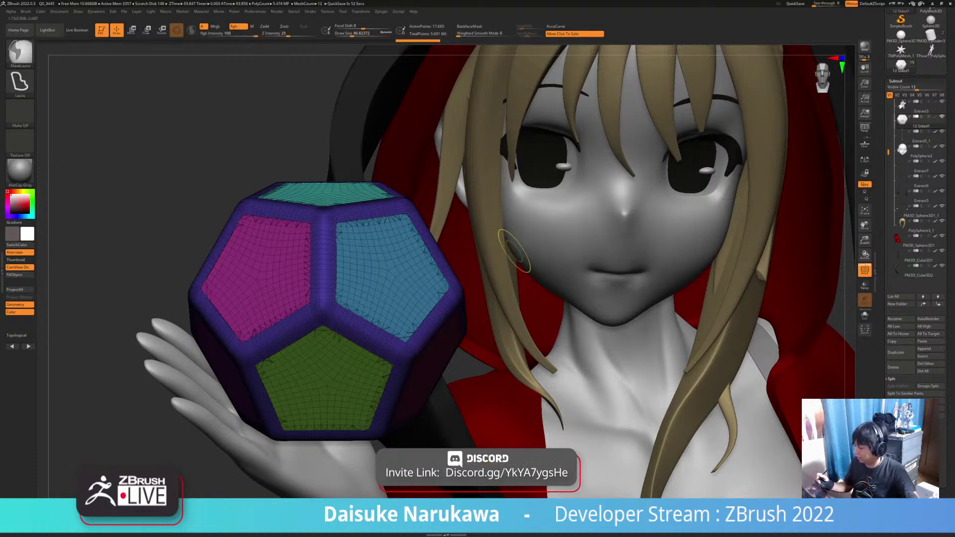
pyautogui.hotkey('ctrl', 'z')
# Run BevelPro on the die again, outputting the bevel as separate add and sub meshes with Live Boolean on.
pyautogui.click(381, 11)
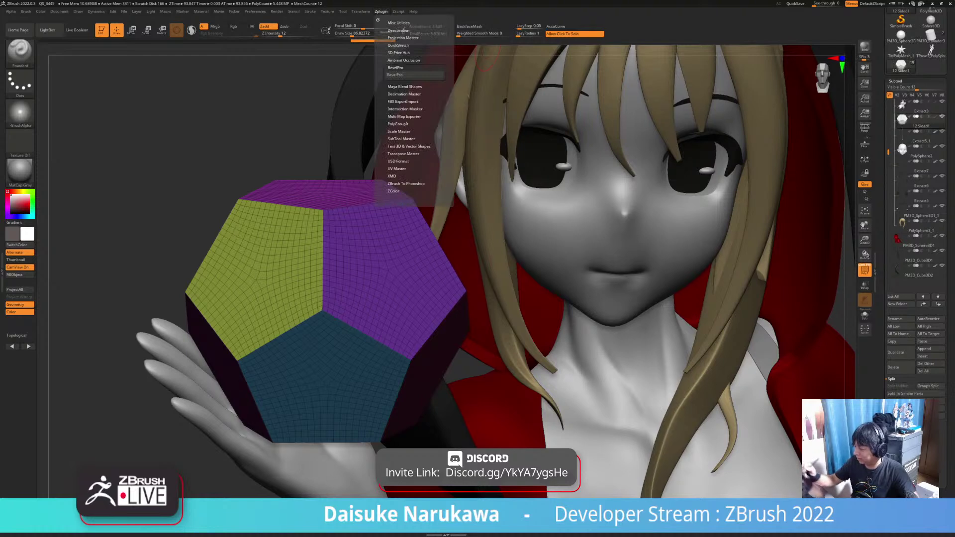
pyautogui.click(398, 74)
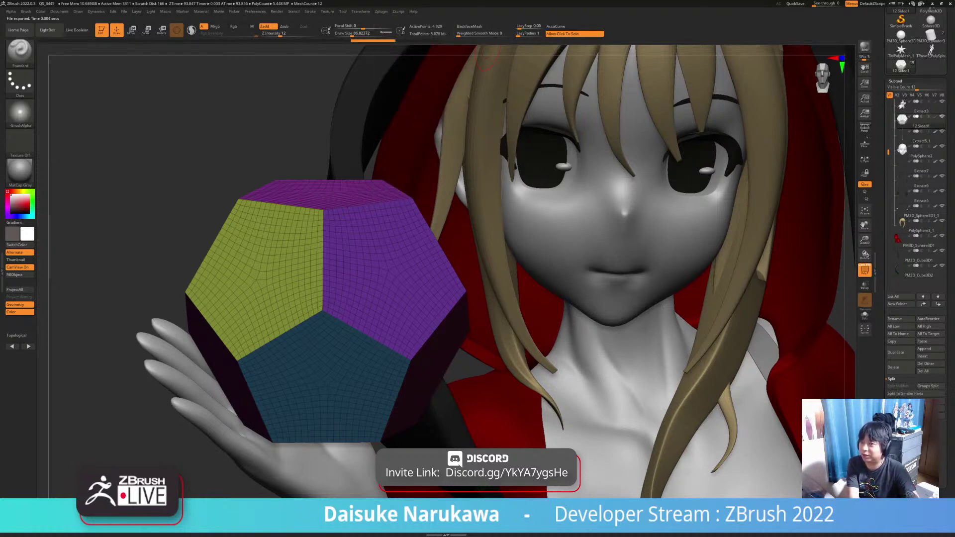
pyautogui.moveTo(439, 232); pyautogui.dragTo(420, 0)
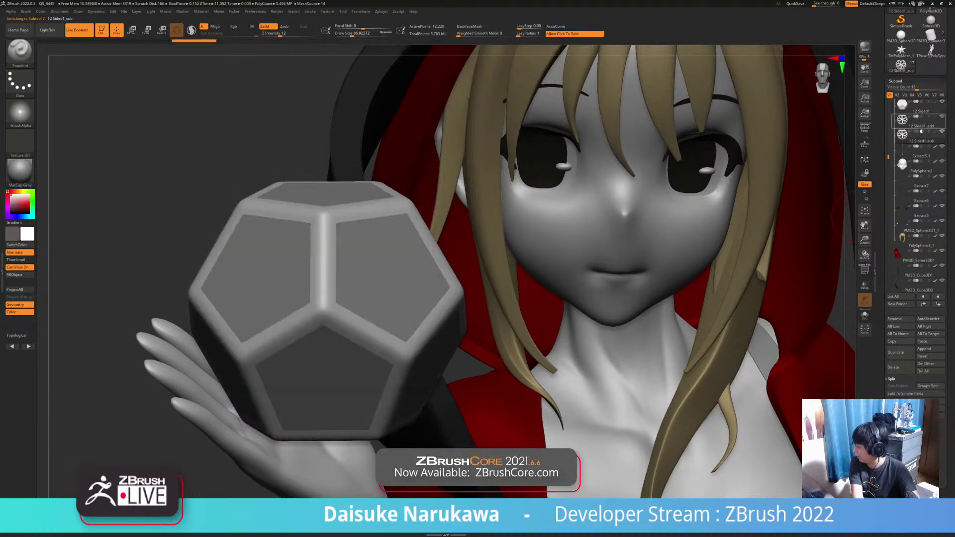
# Isolate and compare the 12 Sided1_sub and 12 Sided1_add bevel frames.
pyautogui.click(419, 261)
pyautogui.keyDown('ctrl'); pyautogui.moveTo(419, 261); pyautogui.dragTo(350, 478, button='right'); pyautogui.keyUp('ctrl')
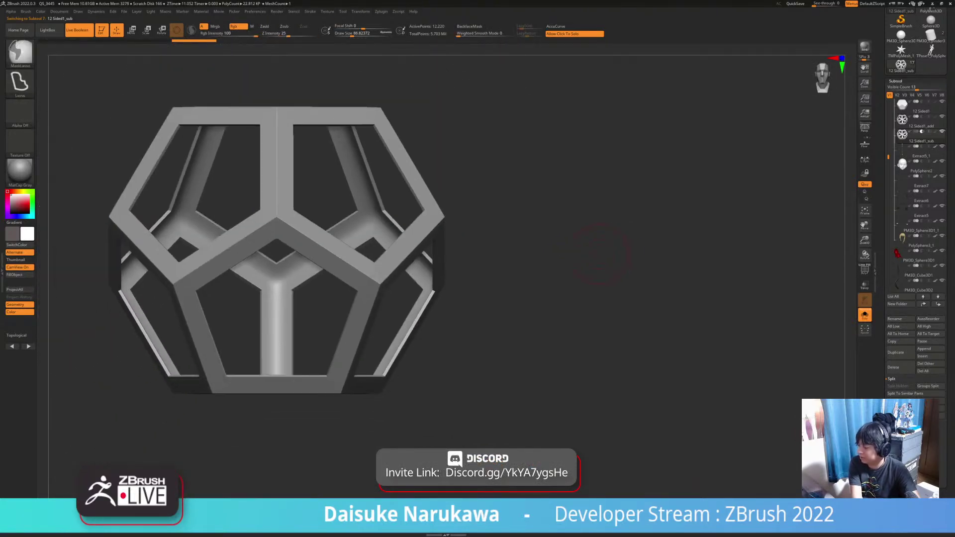
pyautogui.moveTo(652, 248)
pyautogui.mouseDown()
pyautogui.moveTo(642, 294)
pyautogui.moveTo(647, 246)
pyautogui.mouseUp()
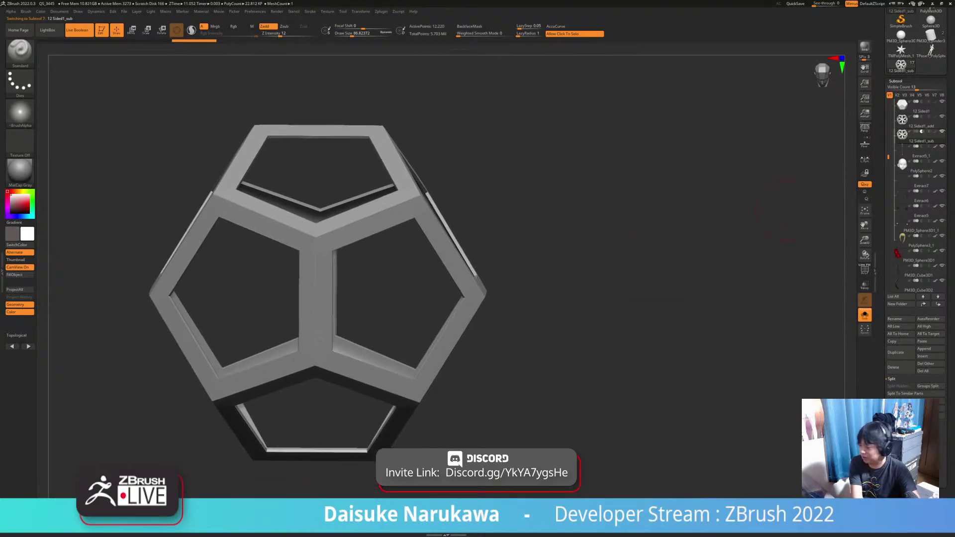
pyautogui.click(915, 121)
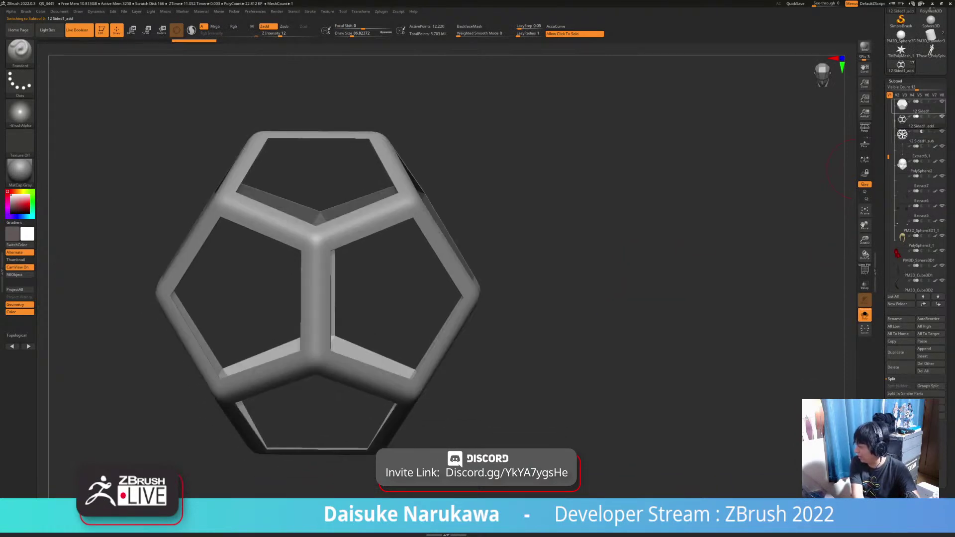
pyautogui.click(916, 136)
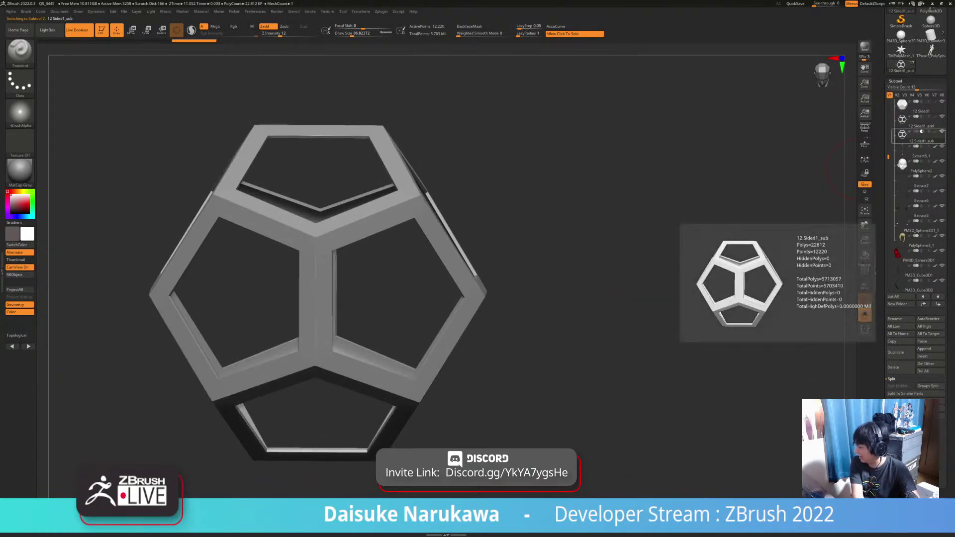
pyautogui.click(916, 121)
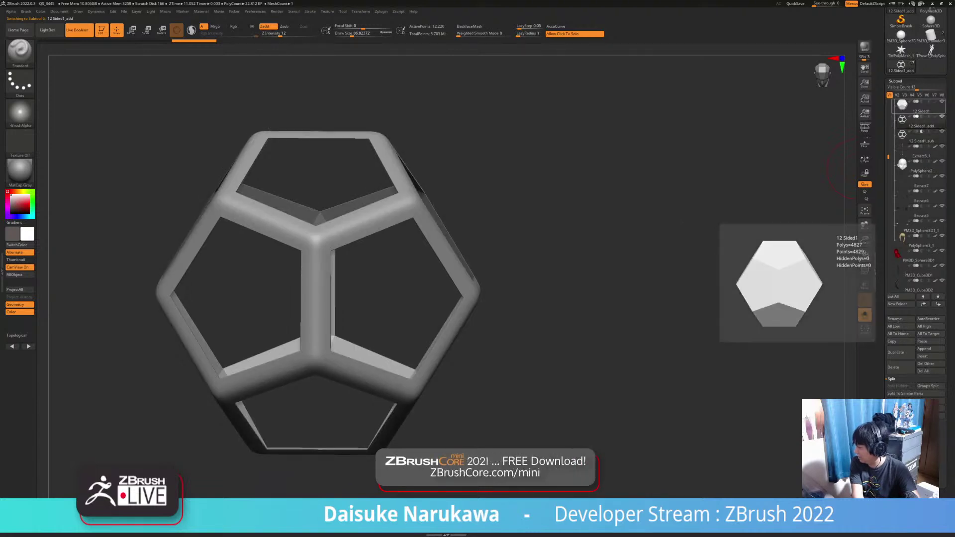
# Delete the original solid 12 Sided1 subtool and show the full character again.
pyautogui.click(915, 106)
pyautogui.click(896, 367)
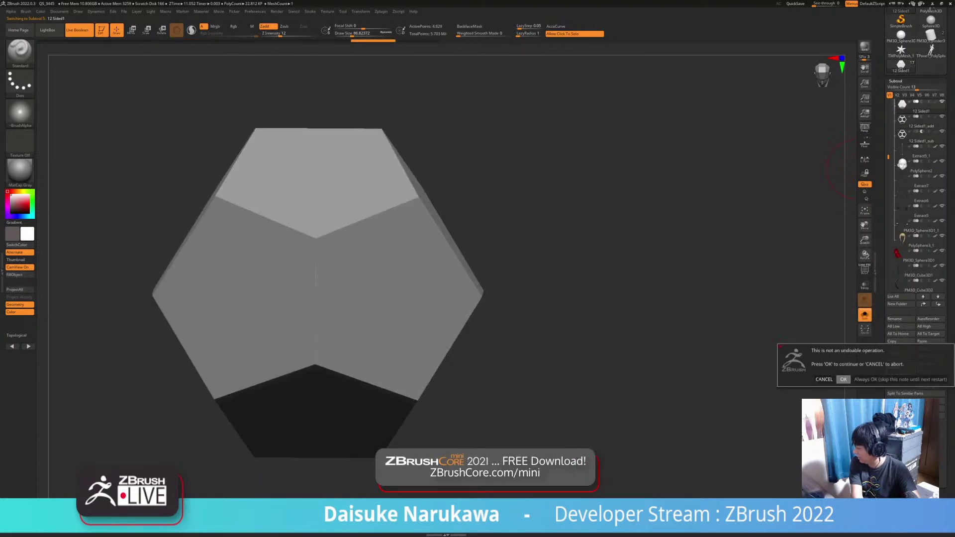
pyautogui.click(844, 380)
pyautogui.click(865, 315)
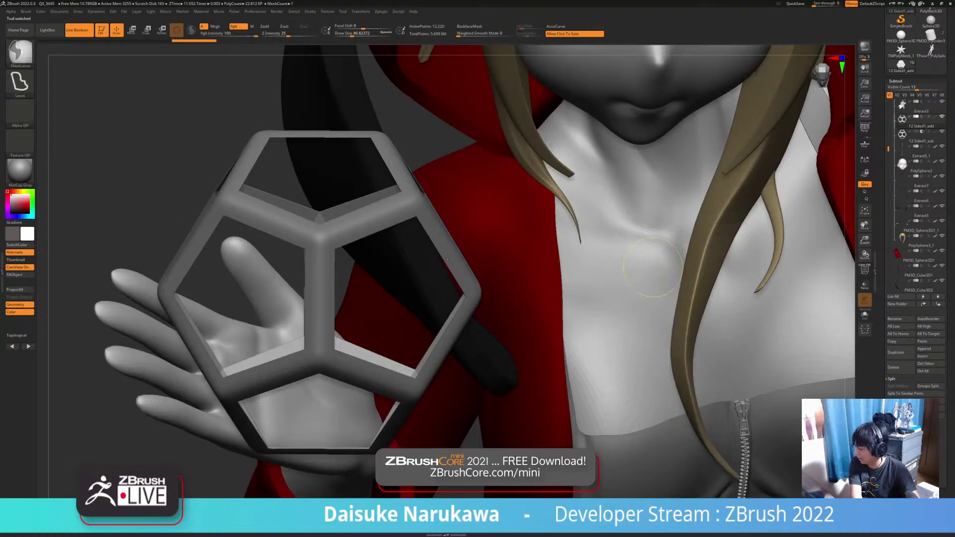
# Delete the 12 Sided1_add subtool and switch 12 Sided1_sub from subtraction to boolean addition.
pyautogui.keyDown('ctrl'); pyautogui.moveTo(654, 267); pyautogui.dragTo(654, 184, button='right'); pyautogui.keyUp('ctrl')
pyautogui.moveTo(562, 239); pyautogui.dragTo(676, 245, button='right')
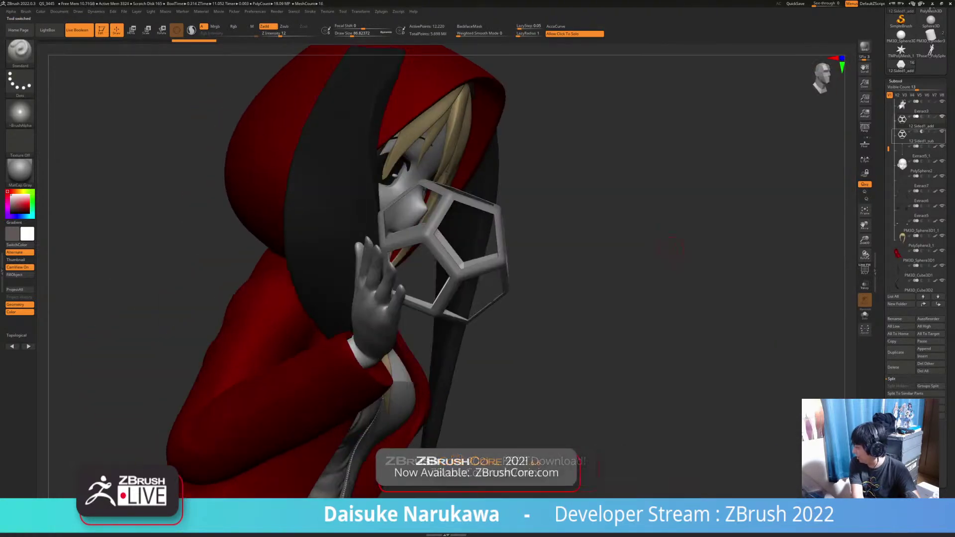
pyautogui.click(865, 284)
pyautogui.click(844, 380)
pyautogui.moveTo(669, 259); pyautogui.dragTo(540, 260, button='right')
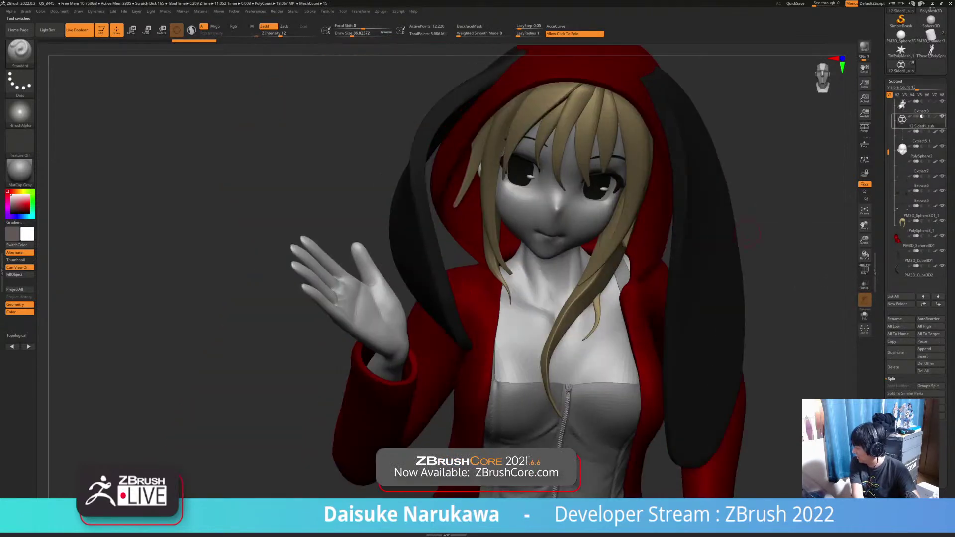
pyautogui.click(916, 117)
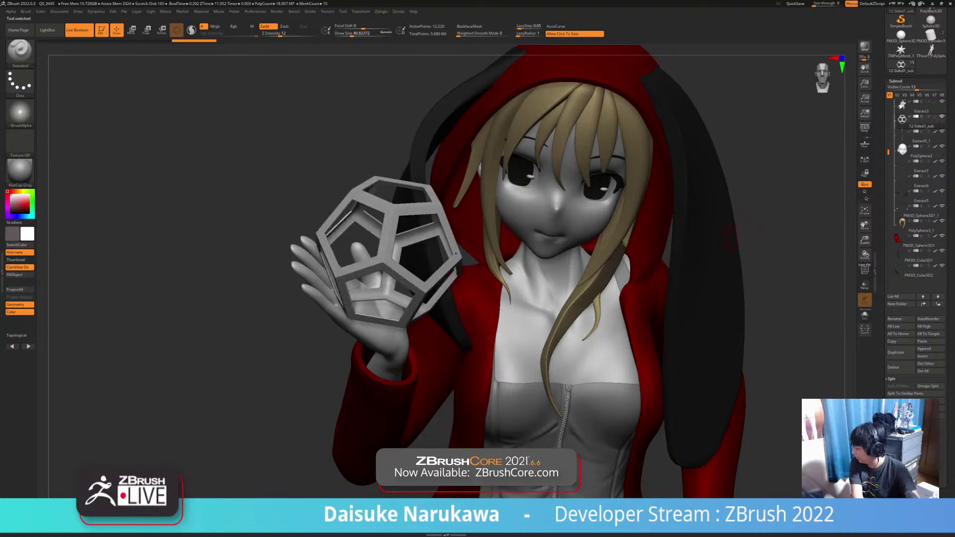
# Isolate the 12 Sided1_sub frame with its polygroups displayed and remesh it with ZRemesher.
pyautogui.moveTo(537, 237); pyautogui.dragTo(577, 229, button='right')
pyautogui.click(576, 229)
pyautogui.press('f')
pyautogui.moveTo(738, 255)
pyautogui.keyDown('ctrl'); pyautogui.mouseDown(button='right')
pyautogui.moveTo(738, 286)
pyautogui.moveTo(734, 255)
pyautogui.mouseUp(button='right'); pyautogui.keyUp('ctrl')
pyautogui.hotkey('shift', 'f')
pyautogui.keyDown('alt'); pyautogui.moveTo(734, 255); pyautogui.dragTo(731, 269, button='right'); pyautogui.keyUp('alt')
pyautogui.keyDown('shift'); pyautogui.moveTo(689, 294); pyautogui.dragTo(675, 355); pyautogui.keyUp('shift')
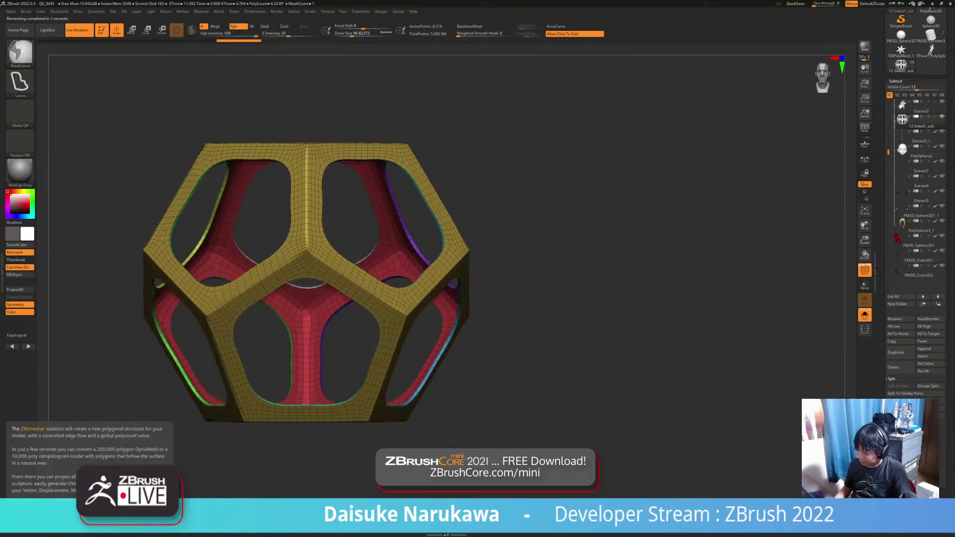
# Undo the last remesh of the frame, hide its polygroup display and show the full character again.
pyautogui.hotkey('ctrl', 'z')
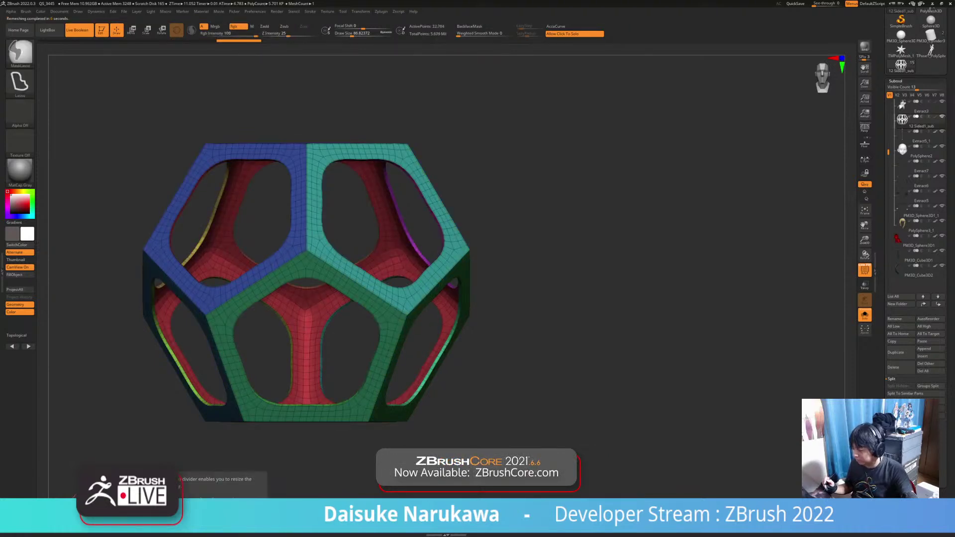
pyautogui.click(864, 270)
pyautogui.keyDown('ctrl'); pyautogui.moveTo(597, 299); pyautogui.dragTo(567, 269, button='right'); pyautogui.keyUp('ctrl')
pyautogui.moveTo(503, 348)
pyautogui.mouseDown(button='right')
pyautogui.moveTo(540, 370)
pyautogui.moveTo(556, 414)
pyautogui.mouseUp(button='right')
pyautogui.moveTo(556, 414)
pyautogui.keyDown('ctrl'); pyautogui.mouseDown(button='right')
pyautogui.moveTo(564, 430)
pyautogui.moveTo(508, 374)
pyautogui.mouseUp(button='right'); pyautogui.keyUp('ctrl')
pyautogui.click(509, 374)
pyautogui.keyDown('ctrl'); pyautogui.moveTo(439, 426); pyautogui.dragTo(434, 311, button='right'); pyautogui.keyUp('ctrl')
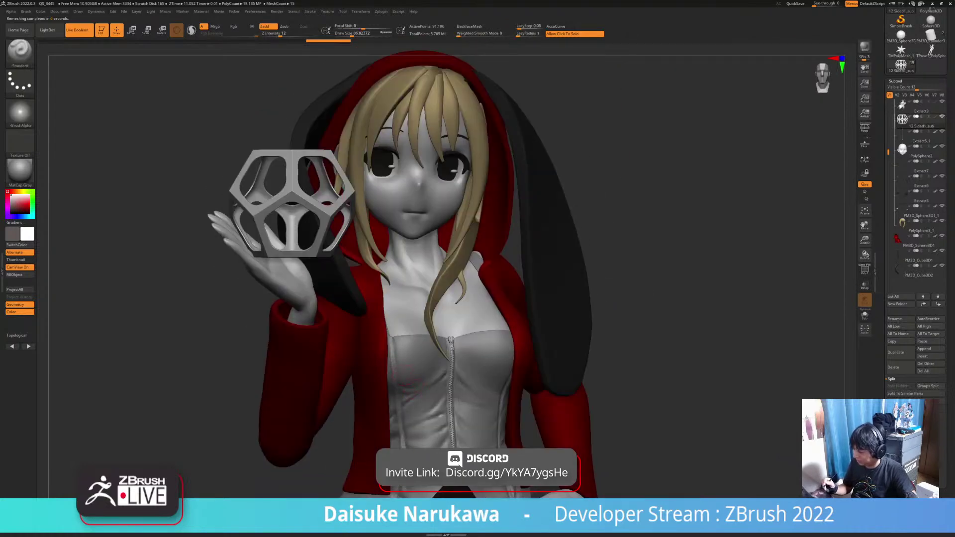
# Rotate the hollow frame so it sits tilted above the raised hand.
pyautogui.press('w')
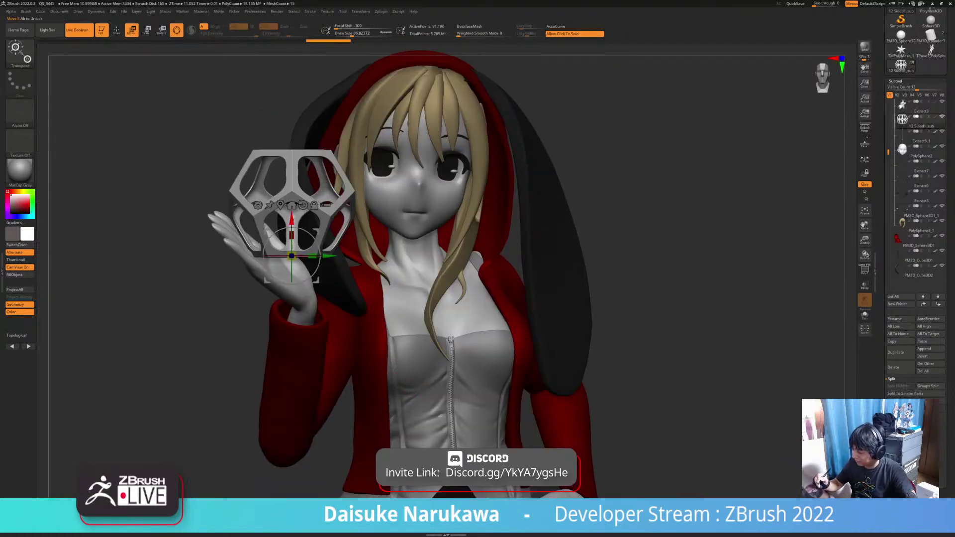
pyautogui.moveTo(302, 230); pyautogui.dragTo(316, 239)
pyautogui.press('q')
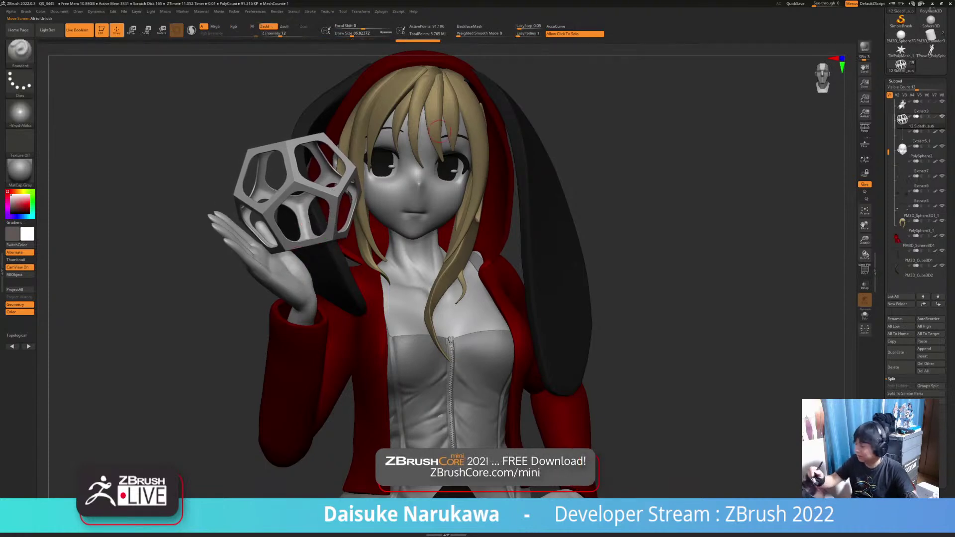
# Insert a Sphere3D subtool, scale it down and centre it inside the hollow frame in both front and side views.
pyautogui.click(923, 357)
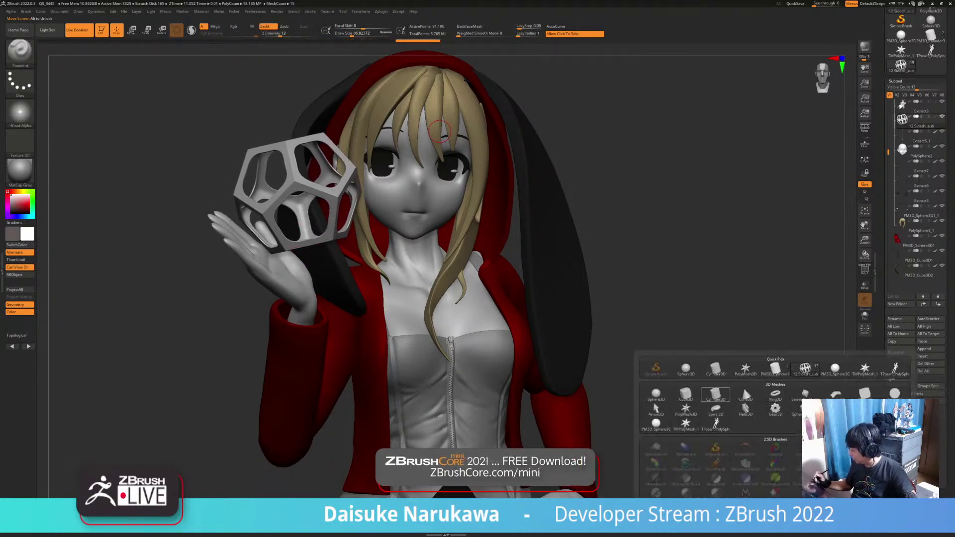
pyautogui.click(742, 387)
pyautogui.press('w')
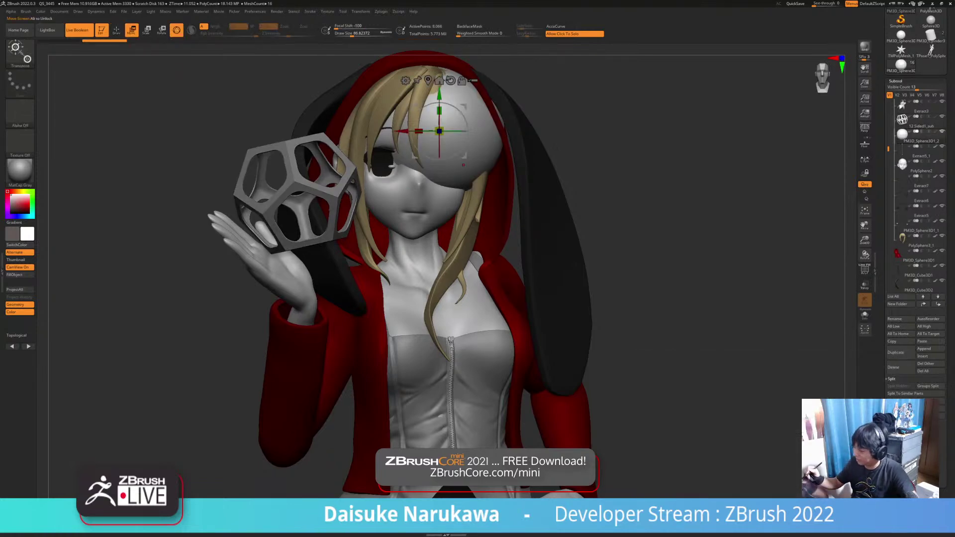
pyautogui.moveTo(439, 131); pyautogui.dragTo(429, 174)
pyautogui.moveTo(687, 239); pyautogui.dragTo(657, 238)
pyautogui.moveTo(464, 156); pyautogui.dragTo(321, 220)
pyautogui.moveTo(672, 249); pyautogui.dragTo(791, 248)
pyautogui.moveTo(312, 195); pyautogui.dragTo(497, 196)
pyautogui.moveTo(662, 214); pyautogui.dragTo(356, 208)
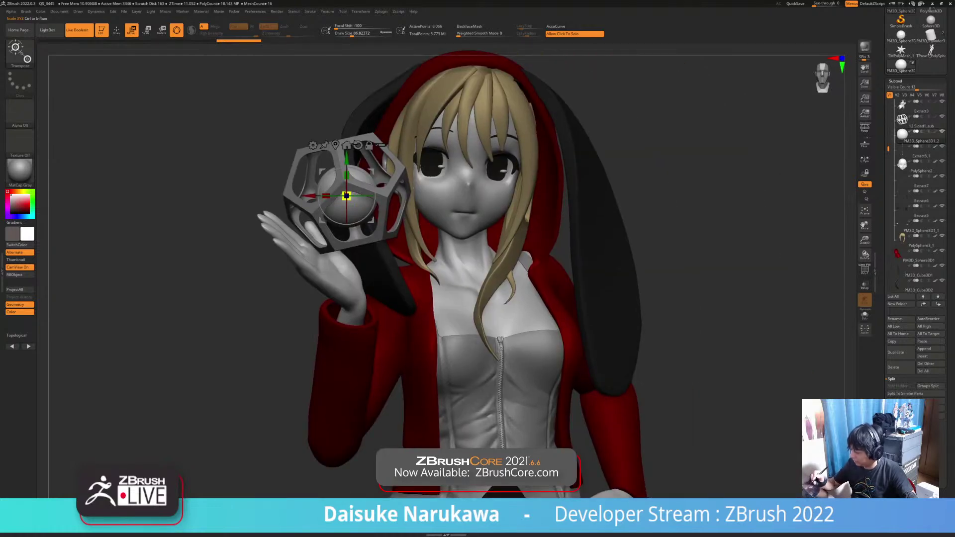
pyautogui.press('q')
# Fill the 12 Sided1_sub frame with a saturated red.
pyautogui.keyDown('alt'); pyautogui.moveTo(721, 299); pyautogui.dragTo(643, 312); pyautogui.keyUp('alt')
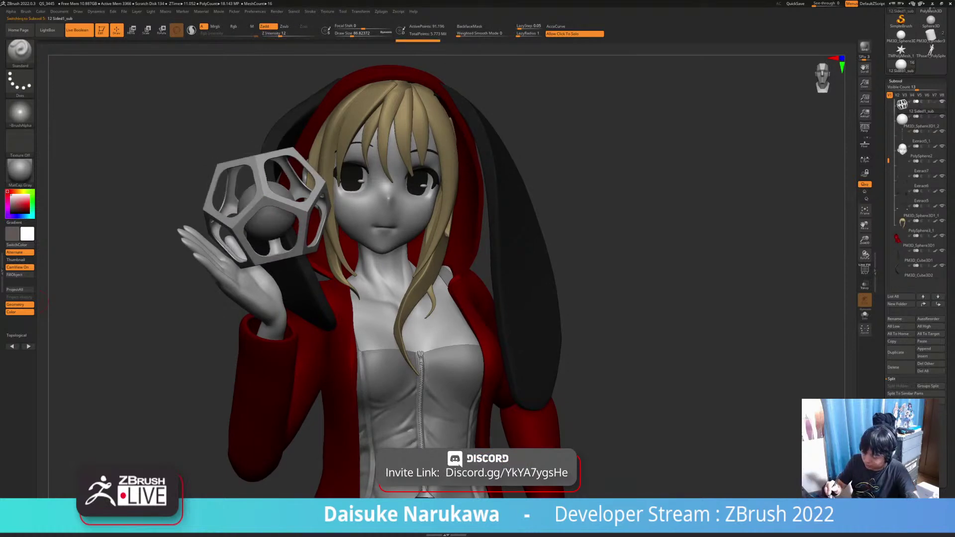
pyautogui.click(22, 202)
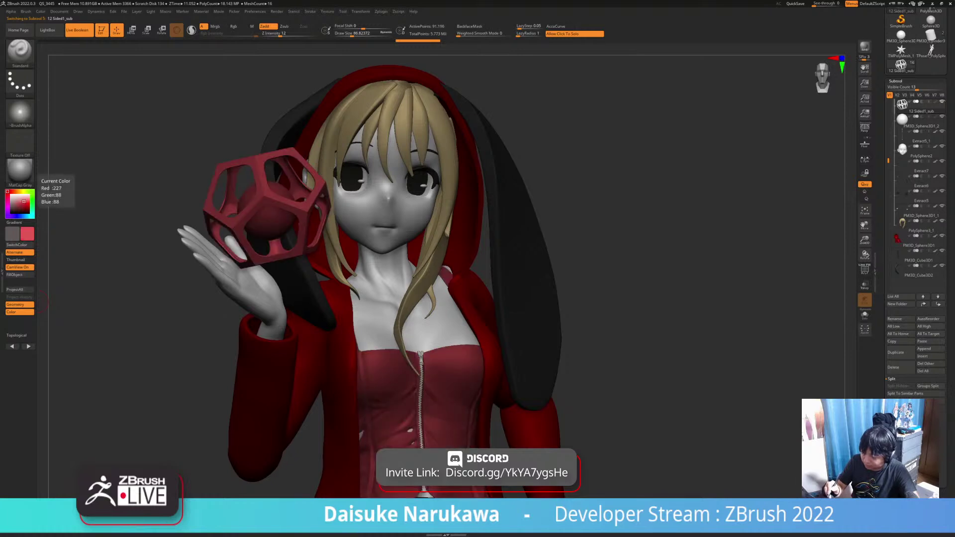
pyautogui.click(23, 201)
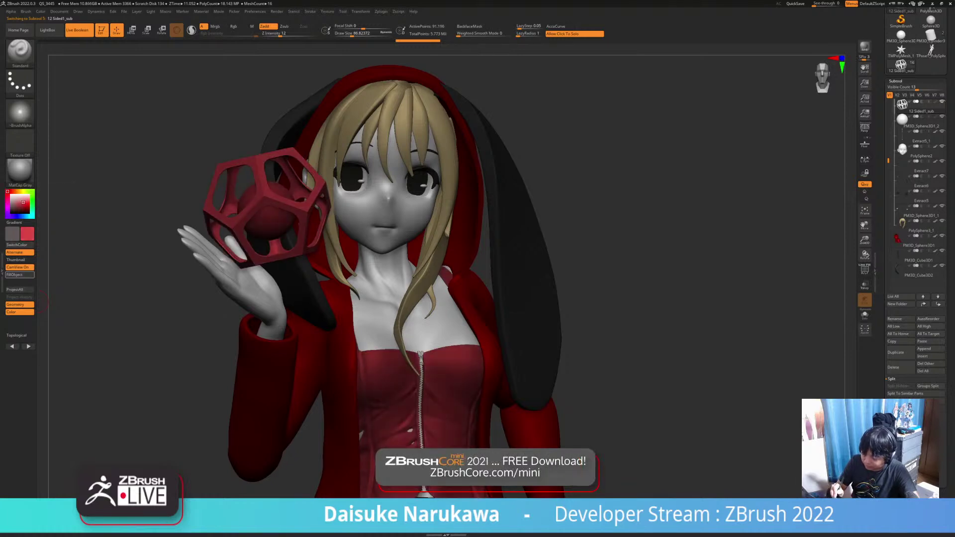
pyautogui.click(11, 195)
# Fill the sphere inside the frame with light blue and reset the active colour to white.
pyautogui.keyDown('alt'); pyautogui.click(271, 222); pyautogui.keyUp('alt')
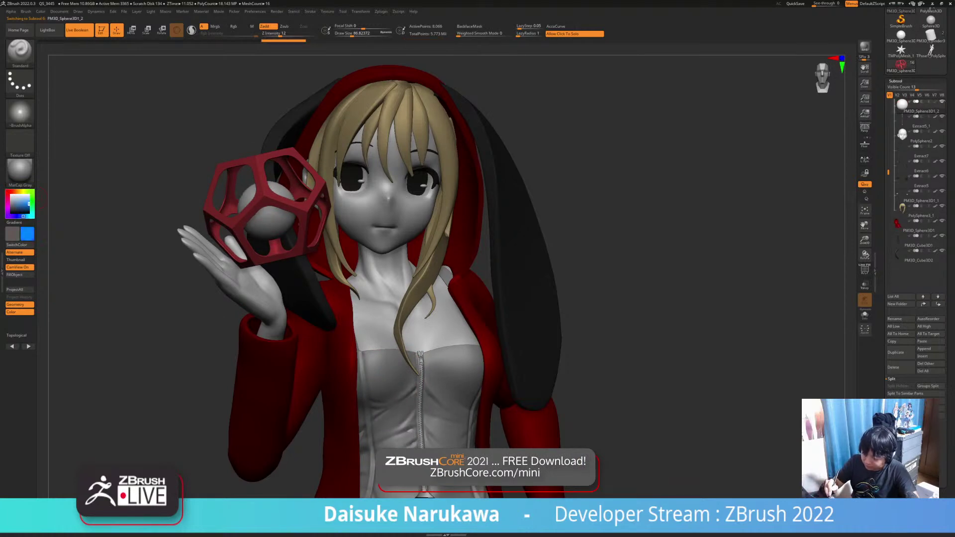
pyautogui.moveTo(29, 203); pyautogui.dragTo(23, 201)
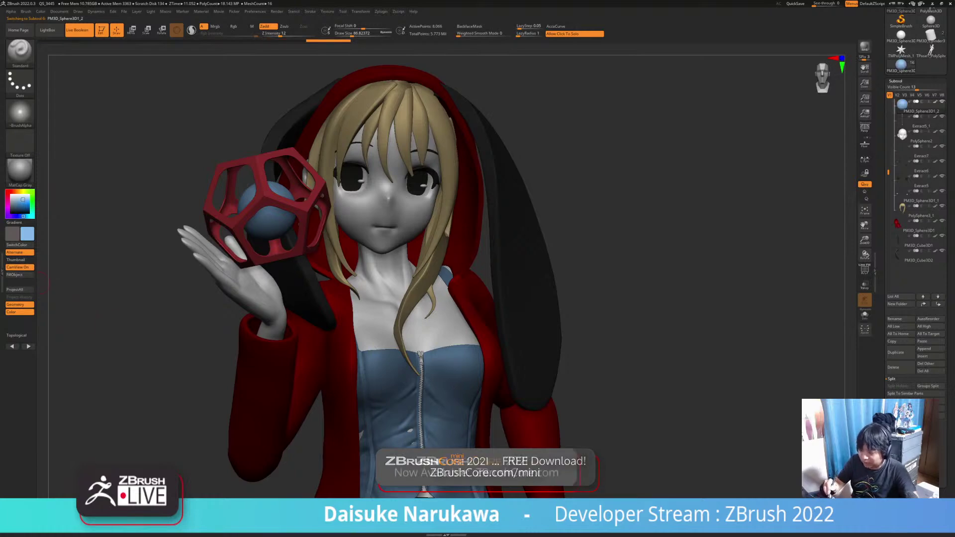
pyautogui.click(11, 195)
# Replace MatCap Gray with a plain white shaded material and review the character from several angles.
pyautogui.click(20, 171)
pyautogui.click(177, 176)
pyautogui.keyDown('ctrl'); pyautogui.moveTo(622, 298); pyautogui.dragTo(593, 197, button='right'); pyautogui.keyUp('ctrl')
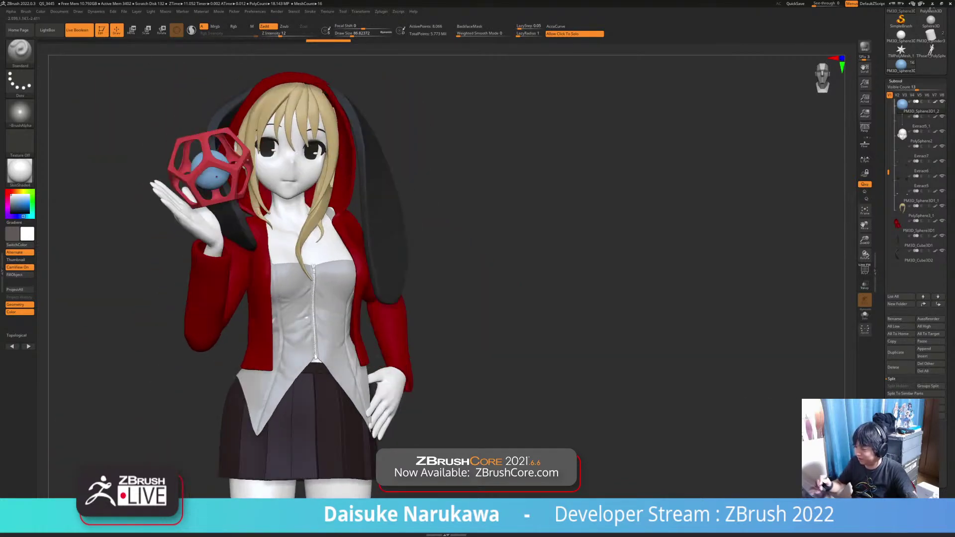
pyautogui.keyDown('alt'); pyautogui.moveTo(497, 194); pyautogui.dragTo(530, 224); pyautogui.keyUp('alt')
pyautogui.moveTo(530, 224)
pyautogui.mouseDown(button='right')
pyautogui.moveTo(539, 279)
pyautogui.moveTo(535, 236)
pyautogui.moveTo(527, 235)
pyautogui.moveTo(550, 221)
pyautogui.moveTo(513, 216)
pyautogui.mouseUp(button='right')
pyautogui.moveTo(513, 217); pyautogui.dragTo(597, 187)
pyautogui.moveTo(480, 390); pyautogui.dragTo(456, 391)
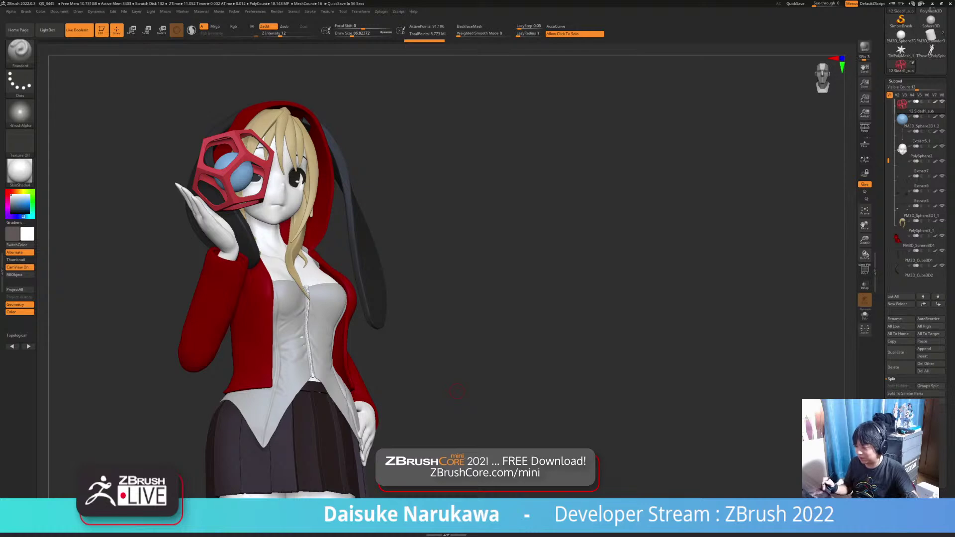
pyautogui.moveTo(503, 385)
pyautogui.mouseDown()
pyautogui.moveTo(400, 386)
pyautogui.moveTo(398, 328)
pyautogui.moveTo(401, 385)
pyautogui.mouseUp()
pyautogui.keyDown('alt'); pyautogui.moveTo(323, 374); pyautogui.dragTo(314, 293, button='right'); pyautogui.keyUp('alt')
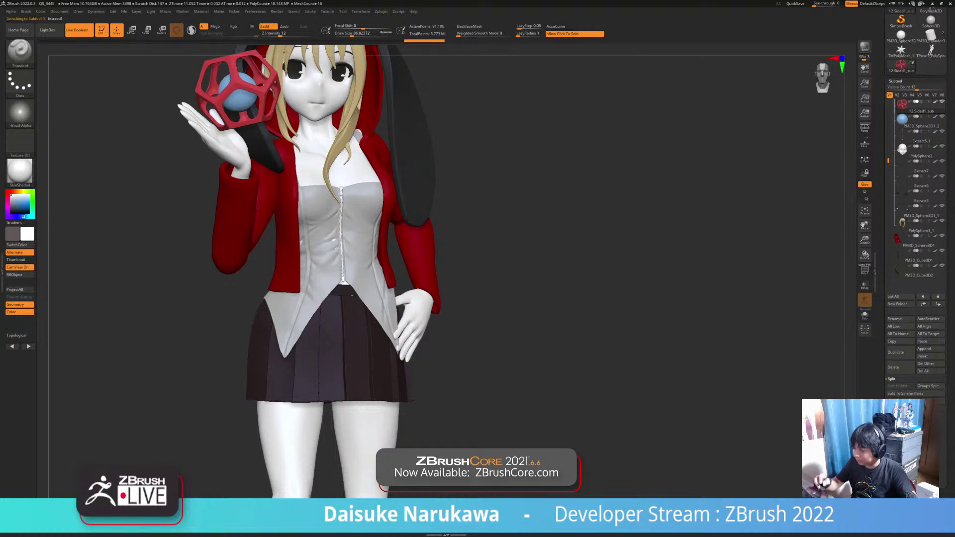
# Switch to the SnakeHook brush with a larger draw size for shaping the Extract3 corset.
pyautogui.press('b')
pyautogui.press('s')
pyautogui.press('h')
pyautogui.keyDown('ctrl'); pyautogui.moveTo(343, 140); pyautogui.dragTo(345, 199, button='right'); pyautogui.keyUp('ctrl')
pyautogui.moveTo(343, 165); pyautogui.dragTo(298, 172, button='right')
pyautogui.moveTo(318, 243)
pyautogui.mouseDown(button='right')
pyautogui.moveTo(335, 258)
pyautogui.moveTo(395, 254)
pyautogui.moveTo(393, 190)
pyautogui.moveTo(360, 188)
pyautogui.mouseUp(button='right')
pyautogui.keyDown('alt'); pyautogui.moveTo(305, 354); pyautogui.dragTo(271, 341, button='right'); pyautogui.keyUp('alt')
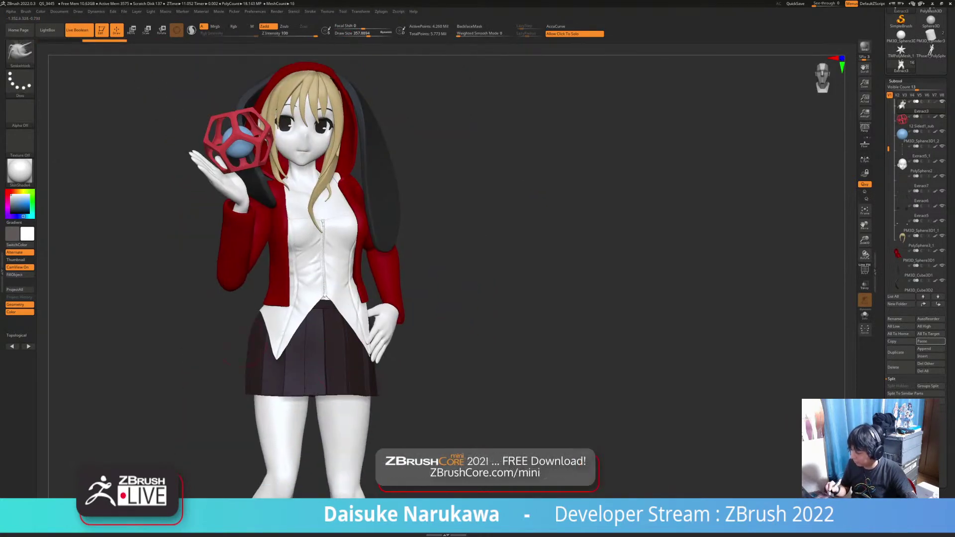
# Fill the corset with a dark grey colour.
pyautogui.click(20, 171)
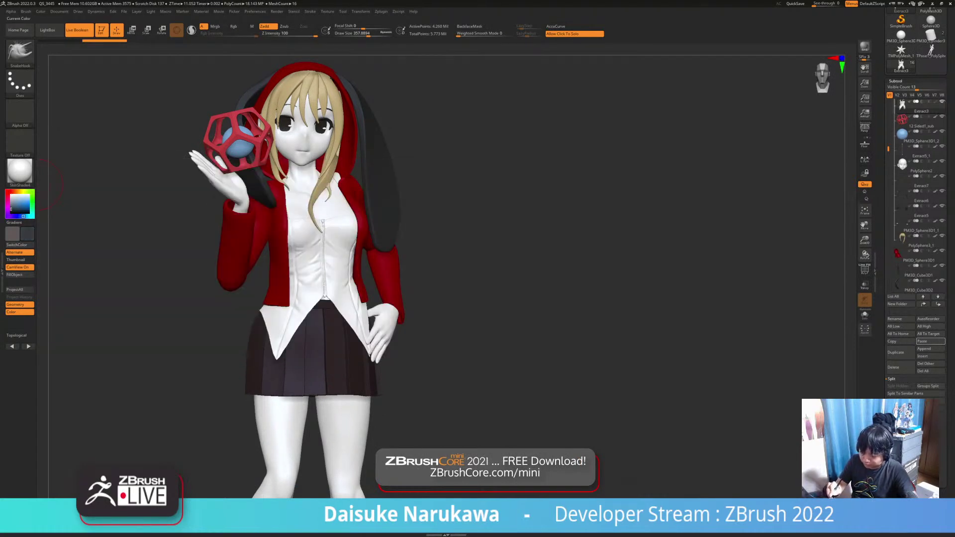
pyautogui.click(15, 274)
pyautogui.moveTo(294, 290)
pyautogui.keyDown('ctrl'); pyautogui.mouseDown(button='right')
pyautogui.moveTo(219, 269)
pyautogui.moveTo(327, 238)
pyautogui.moveTo(388, 322)
pyautogui.moveTo(365, 368)
pyautogui.moveTo(291, 367)
pyautogui.moveTo(323, 368)
pyautogui.moveTo(253, 402)
pyautogui.mouseUp(button='right'); pyautogui.keyUp('ctrl')
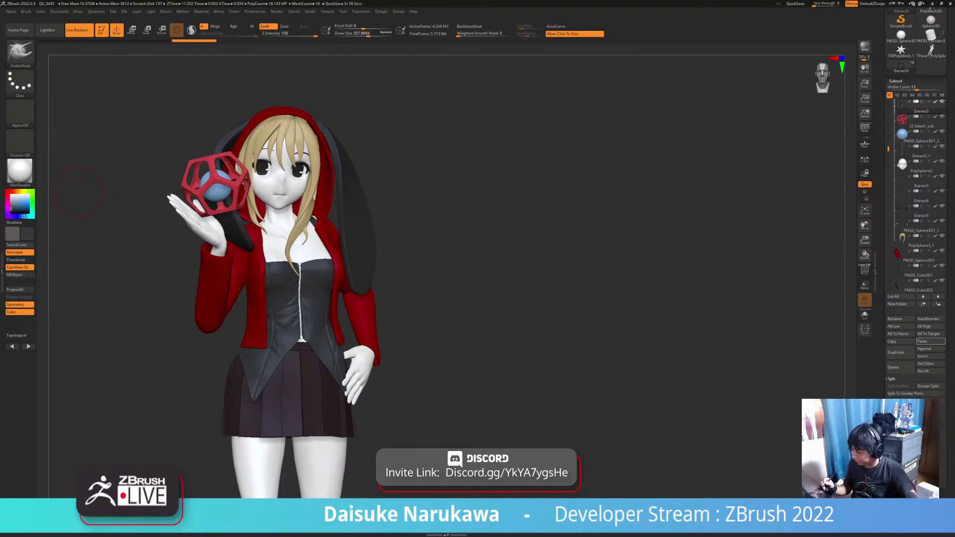
# Enlarge the SnakeHook brush for the corset's outer shape and drop the corset to a lower subdivision level.
pyautogui.moveTo(79, 192); pyautogui.dragTo(64, 194, button='right')
pyautogui.click(63, 194)
pyautogui.click(438, 390)
pyautogui.moveTo(438, 391)
pyautogui.mouseDown()
pyautogui.moveTo(404, 394)
pyautogui.moveTo(682, 379)
pyautogui.mouseUp()
pyautogui.click(372, 34)
pyautogui.moveTo(498, 298); pyautogui.dragTo(537, 299)
pyautogui.moveTo(379, 372); pyautogui.dragTo(406, 371)
pyautogui.click(371, 33)
pyautogui.moveTo(597, 299); pyautogui.dragTo(398, 298)
pyautogui.hotkey('shift', 'd')
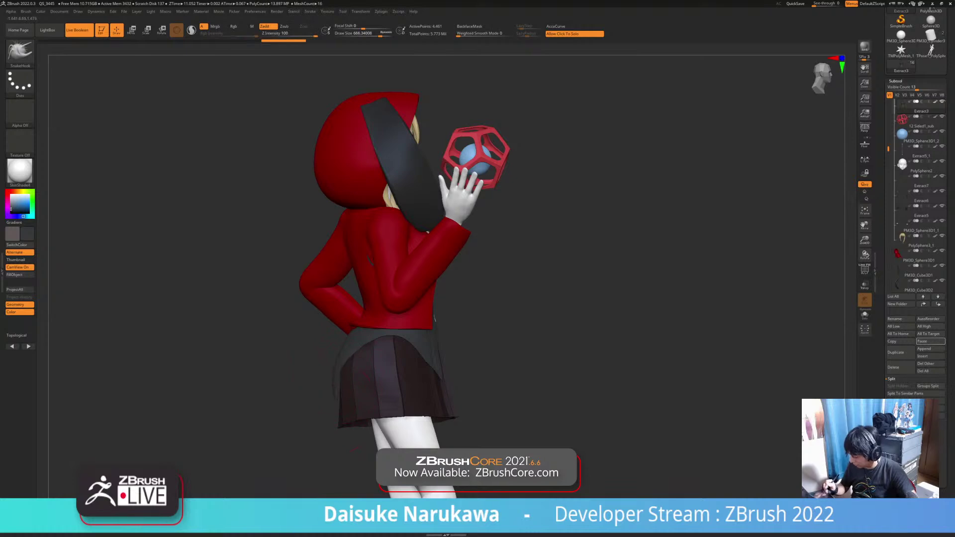
# Shape the corset's back tails over the skirt with large SnakeHook strokes.
pyautogui.moveTo(144, 393); pyautogui.dragTo(283, 404)
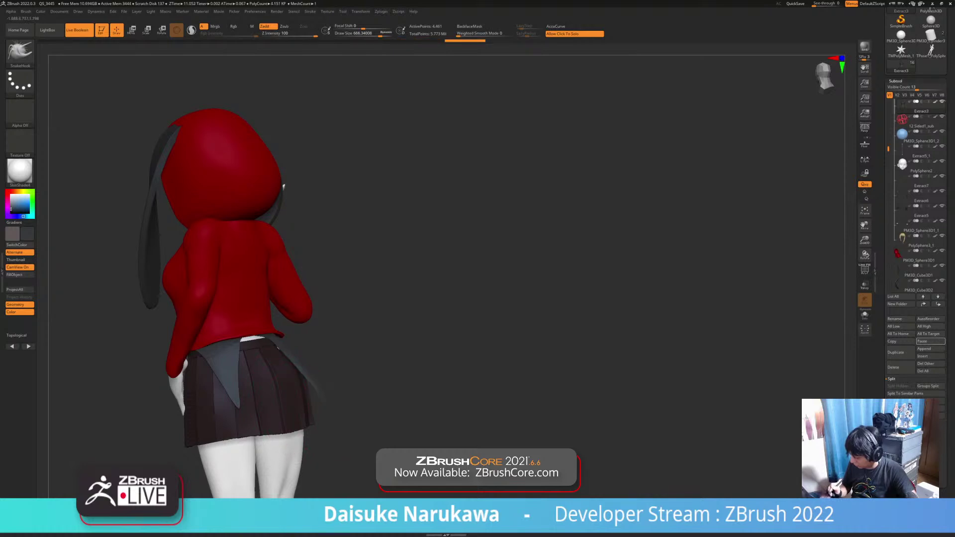
pyautogui.keyDown('alt'); pyautogui.moveTo(343, 405); pyautogui.dragTo(259, 344); pyautogui.keyUp('alt')
pyautogui.moveTo(319, 348); pyautogui.dragTo(254, 349)
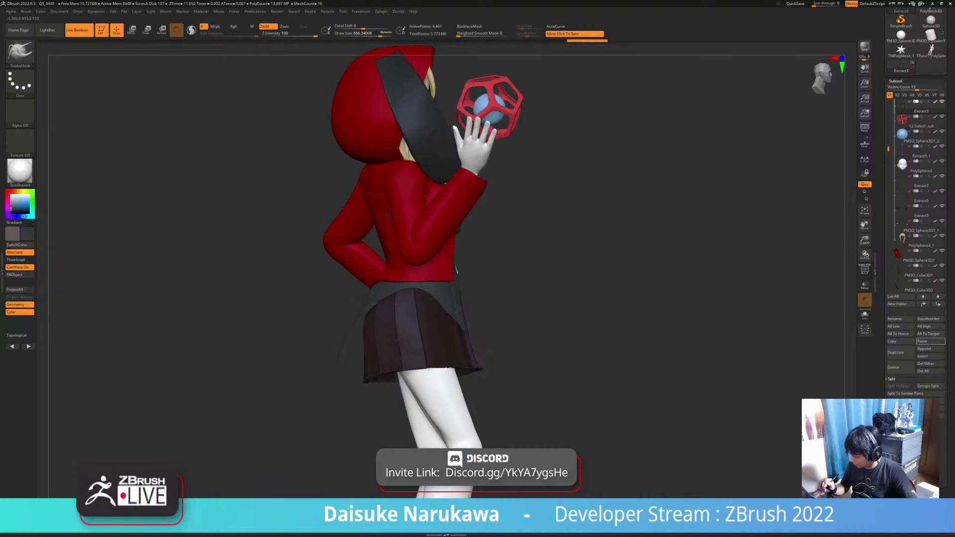
pyautogui.moveTo(343, 343); pyautogui.dragTo(366, 351)
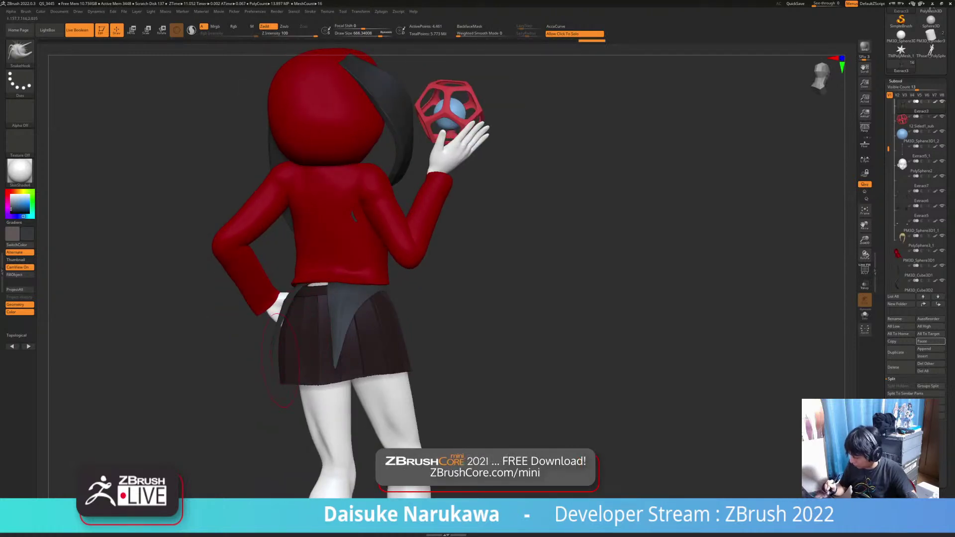
# Return the corset to its high subdivision level and check the corset and jacket from the front.
pyautogui.keyDown('ctrl'); pyautogui.moveTo(310, 348); pyautogui.dragTo(331, 271, button='right'); pyautogui.keyUp('ctrl')
pyautogui.moveTo(331, 271)
pyautogui.mouseDown(button='right')
pyautogui.moveTo(401, 227)
pyautogui.moveTo(405, 311)
pyautogui.moveTo(423, 294)
pyautogui.mouseUp(button='right')
pyautogui.keyDown('alt'); pyautogui.click(388, 294); pyautogui.keyUp('alt')
pyautogui.keyDown('ctrl'); pyautogui.moveTo(423, 294); pyautogui.dragTo(423, 254, button='right'); pyautogui.keyUp('ctrl')
pyautogui.moveTo(284, 378)
pyautogui.mouseDown(button='right')
pyautogui.moveTo(394, 393)
pyautogui.moveTo(305, 369)
pyautogui.mouseUp(button='right')
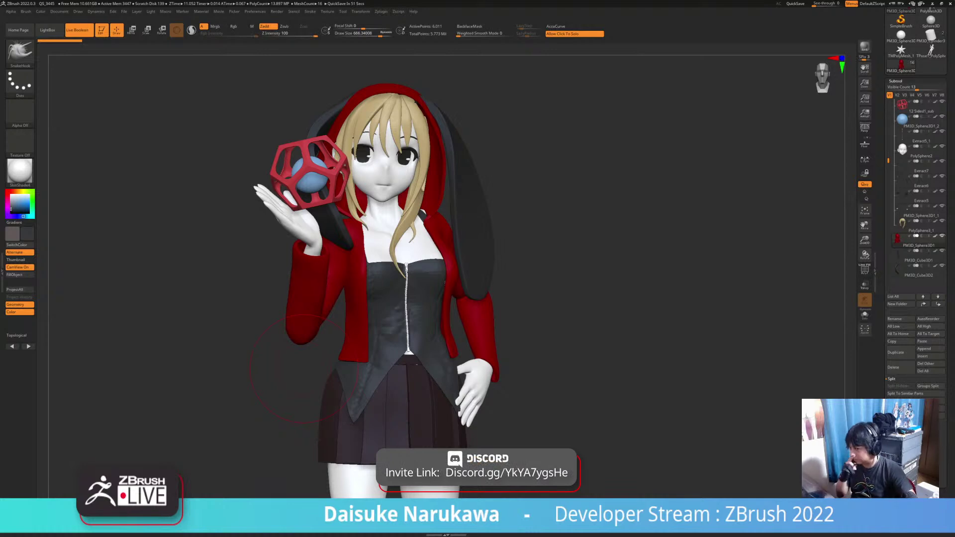
pyautogui.moveTo(304, 368); pyautogui.dragTo(433, 393)
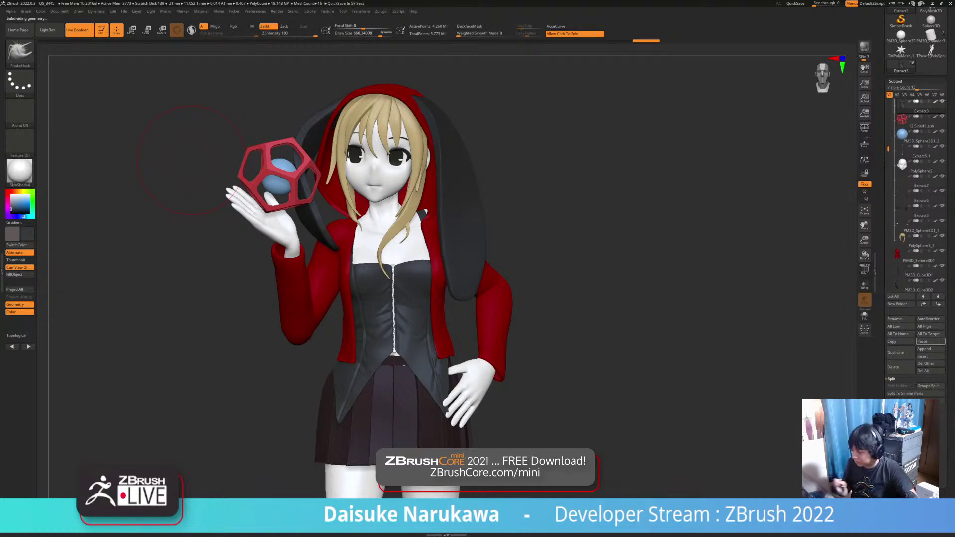
pyautogui.moveTo(191, 160); pyautogui.dragTo(171, 115)
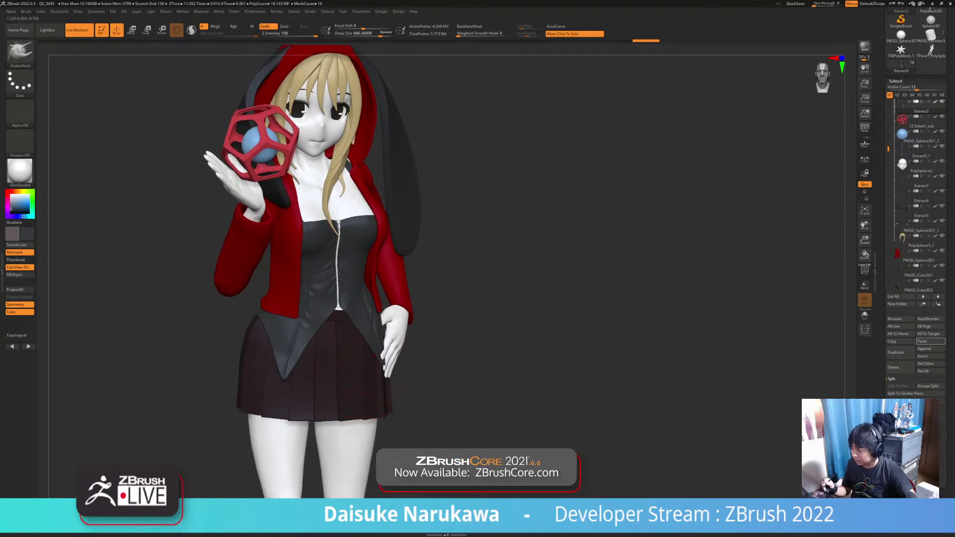
pyautogui.moveTo(438, 368); pyautogui.dragTo(406, 362)
pyautogui.keyDown('alt'); pyautogui.moveTo(326, 269); pyautogui.dragTo(323, 343); pyautogui.keyUp('alt')
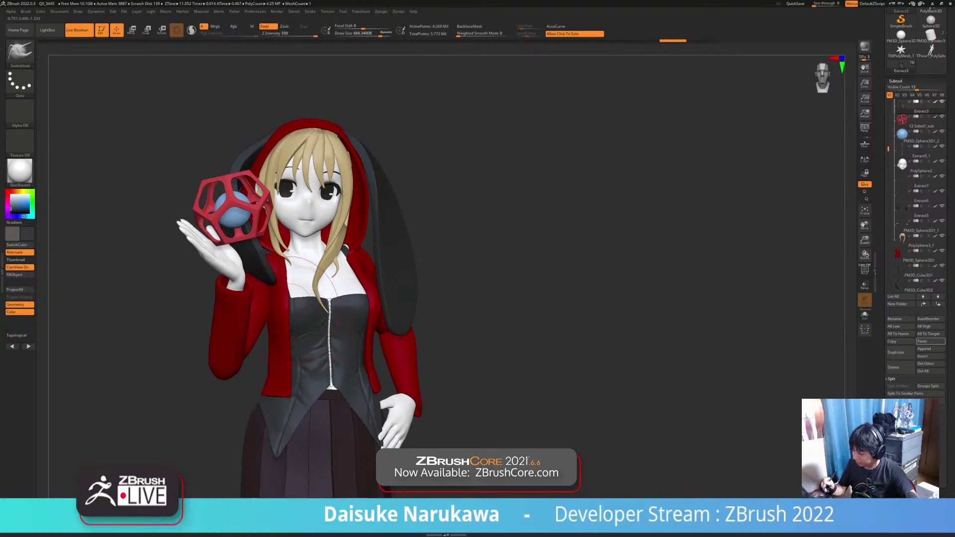
# Select the red hooded jacket subtool and reduce the brush's draw size to about 344.
pyautogui.click(919, 256)
pyautogui.moveTo(462, 381)
pyautogui.keyDown('ctrl'); pyautogui.mouseDown(button='right')
pyautogui.moveTo(450, 298)
pyautogui.moveTo(635, 298)
pyautogui.mouseUp(button='right'); pyautogui.keyUp('ctrl')
pyautogui.click(370, 34)
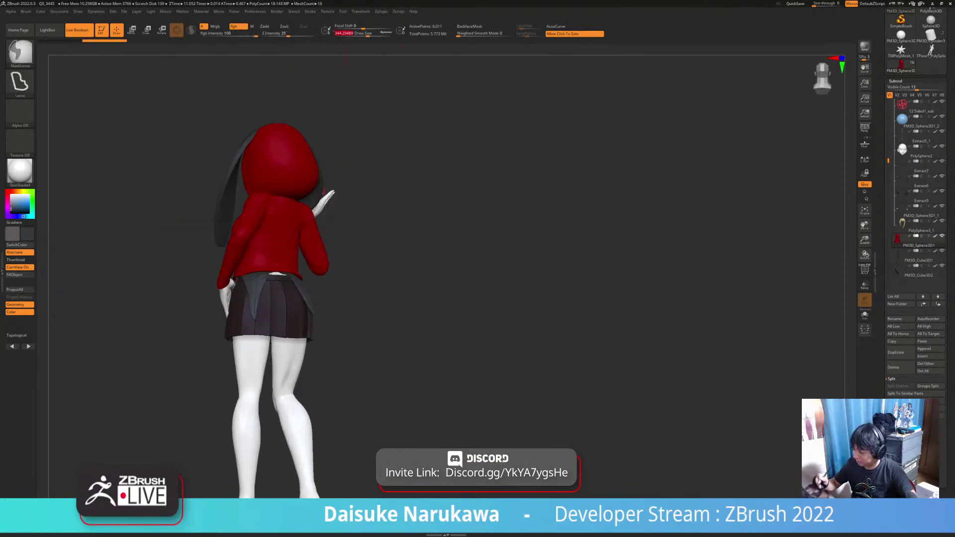
pyautogui.keyDown('ctrl'); pyautogui.moveTo(298, 246); pyautogui.dragTo(298, 279, button='right'); pyautogui.keyUp('ctrl')
pyautogui.keyDown('ctrl'); pyautogui.moveTo(294, 244); pyautogui.dragTo(293, 209, button='right'); pyautogui.keyUp('ctrl')
pyautogui.moveTo(597, 298); pyautogui.dragTo(542, 299, button='right')
pyautogui.moveTo(473, 329); pyautogui.dragTo(413, 376, button='right')
# Display the jacket's polygroups to examine how its outer and inner surfaces are grouped.
pyautogui.click(468, 220)
pyautogui.click(505, 245)
pyautogui.click(865, 271)
pyautogui.click(864, 271)
pyautogui.keyDown('ctrl'); pyautogui.moveTo(472, 224); pyautogui.dragTo(472, 261, button='right'); pyautogui.keyUp('ctrl')
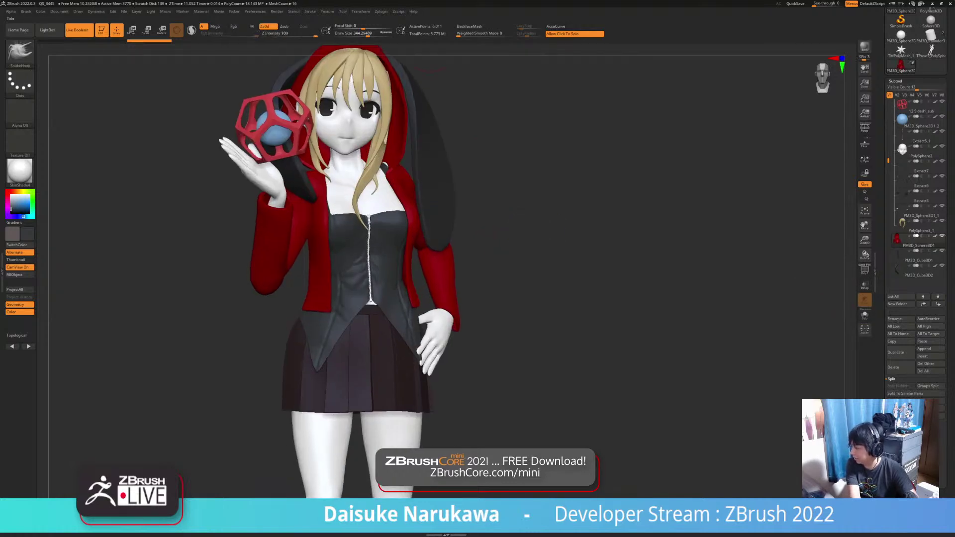
pyautogui.click(865, 270)
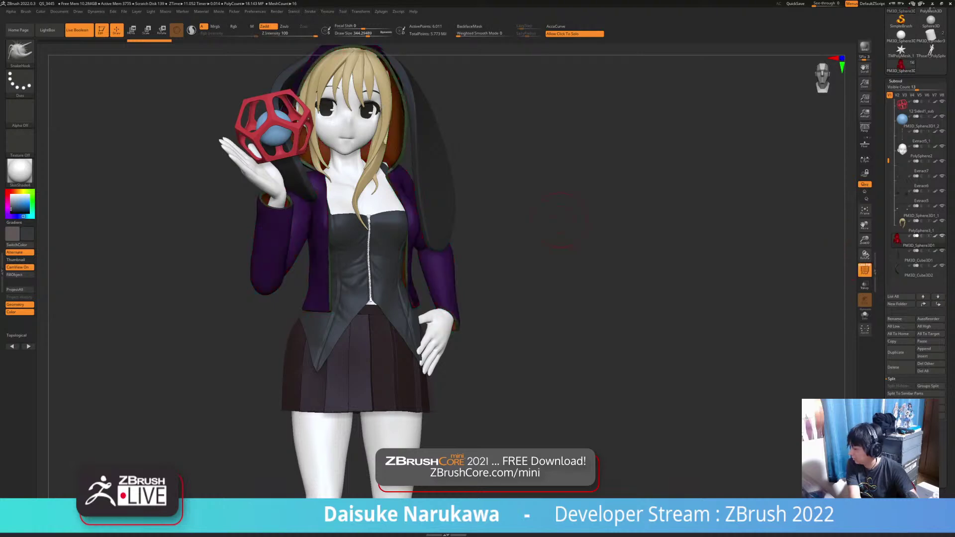
pyautogui.keyDown('alt'); pyautogui.moveTo(557, 224); pyautogui.dragTo(544, 282, button='right'); pyautogui.keyUp('alt')
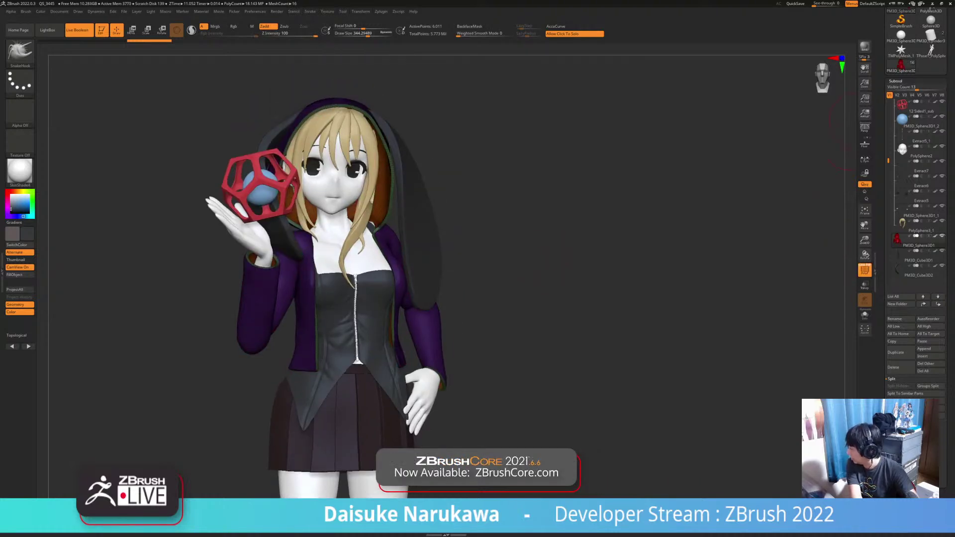
# Compare the jacket with dynamic subdivision off and on, and hide its polygroup display.
pyautogui.click(896, 81)
pyautogui.click(898, 89)
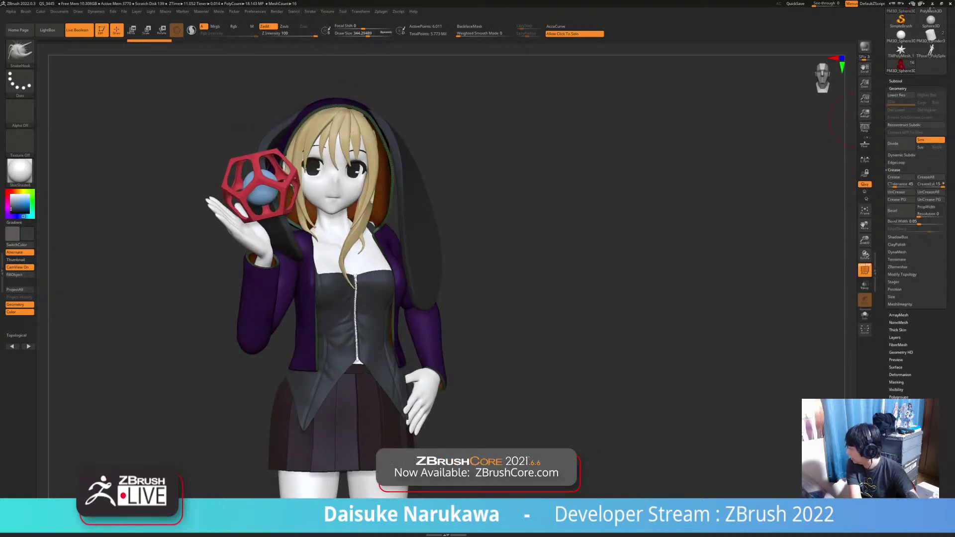
pyautogui.click(901, 155)
pyautogui.hotkey('shift', 'd')
pyautogui.moveTo(622, 238)
pyautogui.keyDown('ctrl'); pyautogui.mouseDown(button='right')
pyautogui.moveTo(623, 269)
pyautogui.moveTo(611, 245)
pyautogui.mouseUp(button='right'); pyautogui.keyUp('ctrl')
pyautogui.press('d')
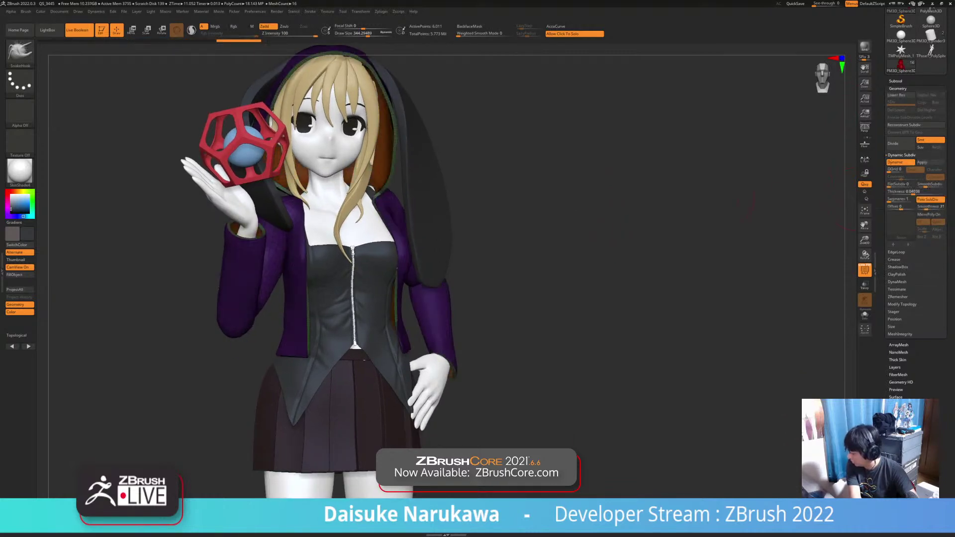
pyautogui.hotkey('shift', 'f')
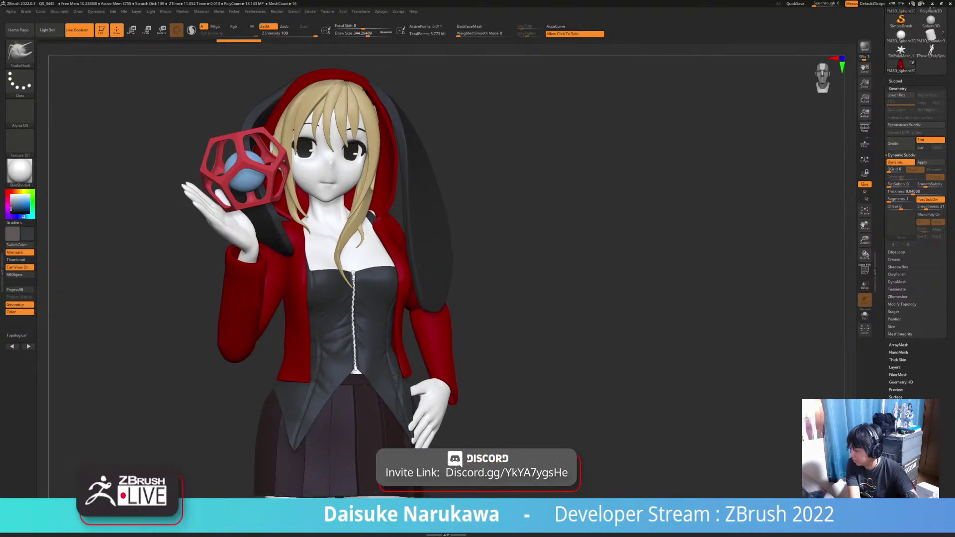
# Unwrap the jacket's UVs with UV Master, using Symmetry and Polygroups.
pyautogui.click(380, 11)
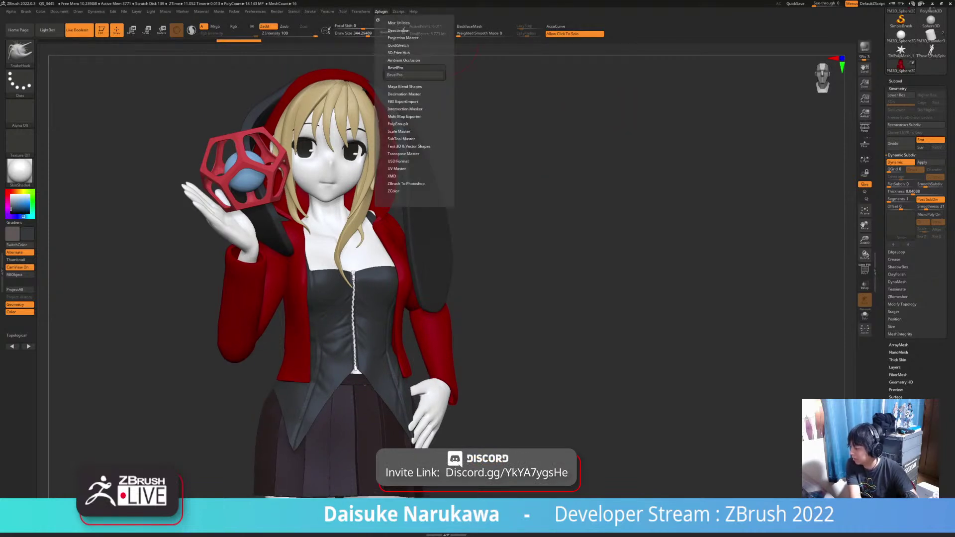
pyautogui.click(381, 10)
pyautogui.click(397, 169)
pyautogui.click(429, 187)
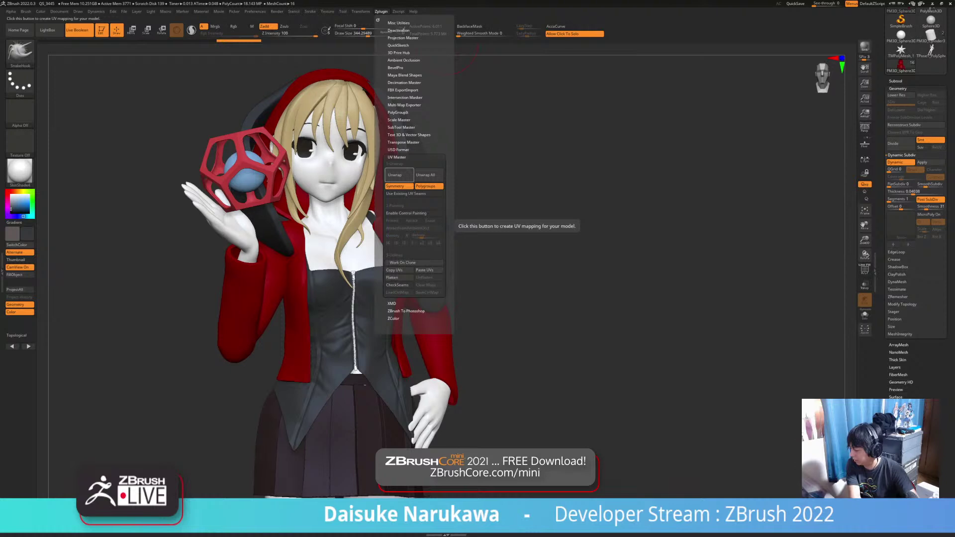
pyautogui.click(398, 175)
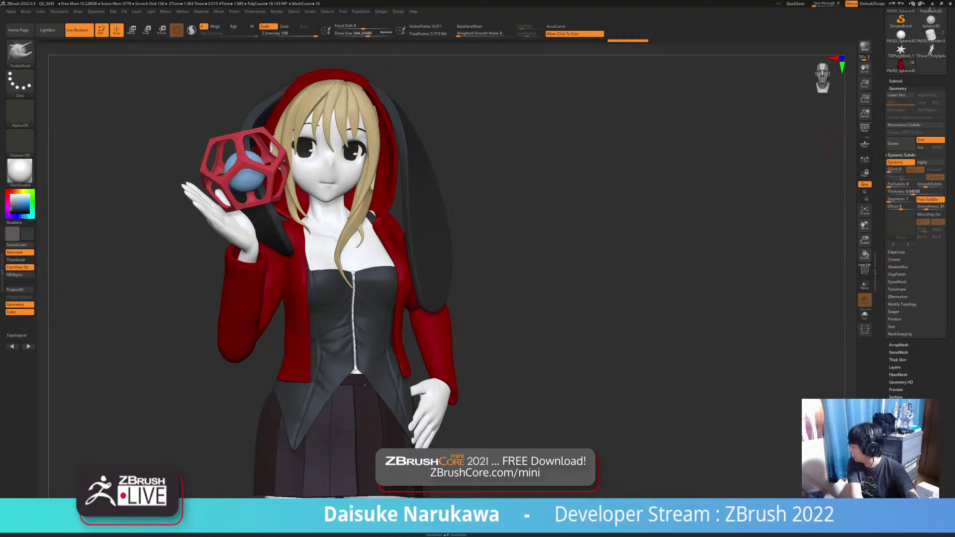
# Morph the jacket to its flat UV layout and turn off its dynamic subdivision.
pyautogui.click(896, 81)
pyautogui.click(896, 81)
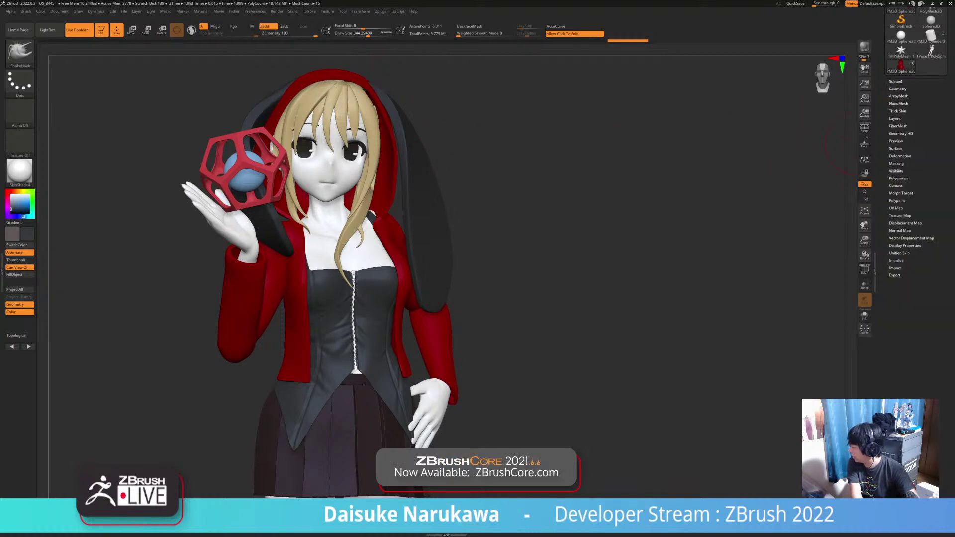
pyautogui.click(896, 208)
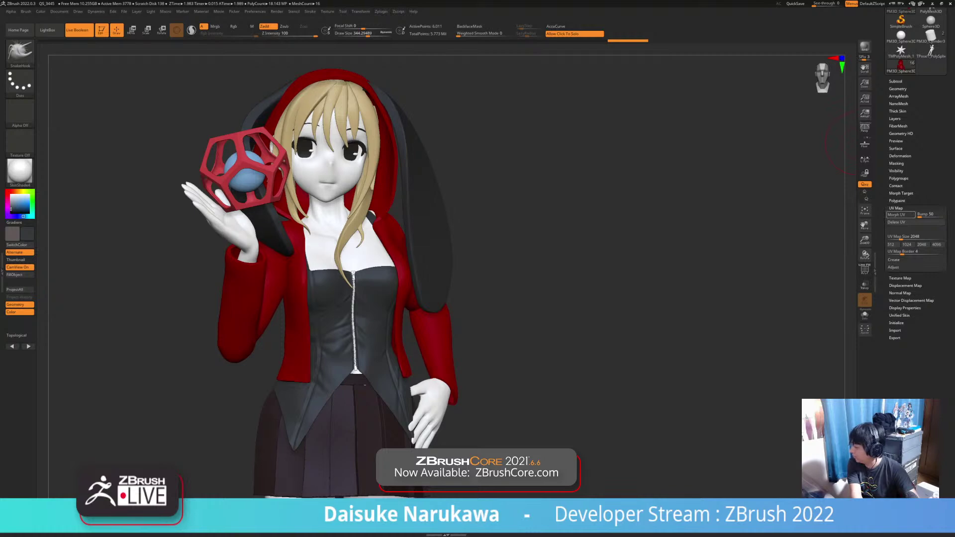
pyautogui.click(901, 214)
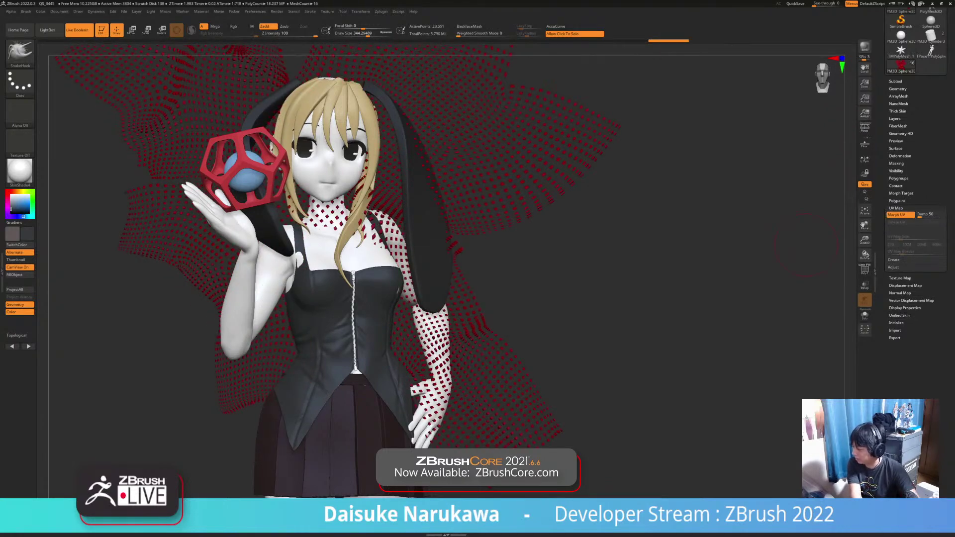
pyautogui.click(898, 89)
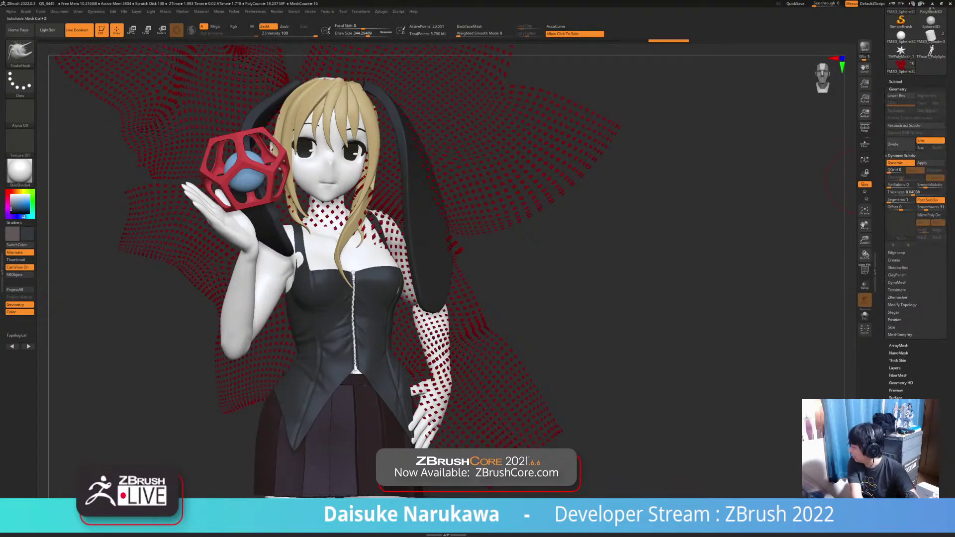
pyautogui.click(895, 163)
# Examine the flattened jacket on its own, with and without the polyframe, to check the shape of its UV islands.
pyautogui.keyDown('ctrl'); pyautogui.moveTo(747, 209); pyautogui.dragTo(808, 258, button='right'); pyautogui.keyUp('ctrl')
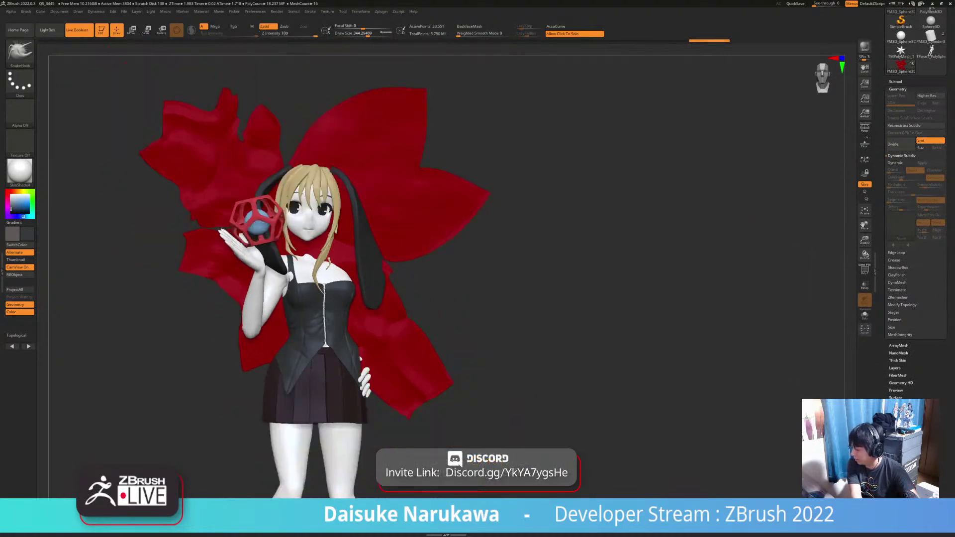
pyautogui.click(808, 258)
pyautogui.keyDown('alt'); pyautogui.moveTo(807, 258); pyautogui.dragTo(836, 249); pyautogui.keyUp('alt')
pyautogui.click(864, 269)
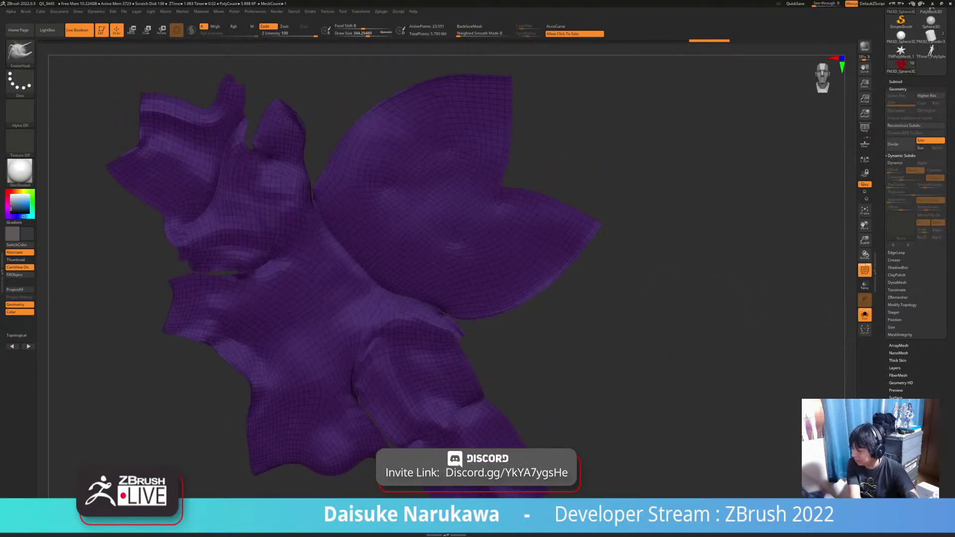
pyautogui.moveTo(647, 319)
pyautogui.keyDown('ctrl'); pyautogui.mouseDown(button='right')
pyautogui.moveTo(646, 278)
pyautogui.moveTo(777, 274)
pyautogui.moveTo(635, 331)
pyautogui.moveTo(648, 329)
pyautogui.mouseUp(button='right'); pyautogui.keyUp('ctrl')
pyautogui.click(865, 269)
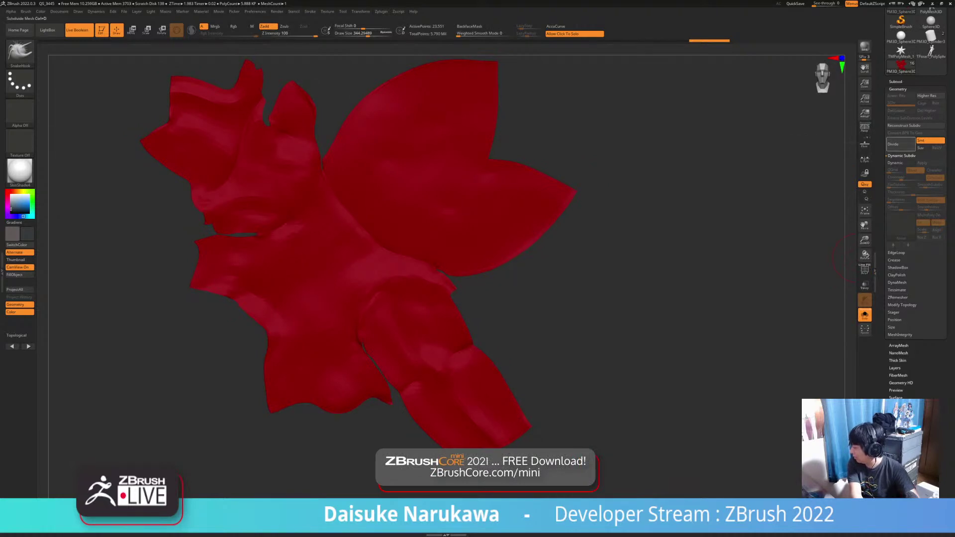
# Morph the jacket back from its UV layout to its 3D shape and show the whole character again.
pyautogui.click(898, 89)
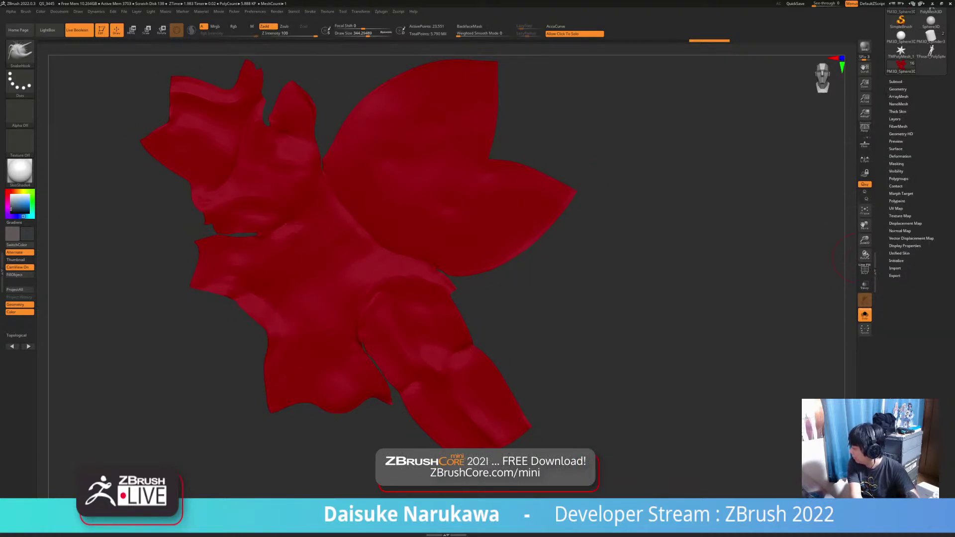
pyautogui.click(896, 208)
pyautogui.click(896, 215)
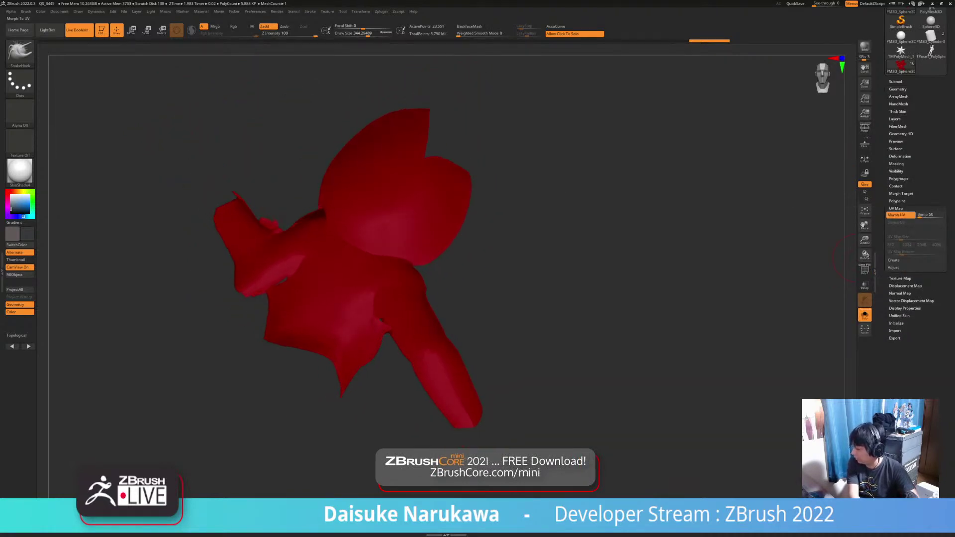
pyautogui.click(661, 259)
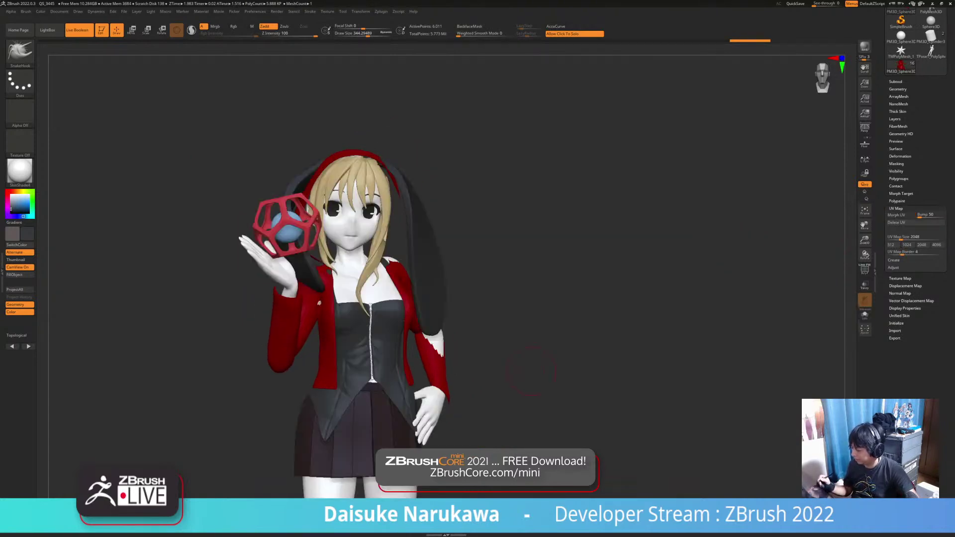
pyautogui.moveTo(661, 259)
pyautogui.mouseDown()
pyautogui.moveTo(737, 256)
pyautogui.moveTo(662, 261)
pyautogui.mouseUp()
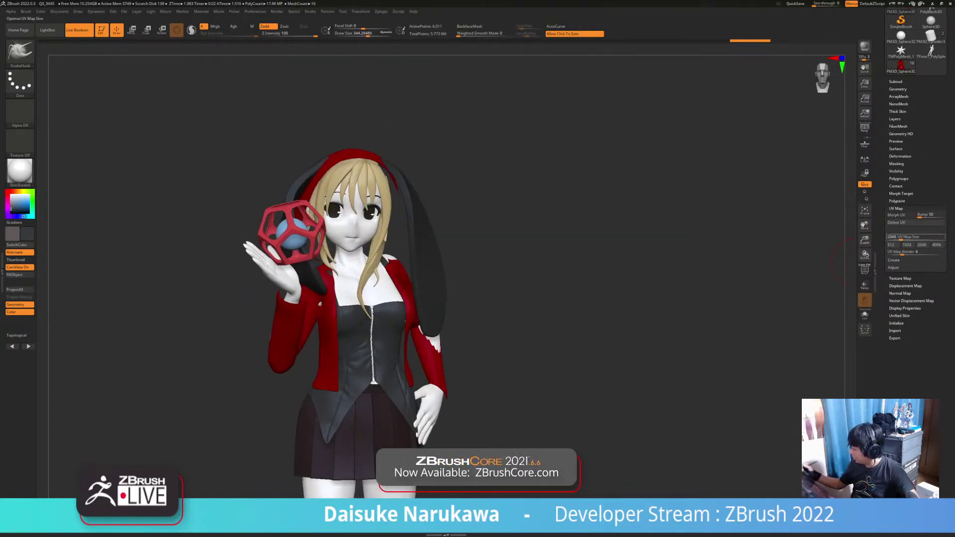
# Try Texture 39 as the jacket's texture map.
pyautogui.click(896, 208)
pyautogui.click(900, 216)
pyautogui.click(901, 234)
pyautogui.click(626, 303)
pyautogui.click(901, 232)
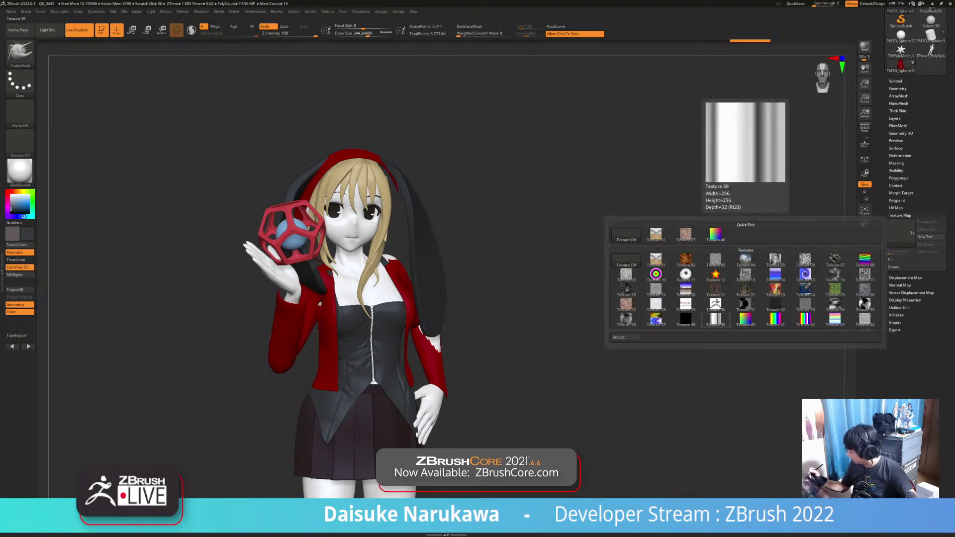
pyautogui.click(715, 320)
pyautogui.moveTo(853, 246); pyautogui.dragTo(866, 285)
# Try Texture 06 as the jacket's texture map and view the pattern on the body and sleeves.
pyautogui.click(901, 232)
pyautogui.click(901, 231)
pyautogui.click(805, 260)
pyautogui.moveTo(642, 279); pyautogui.dragTo(642, 365)
pyautogui.click(901, 231)
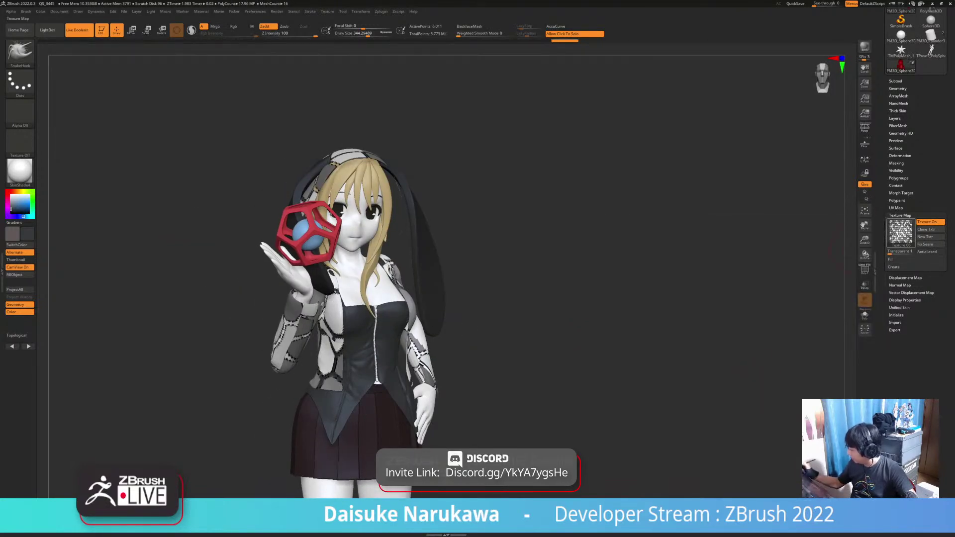
# Try Texture 31 as the jacket's texture map and check it from the front.
pyautogui.click(901, 232)
pyautogui.moveTo(626, 319)
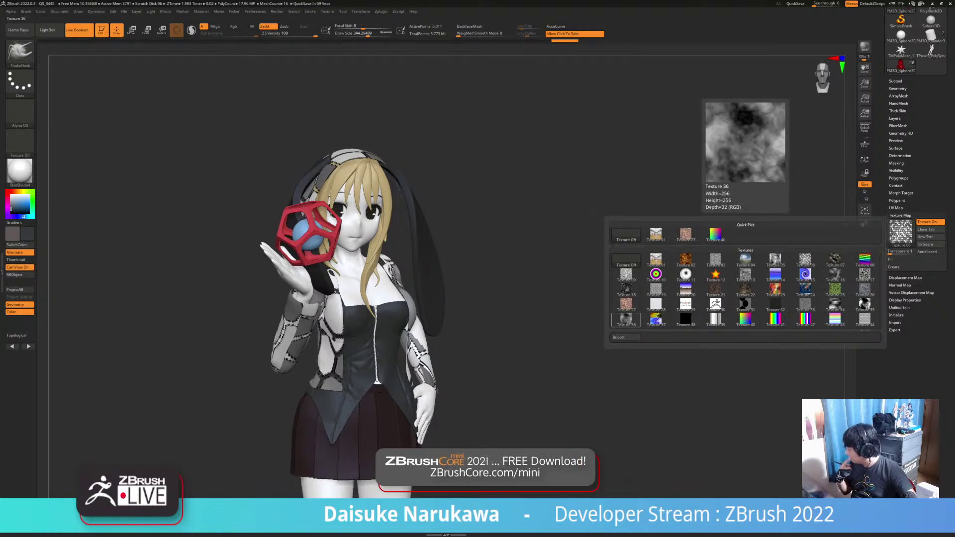
pyautogui.click(745, 304)
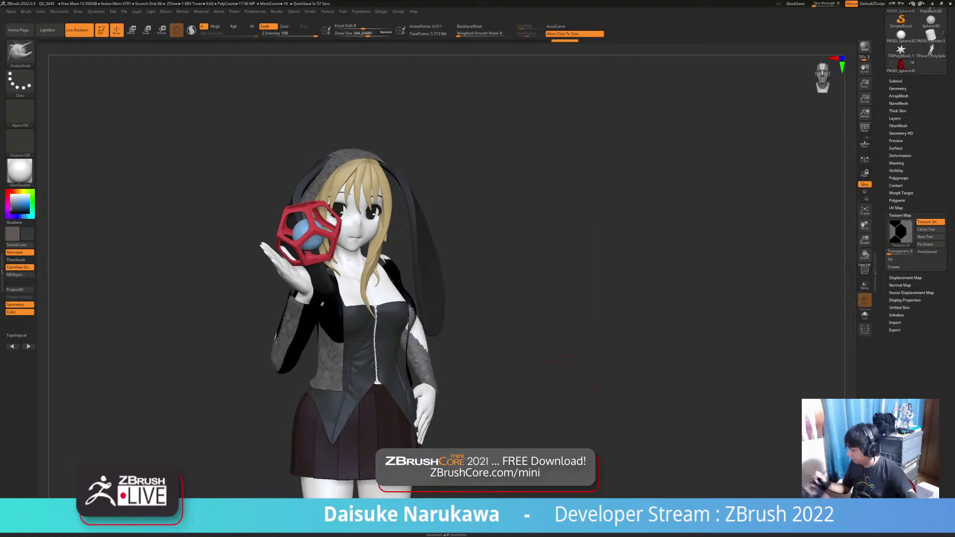
pyautogui.moveTo(736, 338); pyautogui.dragTo(685, 341)
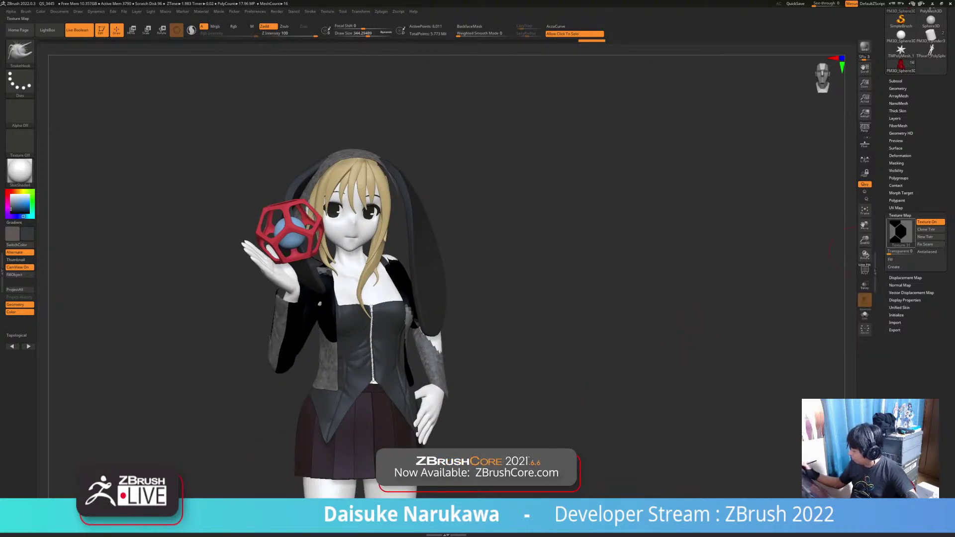
# Apply the lettered checker Texture 19 to the jacket and inspect the UV distortion from the front and above.
pyautogui.click(898, 232)
pyautogui.moveTo(626, 290)
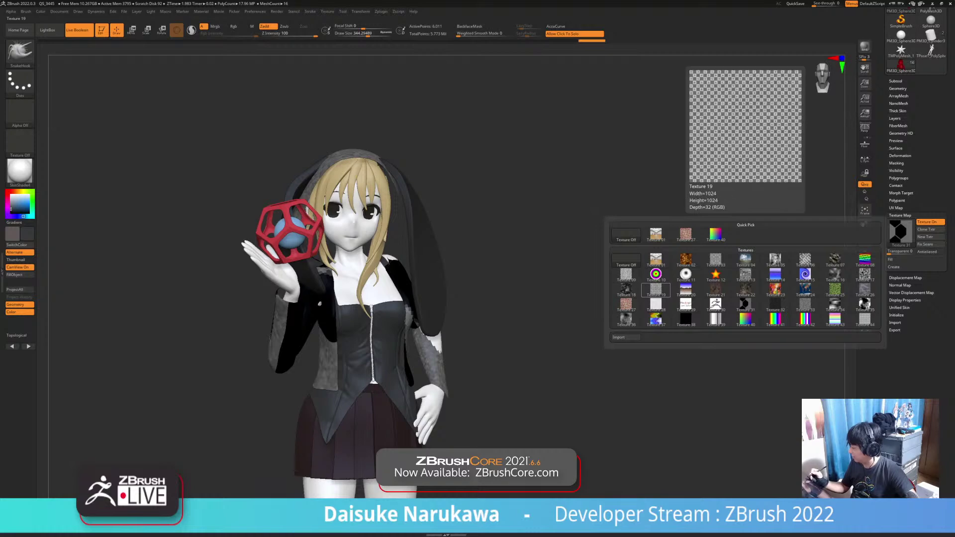
pyautogui.click(655, 290)
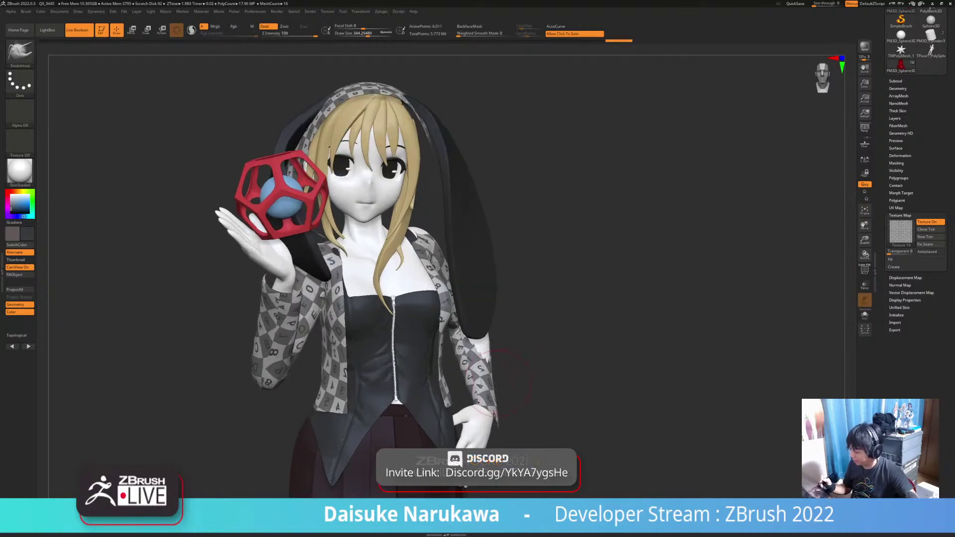
pyautogui.moveTo(512, 363); pyautogui.dragTo(508, 433)
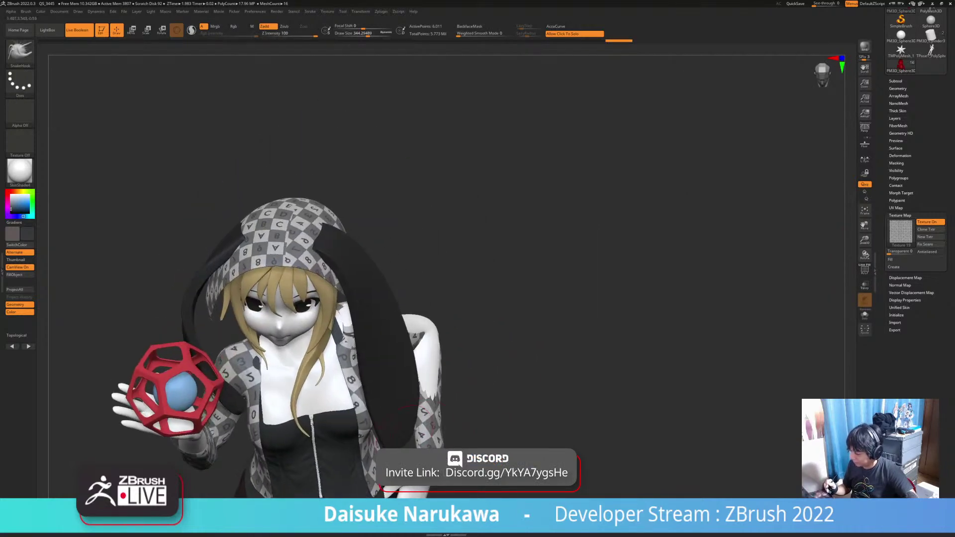
pyautogui.keyDown('ctrl'); pyautogui.moveTo(508, 418); pyautogui.dragTo(505, 363, button='right'); pyautogui.keyUp('ctrl')
pyautogui.keyDown('ctrl'); pyautogui.moveTo(777, 283); pyautogui.dragTo(796, 249, button='right'); pyautogui.keyUp('ctrl')
# Load a Plane3D primitive, convert it to a PolyMesh3D and show its polyframe.
pyautogui.click(931, 36)
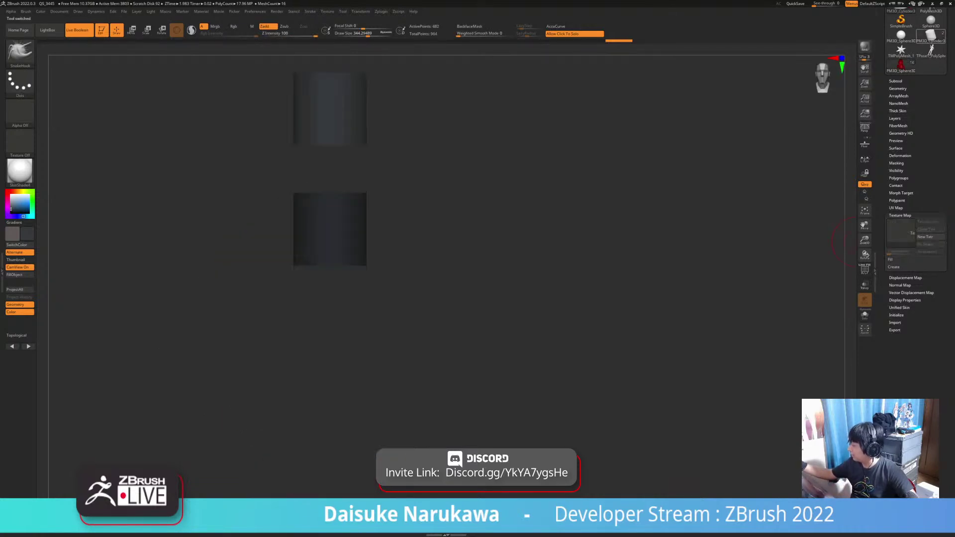
pyautogui.click(931, 36)
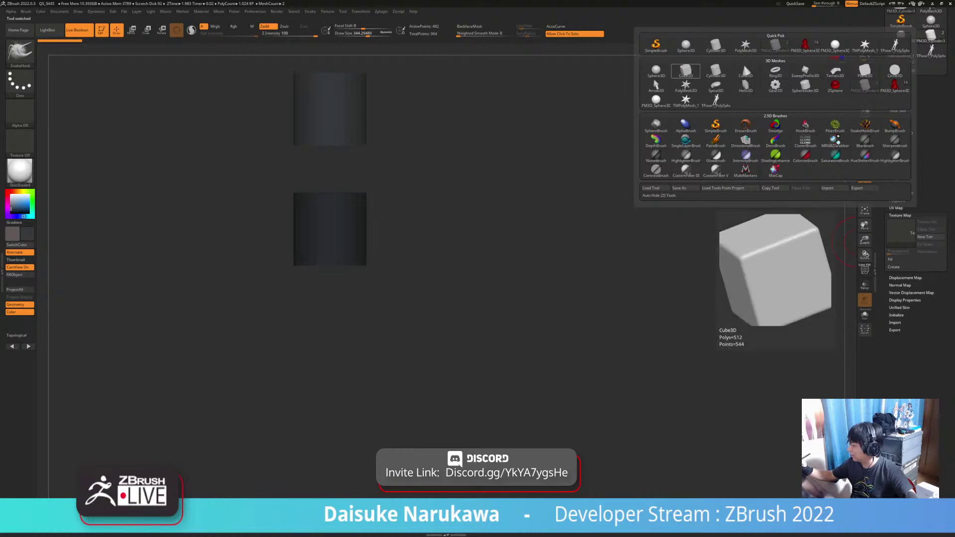
pyautogui.click(864, 71)
pyautogui.keyDown('ctrl'); pyautogui.moveTo(582, 295); pyautogui.dragTo(550, 355, button='right'); pyautogui.keyUp('ctrl')
pyautogui.moveTo(926, 114); pyautogui.dragTo(925, 207)
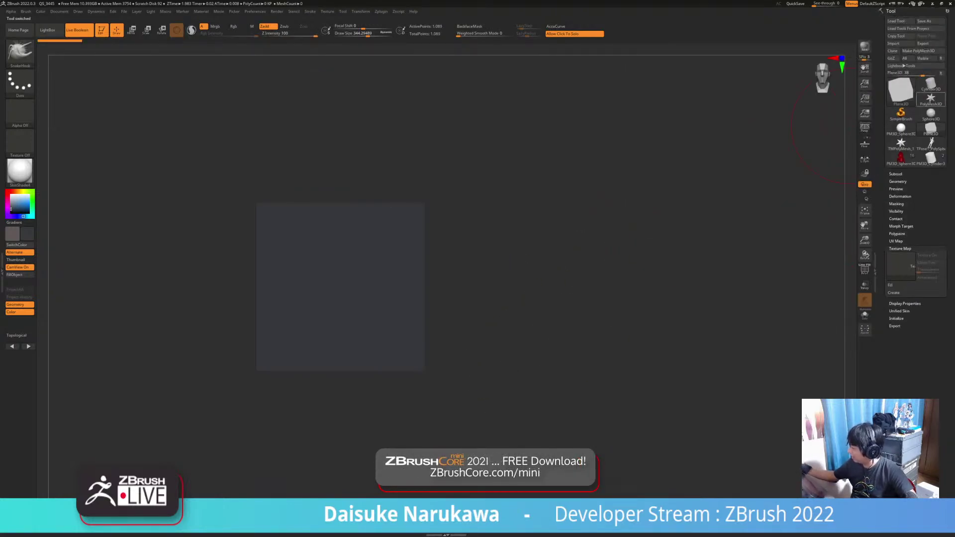
pyautogui.click(919, 51)
pyautogui.moveTo(587, 348)
pyautogui.keyDown('ctrl'); pyautogui.mouseDown(button='right')
pyautogui.moveTo(573, 374)
pyautogui.moveTo(585, 339)
pyautogui.moveTo(503, 341)
pyautogui.moveTo(652, 341)
pyautogui.moveTo(671, 356)
pyautogui.mouseUp(button='right'); pyautogui.keyUp('ctrl')
pyautogui.hotkey('shift', 'f')
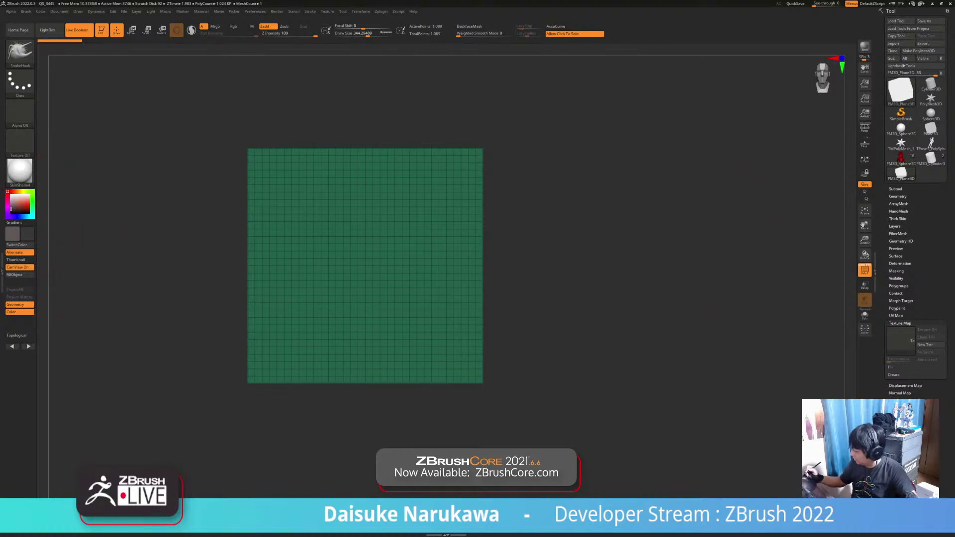
# Return to the character tool and turn off the jacket's texture map.
pyautogui.click(902, 158)
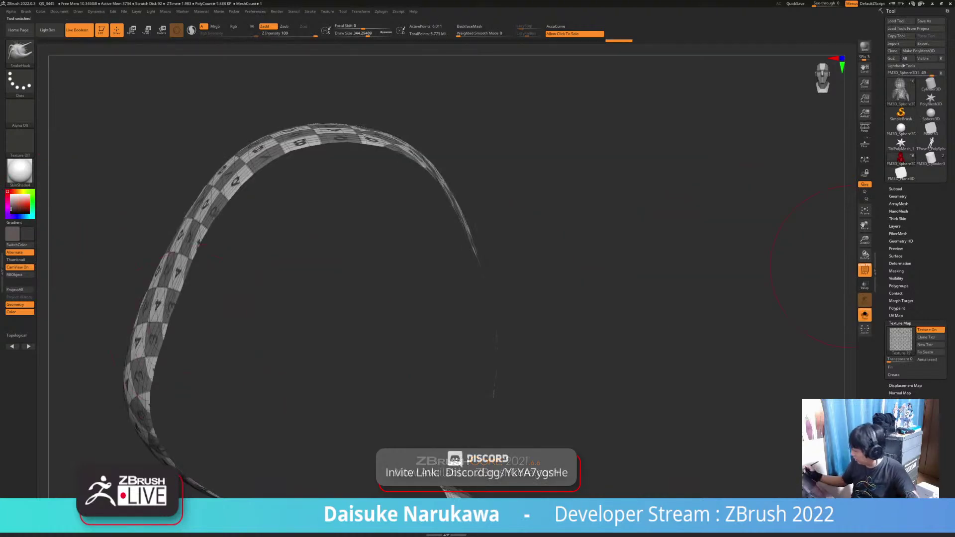
pyautogui.click(928, 330)
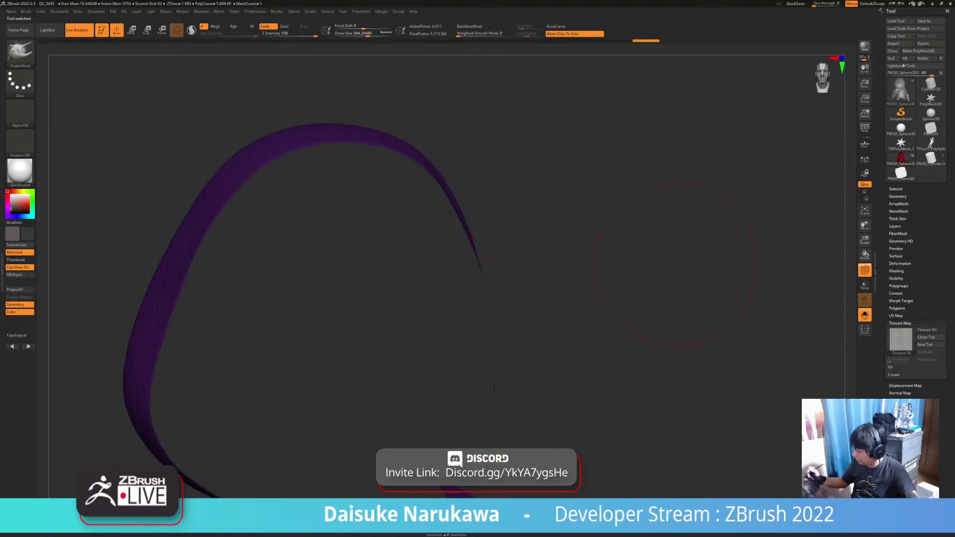
pyautogui.click(896, 189)
pyautogui.keyDown('shift'); pyautogui.click(935, 282); pyautogui.keyUp('shift')
pyautogui.hotkey('ctrl', 'z')
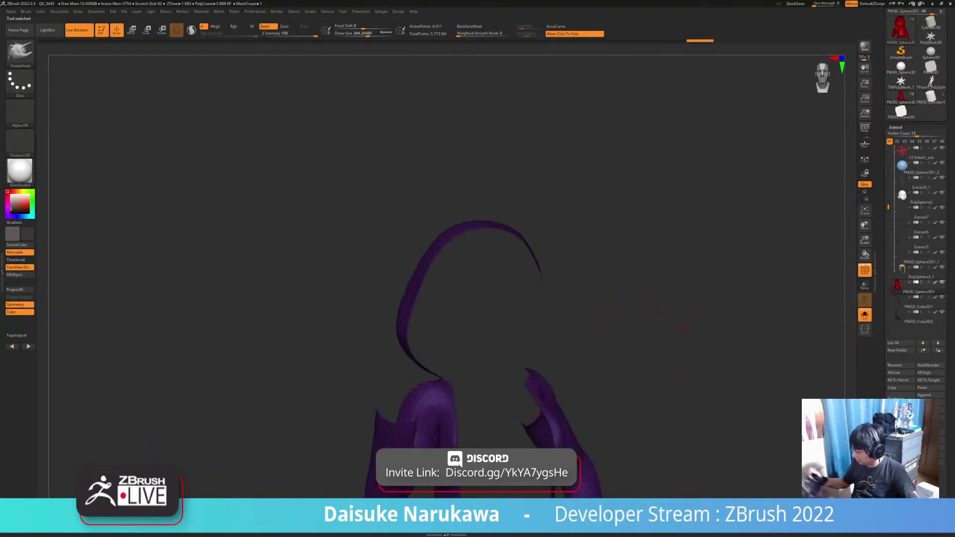
# Choose a material, set the active colour to dark red and hide the jacket's polyframe.
pyautogui.click(20, 172)
pyautogui.click(118, 179)
pyautogui.moveTo(21, 204); pyautogui.dragTo(10, 193)
pyautogui.click(865, 270)
pyautogui.moveTo(687, 299); pyautogui.dragTo(577, 279)
# Switch to the plane polymesh, frame it in the view and check its grid with the polyframe.
pyautogui.click(901, 112)
pyautogui.press('f')
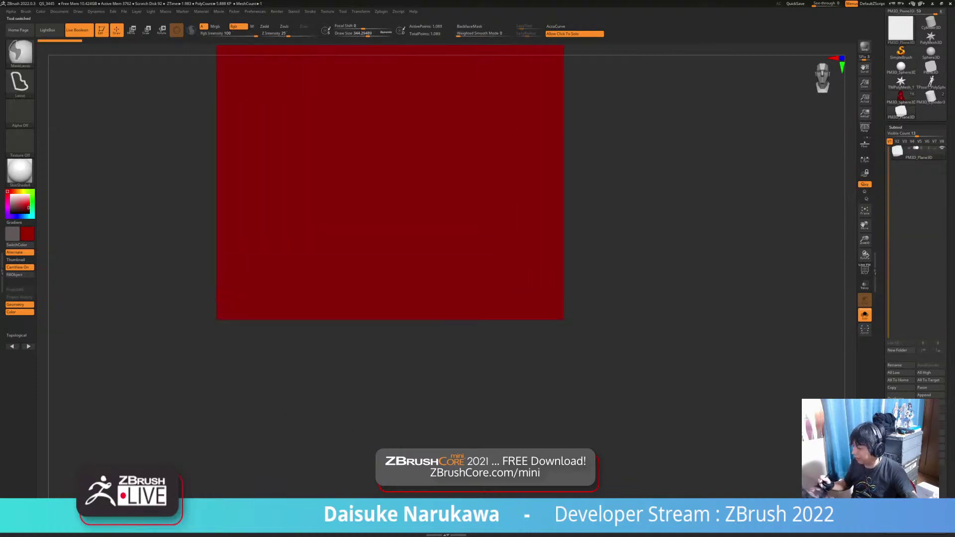
pyautogui.click(865, 270)
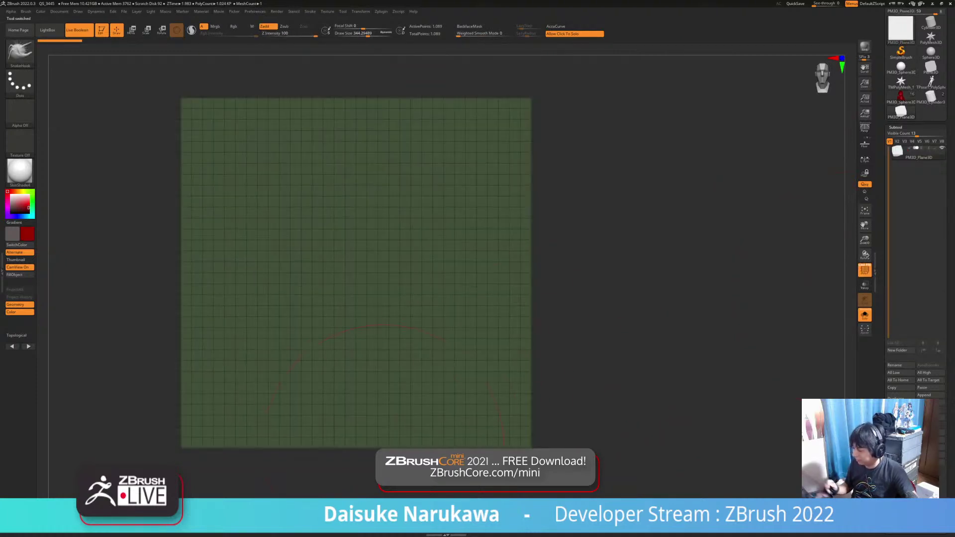
pyautogui.click(865, 270)
# Divide the plane up to subdivision level 4 without smoothing and fill it with dark red.
pyautogui.hotkey('ctrl', 'd')
pyautogui.hotkey('ctrl', 'z')
pyautogui.click(895, 127)
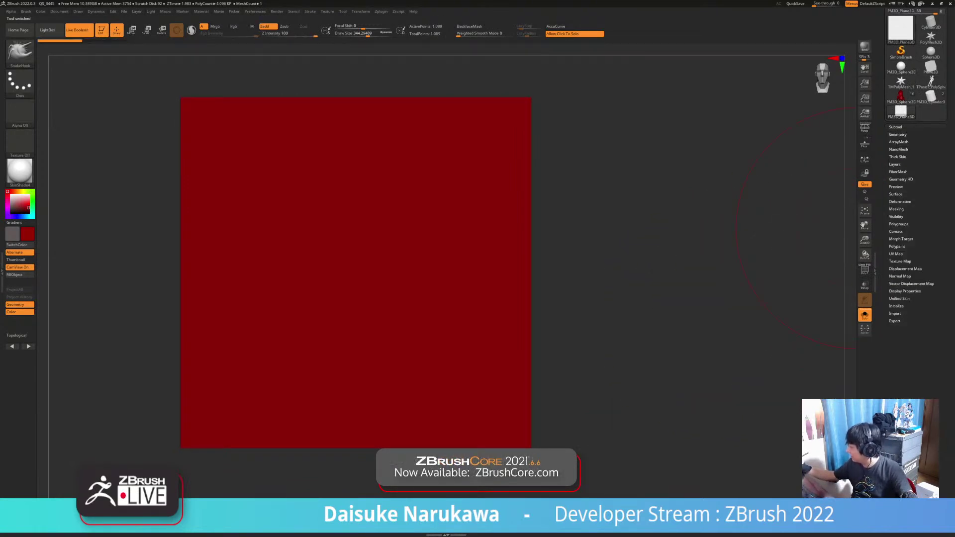
pyautogui.click(899, 135)
pyautogui.hotkey('ctrl', 'd')
pyautogui.keyDown('ctrl'); pyautogui.moveTo(159, 428); pyautogui.dragTo(160, 398, button='right'); pyautogui.keyUp('ctrl')
pyautogui.keyDown('alt'); pyautogui.moveTo(160, 398); pyautogui.dragTo(138, 341, button='right'); pyautogui.keyUp('alt')
pyautogui.click(18, 275)
pyautogui.keyDown('alt'); pyautogui.moveTo(272, 243); pyautogui.dragTo(272, 276, button='right'); pyautogui.keyUp('alt')
# Enable Rgb painting with a near-black active colour and choose MaskPen as the masking brush.
pyautogui.press('b')
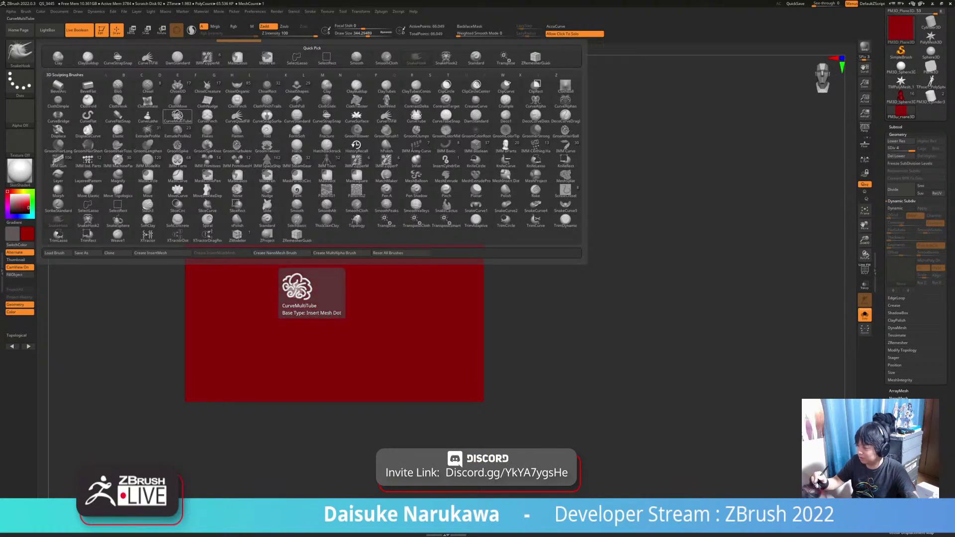
pyautogui.click(59, 221)
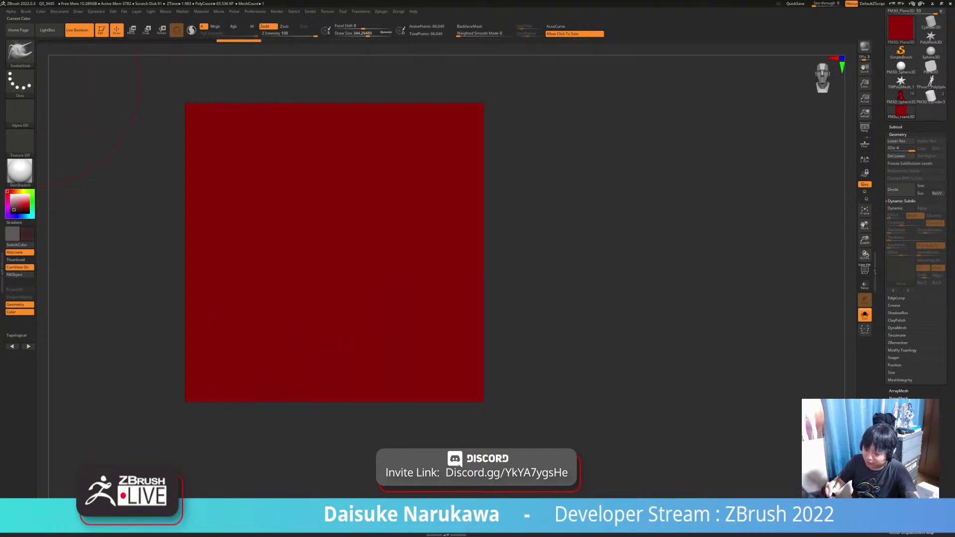
pyautogui.click(233, 27)
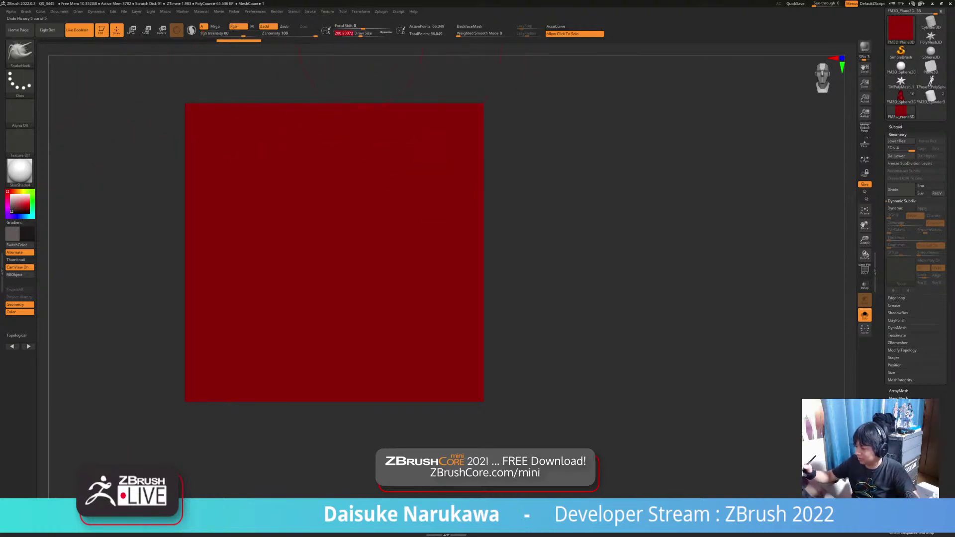
pyautogui.keyDown('ctrl'); pyautogui.click(20, 52); pyautogui.keyUp('ctrl')
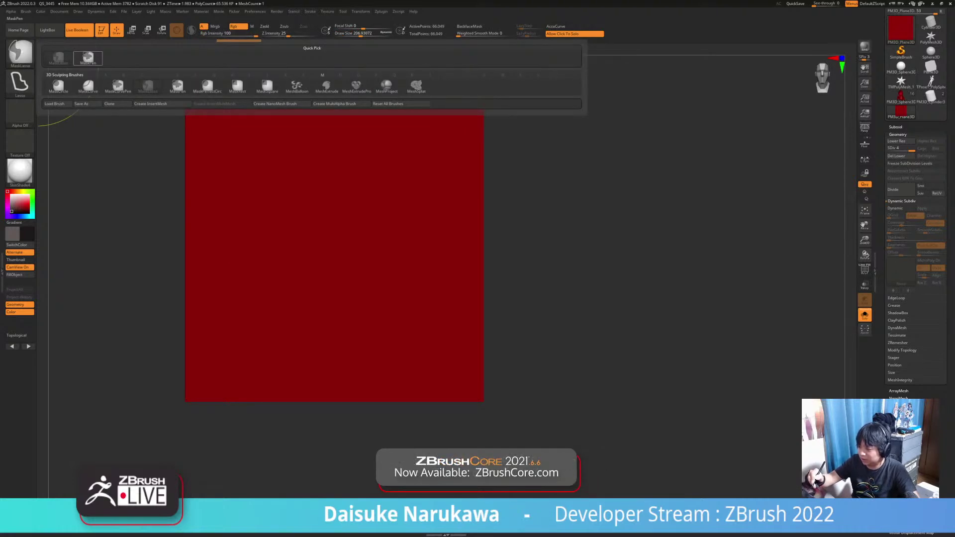
pyautogui.click(88, 58)
# Mask four vertical stripes of varying width across the full height of the red plane, the second one widest.
pyautogui.moveTo(206, 80)
pyautogui.keyDown('ctrl'); pyautogui.mouseDown()
pyautogui.moveTo(205, 262)
pyautogui.moveTo(214, 278)
pyautogui.mouseUp(); pyautogui.keyUp('ctrl')
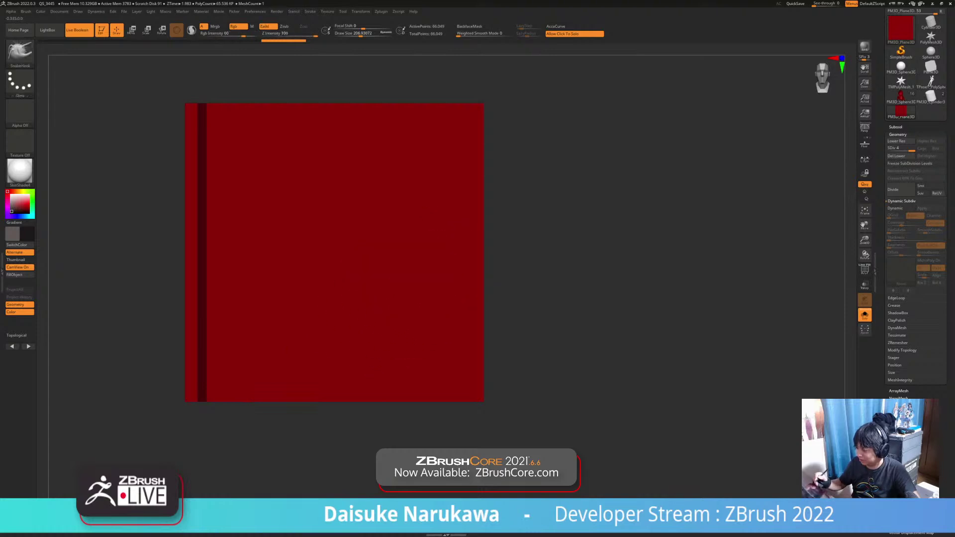
pyautogui.moveTo(245, 95)
pyautogui.keyDown('ctrl'); pyautogui.mouseDown()
pyautogui.moveTo(259, 167)
pyautogui.moveTo(260, 426)
pyautogui.moveTo(273, 433)
pyautogui.mouseUp(); pyautogui.keyUp('ctrl')
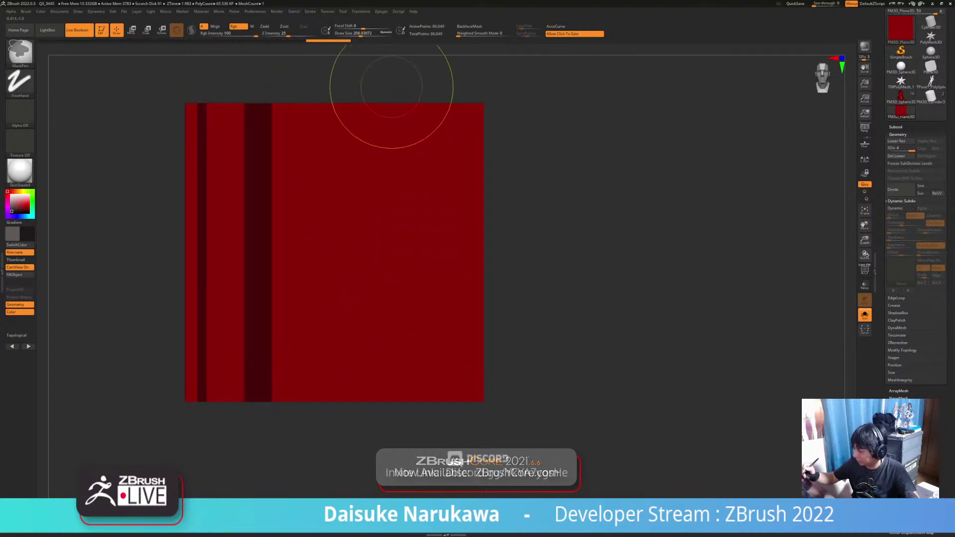
pyautogui.keyDown('ctrl'); pyautogui.moveTo(366, 95); pyautogui.dragTo(366, 436); pyautogui.keyUp('ctrl')
pyautogui.moveTo(448, 94)
pyautogui.keyDown('ctrl'); pyautogui.mouseDown()
pyautogui.moveTo(452, 390)
pyautogui.moveTo(472, 451)
pyautogui.mouseUp(); pyautogui.keyUp('ctrl')
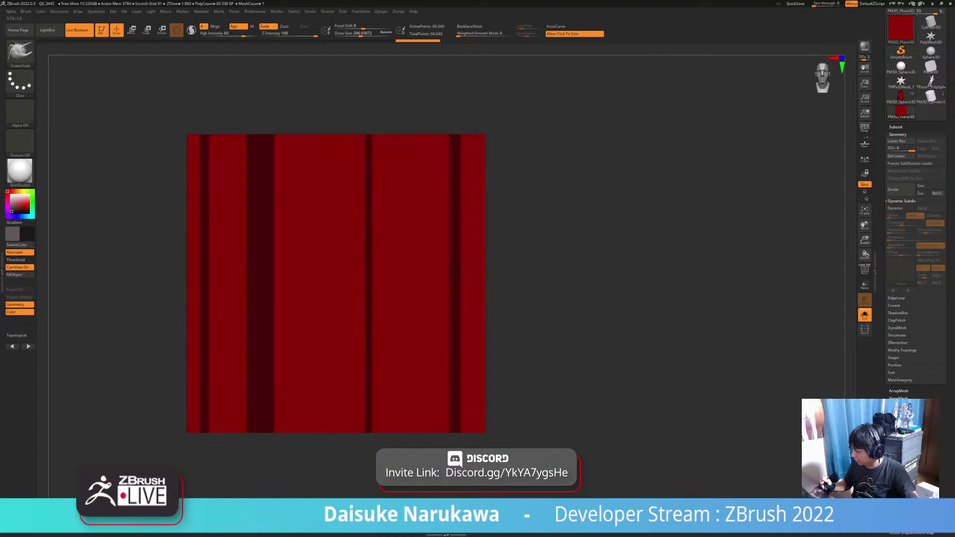
# Invert the mask, fill the four vertical stripes with the near-black colour and clear the mask.
pyautogui.keyDown('ctrl'); pyautogui.moveTo(145, 189); pyautogui.dragTo(517, 198); pyautogui.keyUp('ctrl')
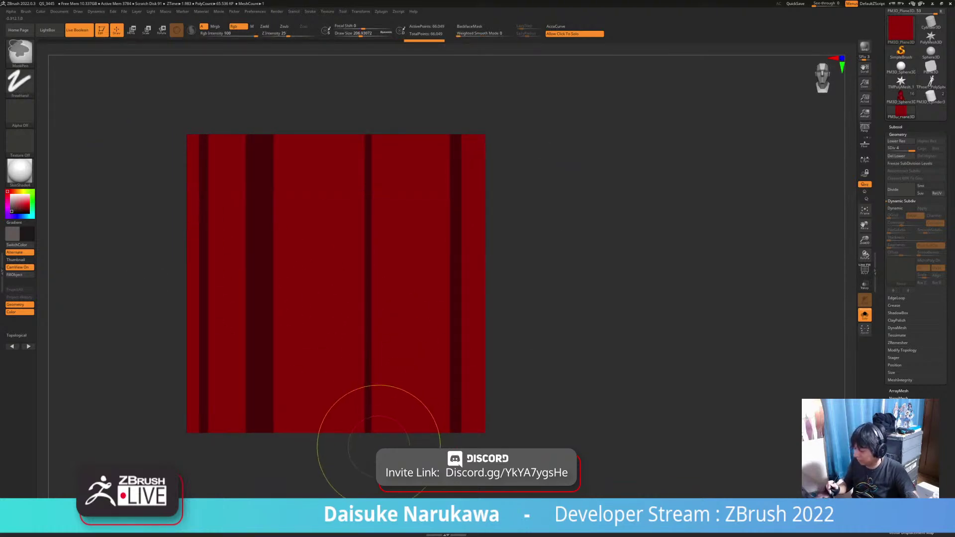
pyautogui.keyDown('ctrl'); pyautogui.click(573, 338); pyautogui.keyUp('ctrl')
pyautogui.keyDown('alt'); pyautogui.moveTo(189, 476); pyautogui.dragTo(214, 468); pyautogui.keyUp('alt')
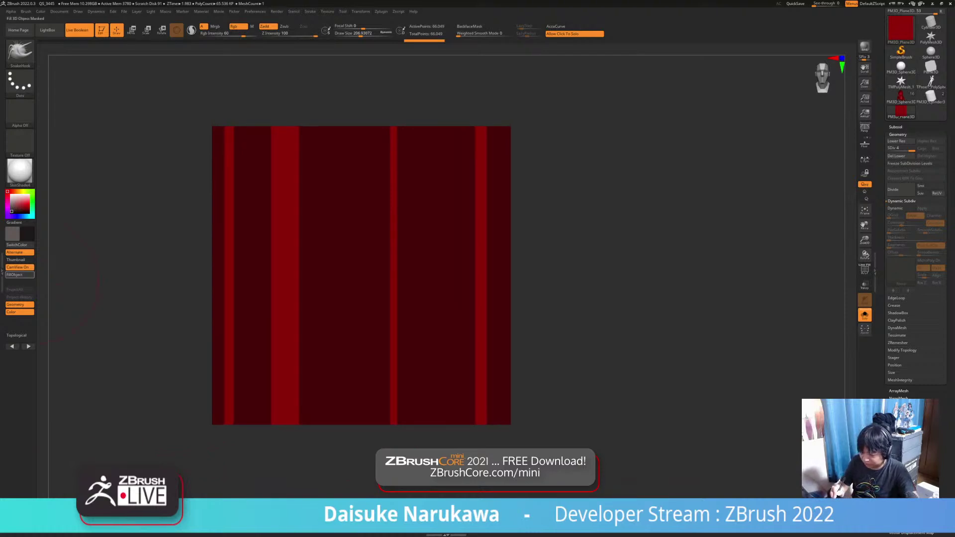
pyautogui.keyDown('ctrl'); pyautogui.click(171, 379); pyautogui.keyUp('ctrl')
# Mask three horizontal stripes across the plane's full width, invert the mask and fill the stripes with the near-black colour.
pyautogui.keyDown('ctrl'); pyautogui.moveTo(175, 184); pyautogui.dragTo(521, 190); pyautogui.keyUp('ctrl')
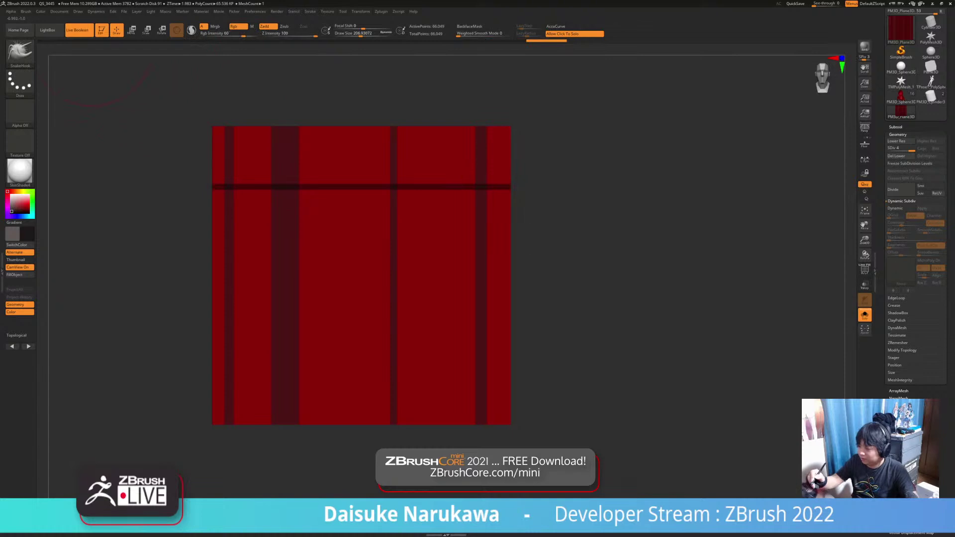
pyautogui.click(40, 11)
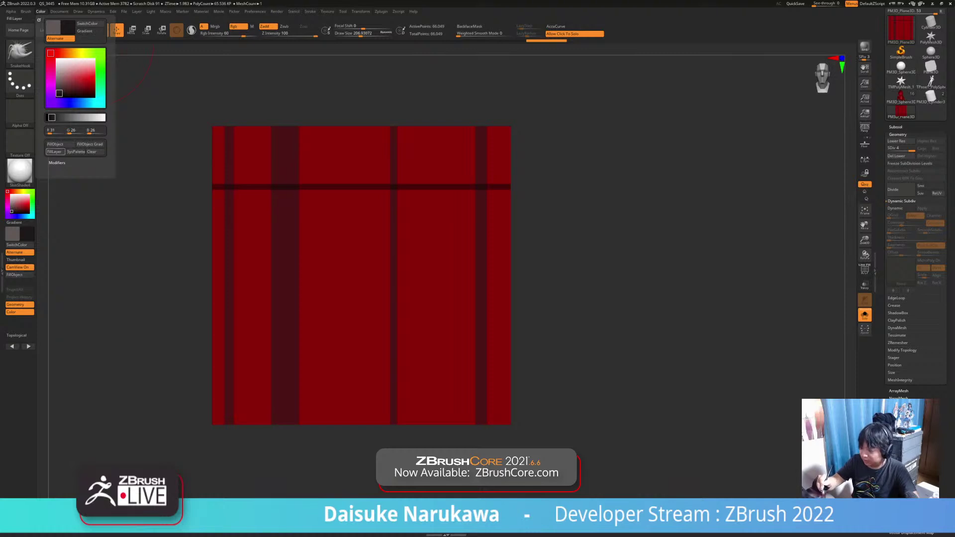
pyautogui.press('ctrl')
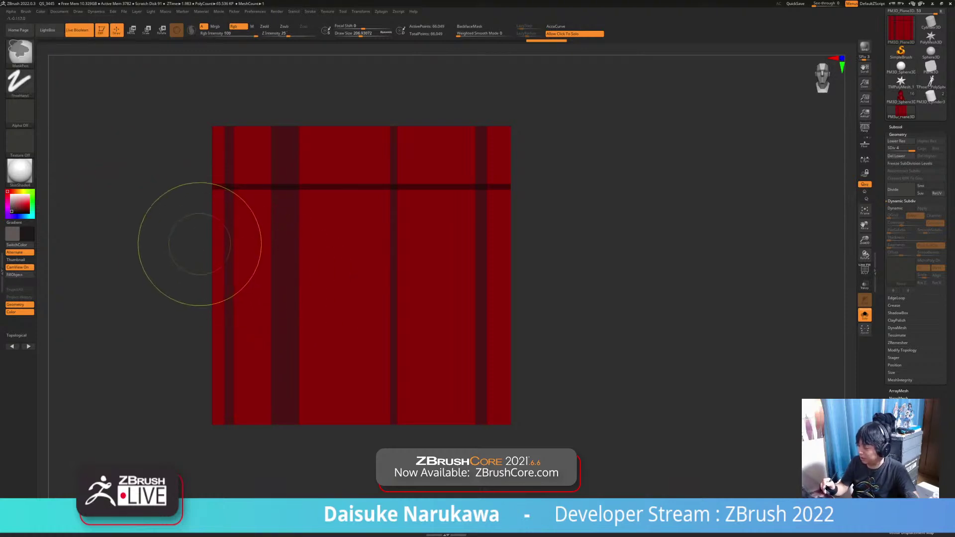
pyautogui.keyDown('ctrl'); pyautogui.moveTo(376, 248); pyautogui.dragTo(513, 251); pyautogui.keyUp('ctrl')
pyautogui.keyDown('ctrl'); pyautogui.moveTo(197, 331); pyautogui.dragTo(522, 362); pyautogui.keyUp('ctrl')
pyautogui.keyDown('ctrl'); pyautogui.click(557, 343); pyautogui.keyUp('ctrl')
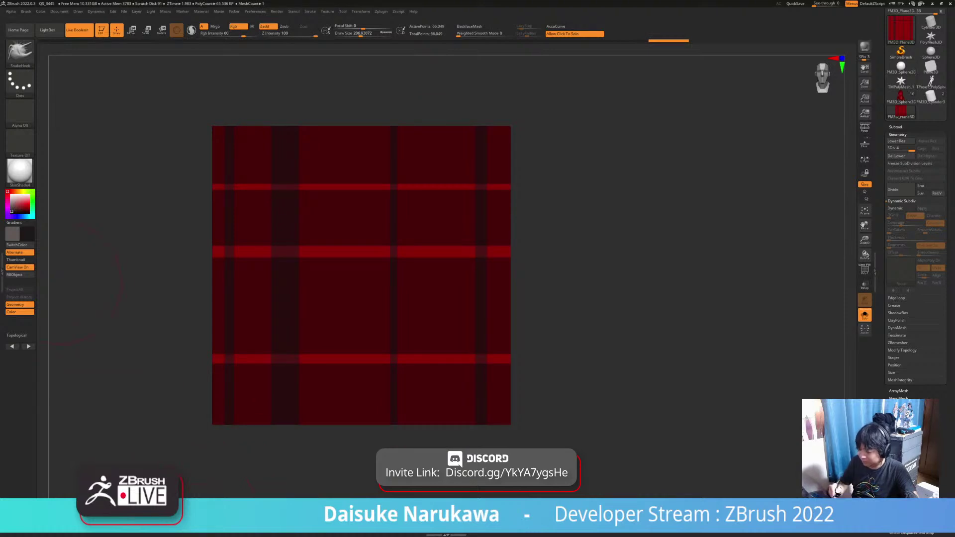
pyautogui.keyDown('ctrl'); pyautogui.click(159, 438); pyautogui.keyUp('ctrl')
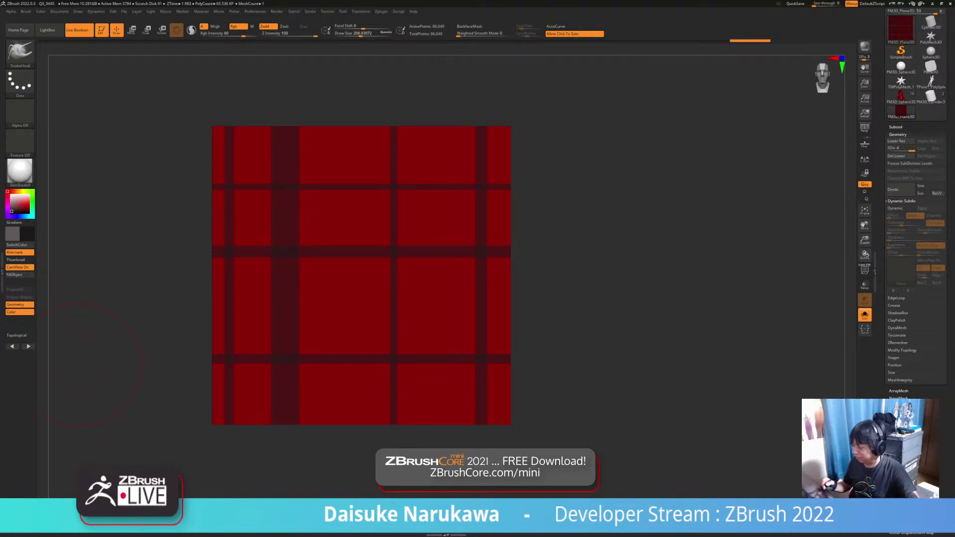
# Set the active colour to white and mask four thin vertical stripes beside or inside the dark vertical ones.
pyautogui.keyDown('ctrl'); pyautogui.moveTo(355, 113); pyautogui.dragTo(359, 442); pyautogui.keyUp('ctrl')
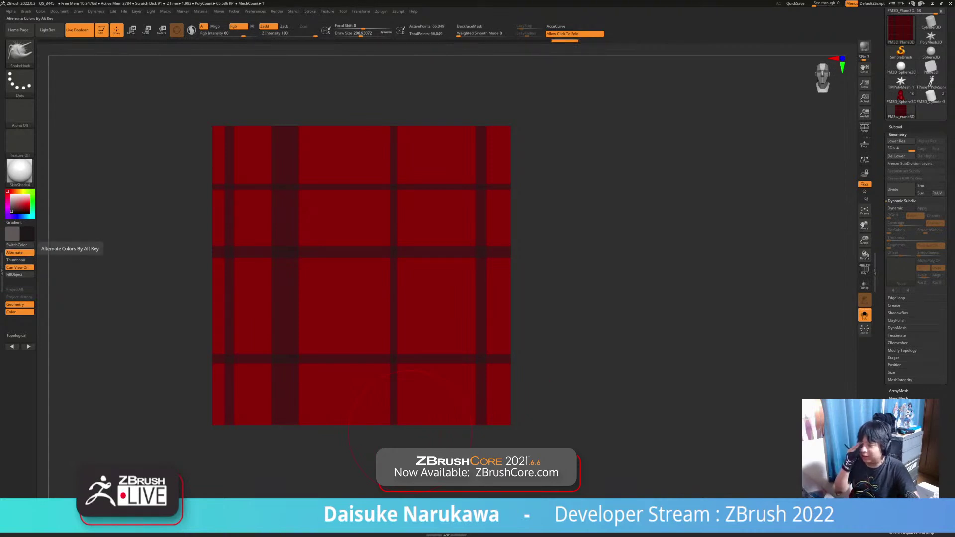
pyautogui.click(11, 196)
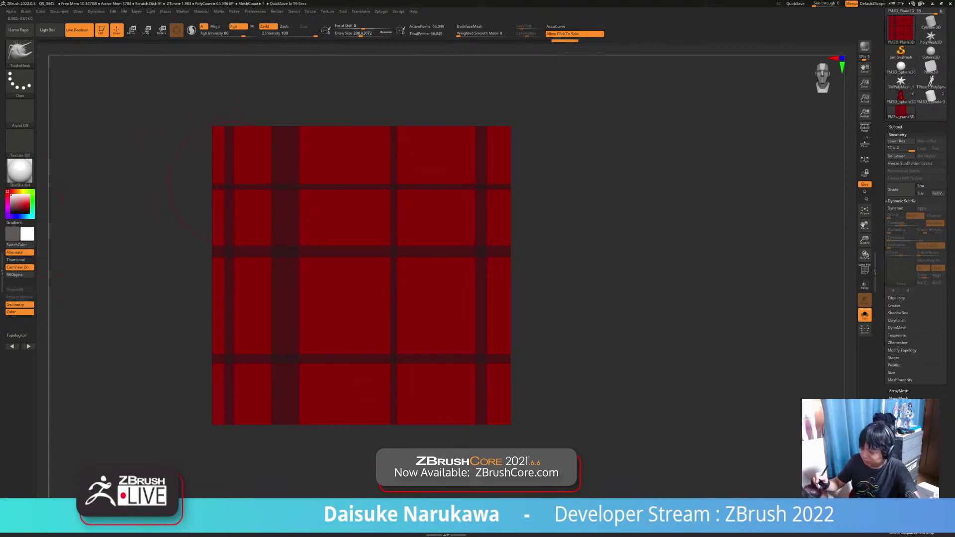
pyautogui.press('ctrl')
pyautogui.keyDown('ctrl'); pyautogui.moveTo(252, 115); pyautogui.dragTo(238, 447); pyautogui.keyUp('ctrl')
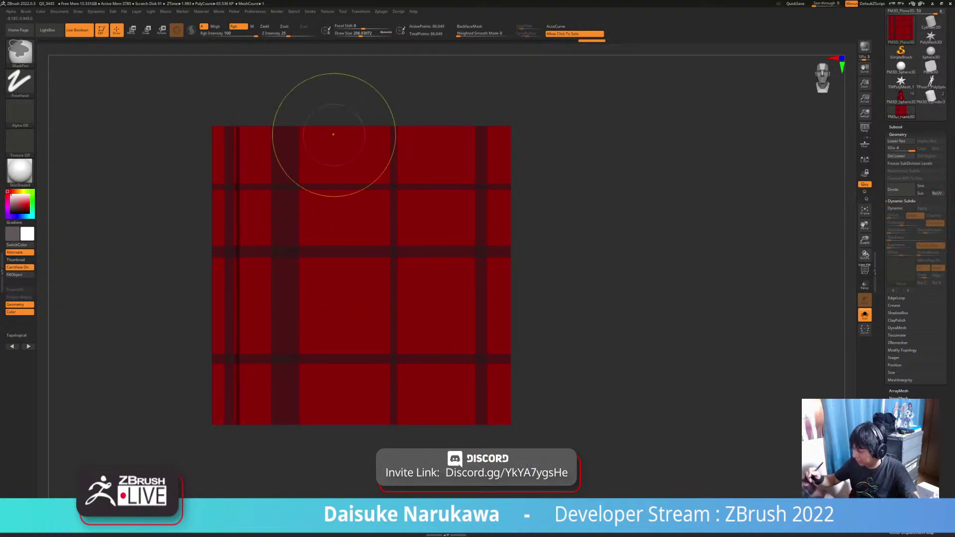
pyautogui.keyDown('ctrl'); pyautogui.moveTo(285, 114); pyautogui.dragTo(285, 458); pyautogui.keyUp('ctrl')
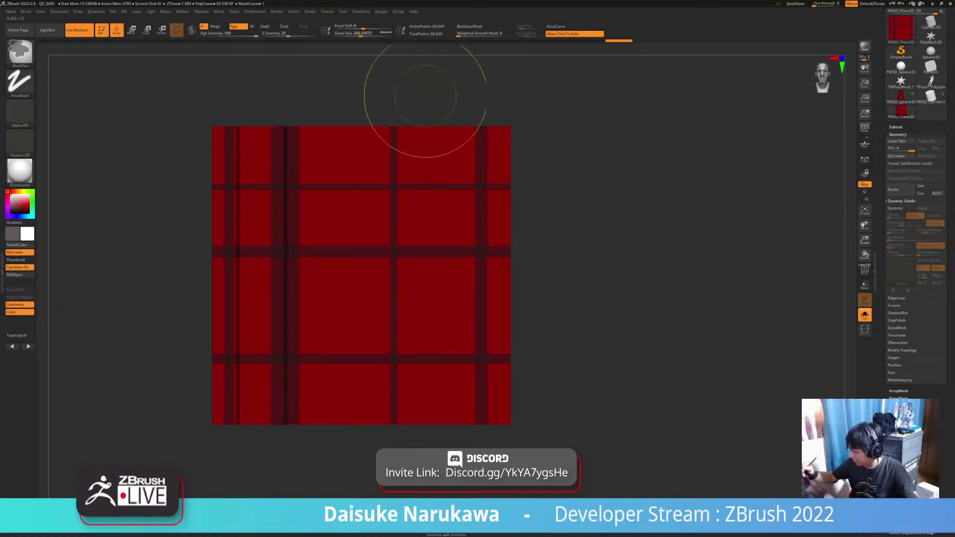
pyautogui.keyDown('ctrl'); pyautogui.moveTo(478, 234); pyautogui.dragTo(481, 440); pyautogui.keyUp('ctrl')
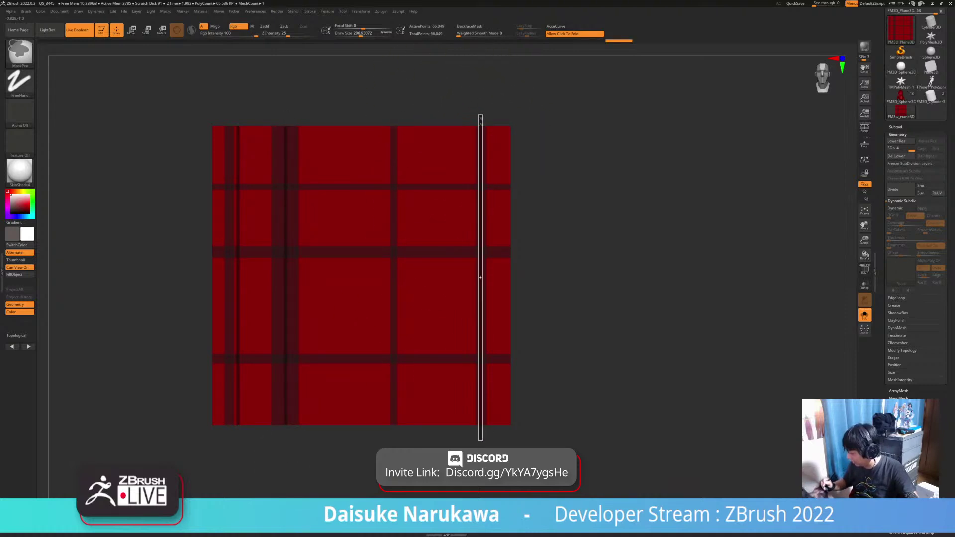
pyautogui.moveTo(481, 277)
pyautogui.keyDown('ctrl'); pyautogui.mouseDown()
pyautogui.moveTo(352, 275)
pyautogui.moveTo(380, 275)
pyautogui.mouseUp(); pyautogui.keyUp('ctrl')
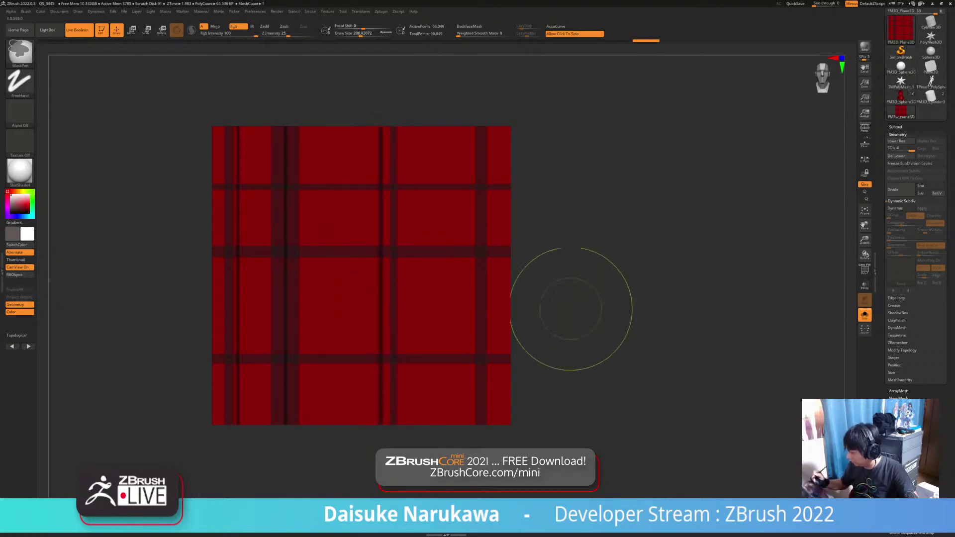
pyautogui.keyDown('ctrl'); pyautogui.moveTo(463, 118); pyautogui.dragTo(469, 439); pyautogui.keyUp('ctrl')
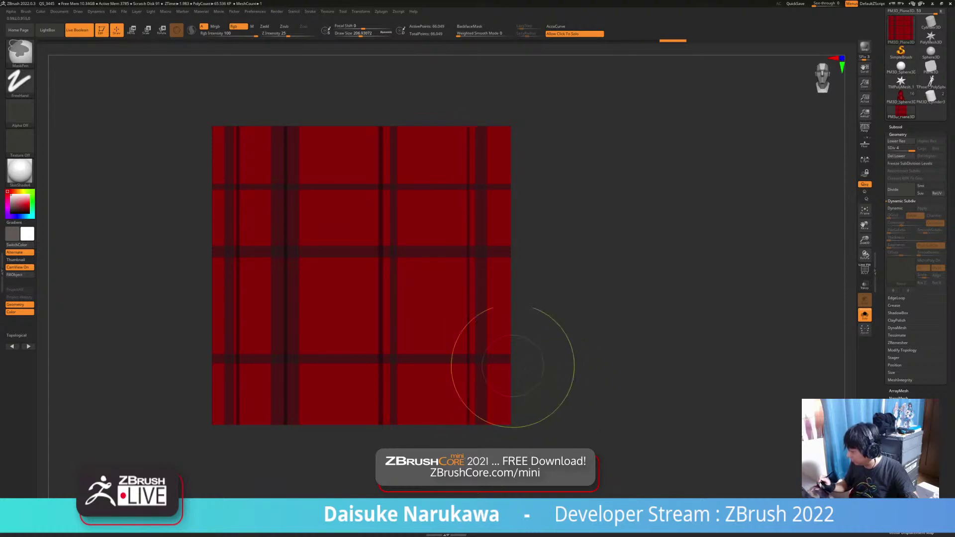
# Invert the mask, fill the four thin vertical stripes with white and clear the mask.
pyautogui.keyDown('ctrl'); pyautogui.click(84, 388); pyautogui.keyUp('ctrl')
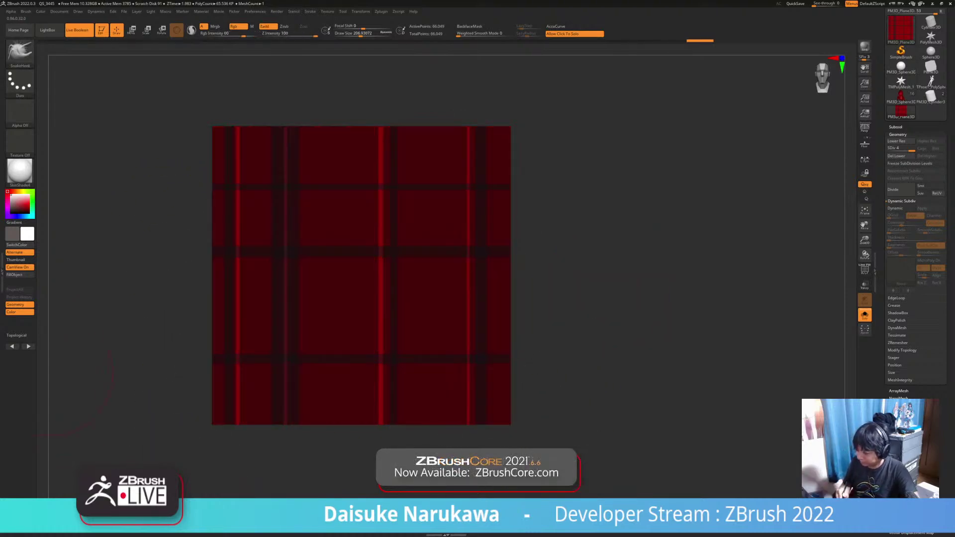
pyautogui.click(19, 275)
pyautogui.keyDown('ctrl'); pyautogui.moveTo(138, 321); pyautogui.dragTo(172, 344); pyautogui.keyUp('ctrl')
# Mask two thin horizontal stripes just below the upper dark ones and a wider band above the lowest dark one.
pyautogui.keyDown('ctrl'); pyautogui.moveTo(171, 208); pyautogui.dragTo(549, 192); pyautogui.keyUp('ctrl')
pyautogui.keyDown('ctrl'); pyautogui.moveTo(178, 267); pyautogui.dragTo(532, 263); pyautogui.keyUp('ctrl')
pyautogui.keyDown('ctrl'); pyautogui.moveTo(174, 376); pyautogui.dragTo(540, 377); pyautogui.keyUp('ctrl')
pyautogui.moveTo(357, 376)
pyautogui.keyDown('ctrl'); pyautogui.mouseDown()
pyautogui.moveTo(357, 303)
pyautogui.moveTo(357, 326)
pyautogui.mouseUp(); pyautogui.keyUp('ctrl')
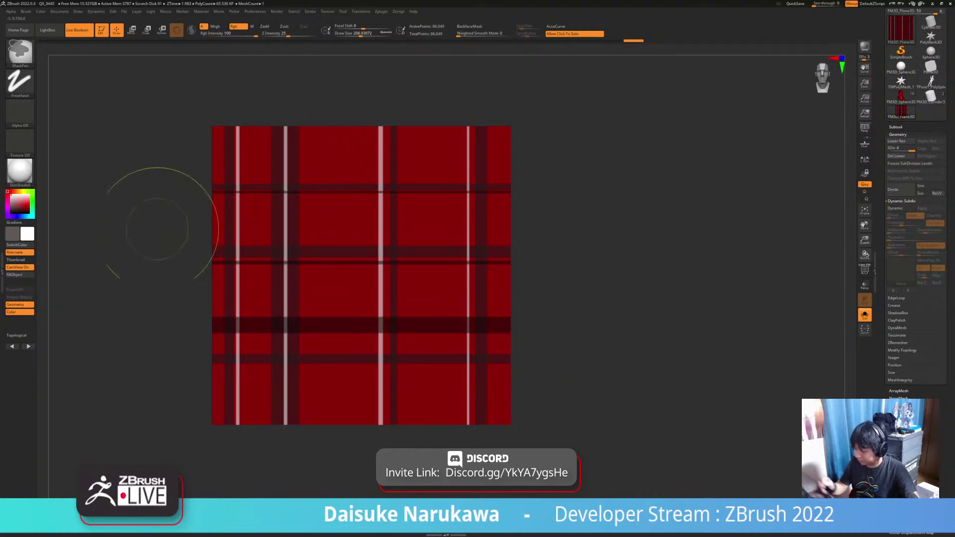
# Try inverting the mask and filling the two thin stripes and the wider horizontal band with white.
pyautogui.keyDown('ctrl'); pyautogui.click(113, 298); pyautogui.keyUp('ctrl')
pyautogui.click(14, 275)
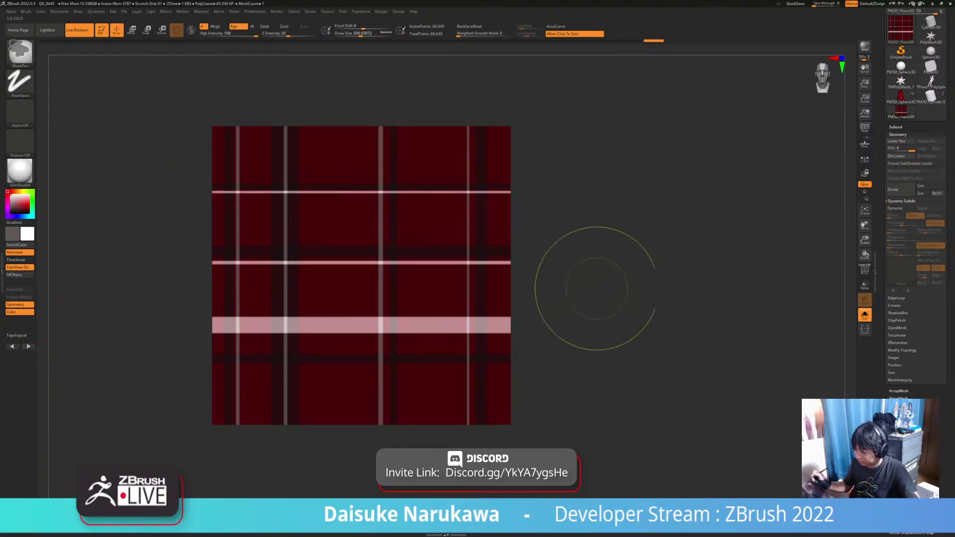
pyautogui.keyDown('ctrl'); pyautogui.click(578, 287); pyautogui.keyUp('ctrl')
pyautogui.keyDown('ctrl'); pyautogui.moveTo(565, 397); pyautogui.dragTo(534, 352, button='right'); pyautogui.keyUp('ctrl')
pyautogui.moveTo(534, 351)
pyautogui.mouseDown(button='right')
pyautogui.moveTo(503, 343)
pyautogui.moveTo(535, 353)
pyautogui.moveTo(526, 356)
pyautogui.mouseUp(button='right')
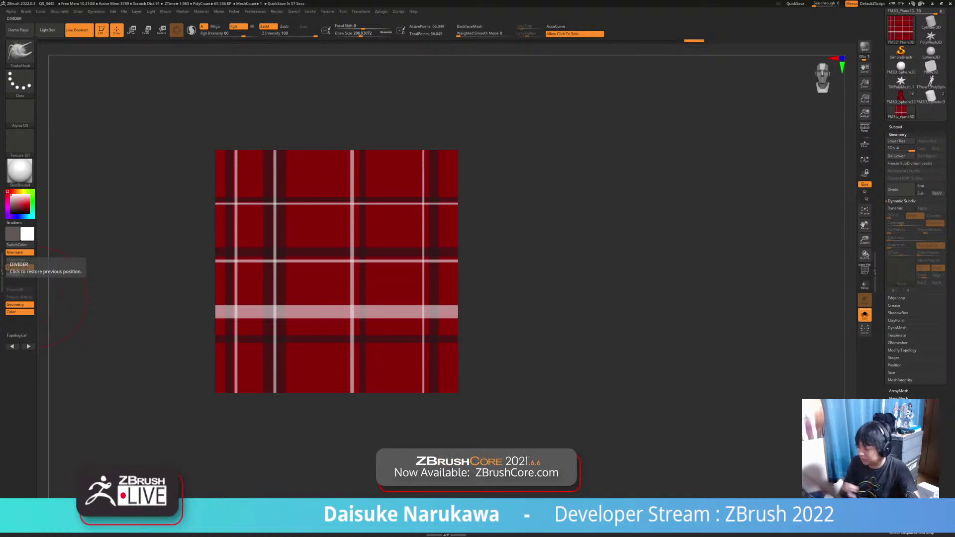
# Undo the white fill of the horizontal stripes and re-mask the wide lower band as a thin stripe.
pyautogui.moveTo(303, 343); pyautogui.dragTo(331, 352, button='right')
pyautogui.hotkey('ctrl', 'z')
pyautogui.hotkey('ctrl', 'z')
pyautogui.hotkey('ctrl', 'i')
pyautogui.keyDown('ctrl'); pyautogui.keyDown('alt'); pyautogui.moveTo(182, 291); pyautogui.dragTo(495, 314); pyautogui.keyUp('alt'); pyautogui.keyUp('ctrl')
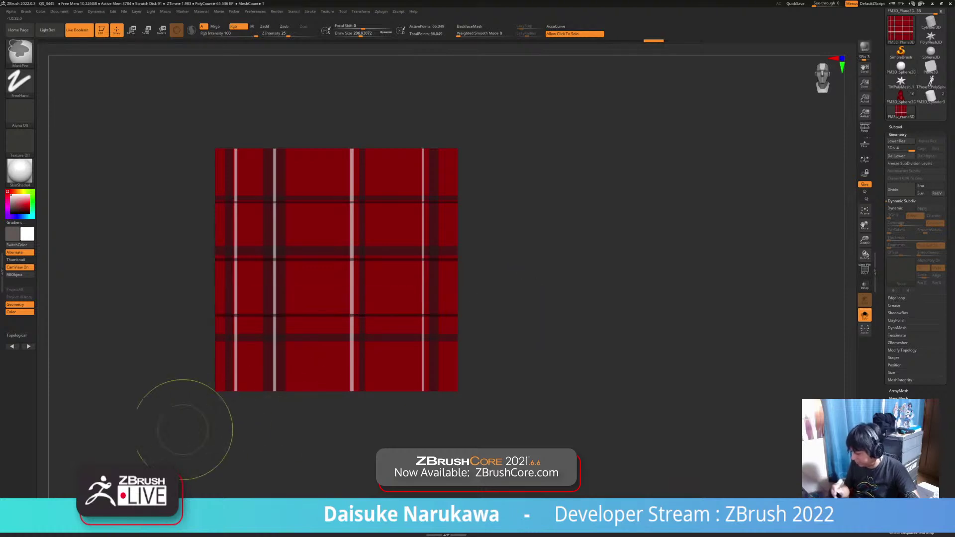
# Invert the mask, fill the three thin horizontal stripes with white and clear the mask.
pyautogui.keyDown('ctrl'); pyautogui.click(150, 404); pyautogui.keyUp('ctrl')
pyautogui.click(16, 275)
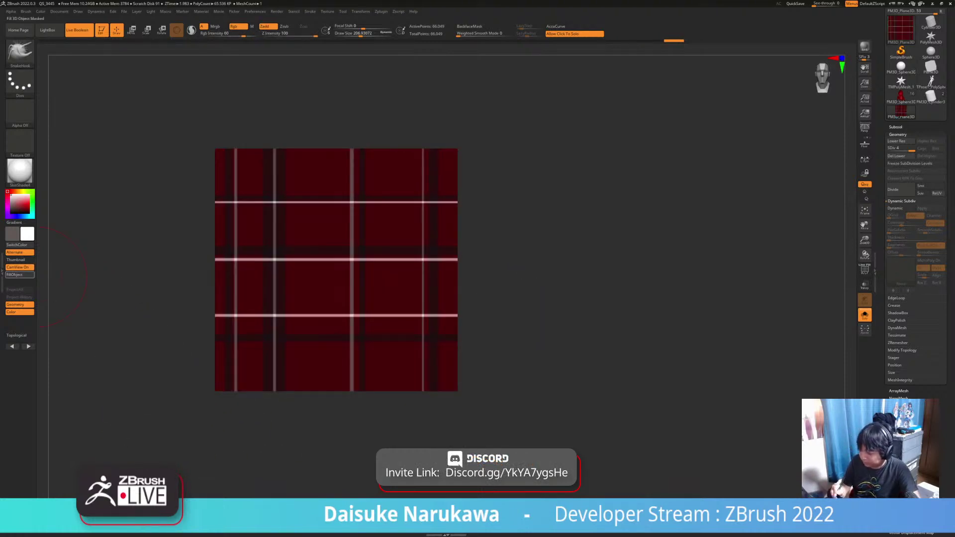
pyautogui.keyDown('ctrl'); pyautogui.moveTo(136, 334); pyautogui.dragTo(154, 401); pyautogui.keyUp('ctrl')
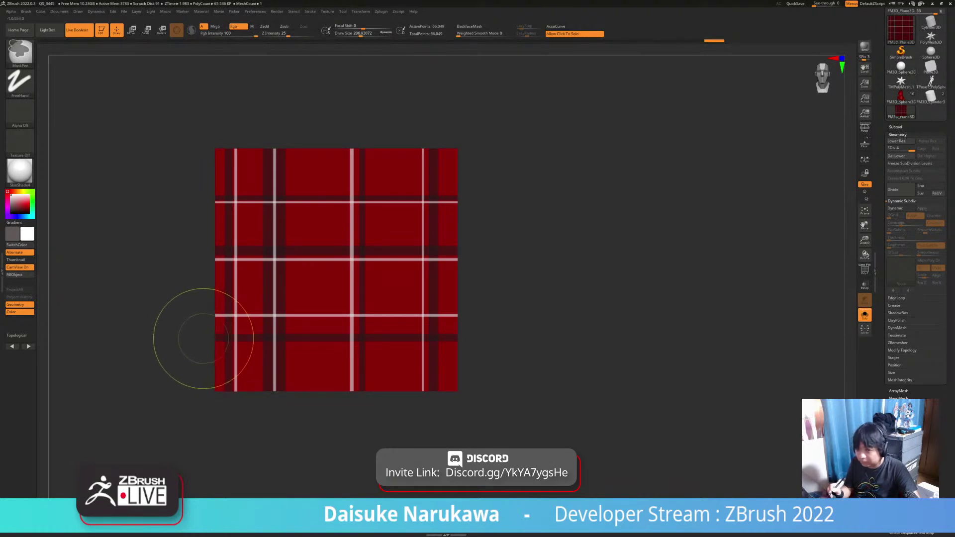
# Mask a very thin line inside the lowest dark horizontal stripe, invert the mask and fill the line with white.
pyautogui.keyDown('ctrl'); pyautogui.moveTo(198, 336); pyautogui.dragTo(487, 339); pyautogui.keyUp('ctrl')
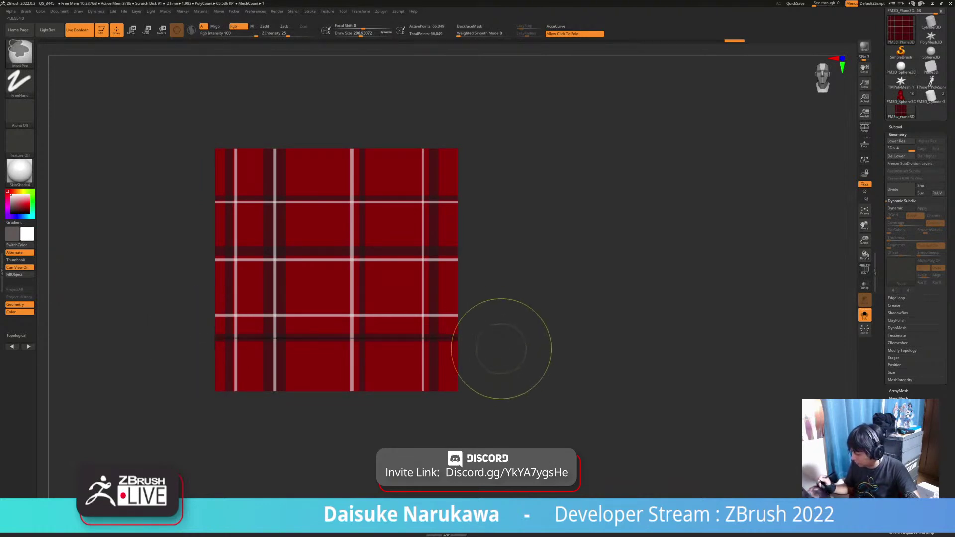
pyautogui.keyDown('ctrl'); pyautogui.click(500, 353); pyautogui.keyUp('ctrl')
pyautogui.keyDown('ctrl'); pyautogui.click(171, 462); pyautogui.keyUp('ctrl')
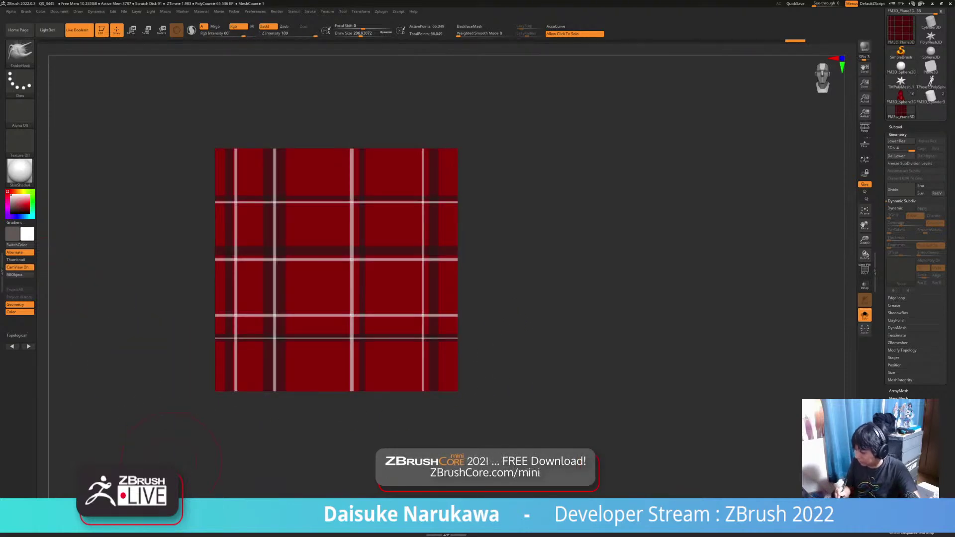
# Set the active colour to dark red, mask a wide vertical band just left of the third white vertical stripe and fill it.
pyautogui.moveTo(169, 406); pyautogui.dragTo(217, 426)
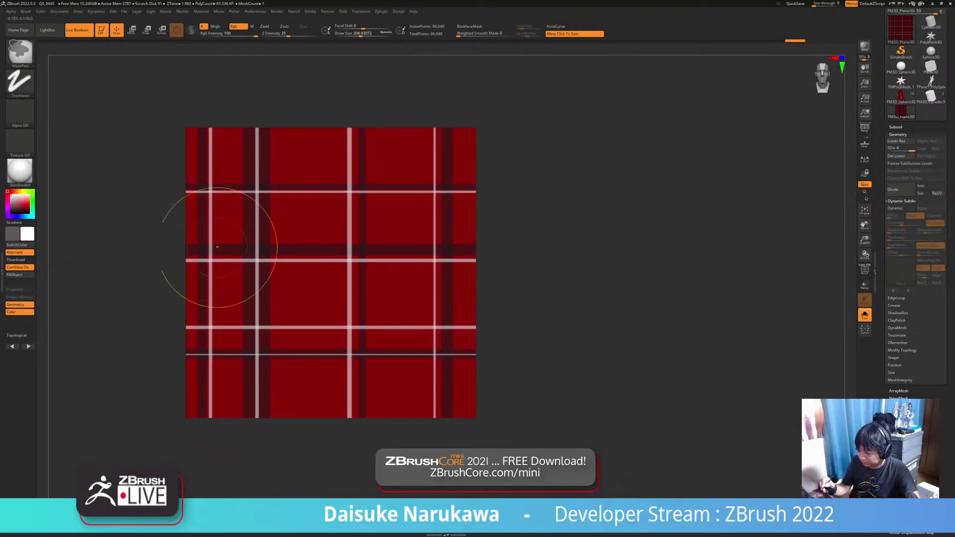
pyautogui.moveTo(154, 298)
pyautogui.keyDown('alt'); pyautogui.mouseDown()
pyautogui.moveTo(150, 253)
pyautogui.moveTo(111, 275)
pyautogui.mouseUp(); pyautogui.keyUp('alt')
pyautogui.keyDown('ctrl'); pyautogui.moveTo(322, 211); pyautogui.dragTo(321, 303); pyautogui.keyUp('ctrl')
pyautogui.keyDown('ctrl'); pyautogui.moveTo(331, 416); pyautogui.dragTo(332, 415); pyautogui.keyUp('ctrl')
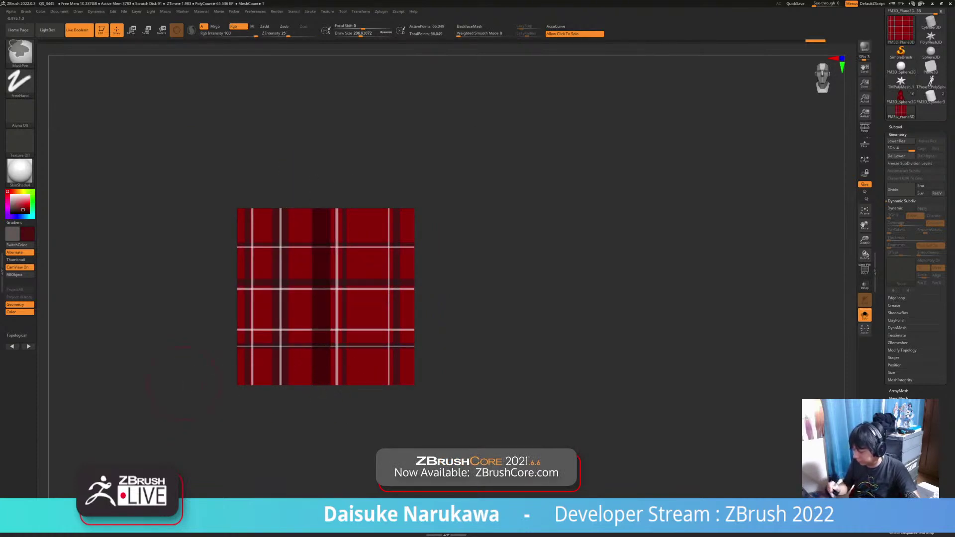
pyautogui.keyDown('ctrl'); pyautogui.click(140, 326); pyautogui.keyUp('ctrl')
pyautogui.click(20, 275)
pyautogui.keyDown('ctrl'); pyautogui.moveTo(213, 357); pyautogui.dragTo(309, 448); pyautogui.keyUp('ctrl')
# Mask a second wide vertical band just left of the fourth white stripe, fill it with dark red and clear the mask.
pyautogui.keyDown('ctrl'); pyautogui.moveTo(362, 198); pyautogui.dragTo(382, 427); pyautogui.keyUp('ctrl')
pyautogui.keyDown('ctrl'); pyautogui.moveTo(373, 313); pyautogui.dragTo(378, 312); pyautogui.keyUp('ctrl')
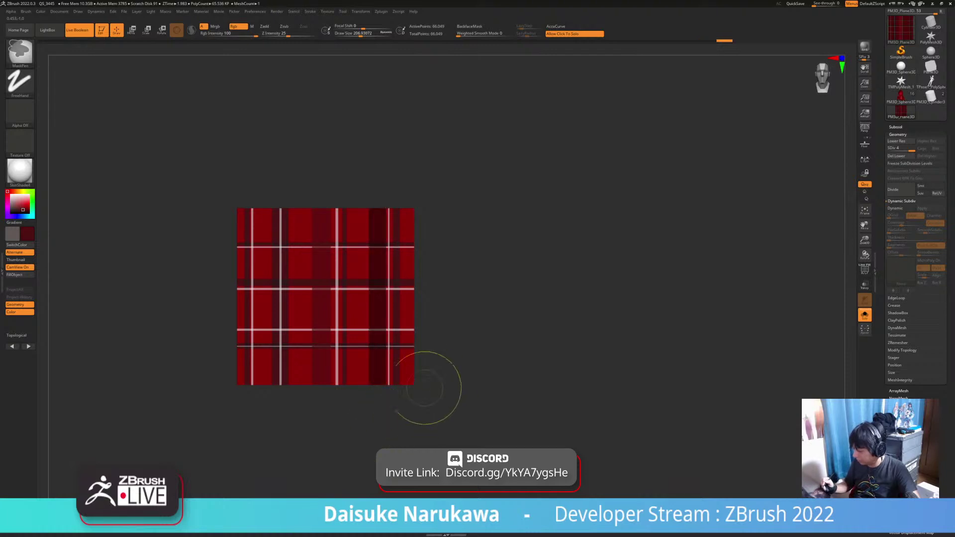
pyautogui.keyDown('ctrl'); pyautogui.click(274, 411); pyautogui.keyUp('ctrl')
pyautogui.moveTo(222, 374)
pyautogui.keyDown('ctrl'); pyautogui.mouseDown()
pyautogui.moveTo(201, 406)
pyautogui.moveTo(239, 398)
pyautogui.moveTo(224, 414)
pyautogui.mouseUp(); pyautogui.keyUp('ctrl')
pyautogui.moveTo(423, 433)
pyautogui.keyDown('alt'); pyautogui.mouseDown()
pyautogui.moveTo(410, 392)
pyautogui.moveTo(431, 423)
pyautogui.moveTo(398, 404)
pyautogui.moveTo(416, 385)
pyautogui.mouseUp(); pyautogui.keyUp('alt')
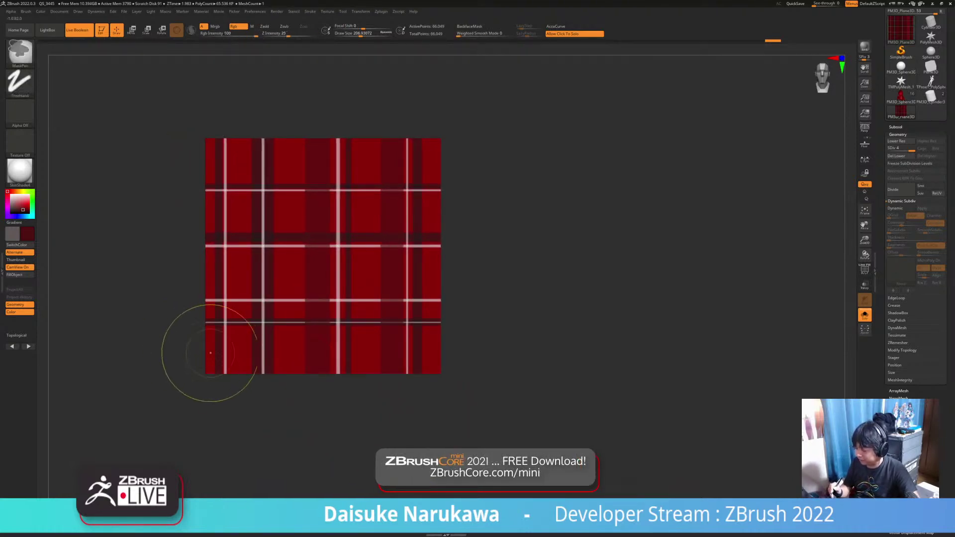
pyautogui.keyDown('ctrl'); pyautogui.moveTo(492, 369); pyautogui.dragTo(580, 391, button='right'); pyautogui.keyUp('ctrl')
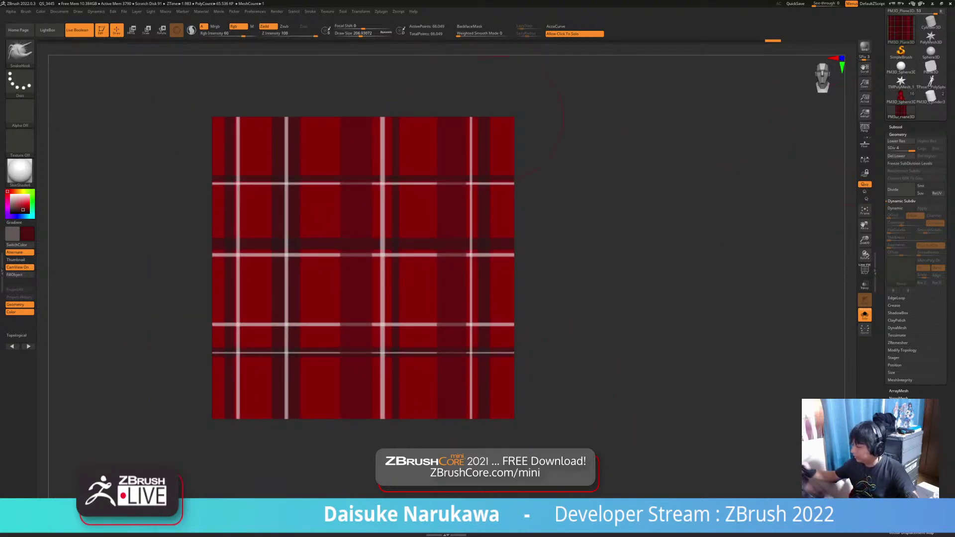
# Turn off proportional sizing and resize the document to 1024 wide by 1024 high, confirming the resize.
pyautogui.click(59, 11)
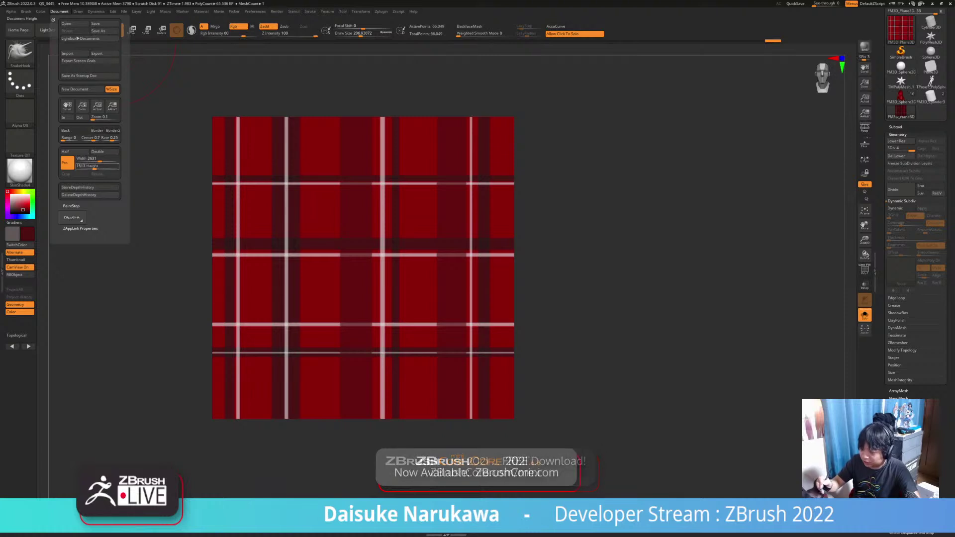
pyautogui.click(95, 159)
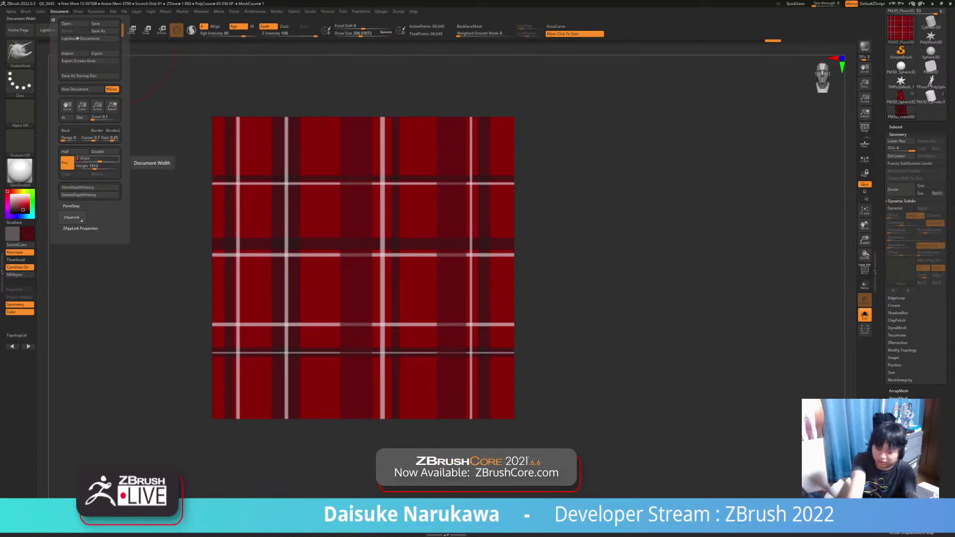
pyautogui.click(67, 162)
pyautogui.click(95, 158)
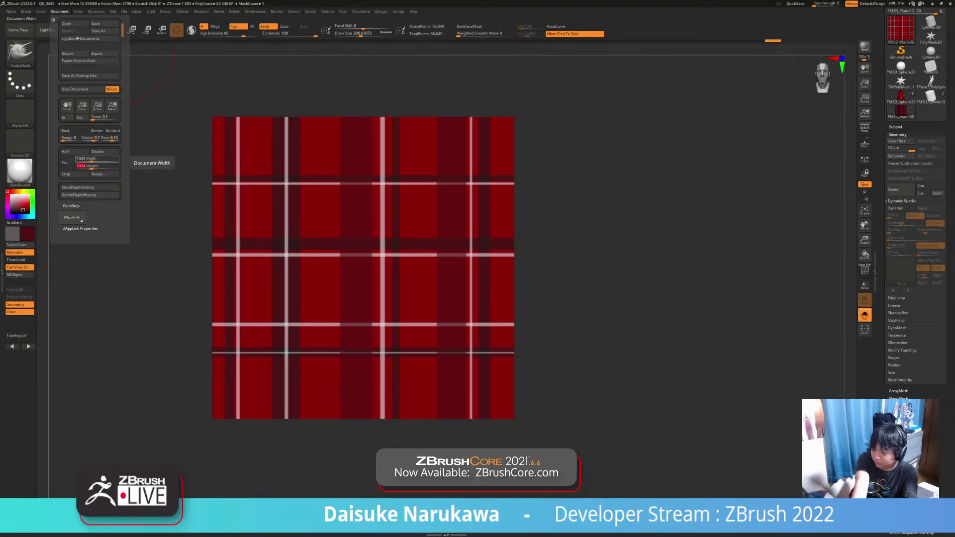
pyautogui.click(97, 174)
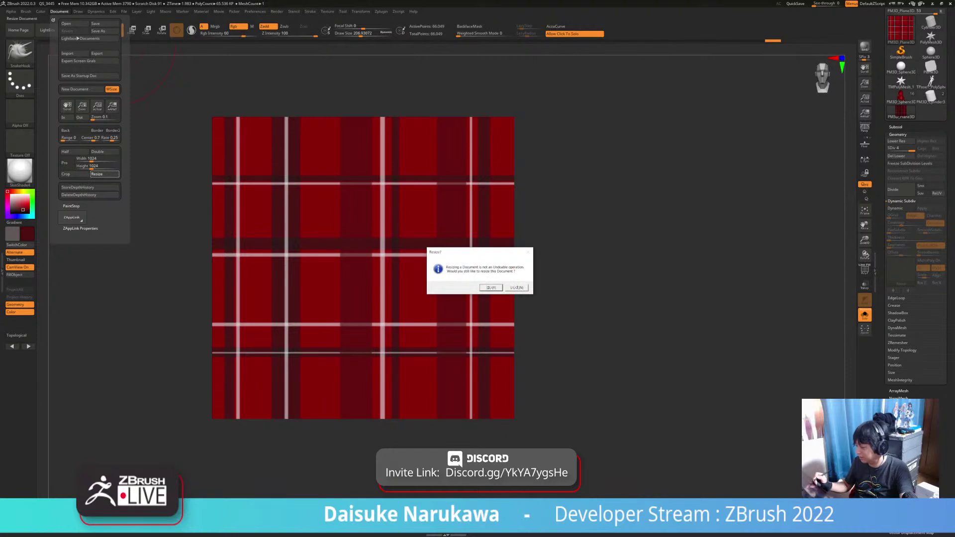
pyautogui.click(491, 288)
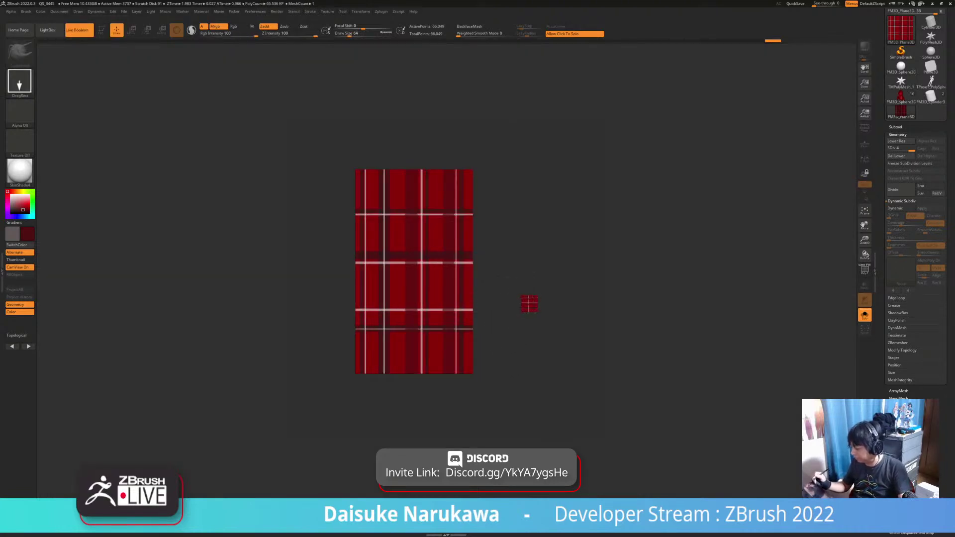
# Clear the canvas, redraw the plaid plane facing straight front in Edit mode and frame it to fill the document.
pyautogui.moveTo(530, 305); pyautogui.dragTo(548, 298)
pyautogui.hotkey('ctrl', 'n')
pyautogui.moveTo(430, 246); pyautogui.dragTo(515, 212)
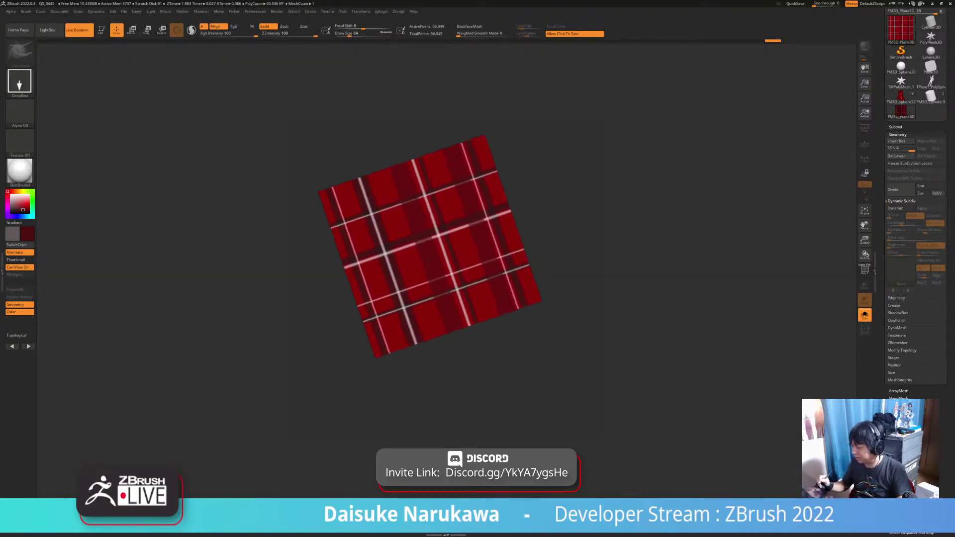
pyautogui.keyDown('shift'); pyautogui.moveTo(466, 334); pyautogui.dragTo(428, 359); pyautogui.keyUp('shift')
pyautogui.click(102, 30)
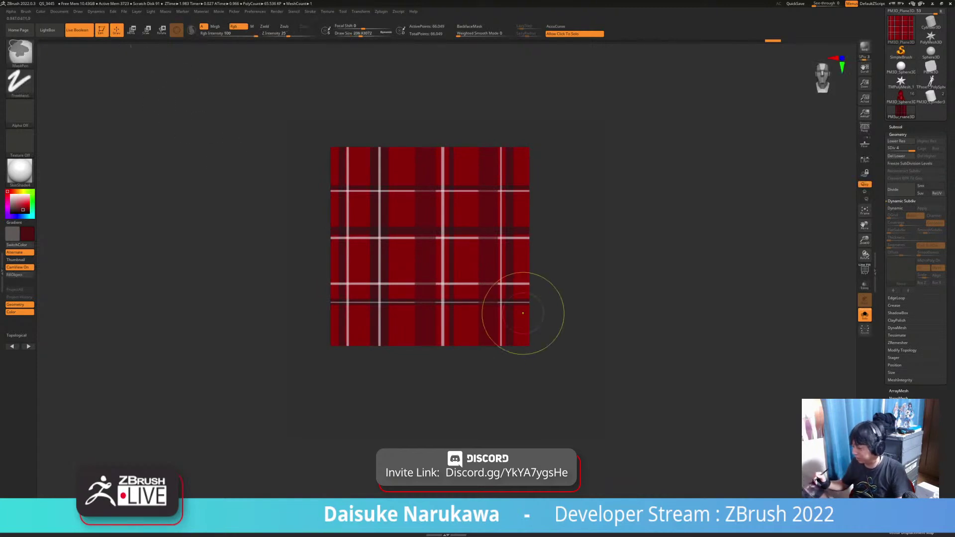
pyautogui.press('f')
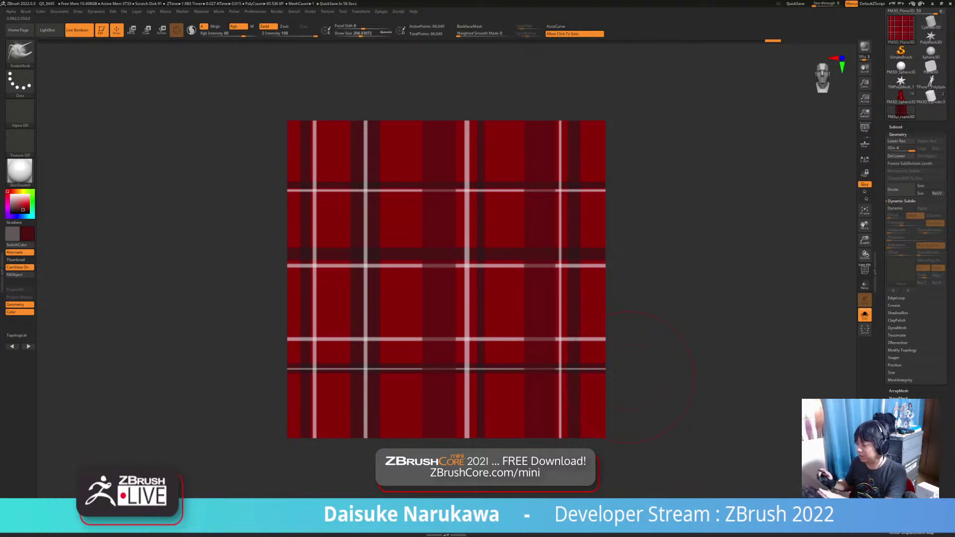
# Capture the plaid plane from the canvas as a texture using Grab Unshaded Doc.
pyautogui.click(20, 113)
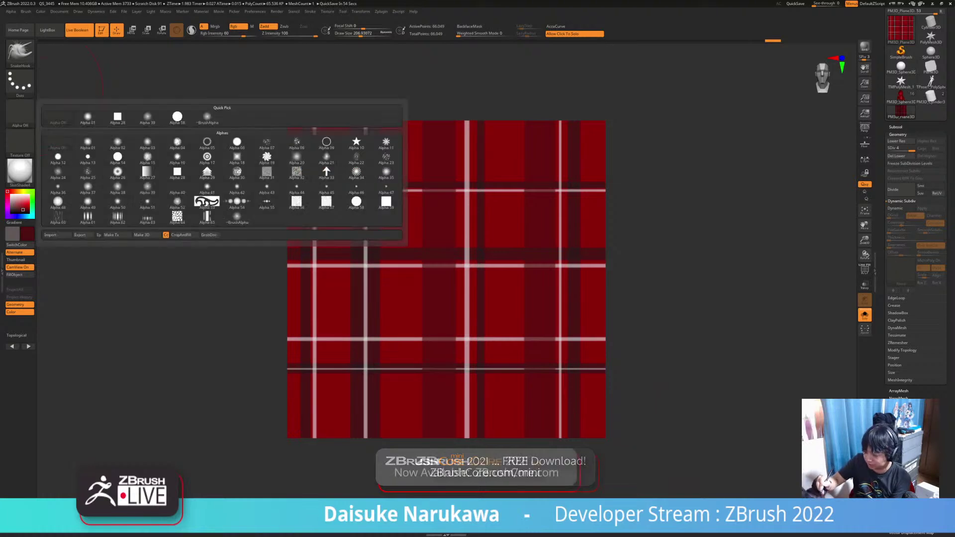
pyautogui.click(20, 142)
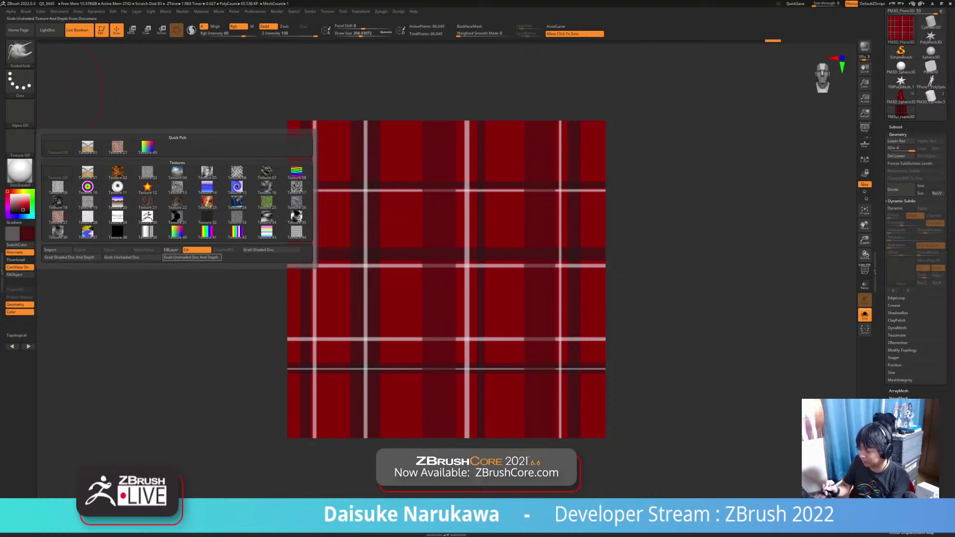
pyautogui.click(137, 258)
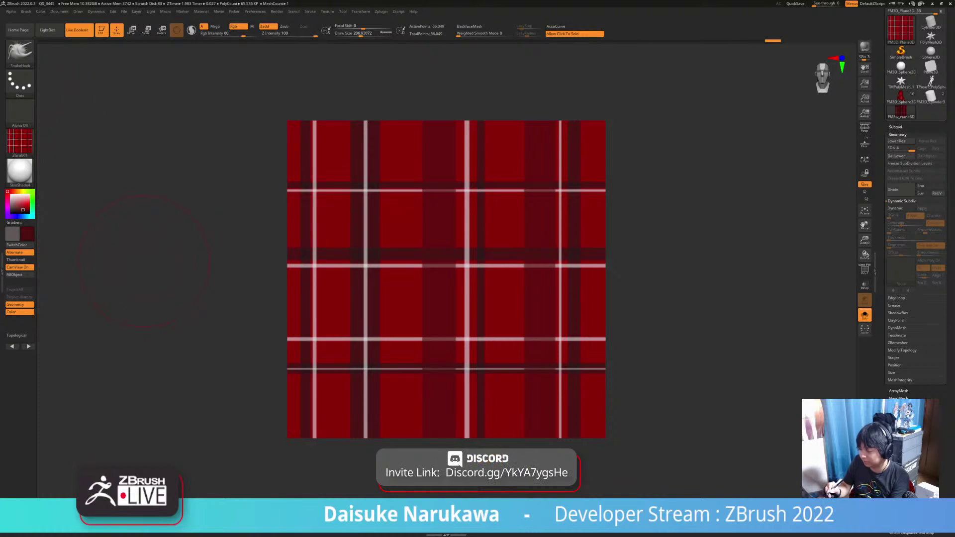
pyautogui.moveTo(20, 144)
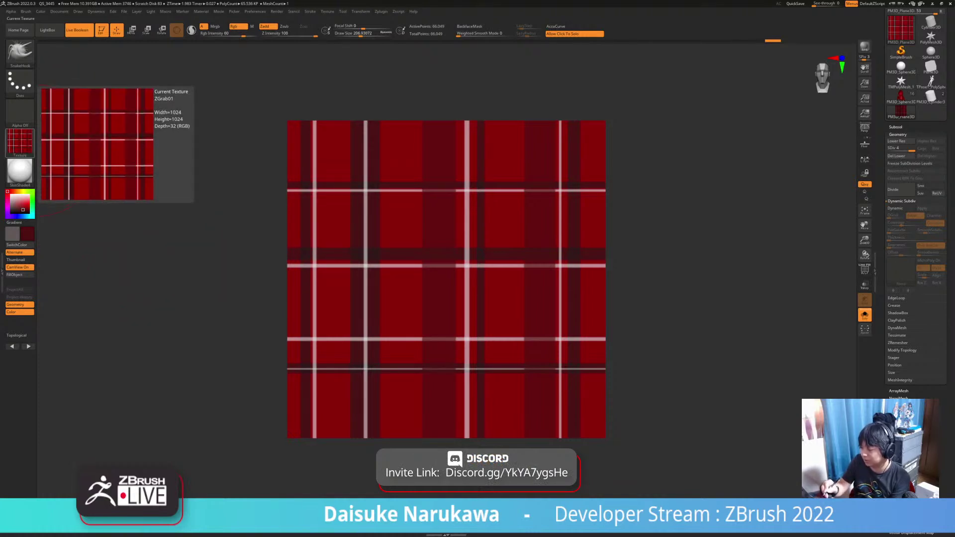
pyautogui.click(20, 142)
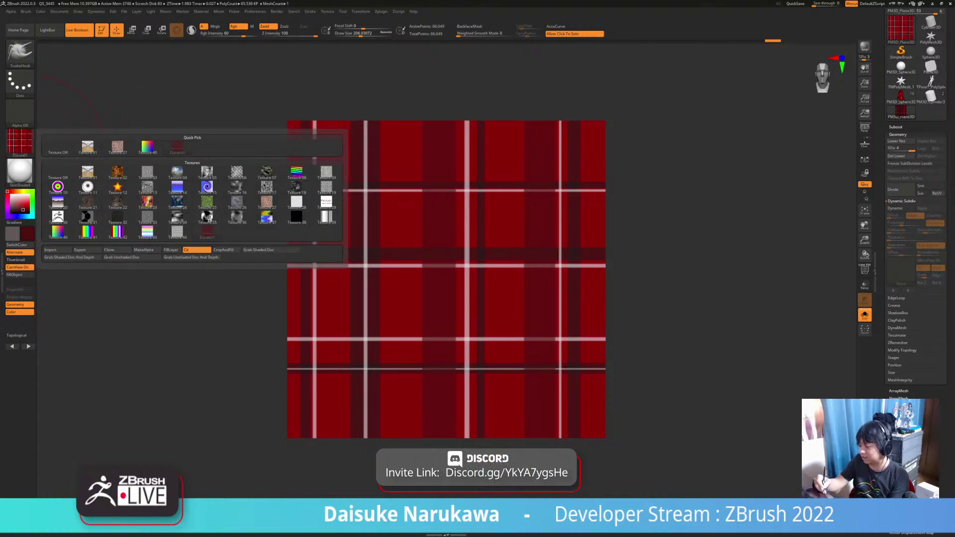
pyautogui.click(19, 142)
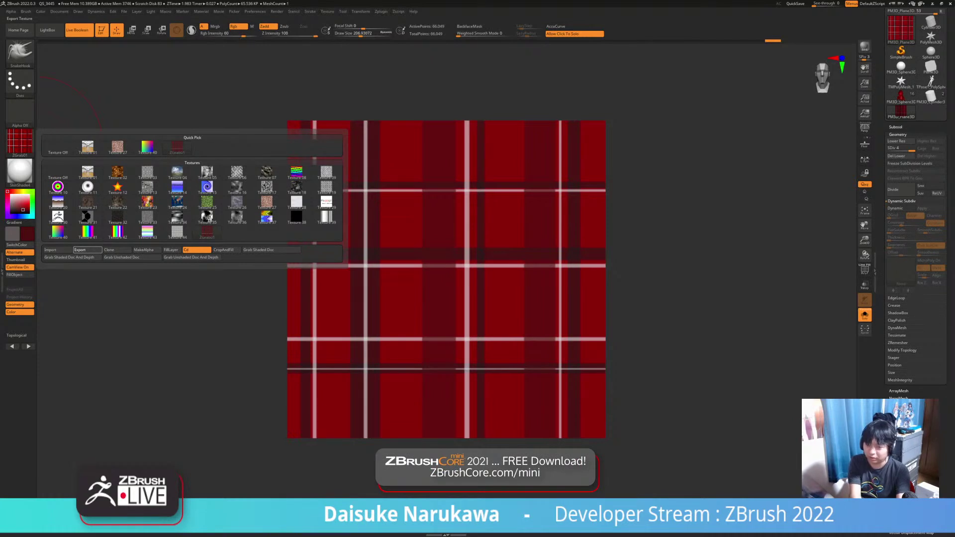
pyautogui.click(79, 250)
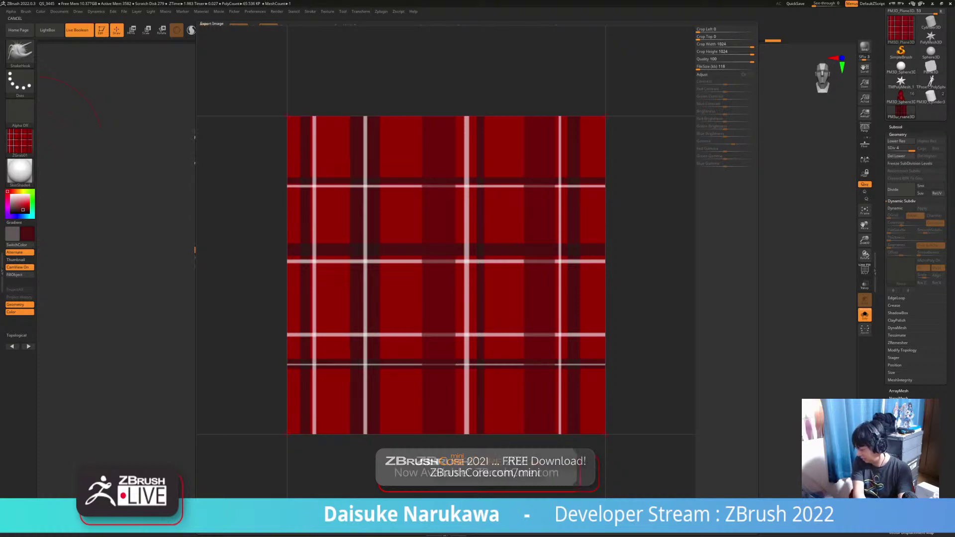
pyautogui.press('Escape')
pyautogui.click(20, 142)
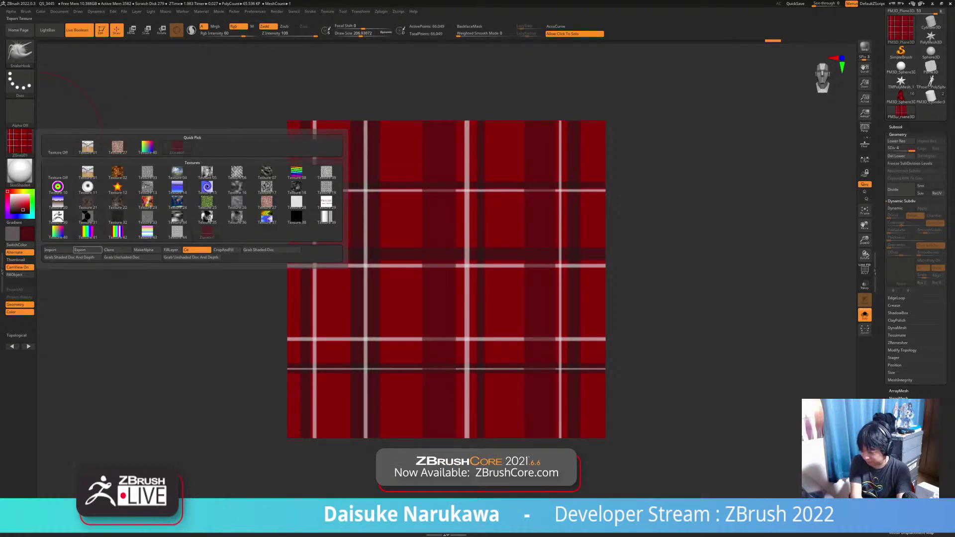
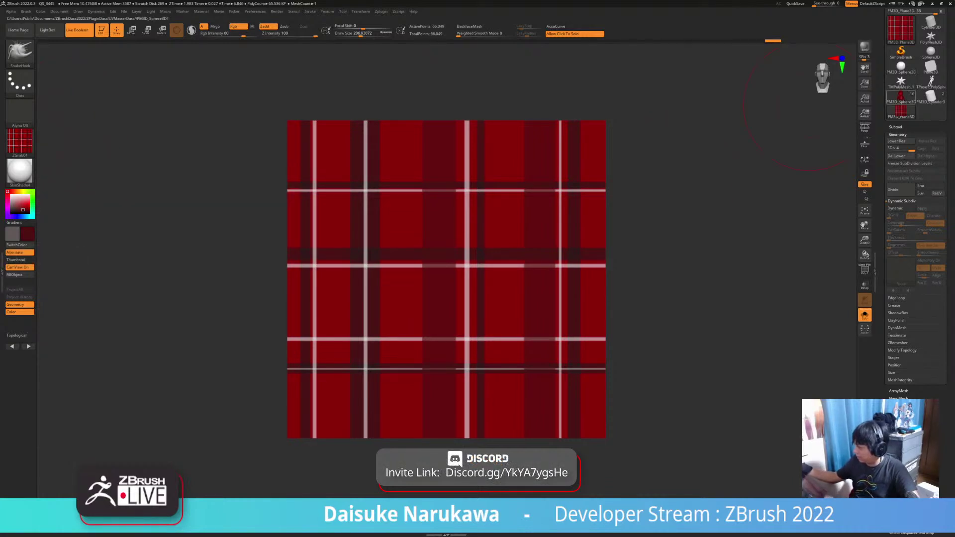
# Start a new document without saving the changes to the current one.
pyautogui.click(59, 11)
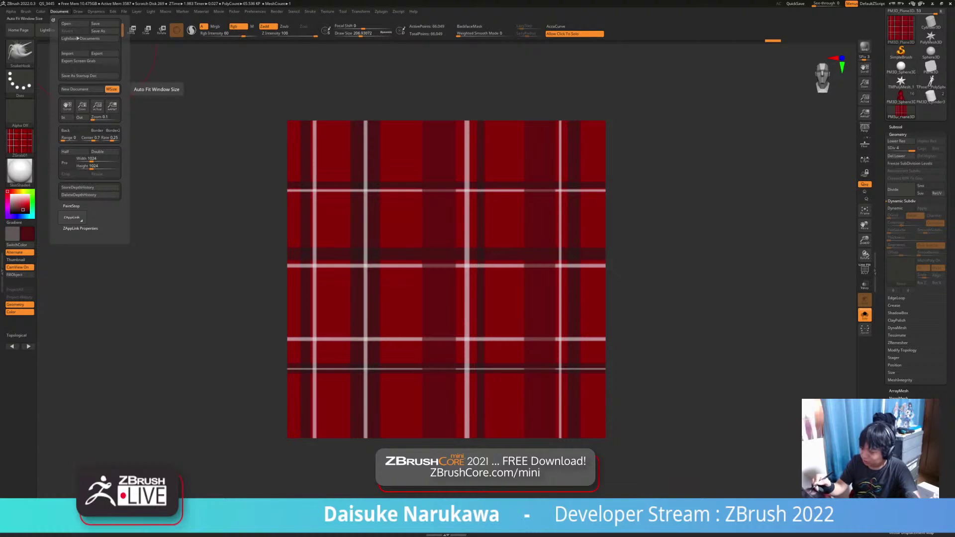
pyautogui.click(82, 90)
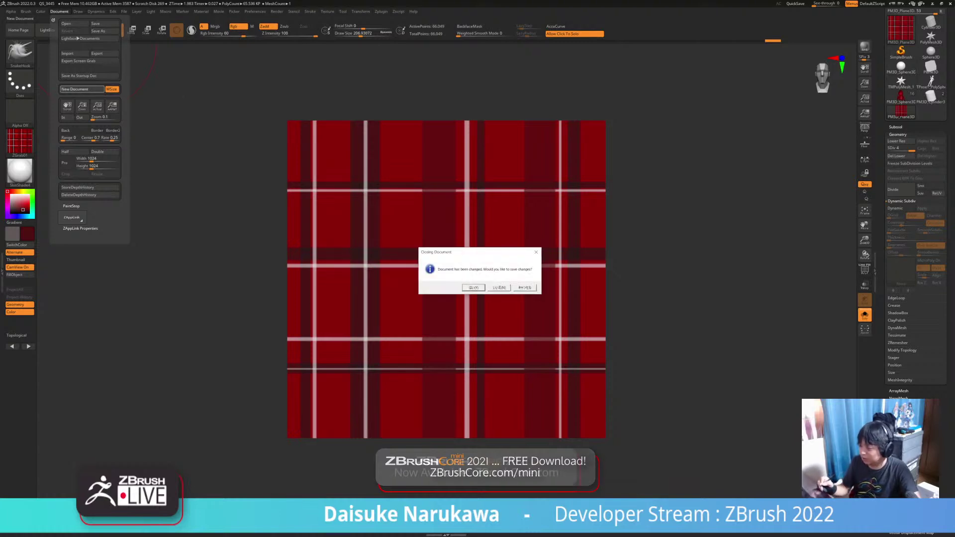
pyautogui.click(499, 287)
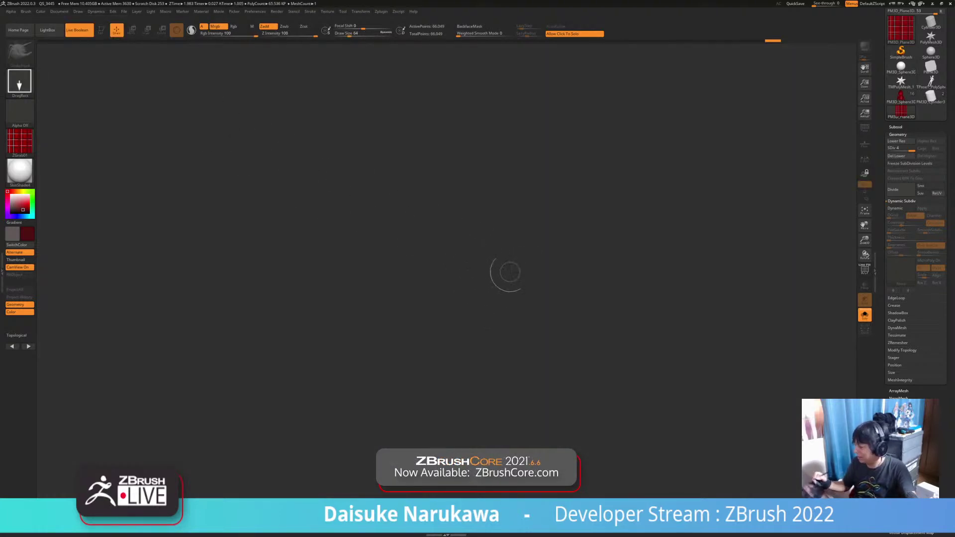
# Load the red hooded jacket tool, draw it on the canvas in Edit mode and frame it facing front.
pyautogui.click(931, 81)
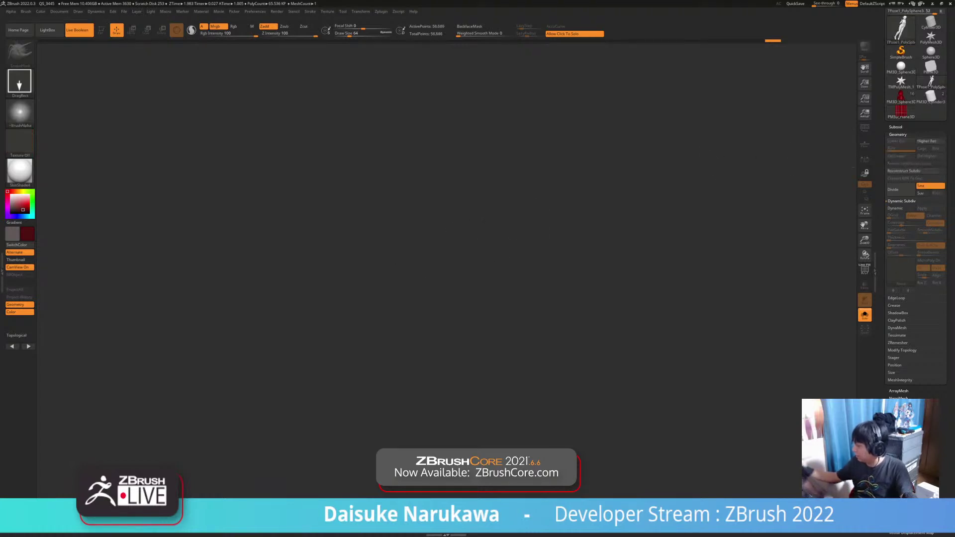
pyautogui.click(901, 96)
pyautogui.moveTo(423, 245); pyautogui.dragTo(219, 122)
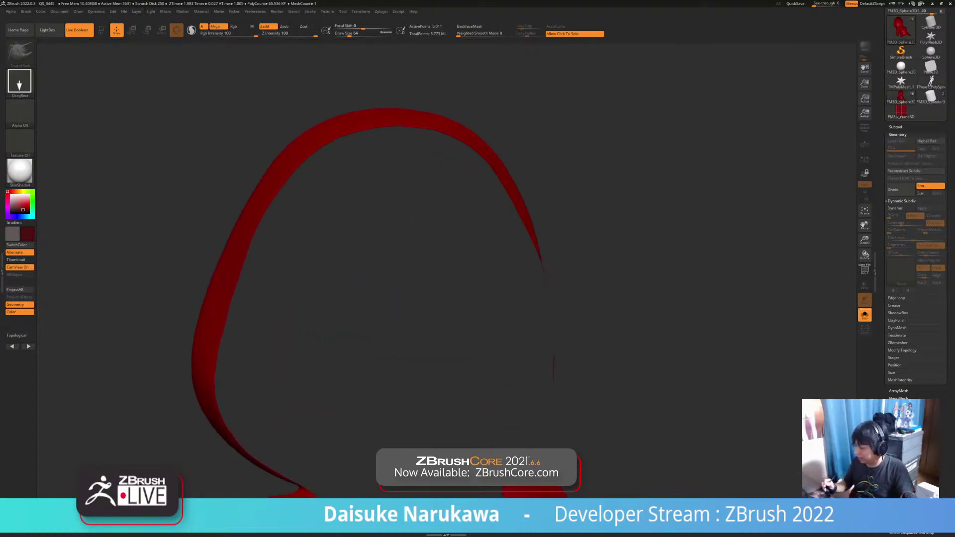
pyautogui.click(102, 30)
pyautogui.press('f')
pyautogui.keyDown('ctrl'); pyautogui.moveTo(559, 392); pyautogui.dragTo(593, 370, button='right'); pyautogui.keyUp('ctrl')
pyautogui.click(593, 371)
pyautogui.keyDown('alt'); pyautogui.moveTo(593, 370); pyautogui.dragTo(527, 328); pyautogui.keyUp('alt')
pyautogui.moveTo(592, 348); pyautogui.dragTo(563, 334)
pyautogui.click(572, 371)
pyautogui.keyDown('shift'); pyautogui.moveTo(572, 371); pyautogui.dragTo(543, 371); pyautogui.keyUp('shift')
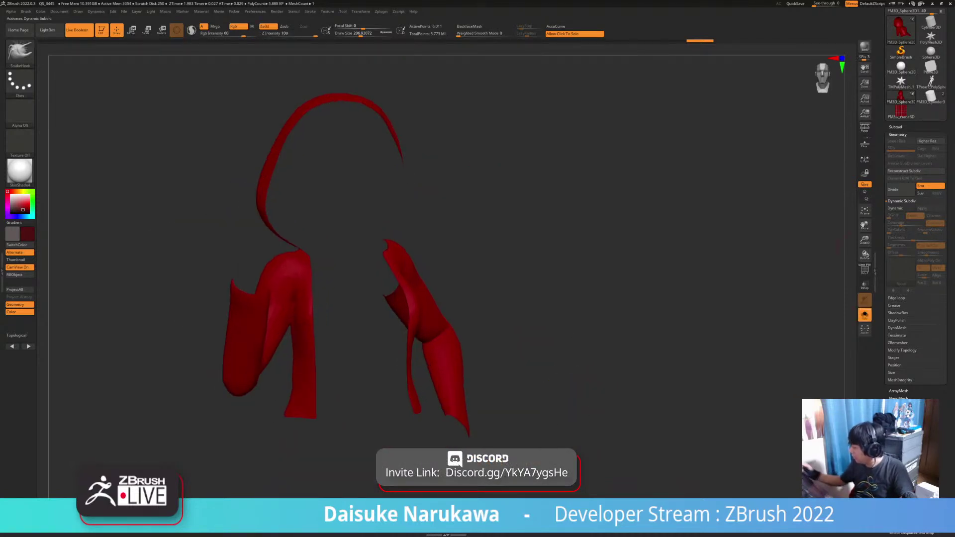
# Assign the captured plaid texture to the jacket's Texture Map and turn its display on.
pyautogui.click(898, 134)
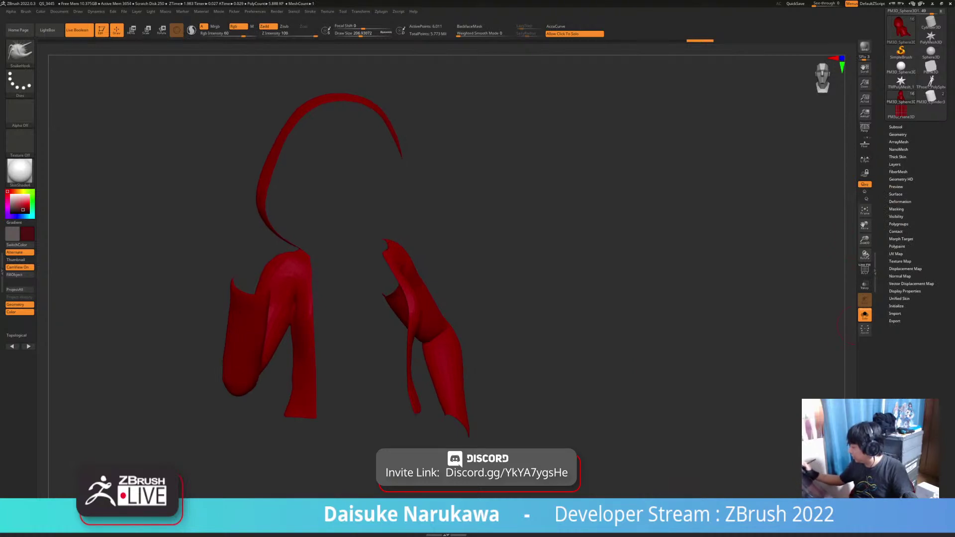
pyautogui.click(897, 254)
pyautogui.click(896, 254)
pyautogui.click(896, 253)
pyautogui.click(896, 254)
pyautogui.click(900, 260)
pyautogui.click(901, 277)
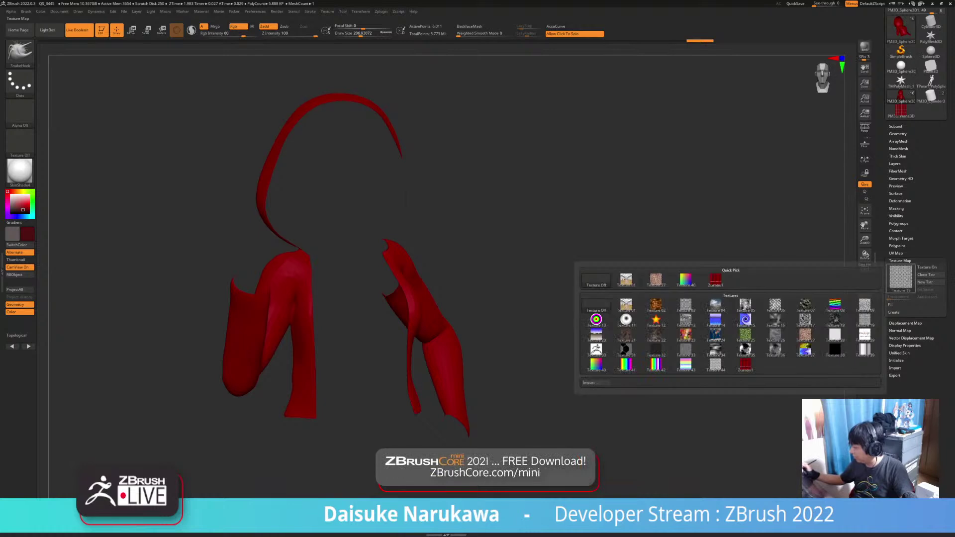
pyautogui.click(716, 280)
pyautogui.moveTo(563, 348); pyautogui.dragTo(572, 365)
pyautogui.click(927, 268)
pyautogui.click(928, 268)
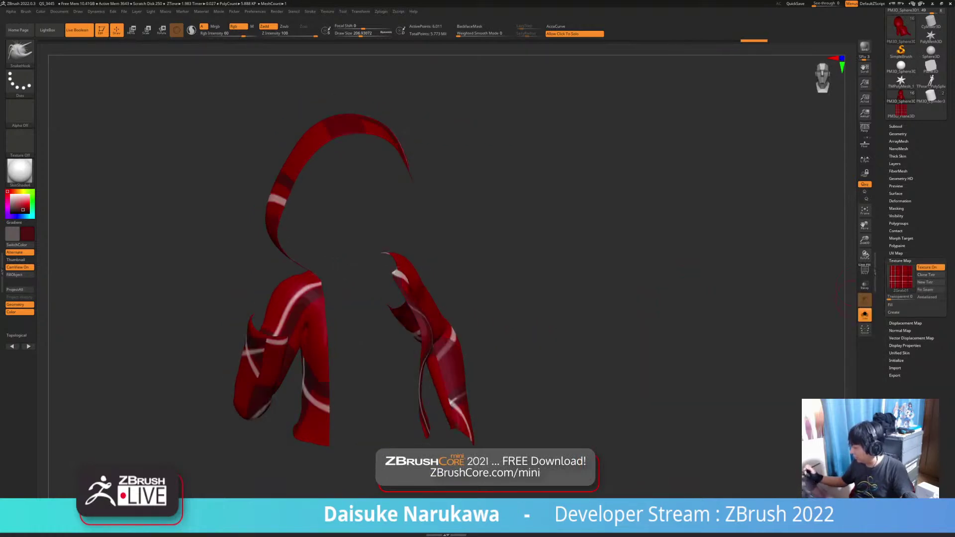
pyautogui.moveTo(796, 281); pyautogui.dragTo(662, 281)
pyautogui.moveTo(591, 316); pyautogui.dragTo(490, 313)
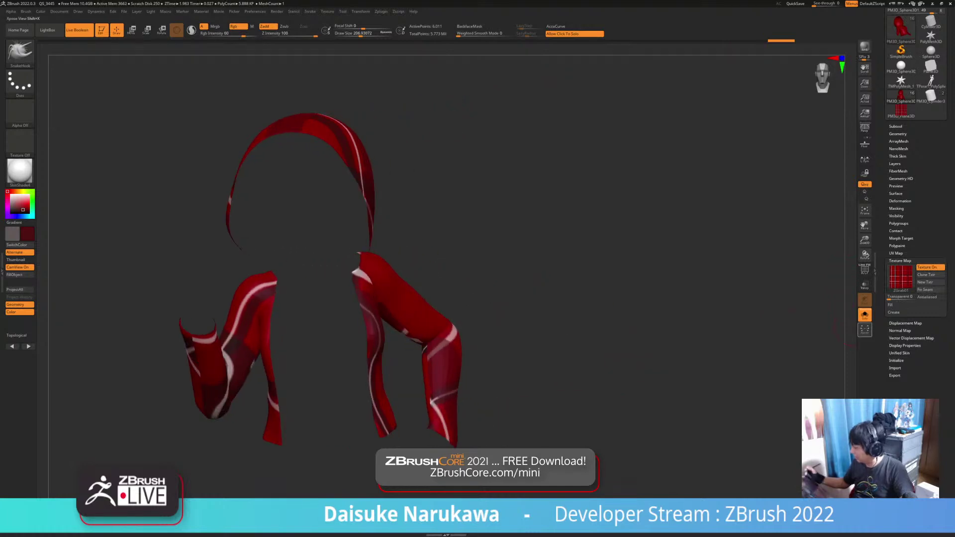
# Turn on Dynamic Subdivision for the jacket and show the whole character to inspect the plaid on it.
pyautogui.click(898, 134)
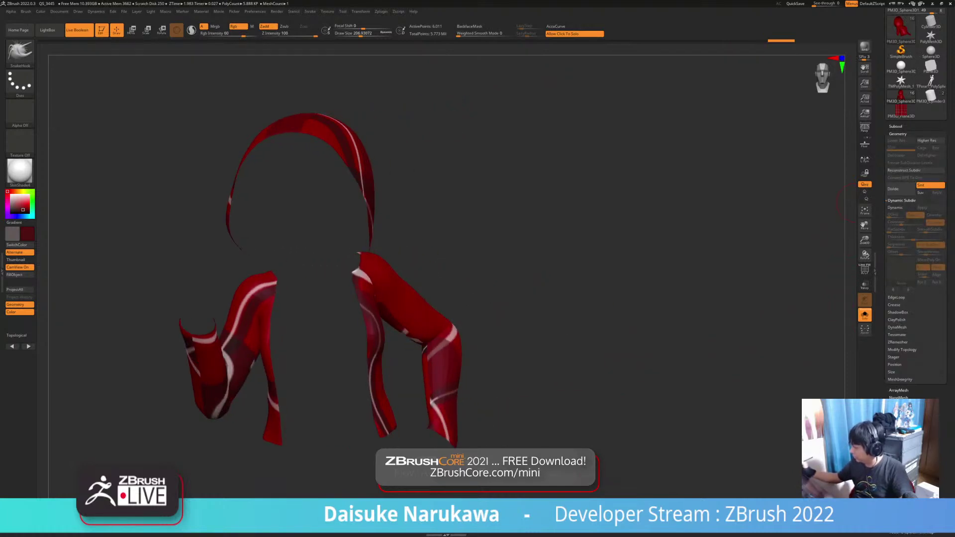
pyautogui.click(901, 208)
pyautogui.click(596, 362)
pyautogui.moveTo(498, 398); pyautogui.dragTo(463, 419)
pyautogui.moveTo(567, 415)
pyautogui.mouseDown()
pyautogui.moveTo(644, 417)
pyautogui.moveTo(418, 419)
pyautogui.moveTo(569, 416)
pyautogui.mouseUp()
pyautogui.keyDown('alt'); pyautogui.moveTo(330, 378); pyautogui.dragTo(299, 374); pyautogui.keyUp('alt')
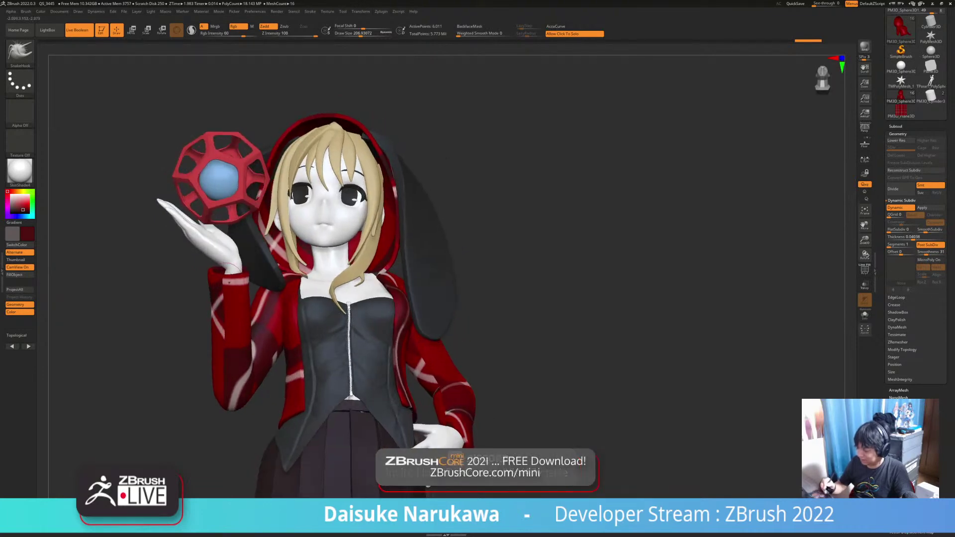
pyautogui.moveTo(230, 406); pyautogui.dragTo(231, 436, button='right')
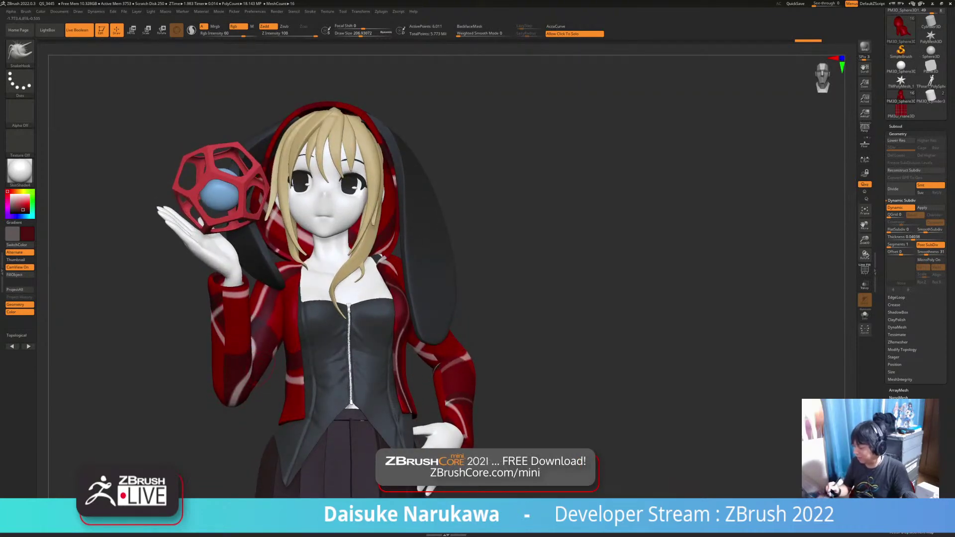
# Turn off the jacket's Dynamic Subdivision and examine its PolyFrame wireframe with the jacket isolated.
pyautogui.click(864, 270)
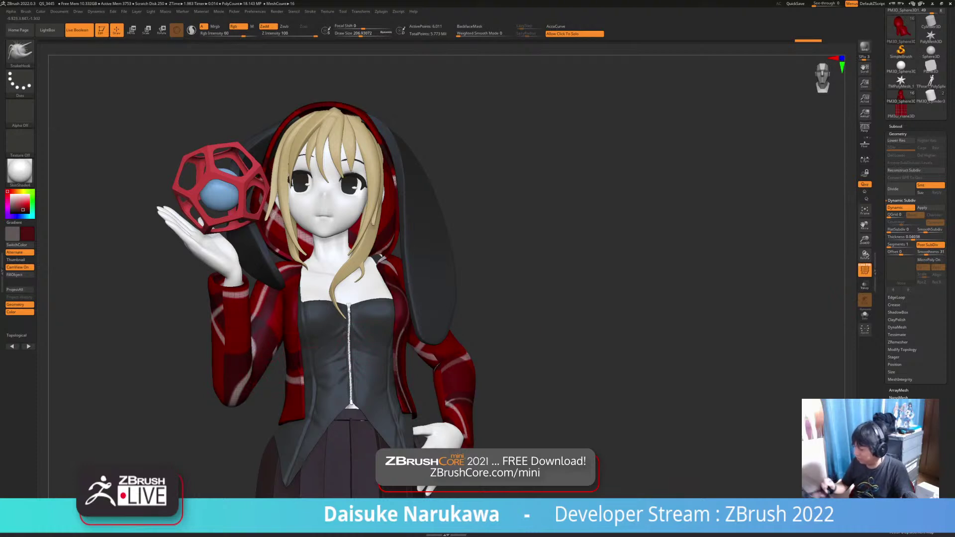
pyautogui.click(896, 208)
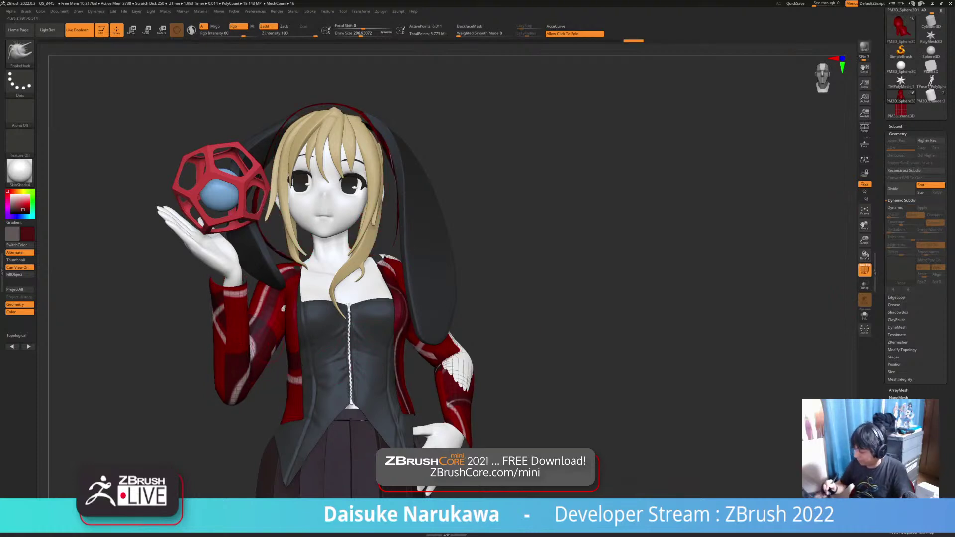
pyautogui.moveTo(473, 309); pyautogui.dragTo(473, 313)
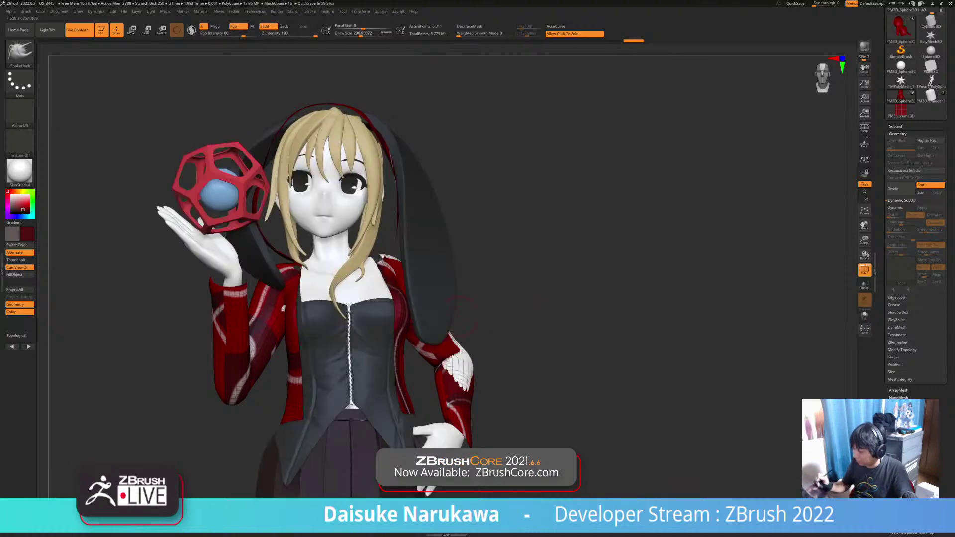
pyautogui.click(473, 319)
pyautogui.moveTo(398, 248); pyautogui.dragTo(503, 83, button='right')
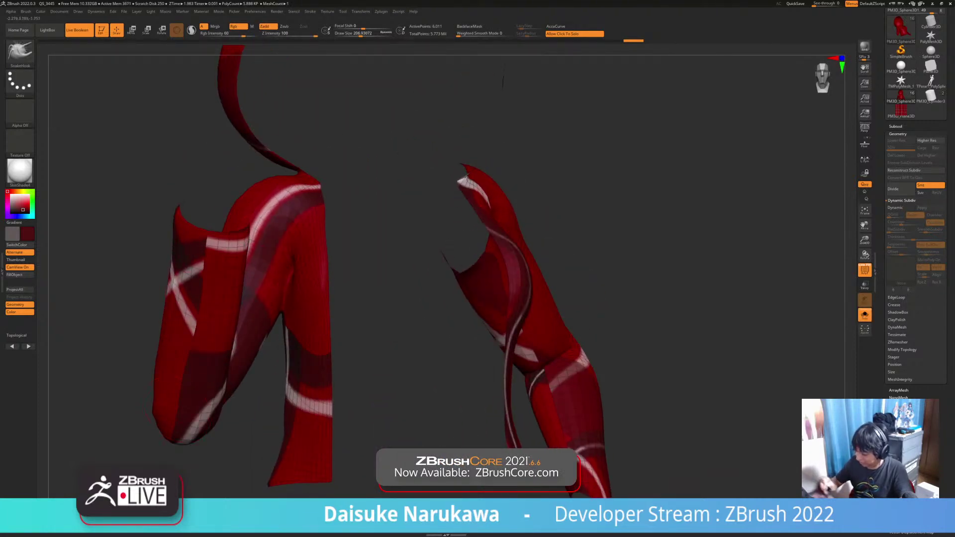
pyautogui.moveTo(378, 125); pyautogui.dragTo(294, 169, button='right')
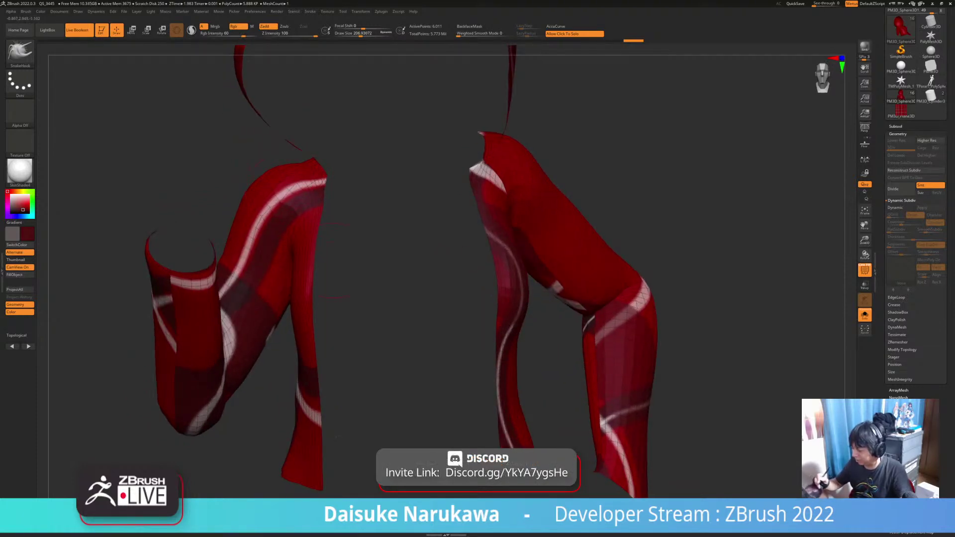
# Hide the PolyFrame, bring back the whole character and turn on Dynamic Subdivision for the plaid jacket.
pyautogui.hotkey('shift', 'f')
pyautogui.moveTo(263, 159)
pyautogui.keyDown('ctrl'); pyautogui.mouseDown()
pyautogui.moveTo(298, 243)
pyautogui.moveTo(291, 329)
pyautogui.mouseUp(); pyautogui.keyUp('ctrl')
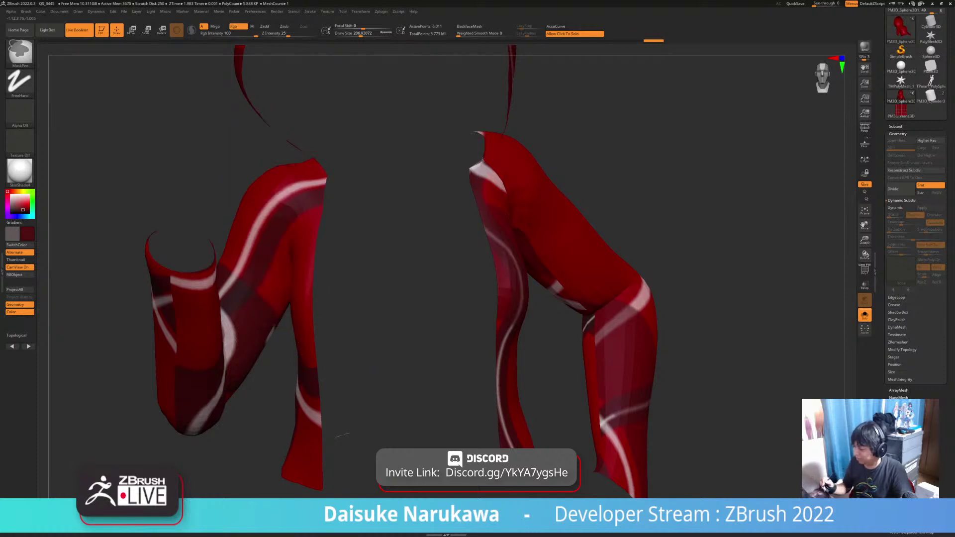
pyautogui.hotkey('ctrl', 'z')
pyautogui.keyDown('ctrl'); pyautogui.moveTo(378, 347); pyautogui.dragTo(400, 345, button='right'); pyautogui.keyUp('ctrl')
pyautogui.click(865, 314)
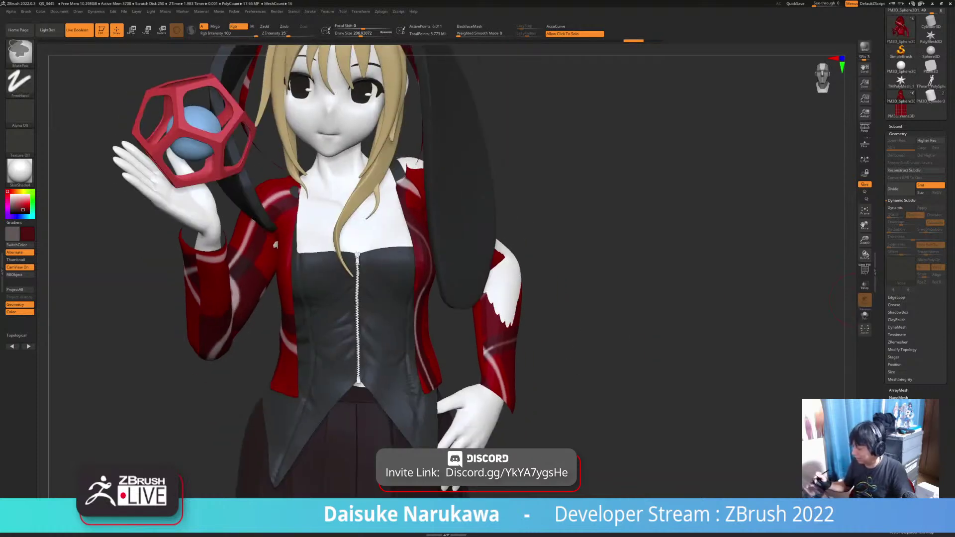
pyautogui.click(901, 207)
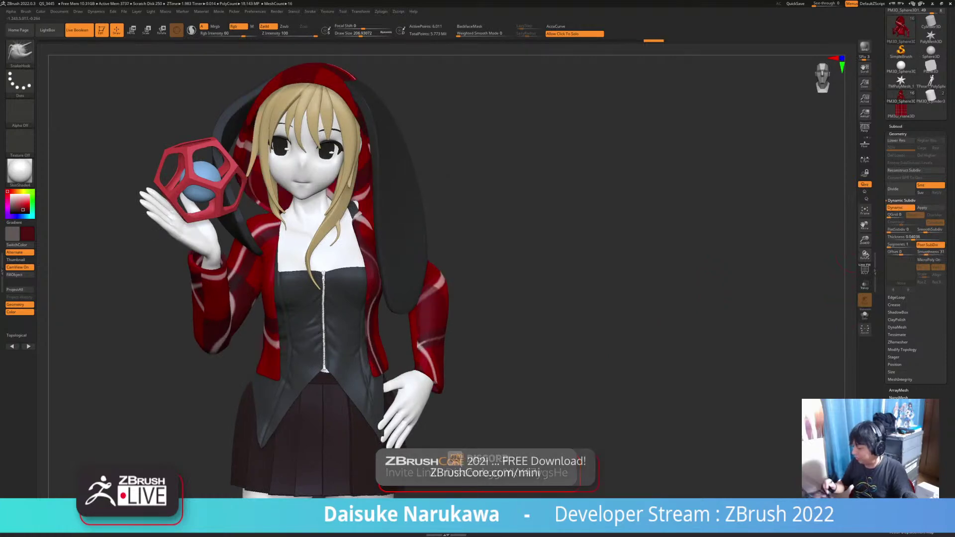
pyautogui.moveTo(547, 278)
pyautogui.mouseDown(button='right')
pyautogui.moveTo(662, 279)
pyautogui.moveTo(530, 281)
pyautogui.mouseUp(button='right')
pyautogui.moveTo(468, 253); pyautogui.dragTo(662, 302)
pyautogui.moveTo(637, 257)
pyautogui.mouseDown()
pyautogui.moveTo(497, 258)
pyautogui.moveTo(508, 242)
pyautogui.moveTo(542, 242)
pyautogui.mouseUp()
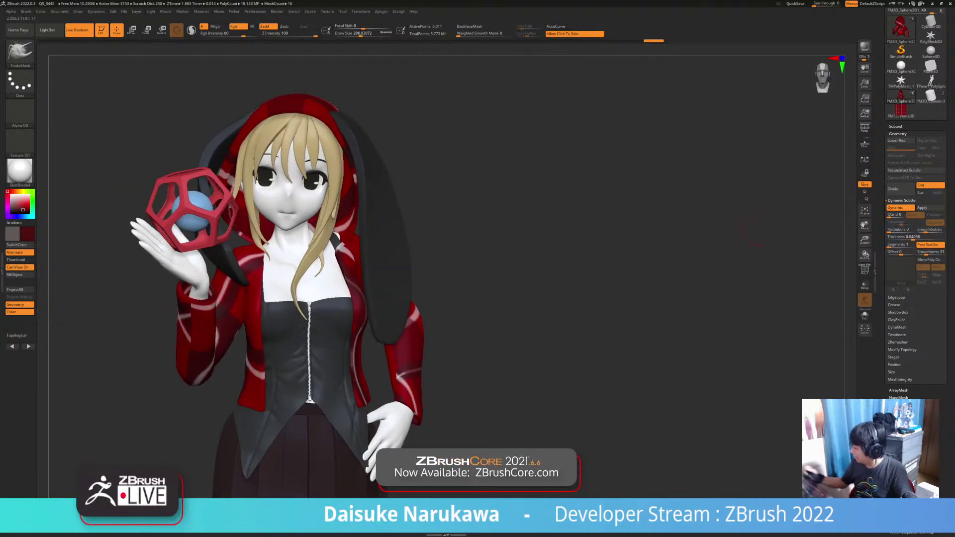
# Examine the jacket's UV Map size and adjustment options and the Texture Map creation and fill options.
pyautogui.click(898, 134)
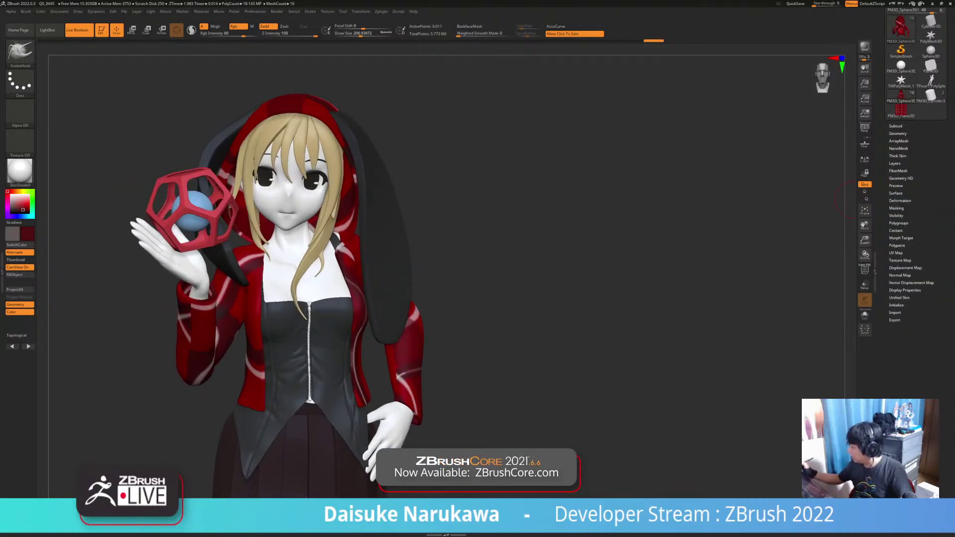
pyautogui.click(900, 260)
pyautogui.click(895, 312)
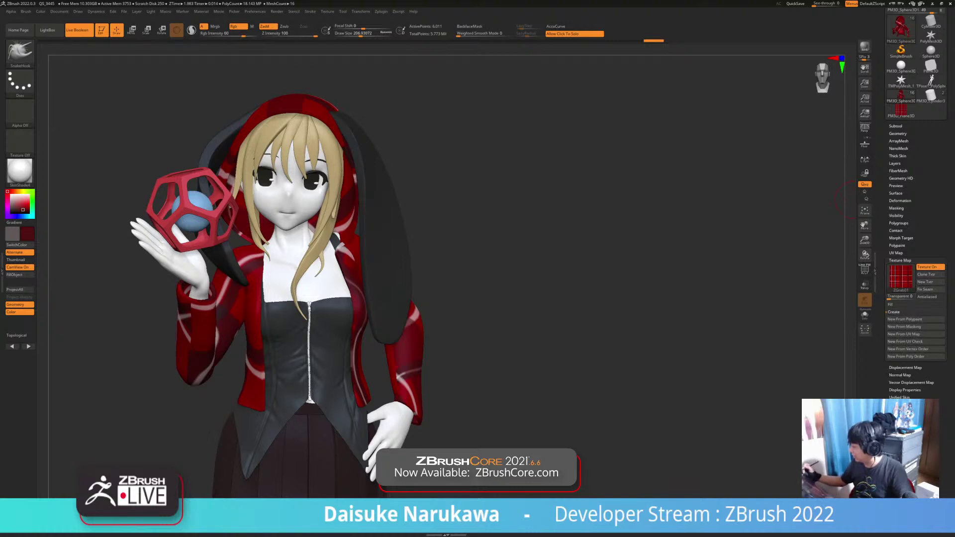
pyautogui.click(897, 253)
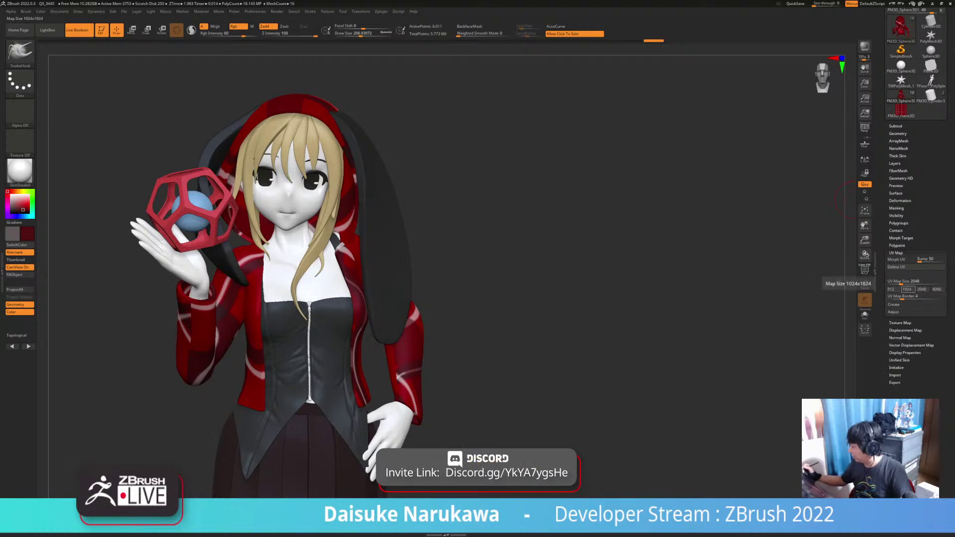
pyautogui.click(894, 312)
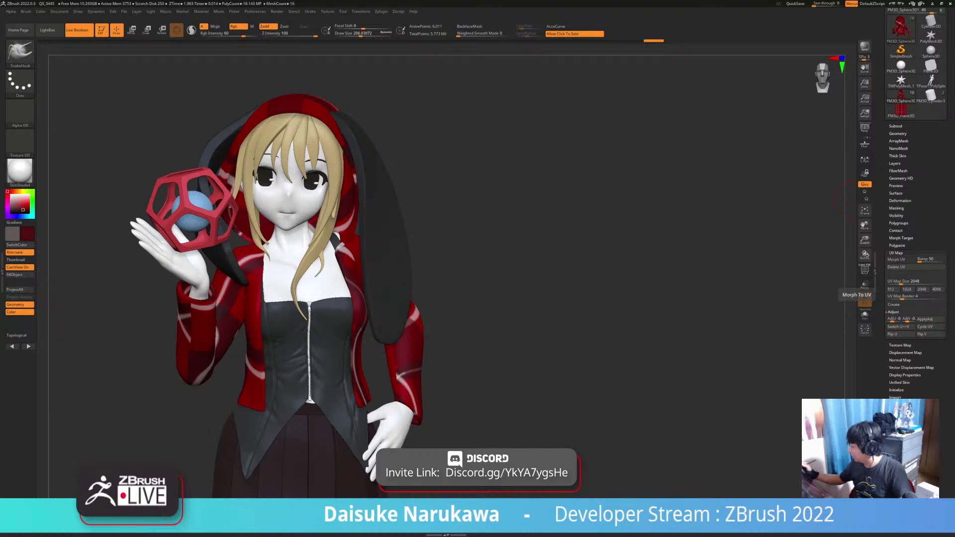
pyautogui.click(896, 253)
pyautogui.click(900, 261)
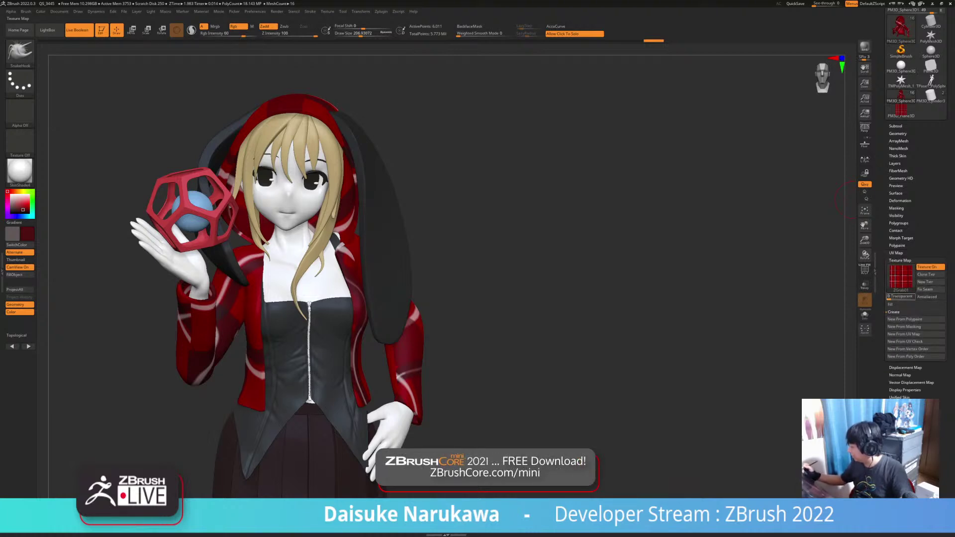
pyautogui.click(901, 277)
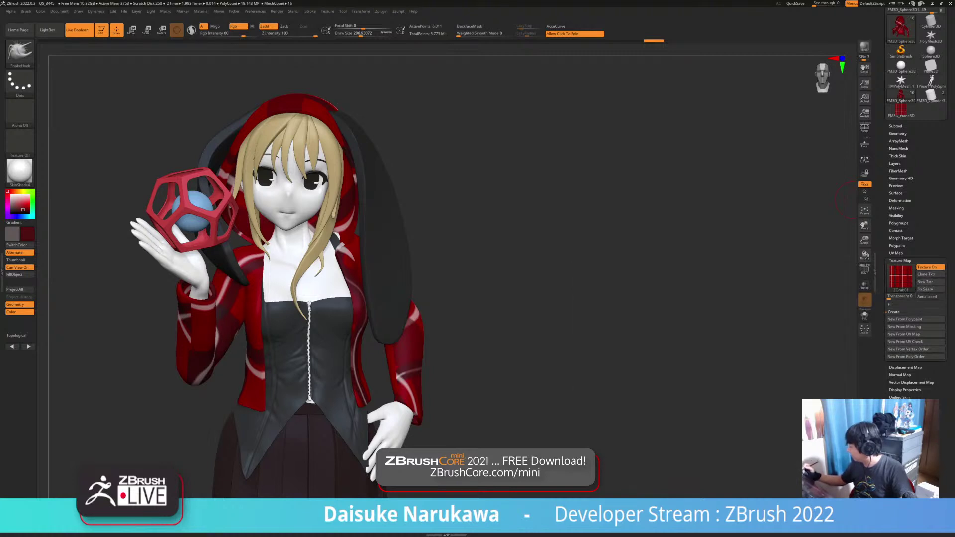
pyautogui.click(891, 305)
pyautogui.moveTo(498, 391)
pyautogui.mouseDown()
pyautogui.moveTo(538, 406)
pyautogui.moveTo(517, 410)
pyautogui.moveTo(510, 380)
pyautogui.mouseUp()
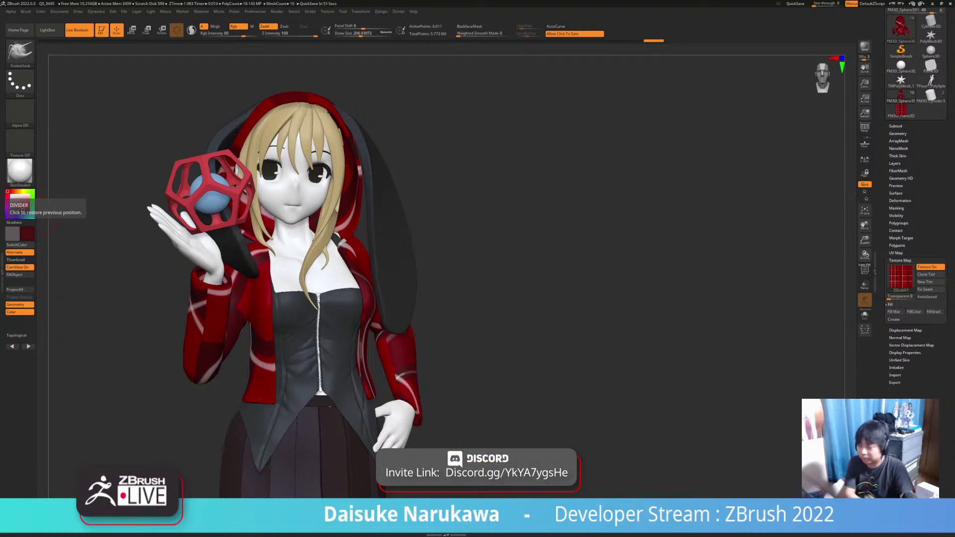
# Select the hood's near dark ear, isolate it with its PolyFrame shown and frame its open upper end.
pyautogui.moveTo(46, 215)
pyautogui.mouseDown()
pyautogui.moveTo(139, 221)
pyautogui.moveTo(30, 216)
pyautogui.moveTo(60, 218)
pyautogui.mouseUp()
pyautogui.keyDown('alt'); pyautogui.click(319, 338); pyautogui.keyUp('alt')
pyautogui.keyDown('ctrl'); pyautogui.moveTo(466, 398); pyautogui.dragTo(419, 331, button='right'); pyautogui.keyUp('ctrl')
pyautogui.moveTo(418, 329)
pyautogui.mouseDown()
pyautogui.moveTo(363, 331)
pyautogui.moveTo(441, 329)
pyautogui.moveTo(412, 330)
pyautogui.mouseUp()
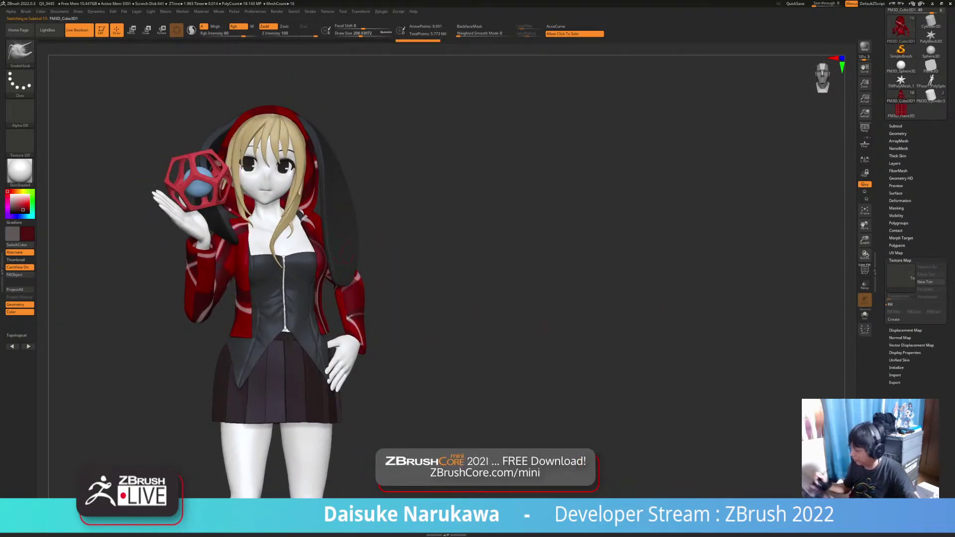
pyautogui.click(865, 270)
pyautogui.click(865, 270)
pyautogui.keyDown('ctrl'); pyautogui.moveTo(501, 282); pyautogui.dragTo(500, 317, button='right'); pyautogui.keyUp('ctrl')
pyautogui.click(431, 271)
pyautogui.moveTo(433, 276)
pyautogui.mouseDown()
pyautogui.moveTo(468, 276)
pyautogui.moveTo(434, 276)
pyautogui.mouseUp()
pyautogui.click(865, 270)
pyautogui.keyDown('ctrl'); pyautogui.moveTo(433, 239); pyautogui.dragTo(432, 304, button='right'); pyautogui.keyUp('ctrl')
pyautogui.keyDown('alt'); pyautogui.moveTo(348, 124); pyautogui.dragTo(294, 398, button='right'); pyautogui.keyUp('alt')
pyautogui.keyDown('alt'); pyautogui.moveTo(268, 209); pyautogui.dragTo(302, 400, button='right'); pyautogui.keyUp('alt')
pyautogui.keyDown('ctrl'); pyautogui.keyDown('shift'); pyautogui.click(19, 52); pyautogui.keyUp('shift'); pyautogui.keyUp('ctrl')
pyautogui.moveTo(198, 186)
pyautogui.keyDown('ctrl'); pyautogui.mouseDown(button='right')
pyautogui.moveTo(224, 211)
pyautogui.moveTo(229, 239)
pyautogui.mouseUp(button='right'); pyautogui.keyUp('ctrl')
pyautogui.moveTo(144, 154); pyautogui.dragTo(173, 183, button='right')
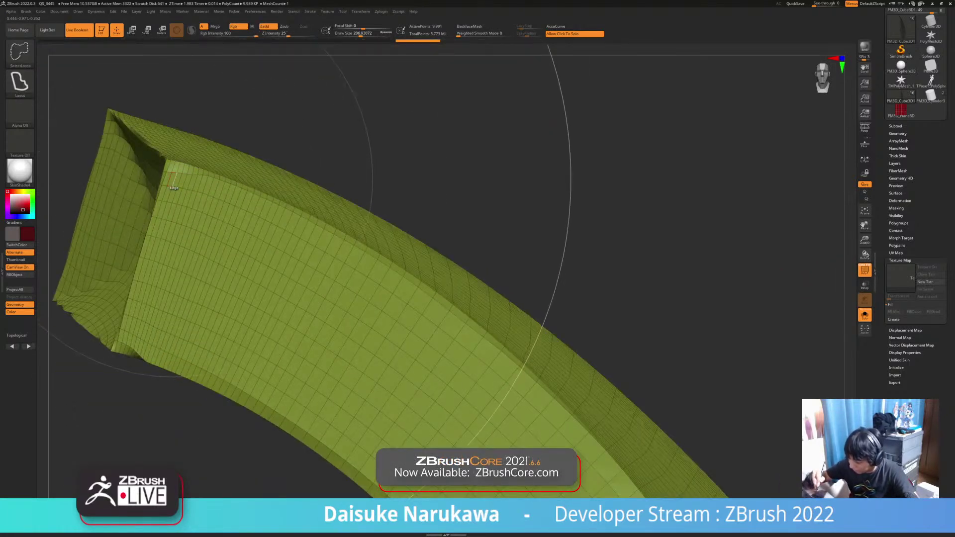
# Isolate the ear's broad face by hiding the rest of its mesh, and frame the remaining piece.
pyautogui.keyDown('ctrl'); pyautogui.keyDown('shift'); pyautogui.doubleClick(175, 179); pyautogui.keyUp('shift'); pyautogui.keyUp('ctrl')
pyautogui.keyDown('ctrl'); pyautogui.moveTo(210, 155); pyautogui.dragTo(230, 74, button='right'); pyautogui.keyUp('ctrl')
pyautogui.keyDown('alt'); pyautogui.moveTo(279, 279); pyautogui.dragTo(279, 166, button='right'); pyautogui.keyUp('alt')
pyautogui.moveTo(279, 199); pyautogui.dragTo(339, 194, button='right')
pyautogui.keyDown('ctrl'); pyautogui.moveTo(338, 194); pyautogui.dragTo(333, 144, button='right'); pyautogui.keyUp('ctrl')
pyautogui.moveTo(334, 248)
pyautogui.keyDown('alt'); pyautogui.mouseDown(button='right')
pyautogui.moveTo(336, 189)
pyautogui.moveTo(358, 278)
pyautogui.moveTo(388, 234)
pyautogui.moveTo(383, 209)
pyautogui.moveTo(353, 224)
pyautogui.moveTo(375, 329)
pyautogui.moveTo(293, 328)
pyautogui.moveTo(438, 318)
pyautogui.mouseUp(button='right'); pyautogui.keyUp('alt')
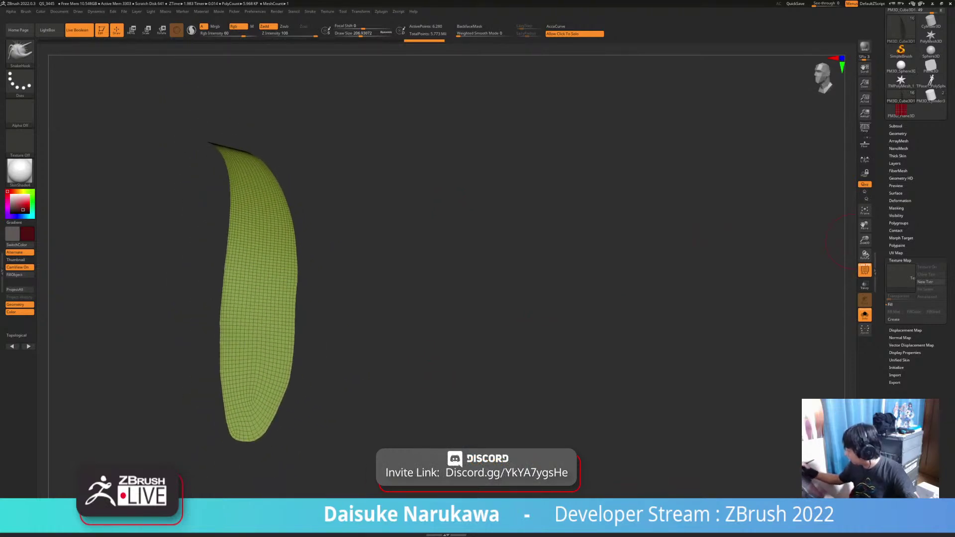
# Give the isolated ear face its own polygroup and restore the ear's hidden parts.
pyautogui.click(900, 201)
pyautogui.click(900, 201)
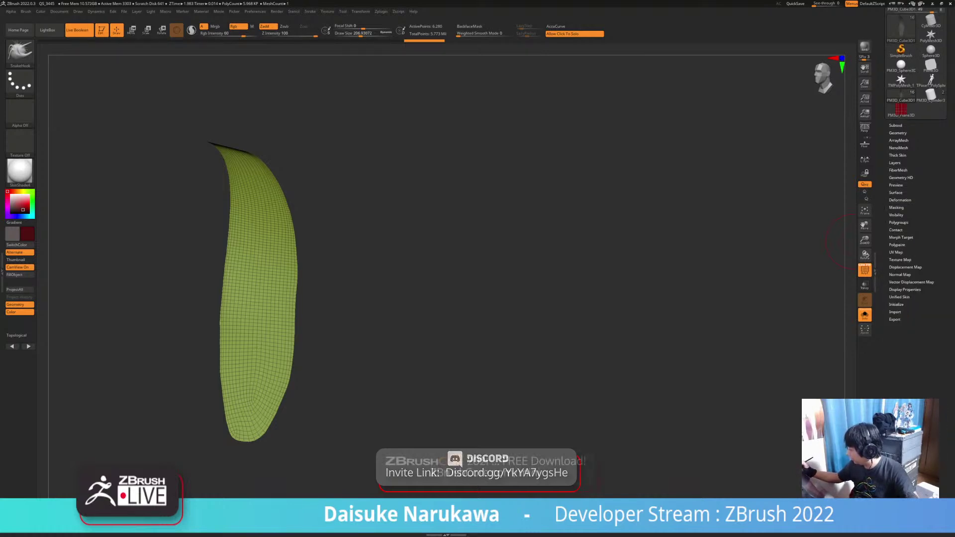
pyautogui.click(900, 223)
pyautogui.moveTo(423, 333); pyautogui.dragTo(364, 261, button='right')
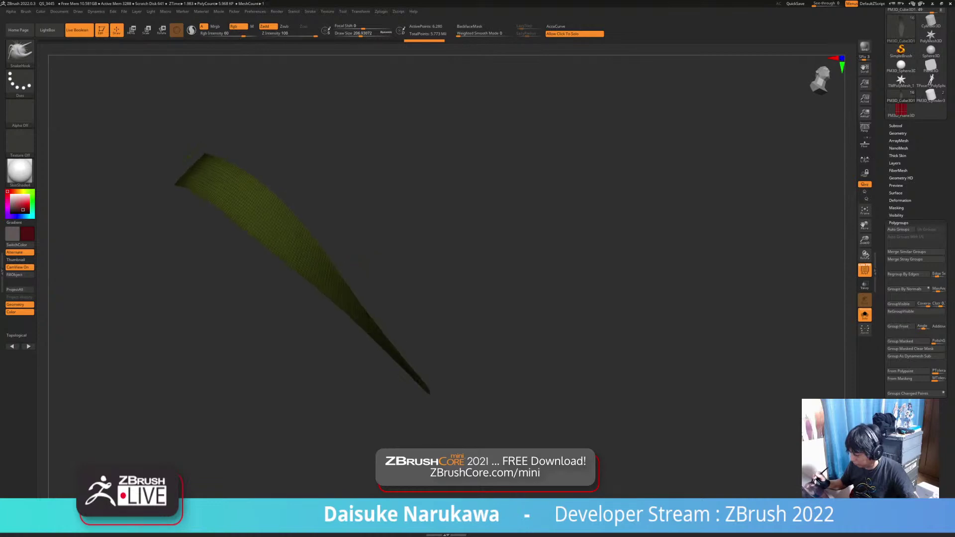
pyautogui.keyDown('ctrl'); pyautogui.keyDown('shift'); pyautogui.click(520, 327); pyautogui.keyUp('shift'); pyautogui.keyUp('ctrl')
pyautogui.moveTo(473, 337); pyautogui.dragTo(527, 331, button='right')
pyautogui.click(468, 324)
# Separate the other ear's broad face into its own polygroup with Auto Groups and show the whole character again.
pyautogui.keyDown('alt'); pyautogui.click(180, 214); pyautogui.keyUp('alt')
pyautogui.click(141, 205)
pyautogui.keyDown('ctrl'); pyautogui.moveTo(142, 205); pyautogui.dragTo(145, 263, button='right'); pyautogui.keyUp('ctrl')
pyautogui.keyDown('ctrl'); pyautogui.keyDown('shift'); pyautogui.click(145, 264); pyautogui.keyUp('shift'); pyautogui.keyUp('ctrl')
pyautogui.keyDown('ctrl'); pyautogui.keyDown('shift'); pyautogui.click(145, 262); pyautogui.keyUp('shift'); pyautogui.keyUp('ctrl')
pyautogui.keyDown('ctrl'); pyautogui.moveTo(269, 259); pyautogui.dragTo(247, 234, button='right'); pyautogui.keyUp('ctrl')
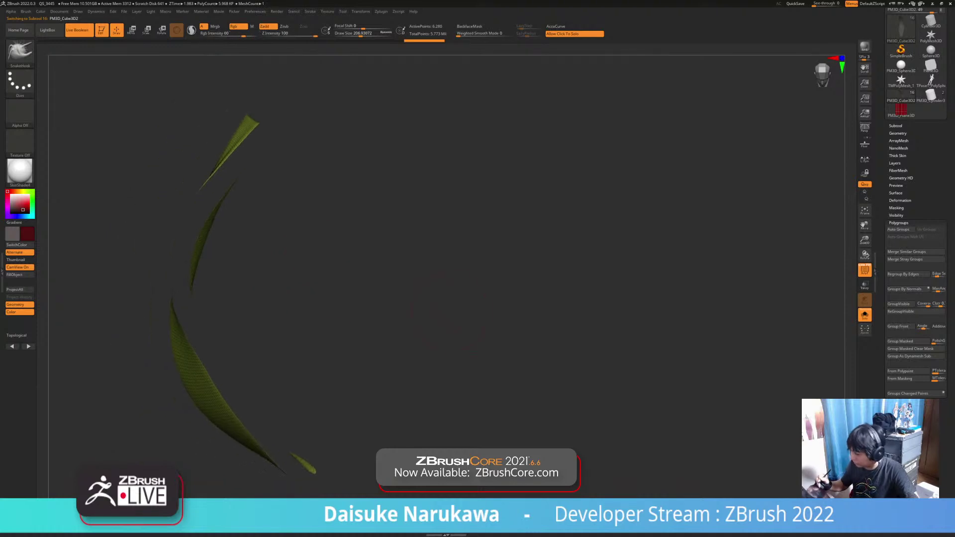
pyautogui.click(901, 230)
pyautogui.keyDown('ctrl'); pyautogui.keyDown('shift'); pyautogui.moveTo(478, 338); pyautogui.dragTo(498, 354); pyautogui.keyUp('shift'); pyautogui.keyUp('ctrl')
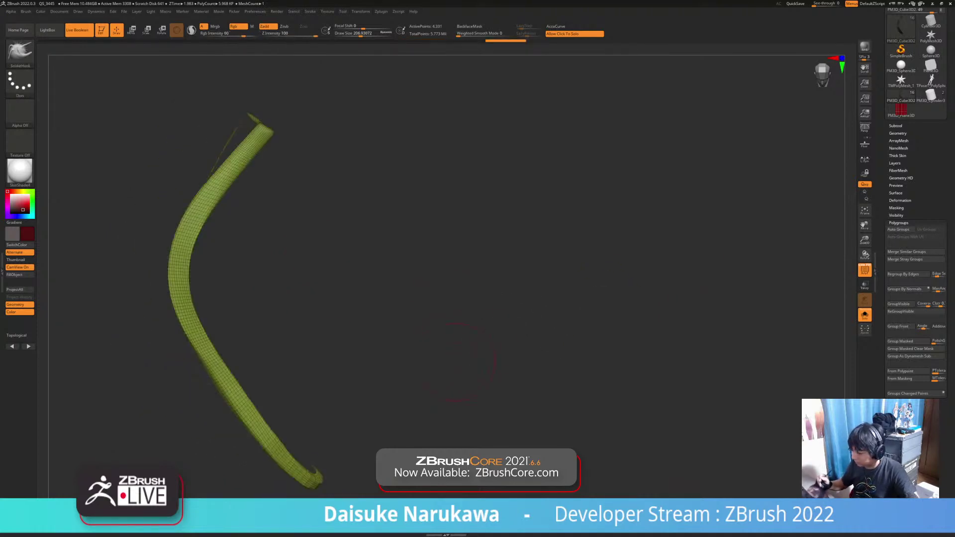
pyautogui.moveTo(488, 353); pyautogui.dragTo(432, 370, button='right')
pyautogui.keyDown('ctrl'); pyautogui.keyDown('shift'); pyautogui.click(431, 370); pyautogui.keyUp('shift'); pyautogui.keyUp('ctrl')
pyautogui.moveTo(338, 334)
pyautogui.keyDown('alt'); pyautogui.mouseDown(button='right')
pyautogui.moveTo(315, 297)
pyautogui.moveTo(447, 308)
pyautogui.moveTo(405, 240)
pyautogui.mouseUp(button='right'); pyautogui.keyUp('alt')
pyautogui.click(336, 322)
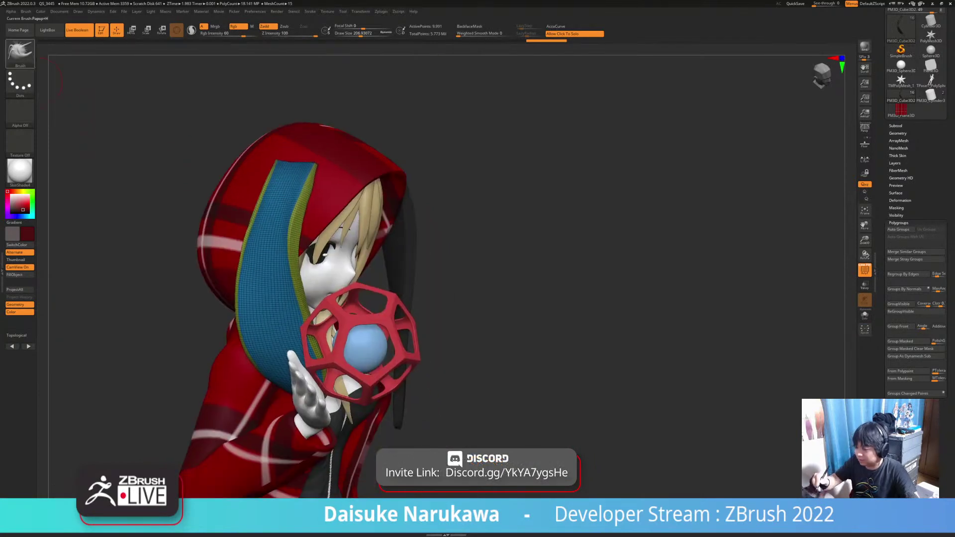
# Choose the ClayBuildup brush, hide the PolyFrame and set the selection brush to SelectRect.
pyautogui.click(20, 51)
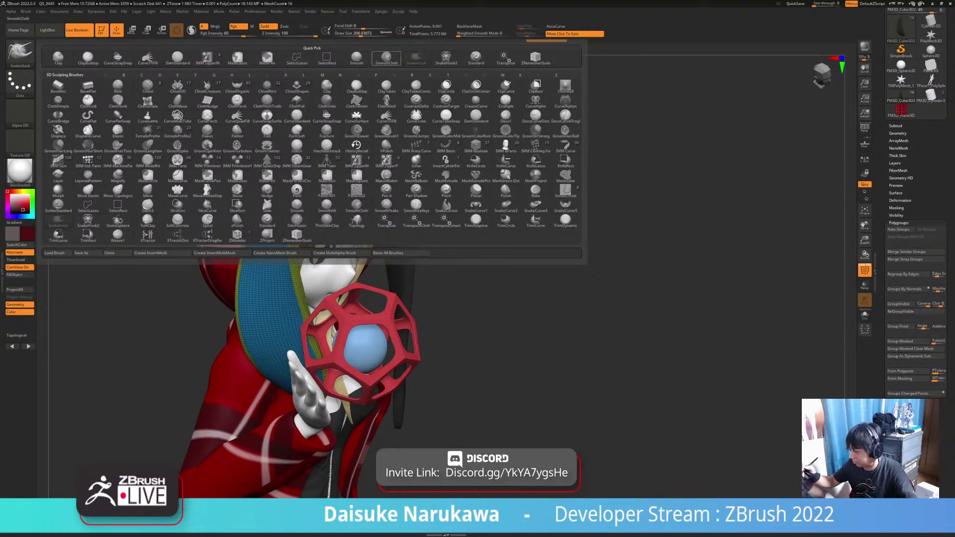
pyautogui.click(87, 58)
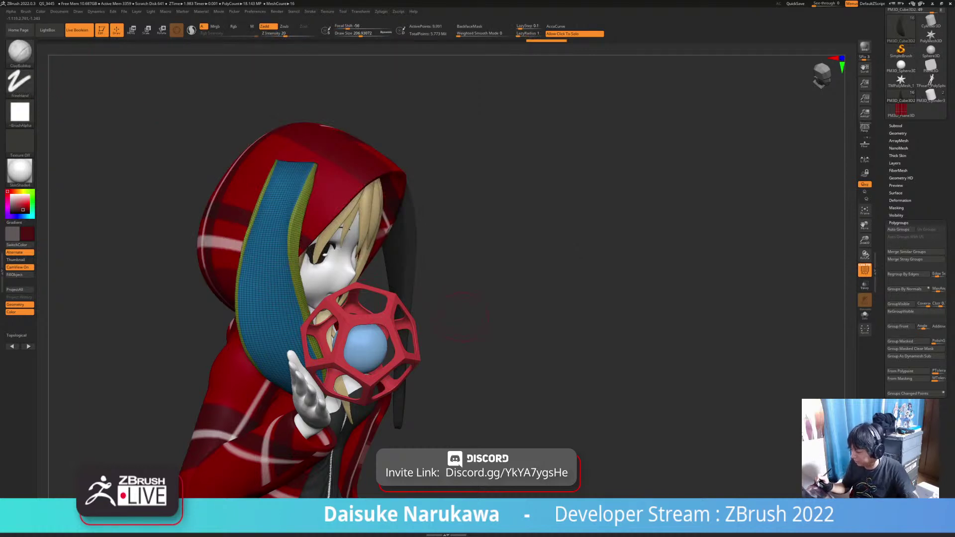
pyautogui.hotkey('shift', 'f')
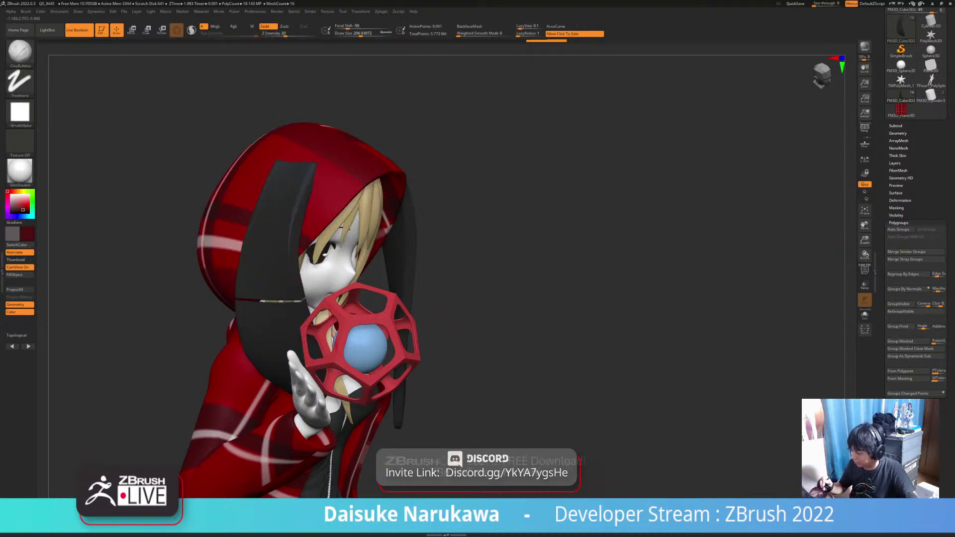
pyautogui.keyDown('ctrl'); pyautogui.keyDown('shift'); pyautogui.click(20, 52); pyautogui.keyUp('shift'); pyautogui.keyUp('ctrl')
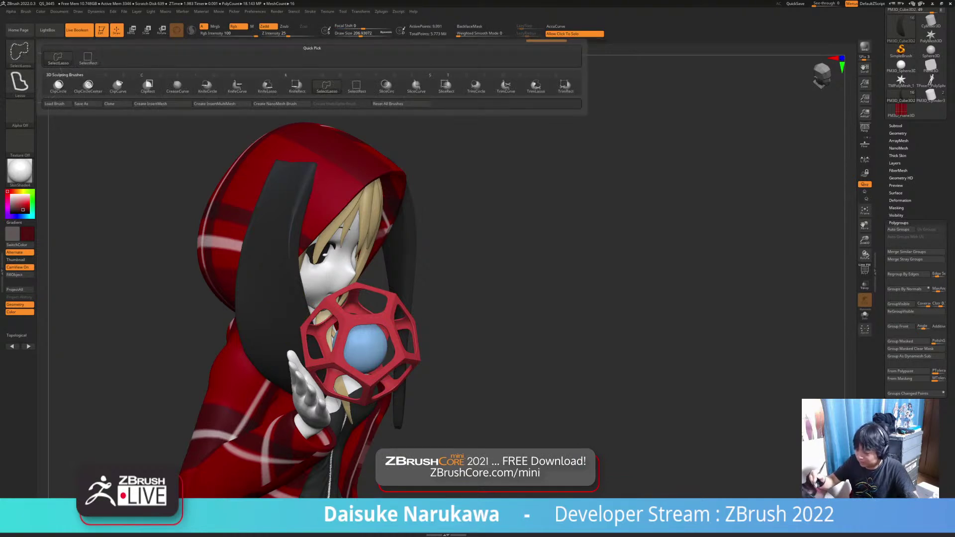
pyautogui.keyDown('ctrl'); pyautogui.keyDown('shift'); pyautogui.click(20, 52); pyautogui.keyUp('shift'); pyautogui.keyUp('ctrl')
pyautogui.click(88, 58)
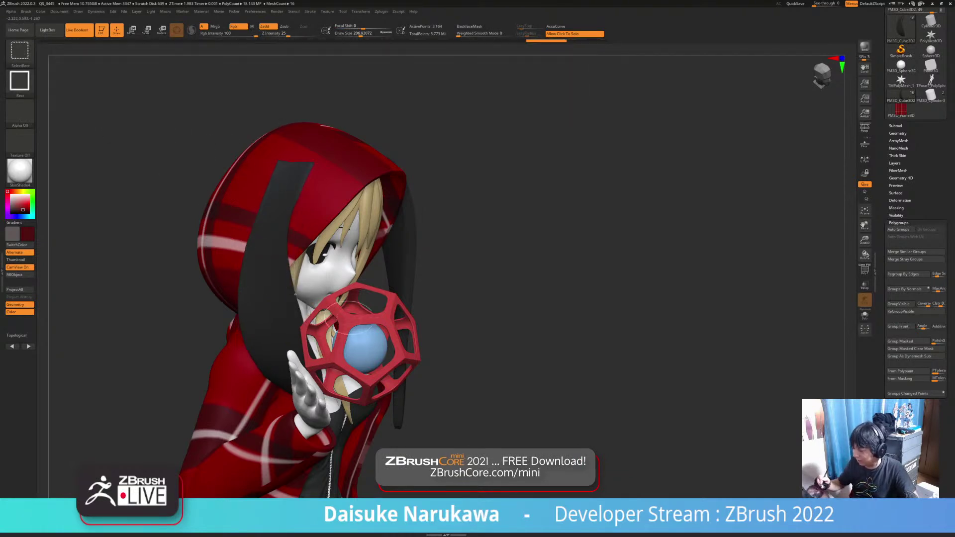
# Leave only the far ear's inner face visible, fill it with white and unhide the rest of the ear.
pyautogui.keyDown('ctrl'); pyautogui.keyDown('shift'); pyautogui.click(408, 359); pyautogui.keyUp('shift'); pyautogui.keyUp('ctrl')
pyautogui.keyDown('ctrl'); pyautogui.keyDown('shift'); pyautogui.click(470, 343); pyautogui.keyUp('shift'); pyautogui.keyUp('ctrl')
pyautogui.keyDown('alt'); pyautogui.moveTo(473, 344); pyautogui.dragTo(441, 304); pyautogui.keyUp('alt')
pyautogui.keyDown('ctrl'); pyautogui.moveTo(442, 304); pyautogui.dragTo(227, 264, button='right'); pyautogui.keyUp('ctrl')
pyautogui.keyDown('ctrl'); pyautogui.keyDown('shift'); pyautogui.click(226, 266); pyautogui.keyUp('shift'); pyautogui.keyUp('ctrl')
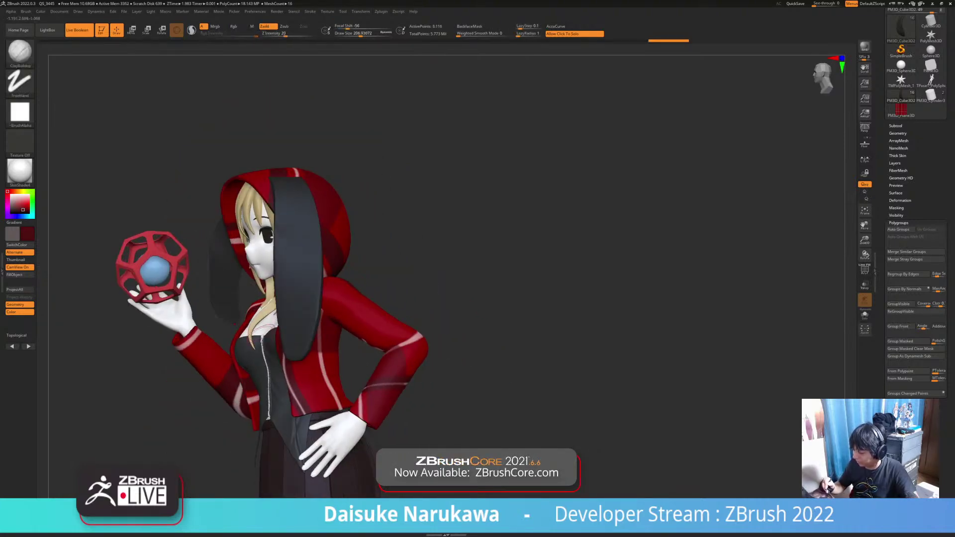
pyautogui.moveTo(234, 323); pyautogui.dragTo(253, 319, button='right')
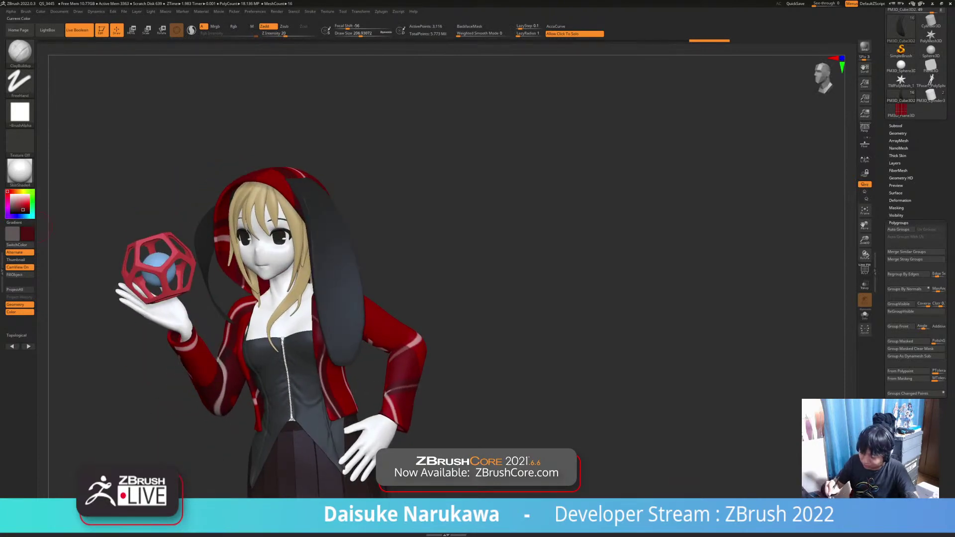
pyautogui.click(18, 203)
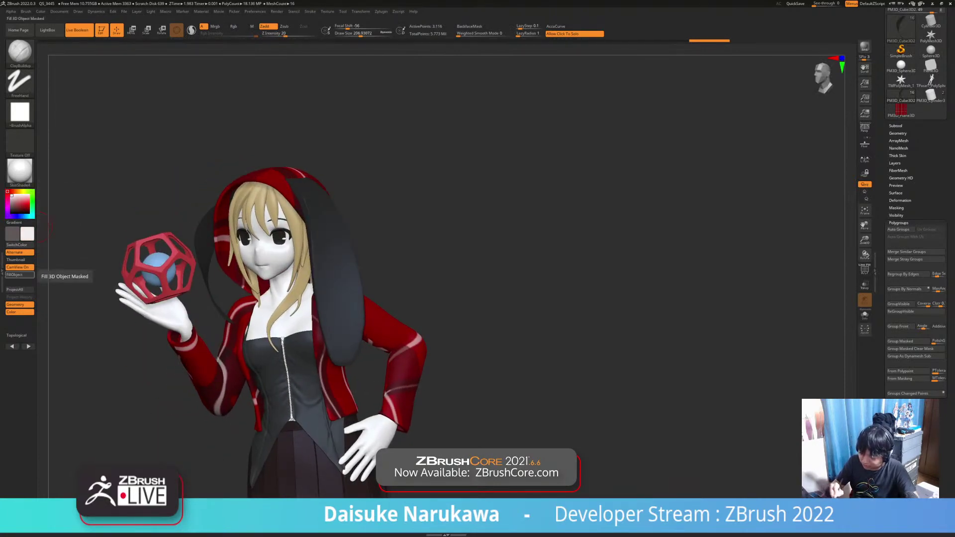
pyautogui.click(15, 275)
pyautogui.keyDown('ctrl'); pyautogui.keyDown('shift'); pyautogui.click(74, 348); pyautogui.keyUp('shift'); pyautogui.keyUp('ctrl')
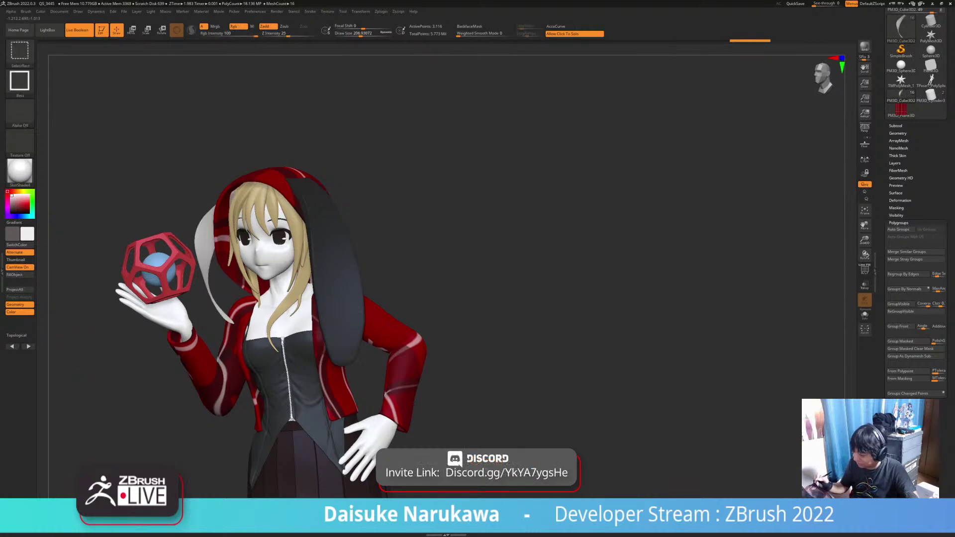
# Select the other ear, isolate its inner face, fill it with white and show the full ear again.
pyautogui.moveTo(239, 319)
pyautogui.mouseDown(button='right')
pyautogui.moveTo(344, 319)
pyautogui.moveTo(236, 315)
pyautogui.moveTo(282, 309)
pyautogui.mouseUp(button='right')
pyautogui.keyDown('ctrl'); pyautogui.keyDown('shift'); pyautogui.click(282, 309); pyautogui.keyUp('shift'); pyautogui.keyUp('ctrl')
pyautogui.click(279, 318)
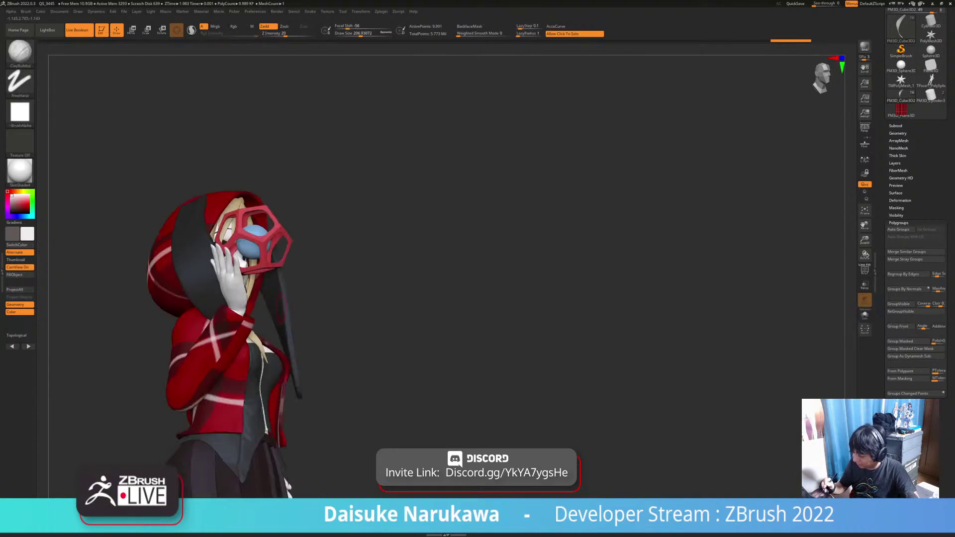
pyautogui.keyDown('ctrl'); pyautogui.keyDown('shift'); pyautogui.click(274, 321); pyautogui.keyUp('shift'); pyautogui.keyUp('ctrl')
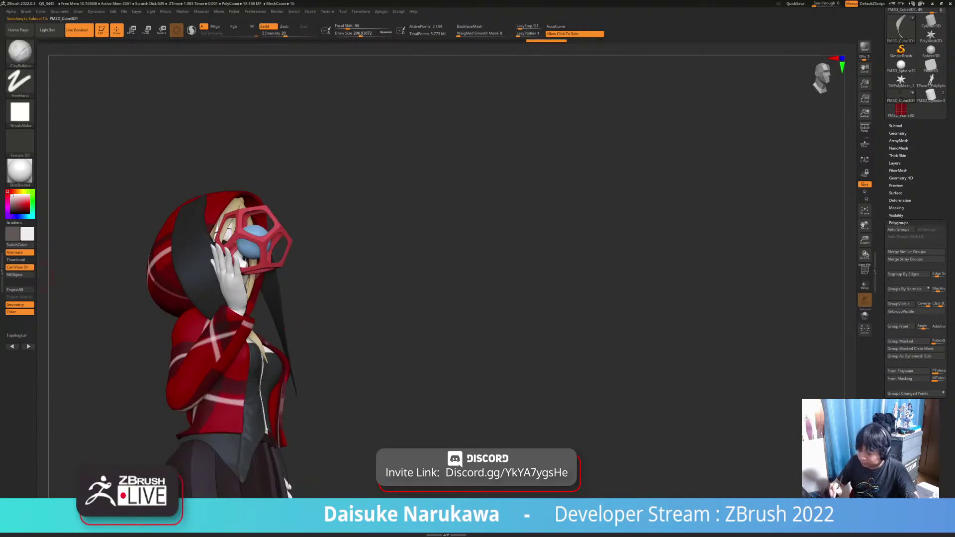
pyautogui.click(20, 274)
pyautogui.keyDown('ctrl'); pyautogui.keyDown('shift'); pyautogui.click(314, 329); pyautogui.keyUp('shift'); pyautogui.keyUp('ctrl')
pyautogui.moveTo(314, 329); pyautogui.dragTo(194, 329, button='right')
pyautogui.moveTo(318, 285); pyautogui.dragTo(335, 283, button='right')
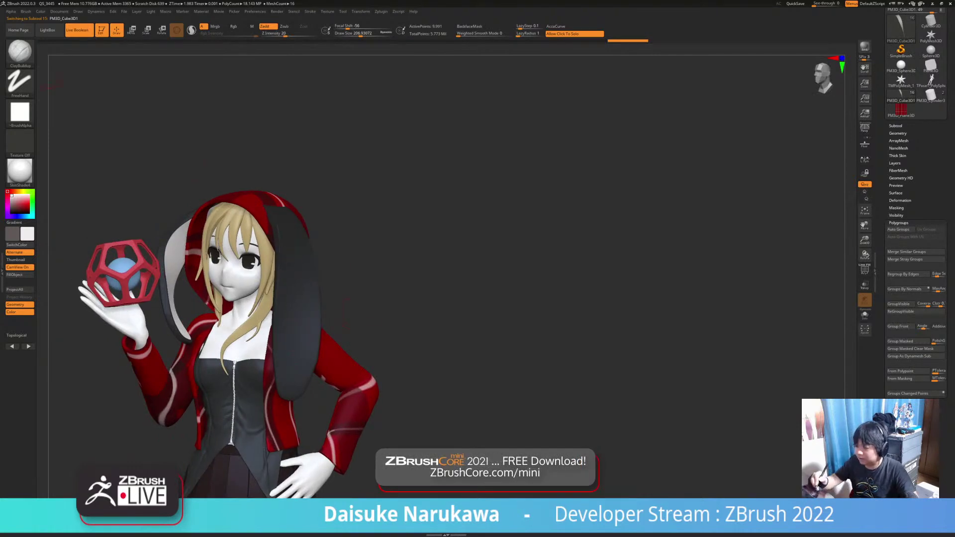
# Try masking the near ear by polygroup with the Transpose gizmo, and clear the mask.
pyautogui.press('w')
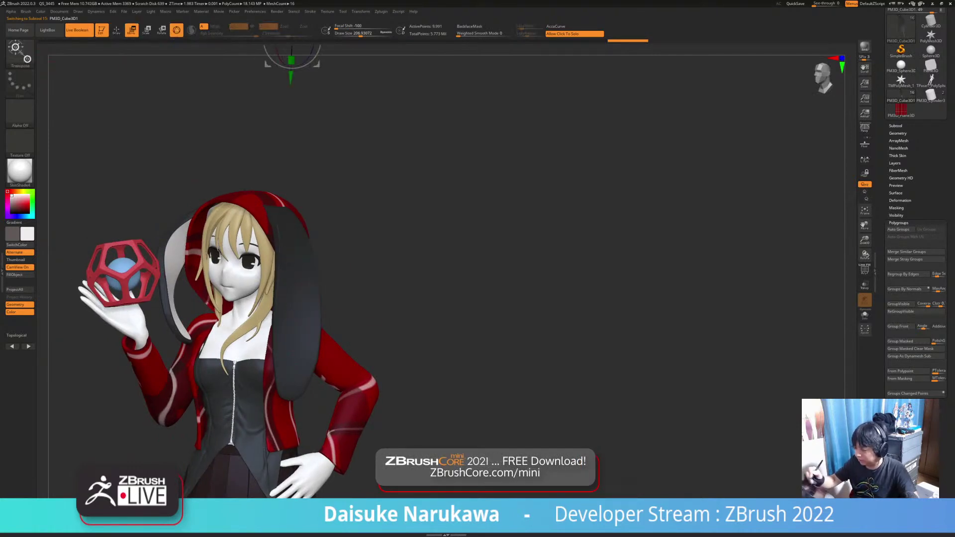
pyautogui.moveTo(316, 294)
pyautogui.mouseDown(button='right')
pyautogui.moveTo(324, 325)
pyautogui.moveTo(308, 323)
pyautogui.moveTo(311, 349)
pyautogui.moveTo(304, 301)
pyautogui.mouseUp(button='right')
pyautogui.keyDown('ctrl'); pyautogui.click(319, 328); pyautogui.keyUp('ctrl')
pyautogui.keyDown('ctrl'); pyautogui.click(310, 348); pyautogui.keyUp('ctrl')
pyautogui.press('y')
pyautogui.click(343, 259)
pyautogui.click(344, 258)
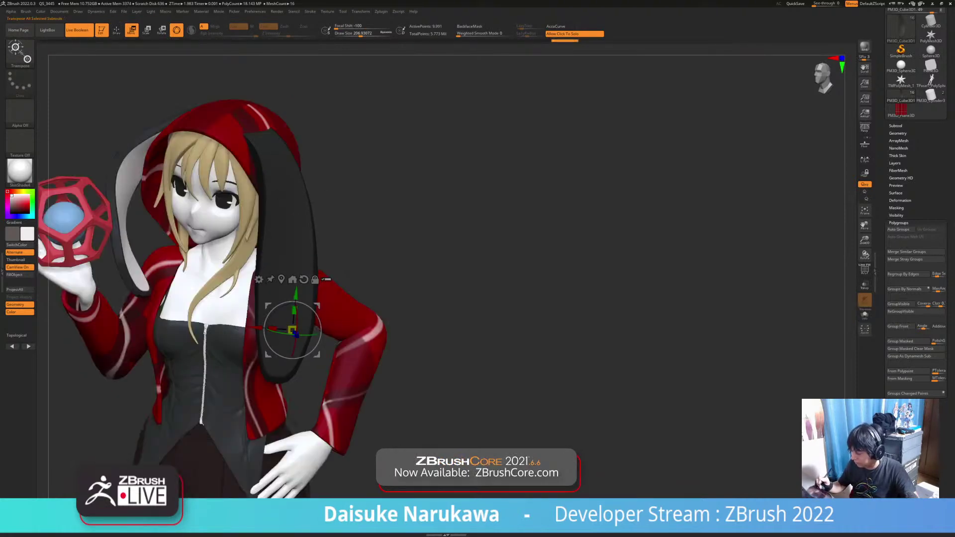
pyautogui.keyDown('alt'); pyautogui.click(298, 246); pyautogui.keyUp('alt')
pyautogui.keyDown('alt'); pyautogui.click(291, 308); pyautogui.keyUp('alt')
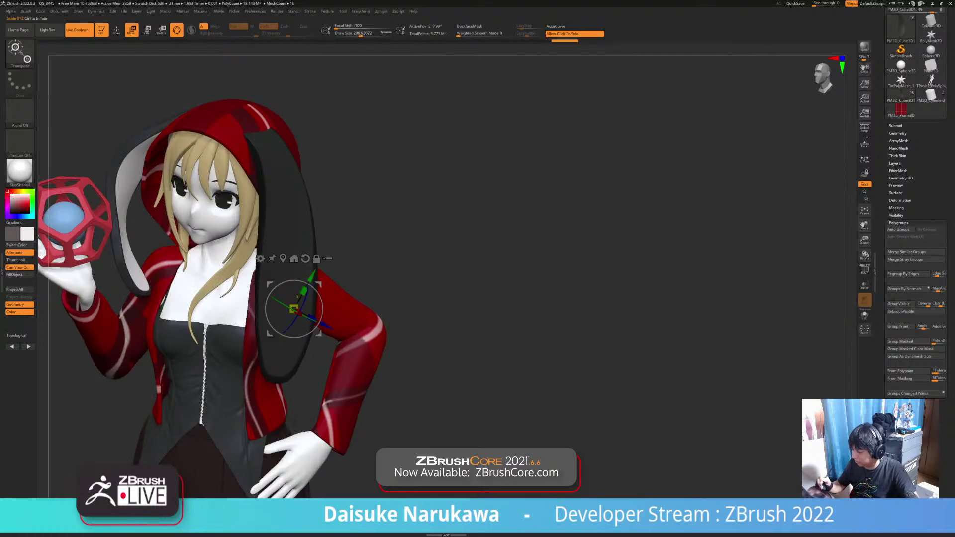
pyautogui.click(282, 258)
pyautogui.press('q')
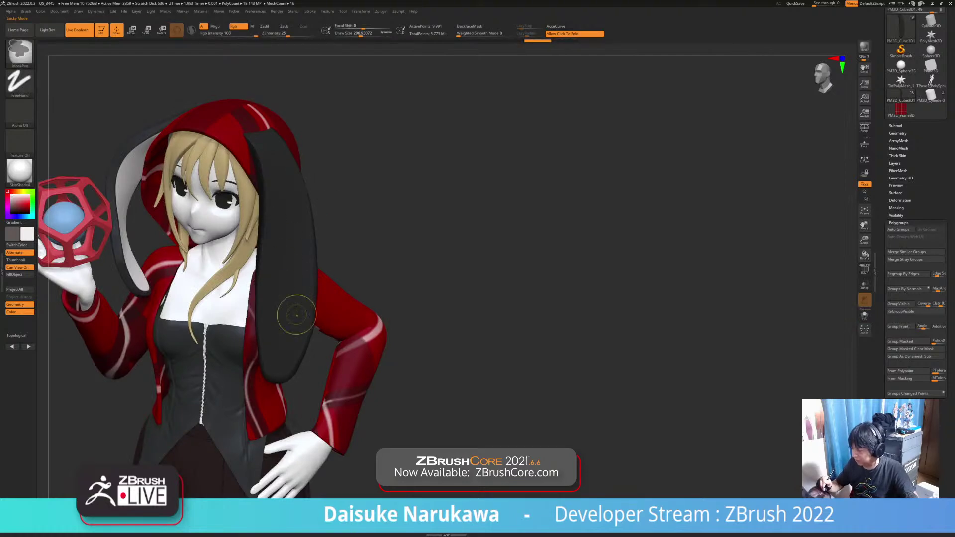
pyautogui.moveTo(433, 362)
pyautogui.mouseDown()
pyautogui.moveTo(540, 361)
pyautogui.moveTo(450, 371)
pyautogui.mouseUp()
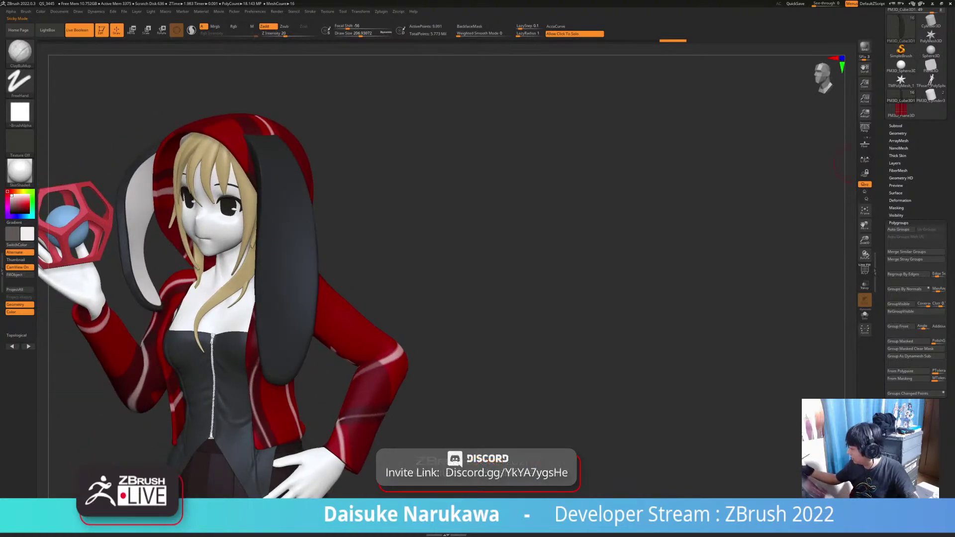
# Add a surface noise to the near ear in NoiseMaker and raise its noise scale to about 26.17.
pyautogui.click(896, 192)
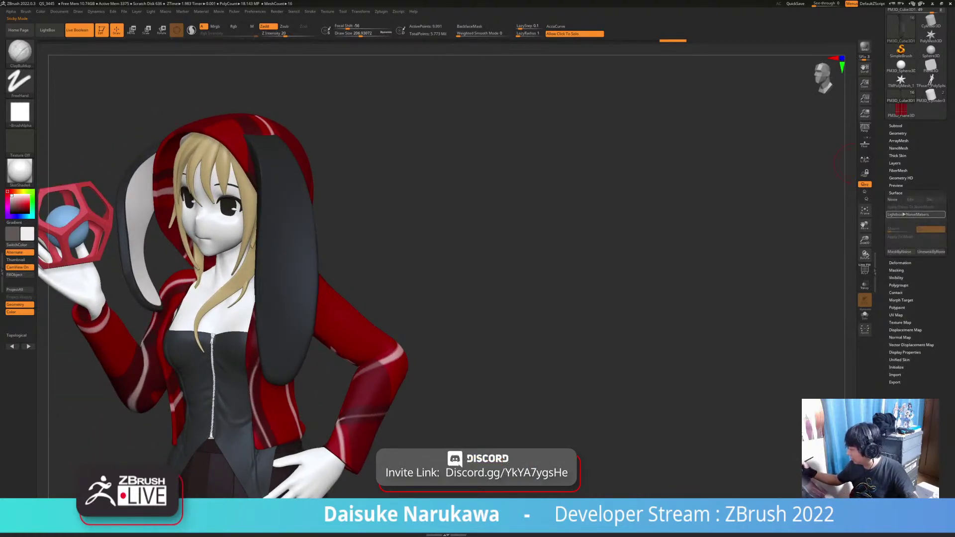
pyautogui.click(896, 200)
pyautogui.keyDown('ctrl'); pyautogui.moveTo(762, 299); pyautogui.dragTo(761, 329, button='right'); pyautogui.keyUp('ctrl')
pyautogui.moveTo(816, 308)
pyautogui.keyDown('alt'); pyautogui.mouseDown(button='right')
pyautogui.moveTo(716, 309)
pyautogui.moveTo(746, 318)
pyautogui.moveTo(816, 303)
pyautogui.mouseUp(button='right'); pyautogui.keyUp('alt')
pyautogui.keyDown('alt'); pyautogui.moveTo(796, 303); pyautogui.dragTo(777, 313); pyautogui.keyUp('alt')
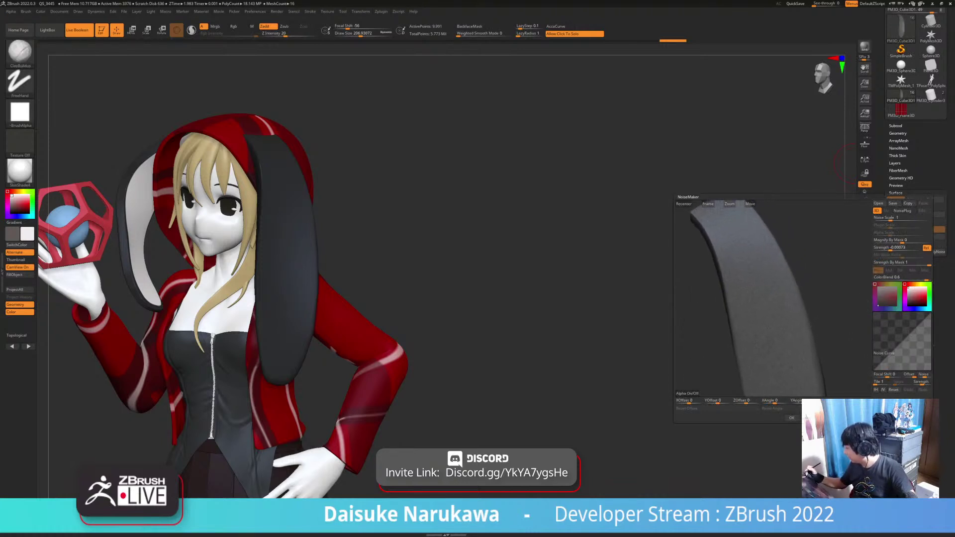
pyautogui.moveTo(891, 219); pyautogui.dragTo(906, 218)
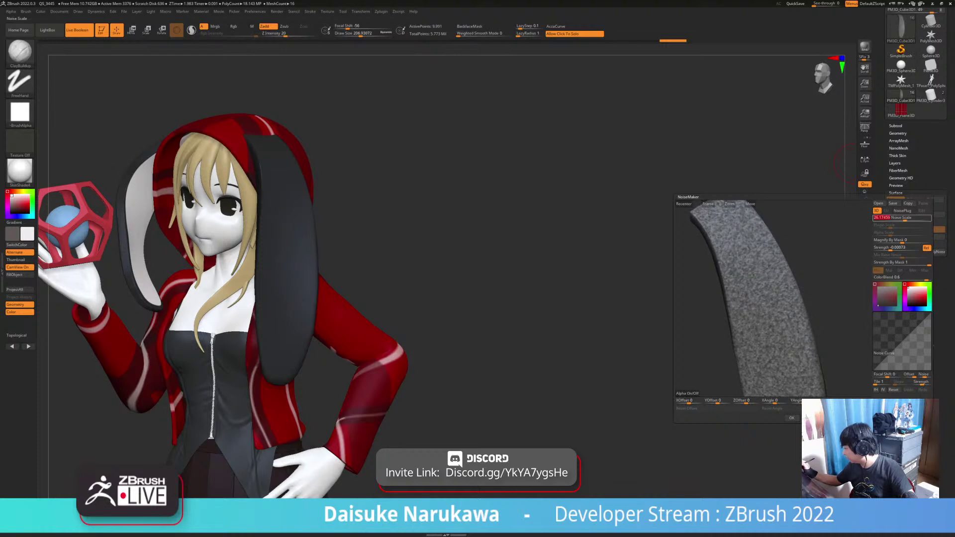
pyautogui.moveTo(746, 308); pyautogui.dragTo(786, 308)
# Set the noise's colour blend to 0, adjust its strength for a fine fabric-like relief and accept the settings.
pyautogui.moveTo(901, 248); pyautogui.dragTo(908, 278)
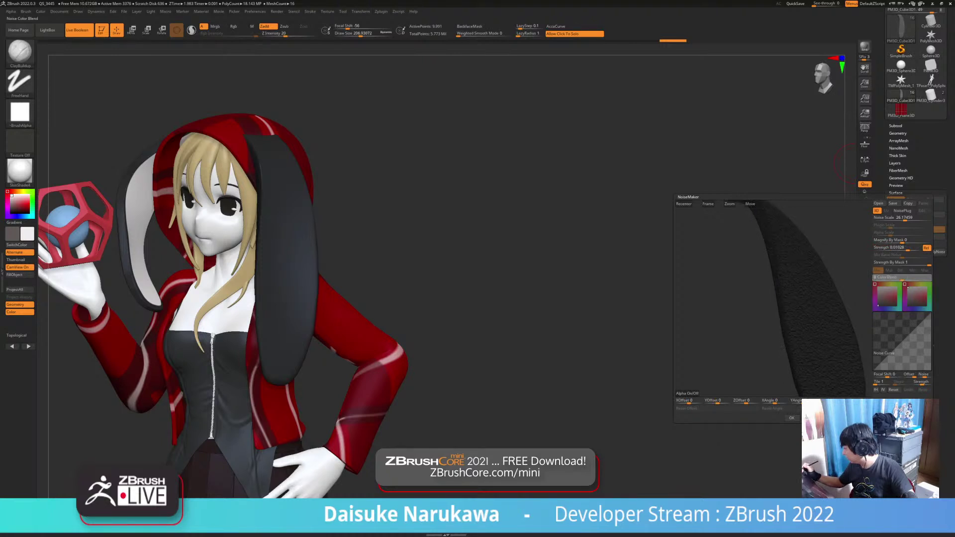
pyautogui.moveTo(737, 299)
pyautogui.mouseDown()
pyautogui.moveTo(782, 298)
pyautogui.moveTo(728, 313)
pyautogui.mouseUp()
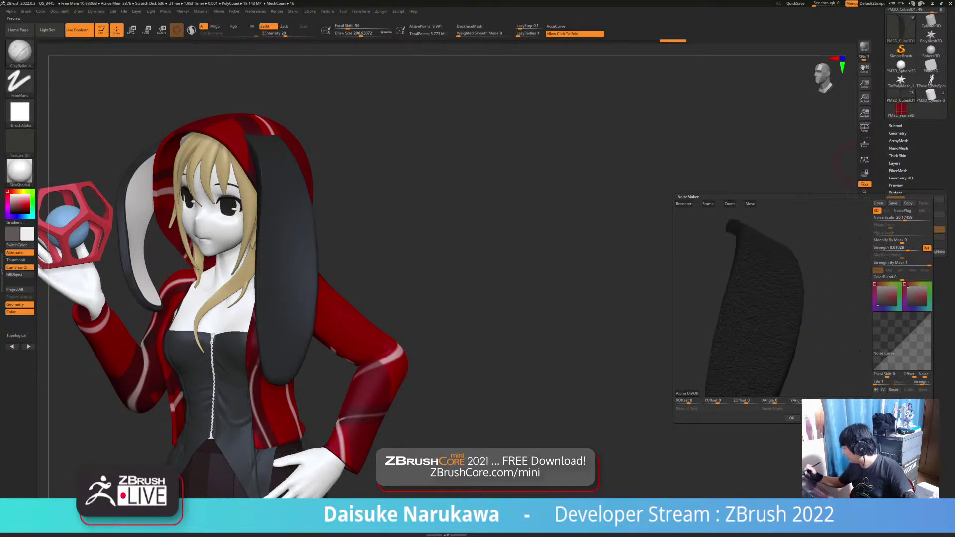
pyautogui.moveTo(909, 249); pyautogui.dragTo(906, 248)
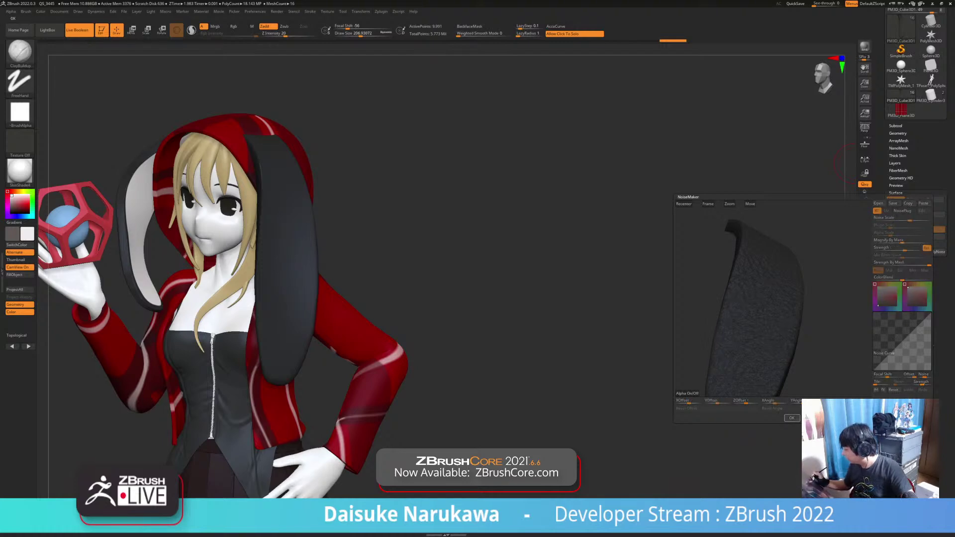
pyautogui.click(792, 418)
# Try applying the surface noise to the near ear's mesh, check it on the character and undo it.
pyautogui.moveTo(398, 379); pyautogui.dragTo(557, 386)
pyautogui.moveTo(607, 349)
pyautogui.mouseDown()
pyautogui.moveTo(431, 364)
pyautogui.moveTo(593, 367)
pyautogui.moveTo(512, 366)
pyautogui.mouseUp()
pyautogui.moveTo(283, 369); pyautogui.dragTo(241, 369)
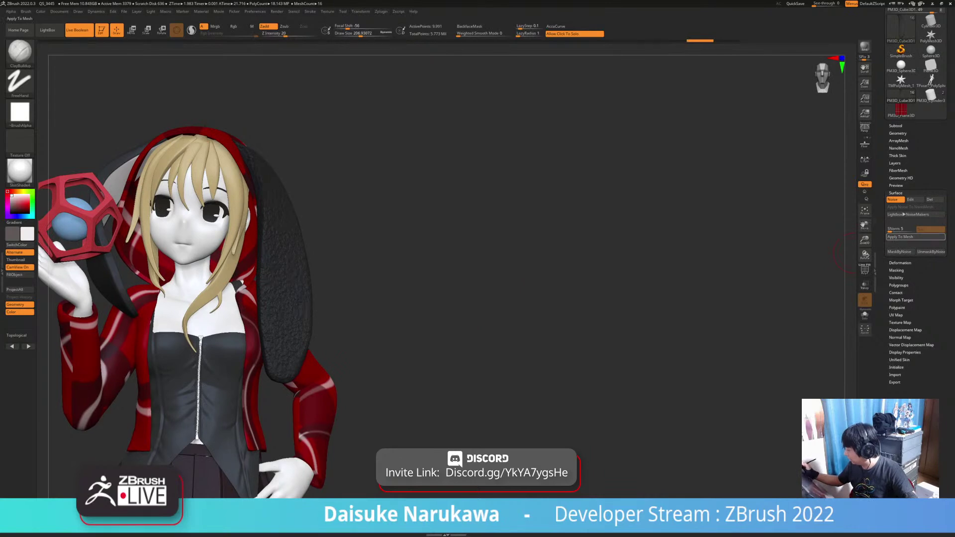
pyautogui.moveTo(394, 366); pyautogui.dragTo(483, 369)
pyautogui.moveTo(483, 369)
pyautogui.mouseDown()
pyautogui.moveTo(398, 368)
pyautogui.moveTo(467, 368)
pyautogui.moveTo(433, 370)
pyautogui.moveTo(446, 375)
pyautogui.mouseUp()
pyautogui.click(398, 369)
pyautogui.hotkey('ctrl', 'z')
pyautogui.hotkey('ctrl', 'z')
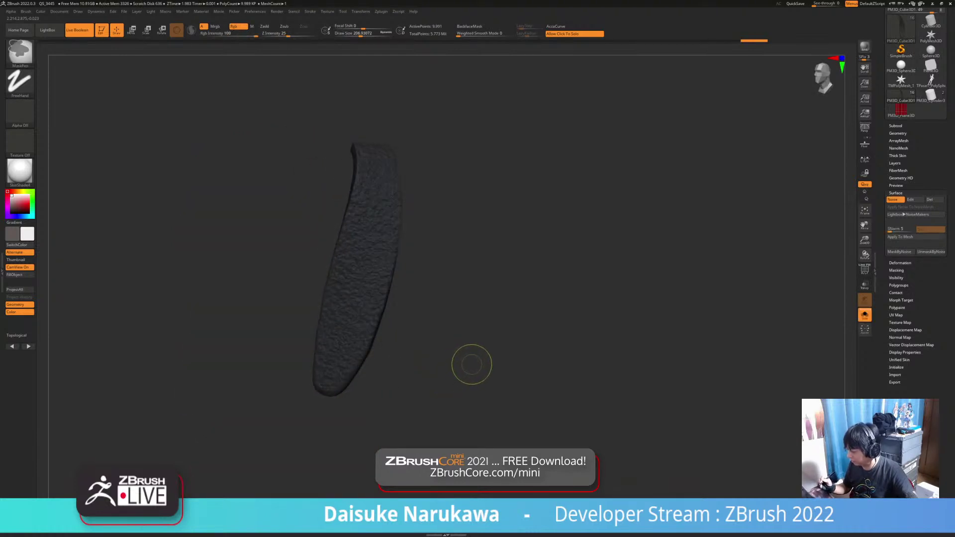
# Subdivide the isolated near ear twice and mask everything except its outer face.
pyautogui.keyDown('ctrl'); pyautogui.moveTo(469, 332); pyautogui.dragTo(464, 369); pyautogui.keyUp('ctrl')
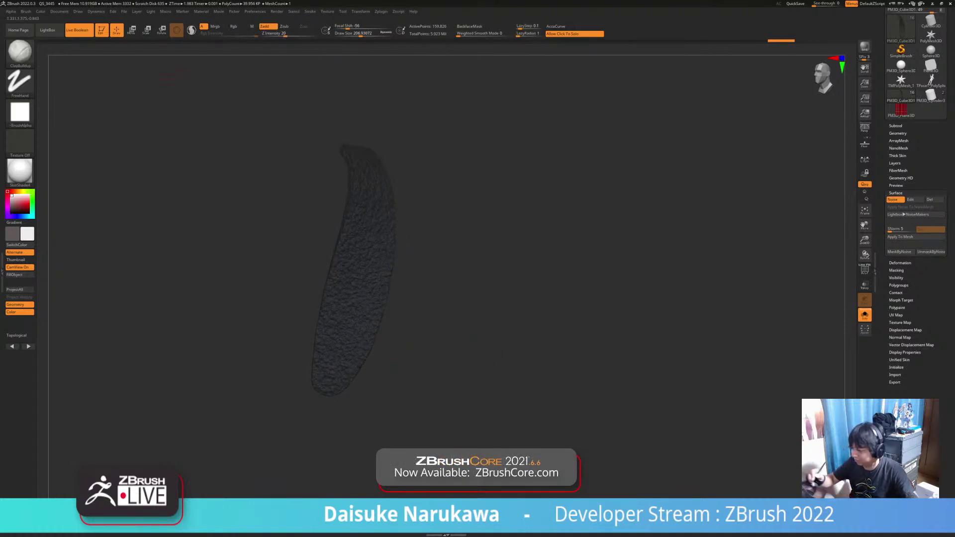
pyautogui.press('w')
pyautogui.click(352, 338)
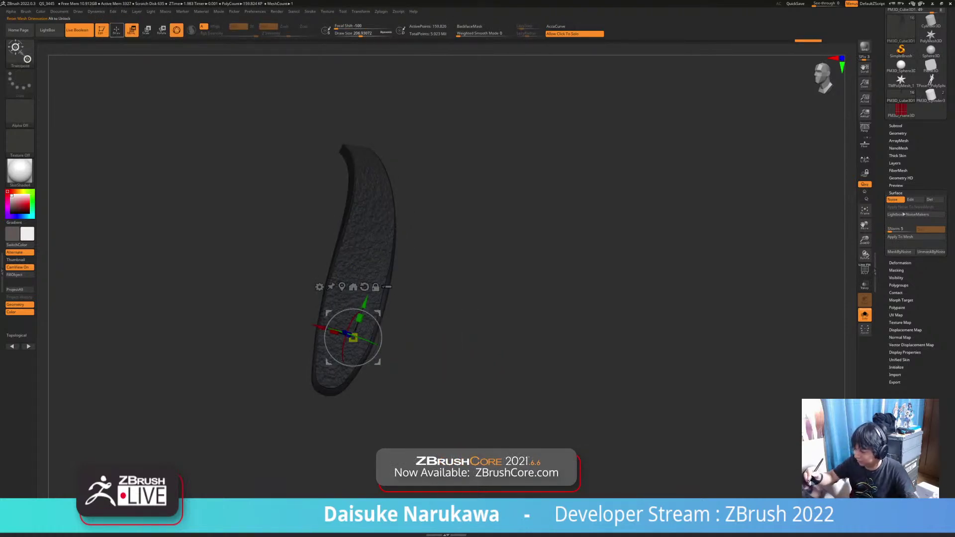
pyautogui.press('q')
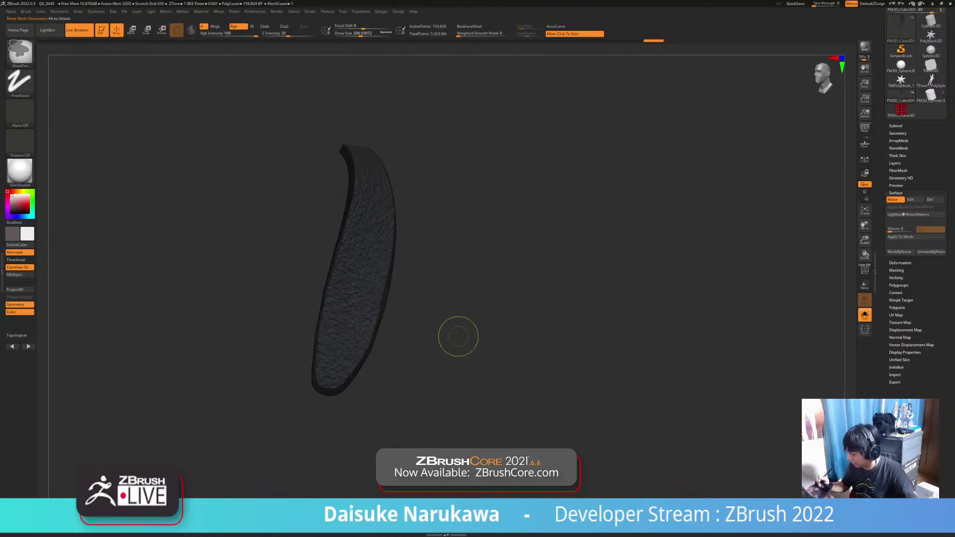
# Apply the noise to the near ear's mesh and clear the mask.
pyautogui.moveTo(401, 342); pyautogui.dragTo(423, 341)
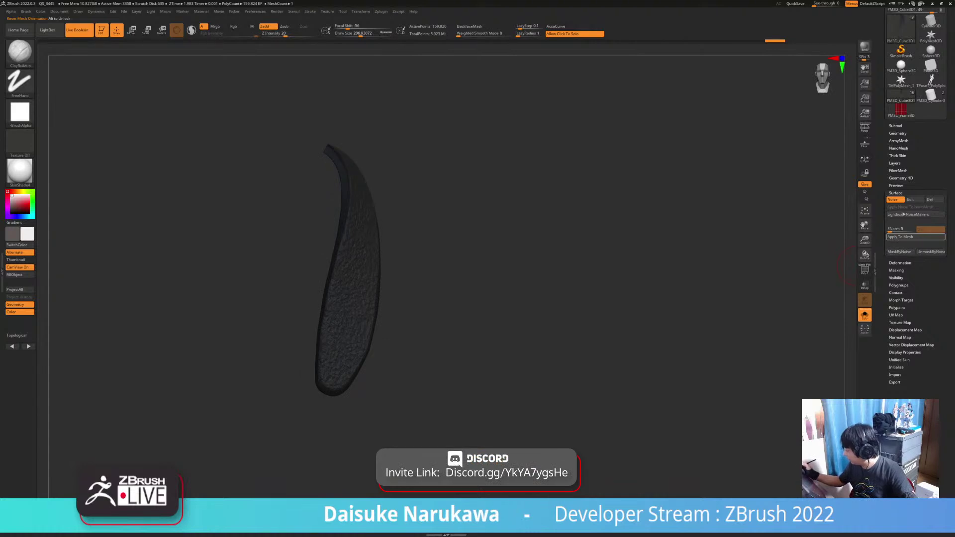
pyautogui.keyDown('ctrl'); pyautogui.click(486, 312); pyautogui.keyUp('ctrl')
pyautogui.moveTo(465, 383); pyautogui.dragTo(444, 395)
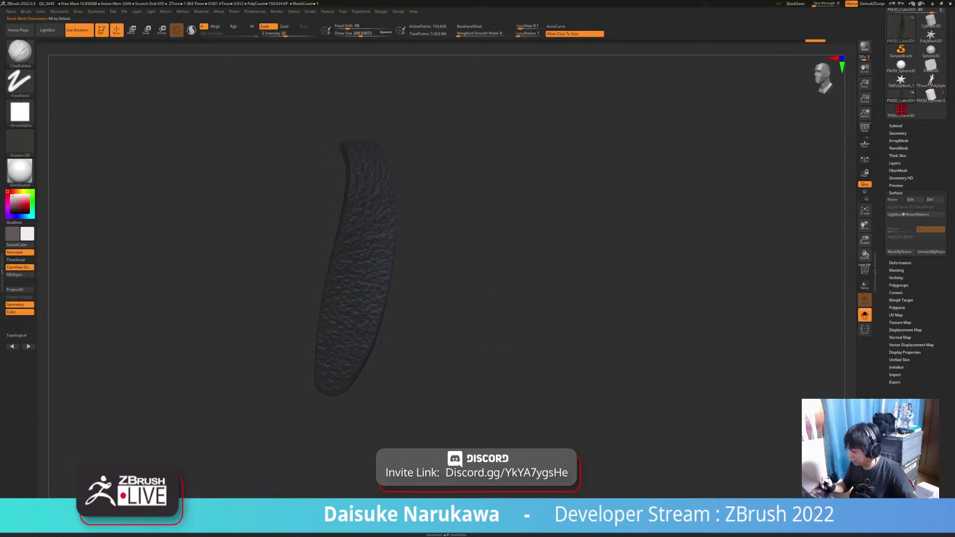
# Select the far ear and subdivide it twice.
pyautogui.click(300, 323)
pyautogui.moveTo(199, 279); pyautogui.dragTo(293, 355)
pyautogui.click(256, 275)
pyautogui.hotkey('ctrl', 'd')
pyautogui.hotkey('ctrl', 'd')
# Mask everything on the far ear except its outer face and open NoiseMaker for it.
pyautogui.moveTo(149, 102); pyautogui.dragTo(176, 102)
pyautogui.press('w')
pyautogui.click(243, 258)
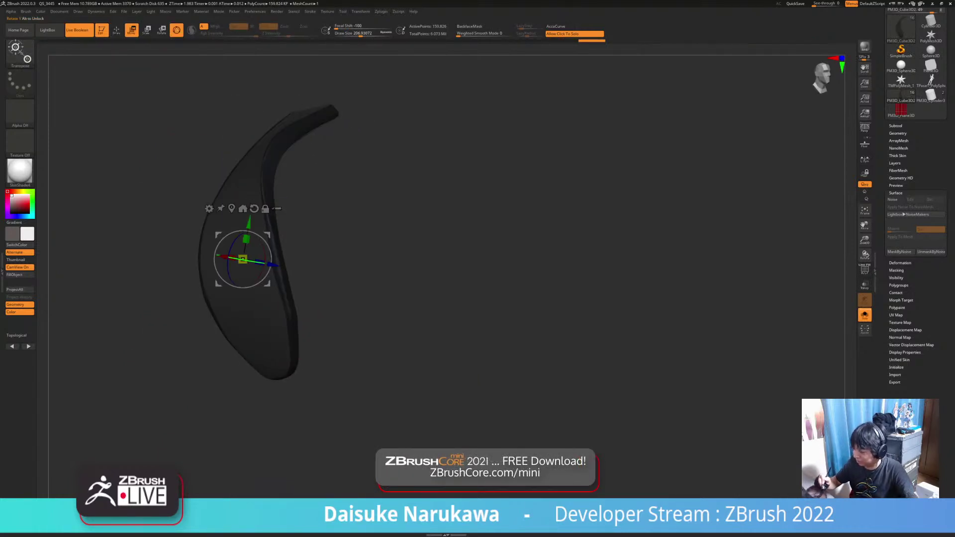
pyautogui.press('q')
pyautogui.press('ctrl')
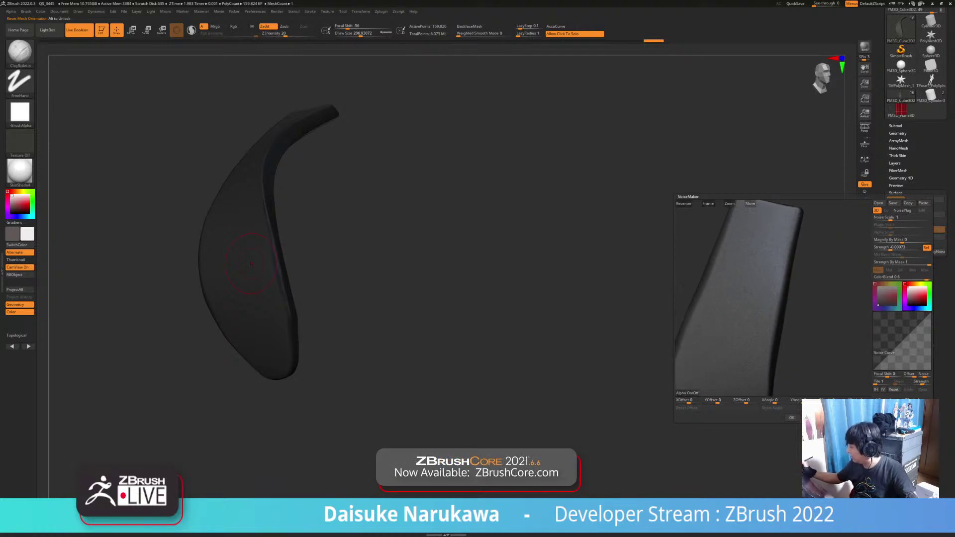
# Give the far ear's outer face the same noise relief, apply it to the mesh and clear the mask.
pyautogui.click(792, 418)
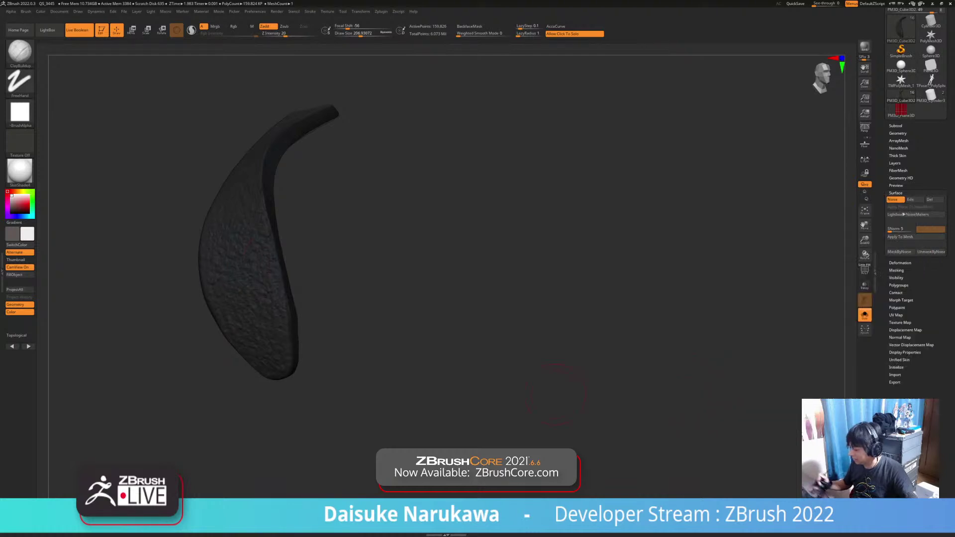
pyautogui.keyDown('ctrl'); pyautogui.moveTo(457, 333); pyautogui.dragTo(546, 316); pyautogui.keyUp('ctrl')
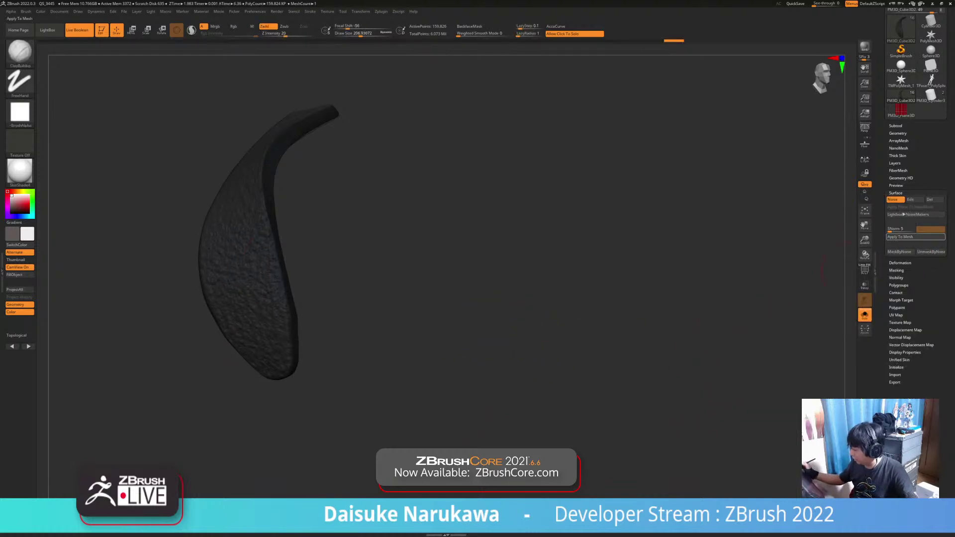
pyautogui.keyDown('ctrl'); pyautogui.moveTo(446, 330); pyautogui.dragTo(450, 372); pyautogui.keyUp('ctrl')
pyautogui.keyDown('ctrl'); pyautogui.moveTo(450, 373); pyautogui.dragTo(449, 339, button='right'); pyautogui.keyUp('ctrl')
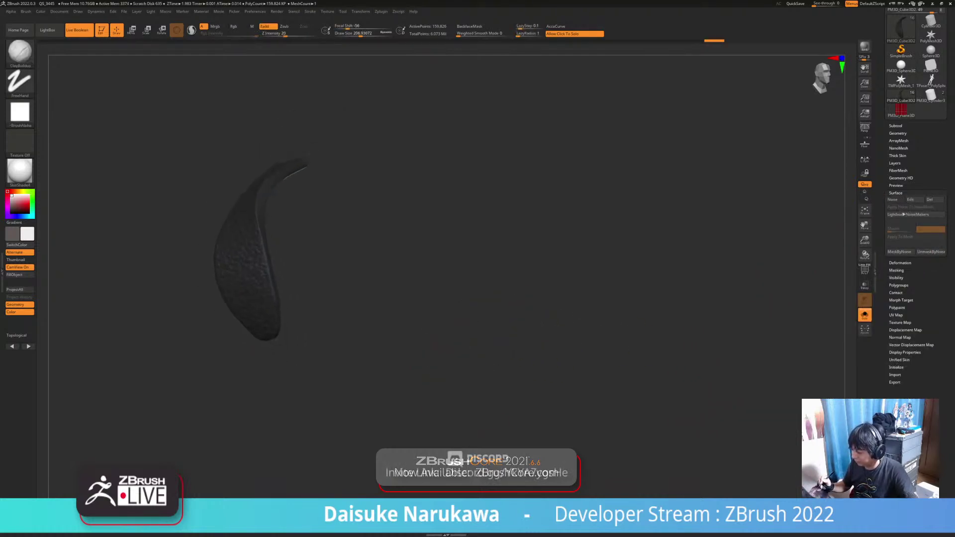
# Show the whole character again and choose the SnakeHook brush.
pyautogui.click(449, 343)
pyautogui.keyDown('ctrl'); pyautogui.moveTo(451, 398); pyautogui.dragTo(453, 372, button='right'); pyautogui.keyUp('ctrl')
pyautogui.moveTo(452, 373); pyautogui.dragTo(401, 386)
pyautogui.keyDown('alt'); pyautogui.moveTo(398, 328); pyautogui.dragTo(358, 289); pyautogui.keyUp('alt')
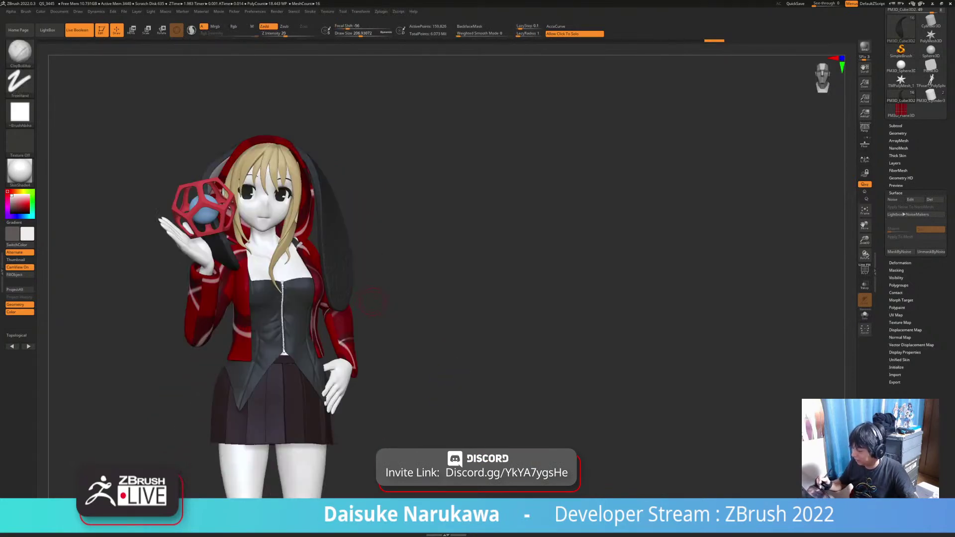
pyautogui.press('b')
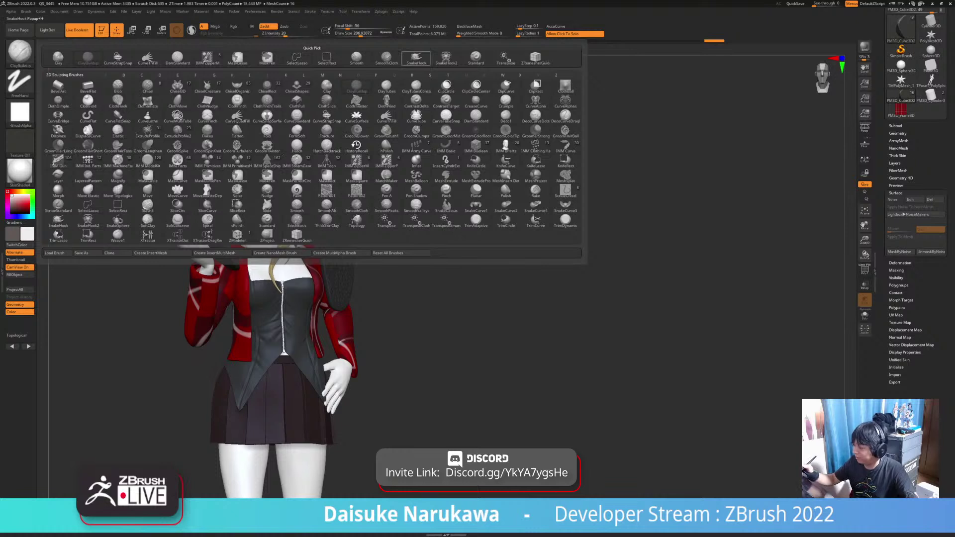
pyautogui.click(416, 57)
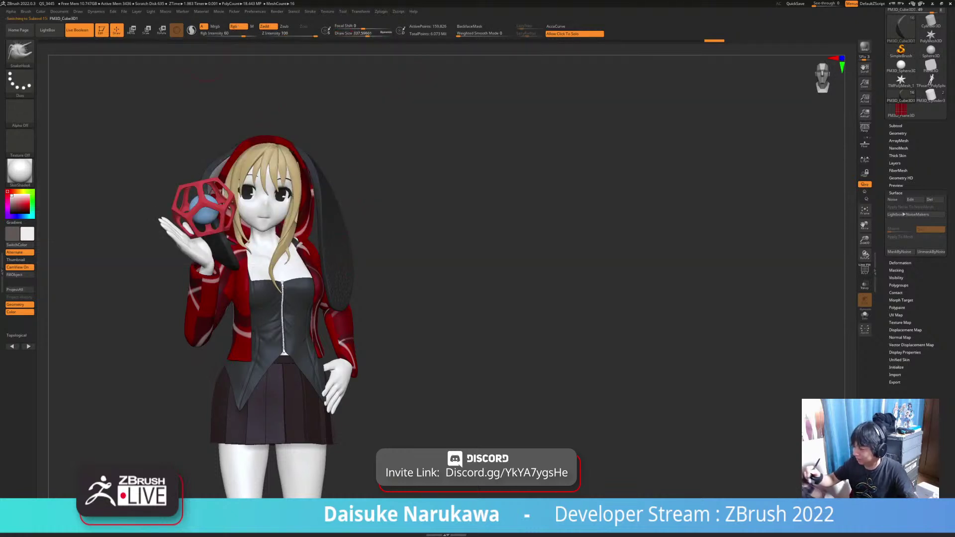
# Make the near ear the active mesh and leave it without a mask.
pyautogui.press('w')
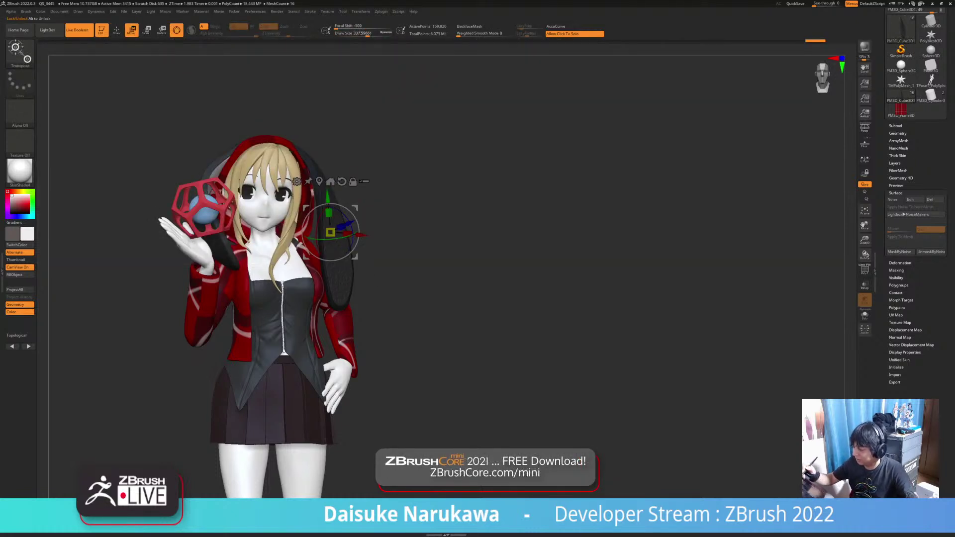
pyautogui.keyDown('alt'); pyautogui.click(344, 280); pyautogui.keyUp('alt')
pyautogui.keyDown('alt'); pyautogui.click(355, 229); pyautogui.keyUp('alt')
pyautogui.keyDown('ctrl'); pyautogui.moveTo(355, 239); pyautogui.dragTo(359, 309, button='right'); pyautogui.keyUp('ctrl')
pyautogui.press('q')
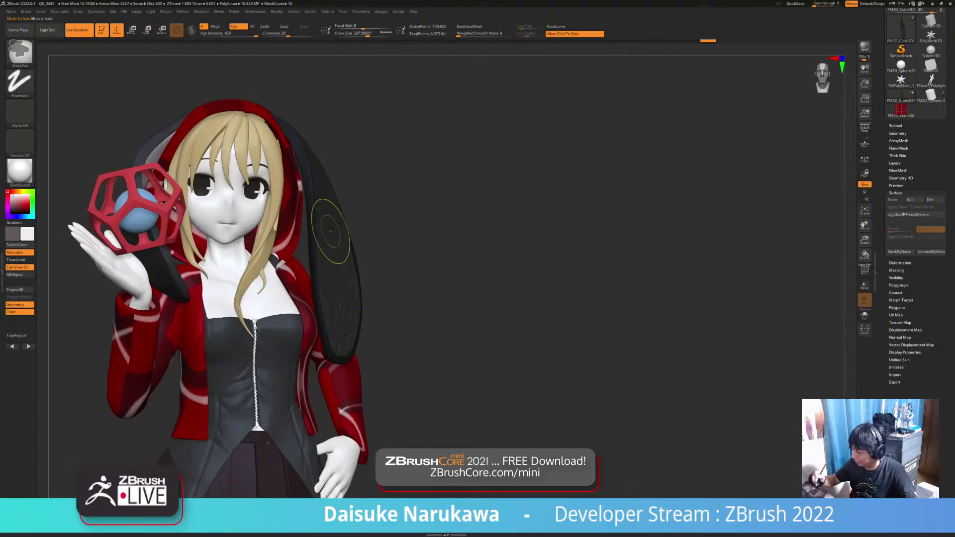
pyautogui.hotkey('ctrl', 'a')
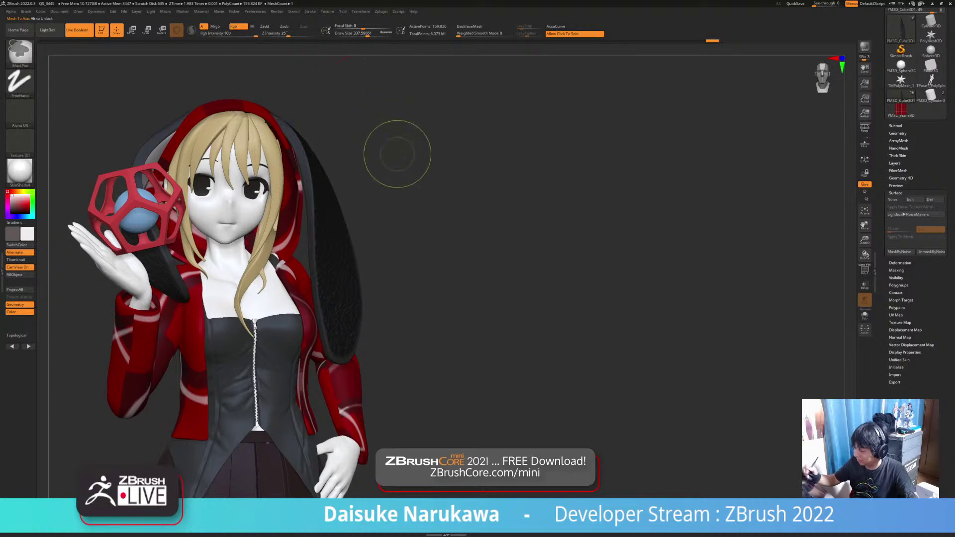
pyautogui.keyDown('ctrl'); pyautogui.click(396, 151); pyautogui.keyUp('ctrl')
# Enlarge the SnakeHook brush's draw size to about 814 and turn off its Rgb colour painting.
pyautogui.click(363, 34)
pyautogui.click(383, 34)
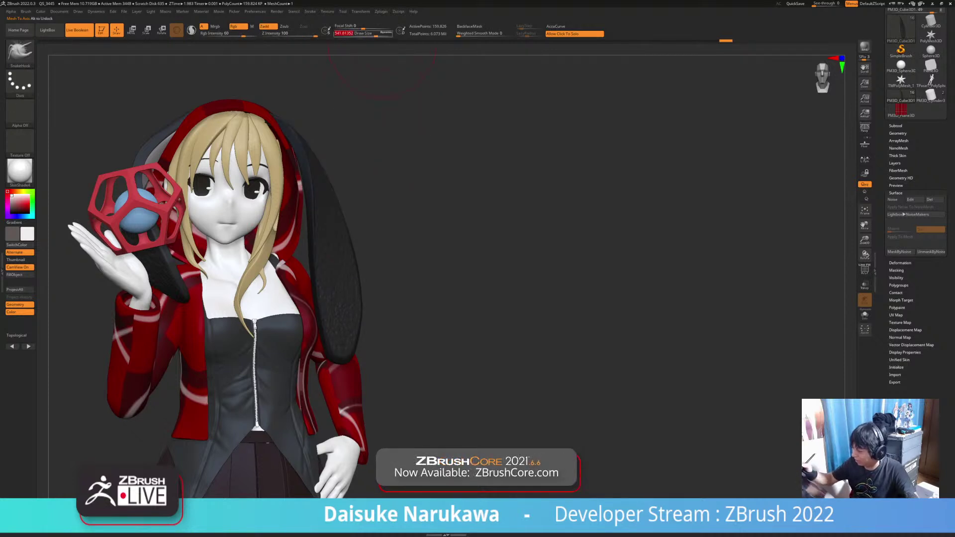
pyautogui.click(386, 34)
pyautogui.moveTo(437, 149)
pyautogui.mouseDown()
pyautogui.moveTo(537, 157)
pyautogui.moveTo(527, 152)
pyautogui.mouseUp()
pyautogui.click(233, 26)
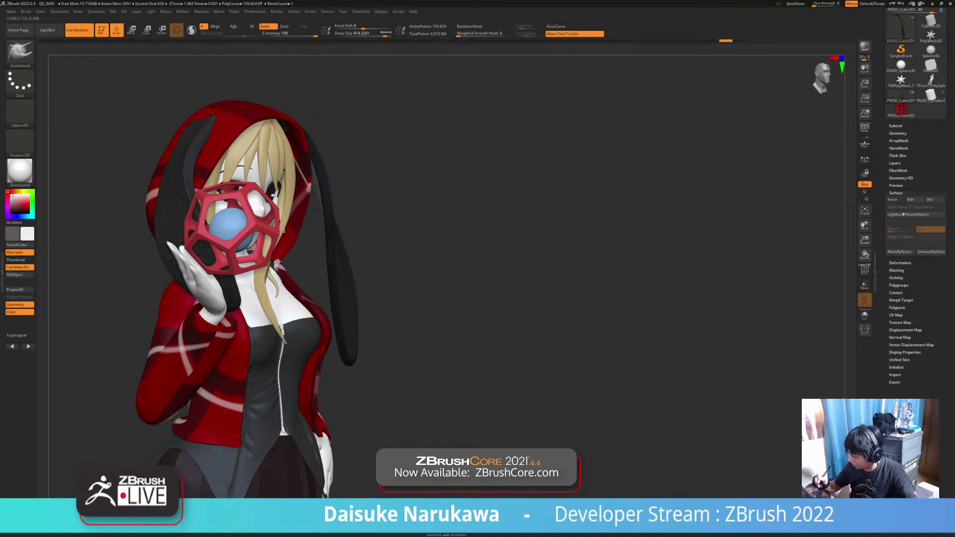
# Adjust how the near ear hangs beside the hood with the SnakeHook brush, checking it from several angles.
pyautogui.moveTo(498, 209); pyautogui.dragTo(408, 209)
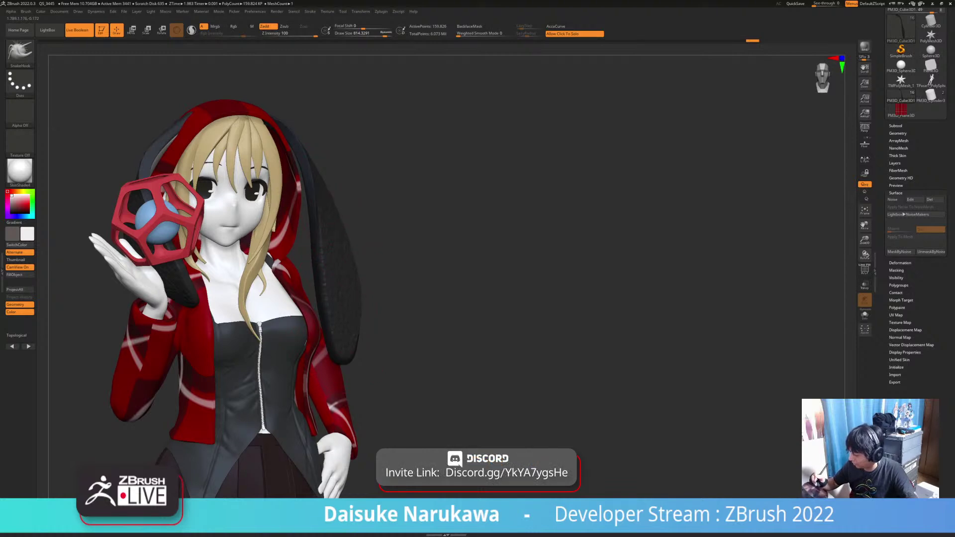
pyautogui.moveTo(371, 186); pyautogui.dragTo(305, 181)
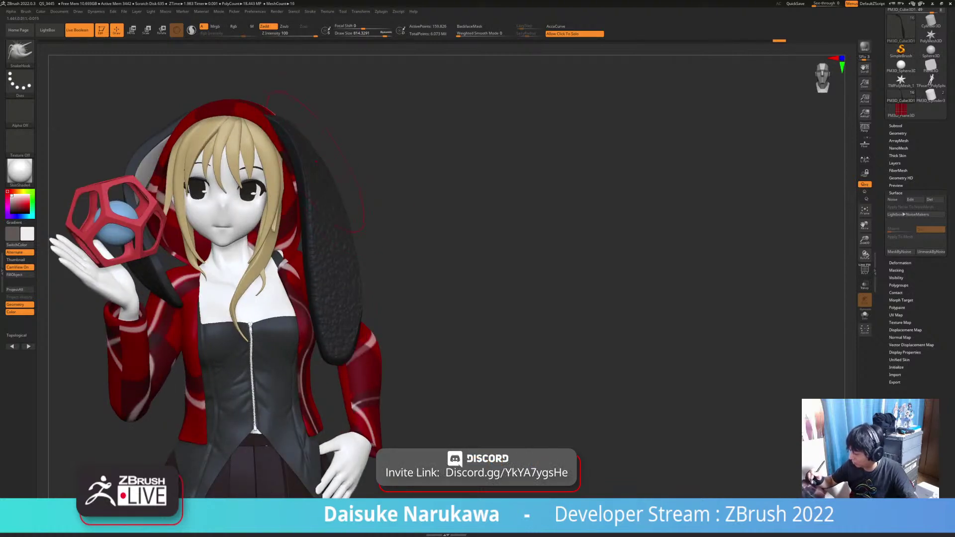
pyautogui.press('shift')
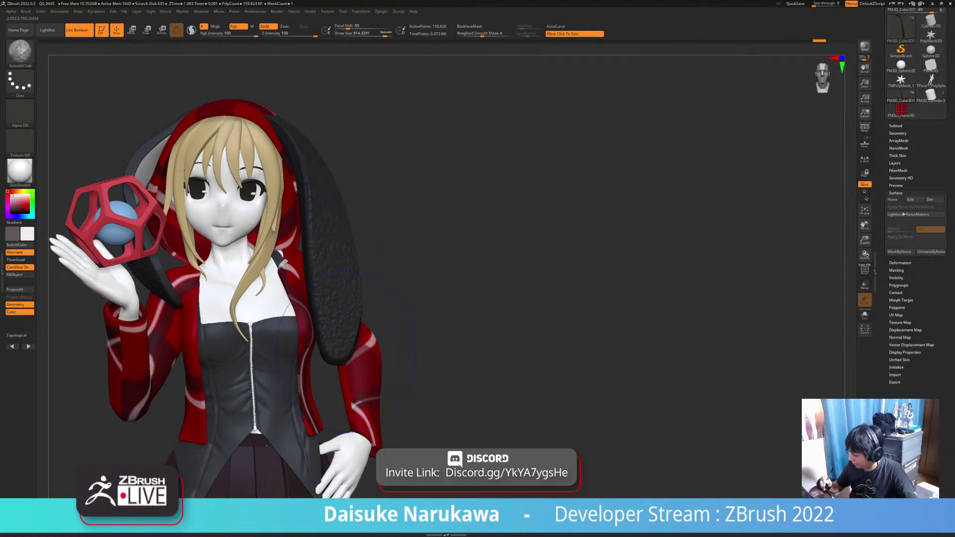
pyautogui.press('shift')
pyautogui.moveTo(448, 308); pyautogui.dragTo(371, 302)
pyautogui.press('ctrl')
pyautogui.moveTo(485, 332)
pyautogui.mouseDown()
pyautogui.moveTo(550, 331)
pyautogui.moveTo(493, 339)
pyautogui.mouseUp()
pyautogui.press('ctrl')
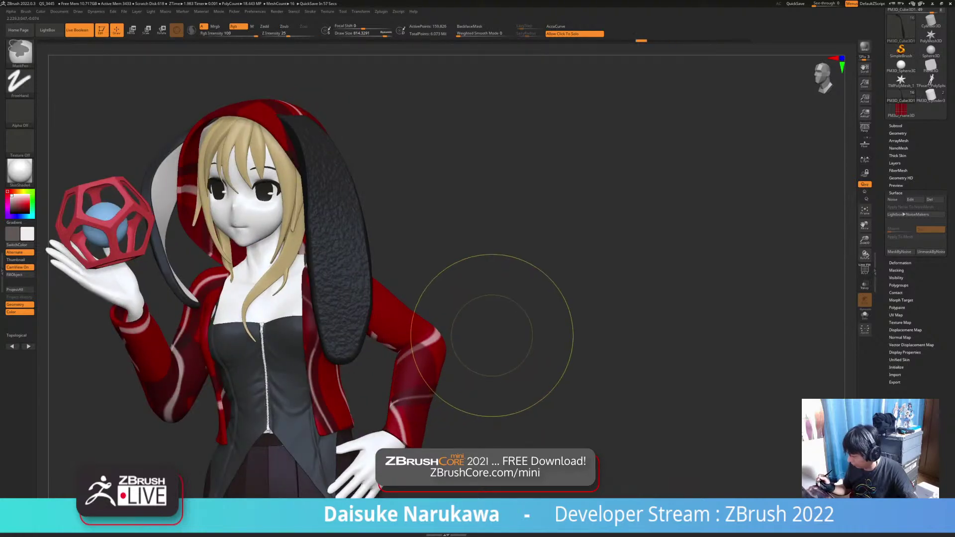
# Try a SnakeHook pull on the near ear and undo it, comparing how the ear hangs from the front and side.
pyautogui.moveTo(462, 318); pyautogui.dragTo(530, 321)
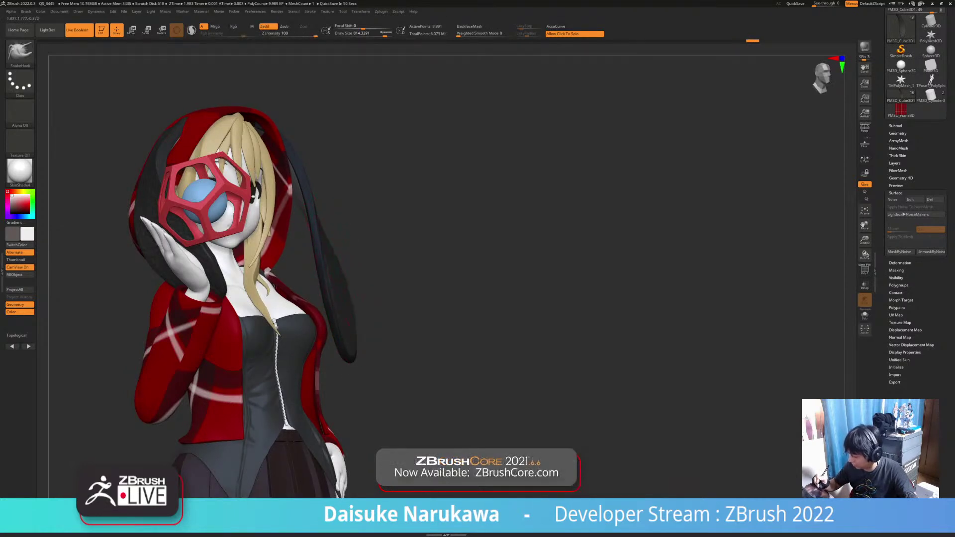
pyautogui.moveTo(463, 299); pyautogui.dragTo(408, 297)
pyautogui.moveTo(388, 199); pyautogui.dragTo(318, 227)
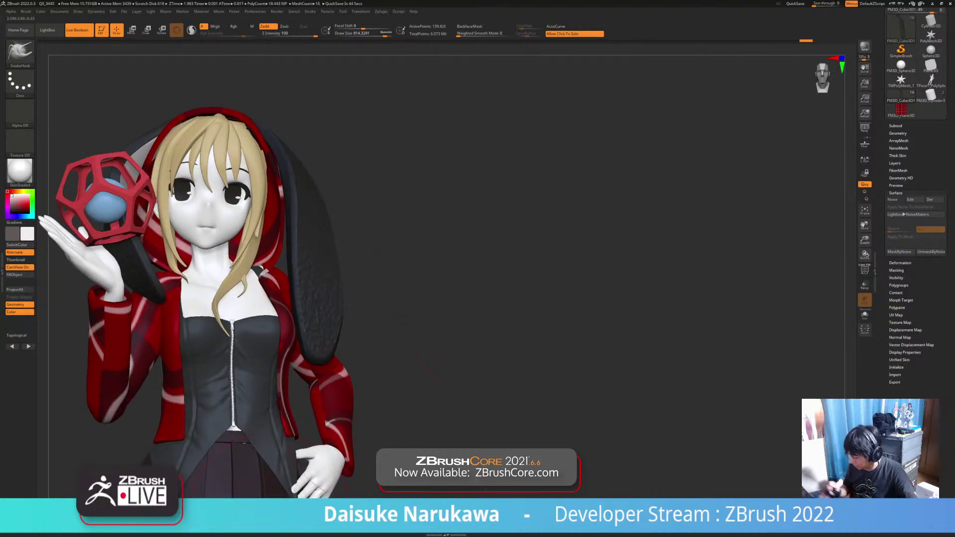
pyautogui.hotkey('ctrl', 'z')
pyautogui.moveTo(422, 331); pyautogui.dragTo(359, 290)
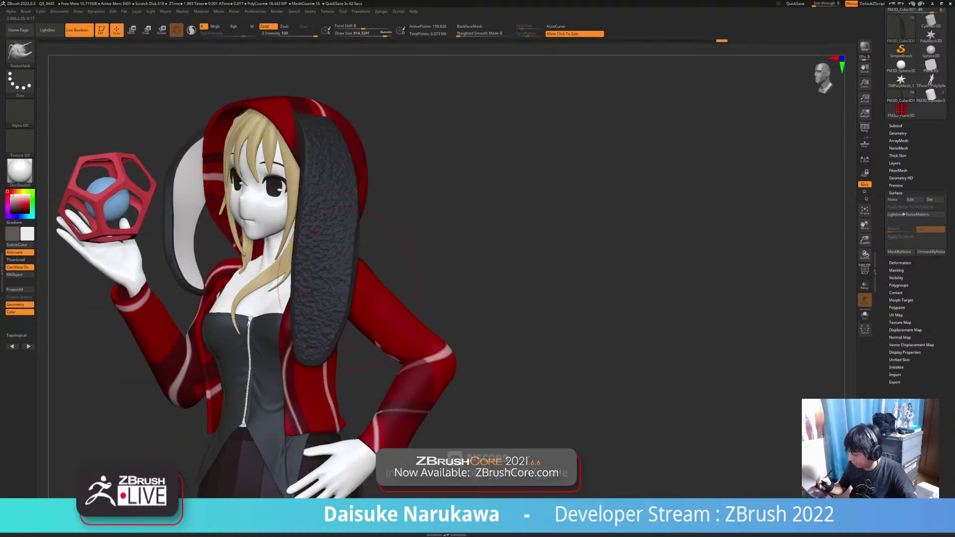
# Make the far ear the active mesh with the transform gizmo on it and turn off its smoothed subdivision display.
pyautogui.press('w')
pyautogui.moveTo(428, 286); pyautogui.dragTo(497, 286)
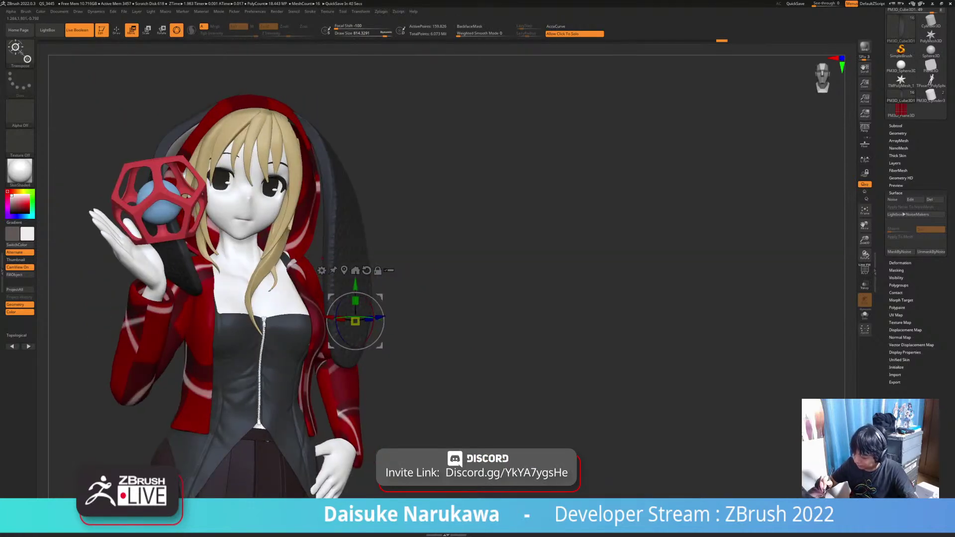
pyautogui.keyDown('alt'); pyautogui.click(185, 266); pyautogui.keyUp('alt')
pyautogui.moveTo(428, 283); pyautogui.dragTo(498, 285)
pyautogui.click(157, 171)
pyautogui.click(136, 211)
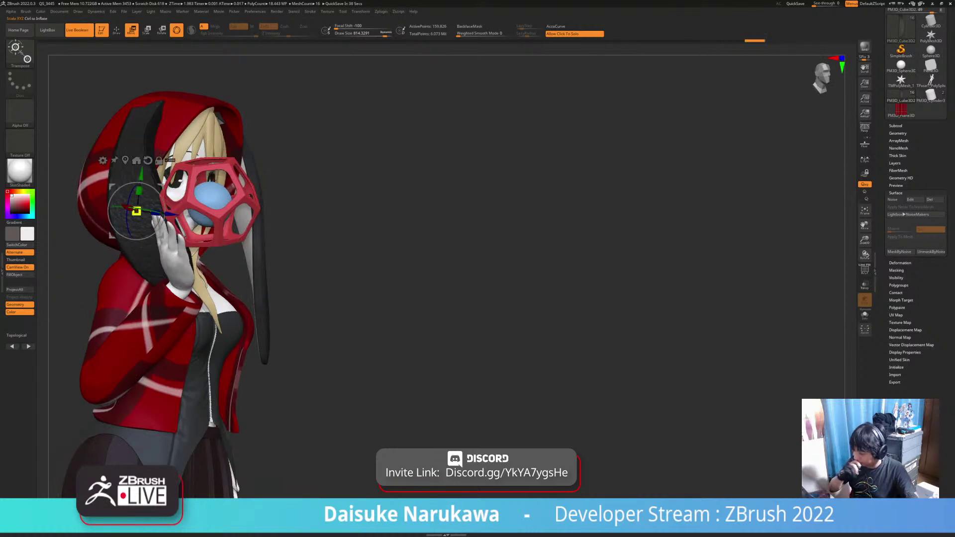
pyautogui.hotkey('shift', 'd')
pyautogui.hotkey('shift', 'd')
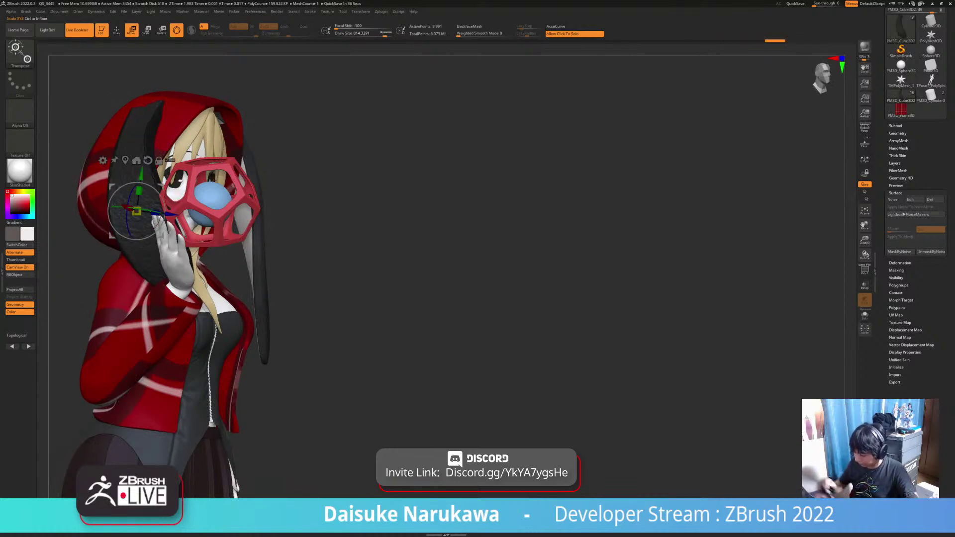
# Adjust the far ear's drape beside the hood with the SnakeHook brush, comparing the ear with dynamic subdivision on and off.
pyautogui.moveTo(289, 164)
pyautogui.keyDown('alt'); pyautogui.mouseDown()
pyautogui.moveTo(330, 247)
pyautogui.moveTo(428, 226)
pyautogui.moveTo(495, 232)
pyautogui.mouseUp(); pyautogui.keyUp('alt')
pyautogui.press('q')
pyautogui.moveTo(293, 386); pyautogui.dragTo(326, 382)
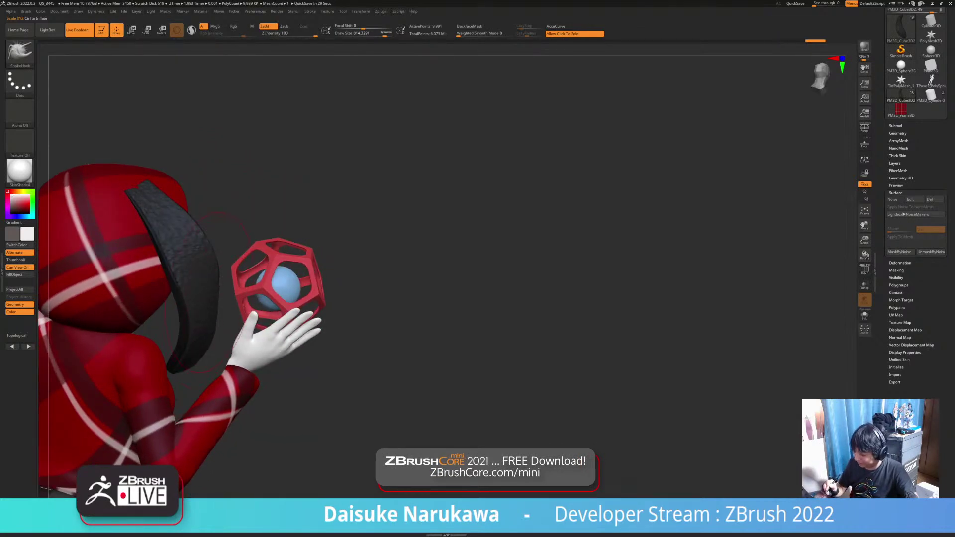
pyautogui.moveTo(219, 341)
pyautogui.mouseDown()
pyautogui.moveTo(130, 343)
pyautogui.moveTo(206, 343)
pyautogui.mouseUp()
pyautogui.press('d')
pyautogui.hotkey('shift', 'd')
pyautogui.press('d')
# Reduce the SnakeHook draw size to about 212 and check the far ear against the hood and raised arm.
pyautogui.moveTo(301, 472); pyautogui.dragTo(167, 466)
pyautogui.moveTo(167, 467)
pyautogui.keyDown('alt'); pyautogui.mouseDown(button='right')
pyautogui.moveTo(136, 352)
pyautogui.moveTo(134, 303)
pyautogui.moveTo(147, 304)
pyautogui.moveTo(97, 306)
pyautogui.moveTo(117, 309)
pyautogui.moveTo(108, 305)
pyautogui.mouseUp(button='right'); pyautogui.keyUp('alt')
pyautogui.moveTo(343, 373)
pyautogui.mouseDown(button='right')
pyautogui.moveTo(445, 367)
pyautogui.moveTo(359, 368)
pyautogui.mouseUp(button='right')
pyautogui.moveTo(377, 34); pyautogui.dragTo(361, 34)
pyautogui.moveTo(369, 224)
pyautogui.keyDown('alt'); pyautogui.mouseDown(button='right')
pyautogui.moveTo(374, 378)
pyautogui.moveTo(456, 399)
pyautogui.mouseUp(button='right'); pyautogui.keyUp('alt')
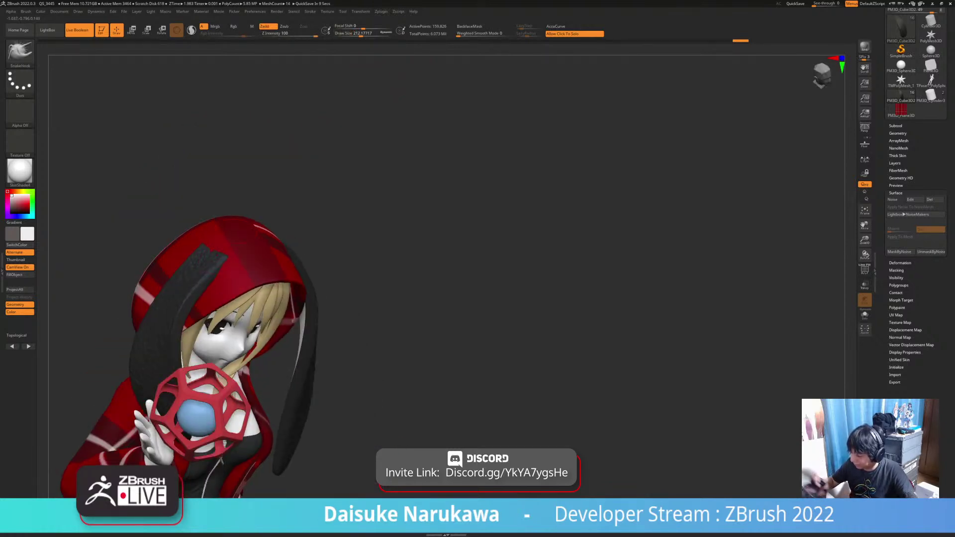
pyautogui.moveTo(362, 33); pyautogui.dragTo(360, 34)
pyautogui.moveTo(373, 348)
pyautogui.mouseDown(button='right')
pyautogui.moveTo(419, 358)
pyautogui.moveTo(366, 364)
pyautogui.moveTo(391, 351)
pyautogui.moveTo(346, 351)
pyautogui.mouseUp(button='right')
# Make the near ear the active mesh and examine both ears' drape from the front and side.
pyautogui.keyDown('alt'); pyautogui.click(355, 339); pyautogui.keyUp('alt')
pyautogui.press(']')
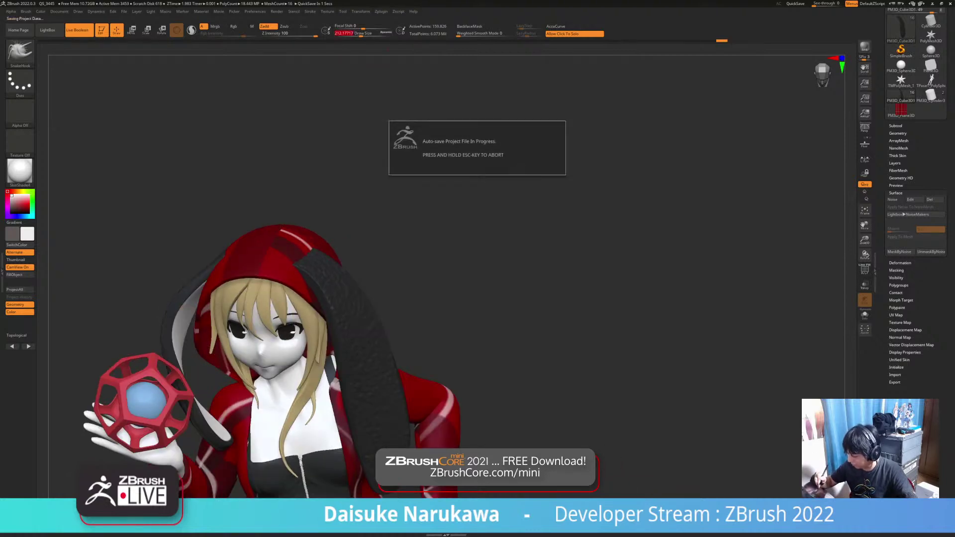
pyautogui.moveTo(423, 268); pyautogui.dragTo(390, 267, button='right')
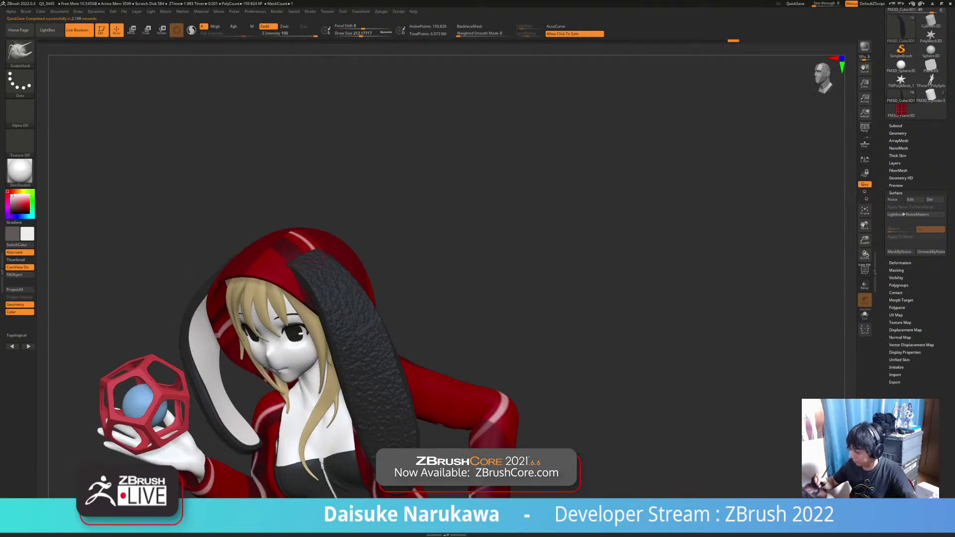
pyautogui.keyDown('ctrl'); pyautogui.moveTo(367, 209); pyautogui.dragTo(393, 90, button='right'); pyautogui.keyUp('ctrl')
pyautogui.keyDown('ctrl'); pyautogui.moveTo(270, 331); pyautogui.dragTo(267, 376, button='right'); pyautogui.keyUp('ctrl')
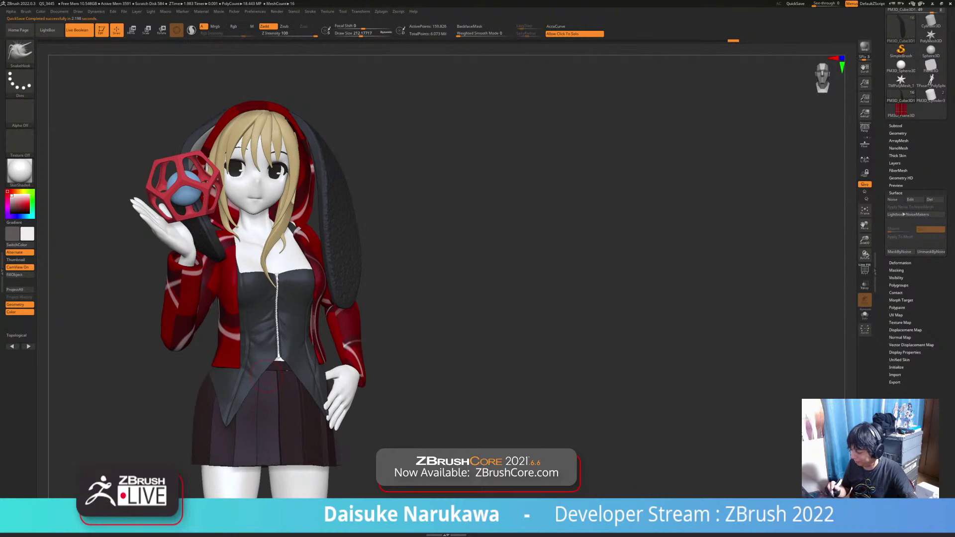
# Make the plaid jacket the active mesh and enlarge the SnakeHook draw size to about 371.
pyautogui.keyDown('alt'); pyautogui.click(299, 244); pyautogui.keyUp('alt')
pyautogui.moveTo(286, 164)
pyautogui.keyDown('ctrl'); pyautogui.mouseDown(button='right')
pyautogui.moveTo(284, 211)
pyautogui.moveTo(324, 207)
pyautogui.mouseUp(button='right'); pyautogui.keyUp('ctrl')
pyautogui.click(368, 33)
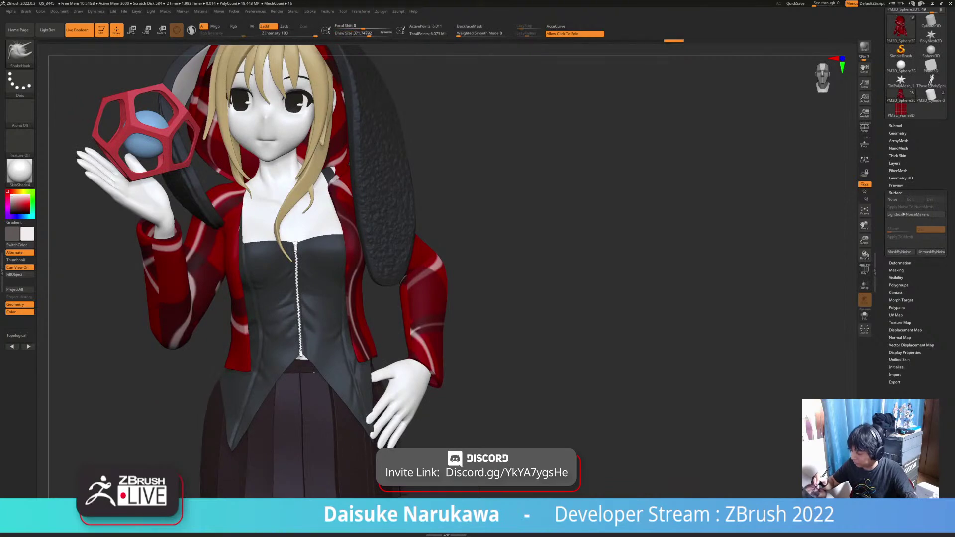
pyautogui.moveTo(286, 283); pyautogui.dragTo(331, 275, button='right')
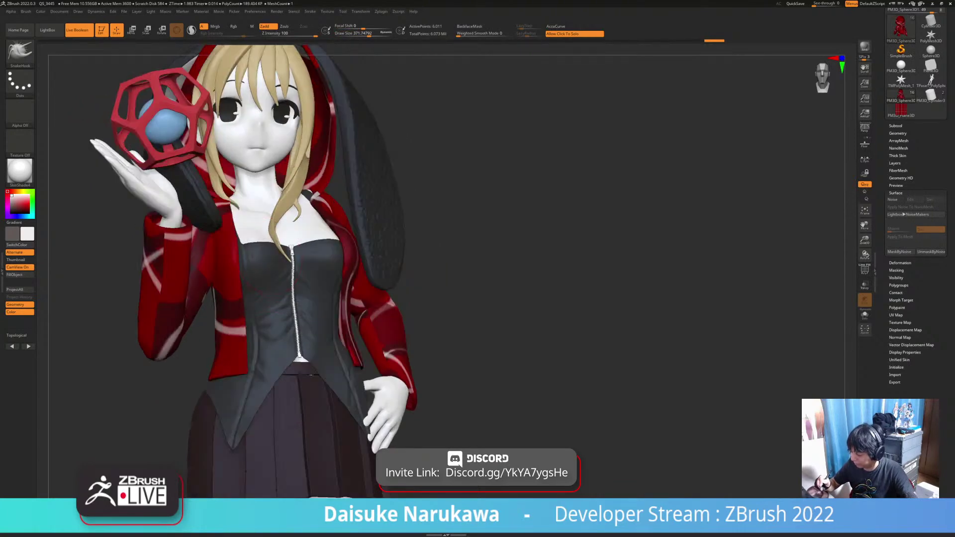
pyautogui.moveTo(293, 356); pyautogui.dragTo(453, 343, button='right')
pyautogui.moveTo(219, 279)
pyautogui.keyDown('ctrl'); pyautogui.mouseDown(button='right')
pyautogui.moveTo(209, 219)
pyautogui.moveTo(284, 182)
pyautogui.moveTo(326, 186)
pyautogui.mouseUp(button='right'); pyautogui.keyUp('ctrl')
# Choose the ClayBuildup brush and reduce its draw size to about 202 for work on the jacket's back.
pyautogui.press('b')
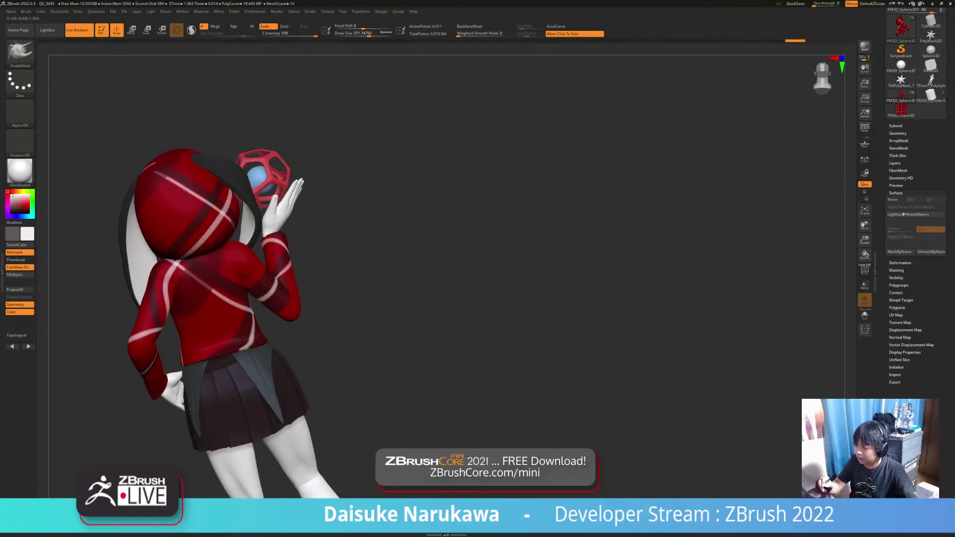
pyautogui.click(31, 63)
pyautogui.click(88, 58)
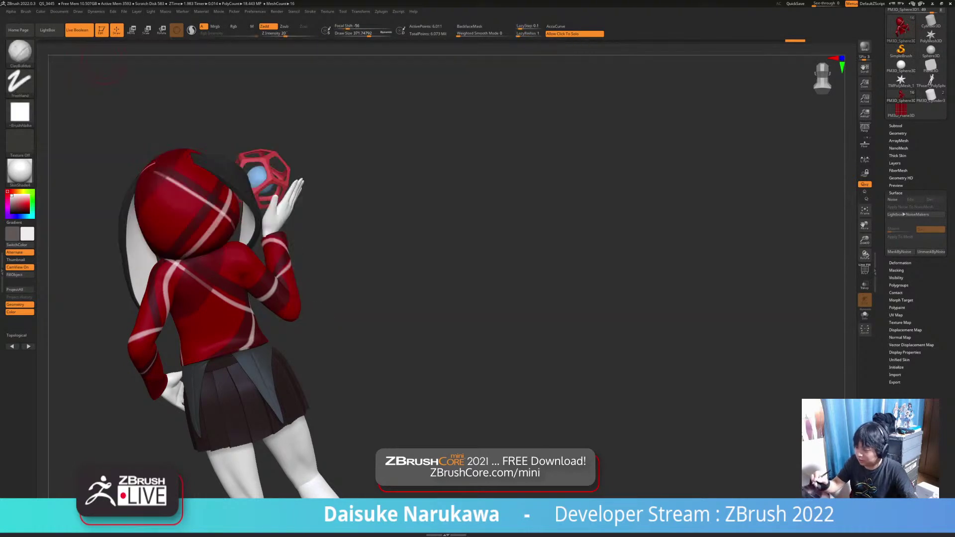
pyautogui.keyDown('ctrl'); pyautogui.moveTo(184, 124); pyautogui.dragTo(184, 159, button='right'); pyautogui.keyUp('ctrl')
pyautogui.moveTo(369, 34); pyautogui.dragTo(360, 34)
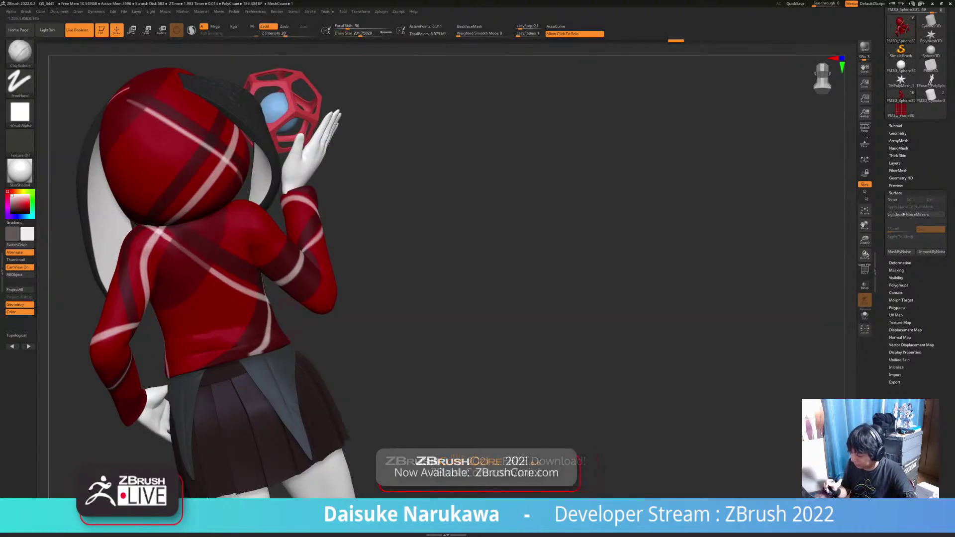
# Lower the jacket's subdivision level and inflate it slightly to cover the body showing through the back and sleeves.
pyautogui.click(898, 134)
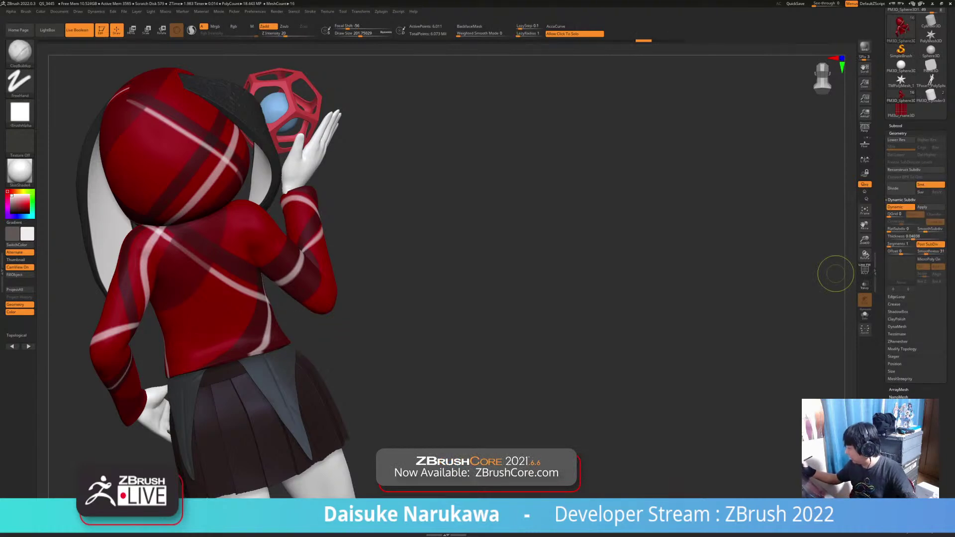
pyautogui.hotkey('shift', 'd')
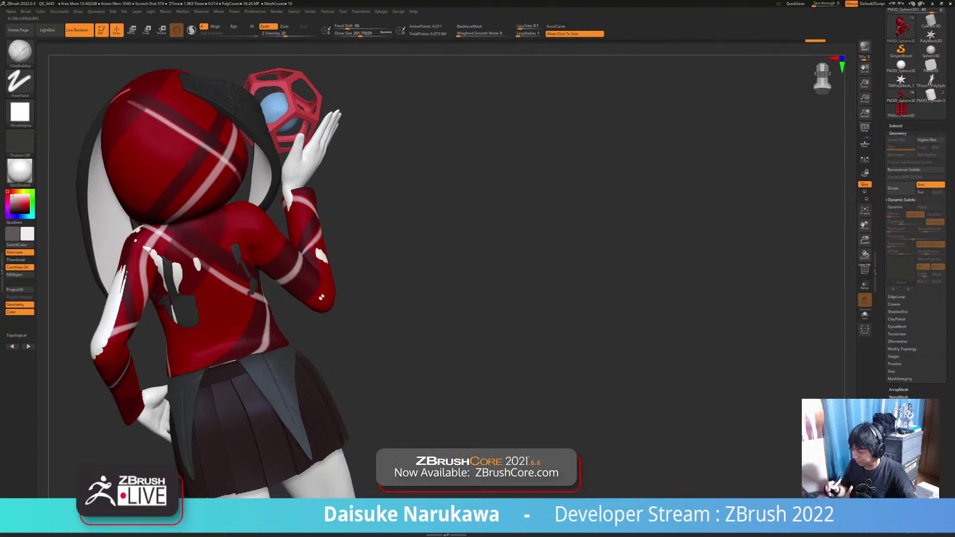
pyautogui.click(898, 134)
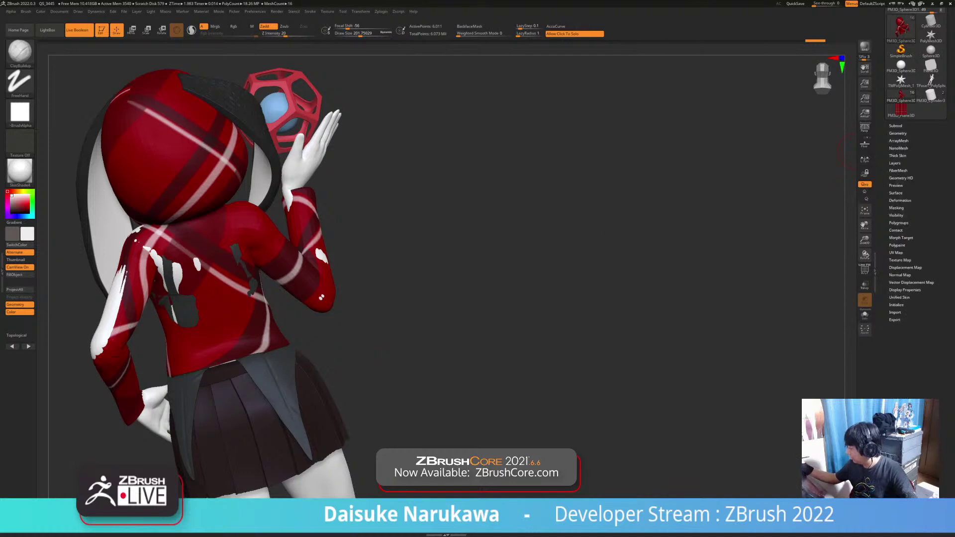
pyautogui.click(900, 201)
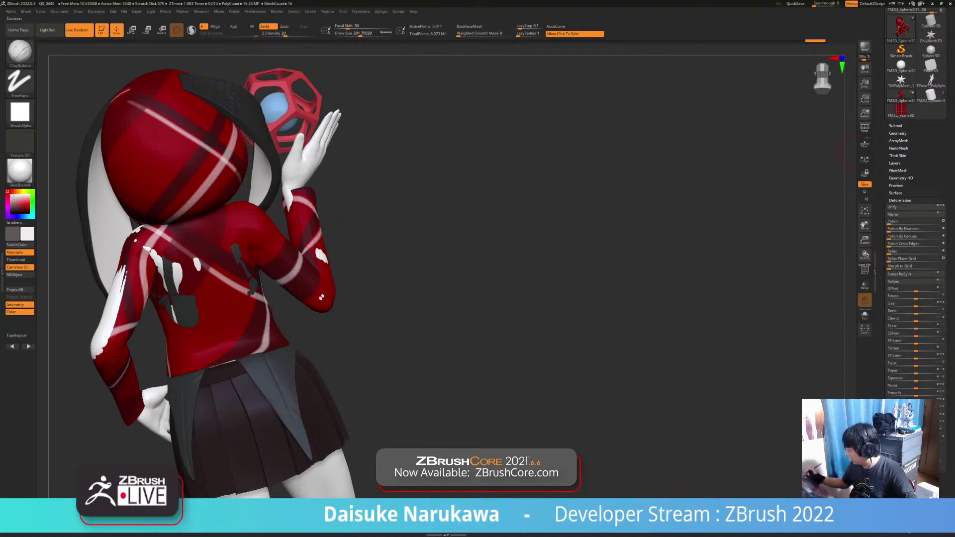
pyautogui.moveTo(914, 402); pyautogui.dragTo(924, 402)
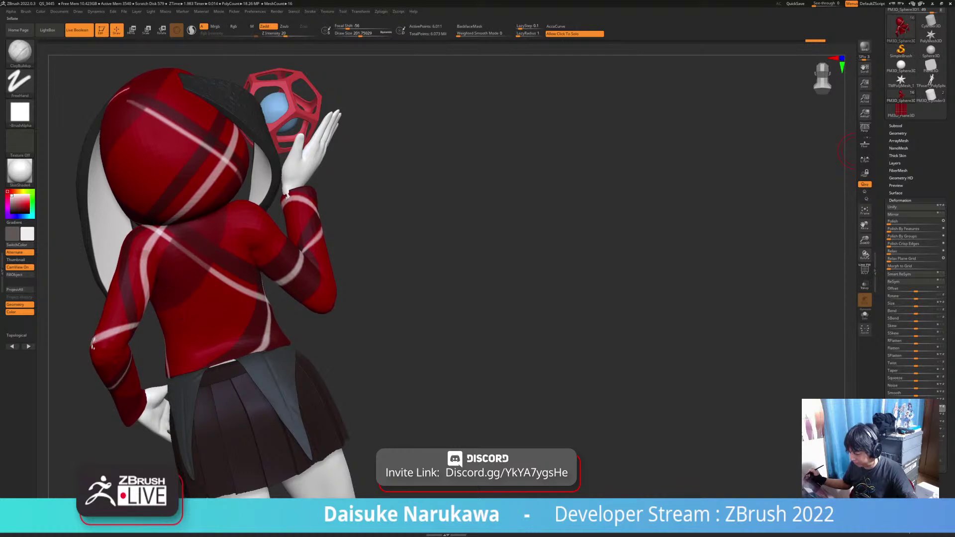
# Subdivide the inflated jacket mesh to a higher resolution.
pyautogui.hotkey('ctrl', 'd')
pyautogui.hotkey('ctrl', 'z')
pyautogui.hotkey('ctrl', 'd')
pyautogui.hotkey('ctrl', 'd')
# Set the ClayBuildup draw size to about 259 and build up the raised sleeve's cuff over the skin showing through.
pyautogui.keyDown('ctrl'); pyautogui.moveTo(155, 256); pyautogui.dragTo(158, 308, button='right'); pyautogui.keyUp('ctrl')
pyautogui.click(362, 34)
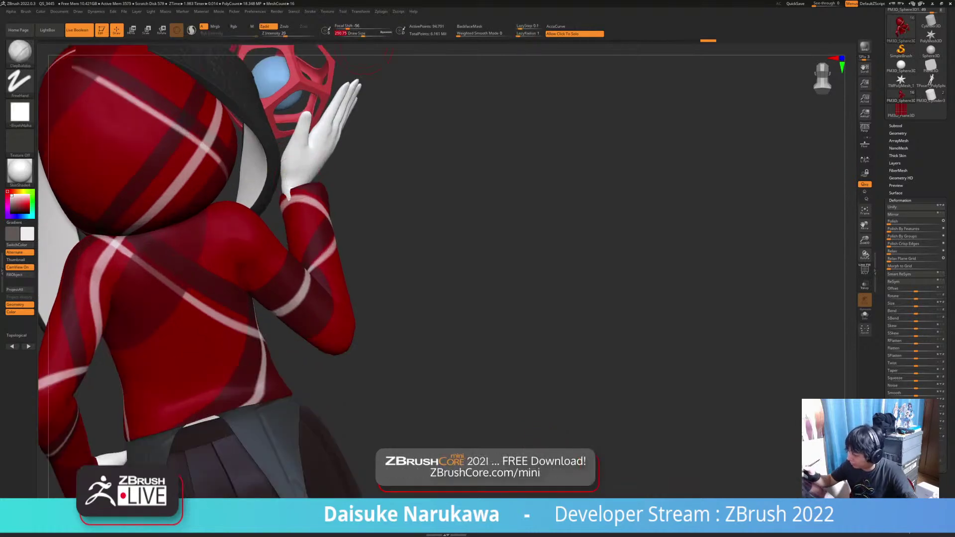
pyautogui.moveTo(285, 201); pyautogui.dragTo(289, 195)
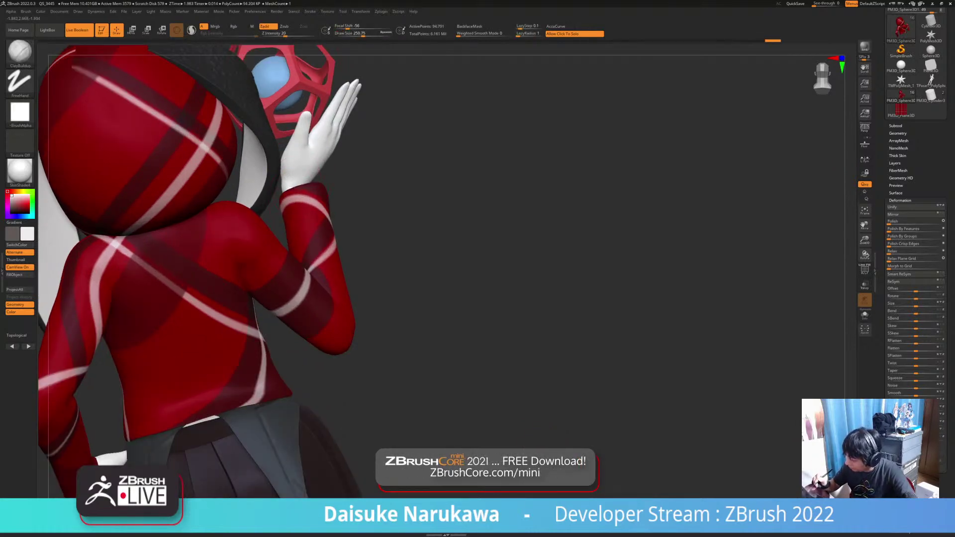
pyautogui.keyDown('alt'); pyautogui.moveTo(117, 282); pyautogui.dragTo(187, 230, button='right'); pyautogui.keyUp('alt')
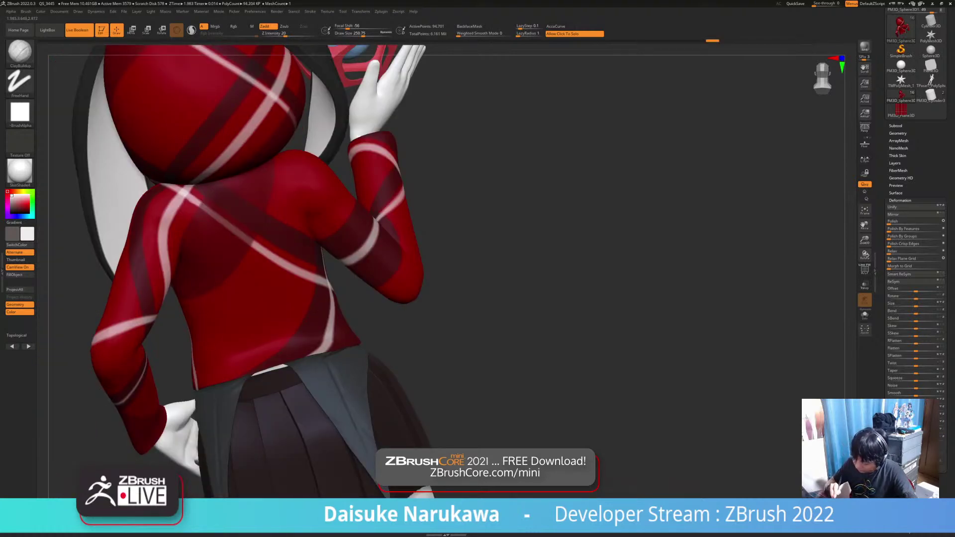
pyautogui.keyDown('ctrl'); pyautogui.moveTo(199, 268); pyautogui.dragTo(362, 281, button='right'); pyautogui.keyUp('ctrl')
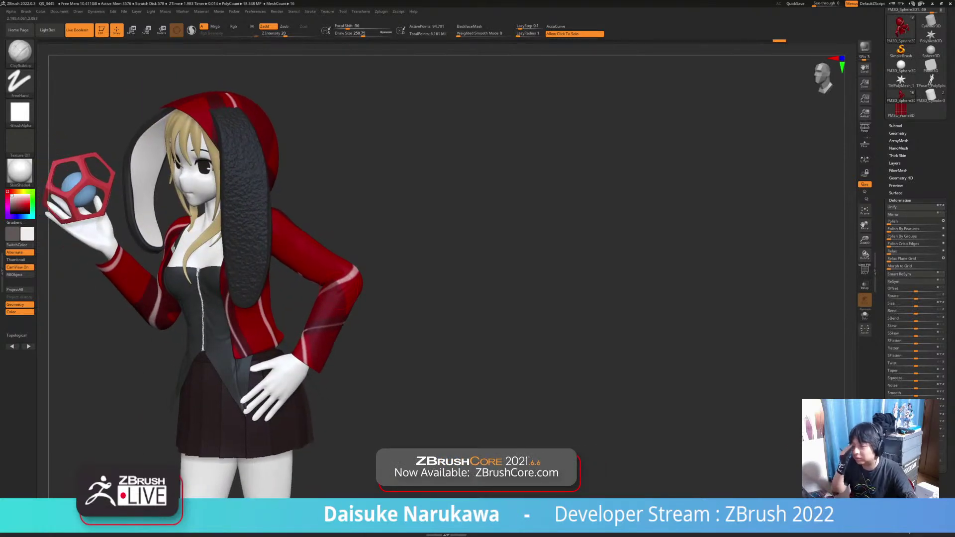
# Look over the jacket from the side and enlarge the ClayBuildup draw size to about 311.
pyautogui.keyDown('alt'); pyautogui.moveTo(300, 322); pyautogui.dragTo(331, 333, button='right'); pyautogui.keyUp('alt')
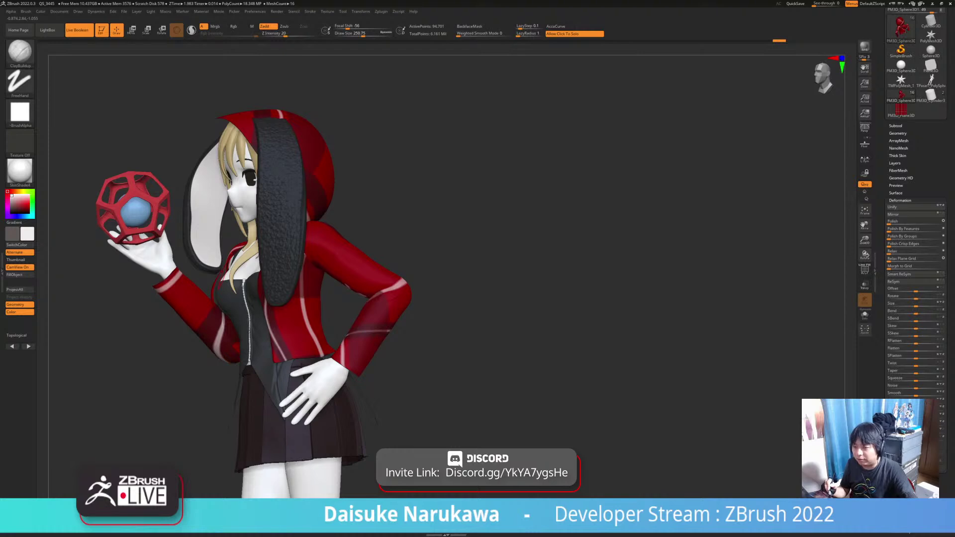
pyautogui.moveTo(170, 239); pyautogui.dragTo(180, 264, button='right')
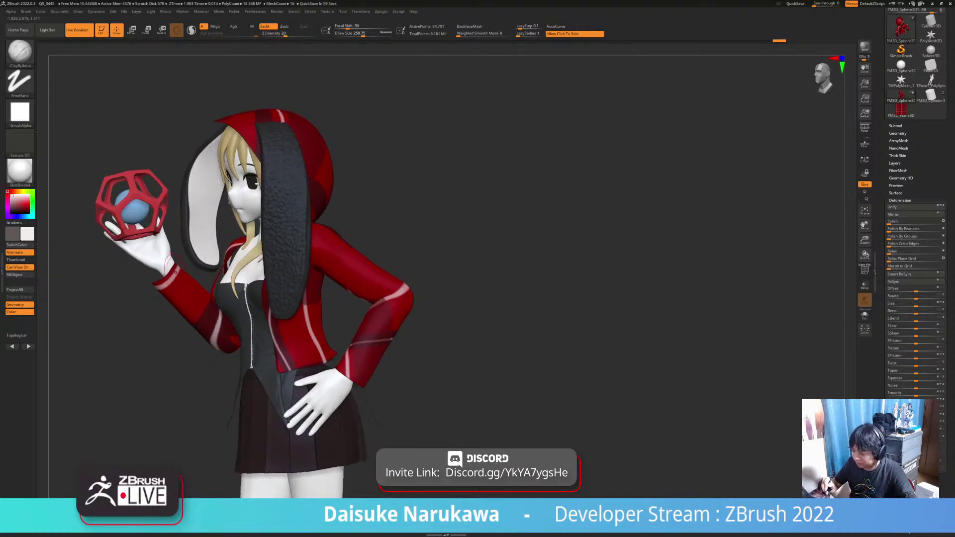
pyautogui.click(366, 34)
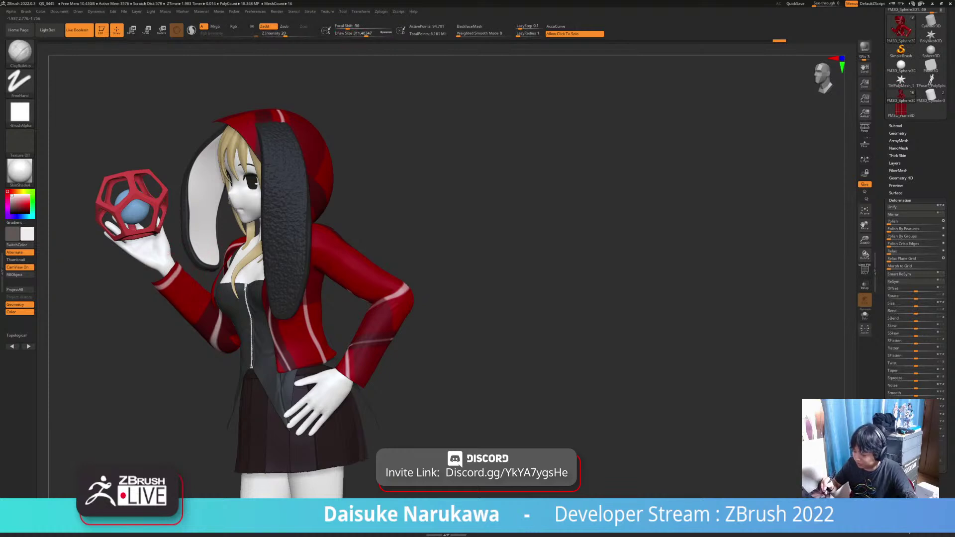
# Isolate the near ear and duplicate it, leaving a smooth version without the surface noise in view.
pyautogui.keyDown('alt'); pyautogui.click(285, 252); pyautogui.keyUp('alt')
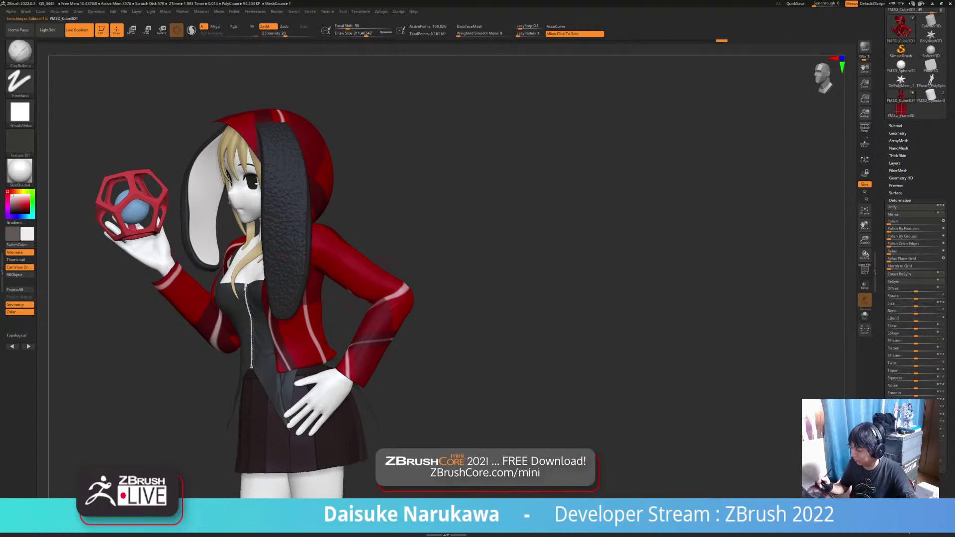
pyautogui.click(390, 261)
pyautogui.keyDown('alt'); pyautogui.moveTo(388, 262); pyautogui.dragTo(385, 304); pyautogui.keyUp('alt')
pyautogui.moveTo(385, 304); pyautogui.dragTo(351, 293)
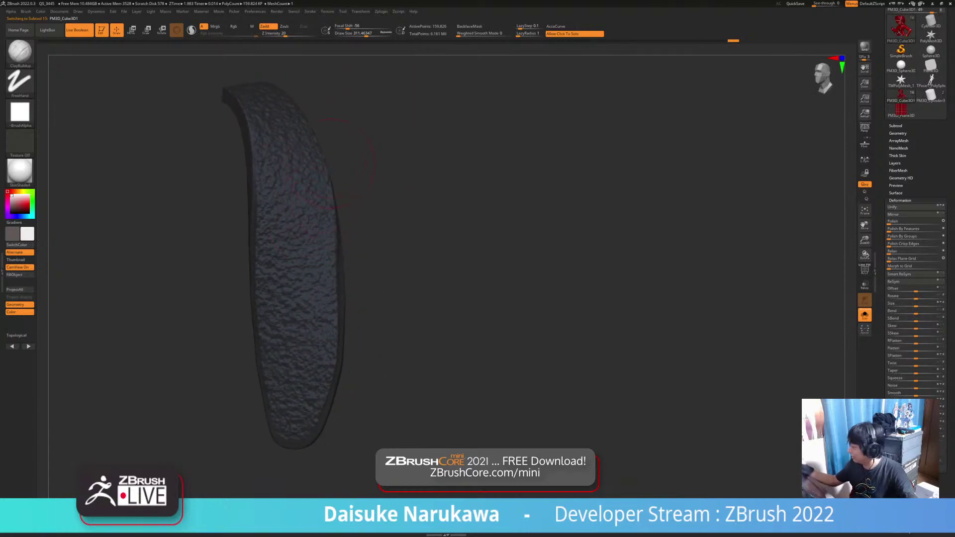
pyautogui.press('n')
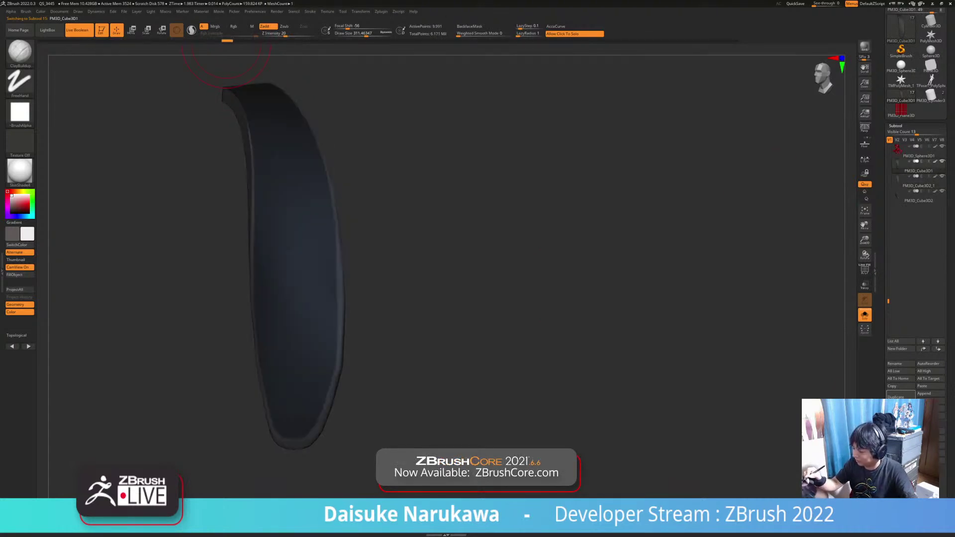
pyautogui.moveTo(383, 268)
pyautogui.mouseDown()
pyautogui.moveTo(363, 294)
pyautogui.moveTo(355, 281)
pyautogui.moveTo(380, 284)
pyautogui.mouseUp()
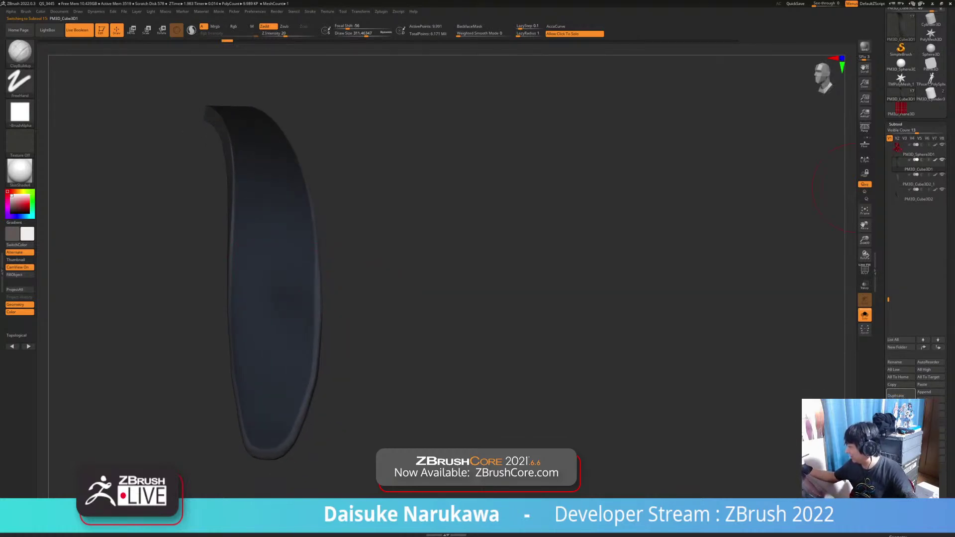
# Turn on the FiberMesh preview for the isolated ear to cover its surface with fibers.
pyautogui.click(897, 124)
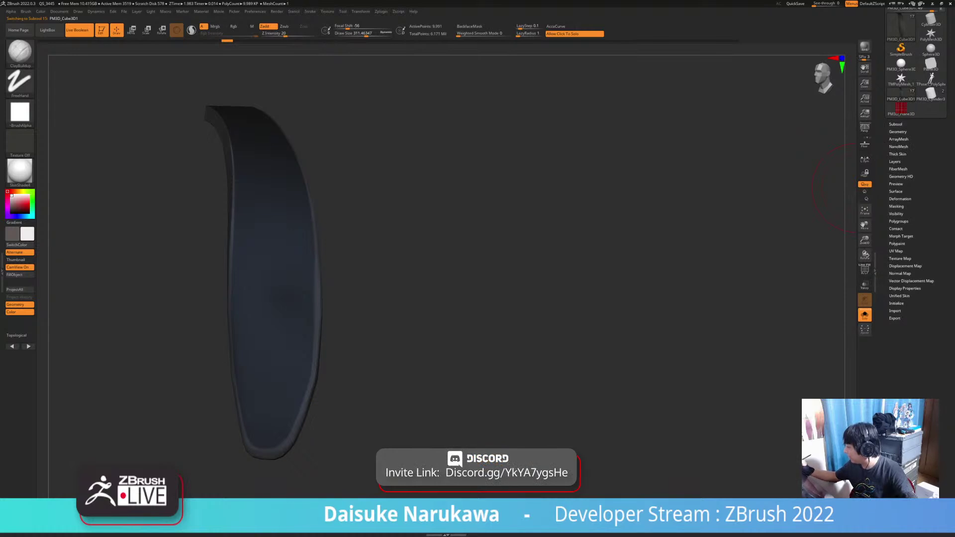
pyautogui.click(898, 169)
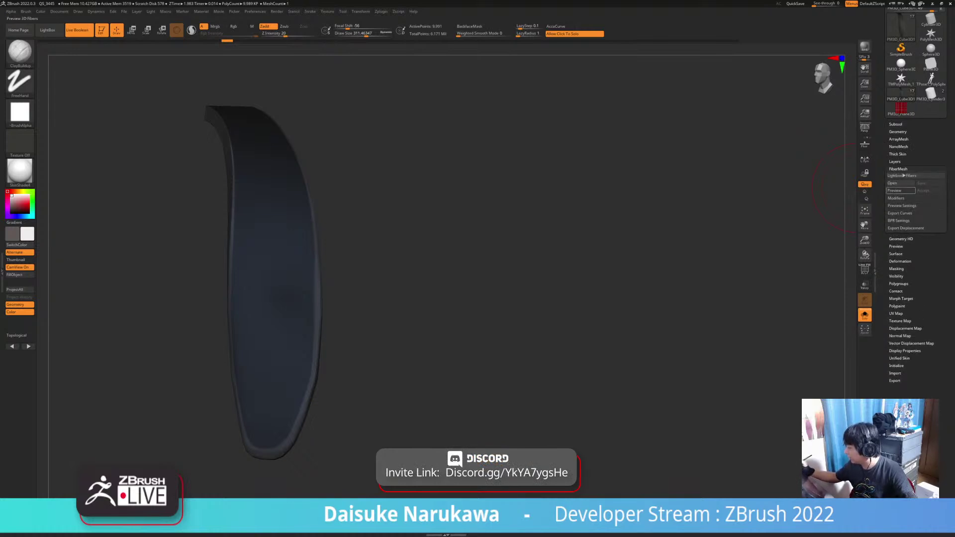
pyautogui.click(894, 190)
pyautogui.keyDown('ctrl'); pyautogui.moveTo(320, 367); pyautogui.dragTo(351, 383, button='right'); pyautogui.keyUp('ctrl')
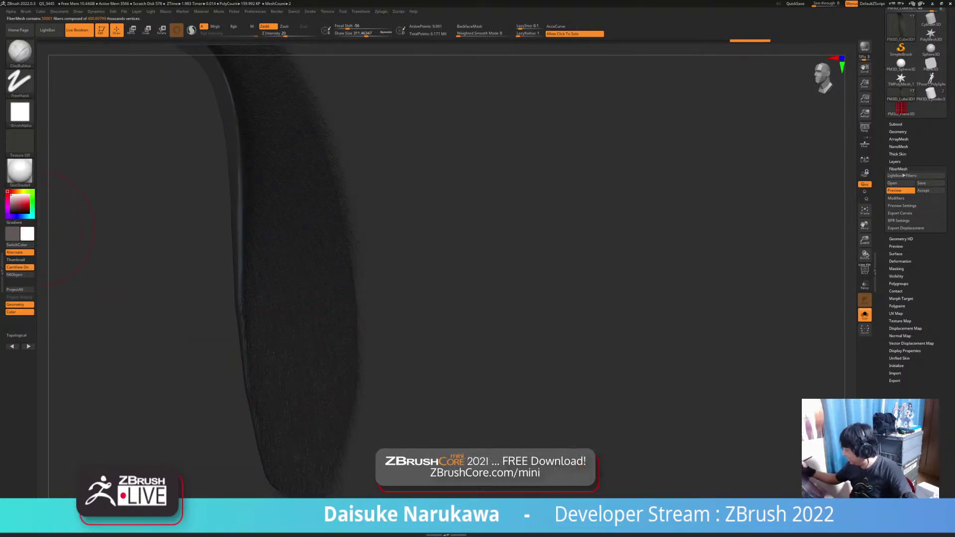
# Set the ear fibers' base and tip colors to a near-white.
pyautogui.click(896, 199)
pyautogui.click(901, 332)
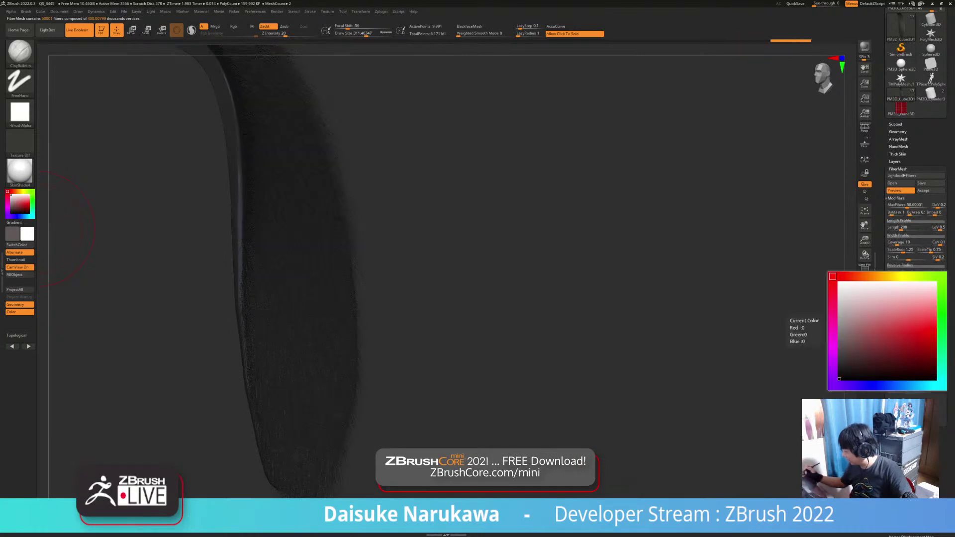
pyautogui.click(842, 285)
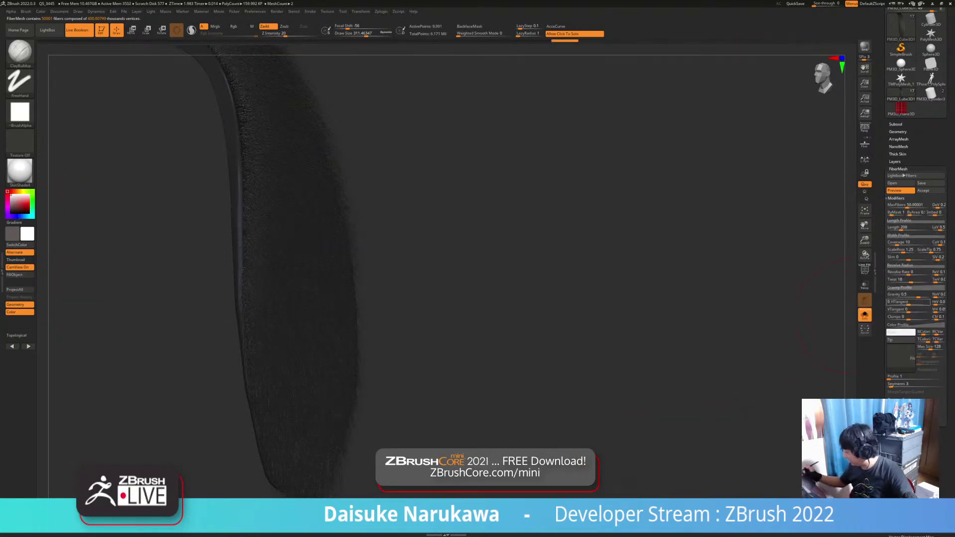
pyautogui.click(901, 339)
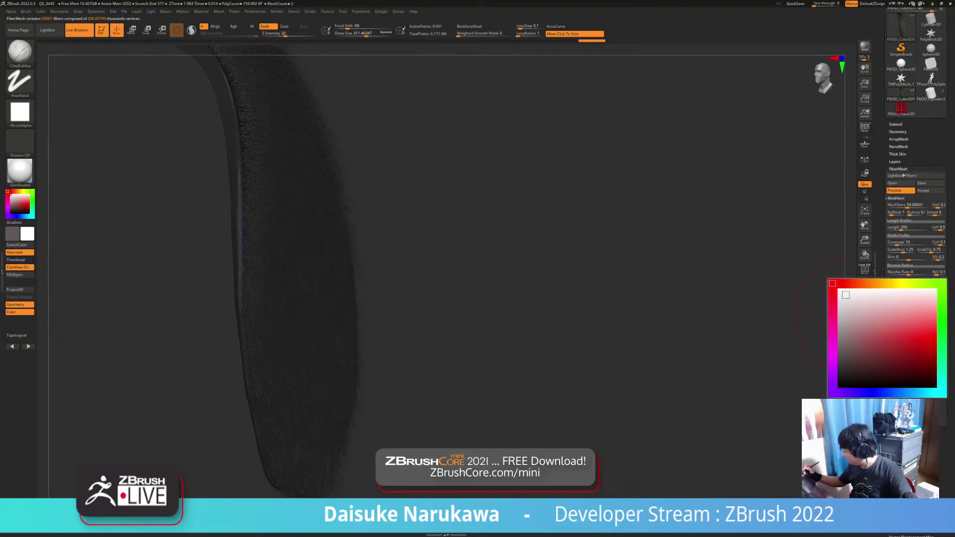
pyautogui.click(840, 291)
pyautogui.keyDown('ctrl'); pyautogui.moveTo(542, 384); pyautogui.dragTo(543, 359, button='right'); pyautogui.keyUp('ctrl')
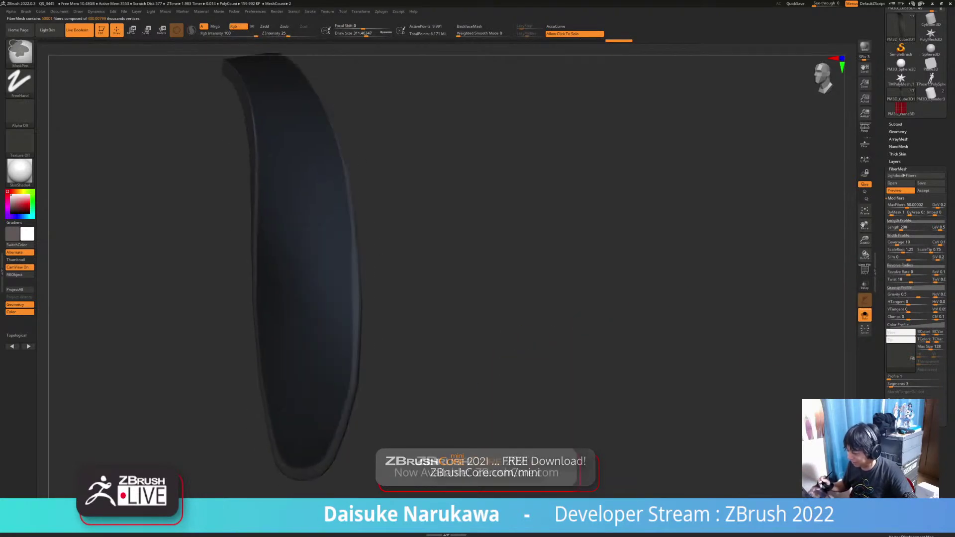
pyautogui.moveTo(553, 409)
pyautogui.mouseDown(button='right')
pyautogui.moveTo(518, 415)
pyautogui.moveTo(516, 388)
pyautogui.moveTo(480, 383)
pyautogui.mouseUp(button='right')
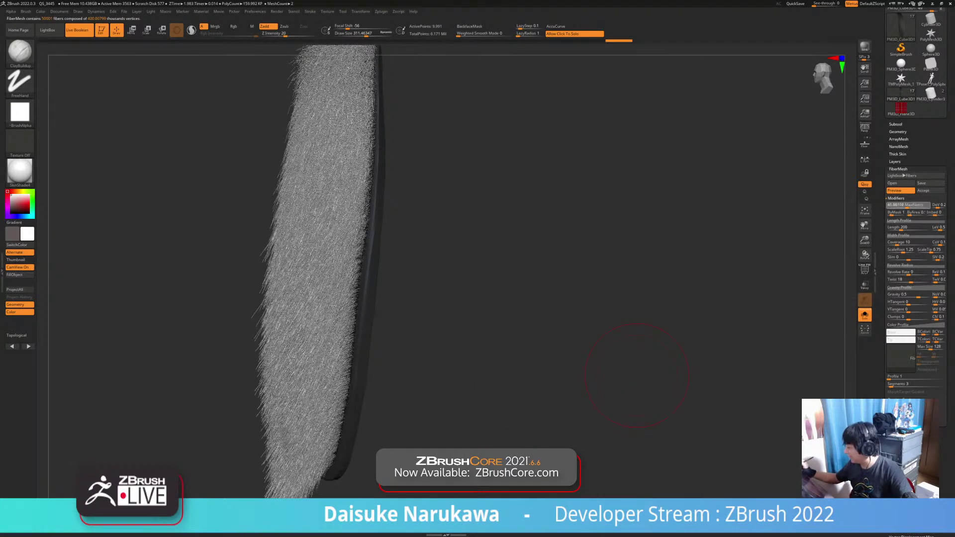
# Reduce the fibers' MaxFibers value to about 9.18 and check the thinner fur over the ear.
pyautogui.click(903, 206)
pyautogui.moveTo(903, 205); pyautogui.dragTo(900, 205)
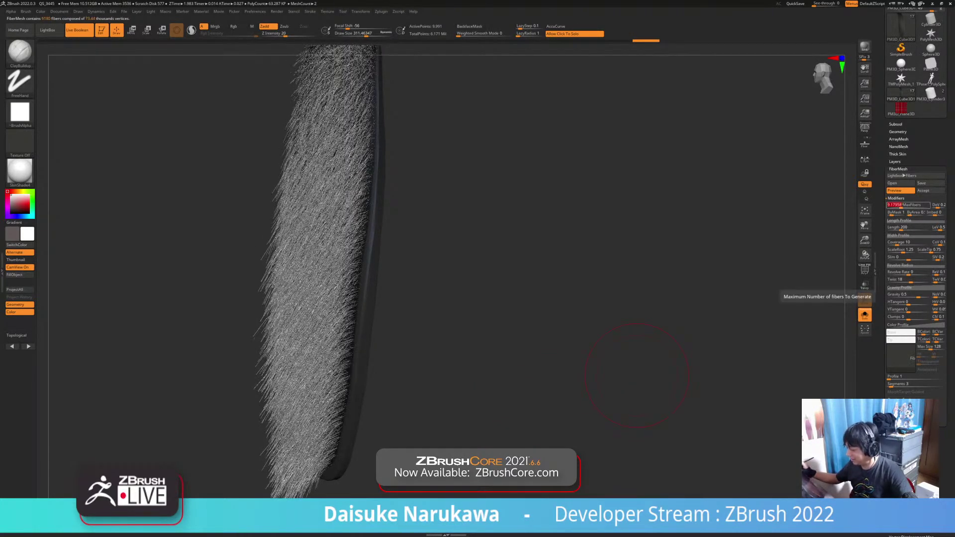
pyautogui.moveTo(473, 384); pyautogui.dragTo(517, 388)
pyautogui.keyDown('ctrl'); pyautogui.moveTo(517, 388); pyautogui.dragTo(513, 379, button='right'); pyautogui.keyUp('ctrl')
pyautogui.moveTo(513, 384); pyautogui.dragTo(493, 385)
pyautogui.moveTo(627, 410); pyautogui.dragTo(480, 401)
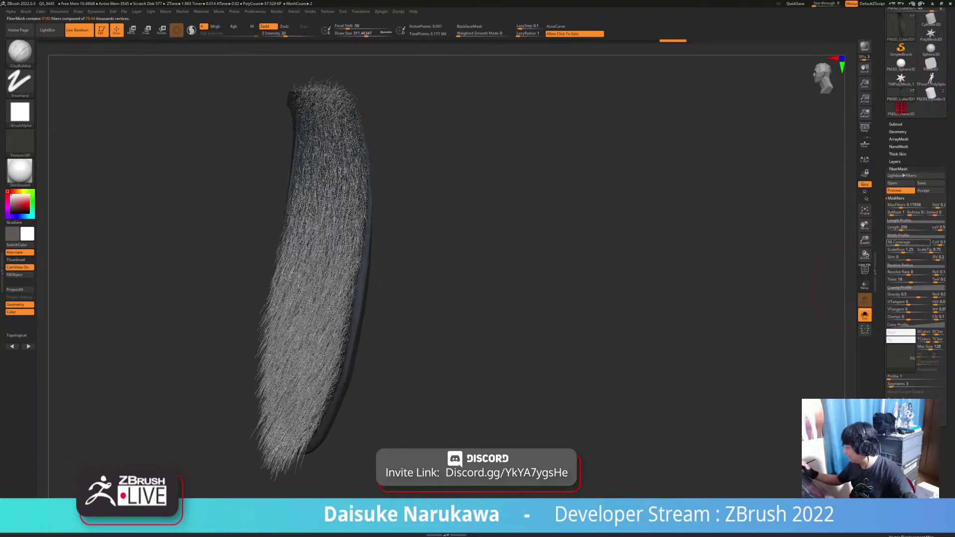
# Raise the fibers' Coverage to about 1484 to make the strands thicker.
pyautogui.moveTo(892, 242); pyautogui.dragTo(928, 243)
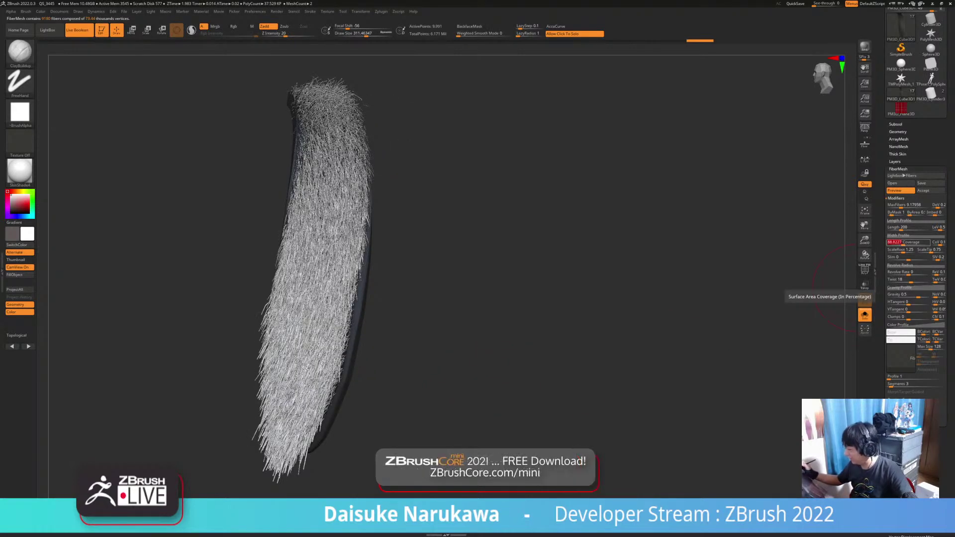
pyautogui.click(906, 242)
pyautogui.moveTo(904, 242); pyautogui.dragTo(918, 242)
pyautogui.moveTo(647, 279)
pyautogui.mouseDown()
pyautogui.moveTo(617, 279)
pyautogui.moveTo(647, 279)
pyautogui.moveTo(617, 279)
pyautogui.moveTo(632, 279)
pyautogui.mouseUp()
pyautogui.moveTo(667, 342); pyautogui.dragTo(681, 342)
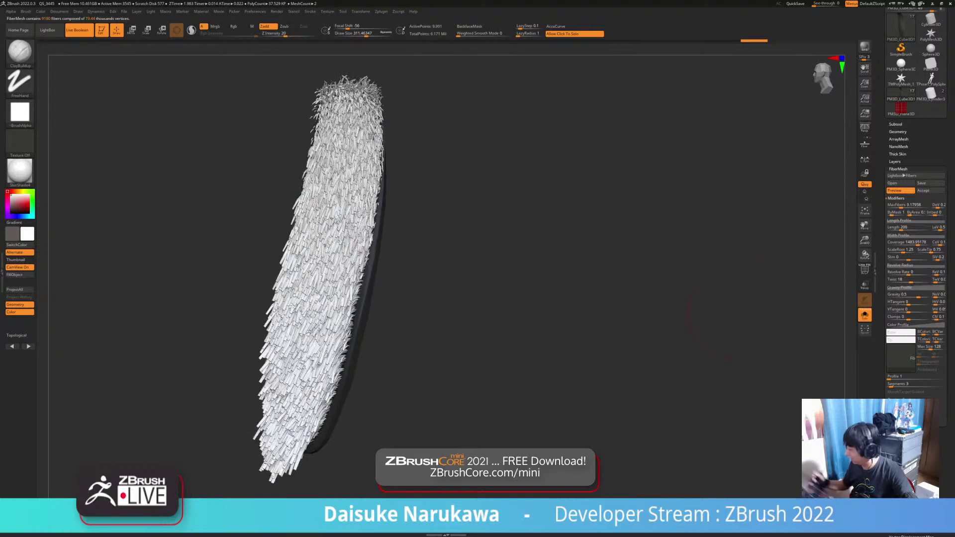
# Lengthen the fibers to about 847 and reduce their ScaleRoot to about 0.1.
pyautogui.moveTo(901, 228); pyautogui.dragTo(918, 227)
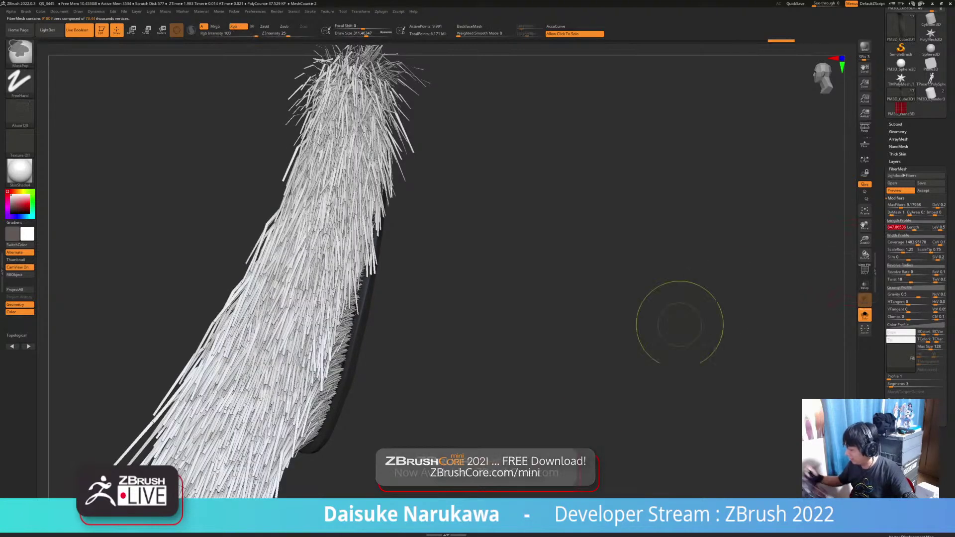
pyautogui.moveTo(624, 331)
pyautogui.mouseDown()
pyautogui.moveTo(642, 335)
pyautogui.moveTo(634, 340)
pyautogui.moveTo(626, 319)
pyautogui.moveTo(625, 338)
pyautogui.mouseUp()
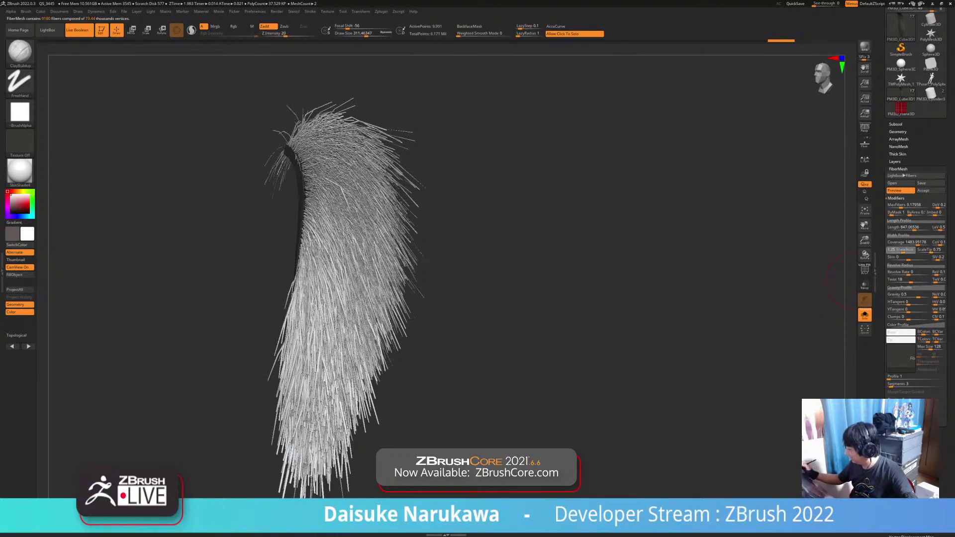
pyautogui.click(894, 250)
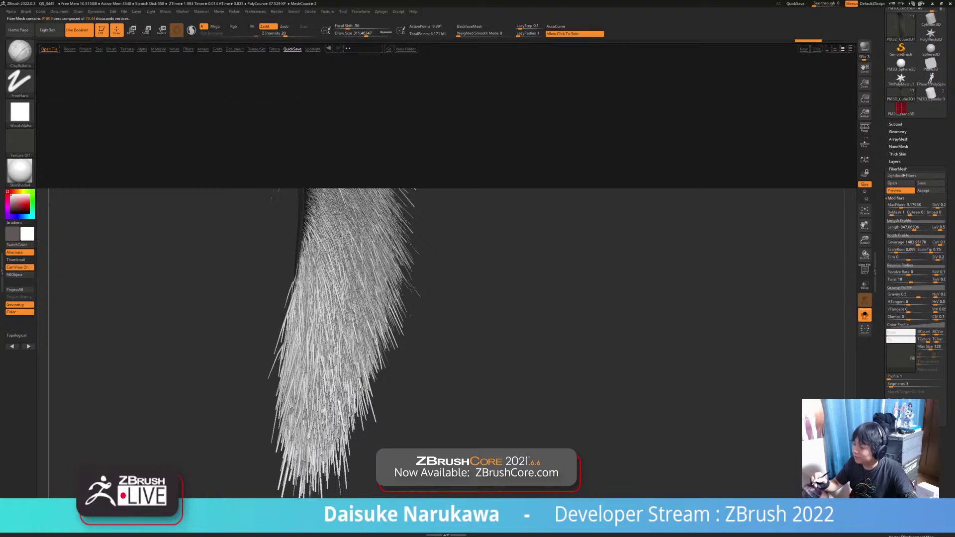
# Load the white curly fiber preset from the LightBox fibers library and inspect it on the ear.
pyautogui.click(188, 49)
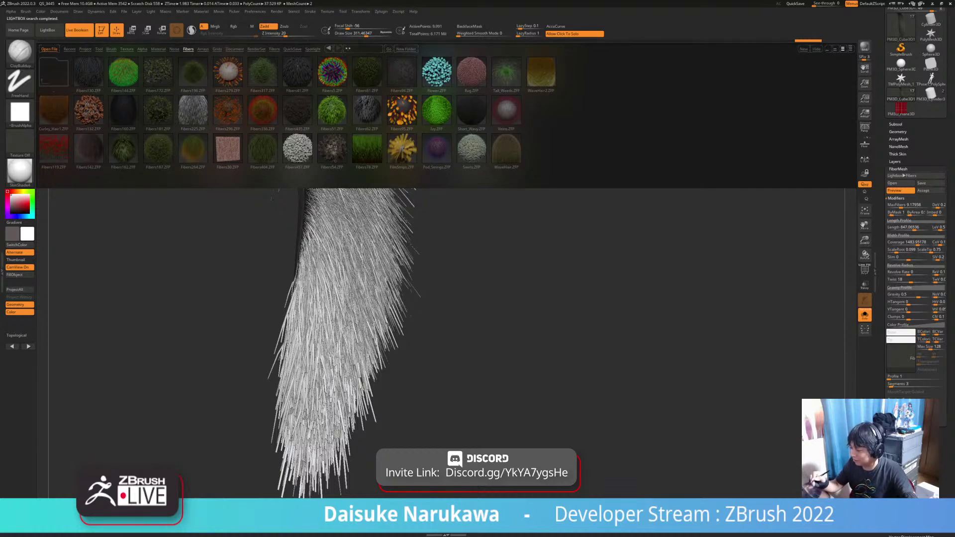
pyautogui.doubleClick(298, 149)
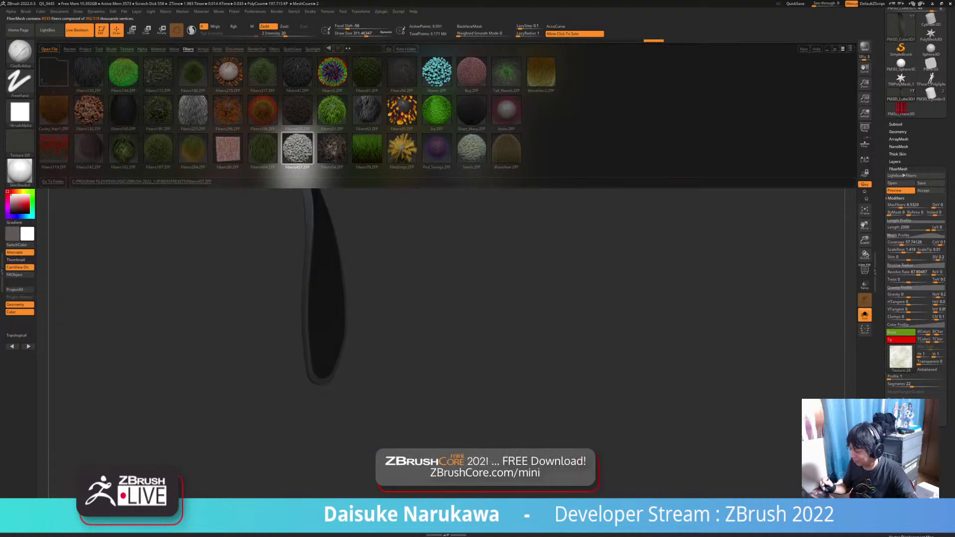
pyautogui.press(',')
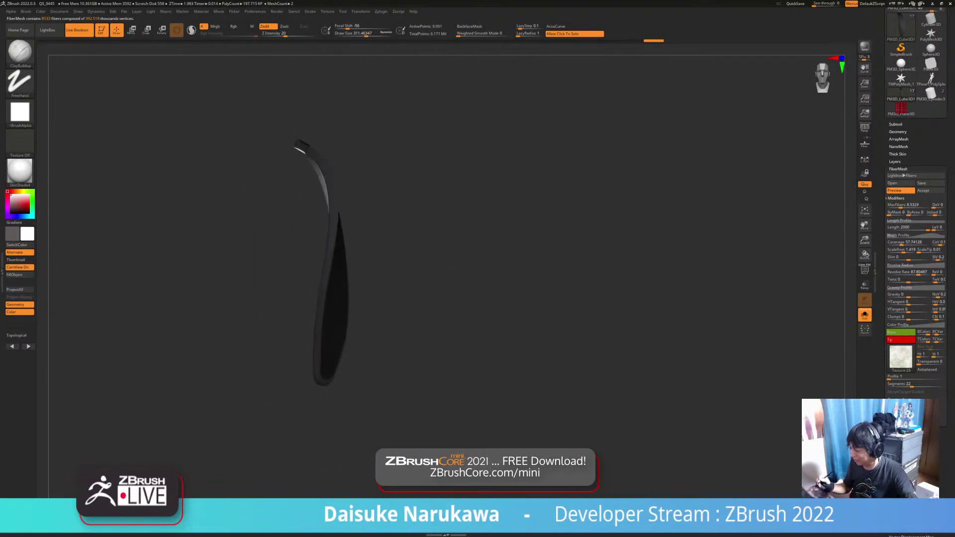
pyautogui.moveTo(454, 341); pyautogui.dragTo(462, 332)
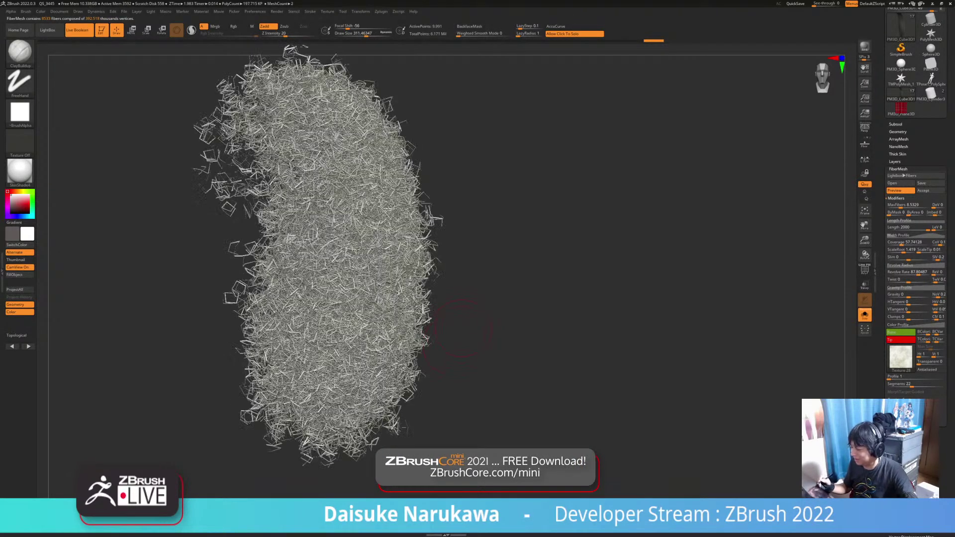
# Try the yellow filmstrip fiber preset on the ear and replace it with the orange curly one.
pyautogui.press(',')
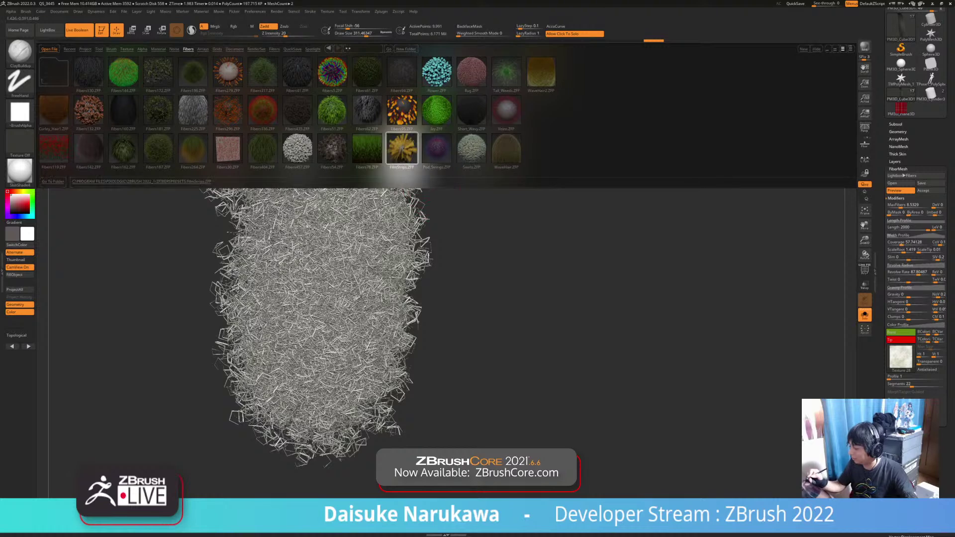
pyautogui.doubleClick(402, 149)
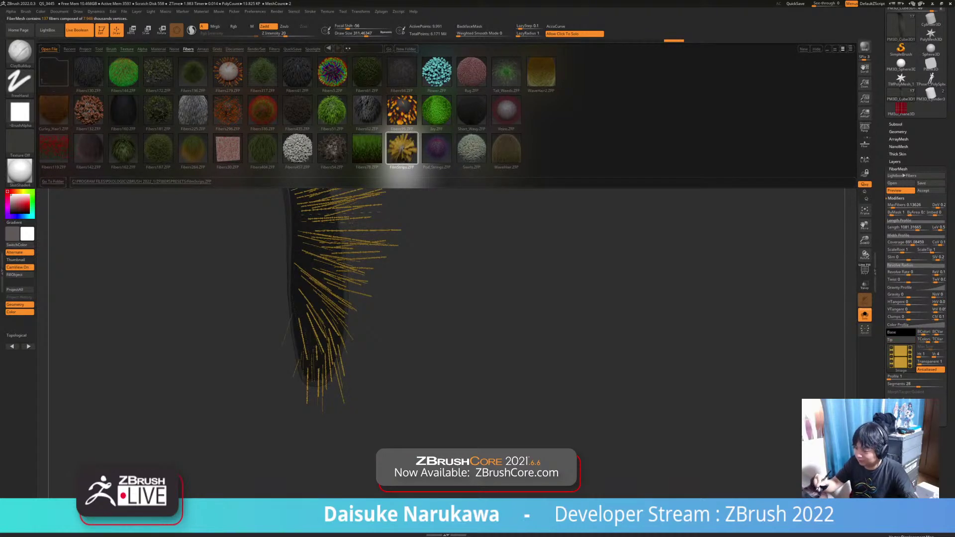
pyautogui.doubleClick(88, 111)
pyautogui.press(',')
pyautogui.keyDown('ctrl'); pyautogui.moveTo(292, 220); pyautogui.dragTo(307, 259, button='right'); pyautogui.keyUp('ctrl')
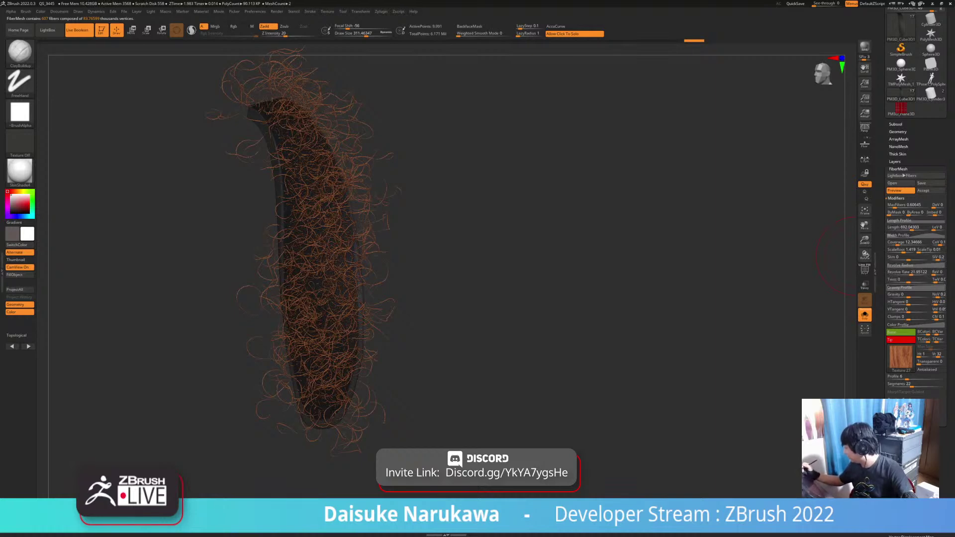
# Set the curly fibers' Revolve Rate to about -28.3 and shorten their Length to about 267.
pyautogui.moveTo(911, 273); pyautogui.dragTo(908, 273)
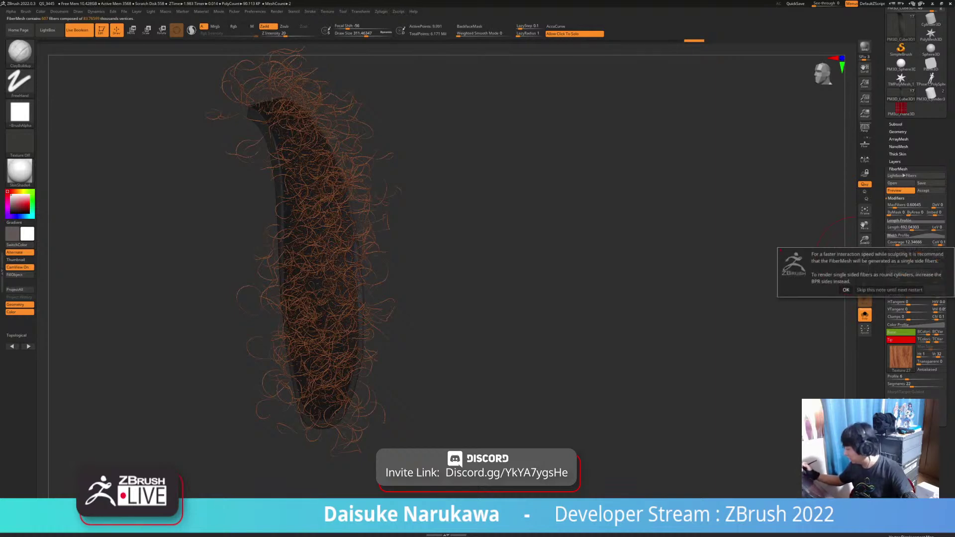
pyautogui.click(846, 289)
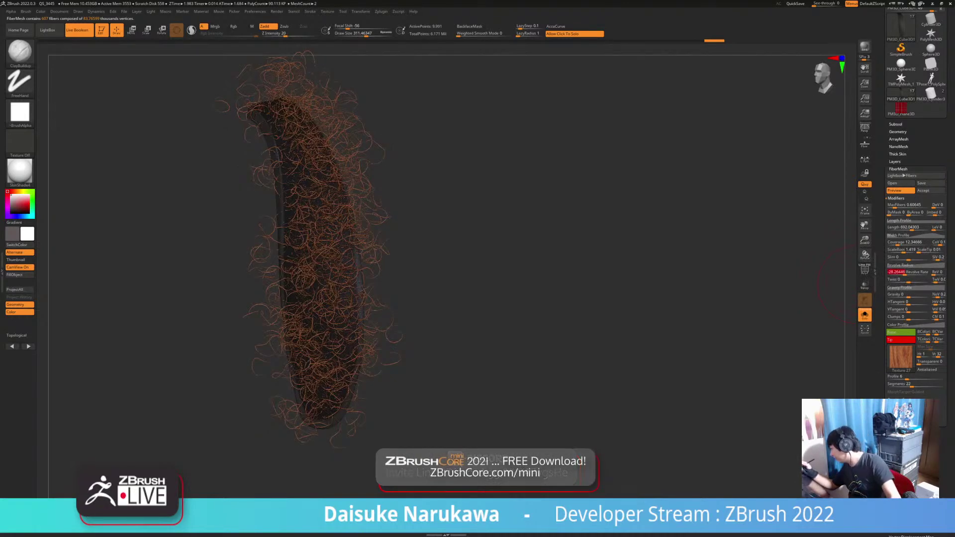
pyautogui.press('Return')
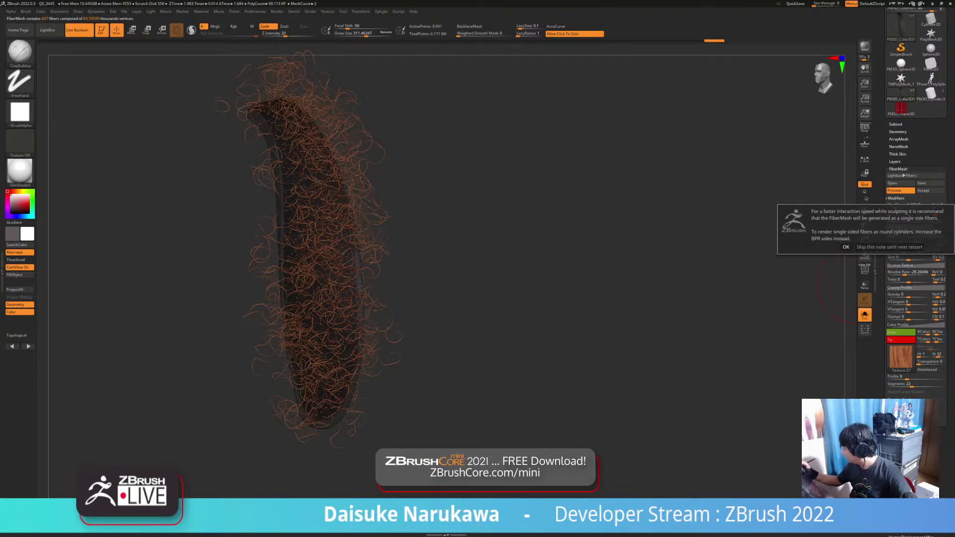
pyautogui.click(846, 247)
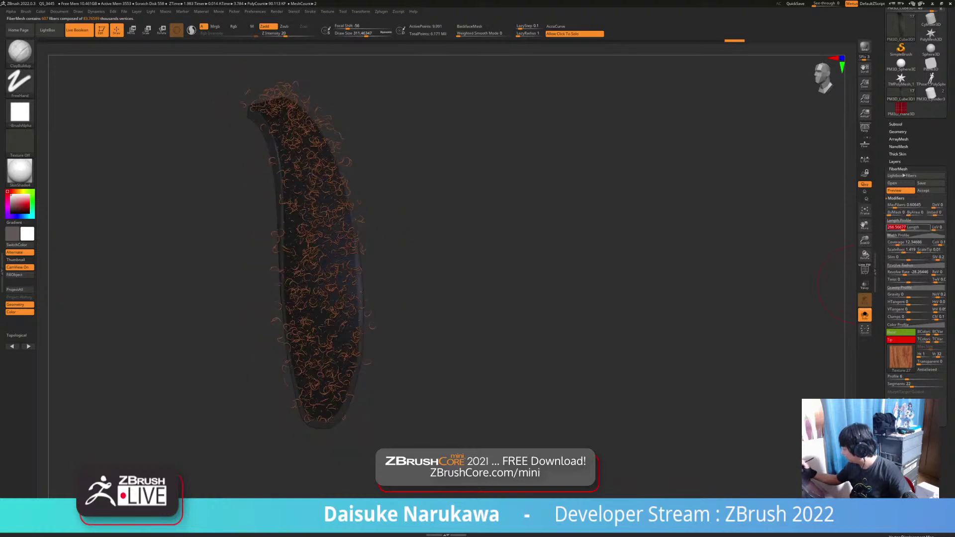
pyautogui.moveTo(864, 241); pyautogui.dragTo(864, 273)
pyautogui.moveTo(502, 384); pyautogui.dragTo(517, 406)
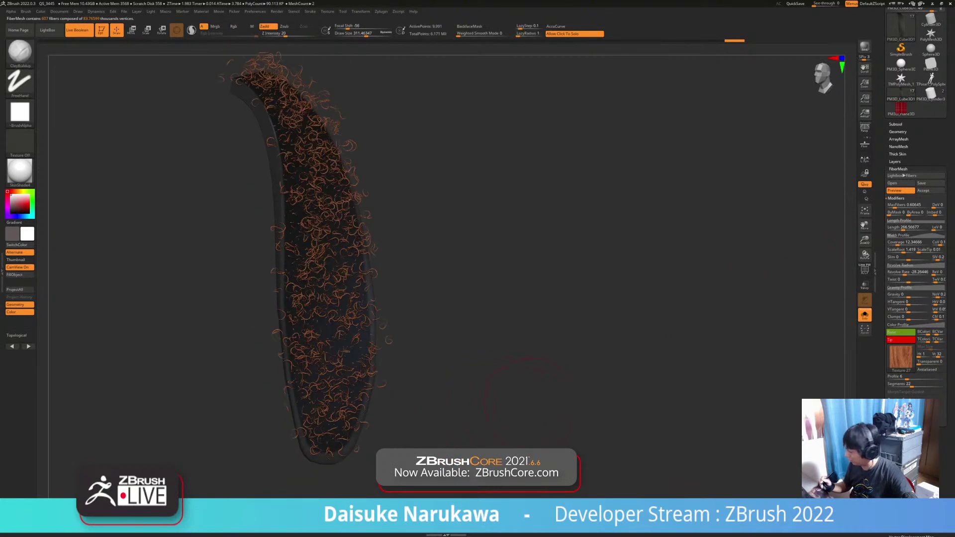
# Remove the wood-like texture from the curly fibers.
pyautogui.click(900, 357)
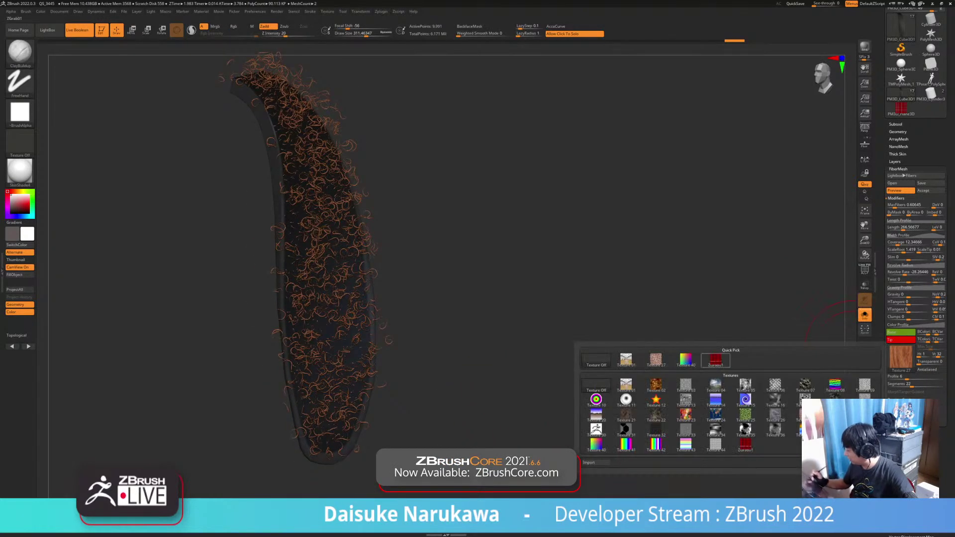
pyautogui.click(598, 362)
pyautogui.click(580, 380)
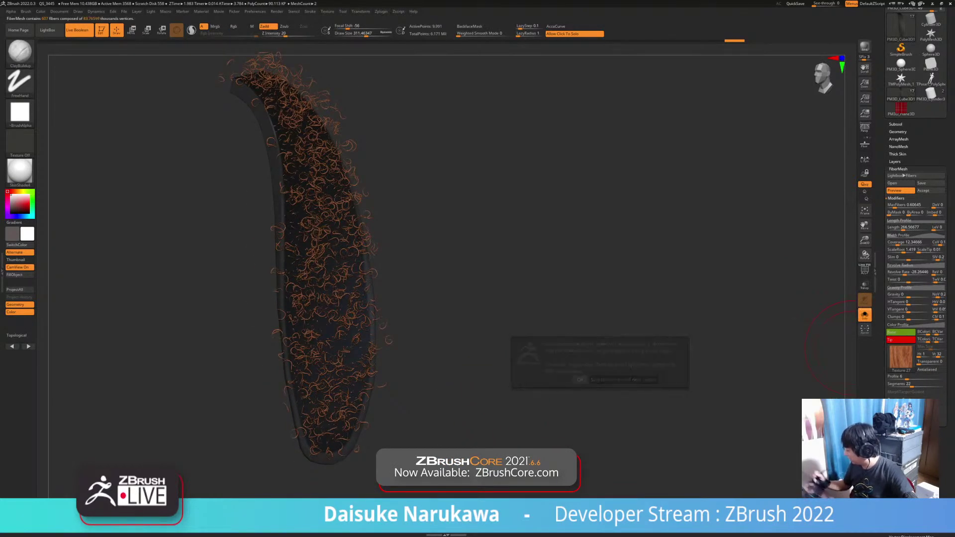
# Darken the curly fibers' green base color to near-black.
pyautogui.click(901, 333)
pyautogui.click(845, 351)
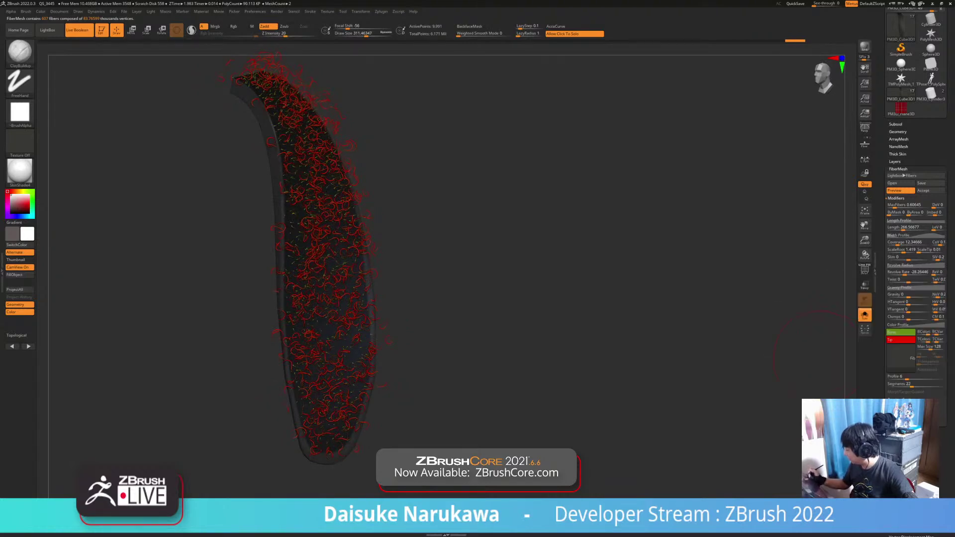
pyautogui.click(901, 332)
pyautogui.click(889, 348)
pyautogui.click(901, 332)
pyautogui.click(853, 365)
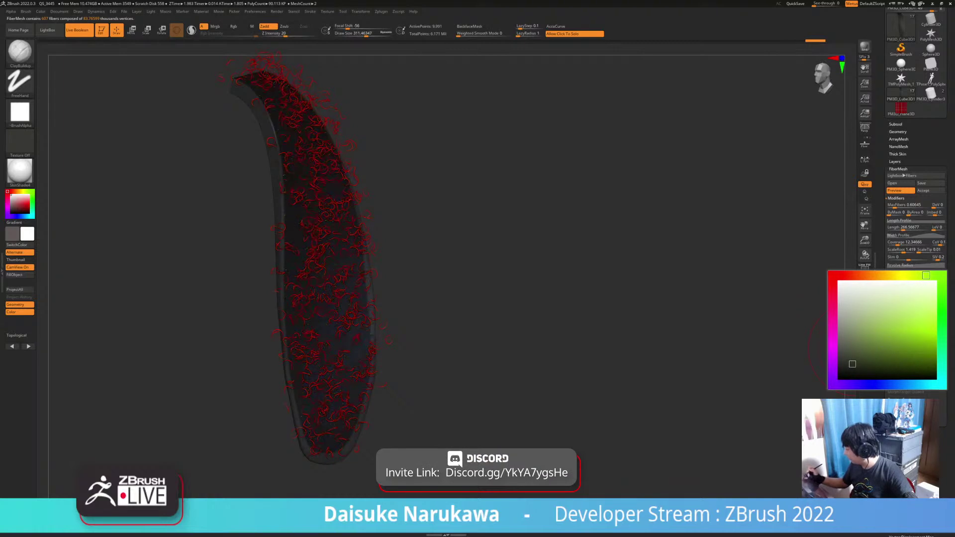
pyautogui.click(845, 369)
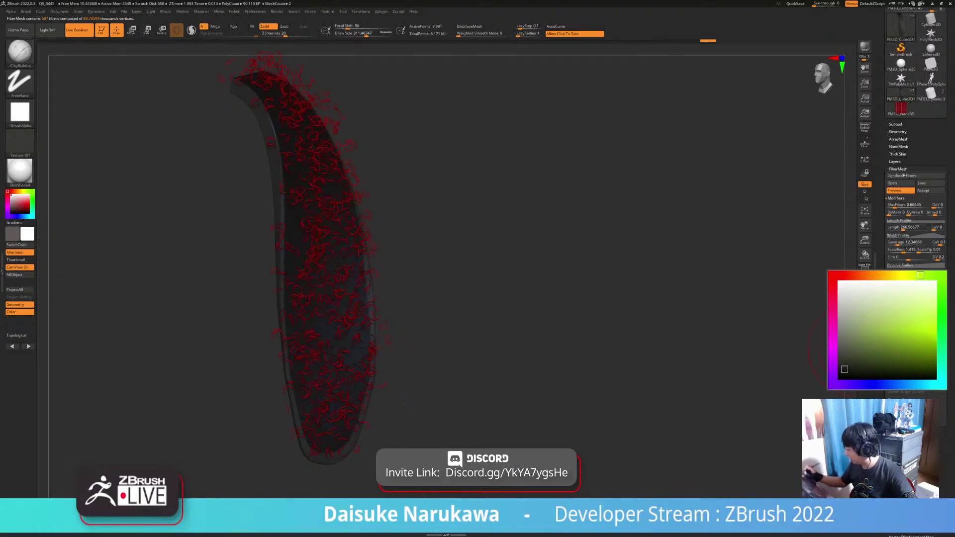
# Change the curly fibers' red tip color to a dark gray.
pyautogui.click(901, 340)
pyautogui.click(847, 320)
pyautogui.moveTo(846, 320); pyautogui.dragTo(845, 334)
pyautogui.click(845, 349)
pyautogui.click(845, 352)
pyautogui.moveTo(788, 372)
pyautogui.mouseDown()
pyautogui.moveTo(747, 323)
pyautogui.moveTo(761, 353)
pyautogui.moveTo(793, 290)
pyautogui.mouseUp()
# Shorten the curly fibers' Length to about 137.5 and adjust their MaxFibers and Coverage.
pyautogui.click(906, 227)
pyautogui.moveTo(904, 228); pyautogui.dragTo(900, 228)
pyautogui.click(899, 228)
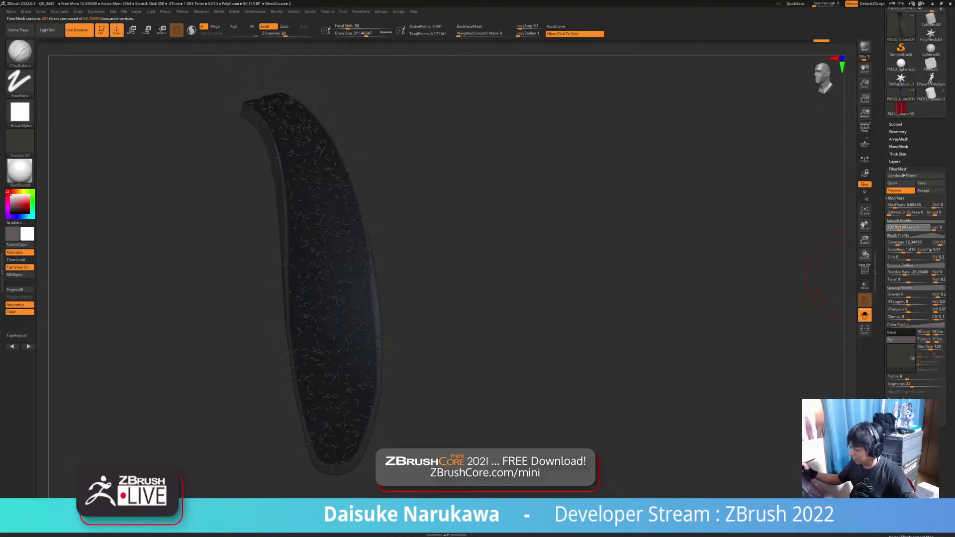
pyautogui.moveTo(896, 206); pyautogui.dragTo(895, 206)
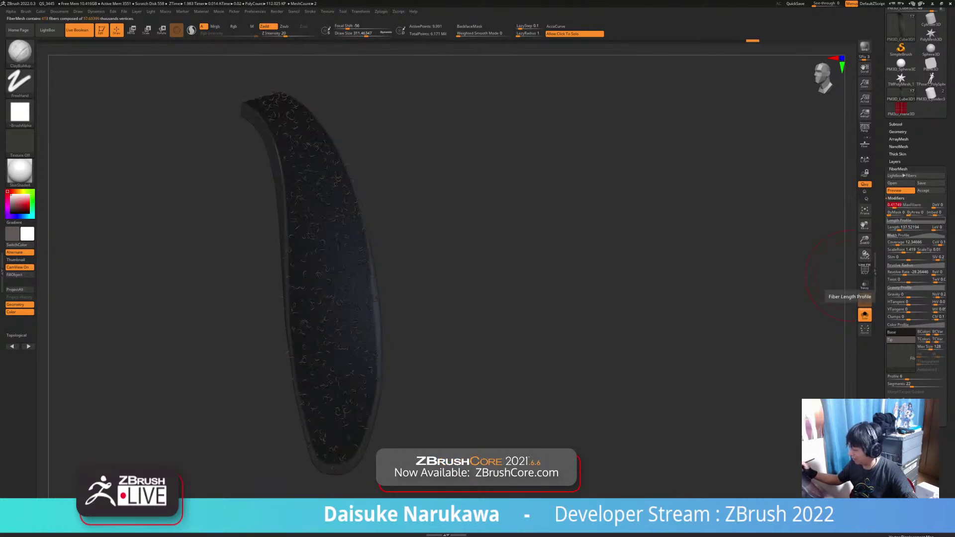
pyautogui.moveTo(898, 243); pyautogui.dragTo(904, 243)
pyautogui.moveTo(672, 345)
pyautogui.mouseDown()
pyautogui.moveTo(561, 398)
pyautogui.moveTo(550, 391)
pyautogui.mouseUp()
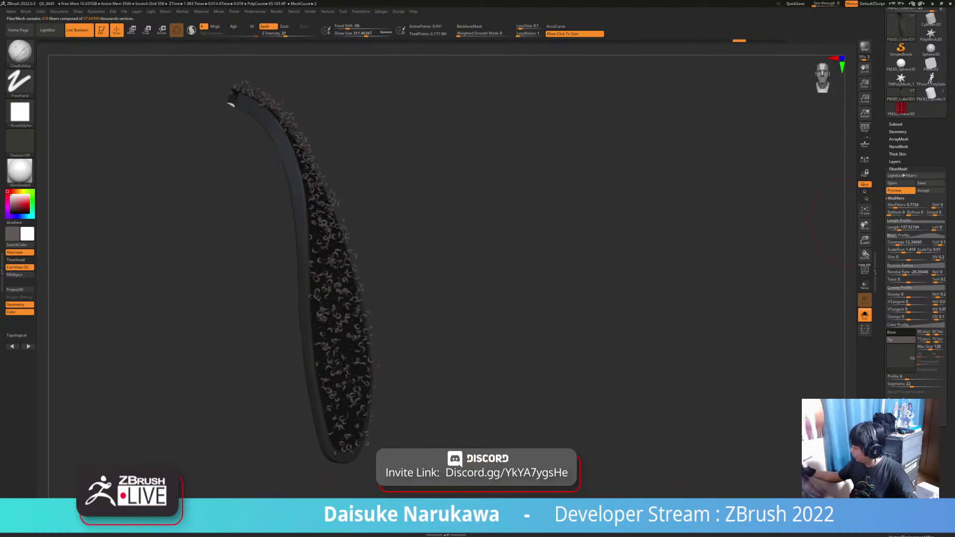
# Turn off the FiberMesh preview, delete the smooth ear subtool and select the PM3D_Cube3D2 subtool.
pyautogui.click(900, 190)
pyautogui.keyDown('ctrl'); pyautogui.moveTo(592, 348); pyautogui.dragTo(551, 360, button='right'); pyautogui.keyUp('ctrl')
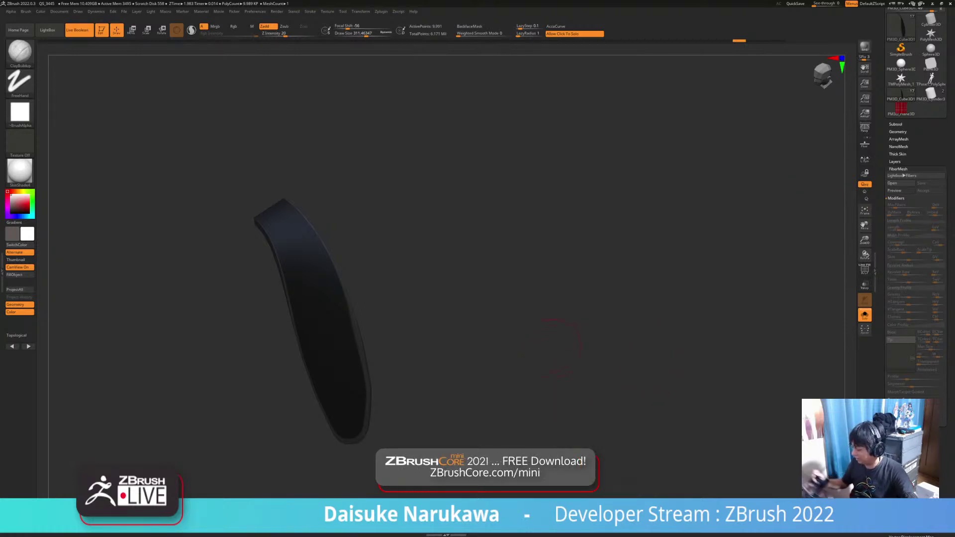
pyautogui.moveTo(577, 328); pyautogui.dragTo(486, 339, button='right')
pyautogui.click(896, 124)
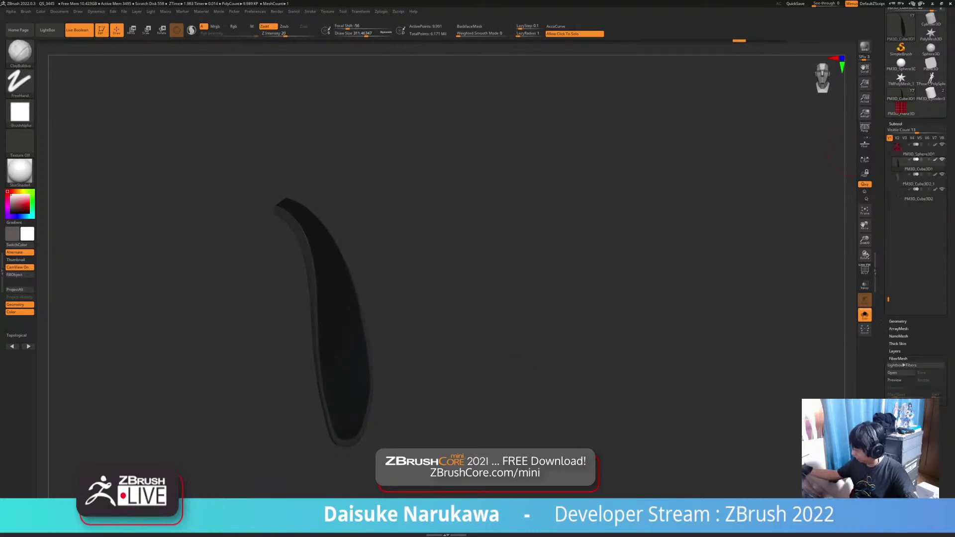
pyautogui.click(900, 410)
pyautogui.click(821, 418)
pyautogui.click(916, 179)
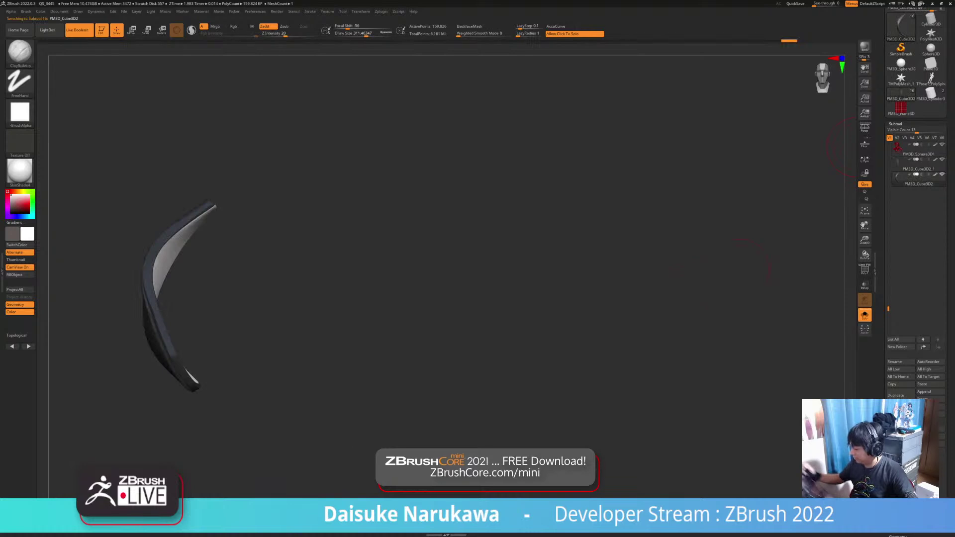
# Turn off Solo to bring back the full character around the selected ear.
pyautogui.click(722, 298)
pyautogui.moveTo(597, 309)
pyautogui.mouseDown()
pyautogui.moveTo(712, 313)
pyautogui.moveTo(703, 308)
pyautogui.mouseUp()
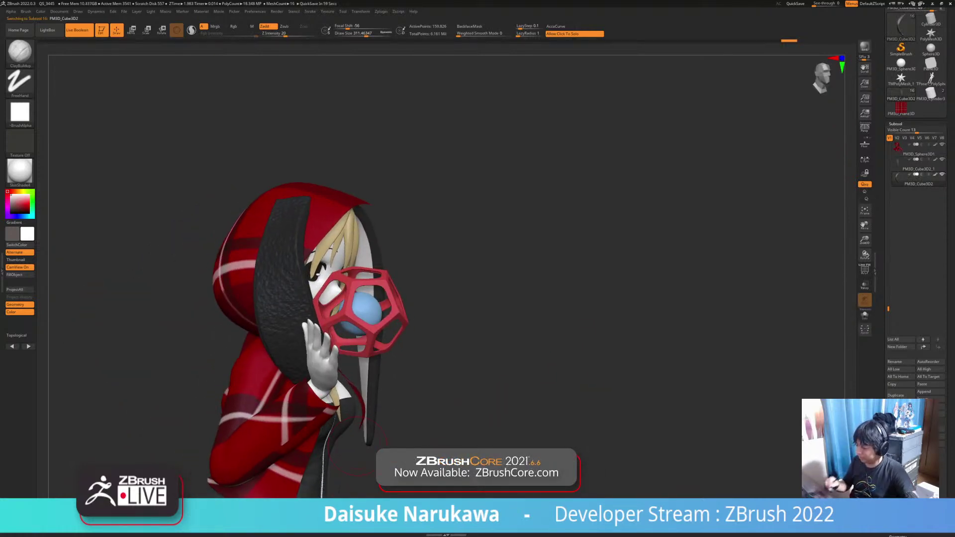
pyautogui.moveTo(527, 319); pyautogui.dragTo(399, 321)
pyautogui.moveTo(547, 338)
pyautogui.keyDown('alt'); pyautogui.mouseDown()
pyautogui.moveTo(501, 322)
pyautogui.moveTo(450, 322)
pyautogui.mouseUp(); pyautogui.keyUp('alt')
pyautogui.moveTo(451, 323)
pyautogui.keyDown('alt'); pyautogui.mouseDown()
pyautogui.moveTo(391, 280)
pyautogui.moveTo(276, 284)
pyautogui.mouseUp(); pyautogui.keyUp('alt')
pyautogui.moveTo(205, 289); pyautogui.dragTo(255, 281)
# Reshape the edge of the ear beside the raised hand with the SnakeHook brush at Draw Size about 445.
pyautogui.press('b')
pyautogui.press('s')
pyautogui.press('h')
pyautogui.moveTo(368, 33); pyautogui.dragTo(373, 33)
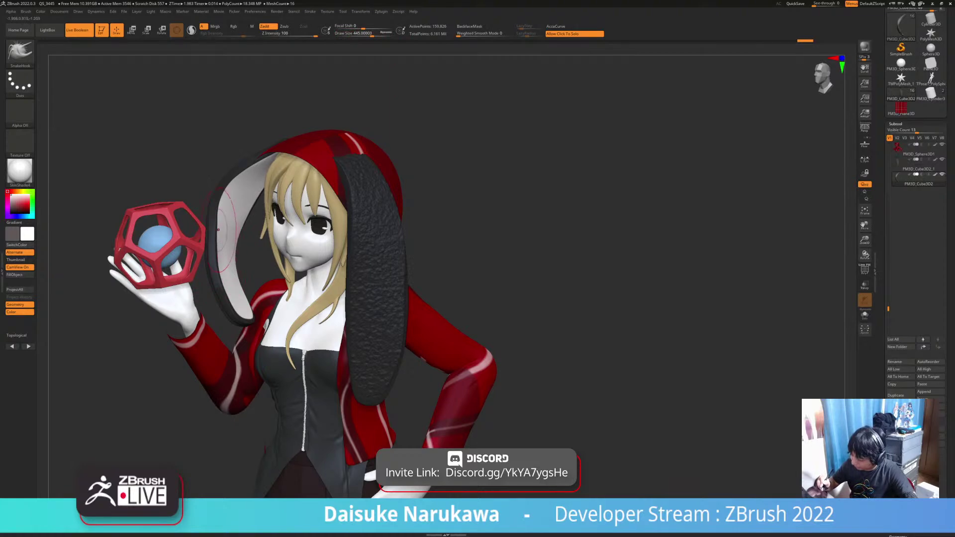
pyautogui.click(253, 248)
pyautogui.moveTo(252, 249); pyautogui.dragTo(271, 252)
pyautogui.click(272, 251)
# Try to smooth the rough outer surface of the ear beside the raised hand at its current subdivision level.
pyautogui.moveTo(150, 269); pyautogui.dragTo(272, 274)
pyautogui.press('shift')
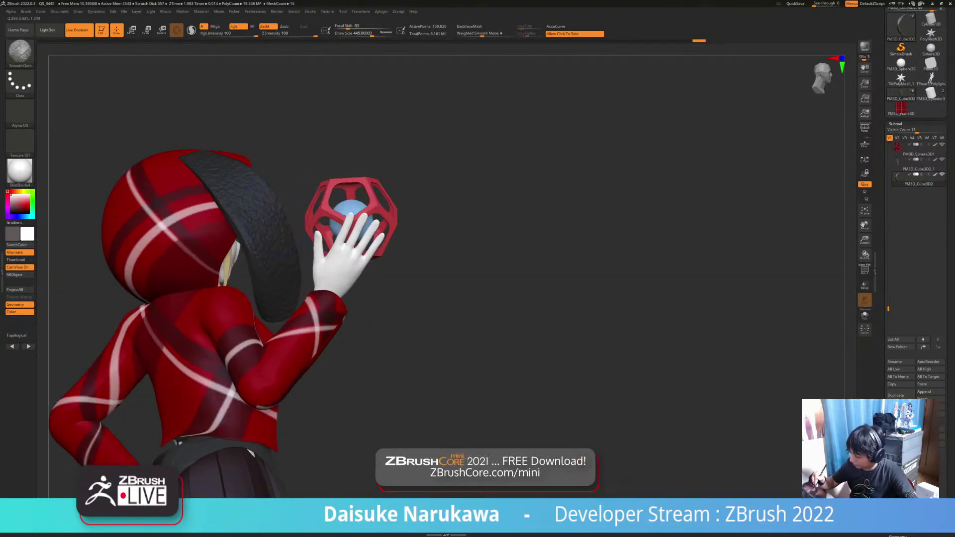
pyautogui.press('shift')
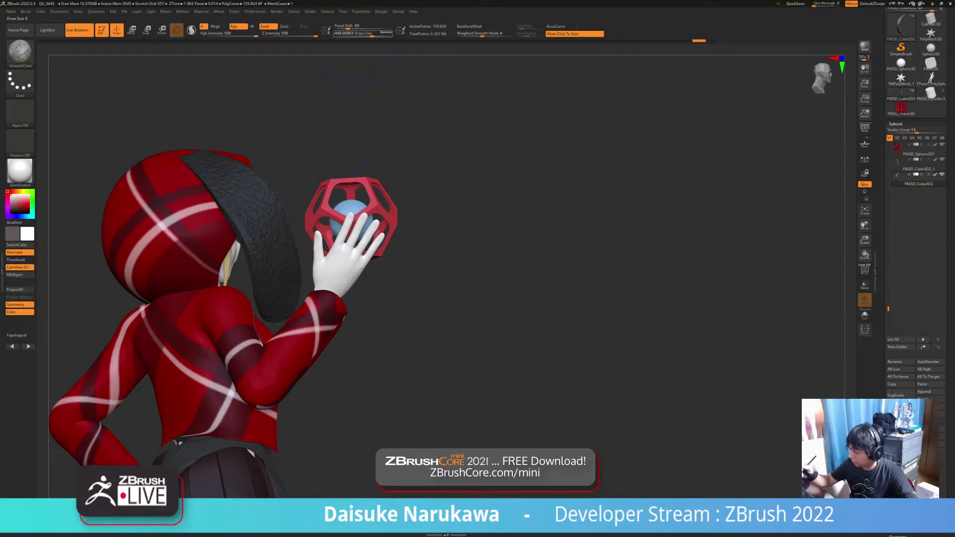
pyautogui.moveTo(285, 436); pyautogui.dragTo(226, 429)
pyautogui.press('shift')
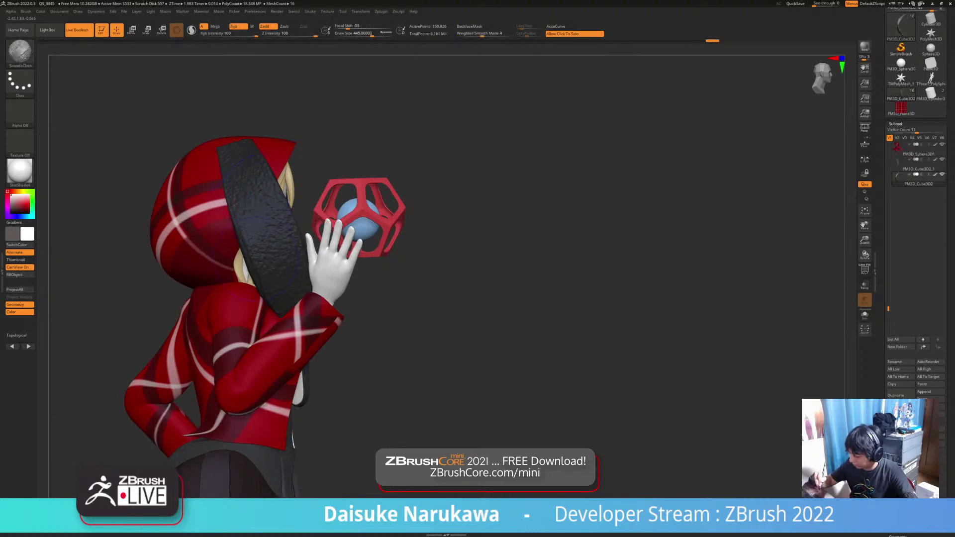
pyautogui.hotkey('ctrl', 'z')
pyautogui.press('shift')
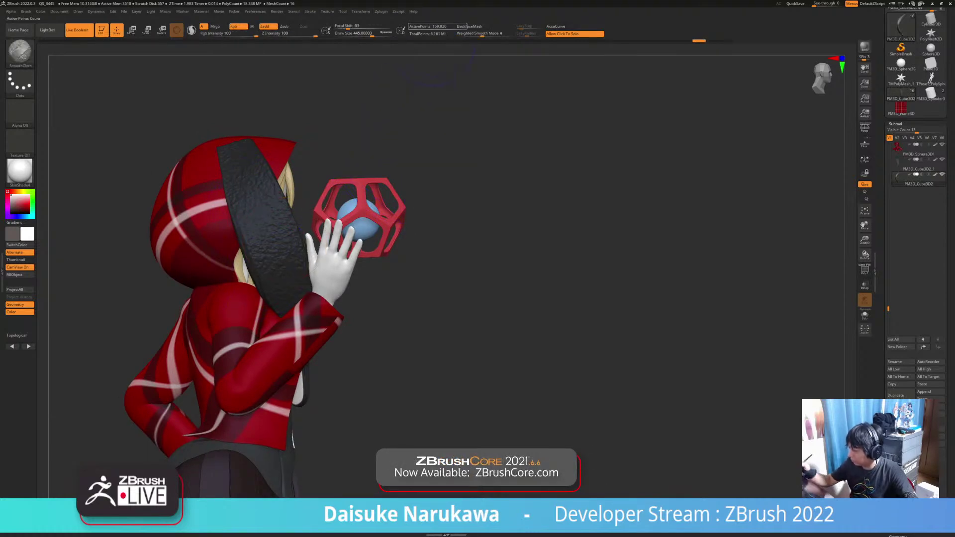
# Drop the ear to a lower subdivision level and smooth its rough outer surface from the base to the tip.
pyautogui.moveTo(256, 237); pyautogui.dragTo(255, 258, button='right')
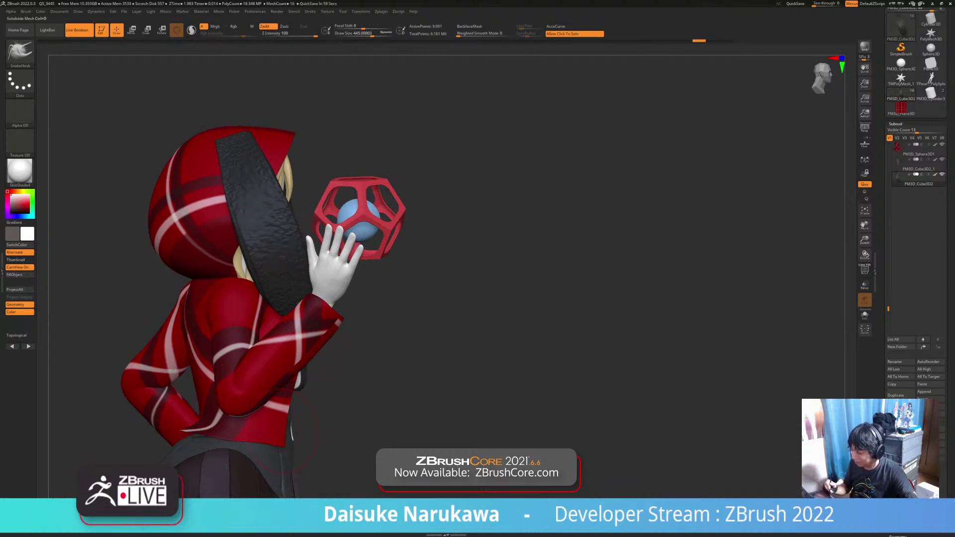
pyautogui.keyDown('shift'); pyautogui.moveTo(260, 228); pyautogui.dragTo(275, 253); pyautogui.keyUp('shift')
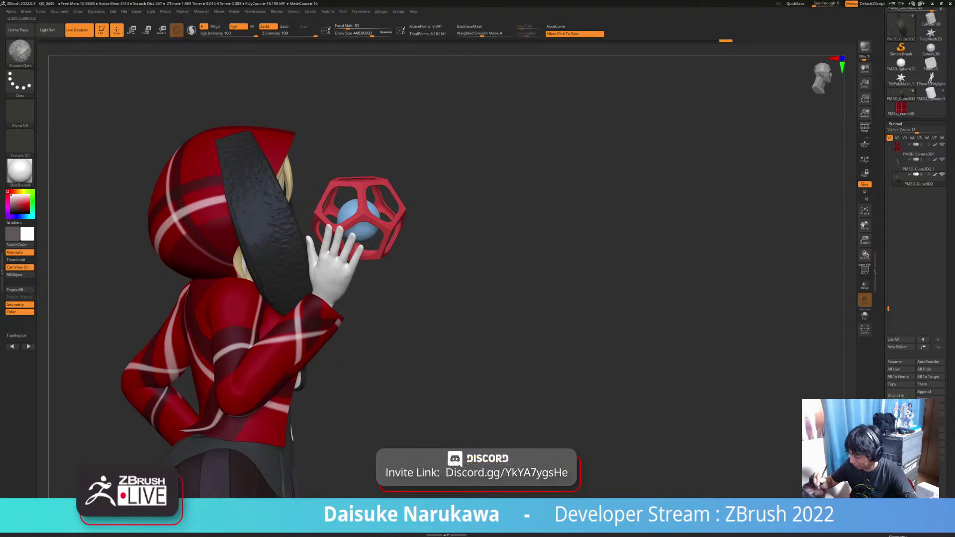
pyautogui.keyDown('shift'); pyautogui.moveTo(264, 215); pyautogui.dragTo(282, 219); pyautogui.keyUp('shift')
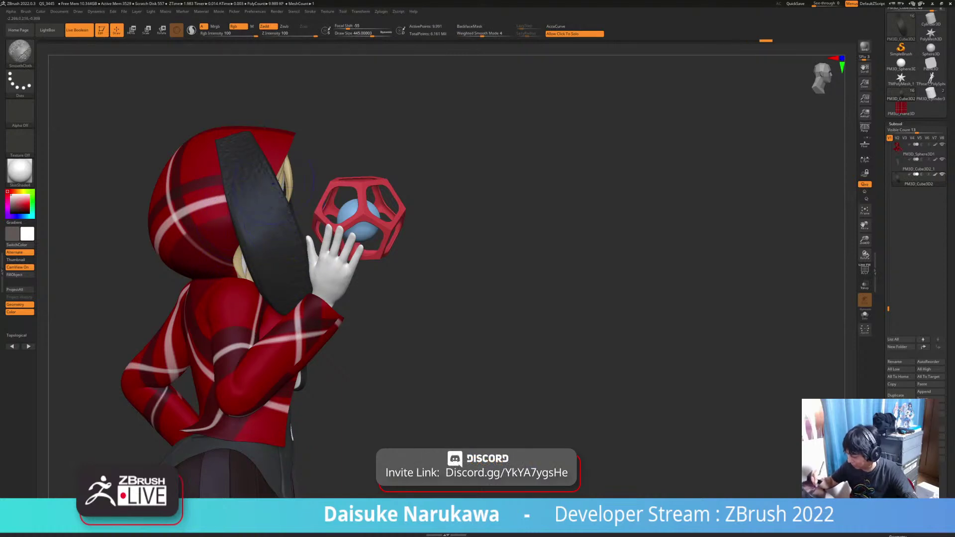
pyautogui.keyDown('shift'); pyautogui.moveTo(282, 293); pyautogui.dragTo(293, 286); pyautogui.keyUp('shift')
pyautogui.moveTo(345, 372); pyautogui.dragTo(420, 370)
pyautogui.keyDown('shift'); pyautogui.moveTo(259, 158); pyautogui.dragTo(290, 202); pyautogui.keyUp('shift')
pyautogui.moveTo(386, 406); pyautogui.dragTo(321, 412)
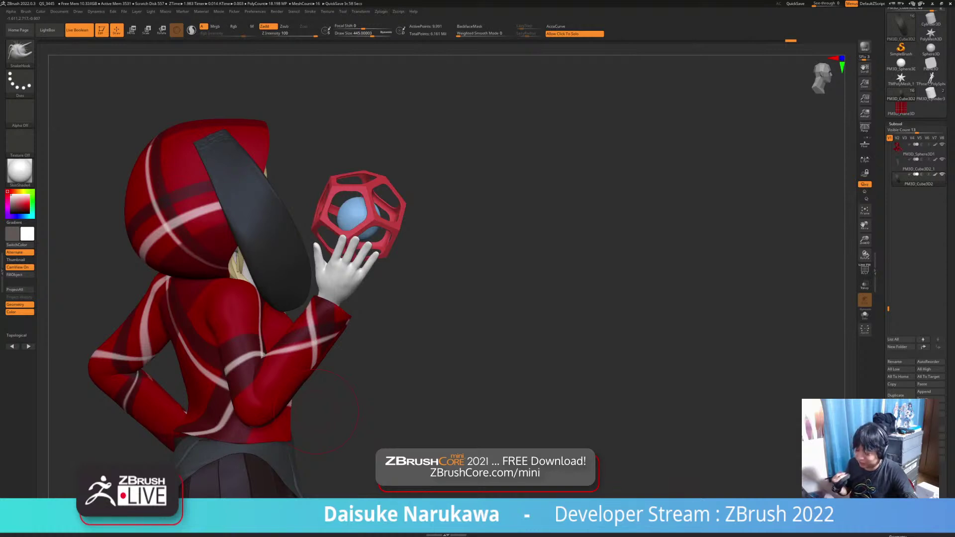
pyautogui.press('shift')
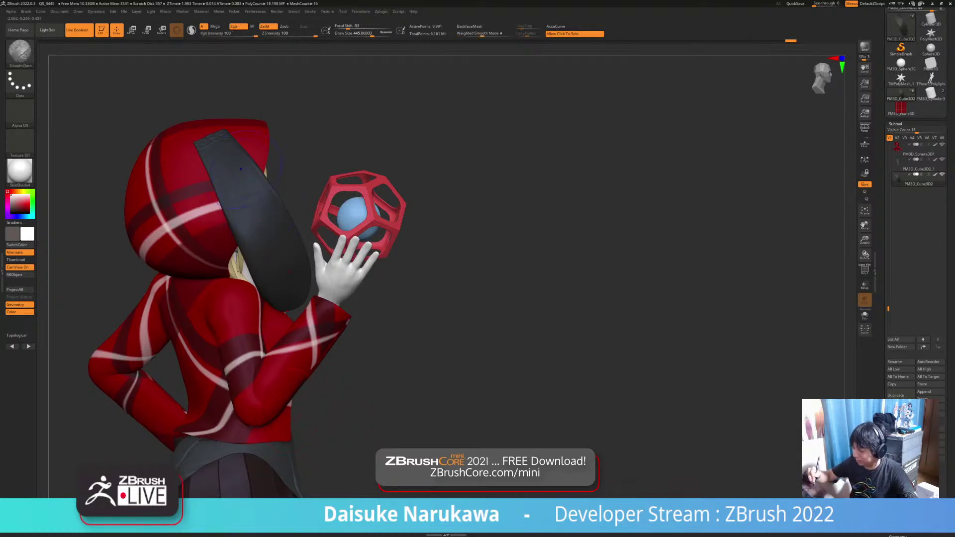
pyautogui.keyDown('shift'); pyautogui.moveTo(215, 138); pyautogui.dragTo(224, 148); pyautogui.keyUp('shift')
# Return the smoothed ear to its highest subdivision level.
pyautogui.moveTo(359, 378); pyautogui.dragTo(415, 378)
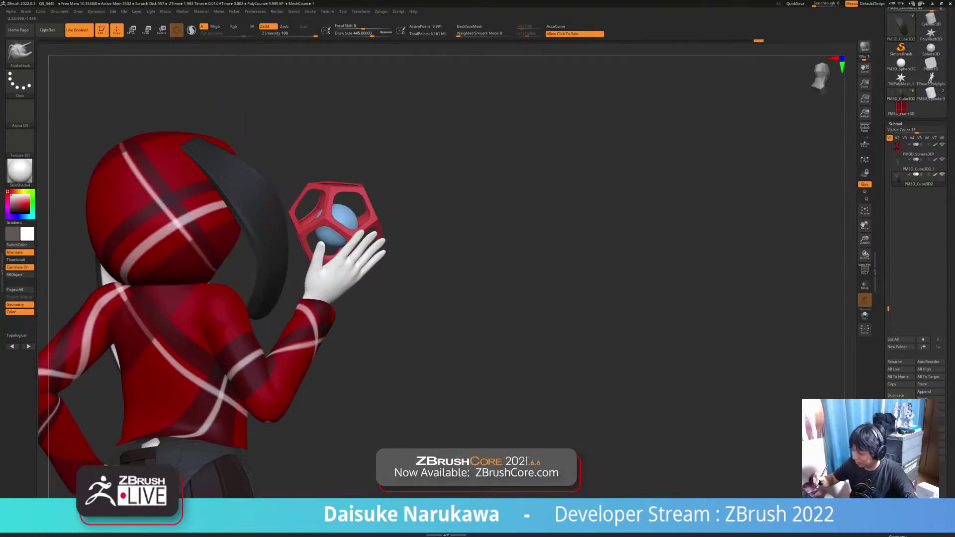
pyautogui.moveTo(294, 294); pyautogui.dragTo(303, 263)
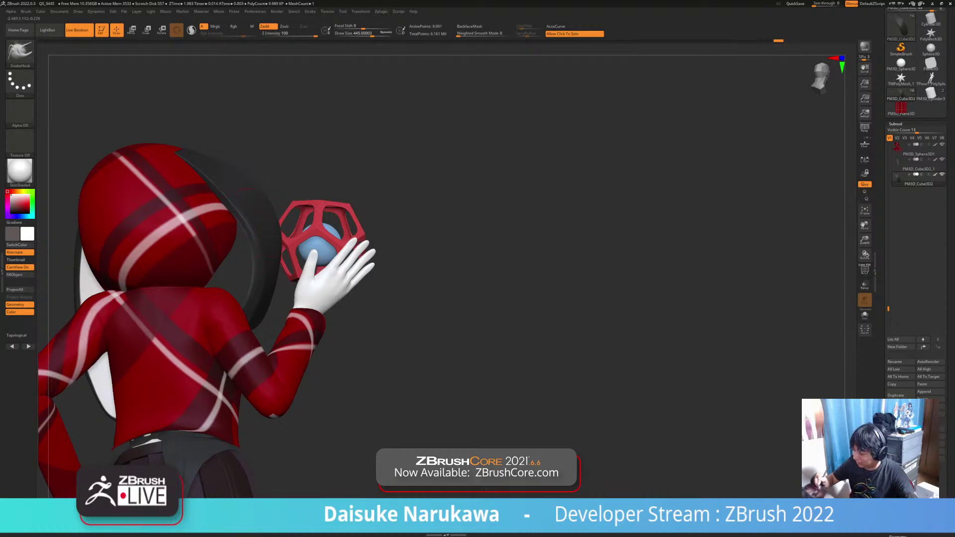
pyautogui.press('d')
pyautogui.press('d')
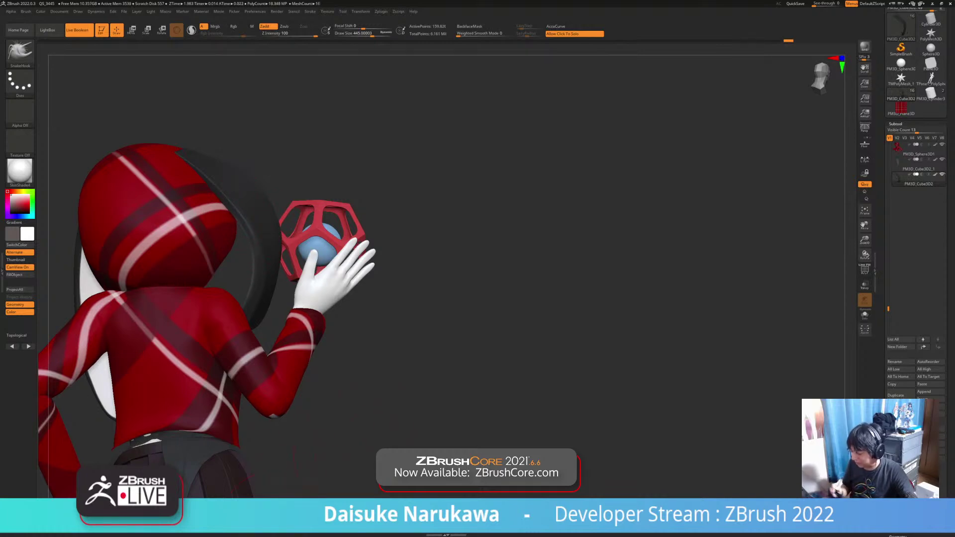
pyautogui.moveTo(468, 318); pyautogui.dragTo(440, 320)
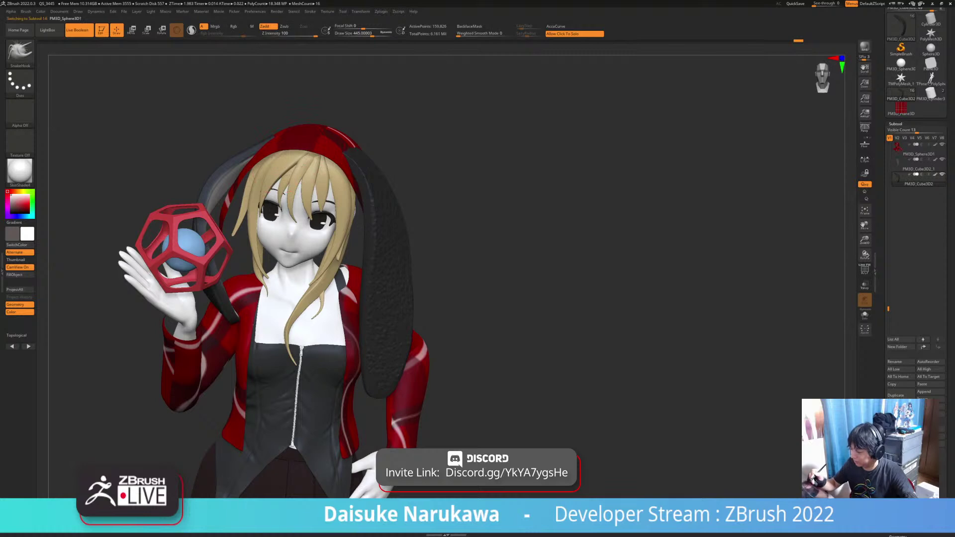
# Select the PM3D_Sphere3D1 hooded jacket subtool and turn on Dynamic Subdiv in its geometry settings.
pyautogui.moveTo(296, 403); pyautogui.dragTo(332, 370, button='right')
pyautogui.moveTo(326, 375); pyautogui.dragTo(367, 399)
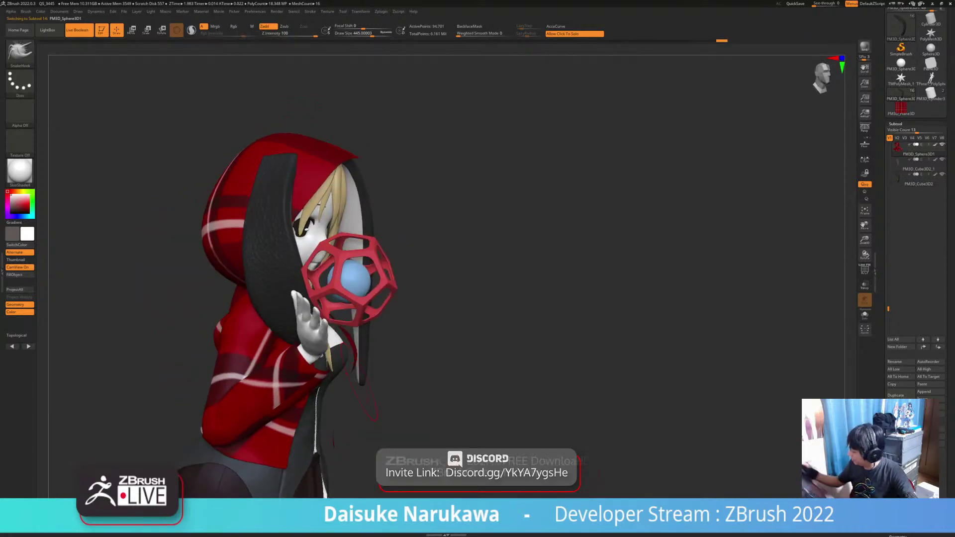
pyautogui.click(896, 124)
pyautogui.click(898, 131)
pyautogui.moveTo(841, 218); pyautogui.dragTo(682, 221)
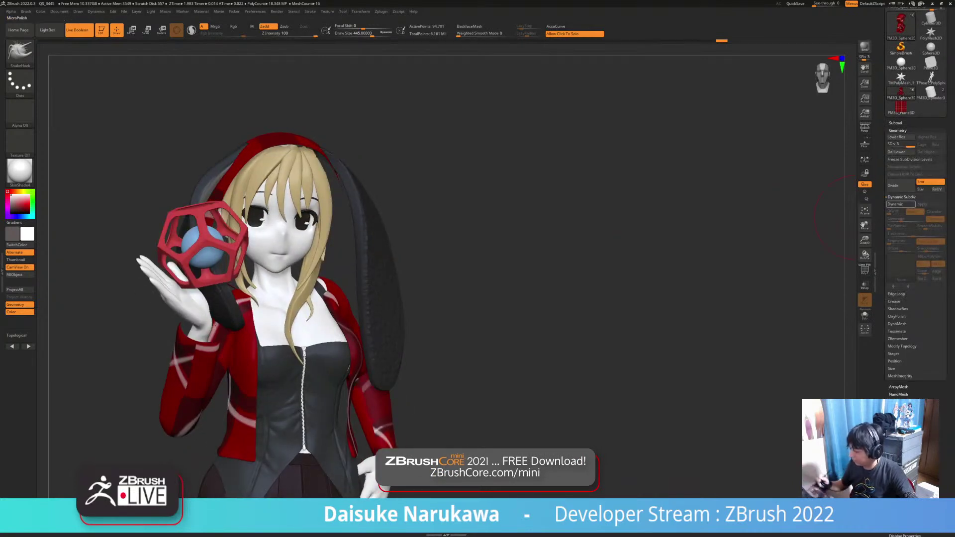
pyautogui.click(901, 204)
# Reselect the hooded jacket subtool, check it in isolation, and turn off its Dynamic Subdiv preview.
pyautogui.moveTo(597, 239)
pyautogui.mouseDown()
pyautogui.moveTo(553, 234)
pyautogui.moveTo(565, 183)
pyautogui.moveTo(540, 197)
pyautogui.moveTo(580, 197)
pyautogui.moveTo(550, 199)
pyautogui.moveTo(530, 158)
pyautogui.mouseUp()
pyautogui.keyDown('alt'); pyautogui.click(299, 339); pyautogui.keyUp('alt')
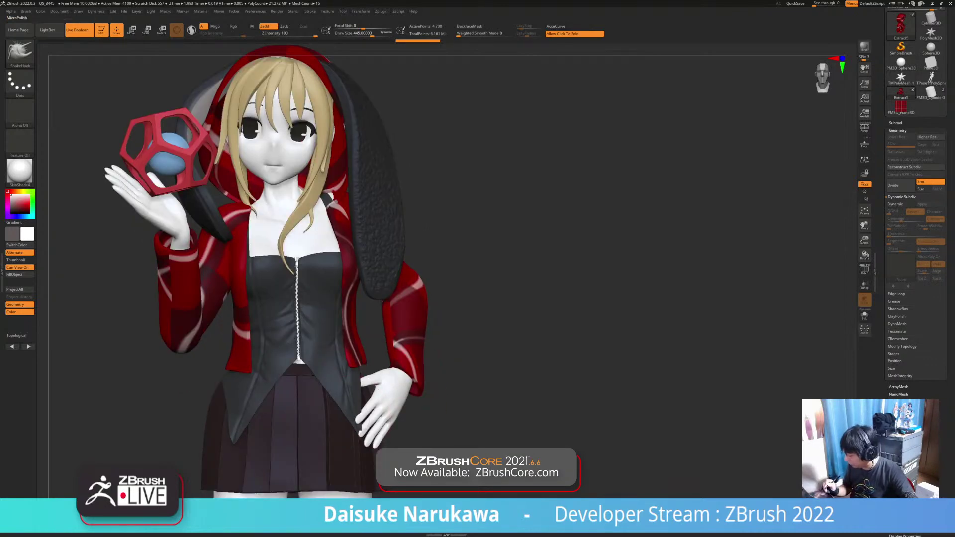
pyautogui.keyDown('alt'); pyautogui.click(409, 366); pyautogui.keyUp('alt')
pyautogui.click(438, 398)
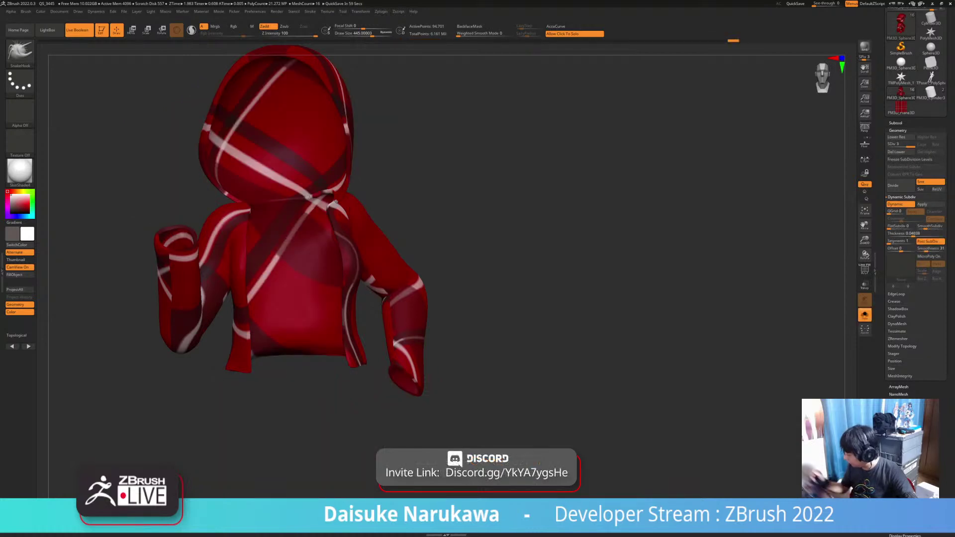
pyautogui.hotkey('shift', 'd')
pyautogui.click(396, 399)
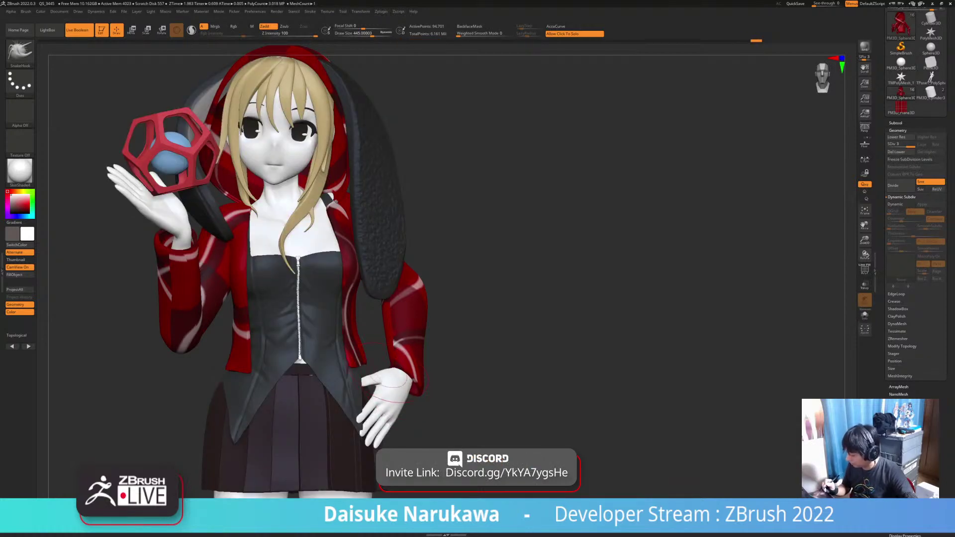
pyautogui.moveTo(398, 370); pyautogui.dragTo(431, 378)
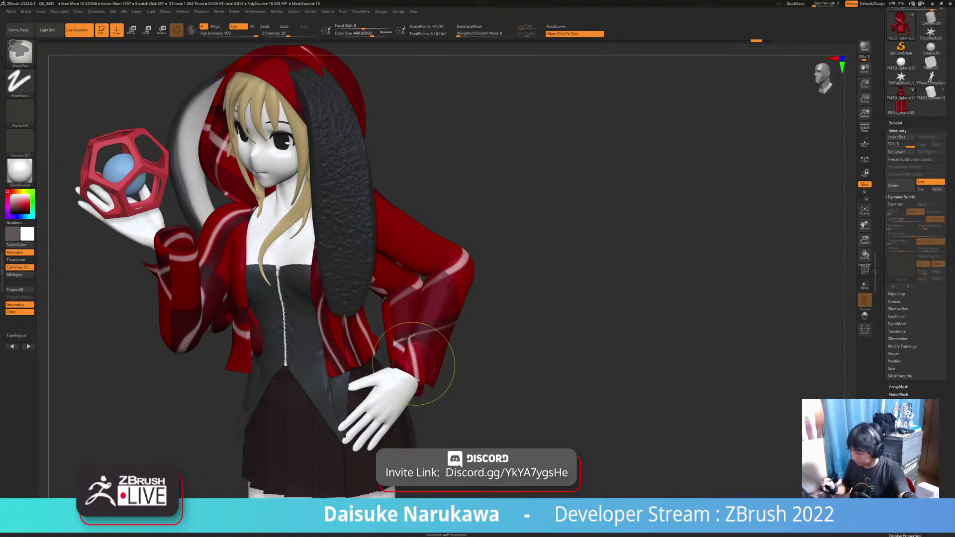
pyautogui.hotkey('ctrl', 'z')
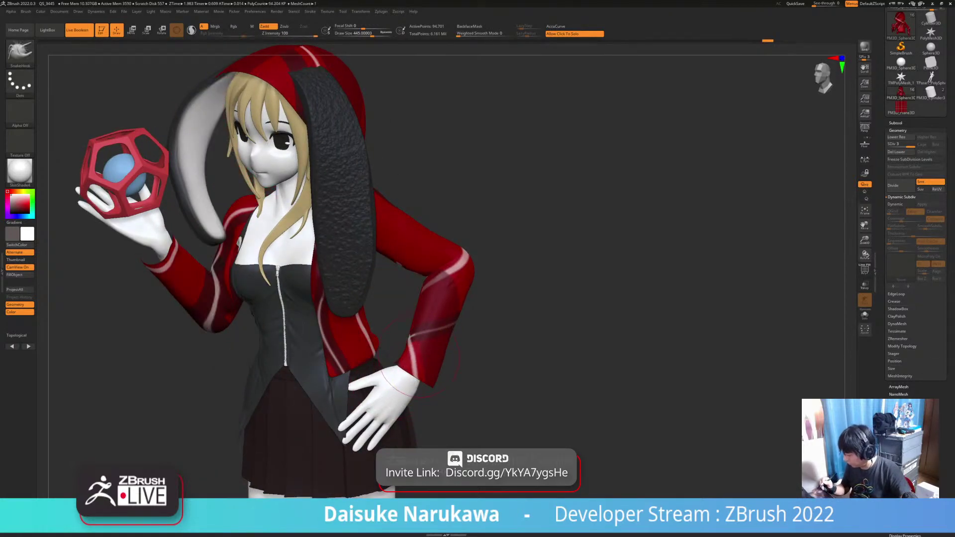
# Enable BackfaceMask and reshape the jacket sleeve near the cuff of the hip-resting arm with the SnakeHook brush.
pyautogui.keyDown('ctrl'); pyautogui.moveTo(423, 355); pyautogui.dragTo(423, 395, button='right'); pyautogui.keyUp('ctrl')
pyautogui.click(469, 26)
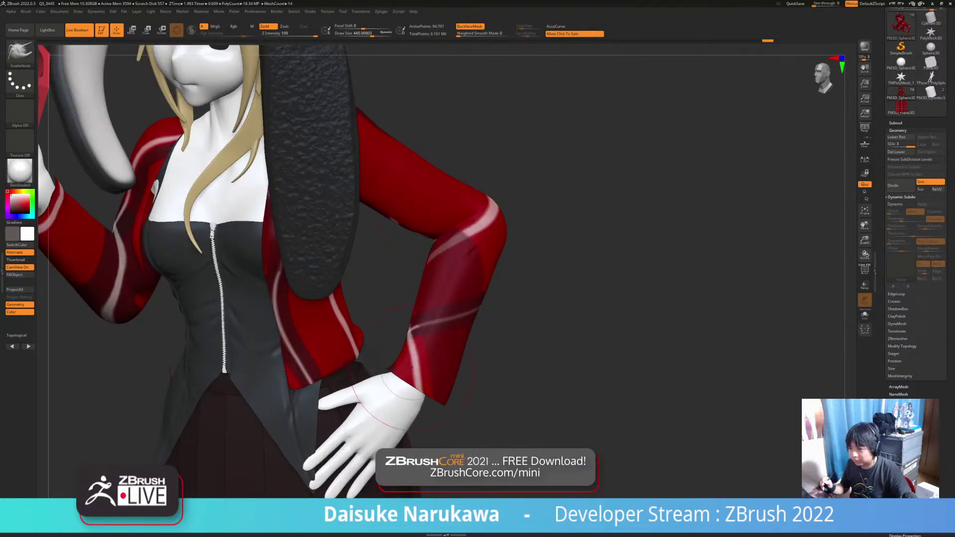
pyautogui.moveTo(404, 350); pyautogui.dragTo(397, 346)
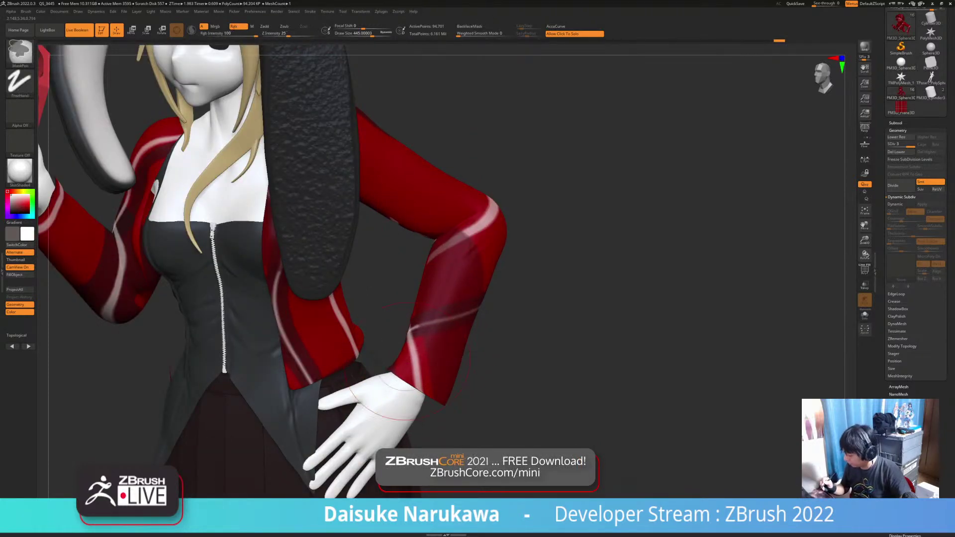
pyautogui.keyDown('ctrl'); pyautogui.moveTo(408, 357); pyautogui.dragTo(557, 352, button='right'); pyautogui.keyUp('ctrl')
pyautogui.click(465, 353)
pyautogui.keyDown('alt'); pyautogui.moveTo(557, 351); pyautogui.dragTo(442, 344, button='right'); pyautogui.keyUp('alt')
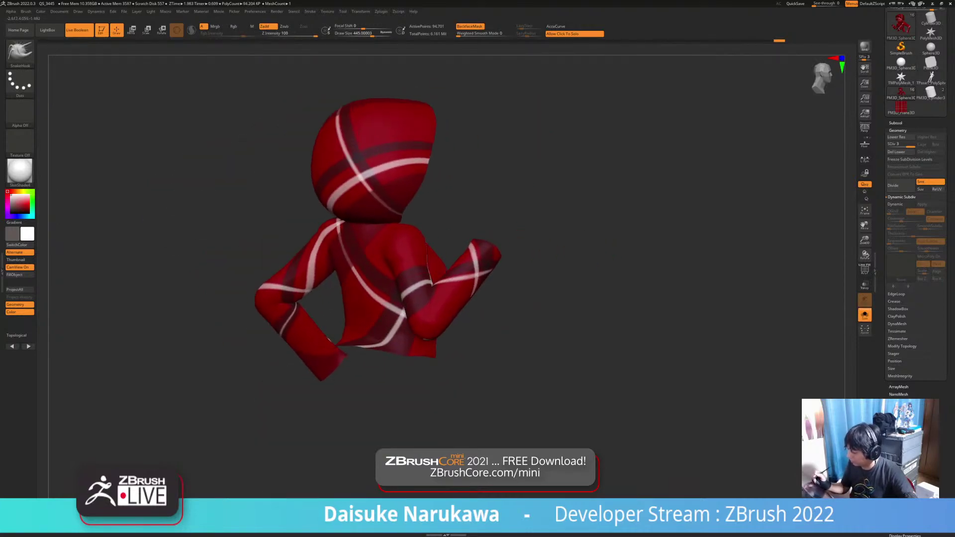
# Carve a crease into the jacket's back beside the raised arm's shoulder with the DamStandard brush at a draw size of about 90.
pyautogui.click(442, 346)
pyautogui.click(20, 53)
pyautogui.click(356, 102)
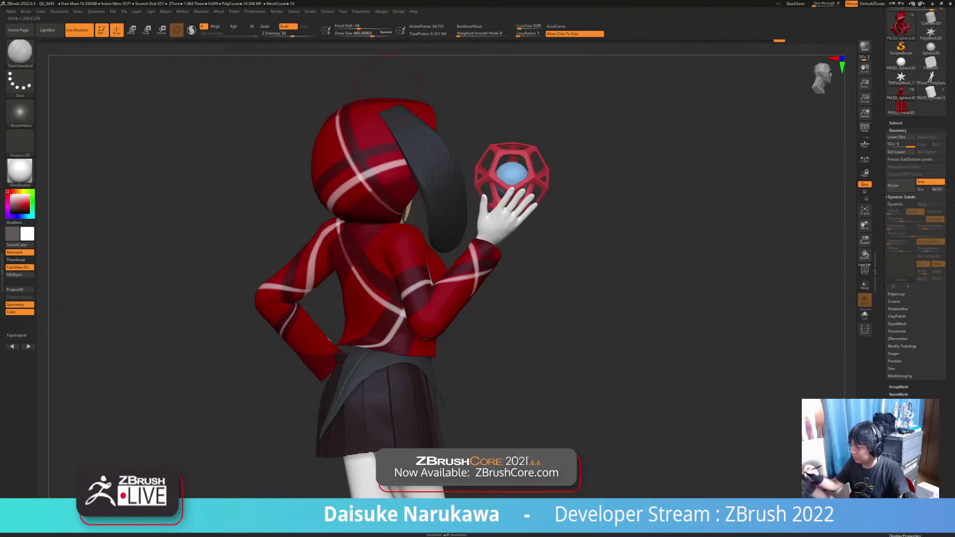
pyautogui.keyDown('ctrl'); pyautogui.moveTo(373, 239); pyautogui.dragTo(374, 297, button='right'); pyautogui.keyUp('ctrl')
pyautogui.click(353, 34)
pyautogui.moveTo(428, 279); pyautogui.dragTo(381, 270, button='right')
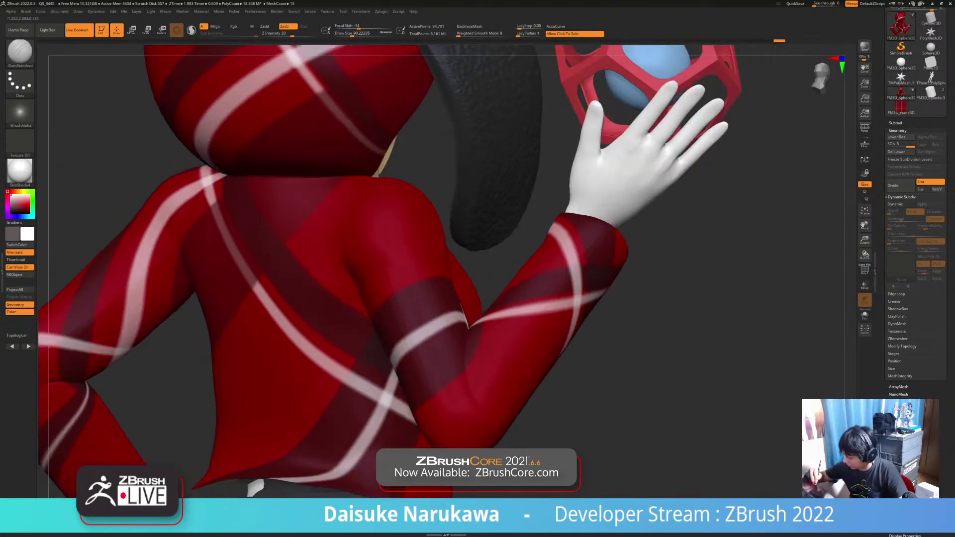
pyautogui.press('shift')
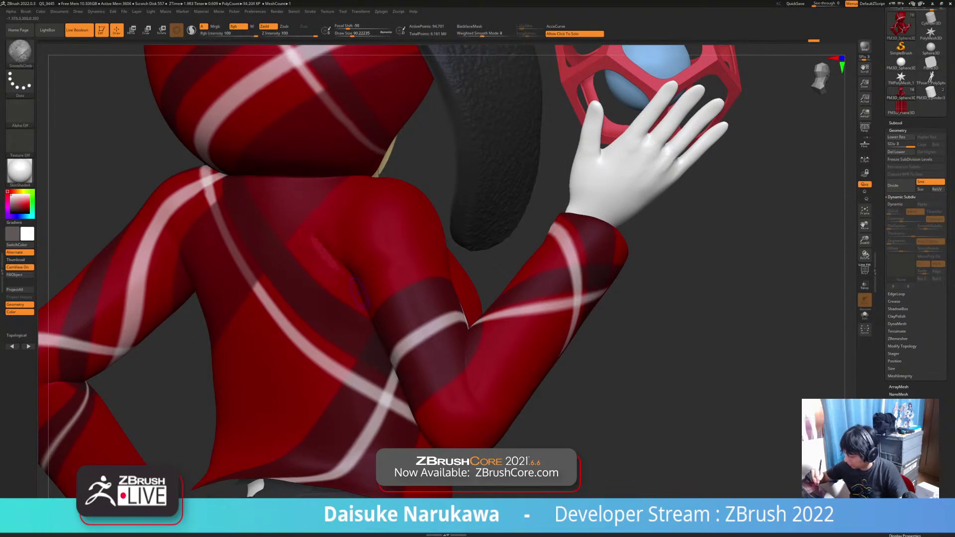
# Smooth the jacket's back beside the raised arm's shoulder and set the DamStandard draw size to about 189.
pyautogui.keyDown('ctrl'); pyautogui.moveTo(408, 301); pyautogui.dragTo(409, 256, button='right'); pyautogui.keyUp('ctrl')
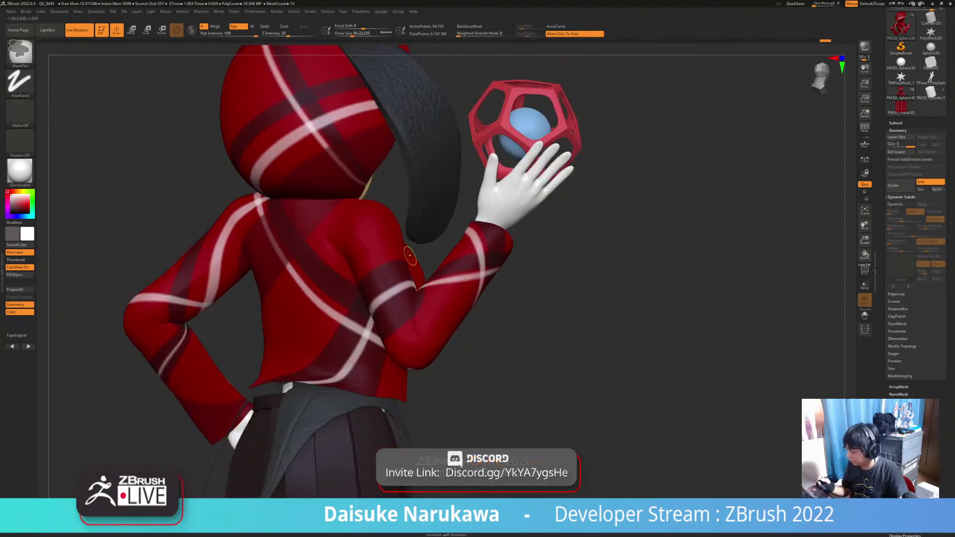
pyautogui.moveTo(324, 224)
pyautogui.keyDown('alt'); pyautogui.mouseDown(button='right')
pyautogui.moveTo(264, 248)
pyautogui.moveTo(279, 253)
pyautogui.mouseUp(button='right'); pyautogui.keyUp('alt')
pyautogui.press('shift')
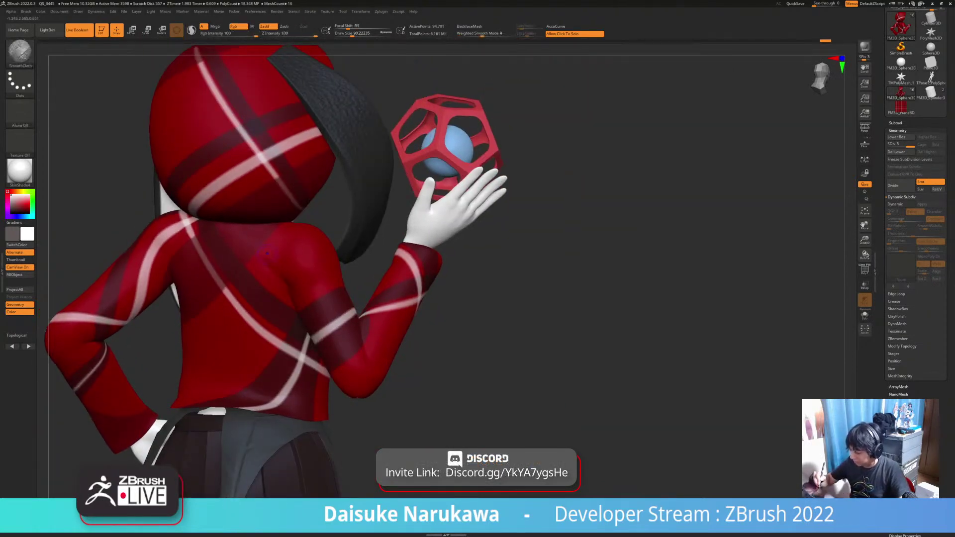
pyautogui.click(361, 34)
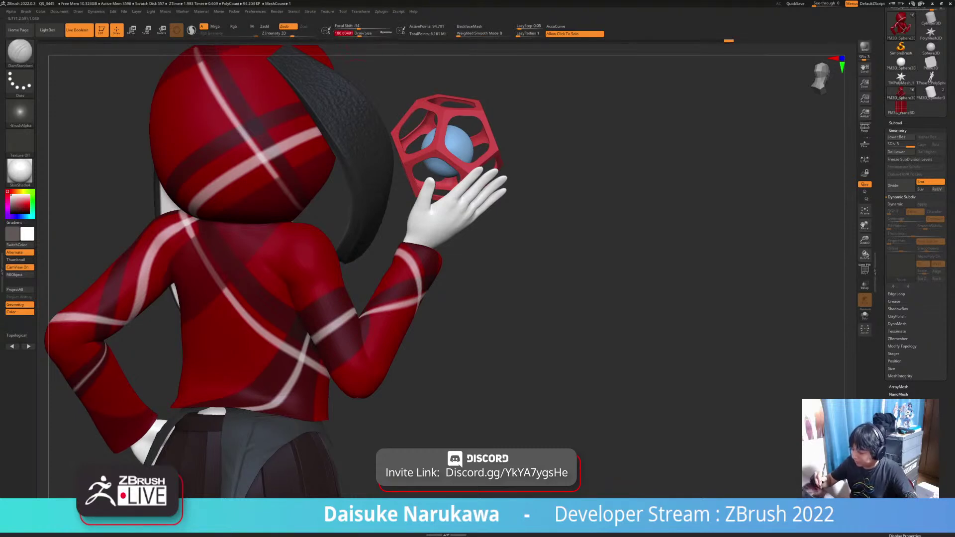
# Turn off the jacket's plaid texture map and switch the model's material to MatCap Gray.
pyautogui.click(896, 123)
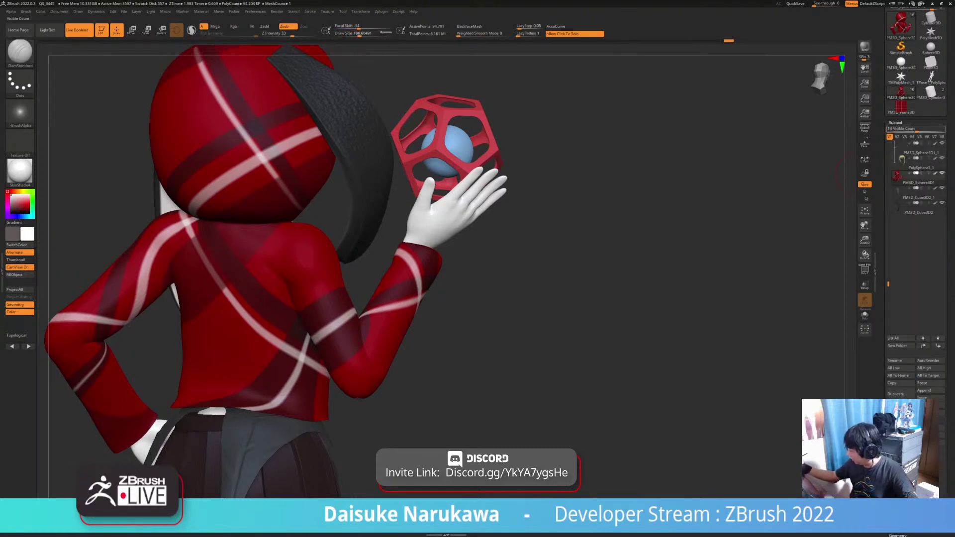
pyautogui.click(896, 123)
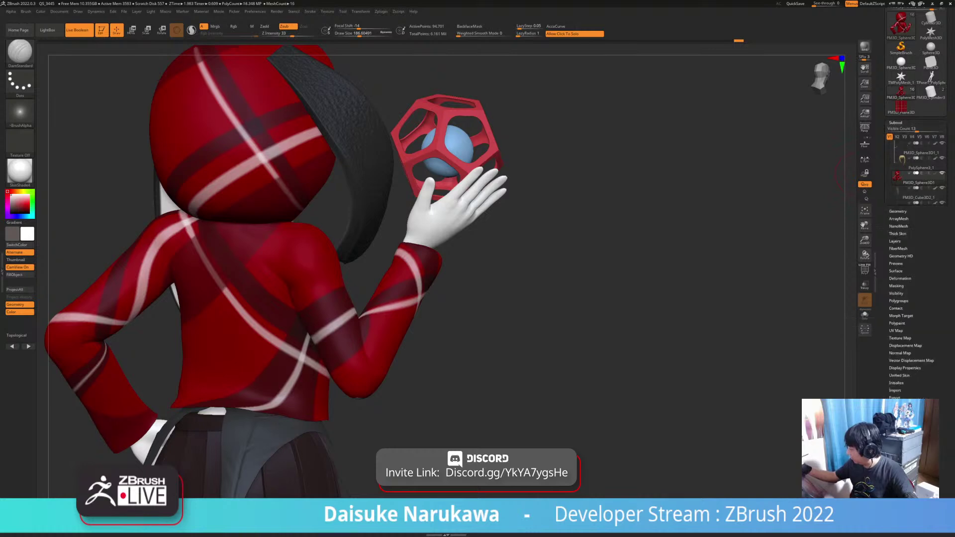
pyautogui.click(900, 258)
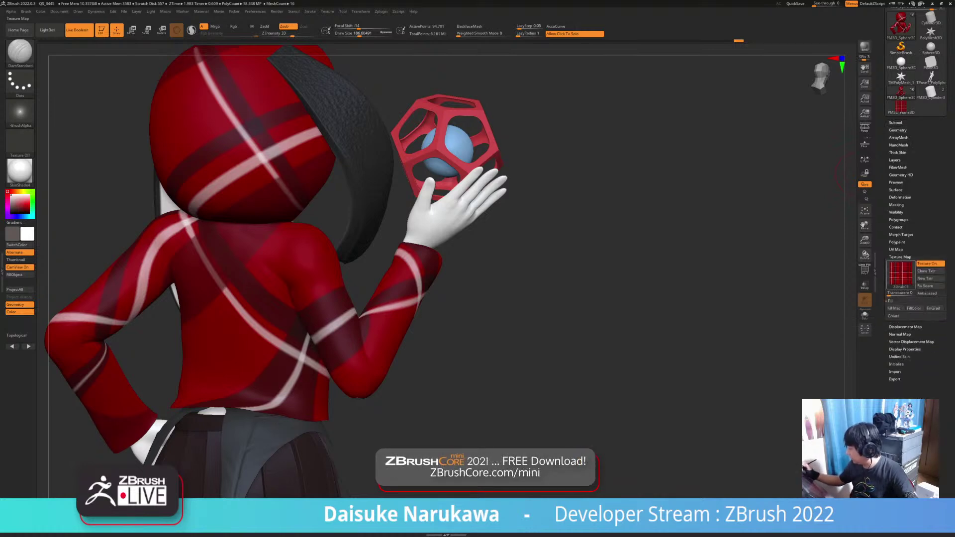
pyautogui.click(927, 264)
pyautogui.moveTo(149, 369); pyautogui.dragTo(304, 335)
pyautogui.keyDown('alt'); pyautogui.moveTo(272, 279); pyautogui.dragTo(315, 293, button='right'); pyautogui.keyUp('alt')
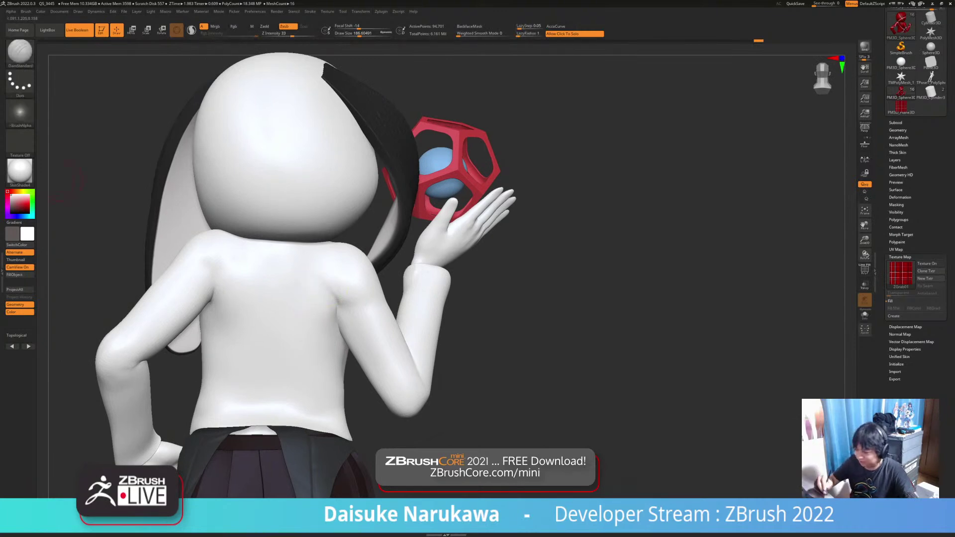
pyautogui.click(20, 171)
pyautogui.click(147, 176)
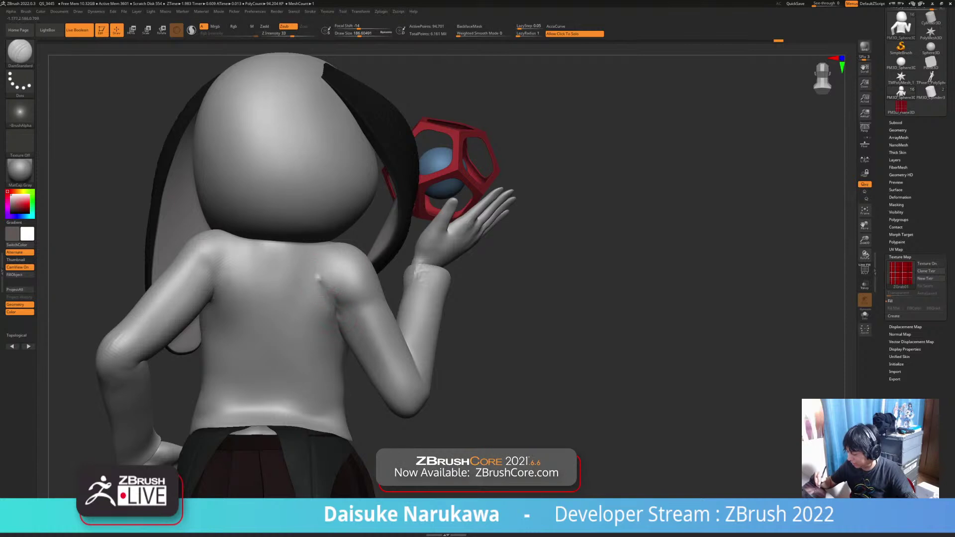
# Smooth the crease beside the raised arm's shoulder blade and build up a cloth fold there with the ClayBuildup brush.
pyautogui.press('shift')
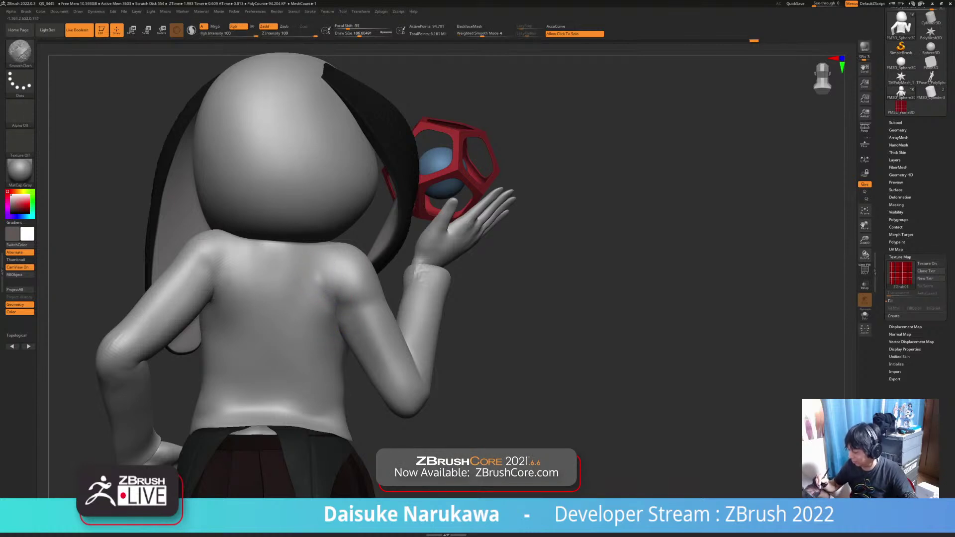
pyautogui.press('shift')
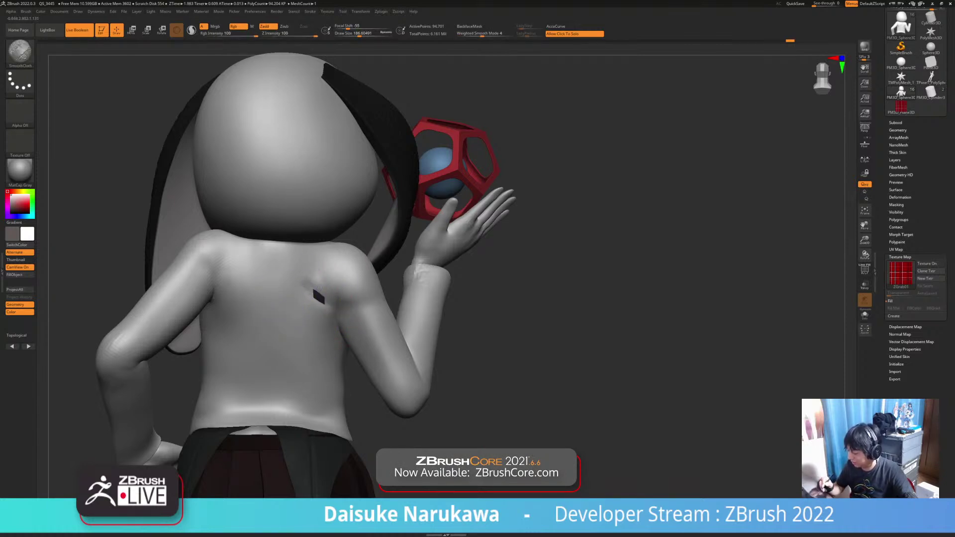
pyautogui.click(19, 52)
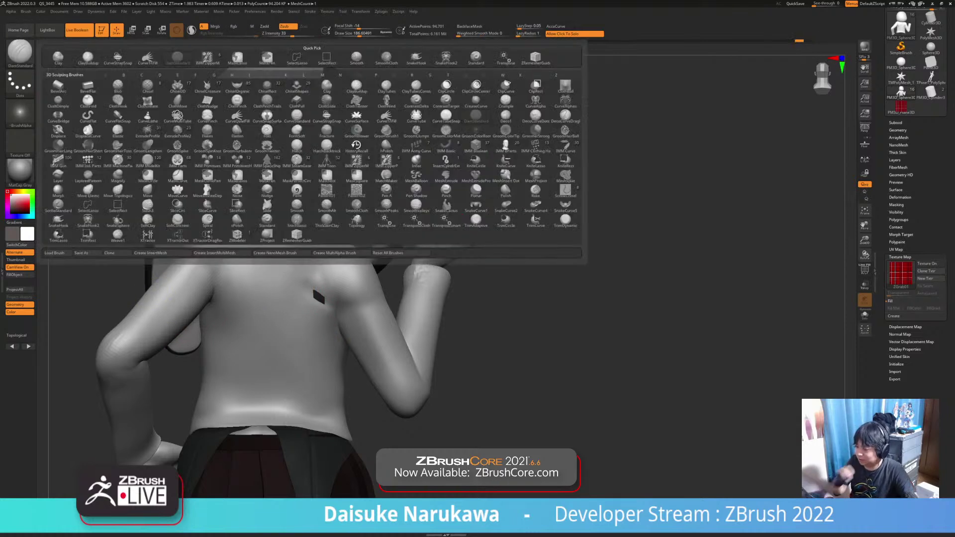
pyautogui.click(87, 58)
pyautogui.moveTo(319, 297); pyautogui.dragTo(296, 287)
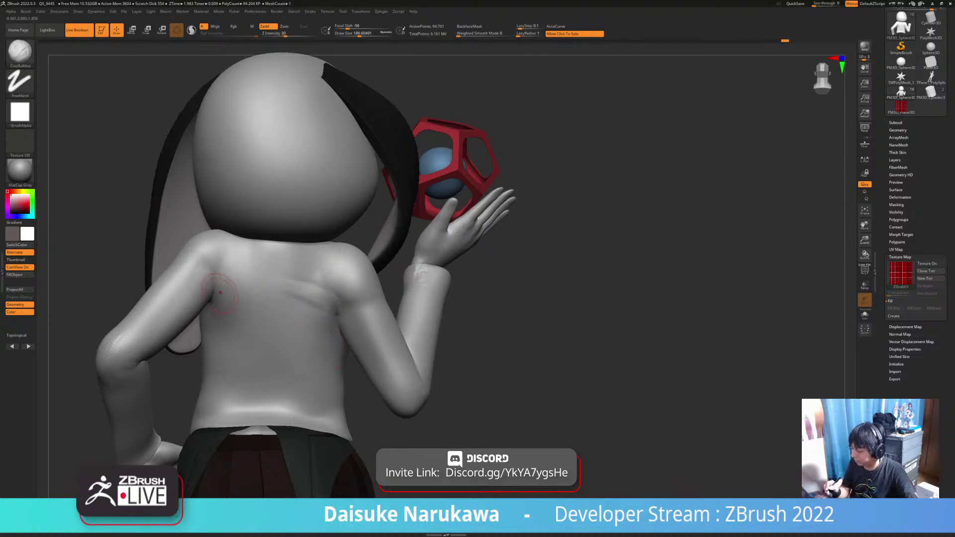
# Build the fold across the upper back to the opposite shoulder with ClayBuildup and smooth its edges.
pyautogui.press('shift')
pyautogui.hotkey('ctrl', 'z')
pyautogui.keyDown('shift'); pyautogui.click(459, 34); pyautogui.keyUp('shift')
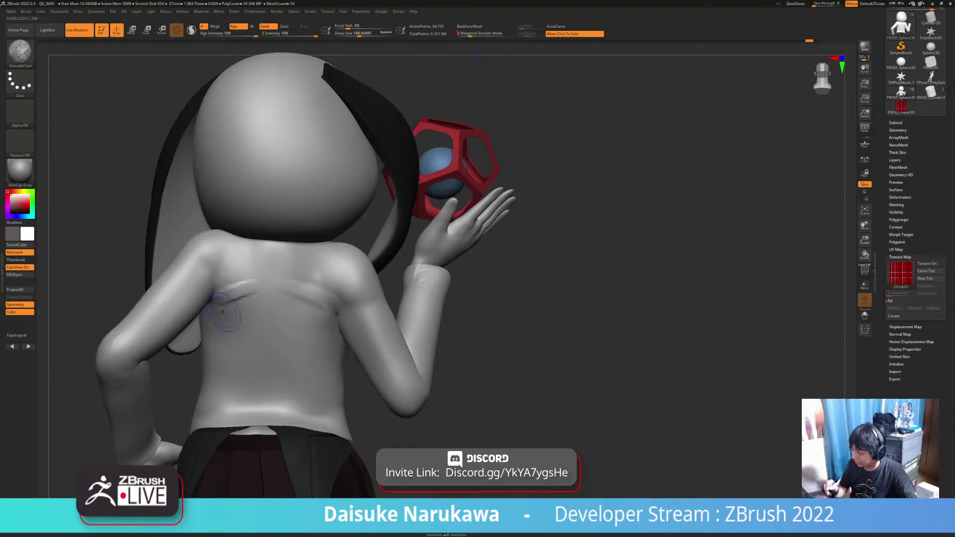
pyautogui.moveTo(224, 293)
pyautogui.mouseDown()
pyautogui.moveTo(287, 288)
pyautogui.moveTo(254, 293)
pyautogui.mouseUp()
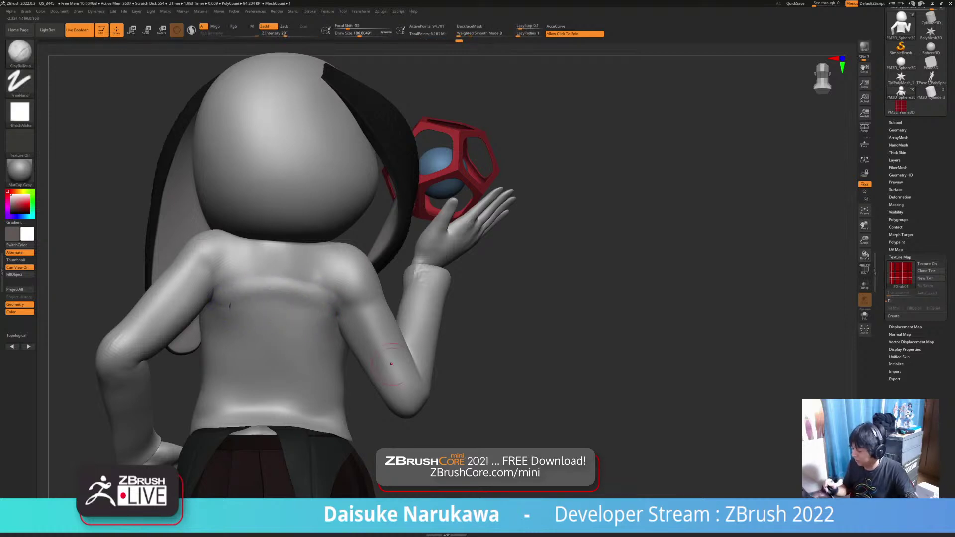
# Turn the jacket's plaid texture back on and try the render Fade Opacity setting, leaving it at 0.
pyautogui.click(929, 263)
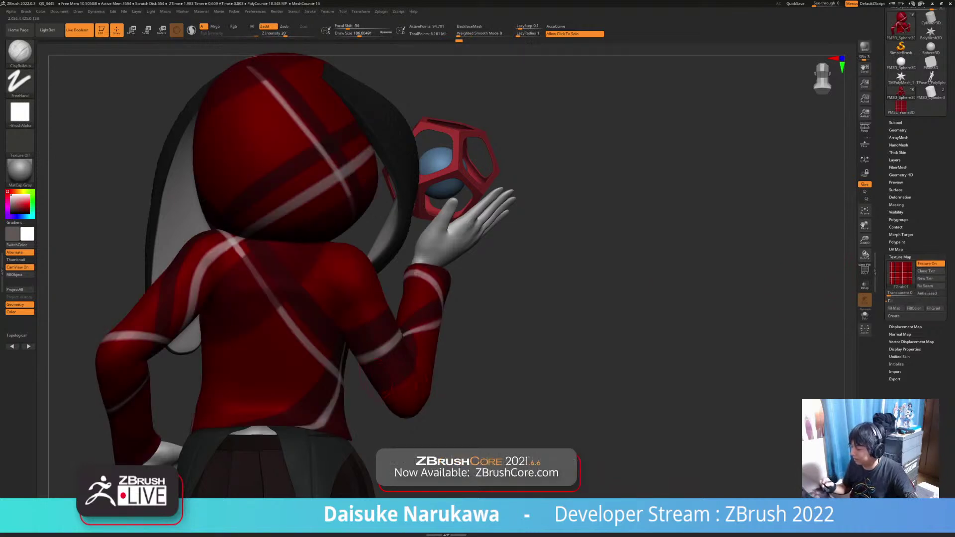
pyautogui.click(865, 300)
pyautogui.click(865, 299)
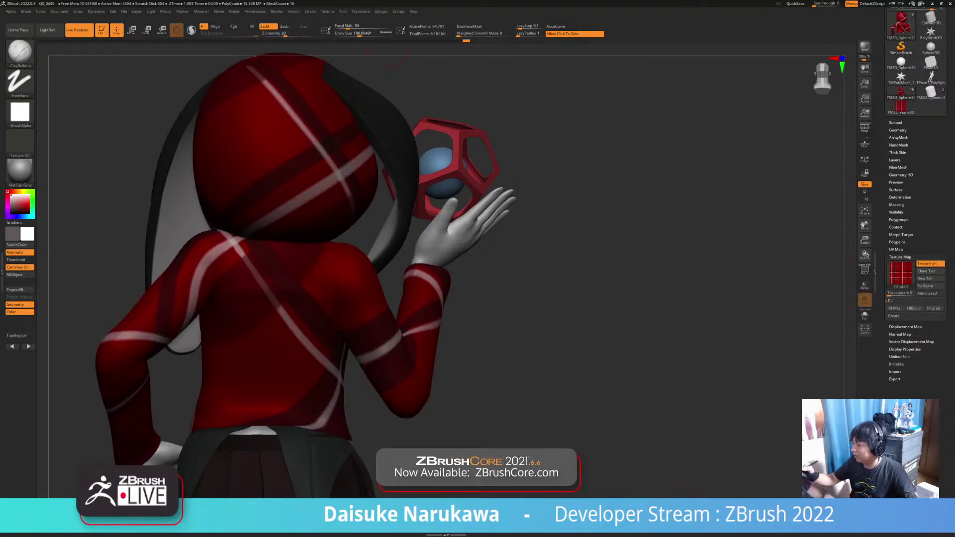
pyautogui.click(277, 10)
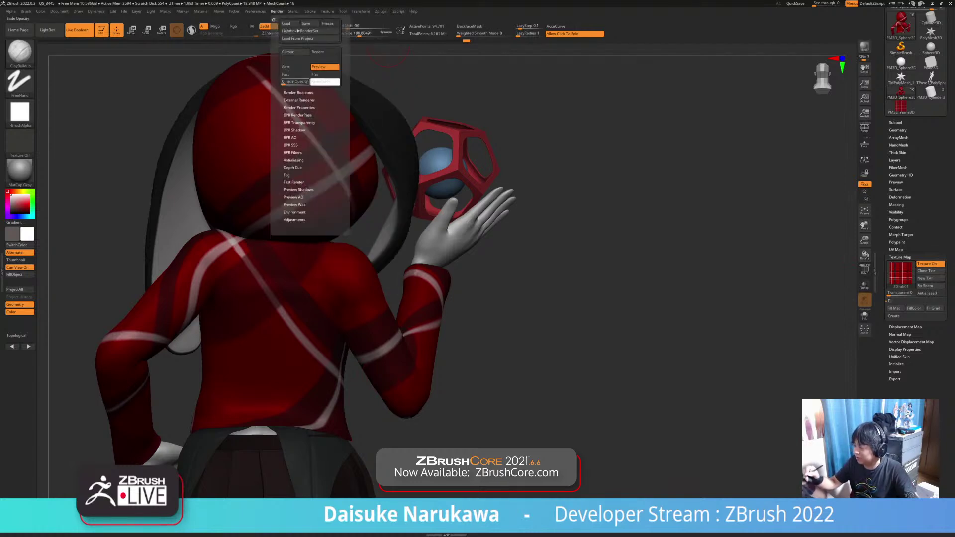
pyautogui.moveTo(293, 81)
pyautogui.mouseDown()
pyautogui.moveTo(309, 81)
pyautogui.moveTo(281, 81)
pyautogui.mouseUp()
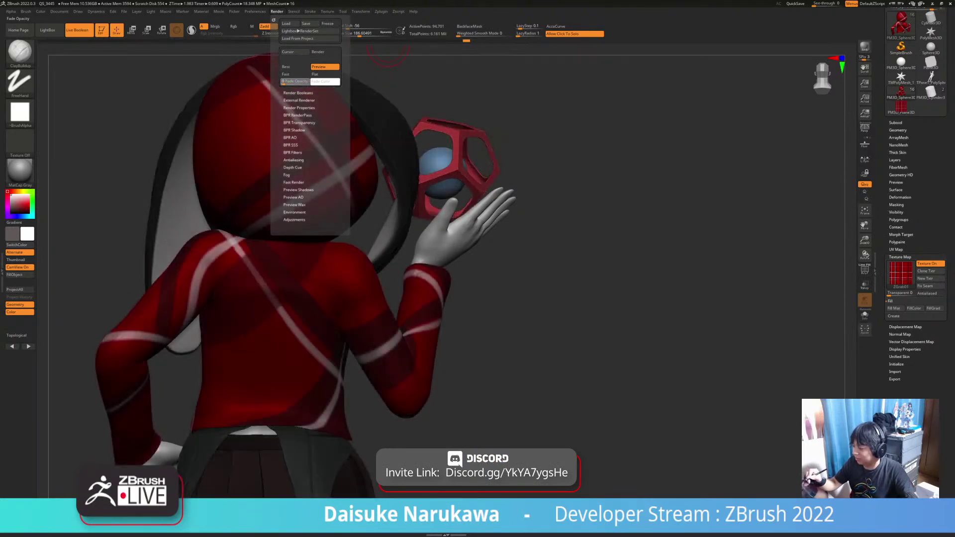
# Enable interface customization, add the render Fade Opacity slider to the main tool shelf, and disable customization again.
pyautogui.click(255, 11)
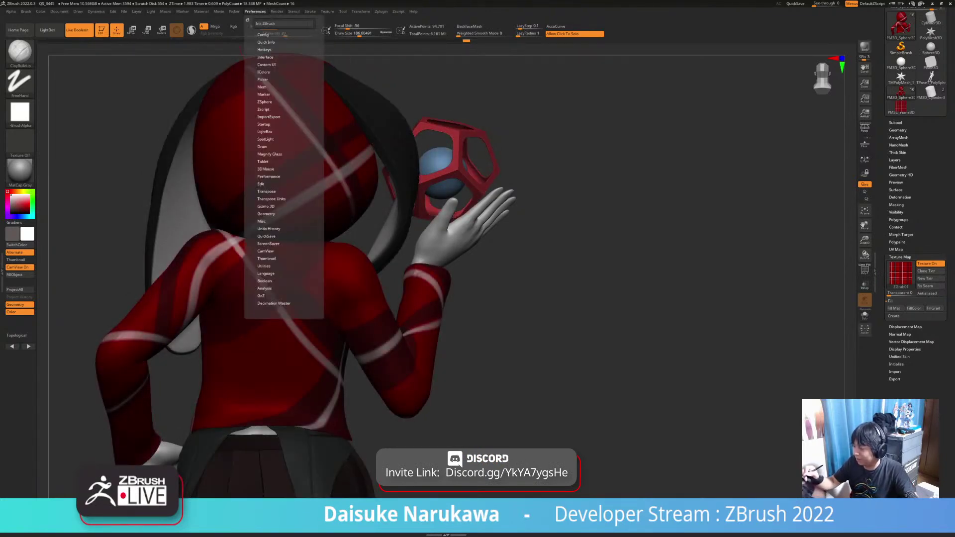
pyautogui.click(263, 34)
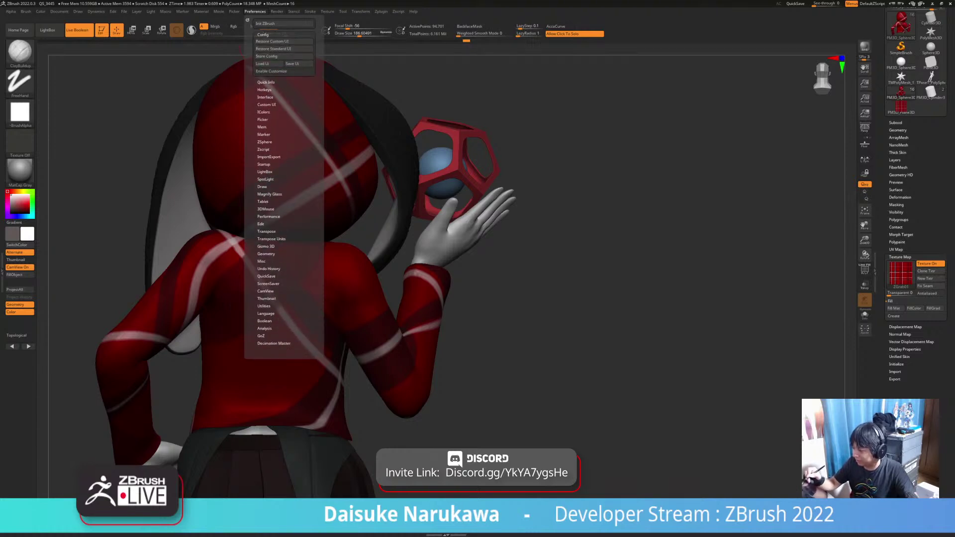
pyautogui.click(272, 71)
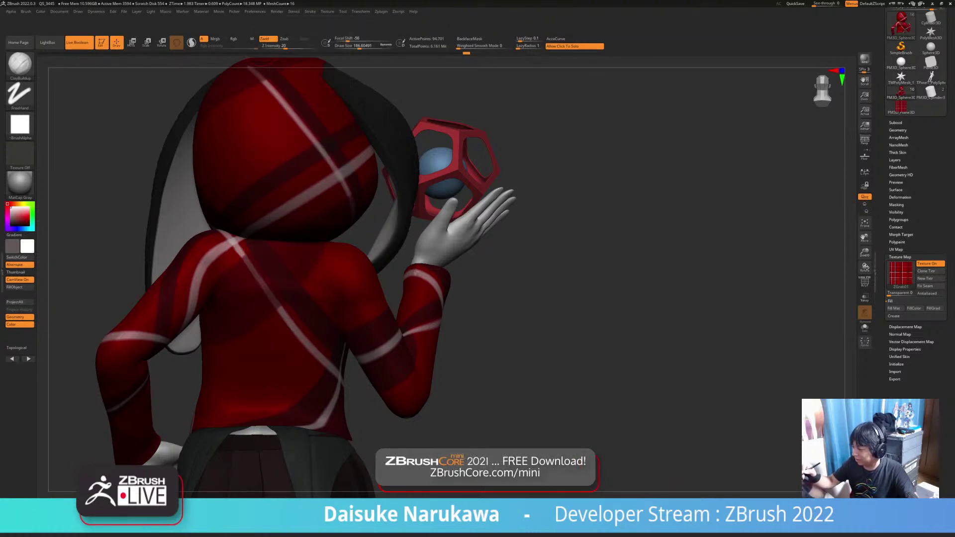
pyautogui.click(277, 11)
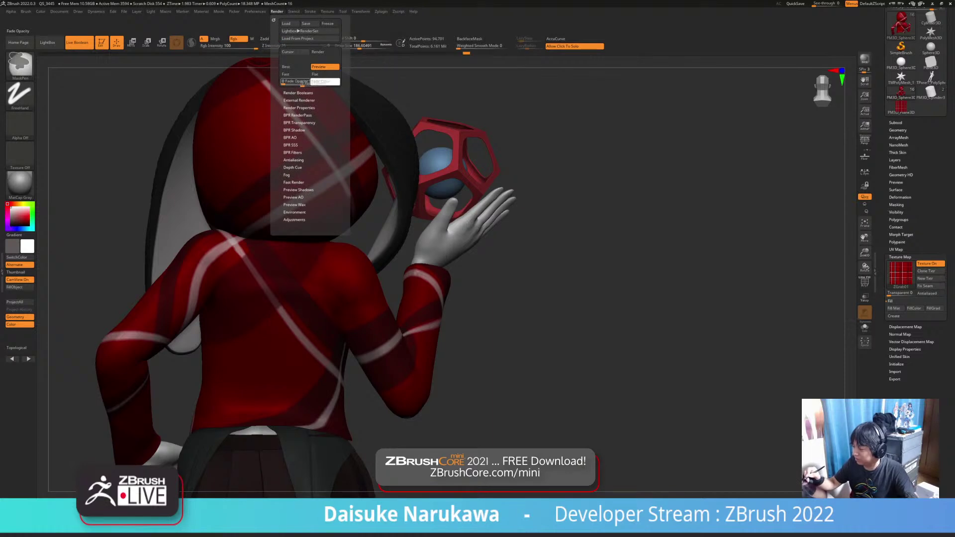
pyautogui.keyDown('ctrl'); pyautogui.keyDown('alt'); pyautogui.moveTo(510, 66); pyautogui.dragTo(619, 39); pyautogui.keyUp('alt'); pyautogui.keyUp('ctrl')
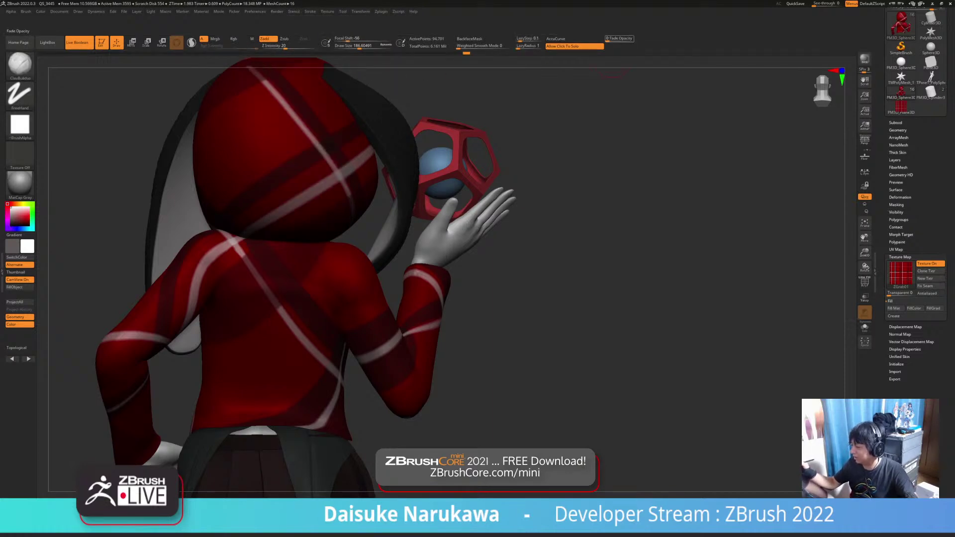
pyautogui.click(255, 11)
pyautogui.click(271, 70)
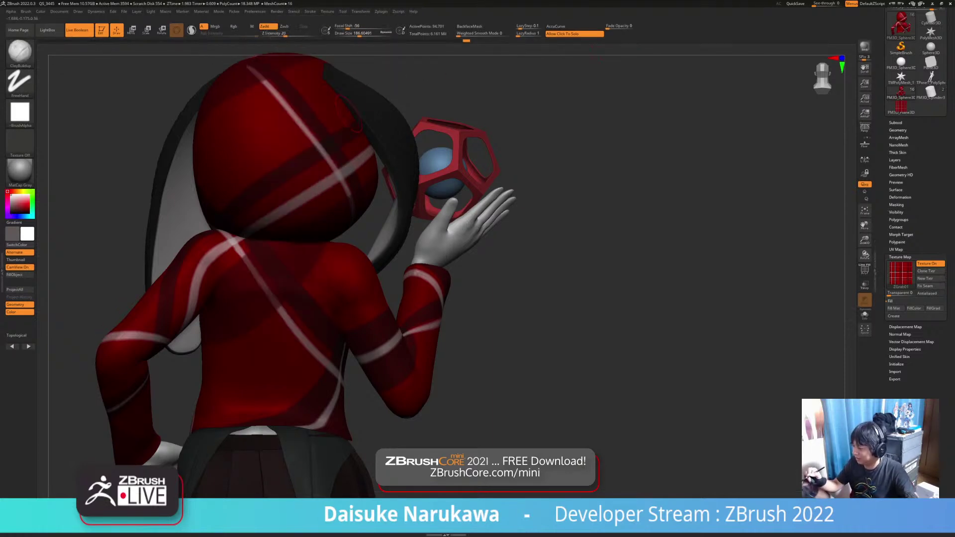
# Set Fade Opacity to 100 and prepare the SnakeHook brush with a draw size of about 408 and BackfaceMask off for the jacket's back.
pyautogui.moveTo(607, 26); pyautogui.dragTo(634, 26)
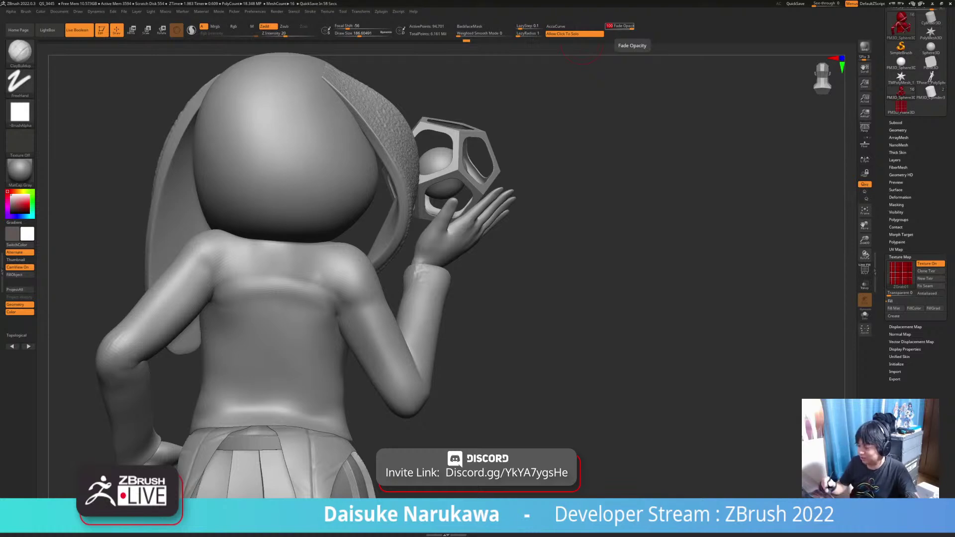
pyautogui.click(20, 53)
pyautogui.click(415, 58)
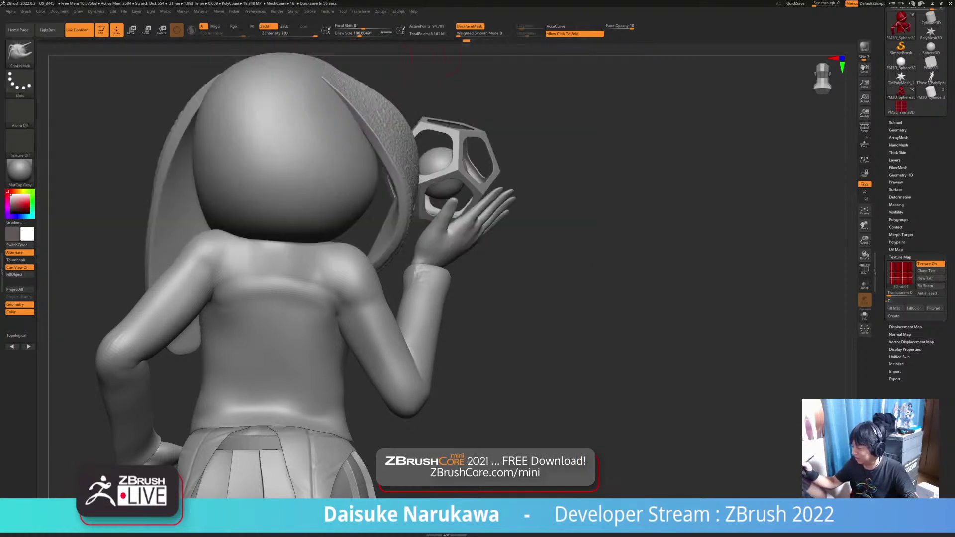
pyautogui.click(366, 33)
pyautogui.moveTo(300, 266); pyautogui.dragTo(271, 323, button='right')
pyautogui.moveTo(365, 33); pyautogui.dragTo(372, 33)
pyautogui.moveTo(279, 271)
pyautogui.mouseDown(button='right')
pyautogui.moveTo(309, 234)
pyautogui.moveTo(293, 278)
pyautogui.moveTo(301, 305)
pyautogui.mouseUp(button='right')
pyautogui.click(470, 25)
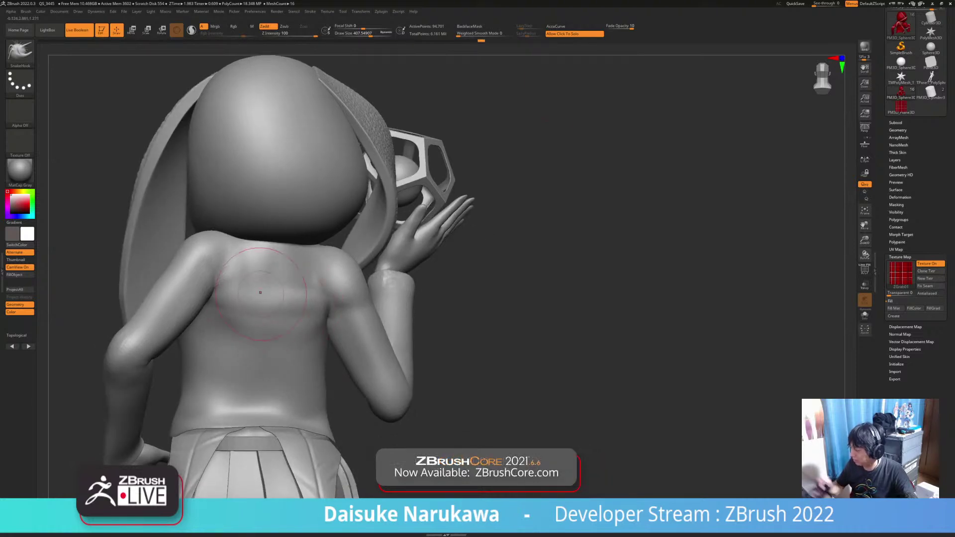
# Lower Fade Opacity so the plaid texture is partly faded, and smooth the jacket's upper back.
pyautogui.click(619, 26)
pyautogui.moveTo(620, 26); pyautogui.dragTo(625, 26)
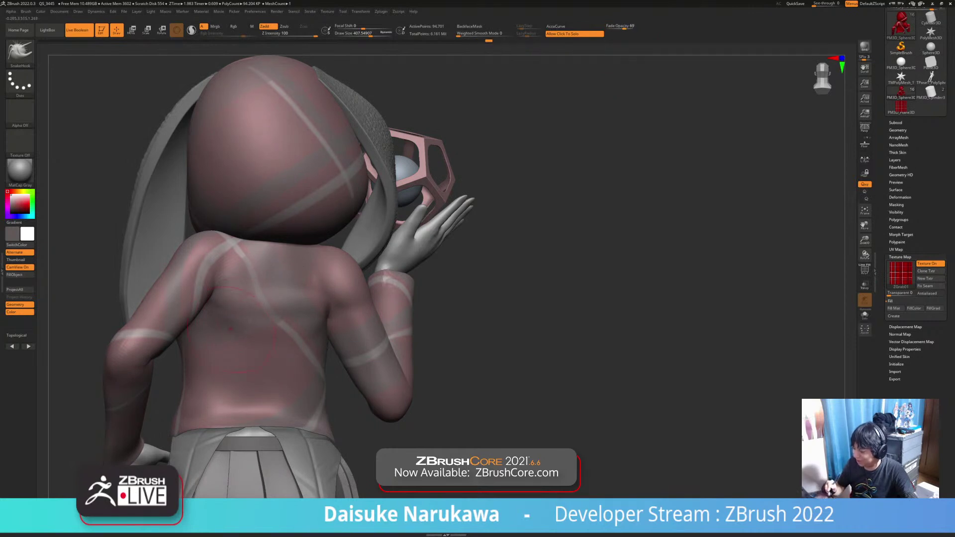
pyautogui.press('shift')
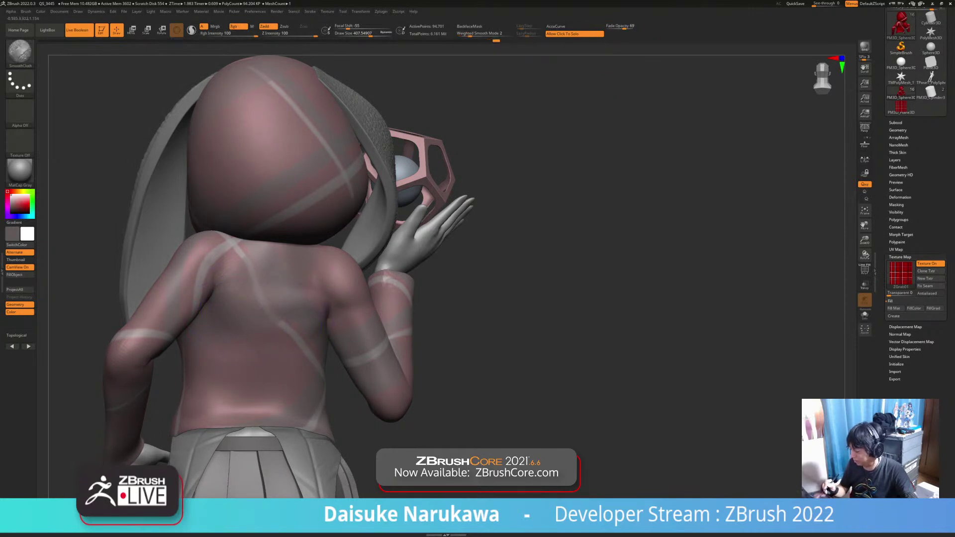
# Set Fade Opacity to 100 so the jacket's plaid texture fades out completely, and check the setting in the render options.
pyautogui.press('shift')
pyautogui.moveTo(324, 313); pyautogui.dragTo(279, 298, button='right')
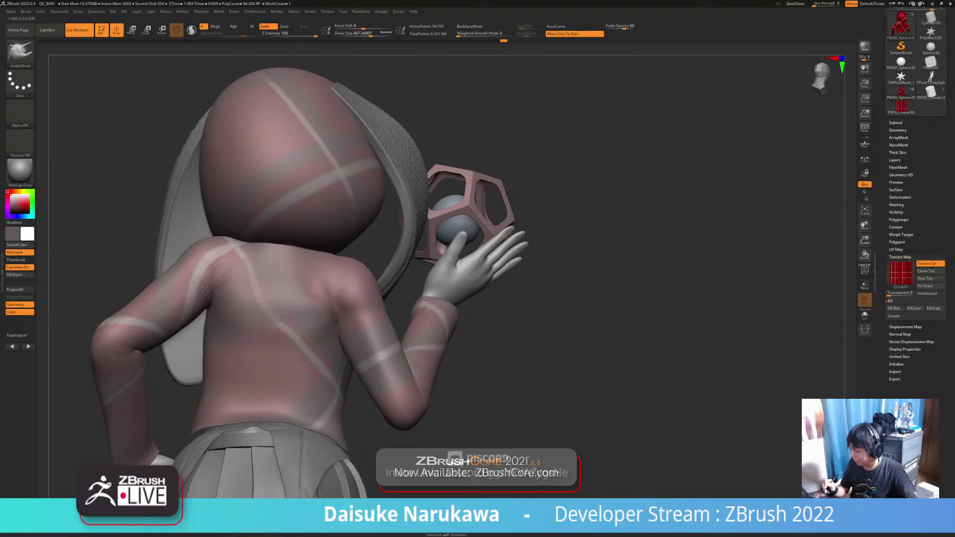
pyautogui.press('shift')
pyautogui.press('shift')
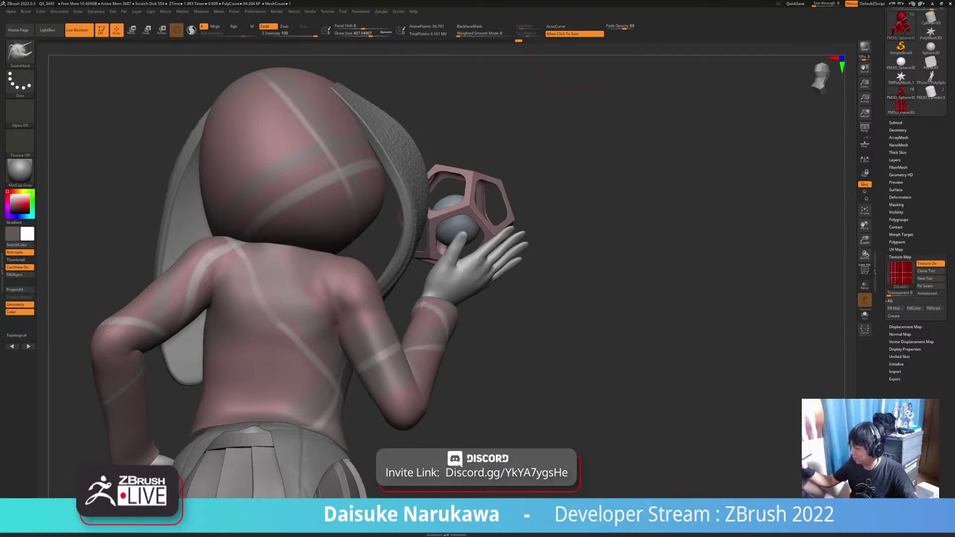
pyautogui.moveTo(624, 27)
pyautogui.mouseDown()
pyautogui.moveTo(609, 27)
pyautogui.moveTo(632, 26)
pyautogui.mouseUp()
pyautogui.click(277, 11)
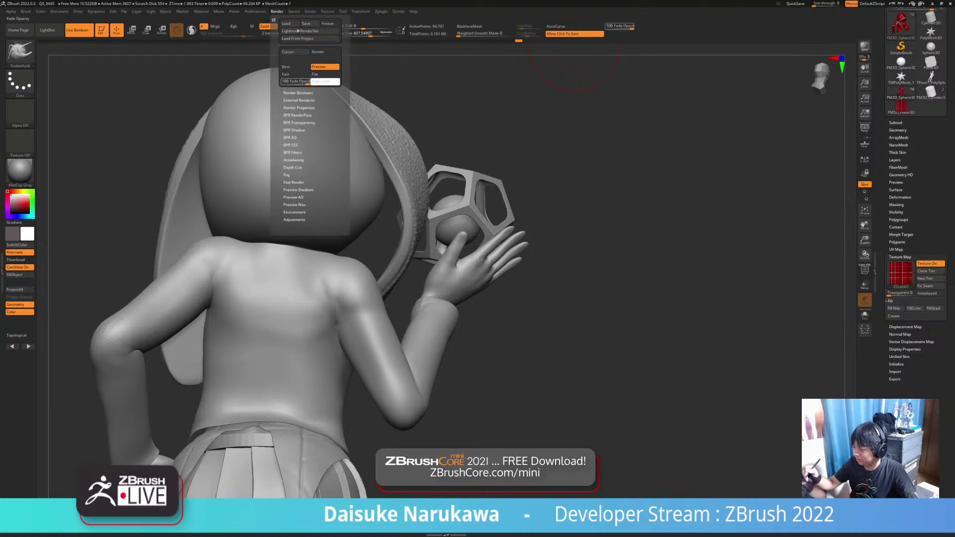
pyautogui.moveTo(307, 82)
pyautogui.mouseDown()
pyautogui.moveTo(283, 82)
pyautogui.moveTo(309, 82)
pyautogui.mouseUp()
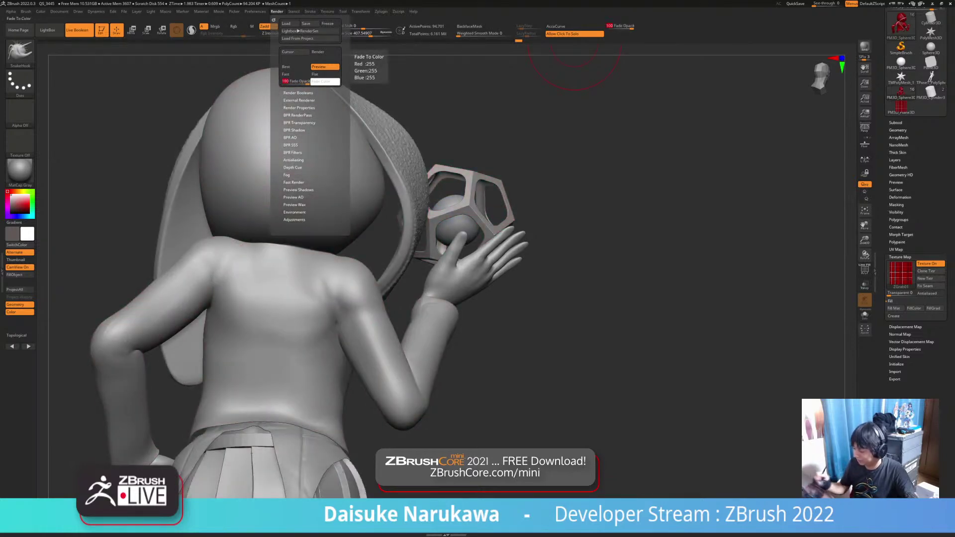
pyautogui.press('b')
pyautogui.press('d')
pyautogui.press('s')
pyautogui.click(354, 34)
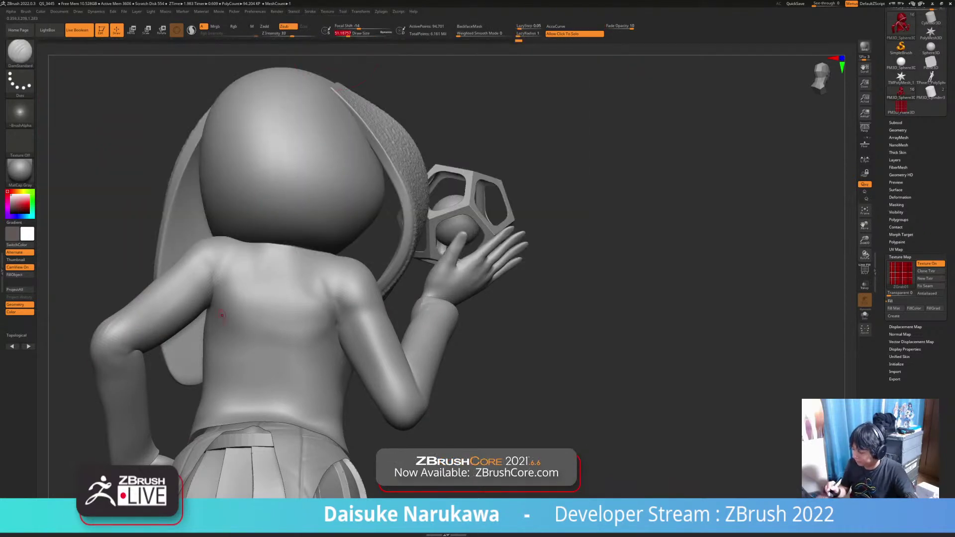
# Sculpt a fold behind the raised arm's shoulder with the Standard brush at a draw size of about 140, and smooth it.
pyautogui.press('b')
pyautogui.press('s')
pyautogui.press('t')
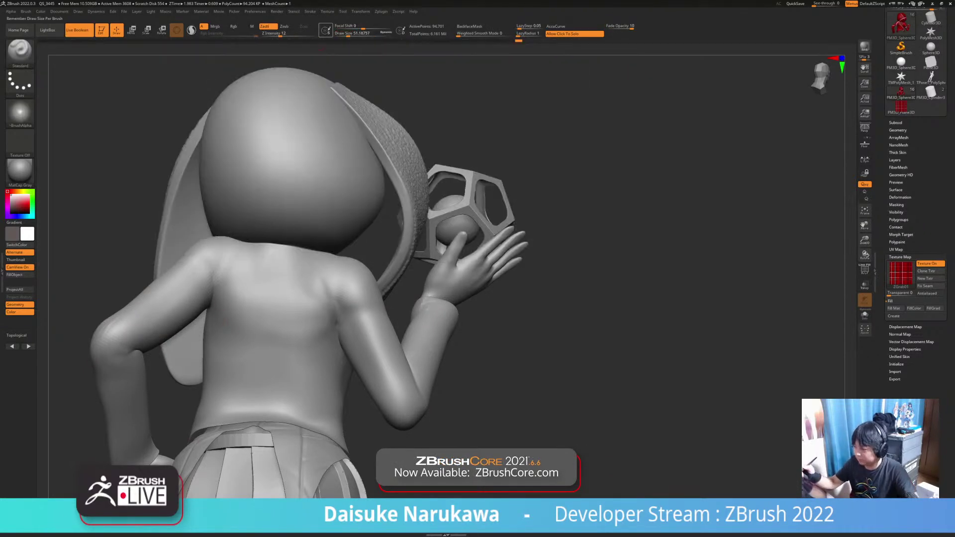
pyautogui.click(355, 34)
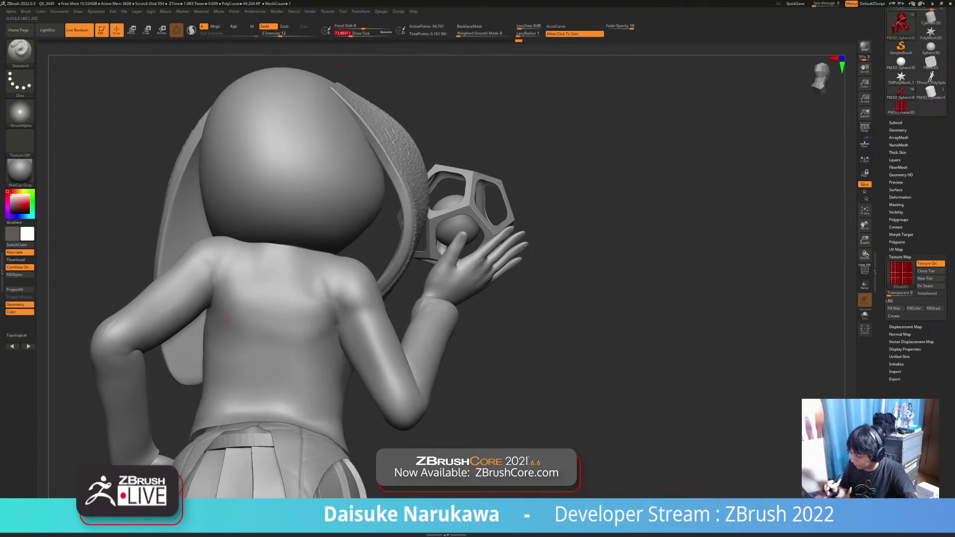
pyautogui.moveTo(227, 317); pyautogui.dragTo(279, 314, button='right')
pyautogui.moveTo(351, 34); pyautogui.dragTo(357, 33)
pyautogui.moveTo(308, 298); pyautogui.dragTo(249, 293, button='right')
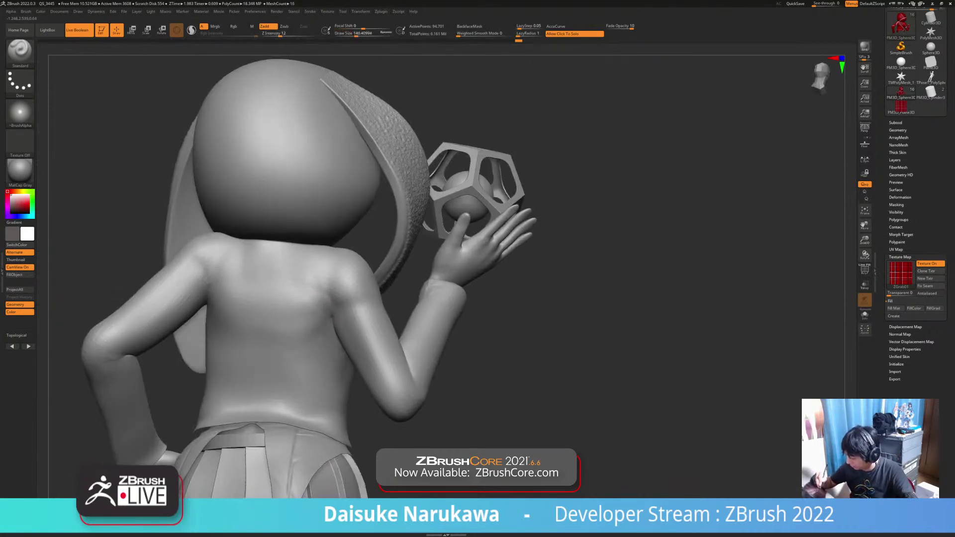
pyautogui.moveTo(319, 275)
pyautogui.mouseDown()
pyautogui.moveTo(326, 295)
pyautogui.moveTo(323, 273)
pyautogui.mouseUp()
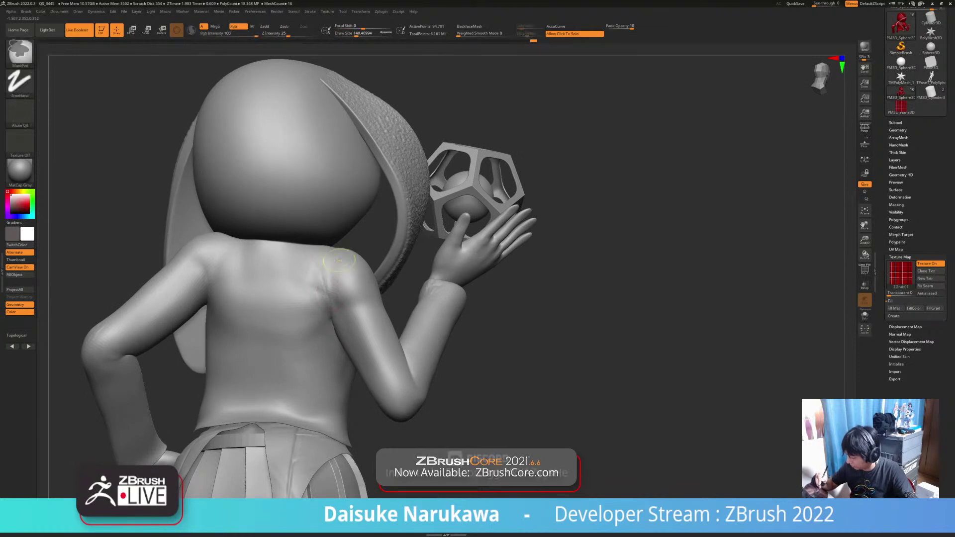
pyautogui.press('shift')
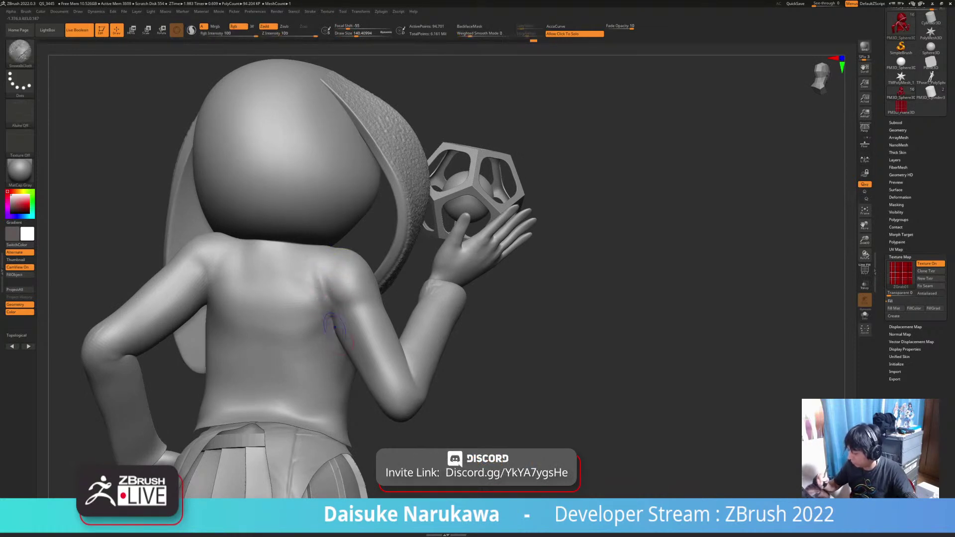
# Open the Subtool list, switch to visibility set 2 and show all of the character's subtools in it.
pyautogui.click(895, 123)
pyautogui.moveTo(527, 392)
pyautogui.keyDown('ctrl'); pyautogui.mouseDown(button='right')
pyautogui.moveTo(526, 310)
pyautogui.moveTo(243, 308)
pyautogui.moveTo(344, 331)
pyautogui.moveTo(458, 391)
pyautogui.moveTo(558, 354)
pyautogui.moveTo(659, 340)
pyautogui.mouseUp(button='right'); pyautogui.keyUp('ctrl')
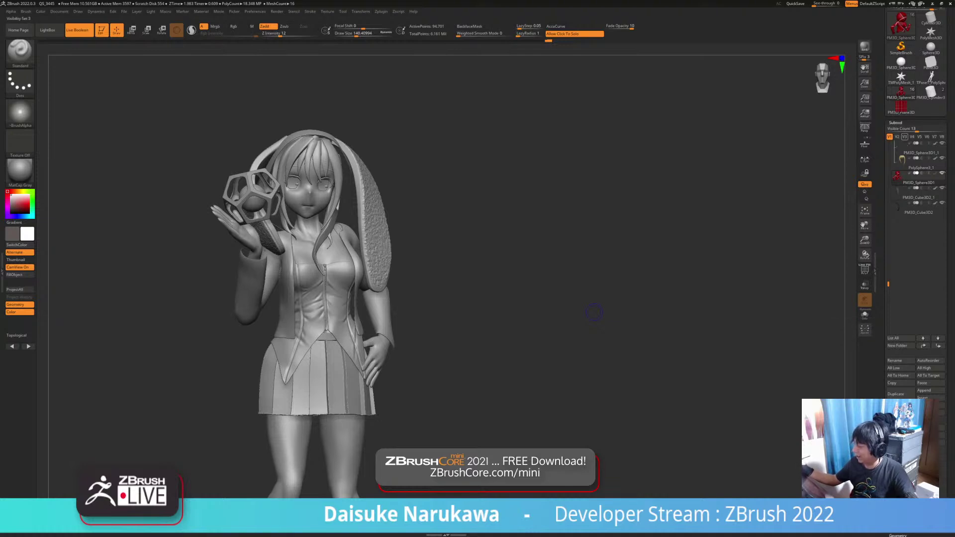
pyautogui.keyDown('alt'); pyautogui.moveTo(436, 376); pyautogui.dragTo(384, 237); pyautogui.keyUp('alt')
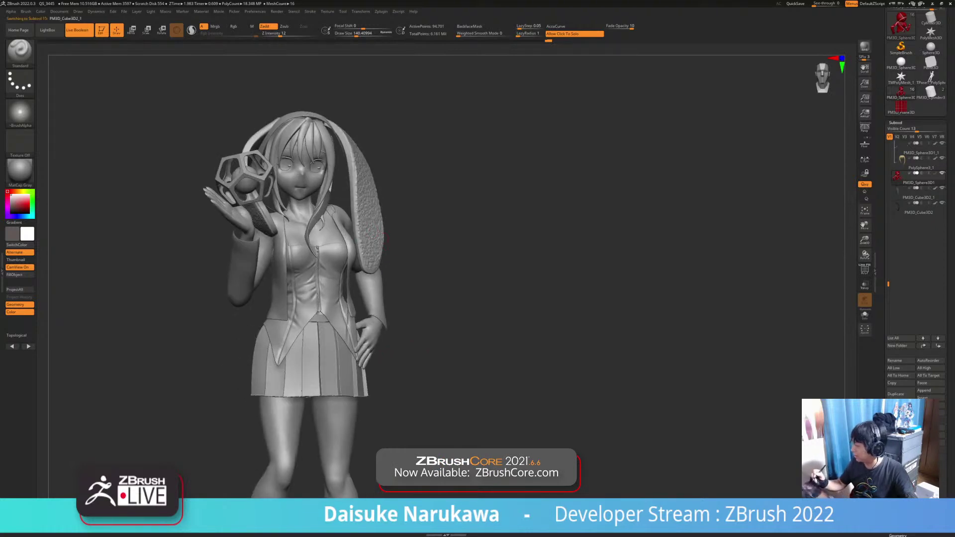
pyautogui.click(897, 137)
pyautogui.keyDown('alt'); pyautogui.moveTo(586, 308); pyautogui.dragTo(587, 332); pyautogui.keyUp('alt')
pyautogui.click(588, 334)
pyautogui.click(585, 333)
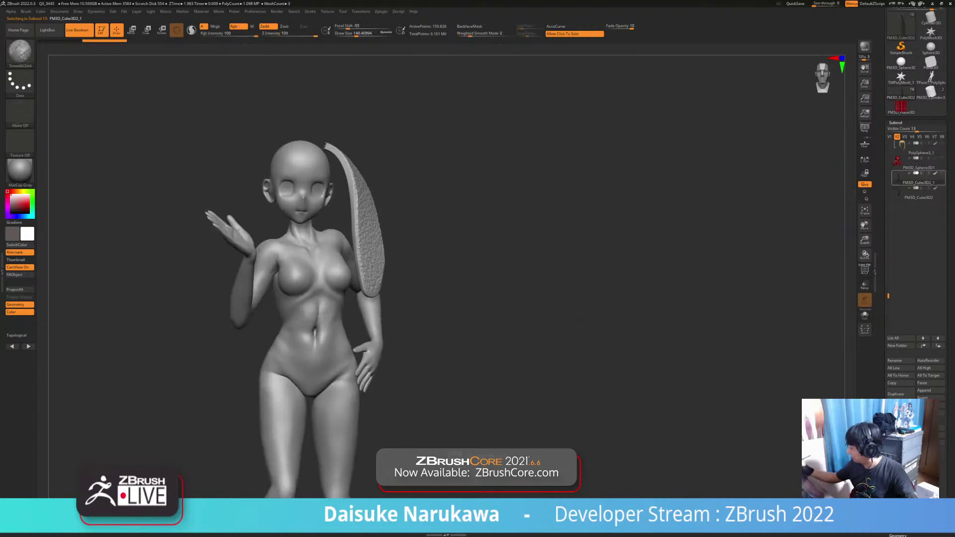
pyautogui.click(942, 173)
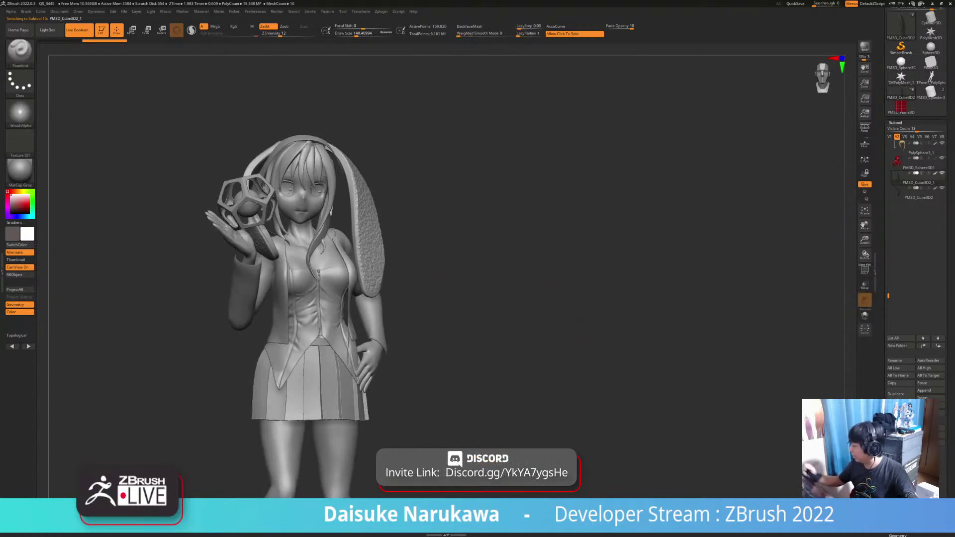
pyautogui.scroll(1, 918, 169)
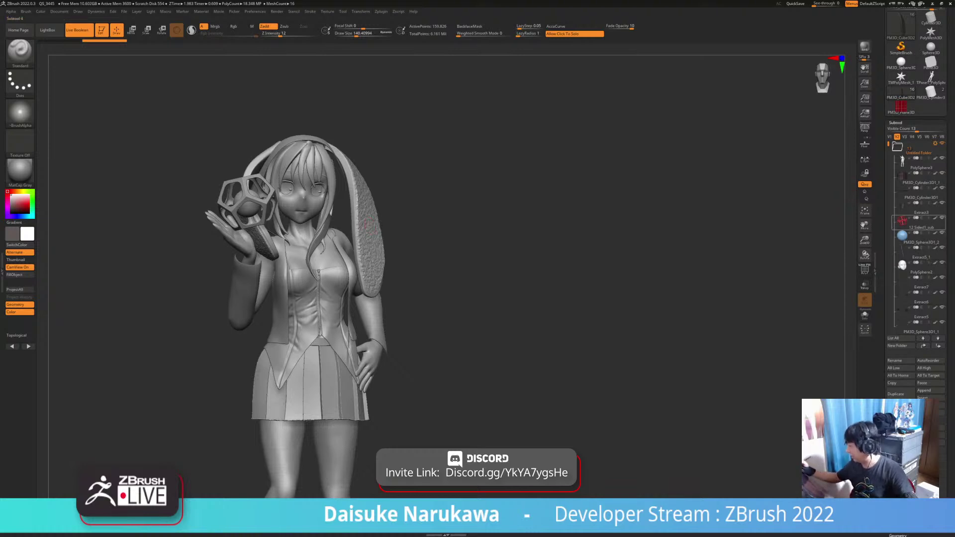
pyautogui.moveTo(889, 144); pyautogui.dragTo(888, 217)
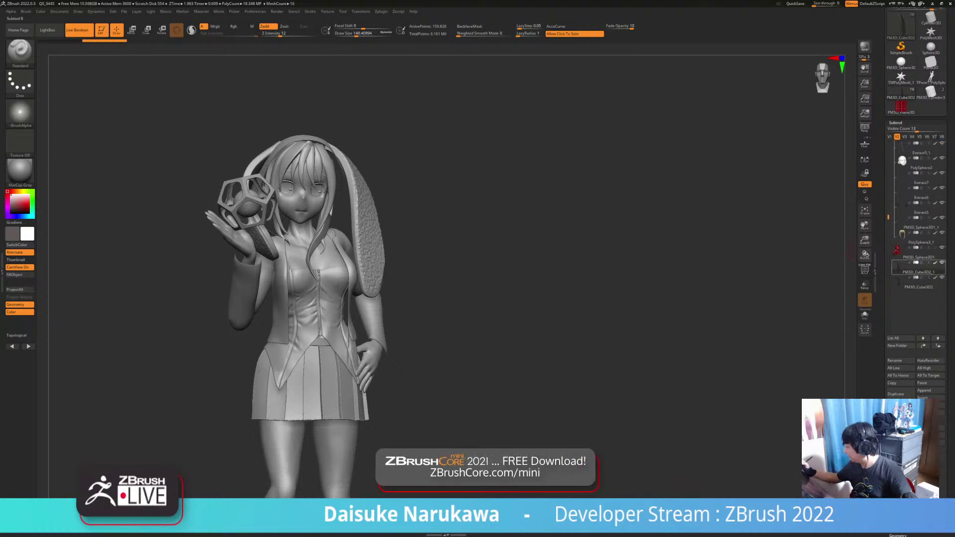
# Isolate the selected rabbit ear in visibility set 2 and turn on the other ear and the jacket.
pyautogui.keyDown('shift'); pyautogui.click(942, 263); pyautogui.keyUp('shift')
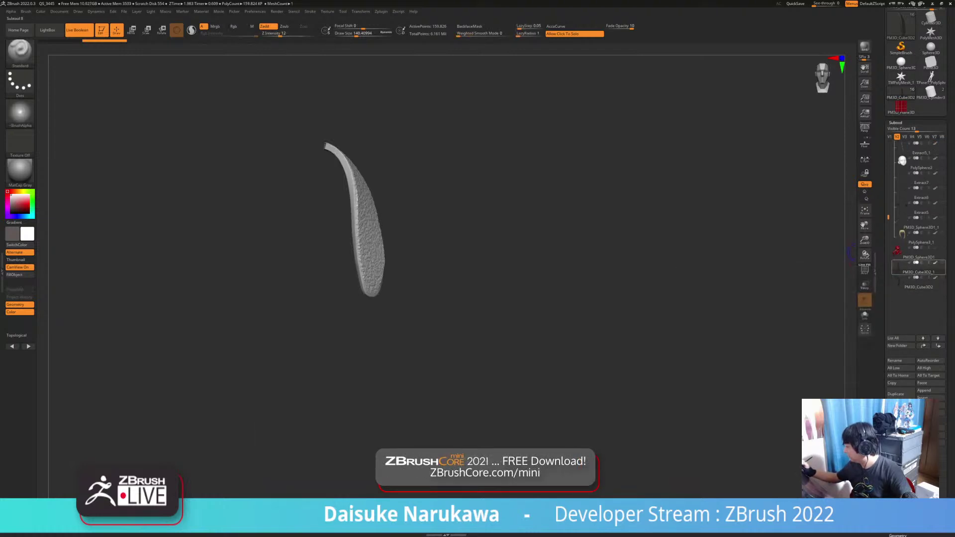
pyautogui.click(942, 263)
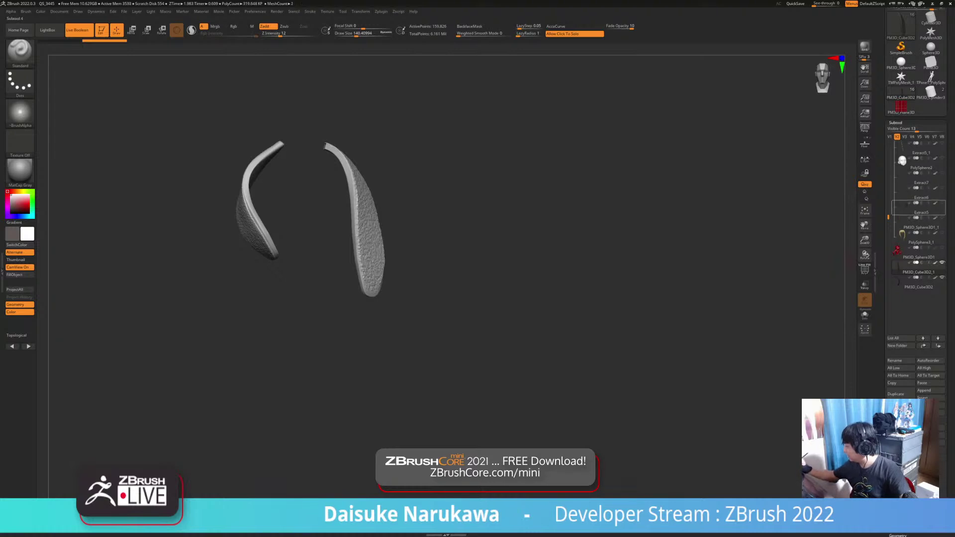
pyautogui.moveTo(889, 217); pyautogui.dragTo(889, 193)
pyautogui.click(942, 277)
pyautogui.moveTo(548, 279); pyautogui.dragTo(568, 279)
# Compare visibility sets 1 and 2 on the front of the character by switching repeatedly between them.
pyautogui.click(889, 136)
pyautogui.keyDown('ctrl'); pyautogui.moveTo(796, 184); pyautogui.dragTo(796, 204, button='right'); pyautogui.keyUp('ctrl')
pyautogui.click(897, 137)
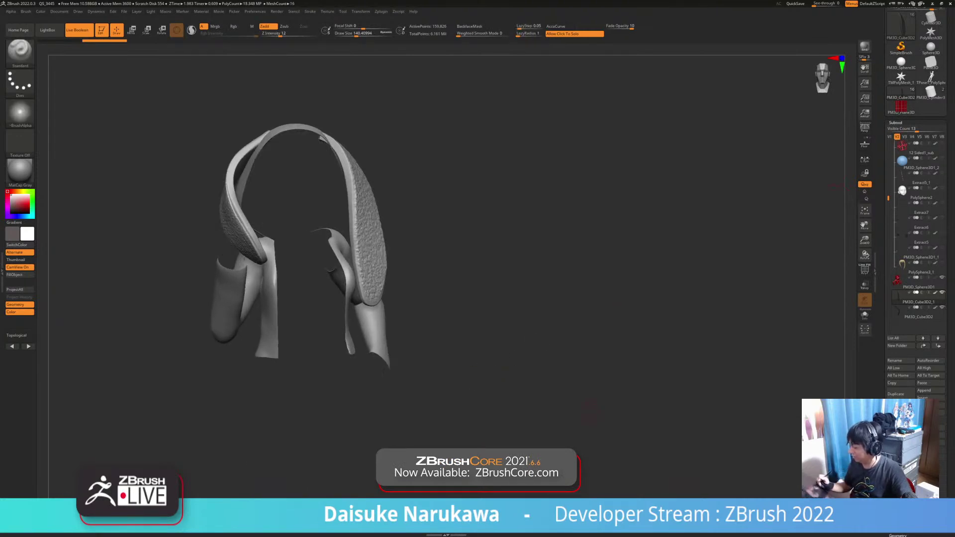
pyautogui.click(891, 137)
pyautogui.click(898, 137)
pyautogui.click(890, 137)
pyautogui.click(898, 137)
pyautogui.click(891, 137)
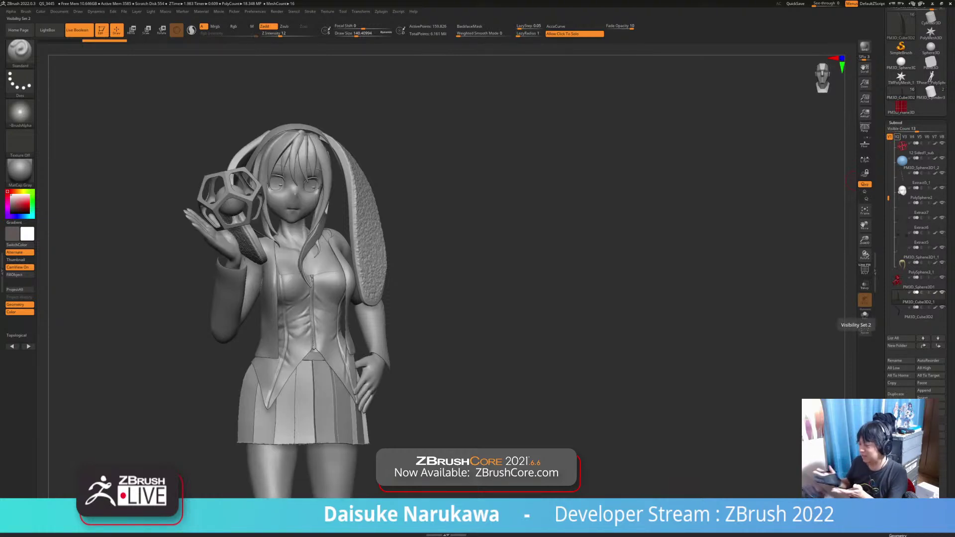
pyautogui.click(912, 137)
pyautogui.click(897, 137)
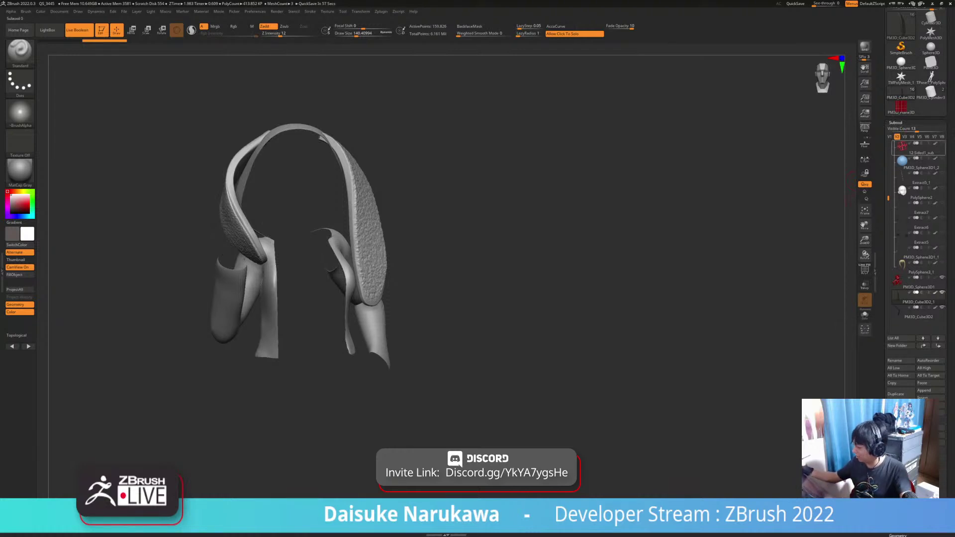
pyautogui.click(890, 137)
pyautogui.click(897, 137)
pyautogui.click(890, 137)
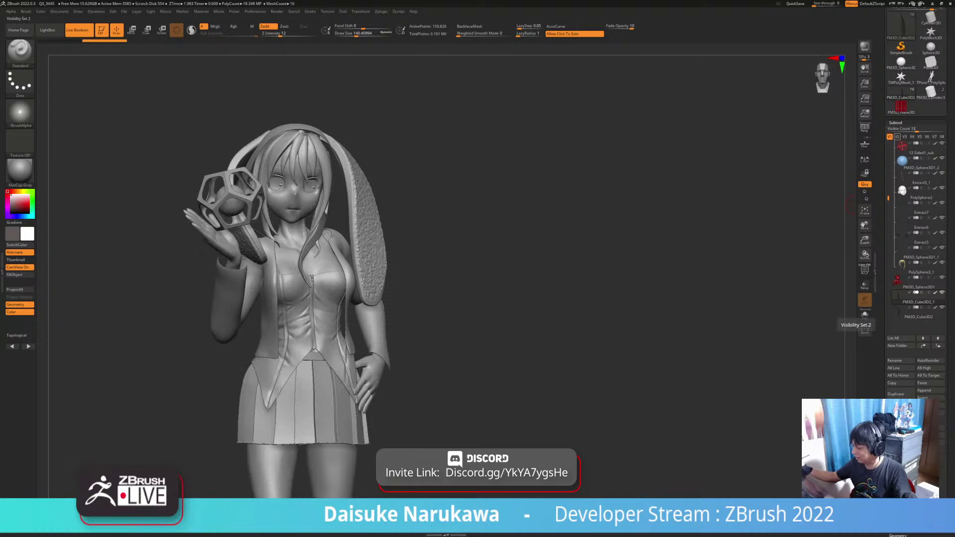
# Isolate the jacket and ears with visibility set 2 and set Fade Opacity to 0 to show the plaid from behind.
pyautogui.moveTo(587, 258); pyautogui.dragTo(642, 266)
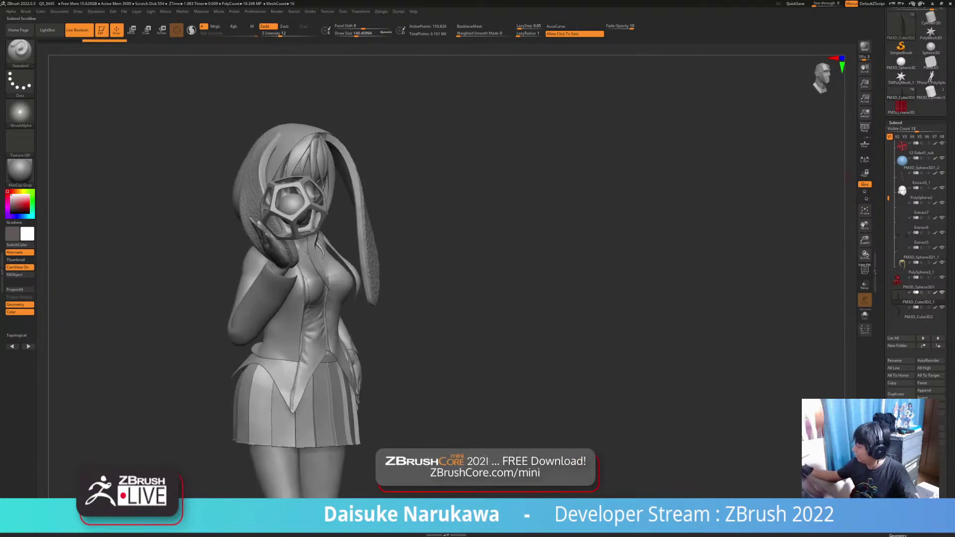
pyautogui.click(897, 137)
pyautogui.moveTo(585, 305)
pyautogui.keyDown('ctrl'); pyautogui.mouseDown(button='right')
pyautogui.moveTo(586, 339)
pyautogui.moveTo(486, 405)
pyautogui.moveTo(508, 400)
pyautogui.mouseUp(button='right'); pyautogui.keyUp('ctrl')
pyautogui.moveTo(629, 26); pyautogui.dragTo(606, 26)
pyautogui.moveTo(518, 318); pyautogui.dragTo(298, 326, button='right')
pyautogui.keyDown('alt'); pyautogui.moveTo(299, 326); pyautogui.dragTo(187, 346, button='right'); pyautogui.keyUp('alt')
pyautogui.moveTo(187, 346); pyautogui.dragTo(120, 339, button='right')
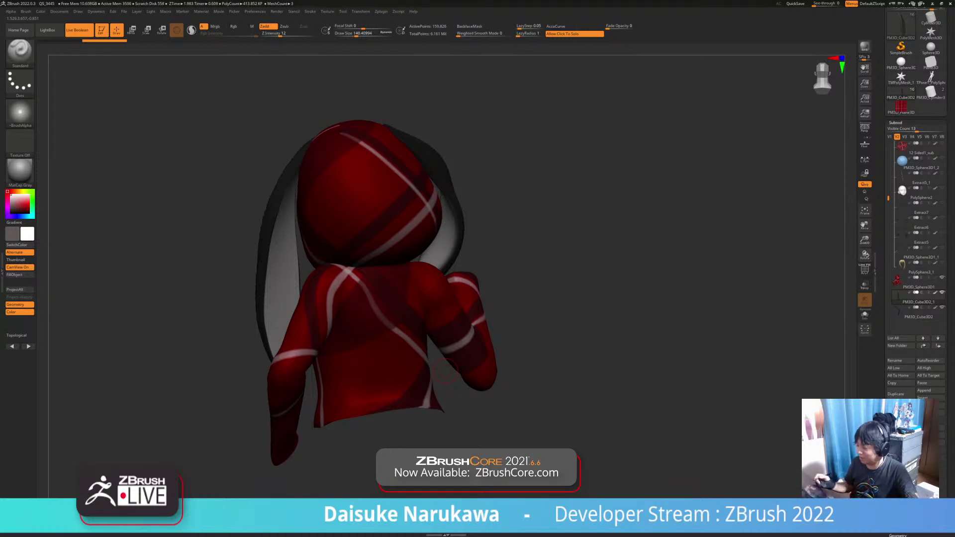
pyautogui.keyDown('alt'); pyautogui.moveTo(448, 379); pyautogui.dragTo(349, 345); pyautogui.keyUp('alt')
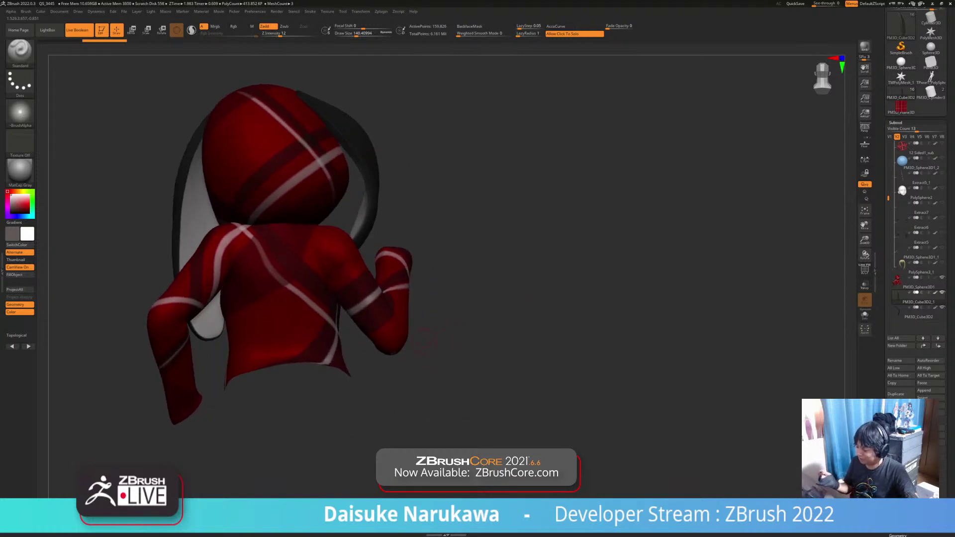
pyautogui.keyDown('alt'); pyautogui.moveTo(423, 341); pyautogui.dragTo(441, 374); pyautogui.keyUp('alt')
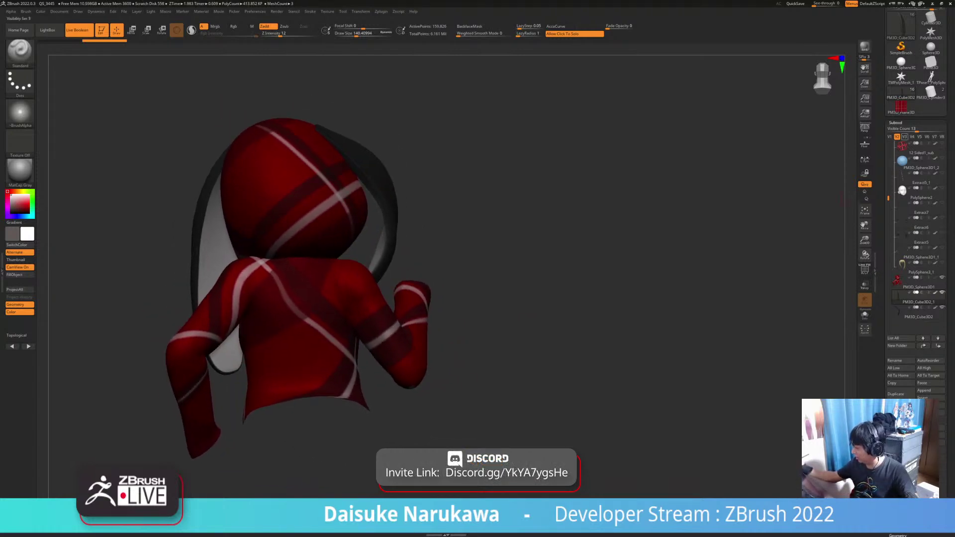
# Compare visibility sets 1 and 2 from behind with the plaid texture shown, ending on set 2.
pyautogui.click(890, 137)
pyautogui.click(898, 136)
pyautogui.click(890, 136)
pyautogui.click(897, 137)
pyautogui.click(890, 136)
pyautogui.click(898, 137)
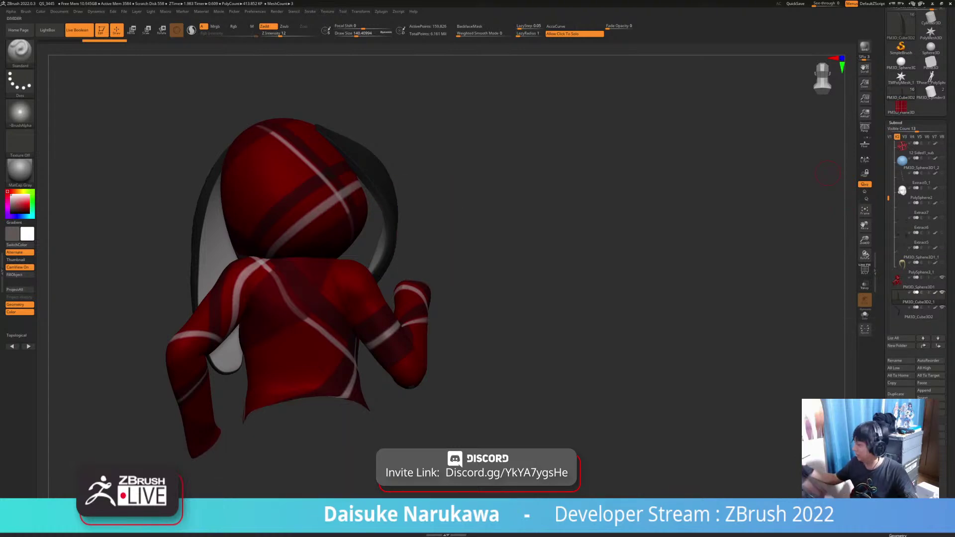
pyautogui.click(890, 137)
pyautogui.click(898, 137)
pyautogui.click(890, 137)
pyautogui.click(898, 136)
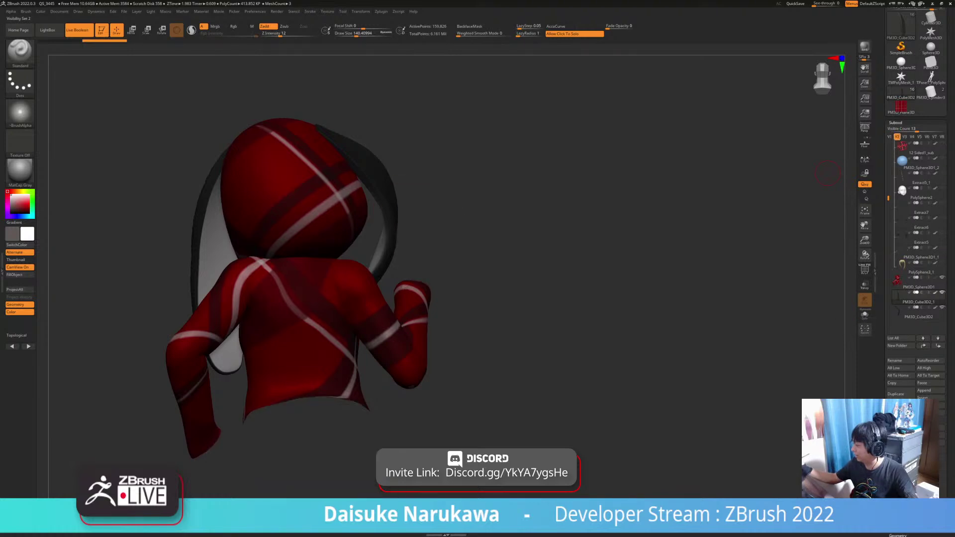
# Set Fade Opacity to 100 and make the jacket the active subtool, viewed from the back.
pyautogui.moveTo(824, 174); pyautogui.dragTo(839, 162)
pyautogui.keyDown('alt'); pyautogui.moveTo(829, 124); pyautogui.dragTo(815, 110); pyautogui.keyUp('alt')
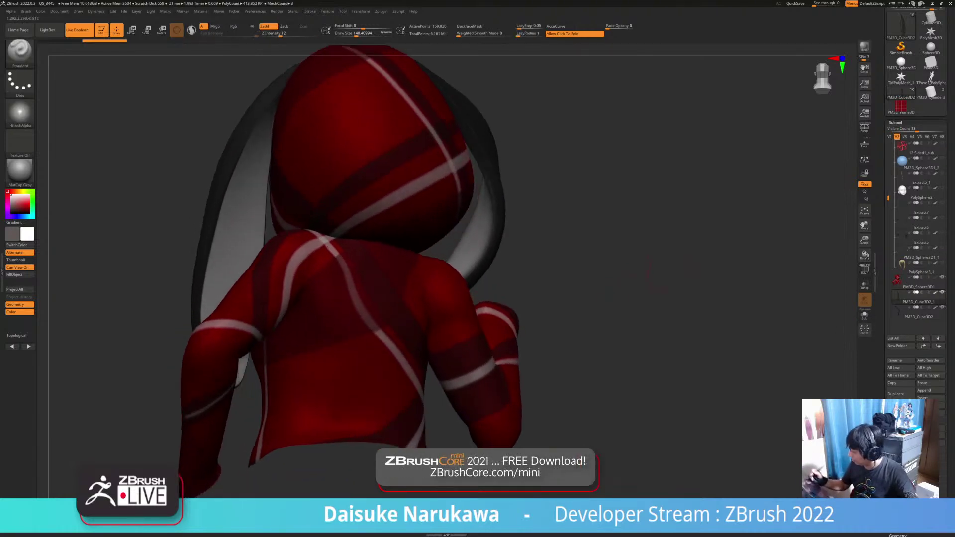
pyautogui.moveTo(608, 26); pyautogui.dragTo(633, 26)
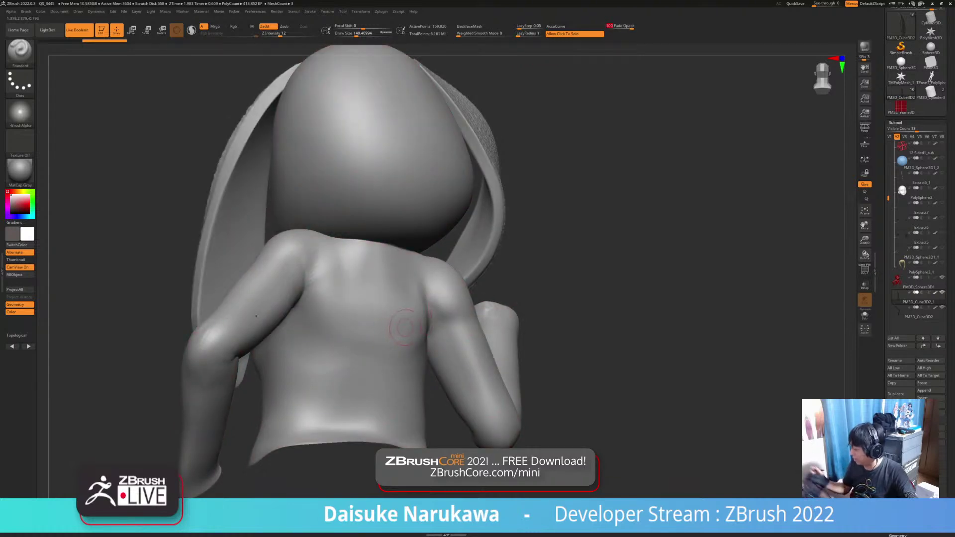
pyautogui.moveTo(154, 291)
pyautogui.mouseDown()
pyautogui.moveTo(99, 280)
pyautogui.moveTo(107, 297)
pyautogui.moveTo(169, 304)
pyautogui.mouseUp()
pyautogui.moveTo(607, 298); pyautogui.dragTo(562, 298)
pyautogui.keyDown('alt'); pyautogui.moveTo(587, 219); pyautogui.dragTo(531, 238); pyautogui.keyUp('alt')
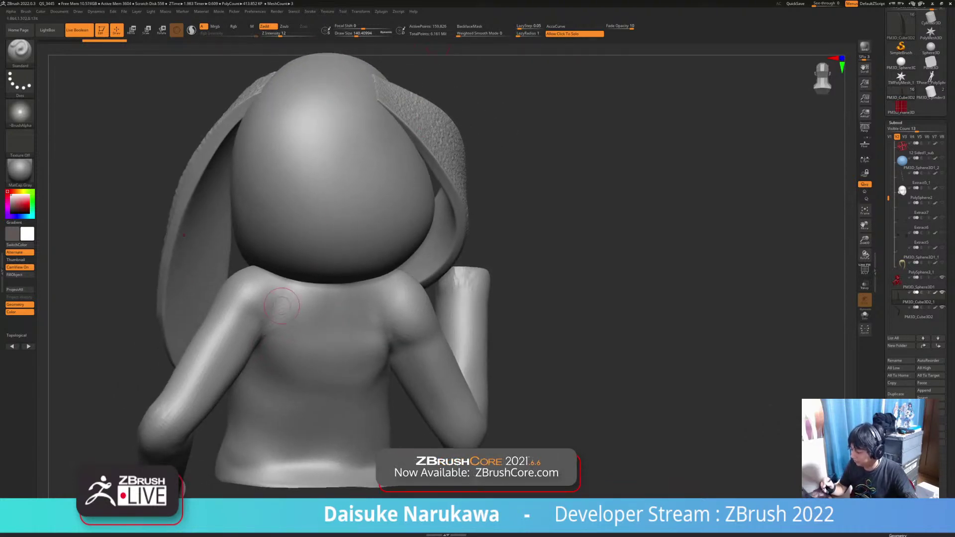
pyautogui.moveTo(117, 233); pyautogui.dragTo(118, 206)
pyautogui.keyDown('alt'); pyautogui.click(275, 311); pyautogui.keyUp('alt')
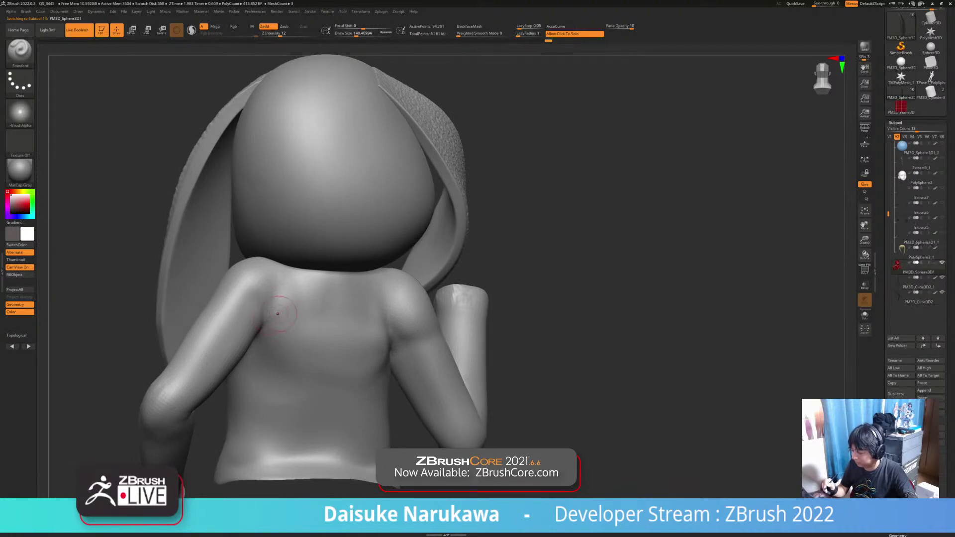
pyautogui.press('b')
pyautogui.press('d')
pyautogui.press('Escape')
# Build up a fold behind the left shoulder with the ClayBuildup brush and smooth it into the back.
pyautogui.press('b')
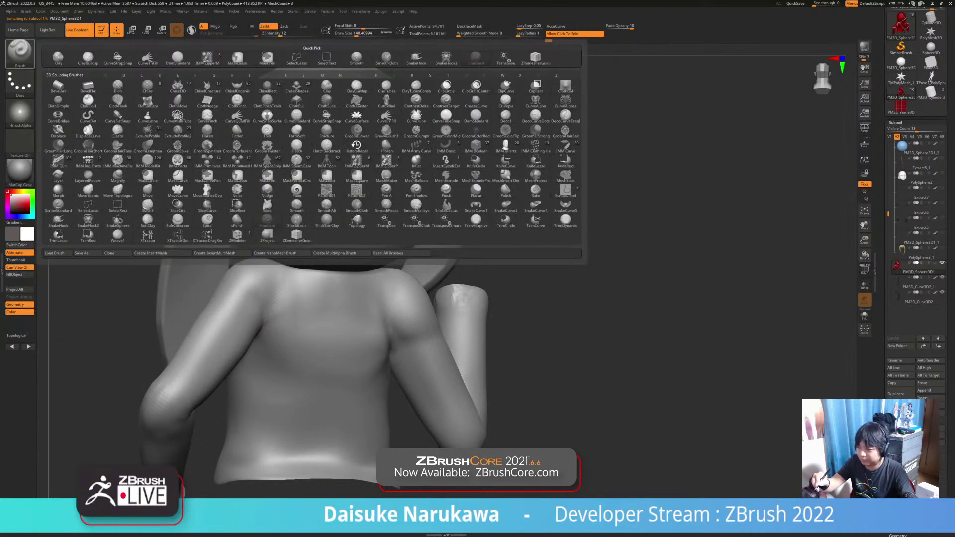
pyautogui.press('c')
pyautogui.press('b')
pyautogui.moveTo(291, 291)
pyautogui.mouseDown()
pyautogui.moveTo(266, 318)
pyautogui.moveTo(260, 278)
pyautogui.moveTo(291, 303)
pyautogui.mouseUp()
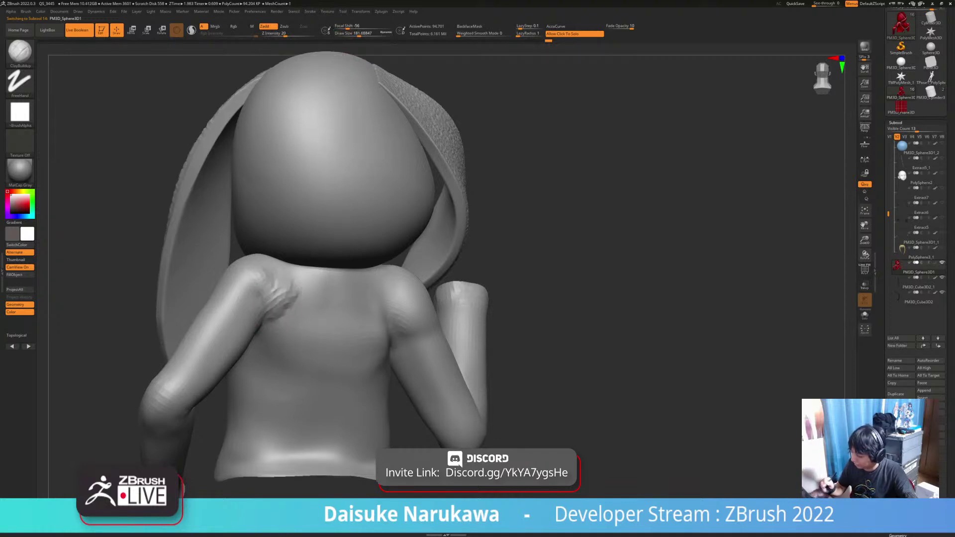
pyautogui.moveTo(279, 301); pyautogui.dragTo(291, 263, button='right')
pyautogui.moveTo(294, 277); pyautogui.dragTo(309, 262)
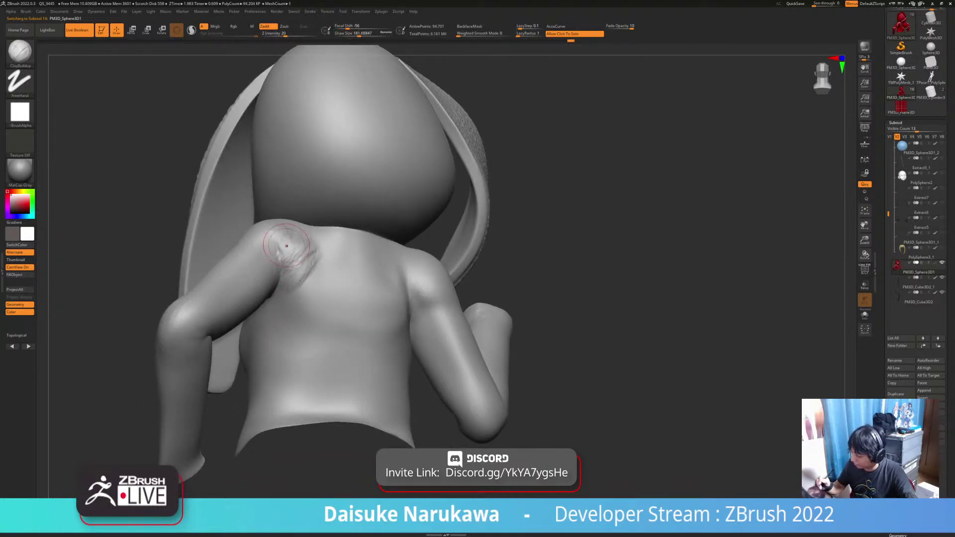
pyautogui.moveTo(288, 245); pyautogui.dragTo(297, 266, button='right')
pyautogui.moveTo(275, 227)
pyautogui.keyDown('shift'); pyautogui.mouseDown()
pyautogui.moveTo(290, 217)
pyautogui.moveTo(309, 256)
pyautogui.moveTo(286, 287)
pyautogui.mouseUp(); pyautogui.keyUp('shift')
# Build up a horizontal fold across the jacket's lower back and smooth it.
pyautogui.moveTo(285, 314); pyautogui.dragTo(310, 380, button='right')
pyautogui.moveTo(310, 381)
pyautogui.mouseDown()
pyautogui.moveTo(360, 378)
pyautogui.moveTo(279, 384)
pyautogui.moveTo(388, 382)
pyautogui.mouseUp()
pyautogui.moveTo(387, 379); pyautogui.dragTo(362, 368, button='right')
pyautogui.keyDown('shift'); pyautogui.moveTo(367, 376); pyautogui.dragTo(296, 370); pyautogui.keyUp('shift')
# Sculpt a crease at the bend of the right elbow with a smaller ClayBuildup brush.
pyautogui.moveTo(369, 368)
pyautogui.mouseDown(button='right')
pyautogui.moveTo(335, 351)
pyautogui.moveTo(405, 361)
pyautogui.moveTo(393, 346)
pyautogui.moveTo(397, 306)
pyautogui.mouseUp(button='right')
pyautogui.moveTo(419, 336)
pyautogui.mouseDown()
pyautogui.moveTo(422, 303)
pyautogui.moveTo(418, 345)
pyautogui.mouseUp()
pyautogui.moveTo(418, 343); pyautogui.dragTo(436, 331, button='right')
pyautogui.moveTo(436, 331)
pyautogui.mouseDown()
pyautogui.moveTo(445, 326)
pyautogui.moveTo(435, 297)
pyautogui.mouseUp()
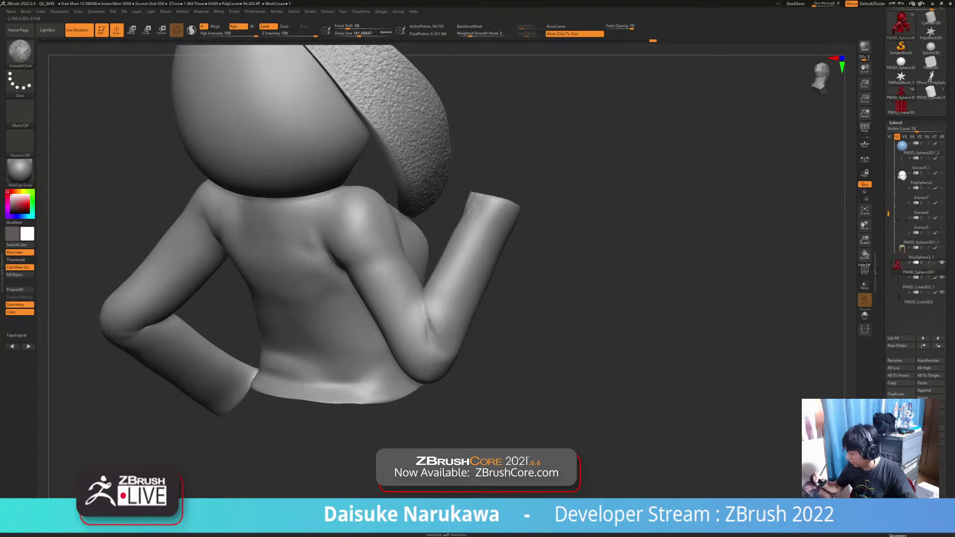
pyautogui.keyDown('alt'); pyautogui.moveTo(458, 285); pyautogui.dragTo(442, 279, button='right'); pyautogui.keyUp('alt')
pyautogui.press('[')
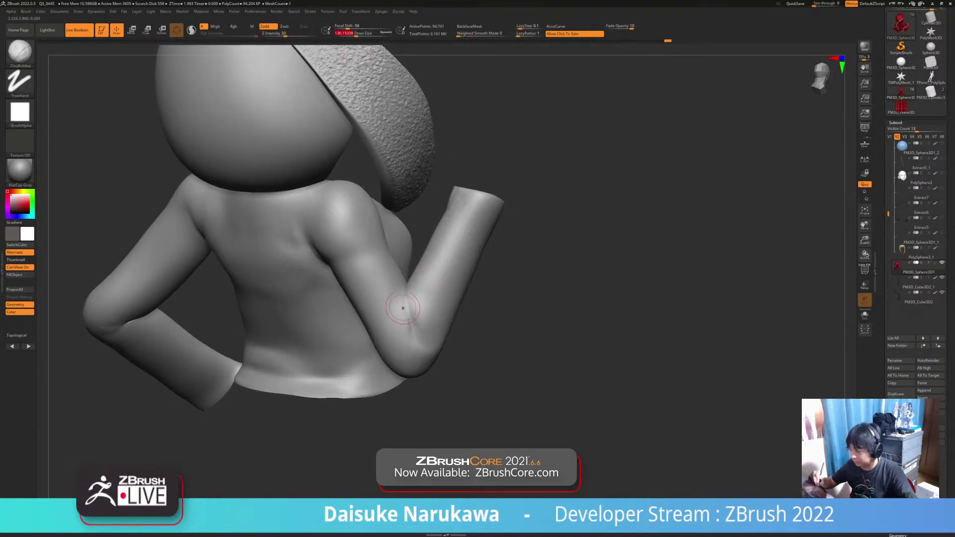
pyautogui.moveTo(408, 292)
pyautogui.mouseDown()
pyautogui.moveTo(414, 329)
pyautogui.moveTo(429, 339)
pyautogui.mouseUp()
pyautogui.moveTo(414, 298)
pyautogui.mouseDown()
pyautogui.moveTo(406, 348)
pyautogui.moveTo(409, 311)
pyautogui.moveTo(398, 303)
pyautogui.mouseUp()
pyautogui.press('shift')
# Set the Draw Size to about 181 and build up folds on the right upper arm above the elbow.
pyautogui.moveTo(432, 218)
pyautogui.keyDown('alt'); pyautogui.mouseDown(button='right')
pyautogui.moveTo(432, 250)
pyautogui.moveTo(397, 250)
pyautogui.mouseUp(button='right'); pyautogui.keyUp('alt')
pyautogui.click(358, 34)
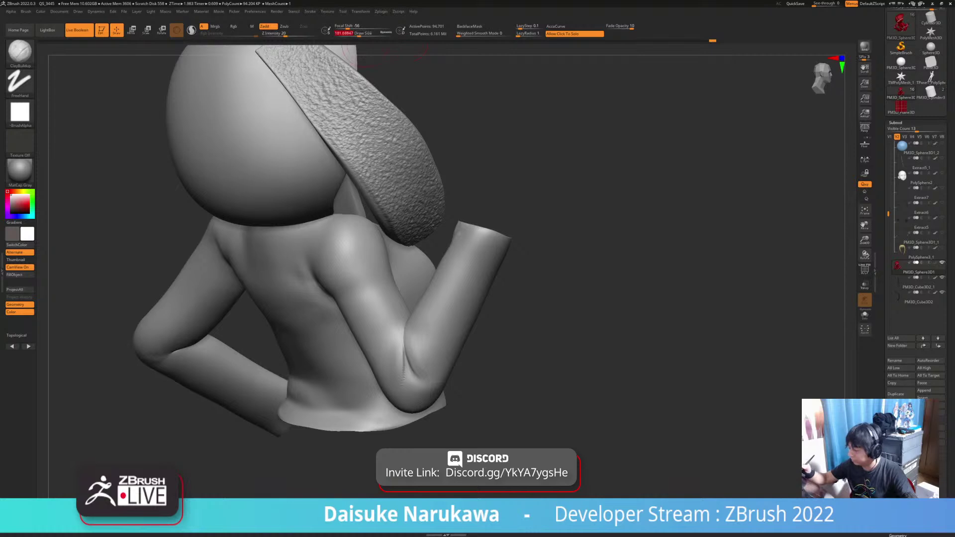
pyautogui.moveTo(384, 281); pyautogui.dragTo(342, 282, button='right')
pyautogui.moveTo(392, 292); pyautogui.dragTo(400, 315)
pyautogui.moveTo(399, 318); pyautogui.dragTo(435, 315, button='right')
pyautogui.moveTo(384, 293)
pyautogui.mouseDown()
pyautogui.moveTo(389, 302)
pyautogui.moveTo(371, 296)
pyautogui.mouseUp()
# Isolate the jacket with Solo mode and smooth the new folds on the right upper arm and shoulder.
pyautogui.click(865, 315)
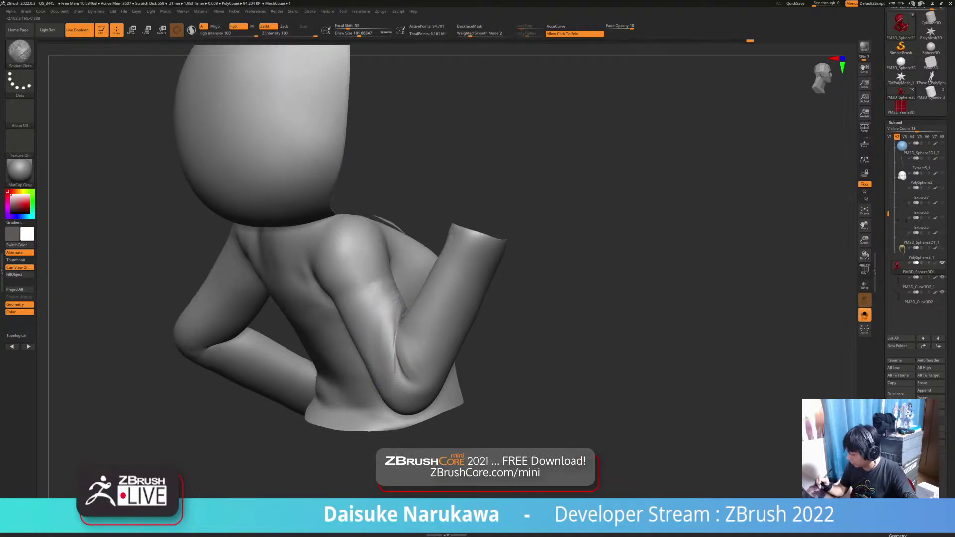
pyautogui.keyDown('shift'); pyautogui.moveTo(397, 298); pyautogui.dragTo(403, 317); pyautogui.keyUp('shift')
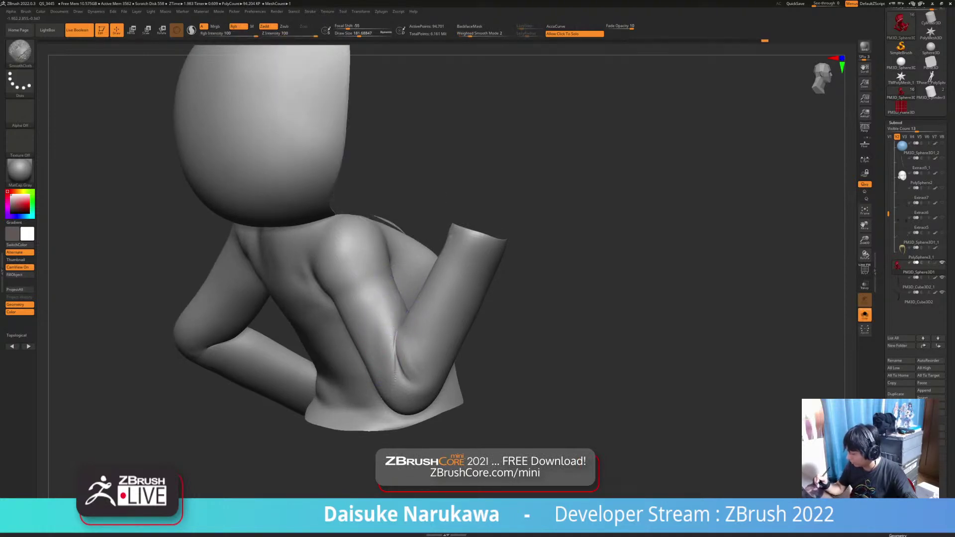
pyautogui.keyDown('shift'); pyautogui.moveTo(359, 258); pyautogui.dragTo(352, 269); pyautogui.keyUp('shift')
pyautogui.moveTo(352, 269); pyautogui.dragTo(315, 273, button='right')
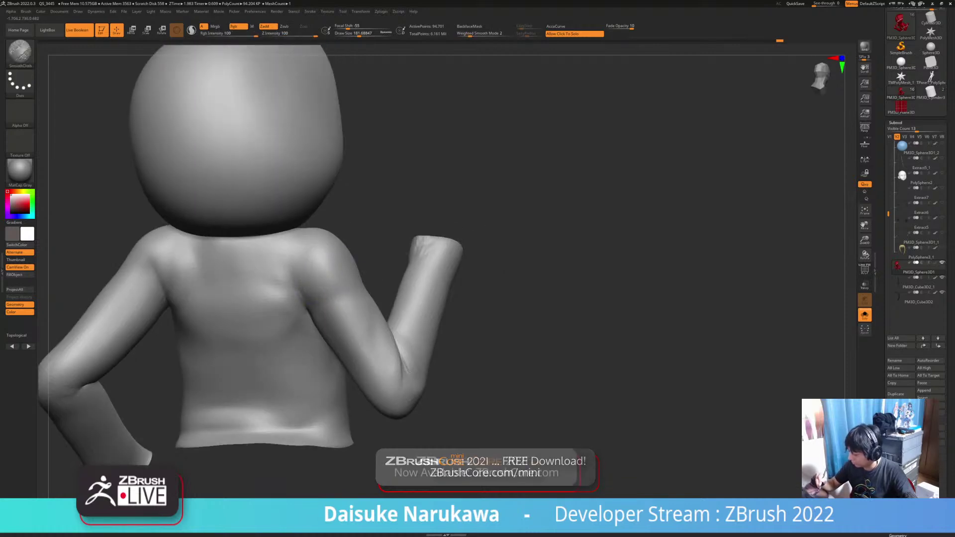
pyautogui.keyDown('shift'); pyautogui.moveTo(316, 272); pyautogui.dragTo(322, 264); pyautogui.keyUp('shift')
pyautogui.moveTo(322, 264)
pyautogui.keyDown('ctrl'); pyautogui.mouseDown(button='right')
pyautogui.moveTo(324, 239)
pyautogui.moveTo(375, 259)
pyautogui.mouseUp(button='right'); pyautogui.keyUp('ctrl')
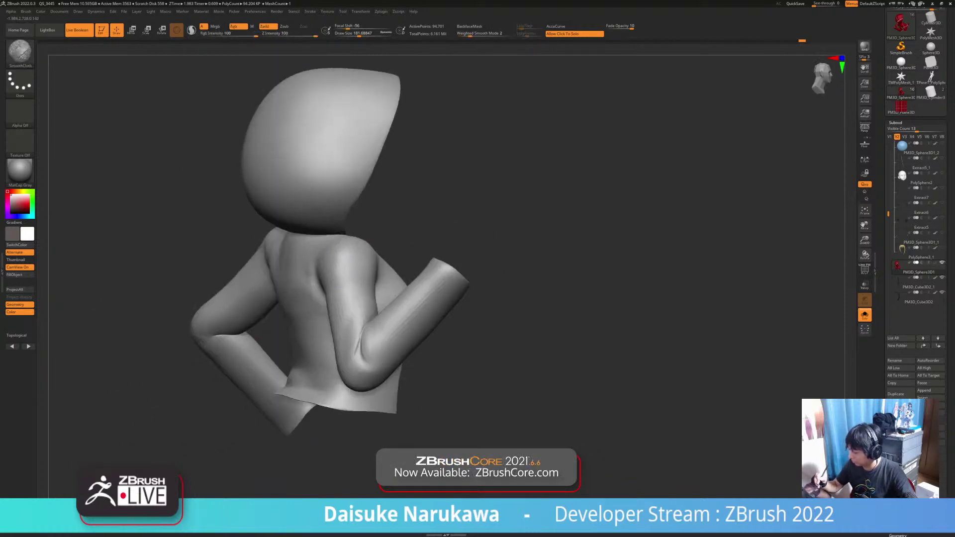
# Smooth the crease where the right upper arm meets the forearm.
pyautogui.keyDown('alt'); pyautogui.moveTo(374, 321); pyautogui.dragTo(359, 379, button='right'); pyautogui.keyUp('alt')
pyautogui.keyDown('shift'); pyautogui.moveTo(336, 388); pyautogui.dragTo(332, 417); pyautogui.keyUp('shift')
pyautogui.moveTo(336, 398)
pyautogui.keyDown('alt'); pyautogui.mouseDown(button='right')
pyautogui.moveTo(336, 370)
pyautogui.moveTo(271, 367)
pyautogui.moveTo(381, 376)
pyautogui.moveTo(386, 401)
pyautogui.mouseUp(button='right'); pyautogui.keyUp('alt')
pyautogui.click(459, 326)
pyautogui.moveTo(459, 327); pyautogui.dragTo(442, 323, button='right')
pyautogui.click(442, 323)
pyautogui.moveTo(378, 301)
pyautogui.mouseDown(button='right')
pyautogui.moveTo(318, 333)
pyautogui.moveTo(309, 358)
pyautogui.mouseUp(button='right')
pyautogui.press('shift')
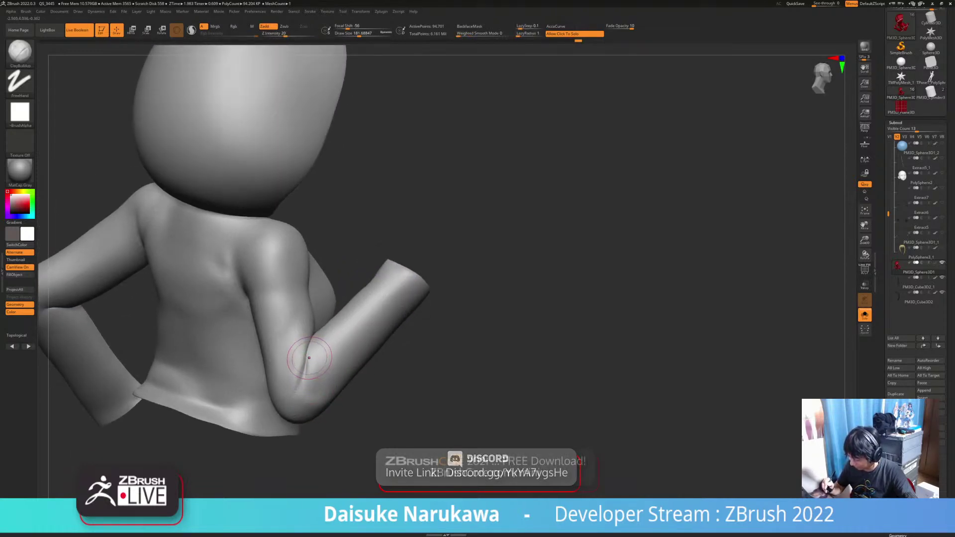
# Add ClayBuildup volume around the right elbow crease and blend it into the forearm.
pyautogui.moveTo(309, 358); pyautogui.dragTo(313, 384)
pyautogui.moveTo(314, 384)
pyautogui.keyDown('alt'); pyautogui.mouseDown(button='right')
pyautogui.moveTo(355, 381)
pyautogui.moveTo(351, 320)
pyautogui.mouseUp(button='right'); pyautogui.keyUp('alt')
pyautogui.press('shift')
pyautogui.press('ctrl')
pyautogui.moveTo(351, 320); pyautogui.dragTo(339, 355)
pyautogui.moveTo(339, 355); pyautogui.dragTo(384, 354, button='right')
pyautogui.moveTo(319, 357); pyautogui.dragTo(332, 351)
pyautogui.moveTo(326, 348)
pyautogui.mouseDown(button='right')
pyautogui.moveTo(367, 360)
pyautogui.moveTo(361, 348)
pyautogui.mouseUp(button='right')
pyautogui.keyDown('shift'); pyautogui.moveTo(356, 366); pyautogui.dragTo(376, 350); pyautogui.keyUp('shift')
pyautogui.moveTo(376, 350)
pyautogui.keyDown('alt'); pyautogui.mouseDown(button='right')
pyautogui.moveTo(382, 398)
pyautogui.moveTo(383, 369)
pyautogui.mouseUp(button='right'); pyautogui.keyUp('alt')
# Set the Draw Size to about 217 and soften the back surface beside the right armpit.
pyautogui.moveTo(365, 236)
pyautogui.keyDown('alt'); pyautogui.mouseDown(button='right')
pyautogui.moveTo(367, 258)
pyautogui.moveTo(399, 249)
pyautogui.mouseUp(button='right'); pyautogui.keyUp('alt')
pyautogui.click(360, 35)
pyautogui.moveTo(349, 199); pyautogui.dragTo(359, 213, button='right')
pyautogui.moveTo(338, 243); pyautogui.dragTo(331, 253, button='right')
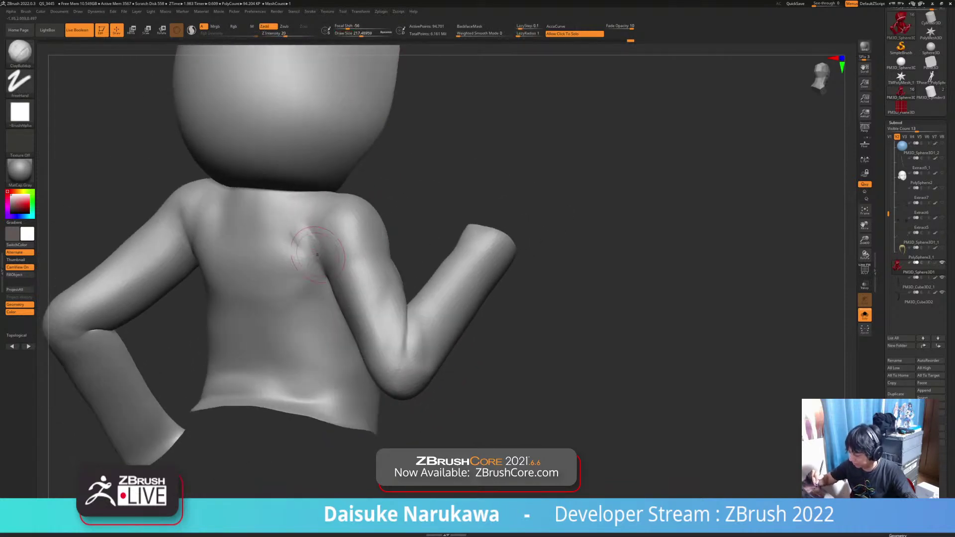
pyautogui.press('shift')
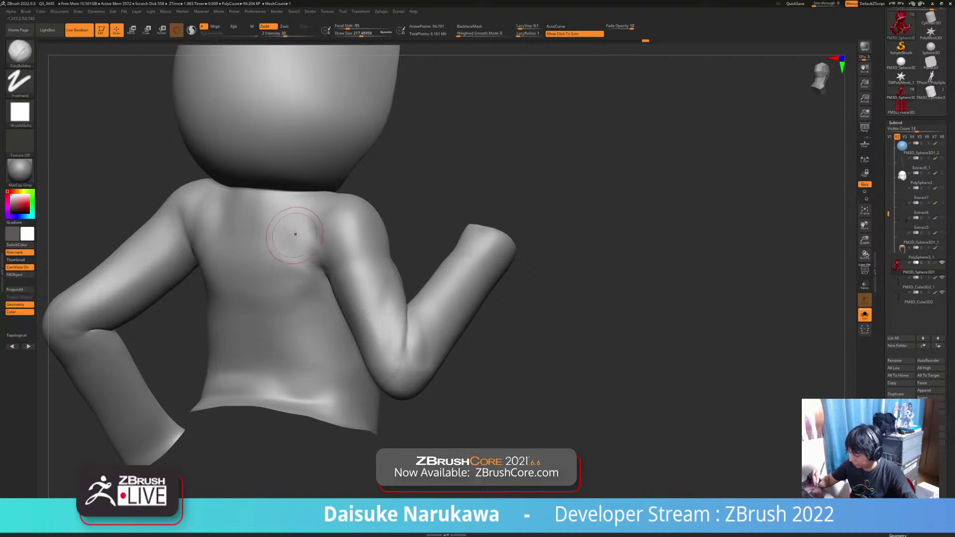
# Build up volume over the left shoulder blade and smooth it.
pyautogui.moveTo(285, 249)
pyautogui.mouseDown()
pyautogui.moveTo(321, 265)
pyautogui.moveTo(291, 264)
pyautogui.mouseUp()
pyautogui.moveTo(291, 265)
pyautogui.mouseDown(button='right')
pyautogui.moveTo(344, 271)
pyautogui.moveTo(281, 270)
pyautogui.moveTo(304, 253)
pyautogui.mouseUp(button='right')
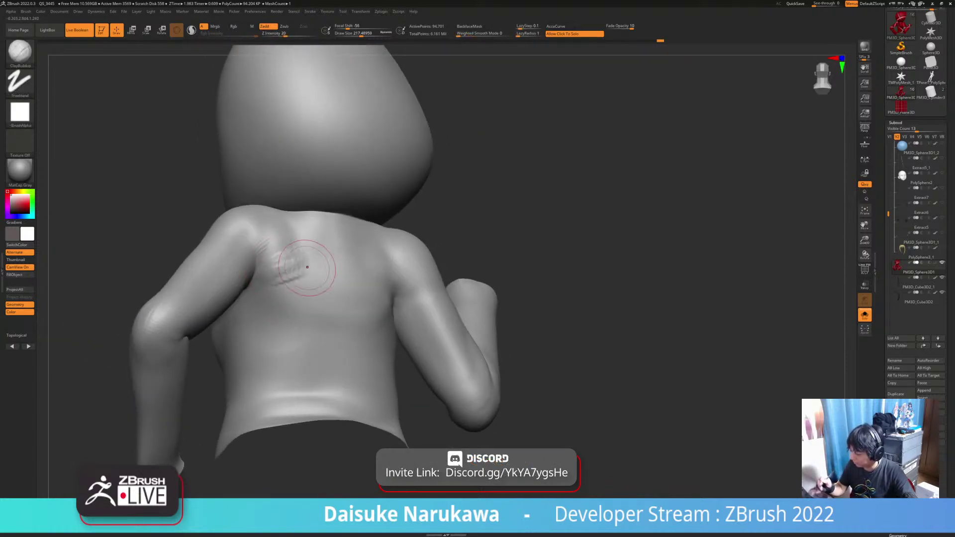
pyautogui.keyDown('shift'); pyautogui.moveTo(308, 266); pyautogui.dragTo(292, 269); pyautogui.keyUp('shift')
# Sculpt sagging folds below the back neckline with ClayBuildup and DamStandard, smoothing them and undoing the last stroke.
pyautogui.moveTo(293, 299)
pyautogui.mouseDown(button='right')
pyautogui.moveTo(333, 238)
pyautogui.moveTo(326, 216)
pyautogui.moveTo(311, 217)
pyautogui.mouseUp(button='right')
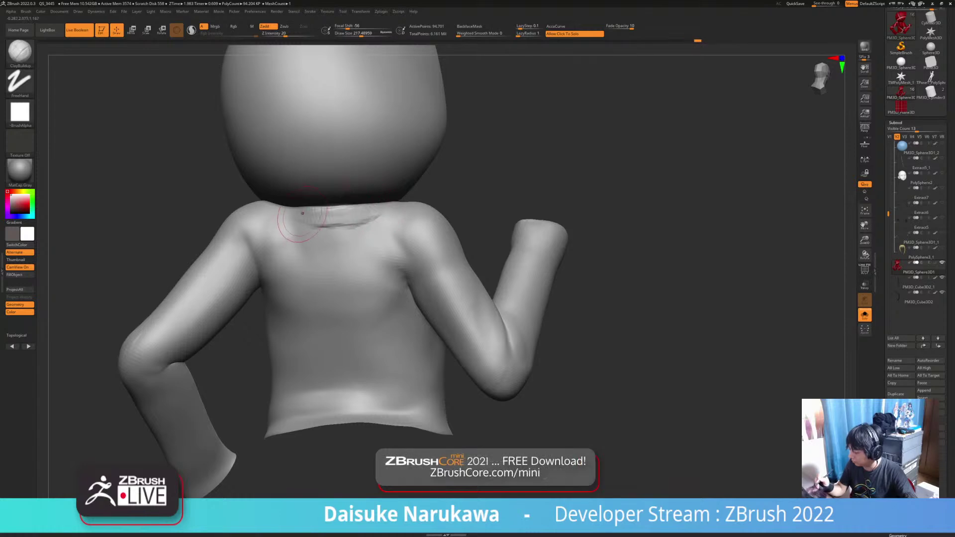
pyautogui.press('shift')
pyautogui.press('b')
pyautogui.press('d')
pyautogui.press('s')
pyautogui.keyDown('shift'); pyautogui.moveTo(369, 223); pyautogui.dragTo(334, 234); pyautogui.keyUp('shift')
pyautogui.press('shift')
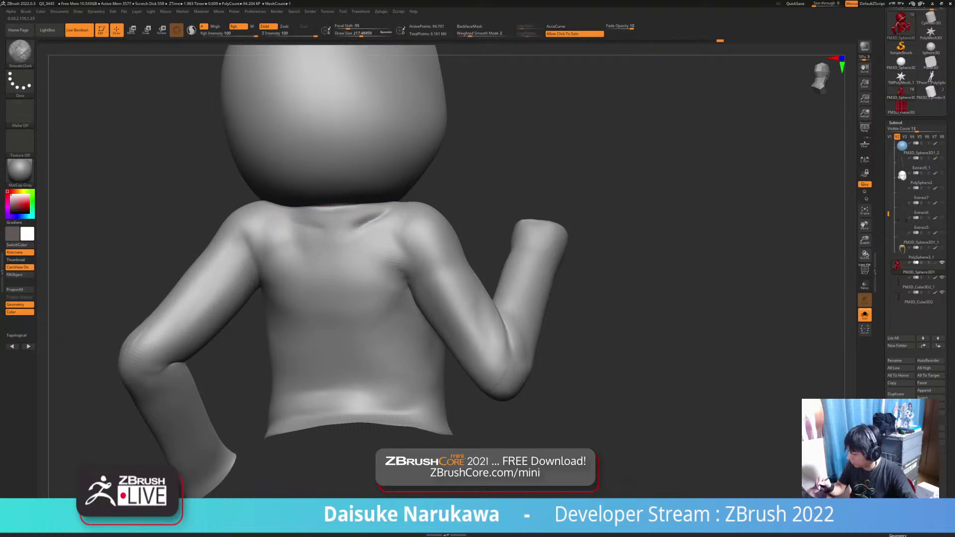
pyautogui.moveTo(351, 236)
pyautogui.keyDown('shift'); pyautogui.mouseDown()
pyautogui.moveTo(360, 220)
pyautogui.moveTo(377, 222)
pyautogui.mouseUp(); pyautogui.keyUp('shift')
pyautogui.moveTo(307, 222); pyautogui.dragTo(373, 216)
pyautogui.hotkey('ctrl', 'z')
pyautogui.press('shift')
# Switch to ClayBuildup and build up a fold at the left elbow with a Draw Size of about 167.
pyautogui.click(20, 53)
pyautogui.click(87, 87)
pyautogui.keyDown('alt'); pyautogui.moveTo(220, 268); pyautogui.dragTo(248, 239, button='right'); pyautogui.keyUp('alt')
pyautogui.moveTo(164, 318)
pyautogui.mouseDown(button='right')
pyautogui.moveTo(182, 311)
pyautogui.moveTo(180, 279)
pyautogui.moveTo(182, 319)
pyautogui.moveTo(188, 314)
pyautogui.mouseUp(button='right')
pyautogui.moveTo(189, 305)
pyautogui.mouseDown()
pyautogui.moveTo(223, 303)
pyautogui.moveTo(193, 308)
pyautogui.moveTo(233, 315)
pyautogui.mouseUp()
pyautogui.moveTo(209, 328)
pyautogui.keyDown('alt'); pyautogui.mouseDown(button='right')
pyautogui.moveTo(221, 272)
pyautogui.moveTo(224, 282)
pyautogui.mouseUp(button='right'); pyautogui.keyUp('alt')
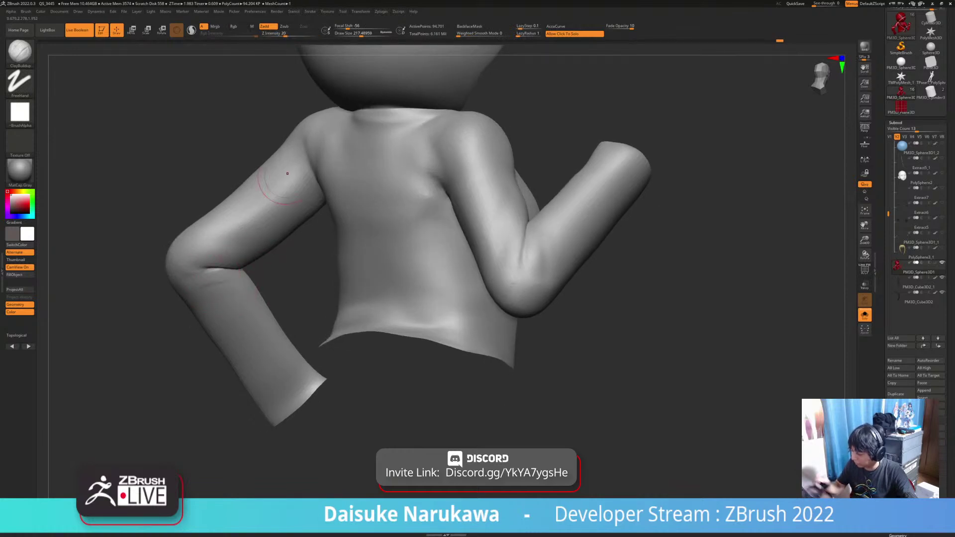
pyautogui.click(356, 34)
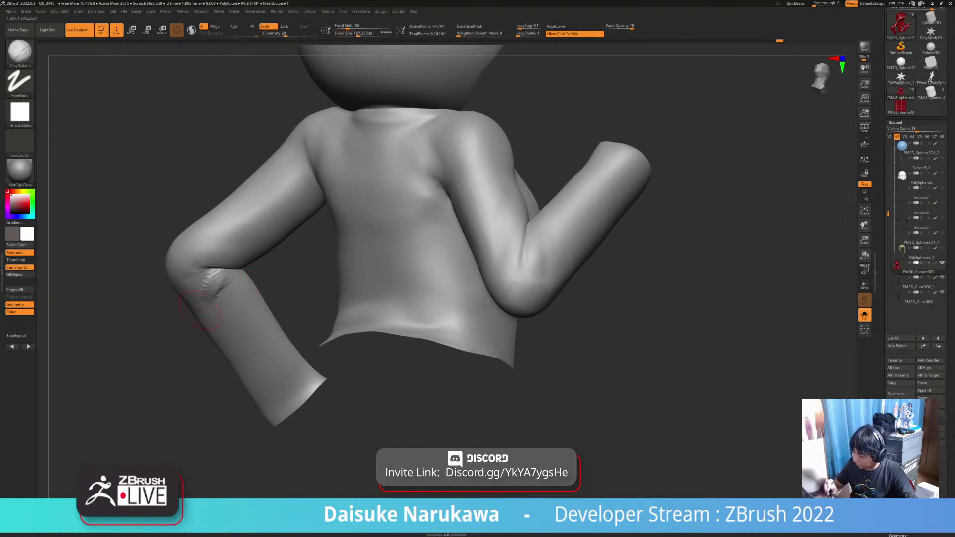
pyautogui.keyDown('shift'); pyautogui.moveTo(201, 307); pyautogui.dragTo(205, 302); pyautogui.keyUp('shift')
# Build up and smooth a fold on the front of the left shoulder above the armpit.
pyautogui.moveTo(206, 281)
pyautogui.keyDown('ctrl'); pyautogui.mouseDown(button='right')
pyautogui.moveTo(209, 254)
pyautogui.moveTo(294, 258)
pyautogui.moveTo(363, 294)
pyautogui.mouseUp(button='right'); pyautogui.keyUp('ctrl')
pyautogui.moveTo(204, 259)
pyautogui.mouseDown(button='right')
pyautogui.moveTo(222, 259)
pyautogui.moveTo(233, 276)
pyautogui.mouseUp(button='right')
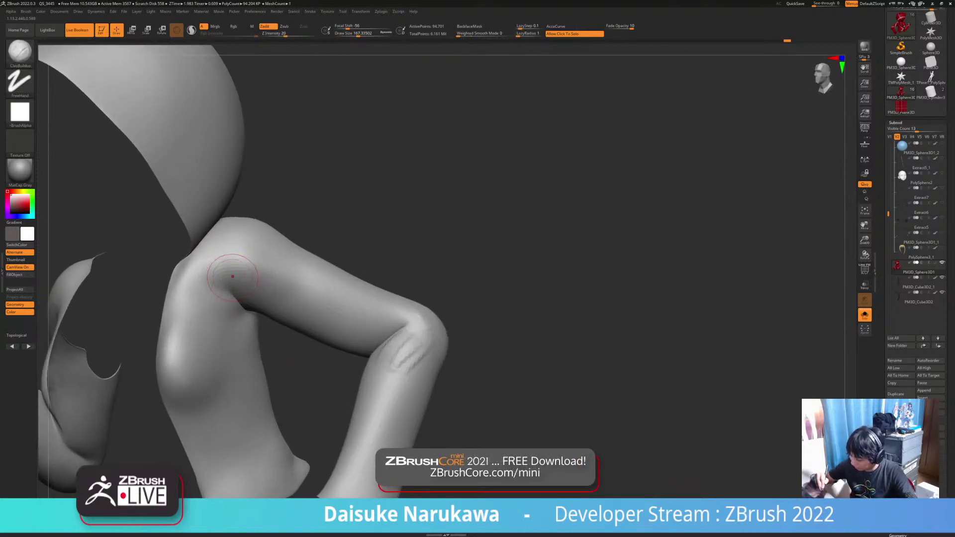
pyautogui.press('shift')
pyautogui.keyDown('shift'); pyautogui.moveTo(223, 254); pyautogui.dragTo(242, 284); pyautogui.keyUp('shift')
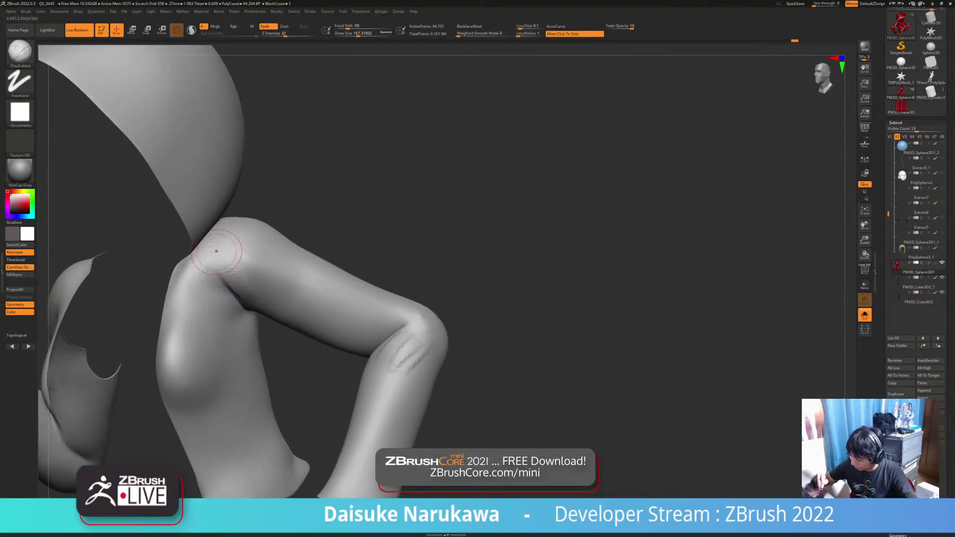
# Cut a crease from the front of the left shoulder down to the armpit with the DamStandard brush.
pyautogui.press('b')
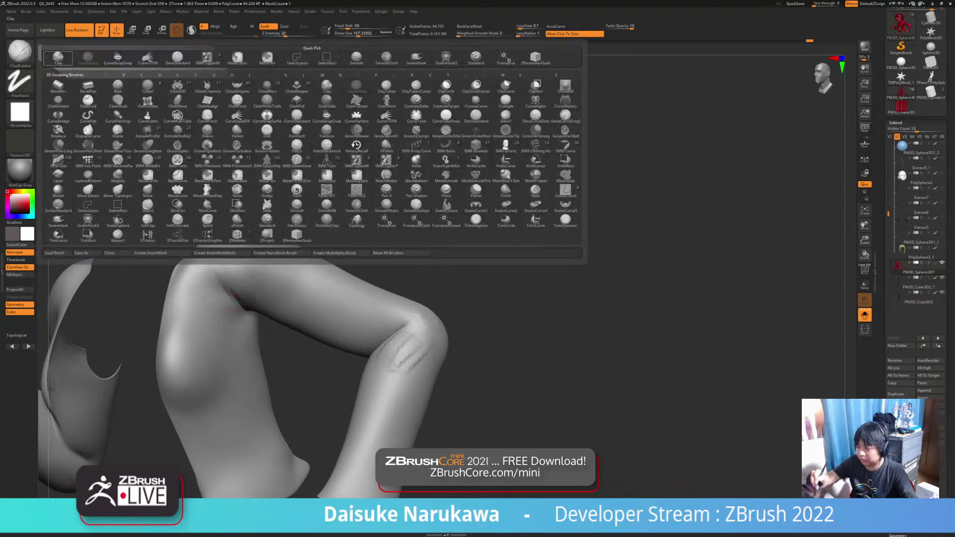
pyautogui.press('d')
pyautogui.press('s')
pyautogui.keyDown('alt'); pyautogui.moveTo(237, 281); pyautogui.dragTo(256, 268, button='right'); pyautogui.keyUp('alt')
pyautogui.moveTo(234, 256)
pyautogui.keyDown('shift'); pyautogui.mouseDown()
pyautogui.moveTo(232, 245)
pyautogui.moveTo(254, 289)
pyautogui.mouseUp(); pyautogui.keyUp('shift')
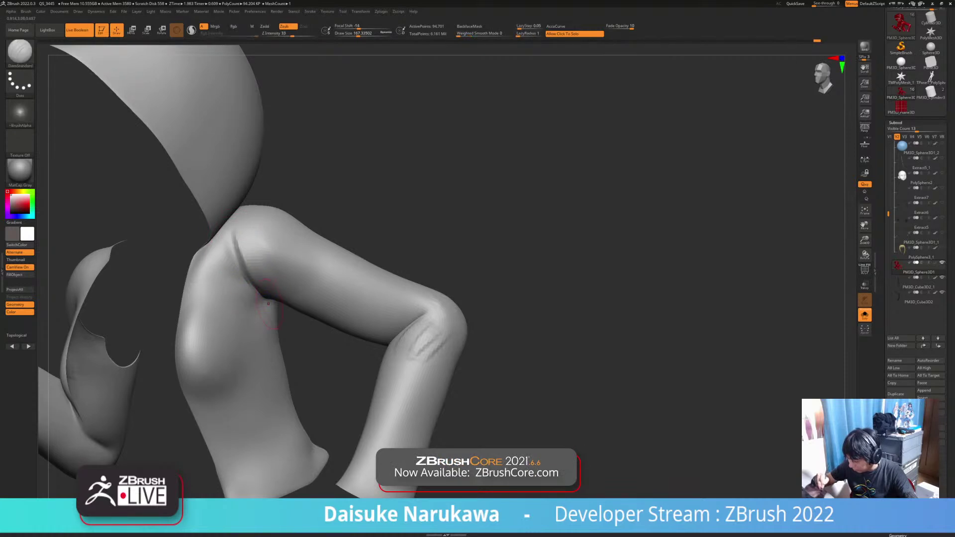
pyautogui.keyDown('shift'); pyautogui.moveTo(250, 239); pyautogui.dragTo(245, 261); pyautogui.keyUp('shift')
# Carve folds on the back of the jacket beside the left armpit.
pyautogui.moveTo(164, 423)
pyautogui.mouseDown()
pyautogui.moveTo(241, 454)
pyautogui.moveTo(303, 438)
pyautogui.mouseUp()
pyautogui.moveTo(307, 352)
pyautogui.keyDown('ctrl'); pyautogui.mouseDown(button='right')
pyautogui.moveTo(309, 319)
pyautogui.moveTo(326, 302)
pyautogui.mouseUp(button='right'); pyautogui.keyUp('ctrl')
pyautogui.moveTo(313, 268); pyautogui.dragTo(315, 318)
pyautogui.moveTo(324, 294); pyautogui.dragTo(315, 276, button='right')
pyautogui.moveTo(314, 272); pyautogui.dragTo(318, 298)
# Carve a diagonal fold across the left side of the lower back, and touch up the neckline crease.
pyautogui.moveTo(334, 393)
pyautogui.keyDown('ctrl'); pyautogui.mouseDown(button='right')
pyautogui.moveTo(339, 356)
pyautogui.moveTo(302, 312)
pyautogui.moveTo(360, 326)
pyautogui.moveTo(309, 335)
pyautogui.mouseUp(button='right'); pyautogui.keyUp('ctrl')
pyautogui.moveTo(308, 315); pyautogui.dragTo(356, 338)
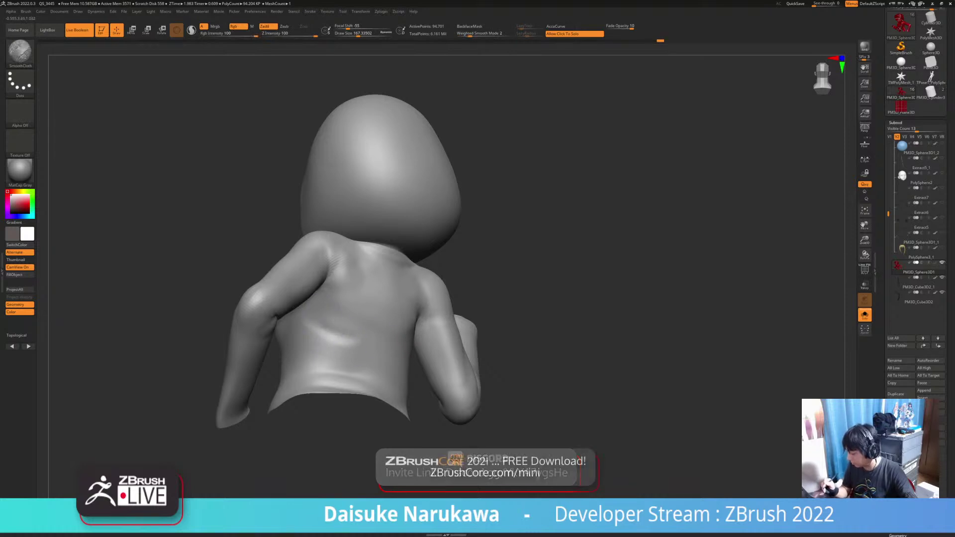
pyautogui.moveTo(307, 325); pyautogui.dragTo(348, 346)
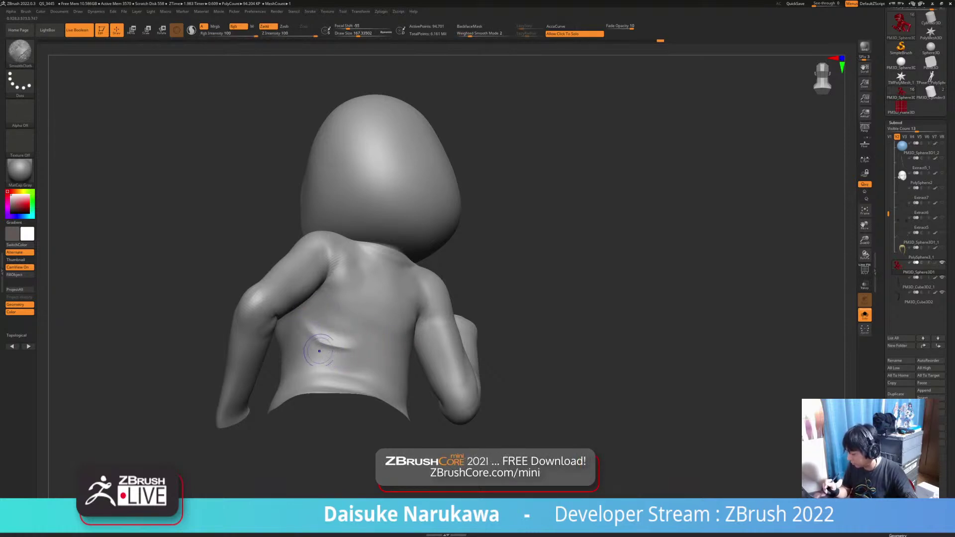
pyautogui.moveTo(391, 366)
pyautogui.mouseDown(button='right')
pyautogui.moveTo(366, 371)
pyautogui.moveTo(333, 343)
pyautogui.mouseUp(button='right')
pyautogui.hotkey('ctrl', 'z')
pyautogui.moveTo(331, 342)
pyautogui.mouseDown()
pyautogui.moveTo(377, 342)
pyautogui.moveTo(379, 354)
pyautogui.moveTo(366, 348)
pyautogui.mouseUp()
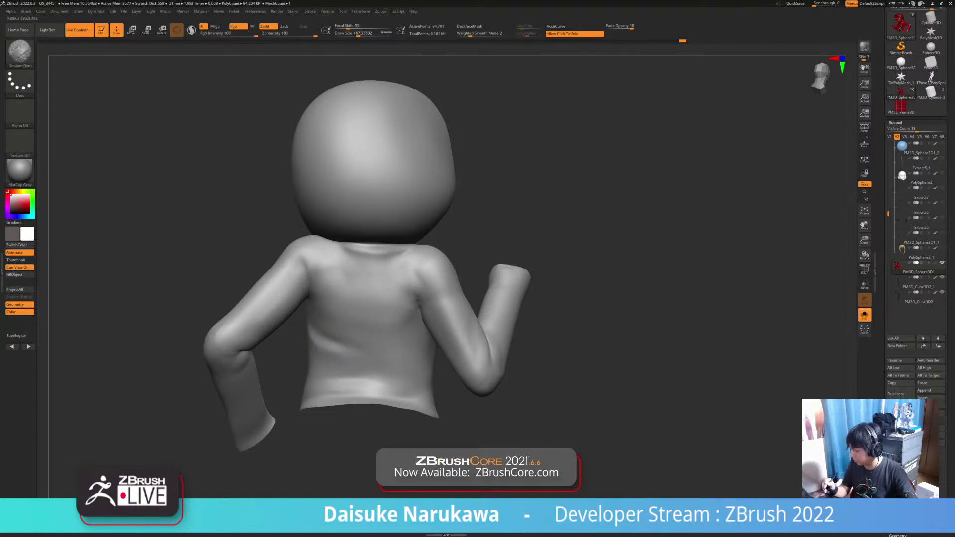
pyautogui.keyDown('alt'); pyautogui.moveTo(380, 327); pyautogui.dragTo(338, 292, button='right'); pyautogui.keyUp('alt')
pyautogui.keyDown('shift'); pyautogui.moveTo(330, 211); pyautogui.dragTo(326, 211); pyautogui.keyUp('shift')
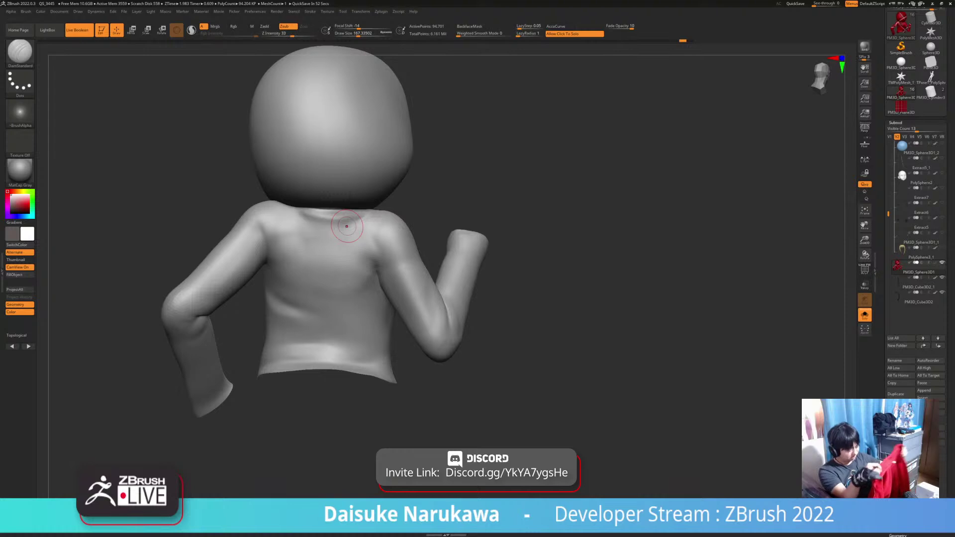
# Subdivide the jacket once, reduce the Draw Size to about 108 and refine the back of the left shoulder.
pyautogui.moveTo(347, 226)
pyautogui.mouseDown(button='right')
pyautogui.moveTo(368, 236)
pyautogui.moveTo(376, 263)
pyautogui.mouseUp(button='right')
pyautogui.keyDown('ctrl'); pyautogui.moveTo(310, 239); pyautogui.dragTo(298, 266, button='right'); pyautogui.keyUp('ctrl')
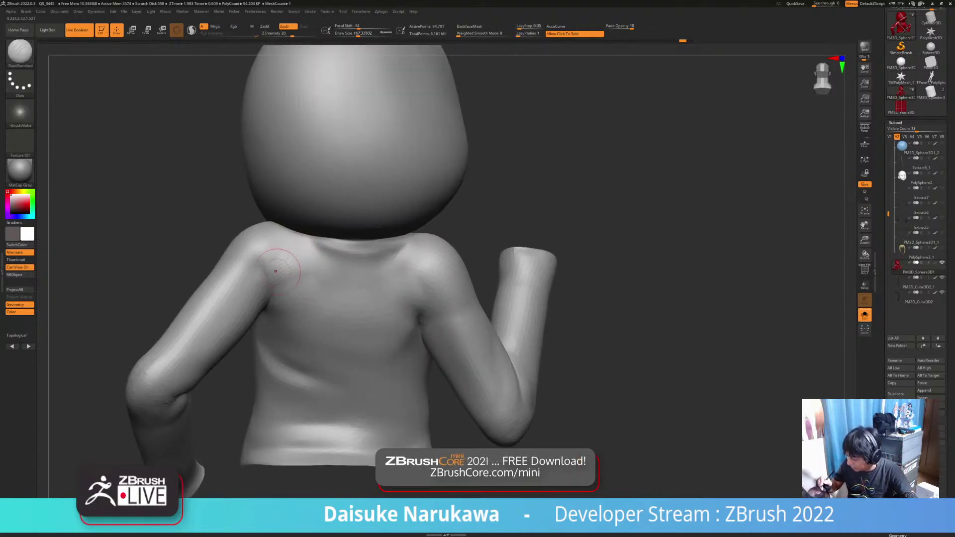
pyautogui.moveTo(254, 245)
pyautogui.mouseDown()
pyautogui.moveTo(263, 267)
pyautogui.moveTo(253, 248)
pyautogui.mouseUp()
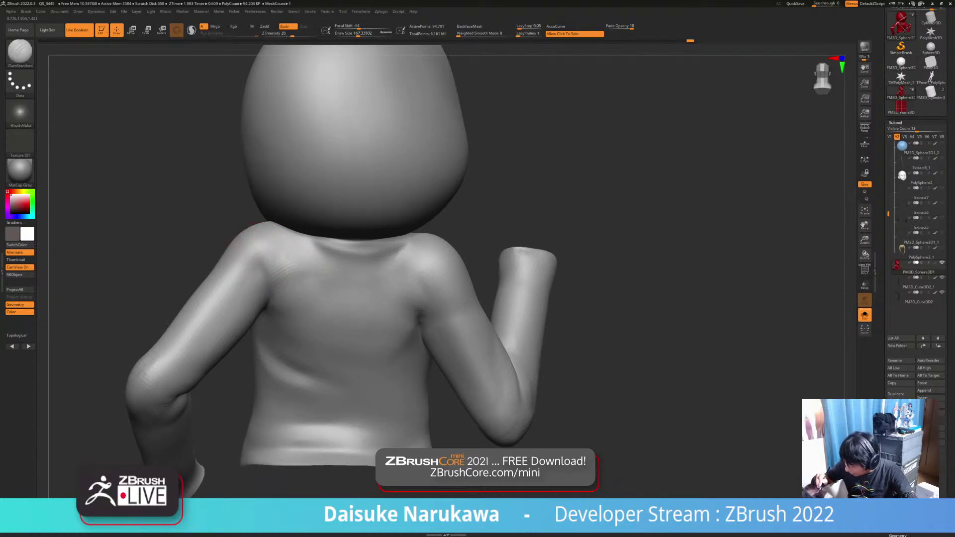
pyautogui.hotkey('ctrl', 'd')
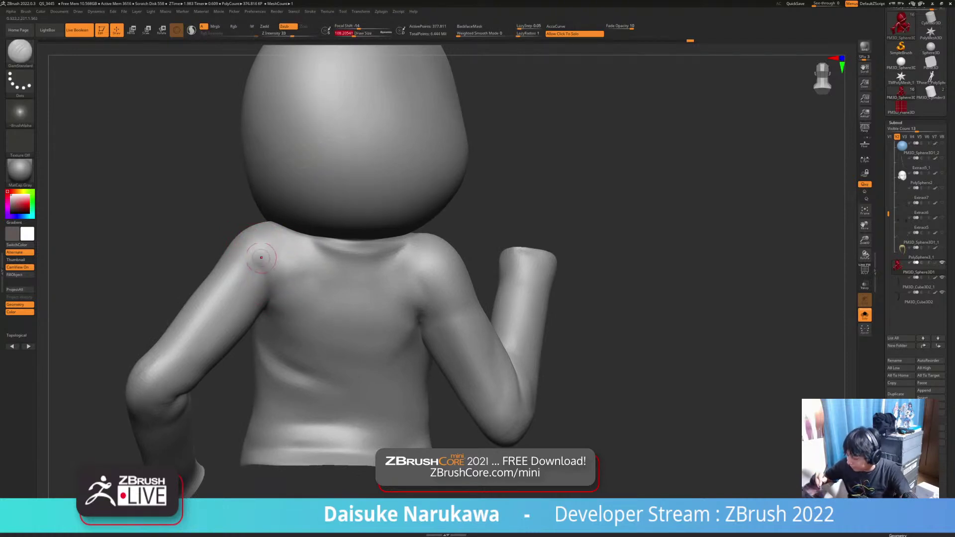
pyautogui.moveTo(255, 240); pyautogui.dragTo(241, 211, button='right')
pyautogui.keyDown('shift'); pyautogui.moveTo(258, 244); pyautogui.dragTo(268, 274); pyautogui.keyUp('shift')
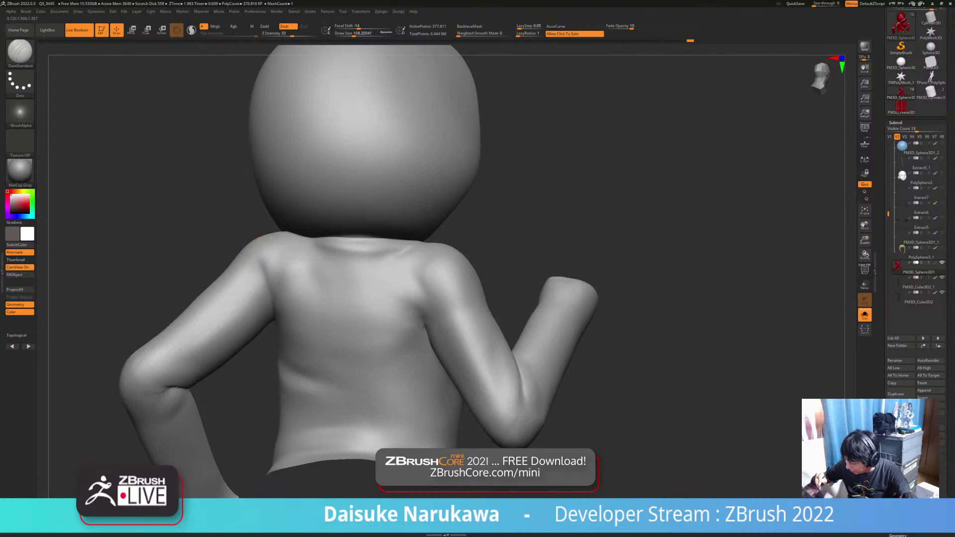
pyautogui.moveTo(268, 259); pyautogui.dragTo(279, 294, button='right')
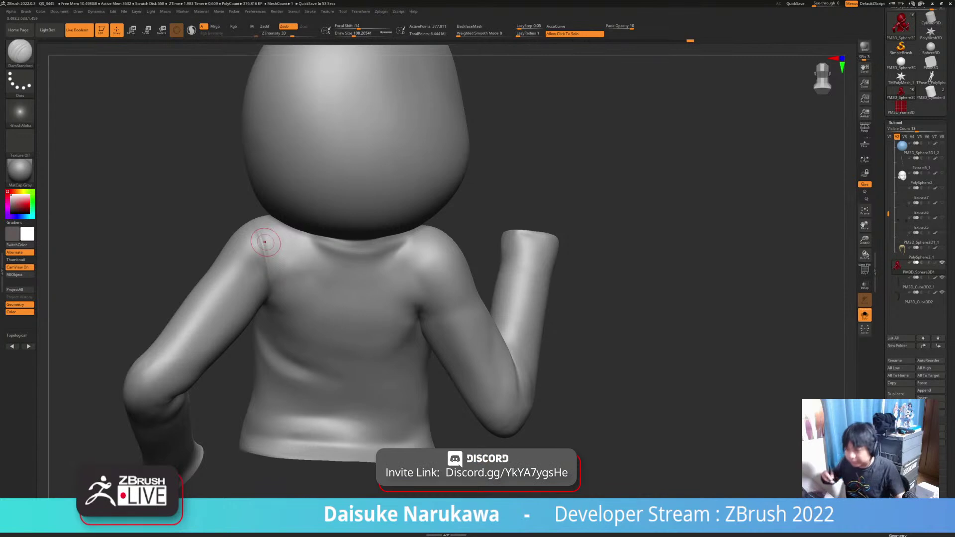
# Undo a trial stroke on the front of the left shoulder and rework the crease above the armpit.
pyautogui.moveTo(265, 242); pyautogui.dragTo(332, 164, button='right')
pyautogui.moveTo(233, 348); pyautogui.dragTo(241, 224, button='right')
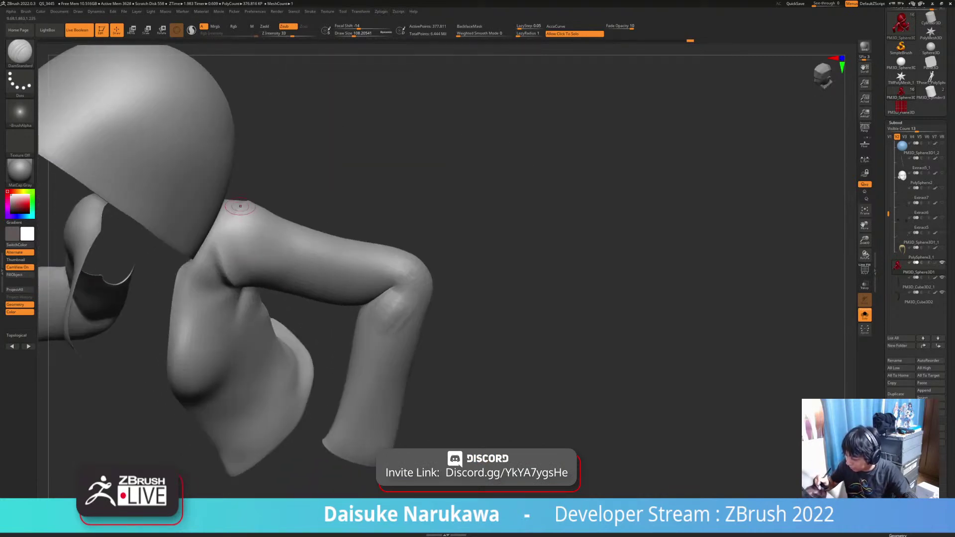
pyautogui.keyDown('shift'); pyautogui.moveTo(226, 250); pyautogui.dragTo(237, 210); pyautogui.keyUp('shift')
pyautogui.hotkey('ctrl', 'z')
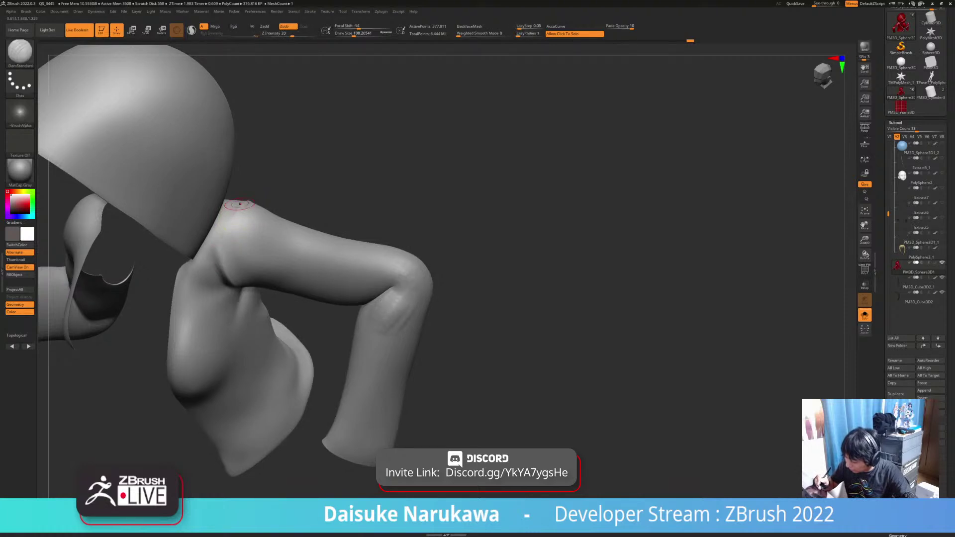
pyautogui.moveTo(235, 279)
pyautogui.mouseDown(button='right')
pyautogui.moveTo(228, 237)
pyautogui.moveTo(229, 264)
pyautogui.mouseUp(button='right')
pyautogui.moveTo(228, 244); pyautogui.dragTo(232, 262)
pyautogui.moveTo(229, 244)
pyautogui.mouseDown(button='right')
pyautogui.moveTo(236, 216)
pyautogui.moveTo(251, 238)
pyautogui.mouseUp(button='right')
pyautogui.press('shift')
# Carve a sharp fold over the top of the left shoulder where the sleeve begins.
pyautogui.moveTo(227, 282); pyautogui.dragTo(277, 211, button='right')
pyautogui.moveTo(278, 211); pyautogui.dragTo(332, 218)
pyautogui.moveTo(332, 218)
pyautogui.mouseDown(button='right')
pyautogui.moveTo(308, 239)
pyautogui.moveTo(318, 232)
pyautogui.mouseUp(button='right')
pyautogui.moveTo(343, 209)
pyautogui.keyDown('shift'); pyautogui.mouseDown()
pyautogui.moveTo(296, 199)
pyautogui.moveTo(361, 213)
pyautogui.moveTo(299, 198)
pyautogui.mouseUp(); pyautogui.keyUp('shift')
pyautogui.moveTo(291, 196); pyautogui.dragTo(312, 199)
pyautogui.press('shift')
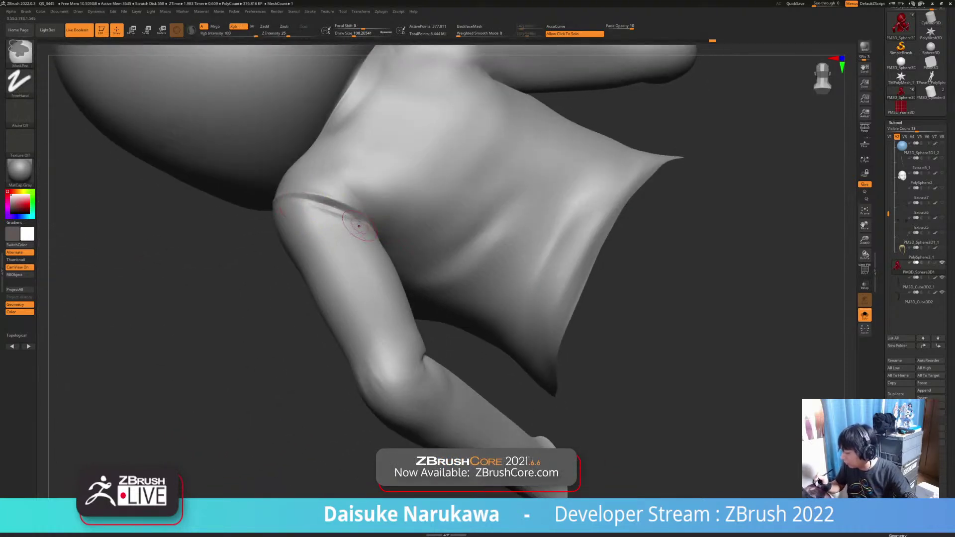
# Extend the folds from the top of the left shoulder down toward the back of the armpit and smooth them.
pyautogui.moveTo(283, 213); pyautogui.dragTo(330, 214, button='right')
pyautogui.keyDown('shift'); pyautogui.moveTo(330, 213); pyautogui.dragTo(375, 231); pyautogui.keyUp('shift')
pyautogui.keyDown('ctrl'); pyautogui.moveTo(375, 230); pyautogui.dragTo(375, 192, button='right'); pyautogui.keyUp('ctrl')
pyautogui.moveTo(374, 192)
pyautogui.mouseDown(button='right')
pyautogui.moveTo(489, 296)
pyautogui.moveTo(398, 249)
pyautogui.moveTo(348, 298)
pyautogui.moveTo(423, 239)
pyautogui.moveTo(348, 224)
pyautogui.mouseUp(button='right')
pyautogui.moveTo(398, 249)
pyautogui.keyDown('ctrl'); pyautogui.mouseDown(button='right')
pyautogui.moveTo(400, 338)
pyautogui.moveTo(401, 284)
pyautogui.moveTo(428, 294)
pyautogui.moveTo(428, 388)
pyautogui.moveTo(275, 196)
pyautogui.mouseUp(button='right'); pyautogui.keyUp('ctrl')
pyautogui.moveTo(329, 279)
pyautogui.keyDown('ctrl'); pyautogui.mouseDown(button='right')
pyautogui.moveTo(337, 228)
pyautogui.moveTo(398, 269)
pyautogui.moveTo(324, 239)
pyautogui.mouseUp(button='right'); pyautogui.keyUp('ctrl')
pyautogui.keyDown('shift'); pyautogui.moveTo(352, 234); pyautogui.dragTo(351, 283); pyautogui.keyUp('shift')
pyautogui.moveTo(352, 283); pyautogui.dragTo(376, 274, button='right')
pyautogui.moveTo(351, 259)
pyautogui.keyDown('shift'); pyautogui.mouseDown()
pyautogui.moveTo(355, 218)
pyautogui.moveTo(346, 280)
pyautogui.mouseUp(); pyautogui.keyUp('shift')
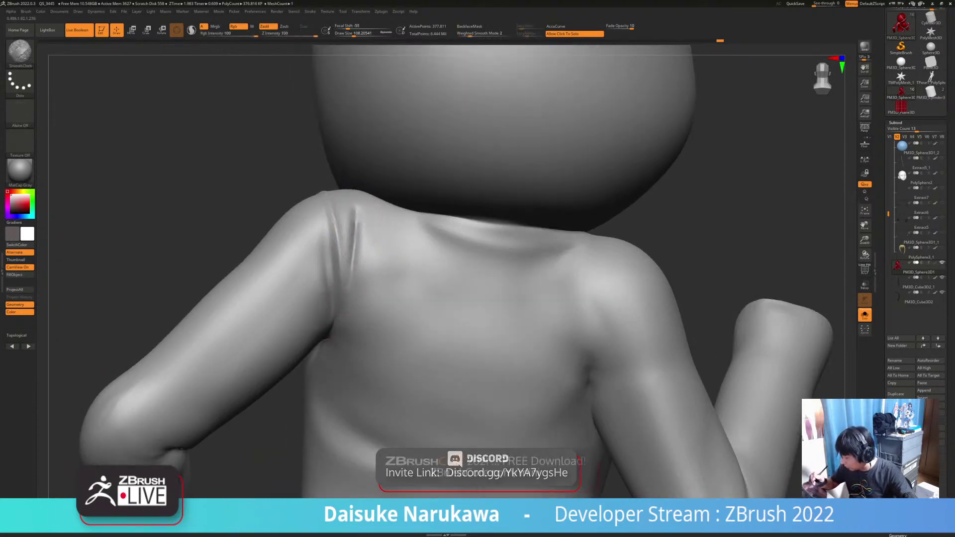
# Smooth the folds on the left shoulder and try a crease down the back of the right shoulder.
pyautogui.keyDown('shift'); pyautogui.moveTo(359, 209); pyautogui.dragTo(351, 249); pyautogui.keyUp('shift')
pyautogui.moveTo(379, 299)
pyautogui.keyDown('ctrl'); pyautogui.mouseDown(button='right')
pyautogui.moveTo(386, 260)
pyautogui.moveTo(344, 272)
pyautogui.mouseUp(button='right'); pyautogui.keyUp('ctrl')
pyautogui.keyDown('alt'); pyautogui.moveTo(478, 288); pyautogui.dragTo(401, 267, button='right'); pyautogui.keyUp('alt')
pyautogui.moveTo(403, 236); pyautogui.dragTo(398, 304)
pyautogui.hotkey('ctrl', 'z')
pyautogui.hotkey('ctrl', 'z')
pyautogui.moveTo(400, 238); pyautogui.dragTo(399, 305)
pyautogui.hotkey('ctrl', 'z')
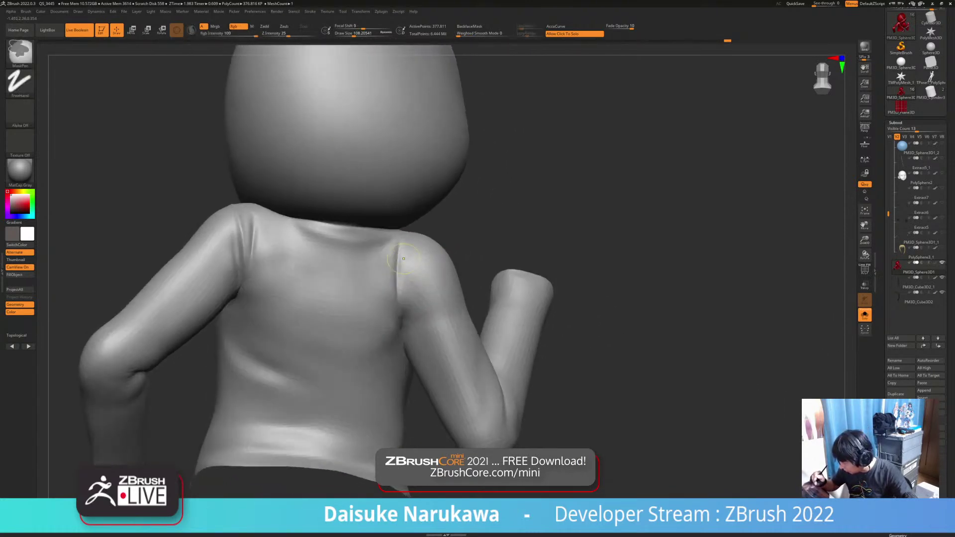
# Carve a crease with DamStandard along the back of the right sleeve seam, from the shoulder top to the armpit, undoing unwanted strokes.
pyautogui.moveTo(404, 245)
pyautogui.mouseDown(button='right')
pyautogui.moveTo(402, 269)
pyautogui.moveTo(407, 242)
pyautogui.moveTo(403, 251)
pyautogui.mouseUp(button='right')
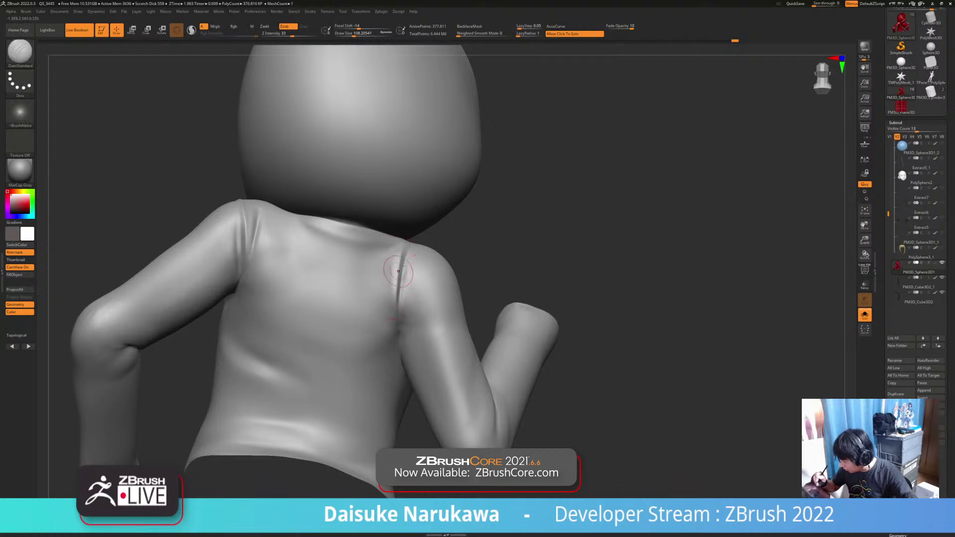
pyautogui.hotkey('ctrl', 'z')
pyautogui.keyDown('shift'); pyautogui.moveTo(396, 256); pyautogui.dragTo(398, 283); pyautogui.keyUp('shift')
pyautogui.hotkey('ctrl', 'z')
pyautogui.moveTo(406, 251); pyautogui.dragTo(397, 329)
pyautogui.press('shift')
pyautogui.moveTo(381, 269)
pyautogui.keyDown('shift'); pyautogui.mouseDown()
pyautogui.moveTo(405, 299)
pyautogui.moveTo(403, 323)
pyautogui.mouseUp(); pyautogui.keyUp('shift')
pyautogui.hotkey('ctrl', 'z')
pyautogui.hotkey('ctrl', 'z')
pyautogui.hotkey('ctrl', 'z')
# Carve a short horizontal crease from the right armpit across the back of the upper sleeve.
pyautogui.moveTo(447, 333)
pyautogui.mouseDown(button='right')
pyautogui.moveTo(414, 320)
pyautogui.moveTo(393, 326)
pyautogui.moveTo(426, 335)
pyautogui.mouseUp(button='right')
pyautogui.press('shift')
pyautogui.moveTo(411, 324)
pyautogui.mouseDown()
pyautogui.moveTo(441, 326)
pyautogui.moveTo(431, 331)
pyautogui.mouseUp()
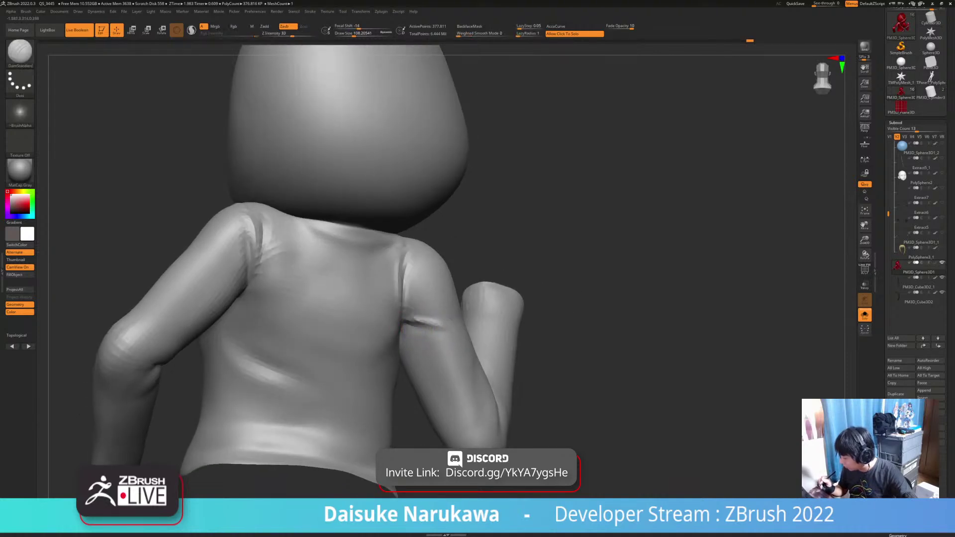
pyautogui.moveTo(431, 331); pyautogui.dragTo(416, 327, button='right')
pyautogui.hotkey('ctrl', 'z')
pyautogui.moveTo(413, 323)
pyautogui.mouseDown()
pyautogui.moveTo(443, 329)
pyautogui.moveTo(406, 330)
pyautogui.mouseUp()
pyautogui.moveTo(443, 330); pyautogui.dragTo(421, 321, button='right')
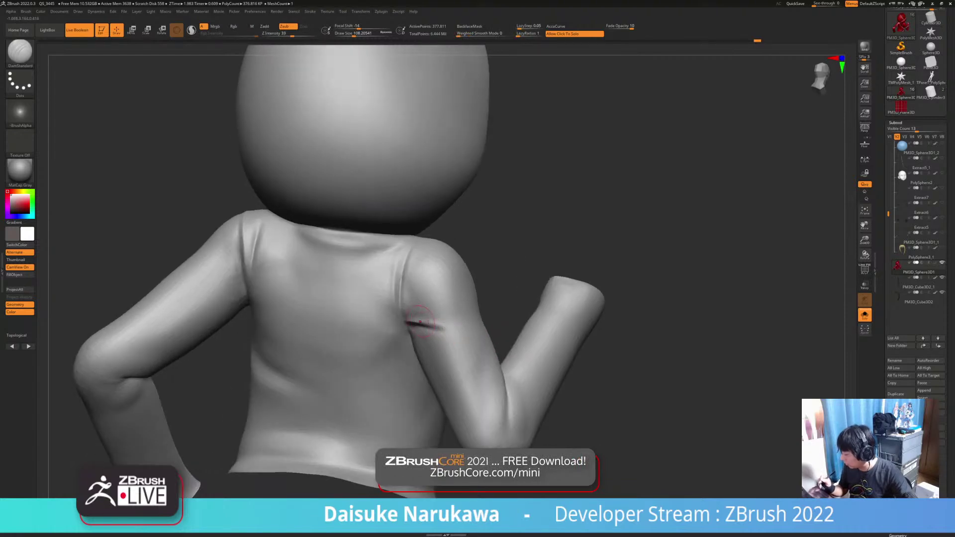
pyautogui.hotkey('ctrl', 'z')
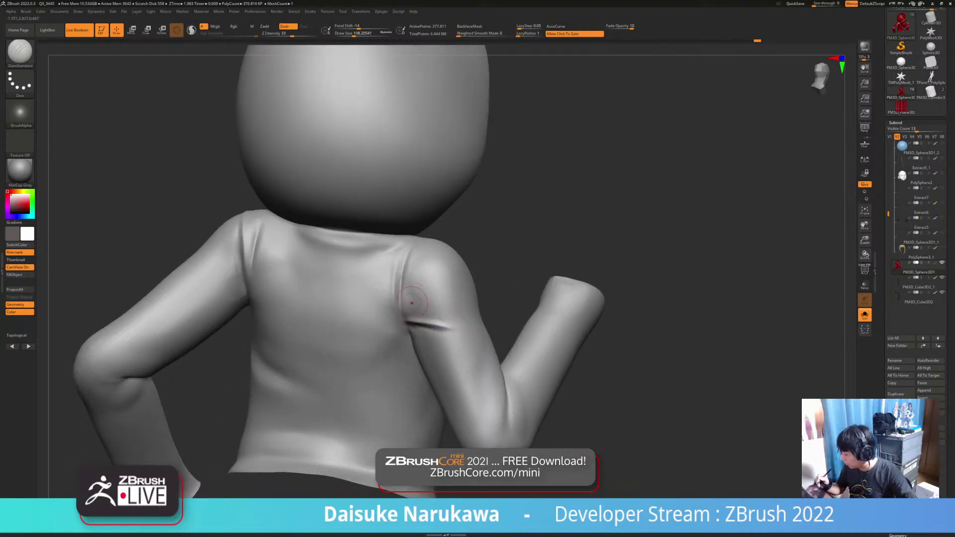
# Rework the armpit crease and add a small fold just above it on the right sleeve.
pyautogui.moveTo(427, 302); pyautogui.dragTo(416, 310, button='right')
pyautogui.hotkey('ctrl', 'z')
pyautogui.moveTo(405, 316)
pyautogui.mouseDown()
pyautogui.moveTo(432, 297)
pyautogui.moveTo(406, 316)
pyautogui.mouseUp()
pyautogui.moveTo(407, 315)
pyautogui.mouseDown(button='right')
pyautogui.moveTo(372, 283)
pyautogui.moveTo(409, 341)
pyautogui.mouseUp(button='right')
pyautogui.moveTo(409, 341); pyautogui.dragTo(421, 319, button='right')
# Check the right shoulder from the front and deepen the sleeve seam crease down its back.
pyautogui.moveTo(457, 279)
pyautogui.mouseDown(button='right')
pyautogui.moveTo(366, 266)
pyautogui.moveTo(386, 231)
pyautogui.moveTo(356, 261)
pyautogui.moveTo(364, 265)
pyautogui.moveTo(311, 252)
pyautogui.moveTo(329, 235)
pyautogui.moveTo(377, 243)
pyautogui.moveTo(338, 256)
pyautogui.moveTo(371, 232)
pyautogui.moveTo(373, 206)
pyautogui.moveTo(342, 271)
pyautogui.mouseUp(button='right')
pyautogui.press('ctrl')
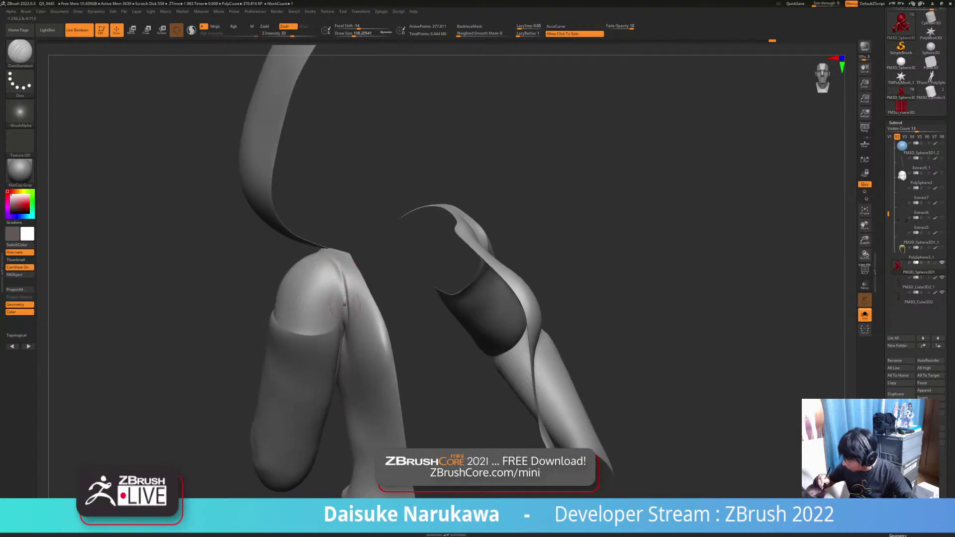
pyautogui.moveTo(345, 309); pyautogui.dragTo(352, 260, button='right')
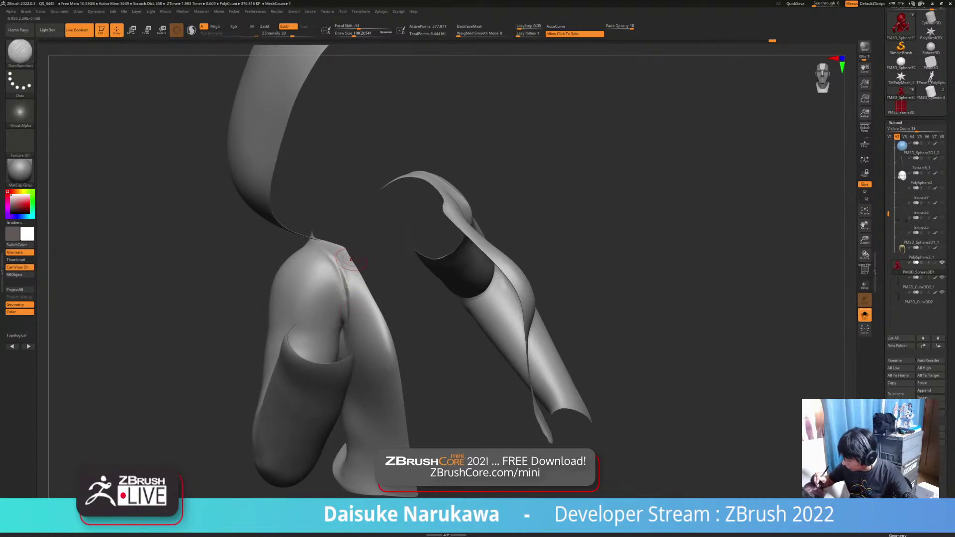
pyautogui.moveTo(378, 320); pyautogui.dragTo(438, 306, button='right')
pyautogui.keyDown('ctrl'); pyautogui.moveTo(438, 306); pyautogui.dragTo(527, 324, button='right'); pyautogui.keyUp('ctrl')
pyautogui.keyDown('alt'); pyautogui.moveTo(492, 284); pyautogui.dragTo(410, 284, button='right'); pyautogui.keyUp('alt')
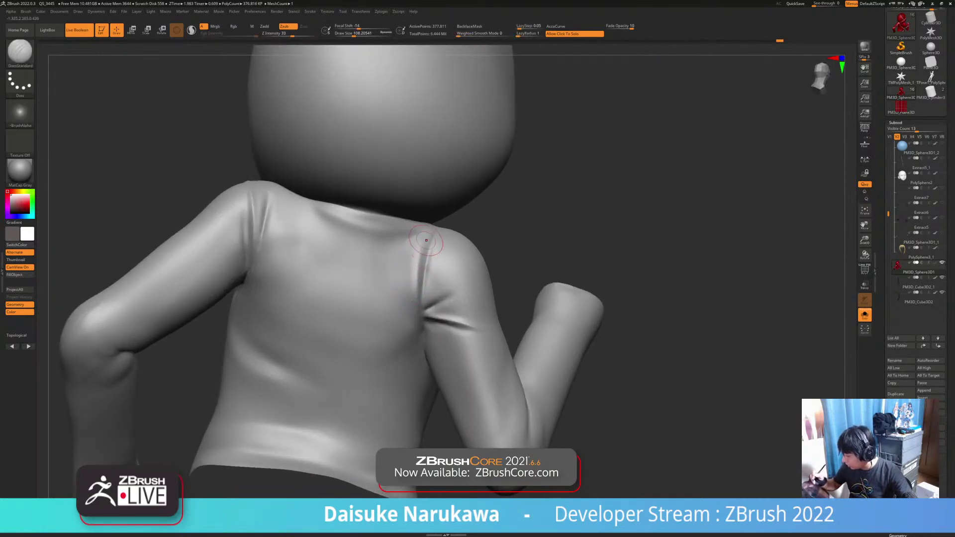
pyautogui.moveTo(432, 231); pyautogui.dragTo(415, 292)
pyautogui.keyDown('ctrl'); pyautogui.moveTo(427, 293); pyautogui.dragTo(401, 304, button='right'); pyautogui.keyUp('ctrl')
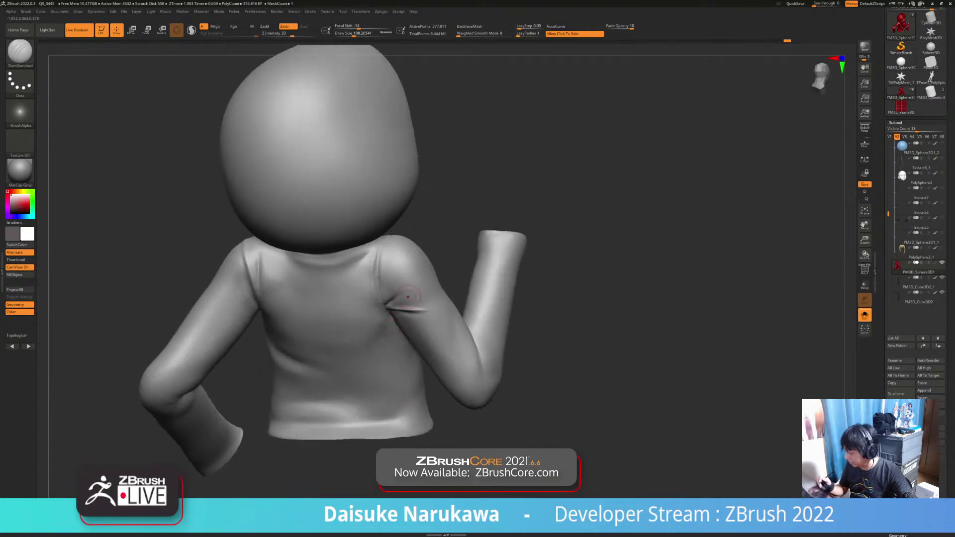
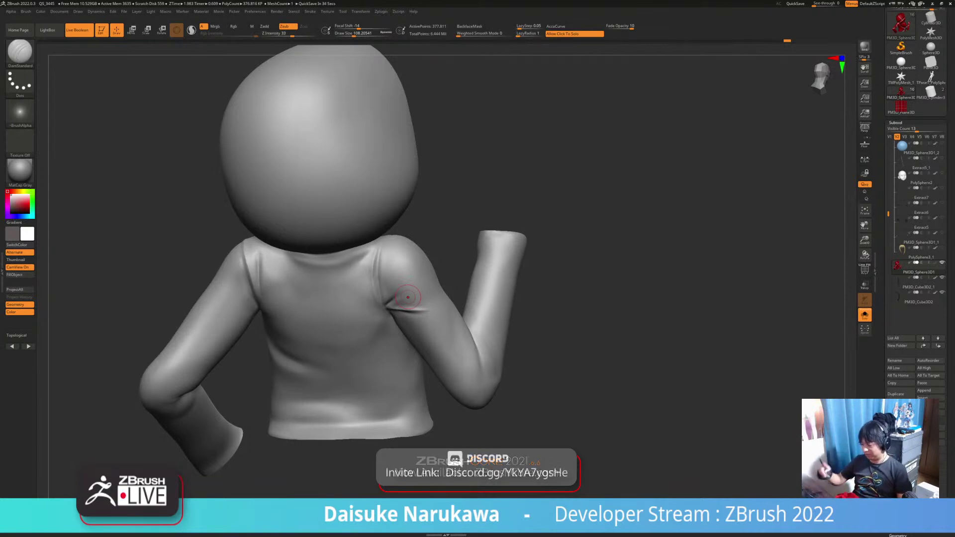
pyautogui.moveTo(408, 297)
pyautogui.mouseDown(button='right')
pyautogui.moveTo(381, 243)
pyautogui.moveTo(343, 274)
pyautogui.moveTo(274, 292)
pyautogui.moveTo(275, 180)
pyautogui.mouseUp(button='right')
pyautogui.press('ctrl')
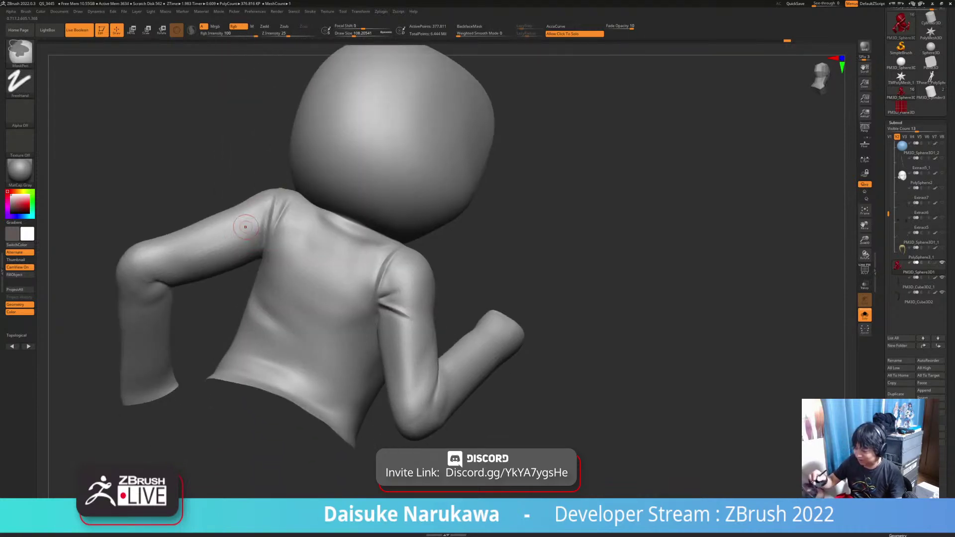
pyautogui.click(20, 51)
pyautogui.keyDown('ctrl'); pyautogui.click(59, 58); pyautogui.keyUp('ctrl')
pyautogui.moveTo(85, 266)
pyautogui.keyDown('ctrl'); pyautogui.mouseDown()
pyautogui.moveTo(85, 257)
pyautogui.moveTo(277, 177)
pyautogui.moveTo(269, 232)
pyautogui.moveTo(177, 383)
pyautogui.moveTo(92, 354)
pyautogui.moveTo(86, 294)
pyautogui.mouseUp(); pyautogui.keyUp('ctrl')
pyautogui.moveTo(441, 237)
pyautogui.keyDown('ctrl'); pyautogui.mouseDown()
pyautogui.moveTo(391, 281)
pyautogui.moveTo(427, 288)
pyautogui.moveTo(392, 254)
pyautogui.moveTo(398, 413)
pyautogui.moveTo(528, 338)
pyautogui.moveTo(438, 247)
pyautogui.mouseUp(); pyautogui.keyUp('ctrl')
pyautogui.hotkey('ctrl', 'z')
pyautogui.moveTo(538, 392); pyautogui.dragTo(381, 361, button='right')
pyautogui.moveTo(381, 361); pyautogui.dragTo(360, 330)
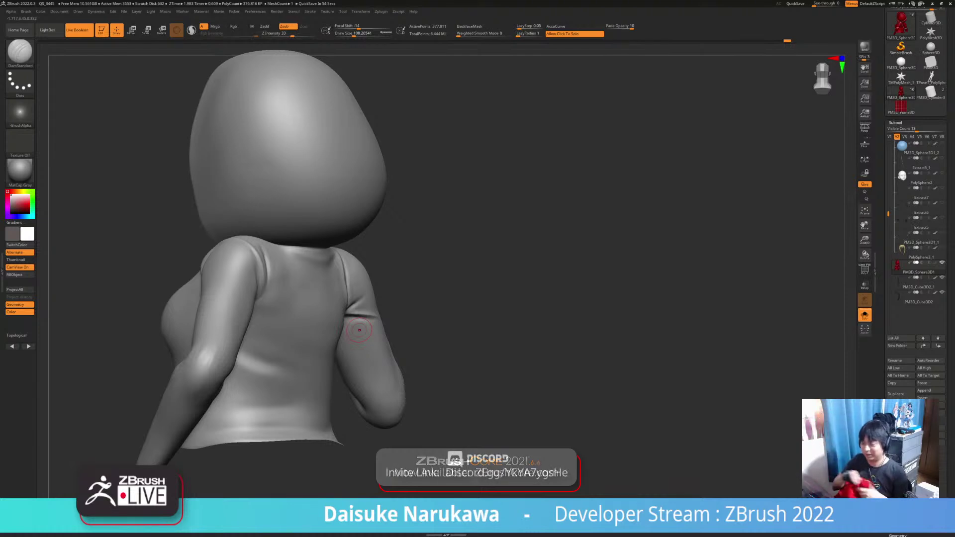
# Carve a seam with DamStandard down the jacket's left side from the armpit to the hem.
pyautogui.moveTo(154, 258); pyautogui.dragTo(102, 224)
pyautogui.moveTo(261, 391); pyautogui.dragTo(235, 323, button='right')
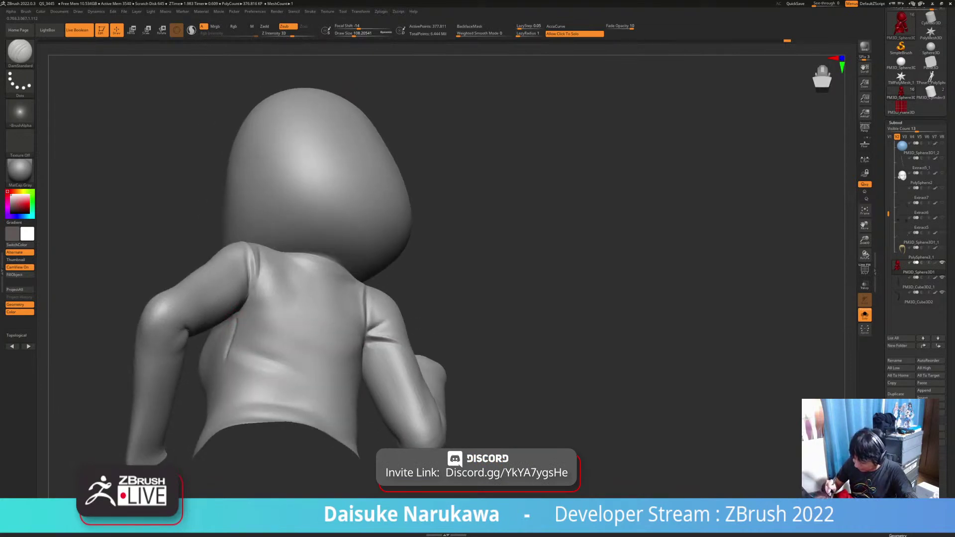
pyautogui.moveTo(232, 317); pyautogui.dragTo(374, 346, button='right')
pyautogui.moveTo(224, 284); pyautogui.dragTo(207, 346)
pyautogui.moveTo(209, 341); pyautogui.dragTo(227, 282, button='right')
pyautogui.hotkey('ctrl', 'z')
pyautogui.moveTo(229, 248); pyautogui.dragTo(209, 317)
pyautogui.moveTo(205, 346); pyautogui.dragTo(203, 326, button='right')
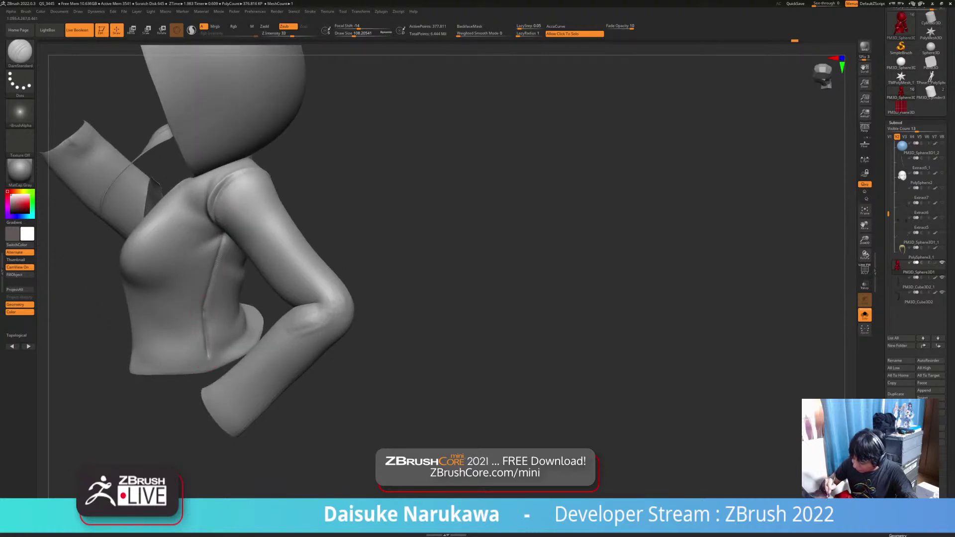
pyautogui.keyDown('shift'); pyautogui.moveTo(205, 325); pyautogui.dragTo(207, 331); pyautogui.keyUp('shift')
# Smooth the lower part of the left side seam and subdivide the jacket once.
pyautogui.moveTo(217, 348); pyautogui.dragTo(206, 319, button='right')
pyautogui.keyDown('ctrl'); pyautogui.moveTo(278, 347); pyautogui.dragTo(271, 433, button='right'); pyautogui.keyUp('ctrl')
pyautogui.moveTo(271, 433)
pyautogui.keyDown('ctrl'); pyautogui.mouseDown(button='right')
pyautogui.moveTo(269, 388)
pyautogui.moveTo(379, 381)
pyautogui.moveTo(378, 423)
pyautogui.moveTo(362, 408)
pyautogui.moveTo(359, 376)
pyautogui.mouseUp(button='right'); pyautogui.keyUp('ctrl')
pyautogui.moveTo(359, 376)
pyautogui.mouseDown(button='right')
pyautogui.moveTo(330, 284)
pyautogui.moveTo(354, 363)
pyautogui.moveTo(341, 274)
pyautogui.moveTo(332, 312)
pyautogui.moveTo(310, 317)
pyautogui.moveTo(318, 291)
pyautogui.moveTo(297, 272)
pyautogui.mouseUp(button='right')
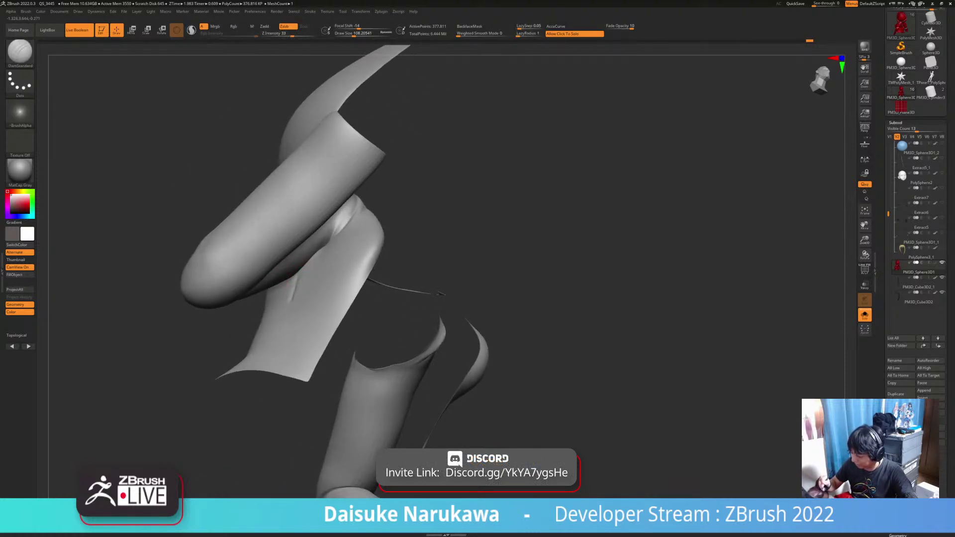
pyautogui.moveTo(280, 331); pyautogui.dragTo(258, 381, button='right')
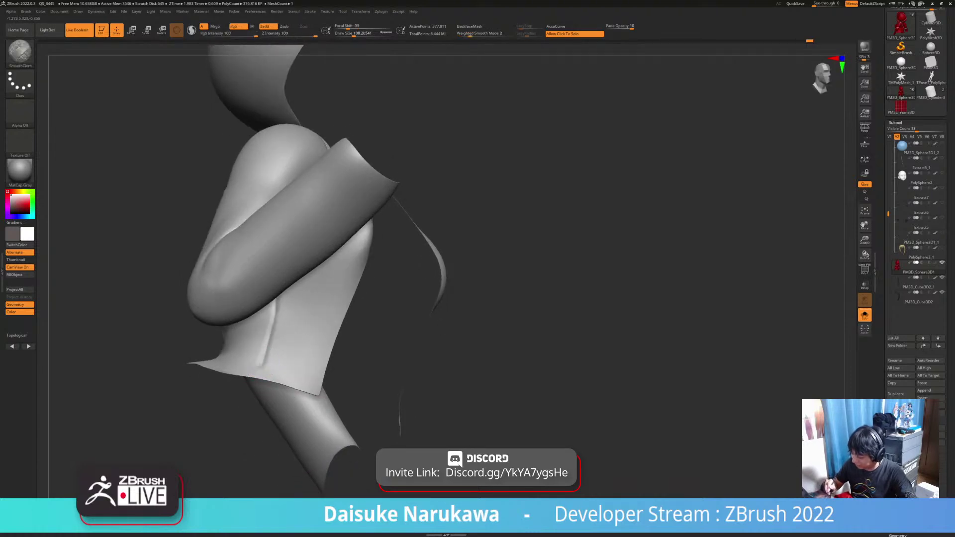
pyautogui.moveTo(277, 333)
pyautogui.mouseDown(button='right')
pyautogui.moveTo(261, 357)
pyautogui.moveTo(278, 324)
pyautogui.mouseUp(button='right')
pyautogui.keyDown('shift'); pyautogui.moveTo(279, 309); pyautogui.dragTo(270, 355); pyautogui.keyUp('shift')
pyautogui.hotkey('ctrl', 'd')
# Rework the left side seam down to the hem and smooth it up to the armpit.
pyautogui.moveTo(281, 348); pyautogui.dragTo(266, 348, button='right')
pyautogui.moveTo(279, 311); pyautogui.dragTo(260, 375)
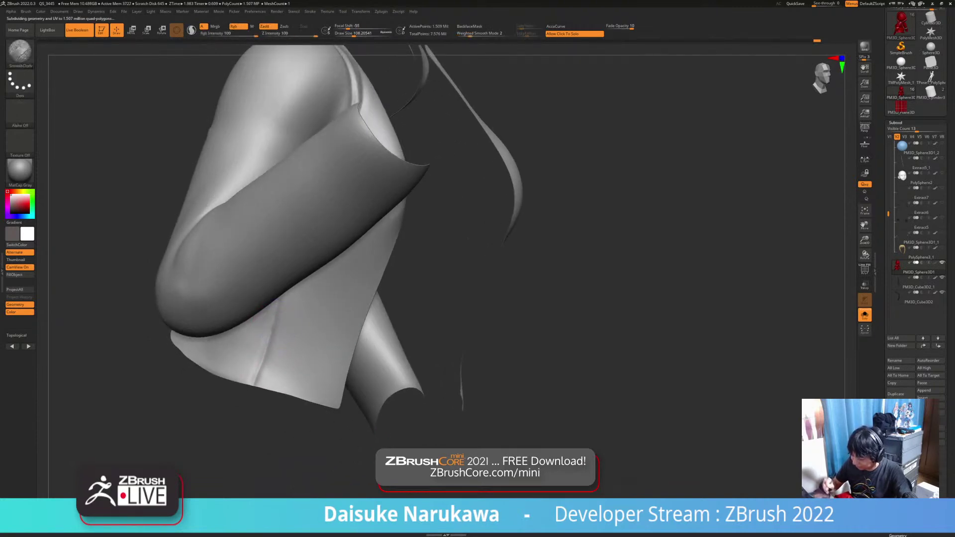
pyautogui.moveTo(284, 298)
pyautogui.mouseDown(button='right')
pyautogui.moveTo(325, 356)
pyautogui.moveTo(300, 340)
pyautogui.mouseUp(button='right')
pyautogui.keyDown('shift'); pyautogui.moveTo(254, 326); pyautogui.dragTo(255, 355); pyautogui.keyUp('shift')
pyautogui.keyDown('ctrl'); pyautogui.moveTo(274, 343); pyautogui.dragTo(274, 319, button='right'); pyautogui.keyUp('ctrl')
pyautogui.moveTo(273, 319); pyautogui.dragTo(278, 290, button='right')
pyautogui.keyDown('shift'); pyautogui.moveTo(277, 290); pyautogui.dragTo(274, 330); pyautogui.keyUp('shift')
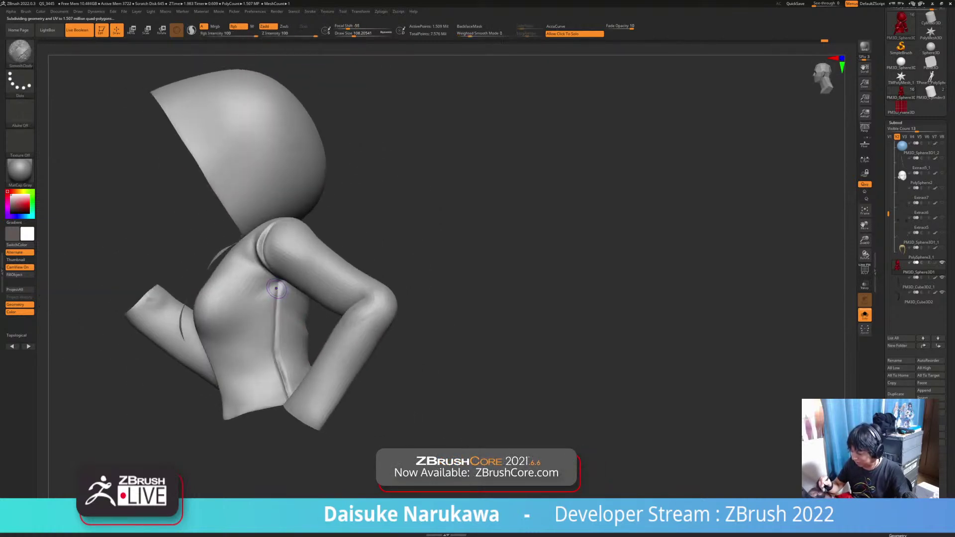
# Form a short horizontal crease at the waist running back from the left side seam, and soften it.
pyautogui.moveTo(288, 369)
pyautogui.keyDown('ctrl'); pyautogui.mouseDown(button='right')
pyautogui.moveTo(286, 398)
pyautogui.moveTo(279, 368)
pyautogui.mouseUp(button='right'); pyautogui.keyUp('ctrl')
pyautogui.moveTo(290, 419); pyautogui.dragTo(277, 338, button='right')
pyautogui.hotkey('ctrl', 'z')
pyautogui.moveTo(268, 343)
pyautogui.mouseDown()
pyautogui.moveTo(292, 339)
pyautogui.moveTo(293, 351)
pyautogui.mouseUp()
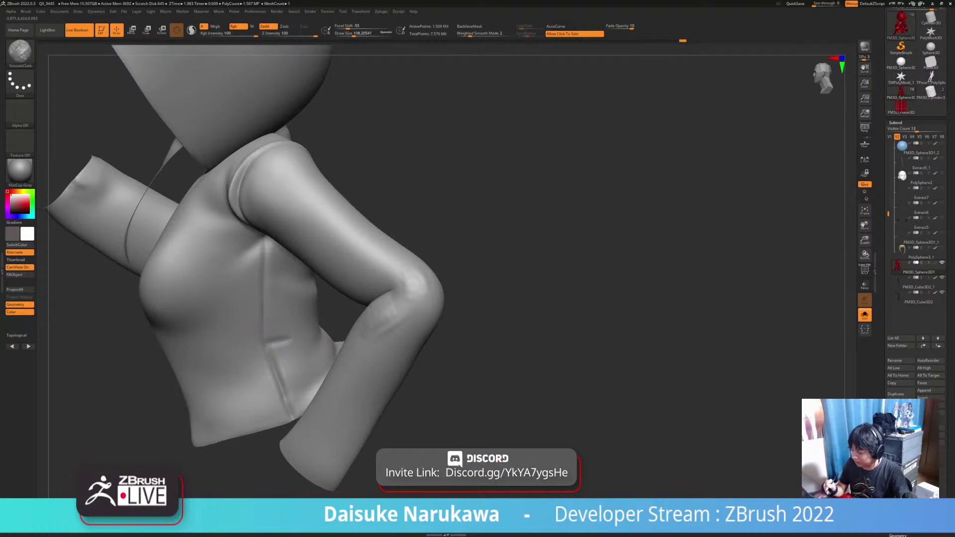
pyautogui.moveTo(274, 347)
pyautogui.mouseDown(button='right')
pyautogui.moveTo(268, 336)
pyautogui.moveTo(296, 341)
pyautogui.mouseUp(button='right')
pyautogui.press('shift')
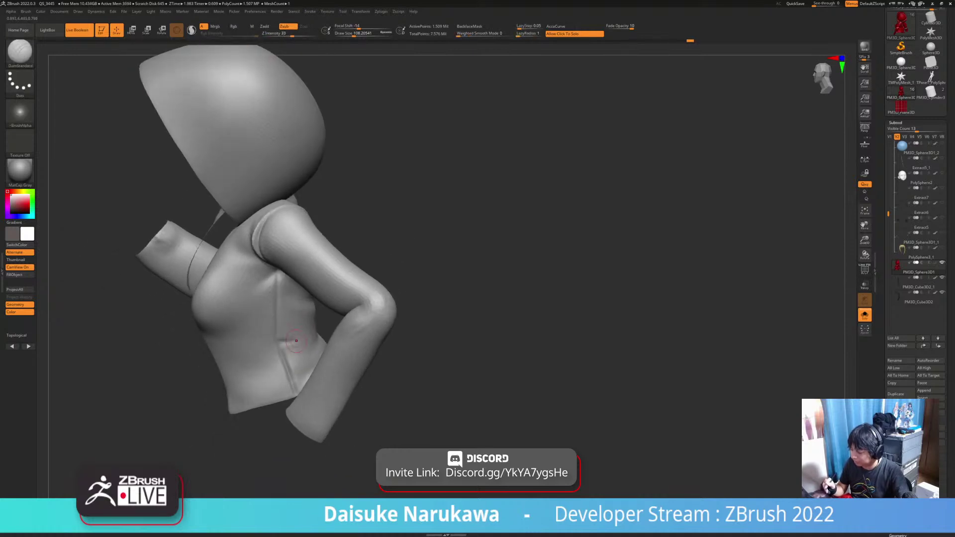
pyautogui.press('shift')
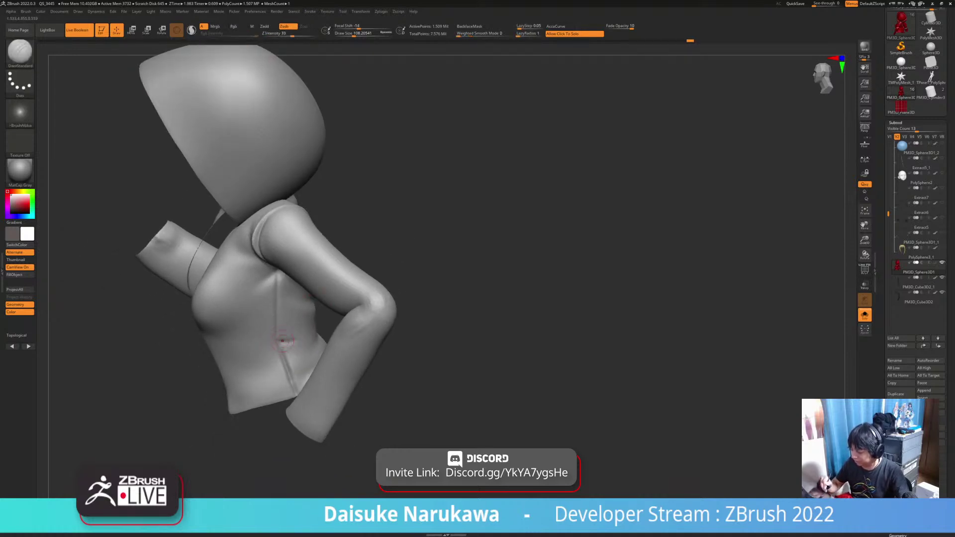
pyautogui.keyDown('shift'); pyautogui.moveTo(277, 314); pyautogui.dragTo(285, 355); pyautogui.keyUp('shift')
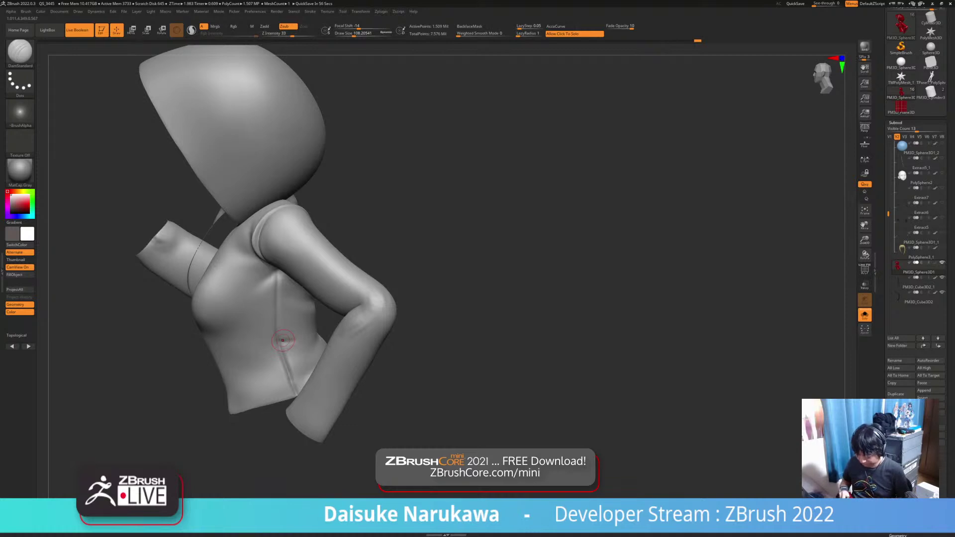
# Build up slanted cloth folds behind the left side seam with ClayBuildup and smooth them.
pyautogui.moveTo(282, 340); pyautogui.dragTo(269, 367, button='right')
pyautogui.click(20, 52)
pyautogui.press('c')
pyautogui.press('b')
pyautogui.moveTo(249, 277)
pyautogui.mouseDown(button='right')
pyautogui.moveTo(288, 322)
pyautogui.moveTo(285, 306)
pyautogui.mouseUp(button='right')
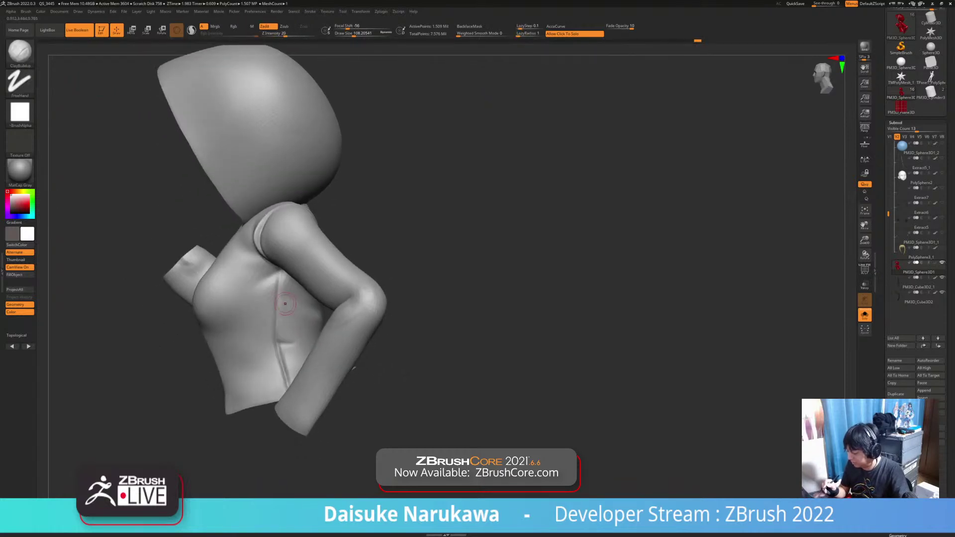
pyautogui.press('shift')
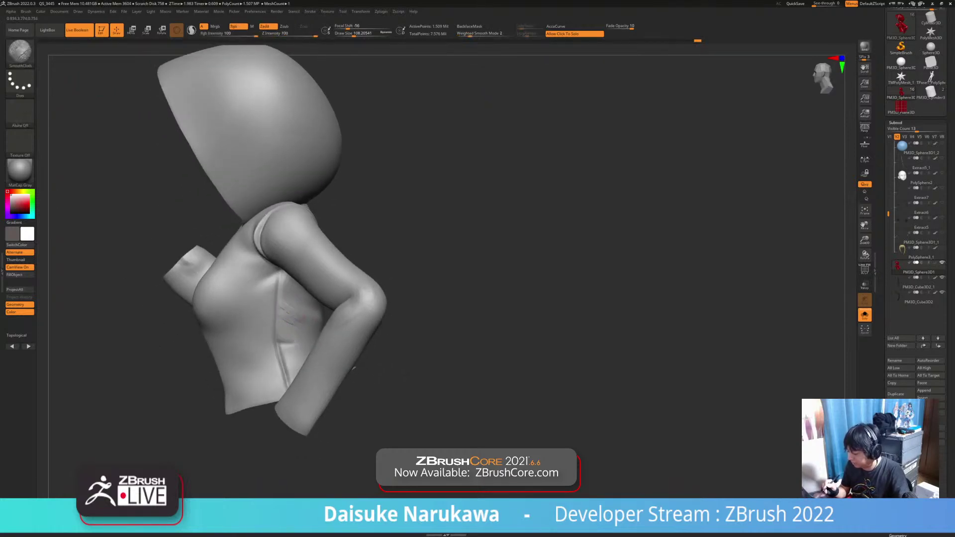
pyautogui.keyDown('shift'); pyautogui.moveTo(301, 318); pyautogui.dragTo(294, 340); pyautogui.keyUp('shift')
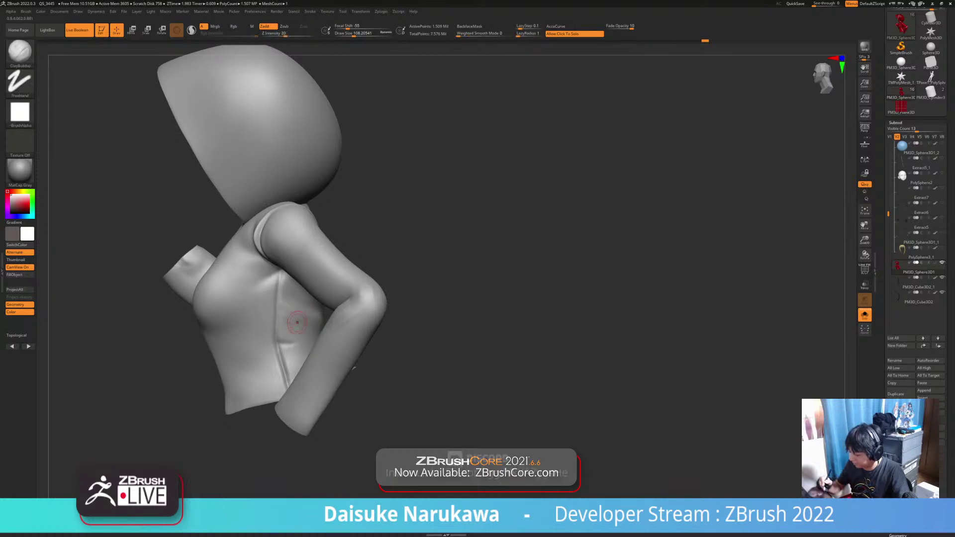
pyautogui.keyDown('shift'); pyautogui.moveTo(283, 299); pyautogui.dragTo(299, 318); pyautogui.keyUp('shift')
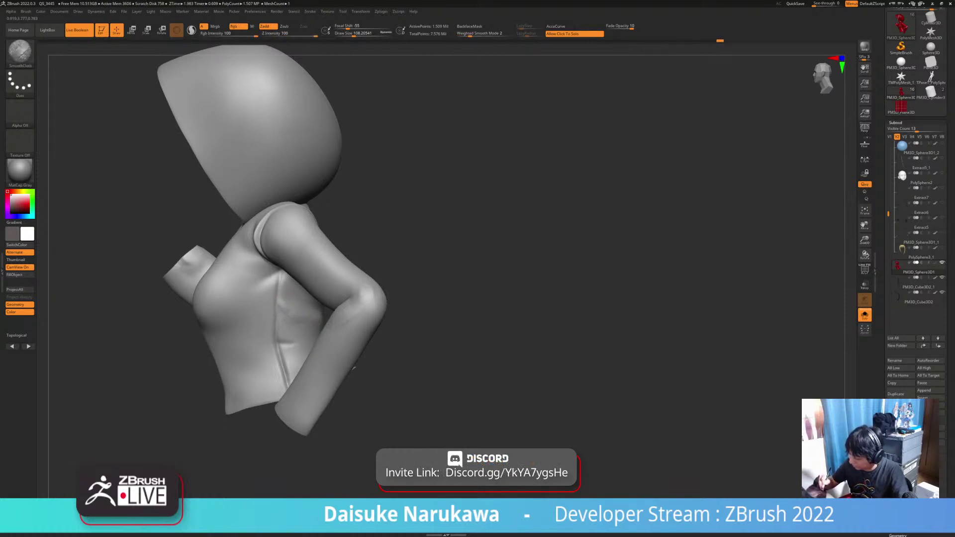
# Extend the side folds onto the left of the lower back and smooth them.
pyautogui.moveTo(423, 338); pyautogui.dragTo(296, 331)
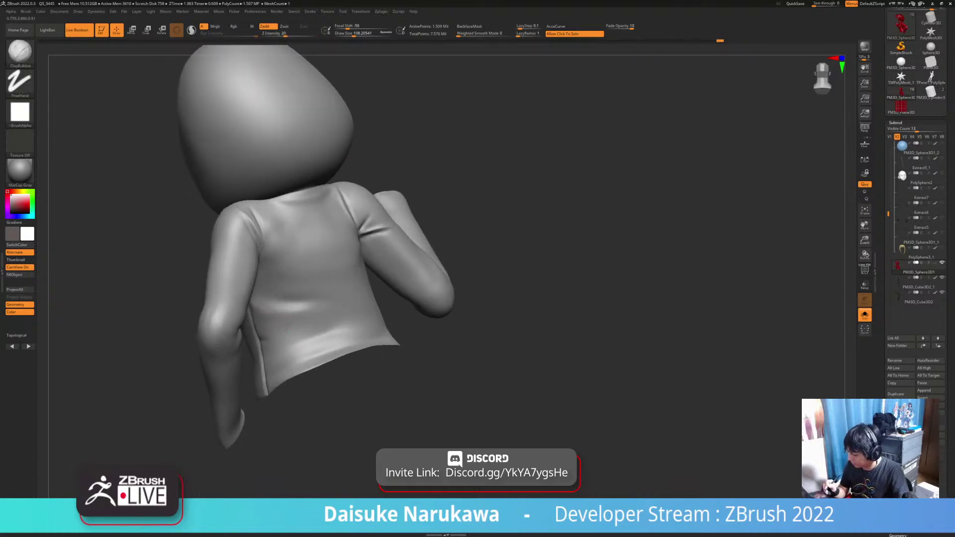
pyautogui.press('shift')
pyautogui.keyDown('shift'); pyautogui.moveTo(287, 311); pyautogui.dragTo(295, 298, button='right'); pyautogui.keyUp('shift')
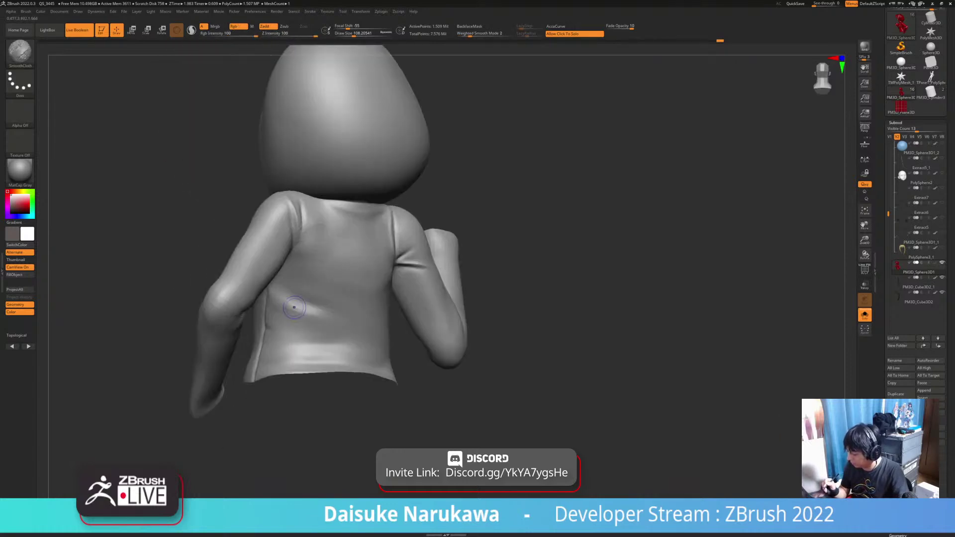
pyautogui.keyDown('shift'); pyautogui.moveTo(299, 306); pyautogui.dragTo(276, 298); pyautogui.keyUp('shift')
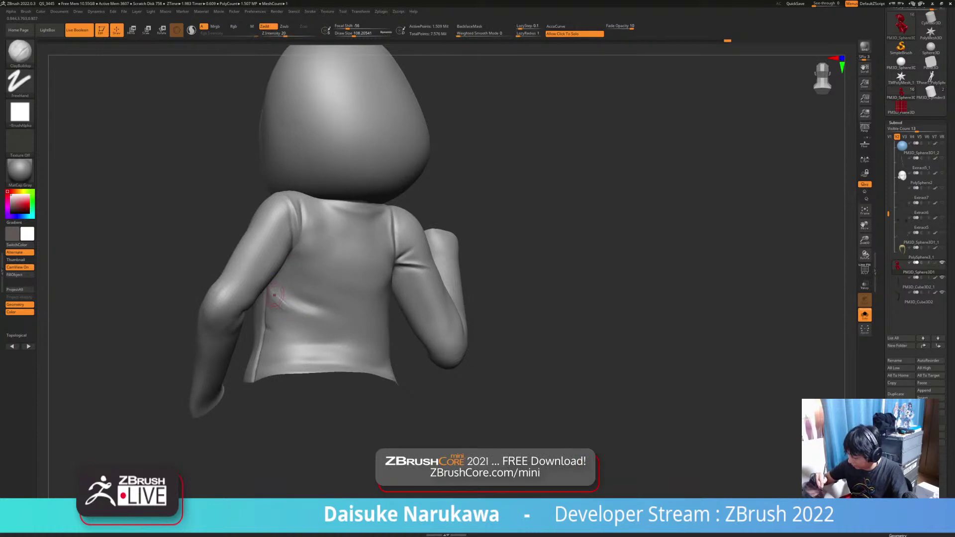
pyautogui.press('shift')
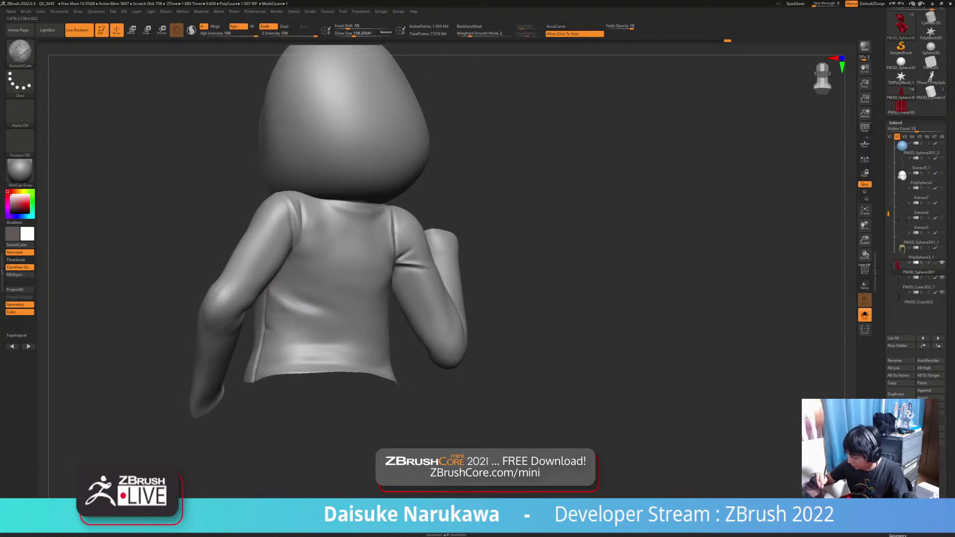
# Raise the Draw Size to about 192, build up the diagonal fold on the left of the lower back and smooth it.
pyautogui.keyDown('alt'); pyautogui.moveTo(448, 282); pyautogui.dragTo(419, 281, button='right'); pyautogui.keyUp('alt')
pyautogui.click(354, 33)
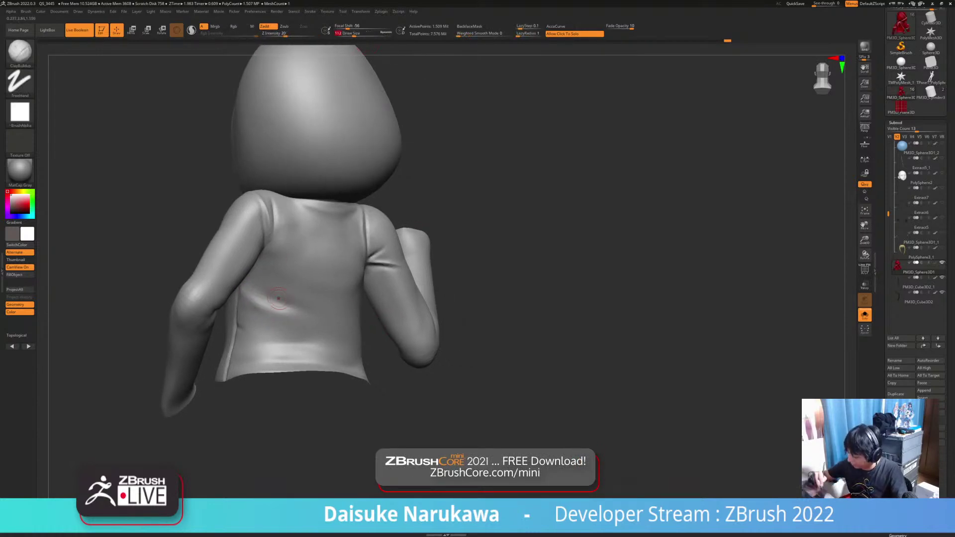
pyautogui.moveTo(276, 319)
pyautogui.mouseDown()
pyautogui.moveTo(245, 301)
pyautogui.moveTo(299, 335)
pyautogui.mouseUp()
pyautogui.moveTo(354, 34); pyautogui.dragTo(358, 34)
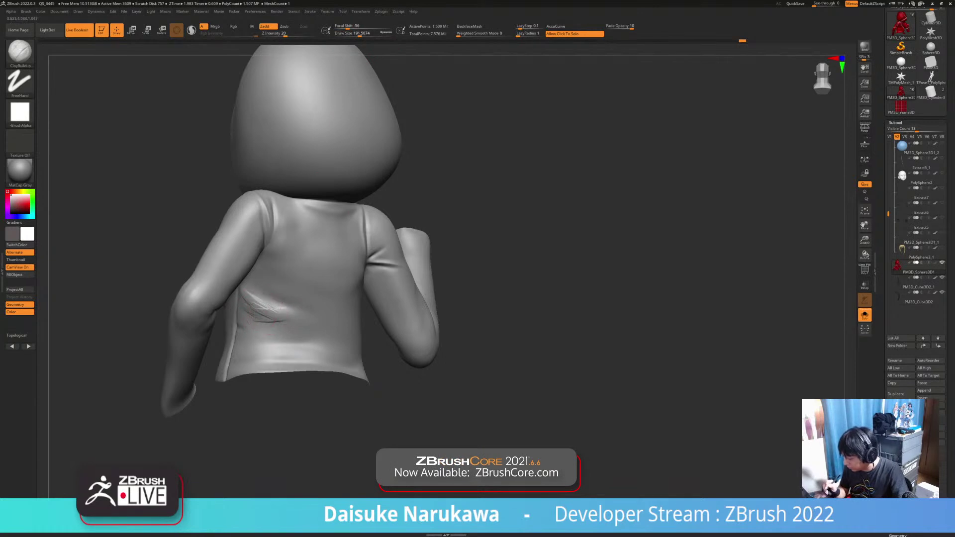
pyautogui.keyDown('shift'); pyautogui.moveTo(291, 320); pyautogui.dragTo(264, 306); pyautogui.keyUp('shift')
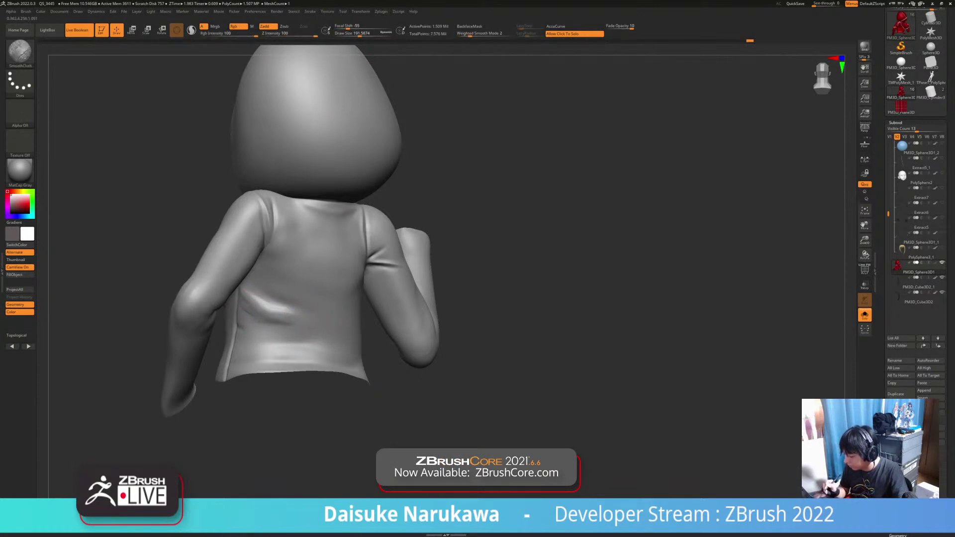
# Undo a trial stroke on the lower back and smooth the area above the diagonal fold into a softer second fold.
pyautogui.moveTo(294, 315)
pyautogui.mouseDown()
pyautogui.moveTo(312, 325)
pyautogui.moveTo(289, 318)
pyautogui.mouseUp()
pyautogui.hotkey('ctrl', 'z')
pyautogui.keyDown('alt'); pyautogui.moveTo(318, 325); pyautogui.dragTo(296, 330, button='right'); pyautogui.keyUp('alt')
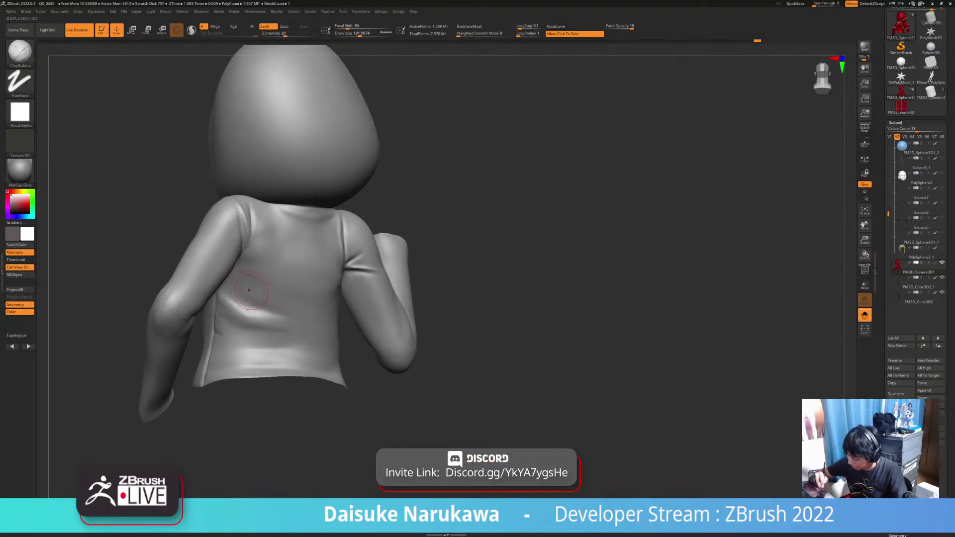
pyautogui.keyDown('shift'); pyautogui.moveTo(266, 308); pyautogui.dragTo(241, 291); pyautogui.keyUp('shift')
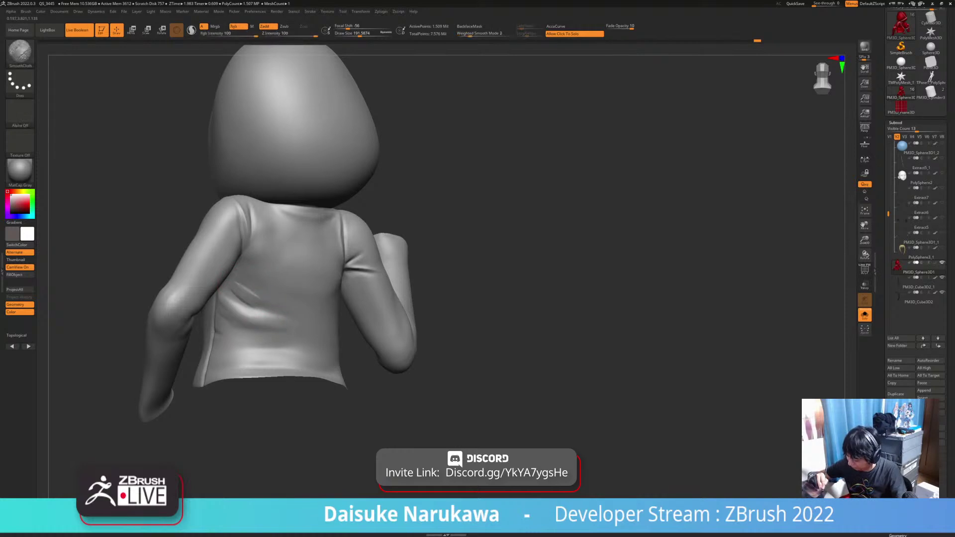
# Rework the folds above the diagonal fold on the left of the lower back with ClayBuildup and smooth them, raising the Draw Size to about 239.
pyautogui.moveTo(268, 303); pyautogui.dragTo(245, 284, button='right')
pyautogui.keyDown('shift'); pyautogui.moveTo(245, 283); pyautogui.dragTo(241, 303); pyautogui.keyUp('shift')
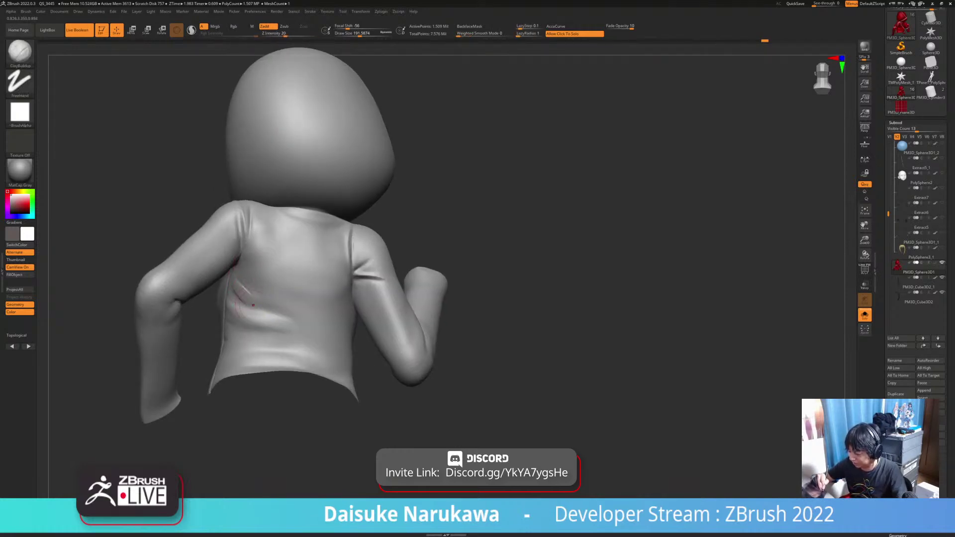
pyautogui.moveTo(262, 312)
pyautogui.keyDown('shift'); pyautogui.mouseDown()
pyautogui.moveTo(239, 289)
pyautogui.moveTo(260, 314)
pyautogui.mouseUp(); pyautogui.keyUp('shift')
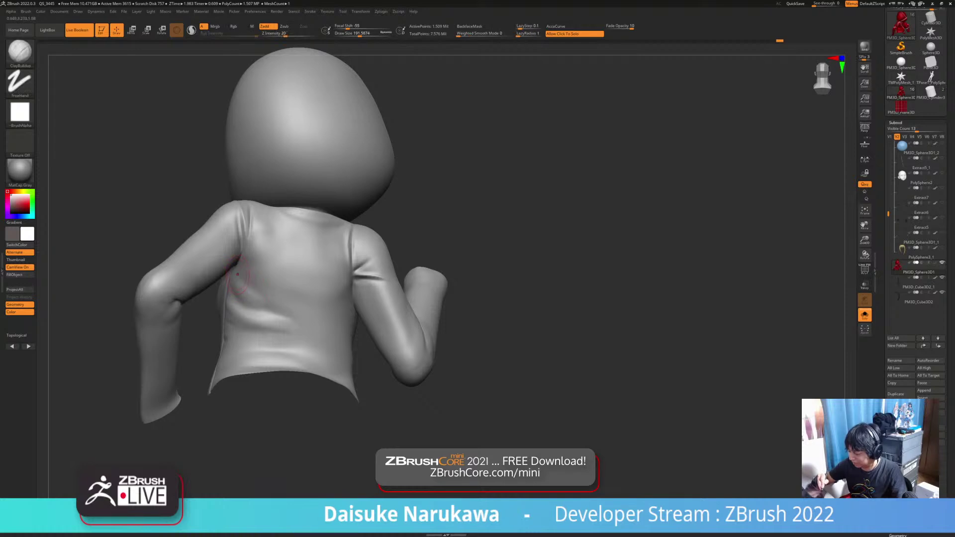
pyautogui.press('shift')
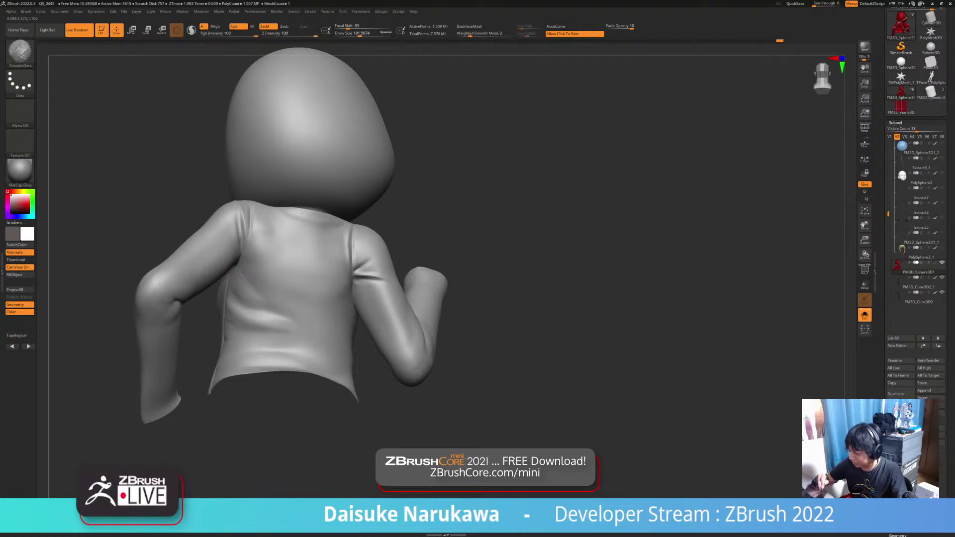
pyautogui.moveTo(255, 292)
pyautogui.keyDown('shift'); pyautogui.mouseDown()
pyautogui.moveTo(280, 307)
pyautogui.moveTo(264, 317)
pyautogui.mouseUp(); pyautogui.keyUp('shift')
pyautogui.press('shift')
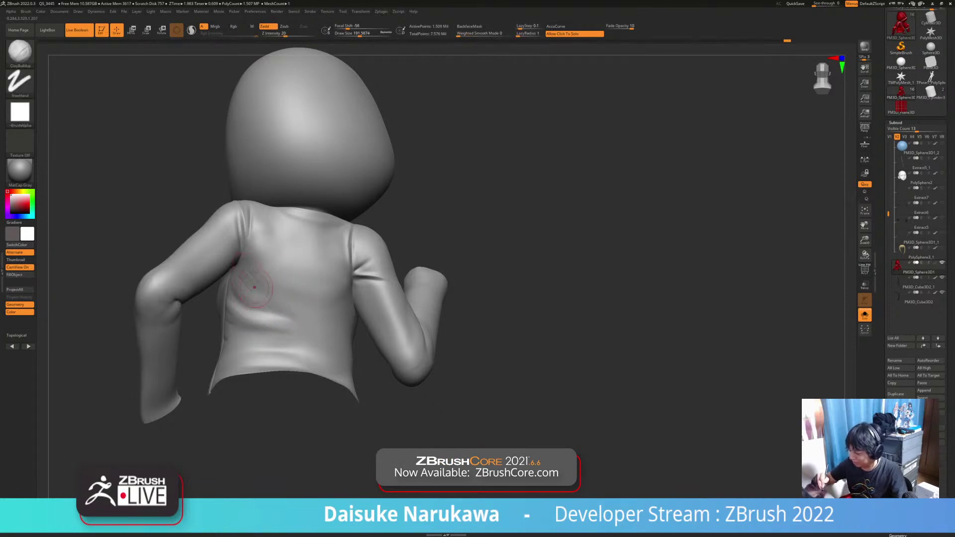
pyautogui.press(']')
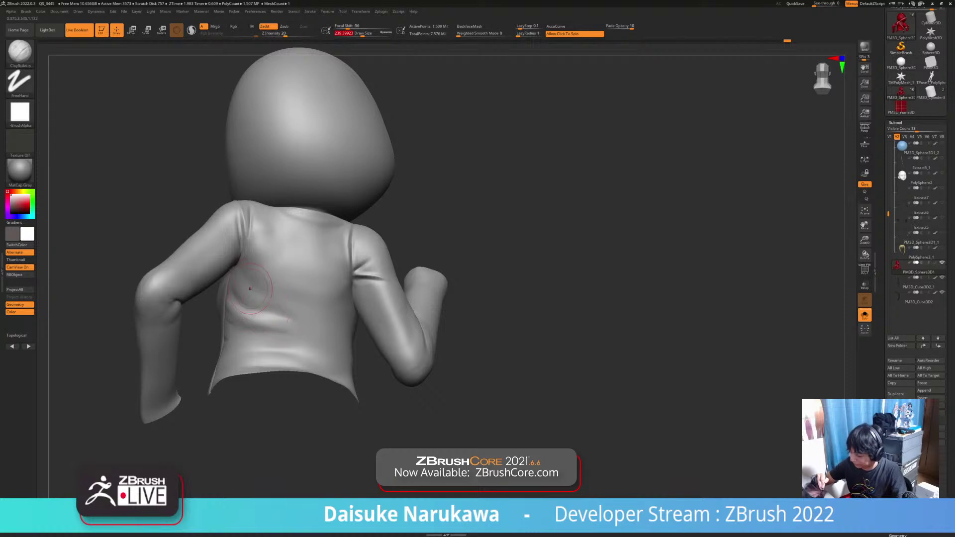
pyautogui.press('shift')
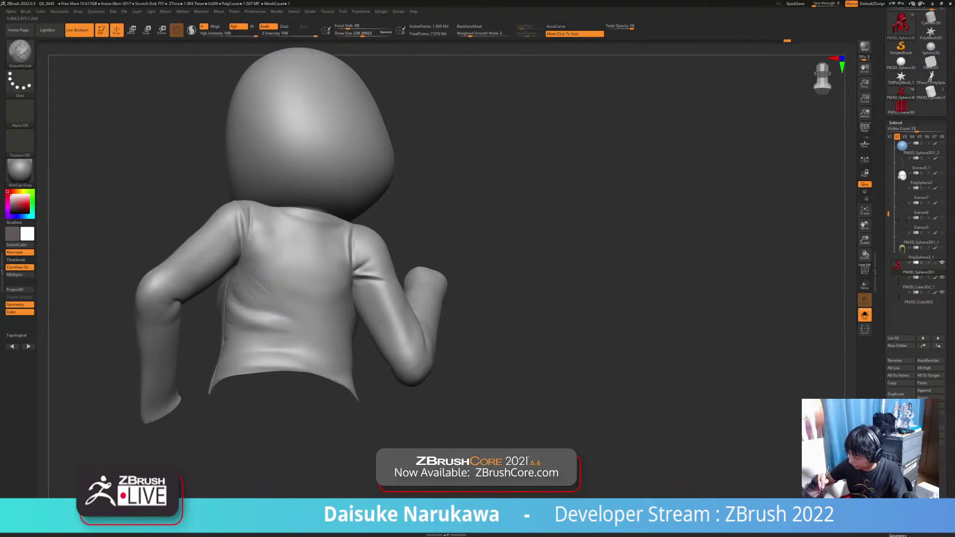
# Switch to the Standard brush, draw a soft fold across the left of the back and set the Draw Size to about 158.
pyautogui.press('b')
pyautogui.press('s')
pyautogui.press('t')
pyautogui.moveTo(243, 287)
pyautogui.mouseDown()
pyautogui.moveTo(253, 308)
pyautogui.moveTo(285, 297)
pyautogui.mouseUp()
pyautogui.click(358, 35)
pyautogui.moveTo(279, 284); pyautogui.dragTo(284, 336, button='right')
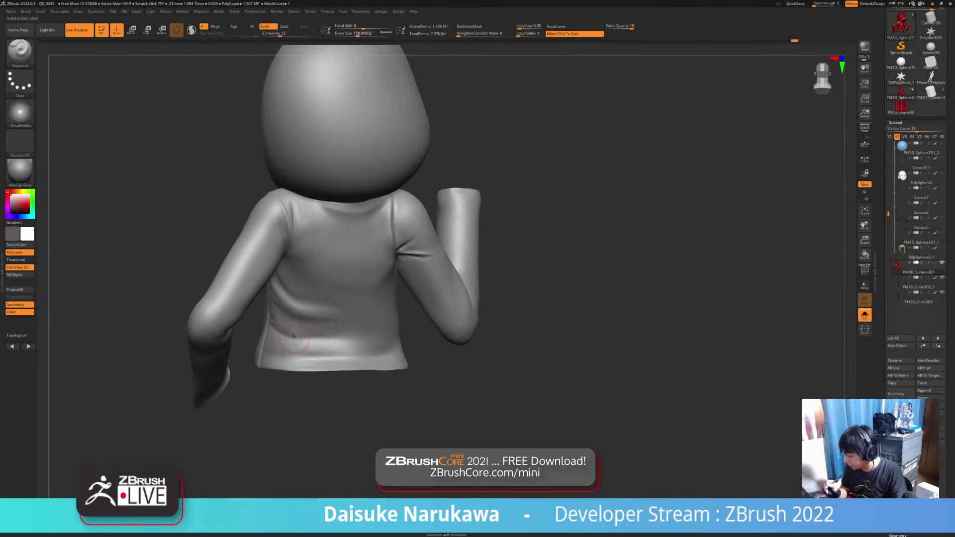
pyautogui.moveTo(279, 338)
pyautogui.mouseDown(button='right')
pyautogui.moveTo(313, 343)
pyautogui.moveTo(298, 348)
pyautogui.mouseUp(button='right')
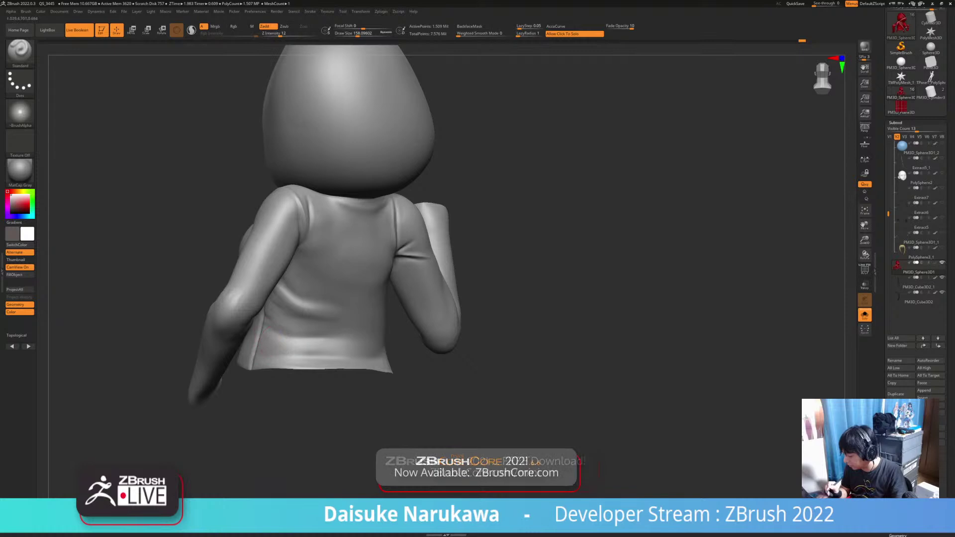
# Build up the horizontal fold just above the jacket's back hem with the Standard brush and smooth it.
pyautogui.press('shift')
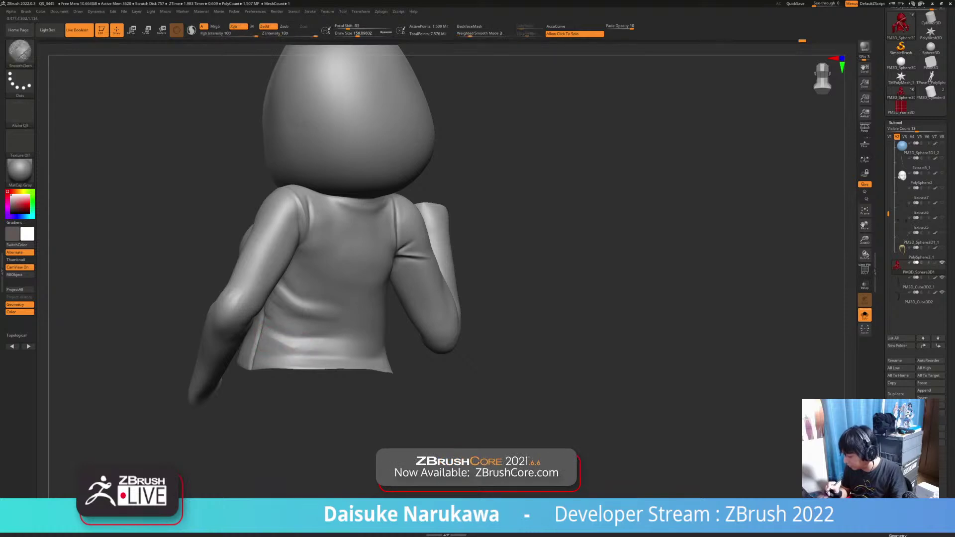
pyautogui.moveTo(335, 347)
pyautogui.mouseDown(button='right')
pyautogui.moveTo(304, 351)
pyautogui.moveTo(317, 352)
pyautogui.mouseUp(button='right')
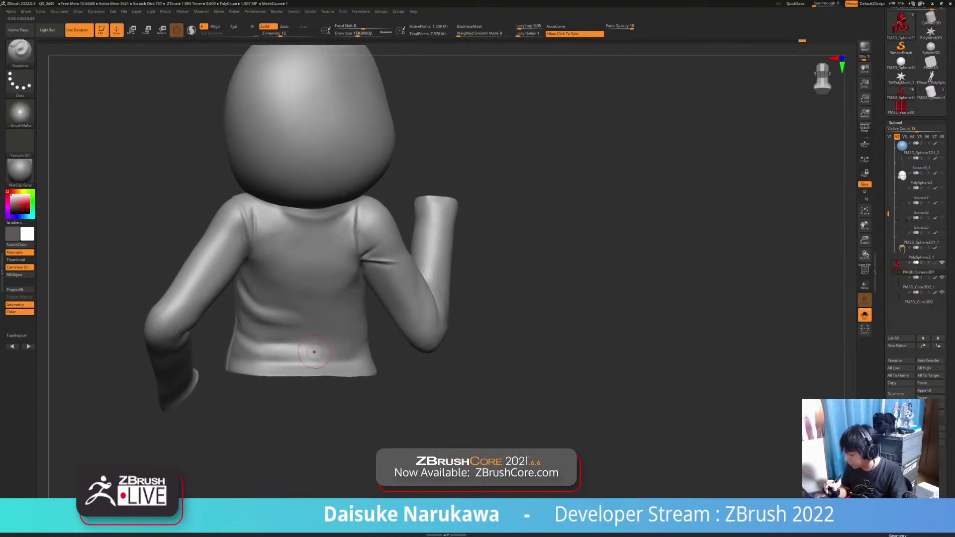
pyautogui.hotkey('ctrl', 'shift')
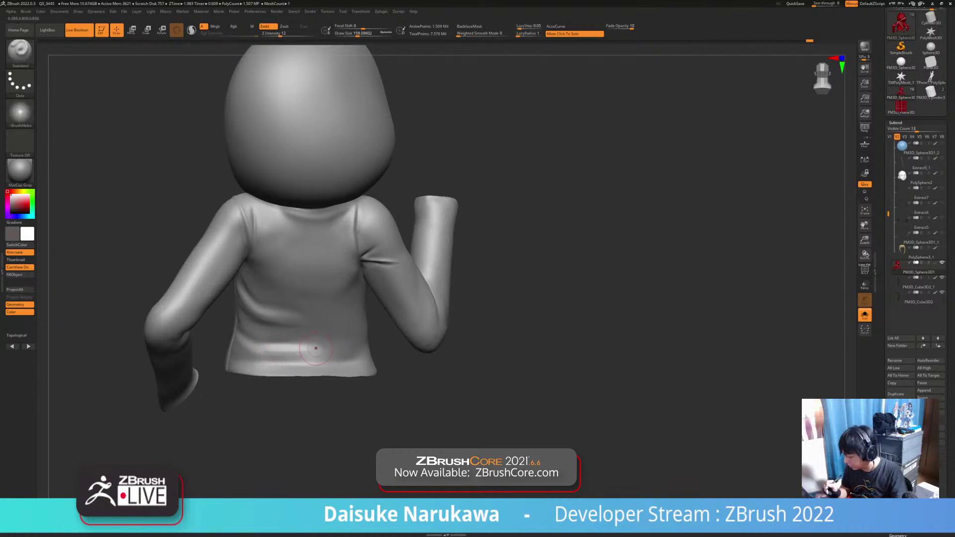
pyautogui.moveTo(288, 354); pyautogui.dragTo(315, 355)
pyautogui.press('shift')
pyautogui.moveTo(337, 353); pyautogui.dragTo(366, 359, button='right')
pyautogui.press('shift')
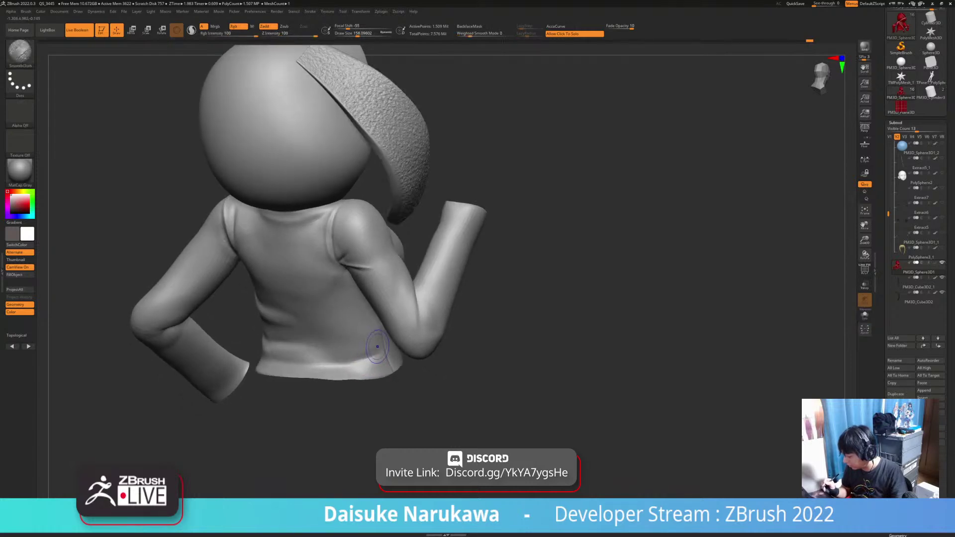
# Sculpt a slanted fold rising from the back hem to the right side seam, redoing the stroke towards the middle.
pyautogui.press('ctrl')
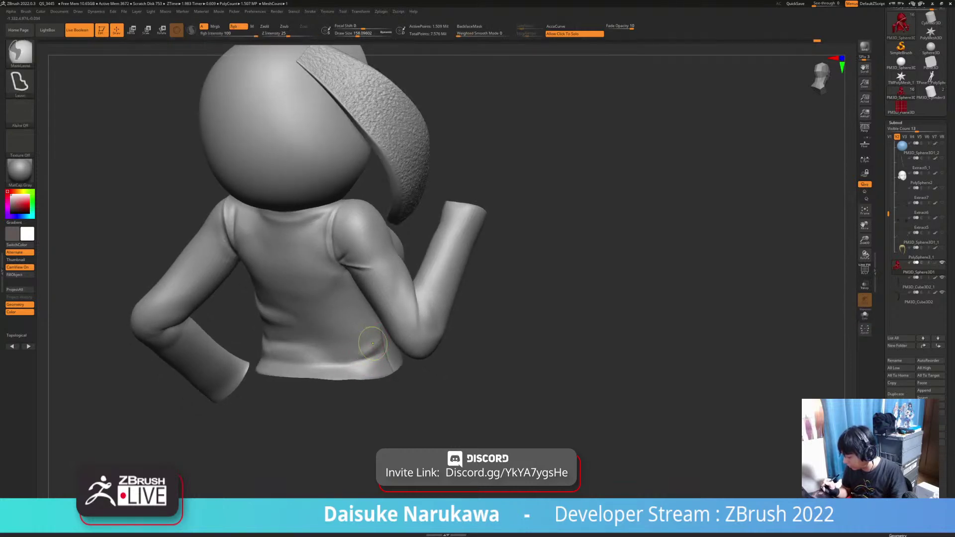
pyautogui.moveTo(377, 341); pyautogui.dragTo(361, 356)
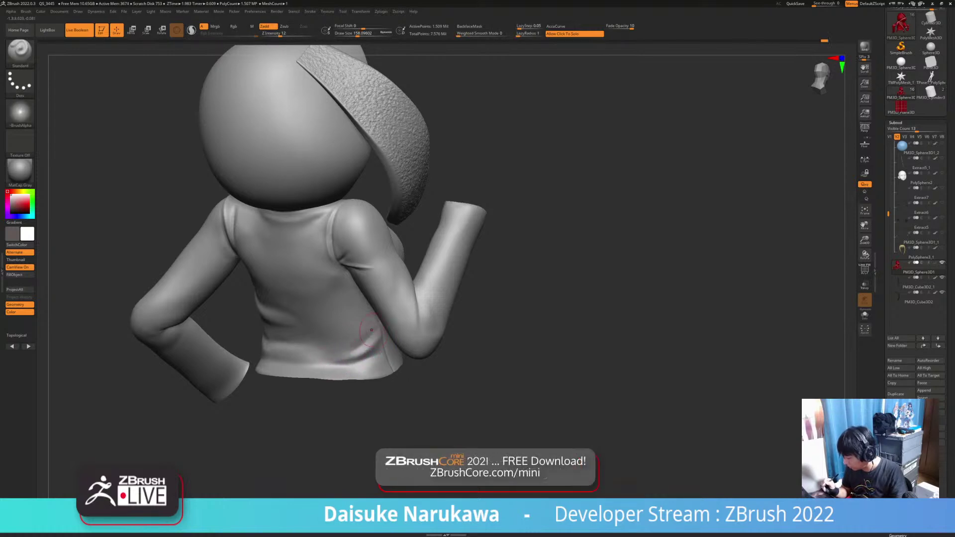
pyautogui.moveTo(376, 330)
pyautogui.mouseDown(button='right')
pyautogui.moveTo(359, 334)
pyautogui.moveTo(376, 324)
pyautogui.mouseUp(button='right')
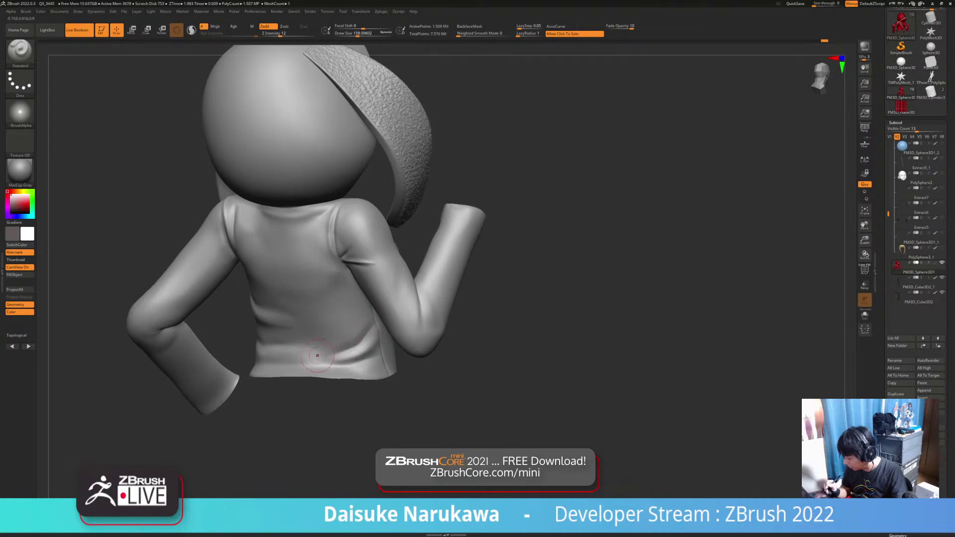
pyautogui.hotkey('ctrl', 'z')
pyautogui.moveTo(365, 343); pyautogui.dragTo(325, 360)
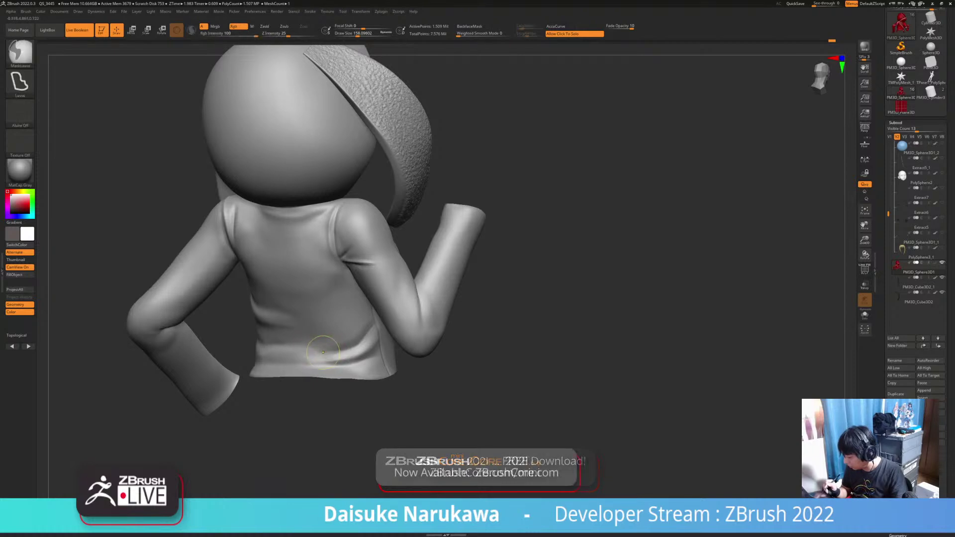
# Add a shorter slanted fold above the one at the right of the waist, redoing the stroke and smoothing it.
pyautogui.moveTo(351, 349); pyautogui.dragTo(366, 313, button='right')
pyautogui.hotkey('ctrl', 'z')
pyautogui.moveTo(361, 321)
pyautogui.mouseDown()
pyautogui.moveTo(365, 311)
pyautogui.moveTo(354, 326)
pyautogui.mouseUp()
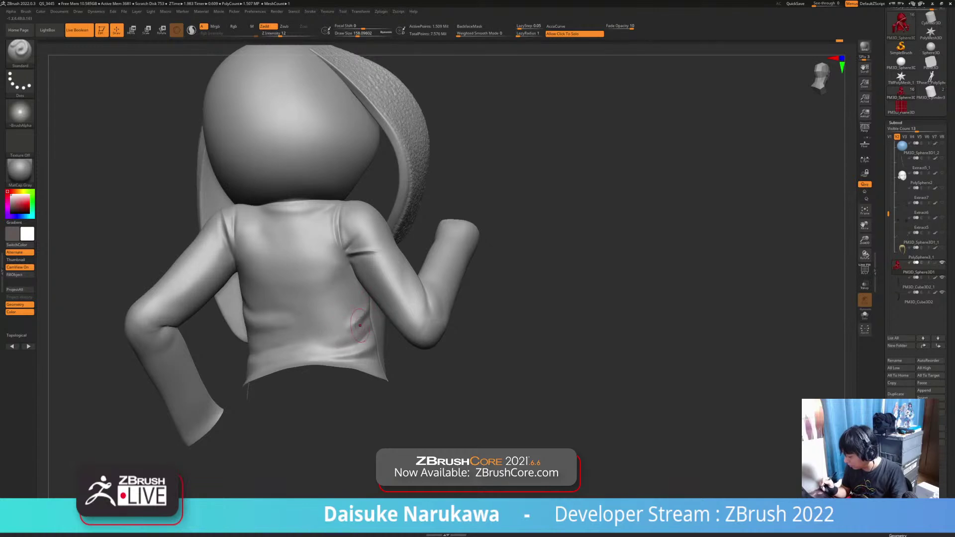
pyautogui.hotkey('ctrl', 'z')
pyautogui.press('shift')
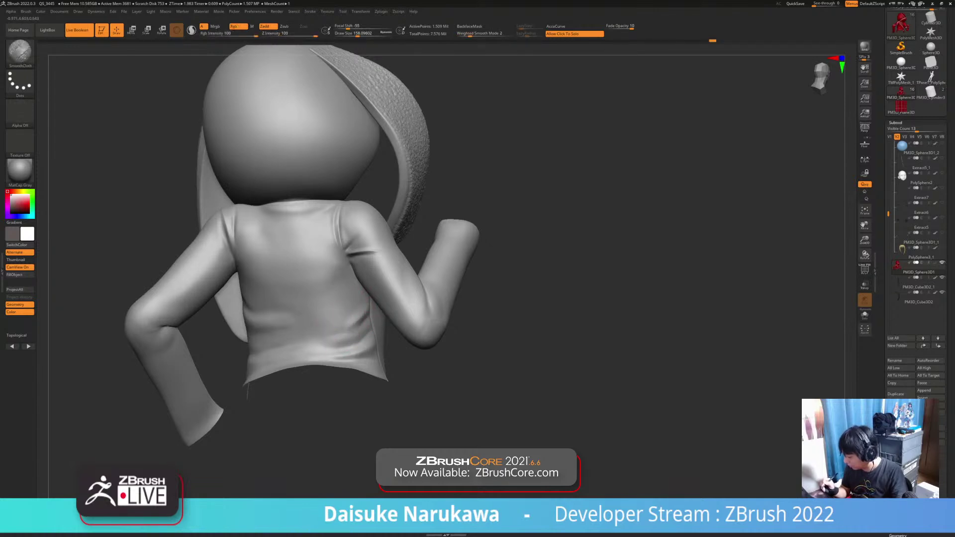
pyautogui.keyDown('ctrl'); pyautogui.moveTo(368, 318); pyautogui.dragTo(355, 299, button='right'); pyautogui.keyUp('ctrl')
# Raise the Draw Size to about 228, undo a trial fold across the left of the lower back and smooth that area.
pyautogui.moveTo(258, 314); pyautogui.dragTo(287, 317, button='right')
pyautogui.click(361, 33)
pyautogui.moveTo(348, 199); pyautogui.dragTo(343, 210, button='right')
pyautogui.moveTo(269, 315); pyautogui.dragTo(326, 330)
pyautogui.hotkey('ctrl', 'z')
pyautogui.moveTo(298, 323)
pyautogui.mouseDown(button='right')
pyautogui.moveTo(363, 324)
pyautogui.moveTo(298, 316)
pyautogui.mouseUp(button='right')
pyautogui.keyDown('shift'); pyautogui.moveTo(271, 316); pyautogui.dragTo(296, 331); pyautogui.keyUp('shift')
pyautogui.moveTo(299, 324); pyautogui.dragTo(259, 331, button='right')
pyautogui.moveTo(335, 288); pyautogui.dragTo(334, 273, button='right')
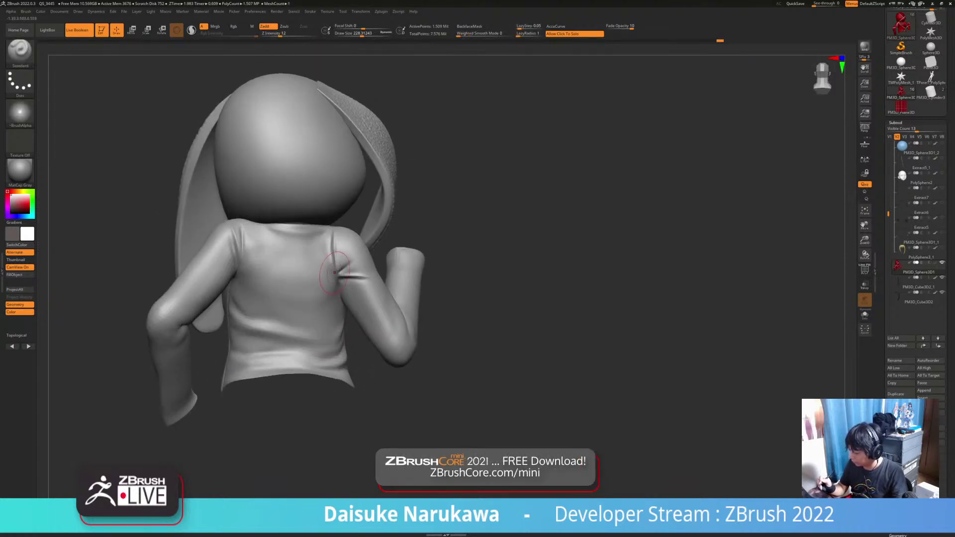
# Lower the Draw Size to about 139 and refine the small folds on the back beside the right armpit, smoothing them.
pyautogui.moveTo(362, 33); pyautogui.dragTo(356, 33)
pyautogui.moveTo(378, 99); pyautogui.dragTo(393, 75, button='right')
pyautogui.keyDown('ctrl'); pyautogui.moveTo(393, 75); pyautogui.dragTo(404, 36, button='right'); pyautogui.keyUp('ctrl')
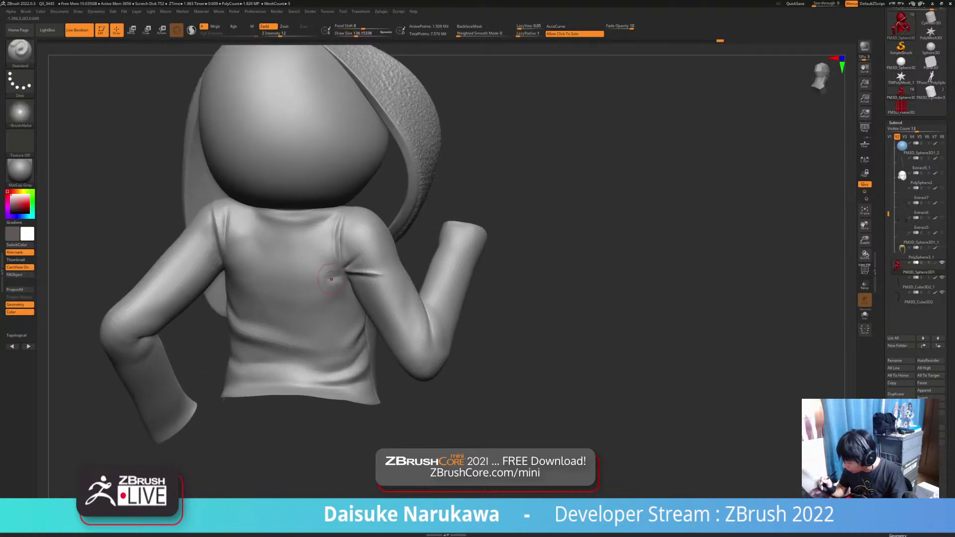
pyautogui.moveTo(331, 280); pyautogui.dragTo(337, 271, button='right')
pyautogui.moveTo(335, 263)
pyautogui.keyDown('shift'); pyautogui.mouseDown()
pyautogui.moveTo(320, 243)
pyautogui.moveTo(332, 258)
pyautogui.moveTo(324, 237)
pyautogui.moveTo(336, 221)
pyautogui.moveTo(335, 284)
pyautogui.mouseUp(); pyautogui.keyUp('shift')
pyautogui.moveTo(335, 283); pyautogui.dragTo(318, 280, button='right')
pyautogui.keyDown('shift'); pyautogui.moveTo(335, 277); pyautogui.dragTo(326, 281); pyautogui.keyUp('shift')
pyautogui.moveTo(315, 294)
pyautogui.mouseDown(button='right')
pyautogui.moveTo(234, 291)
pyautogui.moveTo(315, 290)
pyautogui.mouseUp(button='right')
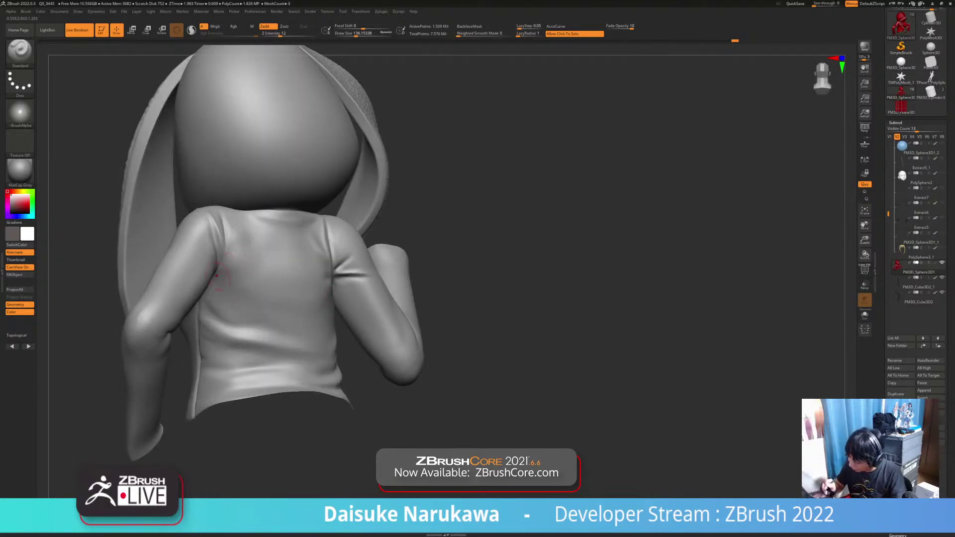
# Sculpt short folds fanning from the left armpit onto the back and smooth their inner ends.
pyautogui.moveTo(225, 273)
pyautogui.keyDown('shift'); pyautogui.mouseDown()
pyautogui.moveTo(251, 271)
pyautogui.moveTo(242, 272)
pyautogui.mouseUp(); pyautogui.keyUp('shift')
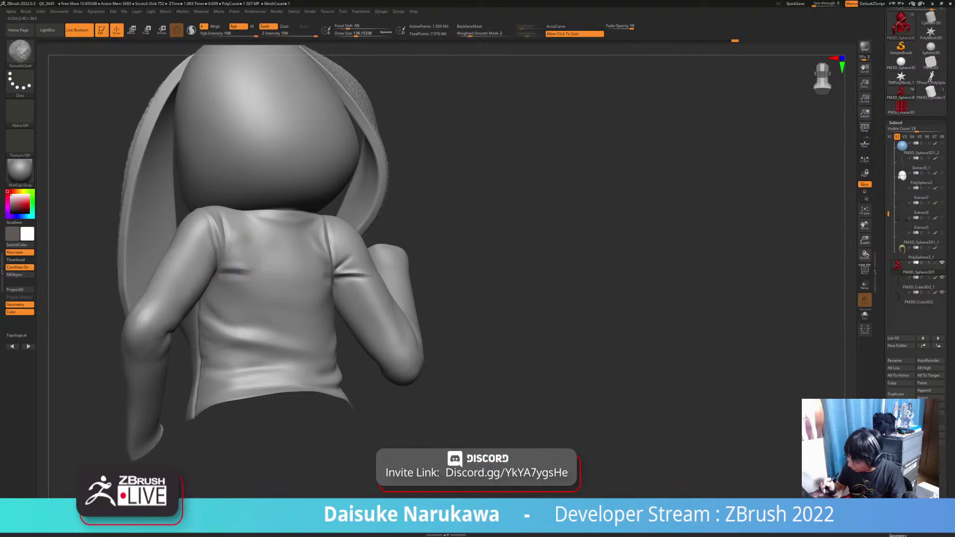
pyautogui.press('shift')
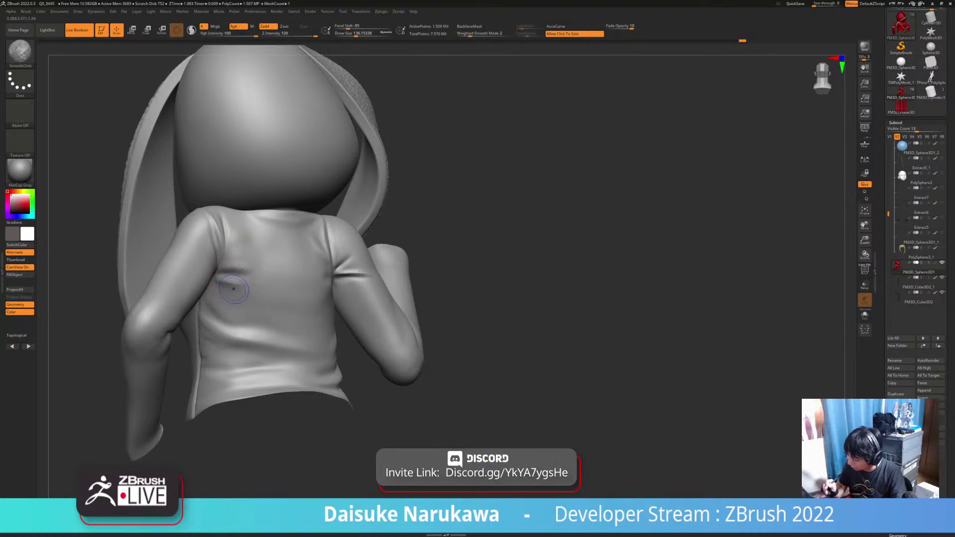
pyautogui.moveTo(241, 294); pyautogui.dragTo(225, 288)
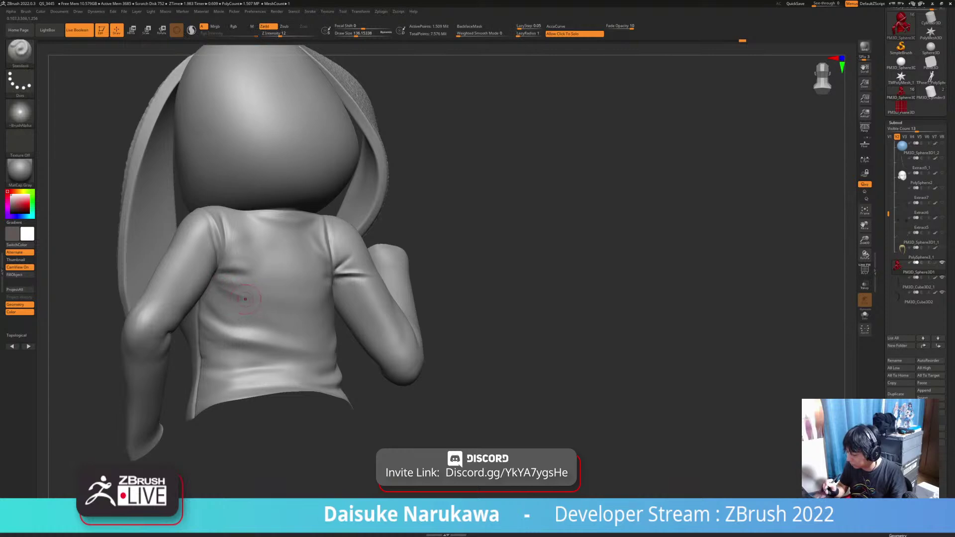
pyautogui.press('shift')
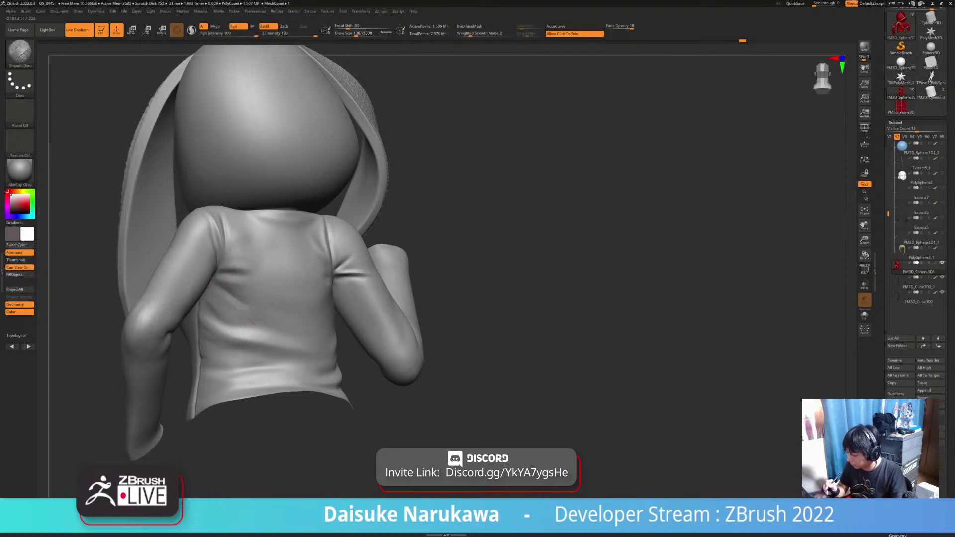
pyautogui.keyDown('shift'); pyautogui.moveTo(253, 321); pyautogui.dragTo(268, 319); pyautogui.keyUp('shift')
pyautogui.keyDown('ctrl'); pyautogui.moveTo(286, 319); pyautogui.dragTo(286, 296, button='right'); pyautogui.keyUp('ctrl')
pyautogui.moveTo(344, 299); pyautogui.dragTo(324, 298, button='right')
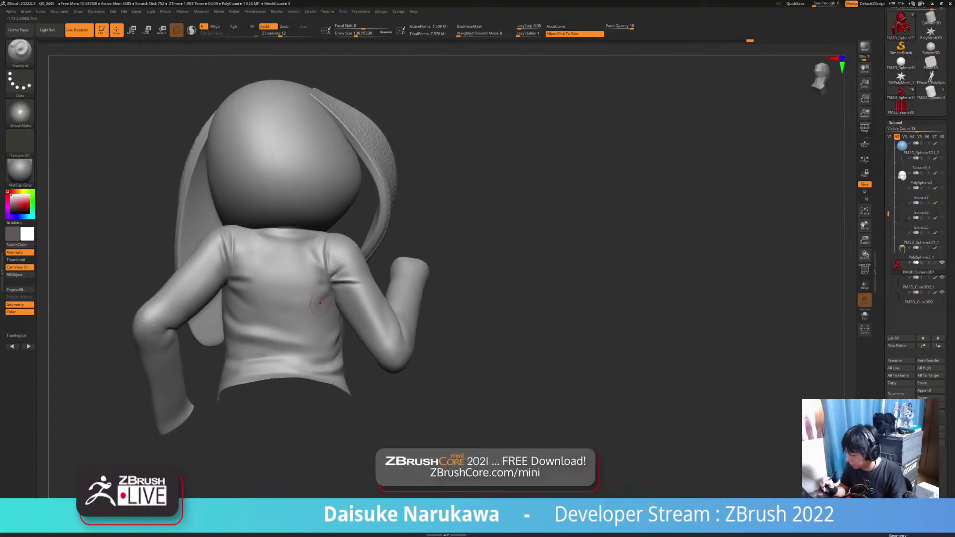
# Sculpt a wide sagging fold across the middle of the back from the right armpit, using a Draw Size of about 192, and smooth it.
pyautogui.moveTo(327, 297); pyautogui.dragTo(293, 303)
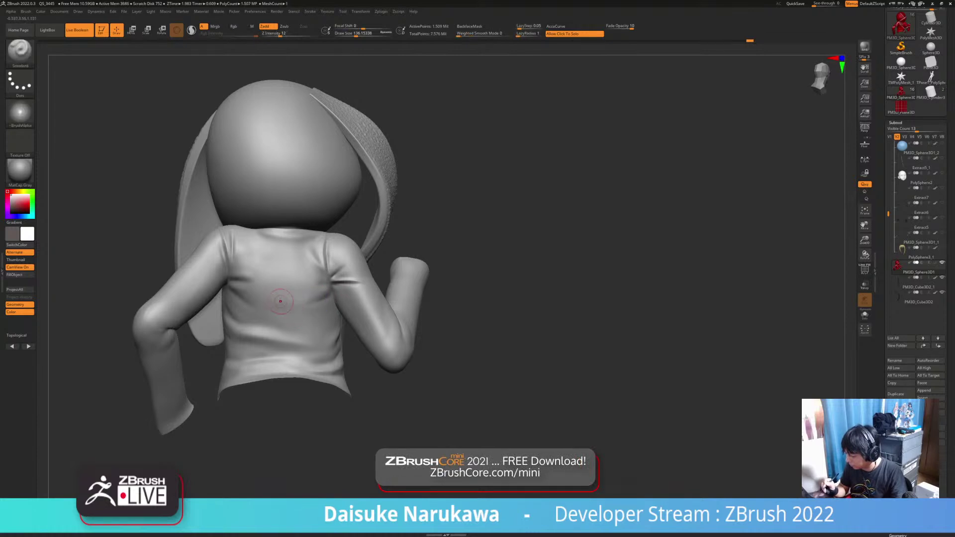
pyautogui.press('shift')
pyautogui.moveTo(356, 34); pyautogui.dragTo(359, 34)
pyautogui.moveTo(245, 294); pyautogui.dragTo(317, 298)
pyautogui.hotkey('ctrl', 'z')
pyautogui.moveTo(245, 293); pyautogui.dragTo(326, 293)
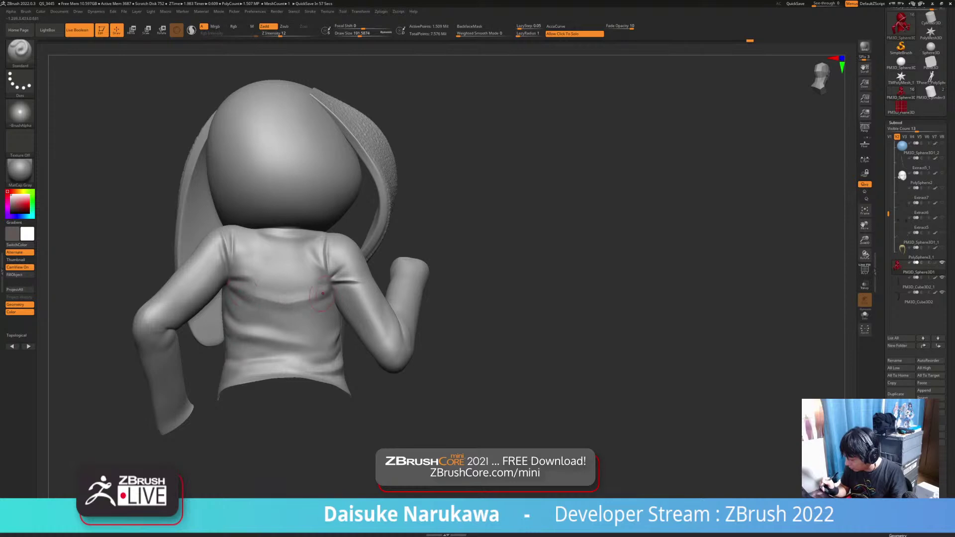
pyautogui.press('shift')
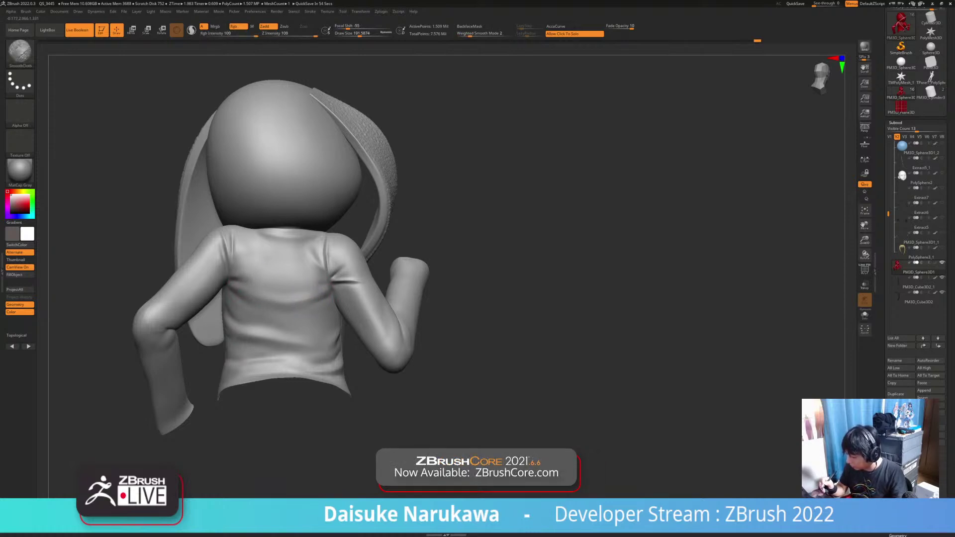
# Undo trial strokes below the back neckline and smooth the area beside the right shoulder seam.
pyautogui.press('ctrl')
pyautogui.press('ctrl')
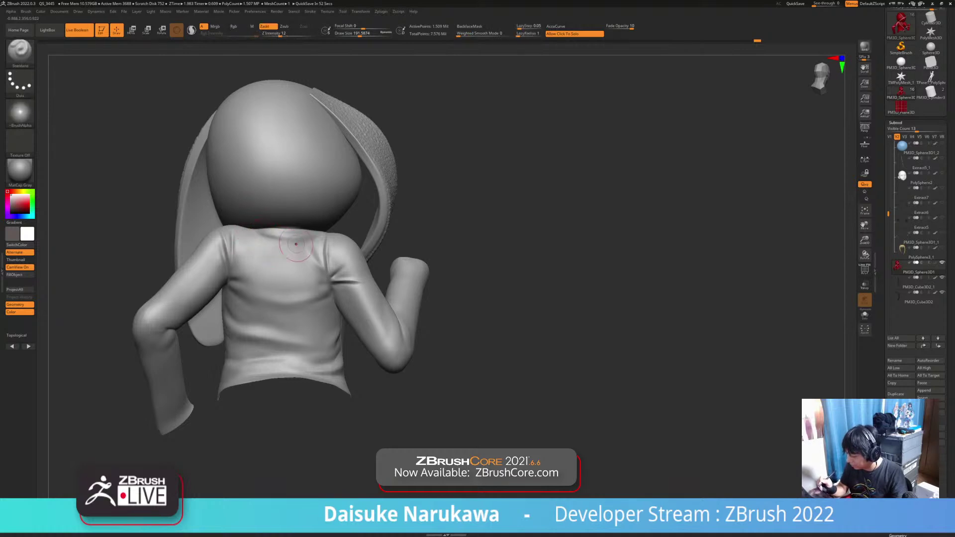
pyautogui.hotkey('ctrl', 'z')
pyautogui.moveTo(277, 242); pyautogui.dragTo(321, 246)
pyautogui.hotkey('ctrl', 'z')
pyautogui.moveTo(326, 236); pyautogui.dragTo(315, 249, button='right')
pyautogui.keyDown('shift'); pyautogui.moveTo(315, 249); pyautogui.dragTo(313, 239); pyautogui.keyUp('shift')
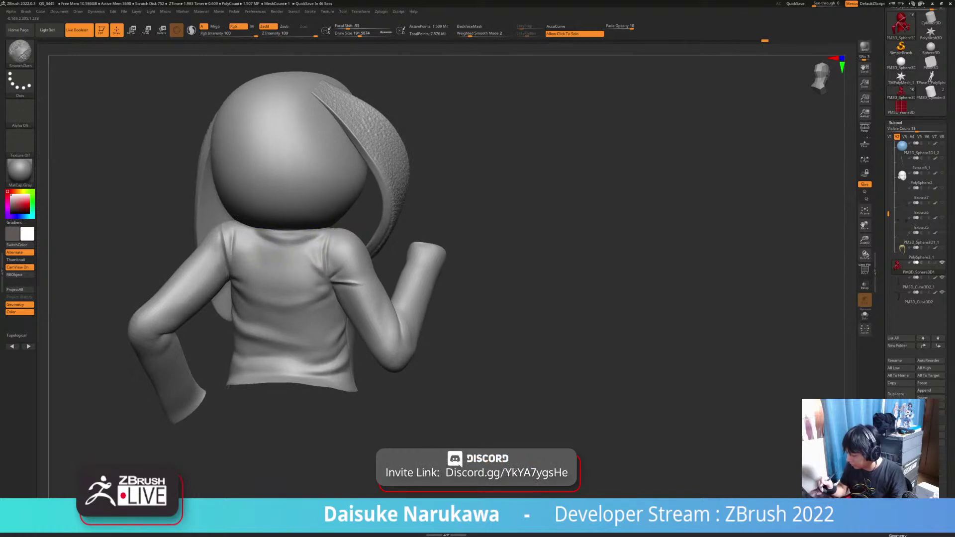
pyautogui.moveTo(292, 251); pyautogui.dragTo(294, 224, button='right')
pyautogui.moveTo(493, 423)
pyautogui.keyDown('ctrl'); pyautogui.mouseDown(button='right')
pyautogui.moveTo(496, 368)
pyautogui.moveTo(457, 370)
pyautogui.moveTo(488, 369)
pyautogui.mouseUp(button='right'); pyautogui.keyUp('ctrl')
pyautogui.keyDown('ctrl'); pyautogui.moveTo(384, 342); pyautogui.dragTo(384, 398, button='right'); pyautogui.keyUp('ctrl')
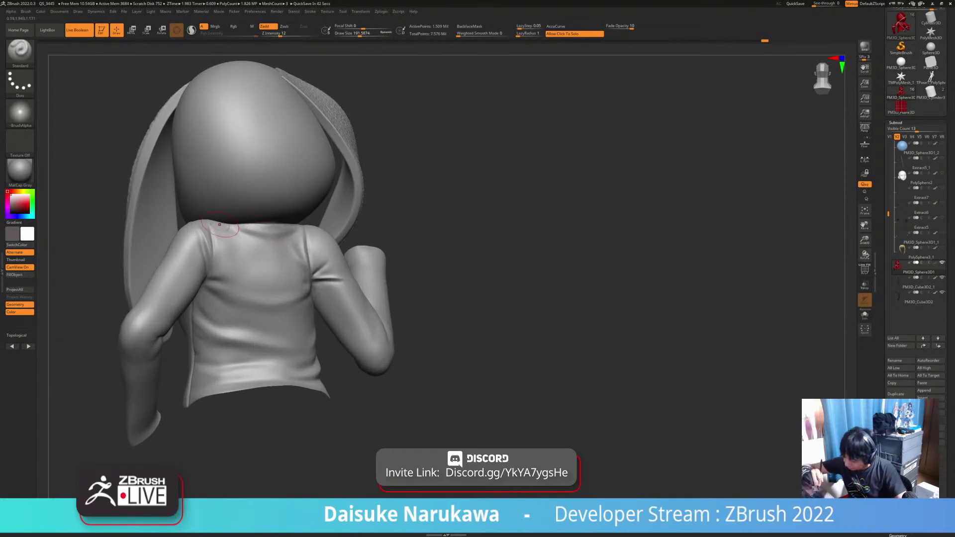
pyautogui.moveTo(224, 227); pyautogui.dragTo(195, 219, button='right')
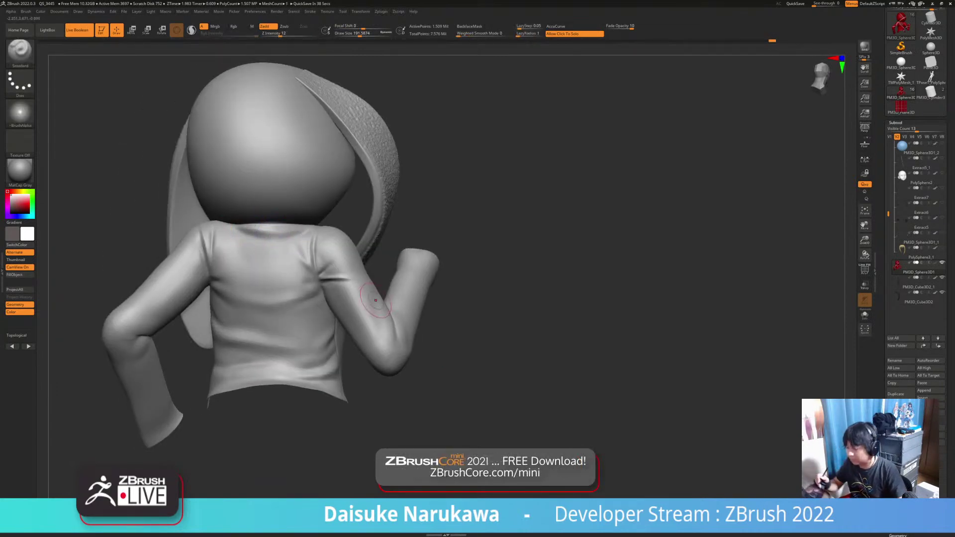
pyautogui.keyDown('alt'); pyautogui.moveTo(342, 318); pyautogui.dragTo(359, 328, button='right'); pyautogui.keyUp('alt')
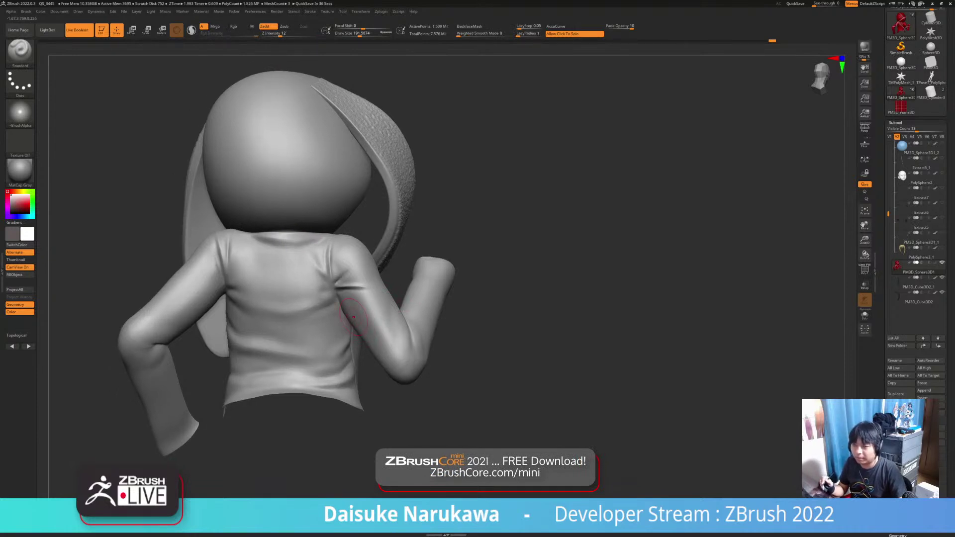
pyautogui.moveTo(325, 305); pyautogui.dragTo(312, 309, button='right')
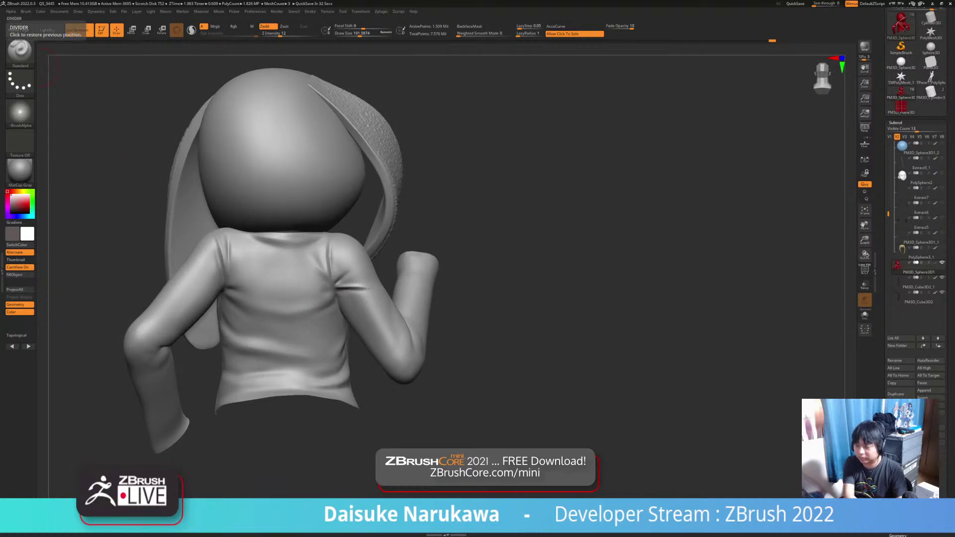
# Sculpt and smooth soft folds running from the left shoulder seam onto the back of the upper sleeve.
pyautogui.moveTo(227, 239); pyautogui.dragTo(229, 264)
pyautogui.moveTo(236, 271); pyautogui.dragTo(217, 268, button='right')
pyautogui.moveTo(217, 266); pyautogui.dragTo(207, 286)
pyautogui.moveTo(224, 249); pyautogui.dragTo(199, 286)
pyautogui.moveTo(226, 268); pyautogui.dragTo(213, 256, button='right')
pyautogui.moveTo(213, 255); pyautogui.dragTo(205, 278)
pyautogui.moveTo(205, 266); pyautogui.dragTo(225, 274, button='right')
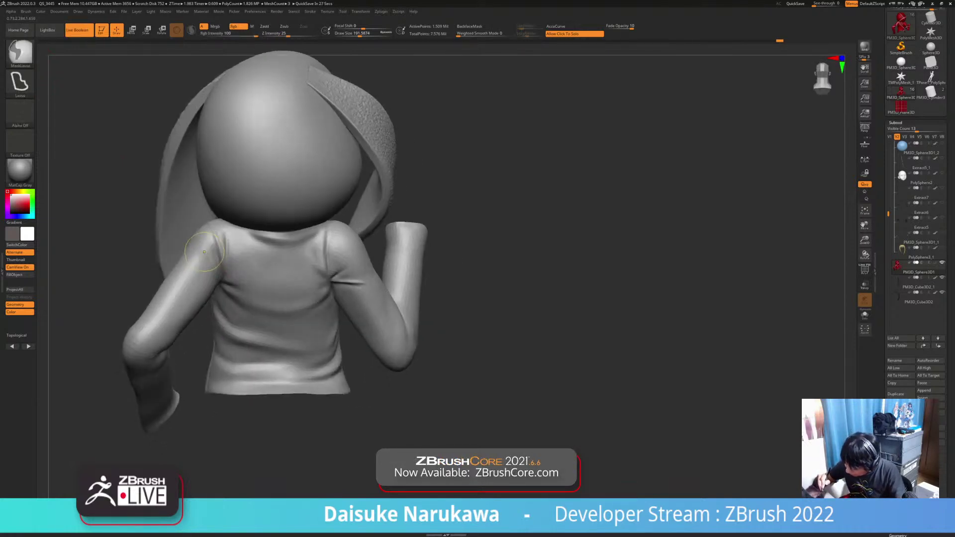
pyautogui.moveTo(200, 258); pyautogui.dragTo(202, 251)
# Refine the fold at the back of the right shoulder above the armpit and smooth it.
pyautogui.keyDown('alt'); pyautogui.moveTo(318, 309); pyautogui.dragTo(338, 336, button='right'); pyautogui.keyUp('alt')
pyautogui.moveTo(362, 290); pyautogui.dragTo(364, 272, button='right')
pyautogui.moveTo(354, 297)
pyautogui.mouseDown()
pyautogui.moveTo(370, 286)
pyautogui.moveTo(358, 294)
pyautogui.mouseUp()
pyautogui.moveTo(385, 282); pyautogui.dragTo(369, 291, button='right')
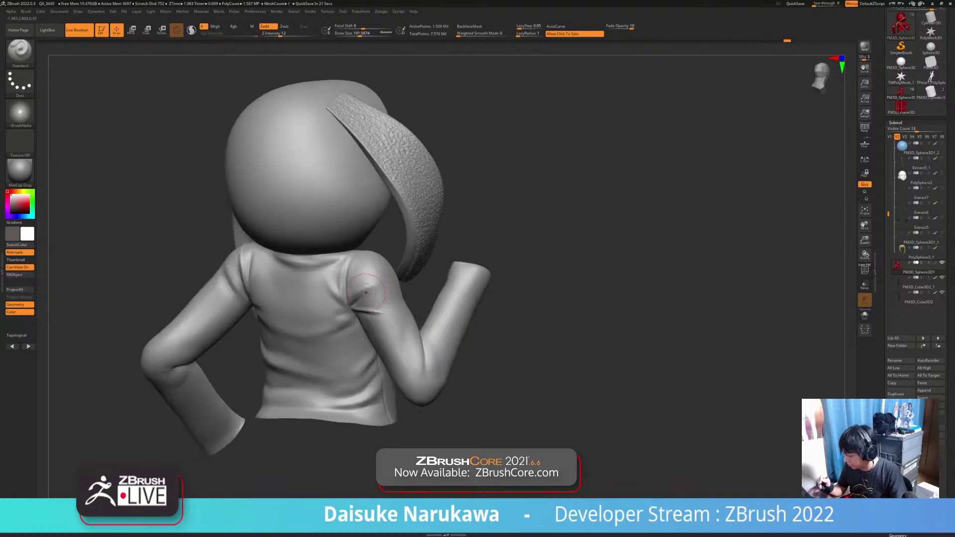
pyautogui.moveTo(375, 291); pyautogui.dragTo(372, 293)
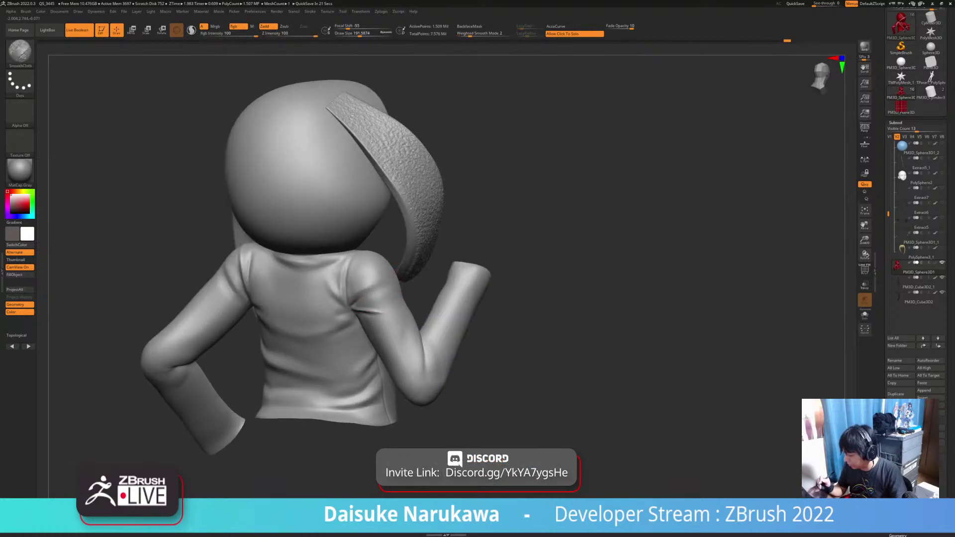
# Examine the folds on the jacket's back, shoulders and sleeves from several angles.
pyautogui.moveTo(413, 328)
pyautogui.mouseDown(button='right')
pyautogui.moveTo(430, 305)
pyautogui.moveTo(395, 307)
pyautogui.moveTo(468, 298)
pyautogui.moveTo(430, 308)
pyautogui.moveTo(429, 293)
pyautogui.moveTo(411, 304)
pyautogui.moveTo(353, 269)
pyautogui.mouseUp(button='right')
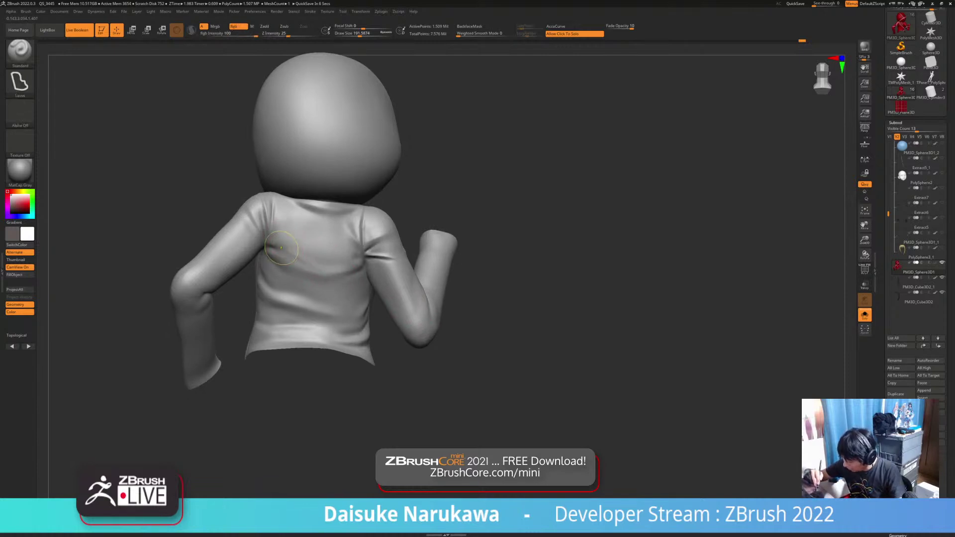
pyautogui.keyDown('alt'); pyautogui.moveTo(325, 274); pyautogui.dragTo(320, 300, button='right'); pyautogui.keyUp('alt')
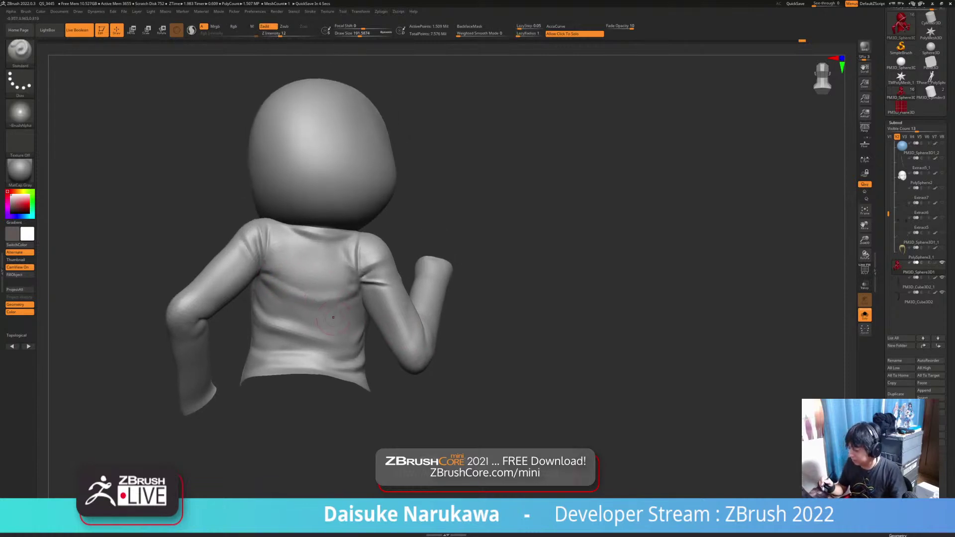
pyautogui.moveTo(313, 334); pyautogui.dragTo(326, 338, button='right')
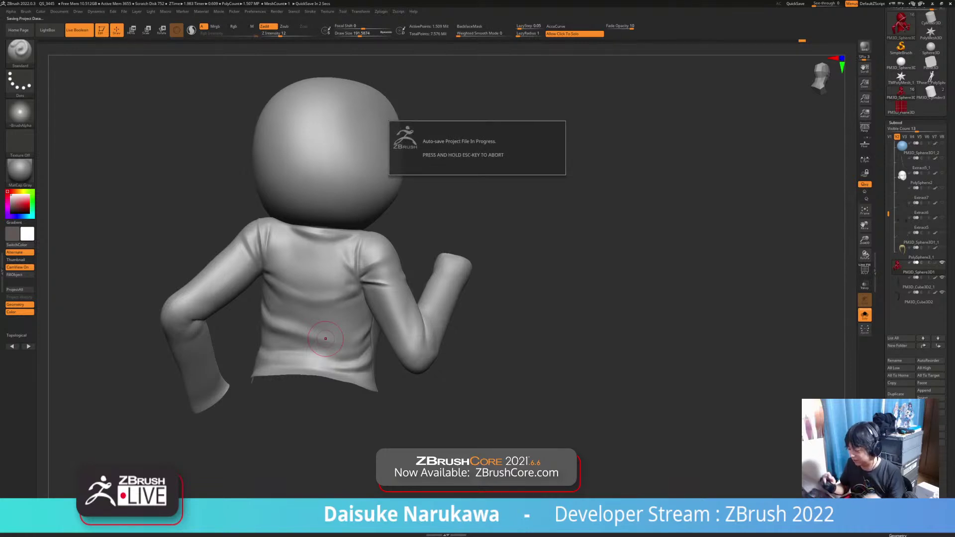
pyautogui.moveTo(326, 338); pyautogui.dragTo(359, 245, button='right')
pyautogui.moveTo(343, 199); pyautogui.dragTo(294, 244, button='right')
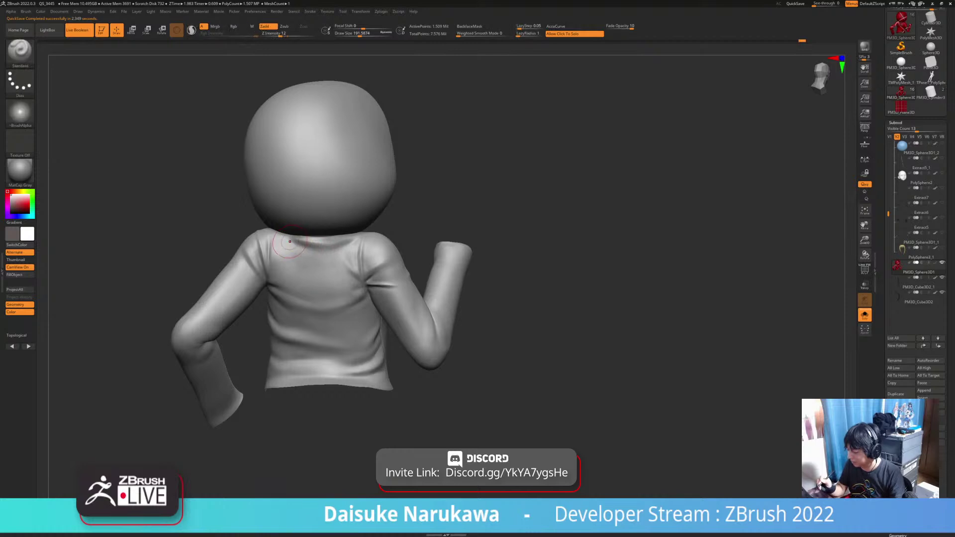
pyautogui.moveTo(320, 254); pyautogui.dragTo(281, 247, button='right')
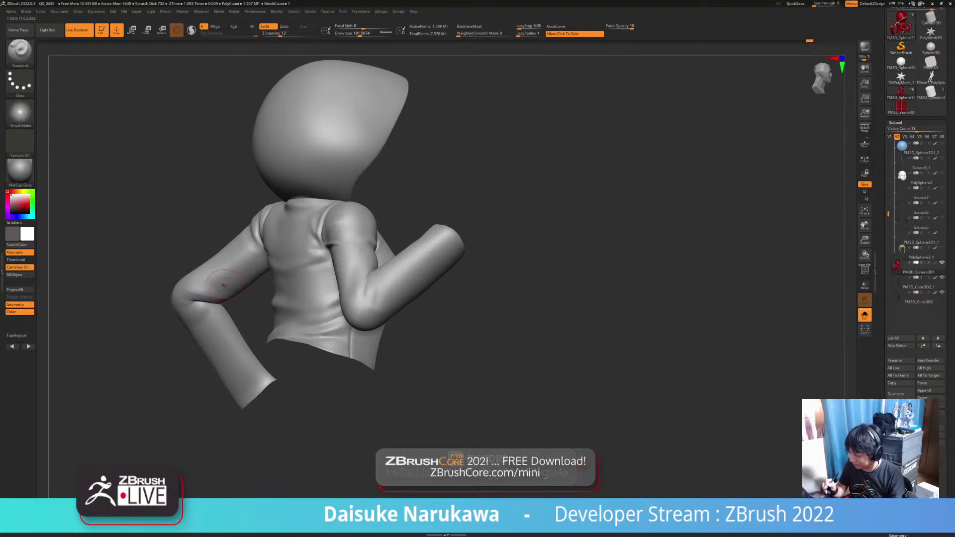
pyautogui.moveTo(244, 273)
pyautogui.mouseDown(button='right')
pyautogui.moveTo(218, 274)
pyautogui.moveTo(271, 272)
pyautogui.moveTo(360, 337)
pyautogui.mouseUp(button='right')
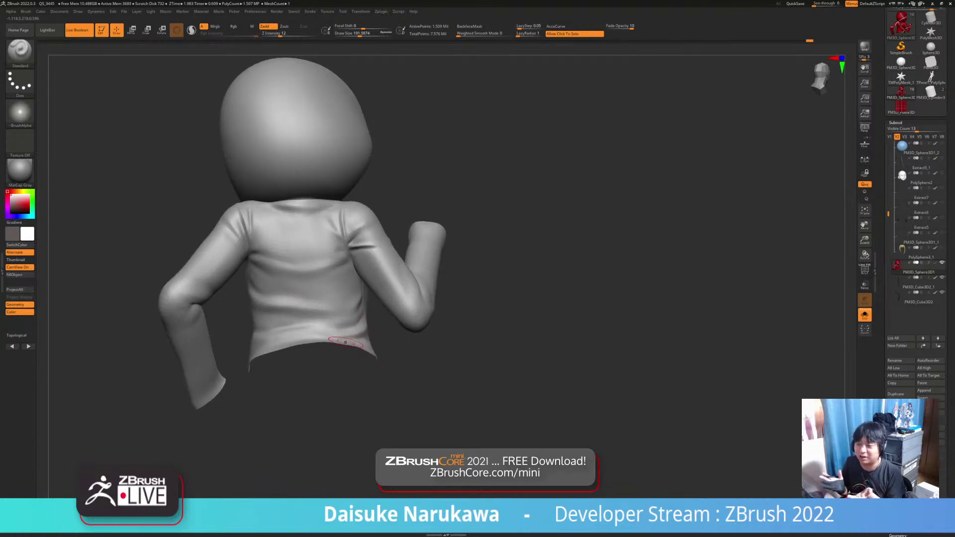
pyautogui.press('b')
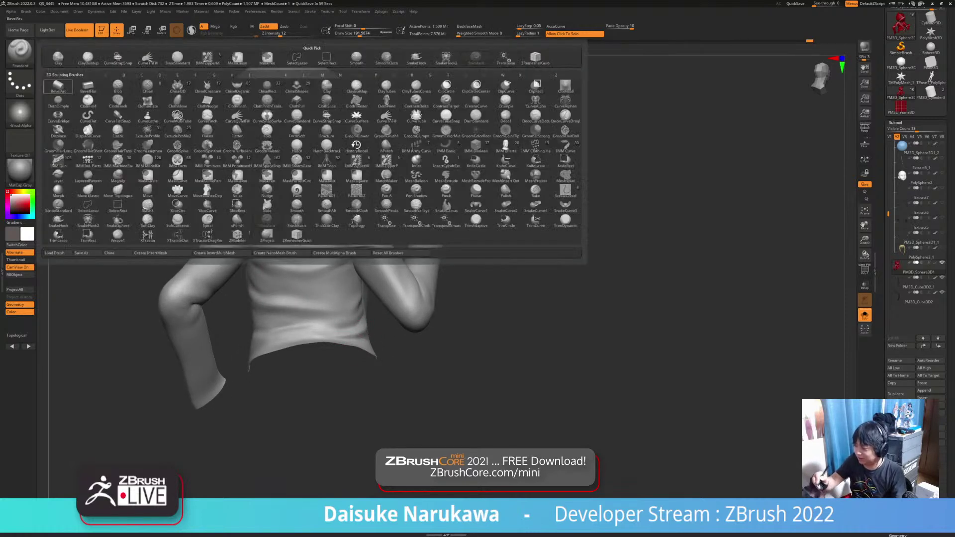
pyautogui.press('s')
pyautogui.press('h')
pyautogui.moveTo(283, 258)
pyautogui.mouseDown(button='right')
pyautogui.moveTo(312, 256)
pyautogui.moveTo(312, 269)
pyautogui.moveTo(262, 266)
pyautogui.moveTo(301, 254)
pyautogui.moveTo(259, 244)
pyautogui.moveTo(319, 224)
pyautogui.moveTo(320, 241)
pyautogui.moveTo(362, 234)
pyautogui.moveTo(367, 248)
pyautogui.mouseUp(button='right')
pyautogui.click(362, 35)
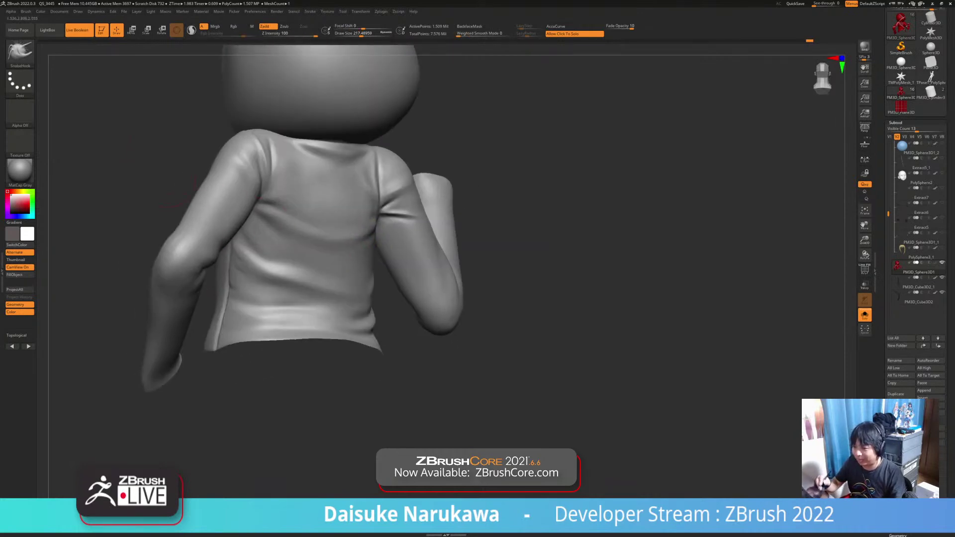
# Switch to the Standard brush, enable Rgb painting without Zadd and set Fade Opacity to 0.
pyautogui.press('b')
pyautogui.press('s')
pyautogui.press('t')
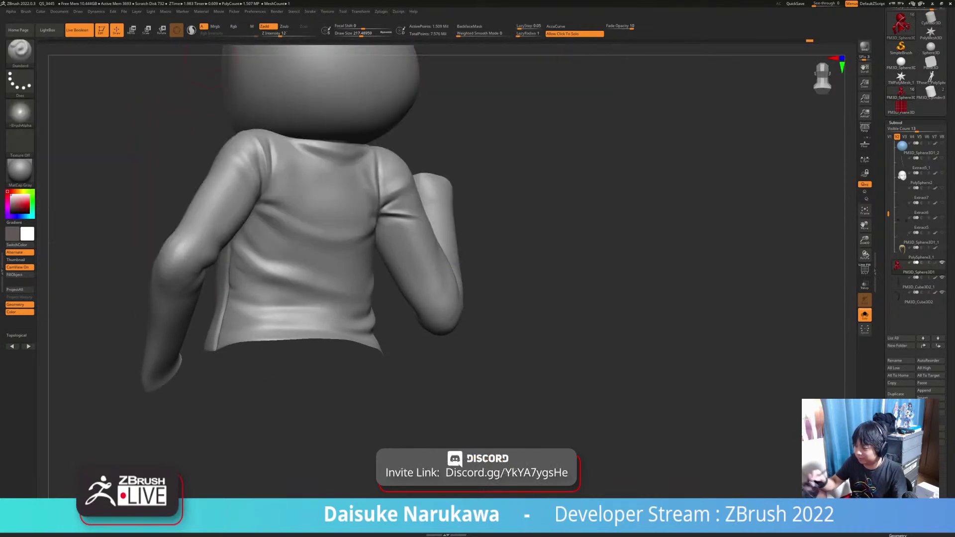
pyautogui.click(238, 26)
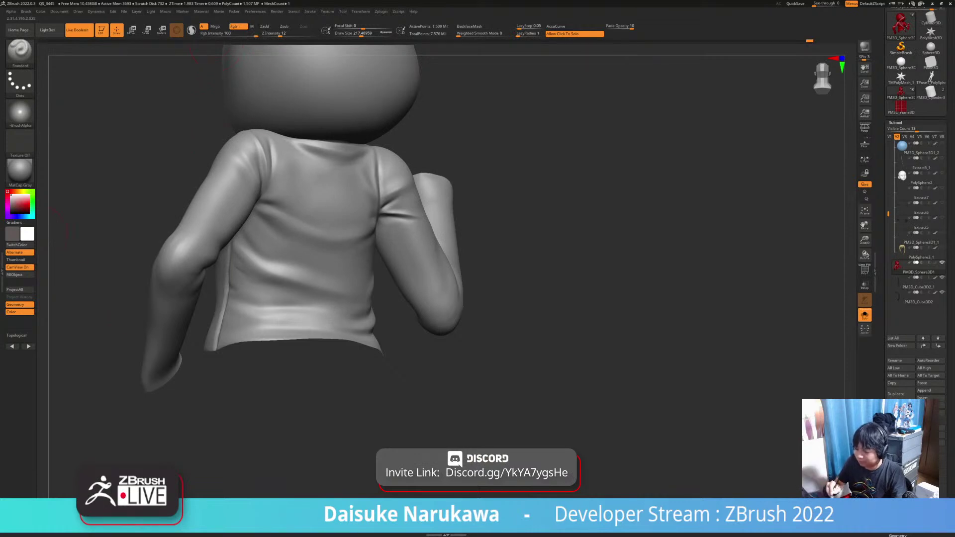
pyautogui.click(361, 11)
pyautogui.moveTo(622, 27); pyautogui.dragTo(606, 27)
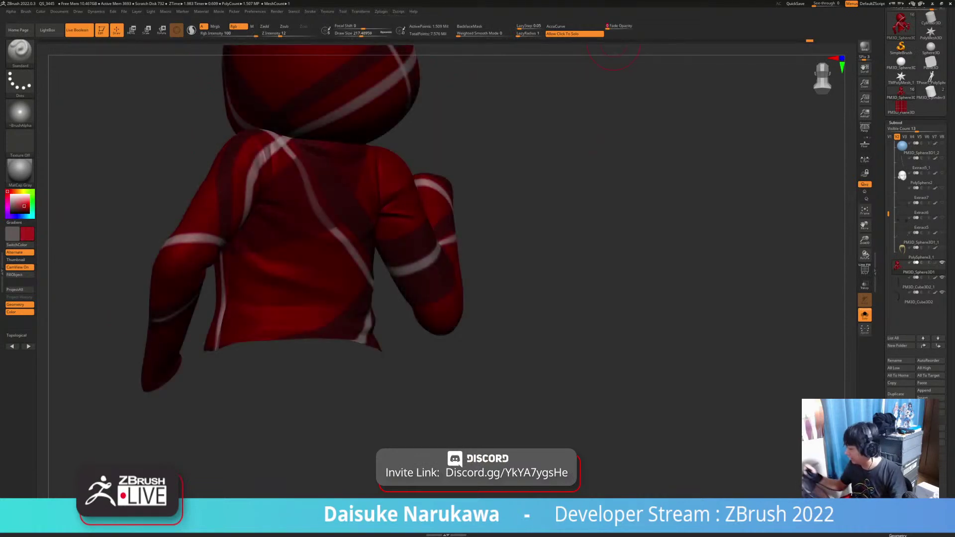
# Turn off the jacket's texture map and fill the whole object with white.
pyautogui.keyDown('alt'); pyautogui.moveTo(679, 323); pyautogui.dragTo(774, 378); pyautogui.keyUp('alt')
pyautogui.press('n')
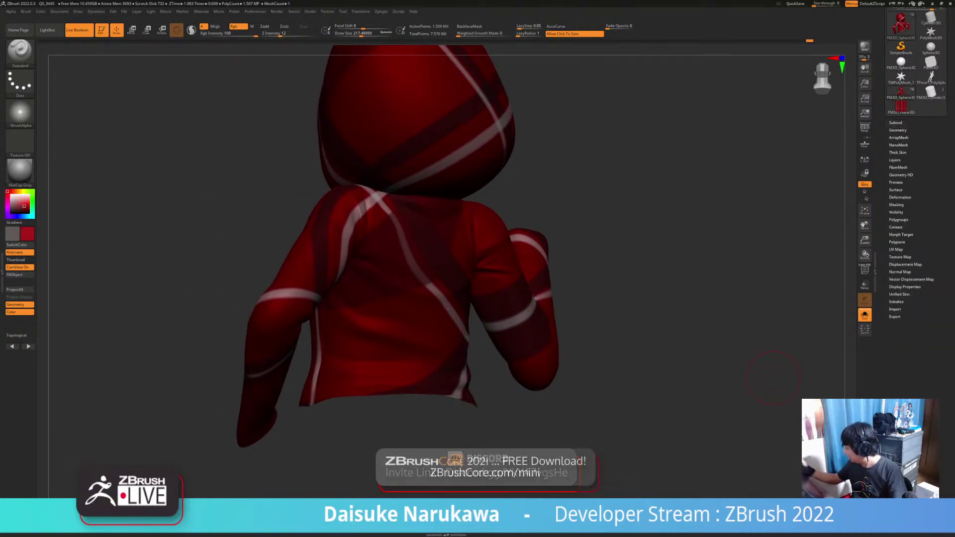
pyautogui.click(900, 257)
pyautogui.click(928, 264)
pyautogui.keyDown('ctrl'); pyautogui.moveTo(432, 297); pyautogui.dragTo(258, 321, button='right'); pyautogui.keyUp('ctrl')
pyautogui.click(14, 206)
pyautogui.keyDown('alt'); pyautogui.moveTo(373, 304); pyautogui.dragTo(330, 296, button='right'); pyautogui.keyUp('alt')
pyautogui.moveTo(14, 205); pyautogui.dragTo(10, 194)
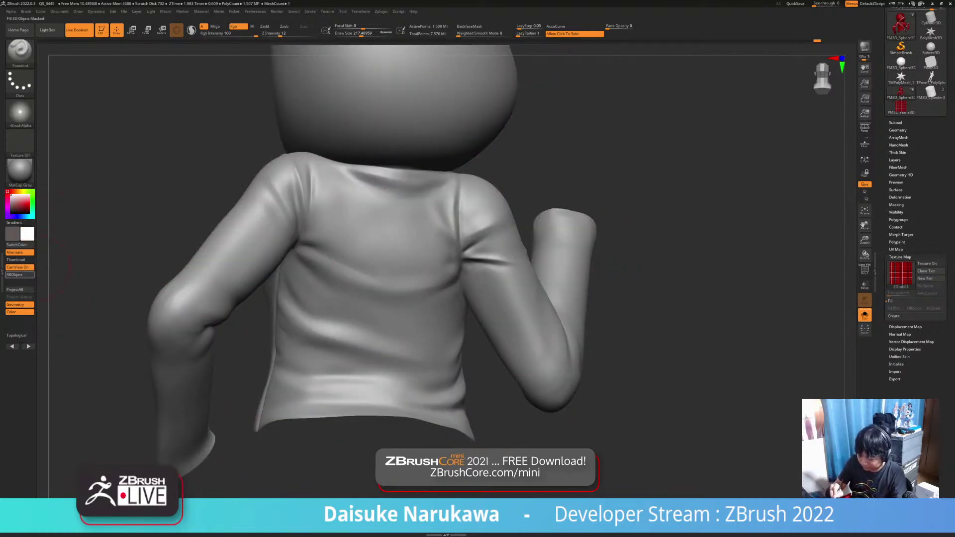
pyautogui.click(20, 275)
# Paint a near-black downward arrow and a sagging curve below it across the back, using a Draw Size of about 62.
pyautogui.click(15, 211)
pyautogui.click(352, 34)
pyautogui.keyDown('ctrl'); pyautogui.moveTo(356, 279); pyautogui.dragTo(325, 244, button='right'); pyautogui.keyUp('ctrl')
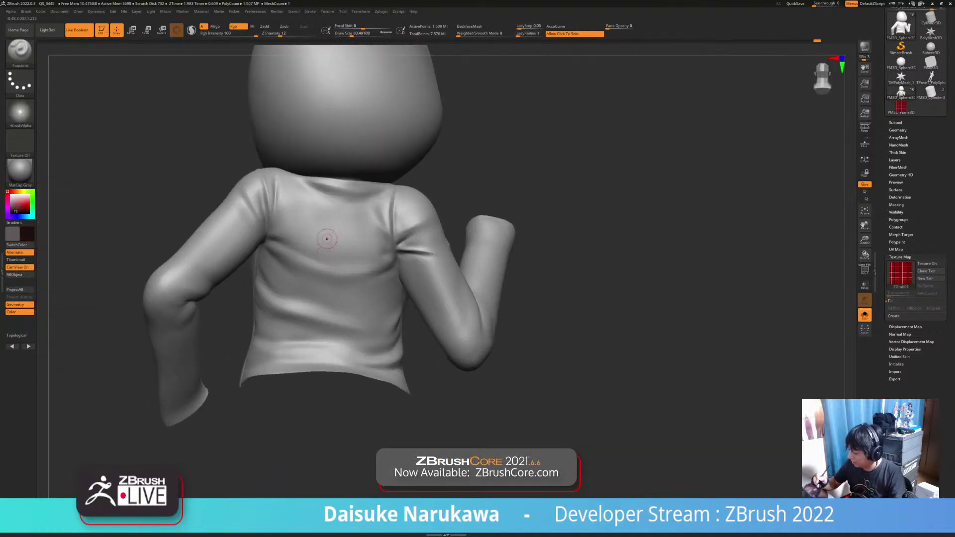
pyautogui.moveTo(337, 228); pyautogui.dragTo(338, 256)
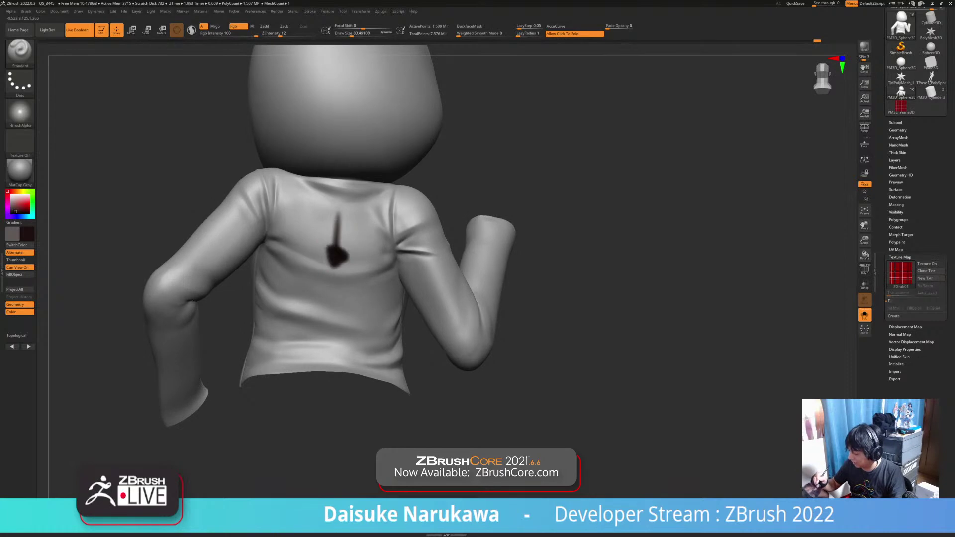
pyautogui.hotkey('ctrl', 'z')
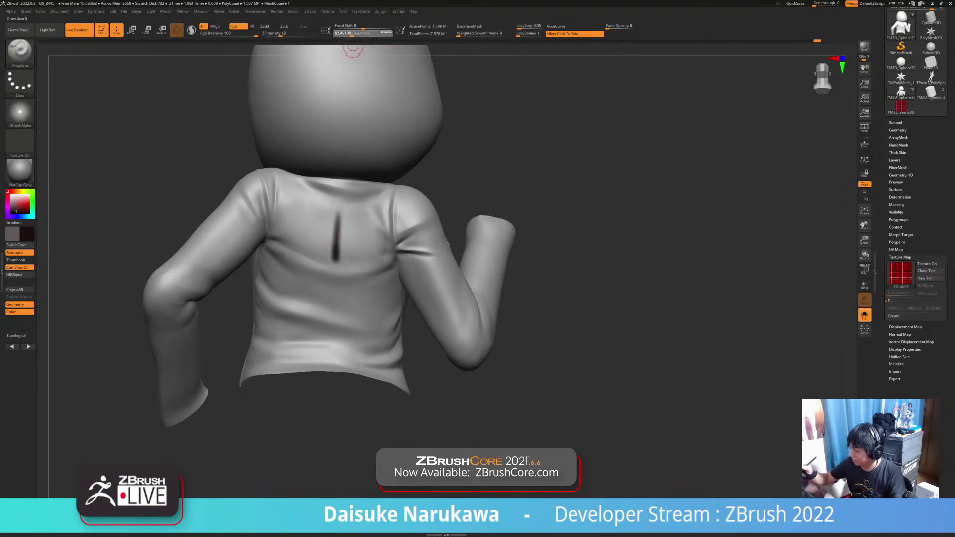
pyautogui.hotkey('ctrl', 'z')
pyautogui.moveTo(276, 247)
pyautogui.mouseDown()
pyautogui.moveTo(300, 265)
pyautogui.moveTo(355, 272)
pyautogui.moveTo(379, 260)
pyautogui.moveTo(332, 255)
pyautogui.mouseUp()
pyautogui.moveTo(365, 352)
pyautogui.mouseDown(button='right')
pyautogui.moveTo(331, 351)
pyautogui.moveTo(393, 351)
pyautogui.moveTo(393, 378)
pyautogui.mouseUp(button='right')
pyautogui.moveTo(393, 378); pyautogui.dragTo(351, 374, button='right')
pyautogui.moveTo(256, 273); pyautogui.dragTo(302, 284, button='right')
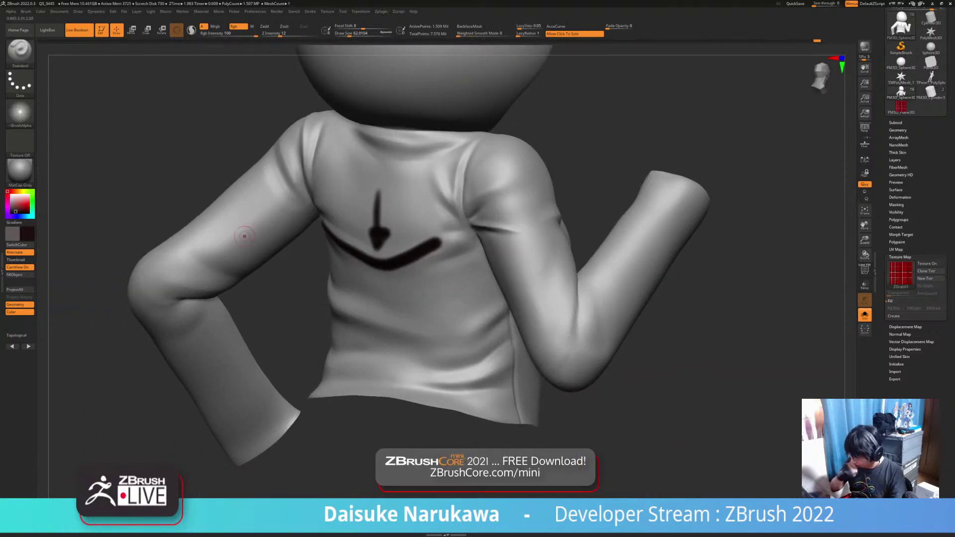
# Try painting an arrow and a curved guide line on the left upper sleeve.
pyautogui.moveTo(276, 202); pyautogui.dragTo(232, 267)
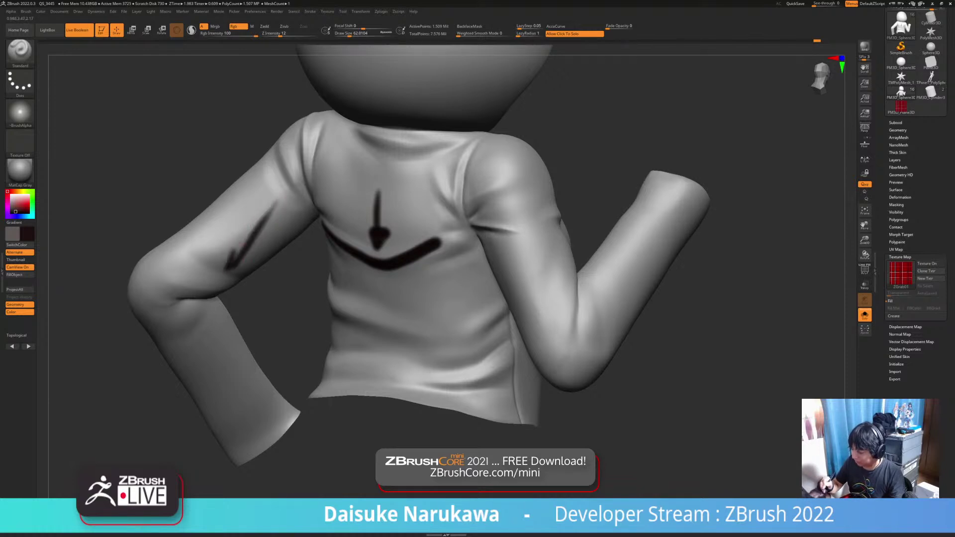
pyautogui.hotkey('ctrl', 'z')
pyautogui.moveTo(234, 269); pyautogui.dragTo(217, 252, button='right')
pyautogui.hotkey('ctrl', 'z')
pyautogui.moveTo(260, 277); pyautogui.dragTo(237, 249, button='right')
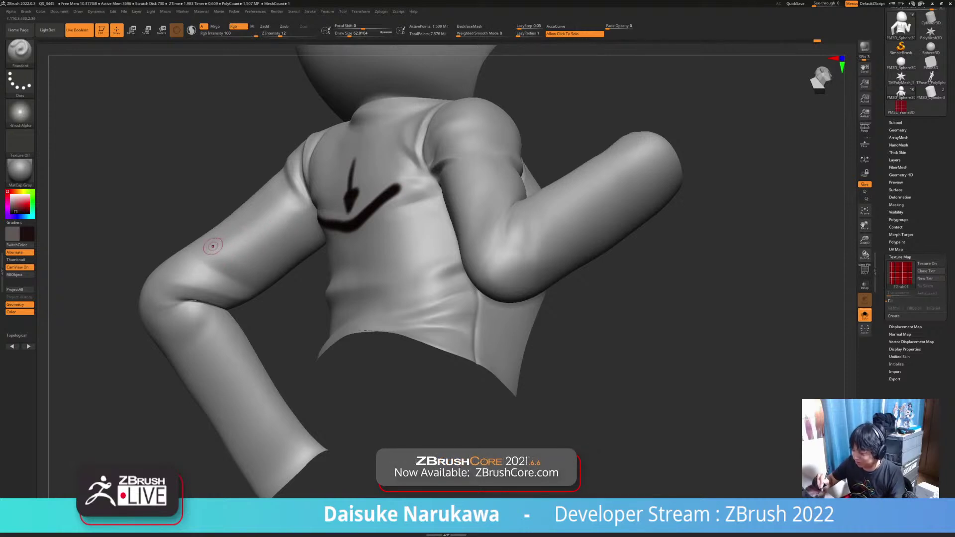
pyautogui.moveTo(201, 245); pyautogui.dragTo(273, 287)
pyautogui.moveTo(261, 208)
pyautogui.mouseDown()
pyautogui.moveTo(248, 272)
pyautogui.moveTo(253, 258)
pyautogui.mouseUp()
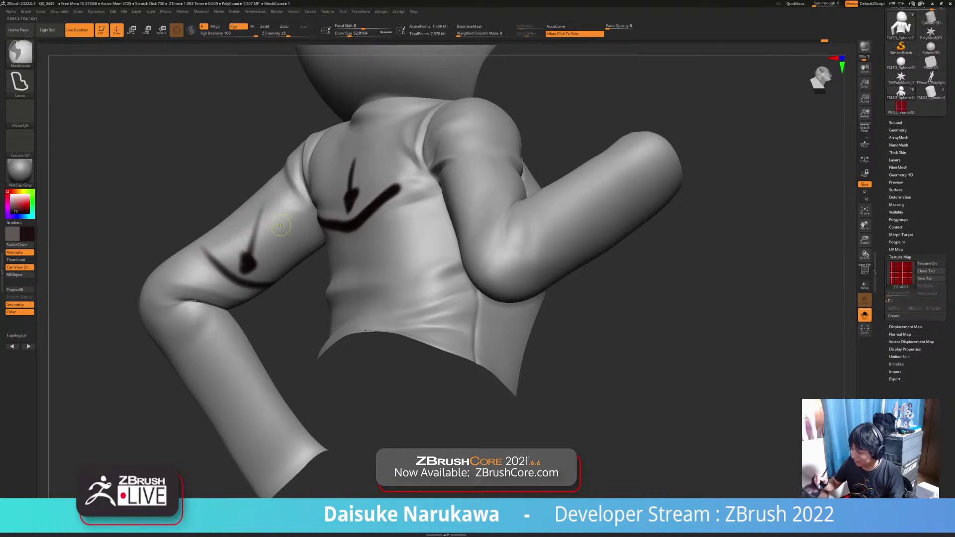
pyautogui.hotkey('ctrl', 'z')
pyautogui.hotkey('ctrl', 'z')
pyautogui.hotkey('ctrl', 'z')
# Paint a dark guide stroke on the left upper sleeve near the armpit and a long downward arrow on the right upper sleeve.
pyautogui.moveTo(275, 196)
pyautogui.mouseDown()
pyautogui.moveTo(282, 257)
pyautogui.moveTo(290, 247)
pyautogui.mouseUp()
pyautogui.keyDown('ctrl'); pyautogui.moveTo(366, 307); pyautogui.dragTo(366, 288, button='right'); pyautogui.keyUp('ctrl')
pyautogui.moveTo(366, 289)
pyautogui.mouseDown(button='right')
pyautogui.moveTo(389, 306)
pyautogui.moveTo(360, 313)
pyautogui.moveTo(343, 335)
pyautogui.mouseUp(button='right')
pyautogui.moveTo(403, 258)
pyautogui.mouseDown(button='right')
pyautogui.moveTo(435, 245)
pyautogui.moveTo(398, 232)
pyautogui.moveTo(388, 248)
pyautogui.mouseUp(button='right')
pyautogui.moveTo(389, 254); pyautogui.dragTo(378, 291)
pyautogui.hotkey('ctrl', 'z')
pyautogui.moveTo(392, 248)
pyautogui.mouseDown(button='right')
pyautogui.moveTo(391, 276)
pyautogui.moveTo(389, 238)
pyautogui.mouseUp(button='right')
pyautogui.moveTo(389, 237); pyautogui.dragTo(387, 299)
# Paint a curved guide line above the right elbow with a small arrow pointing down to it, redoing the arrow.
pyautogui.moveTo(389, 305)
pyautogui.mouseDown(button='right')
pyautogui.moveTo(422, 303)
pyautogui.moveTo(413, 318)
pyautogui.moveTo(431, 301)
pyautogui.moveTo(424, 314)
pyautogui.moveTo(434, 318)
pyautogui.mouseUp(button='right')
pyautogui.moveTo(412, 329); pyautogui.dragTo(450, 325)
pyautogui.moveTo(420, 274); pyautogui.dragTo(435, 314)
pyautogui.keyDown('ctrl'); pyautogui.moveTo(434, 305); pyautogui.dragTo(432, 284, button='right'); pyautogui.keyUp('ctrl')
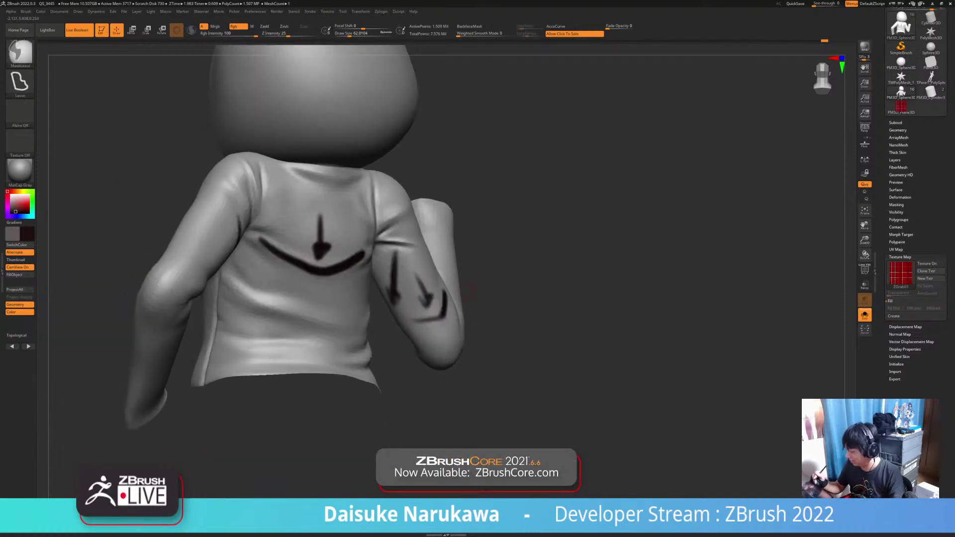
pyautogui.moveTo(477, 307); pyautogui.dragTo(455, 314, button='right')
pyautogui.hotkey('ctrl', 'z')
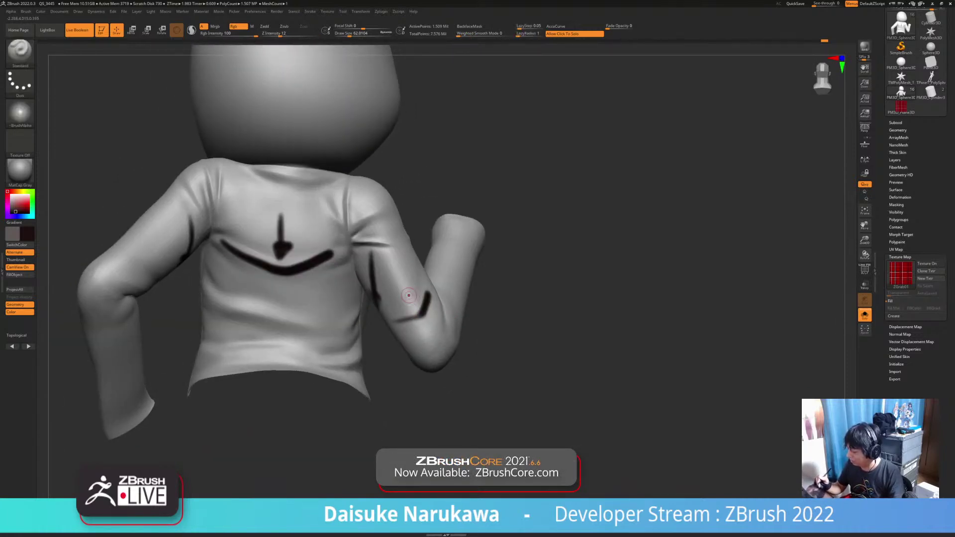
pyautogui.moveTo(412, 297); pyautogui.dragTo(409, 305)
pyautogui.hotkey('ctrl', 'z')
pyautogui.moveTo(406, 300); pyautogui.dragTo(478, 263, button='right')
pyautogui.moveTo(362, 314); pyautogui.dragTo(367, 293, button='right')
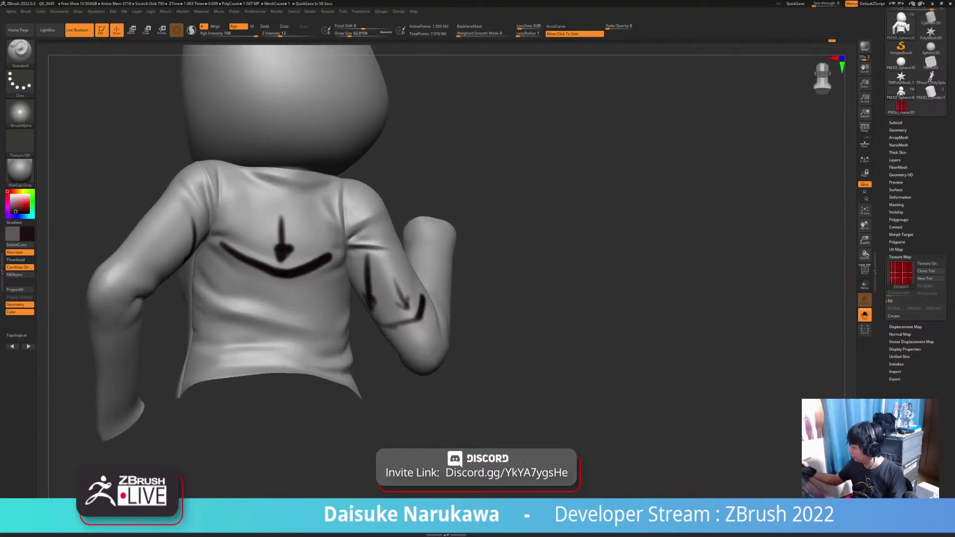
# Turn off the polypaint display on the jacket subtool and set the color back to white.
pyautogui.click(898, 130)
pyautogui.click(896, 123)
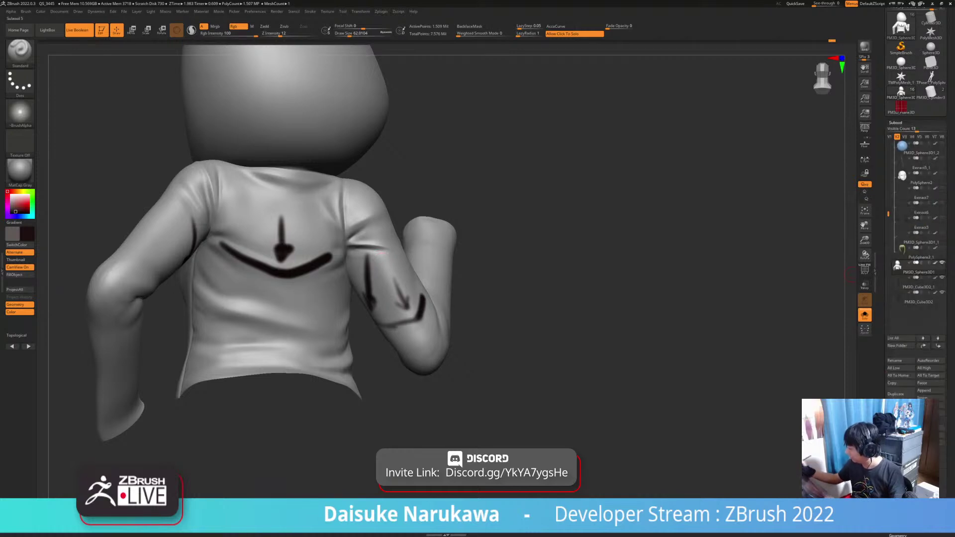
pyautogui.click(936, 262)
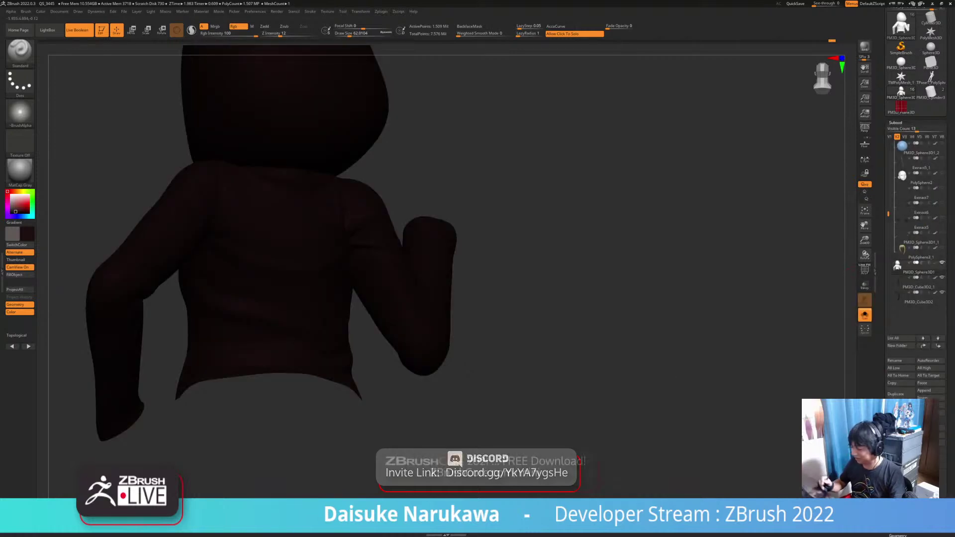
pyautogui.keyDown('alt'); pyautogui.moveTo(348, 249); pyautogui.dragTo(421, 286, button='right'); pyautogui.keyUp('alt')
pyautogui.moveTo(13, 199); pyautogui.dragTo(9, 189)
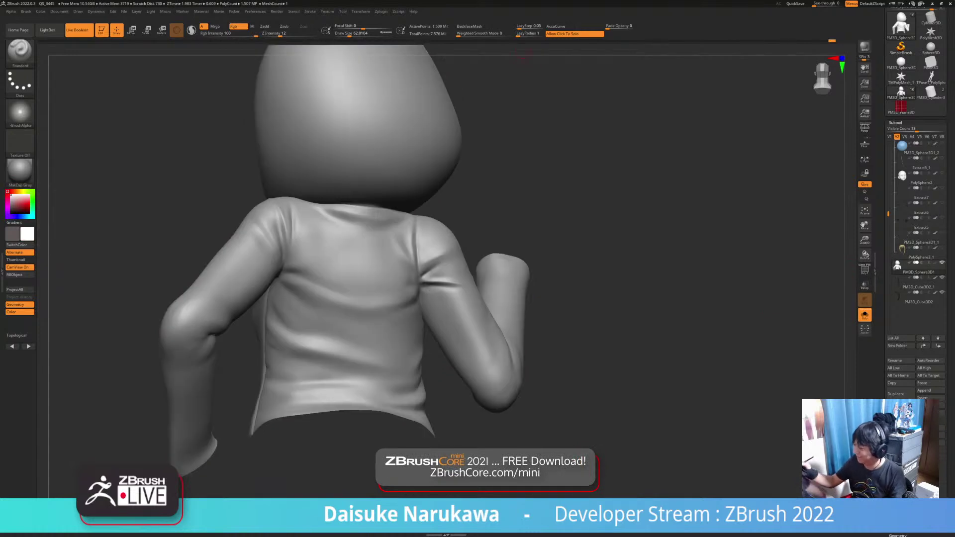
# Enable Zadd without Rgb, set the Draw Size to about 172, and sculpt and smooth folds above the right elbow.
pyautogui.press('b')
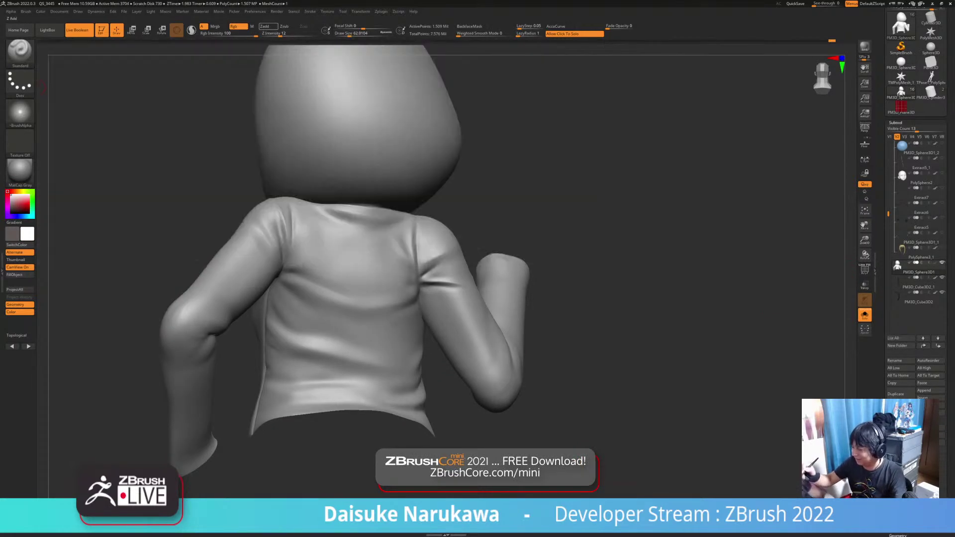
pyautogui.click(264, 26)
pyautogui.click(352, 34)
pyautogui.moveTo(562, 82)
pyautogui.keyDown('alt'); pyautogui.mouseDown()
pyautogui.moveTo(429, 70)
pyautogui.moveTo(465, 67)
pyautogui.mouseUp(); pyautogui.keyUp('alt')
pyautogui.click(358, 34)
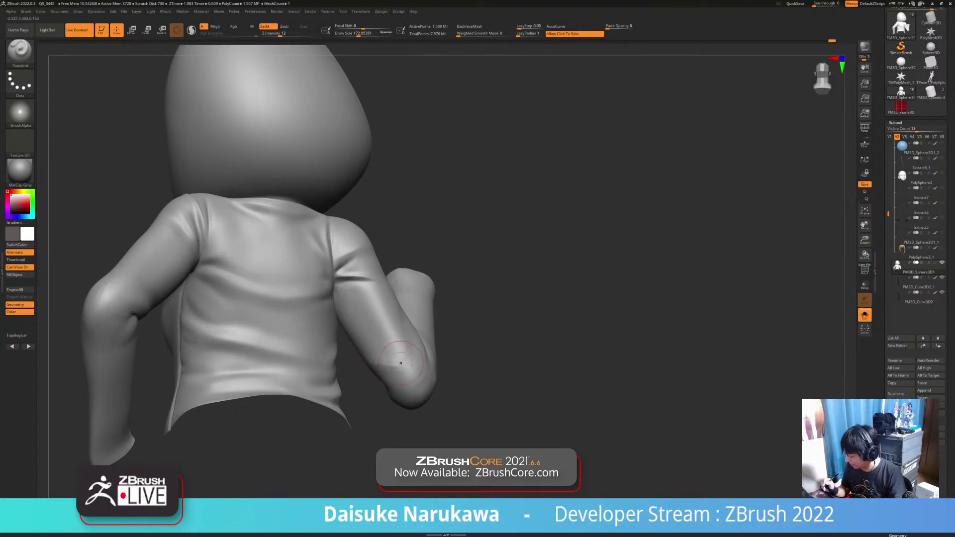
pyautogui.moveTo(462, 348); pyautogui.dragTo(493, 348)
pyautogui.moveTo(367, 360); pyautogui.dragTo(395, 369)
pyautogui.moveTo(493, 343)
pyautogui.mouseDown()
pyautogui.moveTo(443, 368)
pyautogui.moveTo(473, 349)
pyautogui.moveTo(492, 354)
pyautogui.mouseUp()
pyautogui.moveTo(350, 344); pyautogui.dragTo(362, 352)
pyautogui.moveTo(460, 359); pyautogui.dragTo(490, 354)
pyautogui.keyDown('shift'); pyautogui.moveTo(355, 336); pyautogui.dragTo(372, 362); pyautogui.keyUp('shift')
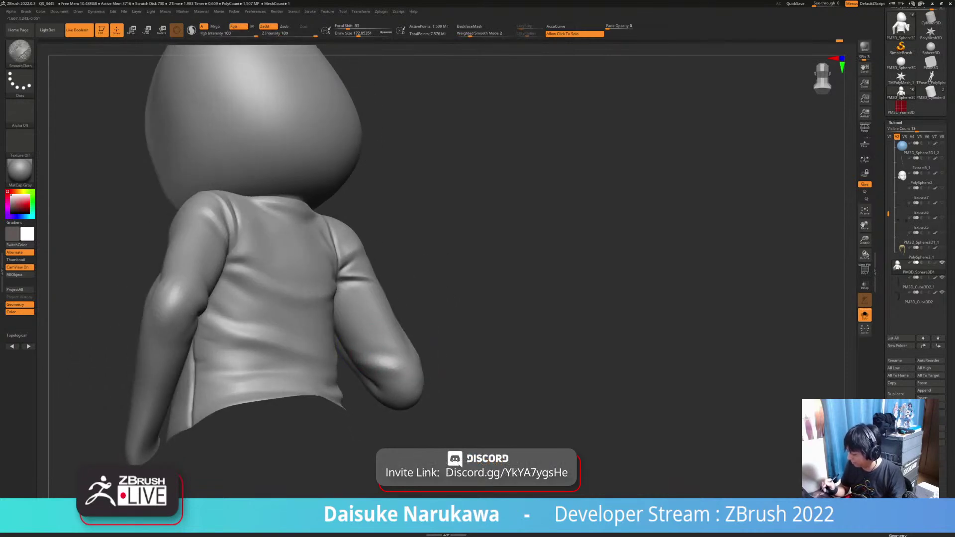
# Sculpt and smooth a crease in the right sleeve at the inner bend of the elbow.
pyautogui.moveTo(453, 368)
pyautogui.mouseDown()
pyautogui.moveTo(490, 348)
pyautogui.moveTo(562, 276)
pyautogui.mouseUp()
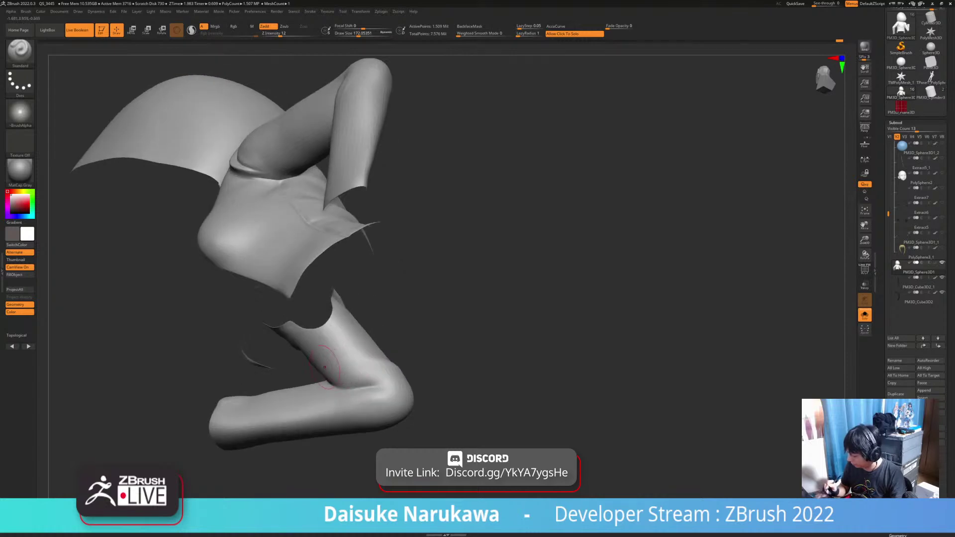
pyautogui.moveTo(448, 371)
pyautogui.mouseDown()
pyautogui.moveTo(404, 381)
pyautogui.moveTo(423, 385)
pyautogui.moveTo(398, 403)
pyautogui.mouseUp()
pyautogui.moveTo(438, 375); pyautogui.dragTo(398, 398)
pyautogui.moveTo(443, 374); pyautogui.dragTo(343, 381)
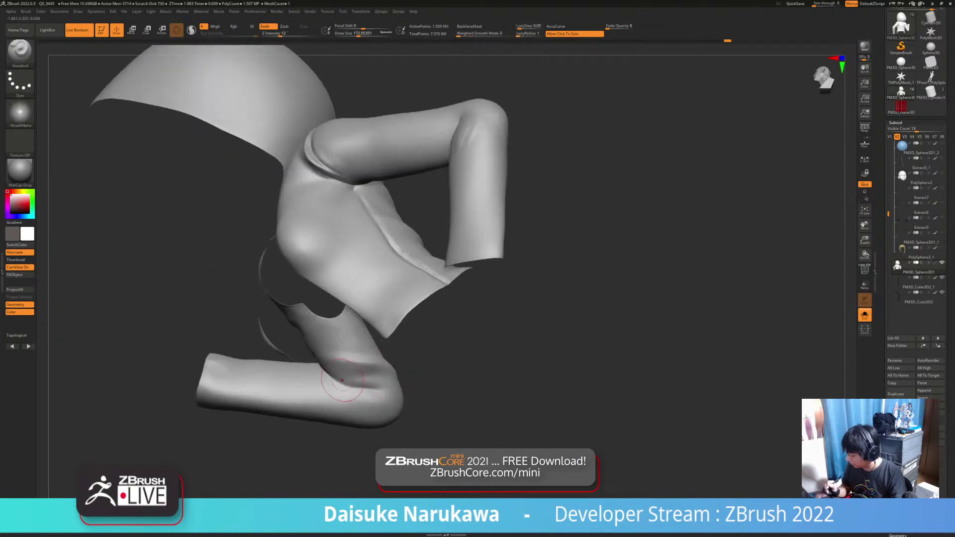
pyautogui.press('shift')
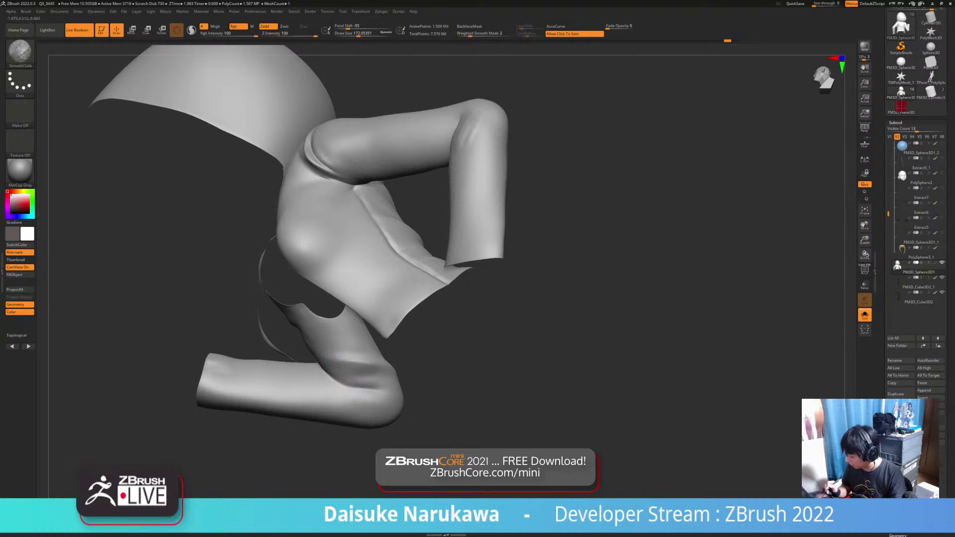
pyautogui.press('ctrl')
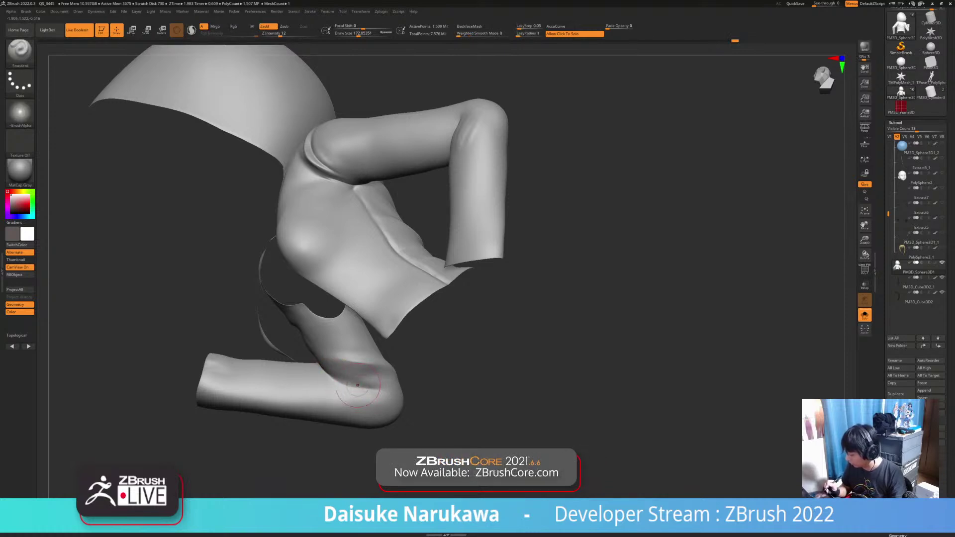
pyautogui.moveTo(448, 379); pyautogui.dragTo(428, 378)
# Build up and smooth the fold across the back of the right sleeve just above the elbow.
pyautogui.moveTo(376, 373); pyautogui.dragTo(344, 359, button='right')
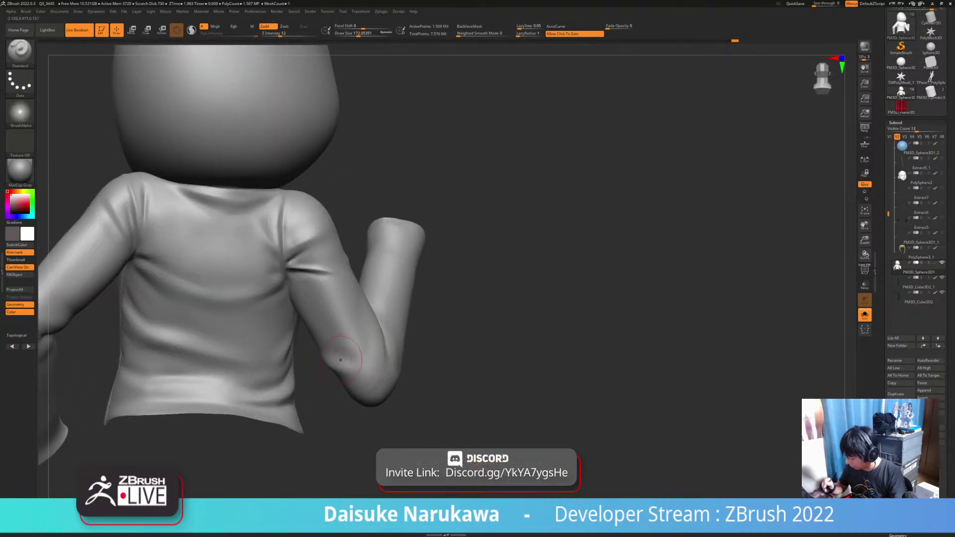
pyautogui.moveTo(356, 332); pyautogui.dragTo(372, 331, button='right')
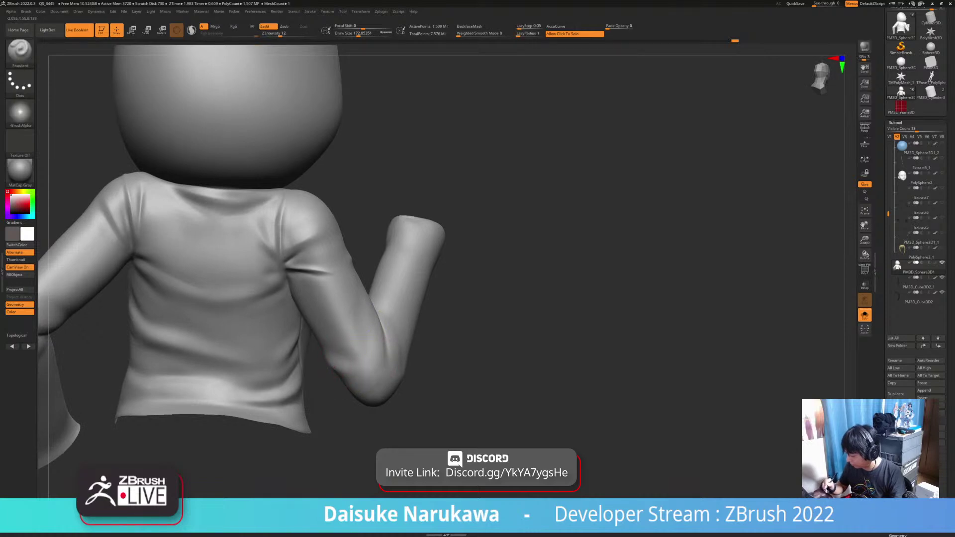
pyautogui.moveTo(362, 344)
pyautogui.mouseDown(button='right')
pyautogui.moveTo(391, 362)
pyautogui.moveTo(362, 333)
pyautogui.mouseUp(button='right')
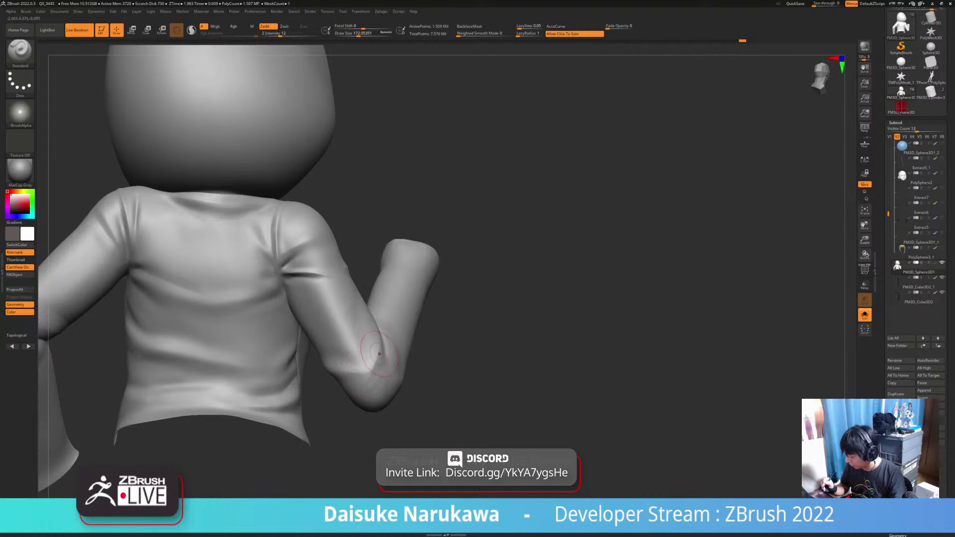
pyautogui.moveTo(366, 373)
pyautogui.mouseDown(button='right')
pyautogui.moveTo(359, 384)
pyautogui.moveTo(333, 359)
pyautogui.mouseUp(button='right')
pyautogui.moveTo(352, 362)
pyautogui.keyDown('shift'); pyautogui.mouseDown()
pyautogui.moveTo(339, 363)
pyautogui.moveTo(349, 352)
pyautogui.mouseUp(); pyautogui.keyUp('shift')
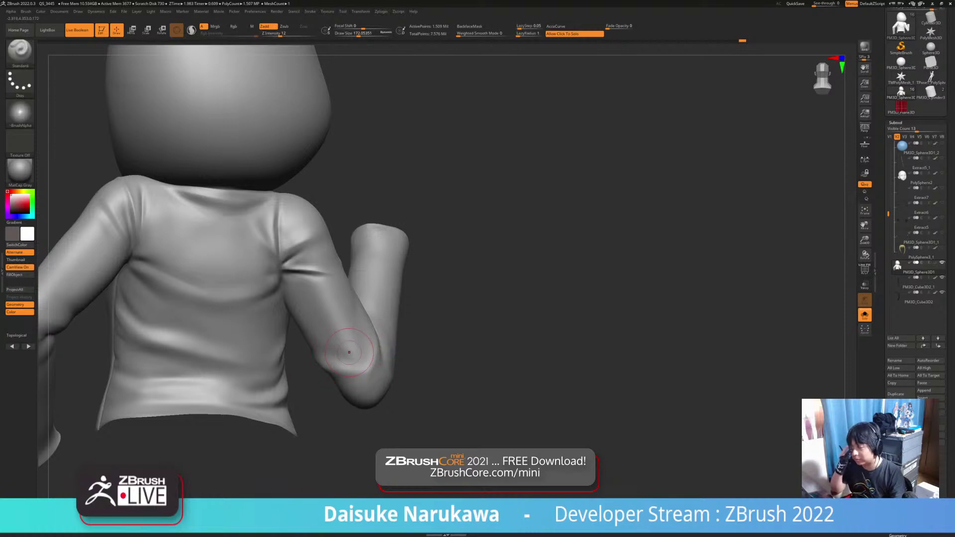
pyautogui.moveTo(334, 364)
pyautogui.keyDown('shift'); pyautogui.mouseDown()
pyautogui.moveTo(328, 355)
pyautogui.moveTo(340, 360)
pyautogui.mouseUp(); pyautogui.keyUp('shift')
pyautogui.moveTo(350, 365); pyautogui.dragTo(367, 360, button='right')
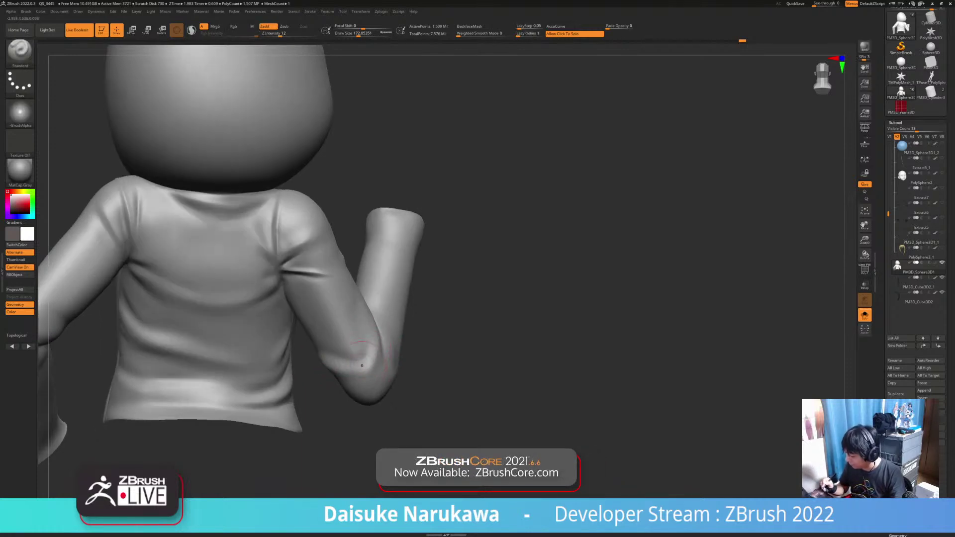
# Smooth the outer end of the right elbow fold and the sleeve surface above it, checking the shape from behind.
pyautogui.keyDown('shift'); pyautogui.moveTo(371, 351); pyautogui.dragTo(369, 354); pyautogui.keyUp('shift')
pyautogui.moveTo(373, 356); pyautogui.dragTo(381, 338, button='right')
pyautogui.keyDown('shift'); pyautogui.moveTo(354, 348); pyautogui.dragTo(342, 335); pyautogui.keyUp('shift')
pyautogui.moveTo(341, 335)
pyautogui.mouseDown(button='right')
pyautogui.moveTo(326, 323)
pyautogui.moveTo(305, 343)
pyautogui.moveTo(337, 354)
pyautogui.mouseUp(button='right')
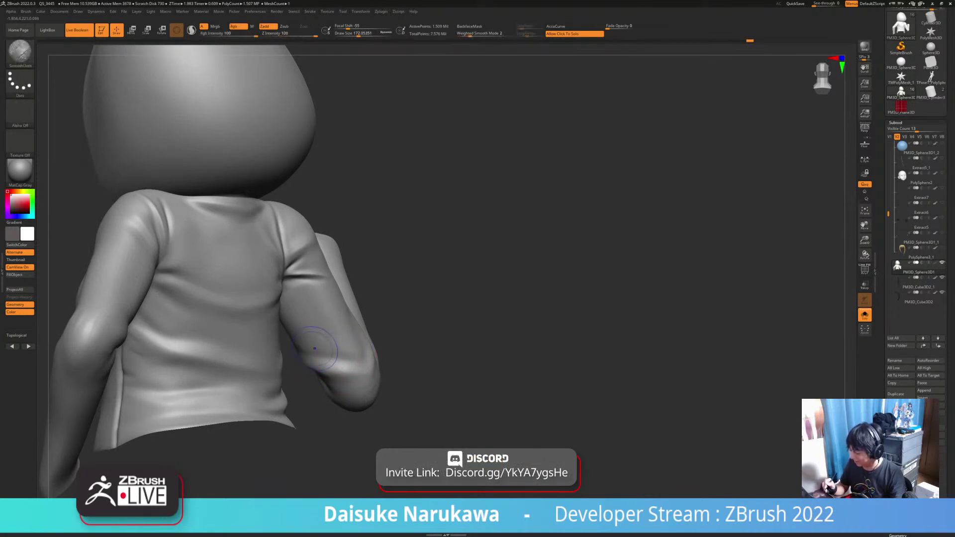
pyautogui.moveTo(364, 356)
pyautogui.keyDown('ctrl'); pyautogui.mouseDown(button='right')
pyautogui.moveTo(362, 341)
pyautogui.moveTo(406, 361)
pyautogui.mouseUp(button='right'); pyautogui.keyUp('ctrl')
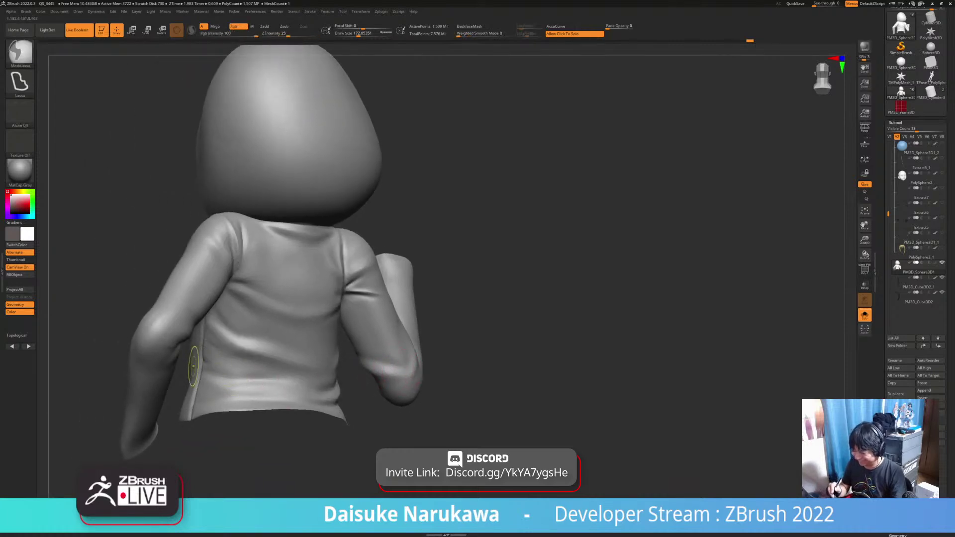
pyautogui.keyDown('alt'); pyautogui.moveTo(172, 374); pyautogui.dragTo(147, 389, button='right'); pyautogui.keyUp('alt')
pyautogui.moveTo(148, 389); pyautogui.dragTo(120, 386, button='right')
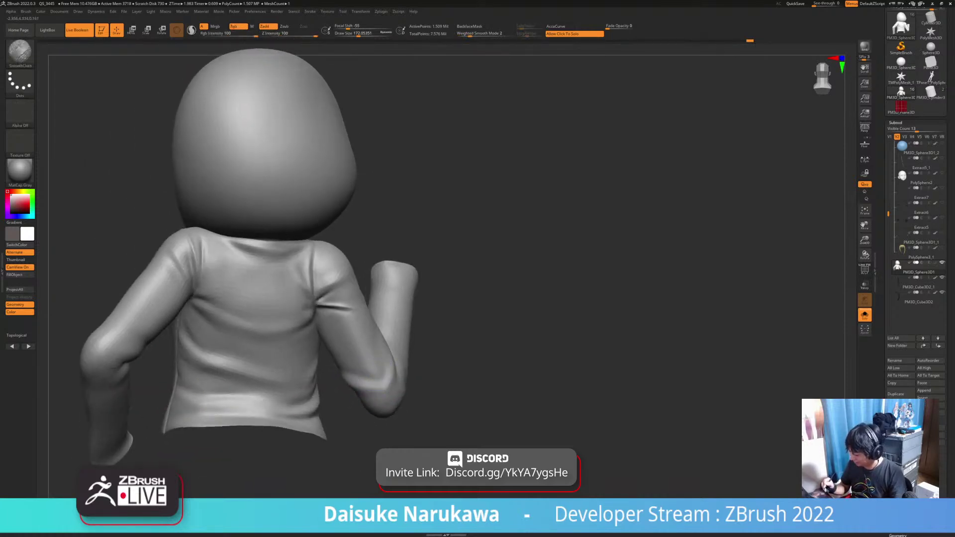
pyautogui.moveTo(388, 369)
pyautogui.keyDown('ctrl'); pyautogui.mouseDown(button='right')
pyautogui.moveTo(389, 384)
pyautogui.moveTo(347, 371)
pyautogui.mouseUp(button='right'); pyautogui.keyUp('ctrl')
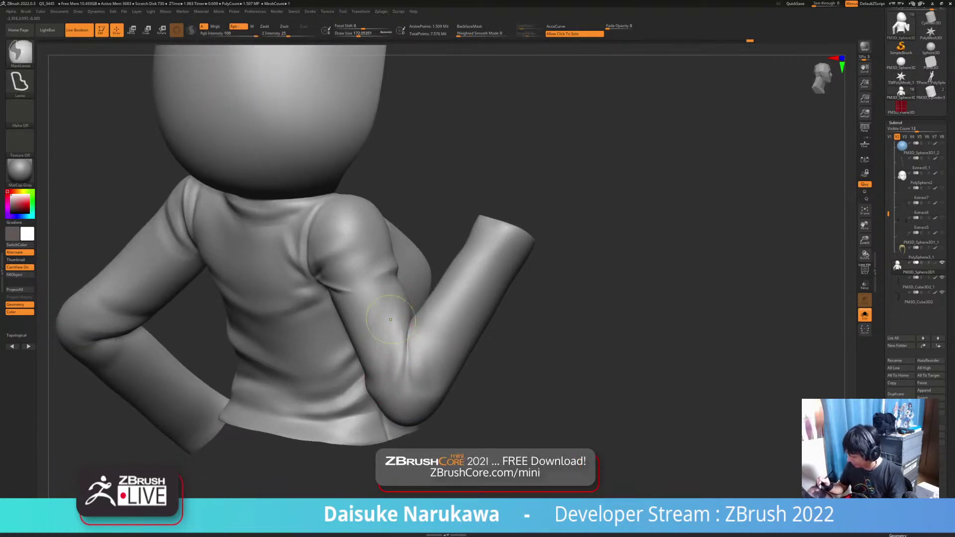
# Undo the last stroke near the right elbow and smooth the fold toward the outer bend again.
pyautogui.moveTo(391, 342)
pyautogui.mouseDown(button='right')
pyautogui.moveTo(417, 345)
pyautogui.moveTo(398, 367)
pyautogui.moveTo(391, 346)
pyautogui.mouseUp(button='right')
pyautogui.press('shift')
pyautogui.hotkey('ctrl', 'z')
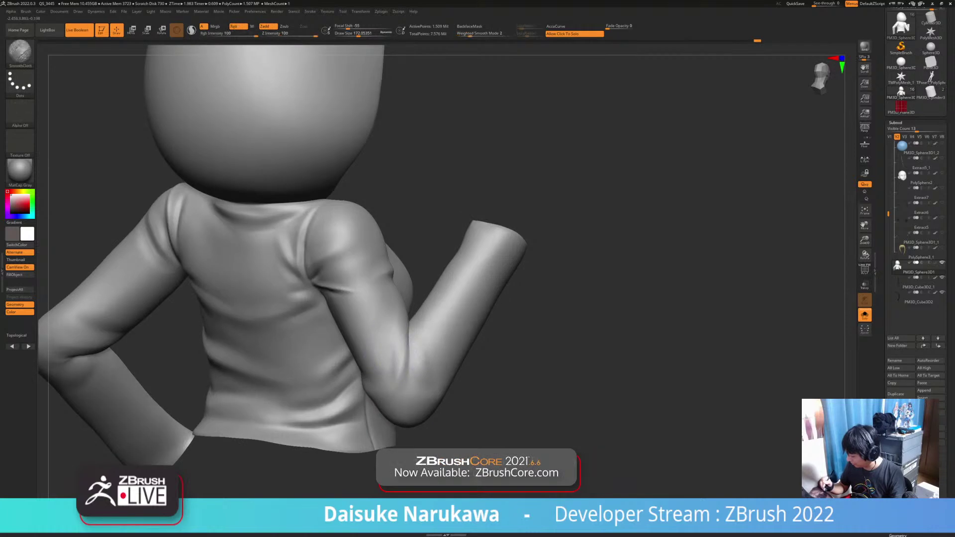
pyautogui.moveTo(388, 403); pyautogui.dragTo(409, 384, button='right')
pyautogui.keyDown('shift'); pyautogui.moveTo(348, 381); pyautogui.dragTo(369, 377, button='right'); pyautogui.keyUp('shift')
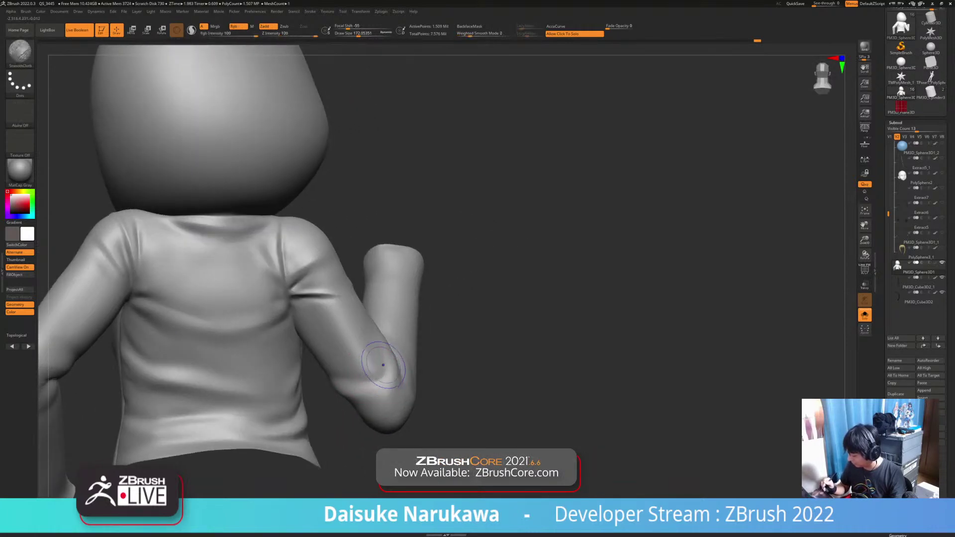
pyautogui.moveTo(385, 372)
pyautogui.keyDown('ctrl'); pyautogui.mouseDown(button='right')
pyautogui.moveTo(385, 348)
pyautogui.moveTo(383, 362)
pyautogui.moveTo(326, 380)
pyautogui.mouseUp(button='right'); pyautogui.keyUp('ctrl')
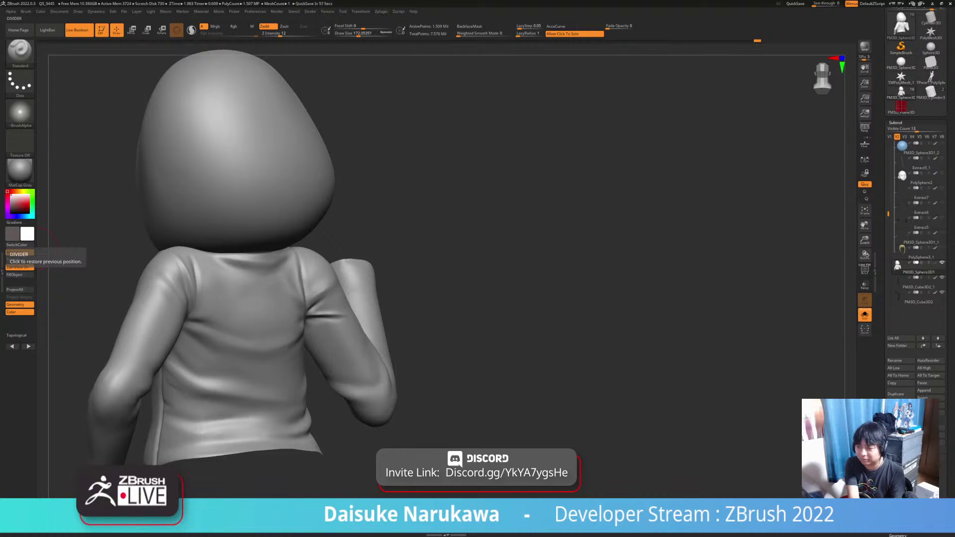
# Refine and soften the folds running from the right elbow's outer bend into the upper sleeve.
pyautogui.moveTo(398, 348)
pyautogui.mouseDown(button='right')
pyautogui.moveTo(392, 338)
pyautogui.moveTo(393, 378)
pyautogui.moveTo(344, 373)
pyautogui.mouseUp(button='right')
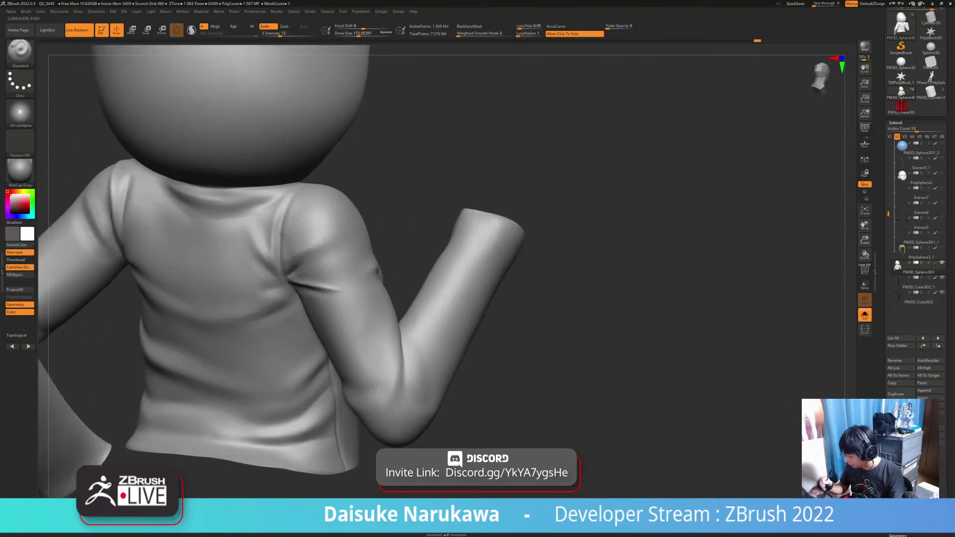
pyautogui.moveTo(414, 390)
pyautogui.keyDown('ctrl'); pyautogui.mouseDown(button='right')
pyautogui.moveTo(389, 349)
pyautogui.moveTo(386, 319)
pyautogui.moveTo(391, 341)
pyautogui.moveTo(373, 346)
pyautogui.mouseUp(button='right'); pyautogui.keyUp('ctrl')
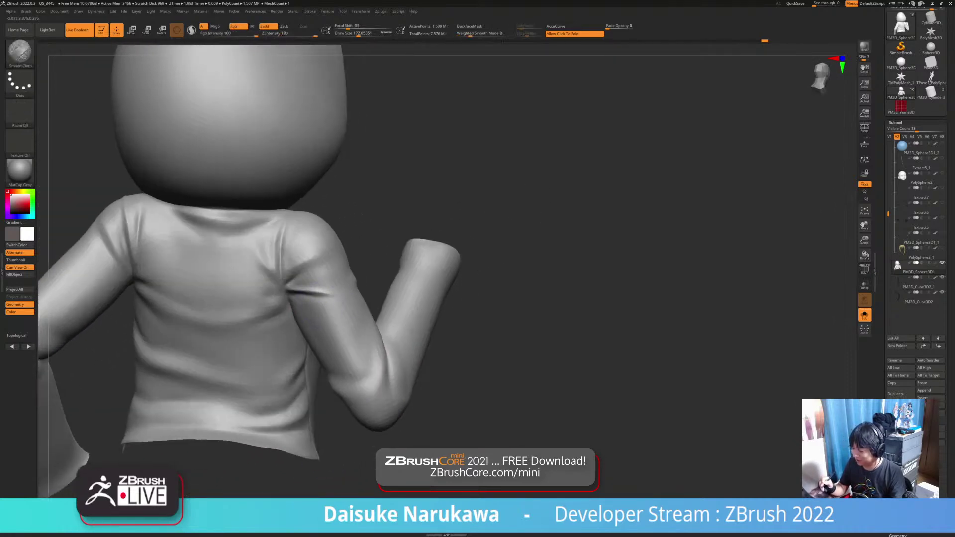
pyautogui.moveTo(335, 314)
pyautogui.mouseDown(button='right')
pyautogui.moveTo(370, 363)
pyautogui.moveTo(408, 345)
pyautogui.moveTo(373, 359)
pyautogui.moveTo(354, 335)
pyautogui.mouseUp(button='right')
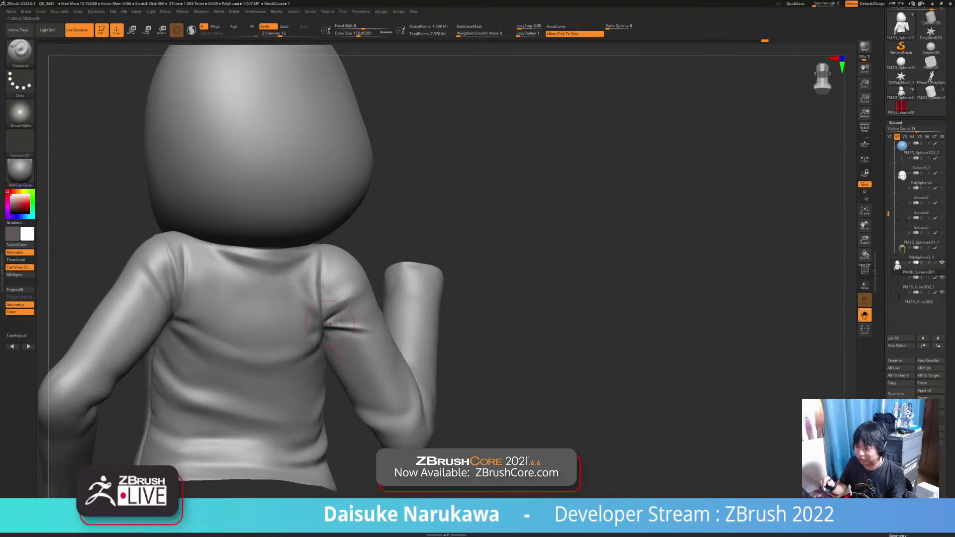
# Switch to the SnakeHook brush and set the Draw Size to about 330.
pyautogui.click(19, 49)
pyautogui.click(416, 58)
pyautogui.moveTo(359, 34); pyautogui.dragTo(367, 33)
pyautogui.moveTo(299, 304)
pyautogui.mouseDown(button='right')
pyautogui.moveTo(322, 286)
pyautogui.moveTo(303, 311)
pyautogui.moveTo(359, 276)
pyautogui.moveTo(397, 367)
pyautogui.mouseUp(button='right')
pyautogui.moveTo(365, 286); pyautogui.dragTo(393, 324, button='right')
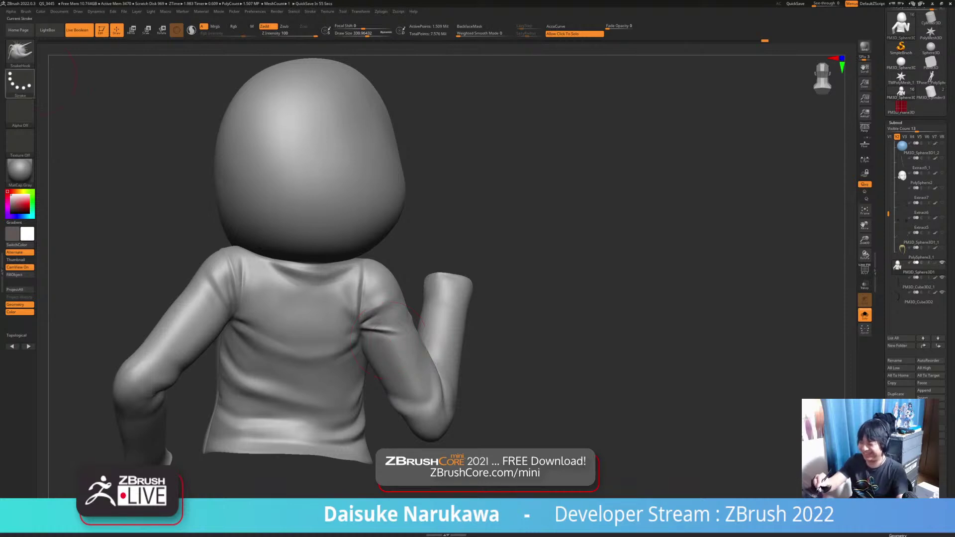
# Select the Standard brush with a Draw Size of about 149, and sculpt and smooth the back fold beside the left armpit.
pyautogui.press('b')
pyautogui.press('s')
pyautogui.press('t')
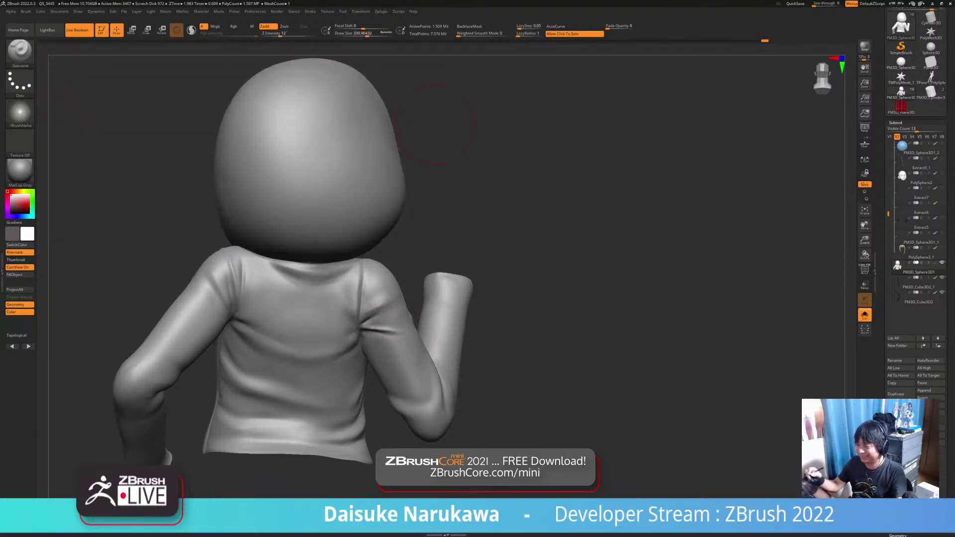
pyautogui.click(357, 34)
pyautogui.moveTo(324, 181)
pyautogui.mouseDown(button='right')
pyautogui.moveTo(266, 311)
pyautogui.moveTo(269, 343)
pyautogui.moveTo(268, 312)
pyautogui.moveTo(286, 309)
pyautogui.mouseUp(button='right')
pyautogui.click(350, 34)
pyautogui.click(356, 34)
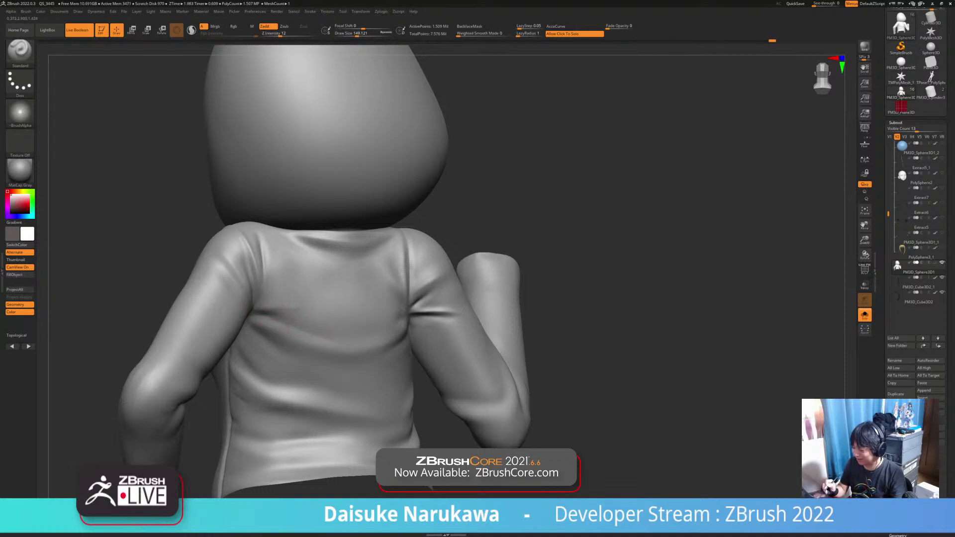
pyautogui.press('shift')
pyautogui.keyDown('shift'); pyautogui.moveTo(300, 310); pyautogui.dragTo(284, 315); pyautogui.keyUp('shift')
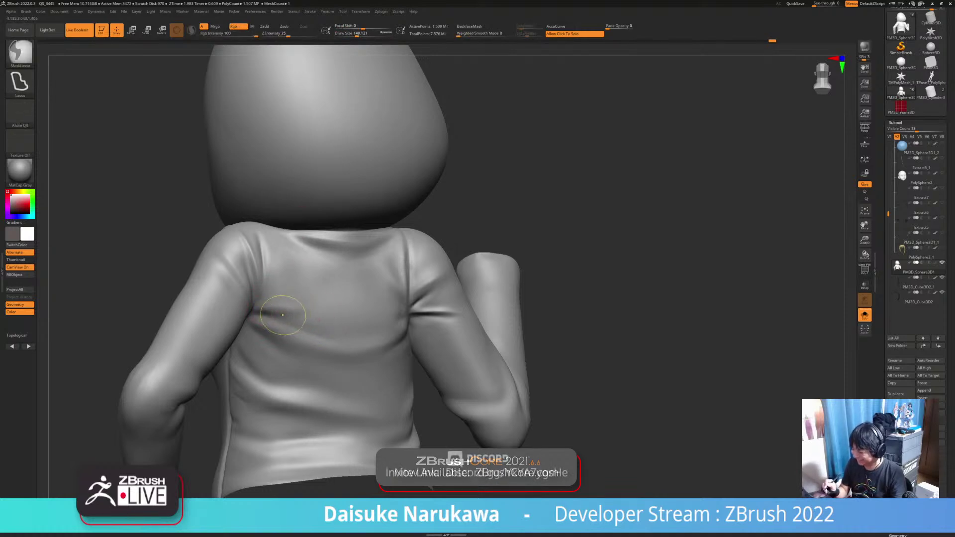
pyautogui.moveTo(308, 301)
pyautogui.keyDown('shift'); pyautogui.mouseDown()
pyautogui.moveTo(295, 308)
pyautogui.moveTo(320, 301)
pyautogui.mouseUp(); pyautogui.keyUp('shift')
# Sculpt and smooth the folds across the middle of the upper back toward the right armpit.
pyautogui.moveTo(323, 343)
pyautogui.keyDown('ctrl'); pyautogui.mouseDown(button='right')
pyautogui.moveTo(309, 298)
pyautogui.moveTo(336, 325)
pyautogui.moveTo(386, 314)
pyautogui.mouseUp(button='right'); pyautogui.keyUp('ctrl')
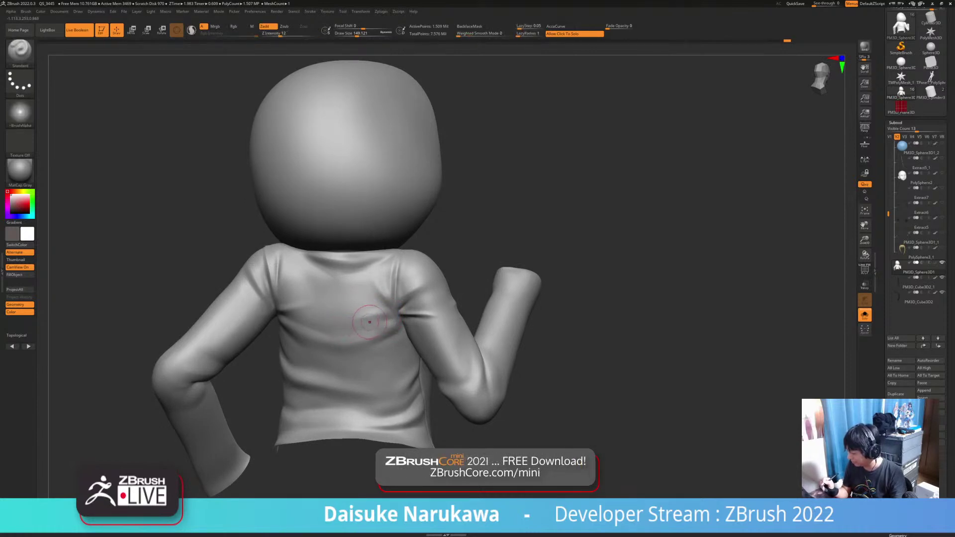
pyautogui.press('shift')
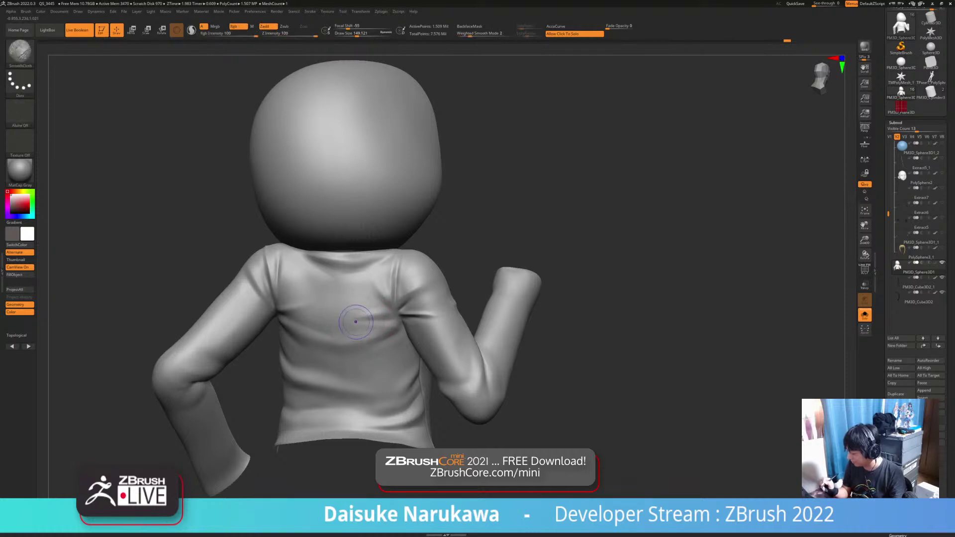
pyautogui.moveTo(391, 320); pyautogui.dragTo(404, 325, button='right')
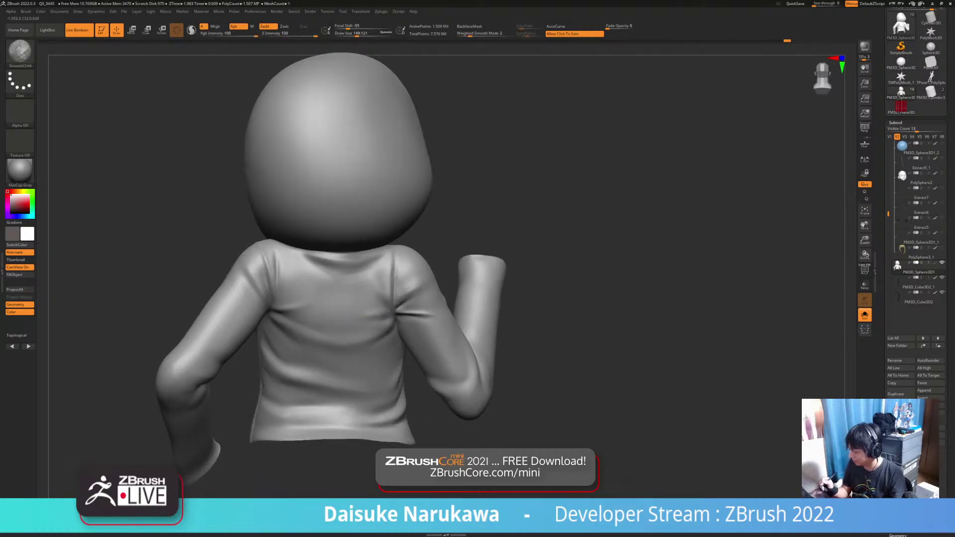
pyautogui.moveTo(344, 310)
pyautogui.keyDown('ctrl'); pyautogui.mouseDown(button='right')
pyautogui.moveTo(328, 279)
pyautogui.moveTo(325, 308)
pyautogui.mouseUp(button='right'); pyautogui.keyUp('ctrl')
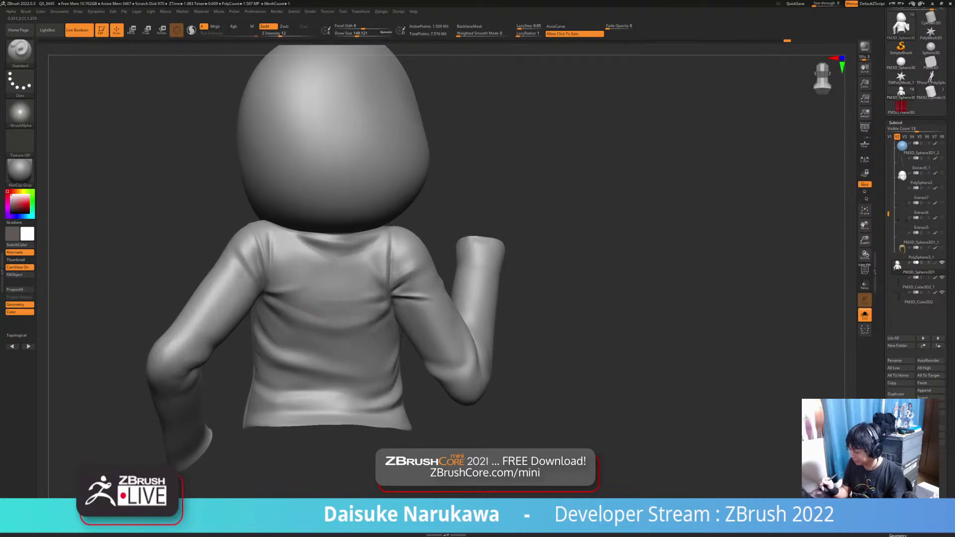
pyautogui.press('shift')
# Set the Draw Size to about 202 and sculpt a fold on the left upper sleeve between armpit and elbow.
pyautogui.moveTo(365, 293)
pyautogui.keyDown('ctrl'); pyautogui.mouseDown(button='right')
pyautogui.moveTo(362, 275)
pyautogui.moveTo(387, 317)
pyautogui.moveTo(411, 321)
pyautogui.moveTo(343, 316)
pyautogui.moveTo(311, 341)
pyautogui.moveTo(295, 321)
pyautogui.moveTo(321, 323)
pyautogui.moveTo(317, 286)
pyautogui.moveTo(329, 311)
pyautogui.moveTo(315, 334)
pyautogui.moveTo(318, 325)
pyautogui.mouseUp(button='right'); pyautogui.keyUp('ctrl')
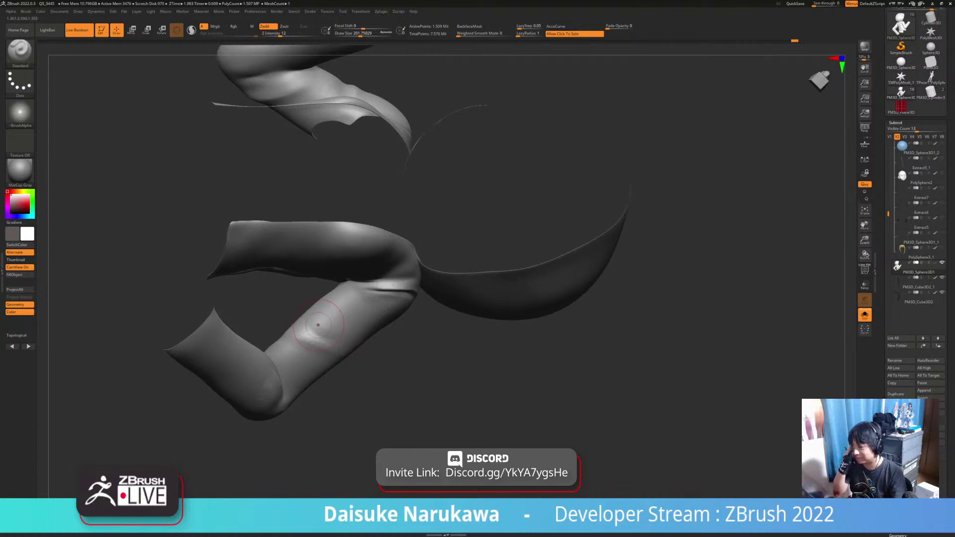
pyautogui.moveTo(318, 325); pyautogui.dragTo(321, 327)
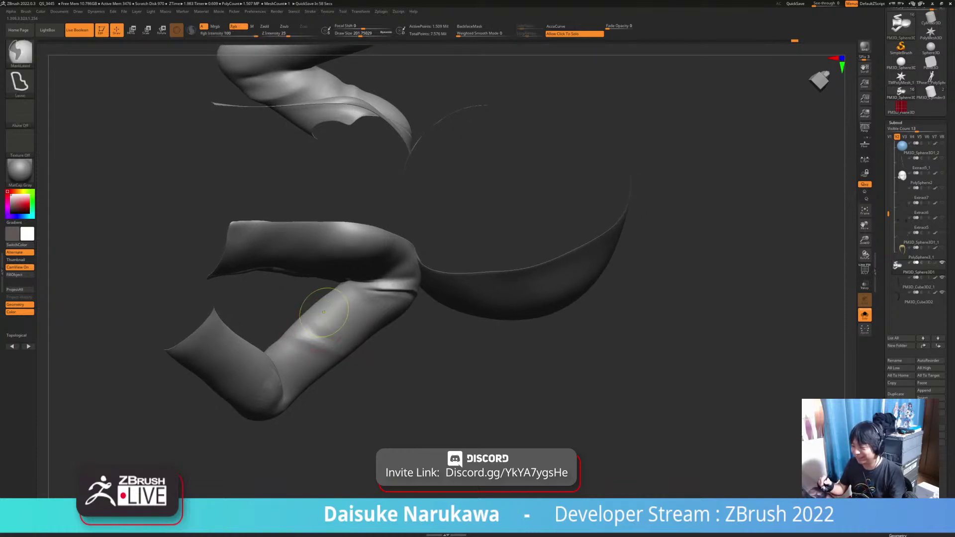
pyautogui.keyDown('ctrl'); pyautogui.moveTo(317, 305); pyautogui.dragTo(323, 320, button='right'); pyautogui.keyUp('ctrl')
pyautogui.moveTo(339, 362)
pyautogui.mouseDown(button='right')
pyautogui.moveTo(300, 372)
pyautogui.moveTo(347, 368)
pyautogui.mouseUp(button='right')
pyautogui.moveTo(477, 299); pyautogui.dragTo(545, 263)
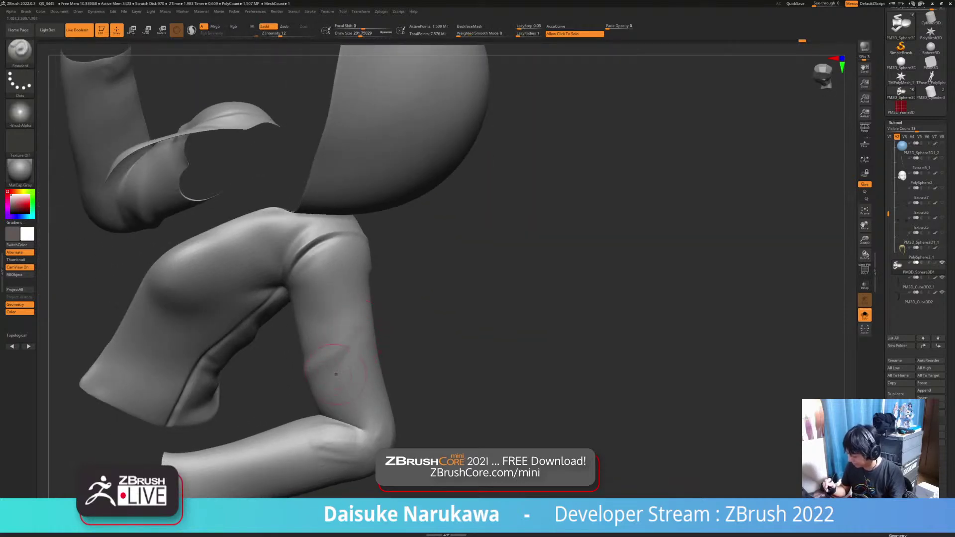
# Smooth and blend the new fold on the left upper sleeve and the folds around the left elbow.
pyautogui.moveTo(448, 348)
pyautogui.mouseDown()
pyautogui.moveTo(458, 328)
pyautogui.moveTo(533, 291)
pyautogui.mouseUp()
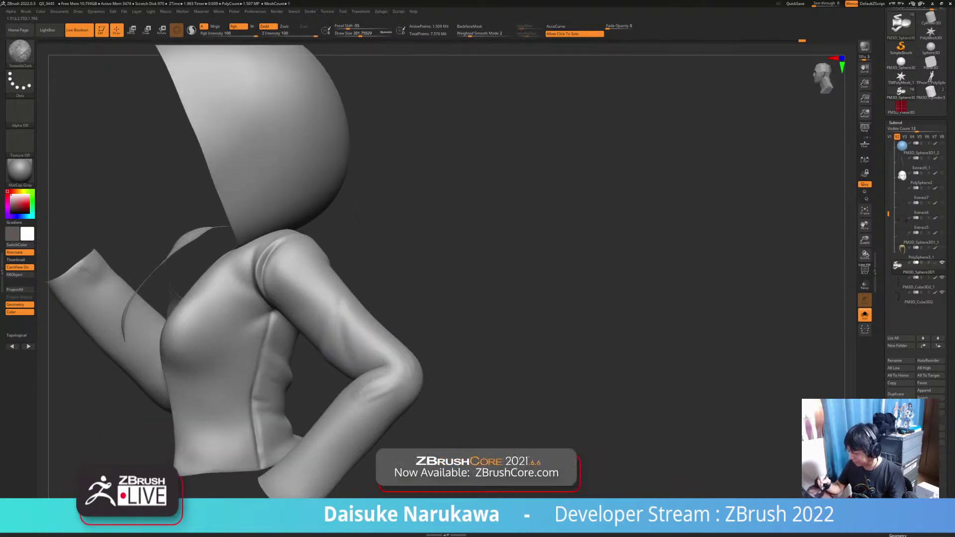
pyautogui.moveTo(473, 338); pyautogui.dragTo(468, 296)
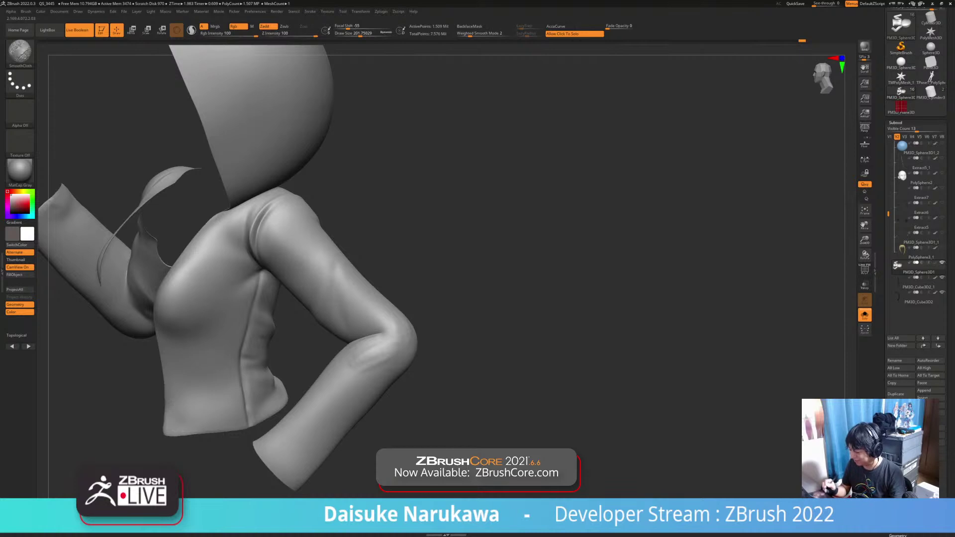
pyautogui.moveTo(371, 343)
pyautogui.mouseDown(button='right')
pyautogui.moveTo(336, 331)
pyautogui.moveTo(385, 337)
pyautogui.mouseUp(button='right')
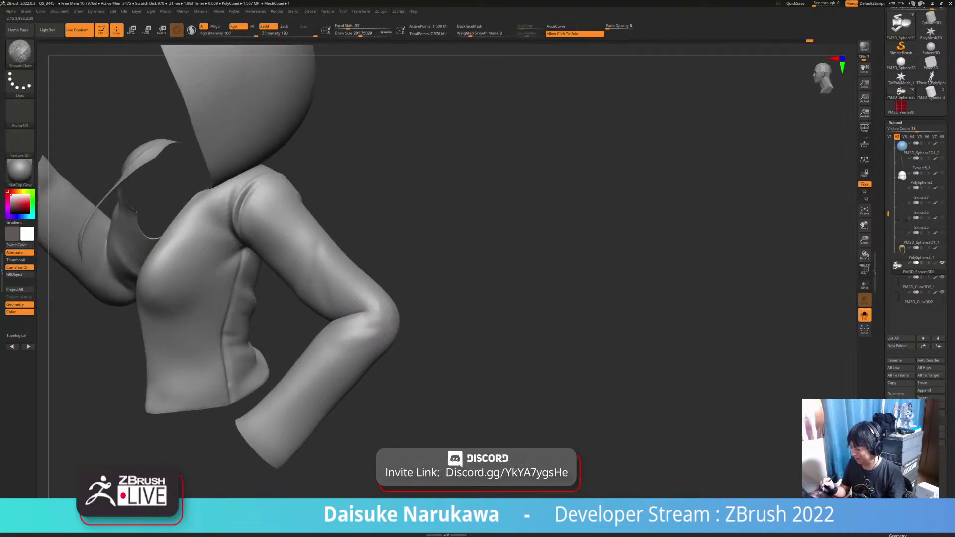
pyautogui.moveTo(323, 367)
pyautogui.mouseDown(button='right')
pyautogui.moveTo(348, 297)
pyautogui.moveTo(393, 282)
pyautogui.moveTo(387, 183)
pyautogui.moveTo(397, 204)
pyautogui.mouseUp(button='right')
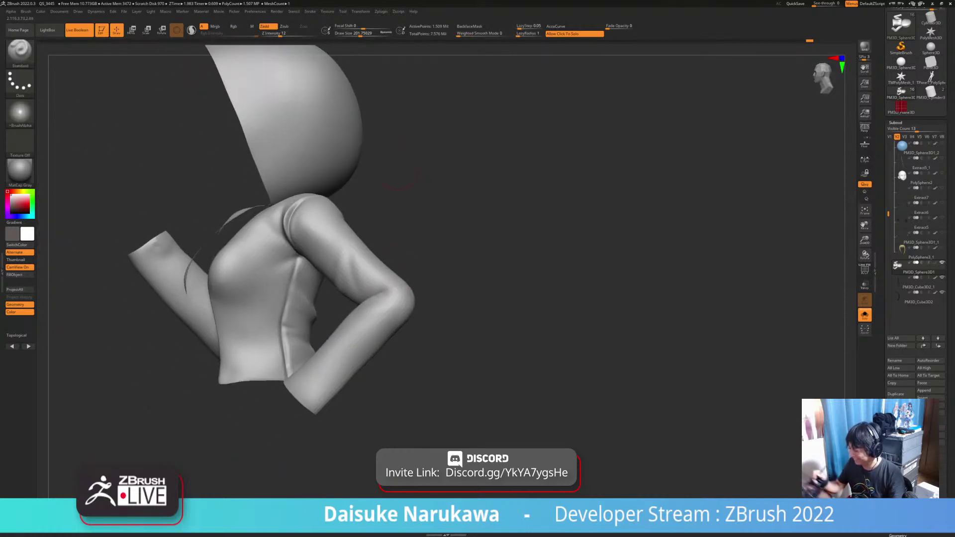
# Set the Draw Size to about 262, and sculpt and smooth the fold across the left upper sleeve below the shoulder.
pyautogui.moveTo(360, 34); pyautogui.dragTo(367, 34)
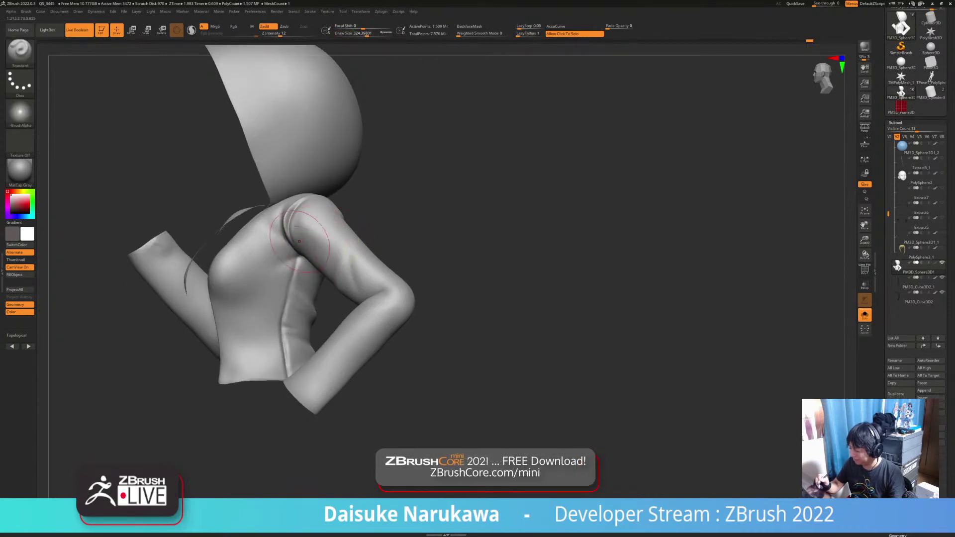
pyautogui.moveTo(337, 219); pyautogui.dragTo(352, 226, button='right')
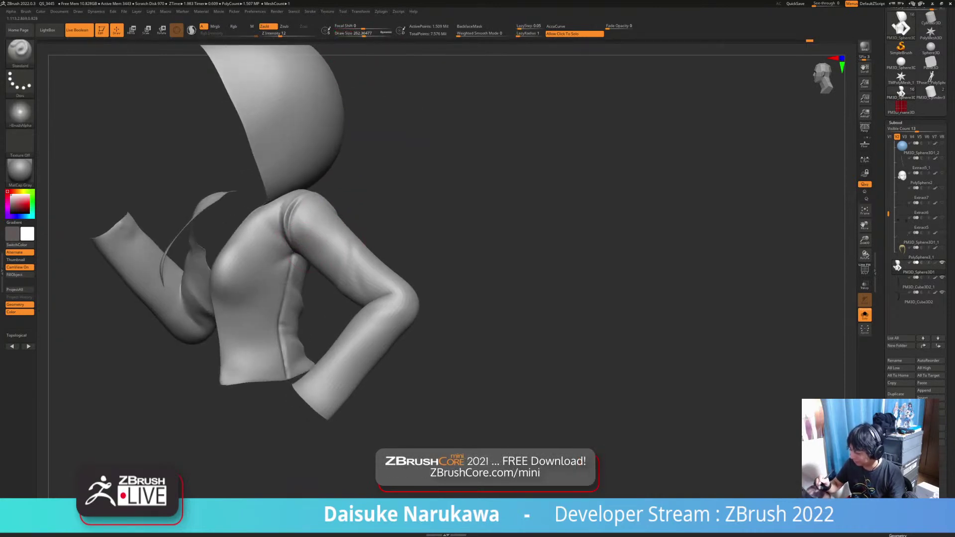
pyautogui.moveTo(352, 247)
pyautogui.keyDown('shift'); pyautogui.mouseDown()
pyautogui.moveTo(350, 255)
pyautogui.moveTo(324, 234)
pyautogui.mouseUp(); pyautogui.keyUp('shift')
pyautogui.moveTo(335, 245); pyautogui.dragTo(319, 240, button='right')
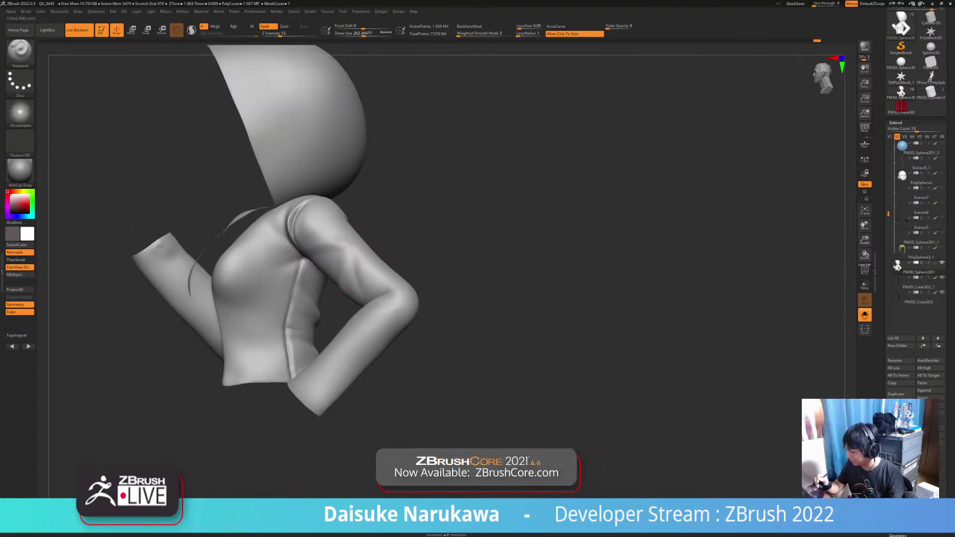
pyautogui.moveTo(343, 235); pyautogui.dragTo(369, 227, button='right')
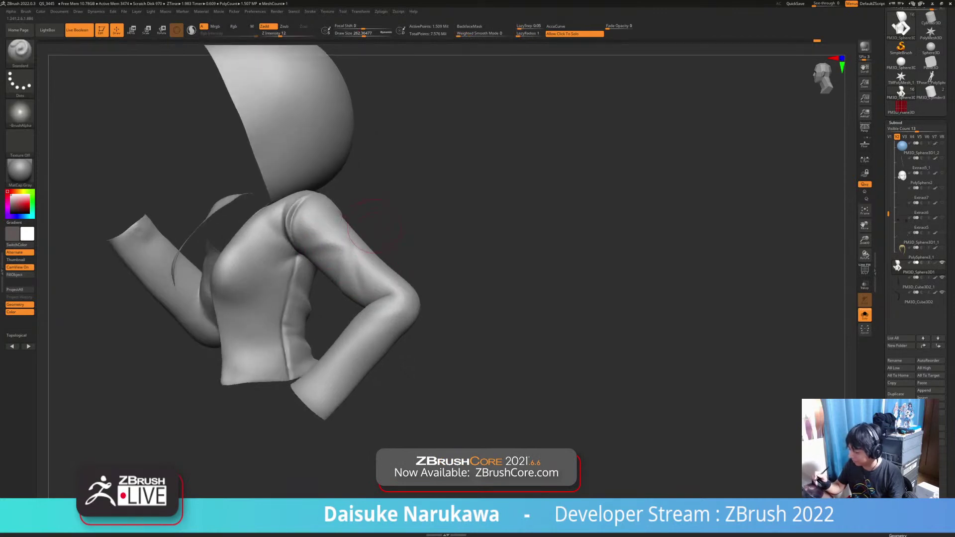
# Select the SnakeHook brush and pull the outline of the left sleeve around the elbow into shape, undoing a misplaced stroke.
pyautogui.click(20, 49)
pyautogui.click(417, 58)
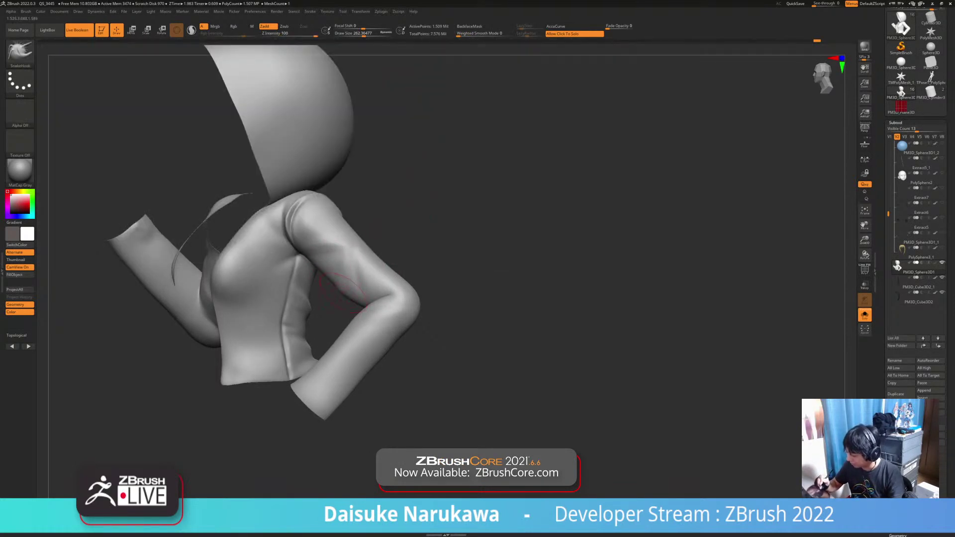
pyautogui.moveTo(351, 303); pyautogui.dragTo(393, 289, button='right')
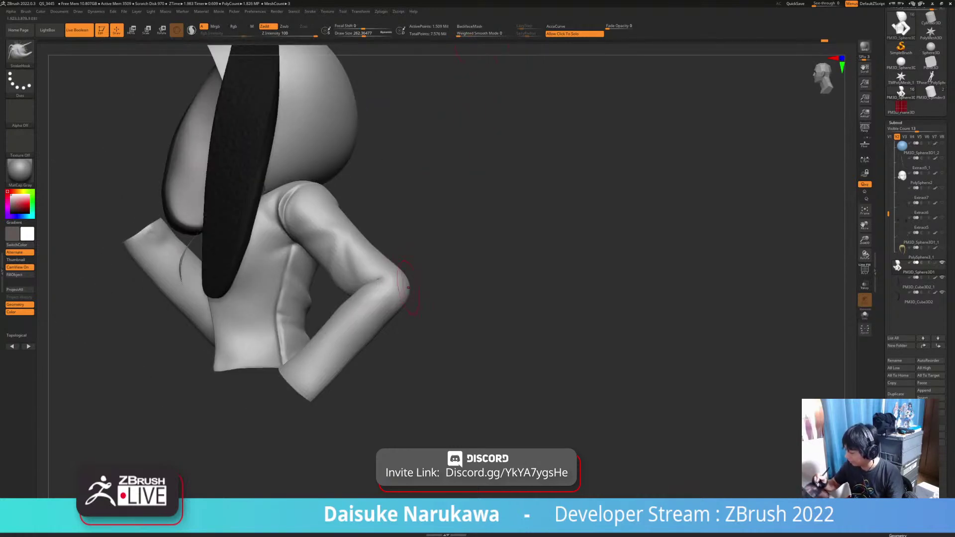
pyautogui.moveTo(409, 285); pyautogui.dragTo(399, 282)
pyautogui.moveTo(399, 283); pyautogui.dragTo(391, 309, button='right')
pyautogui.hotkey('ctrl', 'z')
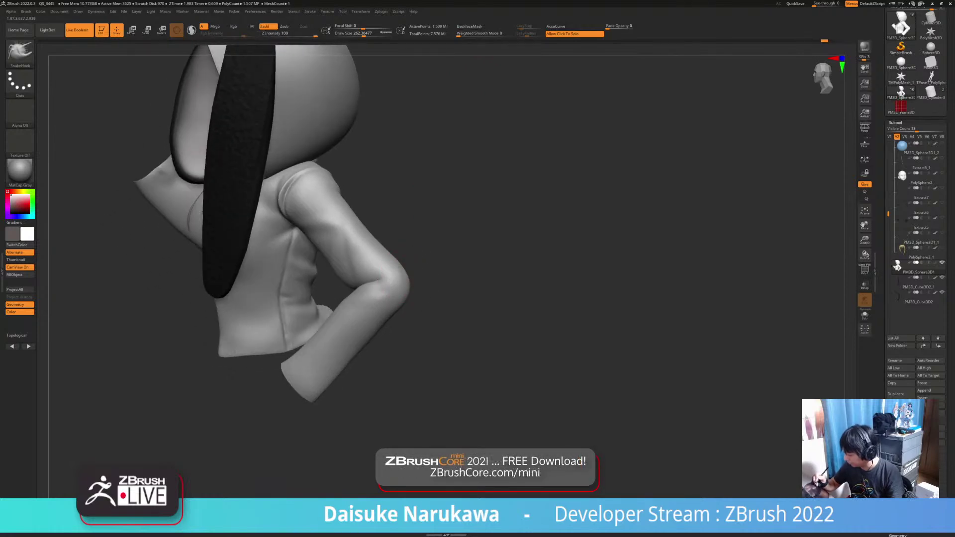
pyautogui.moveTo(396, 256); pyautogui.dragTo(399, 229, button='right')
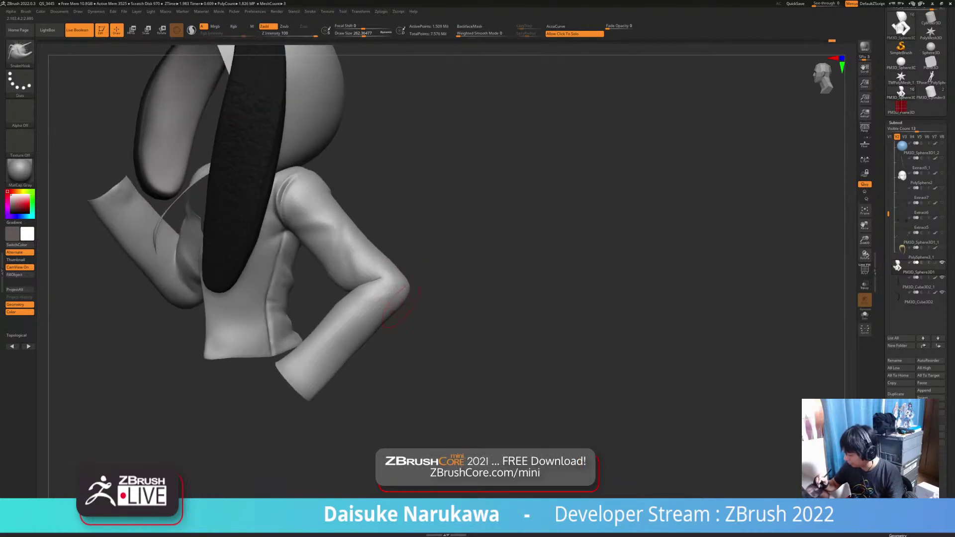
pyautogui.moveTo(397, 303); pyautogui.dragTo(420, 299, button='right')
# Select the Standard brush with a Draw Size of about 299, and sculpt and smooth a fold on the right forearm.
pyautogui.click(438, 316)
pyautogui.moveTo(448, 319); pyautogui.dragTo(338, 269)
pyautogui.click(473, 314)
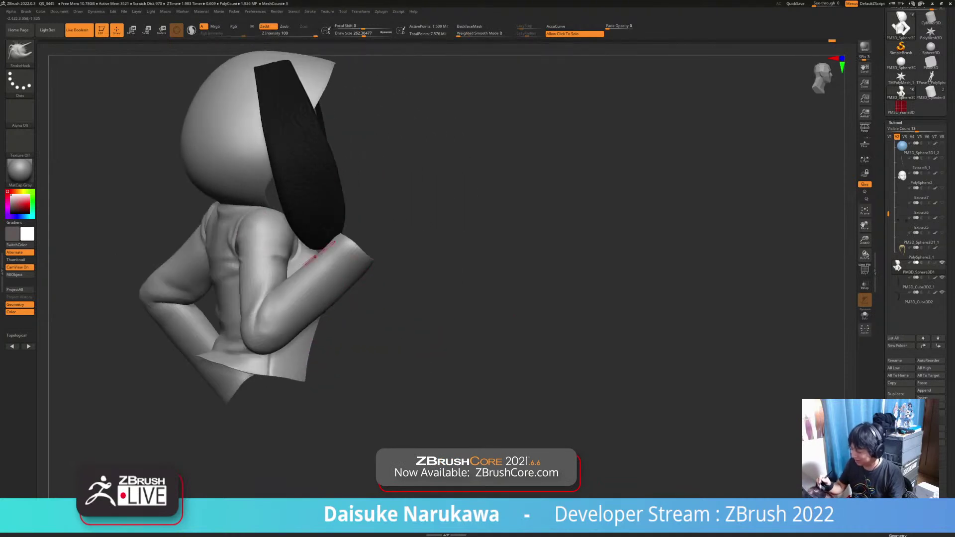
pyautogui.click(20, 54)
pyautogui.click(174, 130)
pyautogui.click(20, 53)
pyautogui.press('s')
pyautogui.press('t')
pyautogui.moveTo(323, 290)
pyautogui.mouseDown(button='right')
pyautogui.moveTo(327, 318)
pyautogui.moveTo(336, 309)
pyautogui.mouseUp(button='right')
pyautogui.keyDown('shift'); pyautogui.moveTo(313, 323); pyautogui.dragTo(324, 312); pyautogui.keyUp('shift')
pyautogui.moveTo(324, 312); pyautogui.dragTo(320, 316, button='right')
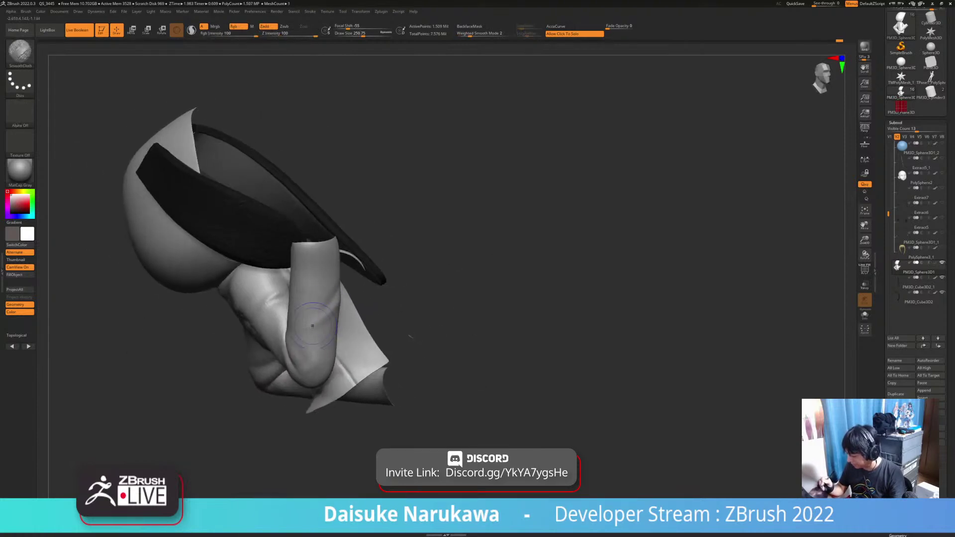
pyautogui.keyDown('shift'); pyautogui.moveTo(320, 316); pyautogui.dragTo(324, 326); pyautogui.keyUp('shift')
# Smooth and blend the right forearm fold down toward the elbow.
pyautogui.moveTo(323, 326)
pyautogui.mouseDown(button='right')
pyautogui.moveTo(316, 330)
pyautogui.moveTo(347, 307)
pyautogui.mouseUp(button='right')
pyautogui.press('ctrl')
pyautogui.keyDown('shift'); pyautogui.moveTo(329, 323); pyautogui.dragTo(316, 344); pyautogui.keyUp('shift')
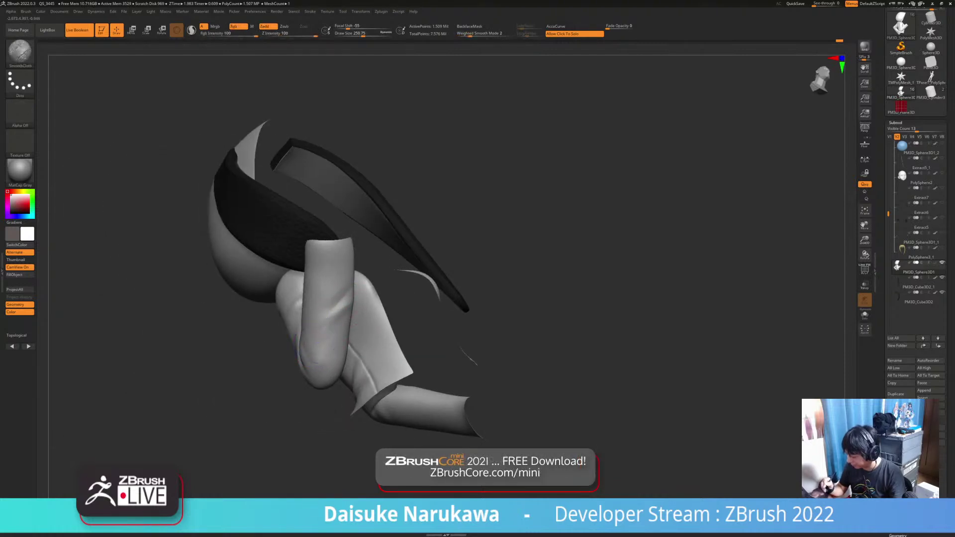
pyautogui.moveTo(316, 345); pyautogui.dragTo(344, 310, button='right')
pyautogui.keyDown('shift'); pyautogui.moveTo(340, 310); pyautogui.dragTo(331, 341); pyautogui.keyUp('shift')
# Sculpt and smooth the fold on the front of the right forearm, between the cuff and the elbow.
pyautogui.moveTo(331, 341)
pyautogui.mouseDown(button='right')
pyautogui.moveTo(361, 329)
pyautogui.moveTo(356, 338)
pyautogui.moveTo(326, 326)
pyautogui.moveTo(405, 356)
pyautogui.moveTo(385, 328)
pyautogui.mouseUp(button='right')
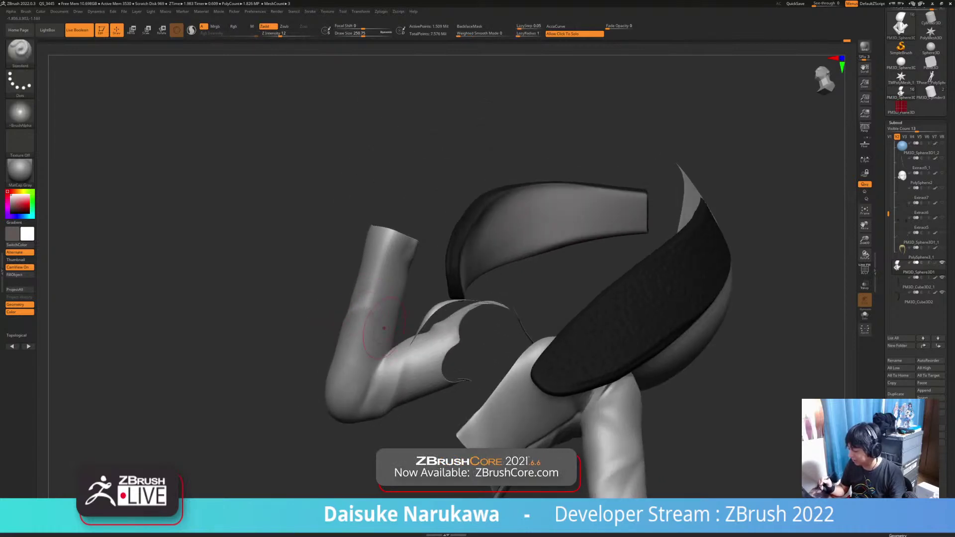
pyautogui.moveTo(369, 291)
pyautogui.mouseDown(button='right')
pyautogui.moveTo(390, 310)
pyautogui.moveTo(353, 320)
pyautogui.moveTo(401, 319)
pyautogui.moveTo(366, 330)
pyautogui.moveTo(396, 303)
pyautogui.mouseUp(button='right')
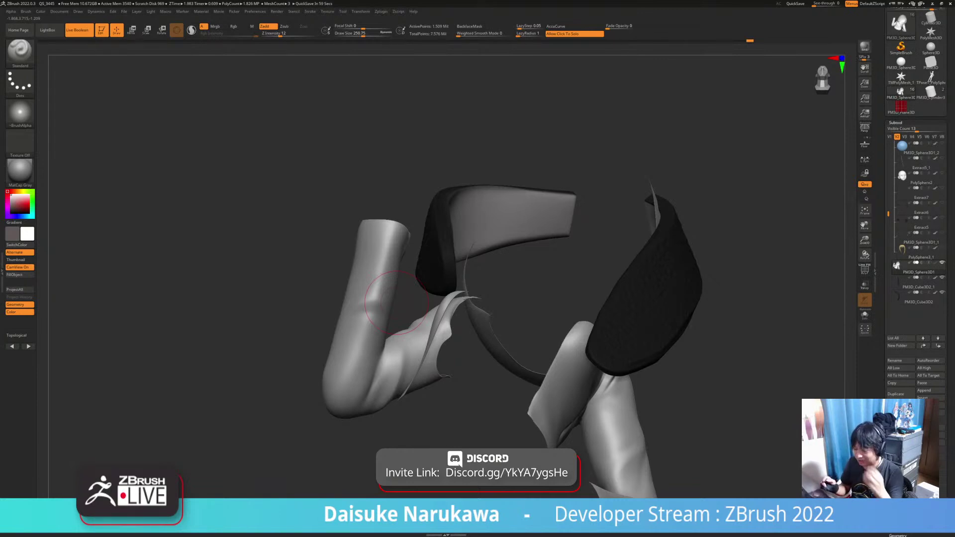
pyautogui.moveTo(388, 308)
pyautogui.mouseDown(button='right')
pyautogui.moveTo(329, 308)
pyautogui.moveTo(341, 304)
pyautogui.mouseUp(button='right')
pyautogui.keyDown('shift'); pyautogui.moveTo(348, 299); pyautogui.dragTo(367, 320); pyautogui.keyUp('shift')
pyautogui.moveTo(366, 320)
pyautogui.mouseDown(button='right')
pyautogui.moveTo(457, 291)
pyautogui.moveTo(379, 310)
pyautogui.moveTo(389, 314)
pyautogui.mouseUp(button='right')
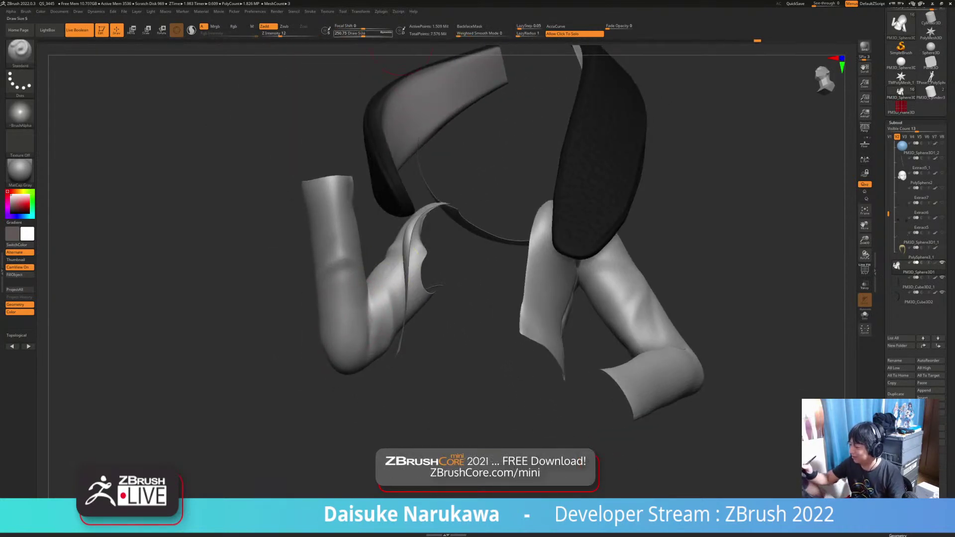
# Reduce the Draw Size to about 160, and sculpt and smooth the folds in the crook of the right elbow.
pyautogui.moveTo(361, 199); pyautogui.dragTo(366, 312, button='right')
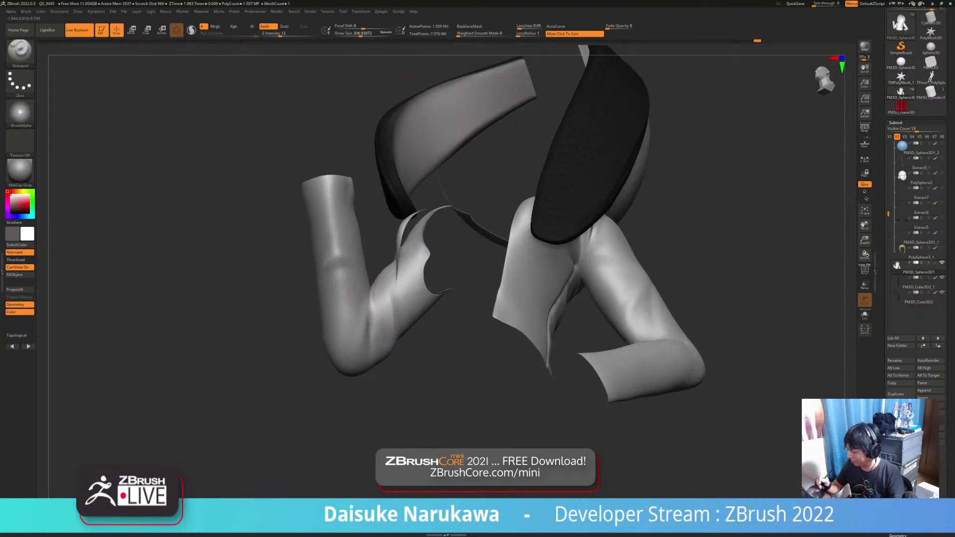
pyautogui.press('shift')
pyautogui.moveTo(369, 291)
pyautogui.mouseDown(button='right')
pyautogui.moveTo(370, 314)
pyautogui.moveTo(370, 289)
pyautogui.moveTo(362, 311)
pyautogui.moveTo(369, 299)
pyautogui.moveTo(380, 330)
pyautogui.moveTo(378, 301)
pyautogui.moveTo(360, 279)
pyautogui.mouseUp(button='right')
pyautogui.press('shift')
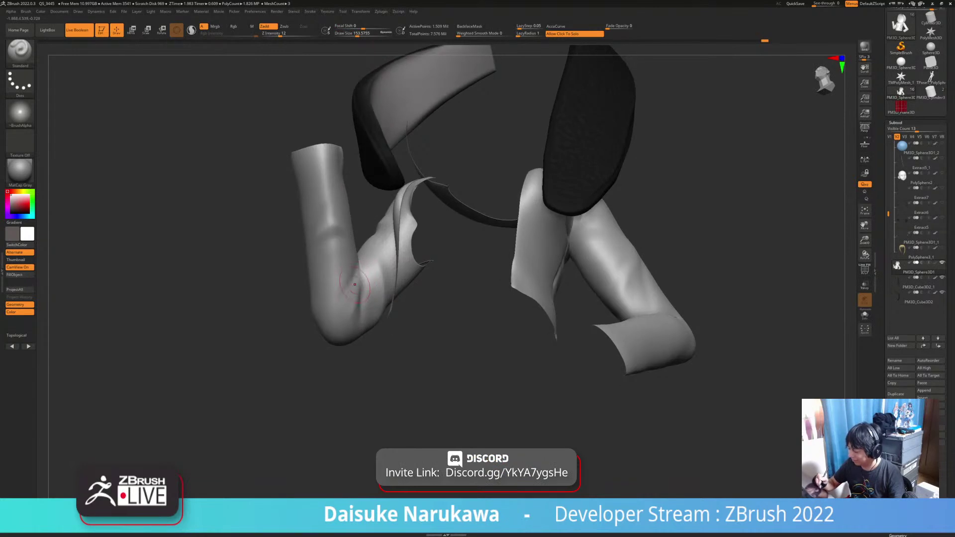
pyautogui.moveTo(356, 315)
pyautogui.mouseDown(button='right')
pyautogui.moveTo(363, 277)
pyautogui.moveTo(372, 305)
pyautogui.moveTo(408, 318)
pyautogui.moveTo(548, 341)
pyautogui.moveTo(383, 349)
pyautogui.moveTo(371, 338)
pyautogui.mouseUp(button='right')
# Set the Draw Size to about 199, and sculpt and smooth folds on the jacket's right front panel beside the forearm.
pyautogui.moveTo(537, 348); pyautogui.dragTo(342, 308, button='right')
pyautogui.click(360, 35)
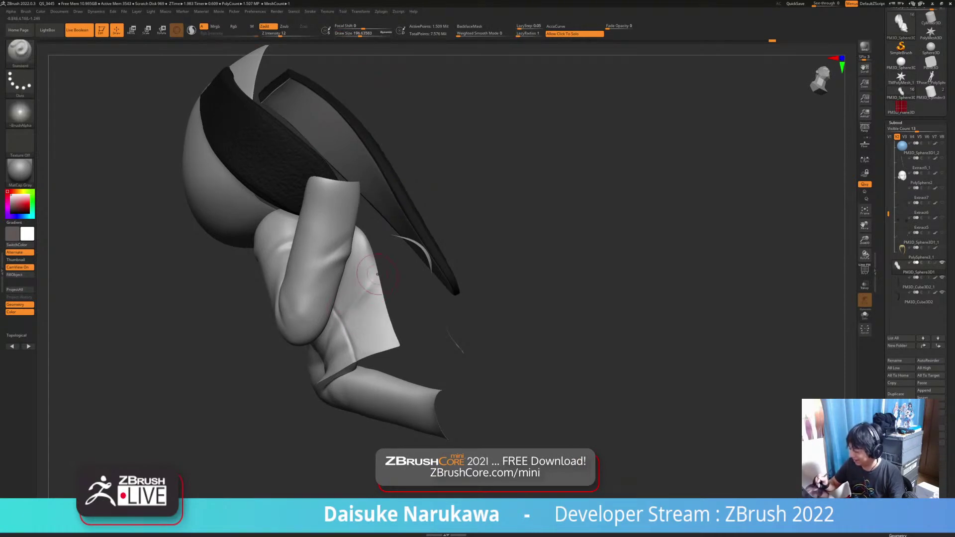
pyautogui.press('shift')
pyautogui.moveTo(356, 302)
pyautogui.mouseDown(button='right')
pyautogui.moveTo(344, 326)
pyautogui.moveTo(361, 310)
pyautogui.mouseUp(button='right')
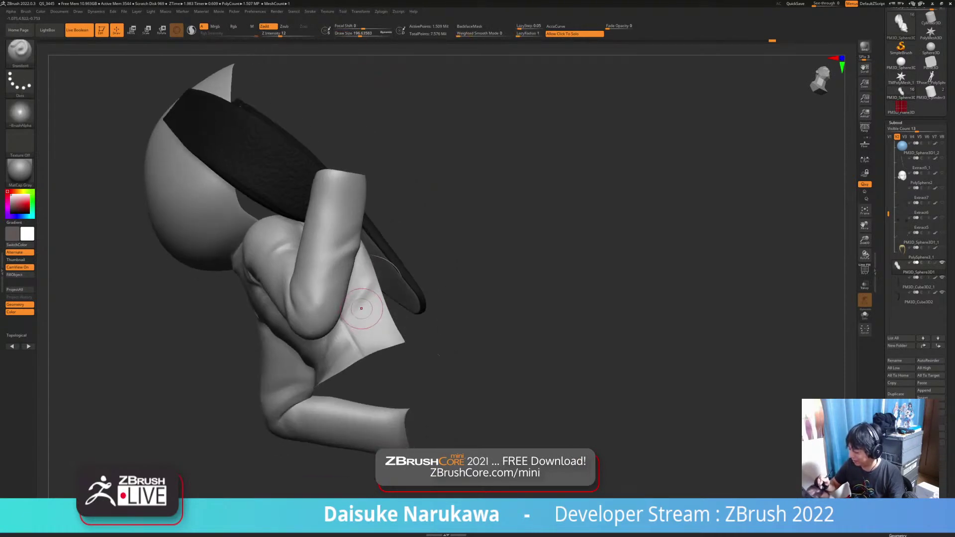
pyautogui.press('shift')
pyautogui.press('ctrl')
pyautogui.moveTo(351, 342); pyautogui.dragTo(371, 317, button='right')
pyautogui.press('shift')
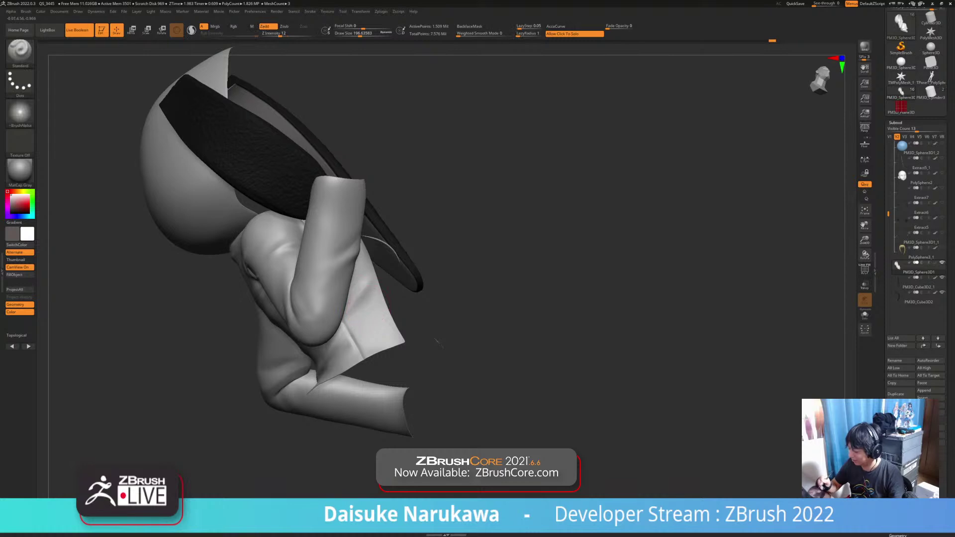
# Refine and smooth the folds on the right front panel toward its hem, and undo the last stroke.
pyautogui.moveTo(367, 313); pyautogui.dragTo(362, 319)
pyautogui.moveTo(362, 319)
pyautogui.mouseDown(button='right')
pyautogui.moveTo(374, 306)
pyautogui.moveTo(367, 319)
pyautogui.moveTo(413, 313)
pyautogui.moveTo(378, 317)
pyautogui.moveTo(388, 317)
pyautogui.moveTo(353, 292)
pyautogui.moveTo(377, 306)
pyautogui.moveTo(404, 354)
pyautogui.mouseUp(button='right')
pyautogui.press('shift')
pyautogui.press('ctrl')
pyautogui.press('shift')
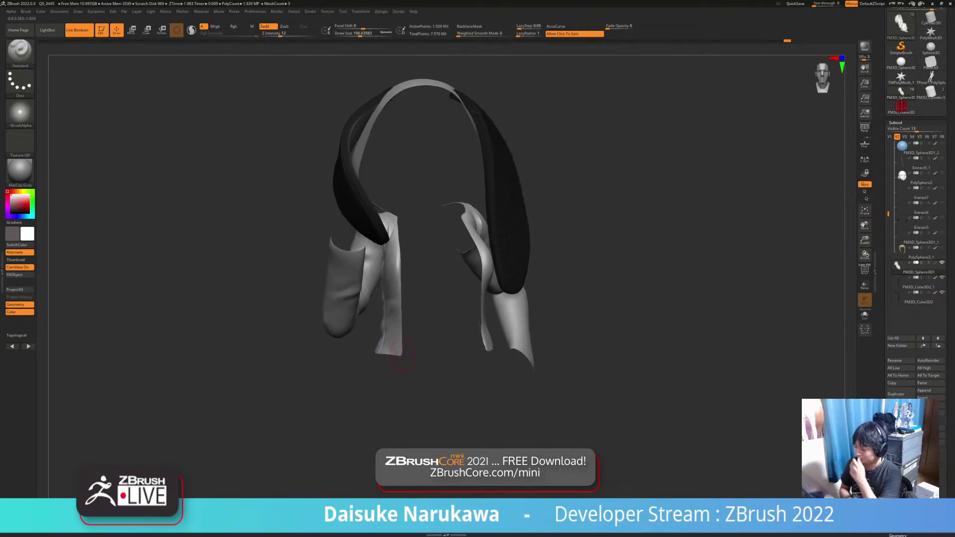
pyautogui.moveTo(404, 354)
pyautogui.mouseDown(button='right')
pyautogui.moveTo(383, 305)
pyautogui.moveTo(391, 344)
pyautogui.moveTo(338, 323)
pyautogui.mouseUp(button='right')
pyautogui.hotkey('ctrl', 'z')
# Sculpt the upper part of the jacket's right front panel and refine the neighbouring right sleeve folds.
pyautogui.moveTo(360, 288)
pyautogui.mouseDown()
pyautogui.moveTo(380, 280)
pyautogui.moveTo(370, 274)
pyautogui.mouseUp()
pyautogui.moveTo(370, 273)
pyautogui.mouseDown(button='right')
pyautogui.moveTo(383, 278)
pyautogui.moveTo(393, 374)
pyautogui.moveTo(362, 316)
pyautogui.moveTo(327, 321)
pyautogui.moveTo(326, 291)
pyautogui.moveTo(307, 306)
pyautogui.moveTo(323, 300)
pyautogui.moveTo(305, 300)
pyautogui.moveTo(325, 301)
pyautogui.moveTo(244, 316)
pyautogui.moveTo(299, 306)
pyautogui.mouseUp(button='right')
pyautogui.moveTo(219, 314); pyautogui.dragTo(252, 309, button='right')
pyautogui.moveTo(309, 301); pyautogui.dragTo(387, 343, button='right')
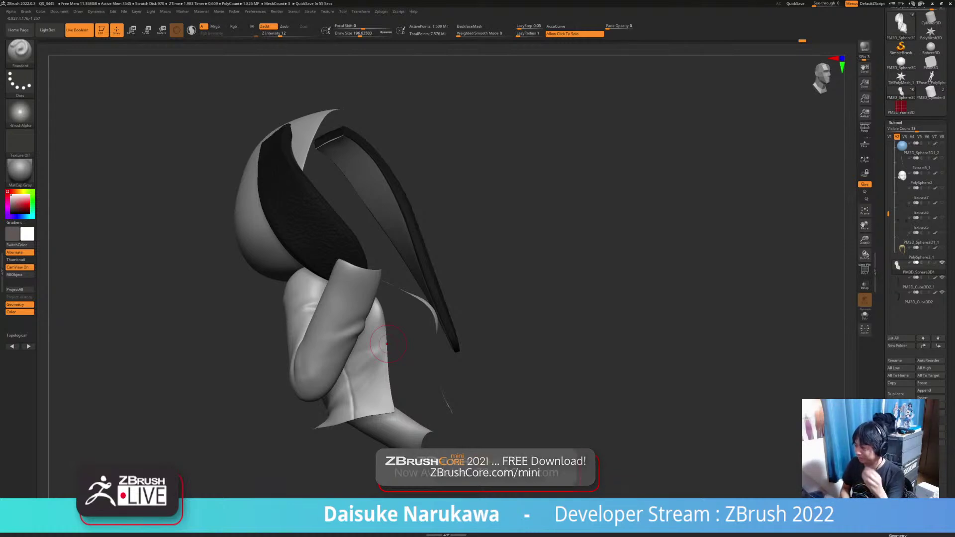
pyautogui.moveTo(388, 344)
pyautogui.mouseDown(button='right')
pyautogui.moveTo(367, 381)
pyautogui.moveTo(343, 373)
pyautogui.moveTo(413, 361)
pyautogui.moveTo(278, 341)
pyautogui.moveTo(328, 338)
pyautogui.moveTo(368, 297)
pyautogui.mouseUp(button='right')
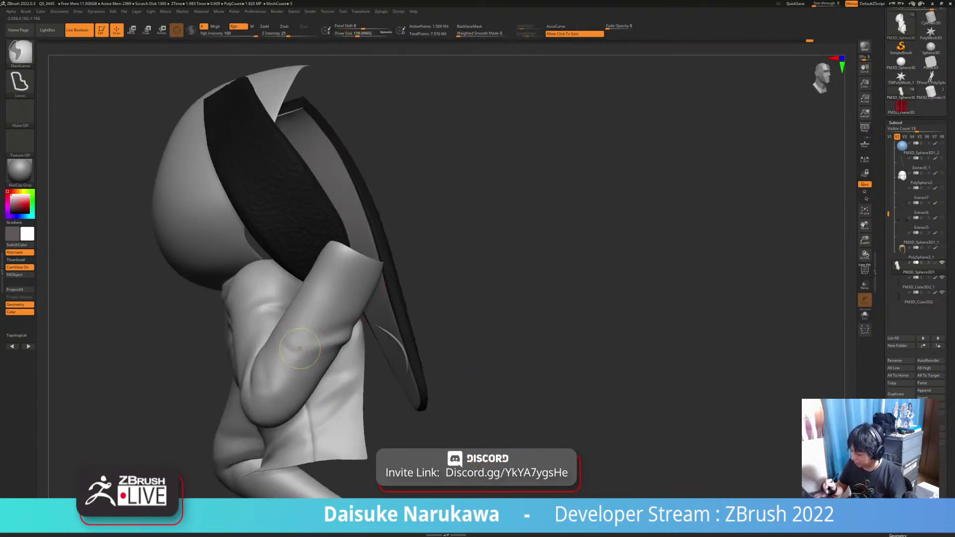
# Smooth the fold on the outer right forearm and sculpt a fold across the right upper sleeve near the armpit.
pyautogui.press('shift')
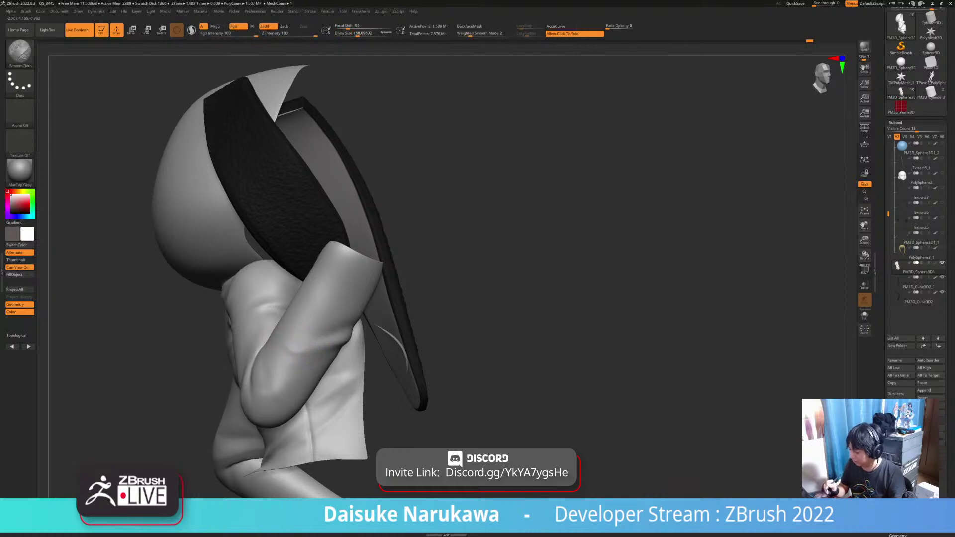
pyautogui.keyDown('ctrl'); pyautogui.moveTo(301, 340); pyautogui.dragTo(230, 336, button='right'); pyautogui.keyUp('ctrl')
pyautogui.moveTo(230, 336); pyautogui.dragTo(142, 363, button='right')
pyautogui.moveTo(330, 369); pyautogui.dragTo(354, 323, button='right')
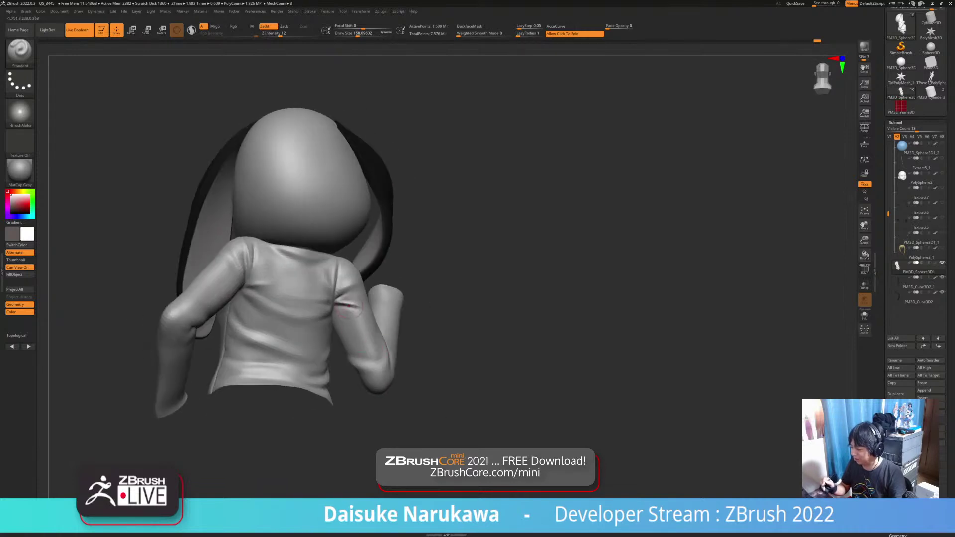
# Set the Draw Size to about 217, and sculpt and smooth the upper back between the shoulders.
pyautogui.click(361, 34)
pyautogui.moveTo(278, 238)
pyautogui.keyDown('alt'); pyautogui.mouseDown(button='right')
pyautogui.moveTo(308, 290)
pyautogui.moveTo(332, 271)
pyautogui.moveTo(296, 280)
pyautogui.mouseUp(button='right'); pyautogui.keyUp('alt')
pyautogui.press('shift')
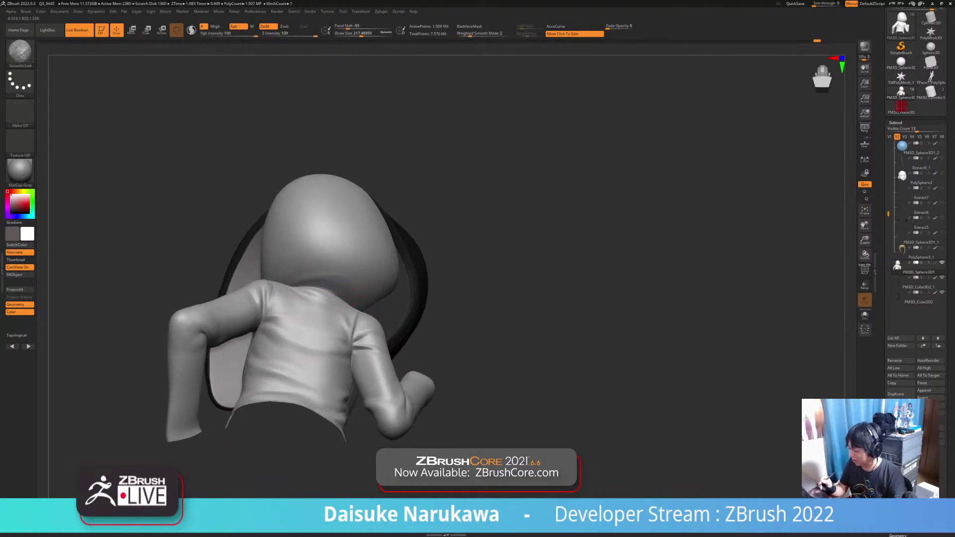
pyautogui.moveTo(353, 305)
pyautogui.mouseDown(button='right')
pyautogui.moveTo(360, 313)
pyautogui.moveTo(354, 275)
pyautogui.moveTo(342, 278)
pyautogui.mouseUp(button='right')
pyautogui.press('shift')
pyautogui.press('shift')
# Sculpt and smooth the jacket's back neckline under the head, undo a stroke, and enlarge the Draw Size to about 292.
pyautogui.moveTo(323, 244)
pyautogui.mouseDown()
pyautogui.moveTo(339, 266)
pyautogui.moveTo(361, 269)
pyautogui.mouseUp()
pyautogui.press('shift')
pyautogui.press('shift')
pyautogui.moveTo(302, 224)
pyautogui.mouseDown()
pyautogui.moveTo(344, 255)
pyautogui.moveTo(328, 253)
pyautogui.mouseUp()
pyautogui.hotkey('ctrl', 'z')
pyautogui.press('shift')
pyautogui.moveTo(478, 278)
pyautogui.keyDown('alt'); pyautogui.mouseDown()
pyautogui.moveTo(512, 305)
pyautogui.moveTo(518, 368)
pyautogui.mouseUp(); pyautogui.keyUp('alt')
pyautogui.moveTo(374, 293)
pyautogui.mouseDown(button='right')
pyautogui.moveTo(368, 348)
pyautogui.moveTo(358, 235)
pyautogui.mouseUp(button='right')
pyautogui.keyDown('ctrl'); pyautogui.moveTo(374, 174); pyautogui.dragTo(371, 110, button='right'); pyautogui.keyUp('ctrl')
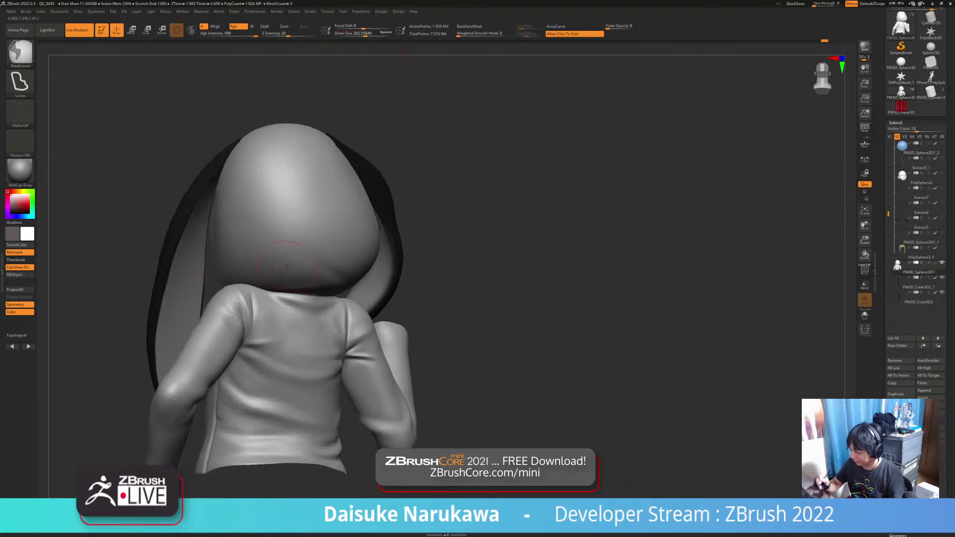
# Sculpt and smooth a sagging fold along the back neckline just under the head.
pyautogui.moveTo(418, 200); pyautogui.dragTo(392, 210, button='right')
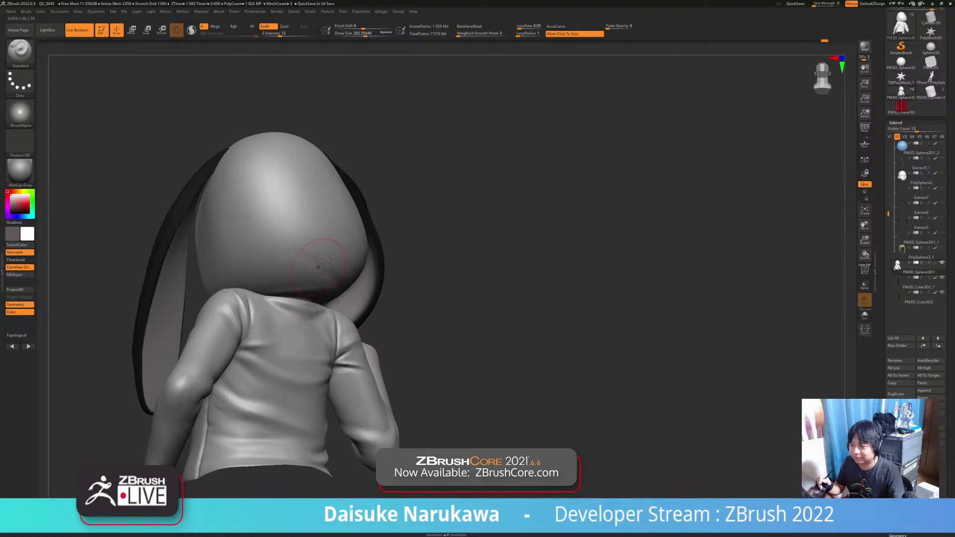
pyautogui.keyDown('alt'); pyautogui.moveTo(338, 267); pyautogui.dragTo(322, 256, button='right'); pyautogui.keyUp('alt')
pyautogui.keyDown('shift'); pyautogui.moveTo(322, 255); pyautogui.dragTo(318, 260); pyautogui.keyUp('shift')
pyautogui.moveTo(303, 286); pyautogui.dragTo(314, 287, button='right')
pyautogui.keyDown('shift'); pyautogui.moveTo(304, 288); pyautogui.dragTo(319, 290); pyautogui.keyUp('shift')
pyautogui.moveTo(314, 290); pyautogui.dragTo(309, 273, button='right')
pyautogui.keyDown('shift'); pyautogui.moveTo(306, 279); pyautogui.dragTo(312, 282); pyautogui.keyUp('shift')
pyautogui.moveTo(301, 281)
pyautogui.mouseDown(button='right')
pyautogui.moveTo(293, 268)
pyautogui.moveTo(301, 276)
pyautogui.moveTo(319, 264)
pyautogui.moveTo(334, 274)
pyautogui.mouseUp(button='right')
pyautogui.keyDown('shift'); pyautogui.moveTo(338, 273); pyautogui.dragTo(326, 270); pyautogui.keyUp('shift')
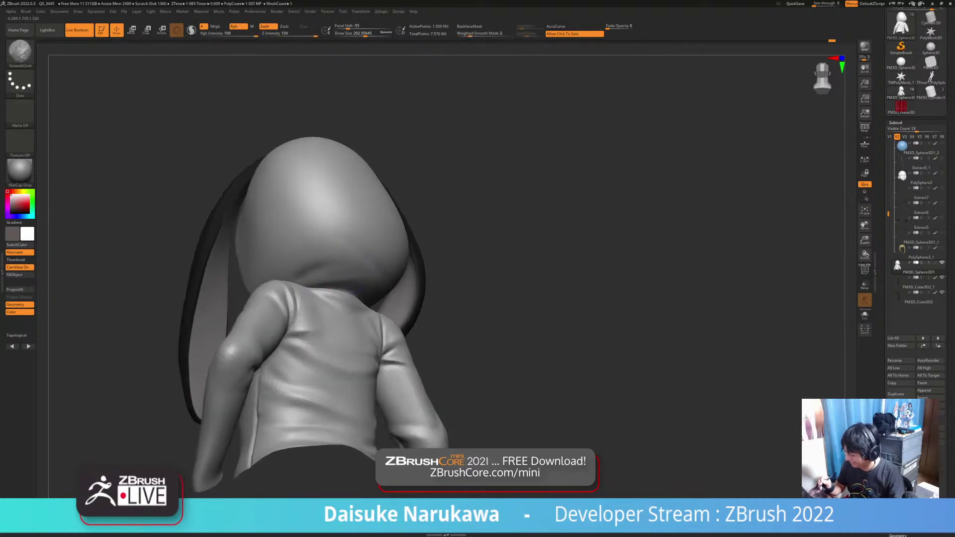
# Blend the back neckline fold into both shoulders, using a smaller Draw Size for the final smoothing.
pyautogui.moveTo(326, 269); pyautogui.dragTo(305, 285, button='right')
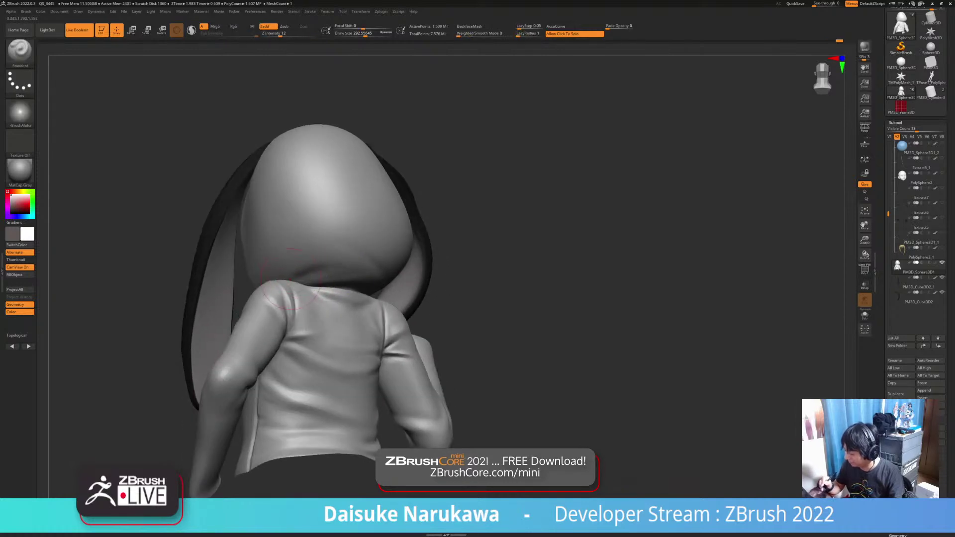
pyautogui.press('shift')
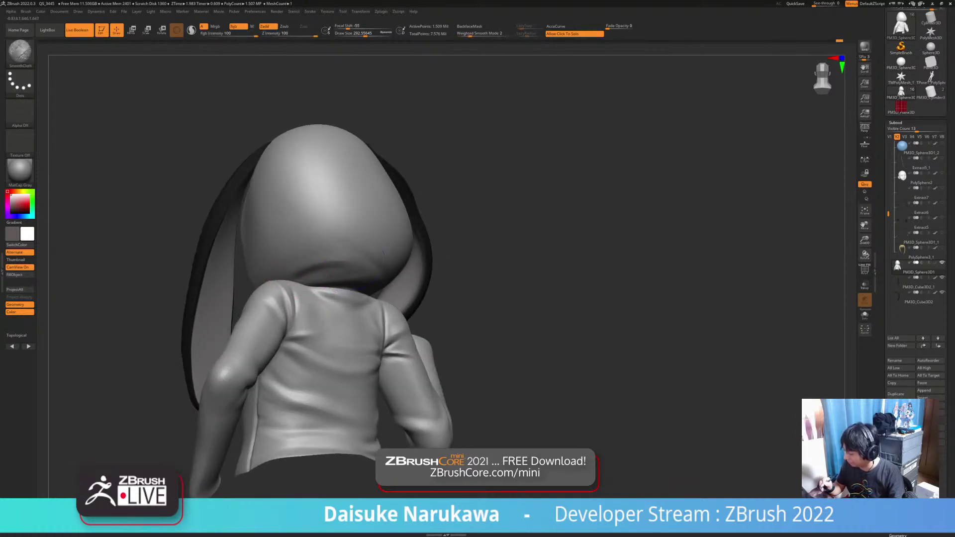
pyautogui.moveTo(340, 278)
pyautogui.keyDown('ctrl'); pyautogui.mouseDown(button='right')
pyautogui.moveTo(383, 244)
pyautogui.moveTo(337, 291)
pyautogui.moveTo(284, 319)
pyautogui.moveTo(381, 309)
pyautogui.moveTo(332, 316)
pyautogui.moveTo(234, 303)
pyautogui.moveTo(298, 314)
pyautogui.moveTo(348, 298)
pyautogui.moveTo(316, 316)
pyautogui.moveTo(334, 310)
pyautogui.mouseUp(button='right'); pyautogui.keyUp('ctrl')
pyautogui.keyDown('shift'); pyautogui.moveTo(335, 310); pyautogui.dragTo(349, 299); pyautogui.keyUp('shift')
pyautogui.moveTo(366, 34); pyautogui.dragTo(361, 34)
pyautogui.moveTo(318, 314)
pyautogui.keyDown('shift'); pyautogui.mouseDown()
pyautogui.moveTo(336, 317)
pyautogui.moveTo(315, 308)
pyautogui.mouseUp(); pyautogui.keyUp('shift')
pyautogui.moveTo(339, 315); pyautogui.dragTo(266, 292, button='right')
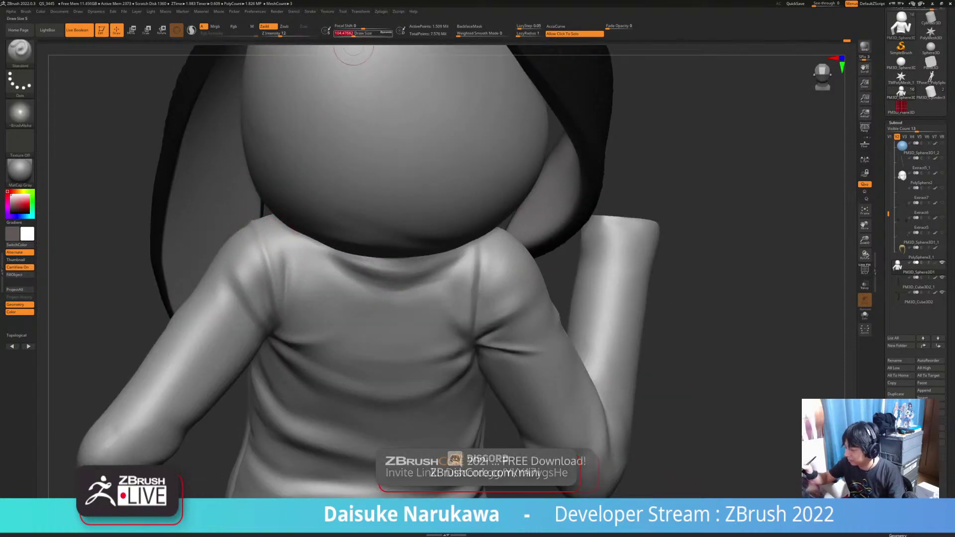
# Set the Draw Size to about 104 and examine the jacket's back and both sleeves from several angles.
pyautogui.click(355, 33)
pyautogui.moveTo(266, 285)
pyautogui.mouseDown(button='right')
pyautogui.moveTo(279, 269)
pyautogui.moveTo(276, 234)
pyautogui.moveTo(261, 234)
pyautogui.moveTo(299, 219)
pyautogui.moveTo(338, 224)
pyautogui.moveTo(266, 258)
pyautogui.moveTo(251, 288)
pyautogui.moveTo(259, 264)
pyautogui.moveTo(264, 307)
pyautogui.moveTo(254, 302)
pyautogui.moveTo(372, 298)
pyautogui.moveTo(342, 307)
pyautogui.mouseUp(button='right')
pyautogui.moveTo(333, 220); pyautogui.dragTo(338, 229, button='right')
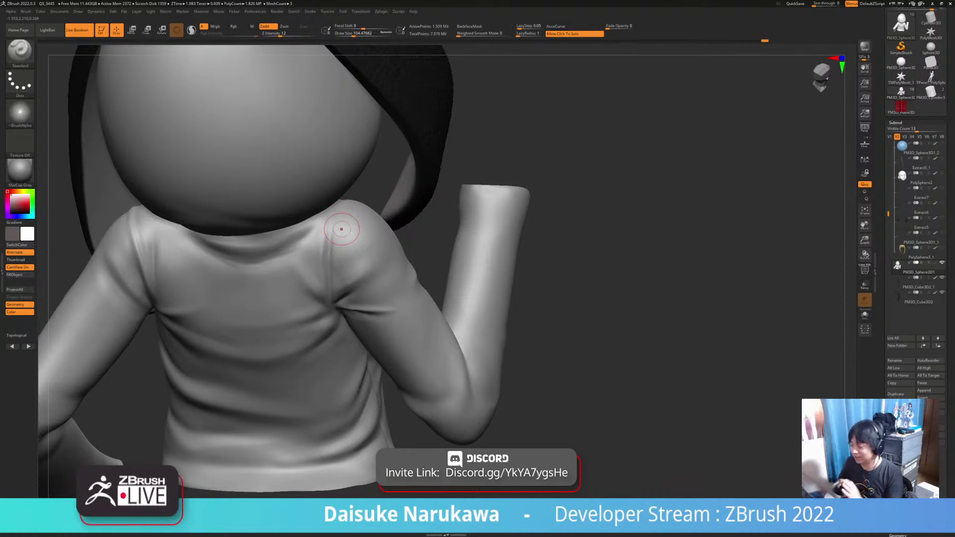
pyautogui.moveTo(342, 217)
pyautogui.mouseDown(button='right')
pyautogui.moveTo(341, 196)
pyautogui.moveTo(328, 198)
pyautogui.moveTo(335, 253)
pyautogui.mouseUp(button='right')
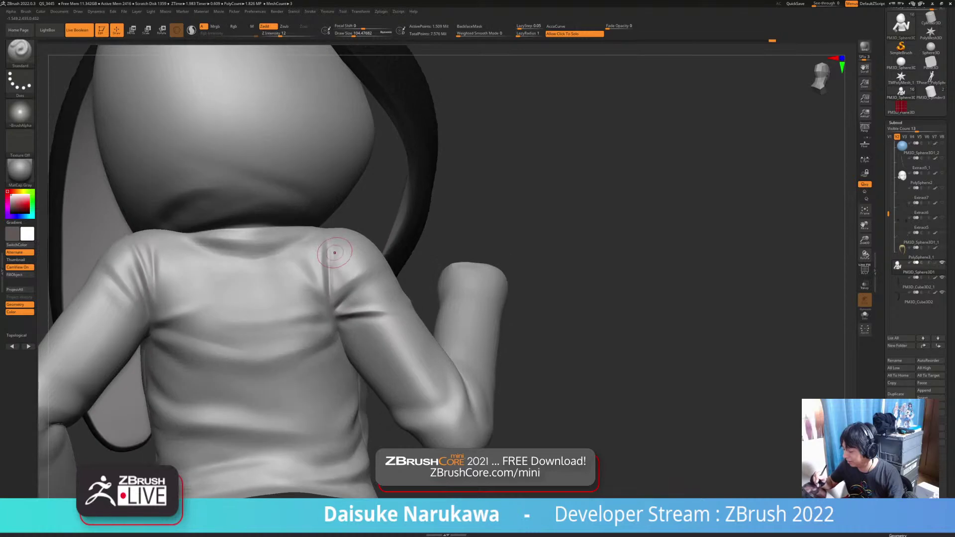
pyautogui.moveTo(329, 305)
pyautogui.mouseDown(button='right')
pyautogui.moveTo(329, 270)
pyautogui.moveTo(291, 234)
pyautogui.moveTo(281, 284)
pyautogui.moveTo(286, 268)
pyautogui.moveTo(326, 263)
pyautogui.moveTo(383, 307)
pyautogui.moveTo(386, 278)
pyautogui.moveTo(403, 297)
pyautogui.mouseUp(button='right')
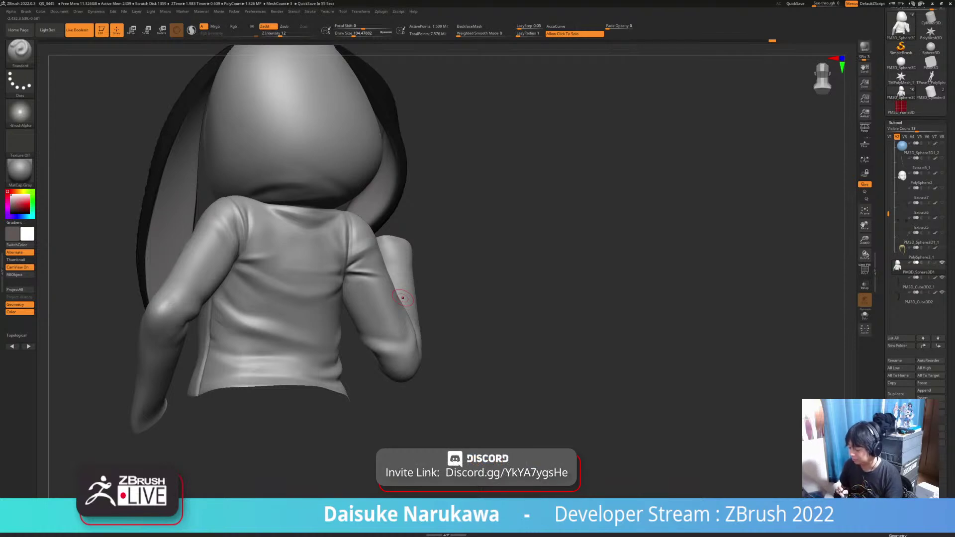
pyautogui.moveTo(396, 337); pyautogui.dragTo(387, 358, button='right')
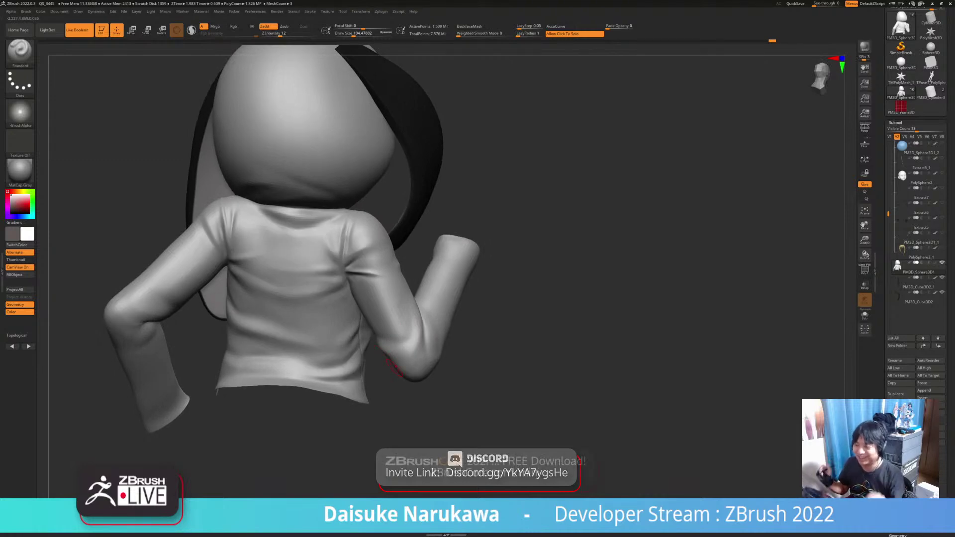
pyautogui.moveTo(394, 368); pyautogui.dragTo(455, 352, button='right')
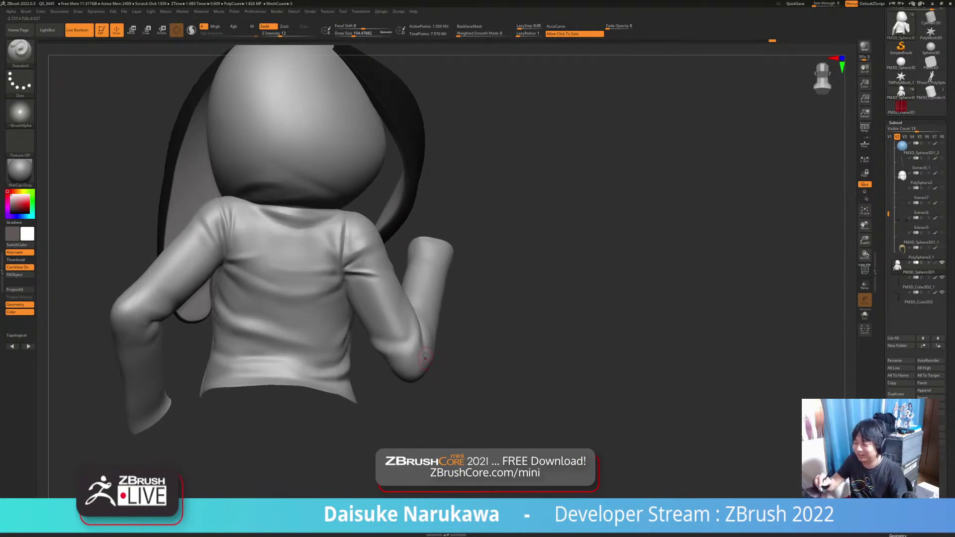
# Pull the raised arm's elbow into shape using the SnakeHook brush at a Draw Size of about 351.
pyautogui.press('b')
pyautogui.press('s')
pyautogui.press('h')
pyautogui.moveTo(447, 164)
pyautogui.keyDown('alt'); pyautogui.mouseDown(button='right')
pyautogui.moveTo(515, 138)
pyautogui.moveTo(530, 107)
pyautogui.moveTo(559, 120)
pyautogui.mouseUp(button='right'); pyautogui.keyUp('alt')
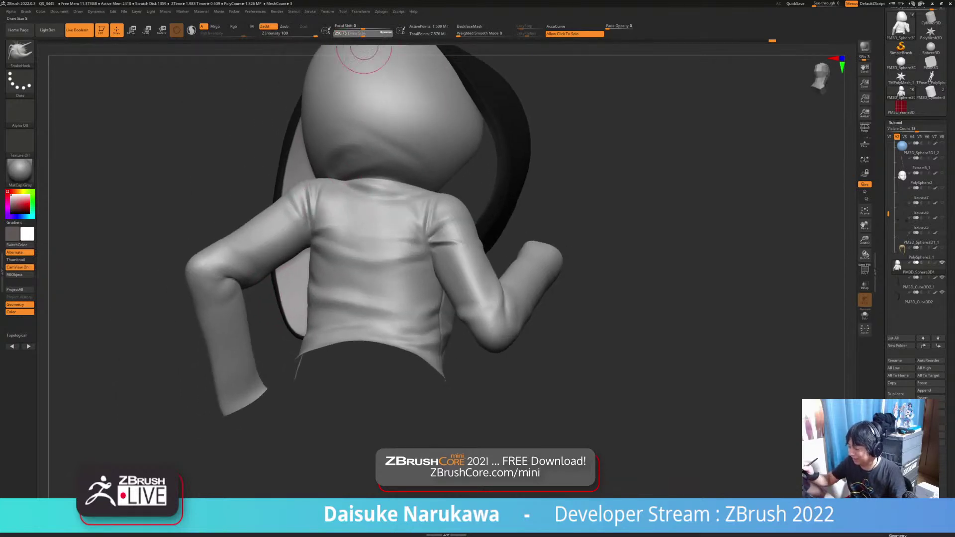
pyautogui.moveTo(553, 184); pyautogui.dragTo(520, 221, button='right')
pyautogui.moveTo(510, 291); pyautogui.dragTo(500, 278)
pyautogui.moveTo(252, 299); pyautogui.dragTo(294, 253, button='right')
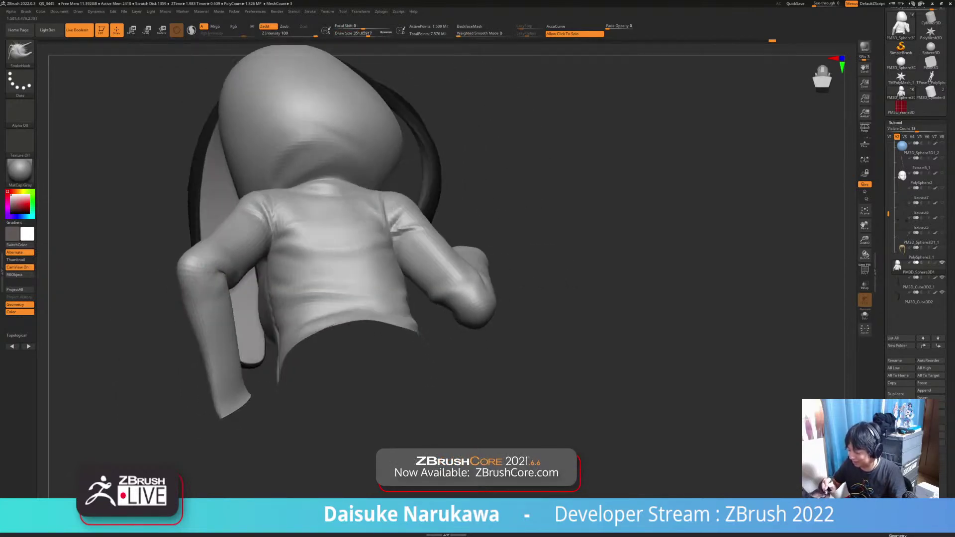
# Reshape the lowered arm's forearm and sleeve cuff with several SnakeHook pulls.
pyautogui.moveTo(204, 308); pyautogui.dragTo(232, 312, button='right')
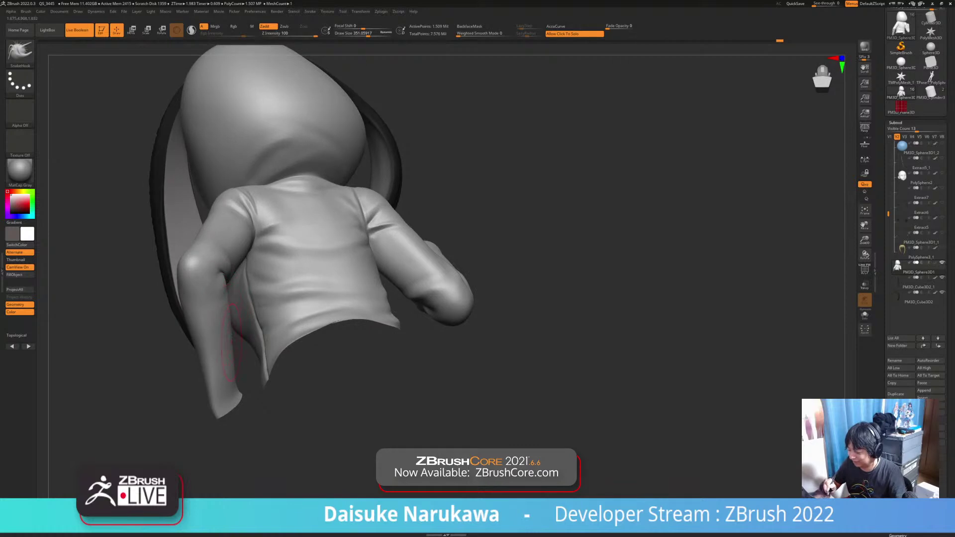
pyautogui.moveTo(230, 362); pyautogui.dragTo(228, 348, button='right')
pyautogui.moveTo(230, 386); pyautogui.dragTo(236, 384)
pyautogui.moveTo(222, 368); pyautogui.dragTo(231, 383, button='right')
pyautogui.moveTo(230, 385); pyautogui.dragTo(237, 387)
pyautogui.moveTo(227, 387)
pyautogui.keyDown('alt'); pyautogui.mouseDown(button='right')
pyautogui.moveTo(249, 349)
pyautogui.moveTo(252, 371)
pyautogui.mouseUp(button='right'); pyautogui.keyUp('alt')
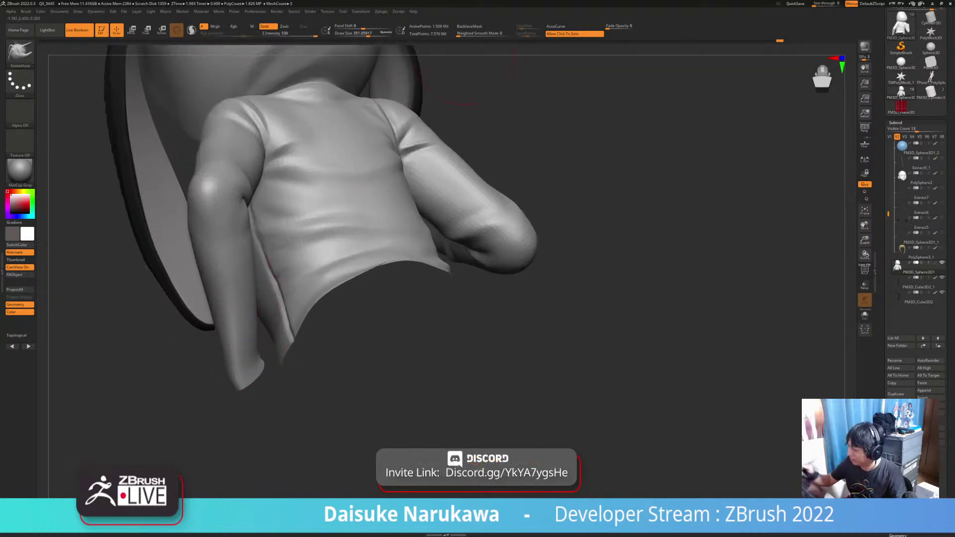
# Enable BackfaceMask, and adjust and smooth the jacket's side hem and front edge beside the lowered arm's cuff.
pyautogui.click(470, 26)
pyautogui.moveTo(294, 304); pyautogui.dragTo(256, 324, button='right')
pyautogui.keyDown('ctrl'); pyautogui.moveTo(265, 370); pyautogui.dragTo(253, 340, button='right'); pyautogui.keyUp('ctrl')
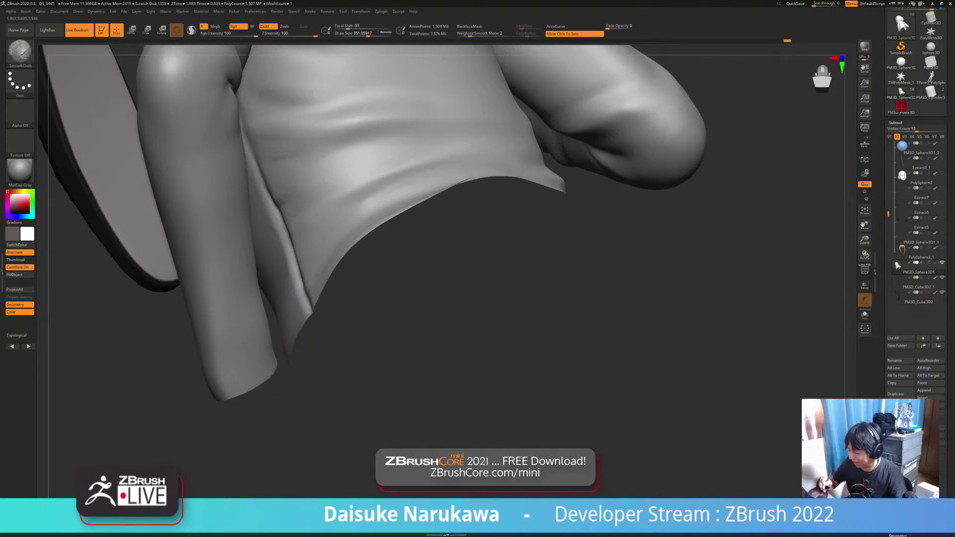
pyautogui.moveTo(275, 294)
pyautogui.keyDown('ctrl'); pyautogui.mouseDown(button='right')
pyautogui.moveTo(264, 264)
pyautogui.moveTo(274, 306)
pyautogui.moveTo(281, 284)
pyautogui.mouseUp(button='right'); pyautogui.keyUp('ctrl')
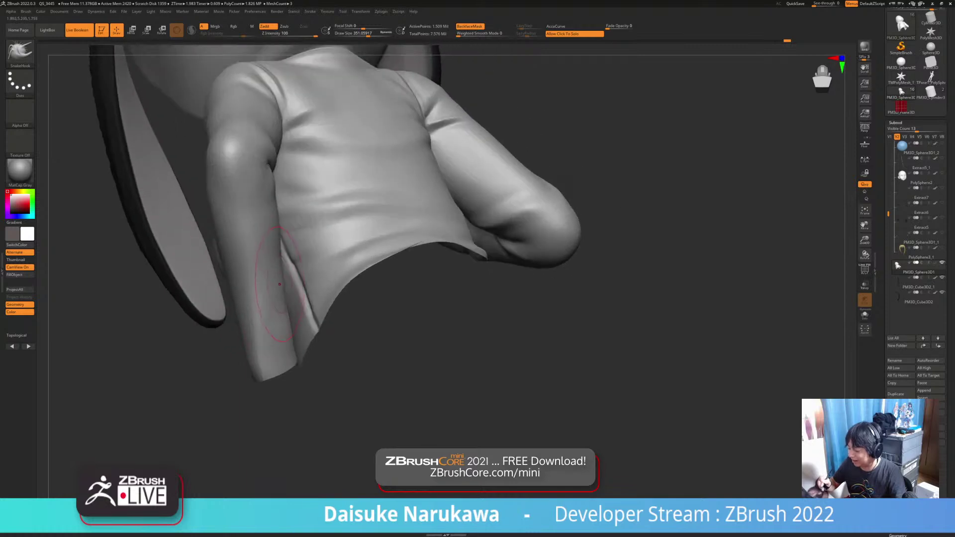
pyautogui.press('shift')
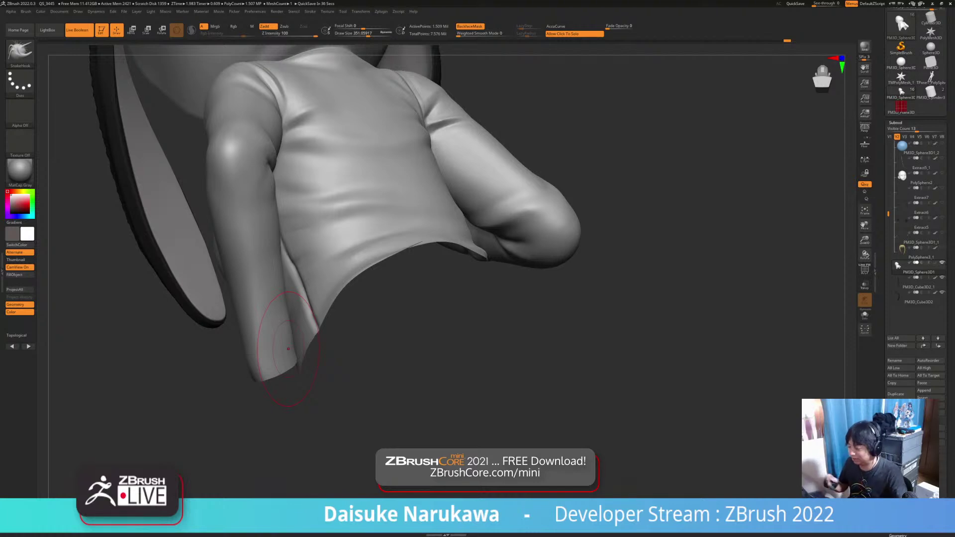
pyautogui.moveTo(290, 349); pyautogui.dragTo(299, 380, button='right')
pyautogui.moveTo(298, 381)
pyautogui.keyDown('ctrl'); pyautogui.mouseDown(button='right')
pyautogui.moveTo(304, 299)
pyautogui.moveTo(294, 378)
pyautogui.mouseUp(button='right'); pyautogui.keyUp('ctrl')
# Build up and smooth the back hem on the lowered-arm side using ClayBuildup at a Draw Size of about 212.
pyautogui.moveTo(318, 319); pyautogui.dragTo(319, 338, button='right')
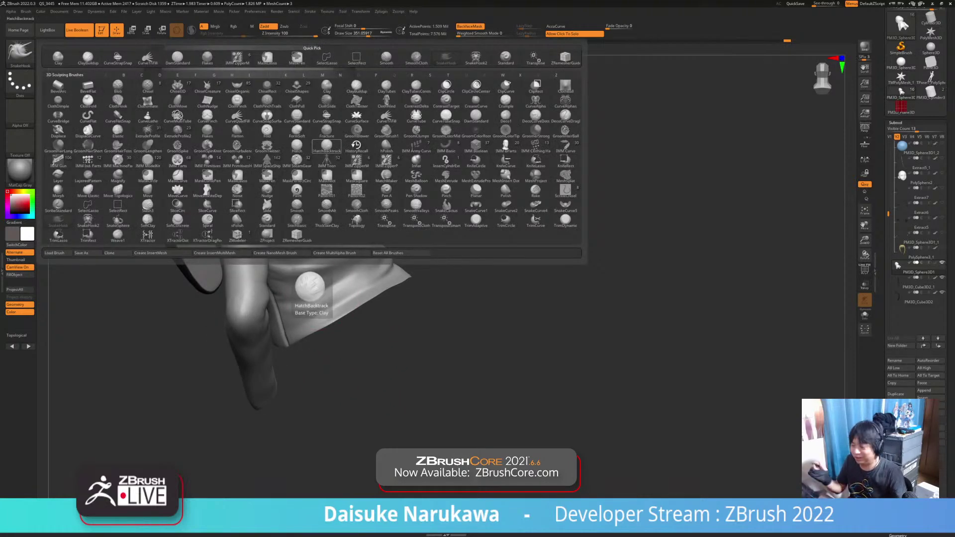
pyautogui.click(88, 59)
pyautogui.click(355, 34)
pyautogui.keyDown('ctrl'); pyautogui.moveTo(319, 306); pyautogui.dragTo(308, 331, button='right'); pyautogui.keyUp('ctrl')
pyautogui.moveTo(314, 329)
pyautogui.mouseDown()
pyautogui.moveTo(403, 286)
pyautogui.moveTo(347, 307)
pyautogui.moveTo(333, 323)
pyautogui.moveTo(346, 326)
pyautogui.mouseUp()
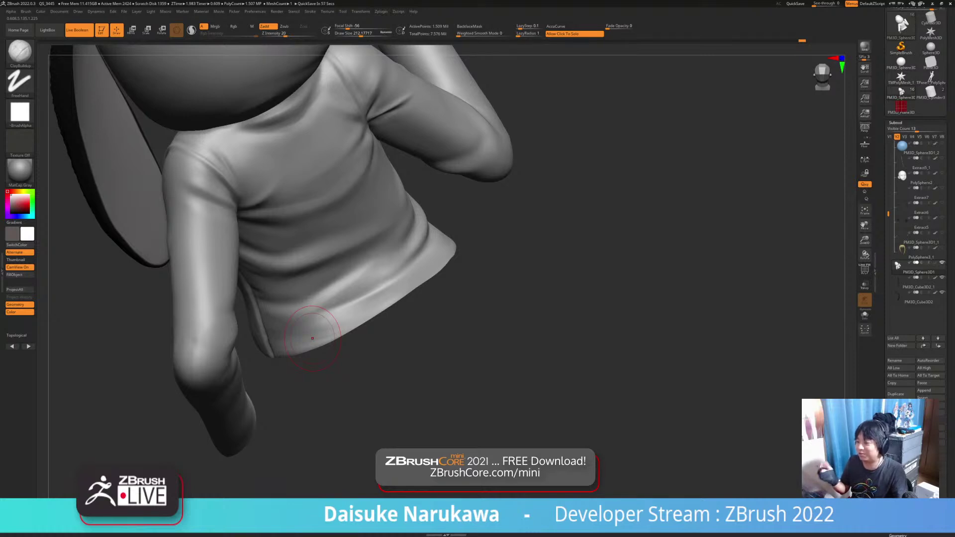
pyautogui.moveTo(332, 309); pyautogui.dragTo(332, 344, button='right')
pyautogui.moveTo(317, 323); pyautogui.dragTo(349, 321)
pyautogui.moveTo(367, 317); pyautogui.dragTo(382, 280, button='right')
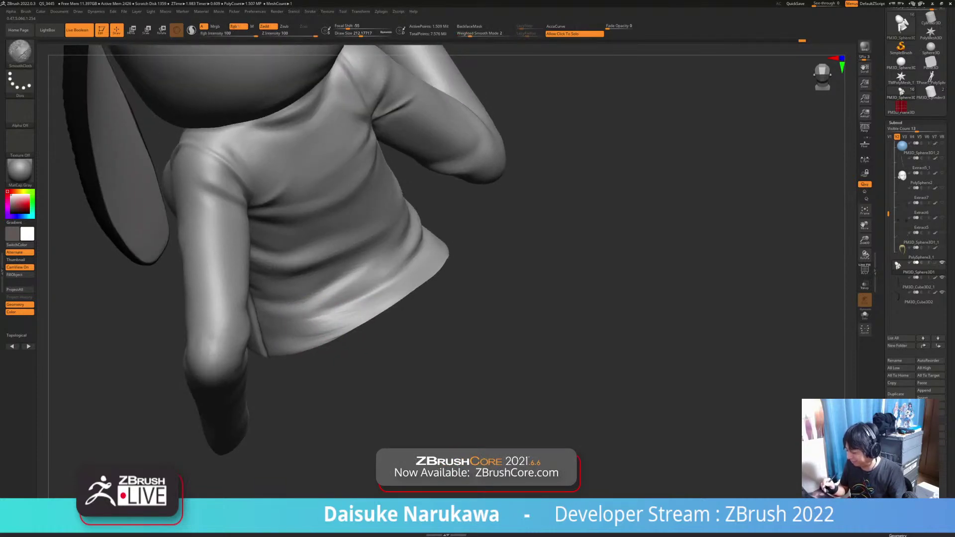
pyautogui.moveTo(295, 332); pyautogui.dragTo(322, 324)
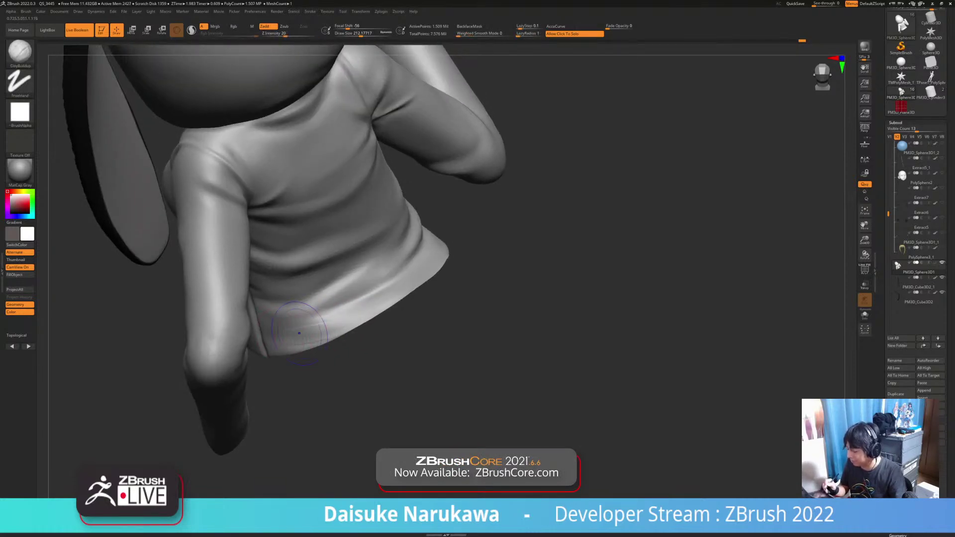
# Continue building up and smoothing the back hem toward the raised-arm side of the jacket.
pyautogui.keyDown('ctrl'); pyautogui.moveTo(318, 343); pyautogui.dragTo(340, 333, button='right'); pyautogui.keyUp('ctrl')
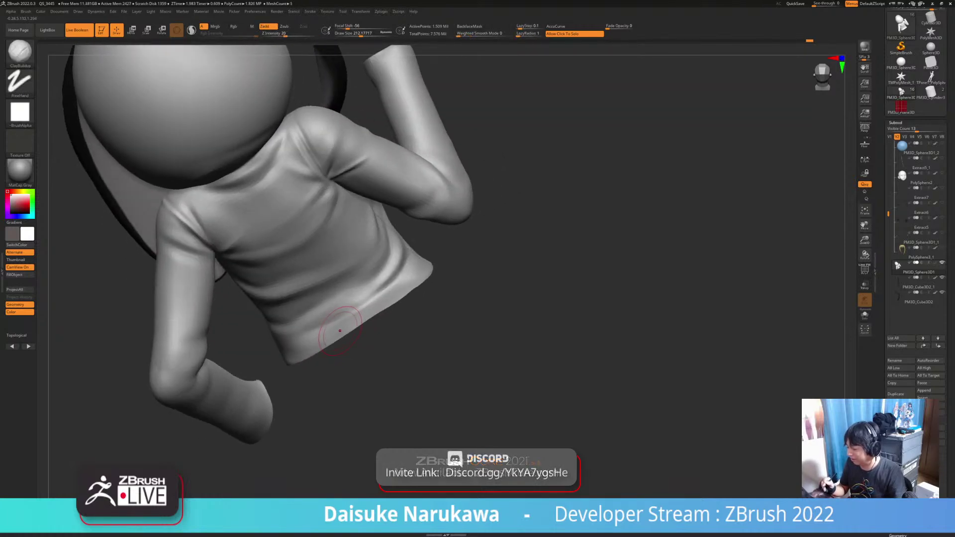
pyautogui.moveTo(369, 304)
pyautogui.mouseDown(button='right')
pyautogui.moveTo(384, 335)
pyautogui.moveTo(416, 273)
pyautogui.mouseUp(button='right')
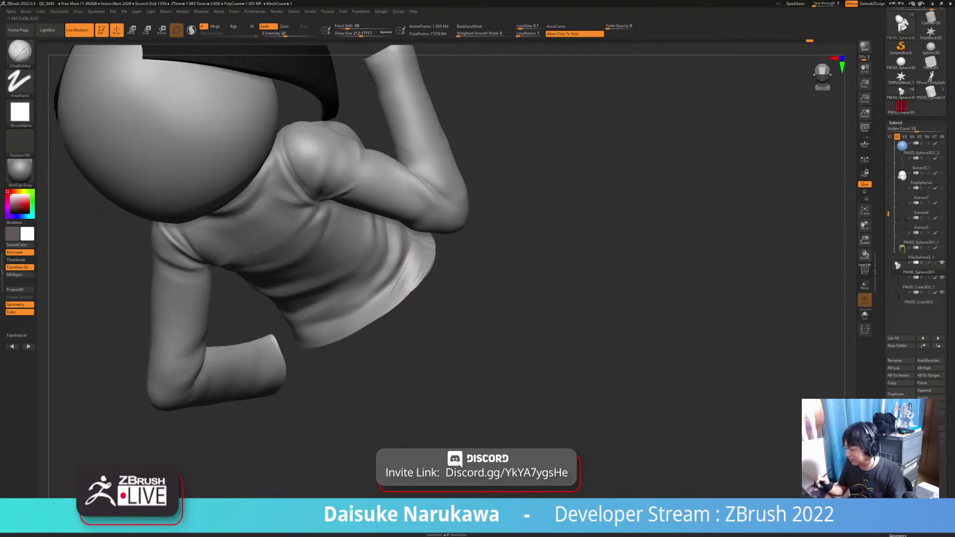
pyautogui.press('shift')
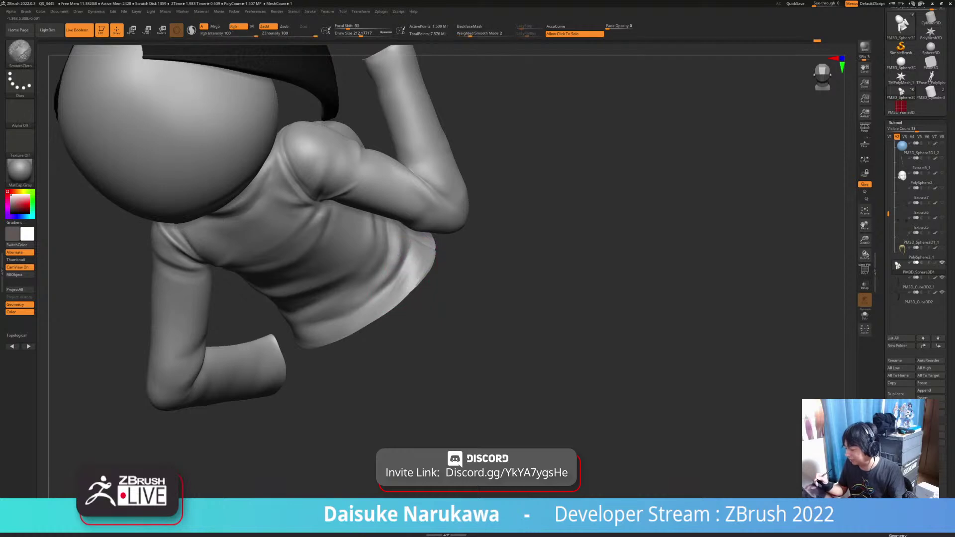
pyautogui.moveTo(402, 286)
pyautogui.mouseDown(button='right')
pyautogui.moveTo(419, 294)
pyautogui.moveTo(390, 286)
pyautogui.mouseUp(button='right')
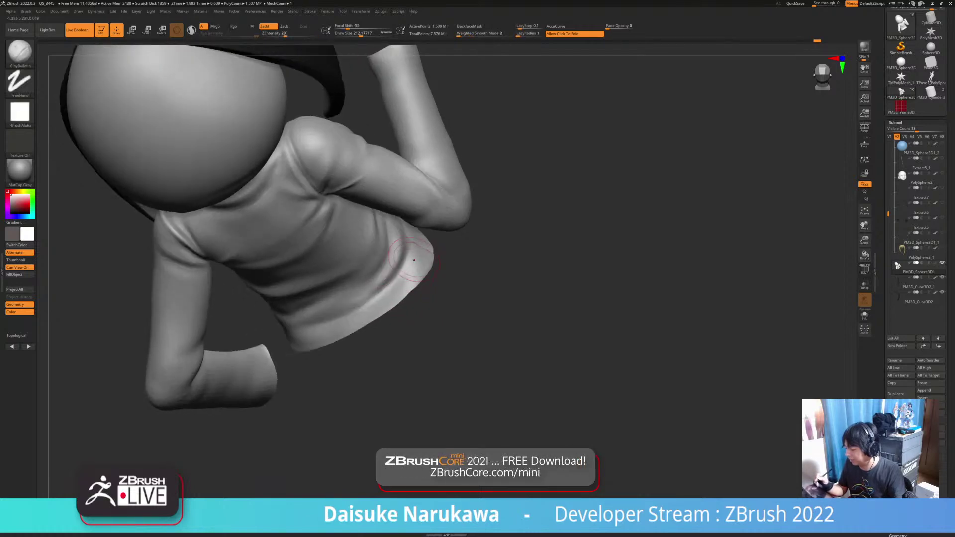
pyautogui.press('shift')
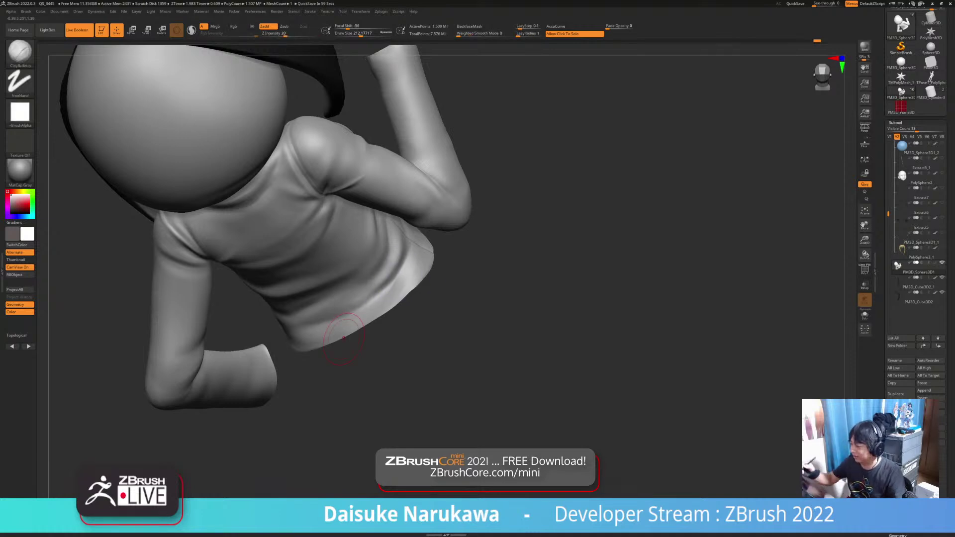
# Refine and smooth the hem corner below the raised arm's elbow with the Draw Size at about 128.
pyautogui.moveTo(343, 338); pyautogui.dragTo(404, 268, button='right')
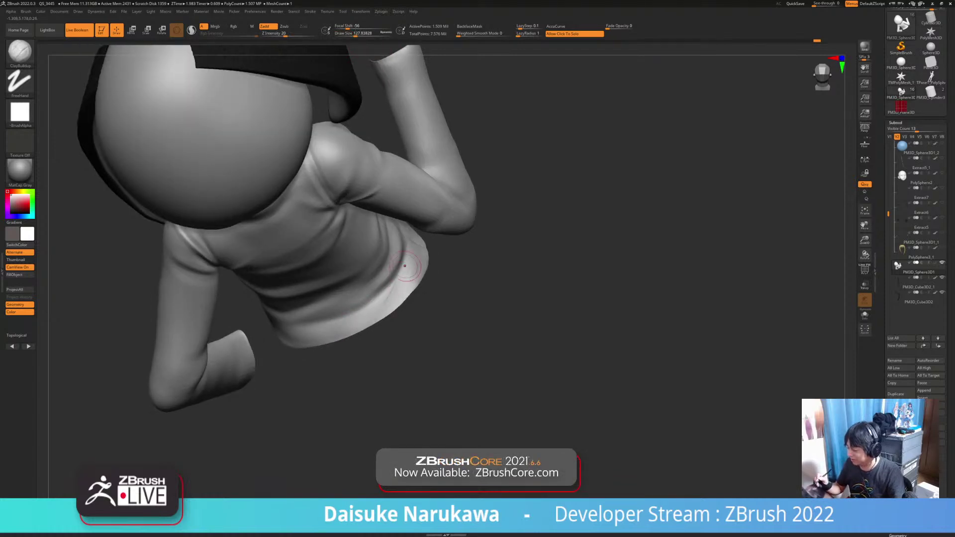
pyautogui.press('shift')
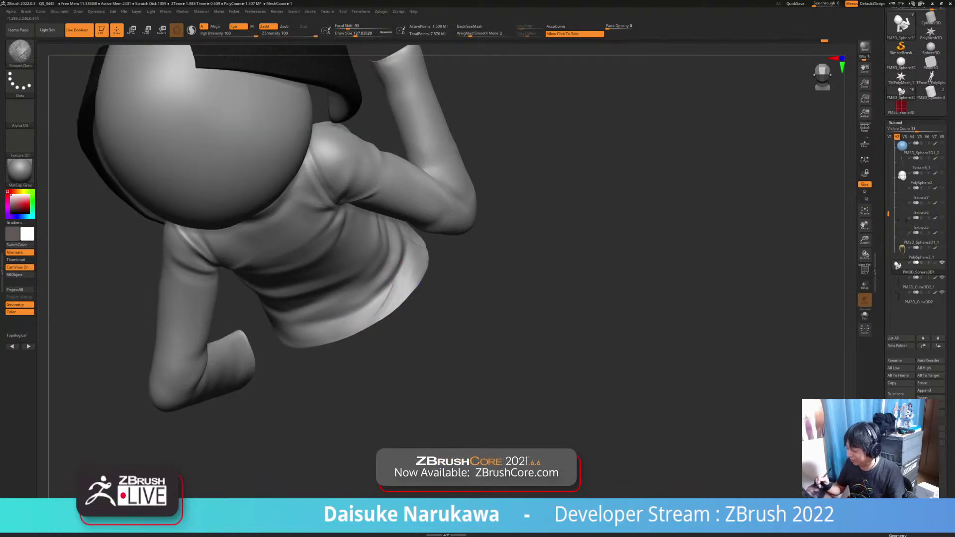
pyautogui.moveTo(416, 271)
pyautogui.mouseDown(button='right')
pyautogui.moveTo(401, 277)
pyautogui.moveTo(423, 256)
pyautogui.moveTo(411, 262)
pyautogui.mouseUp(button='right')
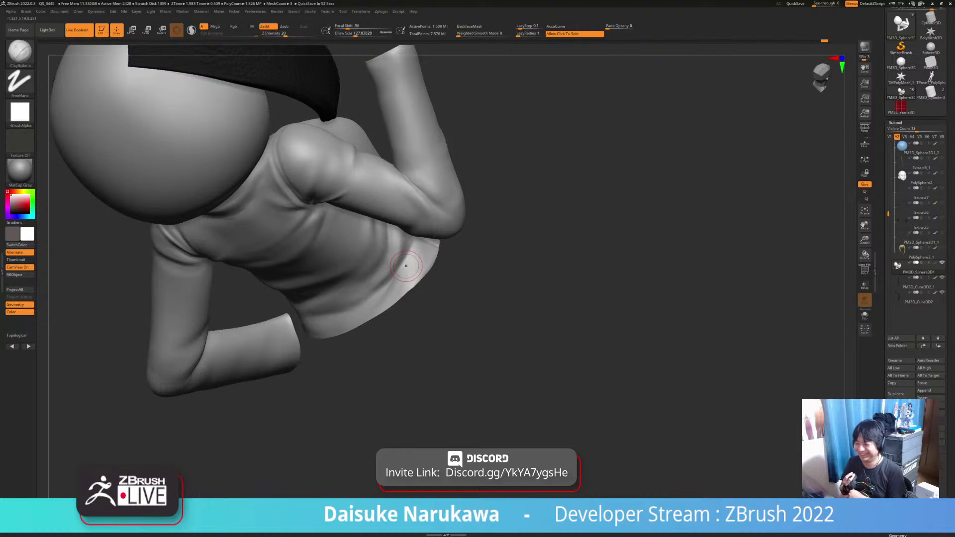
pyautogui.moveTo(406, 265); pyautogui.dragTo(394, 238, button='right')
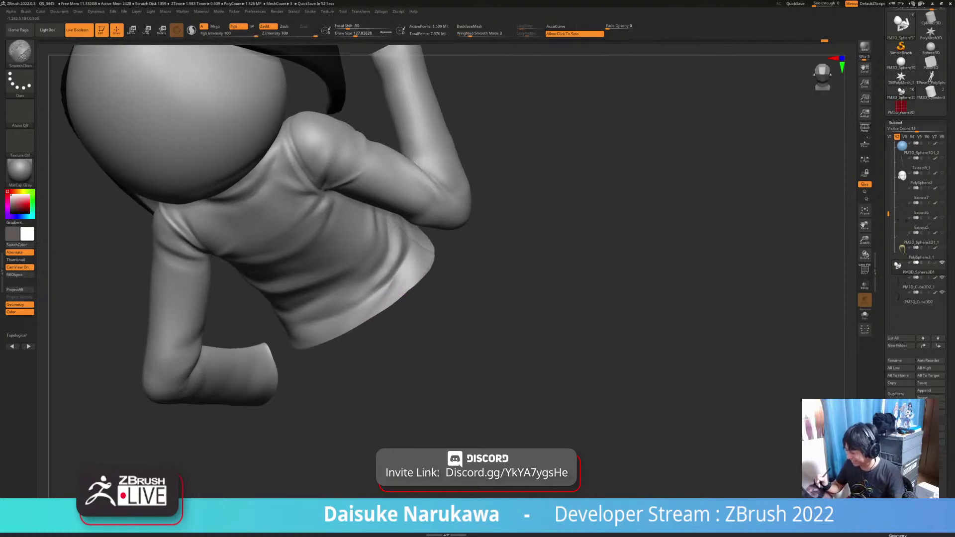
pyautogui.moveTo(398, 295); pyautogui.dragTo(375, 322, button='right')
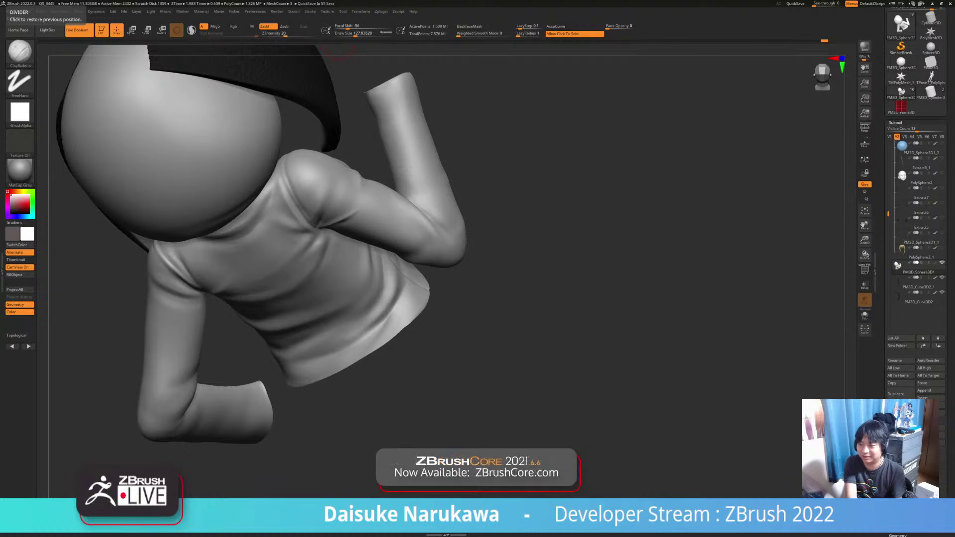
# Set the Draw Size to about 192, and build up and smooth the hem's outer edge below the raised arm.
pyautogui.moveTo(523, 238)
pyautogui.mouseDown()
pyautogui.moveTo(563, 269)
pyautogui.moveTo(525, 239)
pyautogui.mouseUp()
pyautogui.moveTo(356, 34); pyautogui.dragTo(363, 34)
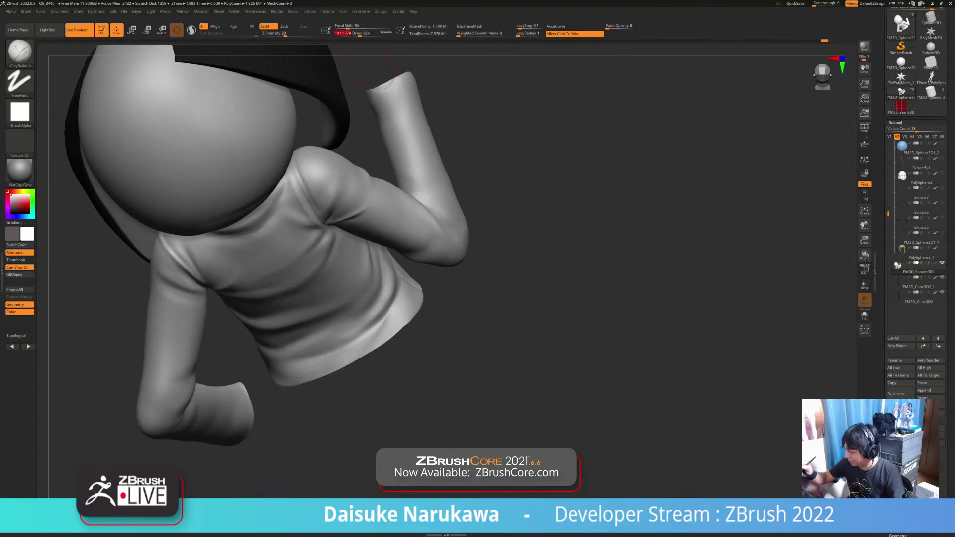
pyautogui.moveTo(431, 302)
pyautogui.mouseDown()
pyautogui.moveTo(426, 326)
pyautogui.moveTo(409, 301)
pyautogui.mouseUp()
pyautogui.moveTo(413, 296); pyautogui.dragTo(460, 300, button='right')
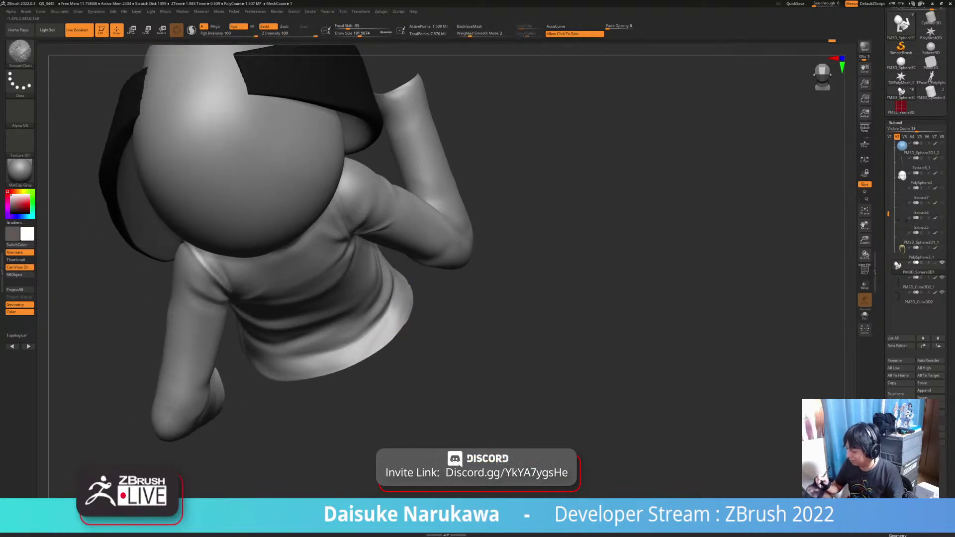
pyautogui.moveTo(397, 342)
pyautogui.keyDown('shift'); pyautogui.mouseDown(button='right')
pyautogui.moveTo(394, 321)
pyautogui.moveTo(375, 332)
pyautogui.moveTo(387, 291)
pyautogui.moveTo(372, 288)
pyautogui.moveTo(363, 300)
pyautogui.mouseUp(button='right'); pyautogui.keyUp('shift')
# Carve a horizontal lower-back fold near the raised elbow using DamStandard at a Draw Size of about 145, and smooth it.
pyautogui.click(348, 34)
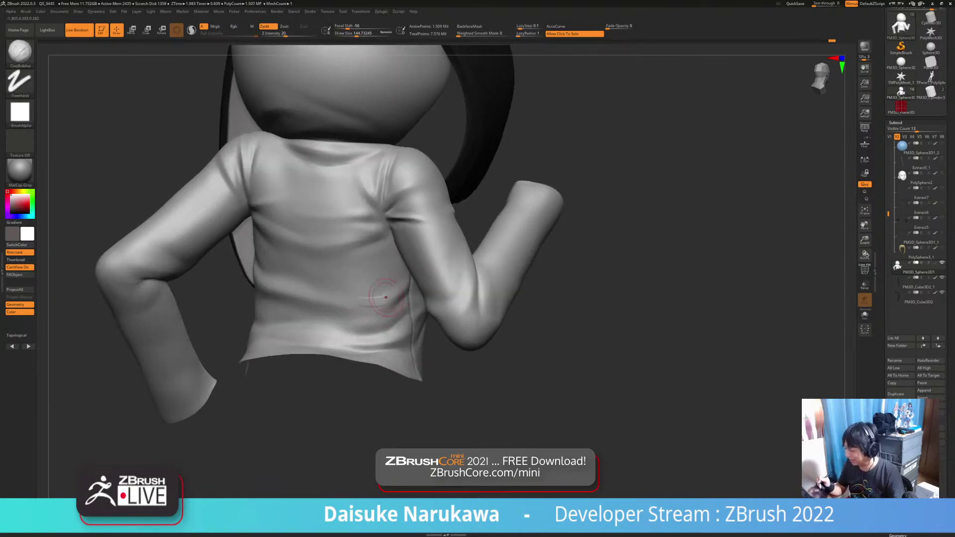
pyautogui.moveTo(351, 300); pyautogui.dragTo(376, 299)
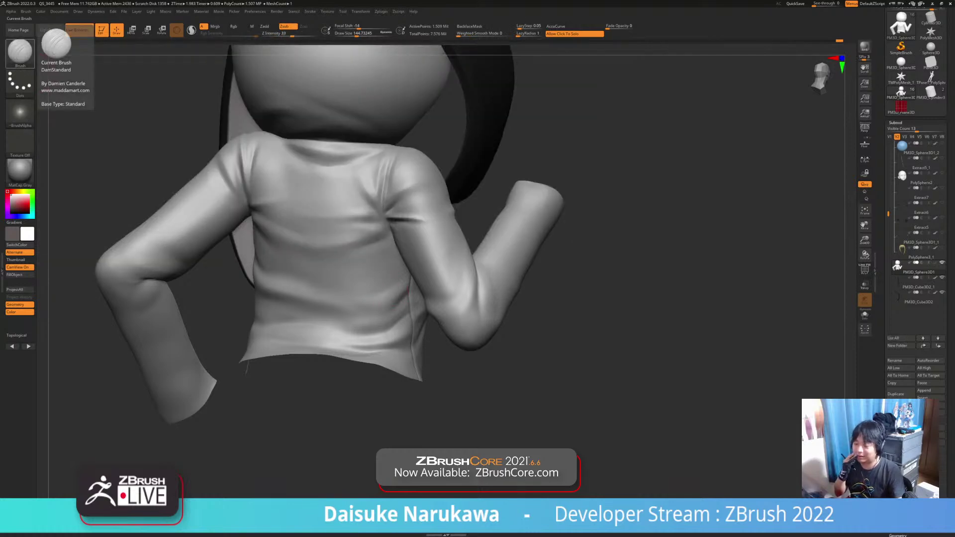
pyautogui.moveTo(384, 340); pyautogui.dragTo(366, 334, button='right')
pyautogui.moveTo(352, 308); pyautogui.dragTo(398, 313)
pyautogui.moveTo(398, 319); pyautogui.dragTo(397, 303, button='right')
pyautogui.keyDown('shift'); pyautogui.moveTo(390, 313); pyautogui.dragTo(404, 313); pyautogui.keyUp('shift')
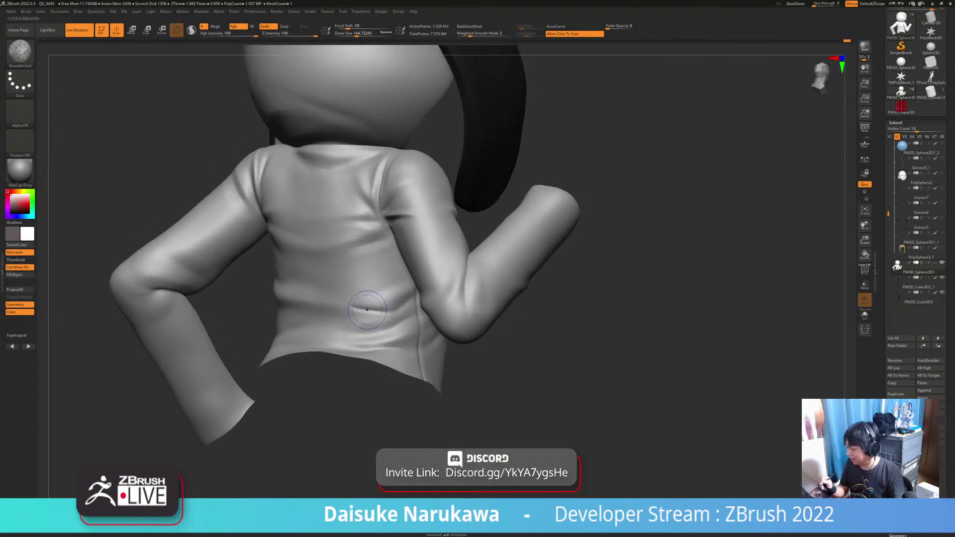
# Refine and soften the inner end of the lower-back fold on the raised-arm side, undoing a stroke.
pyautogui.moveTo(390, 319); pyautogui.dragTo(370, 315, button='right')
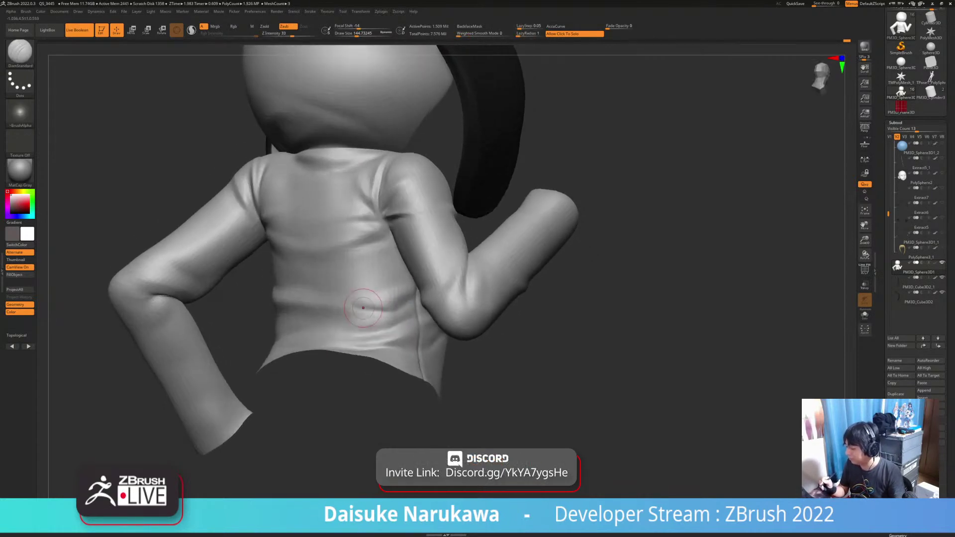
pyautogui.press('shift')
pyautogui.keyDown('shift'); pyautogui.moveTo(369, 310); pyautogui.dragTo(382, 311); pyautogui.keyUp('shift')
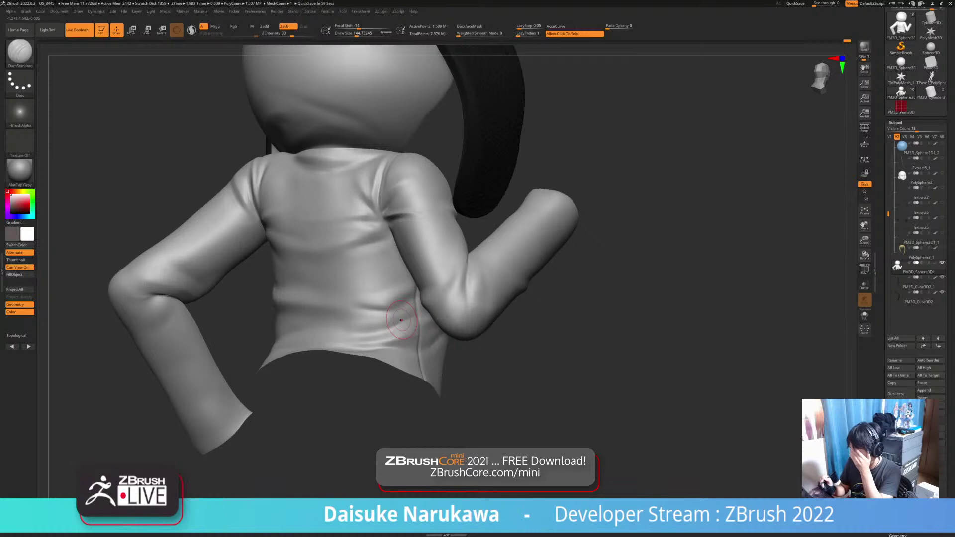
pyautogui.moveTo(382, 306); pyautogui.dragTo(369, 303, button='right')
pyautogui.moveTo(369, 303)
pyautogui.keyDown('shift'); pyautogui.mouseDown()
pyautogui.moveTo(364, 307)
pyautogui.moveTo(399, 297)
pyautogui.moveTo(389, 308)
pyautogui.moveTo(373, 306)
pyautogui.moveTo(393, 311)
pyautogui.mouseUp(); pyautogui.keyUp('shift')
pyautogui.hotkey('ctrl', 'z')
pyautogui.moveTo(418, 313)
pyautogui.keyDown('ctrl'); pyautogui.mouseDown(button='right')
pyautogui.moveTo(398, 303)
pyautogui.moveTo(396, 325)
pyautogui.moveTo(379, 306)
pyautogui.mouseUp(button='right'); pyautogui.keyUp('ctrl')
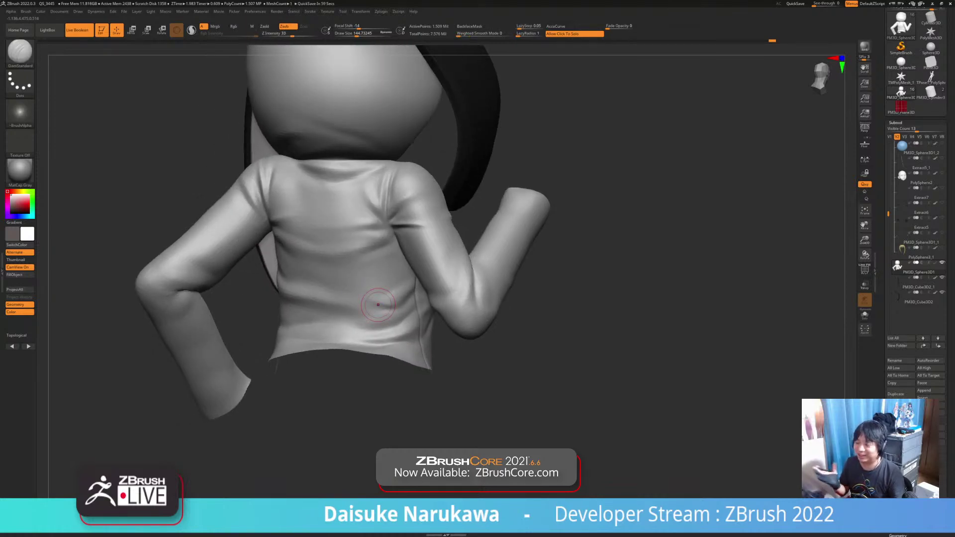
# Smooth the jacket's folds at the waist side beside the lowered arm, undoing the first stroke.
pyautogui.moveTo(378, 305); pyautogui.dragTo(300, 312, button='right')
pyautogui.moveTo(300, 312)
pyautogui.keyDown('shift'); pyautogui.mouseDown()
pyautogui.moveTo(267, 293)
pyautogui.moveTo(328, 311)
pyautogui.moveTo(266, 299)
pyautogui.moveTo(259, 309)
pyautogui.moveTo(268, 295)
pyautogui.mouseUp(); pyautogui.keyUp('shift')
pyautogui.hotkey('ctrl', 'z')
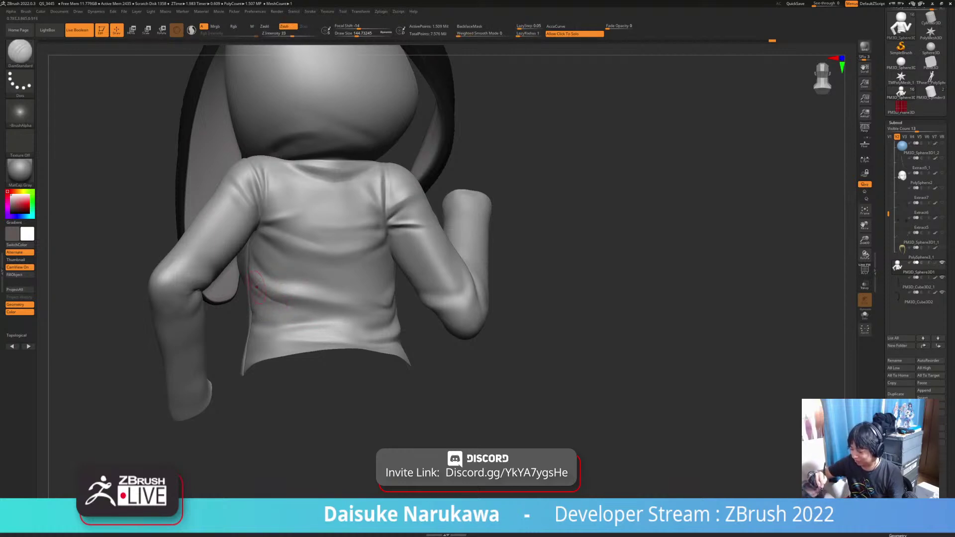
pyautogui.keyDown('shift'); pyautogui.moveTo(261, 290); pyautogui.dragTo(251, 275); pyautogui.keyUp('shift')
pyautogui.moveTo(356, 323)
pyautogui.keyDown('ctrl'); pyautogui.mouseDown(button='right')
pyautogui.moveTo(356, 296)
pyautogui.moveTo(355, 318)
pyautogui.moveTo(366, 306)
pyautogui.moveTo(357, 312)
pyautogui.moveTo(350, 296)
pyautogui.moveTo(378, 295)
pyautogui.mouseUp(button='right'); pyautogui.keyUp('ctrl')
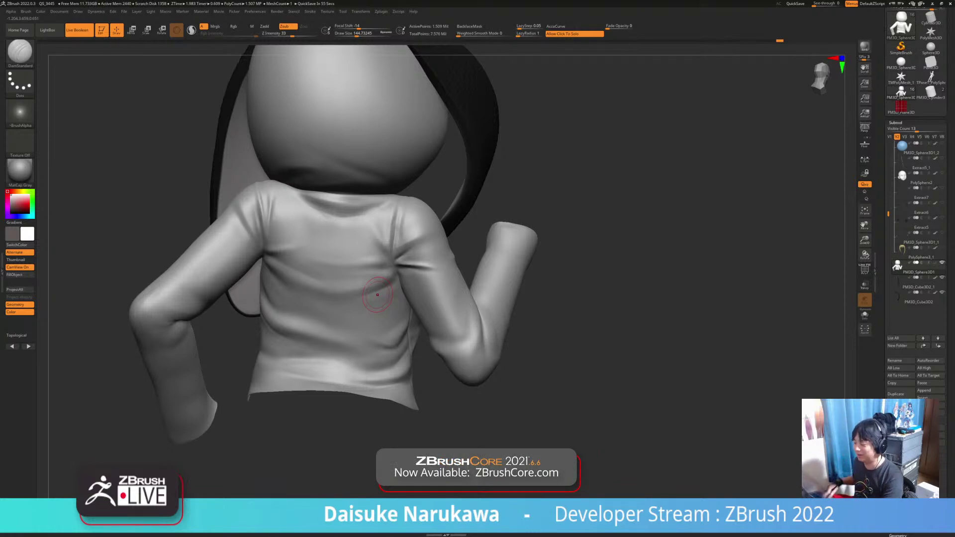
# Refine and smooth the upper-back area between the neckline and the raised arm's shoulder.
pyautogui.moveTo(378, 295); pyautogui.dragTo(407, 299, button='right')
pyautogui.moveTo(338, 220); pyautogui.dragTo(321, 214, button='right')
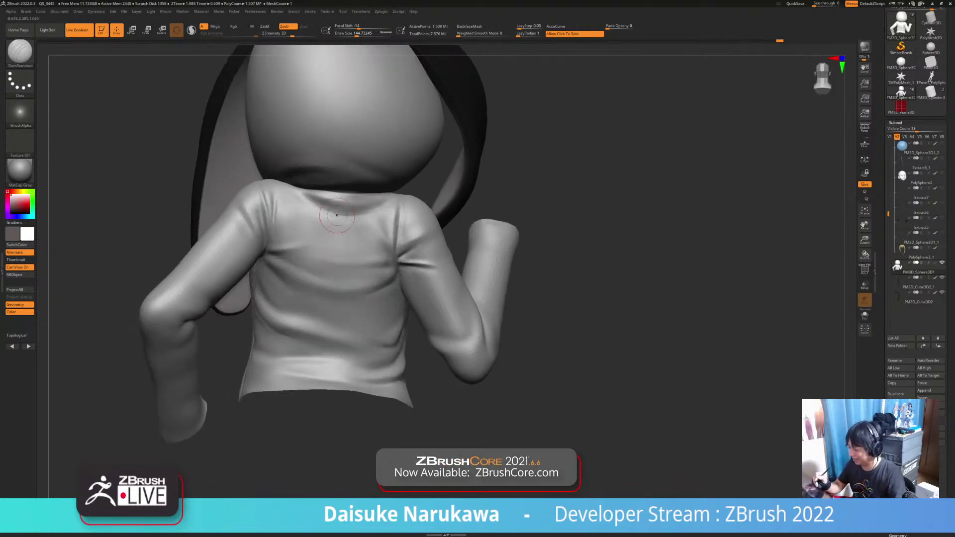
pyautogui.press('shift')
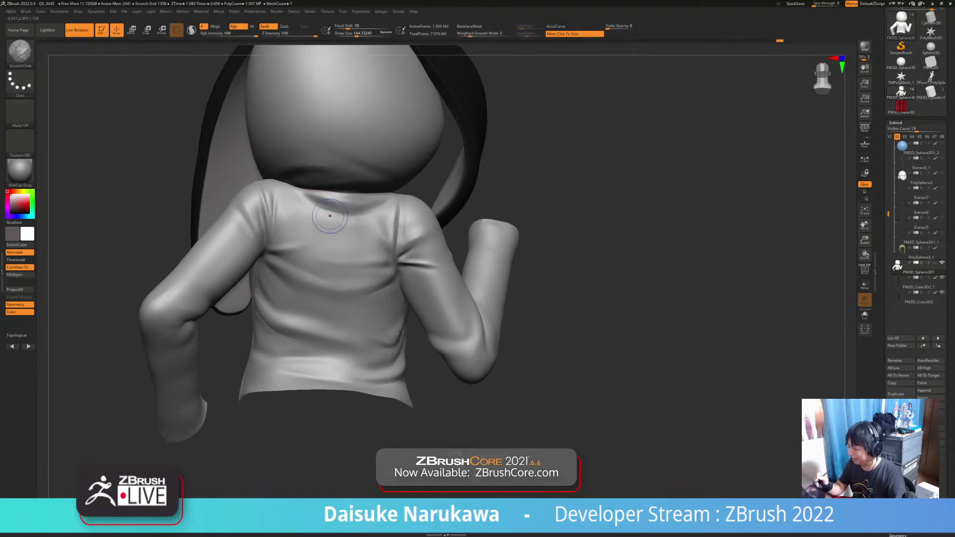
pyautogui.keyDown('ctrl'); pyautogui.moveTo(339, 222); pyautogui.dragTo(382, 262, button='right'); pyautogui.keyUp('ctrl')
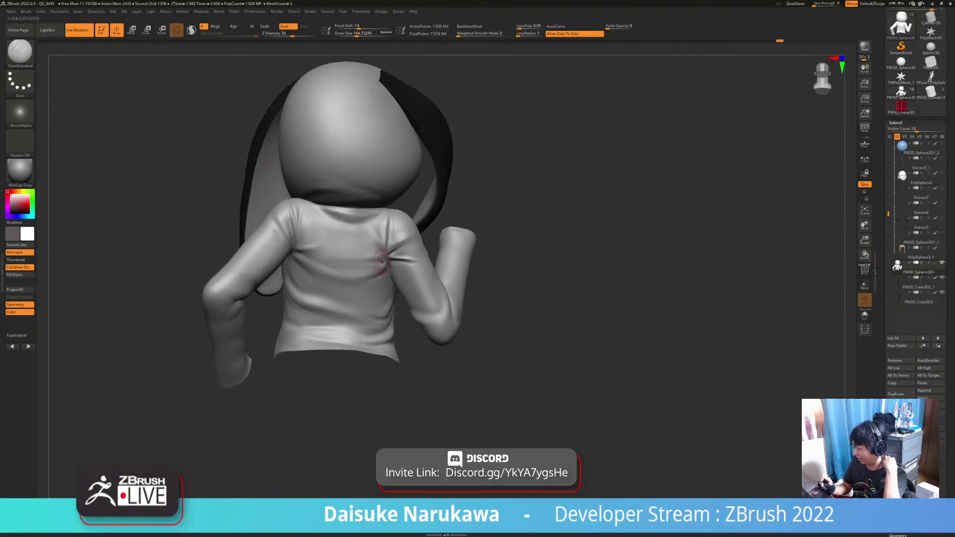
pyautogui.moveTo(382, 262)
pyautogui.mouseDown(button='right')
pyautogui.moveTo(362, 249)
pyautogui.moveTo(348, 254)
pyautogui.moveTo(351, 281)
pyautogui.mouseUp(button='right')
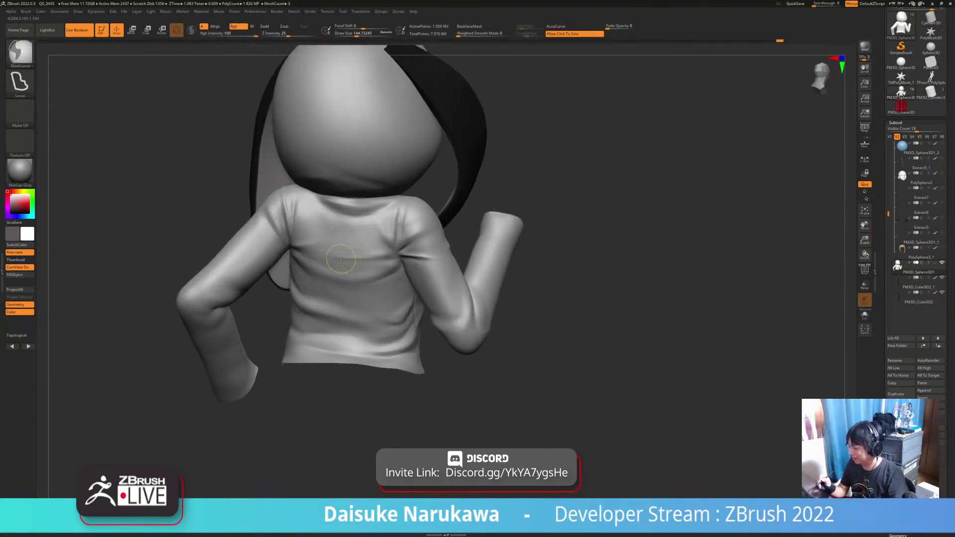
pyautogui.keyDown('shift'); pyautogui.moveTo(379, 258); pyautogui.dragTo(355, 258); pyautogui.keyUp('shift')
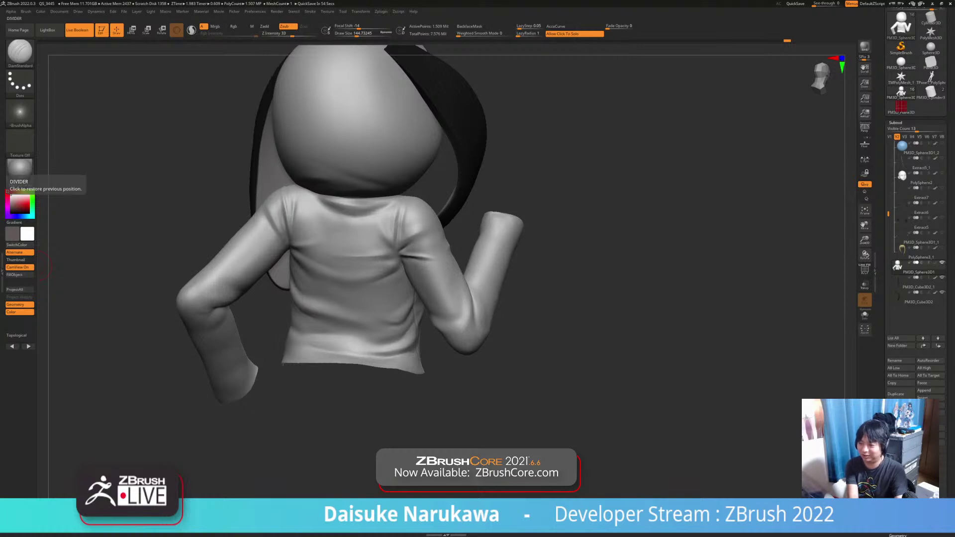
# Carve a horizontal fold across the upper back toward the raised arm's armpit with DamStandard.
pyautogui.moveTo(348, 248); pyautogui.dragTo(378, 253, button='right')
pyautogui.moveTo(370, 254); pyautogui.dragTo(402, 250)
pyautogui.moveTo(402, 250)
pyautogui.mouseDown(button='right')
pyautogui.moveTo(397, 230)
pyautogui.moveTo(396, 267)
pyautogui.mouseUp(button='right')
pyautogui.moveTo(343, 249)
pyautogui.mouseDown()
pyautogui.moveTo(391, 250)
pyautogui.moveTo(388, 263)
pyautogui.mouseUp()
pyautogui.keyDown('ctrl'); pyautogui.moveTo(351, 267); pyautogui.dragTo(348, 229, button='right'); pyautogui.keyUp('ctrl')
pyautogui.keyDown('ctrl'); pyautogui.moveTo(348, 271); pyautogui.dragTo(347, 241, button='right'); pyautogui.keyUp('ctrl')
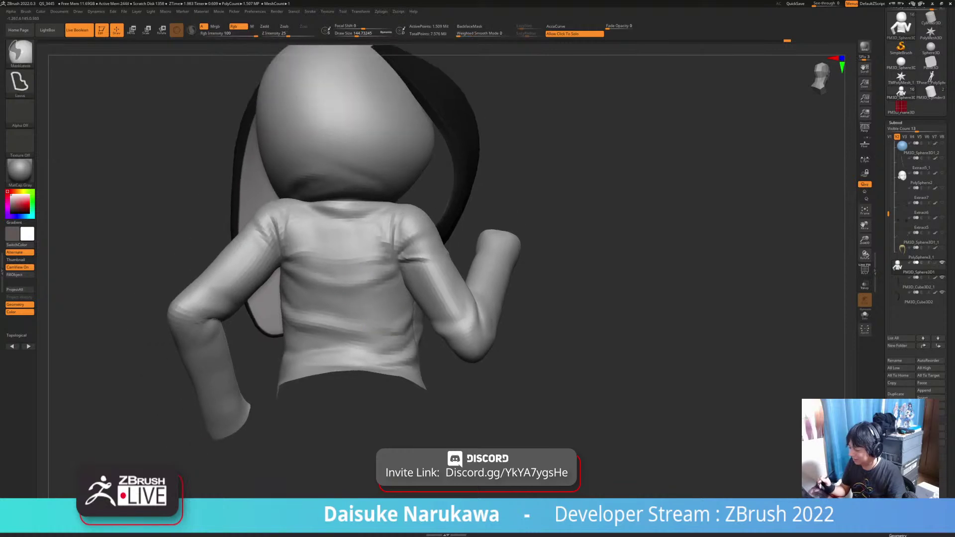
# Set the Draw Size to about 181, and carve and smooth the lower-back fold beside the raised arm's elbow.
pyautogui.moveTo(398, 315)
pyautogui.keyDown('alt'); pyautogui.mouseDown(button='right')
pyautogui.moveTo(368, 316)
pyautogui.moveTo(377, 318)
pyautogui.mouseUp(button='right'); pyautogui.keyUp('alt')
pyautogui.press('shift')
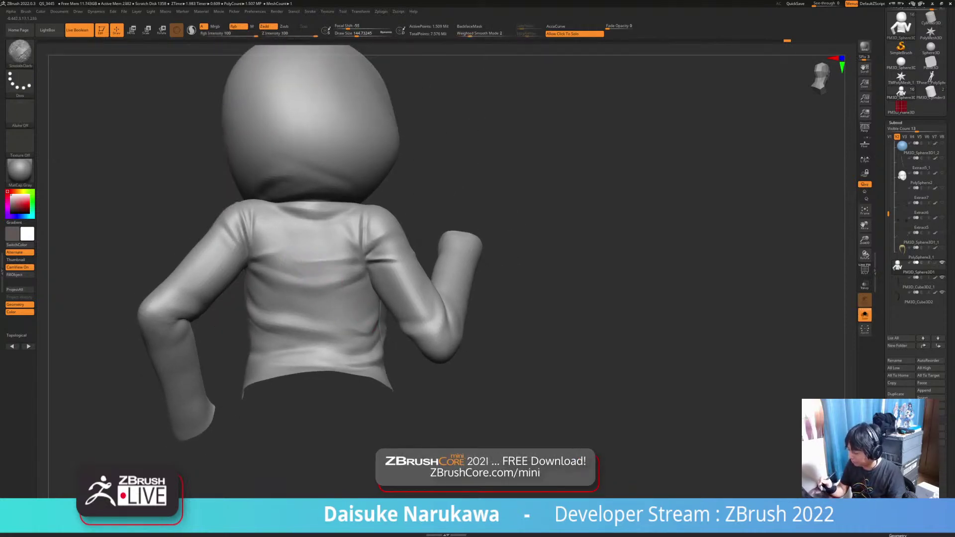
pyautogui.moveTo(386, 305)
pyautogui.keyDown('ctrl'); pyautogui.mouseDown(button='right')
pyautogui.moveTo(382, 294)
pyautogui.moveTo(374, 316)
pyautogui.mouseUp(button='right'); pyautogui.keyUp('ctrl')
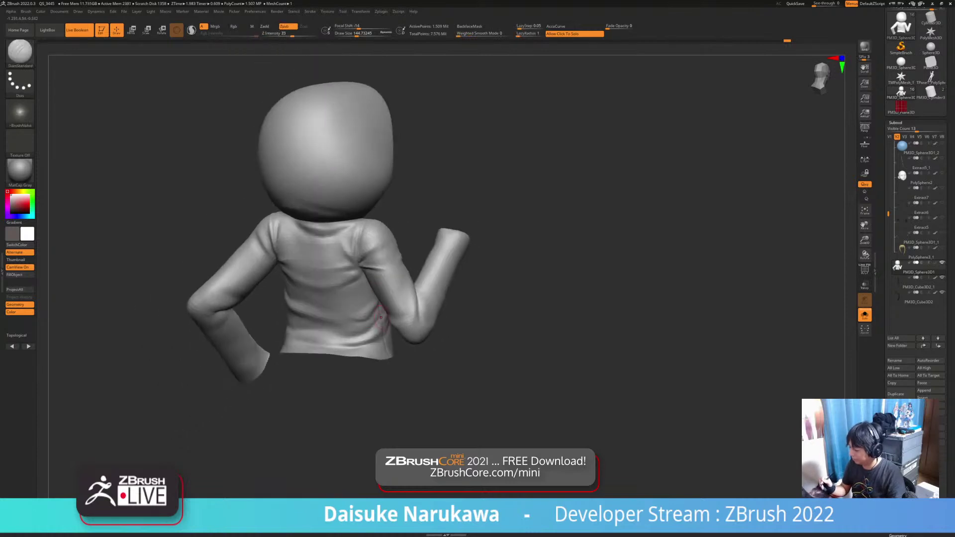
pyautogui.click(414, 368)
pyautogui.moveTo(390, 209)
pyautogui.keyDown('ctrl'); pyautogui.mouseDown(button='right')
pyautogui.moveTo(352, 306)
pyautogui.moveTo(373, 284)
pyautogui.moveTo(373, 301)
pyautogui.mouseUp(button='right'); pyautogui.keyUp('ctrl')
pyautogui.moveTo(368, 302); pyautogui.dragTo(377, 298)
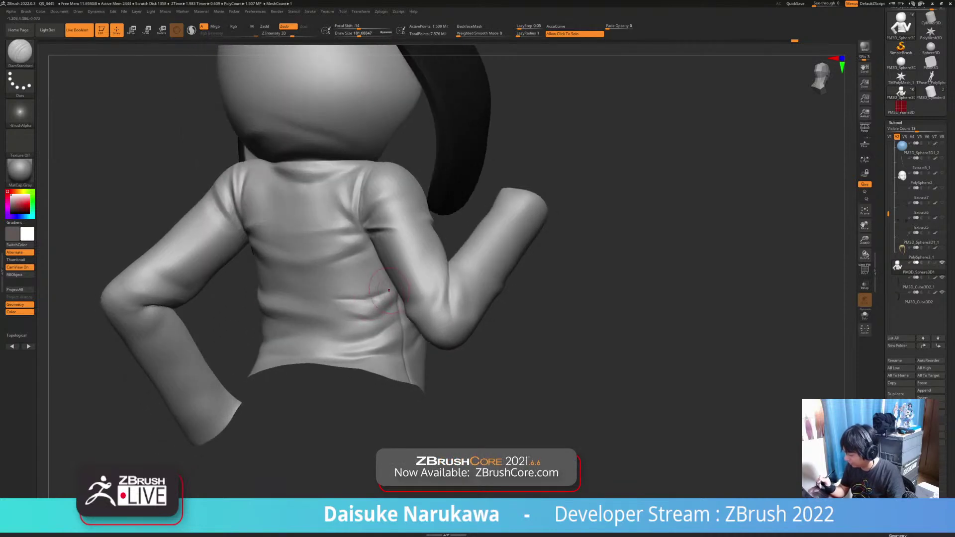
pyautogui.press('shift')
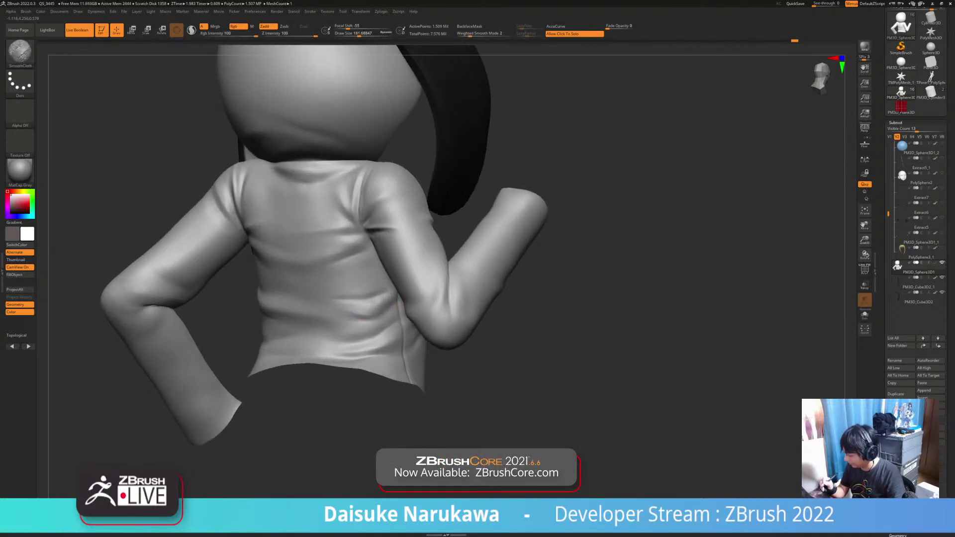
pyautogui.keyDown('shift'); pyautogui.moveTo(374, 297); pyautogui.dragTo(375, 295); pyautogui.keyUp('shift')
pyautogui.keyDown('ctrl'); pyautogui.moveTo(374, 297); pyautogui.dragTo(367, 261, button='right'); pyautogui.keyUp('ctrl')
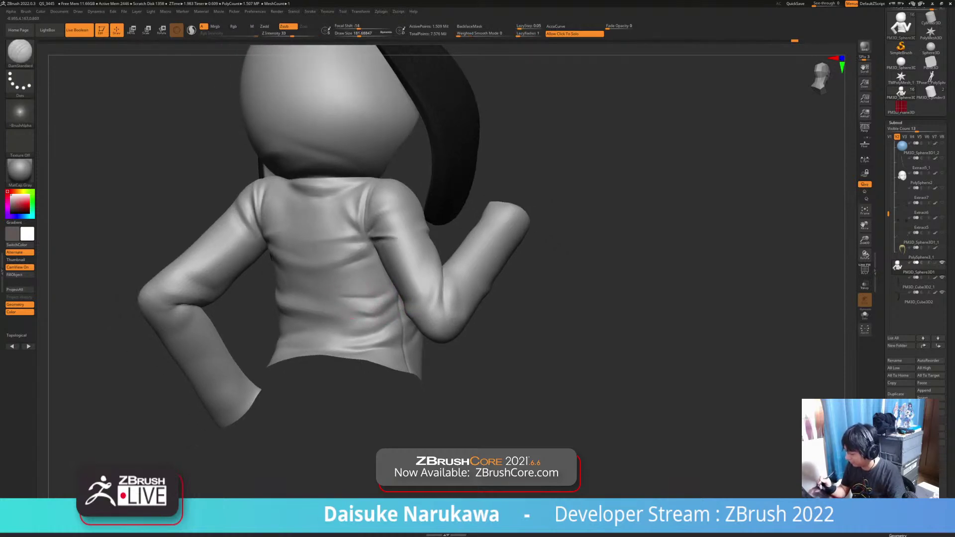
pyautogui.press('shift')
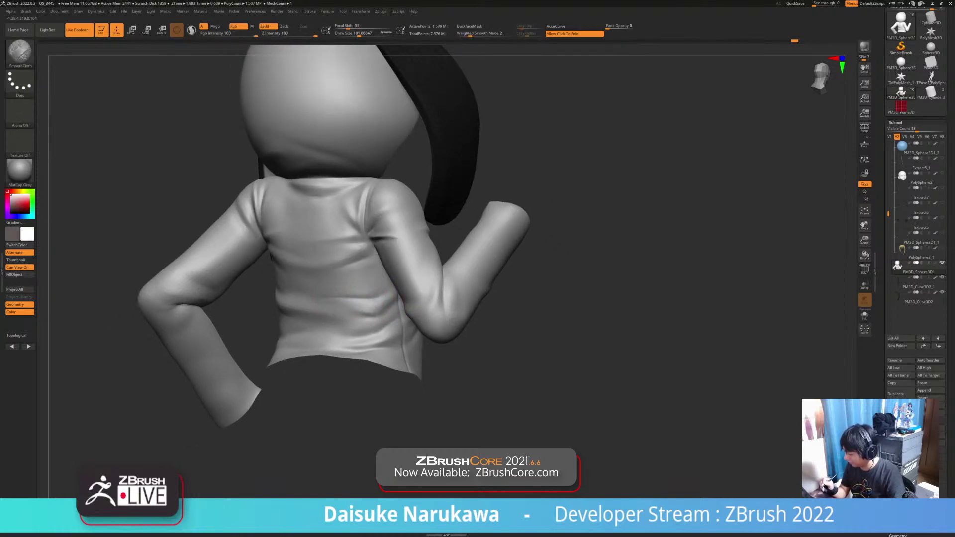
# Smooth the middle of the lower back and check the jacket's back folds from several angles.
pyautogui.keyDown('ctrl'); pyautogui.moveTo(381, 304); pyautogui.dragTo(378, 273, button='right'); pyautogui.keyUp('ctrl')
pyautogui.keyDown('alt'); pyautogui.moveTo(393, 324); pyautogui.dragTo(378, 381, button='right'); pyautogui.keyUp('alt')
pyautogui.moveTo(269, 315)
pyautogui.keyDown('shift'); pyautogui.mouseDown()
pyautogui.moveTo(282, 316)
pyautogui.moveTo(266, 315)
pyautogui.mouseUp(); pyautogui.keyUp('shift')
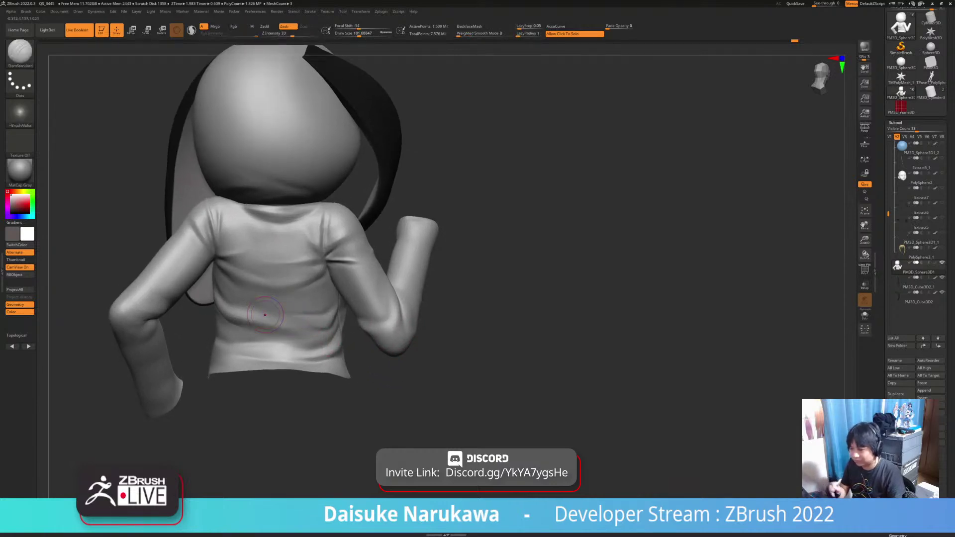
pyautogui.keyDown('alt'); pyautogui.moveTo(265, 315); pyautogui.dragTo(287, 272, button='right'); pyautogui.keyUp('alt')
pyautogui.moveTo(304, 318)
pyautogui.mouseDown(button='right')
pyautogui.moveTo(327, 316)
pyautogui.moveTo(334, 345)
pyautogui.moveTo(307, 352)
pyautogui.mouseUp(button='right')
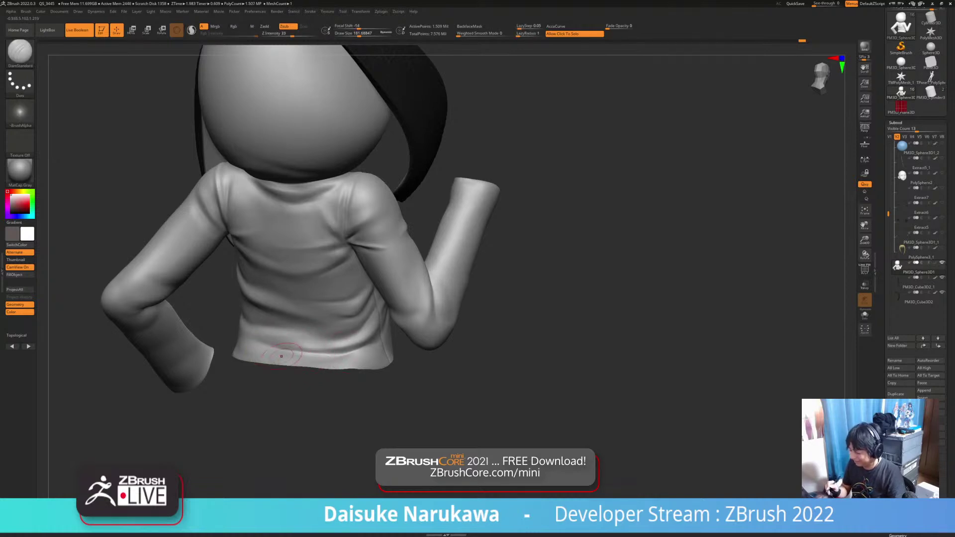
pyautogui.moveTo(302, 346)
pyautogui.mouseDown(button='right')
pyautogui.moveTo(320, 359)
pyautogui.moveTo(334, 351)
pyautogui.moveTo(321, 375)
pyautogui.moveTo(303, 357)
pyautogui.mouseUp(button='right')
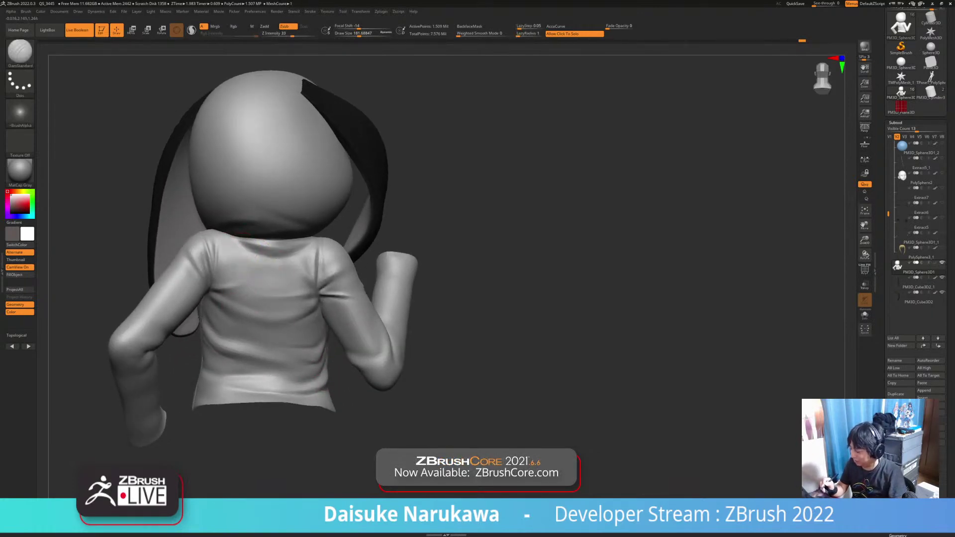
pyautogui.keyDown('ctrl'); pyautogui.moveTo(303, 359); pyautogui.dragTo(319, 359, button='right'); pyautogui.keyUp('ctrl')
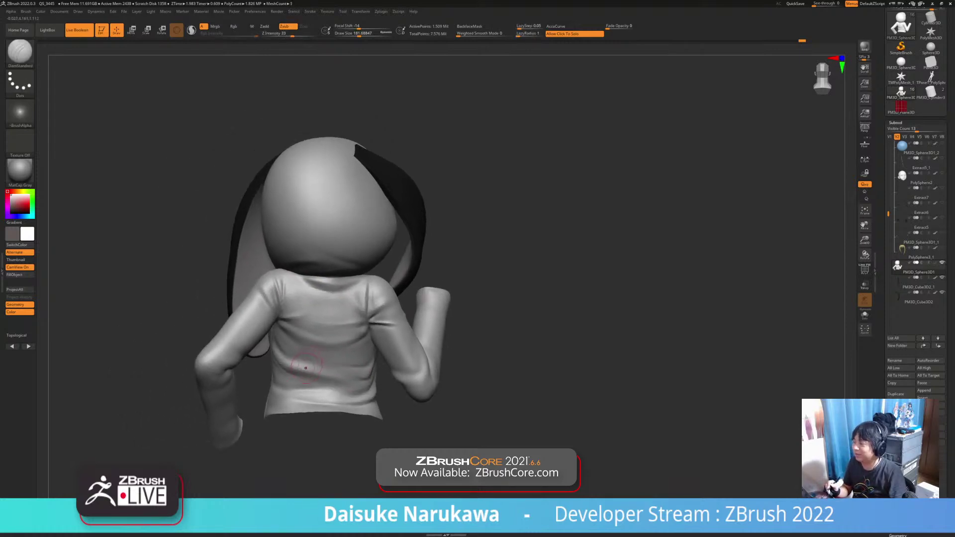
# Carve curved folds into the lower back of the hood, just above the jacket's neckline.
pyautogui.moveTo(298, 352)
pyautogui.keyDown('ctrl'); pyautogui.mouseDown(button='right')
pyautogui.moveTo(299, 371)
pyautogui.moveTo(311, 343)
pyautogui.moveTo(284, 251)
pyautogui.mouseUp(button='right'); pyautogui.keyUp('ctrl')
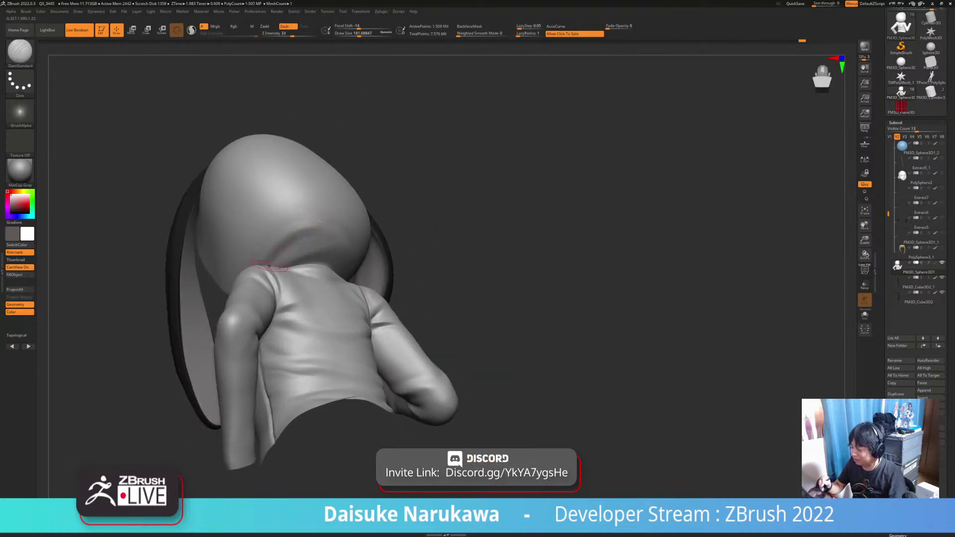
pyautogui.moveTo(313, 266)
pyautogui.mouseDown(button='right')
pyautogui.moveTo(304, 255)
pyautogui.moveTo(318, 281)
pyautogui.mouseUp(button='right')
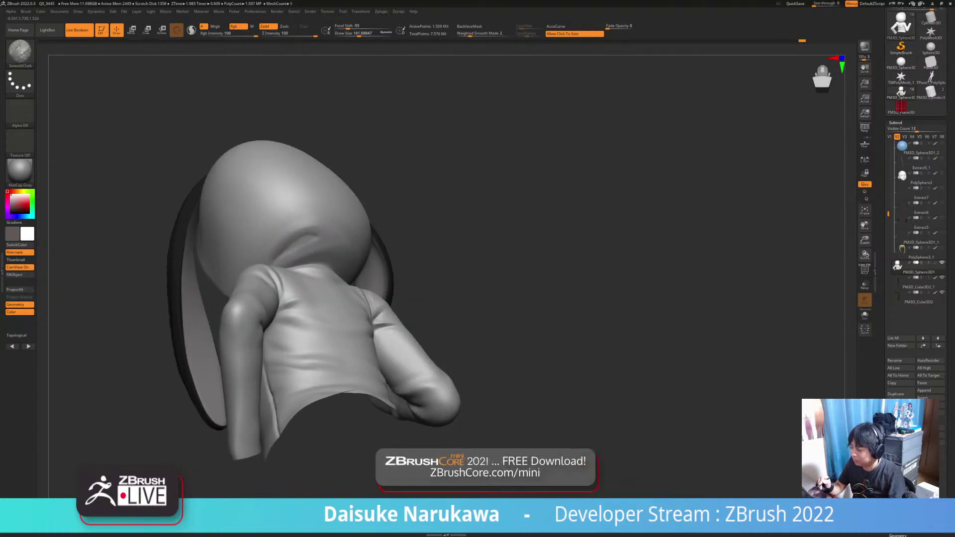
pyautogui.moveTo(311, 246)
pyautogui.mouseDown(button='right')
pyautogui.moveTo(300, 253)
pyautogui.moveTo(325, 248)
pyautogui.moveTo(296, 249)
pyautogui.moveTo(325, 254)
pyautogui.moveTo(262, 254)
pyautogui.moveTo(282, 238)
pyautogui.moveTo(278, 258)
pyautogui.moveTo(309, 286)
pyautogui.moveTo(269, 293)
pyautogui.moveTo(263, 253)
pyautogui.moveTo(307, 240)
pyautogui.mouseUp(button='right')
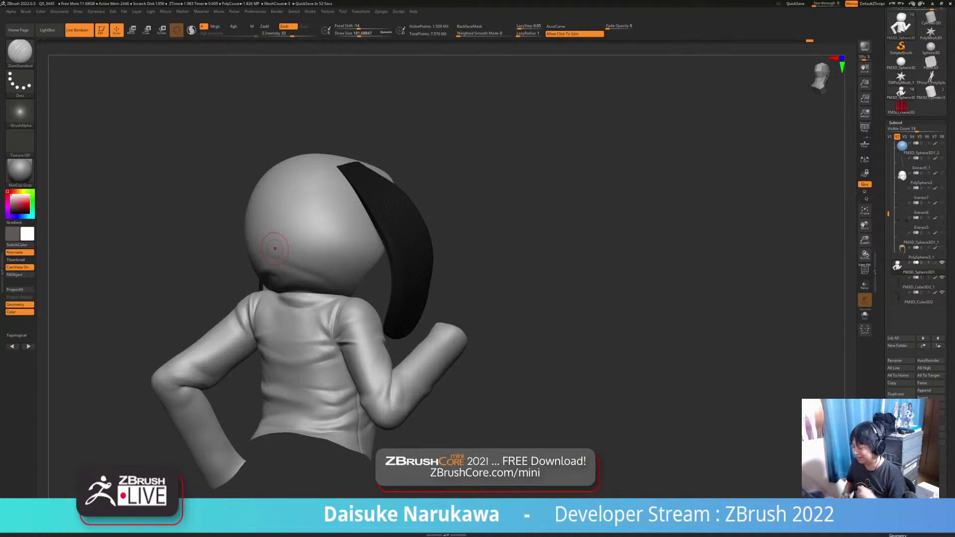
pyautogui.moveTo(204, 251); pyautogui.dragTo(284, 231)
pyautogui.moveTo(393, 231); pyautogui.dragTo(306, 262, button='right')
# Set the Draw Size to about 234, and broaden and smooth the folds at the back of the hood.
pyautogui.click(363, 35)
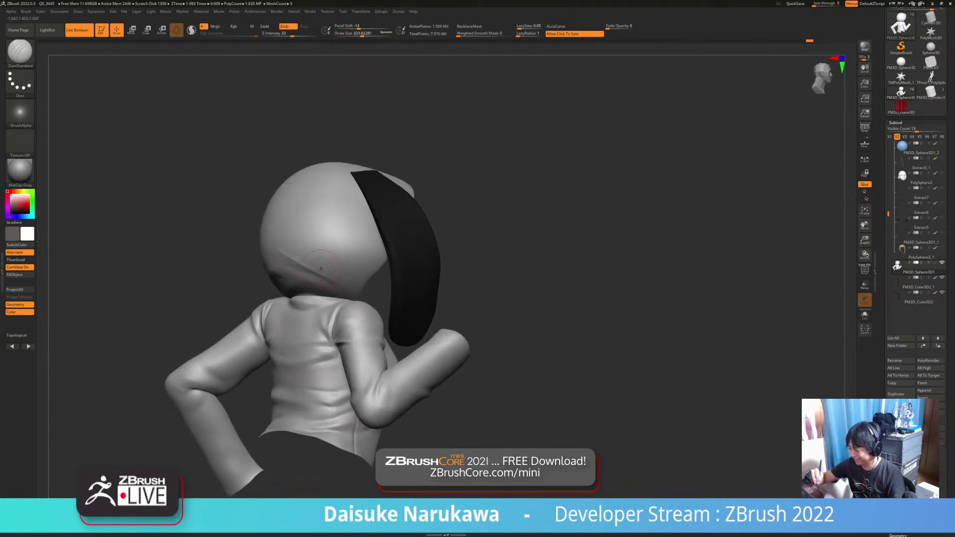
pyautogui.press('shift')
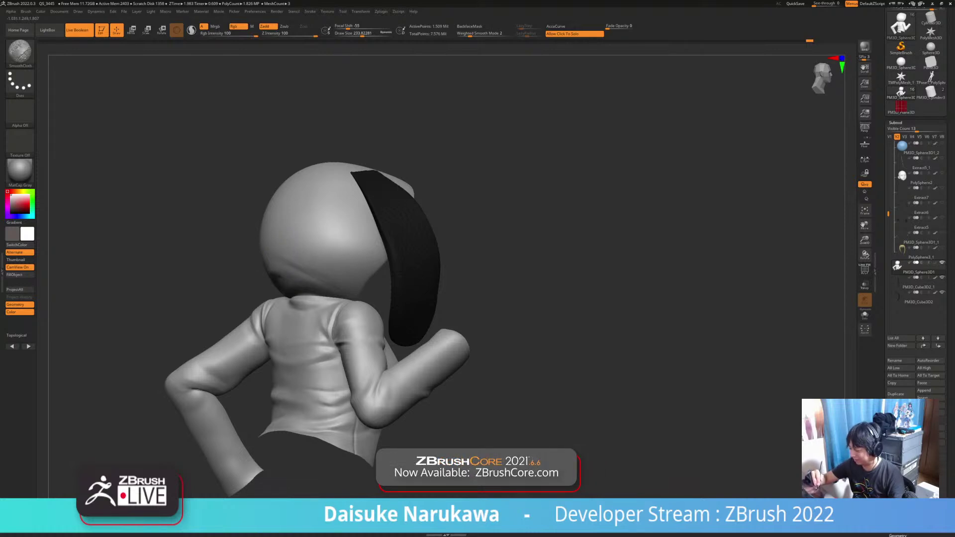
pyautogui.moveTo(497, 323); pyautogui.dragTo(473, 325, button='right')
pyautogui.moveTo(472, 326)
pyautogui.keyDown('alt'); pyautogui.mouseDown(button='right')
pyautogui.moveTo(463, 356)
pyautogui.moveTo(298, 355)
pyautogui.moveTo(389, 333)
pyautogui.moveTo(463, 335)
pyautogui.mouseUp(button='right'); pyautogui.keyUp('alt')
pyautogui.moveTo(391, 356); pyautogui.dragTo(396, 356, button='right')
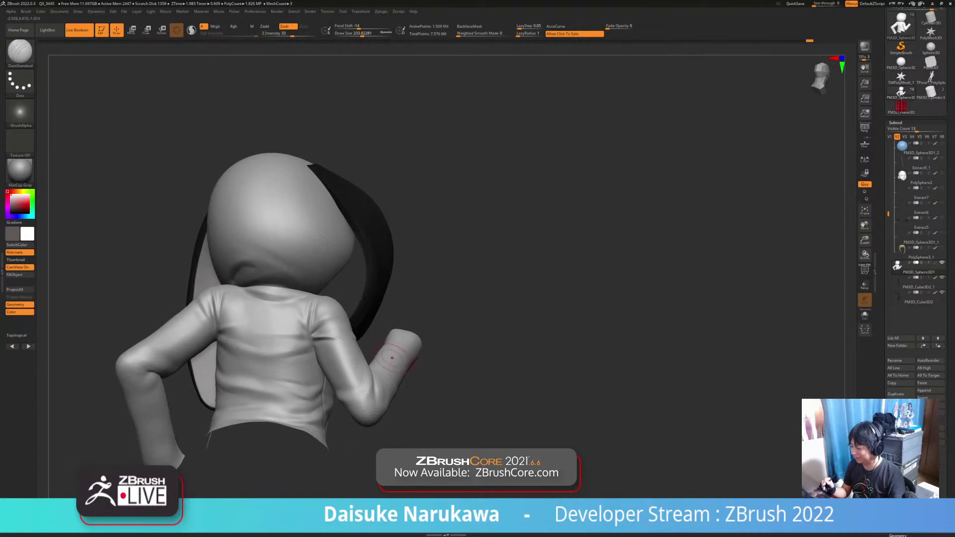
pyautogui.press('shift')
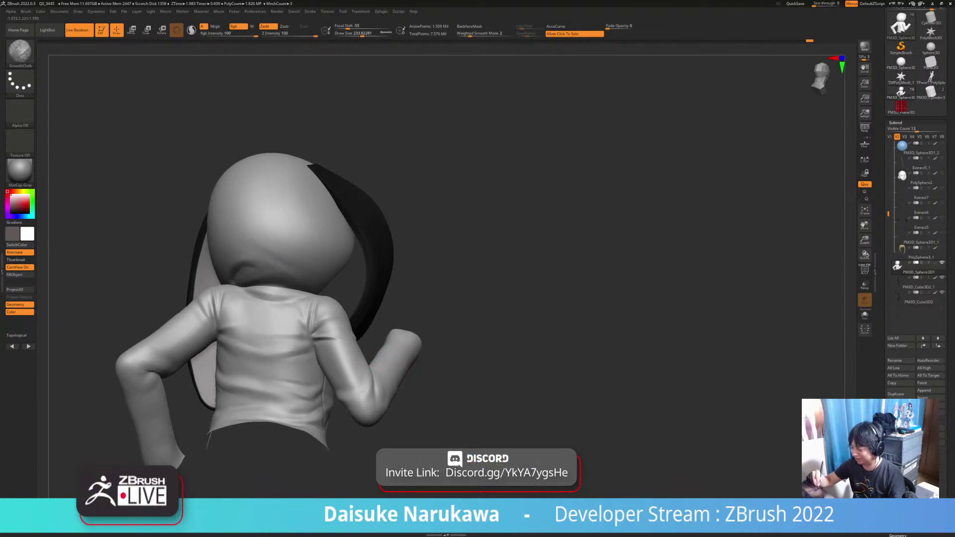
# Set the Draw Size to about 189, and shape and smooth the sleeve fold just above the lowered arm's elbow.
pyautogui.moveTo(319, 343); pyautogui.dragTo(394, 357, button='right')
pyautogui.moveTo(453, 355)
pyautogui.keyDown('alt'); pyautogui.mouseDown(button='right')
pyautogui.moveTo(495, 351)
pyautogui.moveTo(451, 353)
pyautogui.moveTo(476, 393)
pyautogui.moveTo(448, 358)
pyautogui.moveTo(468, 391)
pyautogui.moveTo(520, 321)
pyautogui.mouseUp(button='right'); pyautogui.keyUp('alt')
pyautogui.click(496, 353)
pyautogui.click(513, 370)
pyautogui.moveTo(367, 34); pyautogui.dragTo(361, 34)
pyautogui.keyDown('alt'); pyautogui.moveTo(472, 366); pyautogui.dragTo(496, 319, button='right'); pyautogui.keyUp('alt')
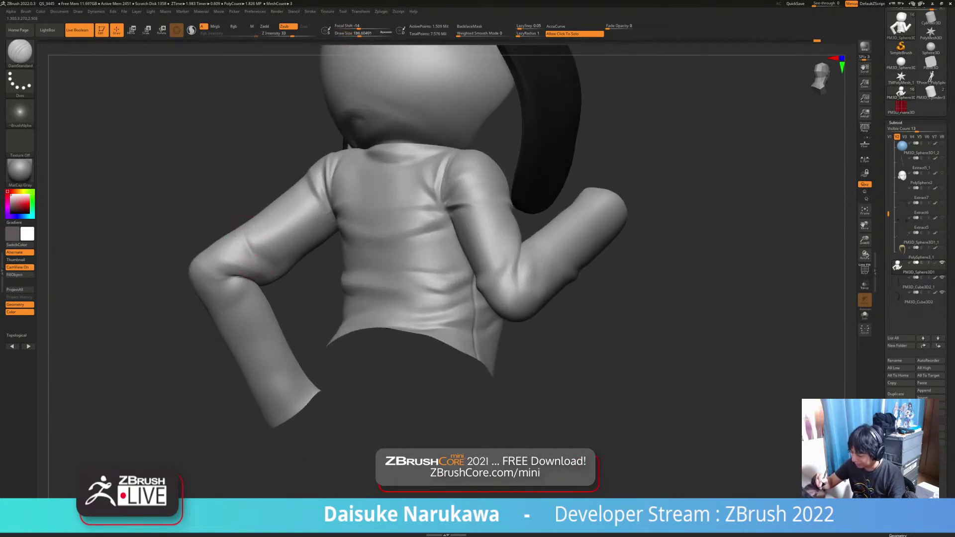
pyautogui.press('shift')
pyautogui.moveTo(281, 244); pyautogui.dragTo(255, 238, button='right')
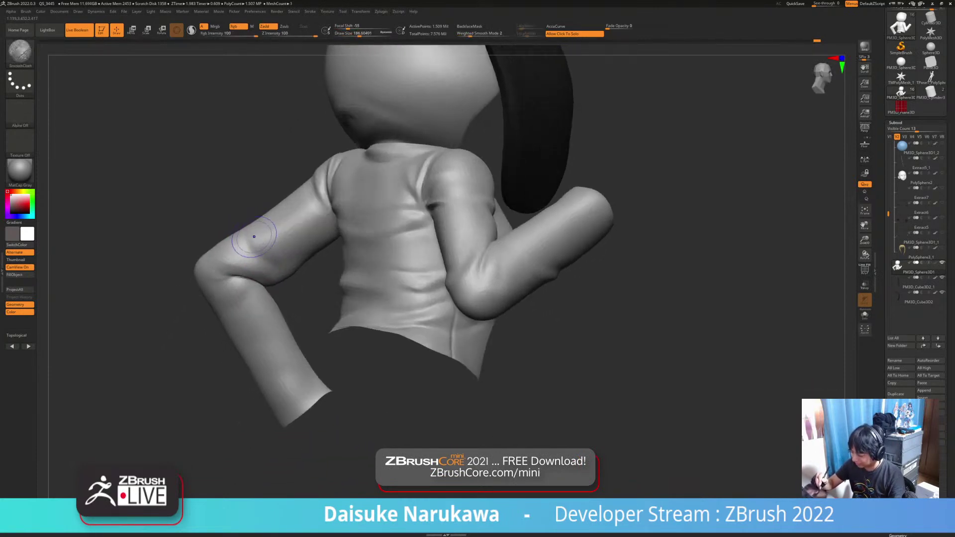
pyautogui.moveTo(256, 229); pyautogui.dragTo(252, 244)
pyautogui.press('shift')
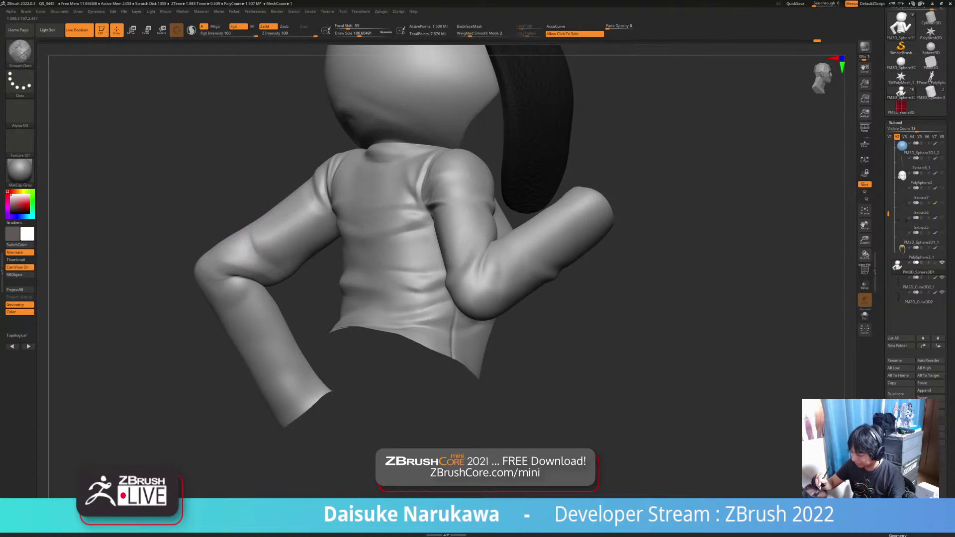
# Refine and smooth the forearm fold just below the lowered arm's bent elbow.
pyautogui.keyDown('ctrl'); pyautogui.moveTo(279, 266); pyautogui.dragTo(299, 291, button='right'); pyautogui.keyUp('ctrl')
pyautogui.click(348, 349)
pyautogui.click(348, 348)
pyautogui.moveTo(348, 348); pyautogui.dragTo(395, 346, button='right')
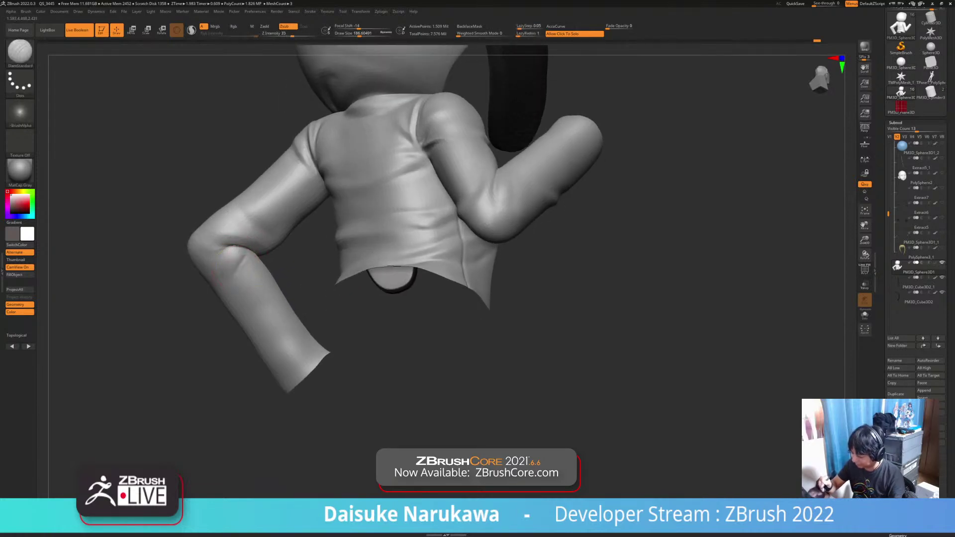
pyautogui.press('shift')
pyautogui.moveTo(245, 249); pyautogui.dragTo(279, 245, button='right')
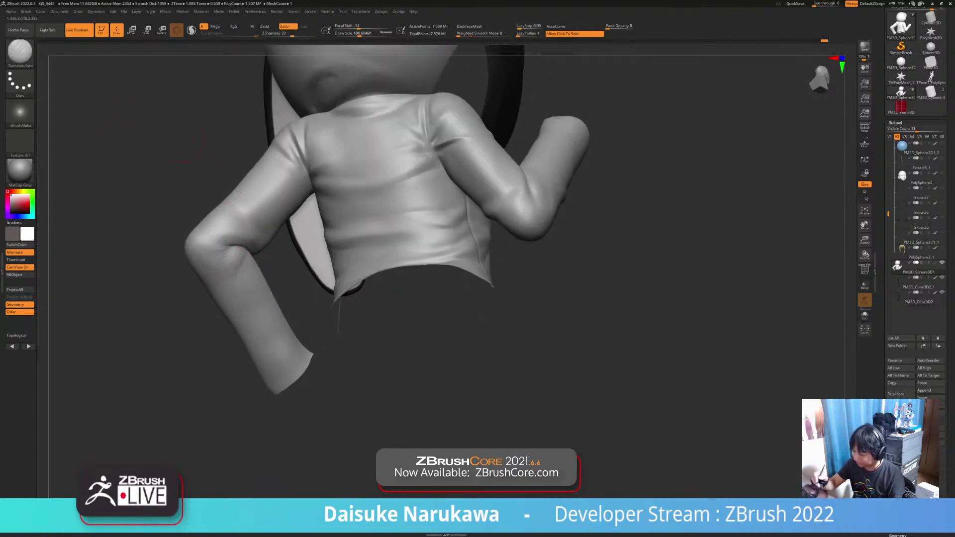
# Switch to the ClayBuildup brush and build up the forearm sleeve just below the lowered arm's elbow.
pyautogui.click(19, 53)
pyautogui.click(88, 59)
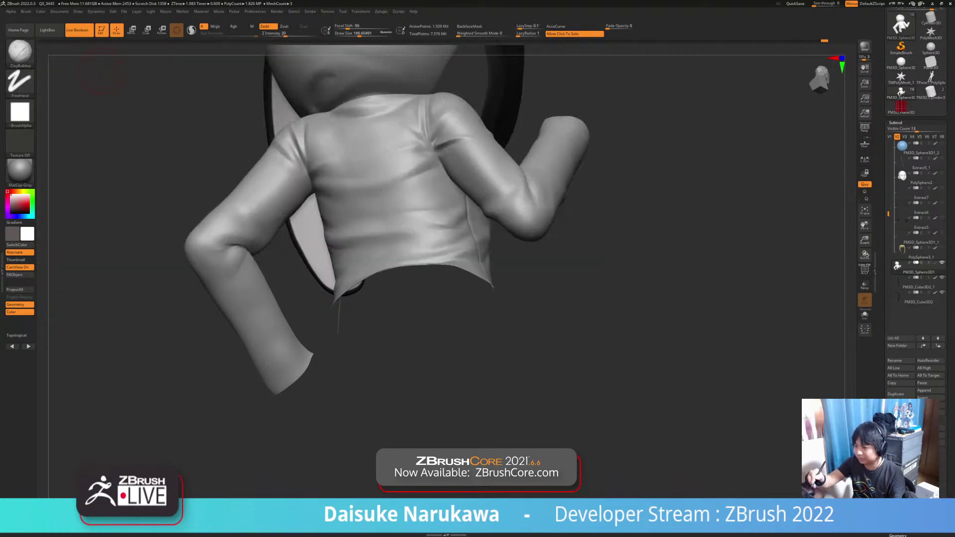
pyautogui.moveTo(247, 273)
pyautogui.mouseDown(button='right')
pyautogui.moveTo(228, 256)
pyautogui.moveTo(241, 251)
pyautogui.mouseUp(button='right')
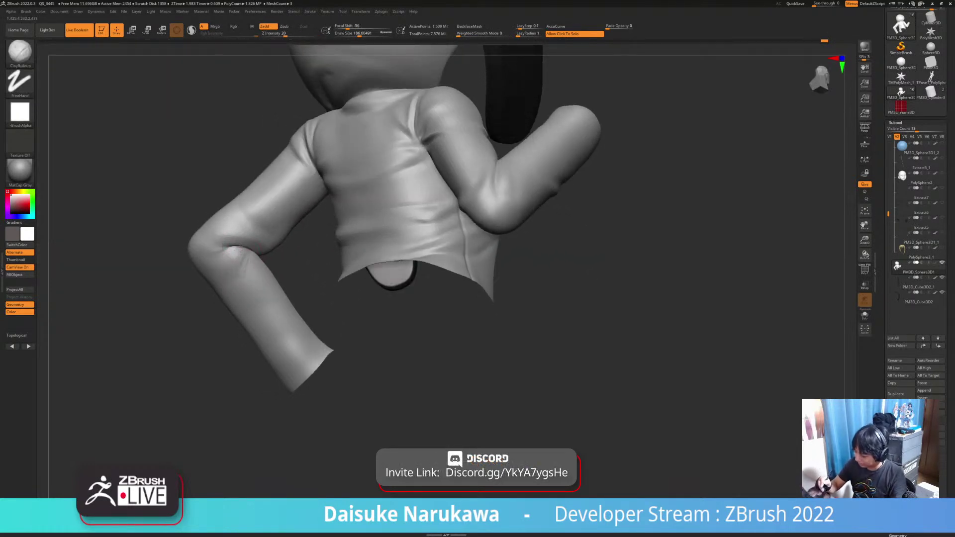
pyautogui.keyDown('ctrl'); pyautogui.moveTo(249, 289); pyautogui.dragTo(276, 294, button='right'); pyautogui.keyUp('ctrl')
pyautogui.click(234, 294)
pyautogui.click(426, 325)
# Show all subtools to view the full character from the front, and restore the view to only the hood and jacket.
pyautogui.keyDown('ctrl'); pyautogui.moveTo(427, 326); pyautogui.dragTo(423, 293, button='right'); pyautogui.keyUp('ctrl')
pyautogui.moveTo(423, 294); pyautogui.dragTo(552, 304, button='right')
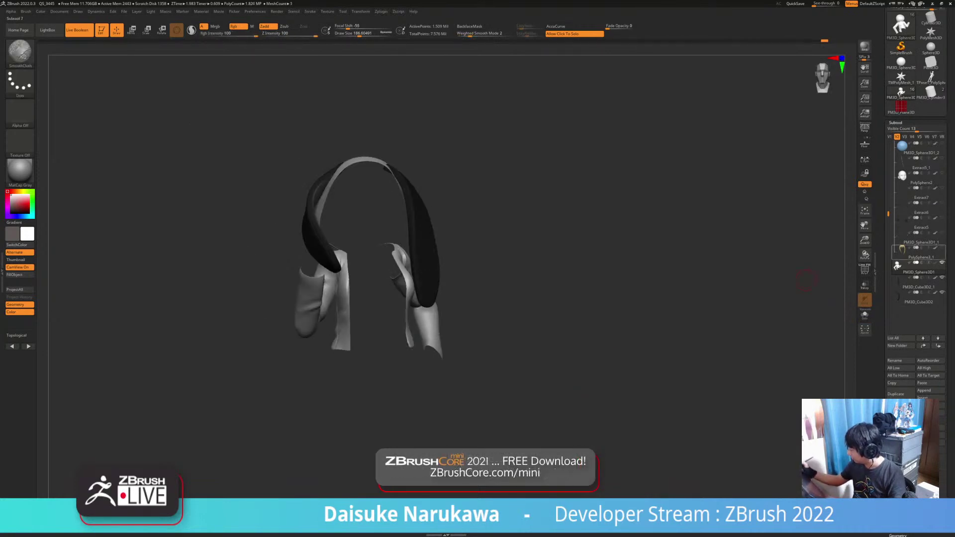
pyautogui.keyDown('shift'); pyautogui.click(943, 262); pyautogui.keyUp('shift')
pyautogui.keyDown('shift'); pyautogui.click(942, 263); pyautogui.keyUp('shift')
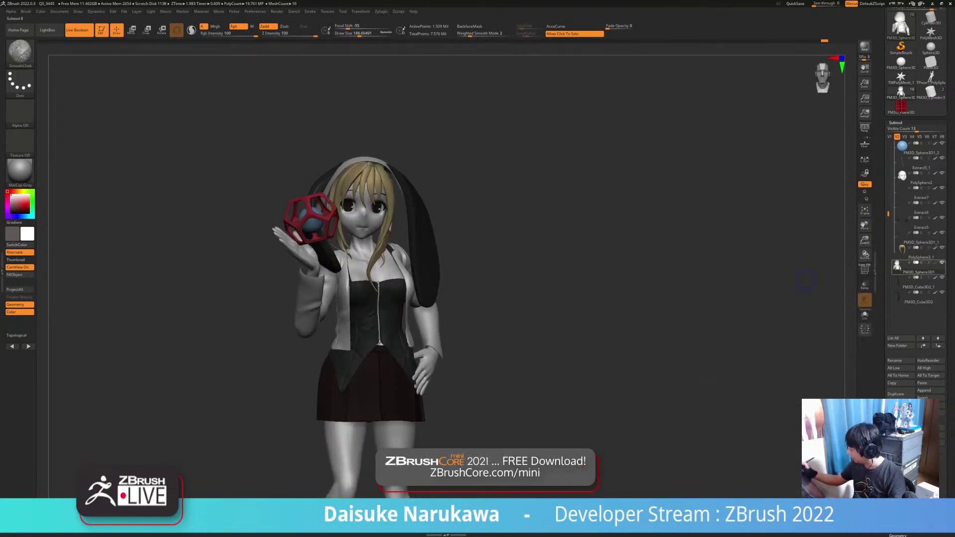
pyautogui.keyDown('shift'); pyautogui.click(943, 262); pyautogui.keyUp('shift')
pyautogui.click(942, 278)
pyautogui.click(943, 292)
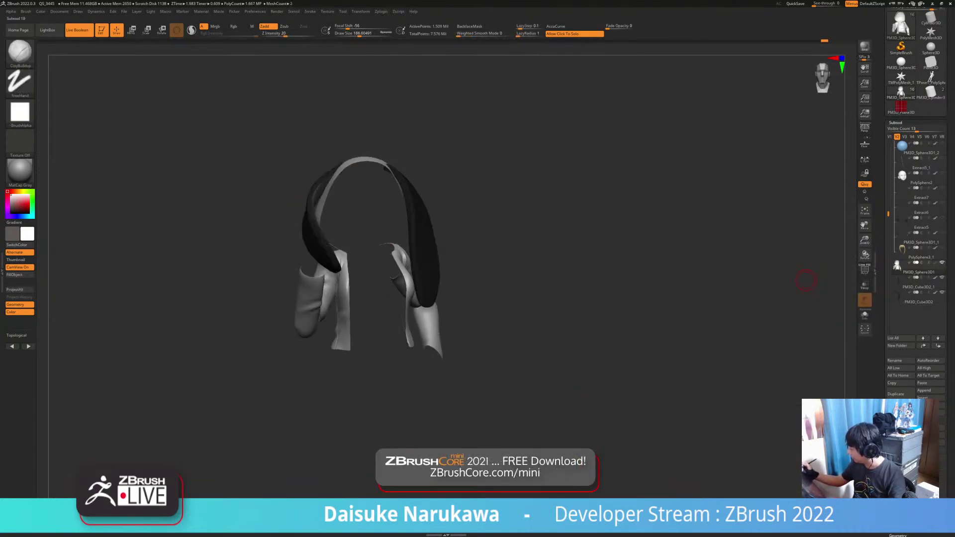
# Show all subtools and view the full character from the front and slightly above.
pyautogui.click(890, 137)
pyautogui.keyDown('ctrl'); pyautogui.moveTo(539, 299); pyautogui.dragTo(539, 330, button='right'); pyautogui.keyUp('ctrl')
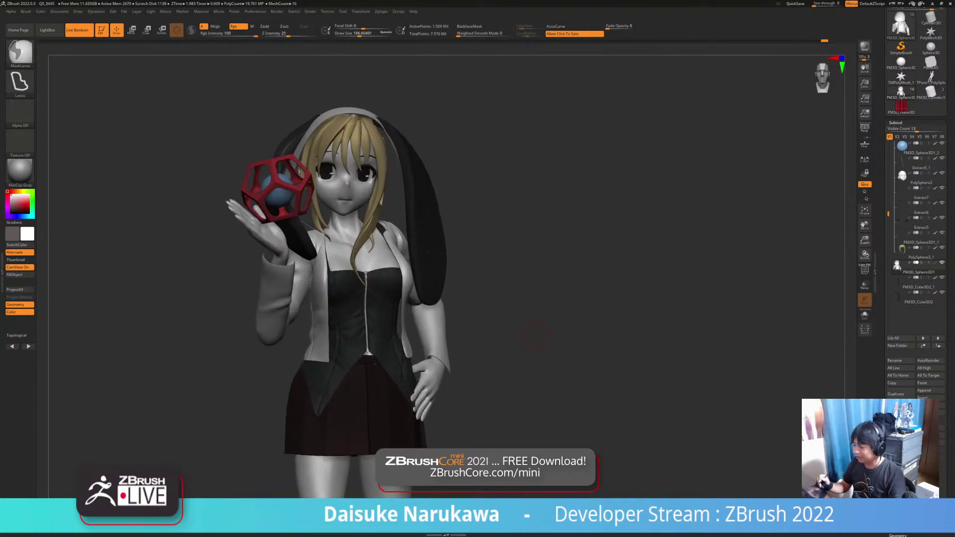
pyautogui.keyDown('alt'); pyautogui.moveTo(539, 330); pyautogui.dragTo(501, 332); pyautogui.keyUp('alt')
pyautogui.moveTo(497, 288)
pyautogui.mouseDown()
pyautogui.moveTo(503, 323)
pyautogui.moveTo(498, 304)
pyautogui.moveTo(408, 318)
pyautogui.moveTo(401, 341)
pyautogui.moveTo(415, 347)
pyautogui.moveTo(398, 341)
pyautogui.mouseUp()
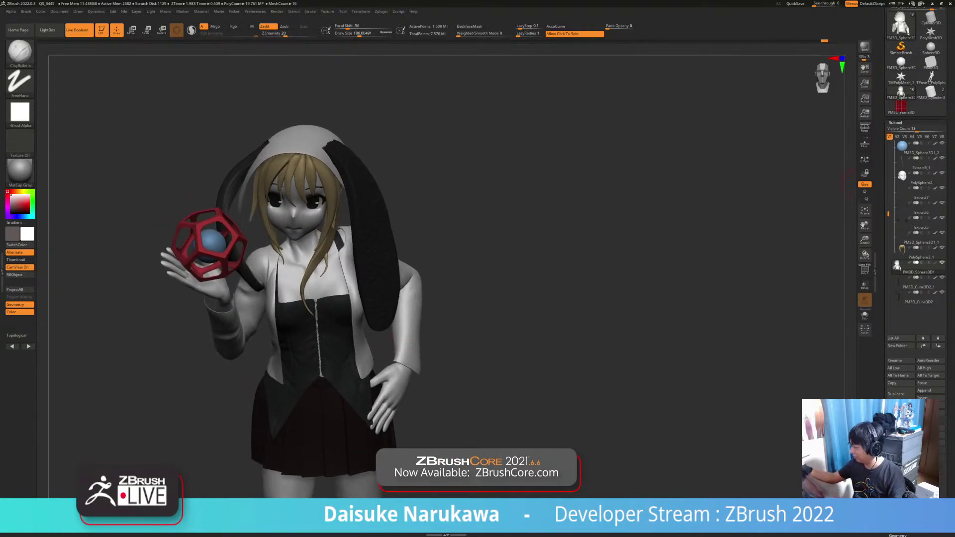
# Collapse the subtool list and open the Geometry settings with the Dynamic Subdiv options.
pyautogui.click(896, 122)
pyautogui.click(899, 130)
pyautogui.click(898, 130)
pyautogui.click(899, 129)
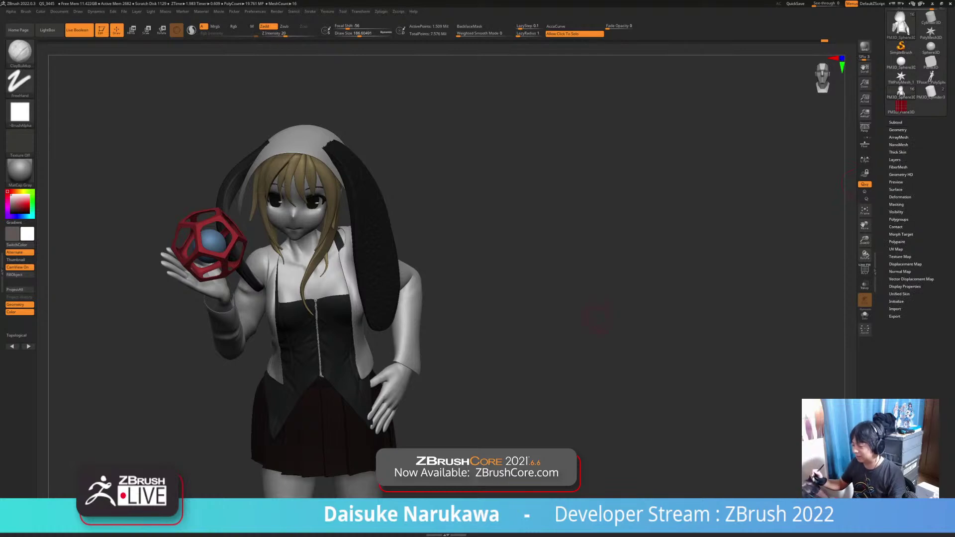
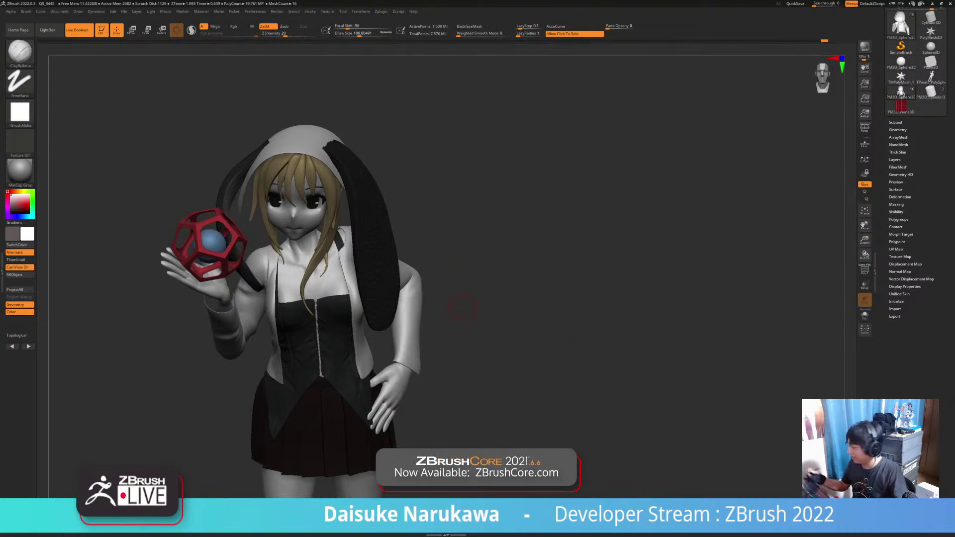
pyautogui.moveTo(936, 199); pyautogui.dragTo(935, 197)
pyautogui.click(898, 128)
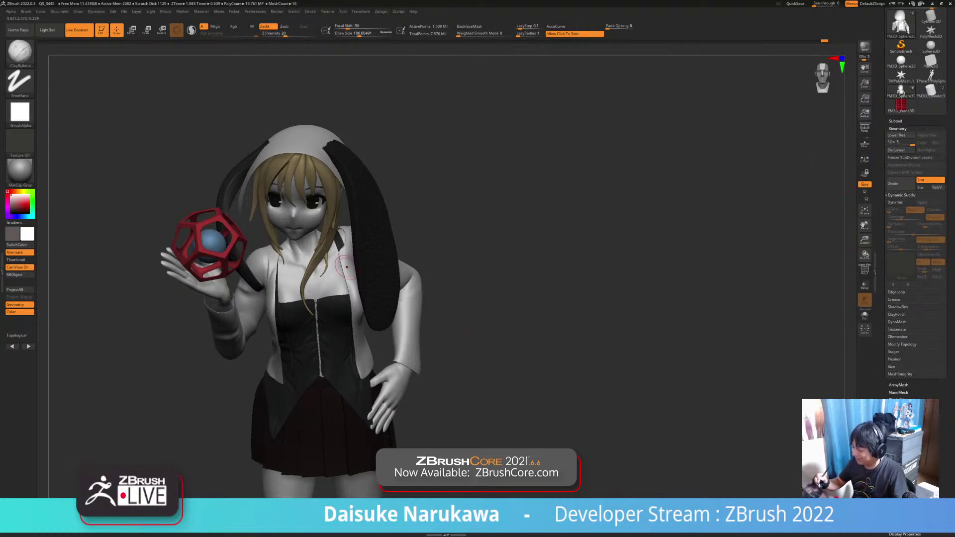
# Isolate the jacket, switch to the SnakeHook brush with BackfaceMask off, and pull the front edge beside the lowered arm's armpit.
pyautogui.hotkey('alt', 's')
pyautogui.moveTo(343, 250)
pyautogui.keyDown('ctrl'); pyautogui.mouseDown(button='right')
pyautogui.moveTo(349, 288)
pyautogui.moveTo(299, 286)
pyautogui.moveTo(308, 278)
pyautogui.mouseUp(button='right'); pyautogui.keyUp('ctrl')
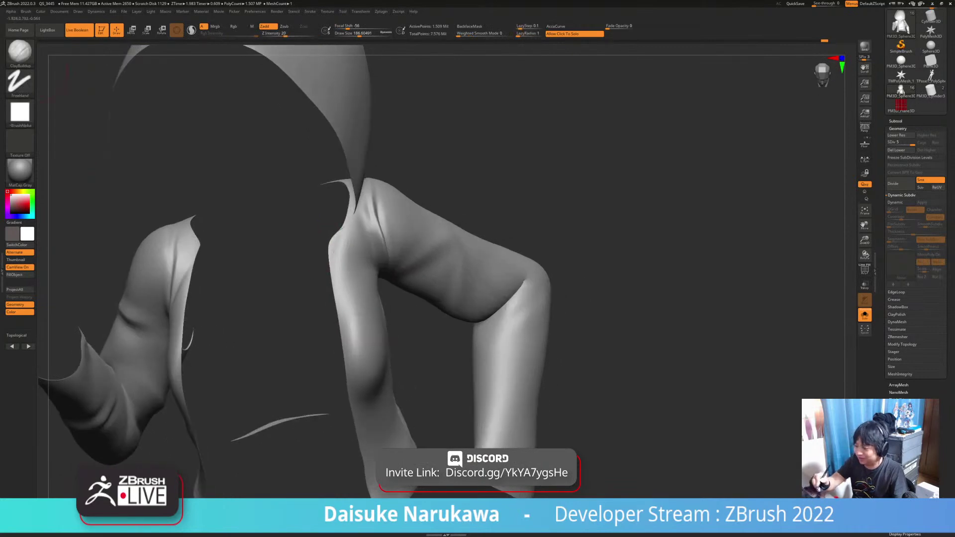
pyautogui.click(20, 53)
pyautogui.click(446, 56)
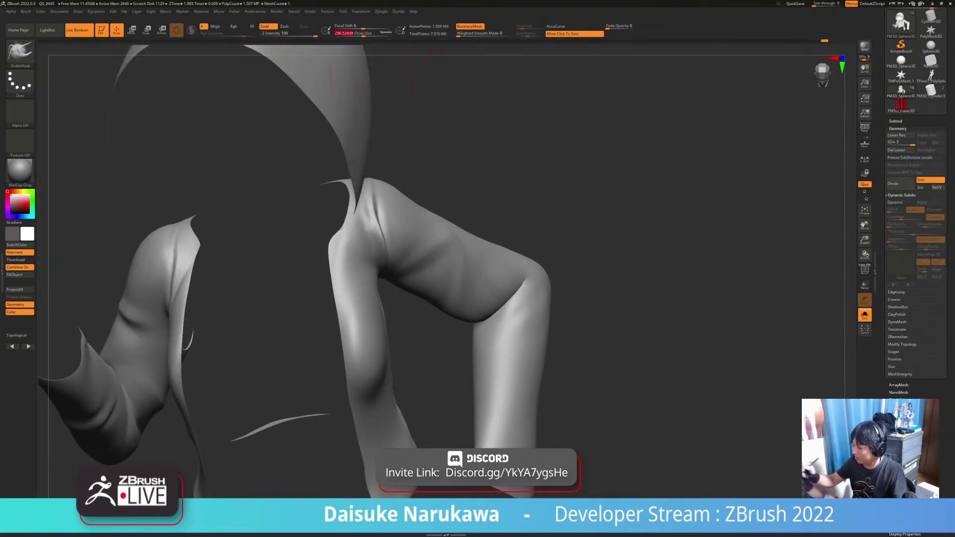
pyautogui.click(470, 26)
pyautogui.moveTo(298, 248)
pyautogui.mouseDown(button='right')
pyautogui.moveTo(332, 241)
pyautogui.moveTo(332, 266)
pyautogui.mouseUp(button='right')
pyautogui.moveTo(327, 252); pyautogui.dragTo(333, 269)
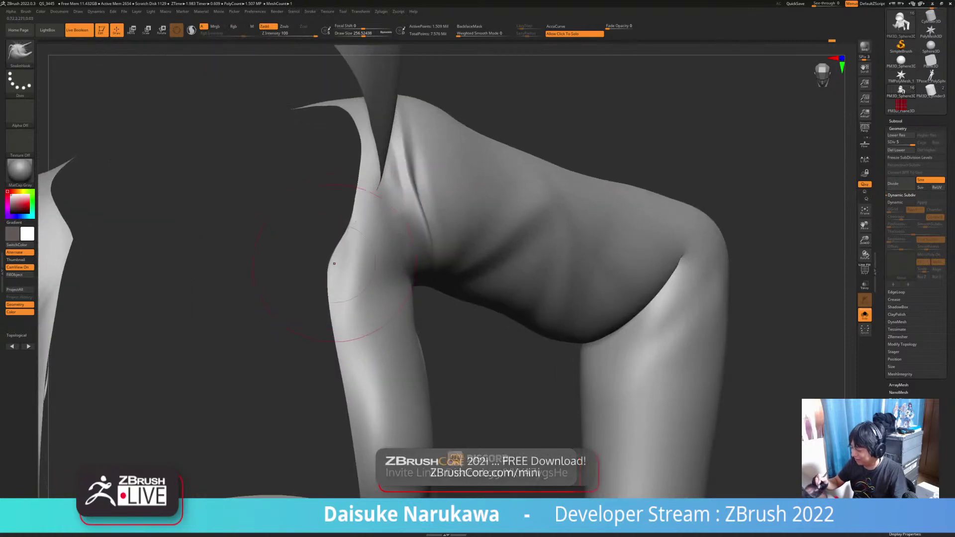
# Pull and smooth the jacket's front edge near the shoulder, and show the full character again.
pyautogui.moveTo(345, 252)
pyautogui.keyDown('ctrl'); pyautogui.mouseDown(button='right')
pyautogui.moveTo(343, 235)
pyautogui.moveTo(348, 265)
pyautogui.moveTo(342, 221)
pyautogui.moveTo(269, 254)
pyautogui.moveTo(230, 287)
pyautogui.moveTo(219, 261)
pyautogui.mouseUp(button='right'); pyautogui.keyUp('ctrl')
pyautogui.moveTo(219, 262); pyautogui.dragTo(227, 269)
pyautogui.moveTo(227, 270); pyautogui.dragTo(224, 272, button='right')
pyautogui.moveTo(224, 271); pyautogui.dragTo(199, 293)
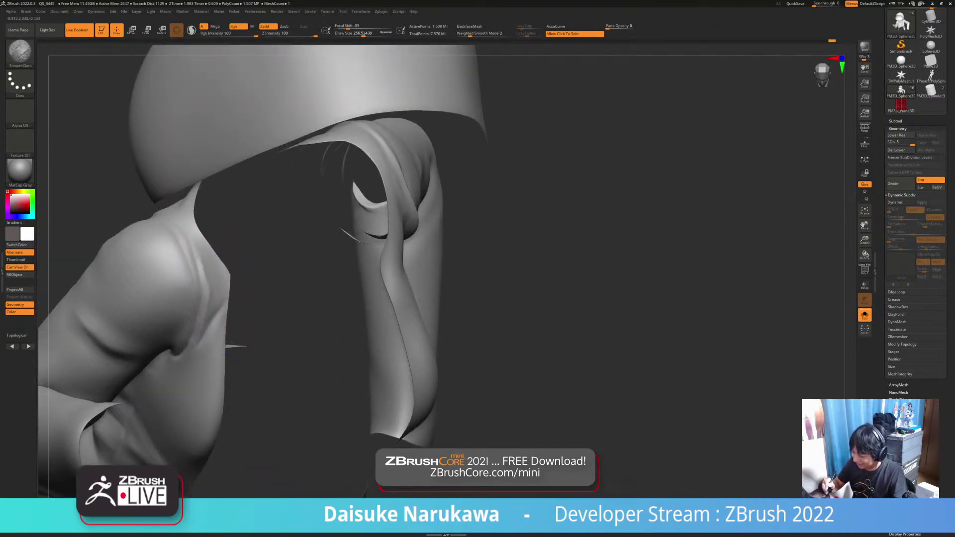
pyautogui.moveTo(221, 306)
pyautogui.keyDown('ctrl'); pyautogui.mouseDown(button='right')
pyautogui.moveTo(219, 287)
pyautogui.moveTo(231, 288)
pyautogui.mouseUp(button='right'); pyautogui.keyUp('ctrl')
pyautogui.moveTo(297, 323)
pyautogui.mouseDown(button='right')
pyautogui.moveTo(249, 310)
pyautogui.moveTo(221, 226)
pyautogui.mouseUp(button='right')
pyautogui.click(249, 299)
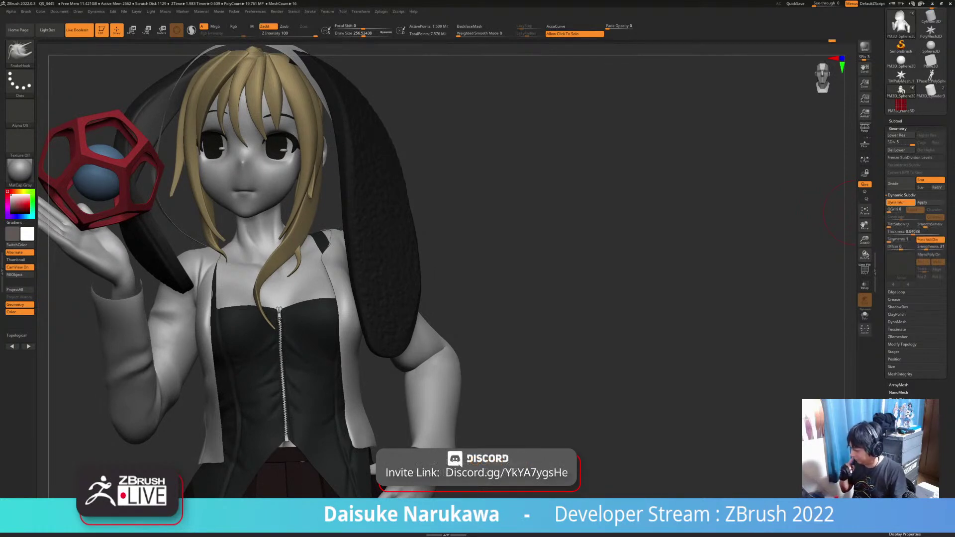
# Preview the jacket's thickness with Dynamic Subdiv and set its thickness smoothness to 100.
pyautogui.click(900, 203)
pyautogui.moveTo(304, 453)
pyautogui.keyDown('ctrl'); pyautogui.mouseDown(button='right')
pyautogui.moveTo(301, 423)
pyautogui.moveTo(350, 425)
pyautogui.moveTo(296, 429)
pyautogui.mouseUp(button='right'); pyautogui.keyUp('ctrl')
pyautogui.click(930, 248)
pyautogui.moveTo(926, 247); pyautogui.dragTo(945, 247)
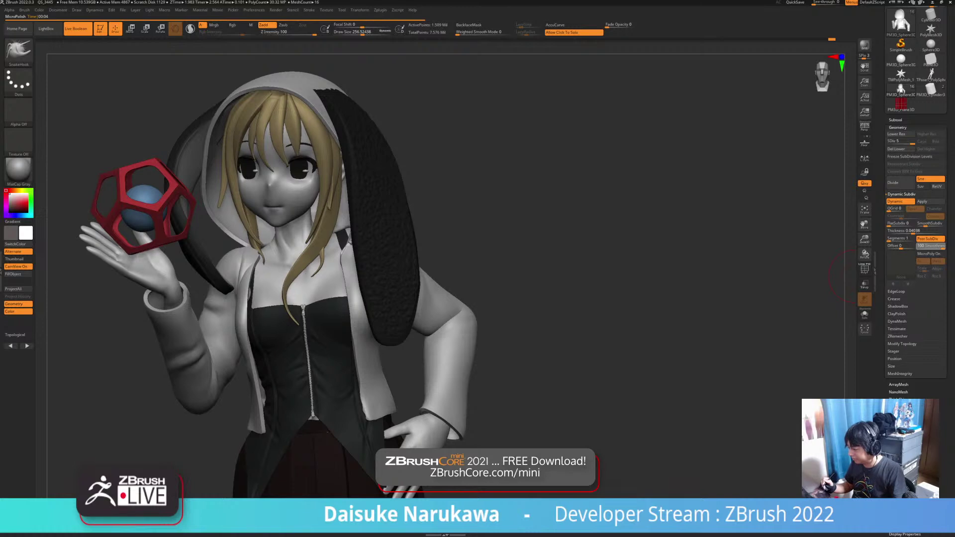
pyautogui.moveTo(365, 409); pyautogui.dragTo(398, 406, button='right')
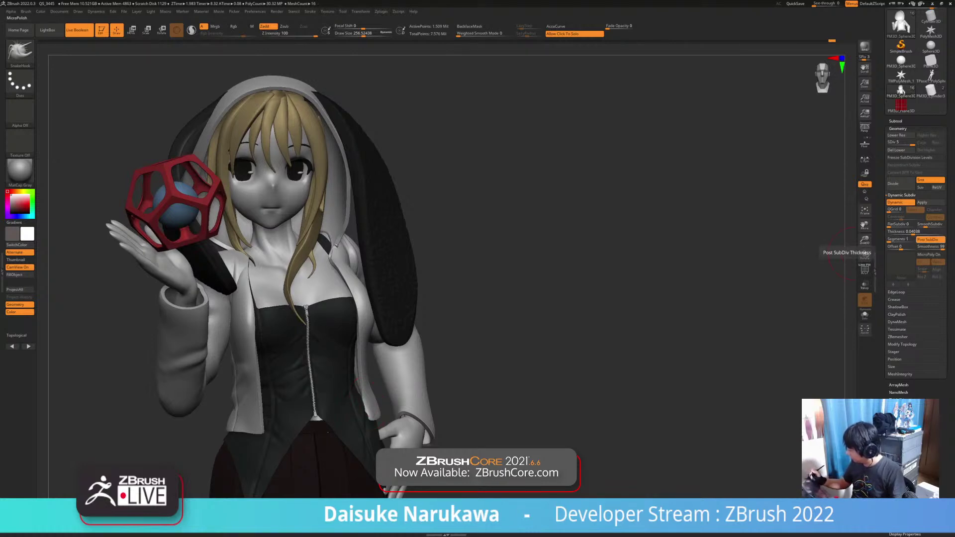
# Compare the jacket's thickness preview with Post SubDiv turned off and on.
pyautogui.click(929, 240)
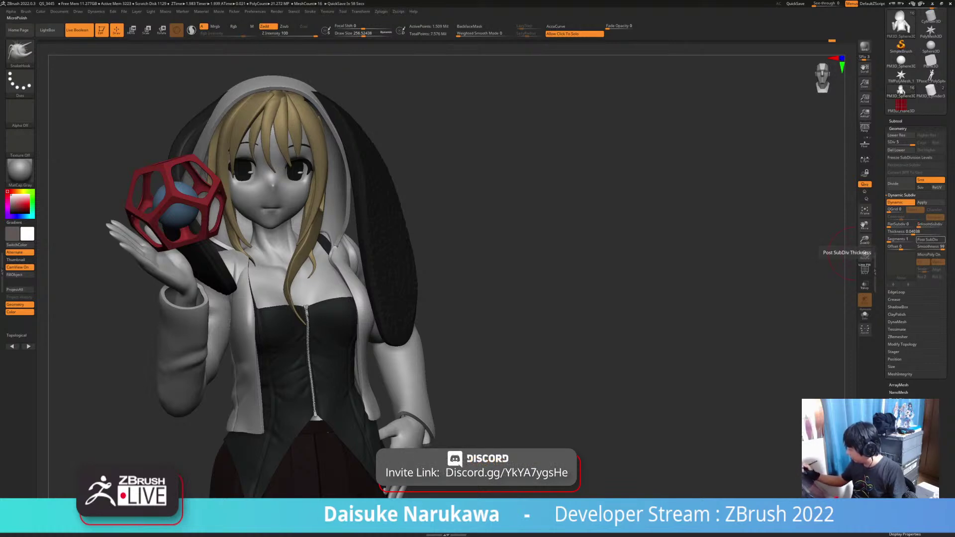
pyautogui.click(931, 239)
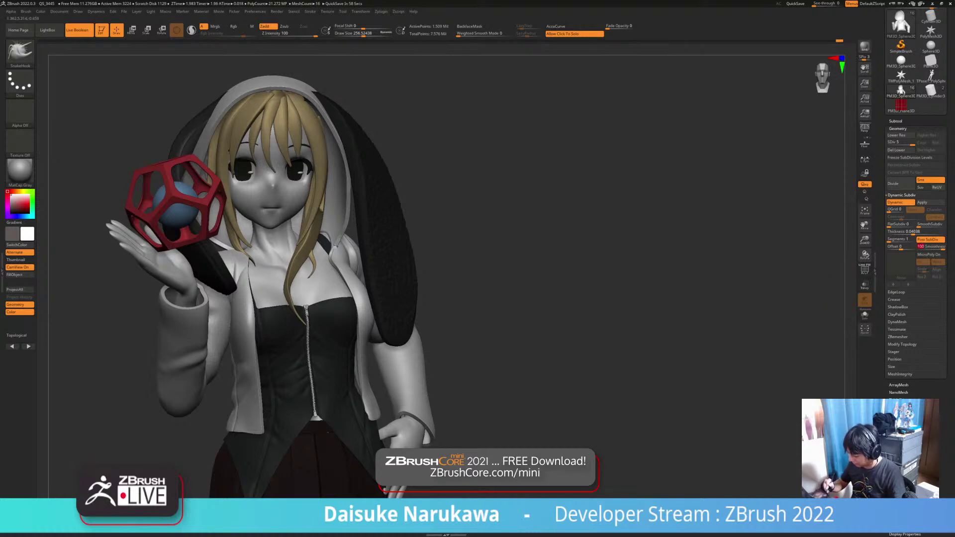
pyautogui.moveTo(420, 393); pyautogui.dragTo(368, 417, button='right')
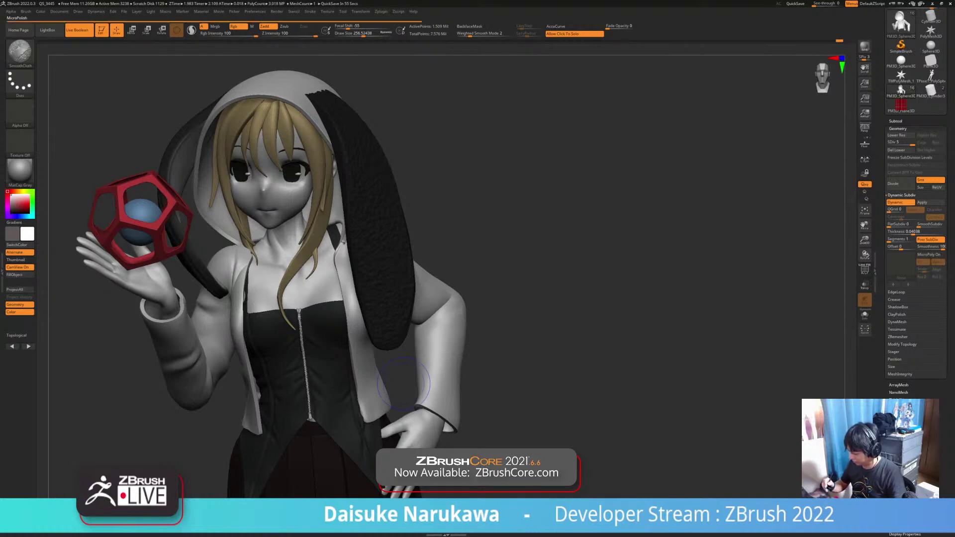
# Compare the jacket with and without Dynamic Subdiv, leaving the thickness preview off.
pyautogui.hotkey('shift', 'd')
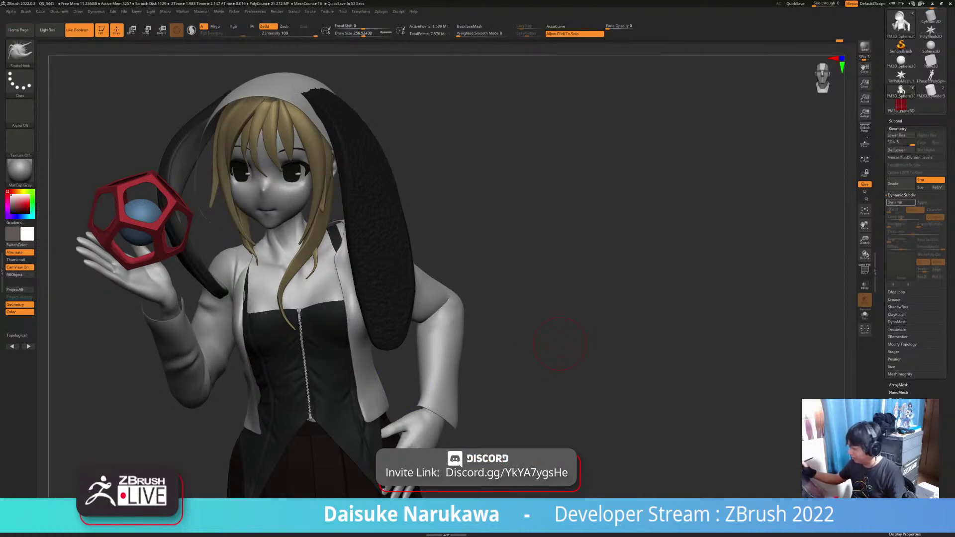
pyautogui.hotkey('shift', 'd')
pyautogui.hotkey('shift', 'd')
# Set the Draw Size to about 533 and pull the jacket's back hem into shape with SnakeHook.
pyautogui.moveTo(367, 401)
pyautogui.keyDown('ctrl'); pyautogui.mouseDown(button='right')
pyautogui.moveTo(372, 429)
pyautogui.moveTo(372, 410)
pyautogui.moveTo(351, 393)
pyautogui.moveTo(398, 334)
pyautogui.mouseUp(button='right'); pyautogui.keyUp('ctrl')
pyautogui.moveTo(409, 398)
pyautogui.mouseDown(button='right')
pyautogui.moveTo(458, 417)
pyautogui.moveTo(707, 411)
pyautogui.moveTo(418, 395)
pyautogui.moveTo(303, 347)
pyautogui.mouseUp(button='right')
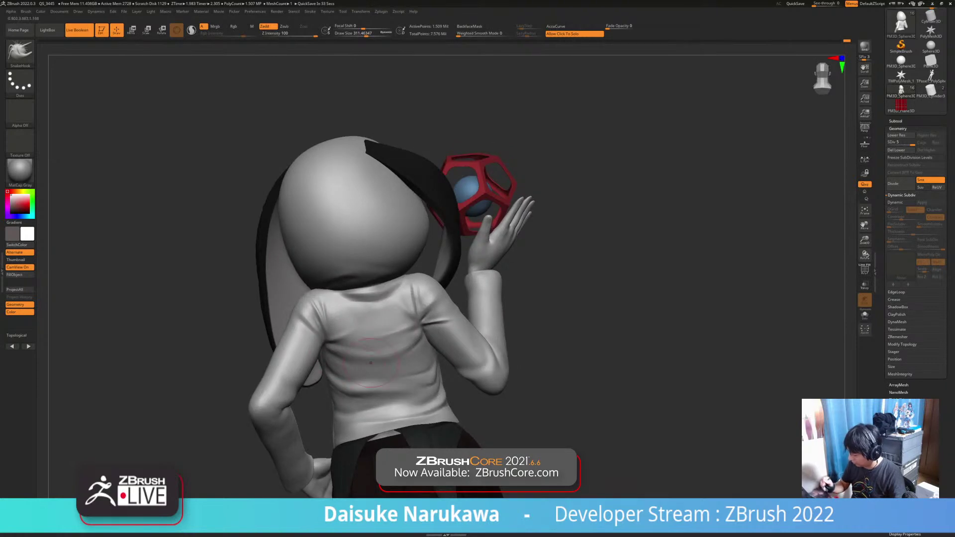
pyautogui.moveTo(376, 353); pyautogui.dragTo(353, 294, button='right')
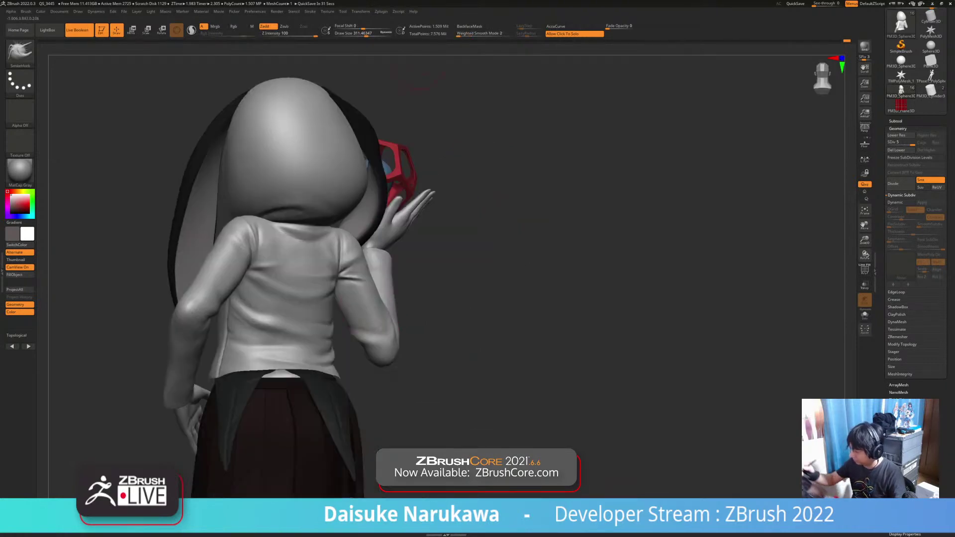
pyautogui.click(377, 34)
pyautogui.moveTo(244, 371); pyautogui.dragTo(309, 394, button='right')
pyautogui.moveTo(245, 374); pyautogui.dragTo(240, 371)
pyautogui.moveTo(299, 371); pyautogui.dragTo(219, 393, button='right')
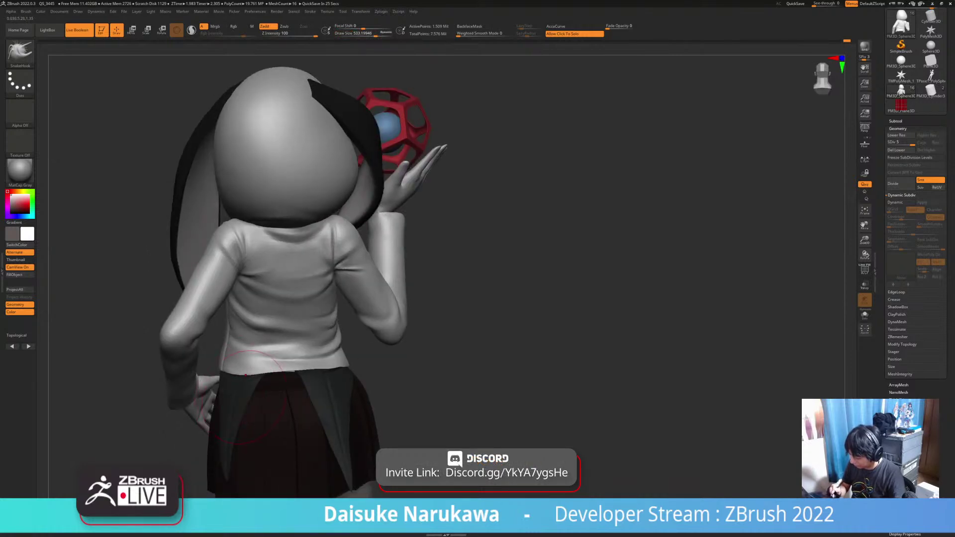
# Pull the jacket's hem into shape at the side below the raised arm.
pyautogui.moveTo(245, 374)
pyautogui.keyDown('ctrl'); pyautogui.mouseDown(button='right')
pyautogui.moveTo(234, 344)
pyautogui.moveTo(241, 378)
pyautogui.mouseUp(button='right'); pyautogui.keyUp('ctrl')
pyautogui.moveTo(334, 373)
pyautogui.mouseDown(button='right')
pyautogui.moveTo(288, 362)
pyautogui.moveTo(351, 343)
pyautogui.mouseUp(button='right')
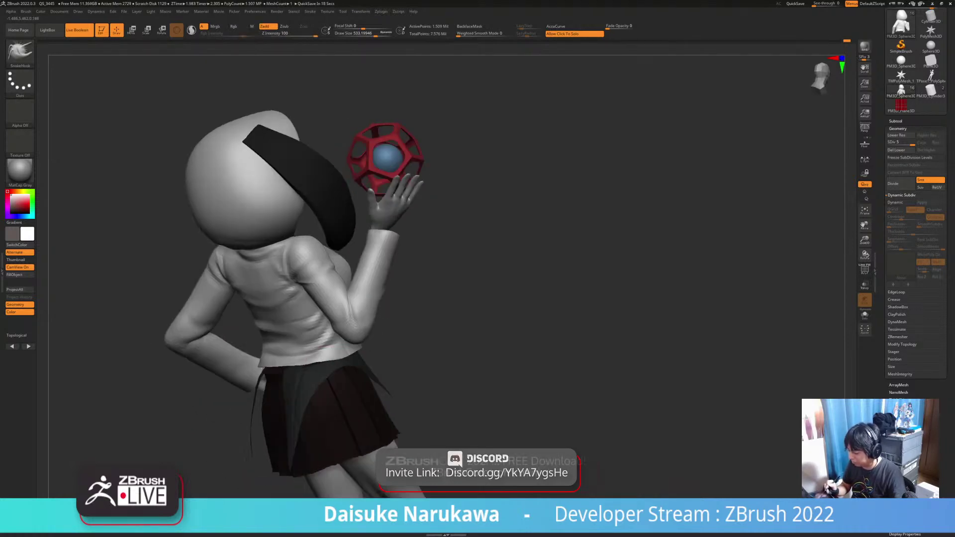
pyautogui.moveTo(339, 352); pyautogui.dragTo(342, 359)
pyautogui.moveTo(343, 360); pyautogui.dragTo(413, 360, button='right')
pyautogui.moveTo(279, 359)
pyautogui.mouseDown(button='right')
pyautogui.moveTo(328, 370)
pyautogui.moveTo(319, 380)
pyautogui.moveTo(338, 419)
pyautogui.moveTo(313, 345)
pyautogui.moveTo(315, 411)
pyautogui.moveTo(279, 420)
pyautogui.moveTo(348, 398)
pyautogui.moveTo(214, 413)
pyautogui.moveTo(308, 408)
pyautogui.moveTo(347, 393)
pyautogui.mouseUp(button='right')
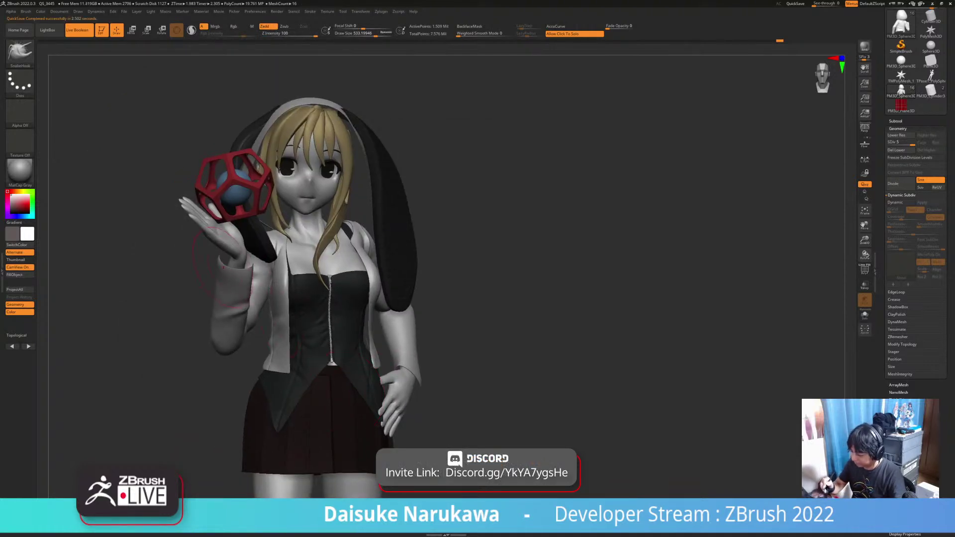
# Try to pull the raised arm's sleeve with SnakeHook, and undo the stroke.
pyautogui.moveTo(282, 326); pyautogui.dragTo(323, 288, button='right')
pyautogui.moveTo(251, 290); pyautogui.dragTo(231, 281, button='right')
pyautogui.moveTo(231, 281); pyautogui.dragTo(228, 275)
pyautogui.hotkey('ctrl', 'z')
# Set the Draw Size to about 429 and pull the jacket's front edge at the chest beside the raised arm.
pyautogui.click(362, 34)
pyautogui.keyDown('ctrl'); pyautogui.moveTo(249, 298); pyautogui.dragTo(204, 283, button='right'); pyautogui.keyUp('ctrl')
pyautogui.keyDown('alt'); pyautogui.moveTo(345, 363); pyautogui.dragTo(329, 350, button='right'); pyautogui.keyUp('alt')
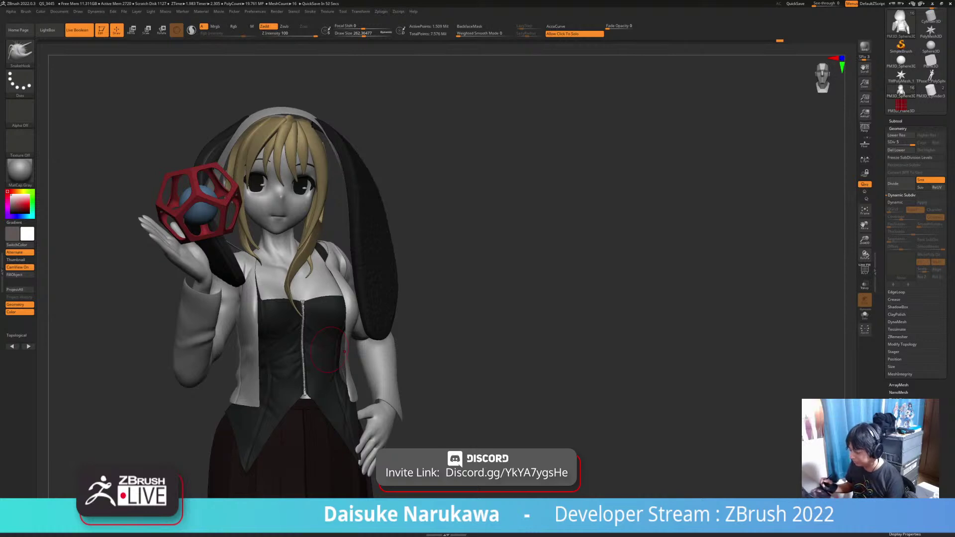
pyautogui.click(372, 33)
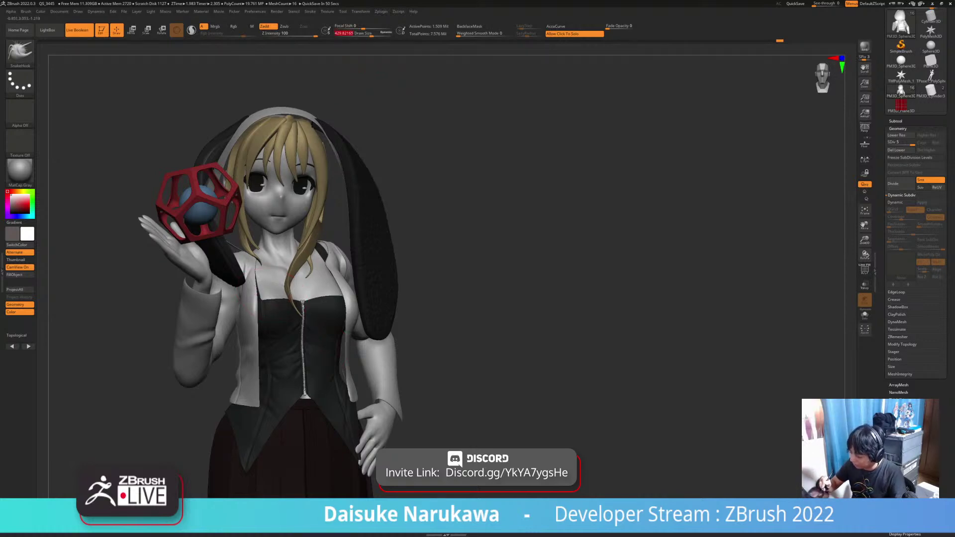
pyautogui.moveTo(259, 297); pyautogui.dragTo(256, 296)
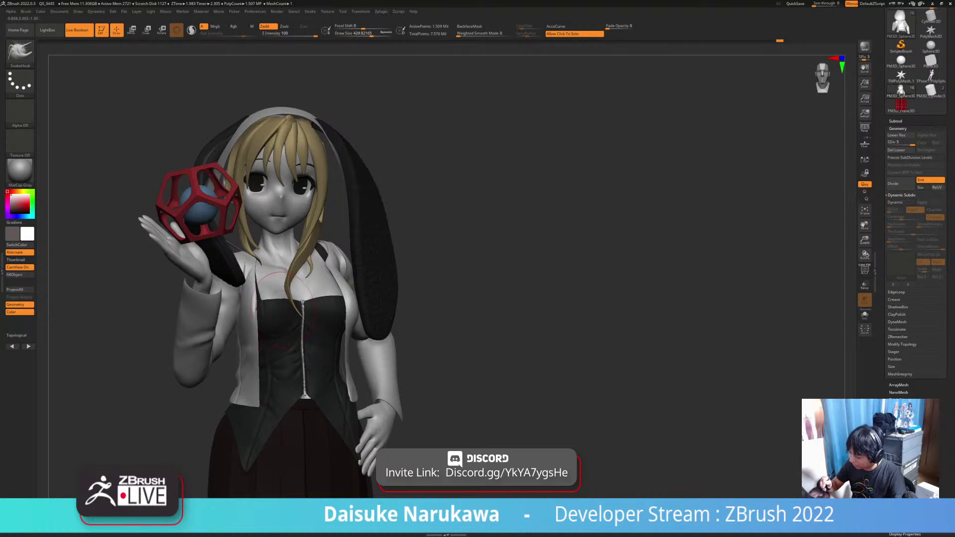
# Make the pleated skirt the active subtool and switch to the DamStandard brush.
pyautogui.keyDown('ctrl'); pyautogui.moveTo(284, 310); pyautogui.dragTo(171, 248, button='right'); pyautogui.keyUp('ctrl')
pyautogui.keyDown('alt'); pyautogui.click(299, 319); pyautogui.keyUp('alt')
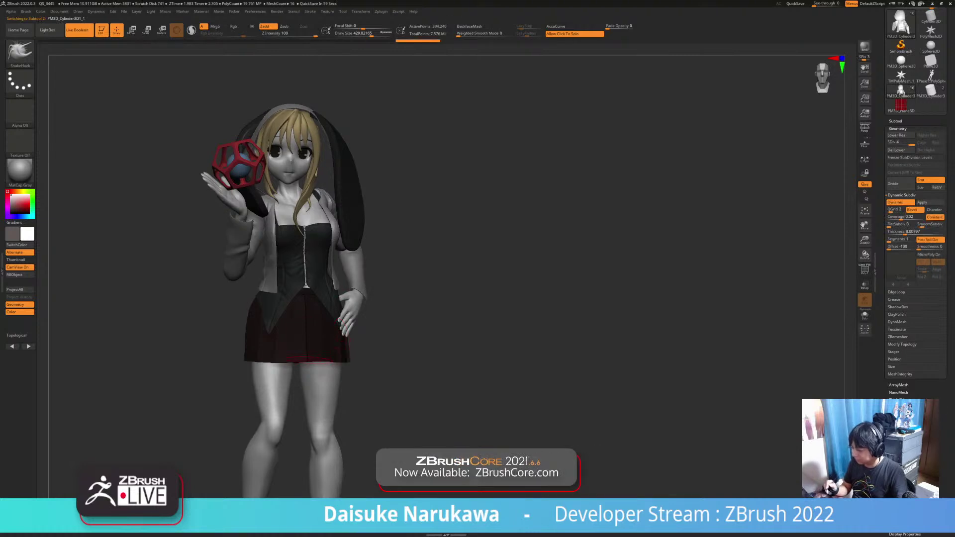
pyautogui.press('b')
pyautogui.press('m')
pyautogui.press('l')
pyautogui.keyDown('ctrl'); pyautogui.moveTo(303, 295); pyautogui.dragTo(314, 341, button='right'); pyautogui.keyUp('ctrl')
pyautogui.click(438, 341)
pyautogui.click(438, 341)
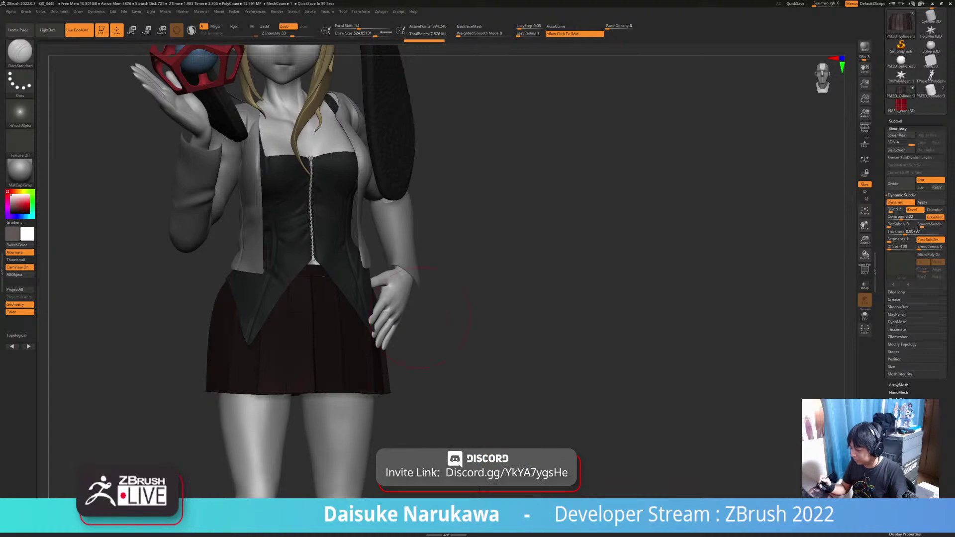
# Turn off dynamic subdivision on the skirt and drop it to subdivision level 2.
pyautogui.click(437, 348)
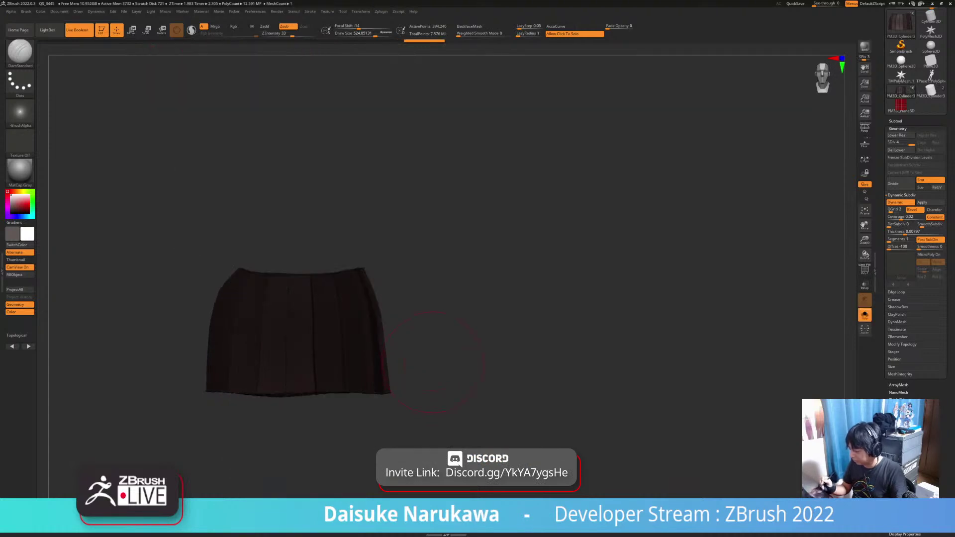
pyautogui.click(452, 349)
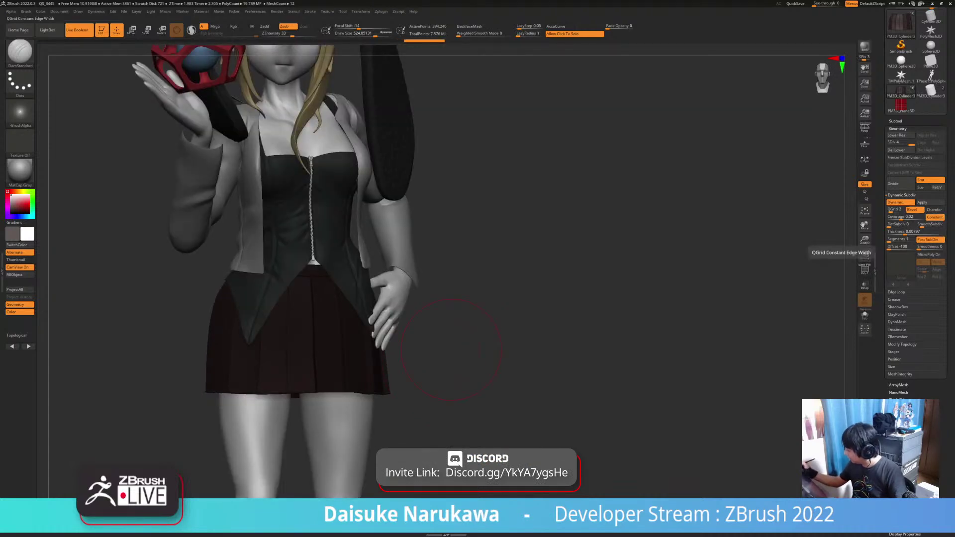
pyautogui.click(896, 202)
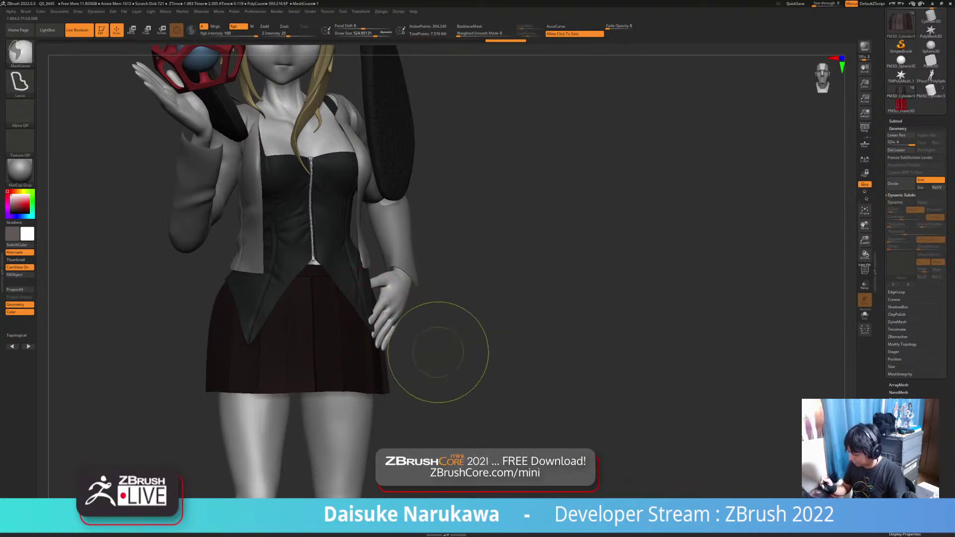
pyautogui.hotkey('shift', 'd')
pyautogui.hotkey('shift', 'd')
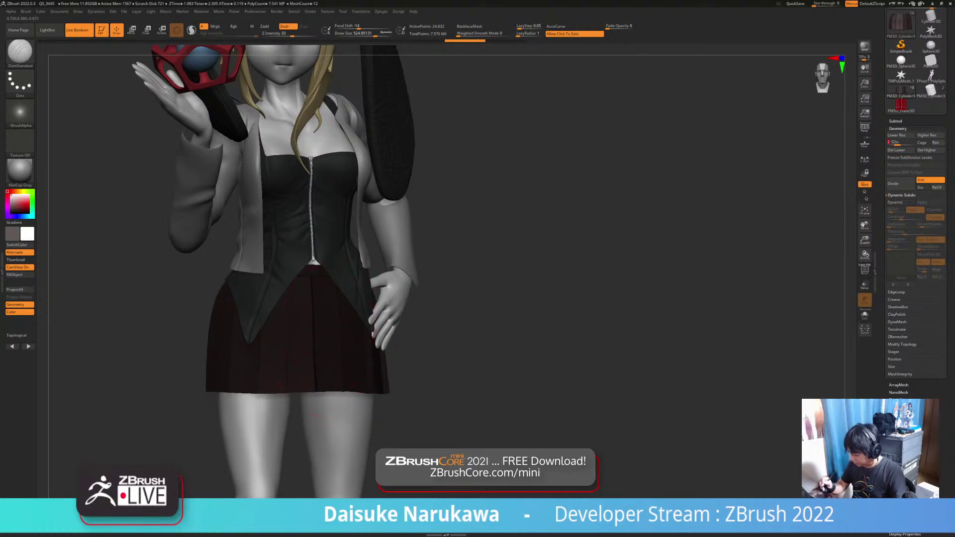
# Turn off the polypaint colour display for all subtools so the whole figure appears in plain grey.
pyautogui.hotkey('shift', 's')
pyautogui.keyDown('ctrl'); pyautogui.moveTo(321, 348); pyautogui.dragTo(366, 393, button='right'); pyautogui.keyUp('ctrl')
pyautogui.click(895, 121)
pyautogui.click(935, 142)
pyautogui.click(496, 359)
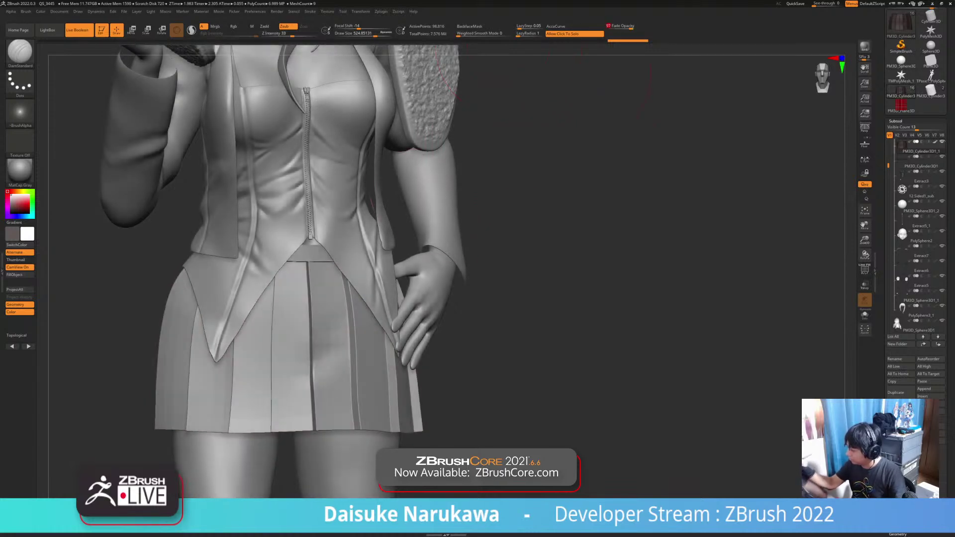
# Try to carve a diagonal fold across the skirt's front pleats with a smaller DamStandard brush and smooth it.
pyautogui.moveTo(376, 34); pyautogui.dragTo(364, 33)
pyautogui.moveTo(321, 351); pyautogui.dragTo(356, 315)
pyautogui.moveTo(324, 342)
pyautogui.keyDown('shift'); pyautogui.mouseDown()
pyautogui.moveTo(332, 331)
pyautogui.moveTo(321, 348)
pyautogui.moveTo(355, 343)
pyautogui.moveTo(315, 355)
pyautogui.moveTo(290, 388)
pyautogui.moveTo(272, 395)
pyautogui.mouseUp(); pyautogui.keyUp('shift')
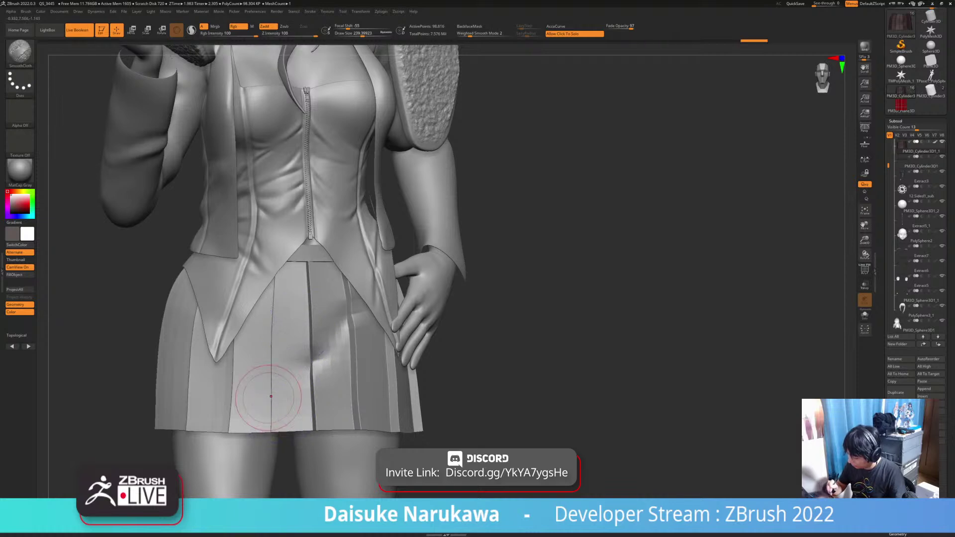
pyautogui.keyDown('ctrl'); pyautogui.moveTo(249, 365); pyautogui.dragTo(348, 353, button='right'); pyautogui.keyUp('ctrl')
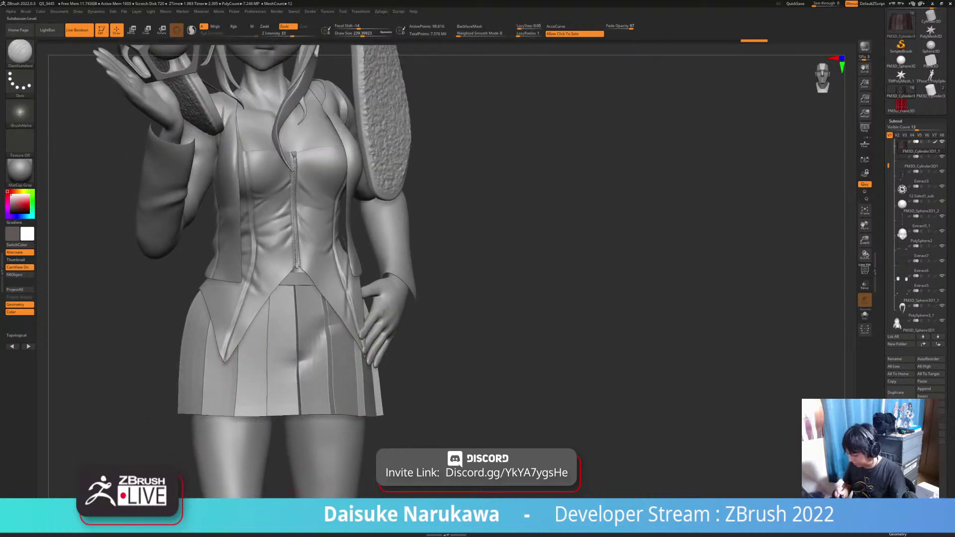
pyautogui.press('d')
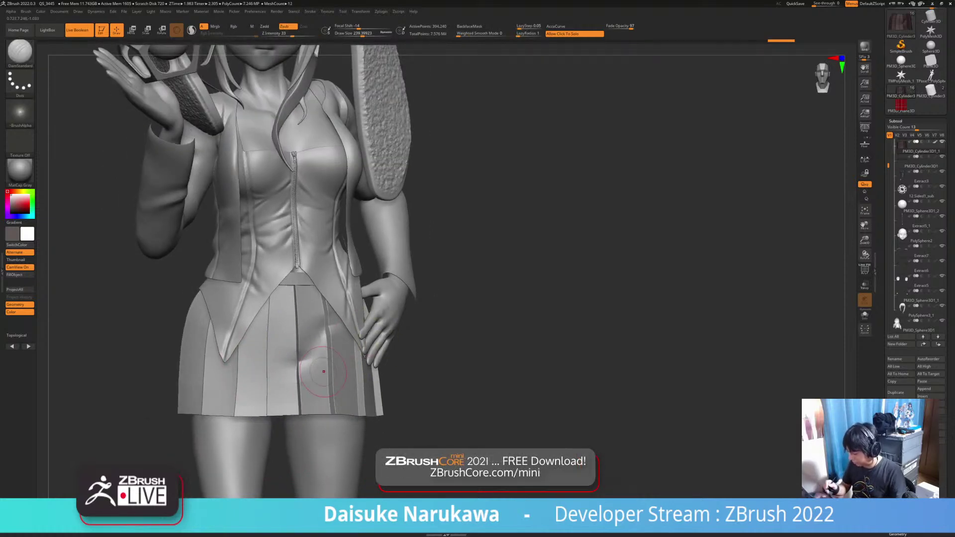
pyautogui.hotkey('shift', 'd')
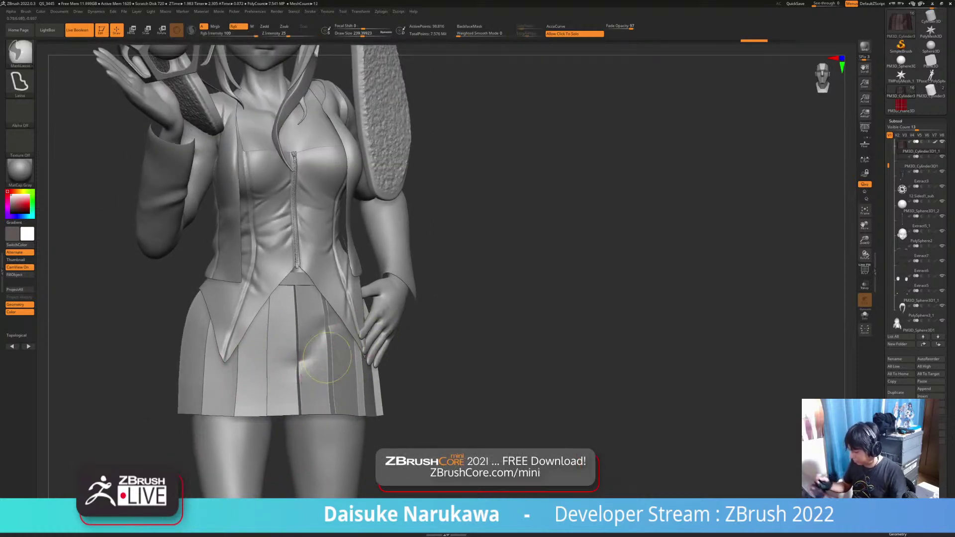
# Undo the trial fold on the skirt and return the mesh to subdivision level 4.
pyautogui.click(896, 121)
pyautogui.click(898, 128)
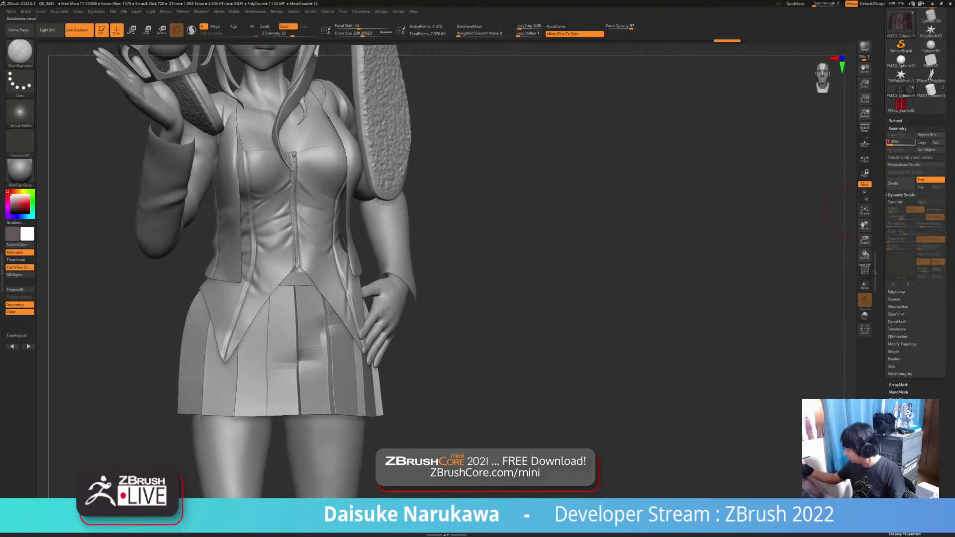
pyautogui.press('ctrl')
pyautogui.hotkey('shift', 'd')
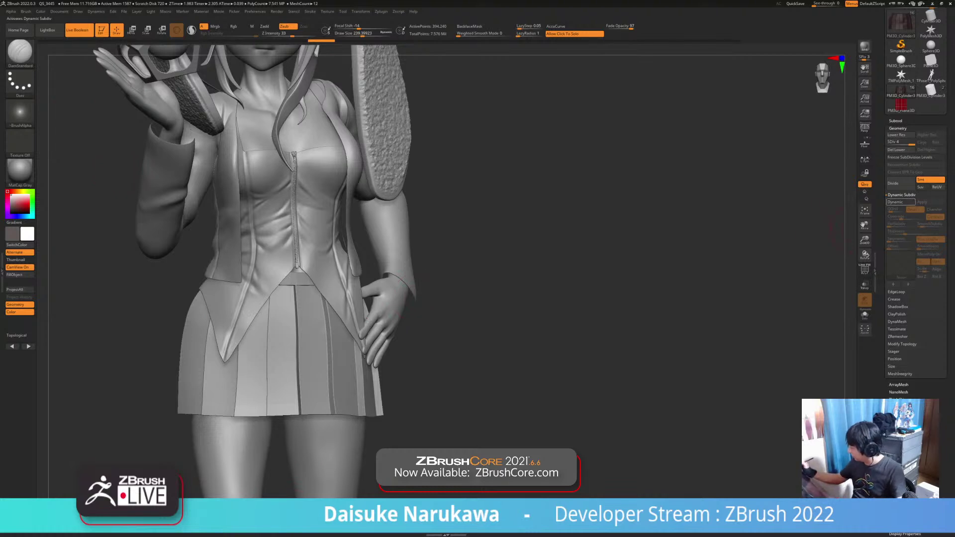
# Sculpt a soft diagonal fold across the skirt's front pleats with the Standard brush at a draw size of about 245, smoothing its edges.
pyautogui.press('b')
pyautogui.press('s')
pyautogui.press('t')
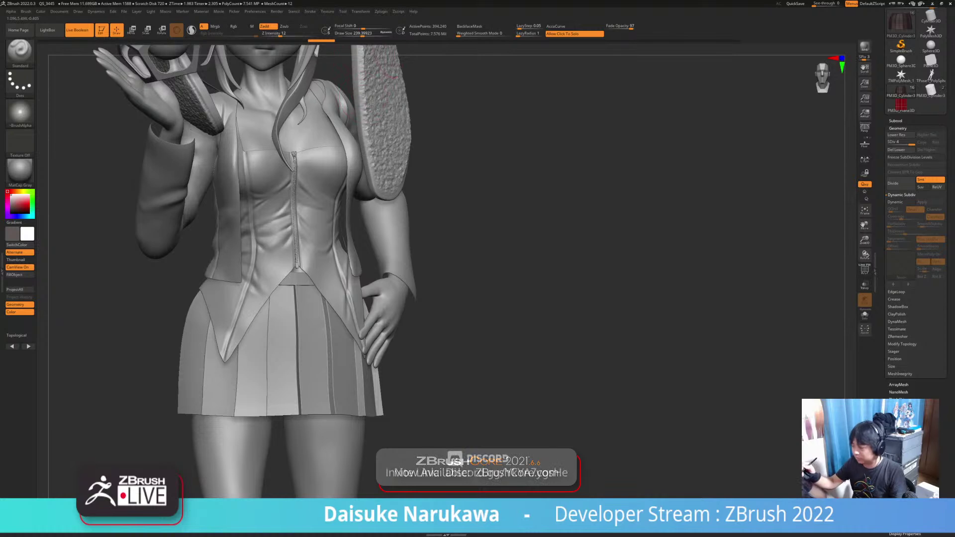
pyautogui.click(363, 34)
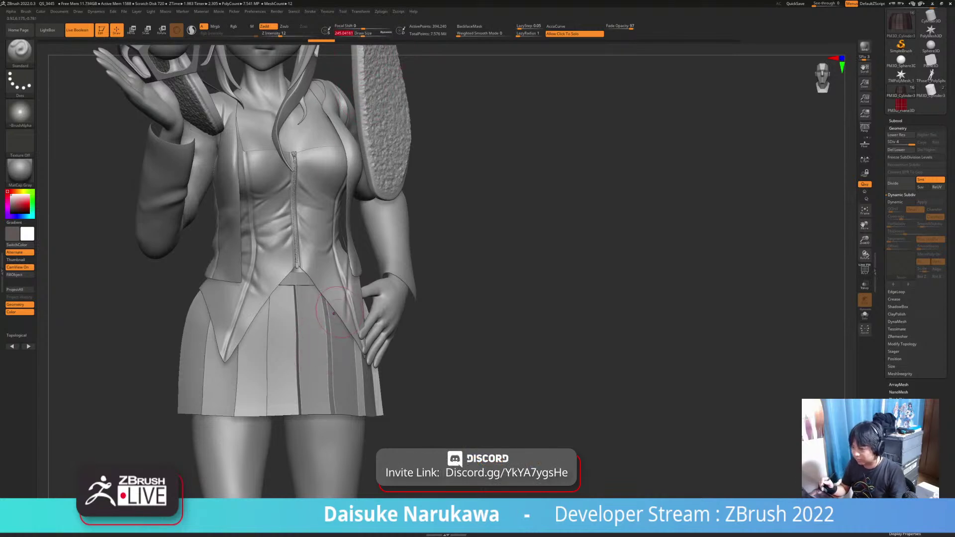
pyautogui.keyDown('shift'); pyautogui.moveTo(309, 334); pyautogui.dragTo(313, 331); pyautogui.keyUp('shift')
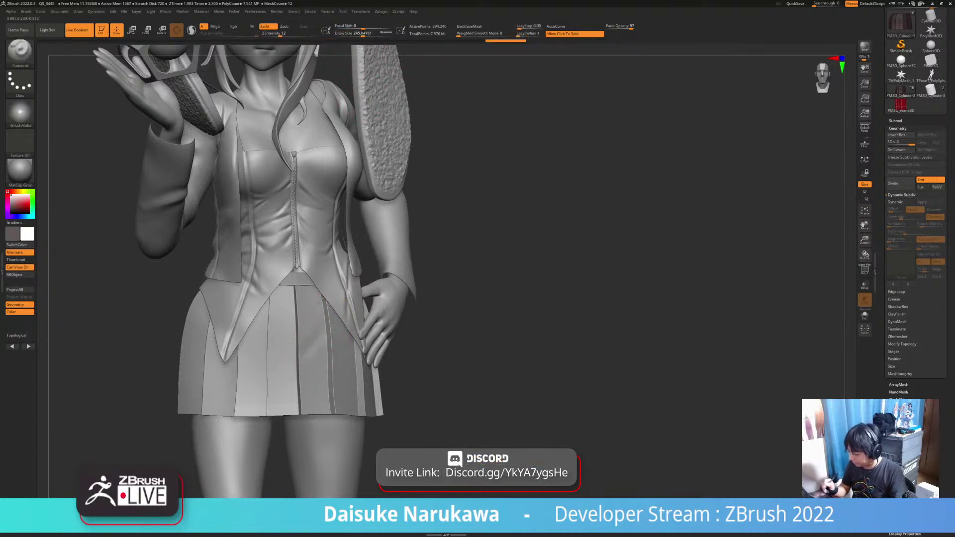
pyautogui.press('shift')
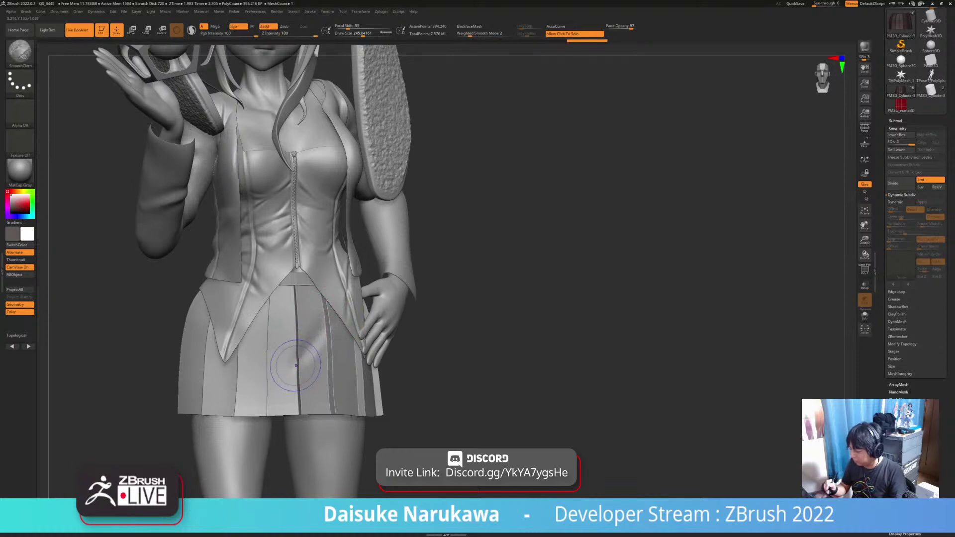
pyautogui.moveTo(341, 311)
pyautogui.keyDown('shift'); pyautogui.mouseDown()
pyautogui.moveTo(282, 366)
pyautogui.moveTo(273, 388)
pyautogui.mouseUp(); pyautogui.keyUp('shift')
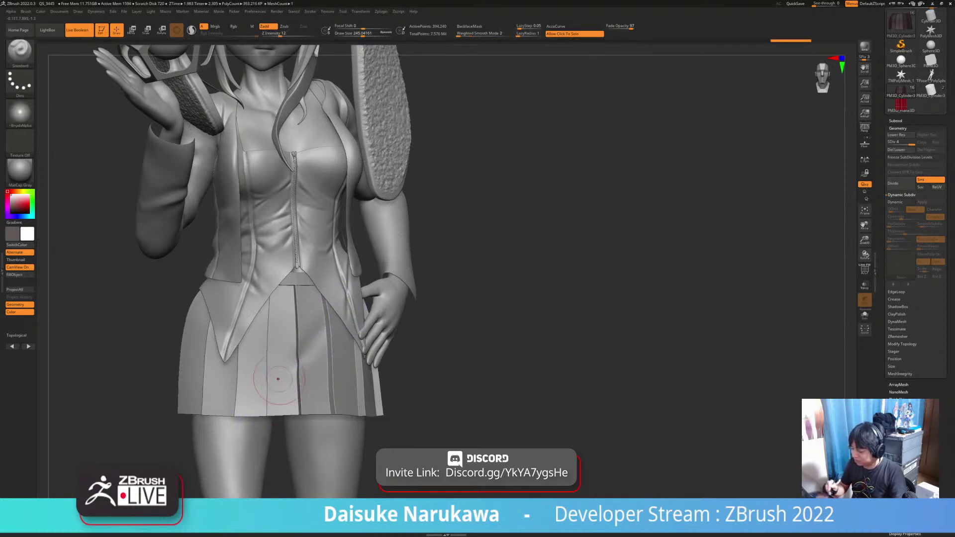
# Extend the fold across the skirt's centre front pleats below the vest opening and blend it with smoothing.
pyautogui.moveTo(253, 348); pyautogui.dragTo(293, 341)
pyautogui.hotkey('ctrl', 'z')
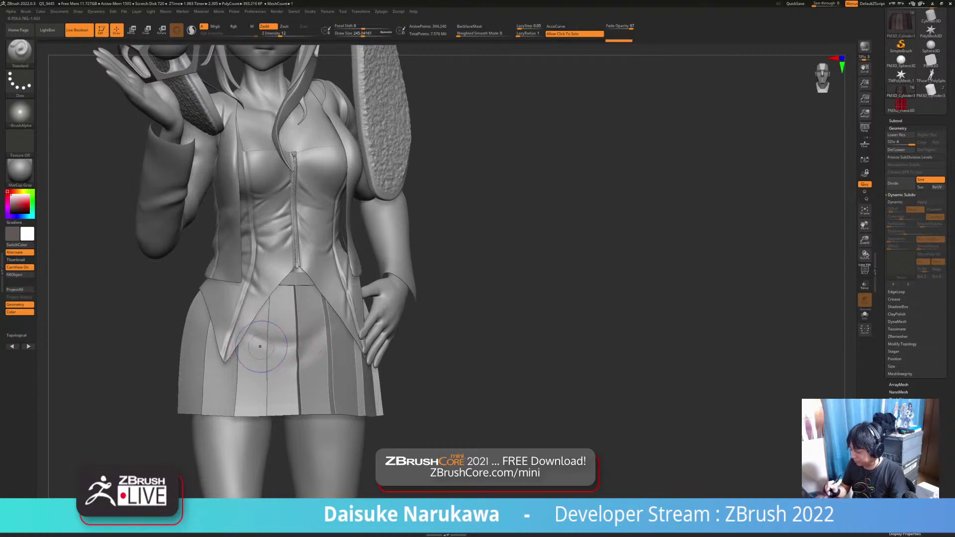
pyautogui.press('shift')
pyautogui.moveTo(308, 344)
pyautogui.keyDown('shift'); pyautogui.mouseDown()
pyautogui.moveTo(279, 348)
pyautogui.moveTo(258, 330)
pyautogui.moveTo(289, 334)
pyautogui.mouseUp(); pyautogui.keyUp('shift')
pyautogui.press('shift')
pyautogui.press('shift')
pyautogui.press('shift')
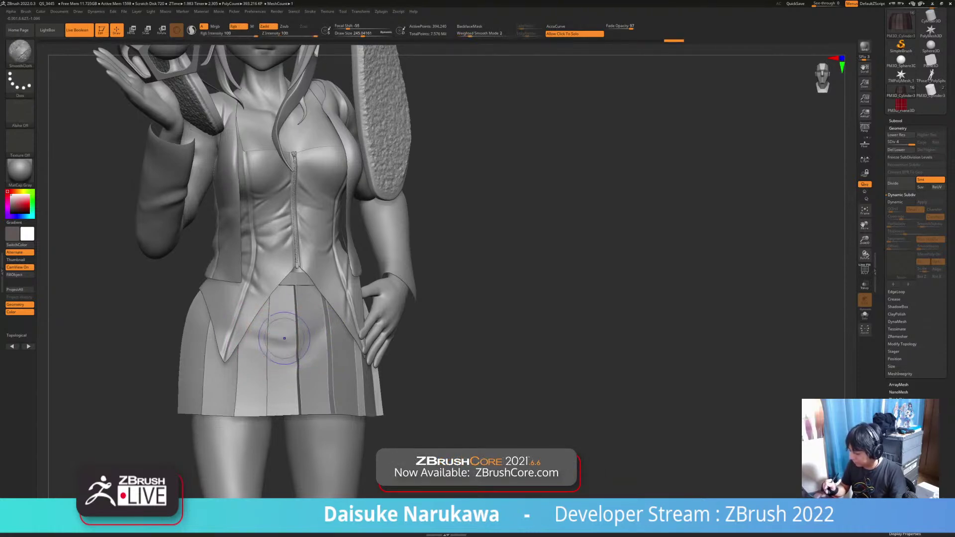
pyautogui.hotkey('ctrl', 'shift', 'z')
pyautogui.hotkey('ctrl', 'shift', 'z')
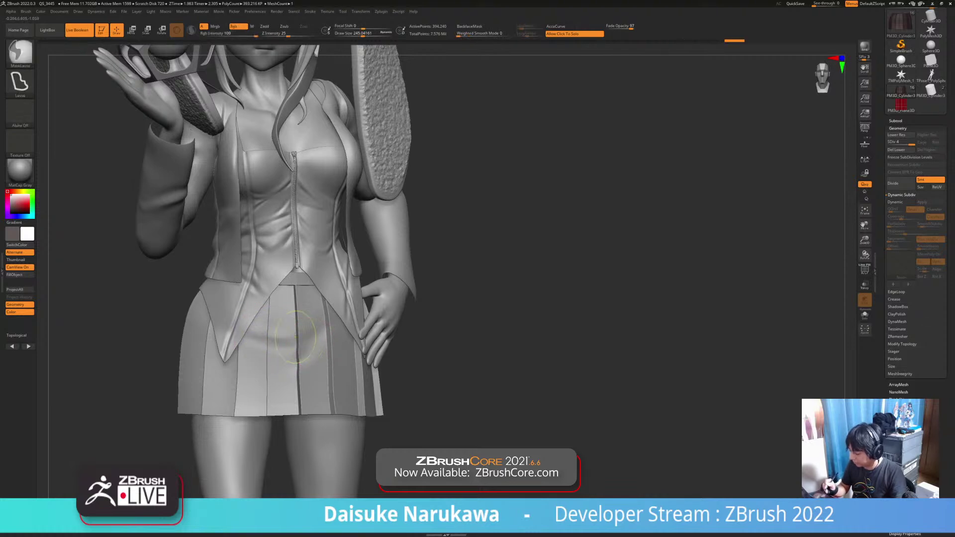
pyautogui.press('shift')
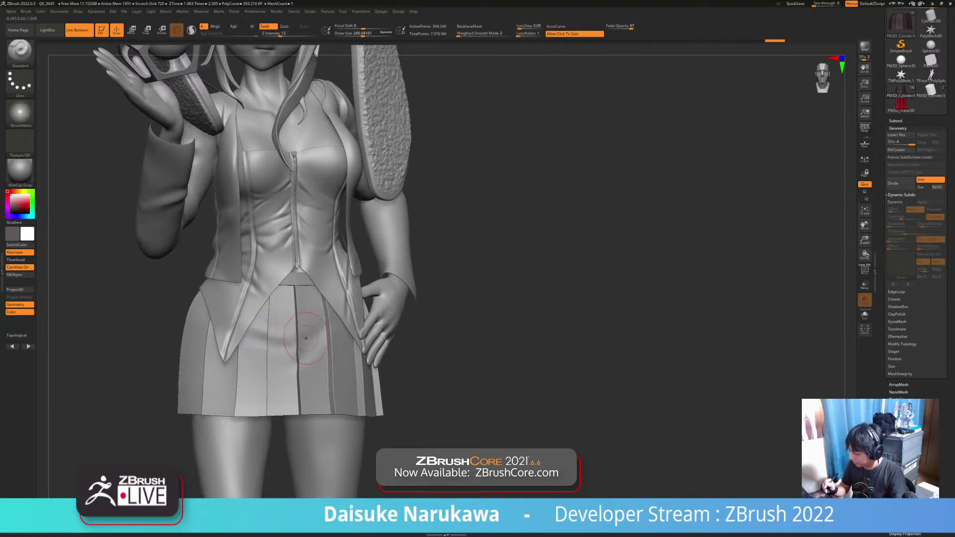
# Refine and smooth the tension folds on the skirt's front around the centre pleat.
pyautogui.moveTo(331, 321)
pyautogui.keyDown('ctrl'); pyautogui.mouseDown(button='right')
pyautogui.moveTo(332, 294)
pyautogui.moveTo(309, 347)
pyautogui.mouseUp(button='right'); pyautogui.keyUp('ctrl')
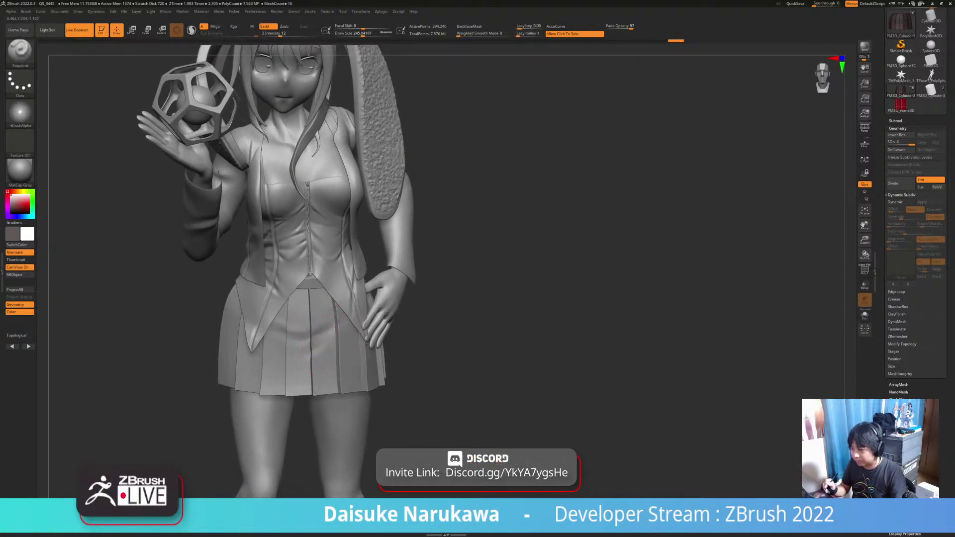
pyautogui.moveTo(322, 351); pyautogui.dragTo(327, 350, button='right')
pyautogui.moveTo(321, 345)
pyautogui.keyDown('shift'); pyautogui.mouseDown()
pyautogui.moveTo(343, 318)
pyautogui.moveTo(321, 342)
pyautogui.mouseUp(); pyautogui.keyUp('shift')
pyautogui.keyDown('ctrl'); pyautogui.moveTo(332, 342); pyautogui.dragTo(334, 319, button='right'); pyautogui.keyUp('ctrl')
pyautogui.keyDown('shift'); pyautogui.moveTo(338, 331); pyautogui.dragTo(349, 316); pyautogui.keyUp('shift')
pyautogui.moveTo(351, 323)
pyautogui.keyDown('ctrl'); pyautogui.mouseDown(button='right')
pyautogui.moveTo(350, 295)
pyautogui.moveTo(349, 325)
pyautogui.mouseUp(button='right'); pyautogui.keyUp('ctrl')
pyautogui.moveTo(349, 326)
pyautogui.keyDown('alt'); pyautogui.mouseDown(button='right')
pyautogui.moveTo(306, 409)
pyautogui.moveTo(309, 367)
pyautogui.mouseUp(button='right'); pyautogui.keyUp('alt')
pyautogui.keyDown('ctrl'); pyautogui.moveTo(310, 367); pyautogui.dragTo(308, 381, button='right'); pyautogui.keyUp('ctrl')
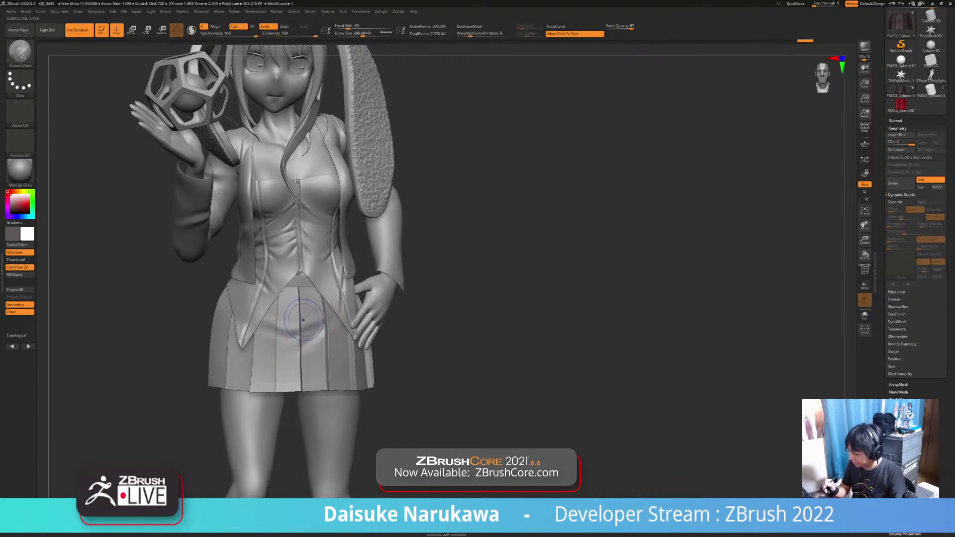
pyautogui.moveTo(312, 328)
pyautogui.keyDown('alt'); pyautogui.mouseDown(button='right')
pyautogui.moveTo(327, 344)
pyautogui.moveTo(333, 316)
pyautogui.moveTo(314, 306)
pyautogui.mouseUp(button='right'); pyautogui.keyUp('alt')
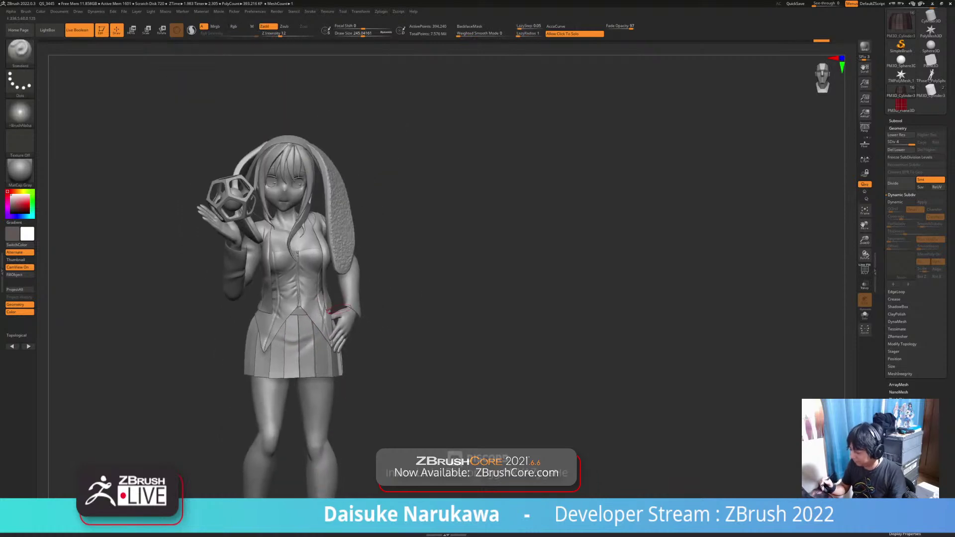
# Enlarge the Standard brush and soften the skirt's folds around the hips and sides.
pyautogui.hotkey('ctrl', 'shift', 'z')
pyautogui.click(359, 34)
pyautogui.moveTo(219, 299)
pyautogui.keyDown('ctrl'); pyautogui.mouseDown(button='right')
pyautogui.moveTo(222, 321)
pyautogui.moveTo(246, 326)
pyautogui.mouseUp(button='right'); pyautogui.keyUp('ctrl')
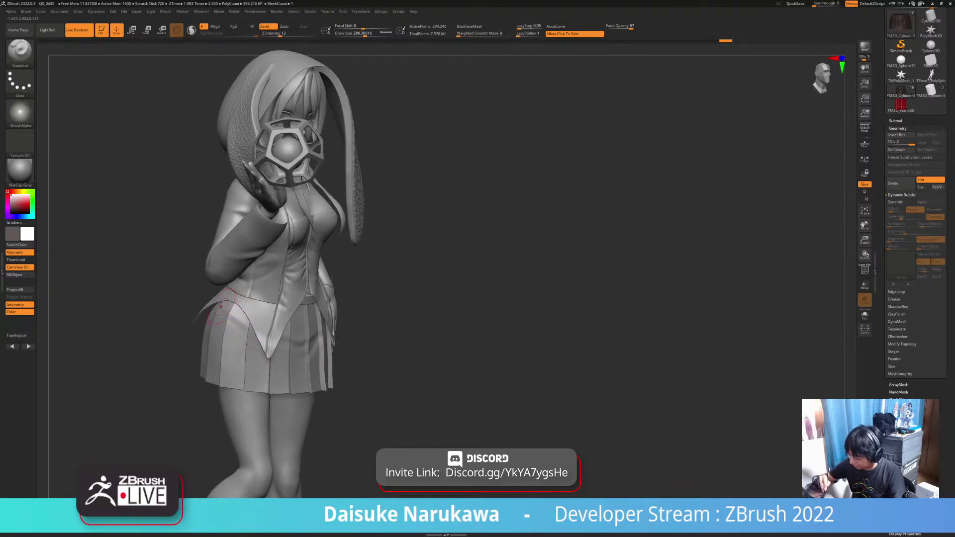
pyautogui.moveTo(249, 321)
pyautogui.mouseDown(button='right')
pyautogui.moveTo(360, 382)
pyautogui.moveTo(234, 355)
pyautogui.moveTo(167, 356)
pyautogui.mouseUp(button='right')
pyautogui.click(167, 357)
pyautogui.moveTo(309, 314)
pyautogui.keyDown('ctrl'); pyautogui.mouseDown(button='right')
pyautogui.moveTo(329, 349)
pyautogui.moveTo(296, 335)
pyautogui.moveTo(303, 309)
pyautogui.mouseUp(button='right'); pyautogui.keyUp('ctrl')
pyautogui.moveTo(303, 309)
pyautogui.mouseDown(button='right')
pyautogui.moveTo(306, 318)
pyautogui.moveTo(338, 314)
pyautogui.mouseUp(button='right')
pyautogui.keyDown('shift'); pyautogui.moveTo(335, 301); pyautogui.dragTo(344, 306); pyautogui.keyUp('shift')
pyautogui.moveTo(343, 306); pyautogui.dragTo(327, 311, button='right')
pyautogui.moveTo(327, 311)
pyautogui.keyDown('shift'); pyautogui.mouseDown()
pyautogui.moveTo(336, 304)
pyautogui.moveTo(289, 312)
pyautogui.mouseUp(); pyautogui.keyUp('shift')
pyautogui.moveTo(289, 313)
pyautogui.keyDown('ctrl'); pyautogui.mouseDown(button='right')
pyautogui.moveTo(280, 294)
pyautogui.moveTo(244, 286)
pyautogui.mouseUp(button='right'); pyautogui.keyUp('ctrl')
pyautogui.click(231, 284)
pyautogui.moveTo(309, 298); pyautogui.dragTo(369, 303, button='right')
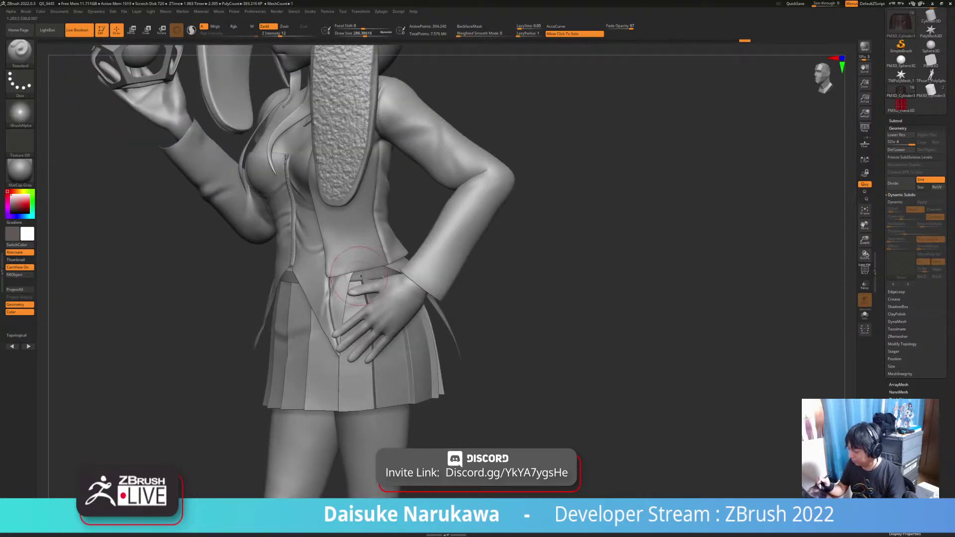
# Switch to the DamStandard brush and carve a crease in the skirt near the hand resting on the hip.
pyautogui.press('b')
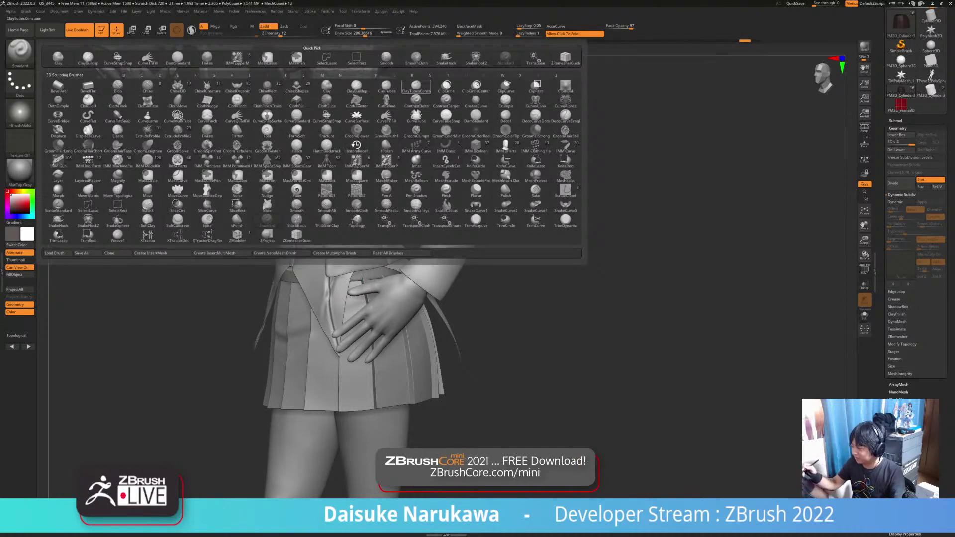
pyautogui.press('d')
pyautogui.press('s')
pyautogui.moveTo(329, 285); pyautogui.dragTo(333, 323)
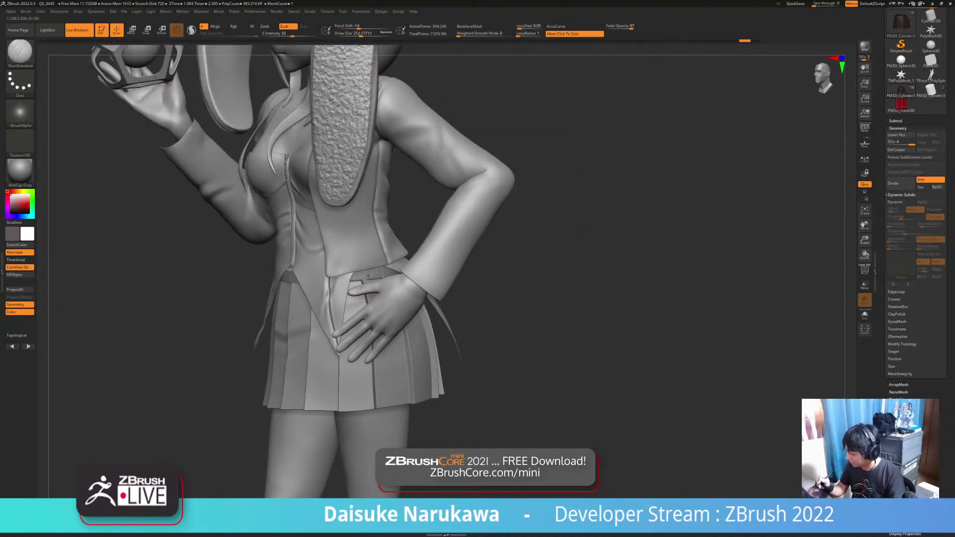
pyautogui.moveTo(395, 266)
pyautogui.mouseDown(button='right')
pyautogui.moveTo(364, 298)
pyautogui.moveTo(304, 85)
pyautogui.moveTo(286, 172)
pyautogui.moveTo(298, 240)
pyautogui.moveTo(271, 241)
pyautogui.moveTo(394, 243)
pyautogui.moveTo(338, 243)
pyautogui.mouseUp(button='right')
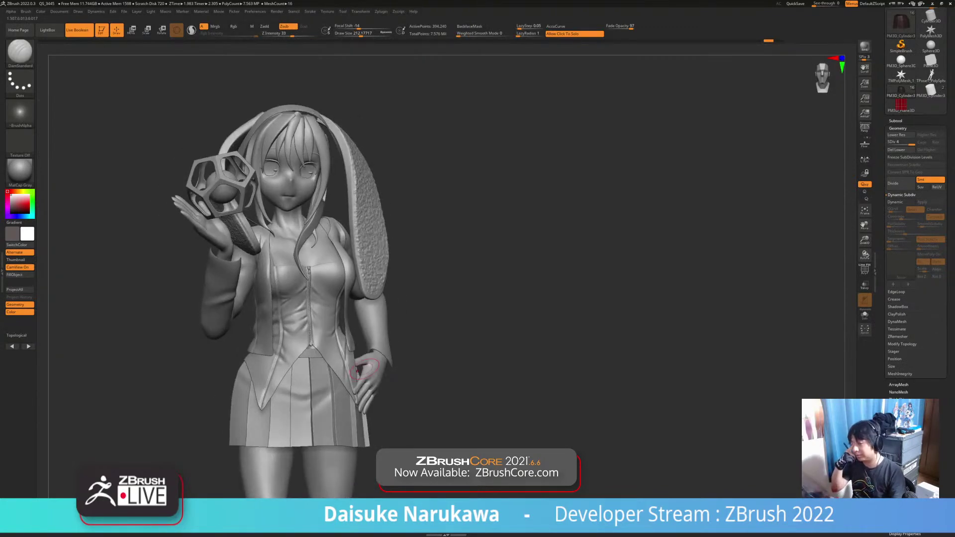
# Make the jacket the active subtool, set the draw size to about 317, and check the jacket from both sides.
pyautogui.moveTo(365, 368)
pyautogui.keyDown('alt'); pyautogui.mouseDown(button='right')
pyautogui.moveTo(368, 343)
pyautogui.moveTo(318, 333)
pyautogui.moveTo(239, 323)
pyautogui.moveTo(214, 339)
pyautogui.moveTo(371, 329)
pyautogui.mouseUp(button='right'); pyautogui.keyUp('alt')
pyautogui.keyDown('alt'); pyautogui.click(370, 344); pyautogui.keyUp('alt')
pyautogui.click(398, 308)
pyautogui.click(361, 34)
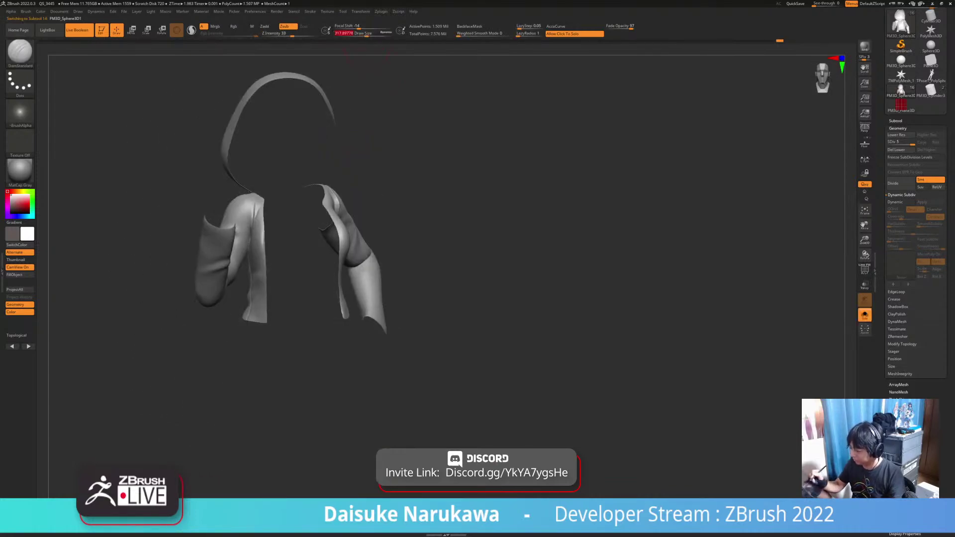
pyautogui.click(313, 278)
pyautogui.moveTo(328, 276); pyautogui.dragTo(389, 271, button='right')
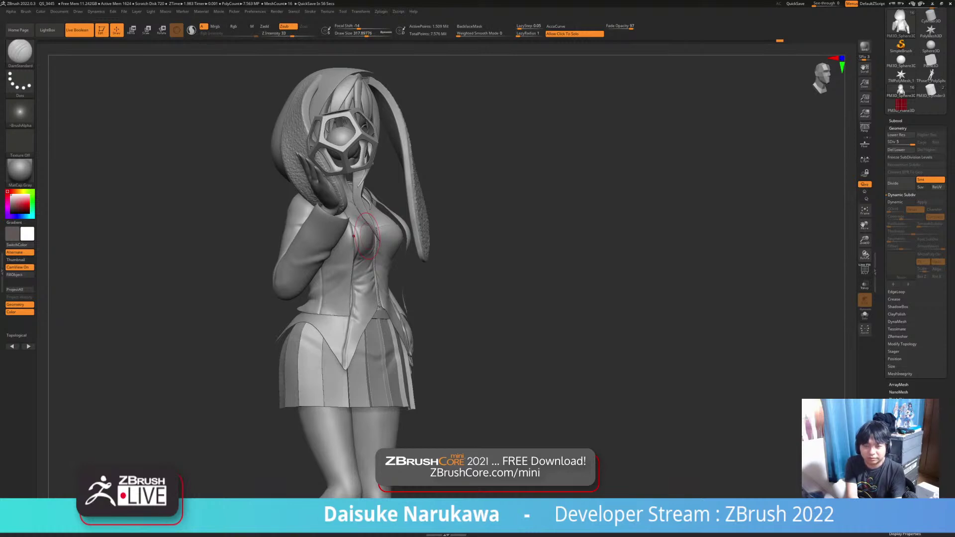
pyautogui.moveTo(367, 236); pyautogui.dragTo(274, 263, button='right')
pyautogui.moveTo(399, 367)
pyautogui.mouseDown(button='right')
pyautogui.moveTo(333, 361)
pyautogui.moveTo(438, 366)
pyautogui.moveTo(309, 367)
pyautogui.mouseUp(button='right')
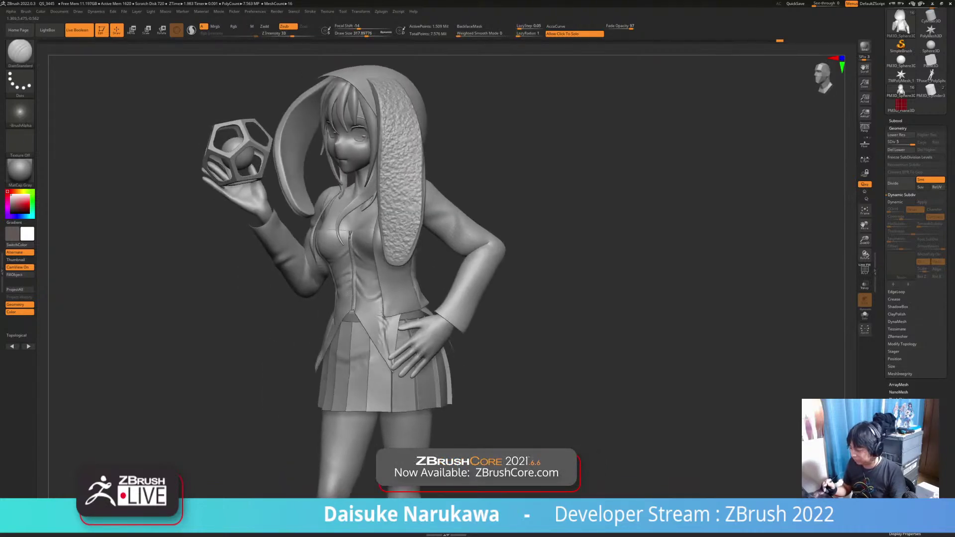
# Choose the ClayBuildup brush at a draw size of about 239 and isolate one sleeve of the jacket.
pyautogui.click(369, 33)
pyautogui.click(22, 53)
pyautogui.click(57, 59)
pyautogui.click(317, 278)
pyautogui.moveTo(319, 278)
pyautogui.keyDown('ctrl'); pyautogui.mouseDown(button='right')
pyautogui.moveTo(321, 308)
pyautogui.moveTo(321, 296)
pyautogui.mouseUp(button='right'); pyautogui.keyUp('ctrl')
pyautogui.moveTo(201, 191)
pyautogui.keyDown('ctrl'); pyautogui.mouseDown()
pyautogui.moveTo(276, 192)
pyautogui.moveTo(296, 231)
pyautogui.moveTo(269, 326)
pyautogui.moveTo(234, 378)
pyautogui.moveTo(207, 292)
pyautogui.mouseUp(); pyautogui.keyUp('ctrl')
pyautogui.keyDown('ctrl'); pyautogui.keyDown('shift'); pyautogui.click(313, 296); pyautogui.keyUp('shift'); pyautogui.keyUp('ctrl')
pyautogui.moveTo(320, 301)
pyautogui.mouseDown(button='right')
pyautogui.moveTo(301, 301)
pyautogui.moveTo(299, 317)
pyautogui.moveTo(273, 314)
pyautogui.mouseUp(button='right')
# Build up wrinkles across the isolated sleeve with the ClayBuildup brush and smooth them into soft folds.
pyautogui.moveTo(272, 319)
pyautogui.mouseDown()
pyautogui.moveTo(293, 286)
pyautogui.moveTo(266, 293)
pyautogui.moveTo(294, 296)
pyautogui.moveTo(303, 308)
pyautogui.moveTo(279, 278)
pyautogui.moveTo(286, 298)
pyautogui.mouseUp()
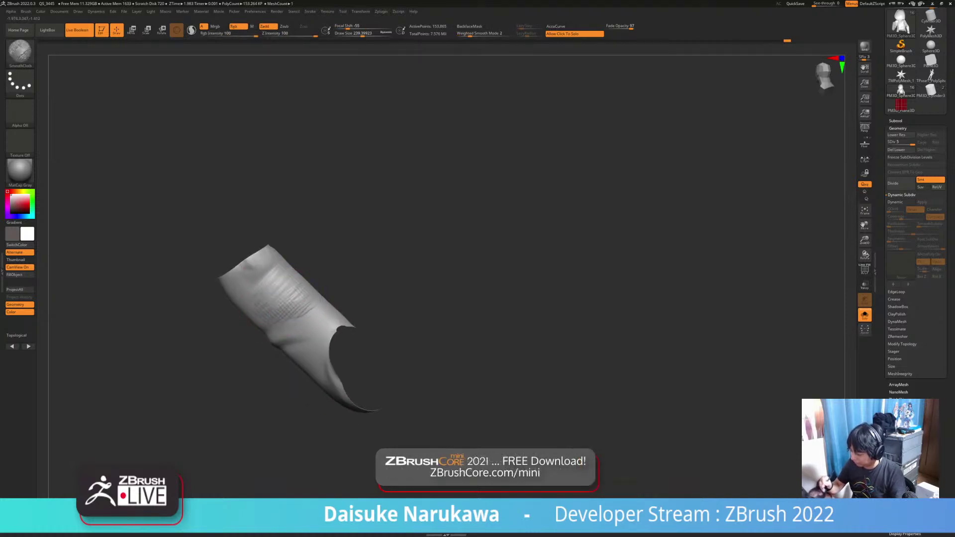
pyautogui.moveTo(279, 281); pyautogui.dragTo(268, 284, button='right')
pyautogui.moveTo(245, 279)
pyautogui.mouseDown()
pyautogui.moveTo(256, 273)
pyautogui.moveTo(276, 294)
pyautogui.mouseUp()
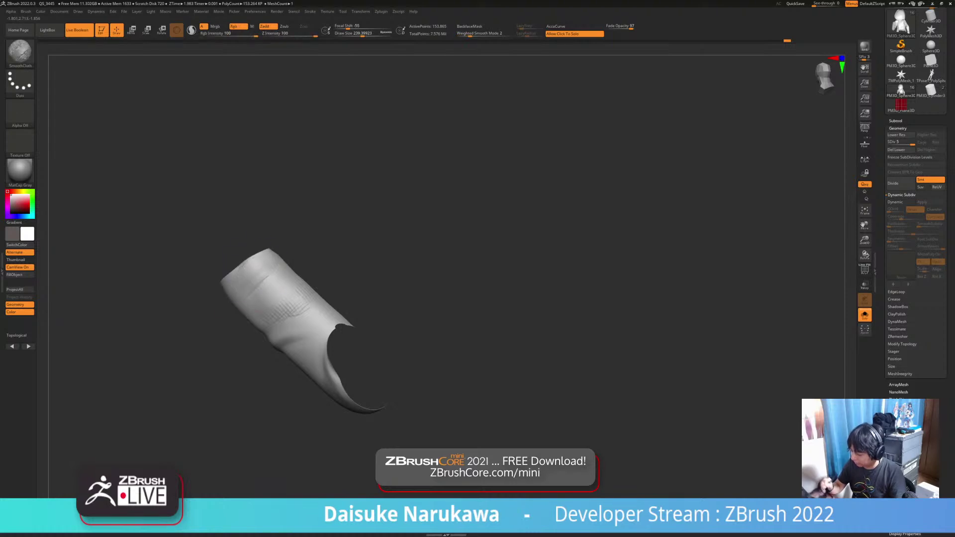
pyautogui.moveTo(294, 316); pyautogui.dragTo(301, 293, button='right')
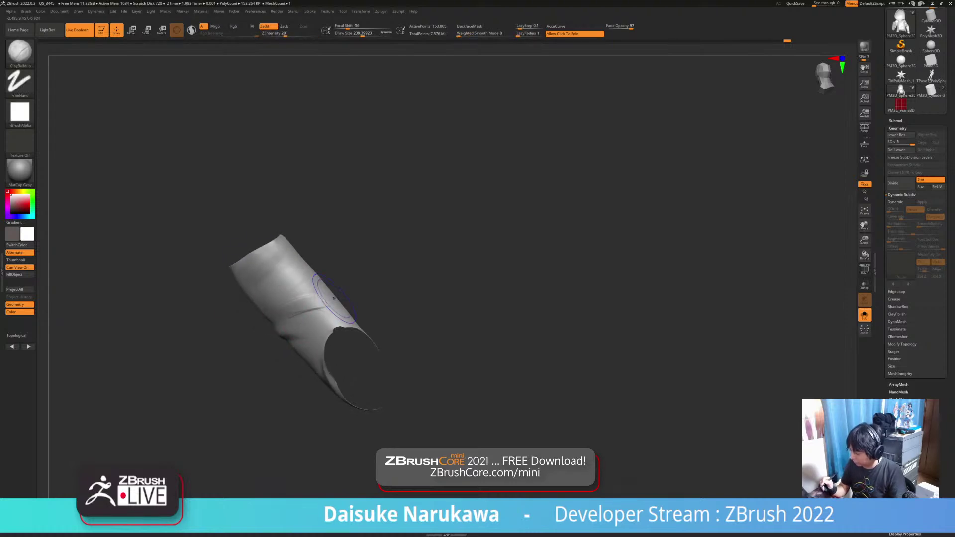
pyautogui.press('shift')
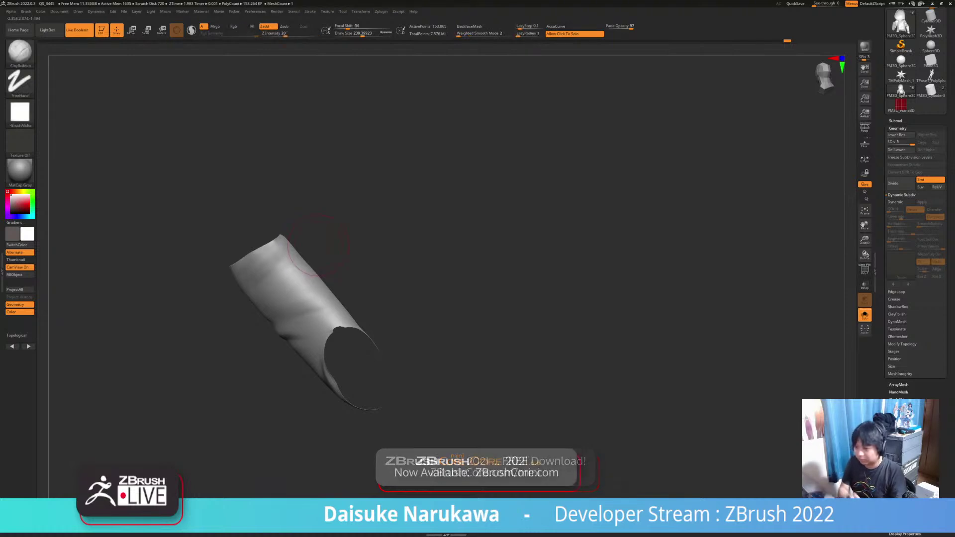
# Work the folds on the underside of the isolated sleeve at a draw size of about 172, undoing the last stroke.
pyautogui.moveTo(125, 172); pyautogui.dragTo(137, 196)
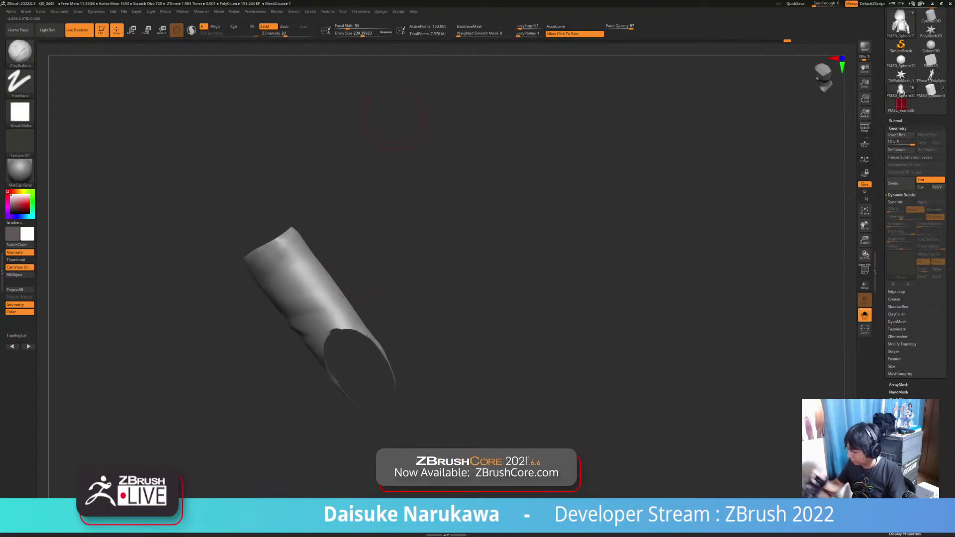
pyautogui.click(355, 34)
pyautogui.moveTo(349, 174); pyautogui.dragTo(344, 201)
pyautogui.moveTo(344, 201); pyautogui.dragTo(338, 224, button='right')
pyautogui.moveTo(331, 304)
pyautogui.mouseDown(button='right')
pyautogui.moveTo(332, 279)
pyautogui.moveTo(332, 293)
pyautogui.moveTo(318, 278)
pyautogui.moveTo(331, 294)
pyautogui.moveTo(333, 328)
pyautogui.mouseUp(button='right')
pyautogui.press('shift')
pyautogui.moveTo(332, 328); pyautogui.dragTo(334, 332, button='right')
pyautogui.moveTo(334, 339)
pyautogui.mouseDown()
pyautogui.moveTo(350, 334)
pyautogui.moveTo(319, 353)
pyautogui.mouseUp()
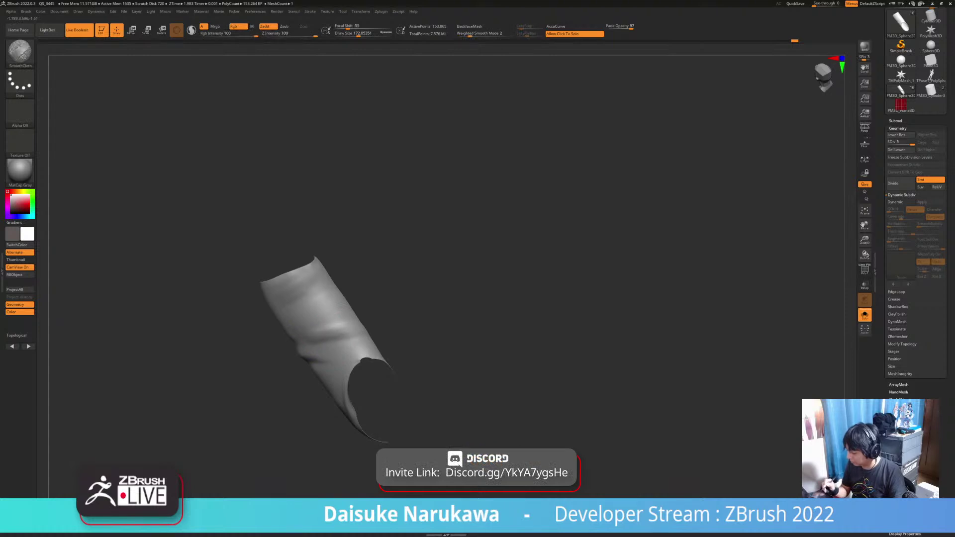
pyautogui.hotkey('ctrl', 'z')
# Refine and smooth the isolated sleeve's folds with ClayBuildup at a draw size of about 274, and check them on the full figure.
pyautogui.click(365, 33)
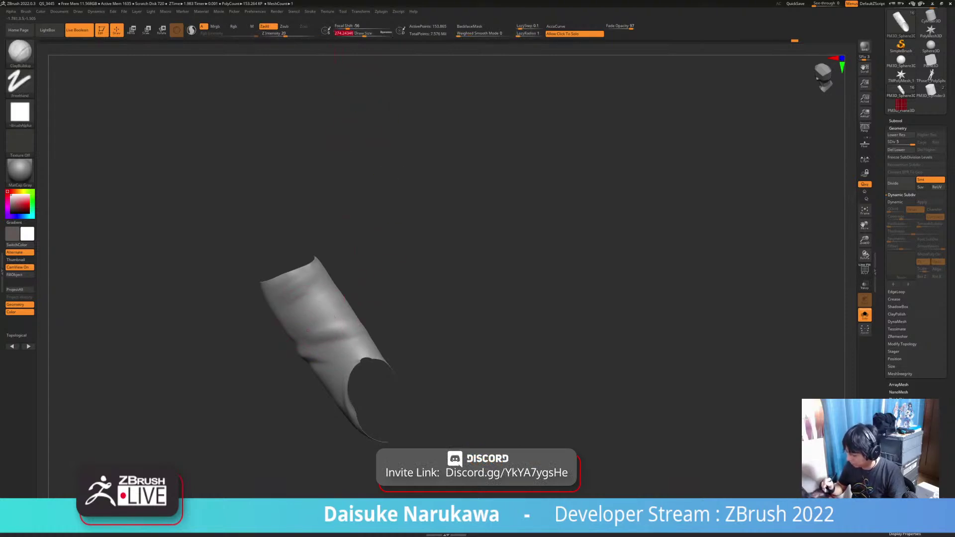
pyautogui.moveTo(321, 324); pyautogui.dragTo(335, 324, button='right')
pyautogui.keyDown('shift'); pyautogui.moveTo(345, 326); pyautogui.dragTo(358, 317); pyautogui.keyUp('shift')
pyautogui.moveTo(383, 318)
pyautogui.mouseDown(button='right')
pyautogui.moveTo(418, 311)
pyautogui.moveTo(423, 294)
pyautogui.moveTo(503, 323)
pyautogui.mouseUp(button='right')
pyautogui.click(436, 322)
pyautogui.moveTo(358, 279)
pyautogui.mouseDown(button='right')
pyautogui.moveTo(418, 276)
pyautogui.moveTo(353, 274)
pyautogui.moveTo(309, 244)
pyautogui.mouseUp(button='right')
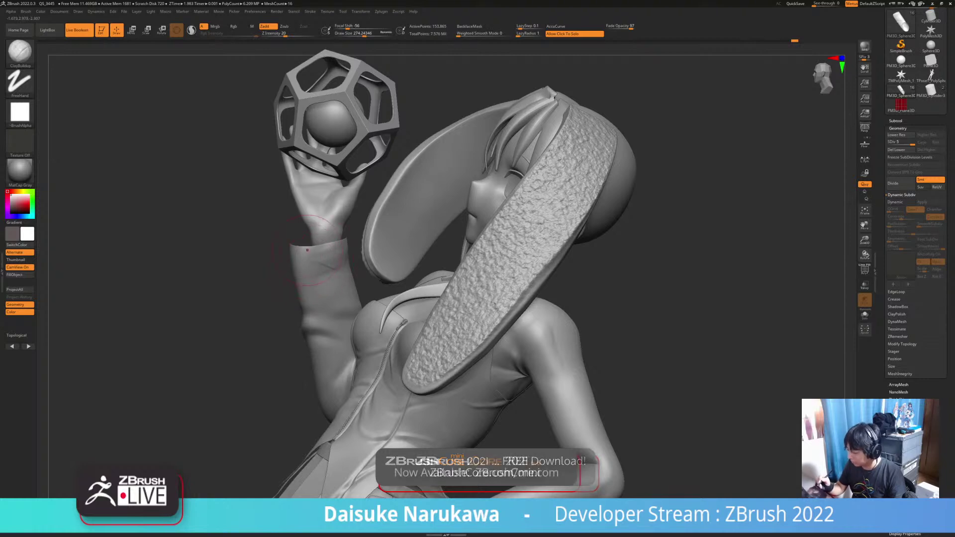
pyautogui.press('shift')
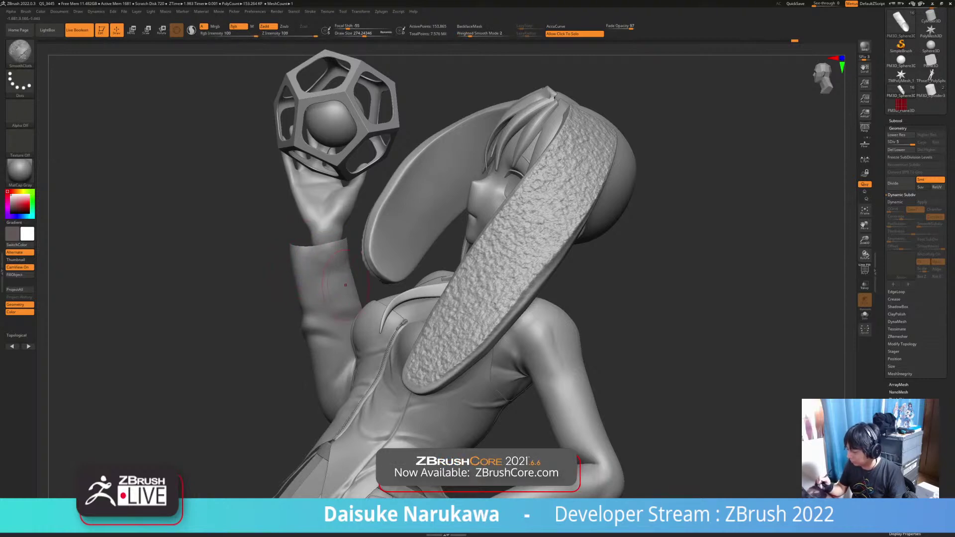
# Isolate the raised arm's sleeve, build up and smooth wrinkles near its cuff, and bring back the full figure.
pyautogui.moveTo(248, 269); pyautogui.dragTo(204, 264)
pyautogui.click(214, 263)
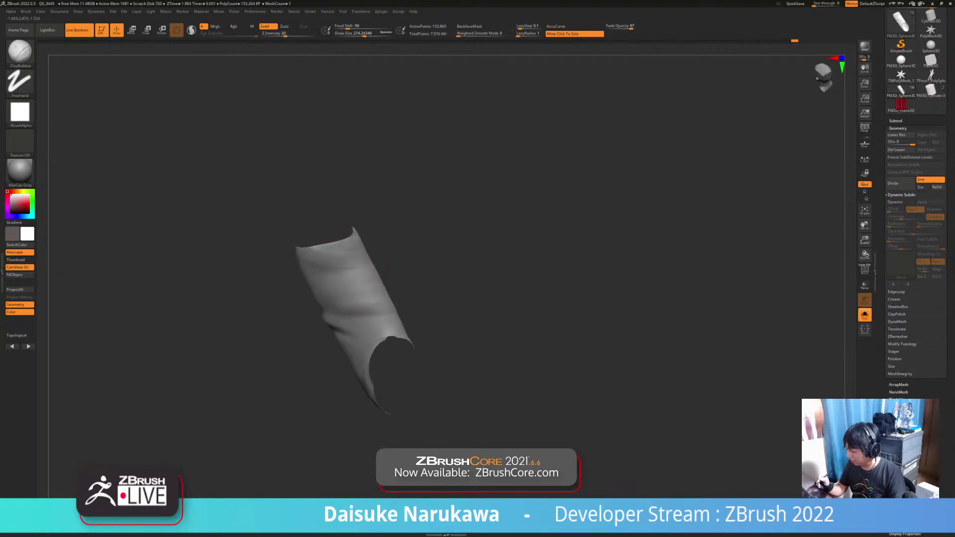
pyautogui.moveTo(281, 284); pyautogui.dragTo(249, 281)
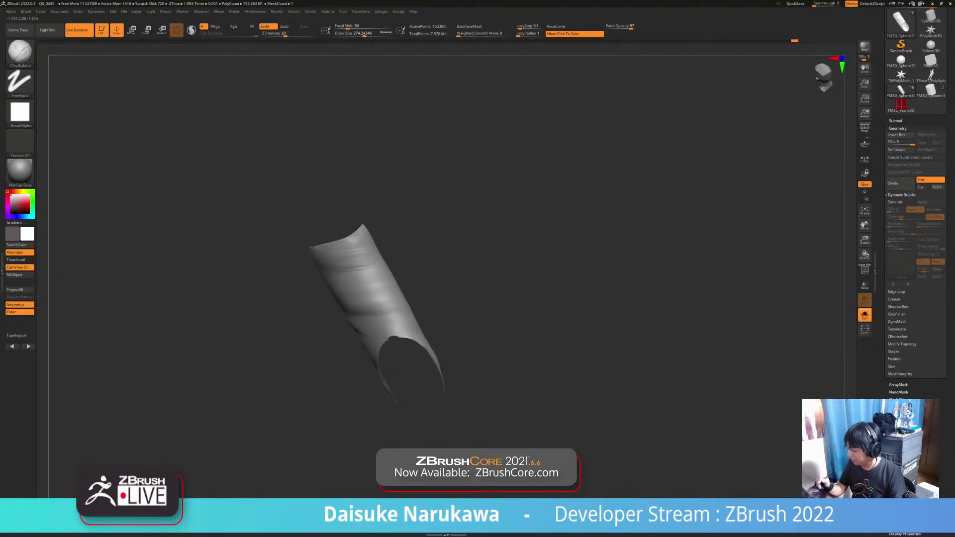
pyautogui.moveTo(398, 226); pyautogui.dragTo(438, 241)
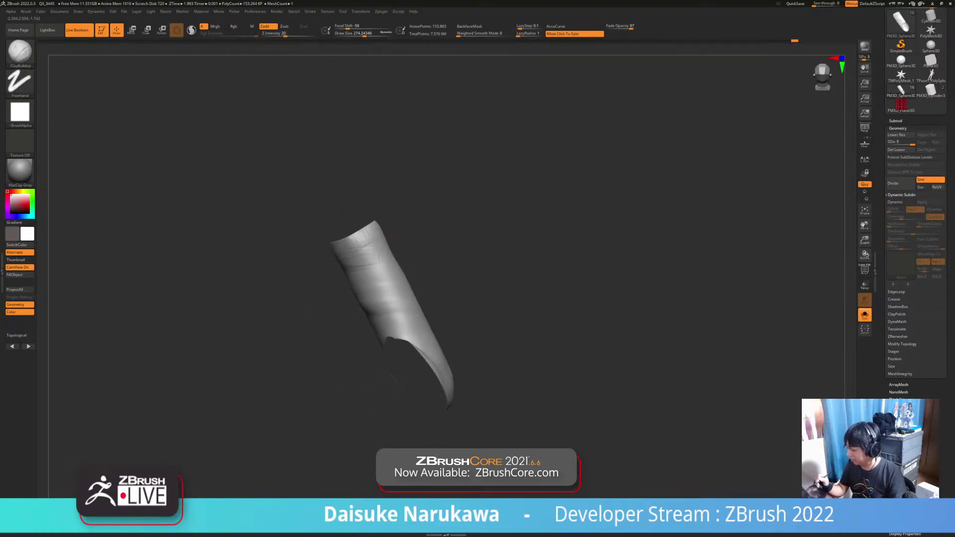
pyautogui.moveTo(350, 249)
pyautogui.keyDown('shift'); pyautogui.mouseDown()
pyautogui.moveTo(370, 264)
pyautogui.moveTo(358, 253)
pyautogui.mouseUp(); pyautogui.keyUp('shift')
pyautogui.moveTo(413, 219)
pyautogui.mouseDown()
pyautogui.moveTo(344, 256)
pyautogui.moveTo(401, 244)
pyautogui.moveTo(388, 236)
pyautogui.moveTo(399, 229)
pyautogui.moveTo(423, 256)
pyautogui.mouseUp()
pyautogui.moveTo(373, 273); pyautogui.dragTo(348, 293)
pyautogui.moveTo(413, 229); pyautogui.dragTo(398, 239)
pyautogui.keyDown('shift'); pyautogui.moveTo(344, 284); pyautogui.dragTo(356, 289); pyautogui.keyUp('shift')
pyautogui.moveTo(413, 239); pyautogui.dragTo(393, 254)
pyautogui.moveTo(344, 291)
pyautogui.keyDown('shift'); pyautogui.mouseDown()
pyautogui.moveTo(356, 299)
pyautogui.moveTo(348, 293)
pyautogui.mouseUp(); pyautogui.keyUp('shift')
pyautogui.moveTo(436, 259)
pyautogui.mouseDown()
pyautogui.moveTo(421, 291)
pyautogui.moveTo(441, 269)
pyautogui.moveTo(401, 262)
pyautogui.moveTo(417, 268)
pyautogui.mouseUp()
pyautogui.click(400, 264)
pyautogui.moveTo(219, 318); pyautogui.dragTo(137, 321)
# Switch to the SnakeHook brush at a draw size of about 393 and adjust the cuff of the raised arm's sleeve.
pyautogui.click(20, 52)
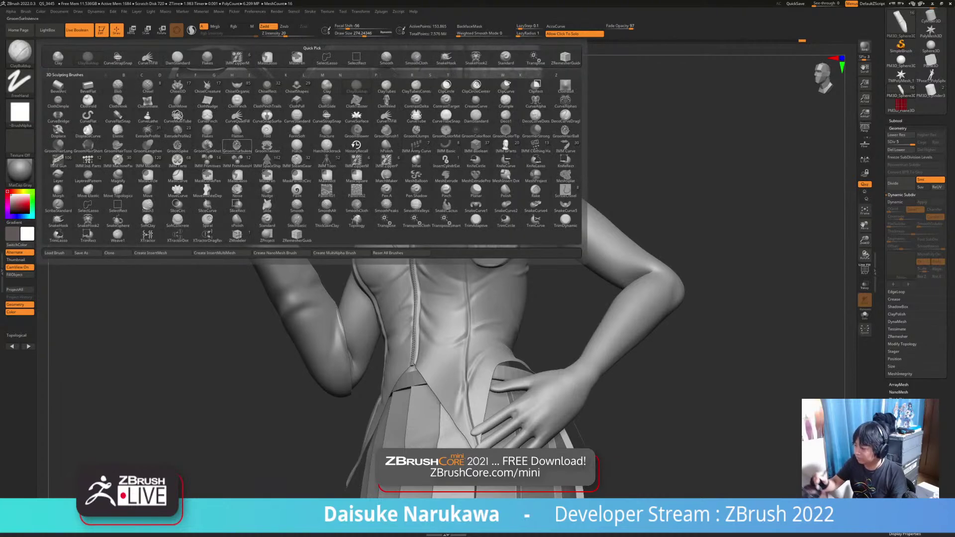
pyautogui.click(447, 58)
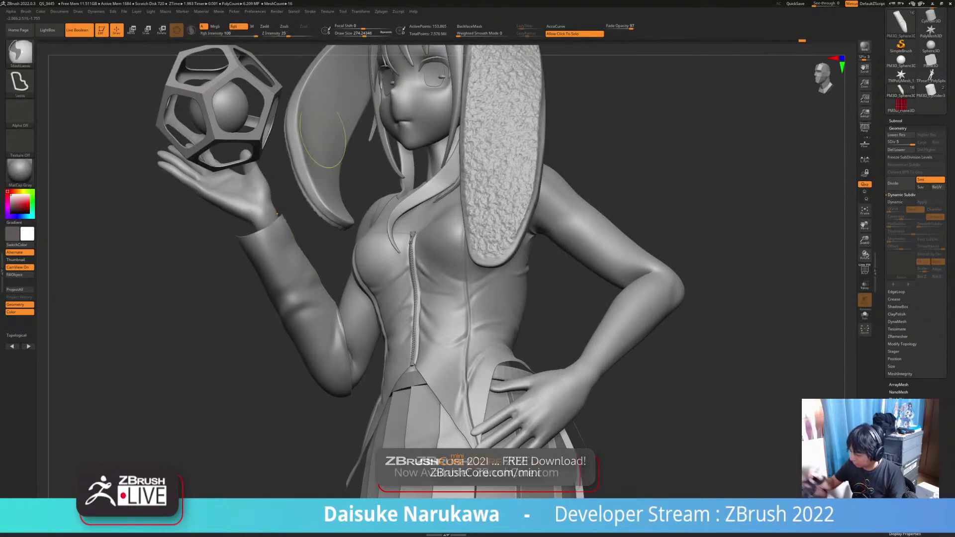
pyautogui.moveTo(364, 34); pyautogui.dragTo(366, 34)
pyautogui.moveTo(150, 324); pyautogui.dragTo(161, 293)
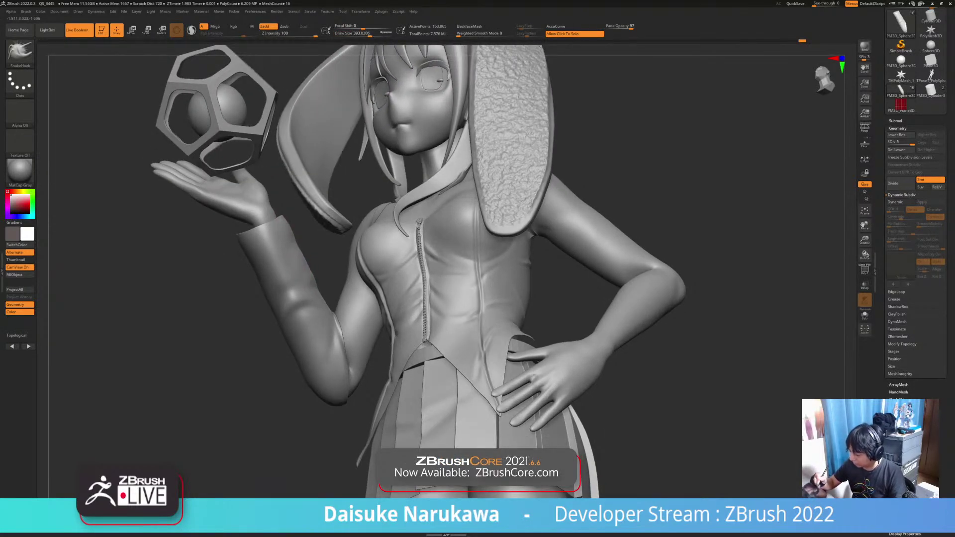
pyautogui.moveTo(285, 227); pyautogui.dragTo(288, 225)
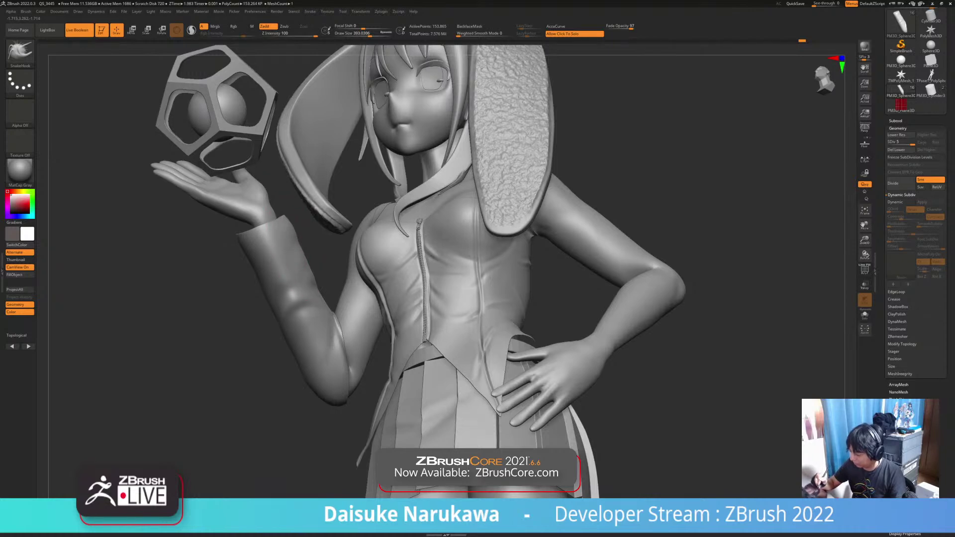
# Reduce the draw size to about 239 and refine the shape of the raised arm's sleeve with the SnakeHook brush.
pyautogui.moveTo(369, 34); pyautogui.dragTo(365, 34)
pyautogui.moveTo(179, 323); pyautogui.dragTo(136, 314)
pyautogui.keyDown('ctrl'); pyautogui.moveTo(293, 216); pyautogui.dragTo(257, 189, button='right'); pyautogui.keyUp('ctrl')
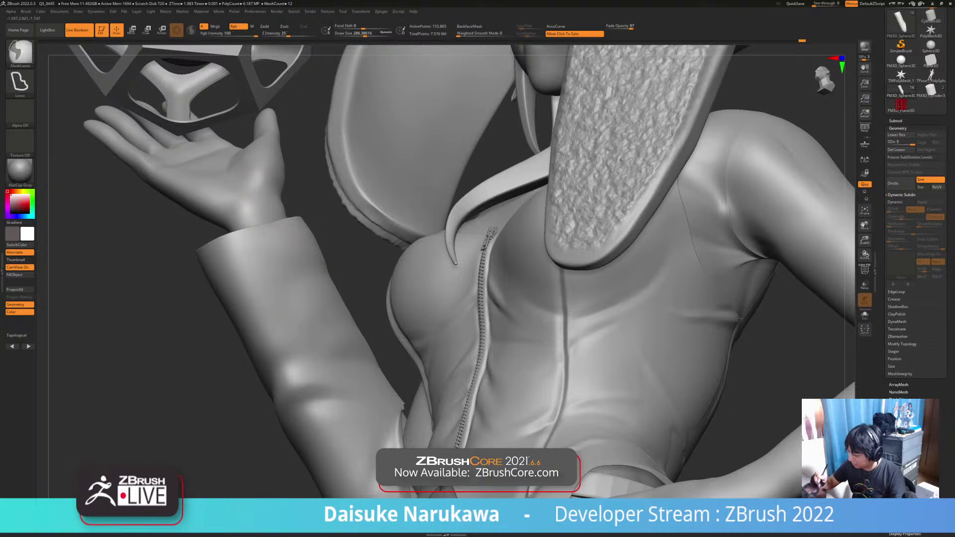
pyautogui.keyDown('ctrl'); pyautogui.moveTo(294, 251); pyautogui.dragTo(303, 235, button='right'); pyautogui.keyUp('ctrl')
pyautogui.moveTo(365, 33); pyautogui.dragTo(362, 34)
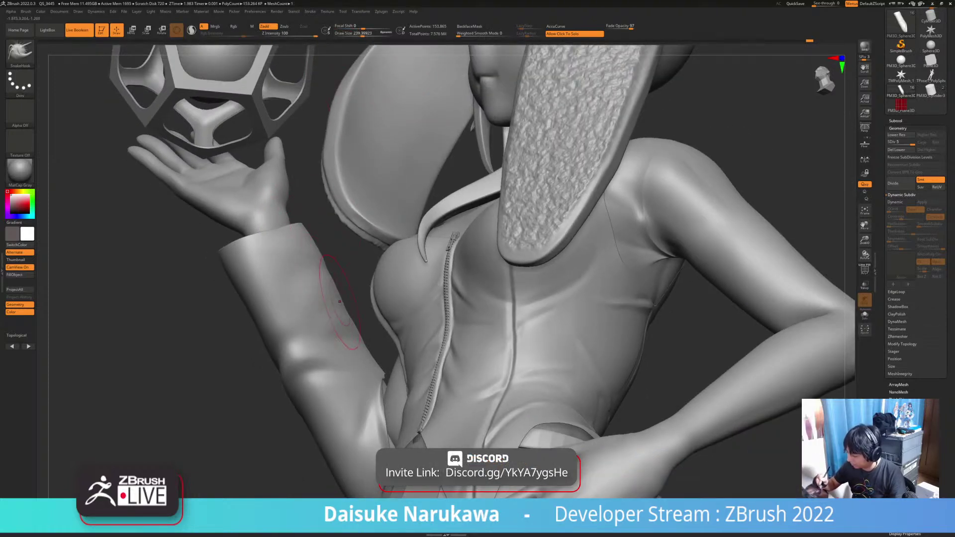
pyautogui.moveTo(342, 319)
pyautogui.mouseDown(button='right')
pyautogui.moveTo(295, 239)
pyautogui.moveTo(308, 268)
pyautogui.moveTo(537, 329)
pyautogui.moveTo(515, 319)
pyautogui.moveTo(696, 319)
pyautogui.mouseUp(button='right')
pyautogui.keyDown('alt'); pyautogui.moveTo(354, 219); pyautogui.dragTo(342, 217, button='right'); pyautogui.keyUp('alt')
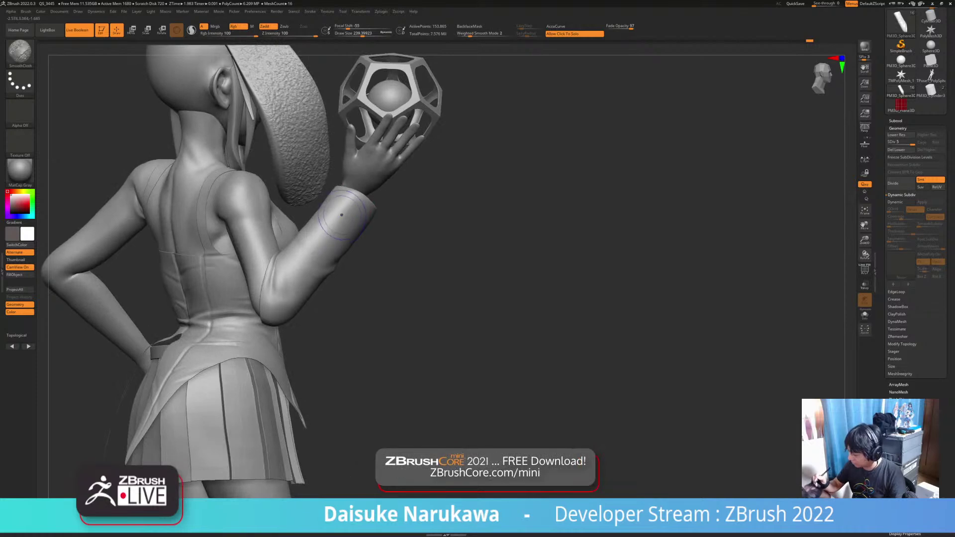
# Reveal the whole jacket and reshape it from behind at a draw size of about 330, using backface masking temporarily.
pyautogui.keyDown('ctrl'); pyautogui.keyDown('shift'); pyautogui.click(405, 280); pyautogui.keyUp('shift'); pyautogui.keyUp('ctrl')
pyautogui.keyDown('alt'); pyautogui.moveTo(379, 338); pyautogui.dragTo(439, 386, button='right'); pyautogui.keyUp('alt')
pyautogui.moveTo(423, 338); pyautogui.dragTo(530, 334, button='right')
pyautogui.click(470, 27)
pyautogui.click(367, 35)
pyautogui.keyDown('ctrl'); pyautogui.moveTo(318, 303); pyautogui.dragTo(311, 269, button='right'); pyautogui.keyUp('ctrl')
pyautogui.moveTo(311, 269)
pyautogui.keyDown('alt'); pyautogui.mouseDown(button='right')
pyautogui.moveTo(391, 268)
pyautogui.moveTo(376, 301)
pyautogui.mouseUp(button='right'); pyautogui.keyUp('alt')
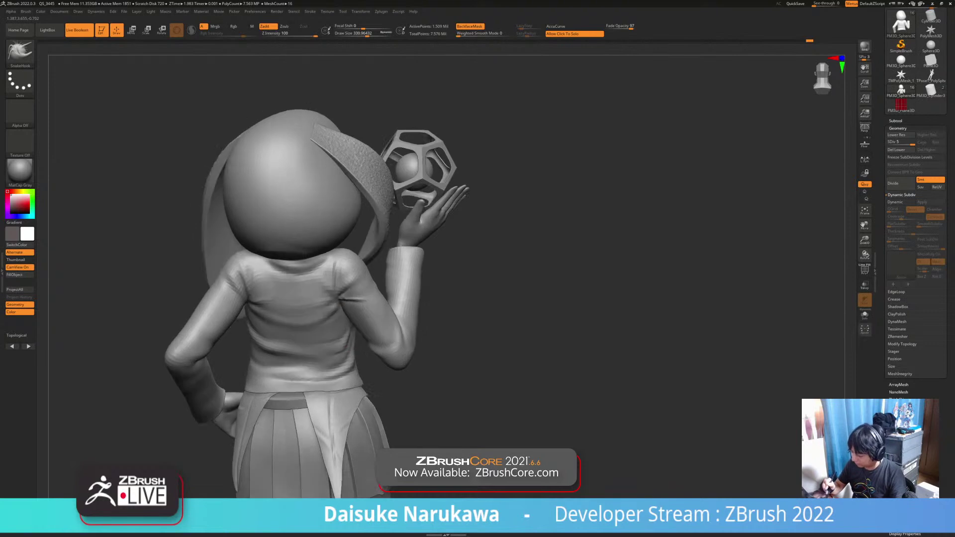
pyautogui.moveTo(232, 315); pyautogui.dragTo(219, 294, button='right')
pyautogui.keyDown('alt'); pyautogui.moveTo(212, 374); pyautogui.dragTo(263, 348, button='right'); pyautogui.keyUp('alt')
pyautogui.click(470, 26)
pyautogui.moveTo(348, 199); pyautogui.dragTo(309, 164, button='right')
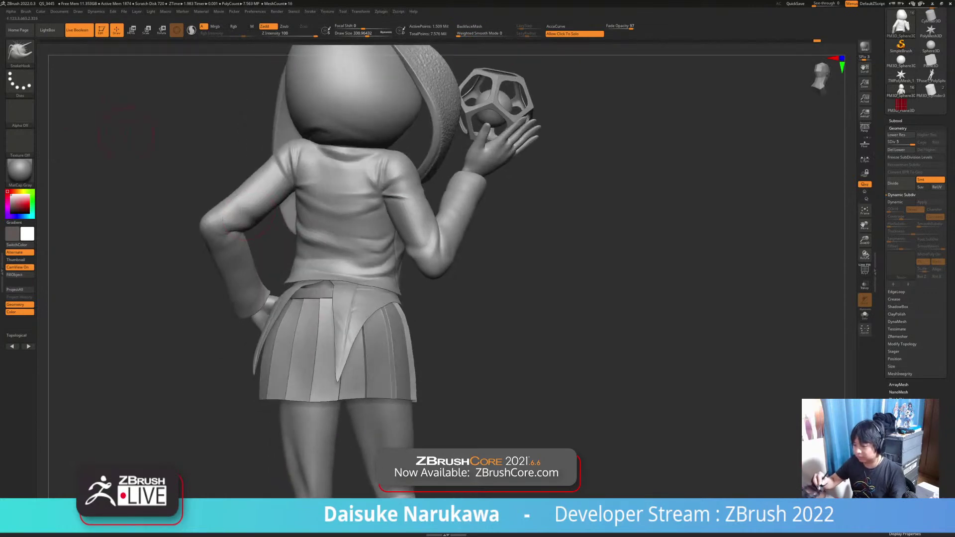
# Switch to ClayBuildup at a draw size of about 201 and sculpt soft folds at the elbow of the hip-resting arm.
pyautogui.press('b')
pyautogui.press('c')
pyautogui.press('b')
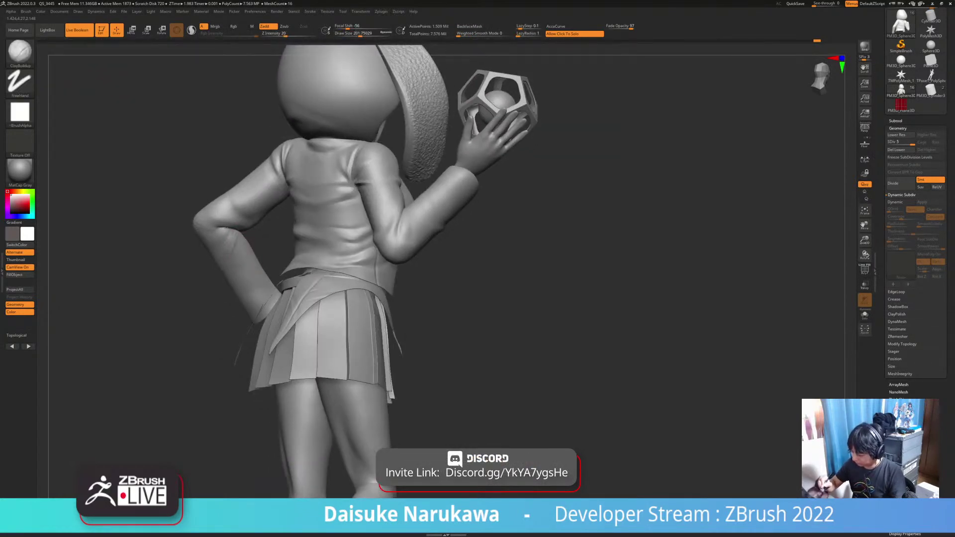
pyautogui.press('shift')
pyautogui.keyDown('shift'); pyautogui.moveTo(235, 239); pyautogui.dragTo(226, 234); pyautogui.keyUp('shift')
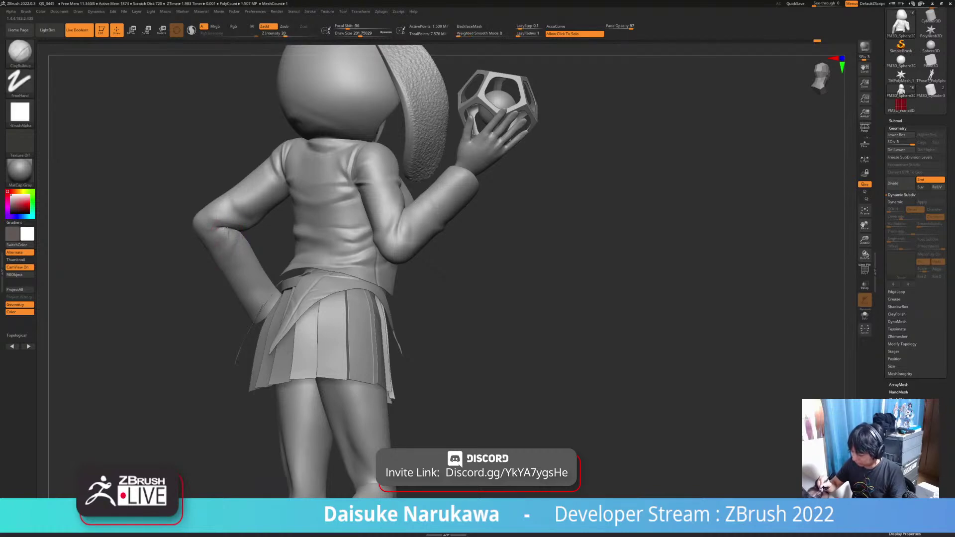
pyautogui.press('shift')
pyautogui.moveTo(229, 256)
pyautogui.mouseDown(button='right')
pyautogui.moveTo(448, 261)
pyautogui.moveTo(375, 259)
pyautogui.mouseUp(button='right')
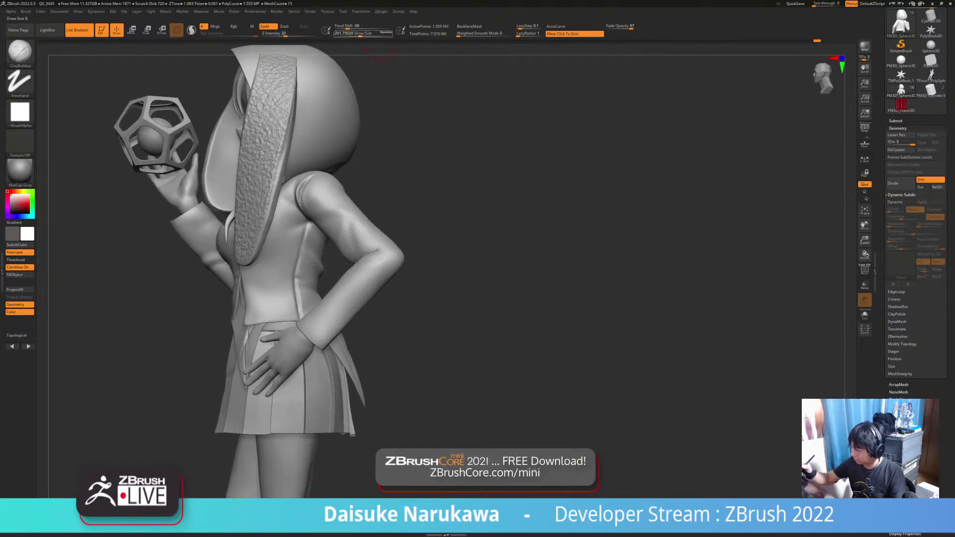
# Set the draw size to about 290 and build up and smooth folds near the cuff above the hand on the hip.
pyautogui.press('shift')
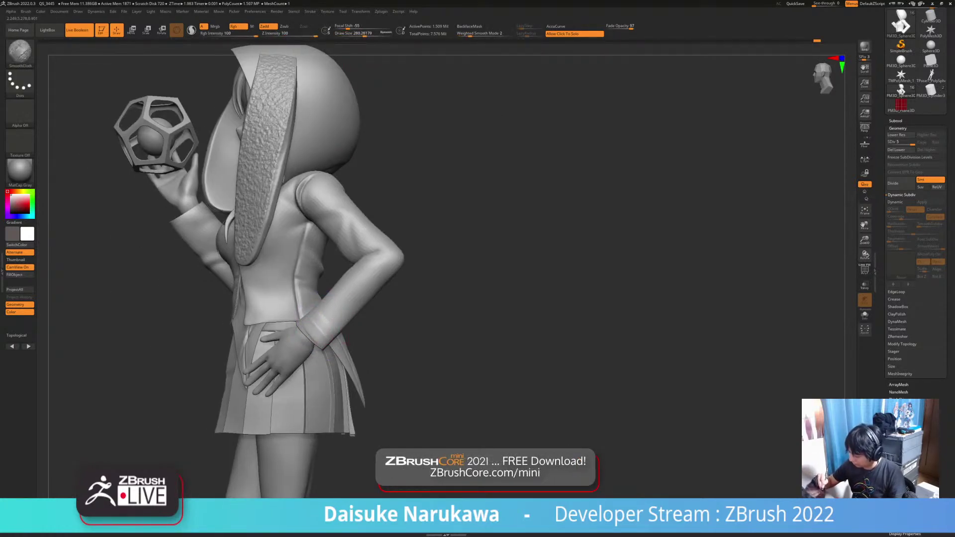
pyautogui.press('shift')
pyautogui.moveTo(316, 303)
pyautogui.mouseDown(button='right')
pyautogui.moveTo(338, 307)
pyautogui.moveTo(357, 340)
pyautogui.moveTo(335, 309)
pyautogui.moveTo(351, 326)
pyautogui.moveTo(322, 323)
pyautogui.moveTo(310, 360)
pyautogui.moveTo(293, 361)
pyautogui.mouseUp(button='right')
pyautogui.moveTo(319, 356)
pyautogui.keyDown('shift'); pyautogui.mouseDown()
pyautogui.moveTo(331, 348)
pyautogui.moveTo(321, 354)
pyautogui.mouseUp(); pyautogui.keyUp('shift')
pyautogui.moveTo(321, 355)
pyautogui.mouseDown(button='right')
pyautogui.moveTo(383, 343)
pyautogui.moveTo(295, 362)
pyautogui.mouseUp(button='right')
pyautogui.press('shift')
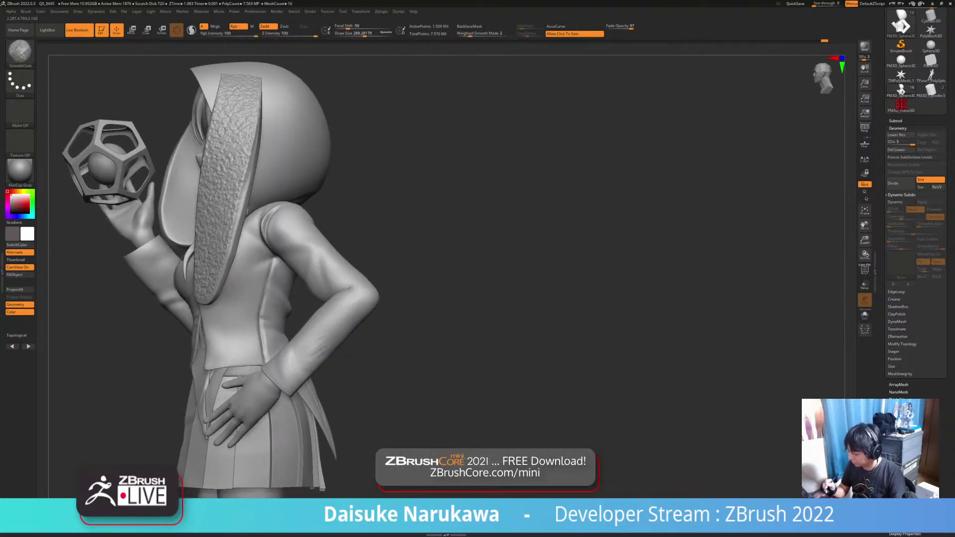
# Switch to the SnakeHook brush and reshape the lower sleeve and cuff around the wrist on the hip.
pyautogui.press('b')
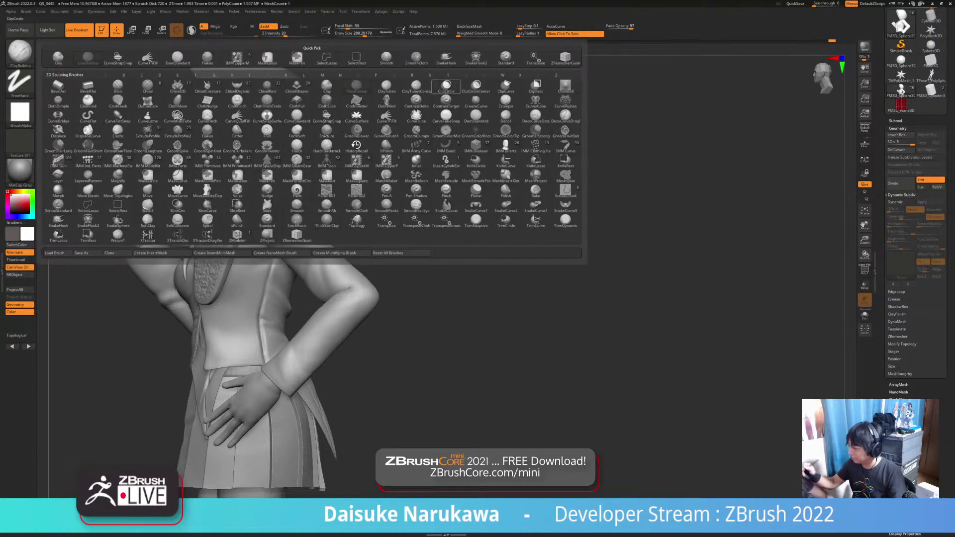
pyautogui.press('s')
pyautogui.press('h')
pyautogui.moveTo(313, 383)
pyautogui.mouseDown(button='right')
pyautogui.moveTo(336, 341)
pyautogui.moveTo(324, 357)
pyautogui.moveTo(336, 348)
pyautogui.moveTo(378, 362)
pyautogui.moveTo(348, 353)
pyautogui.mouseUp(button='right')
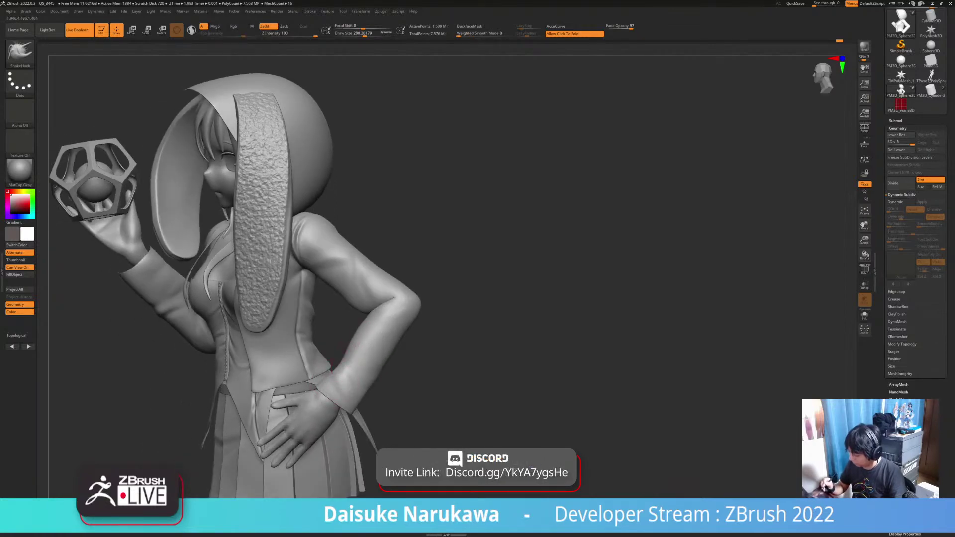
pyautogui.press('shift')
pyautogui.moveTo(340, 364)
pyautogui.mouseDown(button='right')
pyautogui.moveTo(343, 380)
pyautogui.moveTo(343, 343)
pyautogui.moveTo(418, 348)
pyautogui.moveTo(373, 347)
pyautogui.moveTo(408, 348)
pyautogui.moveTo(428, 383)
pyautogui.moveTo(363, 379)
pyautogui.moveTo(448, 380)
pyautogui.moveTo(446, 390)
pyautogui.moveTo(441, 371)
pyautogui.moveTo(376, 378)
pyautogui.moveTo(393, 391)
pyautogui.moveTo(356, 383)
pyautogui.moveTo(406, 384)
pyautogui.moveTo(405, 348)
pyautogui.mouseUp(button='right')
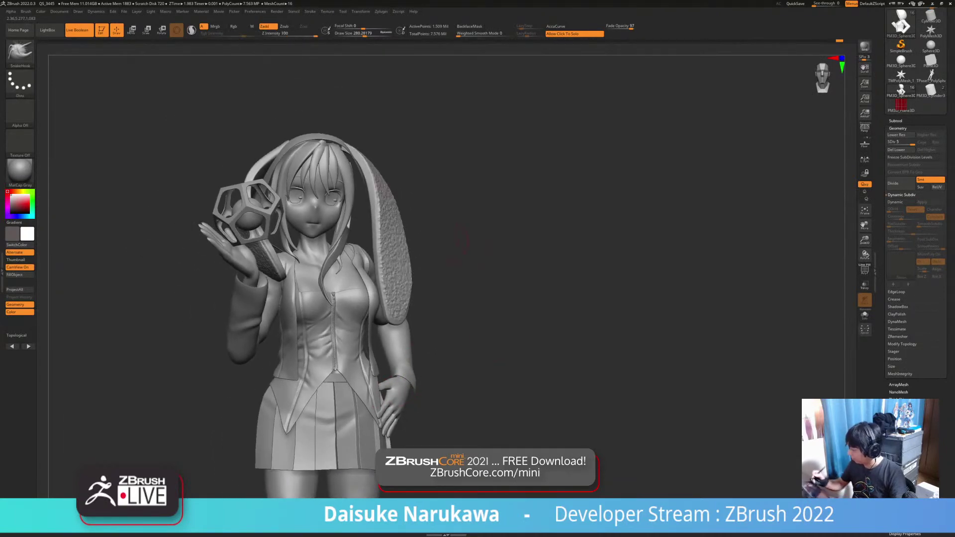
pyautogui.moveTo(504, 281); pyautogui.dragTo(465, 299, button='right')
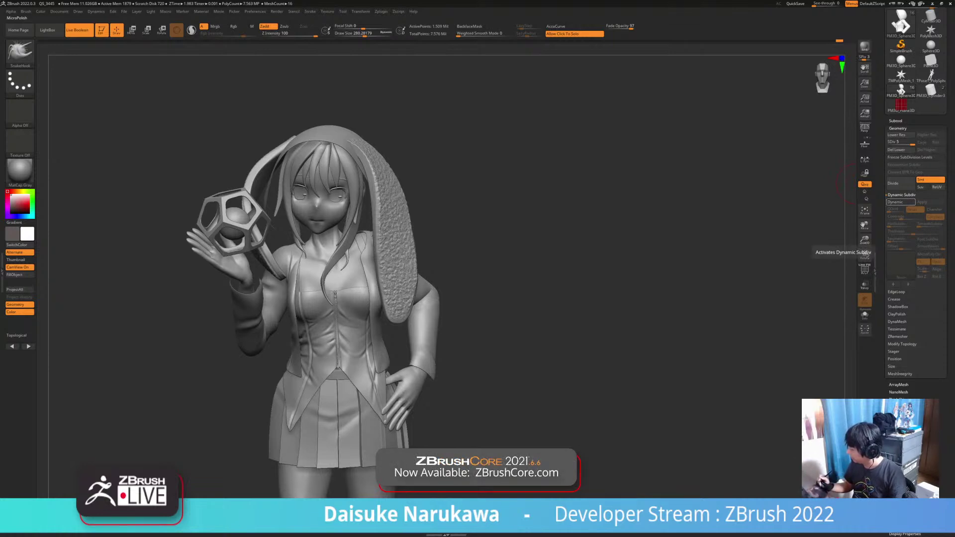
# Turn on Dynamic Subdiv for the jacket to give it thickness, and check the cuffs and hem from several sides.
pyautogui.moveTo(597, 416); pyautogui.dragTo(667, 406)
pyautogui.moveTo(667, 405)
pyautogui.mouseDown(button='right')
pyautogui.moveTo(468, 404)
pyautogui.moveTo(428, 448)
pyautogui.mouseUp(button='right')
pyautogui.moveTo(428, 448); pyautogui.dragTo(493, 443, button='right')
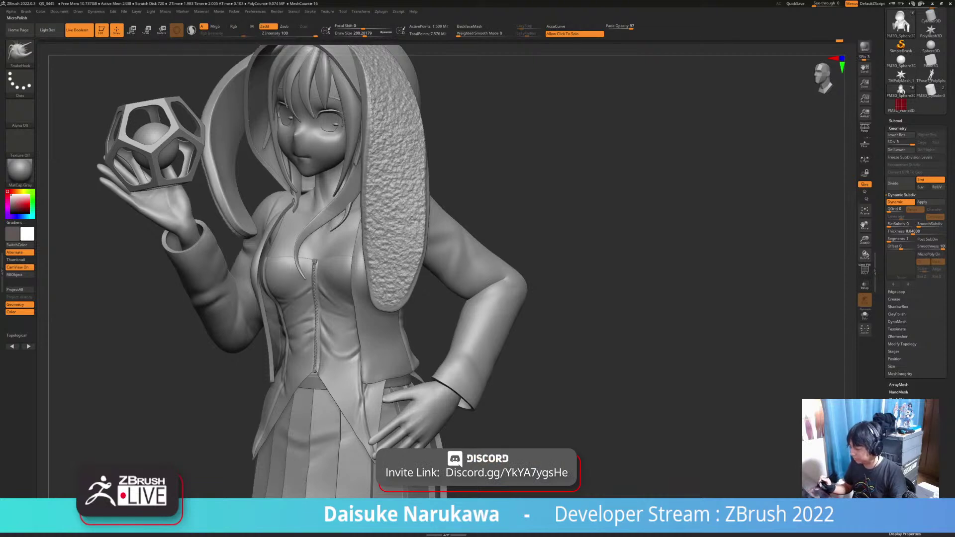
pyautogui.moveTo(378, 379)
pyautogui.keyDown('ctrl'); pyautogui.mouseDown(button='right')
pyautogui.moveTo(378, 333)
pyautogui.moveTo(423, 331)
pyautogui.moveTo(401, 308)
pyautogui.mouseUp(button='right'); pyautogui.keyUp('ctrl')
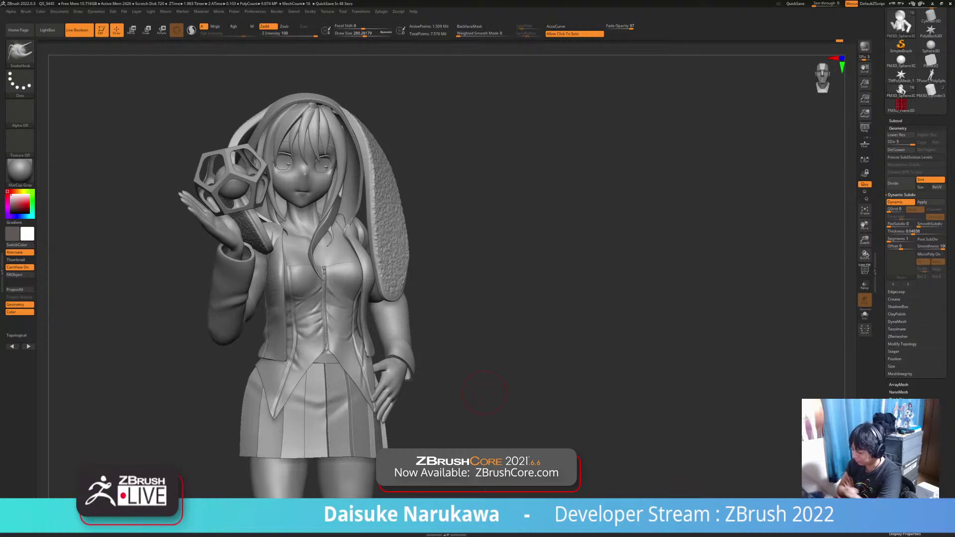
pyautogui.moveTo(498, 315)
pyautogui.mouseDown()
pyautogui.moveTo(517, 315)
pyautogui.moveTo(367, 315)
pyautogui.mouseUp()
pyautogui.keyDown('ctrl'); pyautogui.moveTo(367, 386); pyautogui.dragTo(366, 374, button='right'); pyautogui.keyUp('ctrl')
# Make the body the active subtool, isolate it, set the draw size to about 407, and lower its subdivision level to 2.
pyautogui.moveTo(308, 374)
pyautogui.mouseDown(button='right')
pyautogui.moveTo(366, 373)
pyautogui.moveTo(359, 397)
pyautogui.moveTo(338, 269)
pyautogui.mouseUp(button='right')
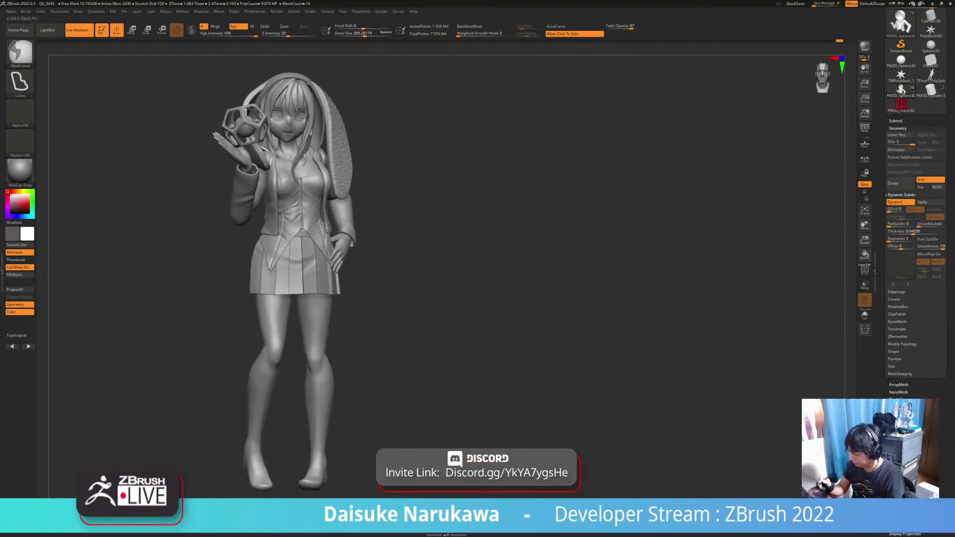
pyautogui.keyDown('alt'); pyautogui.click(319, 369); pyautogui.keyUp('alt')
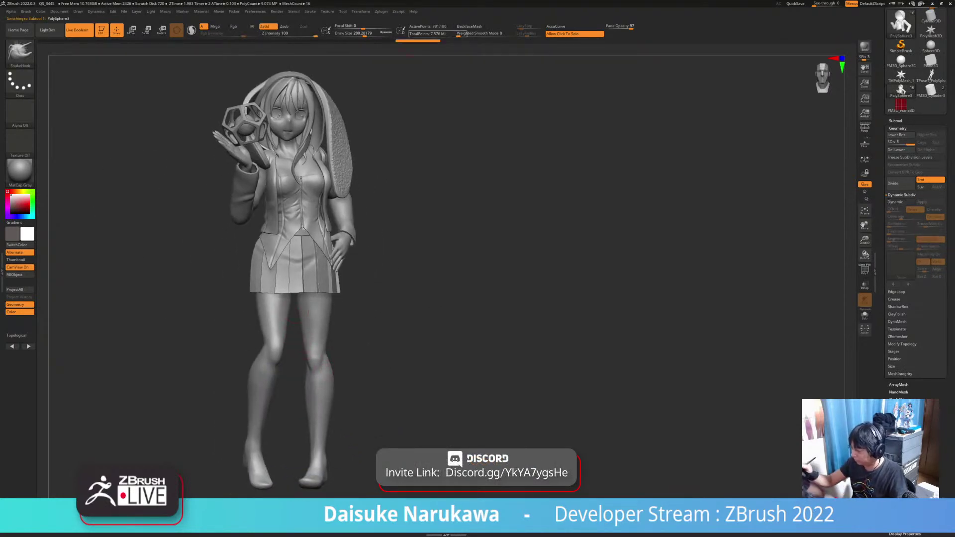
pyautogui.moveTo(286, 323)
pyautogui.keyDown('ctrl'); pyautogui.mouseDown(button='right')
pyautogui.moveTo(273, 288)
pyautogui.moveTo(284, 285)
pyautogui.mouseUp(button='right'); pyautogui.keyUp('ctrl')
pyautogui.click(408, 239)
pyautogui.click(371, 34)
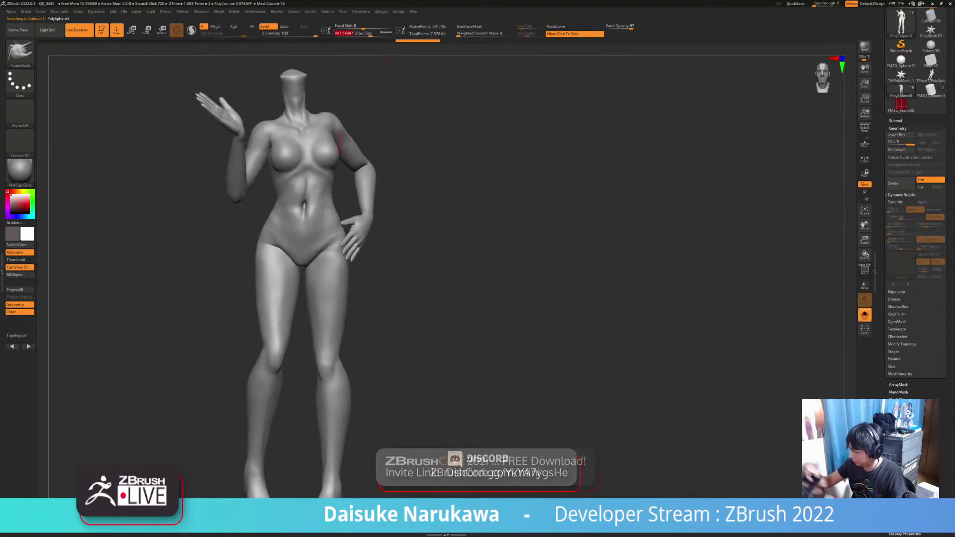
pyautogui.keyDown('ctrl'); pyautogui.moveTo(278, 329); pyautogui.dragTo(276, 321, button='right'); pyautogui.keyUp('ctrl')
pyautogui.hotkey('shift', 'd')
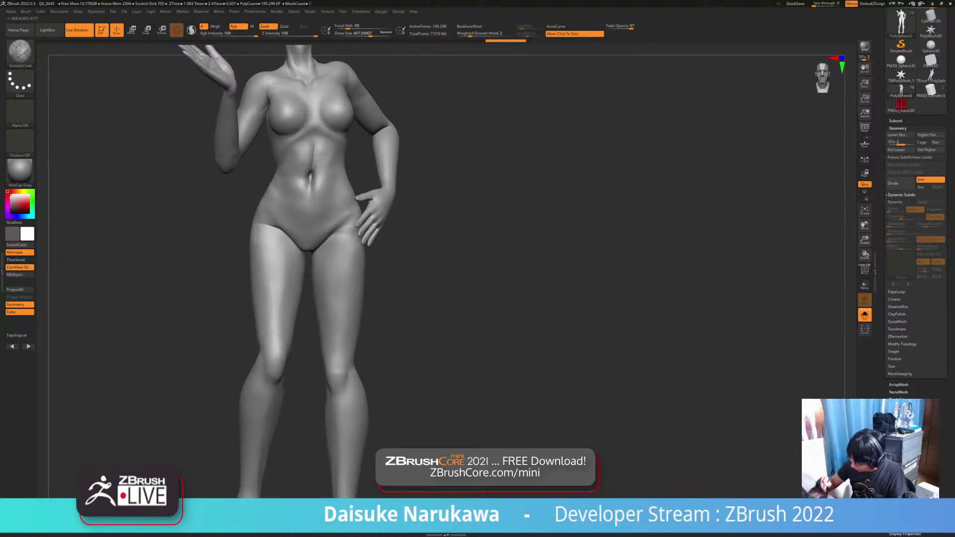
# Reshape the thighs and knees of the body with the SnakeHook brush and smooth their surfaces.
pyautogui.moveTo(238, 341); pyautogui.dragTo(243, 344)
pyautogui.keyDown('shift'); pyautogui.moveTo(232, 298); pyautogui.dragTo(273, 341); pyautogui.keyUp('shift')
pyautogui.moveTo(314, 342); pyautogui.dragTo(295, 339, button='right')
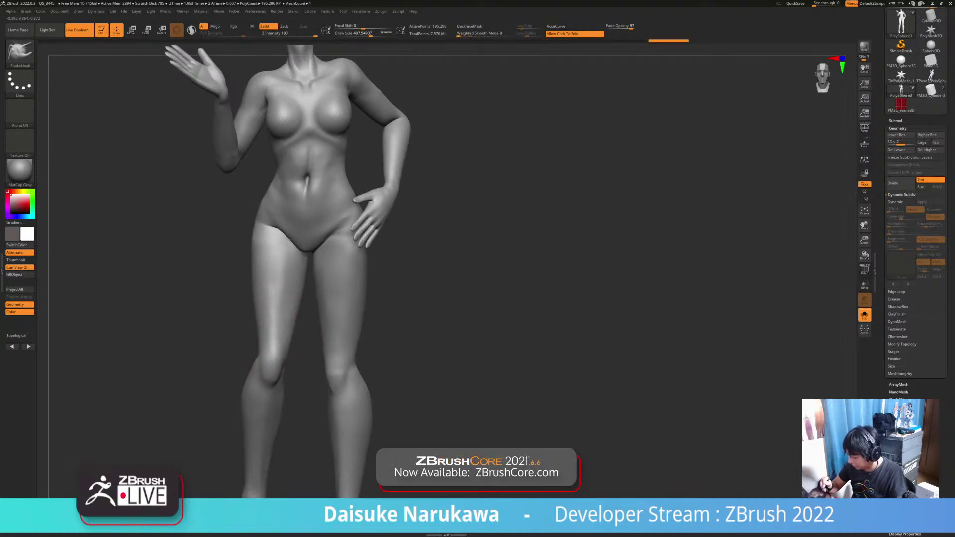
pyautogui.press('shift')
pyautogui.keyDown('shift'); pyautogui.moveTo(273, 324); pyautogui.dragTo(271, 293); pyautogui.keyUp('shift')
pyautogui.moveTo(278, 318); pyautogui.dragTo(438, 318, button='right')
pyautogui.press('shift')
pyautogui.moveTo(318, 323); pyautogui.dragTo(264, 334, button='right')
pyautogui.keyDown('shift'); pyautogui.moveTo(259, 348); pyautogui.dragTo(256, 336); pyautogui.keyUp('shift')
pyautogui.moveTo(278, 328)
pyautogui.mouseDown(button='right')
pyautogui.moveTo(248, 326)
pyautogui.moveTo(261, 338)
pyautogui.moveTo(331, 302)
pyautogui.mouseUp(button='right')
# Turn on backface masking, set the draw size to about 358, and refine and smooth the thighs from behind.
pyautogui.click(469, 26)
pyautogui.moveTo(371, 34); pyautogui.dragTo(376, 33)
pyautogui.moveTo(303, 260); pyautogui.dragTo(296, 263)
pyautogui.moveTo(296, 263)
pyautogui.mouseDown(button='right')
pyautogui.moveTo(329, 257)
pyautogui.moveTo(269, 291)
pyautogui.mouseUp(button='right')
pyautogui.moveTo(279, 279); pyautogui.dragTo(284, 276)
pyautogui.moveTo(285, 277)
pyautogui.mouseDown(button='right')
pyautogui.moveTo(314, 284)
pyautogui.moveTo(299, 279)
pyautogui.moveTo(286, 303)
pyautogui.moveTo(305, 283)
pyautogui.mouseUp(button='right')
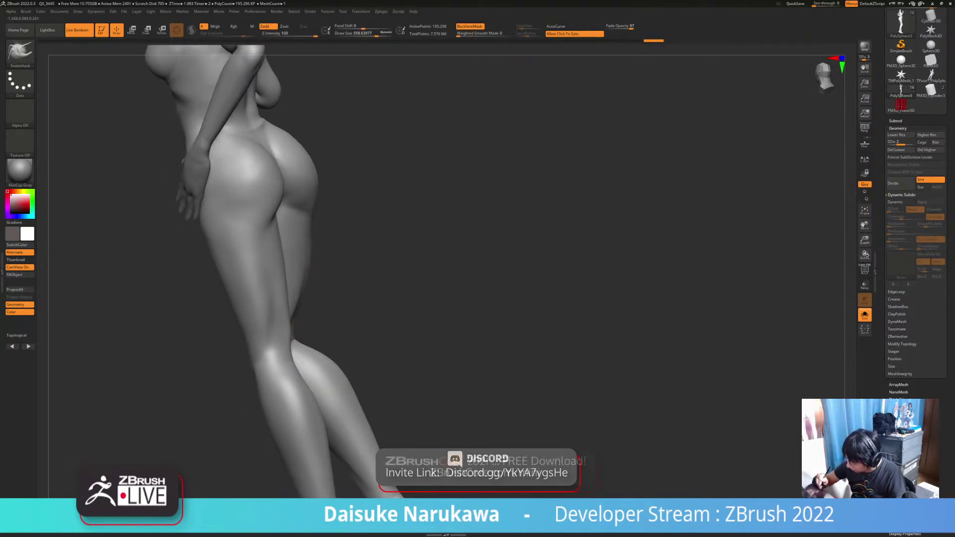
pyautogui.keyDown('shift'); pyautogui.moveTo(294, 308); pyautogui.dragTo(291, 299); pyautogui.keyUp('shift')
pyautogui.moveTo(291, 298); pyautogui.dragTo(304, 266, button='right')
pyautogui.moveTo(290, 233); pyautogui.dragTo(270, 291, button='right')
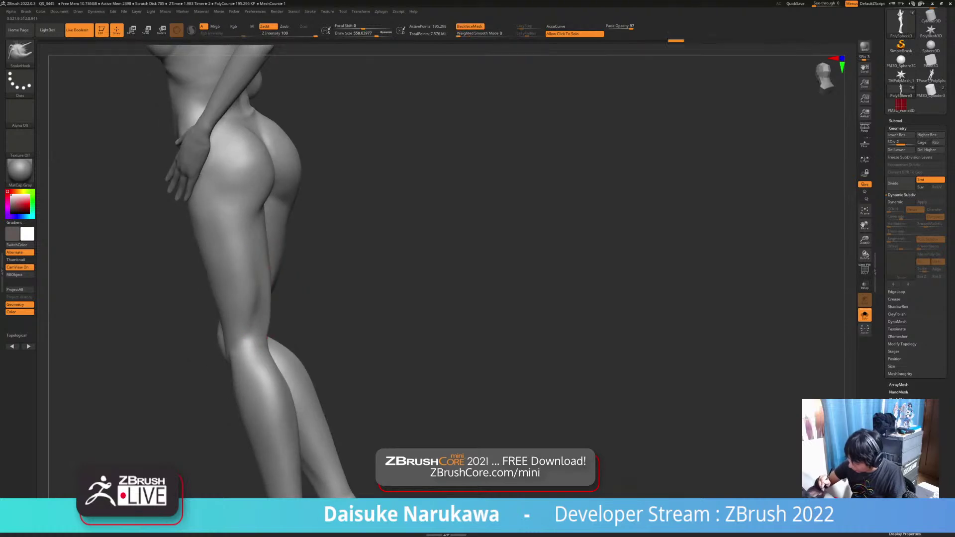
# Smooth the thighs and try a SnakeHook pull on the outer thigh just below the hip.
pyautogui.press('shift')
pyautogui.moveTo(270, 291); pyautogui.dragTo(268, 333, button='right')
pyautogui.moveTo(269, 298); pyautogui.dragTo(267, 309, button='right')
pyautogui.moveTo(284, 256)
pyautogui.keyDown('alt'); pyautogui.mouseDown(button='right')
pyautogui.moveTo(347, 249)
pyautogui.moveTo(347, 289)
pyautogui.mouseUp(button='right'); pyautogui.keyUp('alt')
pyautogui.moveTo(351, 225); pyautogui.dragTo(355, 209)
pyautogui.hotkey('ctrl', 'z')
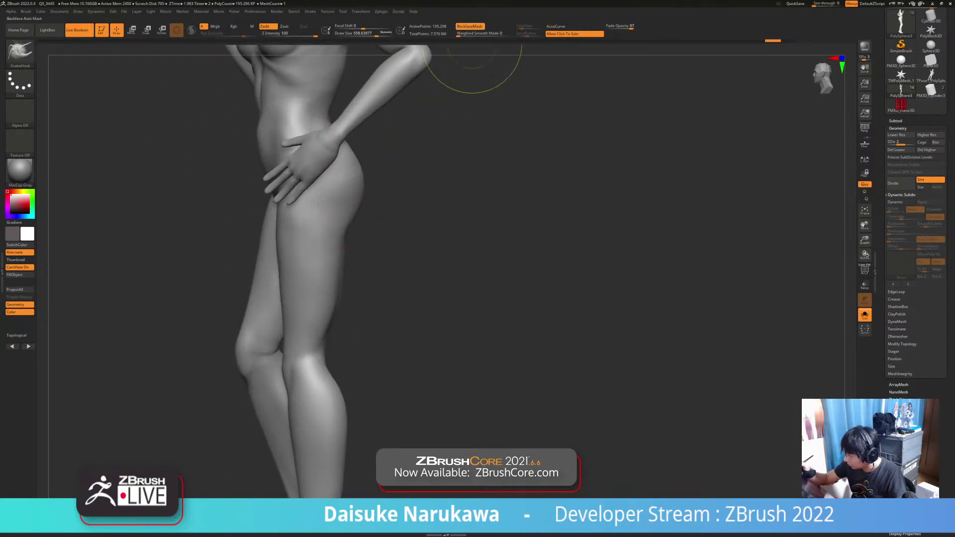
pyautogui.keyDown('ctrl'); pyautogui.moveTo(348, 244); pyautogui.dragTo(337, 283, button='right'); pyautogui.keyUp('ctrl')
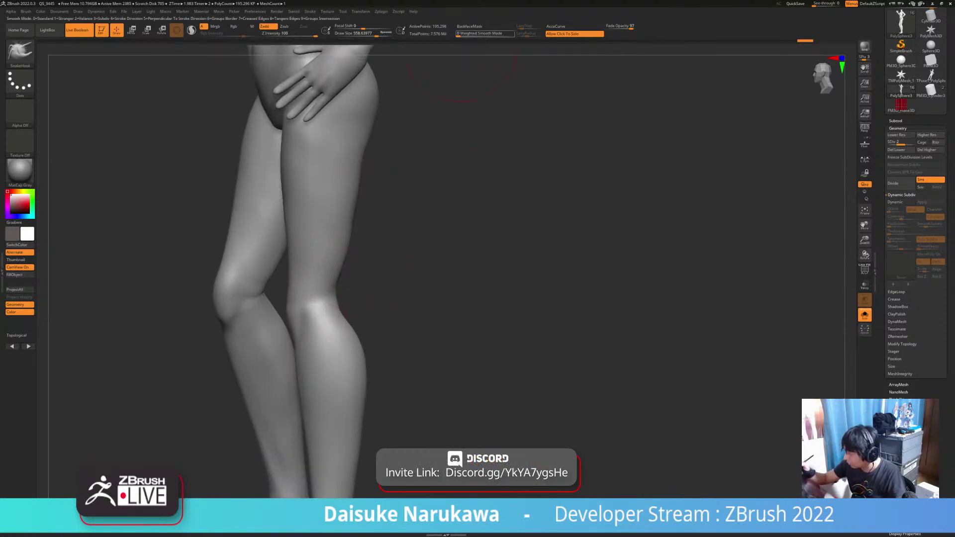
# Turn off backface masking and undo the most recent strokes on the legs.
pyautogui.click(470, 26)
pyautogui.hotkey('ctrl', 'z')
pyautogui.moveTo(393, 303)
pyautogui.mouseDown(button='right')
pyautogui.moveTo(448, 309)
pyautogui.moveTo(393, 318)
pyautogui.moveTo(346, 301)
pyautogui.moveTo(380, 281)
pyautogui.mouseUp(button='right')
pyautogui.hotkey('ctrl', 'z')
pyautogui.moveTo(379, 281)
pyautogui.mouseDown(button='right')
pyautogui.moveTo(294, 256)
pyautogui.moveTo(296, 281)
pyautogui.moveTo(326, 291)
pyautogui.mouseUp(button='right')
pyautogui.hotkey('ctrl', 'z')
pyautogui.click(469, 26)
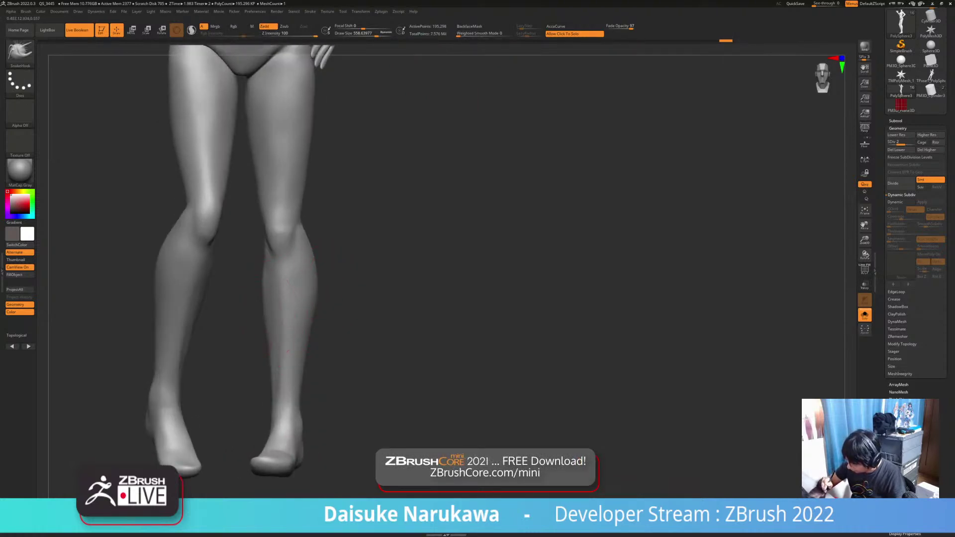
# Refine the contours of the shins and ankles from the front with the SnakeHook brush, using a smaller draw size.
pyautogui.moveTo(267, 354)
pyautogui.mouseDown(button='right')
pyautogui.moveTo(287, 348)
pyautogui.moveTo(278, 395)
pyautogui.moveTo(285, 414)
pyautogui.mouseUp(button='right')
pyautogui.moveTo(313, 344); pyautogui.dragTo(309, 370, button='right')
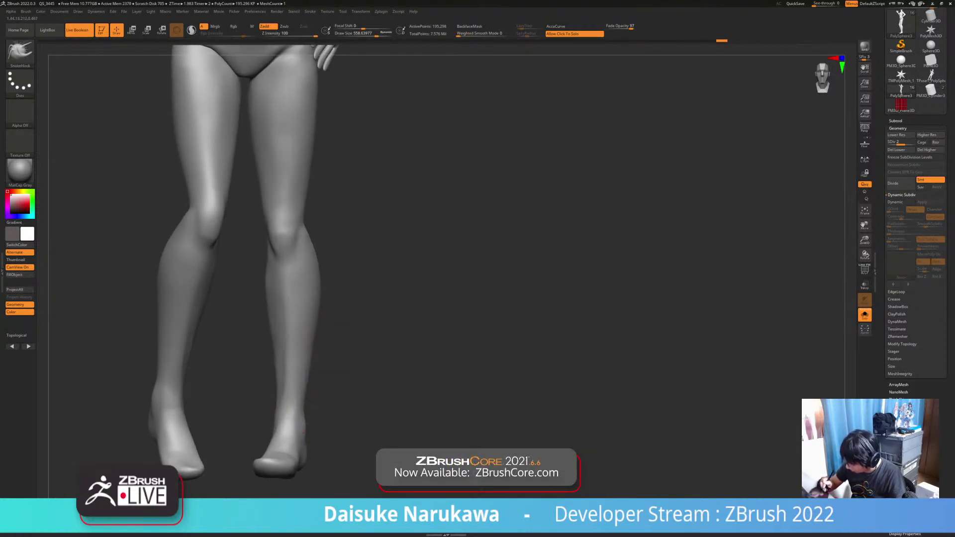
pyautogui.keyDown('ctrl'); pyautogui.moveTo(282, 402); pyautogui.dragTo(278, 359, button='right'); pyautogui.keyUp('ctrl')
pyautogui.moveTo(301, 398)
pyautogui.keyDown('ctrl'); pyautogui.mouseDown(button='right')
pyautogui.moveTo(336, 299)
pyautogui.moveTo(326, 239)
pyautogui.mouseUp(button='right'); pyautogui.keyUp('ctrl')
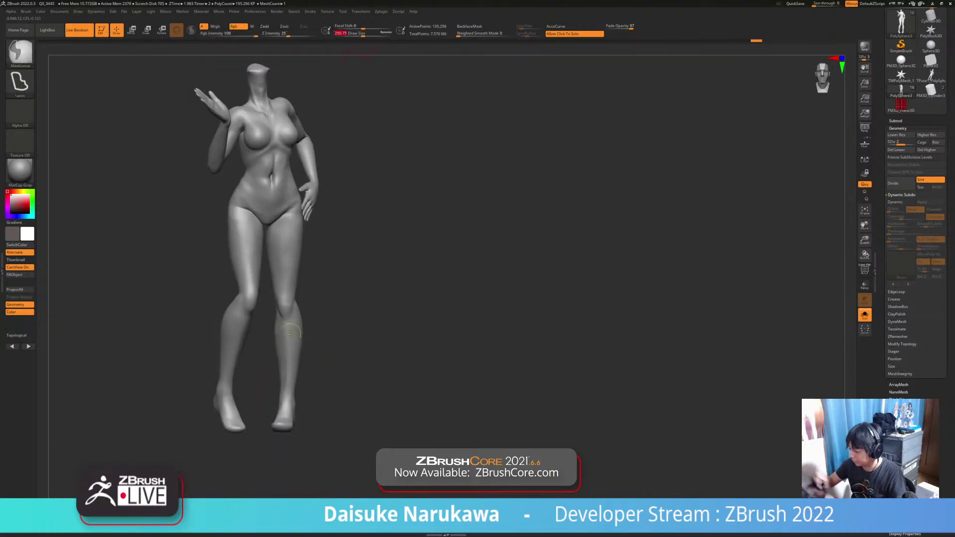
pyautogui.keyDown('ctrl'); pyautogui.moveTo(297, 301); pyautogui.dragTo(291, 371, button='right'); pyautogui.keyUp('ctrl')
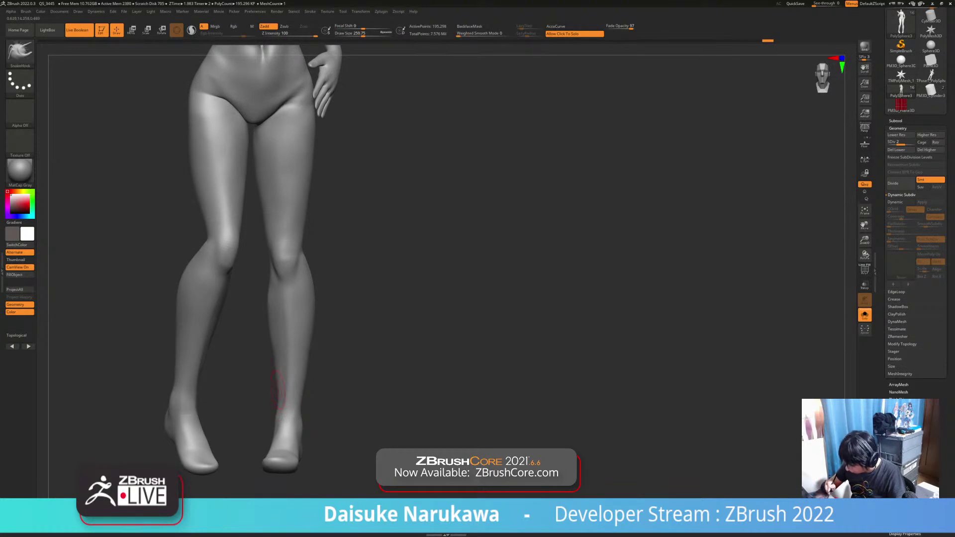
# Shape the calf and ankle in side view with a draw size of about 358, and smooth their surfaces.
pyautogui.moveTo(321, 404)
pyautogui.mouseDown(button='right')
pyautogui.moveTo(300, 406)
pyautogui.moveTo(320, 311)
pyautogui.moveTo(393, 373)
pyautogui.mouseUp(button='right')
pyautogui.moveTo(393, 373); pyautogui.dragTo(330, 375, button='right')
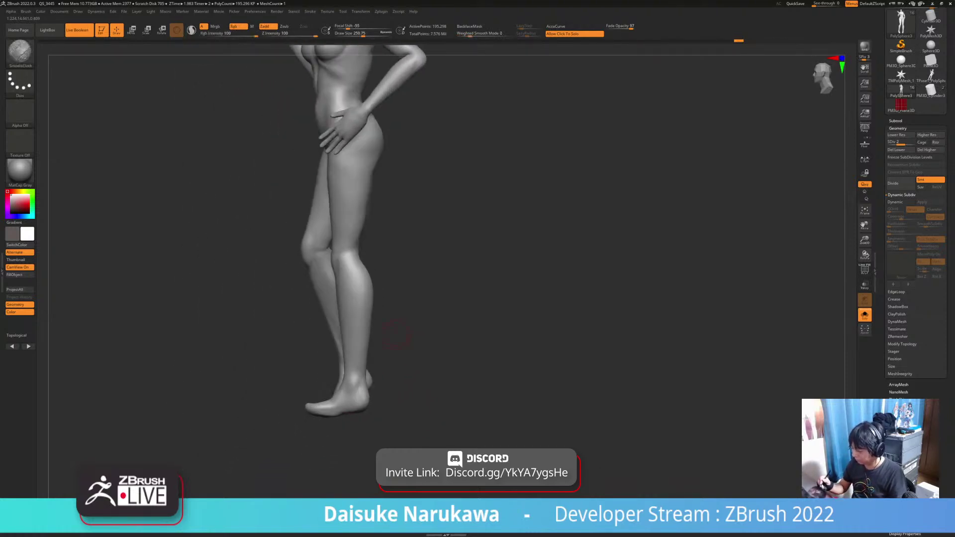
pyautogui.keyDown('ctrl'); pyautogui.moveTo(348, 319); pyautogui.dragTo(378, 347, button='right'); pyautogui.keyUp('ctrl')
pyautogui.click(364, 33)
pyautogui.moveTo(298, 343)
pyautogui.keyDown('ctrl'); pyautogui.mouseDown(button='right')
pyautogui.moveTo(309, 371)
pyautogui.moveTo(349, 376)
pyautogui.moveTo(359, 334)
pyautogui.moveTo(378, 376)
pyautogui.mouseUp(button='right'); pyautogui.keyUp('ctrl')
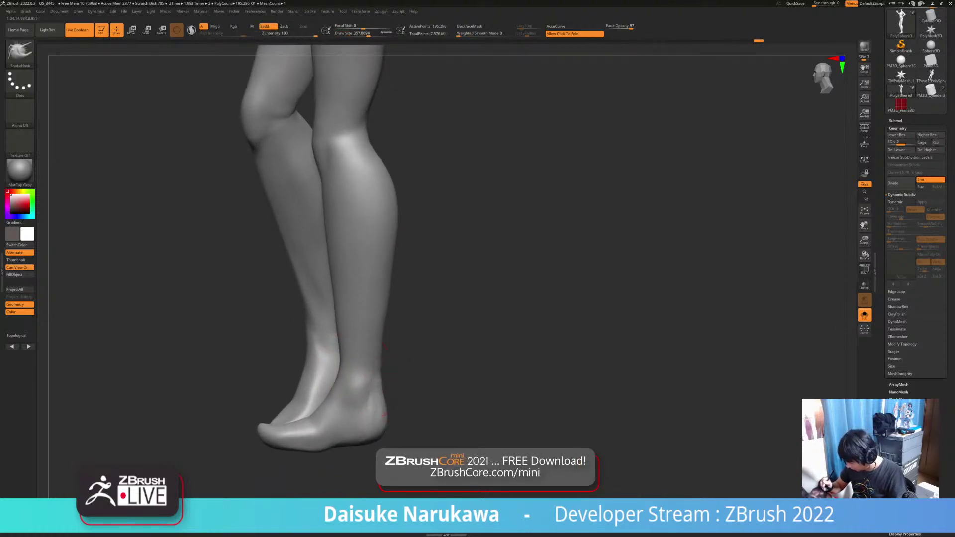
pyautogui.keyDown('shift'); pyautogui.moveTo(383, 380); pyautogui.dragTo(348, 331); pyautogui.keyUp('shift')
pyautogui.press('shift')
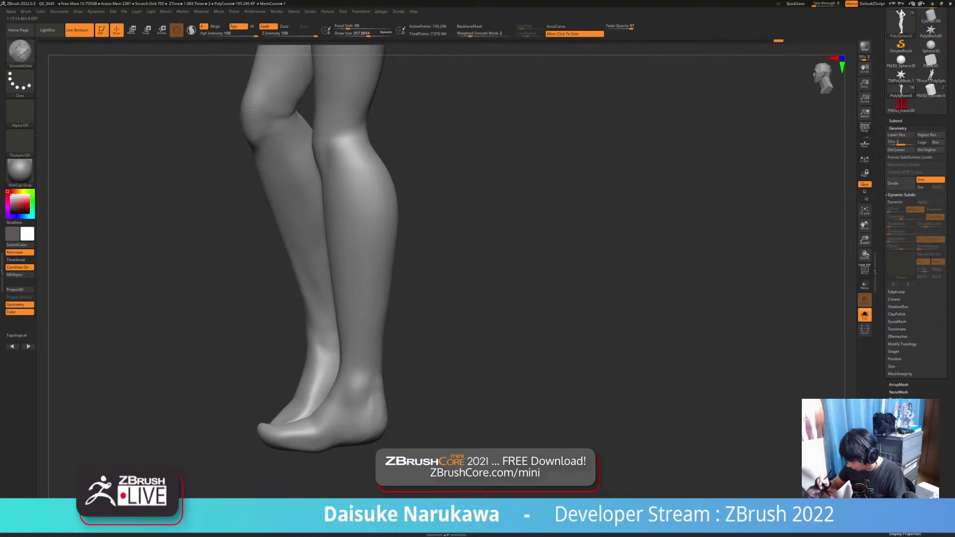
# Increase the draw size to about 415 and adjust the inner contours of the calves and knees from the front.
pyautogui.moveTo(390, 348)
pyautogui.mouseDown(button='right')
pyautogui.moveTo(393, 339)
pyautogui.moveTo(381, 336)
pyautogui.moveTo(391, 368)
pyautogui.moveTo(448, 366)
pyautogui.mouseUp(button='right')
pyautogui.moveTo(348, 400); pyautogui.dragTo(371, 404, button='right')
pyautogui.keyDown('ctrl'); pyautogui.moveTo(372, 404); pyautogui.dragTo(376, 369, button='right'); pyautogui.keyUp('ctrl')
pyautogui.moveTo(347, 401)
pyautogui.keyDown('ctrl'); pyautogui.mouseDown(button='right')
pyautogui.moveTo(348, 433)
pyautogui.moveTo(318, 428)
pyautogui.mouseUp(button='right'); pyautogui.keyUp('ctrl')
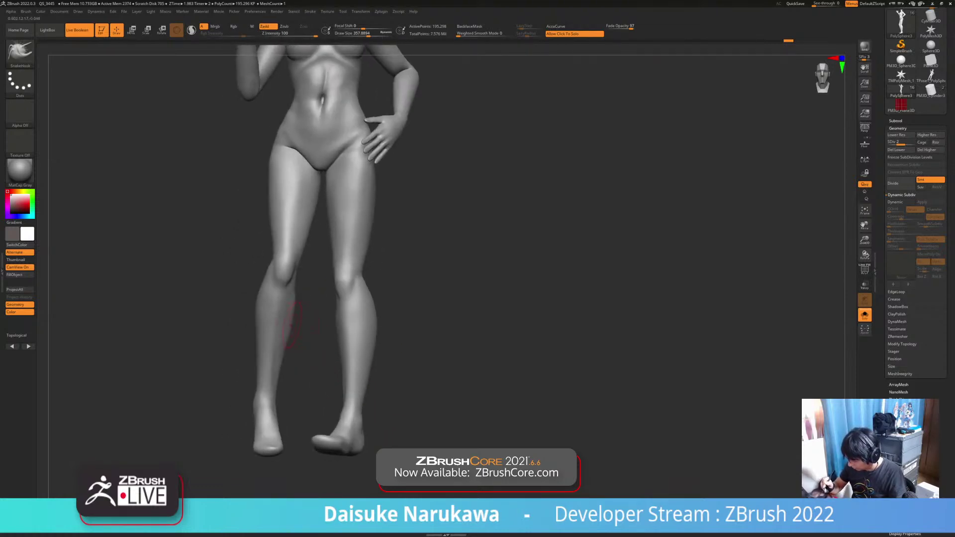
pyautogui.keyDown('ctrl'); pyautogui.moveTo(297, 306); pyautogui.dragTo(295, 319, button='right'); pyautogui.keyUp('ctrl')
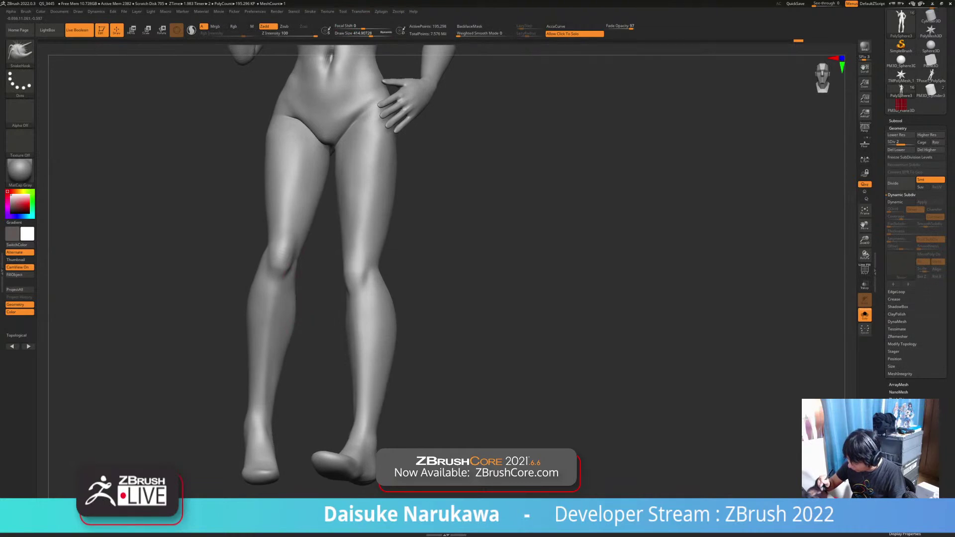
pyautogui.moveTo(319, 368)
pyautogui.mouseDown(button='right')
pyautogui.moveTo(326, 308)
pyautogui.moveTo(369, 358)
pyautogui.moveTo(419, 346)
pyautogui.moveTo(375, 350)
pyautogui.moveTo(341, 391)
pyautogui.moveTo(332, 360)
pyautogui.mouseUp(button='right')
pyautogui.moveTo(332, 360); pyautogui.dragTo(347, 331, button='right')
# Show all subtools again, set the draw size to about 268, and refine the outer side of the knee.
pyautogui.click(347, 331)
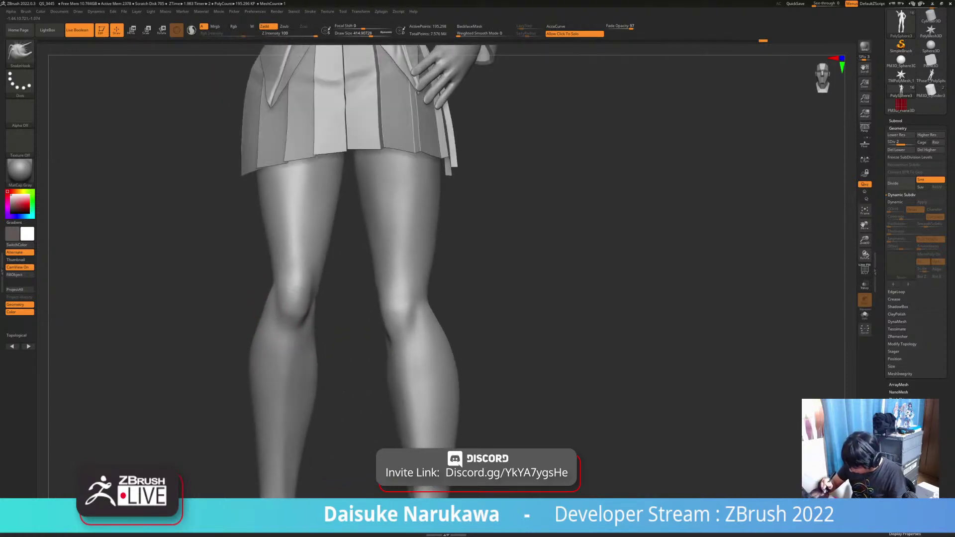
pyautogui.moveTo(372, 34); pyautogui.dragTo(364, 35)
pyautogui.moveTo(272, 309); pyautogui.dragTo(263, 305, button='right')
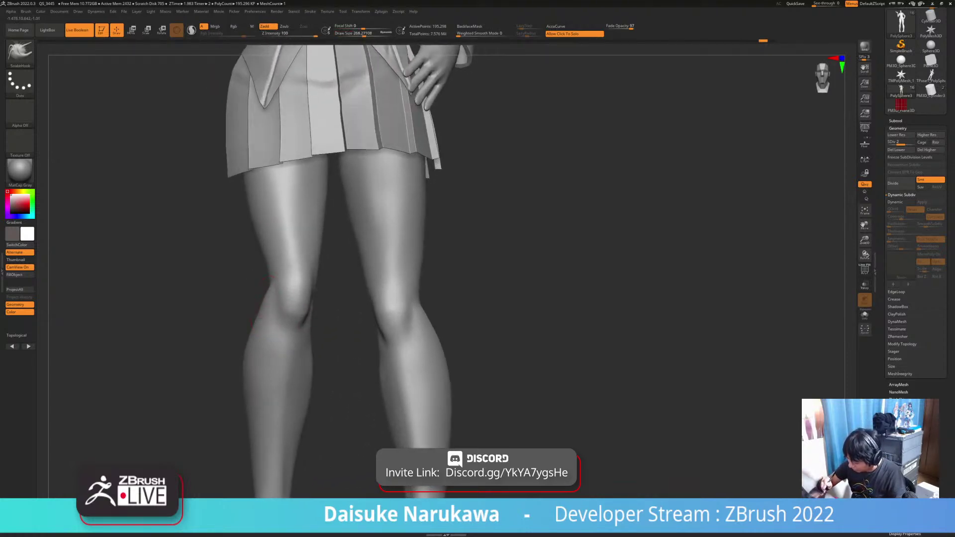
pyautogui.keyDown('shift'); pyautogui.moveTo(269, 305); pyautogui.dragTo(267, 307); pyautogui.keyUp('shift')
# Reshape and smooth the bent knee and the upper calf below it from several angles.
pyautogui.moveTo(275, 299)
pyautogui.keyDown('ctrl'); pyautogui.mouseDown(button='right')
pyautogui.moveTo(298, 366)
pyautogui.moveTo(277, 271)
pyautogui.mouseUp(button='right'); pyautogui.keyUp('ctrl')
pyautogui.moveTo(277, 271); pyautogui.dragTo(303, 275, button='right')
pyautogui.moveTo(263, 271); pyautogui.dragTo(271, 275)
pyautogui.moveTo(279, 278); pyautogui.dragTo(266, 284, button='right')
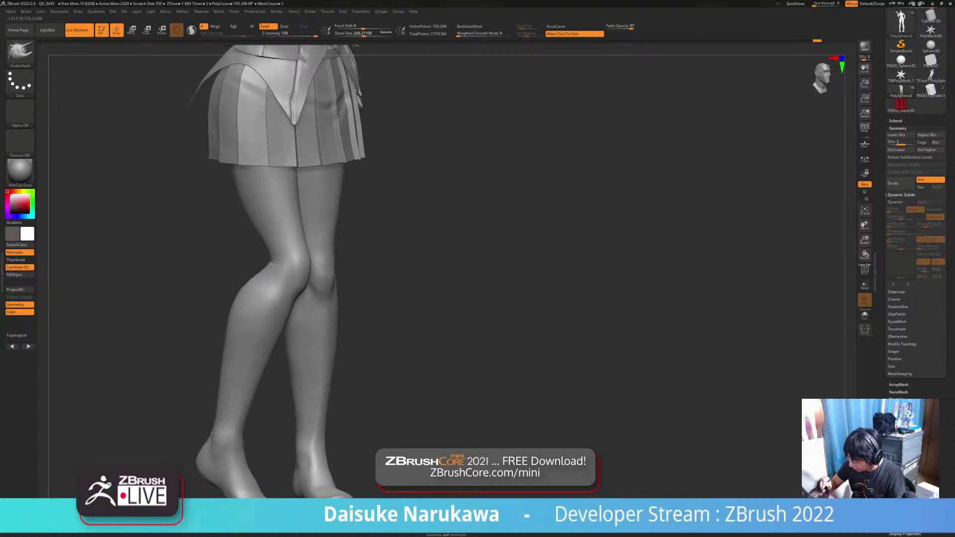
pyautogui.keyDown('shift'); pyautogui.moveTo(302, 285); pyautogui.dragTo(319, 283); pyautogui.keyUp('shift')
pyautogui.moveTo(237, 307)
pyautogui.keyDown('ctrl'); pyautogui.mouseDown(button='right')
pyautogui.moveTo(236, 286)
pyautogui.moveTo(206, 288)
pyautogui.moveTo(269, 294)
pyautogui.moveTo(216, 293)
pyautogui.moveTo(240, 299)
pyautogui.mouseUp(button='right'); pyautogui.keyUp('ctrl')
pyautogui.moveTo(240, 298); pyautogui.dragTo(256, 298, button='right')
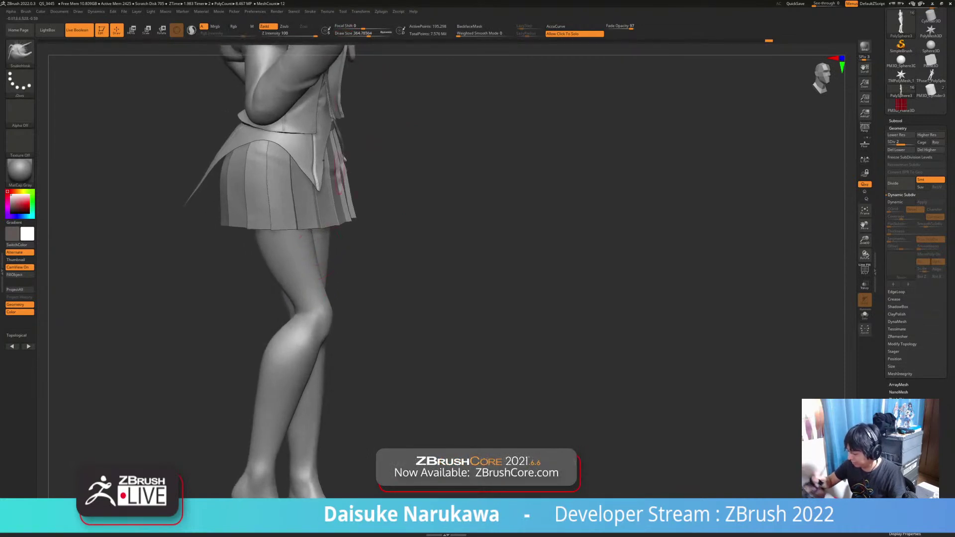
# Turn on backface masking, set the draw size to about 542, and adjust the thigh just below the skirt.
pyautogui.moveTo(313, 275); pyautogui.dragTo(313, 270, button='right')
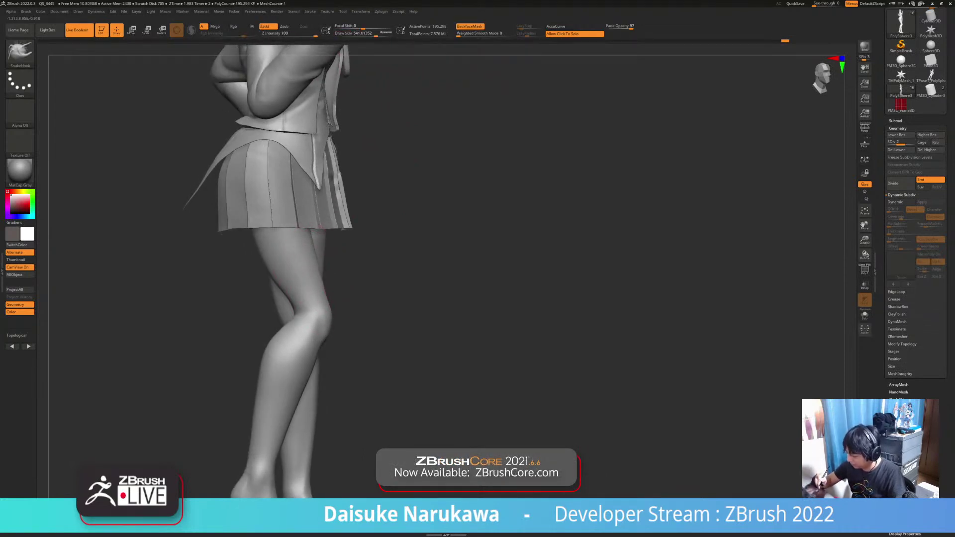
pyautogui.moveTo(303, 243)
pyautogui.mouseDown(button='right')
pyautogui.moveTo(306, 272)
pyautogui.moveTo(278, 266)
pyautogui.moveTo(298, 269)
pyautogui.moveTo(304, 301)
pyautogui.moveTo(324, 307)
pyautogui.moveTo(307, 249)
pyautogui.mouseUp(button='right')
pyautogui.moveTo(308, 249); pyautogui.dragTo(270, 244, button='right')
pyautogui.hotkey('alt', 's')
pyautogui.moveTo(298, 299)
pyautogui.mouseDown(button='right')
pyautogui.moveTo(287, 298)
pyautogui.moveTo(318, 284)
pyautogui.moveTo(293, 298)
pyautogui.mouseUp(button='right')
pyautogui.hotkey('alt', 's')
# Turn off backface masking, return the draw size to about 268, and refine and smooth the lower legs and ankles.
pyautogui.keyDown('alt'); pyautogui.moveTo(288, 378); pyautogui.dragTo(317, 291, button='right'); pyautogui.keyUp('alt')
pyautogui.moveTo(271, 360)
pyautogui.keyDown('ctrl'); pyautogui.mouseDown(button='right')
pyautogui.moveTo(271, 373)
pyautogui.moveTo(270, 348)
pyautogui.mouseUp(button='right'); pyautogui.keyUp('ctrl')
pyautogui.moveTo(271, 348); pyautogui.dragTo(293, 356, button='right')
pyautogui.keyDown('shift'); pyautogui.moveTo(256, 406); pyautogui.dragTo(253, 424); pyautogui.keyUp('shift')
pyautogui.moveTo(297, 431)
pyautogui.keyDown('ctrl'); pyautogui.mouseDown(button='right')
pyautogui.moveTo(262, 355)
pyautogui.moveTo(283, 329)
pyautogui.moveTo(303, 338)
pyautogui.mouseUp(button='right'); pyautogui.keyUp('ctrl')
pyautogui.keyDown('shift'); pyautogui.moveTo(266, 339); pyautogui.dragTo(265, 345); pyautogui.keyUp('shift')
pyautogui.moveTo(267, 342)
pyautogui.keyDown('ctrl'); pyautogui.mouseDown(button='right')
pyautogui.moveTo(279, 313)
pyautogui.moveTo(286, 353)
pyautogui.mouseUp(button='right'); pyautogui.keyUp('ctrl')
pyautogui.moveTo(286, 353)
pyautogui.mouseDown(button='right')
pyautogui.moveTo(124, 352)
pyautogui.moveTo(128, 388)
pyautogui.moveTo(107, 379)
pyautogui.mouseUp(button='right')
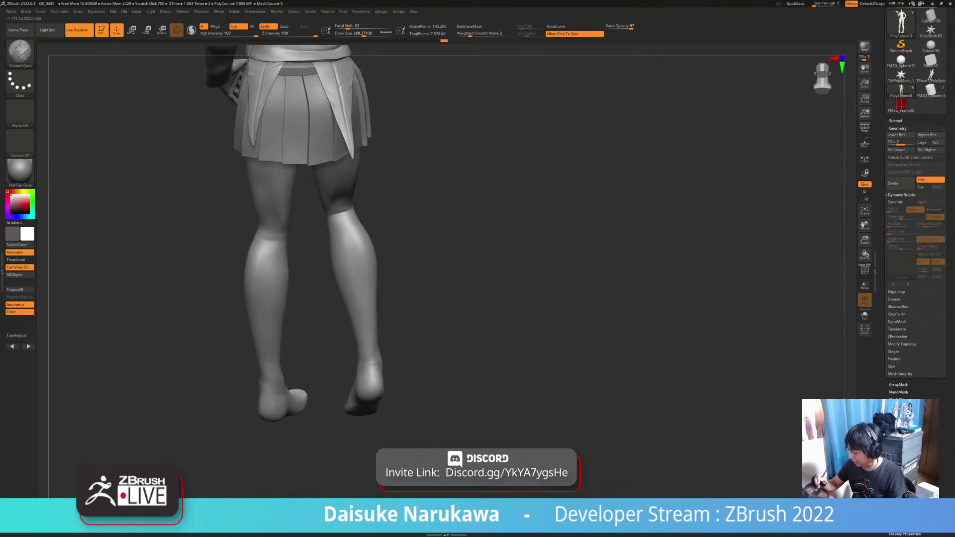
# Smooth the backs of the calves and lower legs with a draw size of about 358.
pyautogui.press('shift')
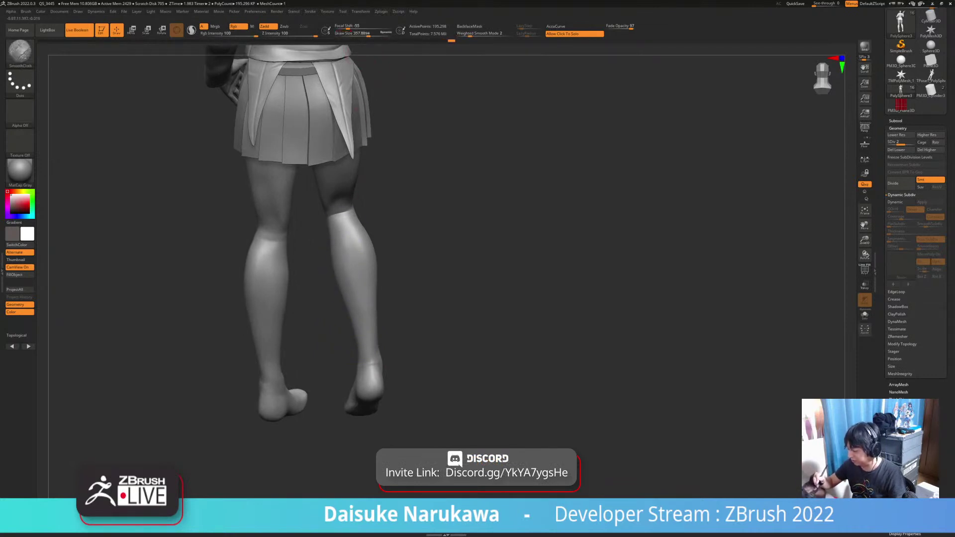
pyautogui.moveTo(358, 279)
pyautogui.mouseDown(button='right')
pyautogui.moveTo(338, 288)
pyautogui.moveTo(363, 284)
pyautogui.mouseUp(button='right')
pyautogui.moveTo(363, 319)
pyautogui.mouseDown(button='right')
pyautogui.moveTo(356, 334)
pyautogui.moveTo(383, 328)
pyautogui.mouseUp(button='right')
pyautogui.press('shift')
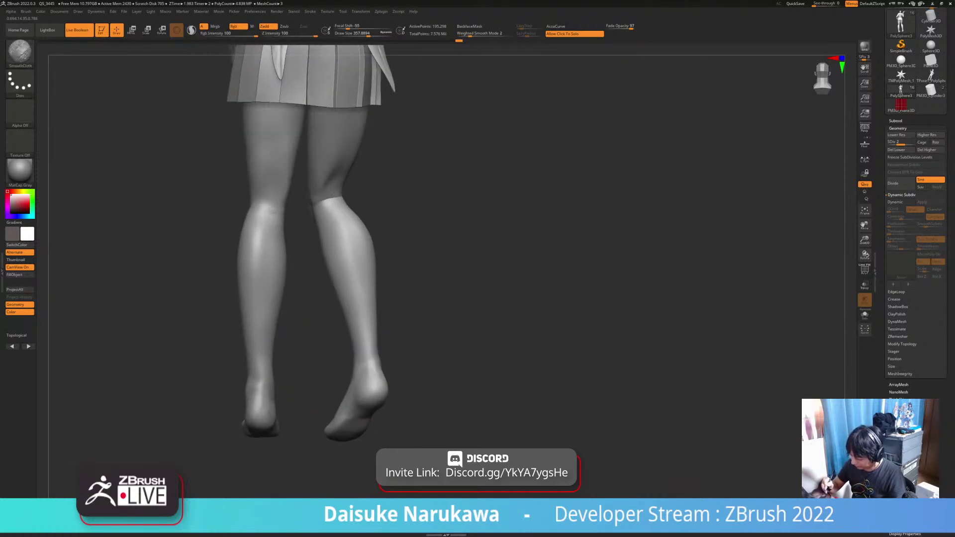
pyautogui.moveTo(303, 279)
pyautogui.mouseDown(button='right')
pyautogui.moveTo(299, 269)
pyautogui.moveTo(292, 309)
pyautogui.moveTo(309, 279)
pyautogui.moveTo(356, 289)
pyautogui.moveTo(282, 291)
pyautogui.mouseUp(button='right')
# Isolate the body and smooth the inner thighs from the front and from behind.
pyautogui.click(281, 291)
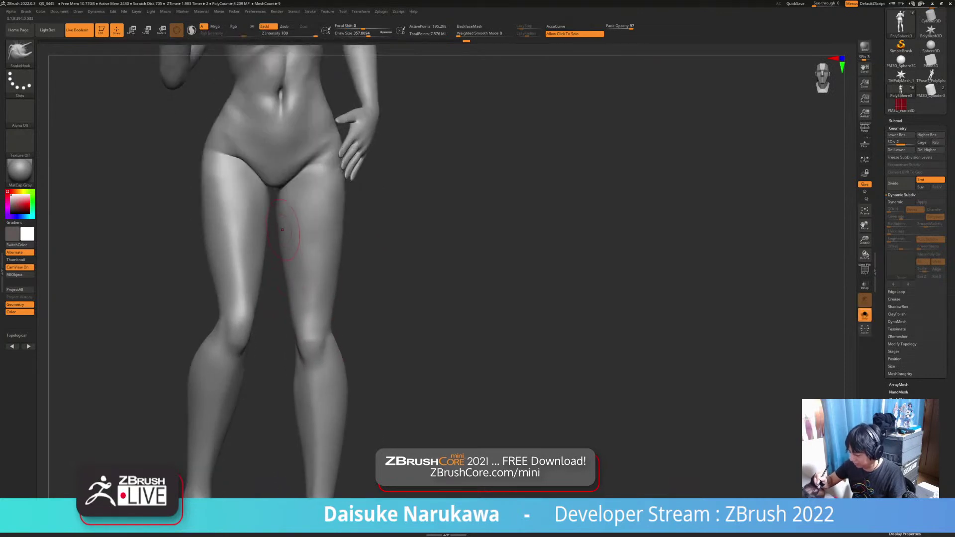
pyautogui.press('shift')
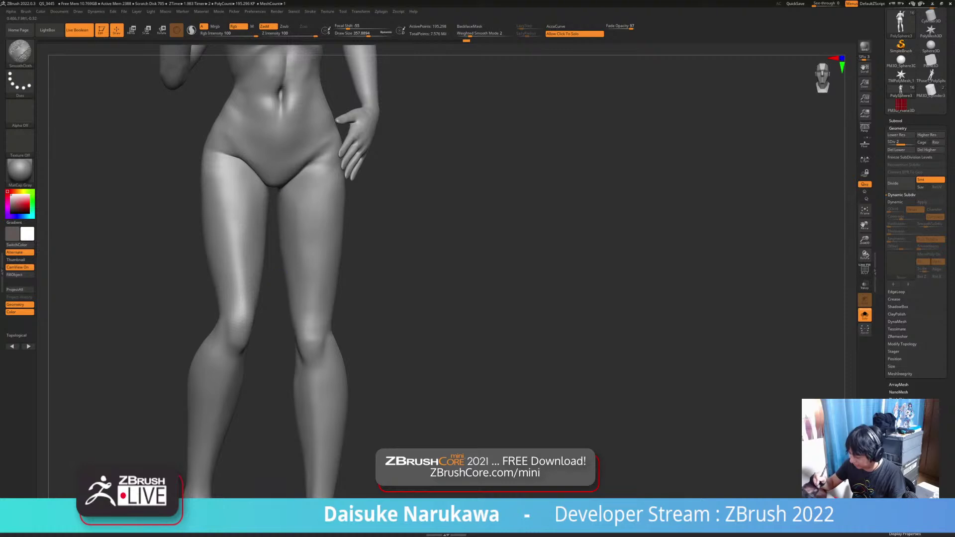
pyautogui.keyDown('alt'); pyautogui.moveTo(277, 194); pyautogui.dragTo(422, 249, button='right'); pyautogui.keyUp('alt')
pyautogui.moveTo(358, 298); pyautogui.dragTo(312, 323, button='right')
pyautogui.moveTo(312, 323)
pyautogui.keyDown('alt'); pyautogui.mouseDown(button='right')
pyautogui.moveTo(297, 293)
pyautogui.moveTo(321, 219)
pyautogui.moveTo(319, 242)
pyautogui.moveTo(313, 193)
pyautogui.mouseUp(button='right'); pyautogui.keyUp('alt')
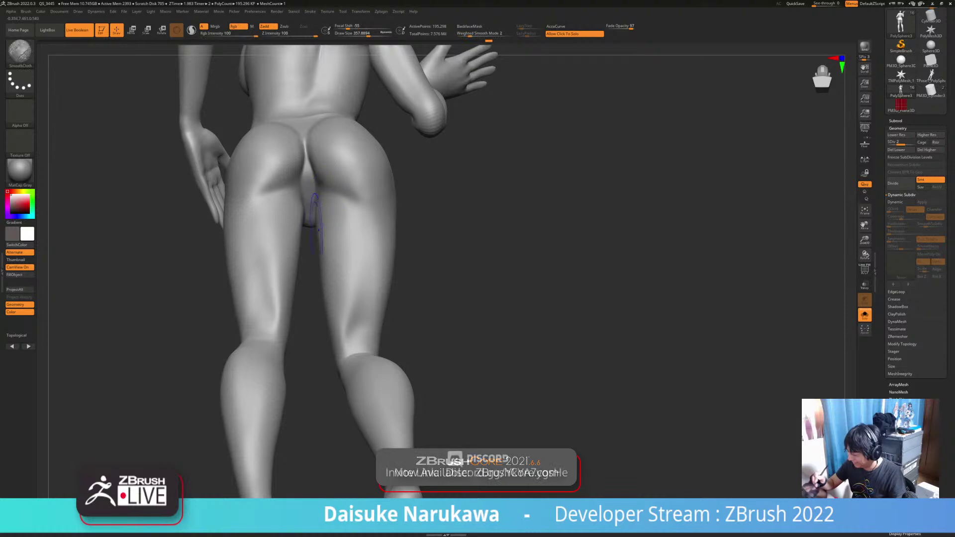
# Adjust and smooth the lower back just above the buttocks.
pyautogui.keyDown('ctrl'); pyautogui.moveTo(379, 329); pyautogui.dragTo(418, 345, button='right'); pyautogui.keyUp('ctrl')
pyautogui.click(424, 350)
pyautogui.click(387, 302)
pyautogui.moveTo(387, 302); pyautogui.dragTo(405, 293, button='right')
pyautogui.click(396, 293)
pyautogui.click(385, 298)
pyautogui.moveTo(304, 273); pyautogui.dragTo(322, 270, button='right')
pyautogui.moveTo(300, 238); pyautogui.dragTo(294, 235)
pyautogui.moveTo(294, 235); pyautogui.dragTo(293, 224, button='right')
pyautogui.keyDown('shift'); pyautogui.moveTo(301, 222); pyautogui.dragTo(302, 209); pyautogui.keyUp('shift')
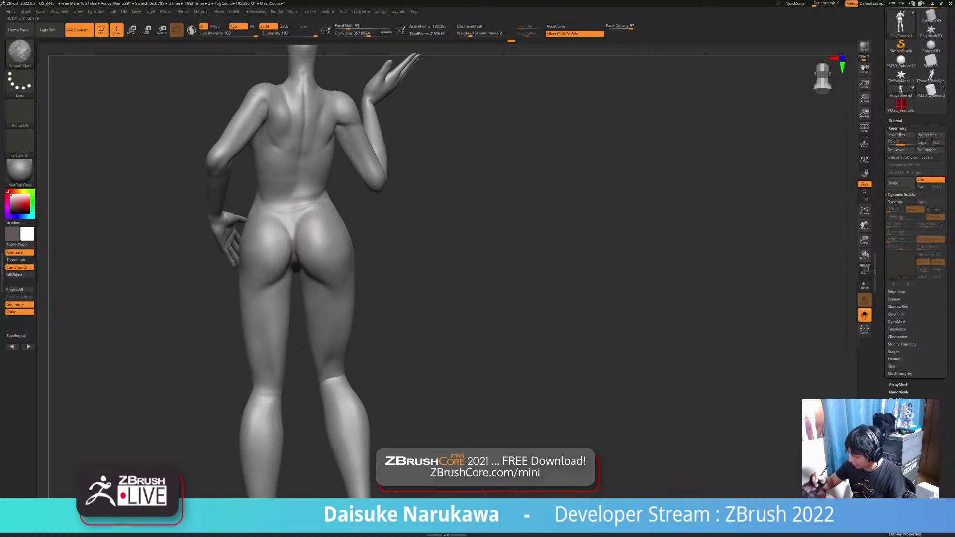
# Show all subtools, make the pleated skirt active, and set the draw size to about 415.
pyautogui.click(304, 215)
pyautogui.moveTo(321, 234)
pyautogui.keyDown('alt'); pyautogui.mouseDown(button='right')
pyautogui.moveTo(324, 291)
pyautogui.moveTo(313, 302)
pyautogui.mouseUp(button='right'); pyautogui.keyUp('alt')
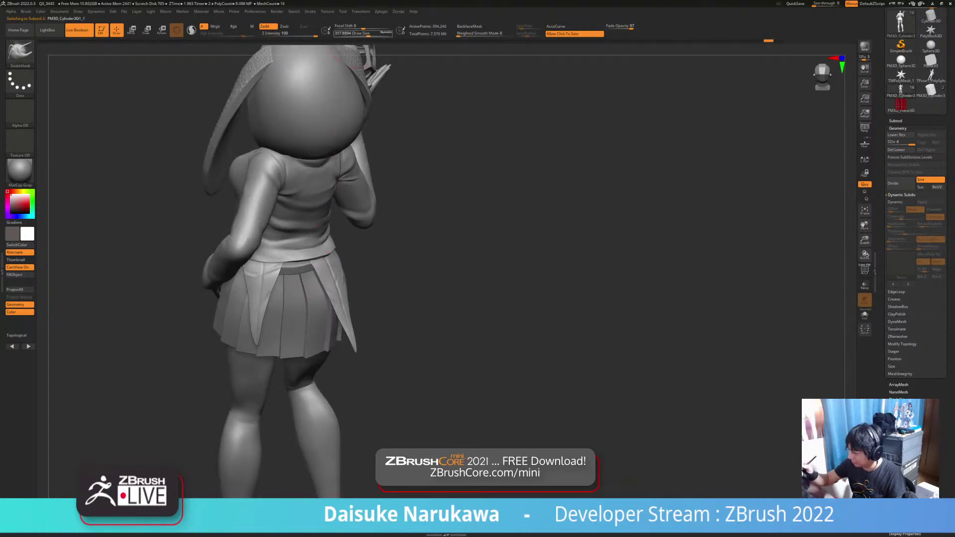
pyautogui.moveTo(368, 33); pyautogui.dragTo(371, 34)
pyautogui.moveTo(332, 335); pyautogui.dragTo(310, 306, button='right')
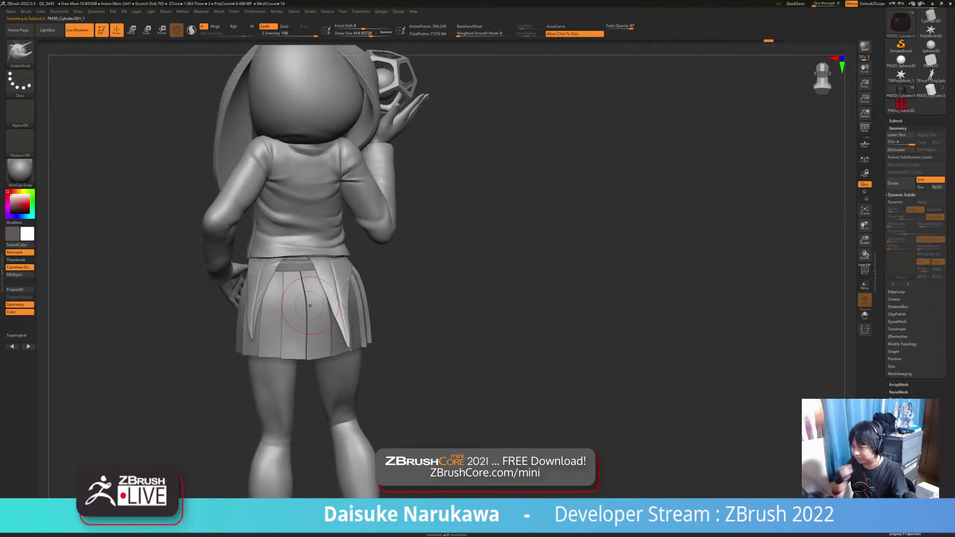
pyautogui.click(21, 54)
pyautogui.keyDown('ctrl'); pyautogui.moveTo(365, 124); pyautogui.dragTo(367, 155, button='right'); pyautogui.keyUp('ctrl')
pyautogui.hotkey('ctrl', 'd')
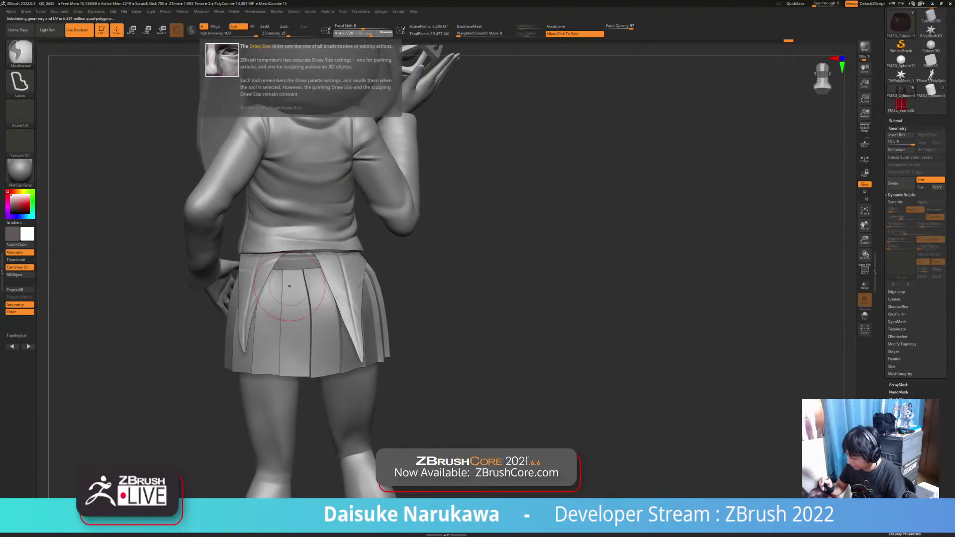
pyautogui.hotkey('ctrl', 'z')
pyautogui.hotkey('ctrl', 'z')
# Choose the DamStandard brush with a draw size of about 239, isolate the skirt, and smooth its back waist edge.
pyautogui.moveTo(365, 34); pyautogui.dragTo(363, 33)
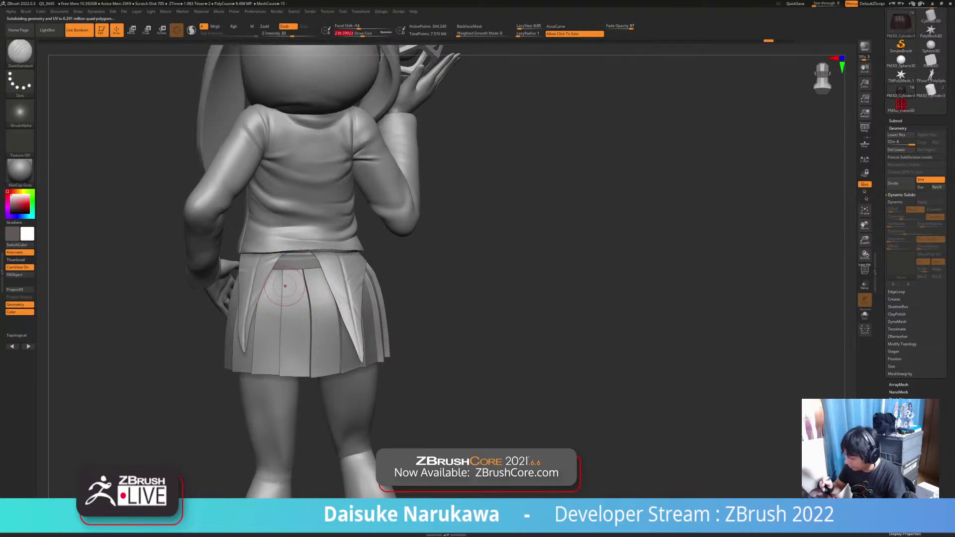
pyautogui.hotkey('ctrl', 'z')
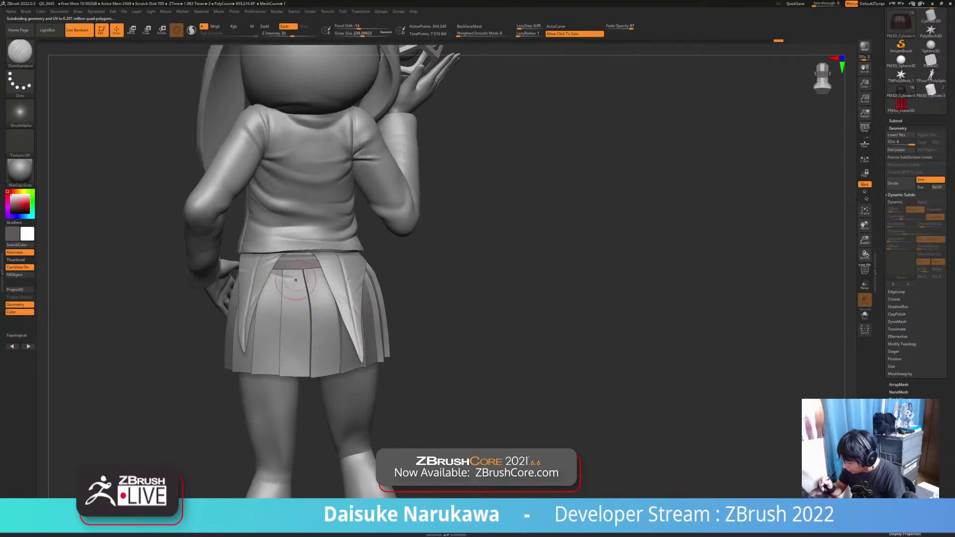
pyautogui.moveTo(329, 279)
pyautogui.mouseDown(button='right')
pyautogui.moveTo(309, 272)
pyautogui.moveTo(344, 261)
pyautogui.moveTo(346, 269)
pyautogui.mouseUp(button='right')
pyautogui.rightClick(319, 270)
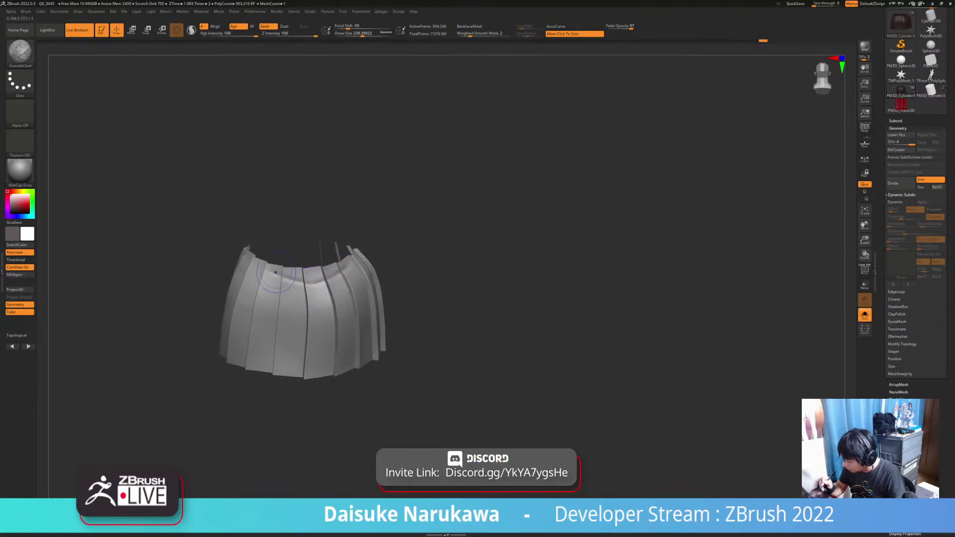
pyautogui.click(324, 265)
# Show the full figure, make the hooded jacket active, and choose the SnakeHook brush with a draw size of about 763.
pyautogui.moveTo(331, 362)
pyautogui.keyDown('ctrl'); pyautogui.mouseDown(button='right')
pyautogui.moveTo(339, 339)
pyautogui.moveTo(493, 338)
pyautogui.moveTo(341, 326)
pyautogui.mouseUp(button='right'); pyautogui.keyUp('ctrl')
pyautogui.moveTo(398, 63)
pyautogui.mouseDown(button='right')
pyautogui.moveTo(448, 199)
pyautogui.moveTo(348, 318)
pyautogui.moveTo(373, 354)
pyautogui.moveTo(348, 357)
pyautogui.moveTo(348, 421)
pyautogui.moveTo(418, 422)
pyautogui.moveTo(318, 422)
pyautogui.moveTo(368, 422)
pyautogui.mouseUp(button='right')
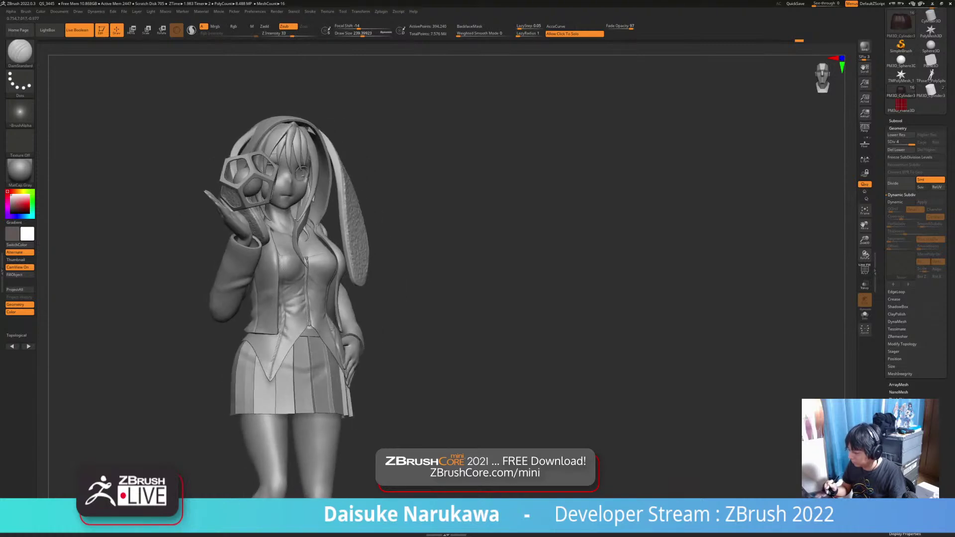
pyautogui.moveTo(343, 375); pyautogui.dragTo(332, 353, button='right')
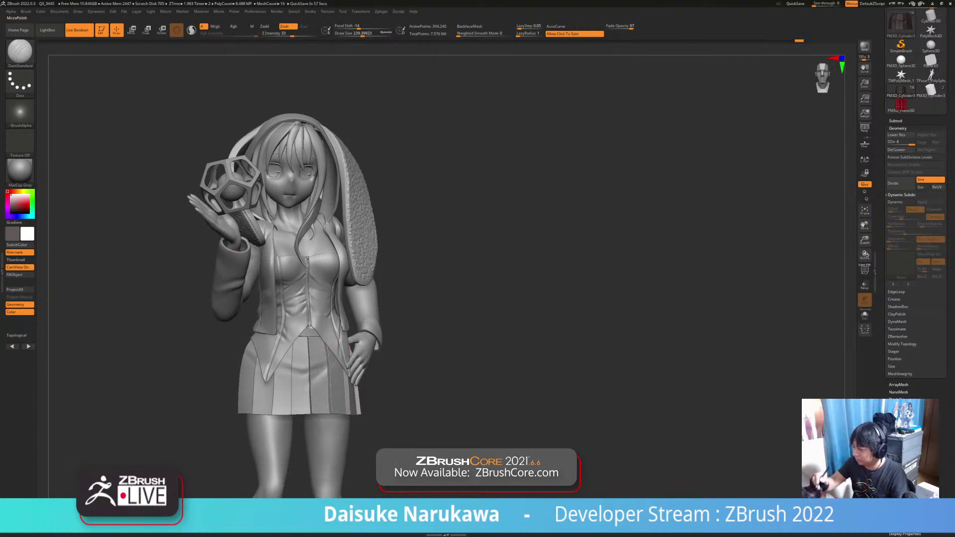
pyautogui.keyDown('alt'); pyautogui.click(285, 120); pyautogui.keyUp('alt')
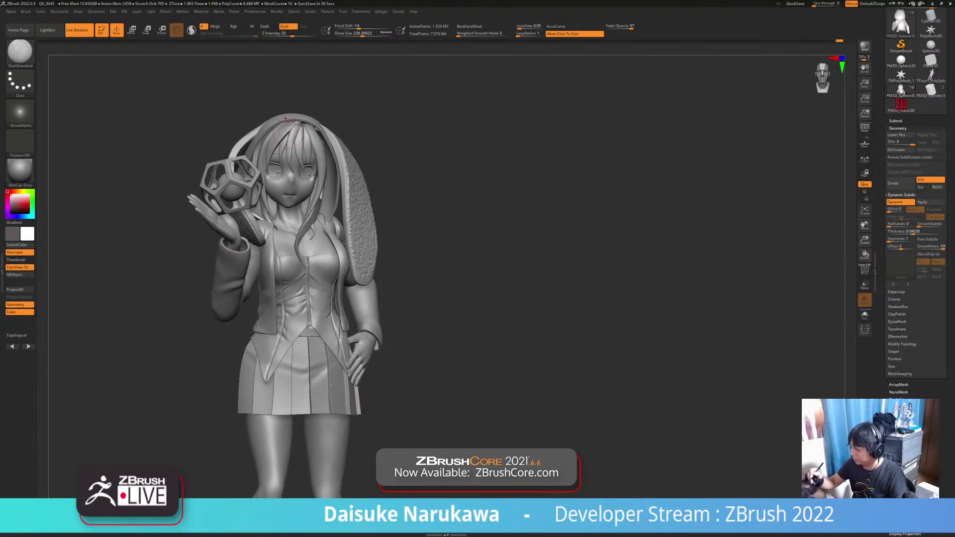
pyautogui.click(20, 51)
pyautogui.click(447, 57)
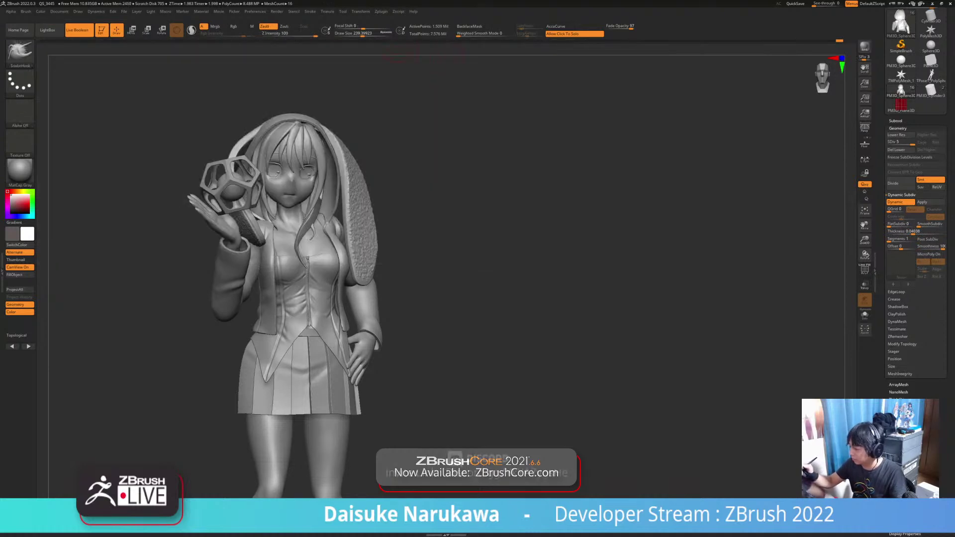
pyautogui.moveTo(247, 251); pyautogui.dragTo(251, 194, button='right')
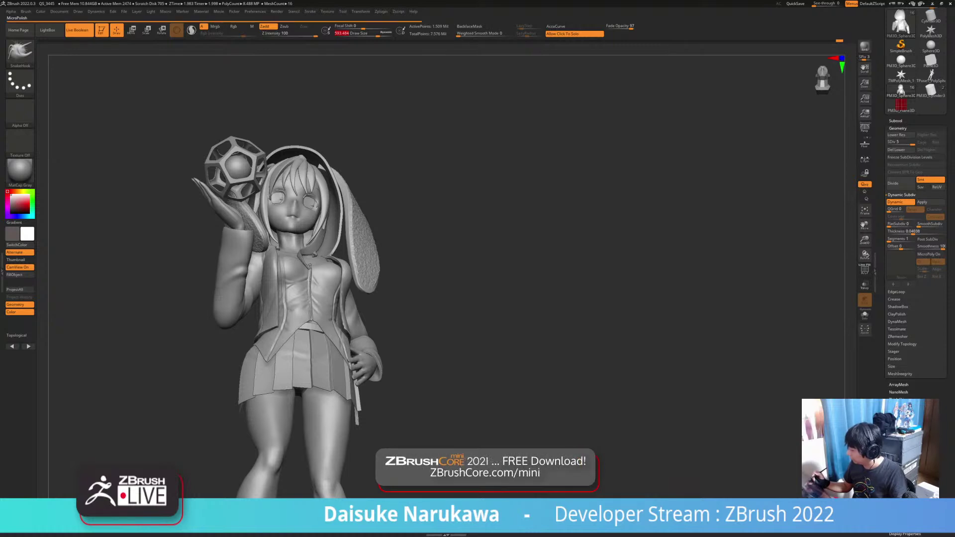
pyautogui.press(']')
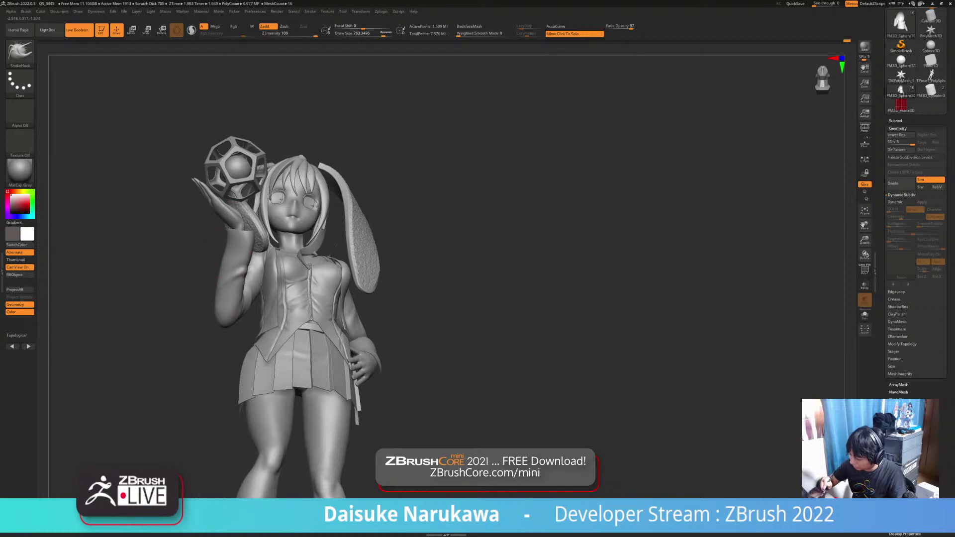
# Set the draw size to about 311 and try shaping the hooded jacket with BackfaceMask enabled.
pyautogui.moveTo(169, 256); pyautogui.dragTo(228, 233)
pyautogui.moveTo(232, 235)
pyautogui.mouseDown(button='right')
pyautogui.moveTo(308, 233)
pyautogui.moveTo(304, 279)
pyautogui.mouseUp(button='right')
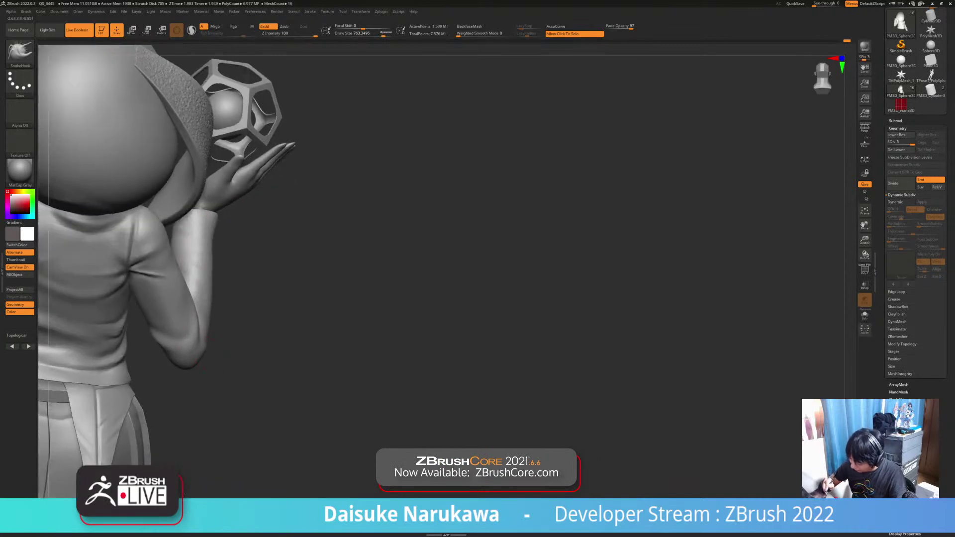
pyautogui.moveTo(426, 60); pyautogui.dragTo(393, 44)
pyautogui.click(470, 27)
pyautogui.click(366, 33)
pyautogui.moveTo(195, 245)
pyautogui.mouseDown(button='right')
pyautogui.moveTo(220, 244)
pyautogui.moveTo(217, 214)
pyautogui.moveTo(201, 271)
pyautogui.moveTo(201, 229)
pyautogui.moveTo(234, 254)
pyautogui.moveTo(223, 282)
pyautogui.moveTo(378, 321)
pyautogui.mouseUp(button='right')
pyautogui.click(902, 195)
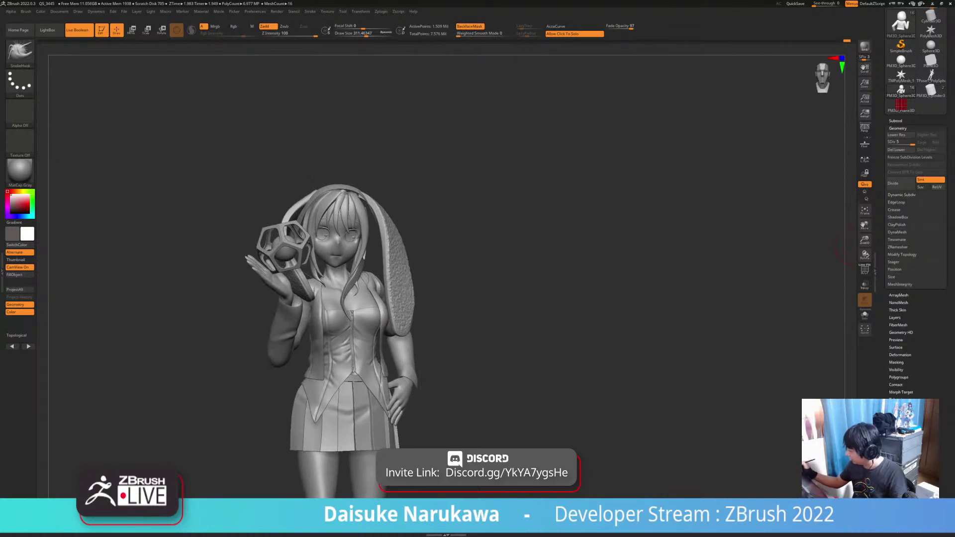
pyautogui.click(902, 195)
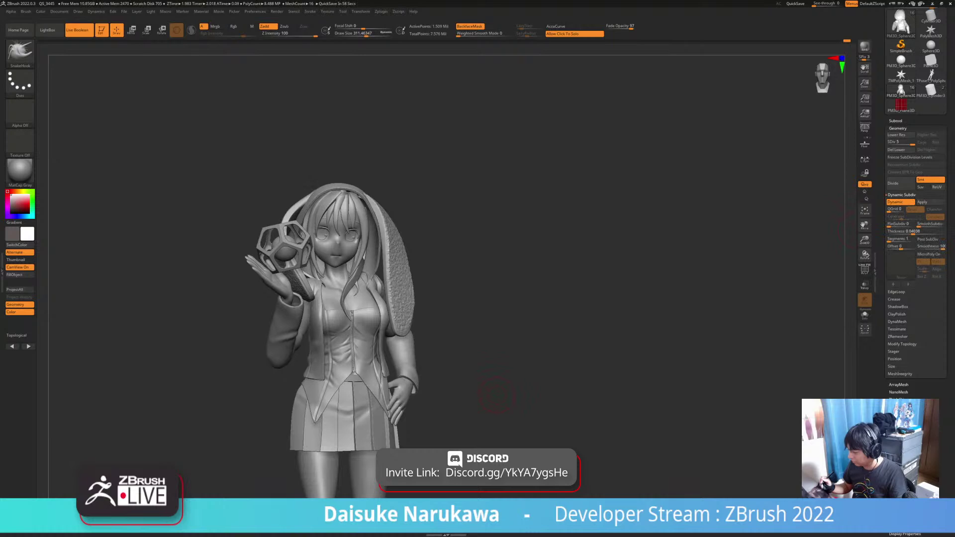
pyautogui.keyDown('ctrl'); pyautogui.moveTo(468, 389); pyautogui.dragTo(463, 45, button='right'); pyautogui.keyUp('ctrl')
pyautogui.click(469, 26)
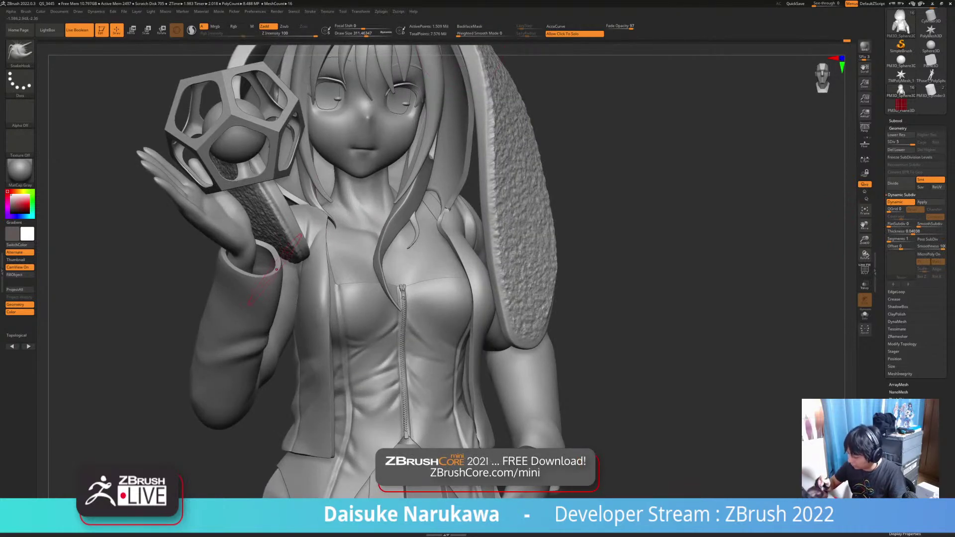
# Turn off the jacket's dynamic subdivision and pull the cuff edge of the raised arm's sleeve outward with a smaller brush.
pyautogui.moveTo(321, 263); pyautogui.dragTo(274, 272, button='right')
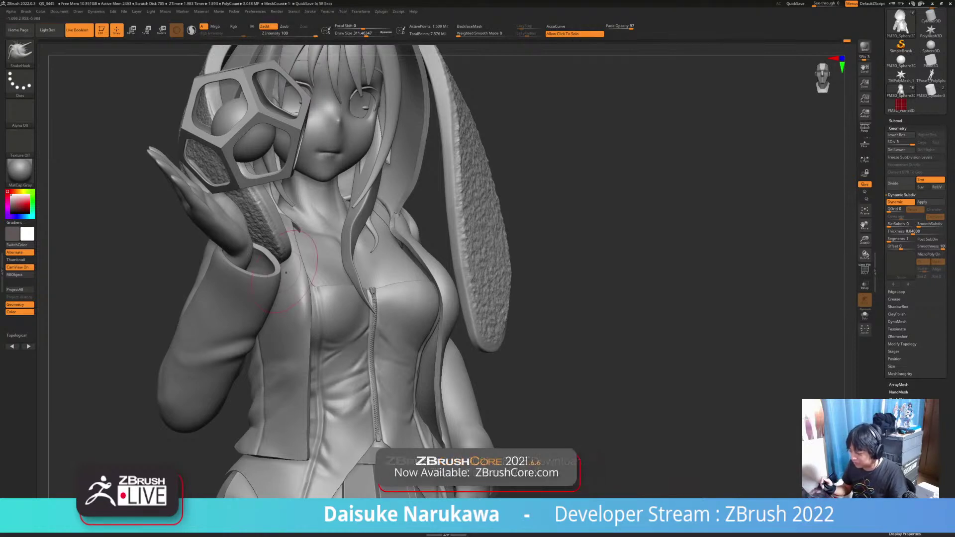
pyautogui.press('ctrl')
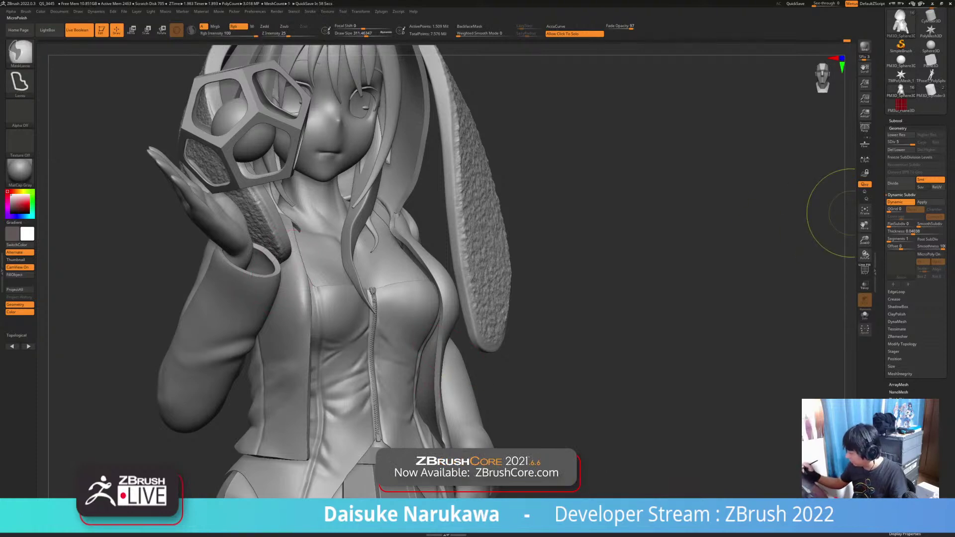
pyautogui.hotkey('shift', 'd')
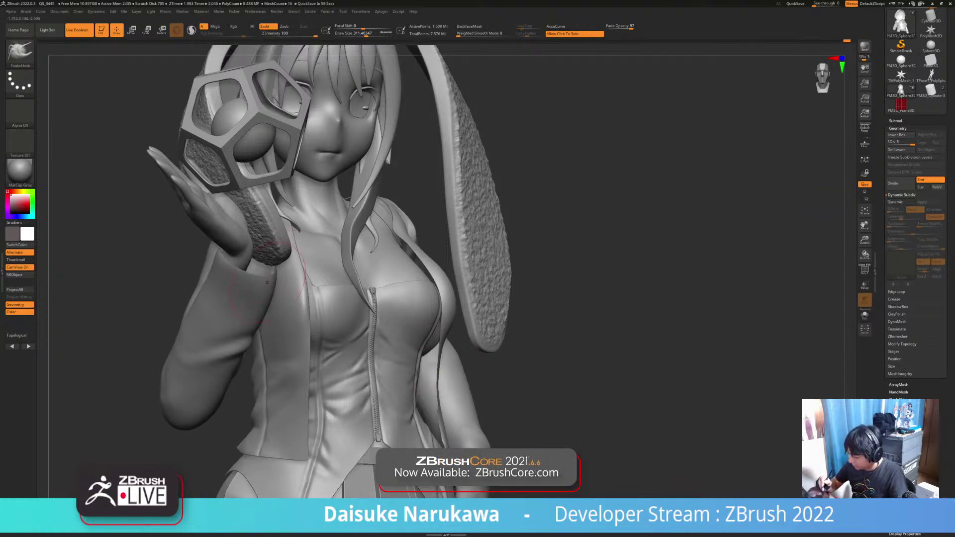
pyautogui.keyDown('ctrl'); pyautogui.moveTo(265, 278); pyautogui.dragTo(267, 318, button='right'); pyautogui.keyUp('ctrl')
pyautogui.press('[')
pyautogui.moveTo(301, 270)
pyautogui.mouseDown(button='right')
pyautogui.moveTo(275, 272)
pyautogui.moveTo(275, 247)
pyautogui.moveTo(130, 256)
pyautogui.mouseUp(button='right')
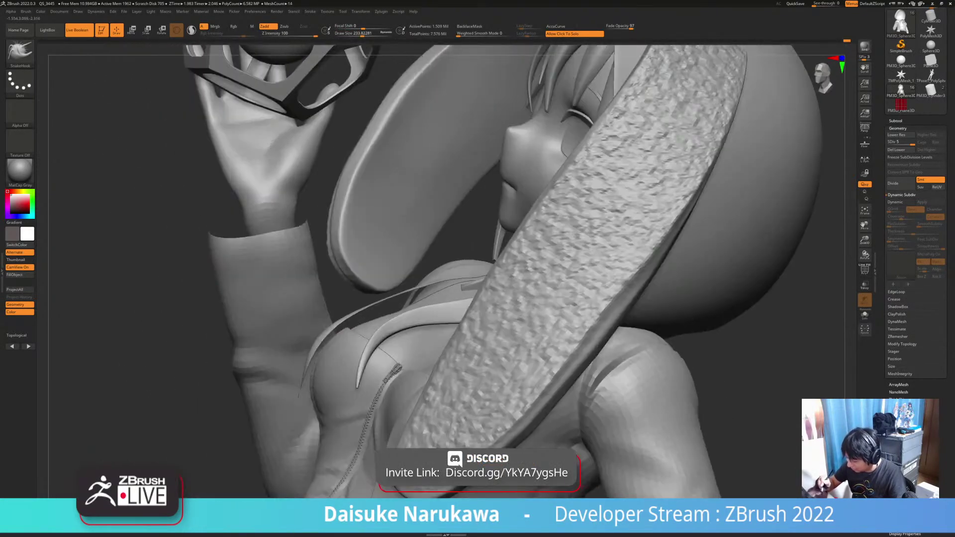
pyautogui.moveTo(339, 214); pyautogui.dragTo(231, 239, button='right')
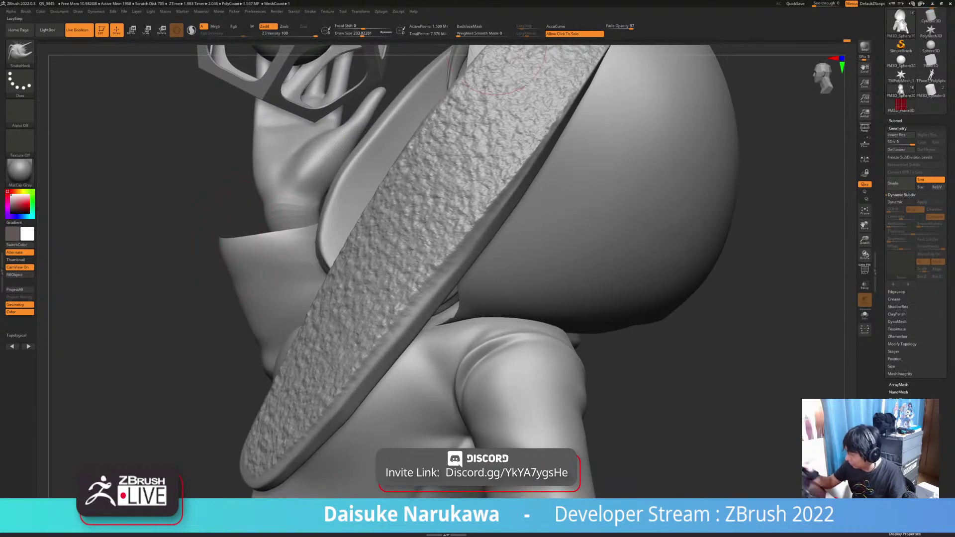
# Enable AccuCurve, adjust the raised sleeve's cuff at a draw size of about 101, and undo the last change.
pyautogui.click(560, 26)
pyautogui.click(355, 34)
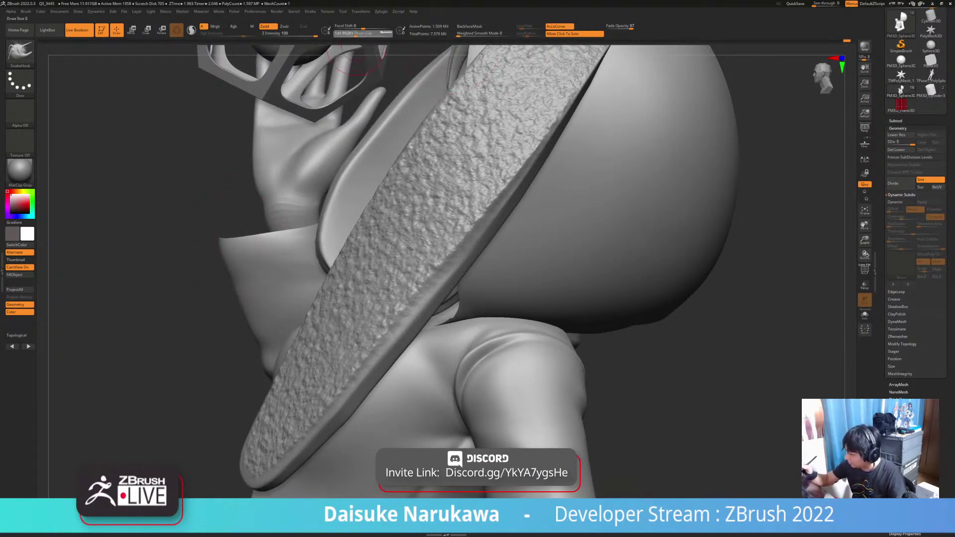
pyautogui.moveTo(219, 240); pyautogui.dragTo(388, 239, button='right')
pyautogui.moveTo(319, 259); pyautogui.dragTo(273, 270, button='right')
pyautogui.hotkey('ctrl', 'z')
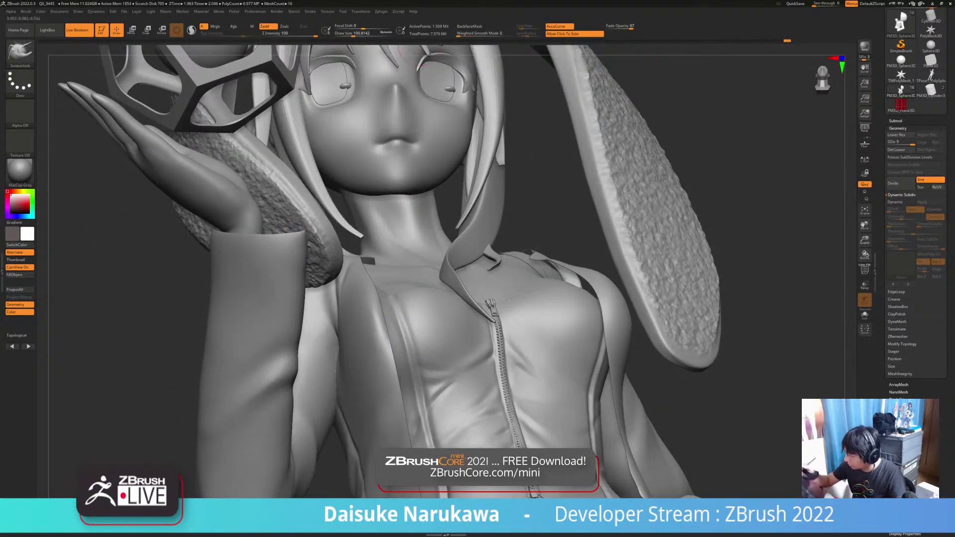
# Refine and smooth the raised sleeve around the cuff, starting at a draw size of about 187 and enlarging the brush.
pyautogui.click(359, 34)
pyautogui.moveTo(339, 226); pyautogui.dragTo(306, 230, button='right')
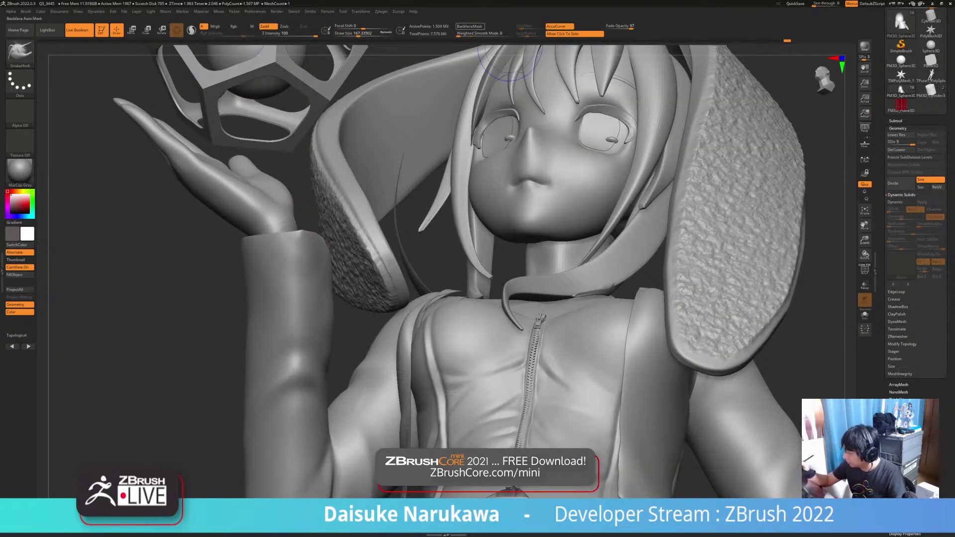
pyautogui.press('shift')
pyautogui.moveTo(304, 243)
pyautogui.mouseDown(button='right')
pyautogui.moveTo(321, 233)
pyautogui.moveTo(299, 214)
pyautogui.moveTo(304, 249)
pyautogui.moveTo(324, 255)
pyautogui.moveTo(234, 249)
pyautogui.moveTo(315, 250)
pyautogui.moveTo(306, 248)
pyautogui.moveTo(311, 293)
pyautogui.moveTo(332, 291)
pyautogui.moveTo(267, 274)
pyautogui.moveTo(336, 271)
pyautogui.moveTo(349, 232)
pyautogui.mouseUp(button='right')
pyautogui.press(']')
pyautogui.press(']')
pyautogui.press(']')
pyautogui.press(']')
pyautogui.moveTo(278, 267)
pyautogui.mouseDown(button='right')
pyautogui.moveTo(303, 272)
pyautogui.moveTo(262, 272)
pyautogui.moveTo(393, 277)
pyautogui.moveTo(373, 271)
pyautogui.mouseUp(button='right')
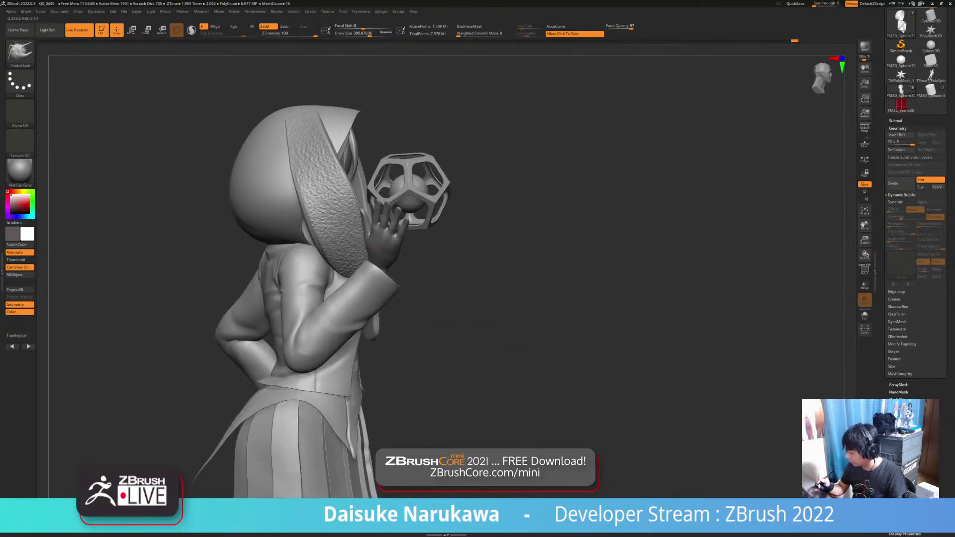
# Adjust the jacket's overall shape at a draw size of about 492 and turn its dynamic subdivision back on.
pyautogui.click(375, 35)
pyautogui.moveTo(367, 278); pyautogui.dragTo(344, 285, button='right')
pyautogui.moveTo(470, 290); pyautogui.dragTo(419, 294, button='right')
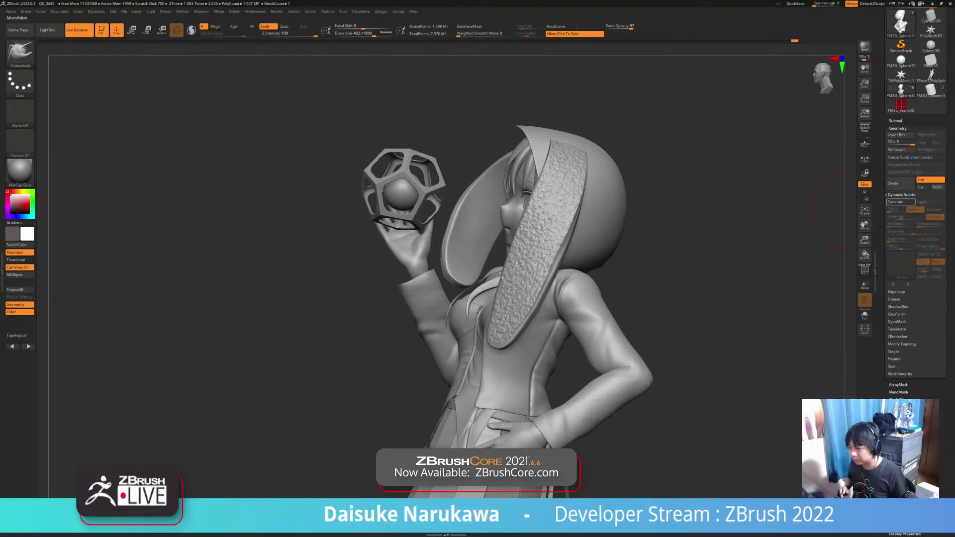
pyautogui.click(900, 202)
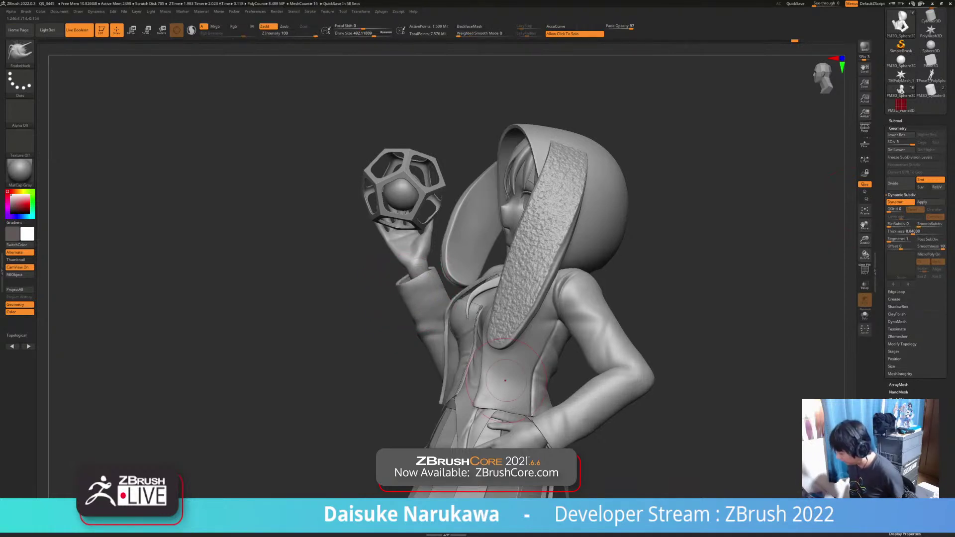
pyautogui.moveTo(443, 299)
pyautogui.mouseDown(button='right')
pyautogui.moveTo(558, 306)
pyautogui.moveTo(426, 307)
pyautogui.mouseUp(button='right')
# Display the model's colours by enabling the jacket's texture, setting Fade Opacity to 0, and showing polypaint on all subtools.
pyautogui.click(896, 121)
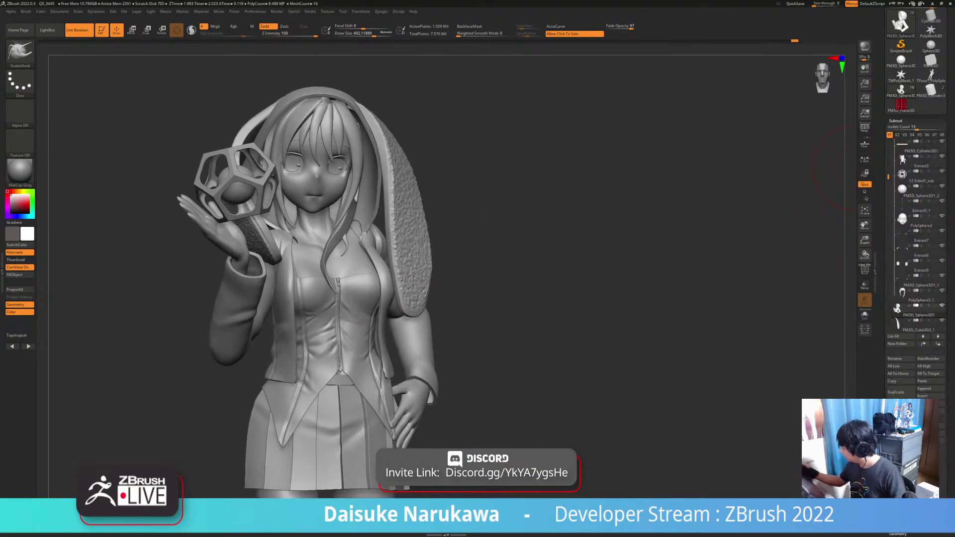
pyautogui.click(895, 121)
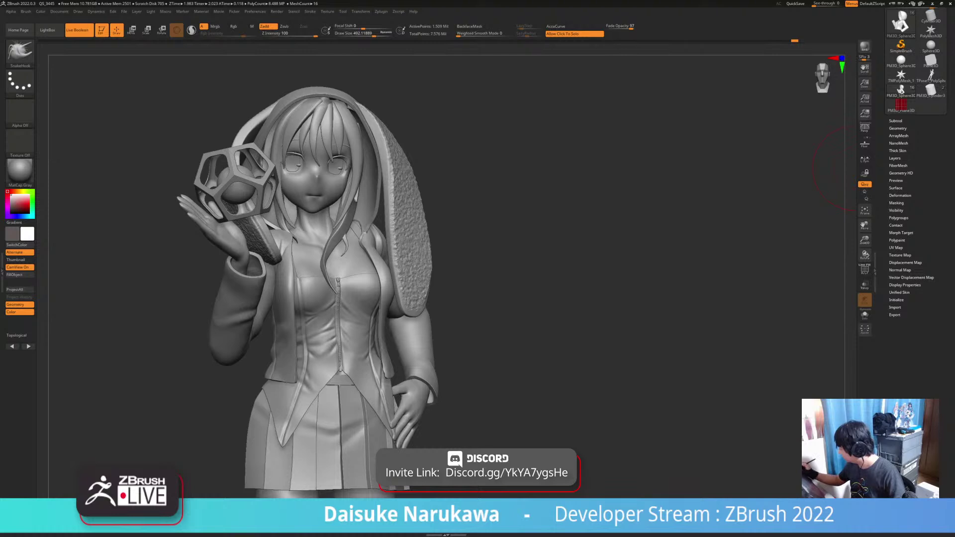
pyautogui.click(901, 255)
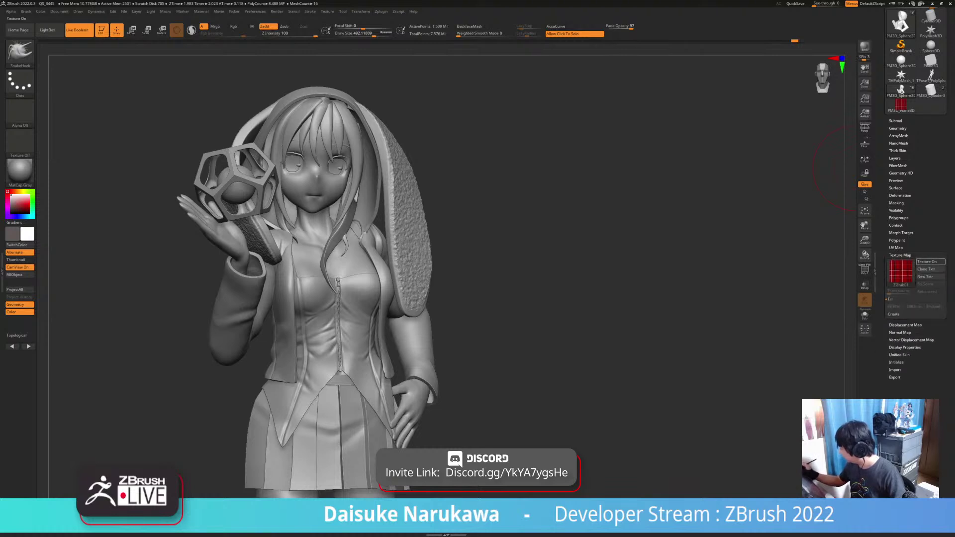
pyautogui.moveTo(630, 27); pyautogui.dragTo(605, 27)
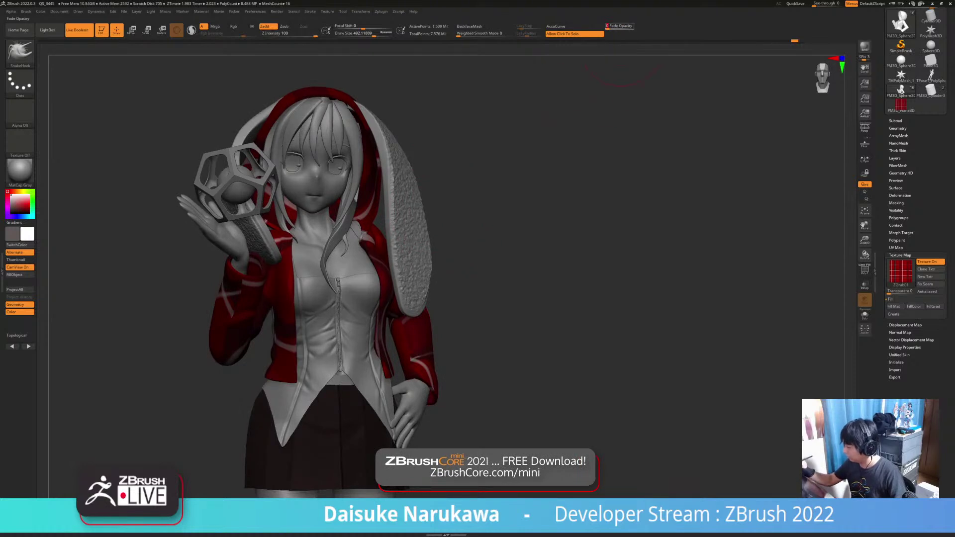
pyautogui.click(896, 121)
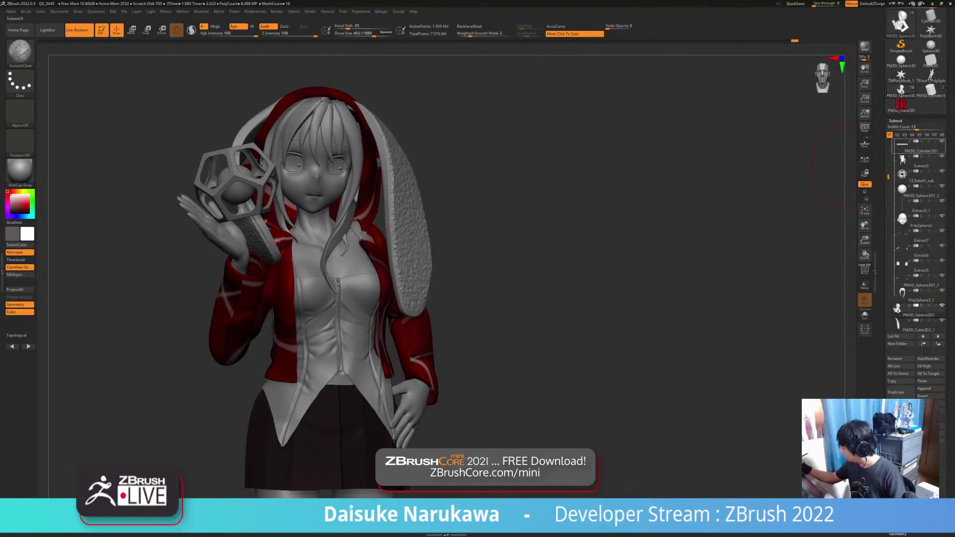
pyautogui.keyDown('shift'); pyautogui.click(935, 141); pyautogui.keyUp('shift')
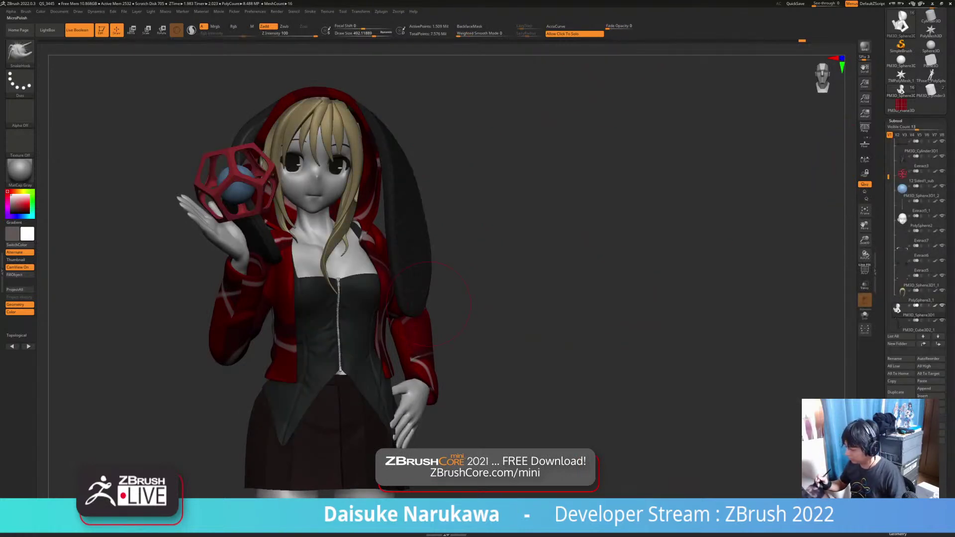
# Make the subtool containing the character's irises active.
pyautogui.keyDown('alt'); pyautogui.click(425, 329); pyautogui.keyUp('alt')
pyautogui.click(473, 343)
pyautogui.moveTo(473, 344)
pyautogui.mouseDown()
pyautogui.moveTo(562, 351)
pyautogui.moveTo(475, 381)
pyautogui.moveTo(482, 363)
pyautogui.mouseUp()
pyautogui.click(474, 381)
pyautogui.keyDown('alt'); pyautogui.click(298, 162); pyautogui.keyUp('alt')
pyautogui.moveTo(298, 162)
pyautogui.keyDown('ctrl'); pyautogui.mouseDown(button='right')
pyautogui.moveTo(300, 133)
pyautogui.moveTo(254, 121)
pyautogui.moveTo(378, 130)
pyautogui.moveTo(219, 130)
pyautogui.moveTo(232, 115)
pyautogui.moveTo(245, 124)
pyautogui.moveTo(230, 126)
pyautogui.mouseUp(button='right'); pyautogui.keyUp('ctrl')
pyautogui.moveTo(370, 127)
pyautogui.mouseDown(button='right')
pyautogui.moveTo(404, 128)
pyautogui.moveTo(383, 131)
pyautogui.moveTo(393, 128)
pyautogui.mouseUp(button='right')
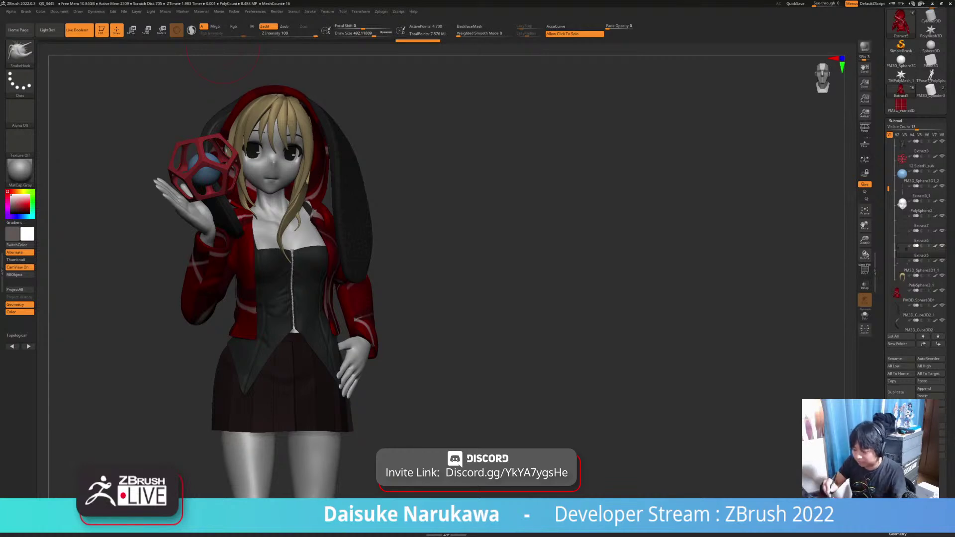
# Set the Standard brush to paint Rgb colour without Zadd sculpting, with a draw size of about 94, and frame the face.
pyautogui.press('b')
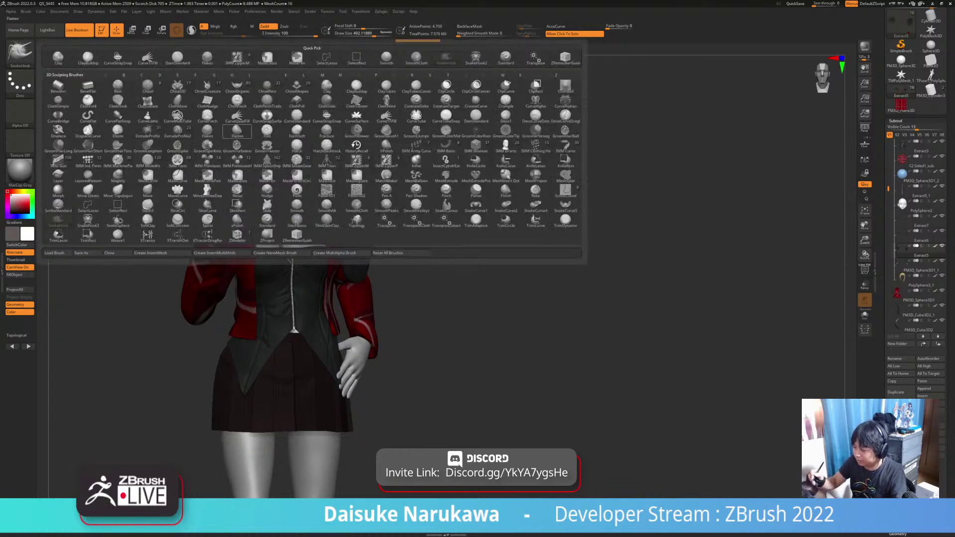
pyautogui.click(267, 221)
pyautogui.click(238, 27)
pyautogui.click(269, 26)
pyautogui.moveTo(254, 155)
pyautogui.keyDown('ctrl'); pyautogui.mouseDown(button='right')
pyautogui.moveTo(309, 216)
pyautogui.moveTo(263, 310)
pyautogui.mouseUp(button='right'); pyautogui.keyUp('ctrl')
pyautogui.click(304, 215)
pyautogui.click(351, 34)
pyautogui.click(271, 174)
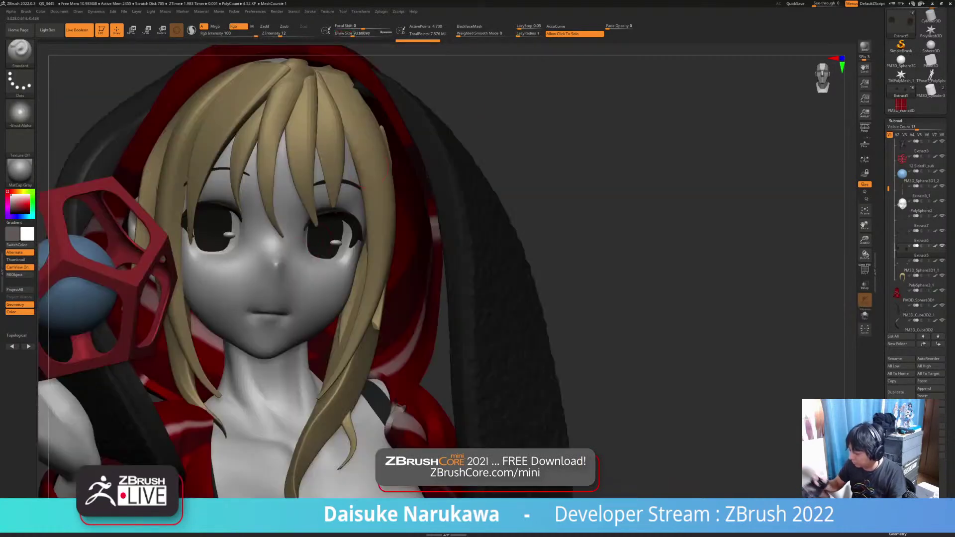
pyautogui.keyDown('alt'); pyautogui.moveTo(271, 174); pyautogui.dragTo(306, 166, button='right'); pyautogui.keyUp('alt')
# Pick a medium blue colour and fill the irises with it.
pyautogui.click(19, 200)
pyautogui.click(26, 217)
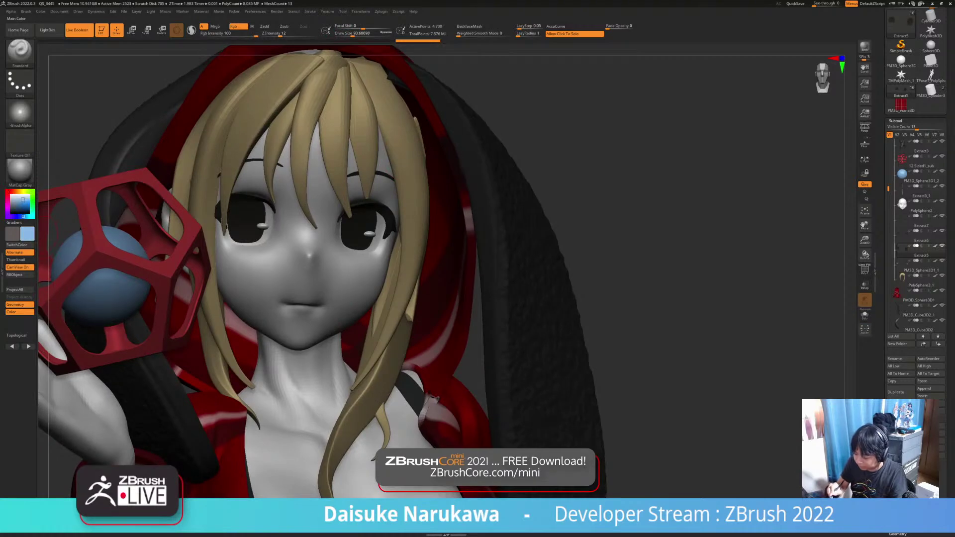
pyautogui.click(24, 203)
pyautogui.moveTo(26, 203); pyautogui.dragTo(23, 203)
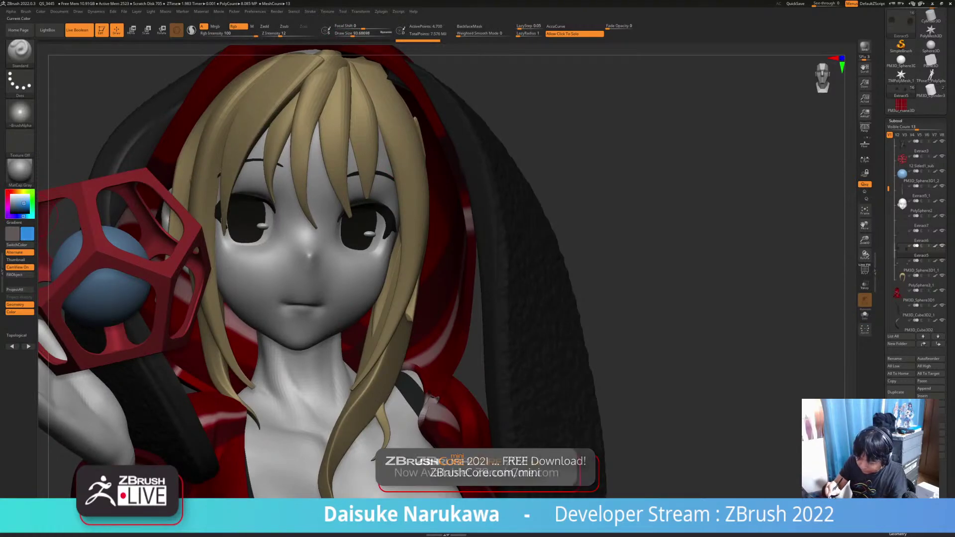
pyautogui.click(15, 274)
pyautogui.moveTo(323, 319); pyautogui.dragTo(323, 261, button='right')
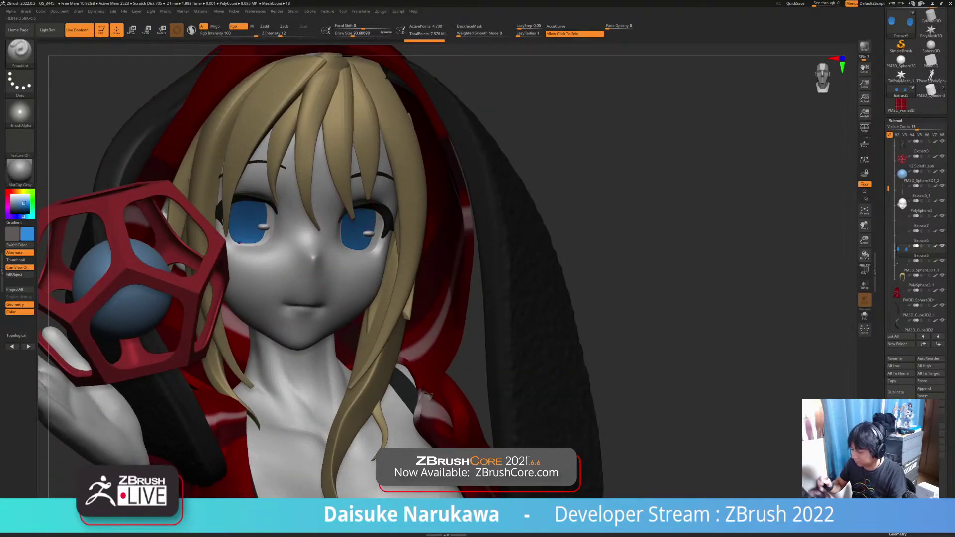
# Isolate the irises and paint the upper part of both near-black with a draw size of about 54.
pyautogui.click(11, 211)
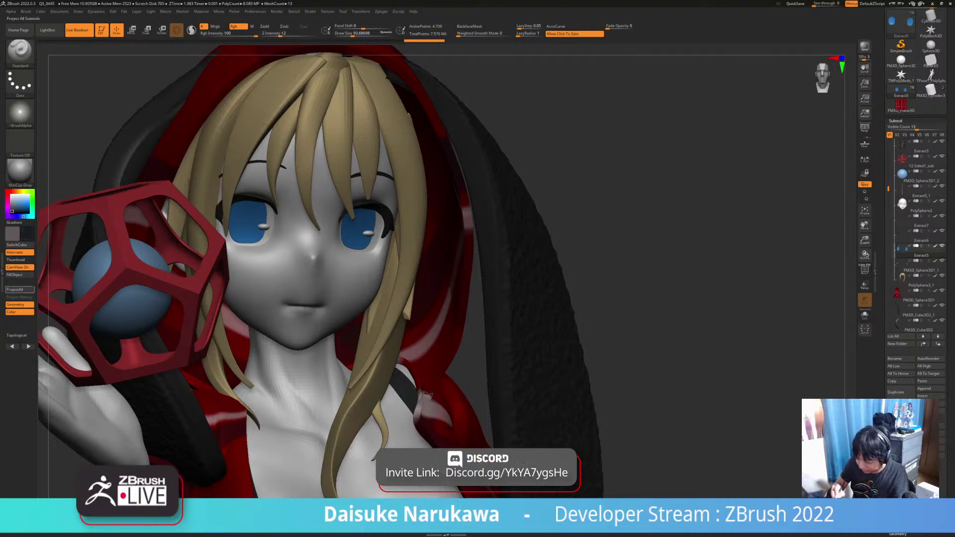
pyautogui.click(346, 34)
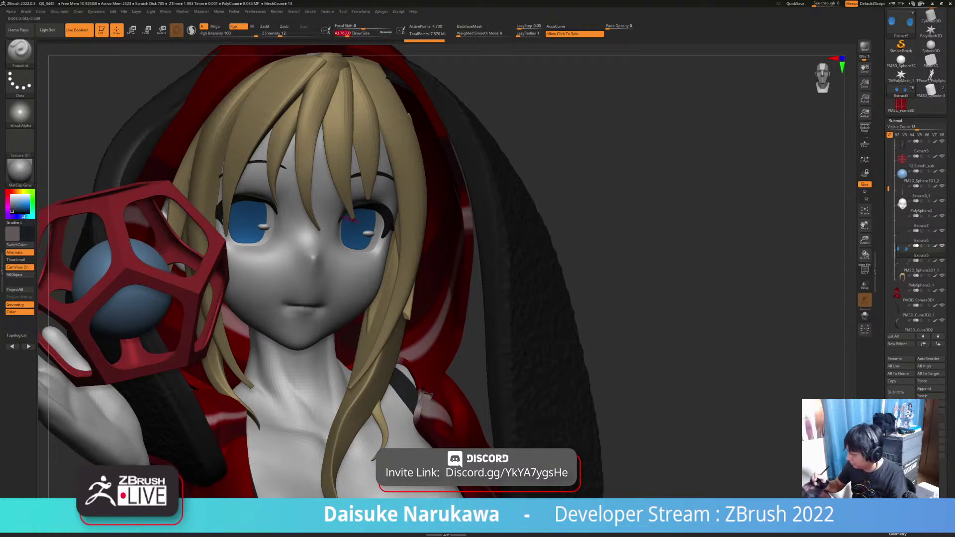
pyautogui.click(865, 315)
pyautogui.click(346, 34)
pyautogui.keyDown('ctrl'); pyautogui.moveTo(349, 206); pyautogui.dragTo(349, 216, button='right'); pyautogui.keyUp('ctrl')
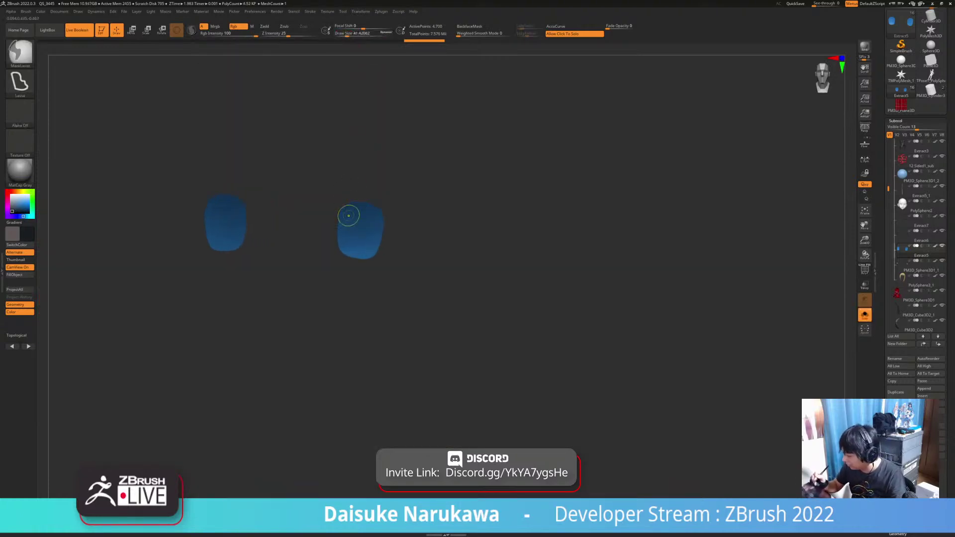
pyautogui.click(348, 34)
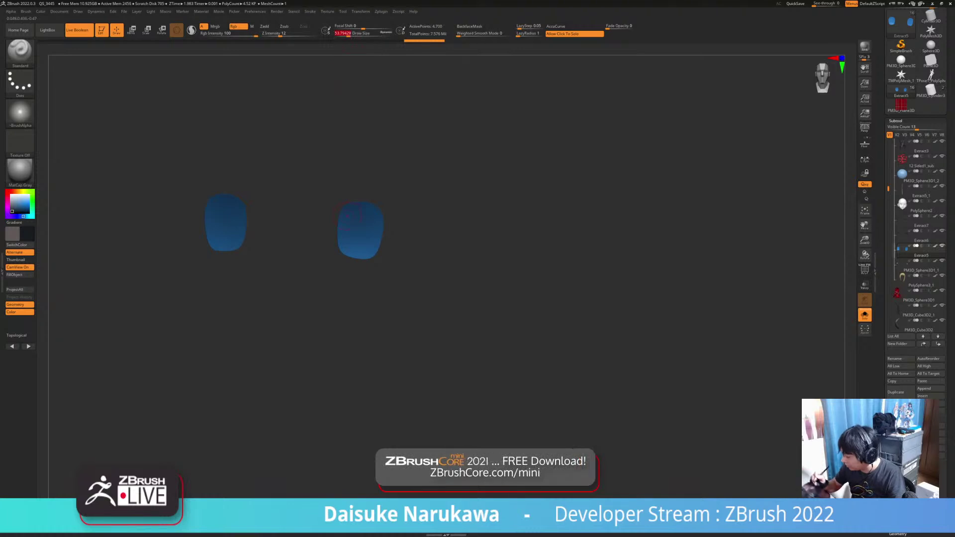
pyautogui.press('ctrl')
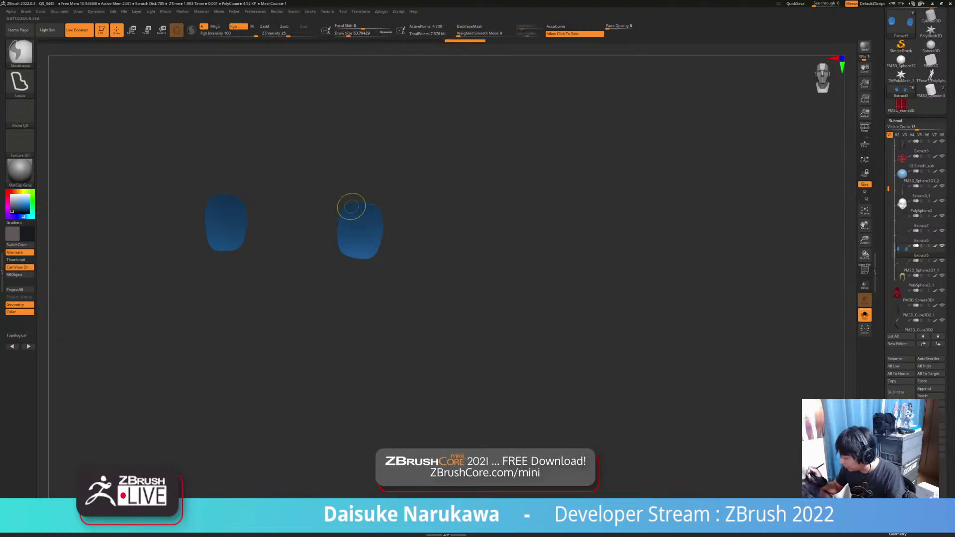
pyautogui.moveTo(361, 214)
pyautogui.mouseDown()
pyautogui.moveTo(379, 220)
pyautogui.moveTo(349, 206)
pyautogui.mouseUp()
pyautogui.moveTo(423, 289); pyautogui.dragTo(378, 249)
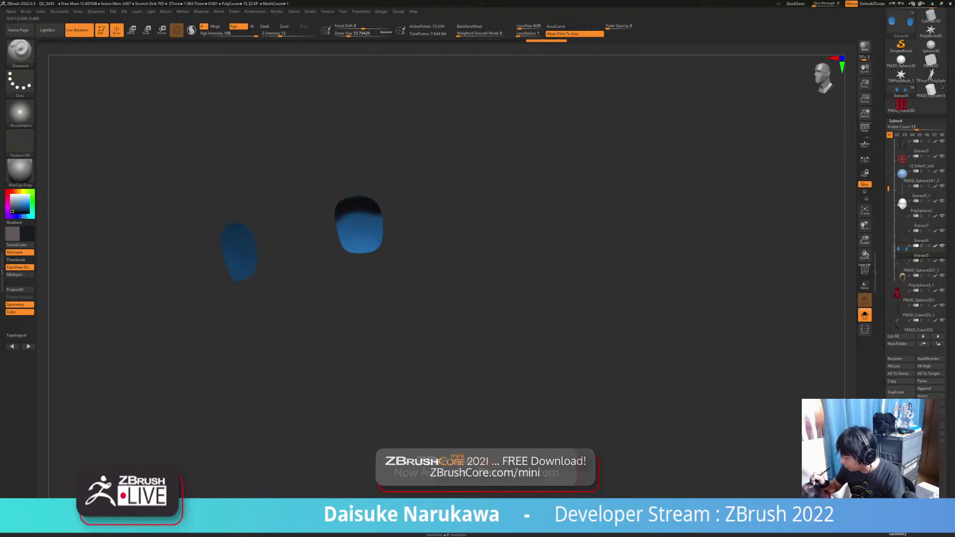
pyautogui.moveTo(281, 215); pyautogui.dragTo(309, 215)
pyautogui.moveTo(214, 238); pyautogui.dragTo(243, 238)
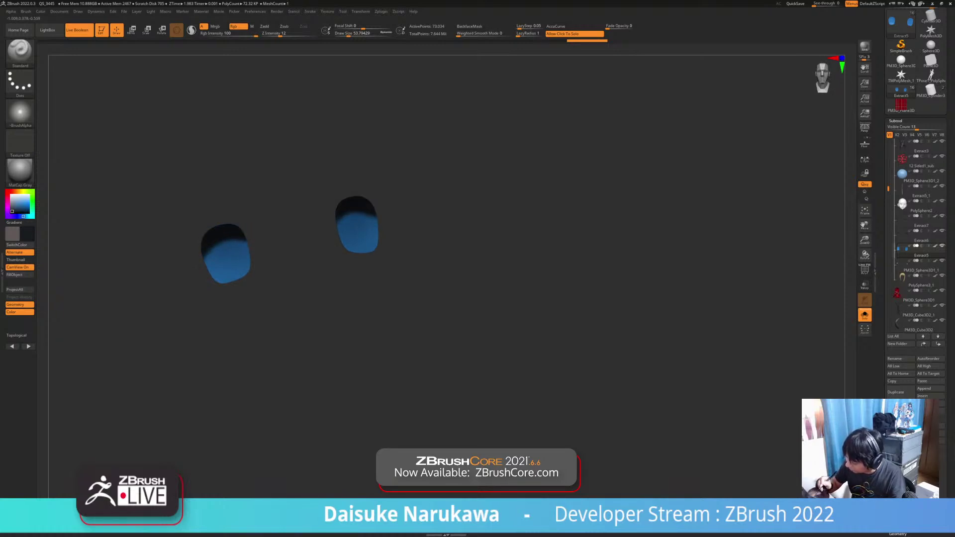
# Paint a thin near-black rim around the iris of the character's right eye with a draw size of about 31.
pyautogui.moveTo(377, 283); pyautogui.dragTo(351, 285)
pyautogui.keyDown('ctrl'); pyautogui.keyDown('shift'); pyautogui.click(350, 285); pyautogui.keyUp('shift'); pyautogui.keyUp('ctrl')
pyautogui.moveTo(423, 271); pyautogui.dragTo(396, 304, button='right')
pyautogui.click(401, 315)
pyautogui.click(343, 33)
pyautogui.moveTo(291, 271)
pyautogui.keyDown('ctrl'); pyautogui.mouseDown(button='right')
pyautogui.moveTo(289, 302)
pyautogui.moveTo(401, 270)
pyautogui.mouseUp(button='right'); pyautogui.keyUp('ctrl')
pyautogui.keyDown('ctrl'); pyautogui.moveTo(266, 227); pyautogui.dragTo(266, 256, button='right'); pyautogui.keyUp('ctrl')
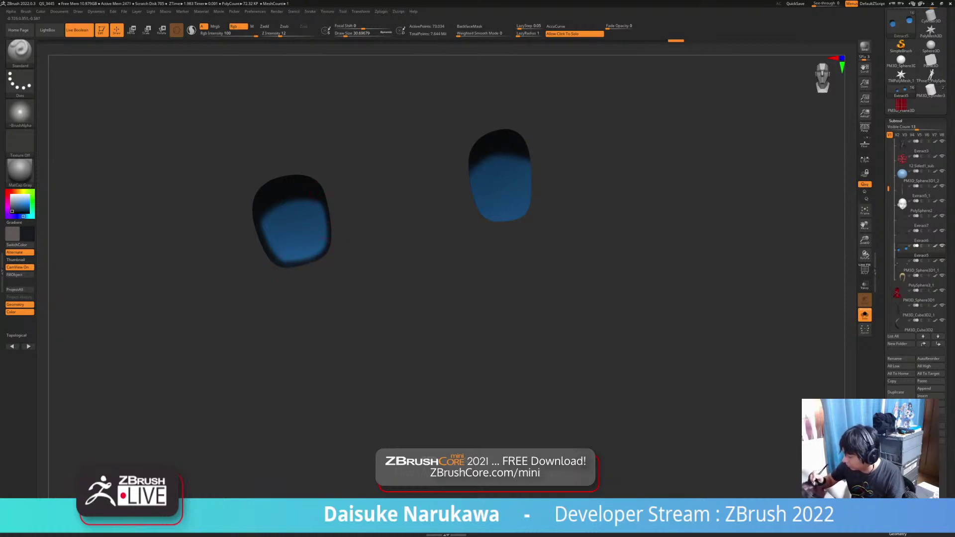
# Paint a matching dark rim around the other iris and show the whole model again.
pyautogui.keyDown('alt'); pyautogui.moveTo(428, 239); pyautogui.dragTo(304, 272); pyautogui.keyUp('alt')
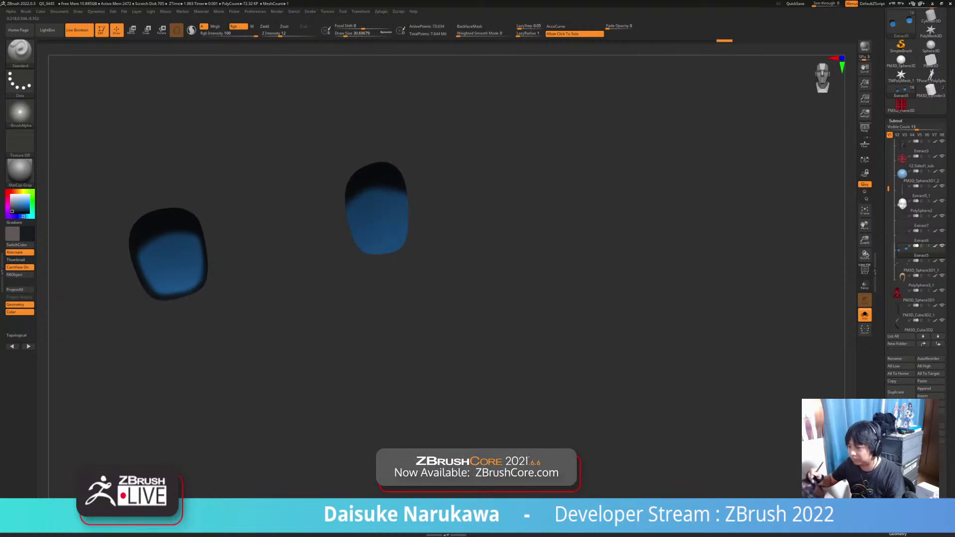
pyautogui.moveTo(395, 205); pyautogui.dragTo(389, 204, button='right')
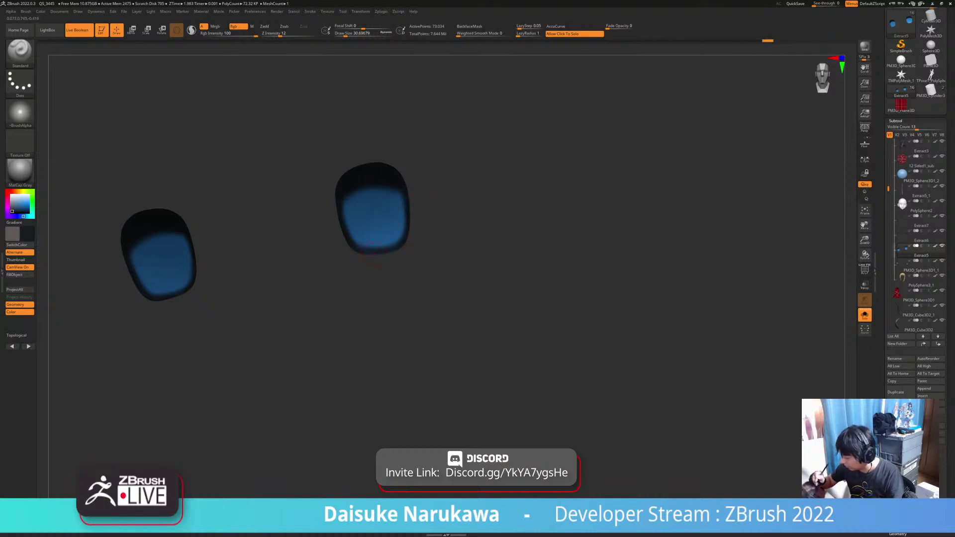
pyautogui.keyDown('ctrl'); pyautogui.moveTo(417, 238); pyautogui.dragTo(413, 307, button='right'); pyautogui.keyUp('ctrl')
pyautogui.click(438, 216)
pyautogui.keyDown('ctrl'); pyautogui.moveTo(336, 257); pyautogui.dragTo(335, 263, button='right'); pyautogui.keyUp('ctrl')
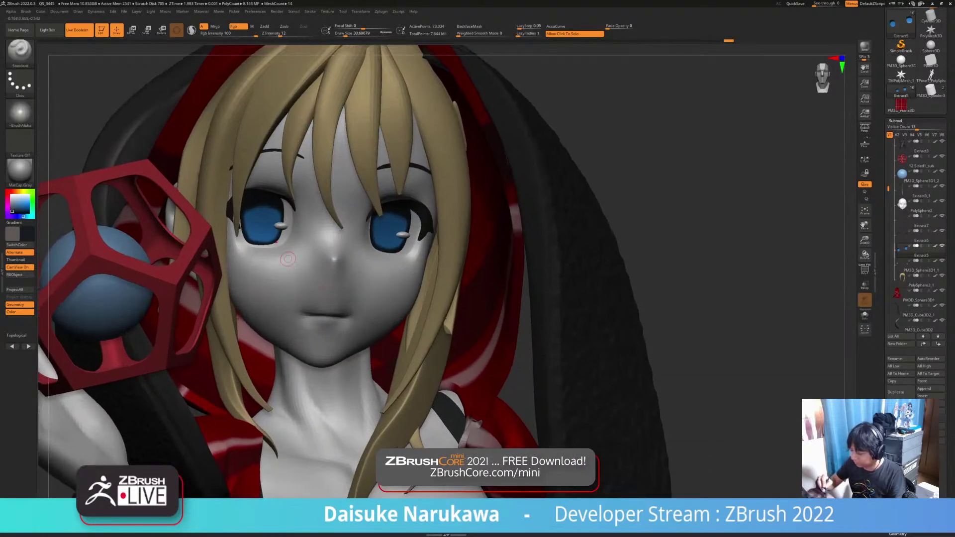
# Try painting dark pupils on the irises with a draw size of about 17, and undo the strokes.
pyautogui.click(347, 34)
pyautogui.moveTo(346, 35); pyautogui.dragTo(343, 35)
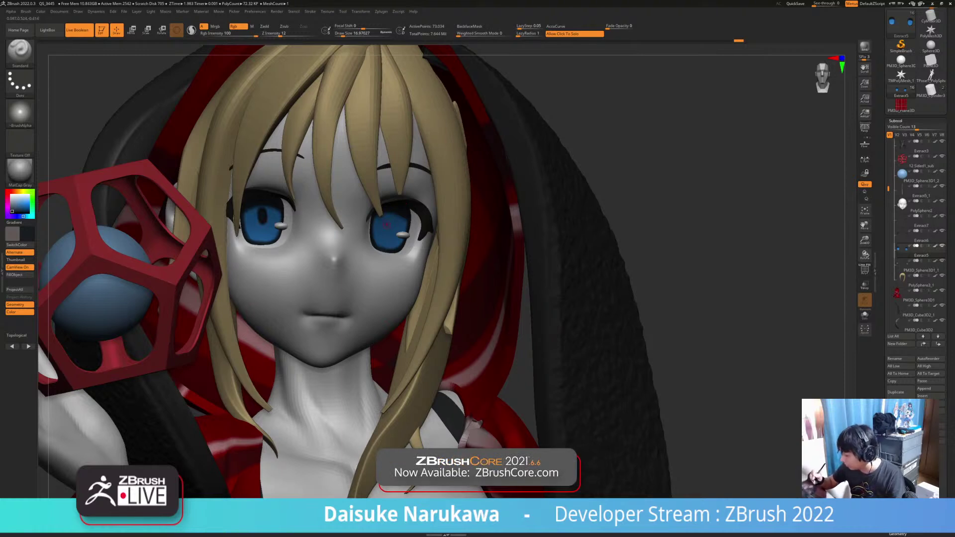
pyautogui.hotkey('ctrl', 'z')
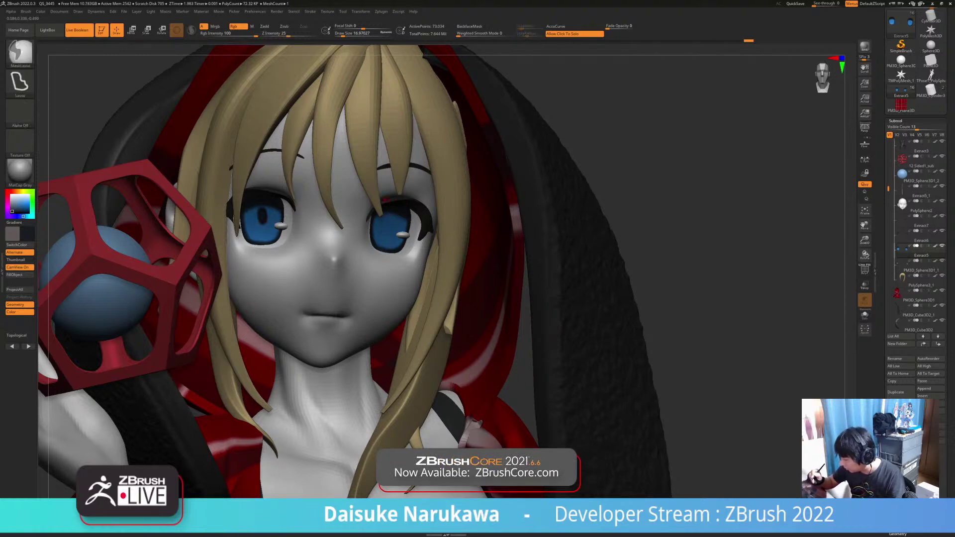
pyautogui.hotkey('ctrl', 'z')
# Paint a dark vertical oval pupil in each iris, joined to the dark upper shading.
pyautogui.click(344, 34)
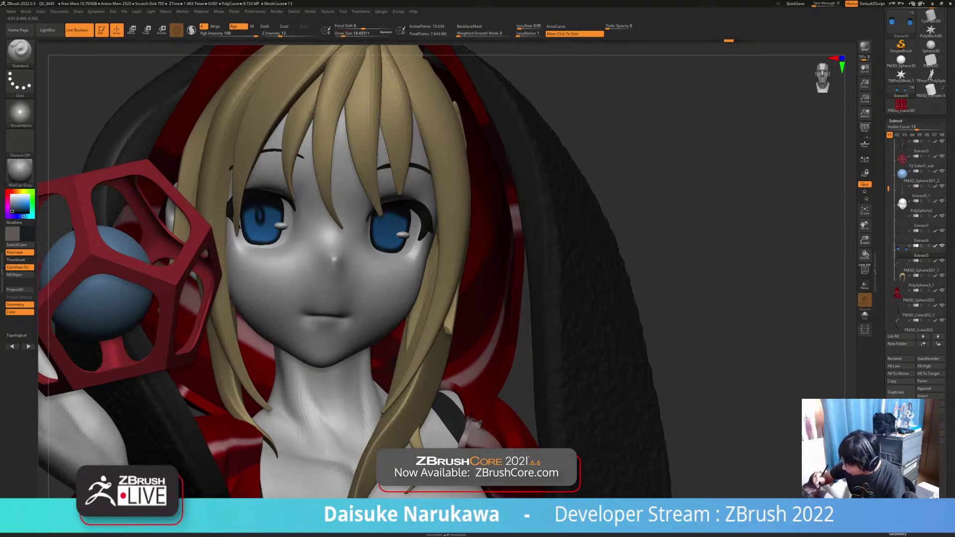
pyautogui.moveTo(312, 114)
pyautogui.mouseDown(button='right')
pyautogui.moveTo(304, 164)
pyautogui.moveTo(344, 174)
pyautogui.moveTo(314, 119)
pyautogui.mouseUp(button='right')
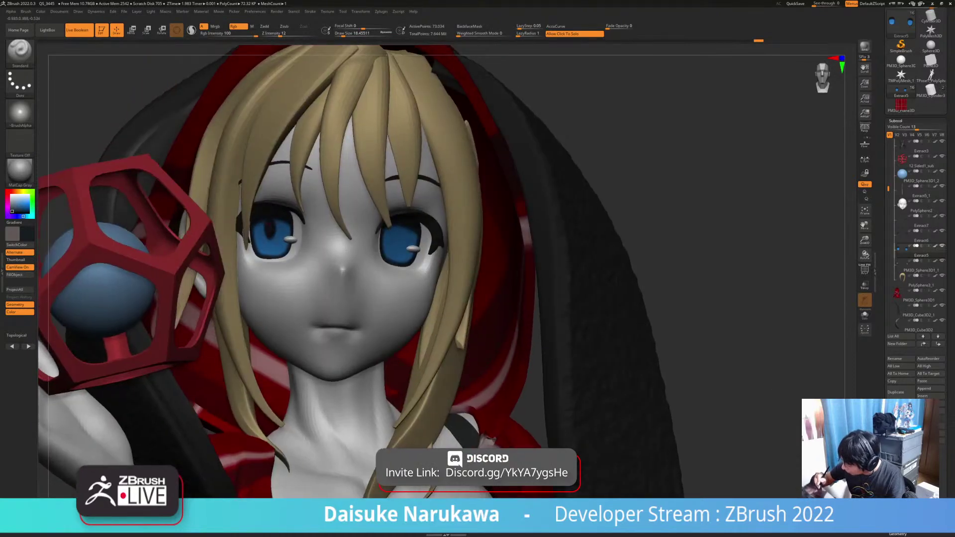
pyautogui.moveTo(270, 232); pyautogui.dragTo(271, 235)
pyautogui.moveTo(308, 239); pyautogui.dragTo(319, 256, button='right')
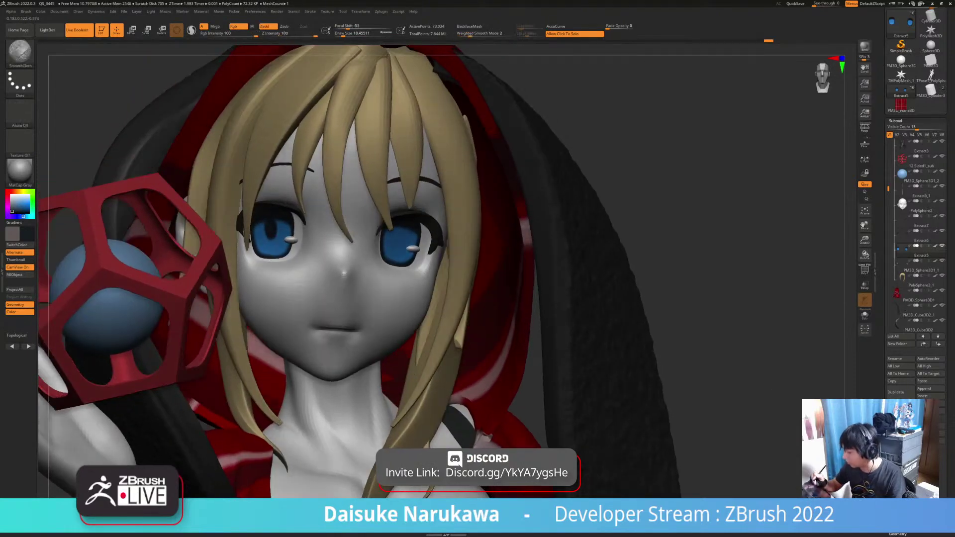
pyautogui.click(425, 213)
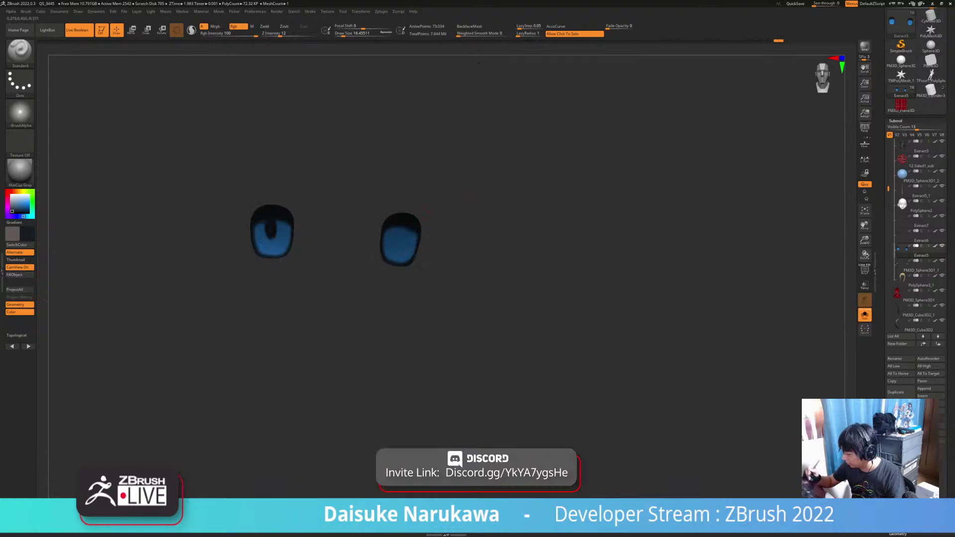
pyautogui.moveTo(343, 33); pyautogui.dragTo(348, 33)
pyautogui.moveTo(398, 231); pyautogui.dragTo(396, 243)
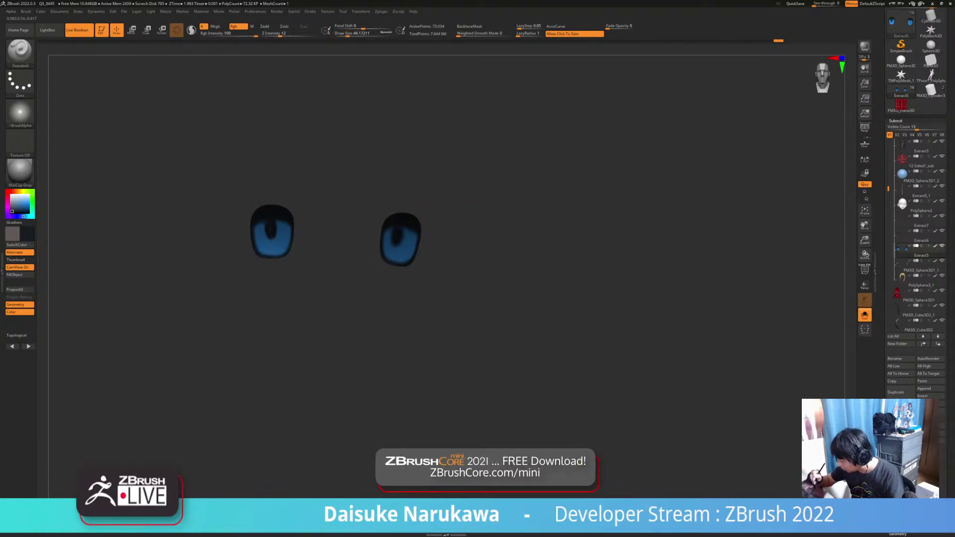
pyautogui.moveTo(432, 204)
pyautogui.keyDown('ctrl'); pyautogui.mouseDown(button='right')
pyautogui.moveTo(469, 209)
pyautogui.moveTo(438, 215)
pyautogui.mouseUp(button='right'); pyautogui.keyUp('ctrl')
pyautogui.keyDown('ctrl'); pyautogui.moveTo(470, 280); pyautogui.dragTo(446, 219, button='right'); pyautogui.keyUp('ctrl')
pyautogui.click(467, 267)
pyautogui.moveTo(345, 209)
pyautogui.keyDown('ctrl'); pyautogui.mouseDown(button='right')
pyautogui.moveTo(342, 251)
pyautogui.moveTo(379, 327)
pyautogui.mouseUp(button='right'); pyautogui.keyUp('ctrl')
# Make the head subtool active, isolate it, and switch its stage with Stager to the straight, symmetrical version.
pyautogui.keyDown('alt'); pyautogui.click(343, 253); pyautogui.keyUp('alt')
pyautogui.moveTo(350, 34); pyautogui.dragTo(346, 34)
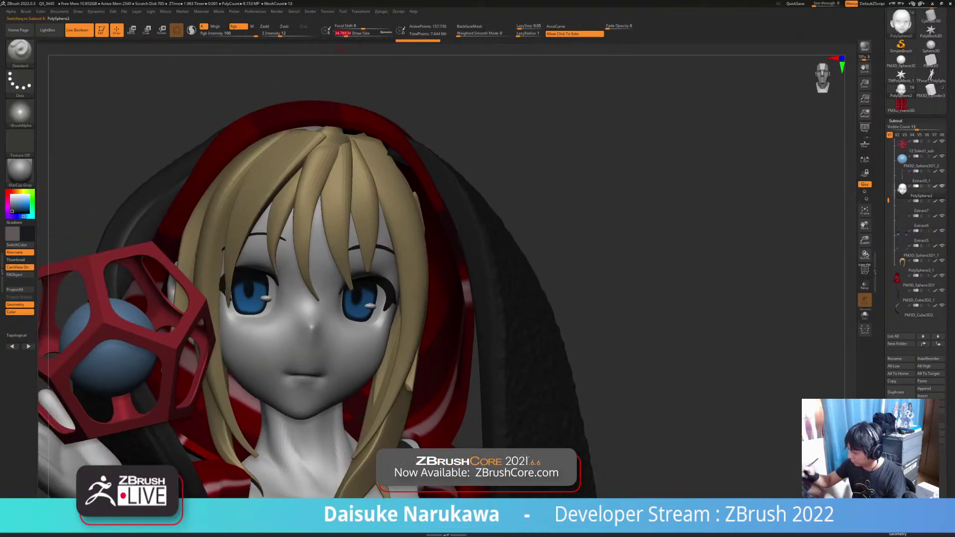
pyautogui.click(342, 69)
pyautogui.moveTo(366, 267); pyautogui.dragTo(350, 268, button='right')
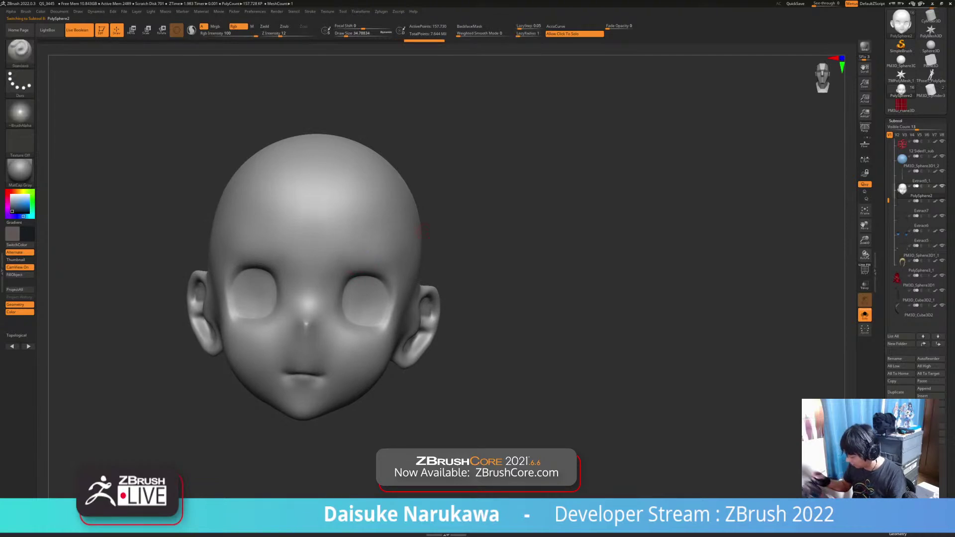
pyautogui.click(896, 121)
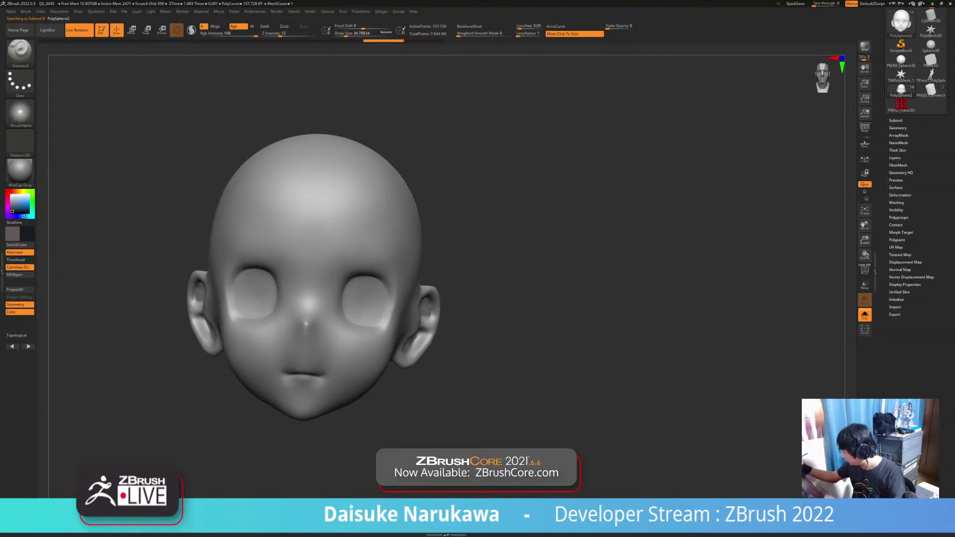
pyautogui.click(898, 128)
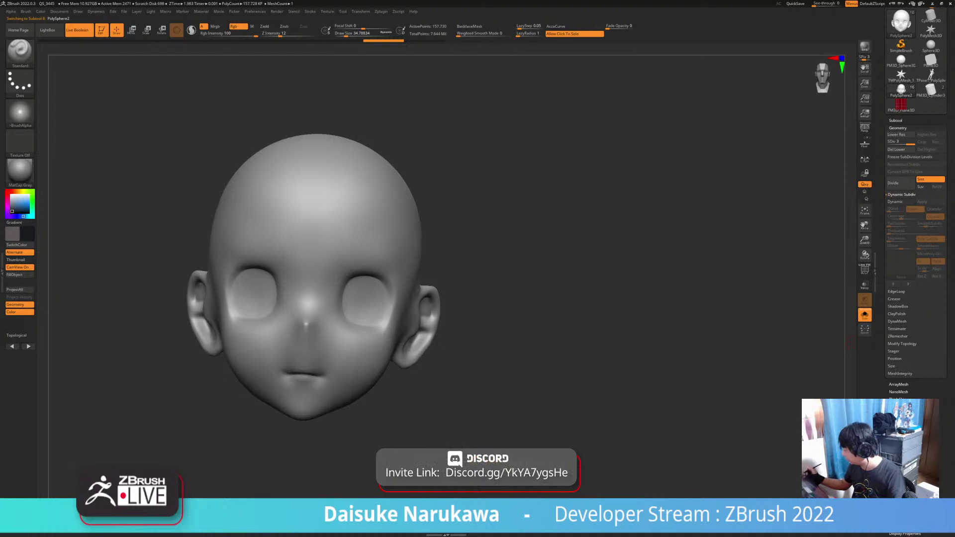
pyautogui.click(893, 351)
pyautogui.click(899, 276)
pyautogui.moveTo(344, 244)
pyautogui.keyDown('ctrl'); pyautogui.mouseDown(button='right')
pyautogui.moveTo(344, 281)
pyautogui.moveTo(380, 259)
pyautogui.mouseUp(button='right'); pyautogui.keyUp('ctrl')
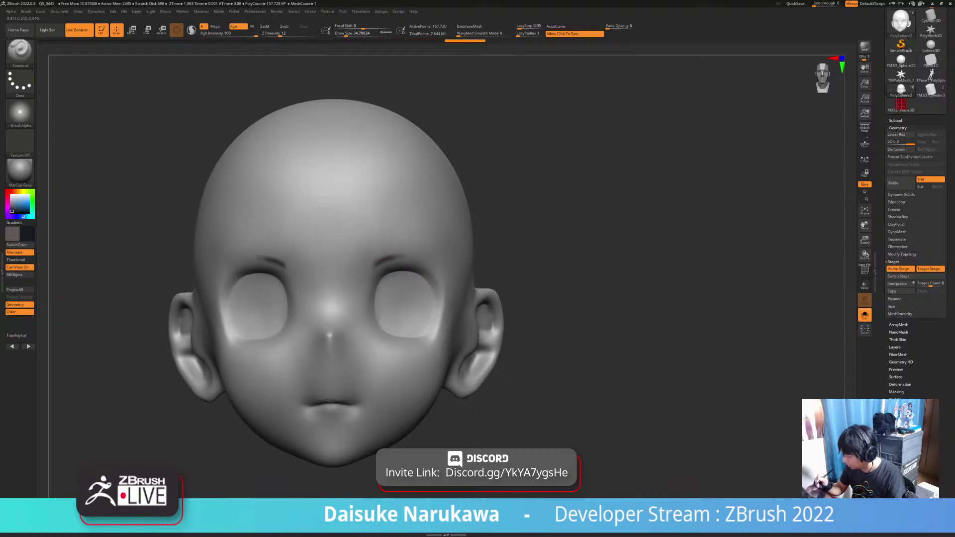
# Subdivide the head to level 4 and paint thin dark strokes just above the eye sockets with a draw size of about 16.
pyautogui.hotkey('ctrl', 'd')
pyautogui.click(341, 33)
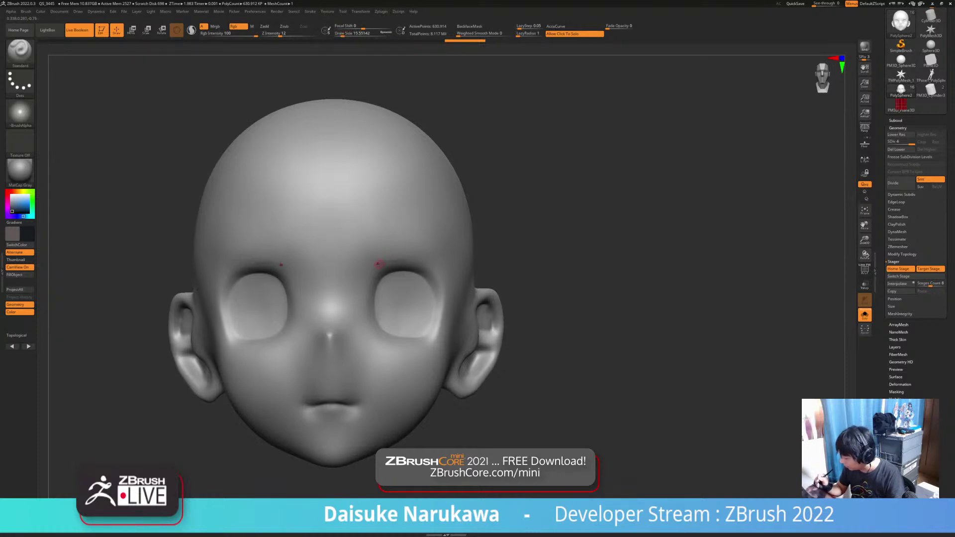
pyautogui.moveTo(406, 262)
pyautogui.mouseDown()
pyautogui.moveTo(373, 264)
pyautogui.moveTo(399, 262)
pyautogui.mouseUp()
pyautogui.moveTo(435, 260)
pyautogui.keyDown('ctrl'); pyautogui.mouseDown(button='right')
pyautogui.moveTo(487, 289)
pyautogui.moveTo(489, 269)
pyautogui.mouseUp(button='right'); pyautogui.keyUp('ctrl')
pyautogui.moveTo(489, 269); pyautogui.dragTo(451, 284, button='right')
pyautogui.moveTo(440, 272); pyautogui.dragTo(448, 287)
pyautogui.keyDown('ctrl'); pyautogui.moveTo(448, 287); pyautogui.dragTo(418, 433, button='right'); pyautogui.keyUp('ctrl')
# Show all subtools and switch the head back to its posed stage.
pyautogui.hotkey('alt', 's')
pyautogui.moveTo(377, 493); pyautogui.dragTo(434, 490, button='right')
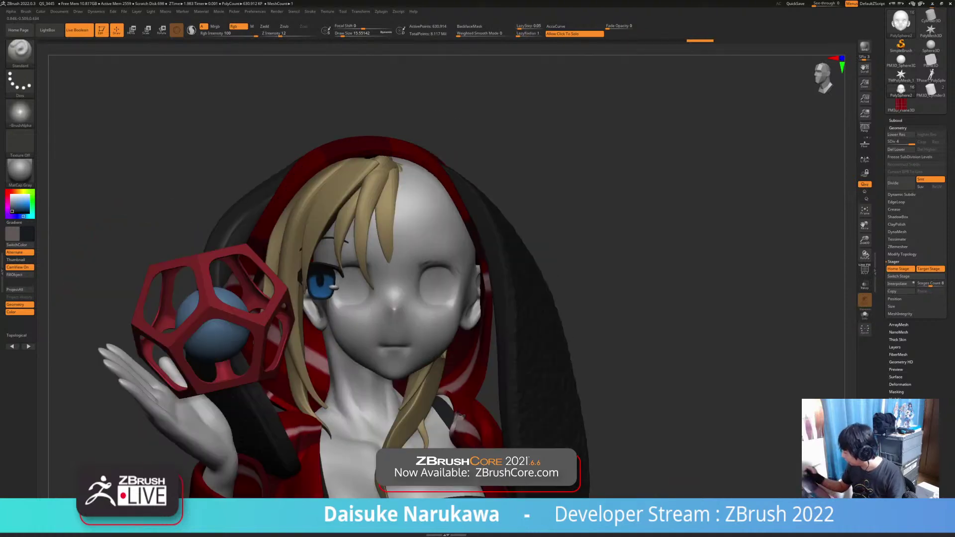
pyautogui.click(900, 277)
pyautogui.moveTo(581, 386)
pyautogui.keyDown('ctrl'); pyautogui.mouseDown(button='right')
pyautogui.moveTo(562, 423)
pyautogui.moveTo(475, 418)
pyautogui.moveTo(522, 419)
pyautogui.moveTo(520, 455)
pyautogui.moveTo(530, 457)
pyautogui.moveTo(500, 419)
pyautogui.moveTo(499, 391)
pyautogui.moveTo(418, 392)
pyautogui.moveTo(523, 399)
pyautogui.moveTo(498, 402)
pyautogui.mouseUp(button='right'); pyautogui.keyUp('ctrl')
pyautogui.click(491, 390)
pyautogui.click(491, 393)
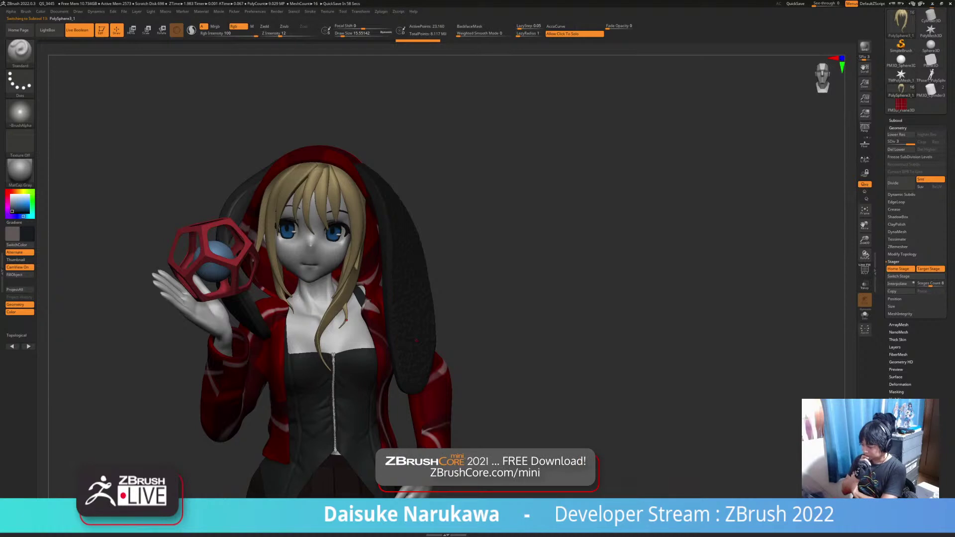
# Make the skirt subtool active and append a Cube3D as a new subtool.
pyautogui.moveTo(416, 341)
pyautogui.keyDown('ctrl'); pyautogui.mouseDown(button='right')
pyautogui.moveTo(458, 391)
pyautogui.moveTo(451, 352)
pyautogui.moveTo(498, 353)
pyautogui.moveTo(451, 353)
pyautogui.moveTo(452, 361)
pyautogui.moveTo(443, 313)
pyautogui.moveTo(406, 314)
pyautogui.moveTo(487, 317)
pyautogui.moveTo(424, 317)
pyautogui.moveTo(452, 317)
pyautogui.moveTo(451, 352)
pyautogui.moveTo(451, 300)
pyautogui.moveTo(431, 301)
pyautogui.moveTo(674, 301)
pyautogui.moveTo(647, 302)
pyautogui.mouseUp(button='right'); pyautogui.keyUp('ctrl')
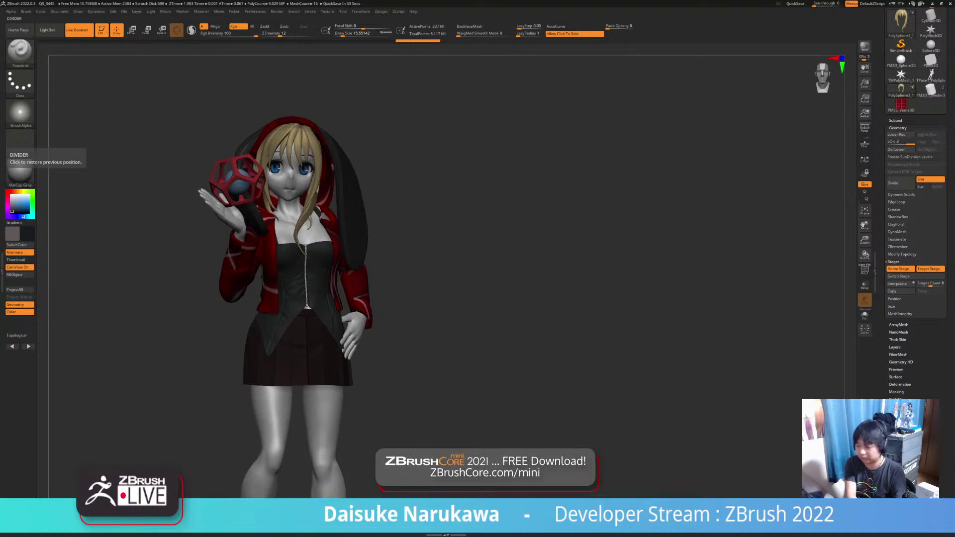
pyautogui.moveTo(149, 239)
pyautogui.mouseDown(button='right')
pyautogui.moveTo(199, 240)
pyautogui.moveTo(154, 239)
pyautogui.moveTo(154, 305)
pyautogui.mouseUp(button='right')
pyautogui.moveTo(319, 371)
pyautogui.keyDown('alt'); pyautogui.mouseDown(button='right')
pyautogui.moveTo(339, 348)
pyautogui.moveTo(337, 319)
pyautogui.mouseUp(button='right'); pyautogui.keyUp('alt')
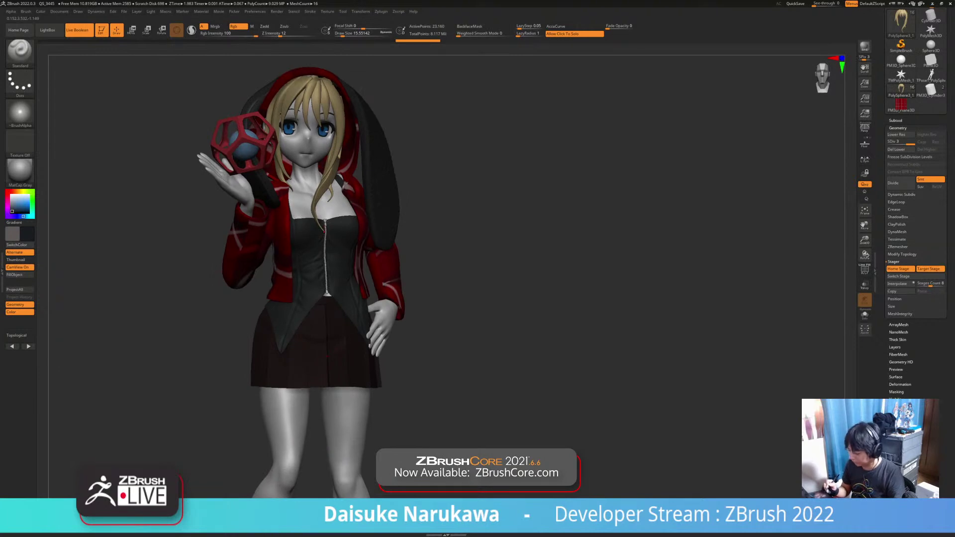
pyautogui.keyDown('alt'); pyautogui.click(327, 356); pyautogui.keyUp('alt')
pyautogui.moveTo(327, 356)
pyautogui.keyDown('ctrl'); pyautogui.mouseDown(button='right')
pyautogui.moveTo(326, 336)
pyautogui.moveTo(398, 338)
pyautogui.moveTo(319, 336)
pyautogui.moveTo(358, 369)
pyautogui.mouseUp(button='right'); pyautogui.keyUp('ctrl')
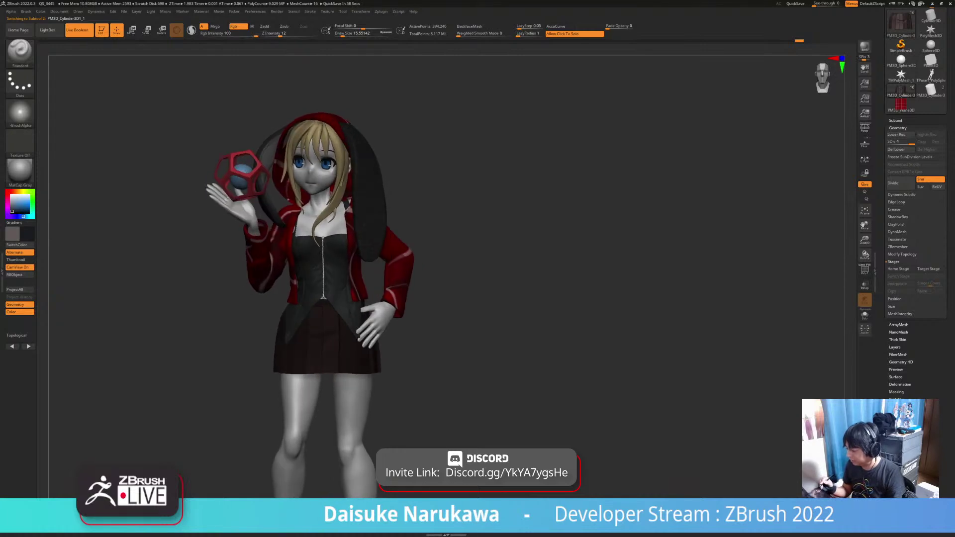
pyautogui.click(896, 120)
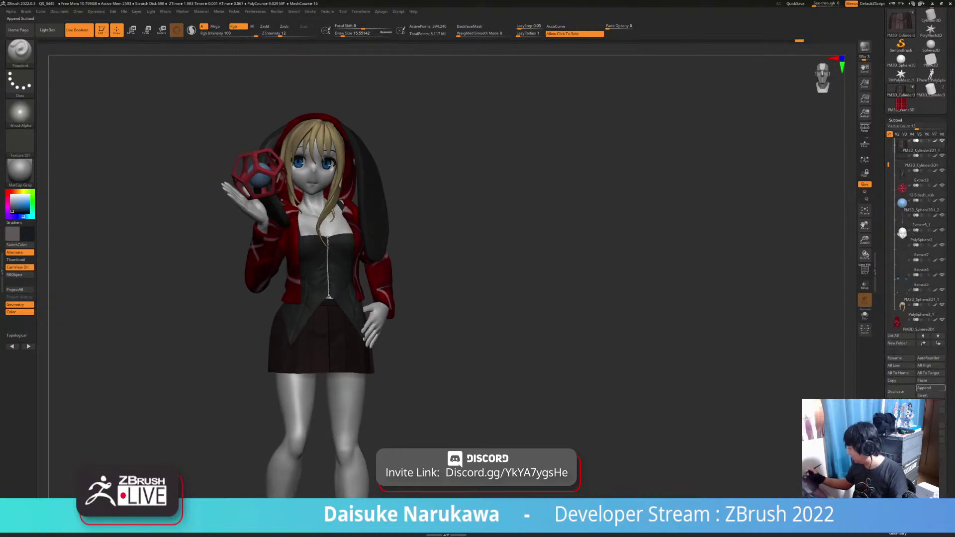
pyautogui.click(932, 388)
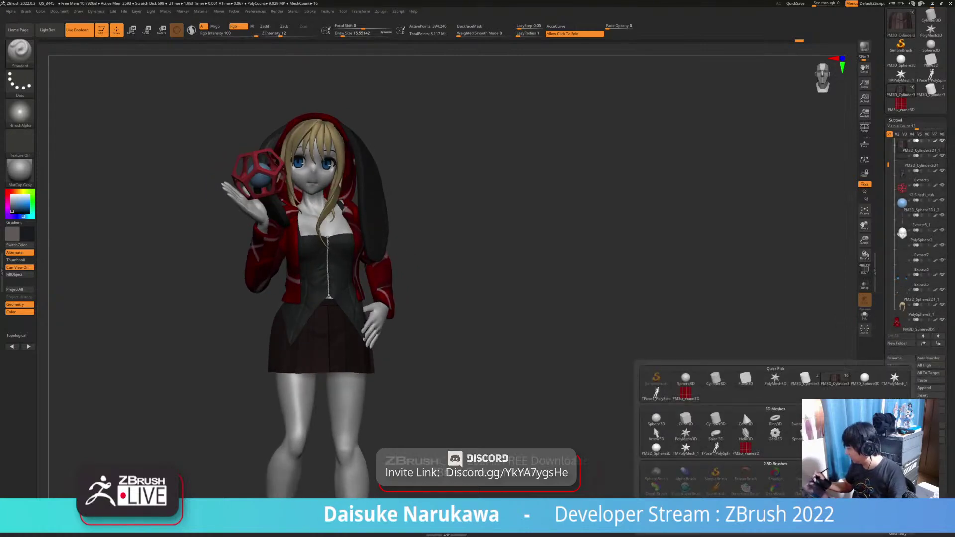
pyautogui.moveTo(715, 420)
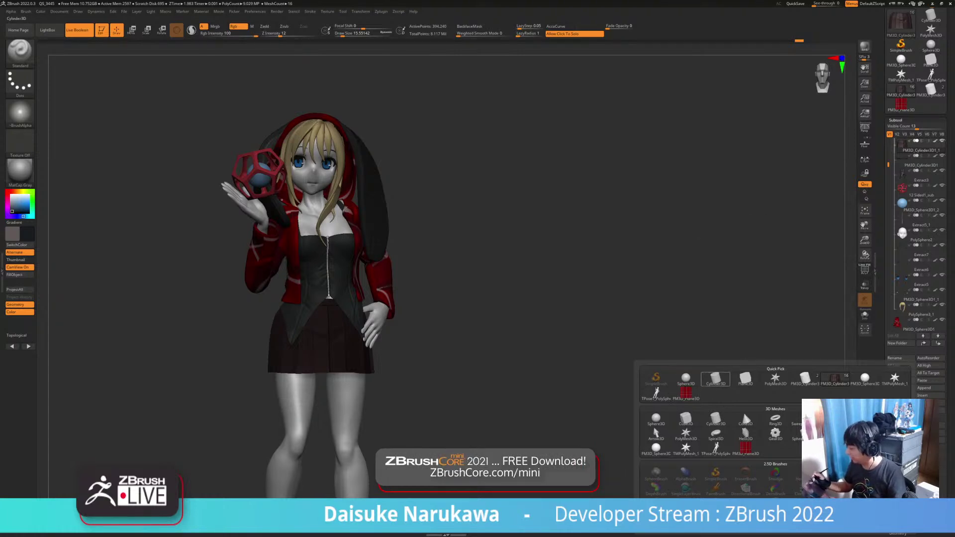
pyautogui.click(686, 420)
# Scale the appended cube down and flatten it vertically into a small thin bar.
pyautogui.press('w')
pyautogui.keyDown('ctrl'); pyautogui.moveTo(326, 224); pyautogui.dragTo(343, 284, button='right'); pyautogui.keyUp('ctrl')
pyautogui.moveTo(314, 203); pyautogui.dragTo(310, 239)
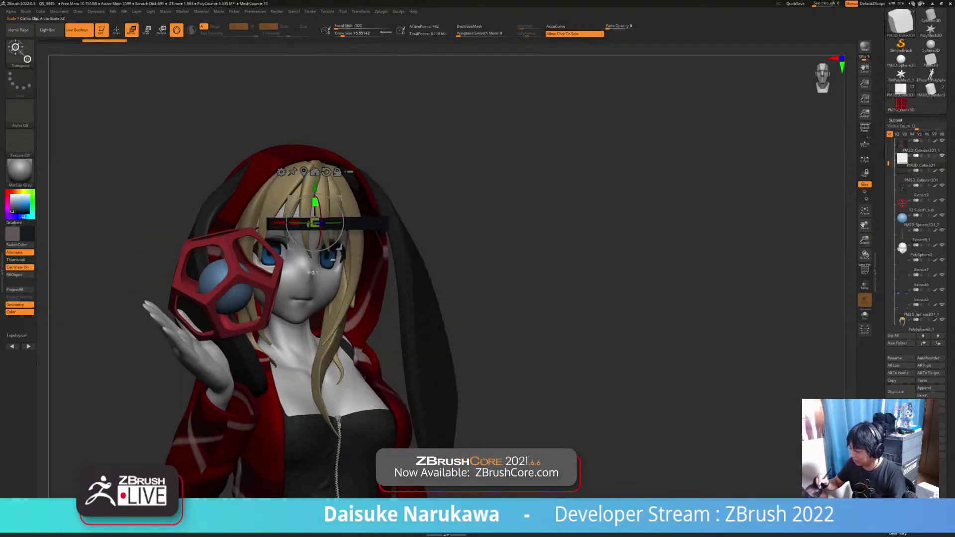
pyautogui.moveTo(307, 224); pyautogui.dragTo(317, 271, button='right')
pyautogui.moveTo(324, 197); pyautogui.dragTo(321, 185)
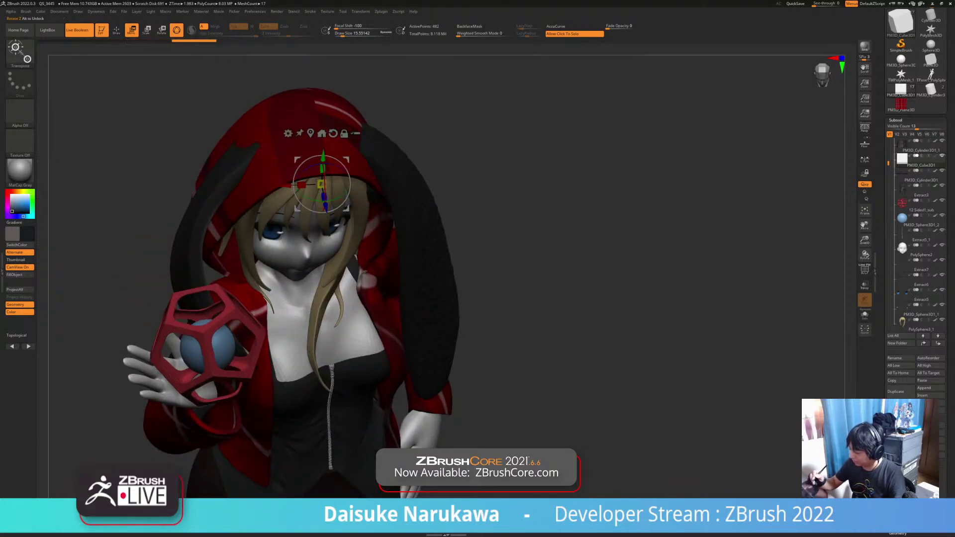
# Move the flattened bar out in front of the character's face and display its polyframe.
pyautogui.moveTo(321, 193); pyautogui.dragTo(307, 214, button='right')
pyautogui.moveTo(326, 206); pyautogui.dragTo(341, 274)
pyautogui.moveTo(332, 313); pyautogui.dragTo(322, 273, button='right')
pyautogui.moveTo(321, 273); pyautogui.dragTo(334, 273)
pyautogui.moveTo(335, 279); pyautogui.dragTo(341, 255, button='right')
pyautogui.moveTo(342, 259); pyautogui.dragTo(342, 259)
pyautogui.moveTo(344, 279)
pyautogui.keyDown('shift'); pyautogui.mouseDown(button='right')
pyautogui.moveTo(320, 267)
pyautogui.moveTo(365, 304)
pyautogui.mouseUp(button='right'); pyautogui.keyUp('shift')
pyautogui.click(865, 269)
pyautogui.moveTo(319, 256); pyautogui.dragTo(324, 293, button='right')
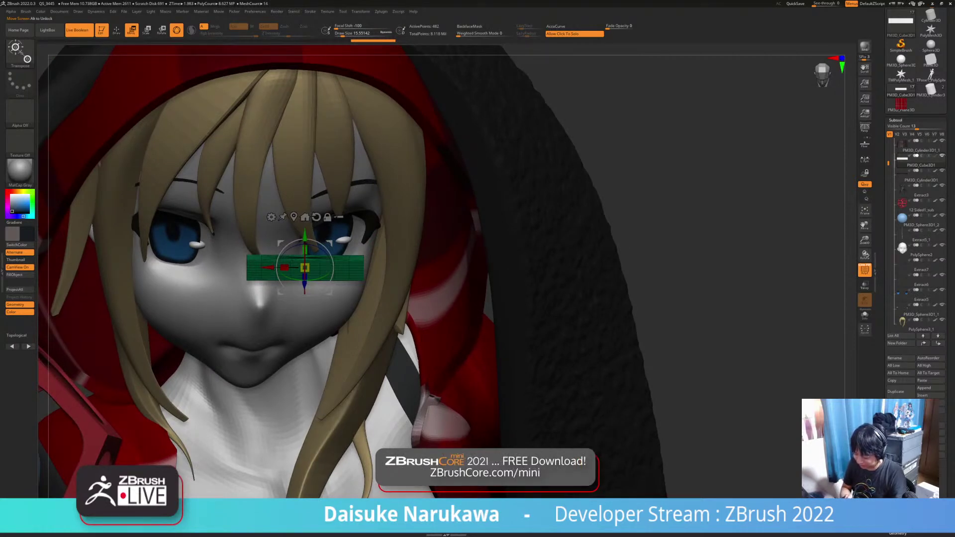
# ZRemesh the flattened bar, subdivide it and turn off the polyframe display.
pyautogui.press('z')
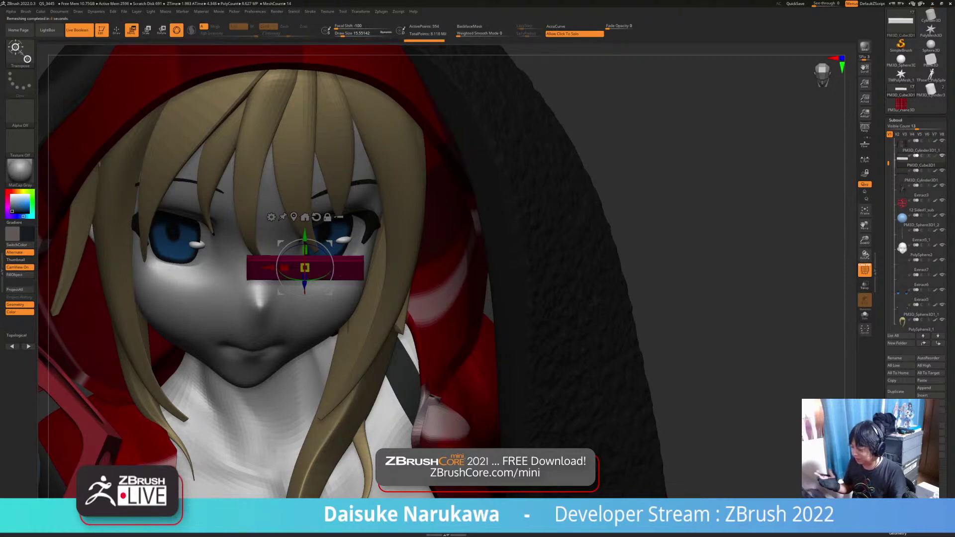
pyautogui.moveTo(721, 309); pyautogui.dragTo(721, 254)
pyautogui.hotkey('ctrl', 'd')
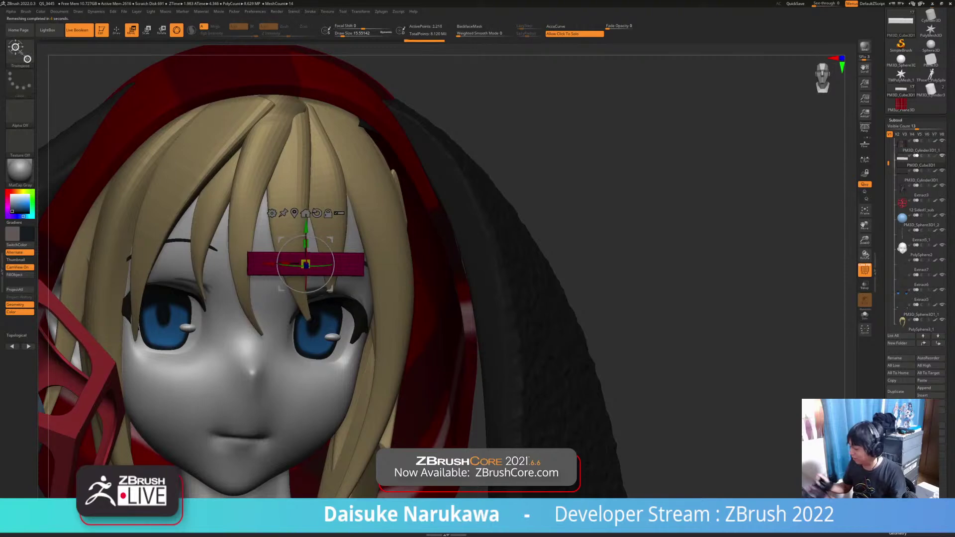
pyautogui.hotkey('shift', 'f')
# Move the bar across the face to the character's left eye.
pyautogui.keyDown('ctrl'); pyautogui.moveTo(722, 278); pyautogui.dragTo(721, 194, button='right'); pyautogui.keyUp('ctrl')
pyautogui.keyDown('ctrl'); pyautogui.moveTo(301, 209); pyautogui.dragTo(298, 245, button='right'); pyautogui.keyUp('ctrl')
pyautogui.moveTo(298, 248); pyautogui.dragTo(298, 250)
pyautogui.moveTo(301, 249); pyautogui.dragTo(297, 190, button='right')
pyautogui.moveTo(298, 243); pyautogui.dragTo(361, 353)
pyautogui.moveTo(361, 352); pyautogui.dragTo(366, 393, button='right')
pyautogui.moveTo(367, 388); pyautogui.dragTo(366, 390)
pyautogui.keyDown('shift'); pyautogui.moveTo(366, 391); pyautogui.dragTo(364, 411, button='right'); pyautogui.keyUp('shift')
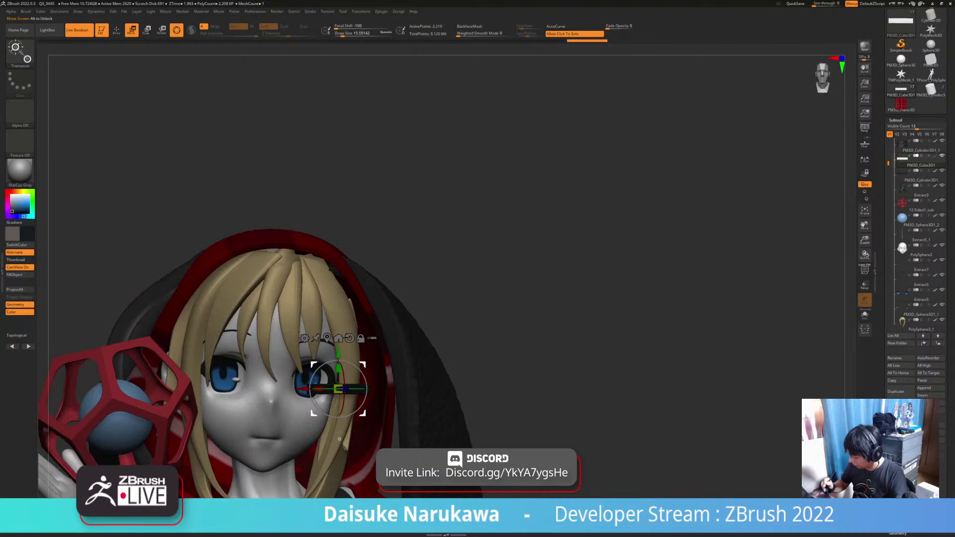
# Tilt the bar diagonally and seat it against the side hair above the left eye as a hair clip.
pyautogui.moveTo(336, 382)
pyautogui.mouseDown()
pyautogui.moveTo(336, 336)
pyautogui.moveTo(333, 373)
pyautogui.mouseUp()
pyautogui.moveTo(364, 360); pyautogui.dragTo(405, 369, button='right')
pyautogui.moveTo(379, 335); pyautogui.dragTo(354, 335)
pyautogui.moveTo(381, 343); pyautogui.dragTo(321, 338, button='right')
pyautogui.moveTo(302, 345)
pyautogui.mouseDown()
pyautogui.moveTo(340, 365)
pyautogui.moveTo(295, 352)
pyautogui.mouseUp()
pyautogui.moveTo(318, 367); pyautogui.dragTo(319, 351, button='right')
pyautogui.moveTo(304, 323); pyautogui.dragTo(302, 319)
# Duplicate the hair clip and place the two bars parallel across the side hair above the left eye.
pyautogui.press('q')
pyautogui.moveTo(329, 349)
pyautogui.keyDown('ctrl'); pyautogui.mouseDown(button='right')
pyautogui.moveTo(332, 317)
pyautogui.moveTo(338, 343)
pyautogui.moveTo(308, 330)
pyautogui.moveTo(337, 345)
pyautogui.moveTo(296, 324)
pyautogui.mouseUp(button='right'); pyautogui.keyUp('ctrl')
pyautogui.press('w')
pyautogui.moveTo(335, 317); pyautogui.dragTo(333, 320)
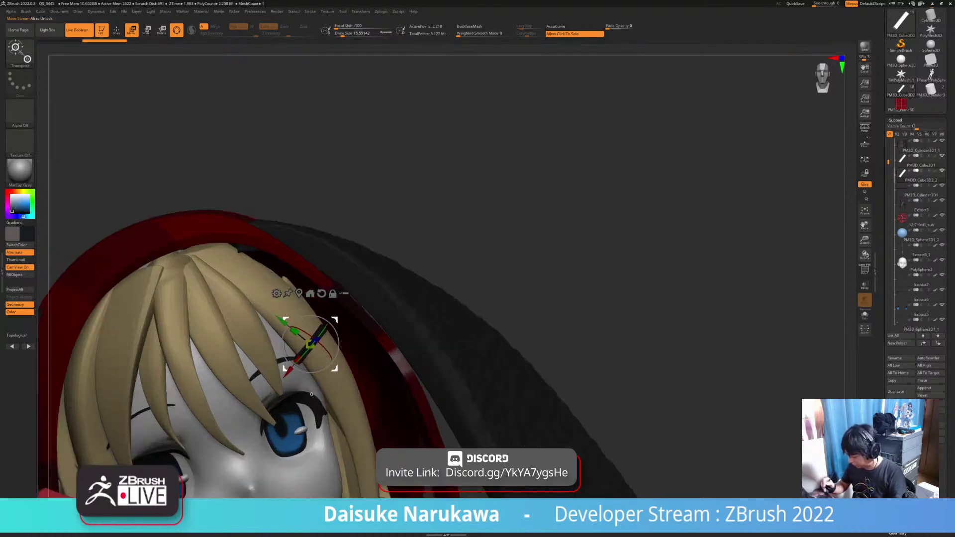
pyautogui.moveTo(335, 371); pyautogui.dragTo(345, 382)
pyautogui.moveTo(345, 381); pyautogui.dragTo(314, 352, button='right')
pyautogui.moveTo(296, 333); pyautogui.dragTo(296, 334)
pyautogui.press('q')
# Make the hair subtool active and choose the CurveTube brush.
pyautogui.moveTo(313, 352)
pyautogui.mouseDown(button='right')
pyautogui.moveTo(344, 375)
pyautogui.moveTo(355, 304)
pyautogui.moveTo(329, 251)
pyautogui.moveTo(330, 278)
pyautogui.mouseUp(button='right')
pyautogui.keyDown('alt'); pyautogui.click(326, 301); pyautogui.keyUp('alt')
pyautogui.press('b')
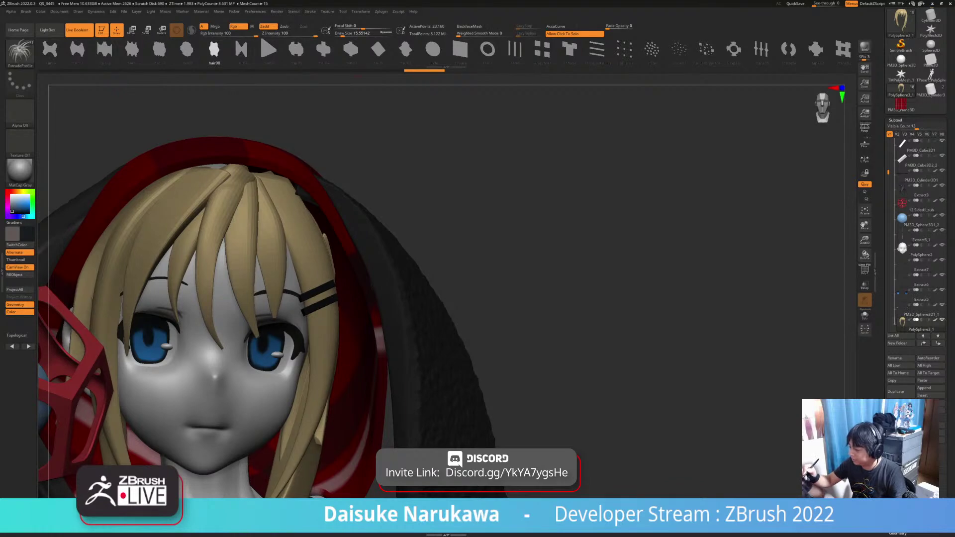
pyautogui.click(20, 51)
pyautogui.press('s')
pyautogui.click(20, 52)
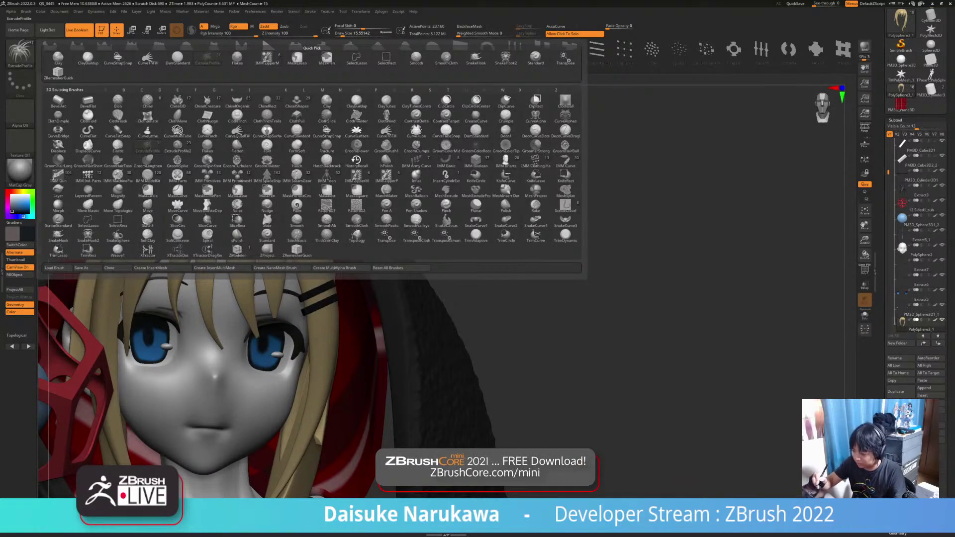
pyautogui.press('c')
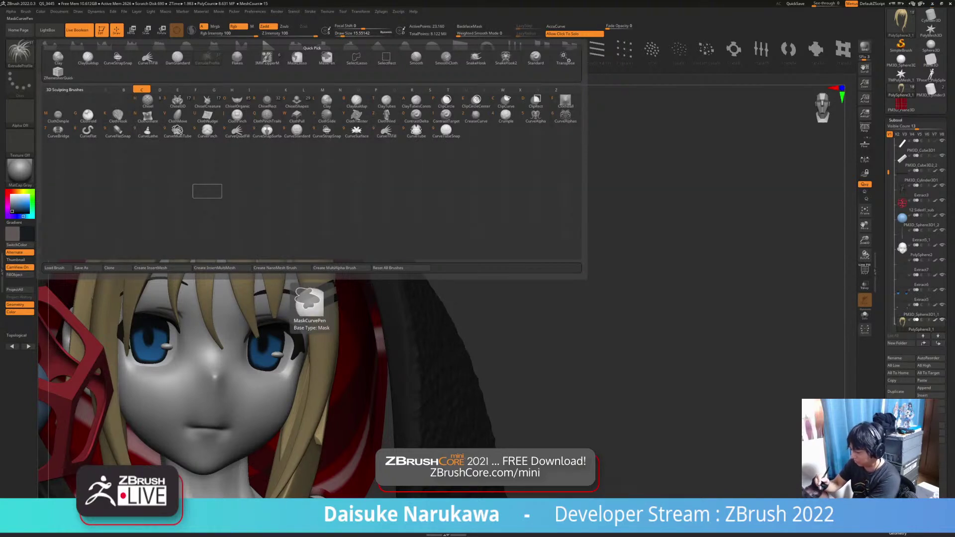
pyautogui.click(416, 130)
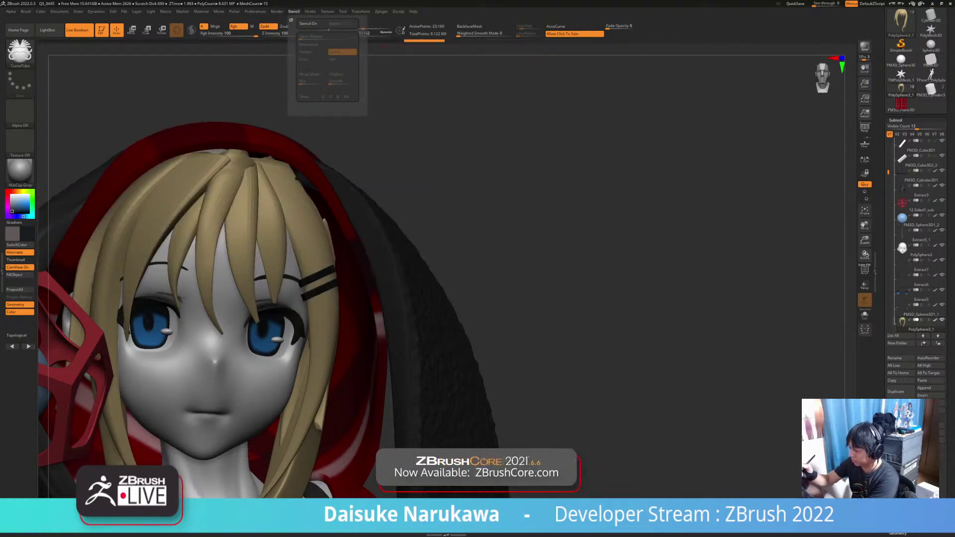
# Set the picker's depth option to Closest Z.
pyautogui.moveTo(310, 11)
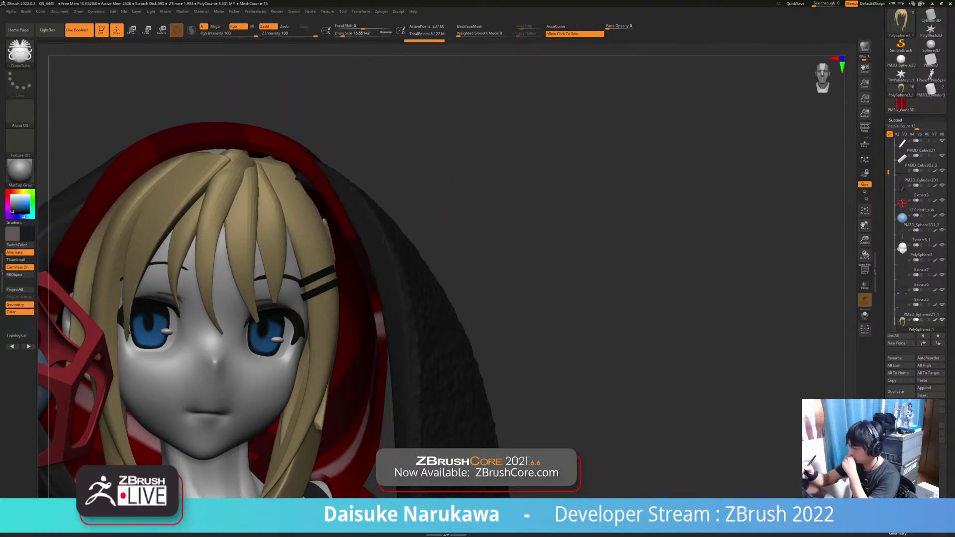
pyautogui.click(234, 11)
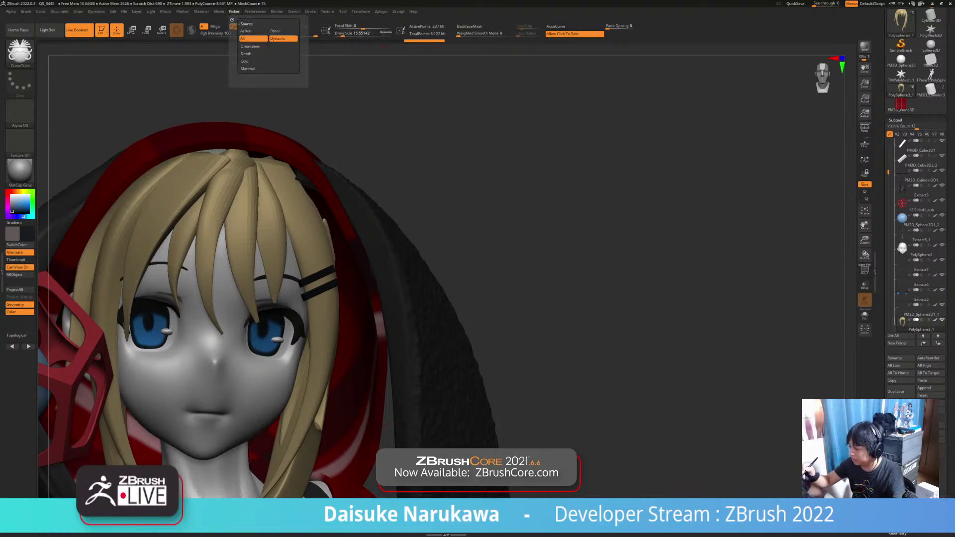
pyautogui.click(246, 39)
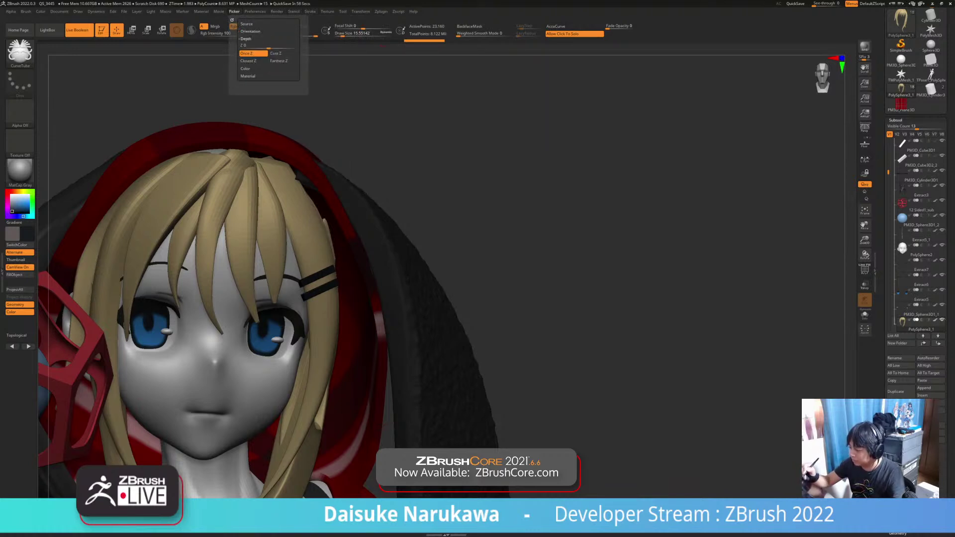
pyautogui.click(253, 61)
# Try to draw a curve tube on the hair beside the clips.
pyautogui.keyDown('alt'); pyautogui.moveTo(357, 188); pyautogui.dragTo(351, 132); pyautogui.keyUp('alt')
pyautogui.keyDown('ctrl'); pyautogui.moveTo(351, 133); pyautogui.dragTo(347, 107, button='right'); pyautogui.keyUp('ctrl')
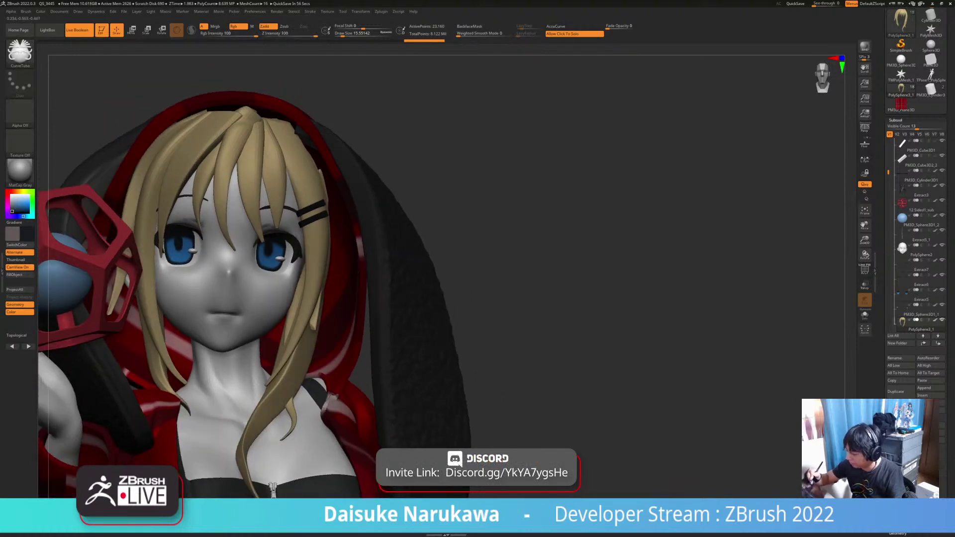
pyautogui.moveTo(288, 165); pyautogui.dragTo(276, 131)
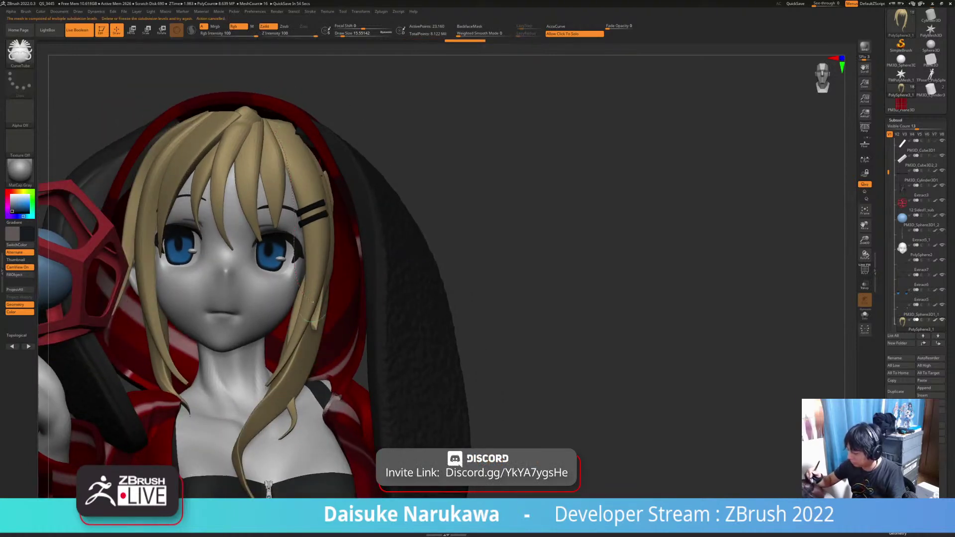
pyautogui.hotkey('ctrl', 'z')
pyautogui.hotkey('ctrl', 'shift', 'z')
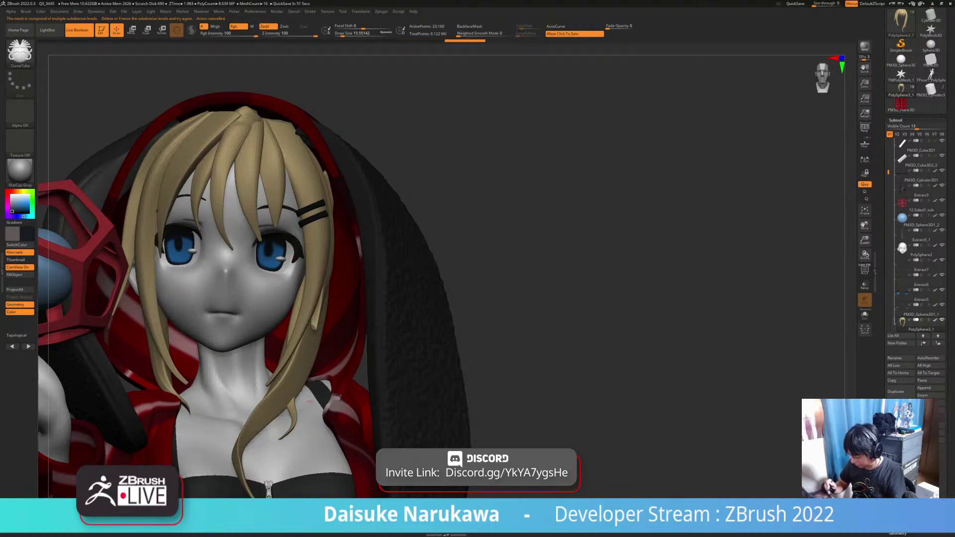
pyautogui.click(497, 249)
pyautogui.hotkey('ctrl', 'shift', 'z')
pyautogui.click(497, 249)
pyautogui.click(498, 249)
pyautogui.moveTo(498, 248); pyautogui.dragTo(448, 249)
pyautogui.hotkey('ctrl', 'shift', 'z')
pyautogui.hotkey('ctrl', 'shift', 'z')
# Reduce the hair to its low-poly subdivision level and delete the other subdivision levels.
pyautogui.click(896, 121)
pyautogui.click(898, 128)
pyautogui.click(916, 157)
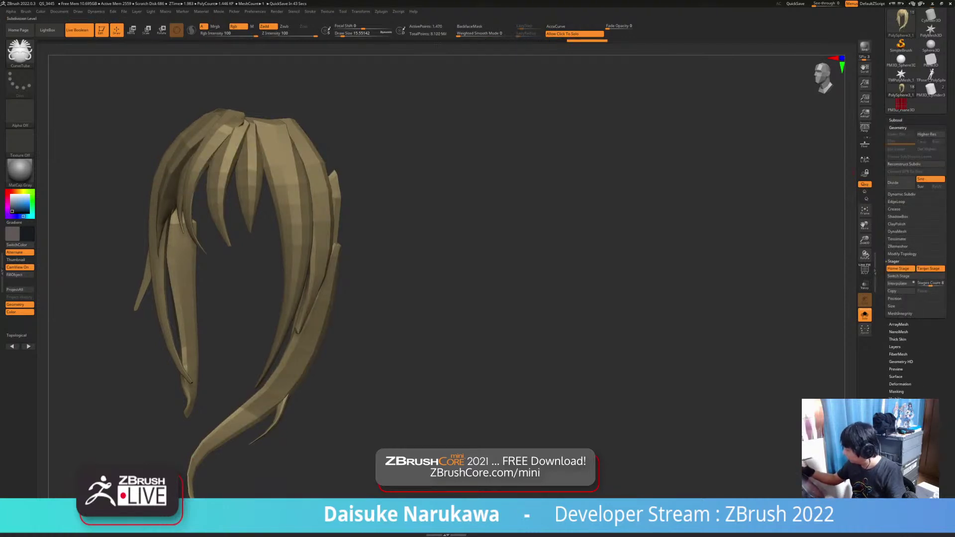
pyautogui.click(854, 172)
# Try a curve tube running down the side hair past the clips, and undo it.
pyautogui.moveTo(228, 152); pyautogui.dragTo(262, 151, button='right')
pyautogui.moveTo(266, 189); pyautogui.dragTo(301, 249)
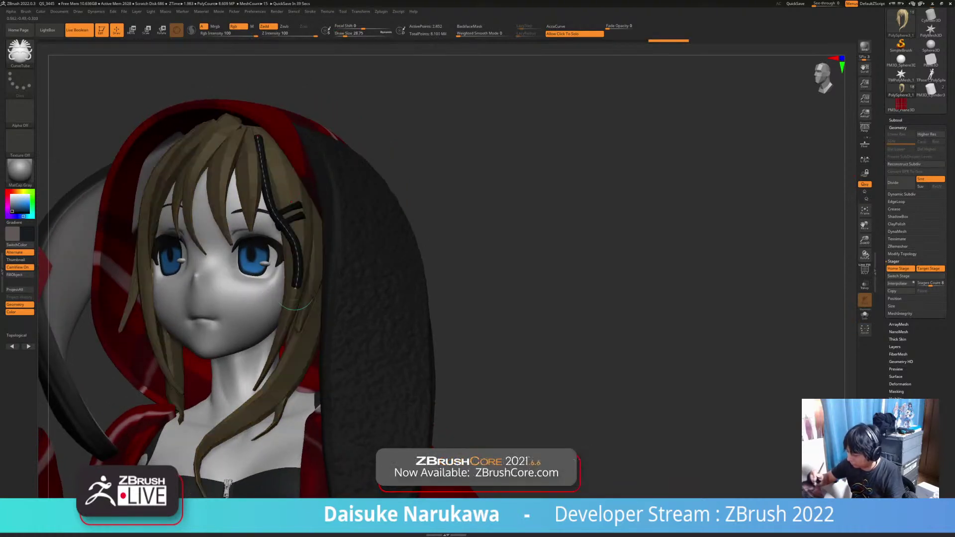
pyautogui.hotkey('ctrl', 'z')
# Sample the blonde hair colour, draw a curve tube strand down past the clips and isolate the hair.
pyautogui.press('c')
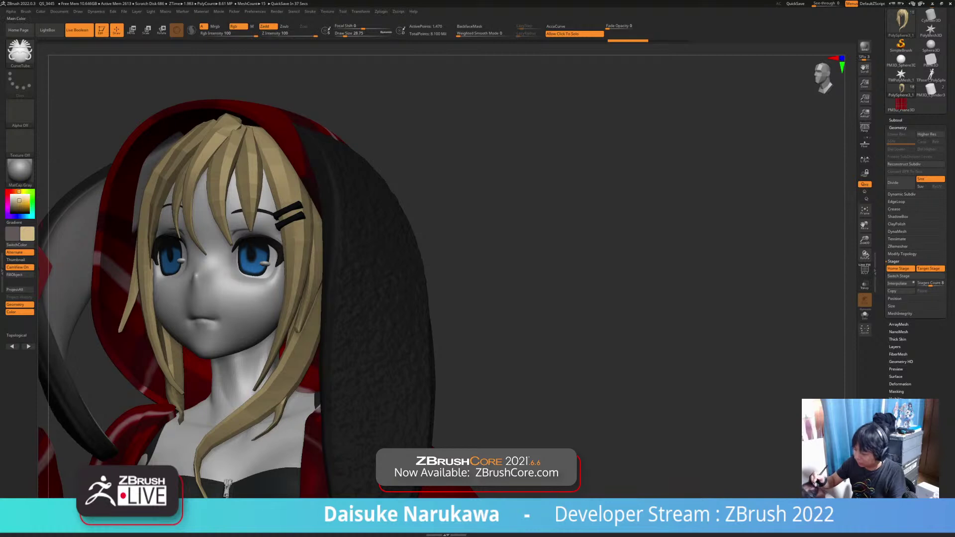
pyautogui.moveTo(295, 292); pyautogui.dragTo(295, 294)
pyautogui.moveTo(172, 276); pyautogui.dragTo(226, 279, button='right')
pyautogui.keyDown('alt'); pyautogui.moveTo(309, 305); pyautogui.dragTo(305, 341, button='right'); pyautogui.keyUp('alt')
pyautogui.click(497, 299)
# Switch to the SnakeHook brush and smooth the upper and lower ends of the new tube strand.
pyautogui.press('b')
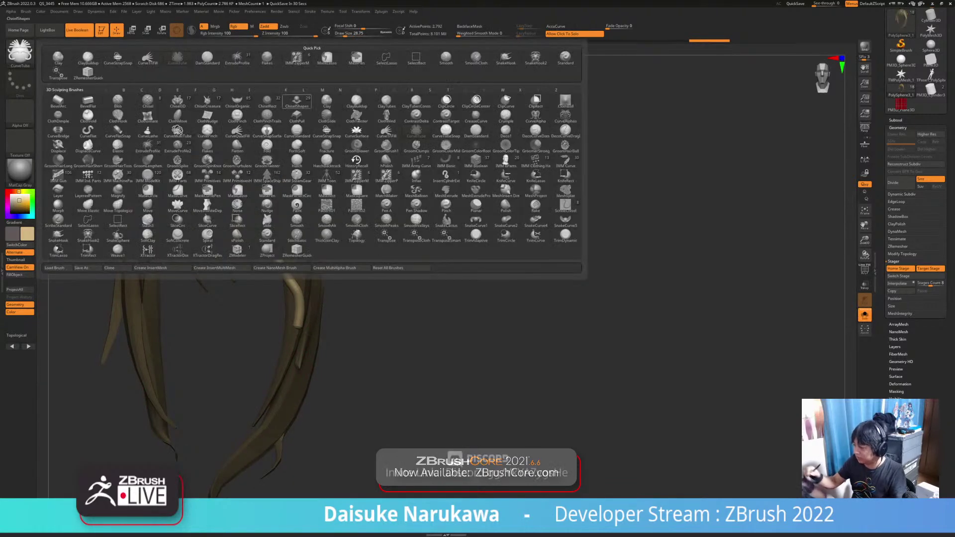
pyautogui.press('s')
pyautogui.press('h')
pyautogui.moveTo(302, 251); pyautogui.dragTo(278, 247, button='right')
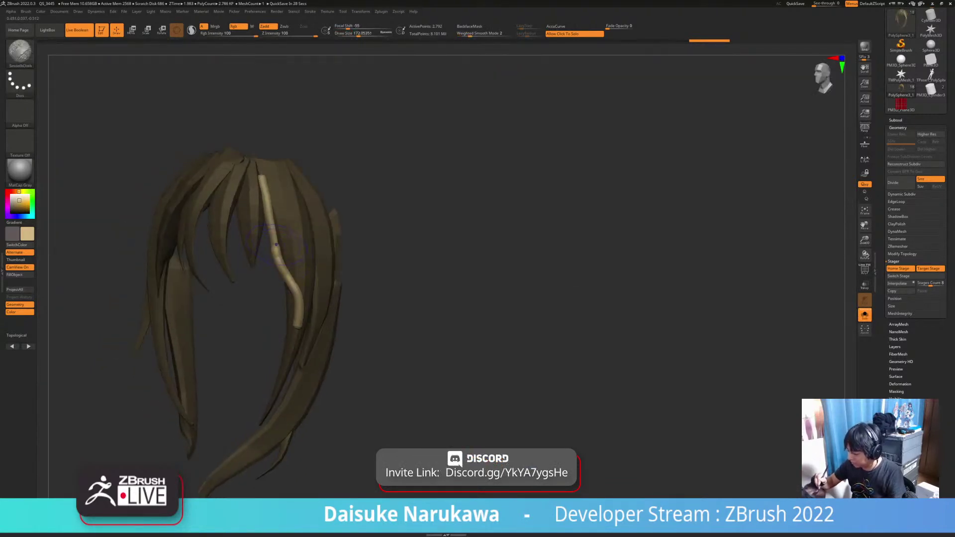
pyautogui.keyDown('shift'); pyautogui.moveTo(293, 284); pyautogui.dragTo(297, 316); pyautogui.keyUp('shift')
pyautogui.keyDown('shift'); pyautogui.moveTo(262, 179); pyautogui.dragTo(267, 205); pyautogui.keyUp('shift')
# Turn on backface masking, enlarge the draw size to about 274 and pull the new strand against the side hair.
pyautogui.moveTo(303, 234)
pyautogui.mouseDown(button='right')
pyautogui.moveTo(261, 232)
pyautogui.moveTo(339, 213)
pyautogui.moveTo(339, 180)
pyautogui.mouseUp(button='right')
pyautogui.moveTo(275, 245)
pyautogui.mouseDown(button='right')
pyautogui.moveTo(305, 249)
pyautogui.moveTo(280, 283)
pyautogui.moveTo(300, 314)
pyautogui.moveTo(327, 300)
pyautogui.moveTo(283, 283)
pyautogui.moveTo(340, 309)
pyautogui.mouseUp(button='right')
pyautogui.press('shift')
pyautogui.press('ctrl')
pyautogui.press('shift')
pyautogui.click(472, 26)
pyautogui.click(363, 34)
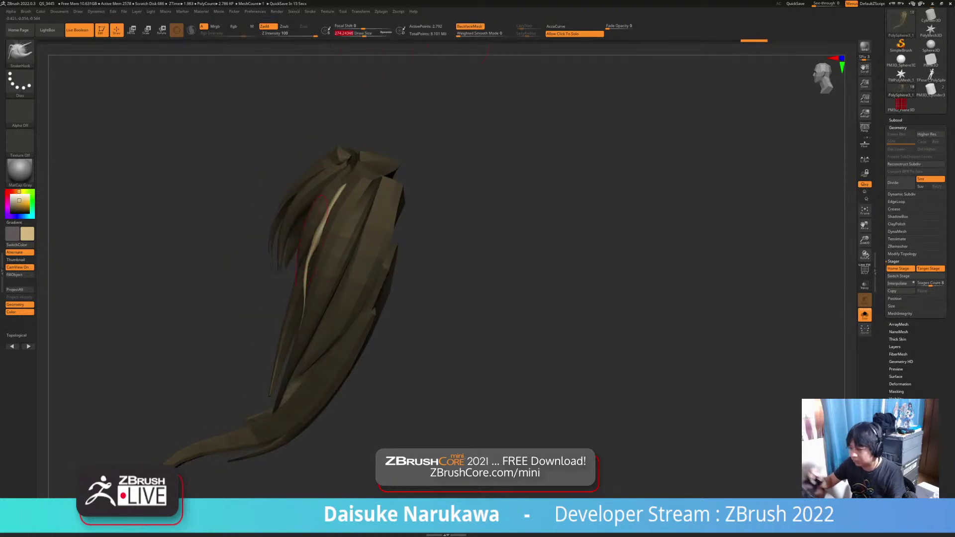
pyautogui.moveTo(279, 279); pyautogui.dragTo(310, 275, button='right')
pyautogui.moveTo(310, 264); pyautogui.dragTo(312, 260)
# Adjust the strand's lower tip with backface masking toggled, and show the rest of the character again.
pyautogui.moveTo(294, 269)
pyautogui.mouseDown(button='right')
pyautogui.moveTo(308, 269)
pyautogui.moveTo(315, 300)
pyautogui.mouseUp(button='right')
pyautogui.click(470, 27)
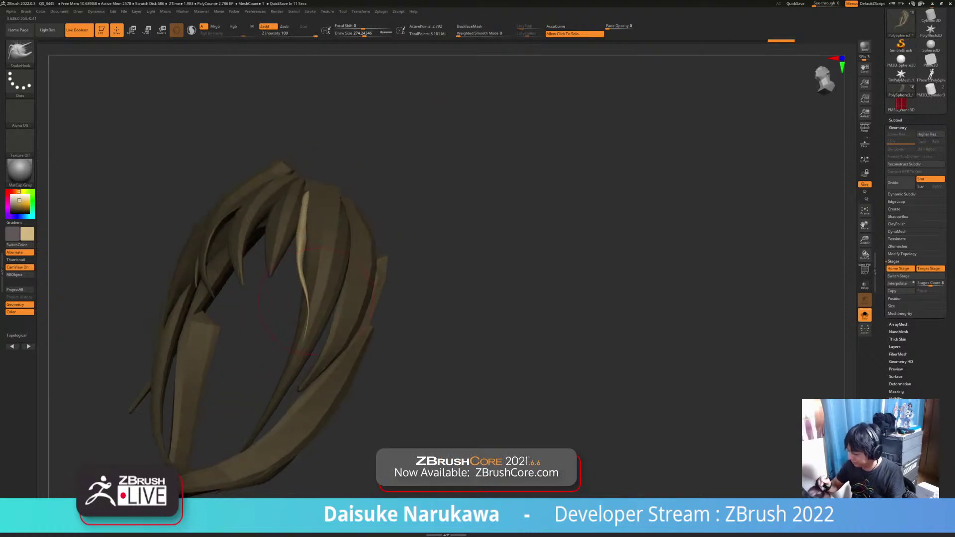
pyautogui.moveTo(299, 351); pyautogui.dragTo(328, 347, button='right')
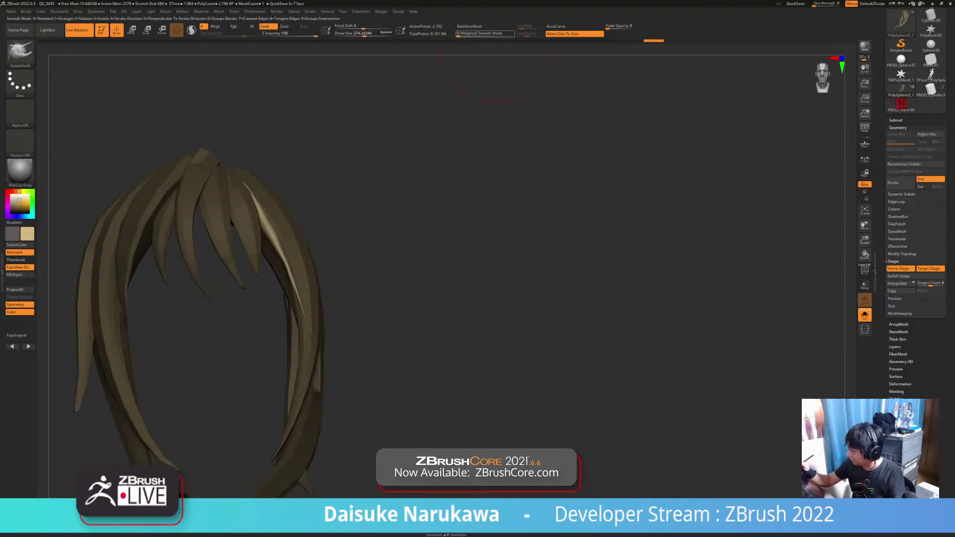
pyautogui.click(472, 27)
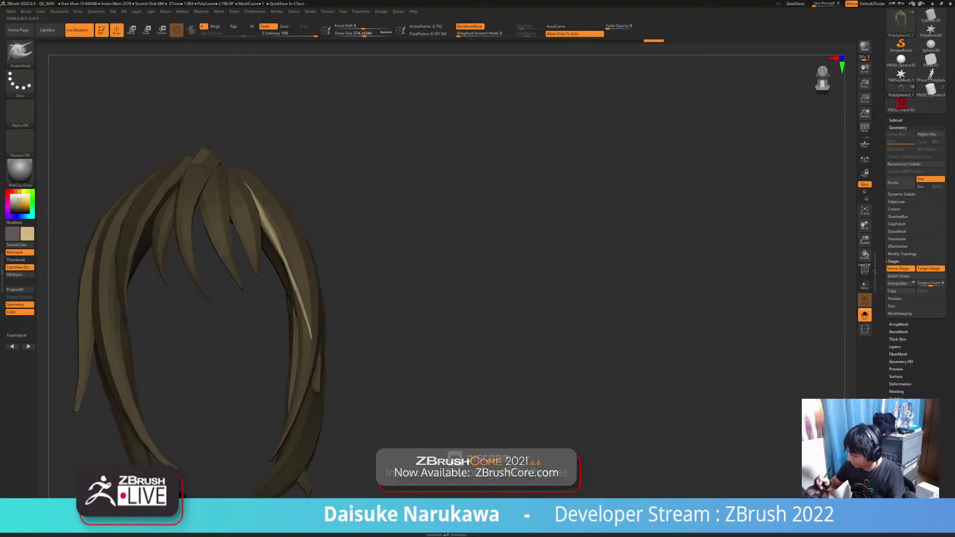
pyautogui.click(349, 291)
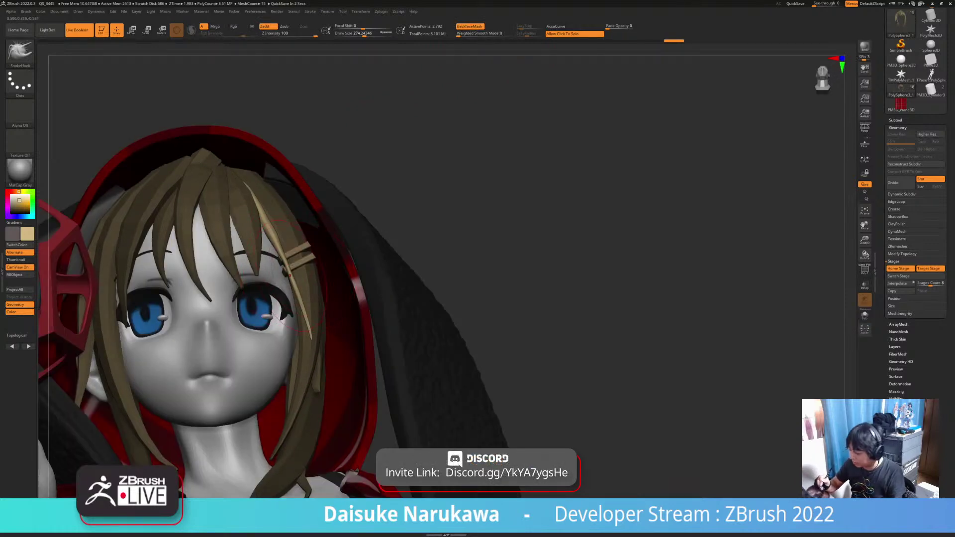
# Bend and smooth the new strand so it follows the side hair around the clips.
pyautogui.moveTo(291, 274)
pyautogui.keyDown('ctrl'); pyautogui.mouseDown(button='right')
pyautogui.moveTo(284, 304)
pyautogui.moveTo(254, 304)
pyautogui.mouseUp(button='right'); pyautogui.keyUp('ctrl')
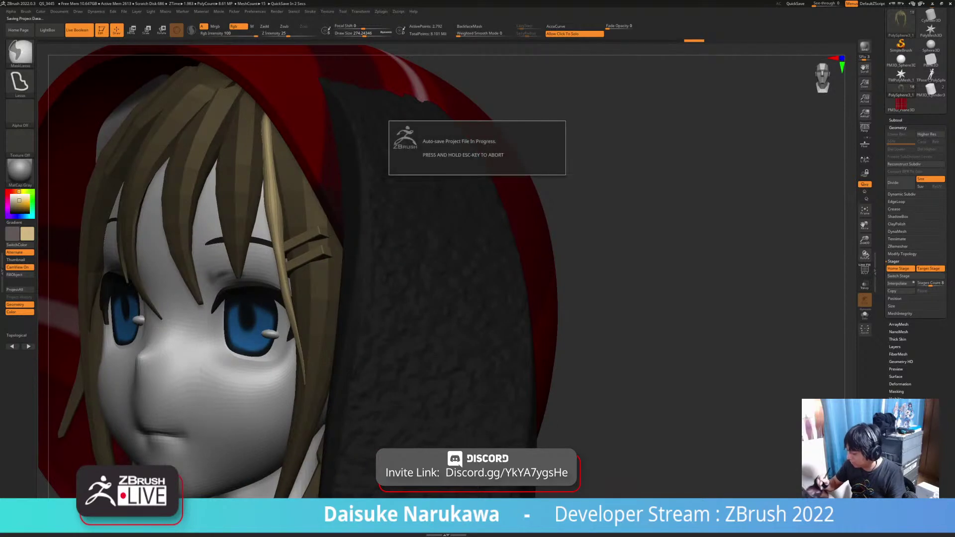
pyautogui.keyDown('ctrl'); pyautogui.moveTo(373, 355); pyautogui.dragTo(403, 293, button='right'); pyautogui.keyUp('ctrl')
pyautogui.moveTo(341, 283); pyautogui.dragTo(290, 340, button='right')
pyautogui.moveTo(295, 300); pyautogui.dragTo(264, 224, button='right')
pyautogui.moveTo(261, 184)
pyautogui.mouseDown(button='right')
pyautogui.moveTo(255, 222)
pyautogui.moveTo(251, 191)
pyautogui.moveTo(174, 190)
pyautogui.moveTo(211, 191)
pyautogui.moveTo(177, 179)
pyautogui.moveTo(216, 192)
pyautogui.moveTo(236, 234)
pyautogui.mouseUp(button='right')
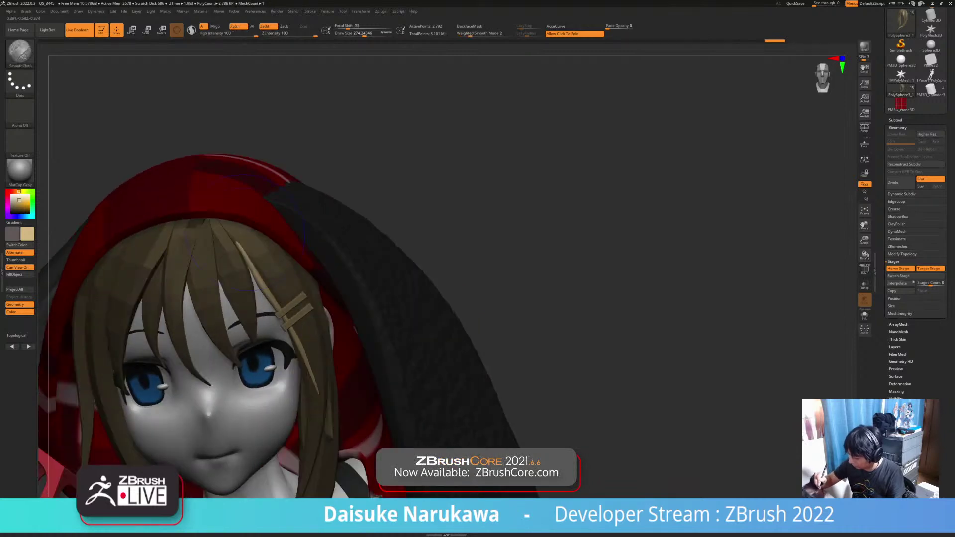
pyautogui.moveTo(292, 267); pyautogui.dragTo(322, 276, button='right')
# Refine the strand's curve from several angles, toggling backface masking between adjustments.
pyautogui.click(469, 26)
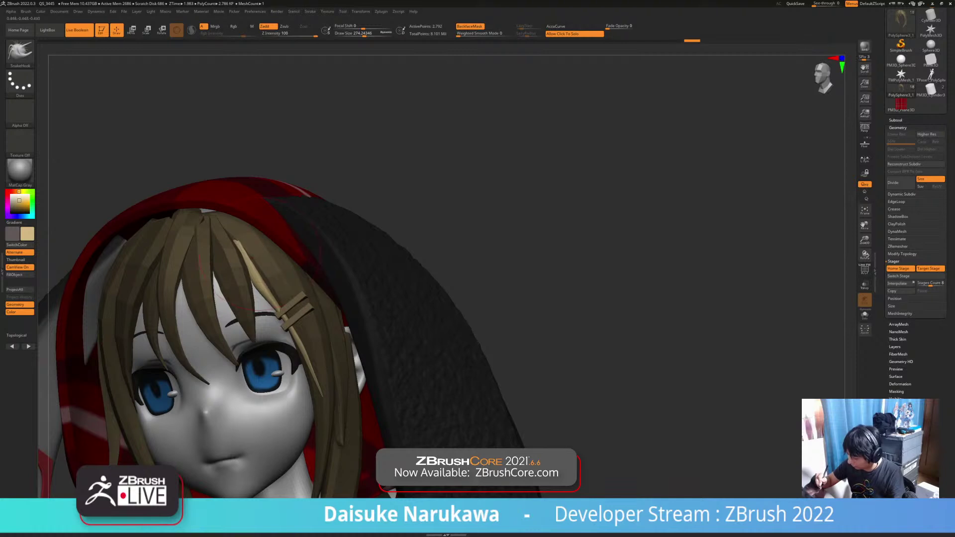
pyautogui.click(469, 26)
pyautogui.moveTo(259, 199); pyautogui.dragTo(315, 216, button='right')
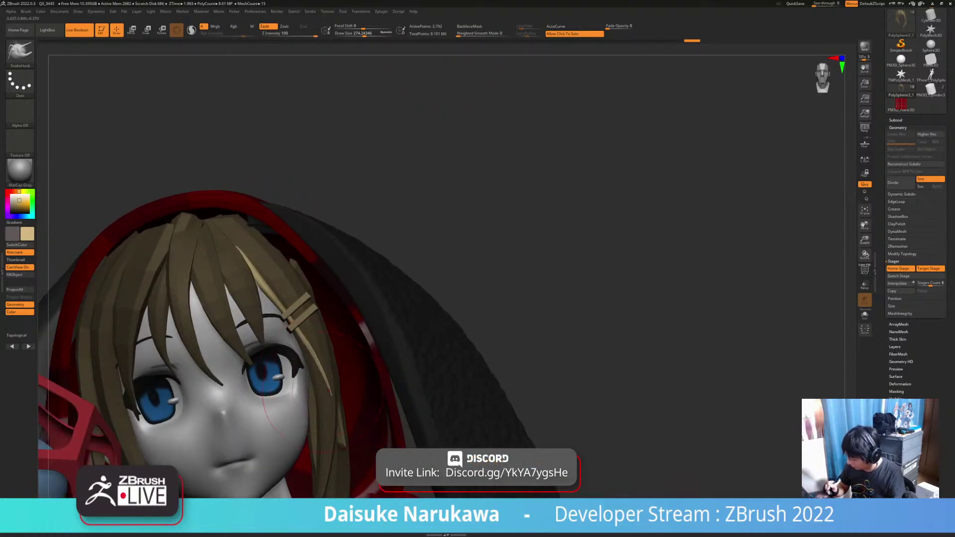
pyautogui.moveTo(308, 344); pyautogui.dragTo(303, 365, button='right')
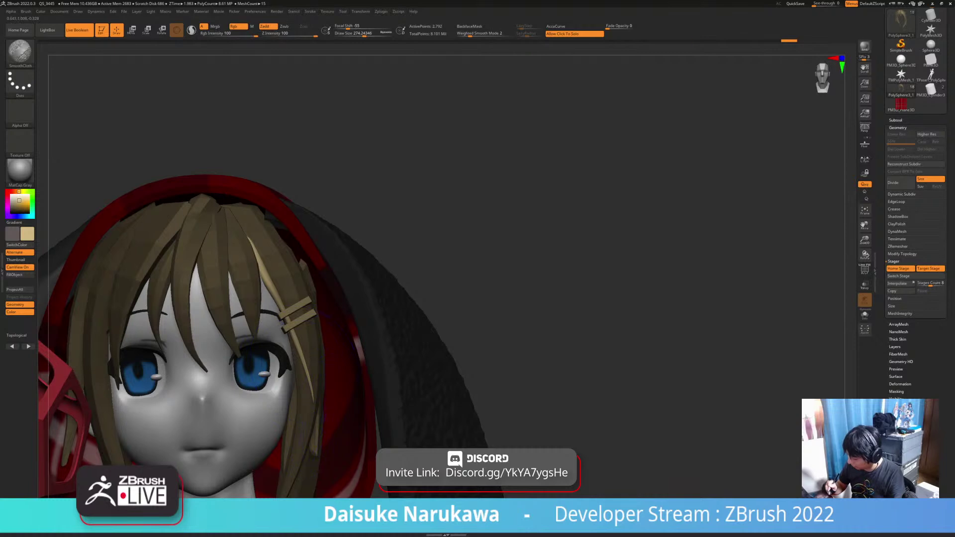
pyautogui.moveTo(317, 397)
pyautogui.keyDown('alt'); pyautogui.mouseDown(button='right')
pyautogui.moveTo(326, 337)
pyautogui.moveTo(304, 366)
pyautogui.mouseUp(button='right'); pyautogui.keyUp('alt')
pyautogui.click(469, 26)
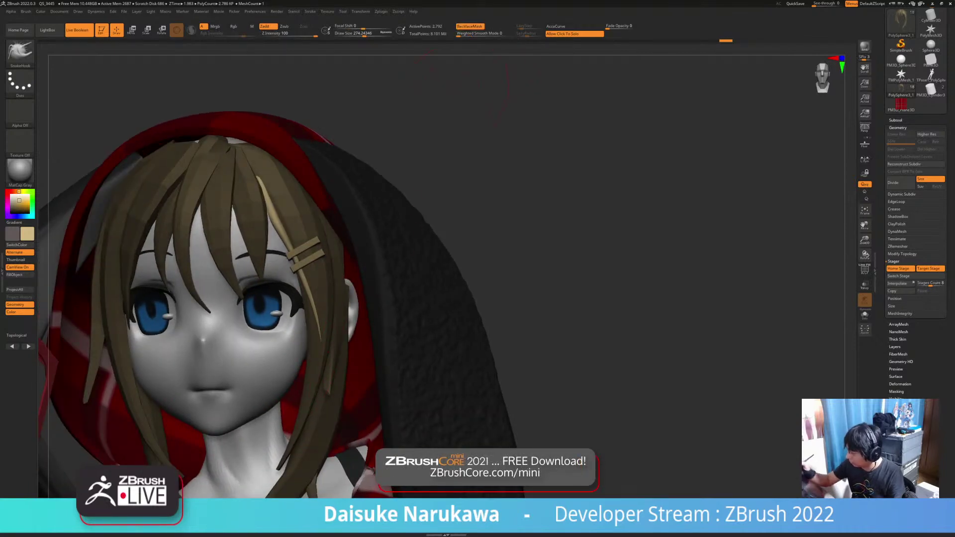
# Reduce the draw size to about 177 and nudge the strand into place near the hair clips.
pyautogui.moveTo(318, 258); pyautogui.dragTo(277, 274, button='right')
pyautogui.click(462, 26)
pyautogui.click(357, 34)
pyautogui.moveTo(323, 249); pyautogui.dragTo(278, 251, button='right')
pyautogui.moveTo(289, 237); pyautogui.dragTo(281, 239)
pyautogui.moveTo(294, 237); pyautogui.dragTo(371, 239, button='right')
pyautogui.click(470, 26)
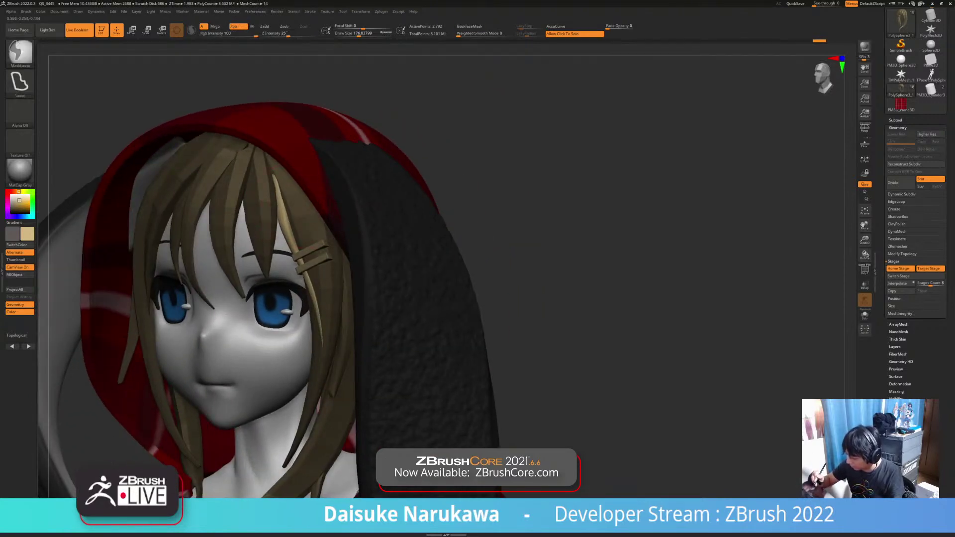
# Clear the mask from the rest of the hair.
pyautogui.keyDown('ctrl'); pyautogui.moveTo(460, 279); pyautogui.dragTo(462, 232, button='right'); pyautogui.keyUp('ctrl')
pyautogui.keyDown('ctrl'); pyautogui.moveTo(463, 232); pyautogui.dragTo(478, 249); pyautogui.keyUp('ctrl')
pyautogui.moveTo(462, 239); pyautogui.dragTo(503, 242, button='right')
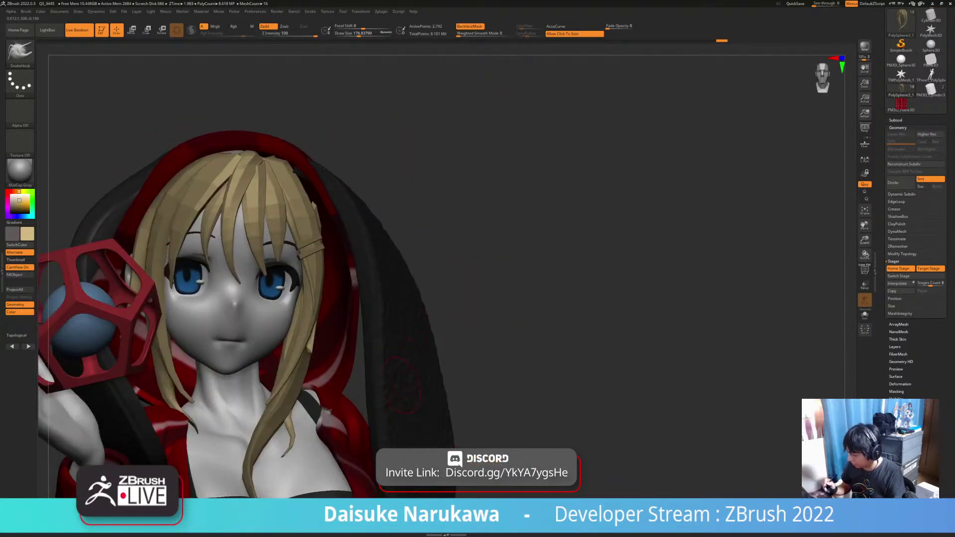
# Select the blonde hair as the active subtool and choose the CurveTube brush for adding another strand.
pyautogui.keyDown('alt'); pyautogui.moveTo(403, 384); pyautogui.dragTo(441, 379, button='right'); pyautogui.keyUp('alt')
pyautogui.moveTo(315, 495); pyautogui.dragTo(294, 495, button='right')
pyautogui.keyDown('alt'); pyautogui.click(352, 230); pyautogui.keyUp('alt')
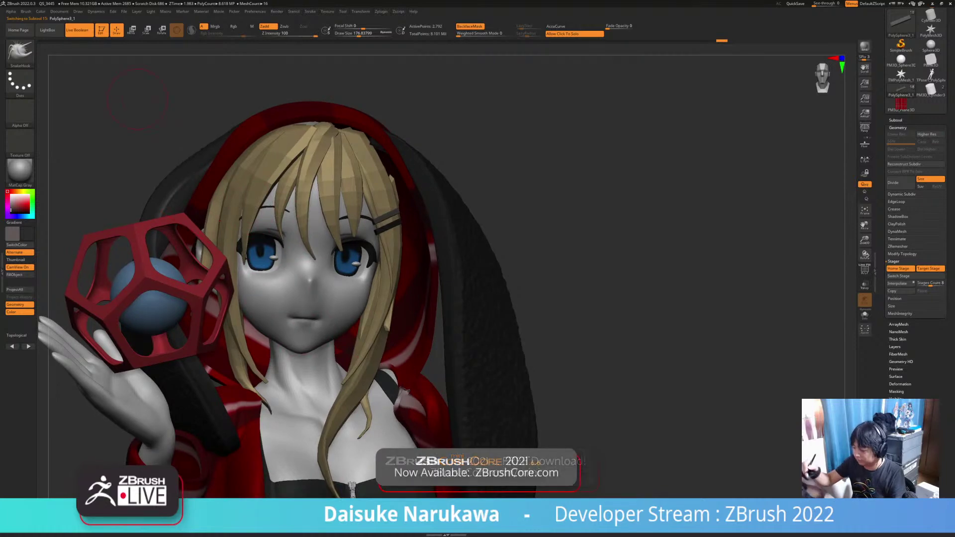
pyautogui.keyDown('ctrl'); pyautogui.moveTo(322, 130); pyautogui.dragTo(316, 212, button='right'); pyautogui.keyUp('ctrl')
pyautogui.keyDown('alt'); pyautogui.click(271, 224); pyautogui.keyUp('alt')
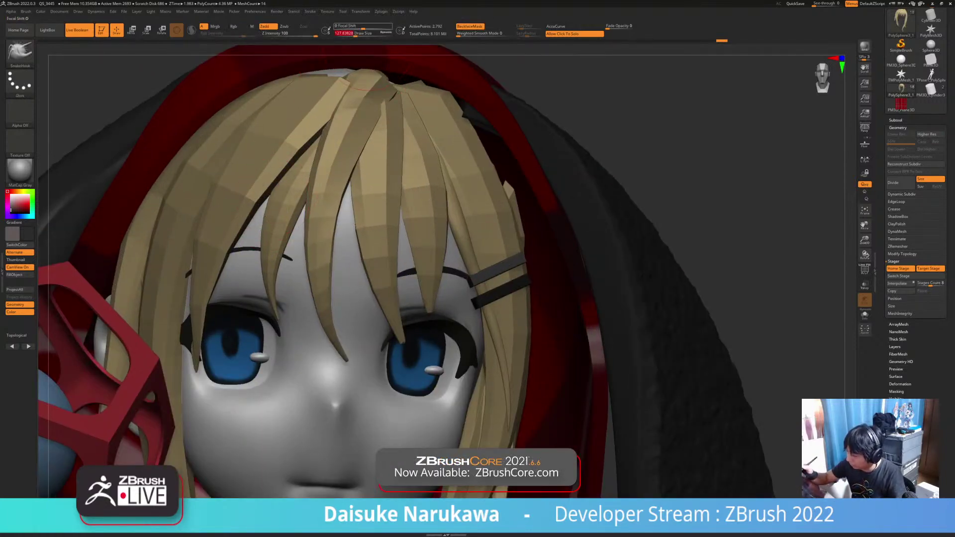
pyautogui.press('ctrl')
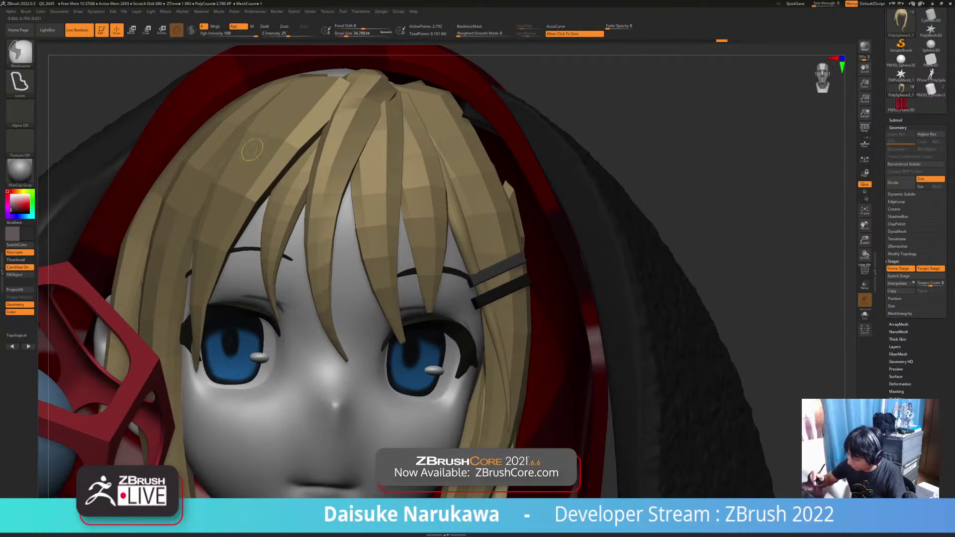
pyautogui.click(124, 99)
pyautogui.click(124, 100)
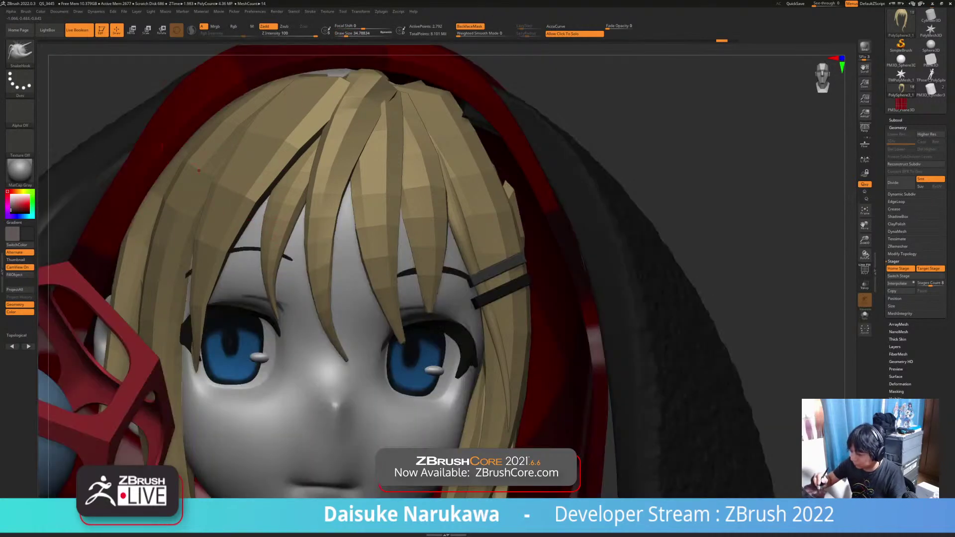
pyautogui.click(20, 50)
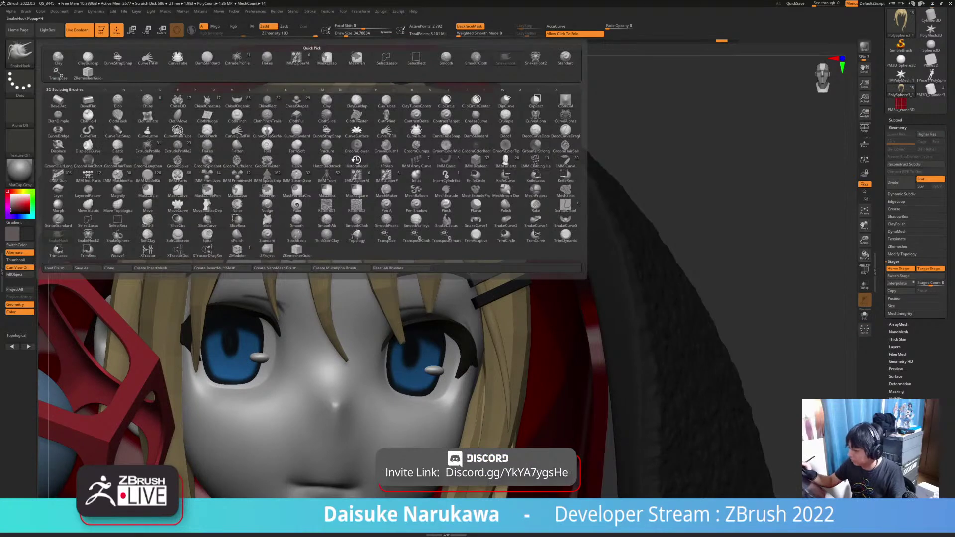
pyautogui.click(417, 130)
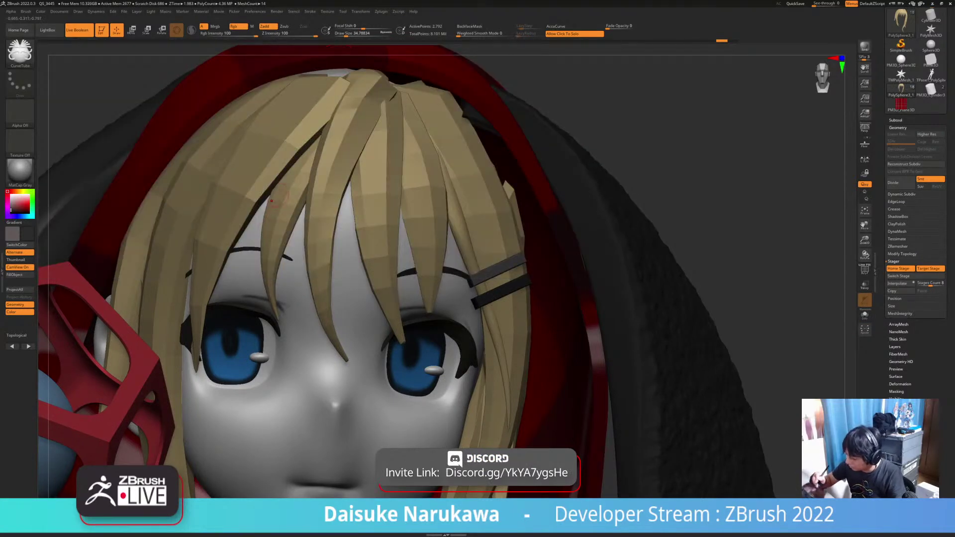
# Draw a thin CurveTube strand in the picked blonde colour from the fringe down to the eye nearer the caged sphere.
pyautogui.moveTo(254, 335); pyautogui.dragTo(254, 334)
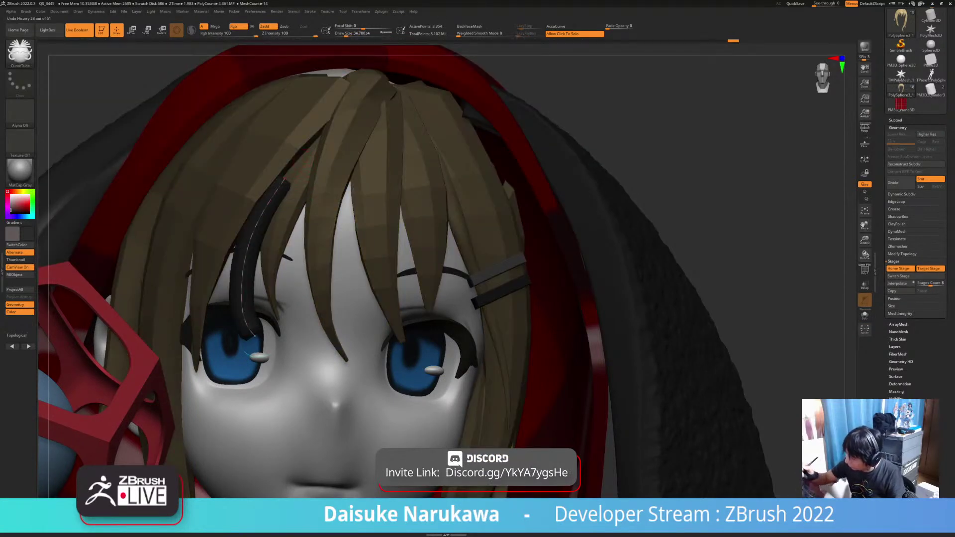
pyautogui.hotkey('ctrl', 'z')
pyautogui.press('c')
pyautogui.moveTo(308, 152)
pyautogui.mouseDown()
pyautogui.moveTo(245, 281)
pyautogui.moveTo(250, 322)
pyautogui.mouseUp()
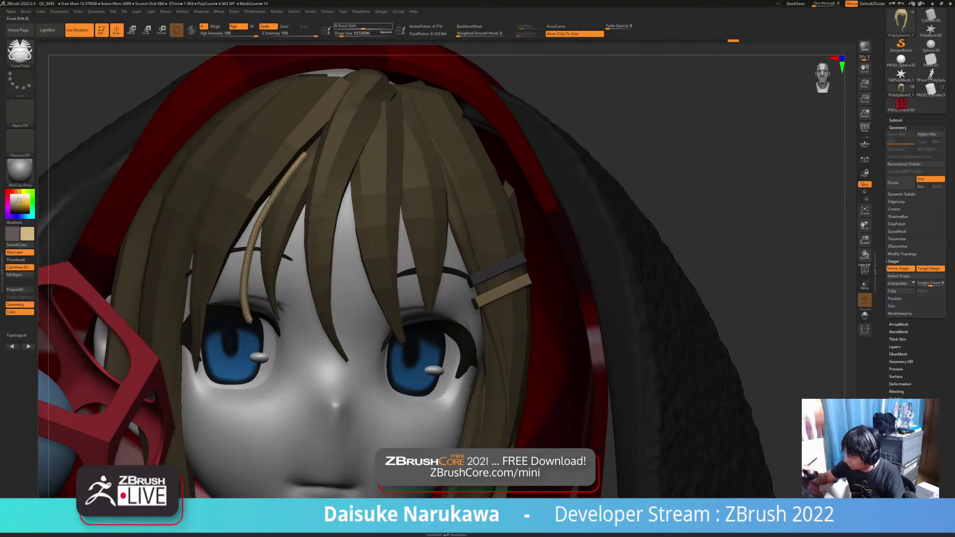
# Enlarge the draw size to about 109 and smooth the new fringe strand so it tapers at its ends.
pyautogui.click(865, 315)
pyautogui.click(347, 34)
pyautogui.click(866, 315)
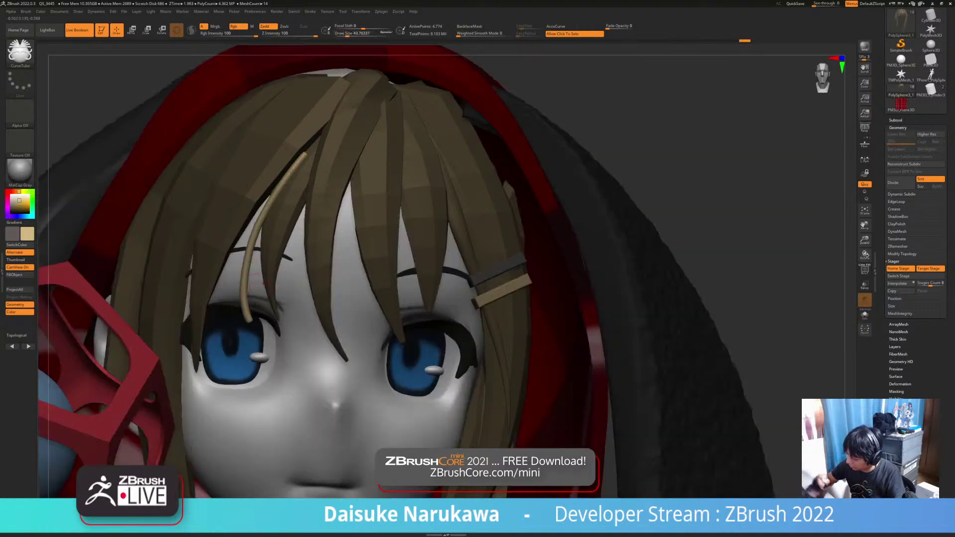
pyautogui.press('shift')
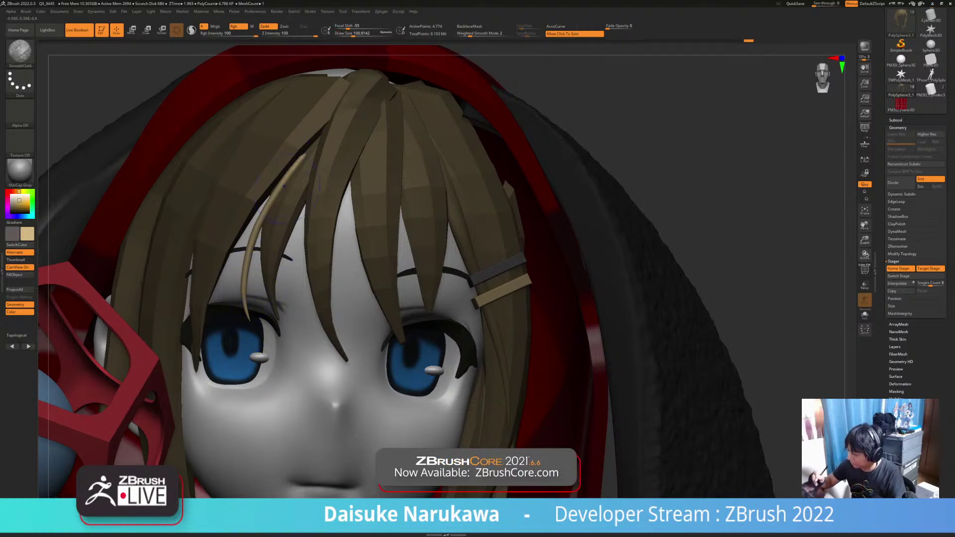
# Shape the tip of the thin fringe strand above the eye with SnakeHook at draw size about 245, then smooth it.
pyautogui.press('b')
pyautogui.press('c')
pyautogui.press('t')
pyautogui.press('b')
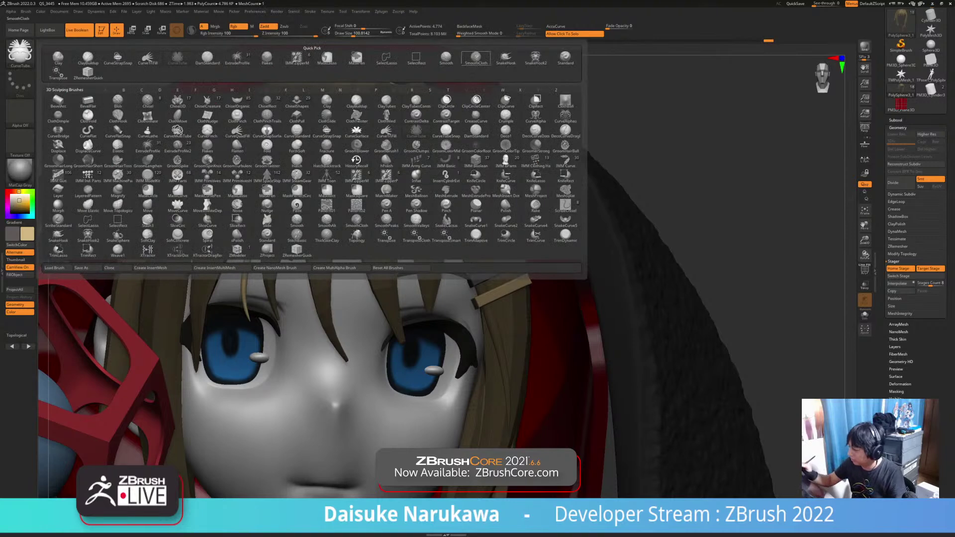
pyautogui.click(505, 58)
pyautogui.moveTo(666, 209)
pyautogui.mouseDown(button='right')
pyautogui.moveTo(488, 199)
pyautogui.moveTo(582, 223)
pyautogui.moveTo(652, 219)
pyautogui.mouseUp(button='right')
pyautogui.moveTo(368, 239)
pyautogui.mouseDown(button='right')
pyautogui.moveTo(429, 219)
pyautogui.moveTo(404, 243)
pyautogui.moveTo(407, 294)
pyautogui.mouseUp(button='right')
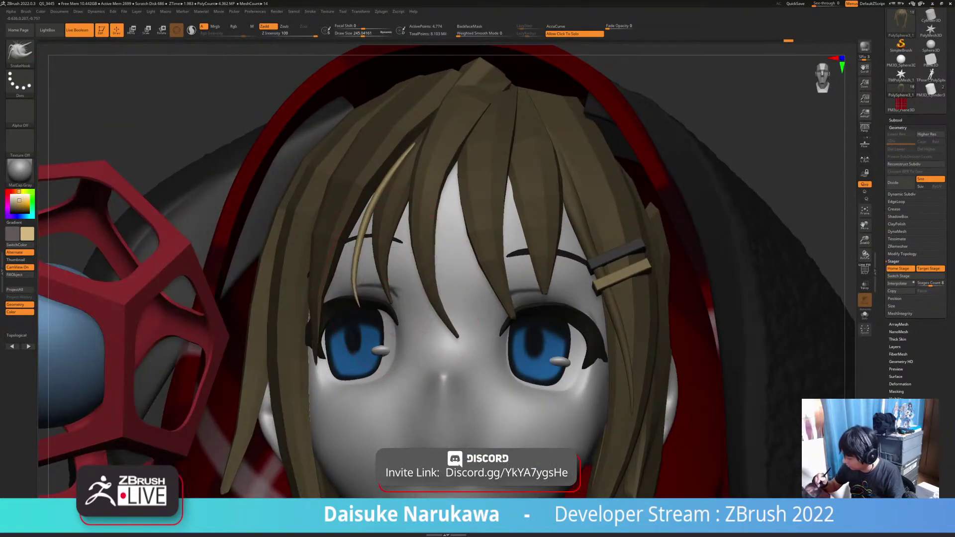
pyautogui.hotkey('ctrl', 'z')
pyautogui.moveTo(361, 302); pyautogui.dragTo(356, 307)
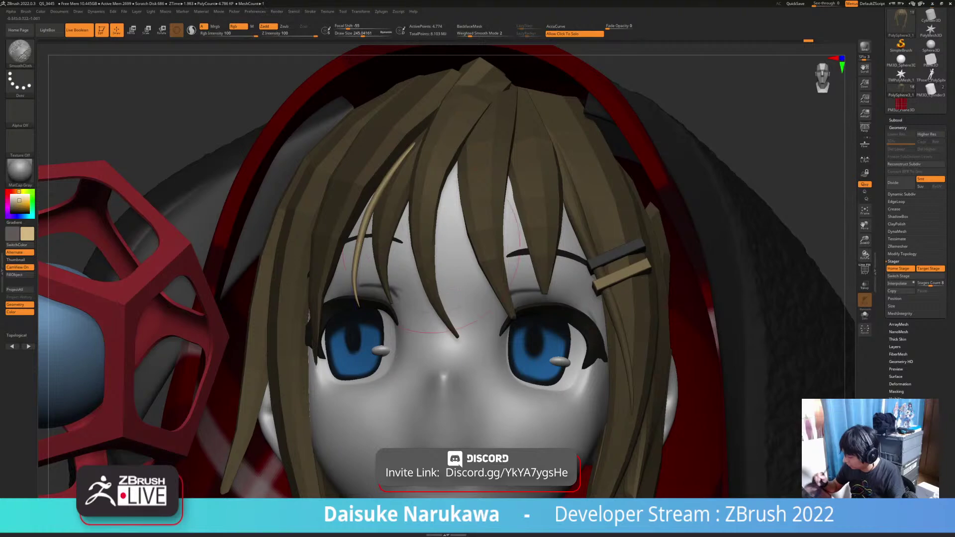
# Reshape the fringe strand from side and front views, toggling backface masking between adjustments.
pyautogui.moveTo(350, 262)
pyautogui.mouseDown(button='right')
pyautogui.moveTo(379, 262)
pyautogui.moveTo(357, 264)
pyautogui.mouseUp(button='right')
pyautogui.moveTo(386, 219); pyautogui.dragTo(308, 169, button='right')
pyautogui.click(470, 26)
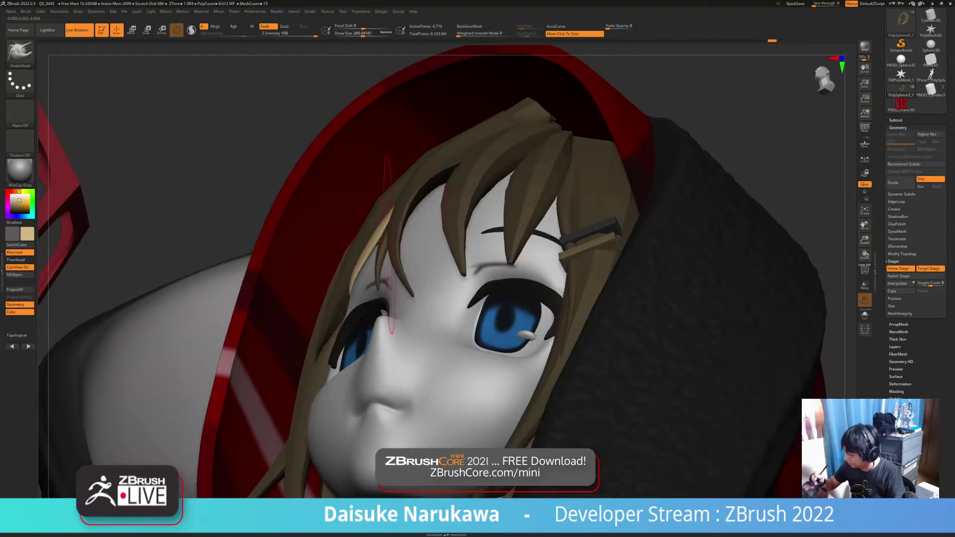
pyautogui.moveTo(370, 262); pyautogui.dragTo(386, 199, button='right')
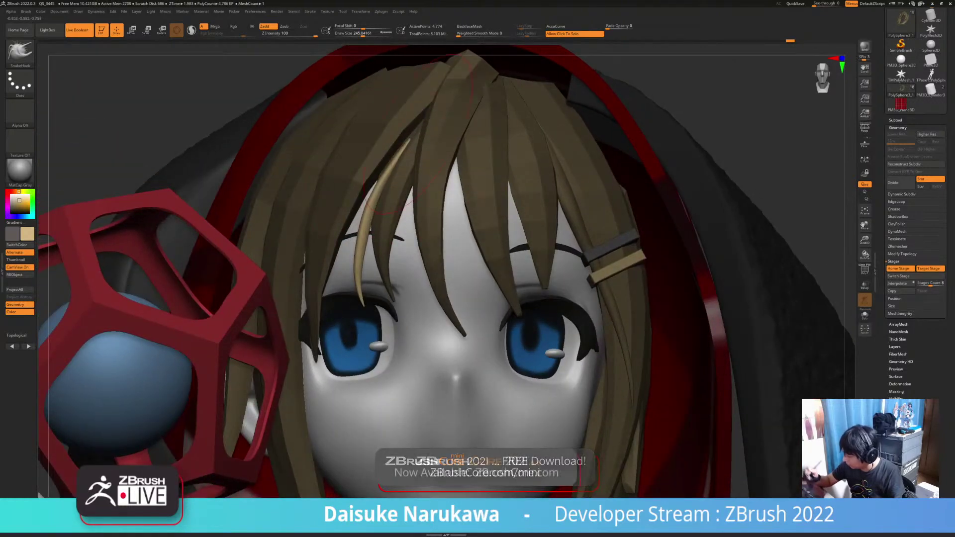
pyautogui.click(470, 26)
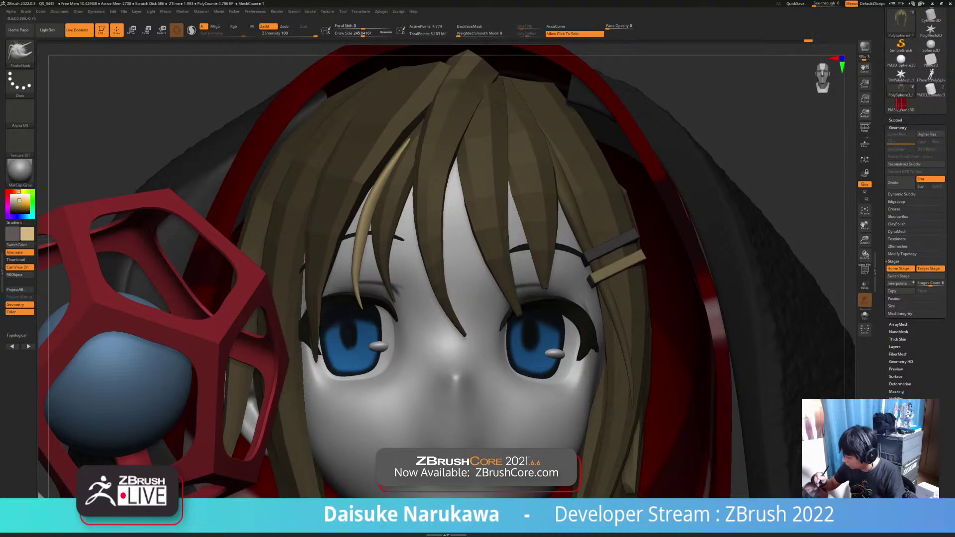
# Clear the mask from the rest of the hair around the new fringe strand.
pyautogui.keyDown('ctrl'); pyautogui.moveTo(392, 348); pyautogui.dragTo(398, 239, button='right'); pyautogui.keyUp('ctrl')
pyautogui.moveTo(622, 239); pyautogui.dragTo(564, 230, button='right')
pyautogui.keyDown('ctrl'); pyautogui.click(600, 190); pyautogui.keyUp('ctrl')
pyautogui.moveTo(599, 190)
pyautogui.mouseDown(button='right')
pyautogui.moveTo(592, 234)
pyautogui.moveTo(605, 236)
pyautogui.mouseUp(button='right')
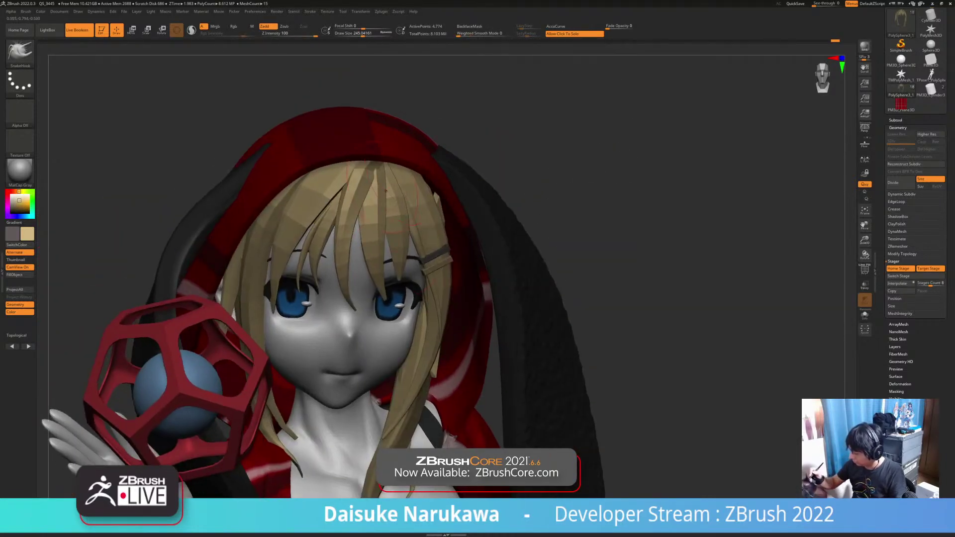
pyautogui.keyDown('ctrl'); pyautogui.click(605, 236); pyautogui.keyUp('ctrl')
pyautogui.hotkey('ctrl', 'z')
# Toggle backface masking and adjust the fringe from several distances, reducing the draw size to about 163.
pyautogui.click(470, 26)
pyautogui.moveTo(279, 269)
pyautogui.mouseDown(button='right')
pyautogui.moveTo(332, 221)
pyautogui.moveTo(304, 259)
pyautogui.moveTo(354, 278)
pyautogui.moveTo(339, 239)
pyautogui.mouseUp(button='right')
pyautogui.moveTo(330, 204)
pyautogui.mouseDown(button='right')
pyautogui.moveTo(293, 239)
pyautogui.moveTo(344, 214)
pyautogui.moveTo(353, 189)
pyautogui.mouseUp(button='right')
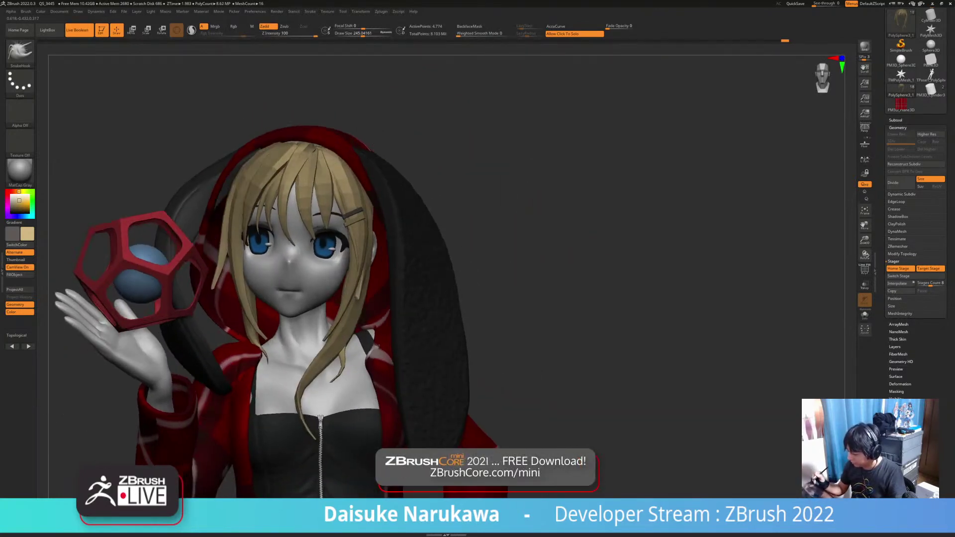
pyautogui.moveTo(324, 150)
pyautogui.mouseDown(button='right')
pyautogui.moveTo(341, 146)
pyautogui.moveTo(344, 187)
pyautogui.moveTo(308, 175)
pyautogui.moveTo(338, 185)
pyautogui.moveTo(324, 178)
pyautogui.moveTo(321, 107)
pyautogui.moveTo(318, 142)
pyautogui.mouseUp(button='right')
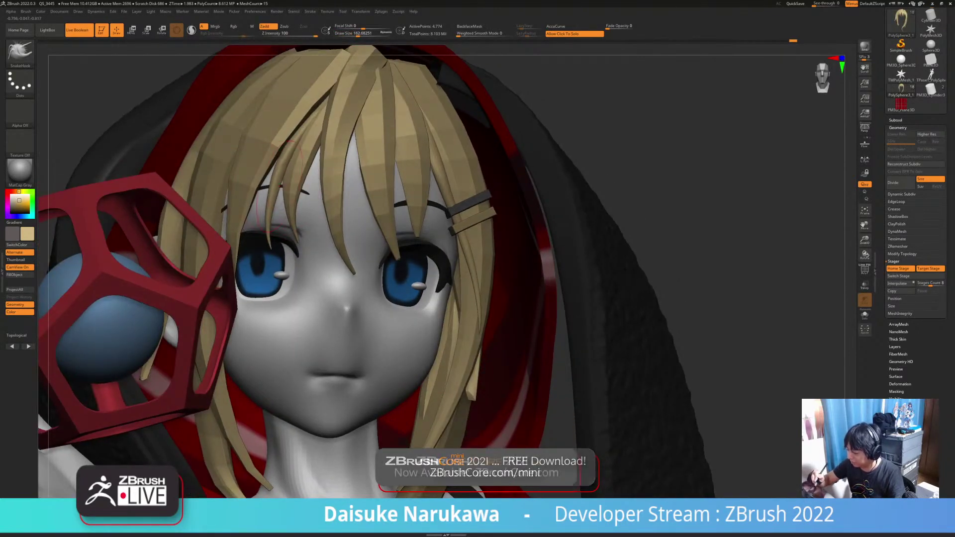
pyautogui.keyDown('ctrl'); pyautogui.moveTo(266, 182); pyautogui.dragTo(276, 135, button='right'); pyautogui.keyUp('ctrl')
pyautogui.moveTo(299, 189)
pyautogui.keyDown('ctrl'); pyautogui.mouseDown(button='right')
pyautogui.moveTo(319, 159)
pyautogui.moveTo(297, 159)
pyautogui.moveTo(283, 186)
pyautogui.moveTo(303, 180)
pyautogui.mouseUp(button='right'); pyautogui.keyUp('ctrl')
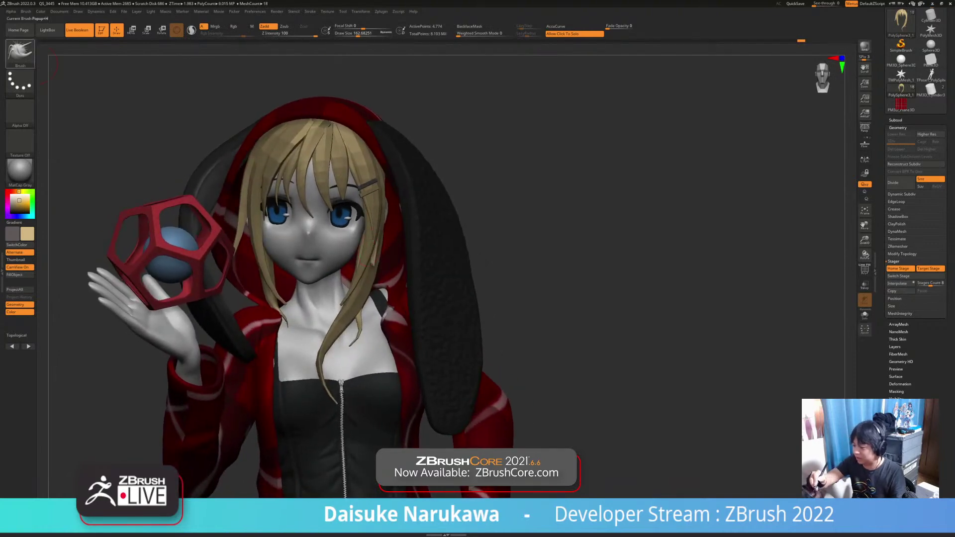
# Reduce the draw size to about 44 and choose the CurveTube brush for a strand beside the cheek.
pyautogui.click(20, 53)
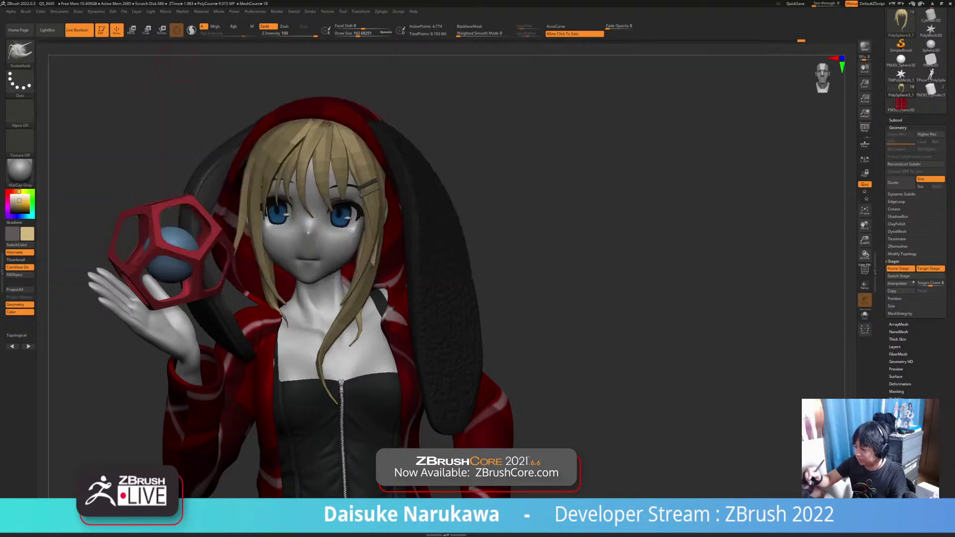
pyautogui.click(350, 33)
pyautogui.keyDown('ctrl'); pyautogui.moveTo(271, 190); pyautogui.dragTo(273, 258, button='right'); pyautogui.keyUp('ctrl')
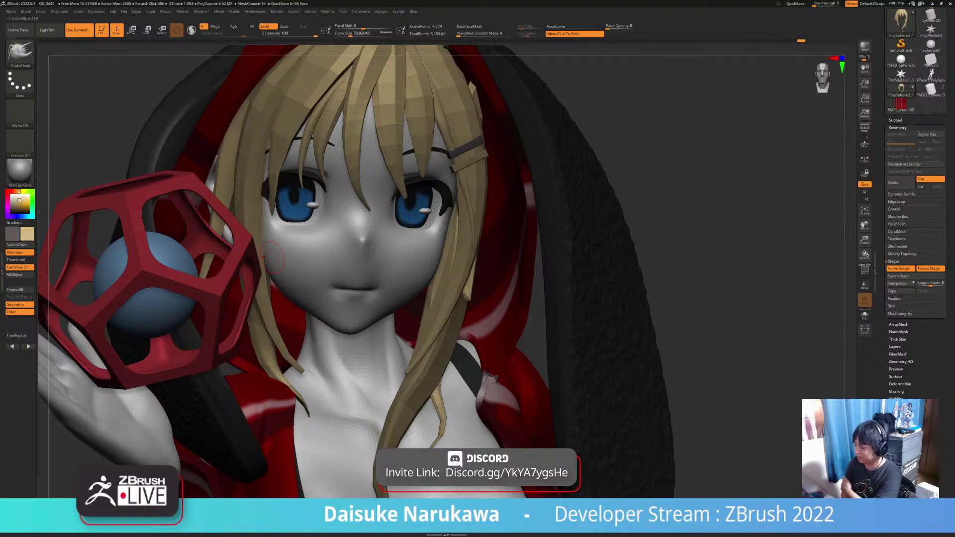
pyautogui.moveTo(349, 237)
pyautogui.mouseDown(button='right')
pyautogui.moveTo(348, 212)
pyautogui.moveTo(321, 229)
pyautogui.mouseUp(button='right')
pyautogui.click(347, 34)
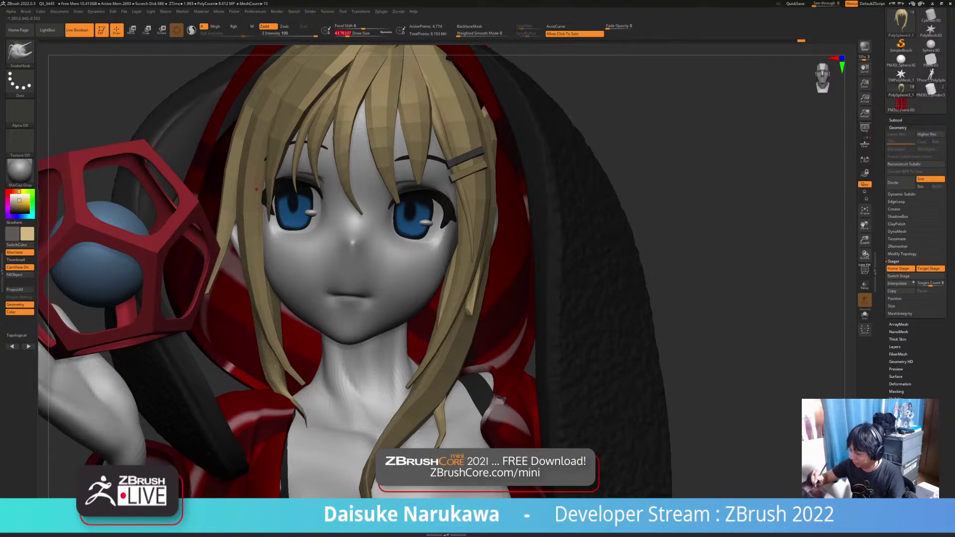
pyautogui.click(20, 50)
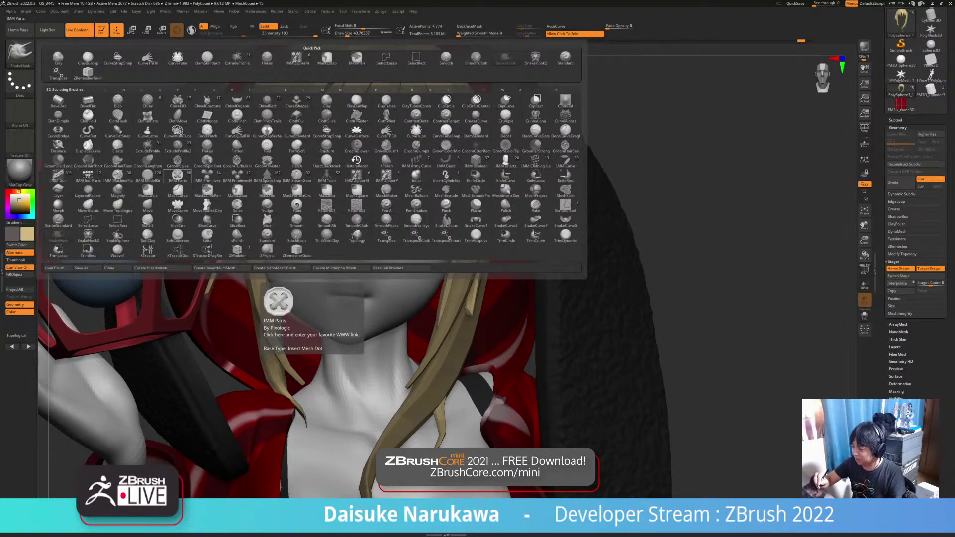
pyautogui.click(177, 58)
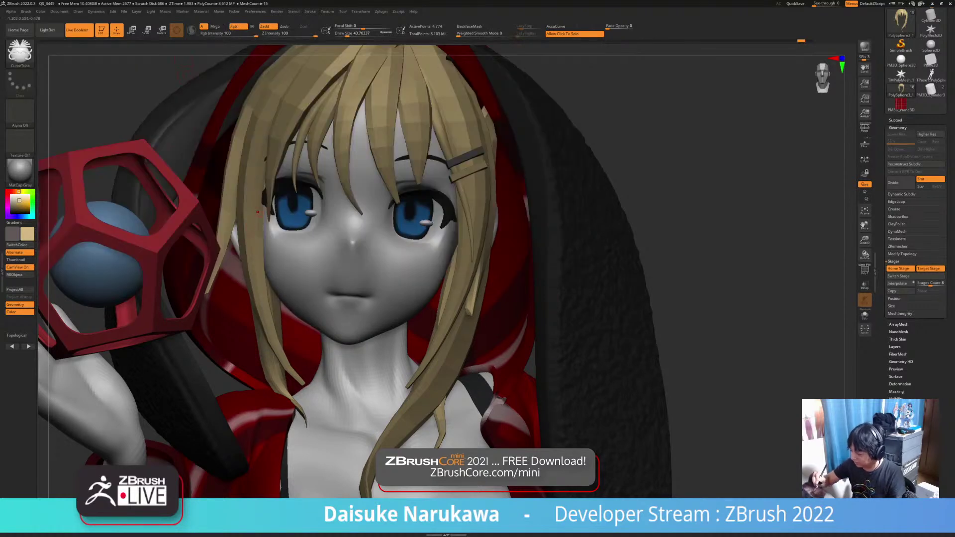
# Draw a blonde CurveTube strand at draw size about 33 from beside the eye down along the cheek near the caged sphere.
pyautogui.moveTo(296, 292); pyautogui.dragTo(296, 293)
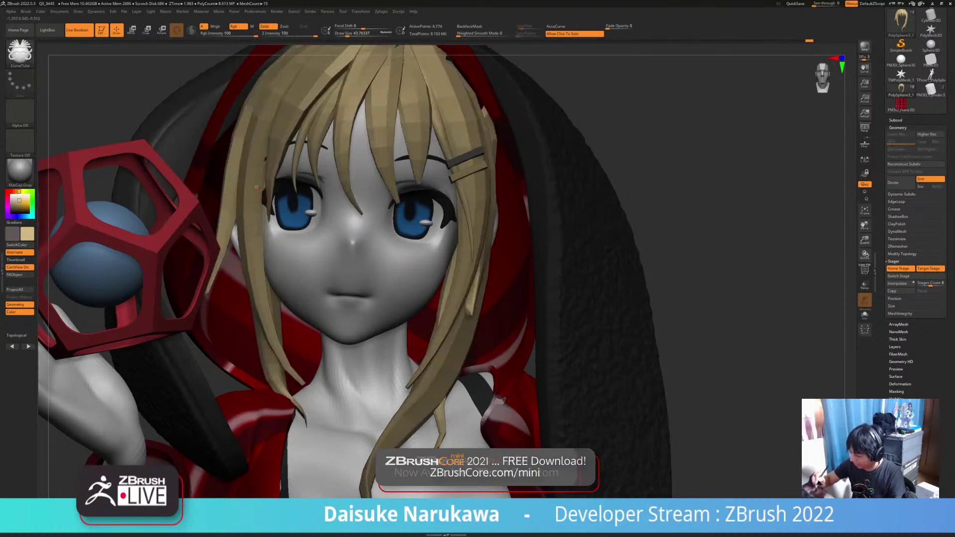
pyautogui.hotkey('ctrl', 'z')
pyautogui.click(345, 34)
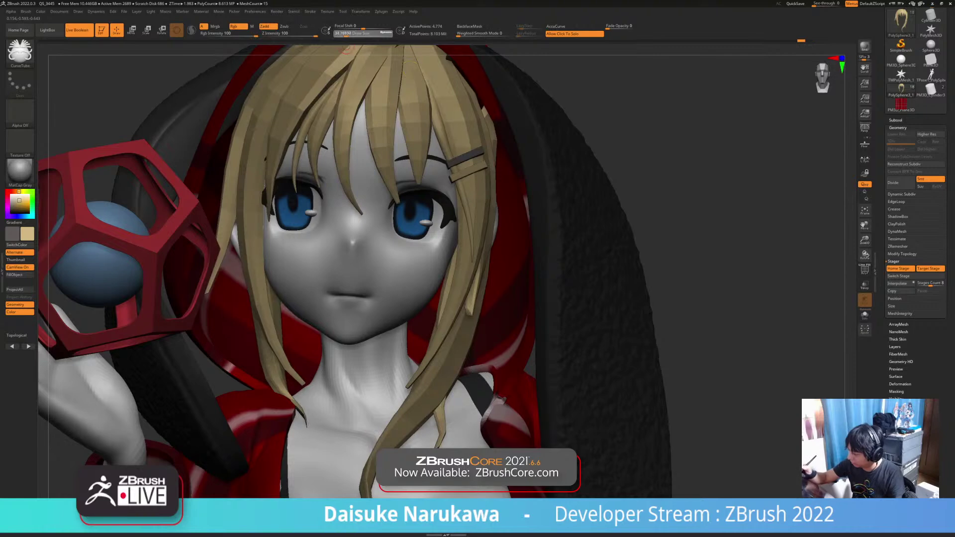
pyautogui.moveTo(294, 291)
pyautogui.mouseDown(button='right')
pyautogui.moveTo(335, 292)
pyautogui.moveTo(322, 291)
pyautogui.mouseUp(button='right')
pyautogui.moveTo(293, 290); pyautogui.dragTo(298, 283)
pyautogui.click(333, 239)
pyautogui.click(336, 242)
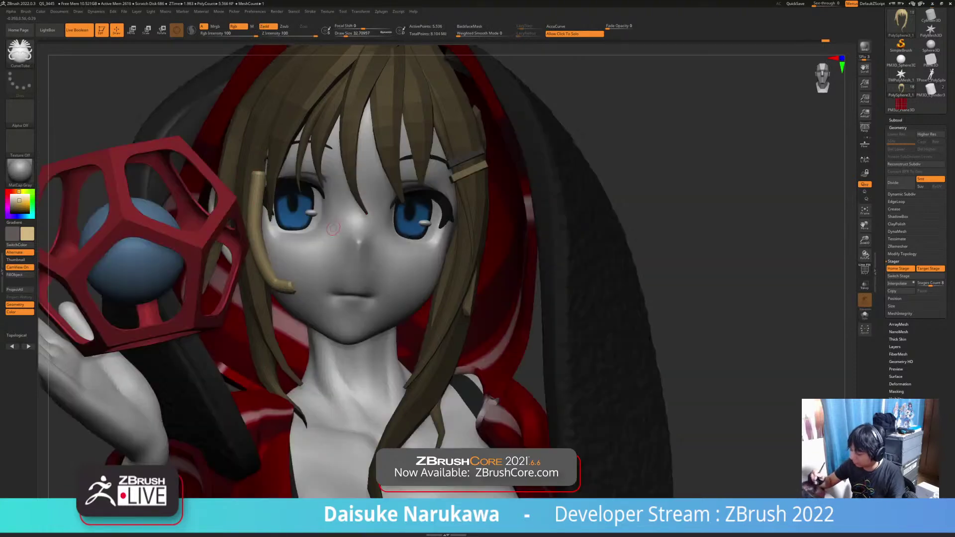
# Switch to SnakeHook, enlarge the draw size to about 212 and smooth the new cheek strand into a tapered curve.
pyautogui.click(20, 53)
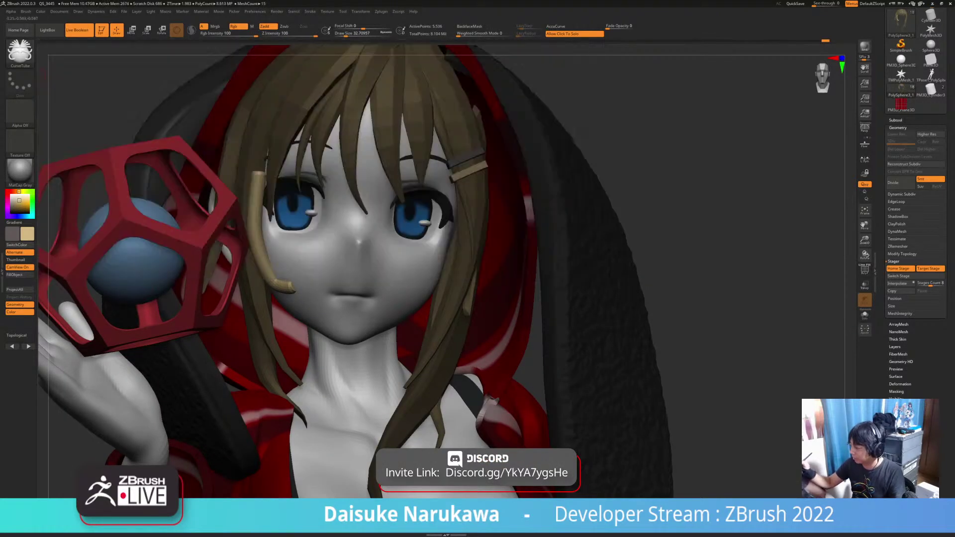
pyautogui.click(20, 52)
pyautogui.click(506, 58)
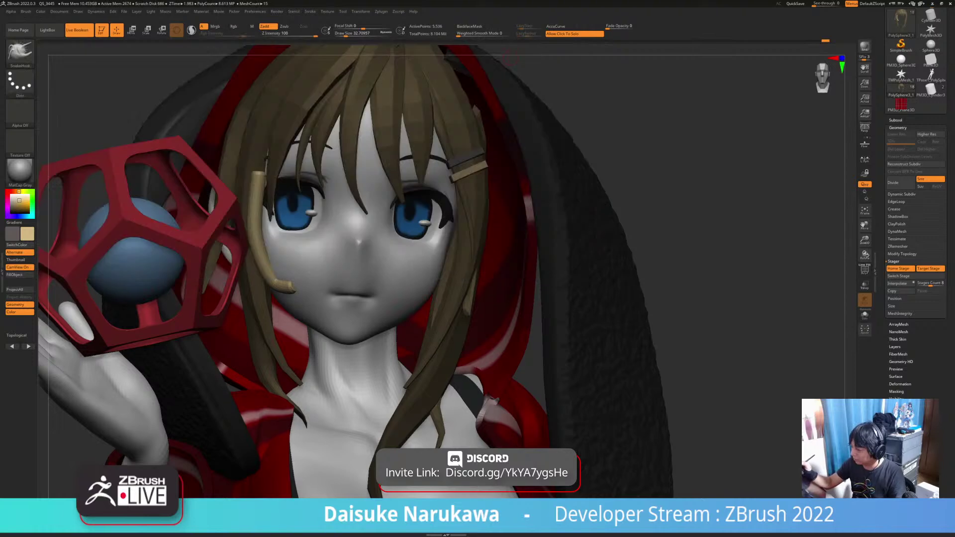
pyautogui.press('shift')
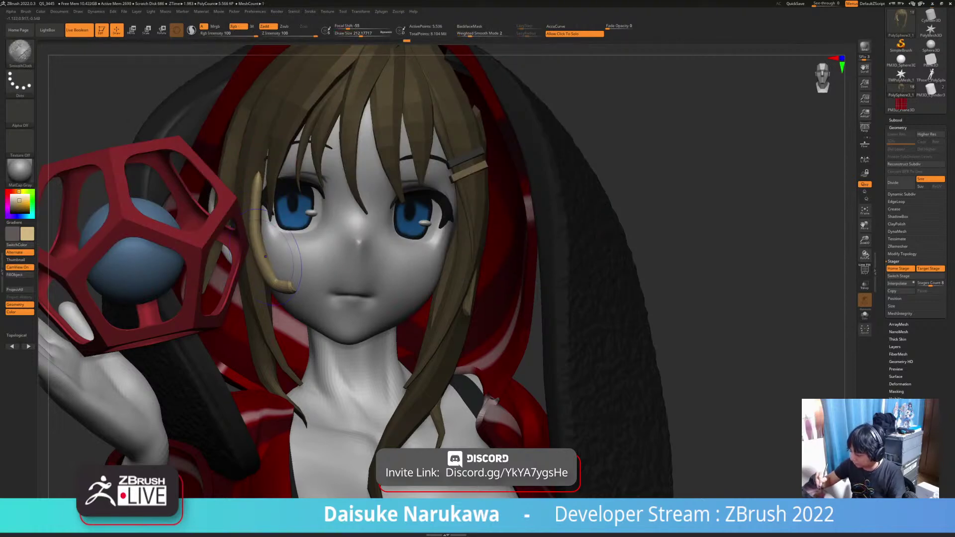
pyautogui.keyDown('shift'); pyautogui.moveTo(258, 209); pyautogui.dragTo(290, 289); pyautogui.keyUp('shift')
pyautogui.moveTo(291, 259)
pyautogui.mouseDown(button='right')
pyautogui.moveTo(293, 296)
pyautogui.moveTo(301, 271)
pyautogui.moveTo(288, 279)
pyautogui.moveTo(270, 235)
pyautogui.mouseUp(button='right')
pyautogui.keyDown('shift'); pyautogui.moveTo(267, 261); pyautogui.dragTo(276, 278); pyautogui.keyUp('shift')
# Smooth the new cheek strand into a slim tapered lock lying along the face, checking it from several angles.
pyautogui.keyDown('shift'); pyautogui.moveTo(276, 254); pyautogui.dragTo(309, 294, button='right'); pyautogui.keyUp('shift')
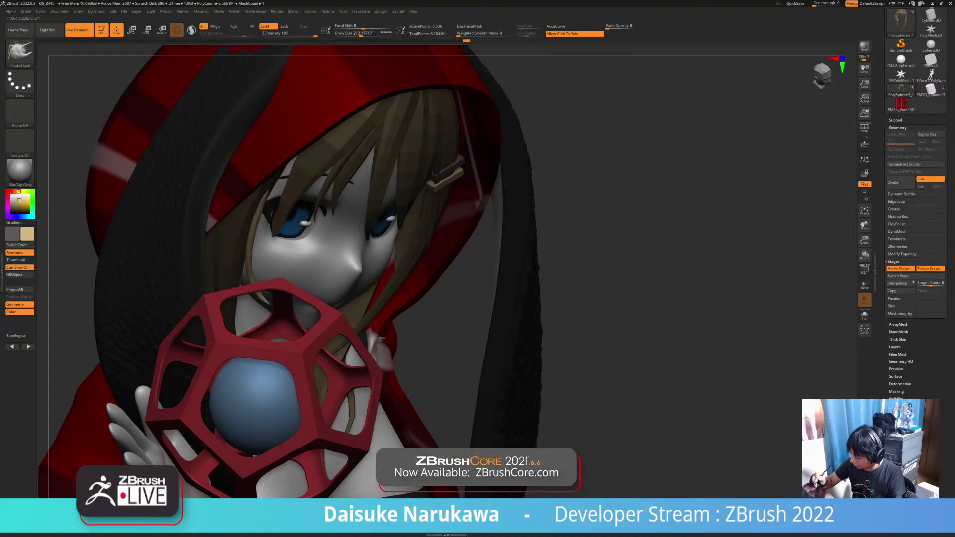
pyautogui.moveTo(278, 223); pyautogui.dragTo(254, 149, button='right')
pyautogui.moveTo(296, 269); pyautogui.dragTo(308, 274, button='right')
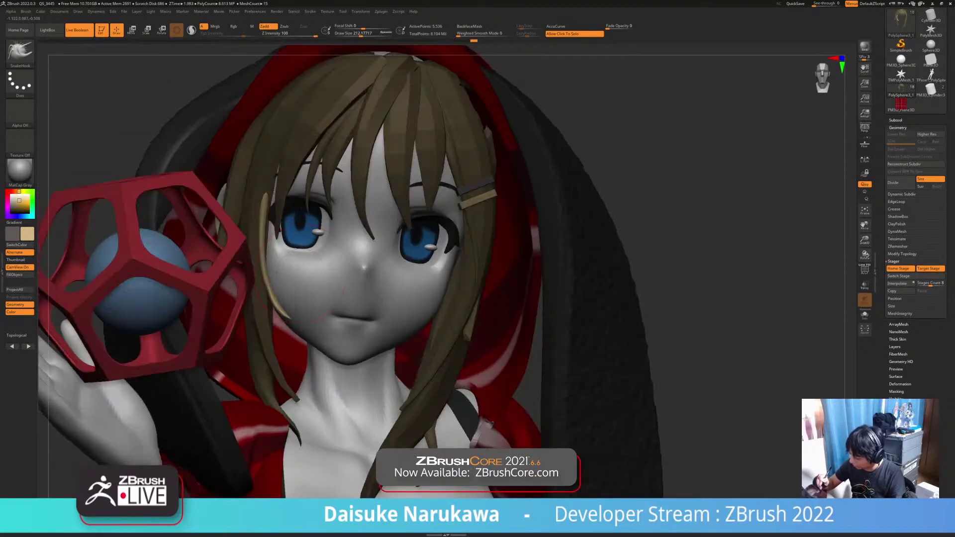
pyautogui.moveTo(323, 315); pyautogui.dragTo(299, 298, button='right')
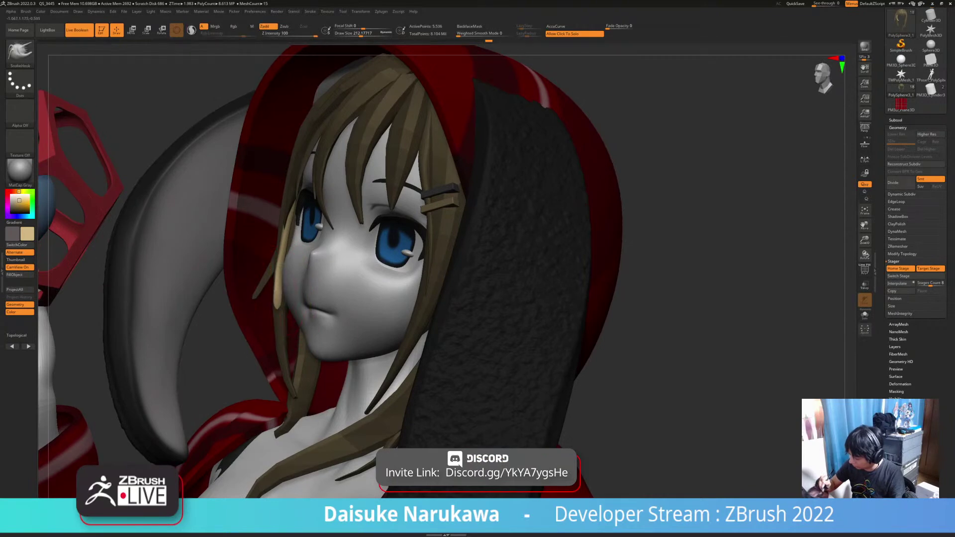
pyautogui.press('shift')
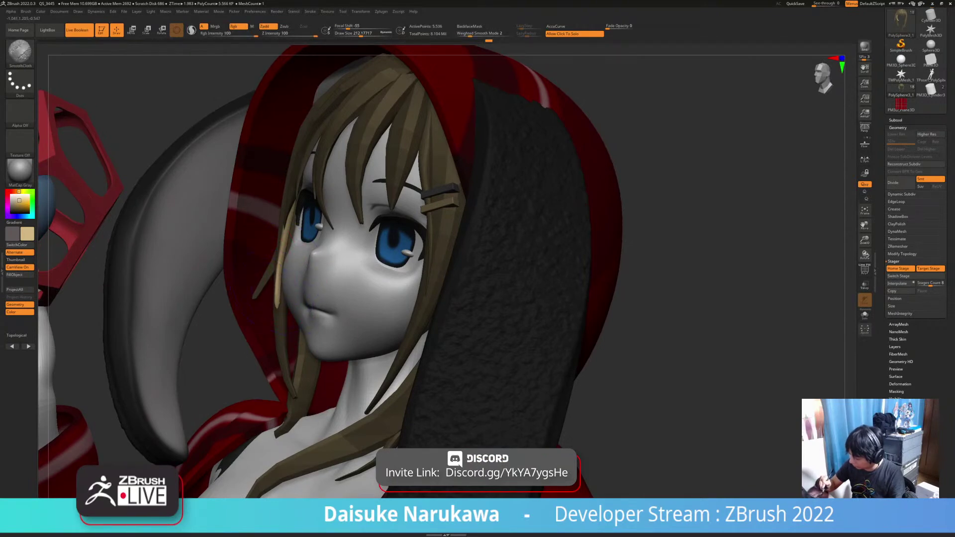
pyautogui.moveTo(313, 308); pyautogui.dragTo(356, 298, button='right')
pyautogui.moveTo(283, 272); pyautogui.dragTo(516, 279, button='right')
# Clear the hair mask, enlarge the draw size to about 245 and turn on backface masking for the SnakeHook brush.
pyautogui.click(471, 27)
pyautogui.keyDown('ctrl'); pyautogui.moveTo(571, 233); pyautogui.dragTo(565, 269); pyautogui.keyUp('ctrl')
pyautogui.moveTo(565, 269)
pyautogui.mouseDown(button='right')
pyautogui.moveTo(540, 290)
pyautogui.moveTo(558, 262)
pyautogui.moveTo(528, 254)
pyautogui.mouseUp(button='right')
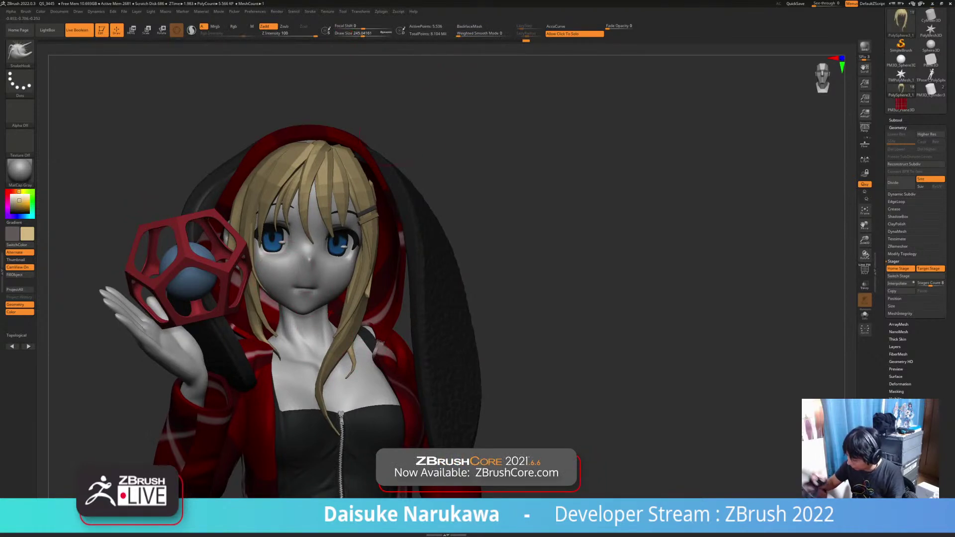
pyautogui.moveTo(271, 264); pyautogui.dragTo(294, 268, button='right')
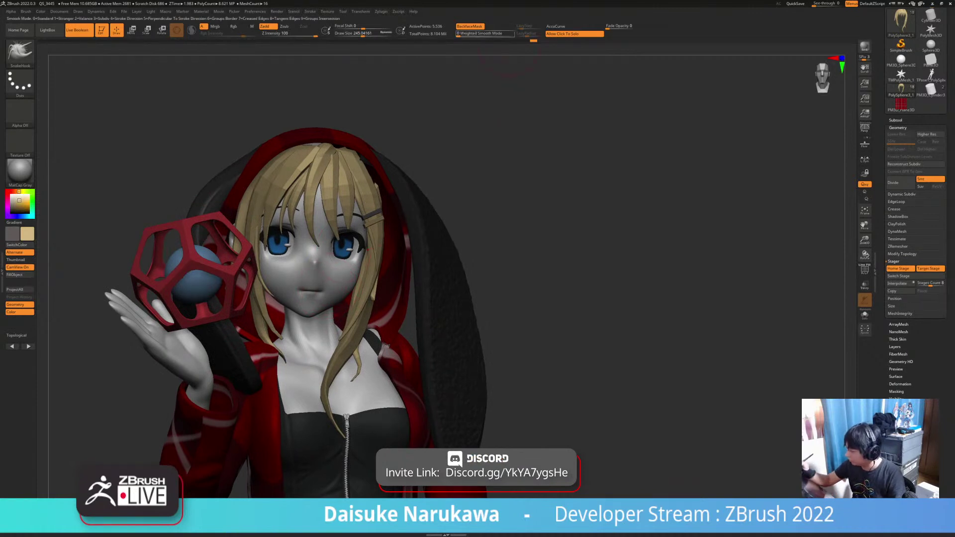
pyautogui.click(471, 27)
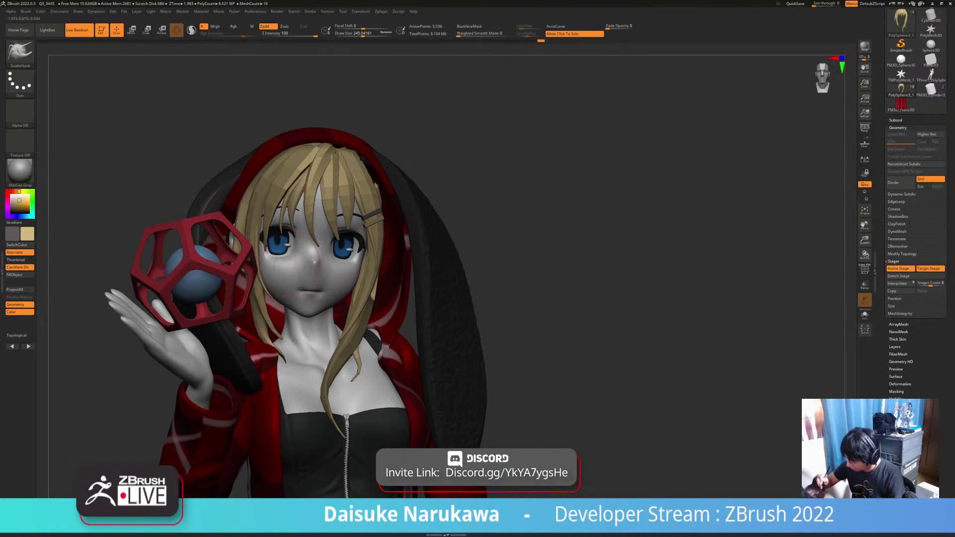
pyautogui.click(470, 27)
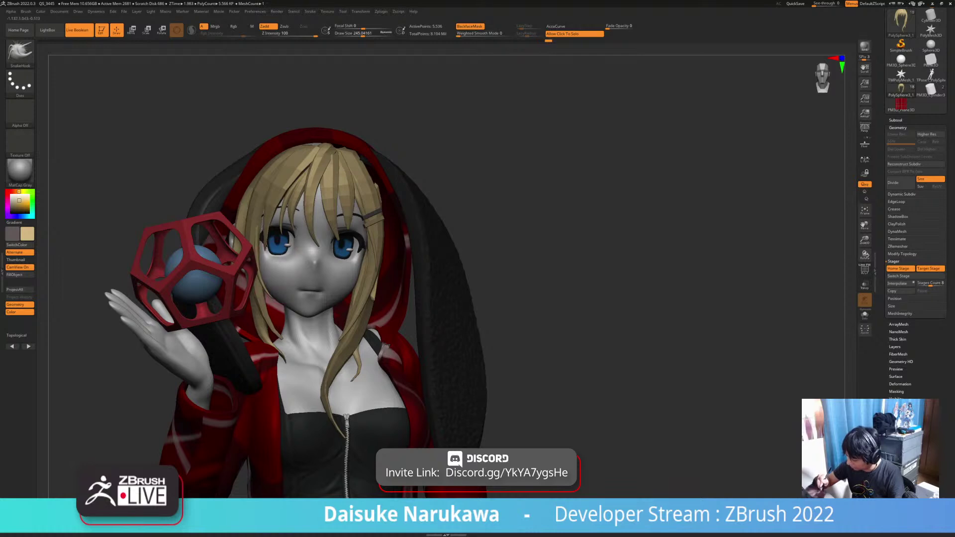
pyautogui.keyDown('ctrl'); pyautogui.moveTo(276, 272); pyautogui.dragTo(275, 244, button='right'); pyautogui.keyUp('ctrl')
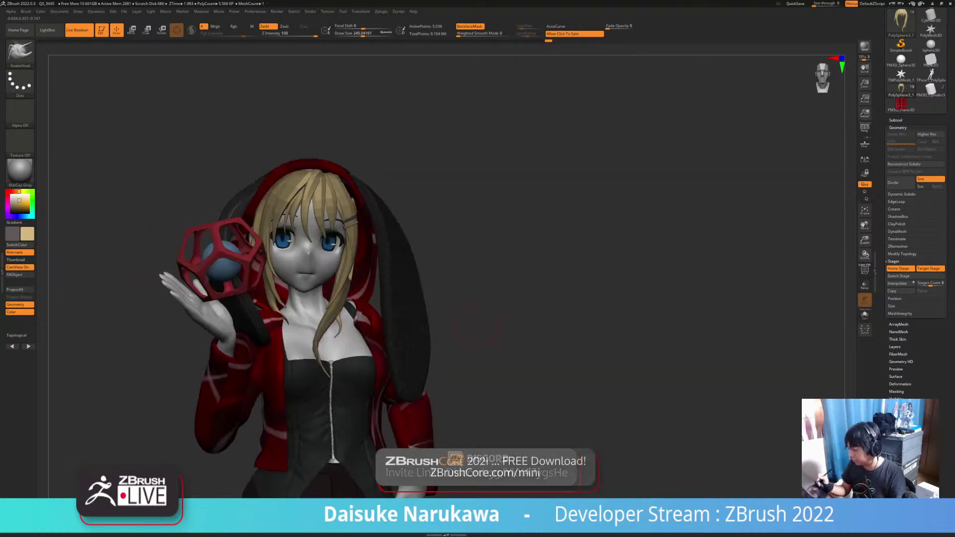
pyautogui.moveTo(463, 329)
pyautogui.mouseDown(button='right')
pyautogui.moveTo(429, 328)
pyautogui.moveTo(470, 330)
pyautogui.mouseUp(button='right')
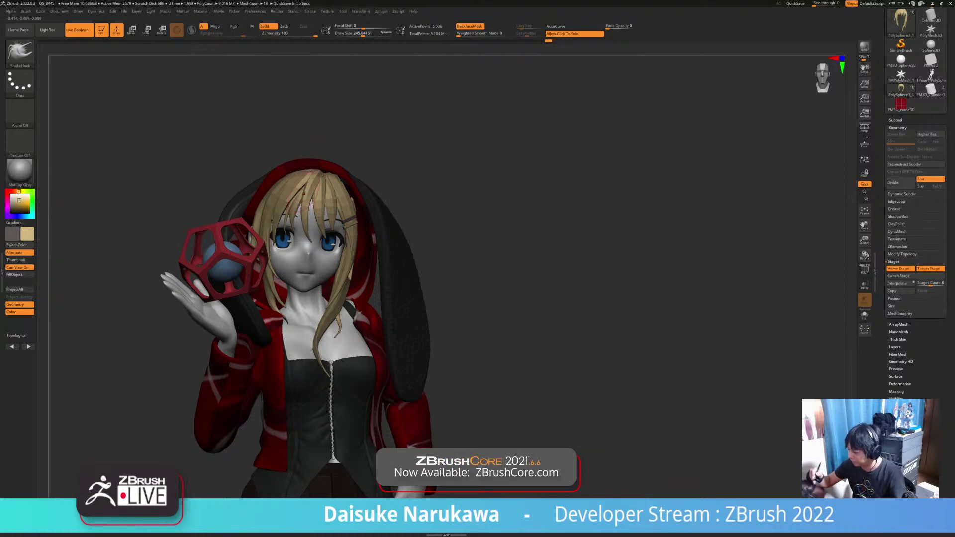
# Enlarge the SnakeHook draw size to about 299 and refine the hair on top of the head from several angles.
pyautogui.moveTo(527, 239); pyautogui.dragTo(515, 224)
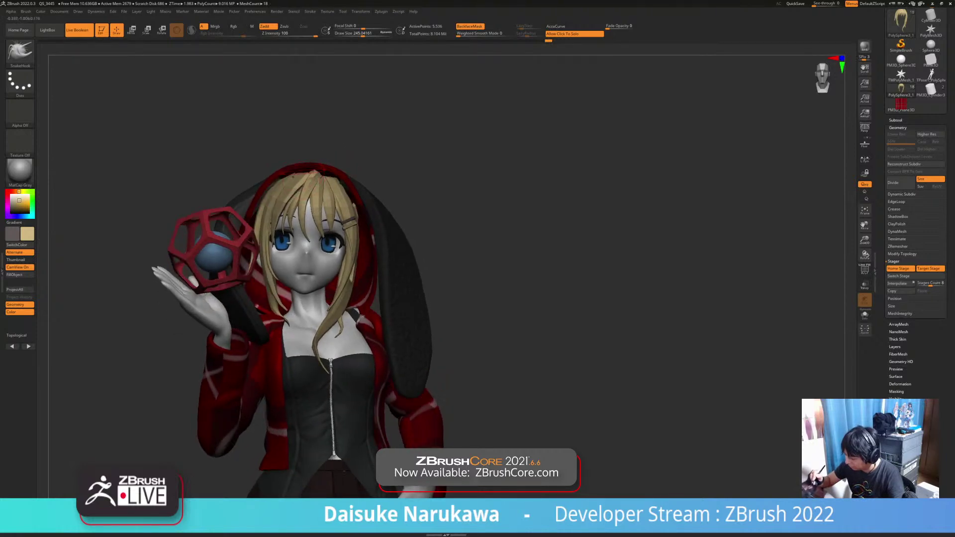
pyautogui.moveTo(308, 186); pyautogui.dragTo(374, 167, button='right')
pyautogui.click(470, 26)
pyautogui.moveTo(239, 209)
pyautogui.mouseDown(button='right')
pyautogui.moveTo(211, 192)
pyautogui.moveTo(231, 213)
pyautogui.moveTo(223, 199)
pyautogui.moveTo(239, 206)
pyautogui.mouseUp(button='right')
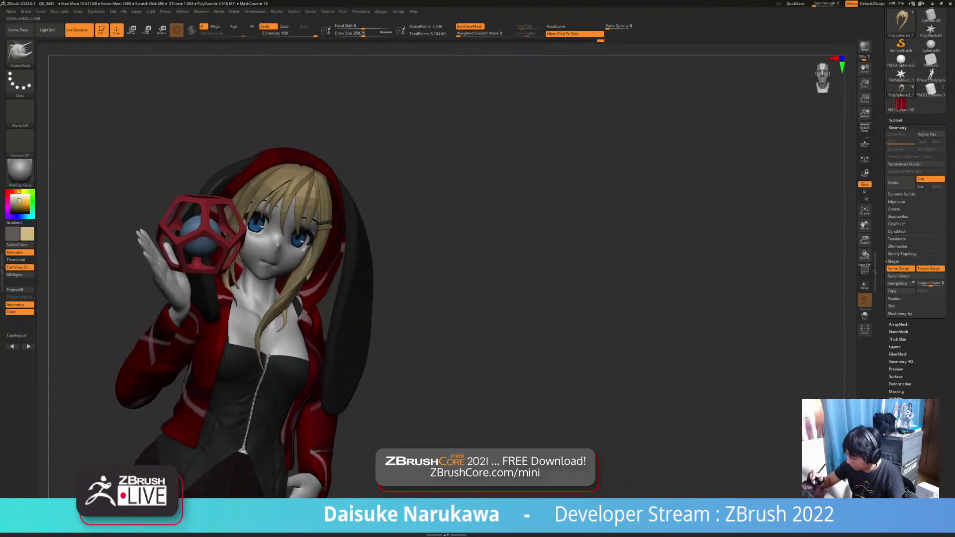
pyautogui.moveTo(321, 171)
pyautogui.mouseDown(button='right')
pyautogui.moveTo(326, 184)
pyautogui.moveTo(224, 174)
pyautogui.moveTo(311, 179)
pyautogui.mouseUp(button='right')
pyautogui.keyDown('alt'); pyautogui.moveTo(386, 239); pyautogui.dragTo(367, 216, button='right'); pyautogui.keyUp('alt')
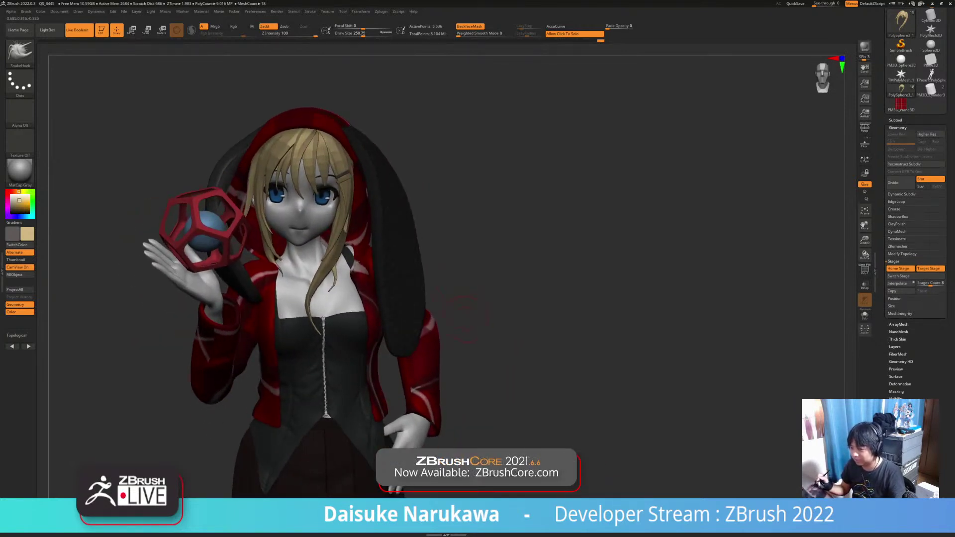
# Insert a Plane3D as a new subtool below the hair subtool.
pyautogui.moveTo(459, 316); pyautogui.dragTo(438, 299, button='right')
pyautogui.click(896, 120)
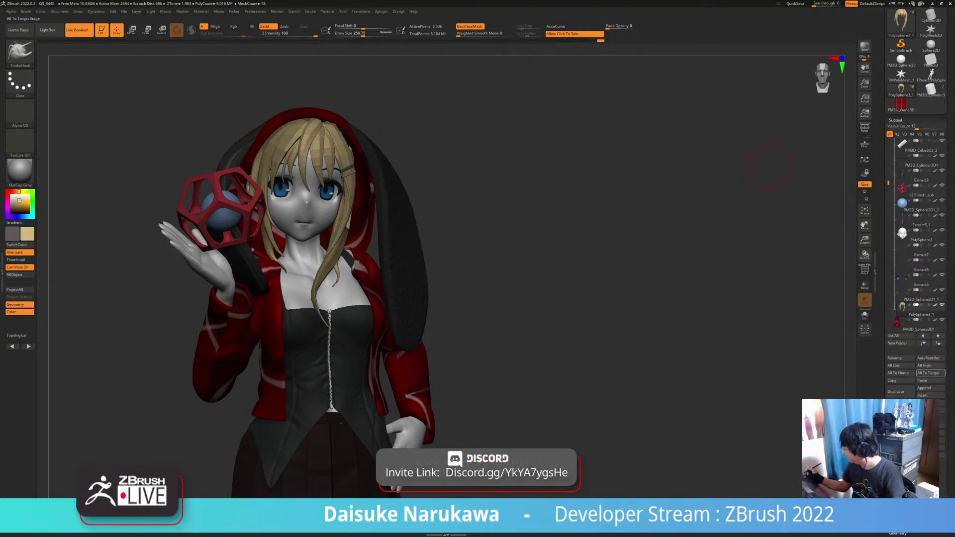
pyautogui.click(930, 396)
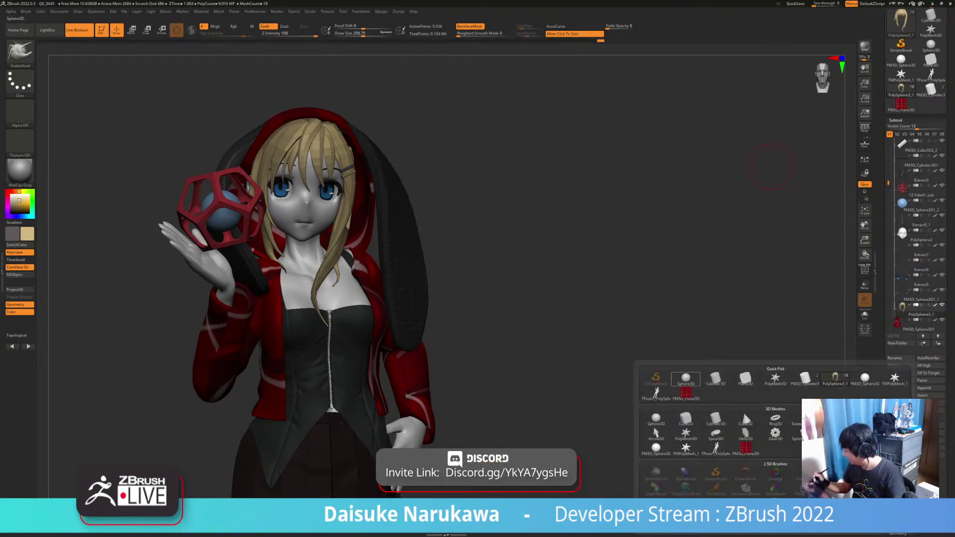
pyautogui.moveTo(775, 379)
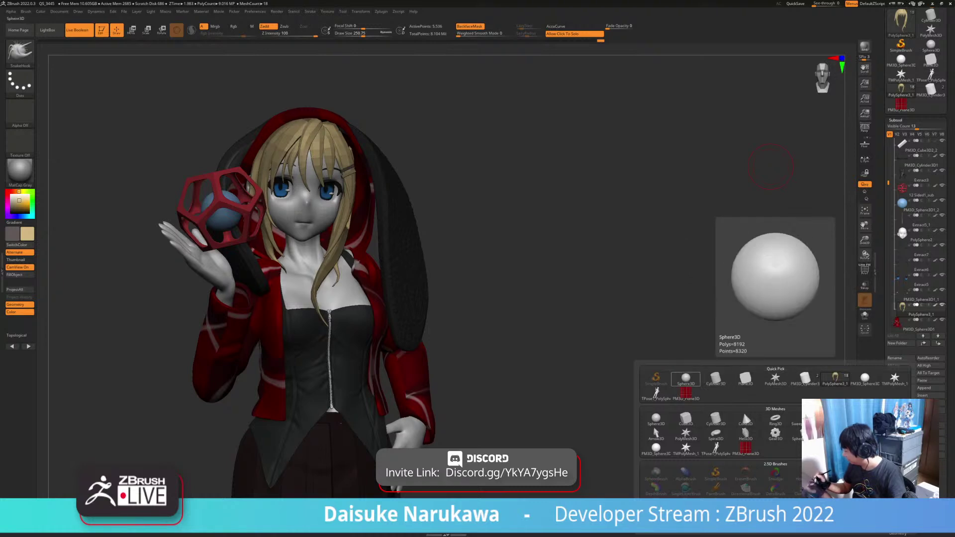
pyautogui.click(745, 379)
pyautogui.click(618, 363)
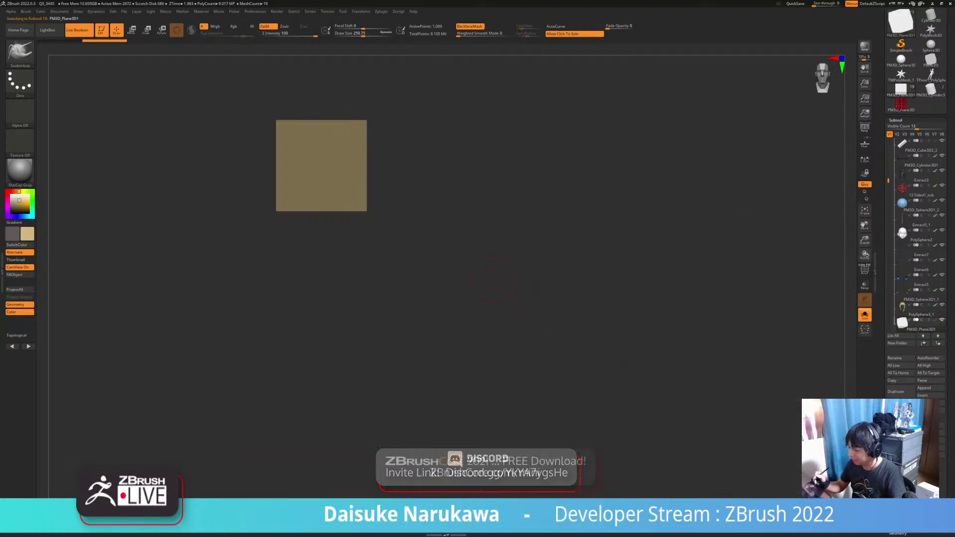
# Move the plane in front of the face so it covers the eyes and forehead.
pyautogui.press('w')
pyautogui.click(477, 279)
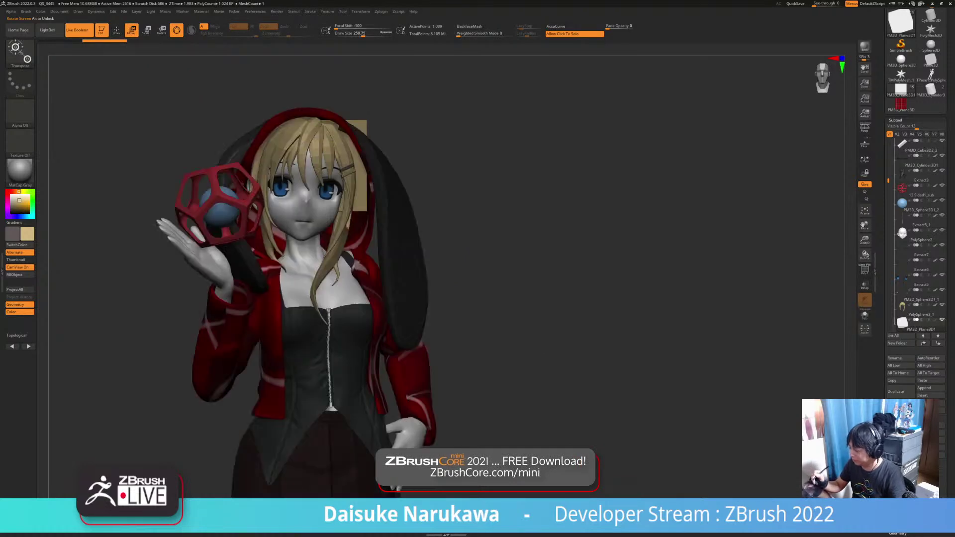
pyautogui.moveTo(477, 279); pyautogui.dragTo(577, 278)
pyautogui.moveTo(346, 175); pyautogui.dragTo(440, 221)
pyautogui.keyDown('shift'); pyautogui.moveTo(577, 299); pyautogui.dragTo(507, 298); pyautogui.keyUp('shift')
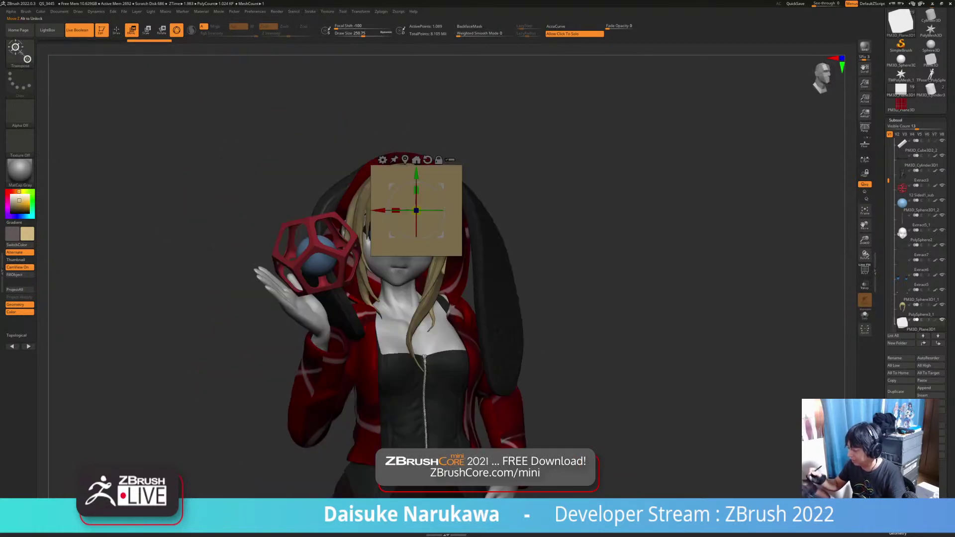
# Display the plane's polygon grid and divide its mesh twice for a finer masking surface.
pyautogui.click(117, 30)
pyautogui.hotkey('shift', 'f')
pyautogui.hotkey('ctrl', 'd')
pyautogui.hotkey('ctrl', 'd')
pyautogui.keyDown('ctrl'); pyautogui.moveTo(547, 288); pyautogui.dragTo(547, 348, button='right'); pyautogui.keyUp('ctrl')
pyautogui.keyDown('alt'); pyautogui.moveTo(580, 309); pyautogui.dragTo(458, 315, button='right'); pyautogui.keyUp('alt')
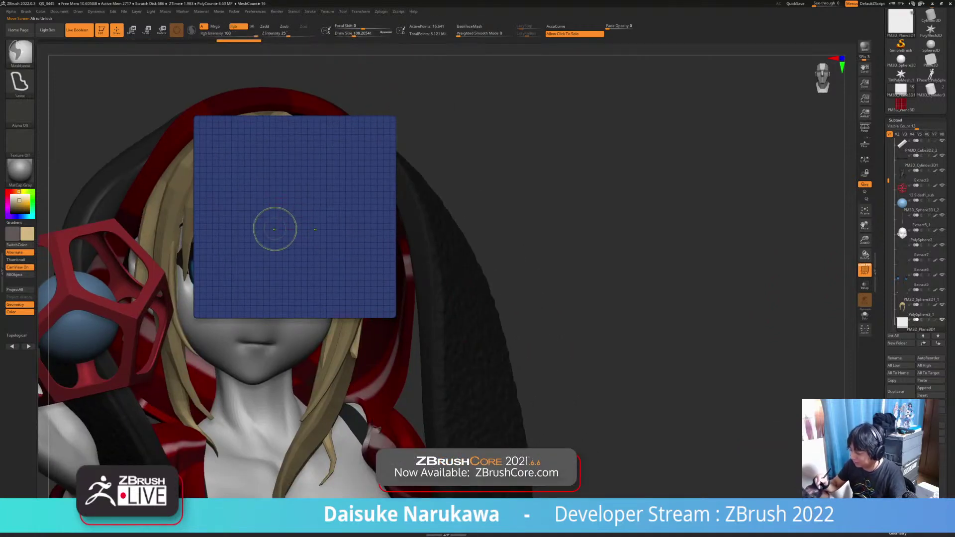
# Draw a symmetrical glasses-frame outline on the plane with the MaskPen brush at draw size about 37.
pyautogui.keyDown('ctrl'); pyautogui.click(20, 53); pyautogui.keyUp('ctrl')
pyautogui.click(88, 58)
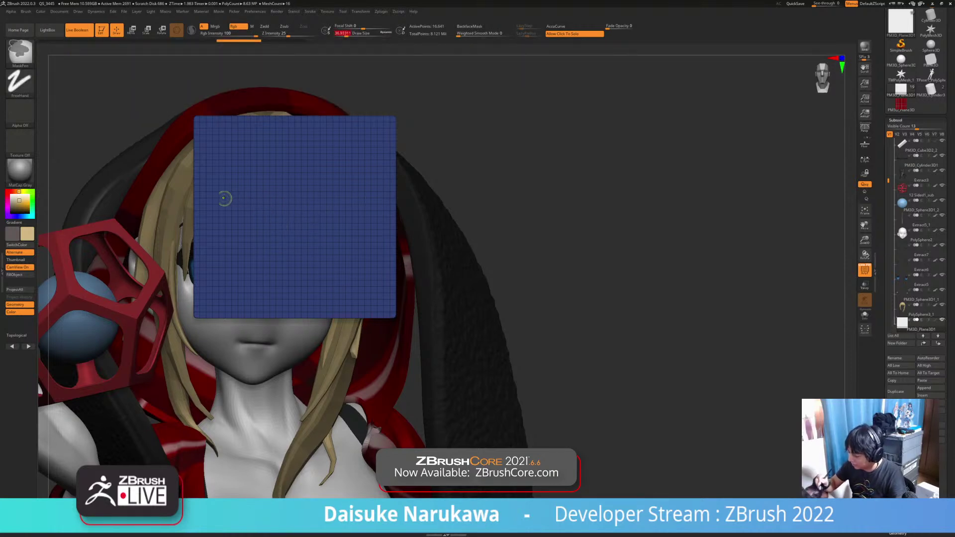
pyautogui.moveTo(254, 202)
pyautogui.mouseDown()
pyautogui.moveTo(215, 204)
pyautogui.moveTo(215, 249)
pyautogui.moveTo(285, 216)
pyautogui.mouseUp()
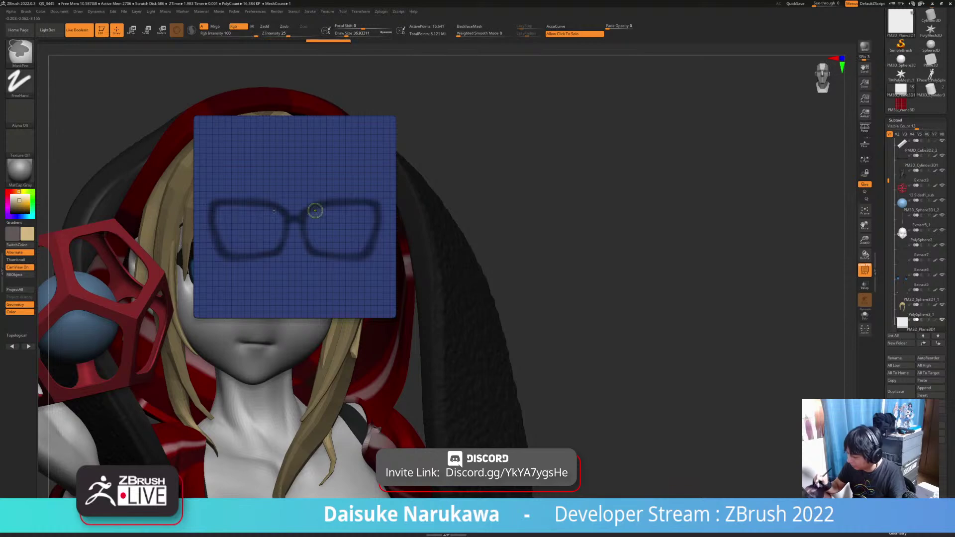
# Turn the masked glasses outline into its own polygroup and isolate it from the rest of the plane.
pyautogui.moveTo(302, 233)
pyautogui.keyDown('ctrl'); pyautogui.mouseDown(button='right')
pyautogui.moveTo(447, 245)
pyautogui.moveTo(383, 243)
pyautogui.mouseUp(button='right'); pyautogui.keyUp('ctrl')
pyautogui.hotkey('ctrl', 'w')
pyautogui.keyDown('ctrl'); pyautogui.keyDown('shift'); pyautogui.click(384, 244); pyautogui.keyUp('shift'); pyautogui.keyUp('ctrl')
pyautogui.keyDown('alt'); pyautogui.moveTo(397, 279); pyautogui.dragTo(412, 318, button='right'); pyautogui.keyUp('alt')
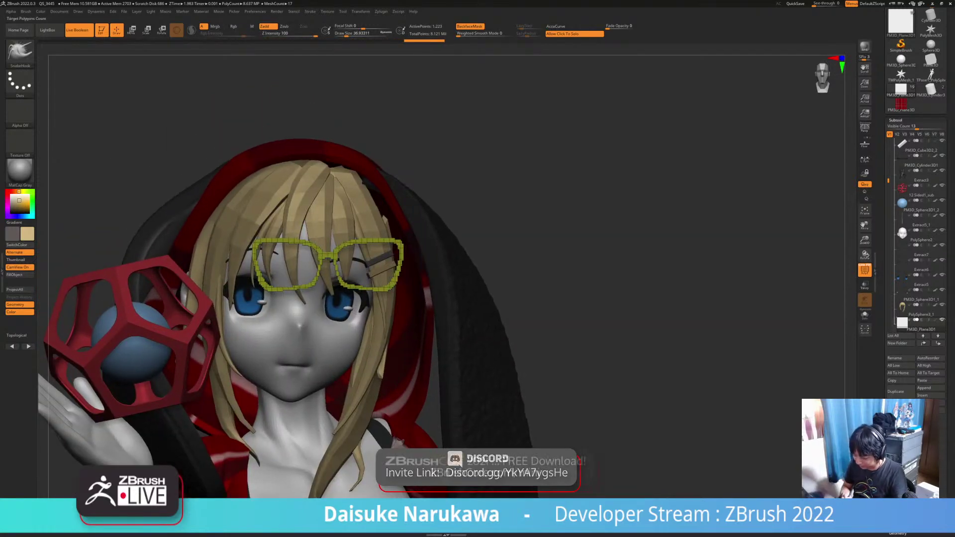
pyautogui.hotkey('ctrl', 'd')
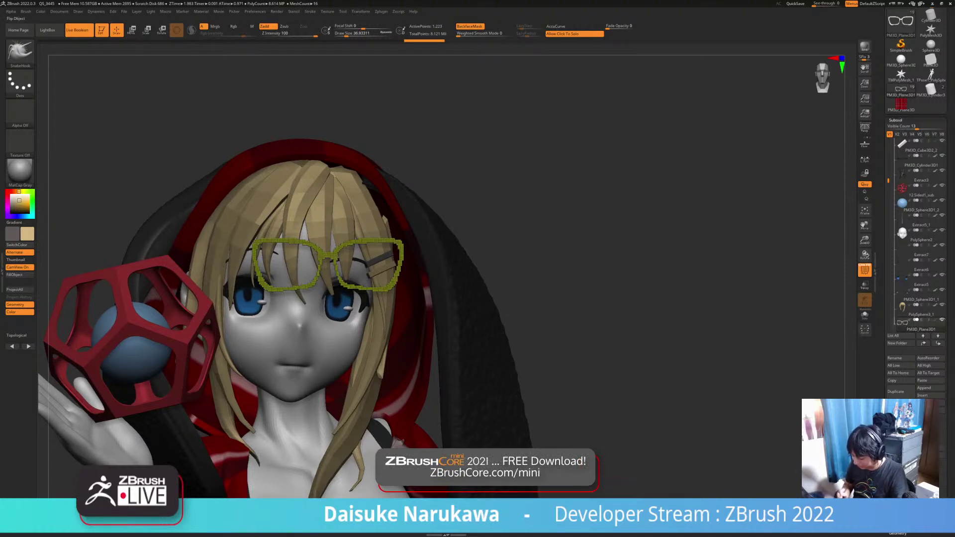
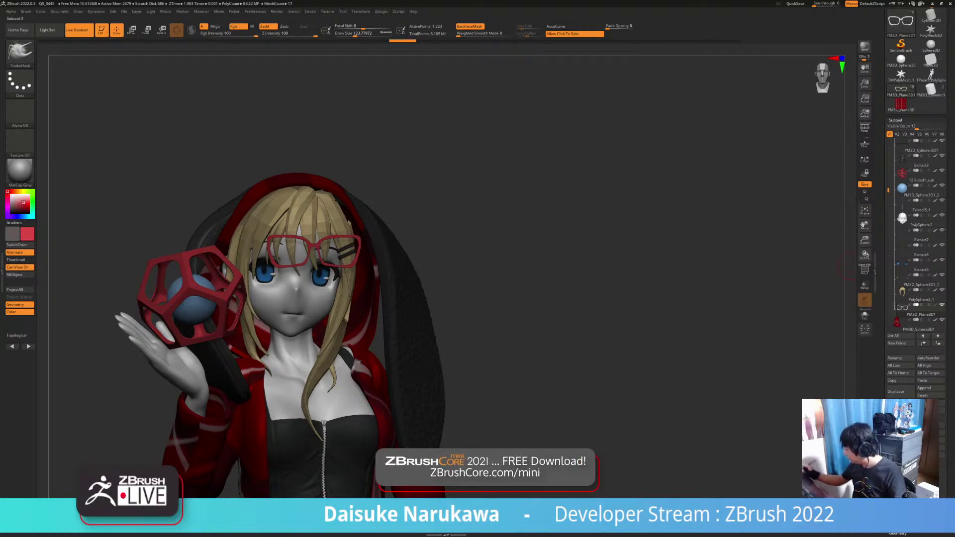
# Store the red glasses' current position on the forehead as their Stager home stage.
pyautogui.click(896, 120)
pyautogui.click(899, 128)
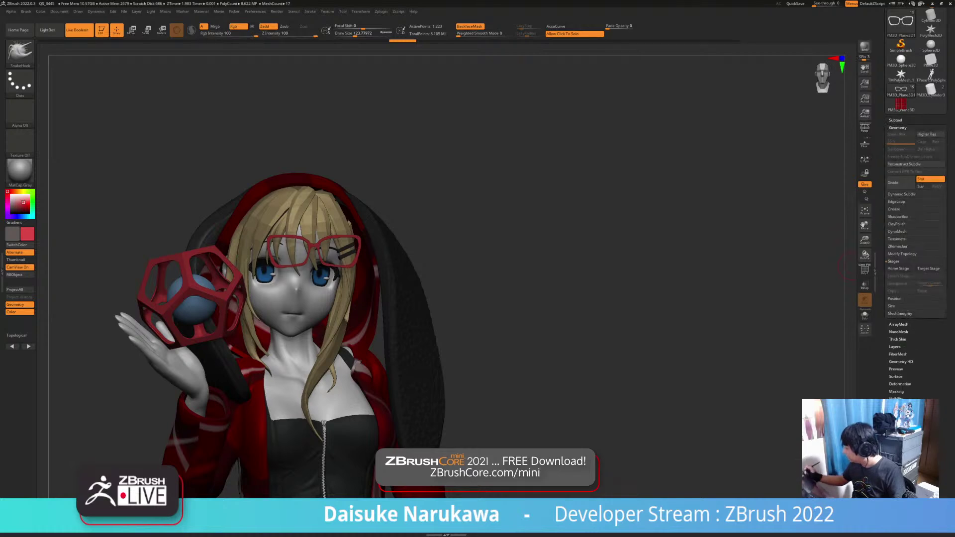
pyautogui.click(898, 268)
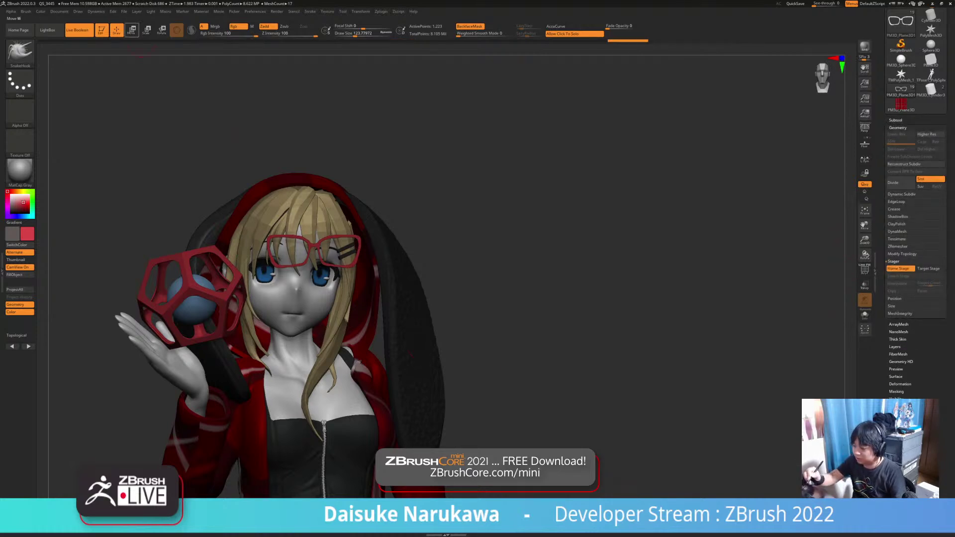
# Move and tilt the glasses down over the eyes, store that as the target stage, and switch back to the home stage.
pyautogui.click(132, 29)
pyautogui.keyDown('ctrl'); pyautogui.moveTo(329, 229); pyautogui.dragTo(324, 279, button='right'); pyautogui.keyUp('ctrl')
pyautogui.moveTo(319, 274); pyautogui.dragTo(281, 322)
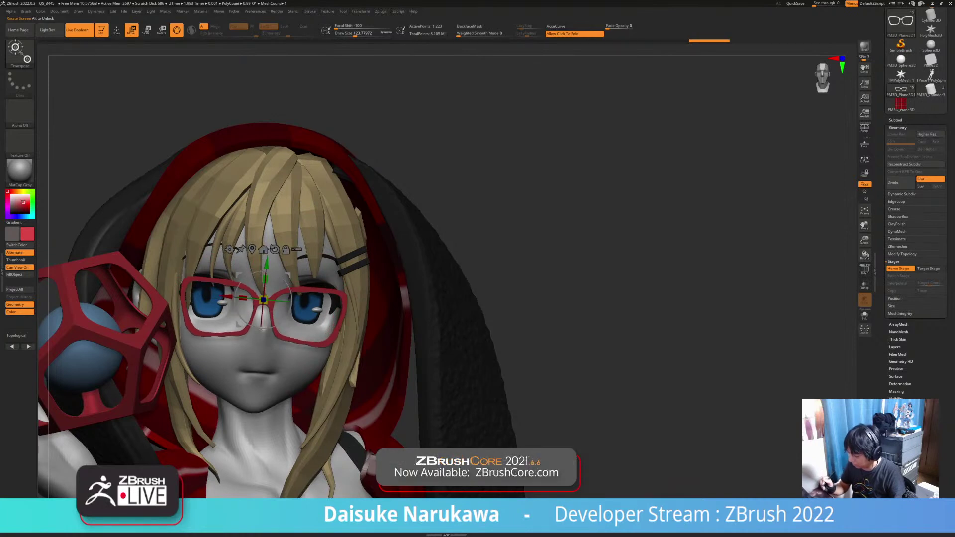
pyautogui.click(928, 269)
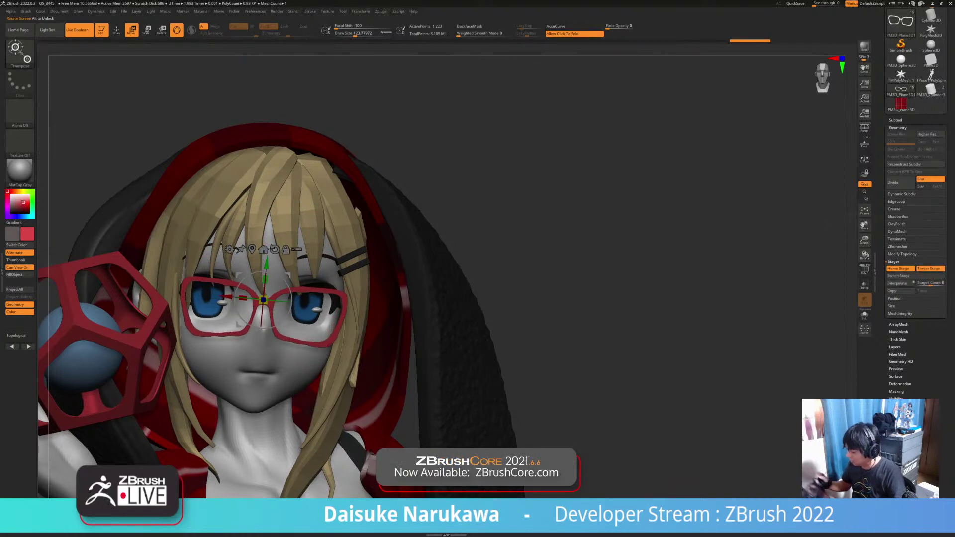
pyautogui.click(898, 276)
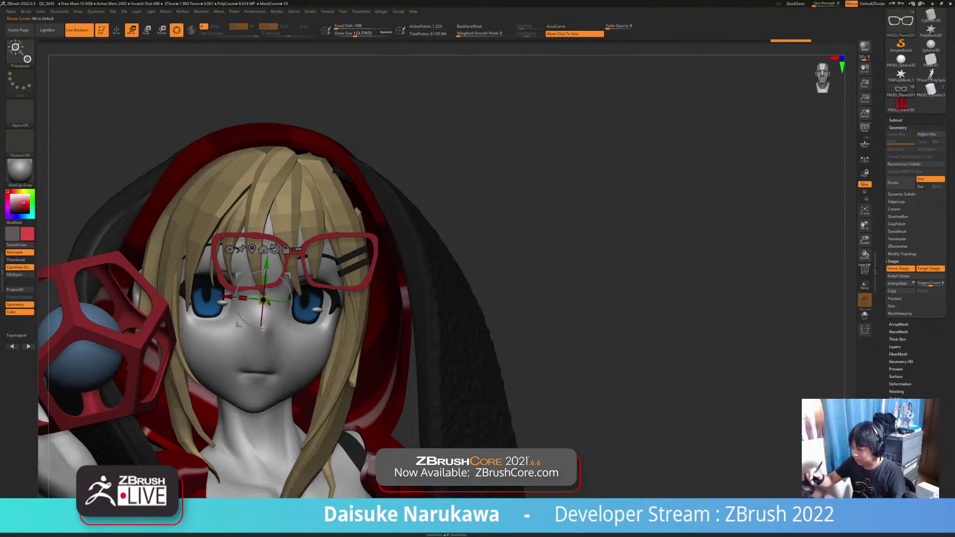
pyautogui.press('q')
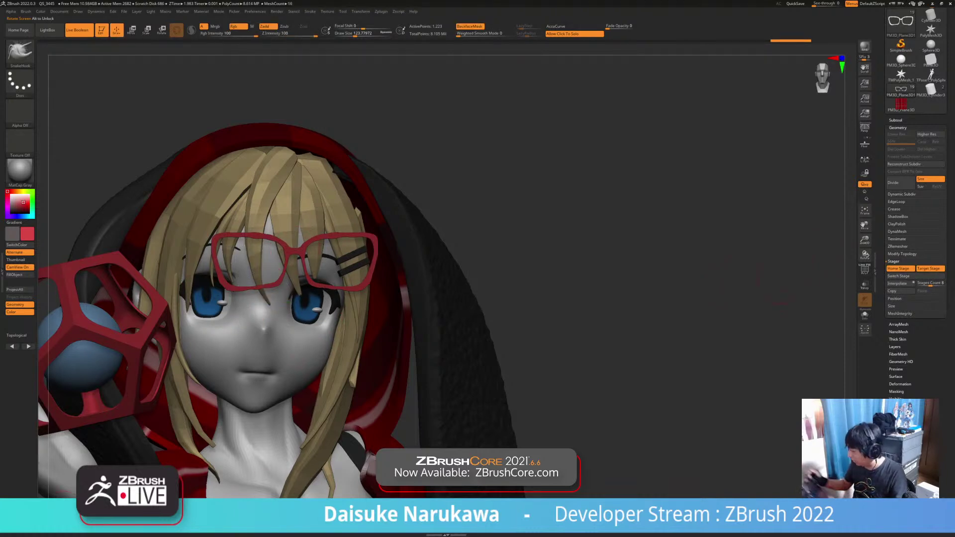
# Try remeshing the glasses frame with its polygon grid displayed, undoing each attempt.
pyautogui.hotkey('shift', 'f')
pyautogui.keyDown('ctrl'); pyautogui.moveTo(587, 200); pyautogui.dragTo(627, 233); pyautogui.keyUp('ctrl')
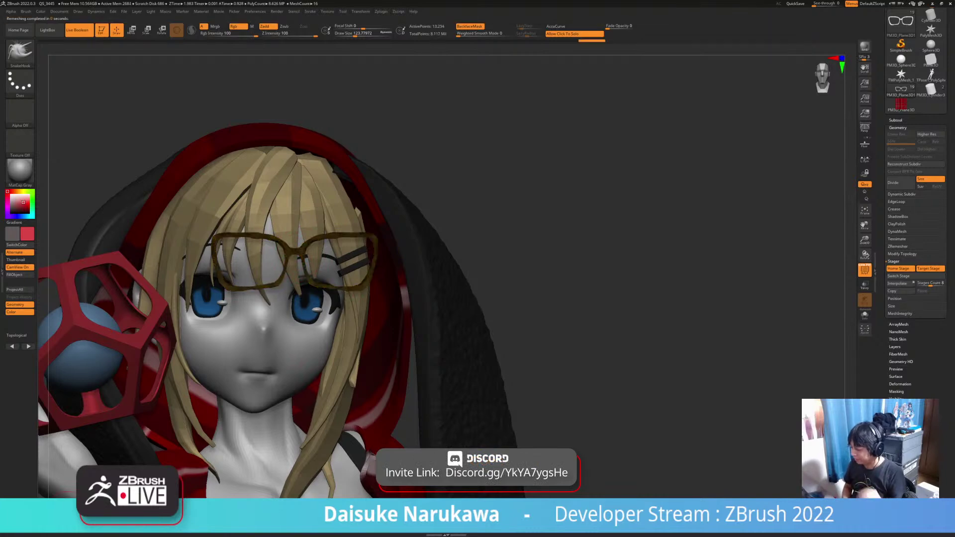
pyautogui.keyDown('ctrl'); pyautogui.moveTo(329, 413); pyautogui.dragTo(326, 310, button='right'); pyautogui.keyUp('ctrl')
pyautogui.hotkey('ctrl', 'z')
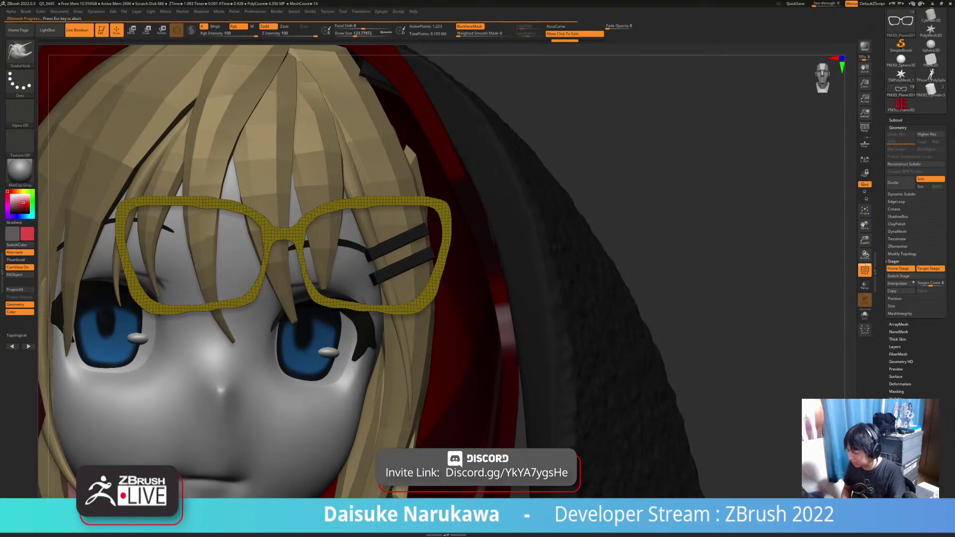
pyautogui.press('ctrl')
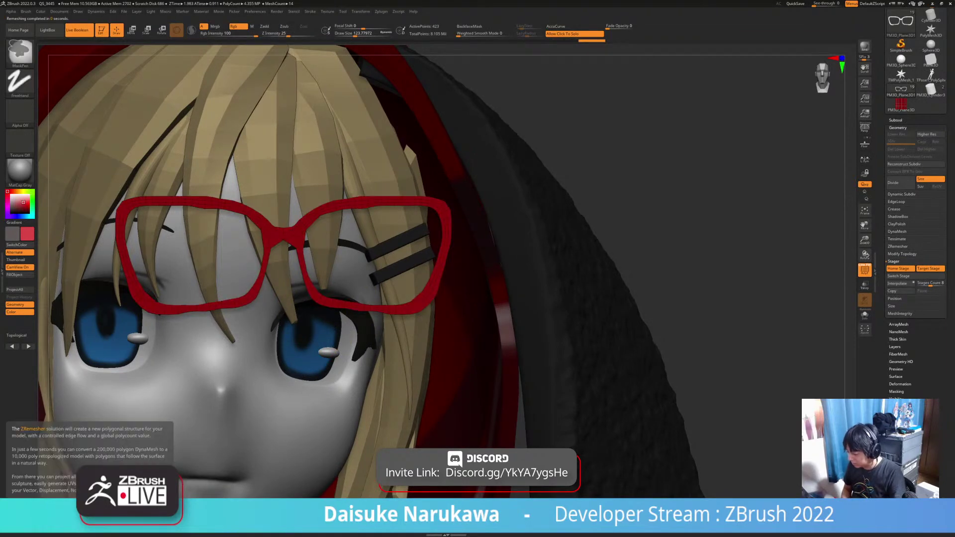
pyautogui.hotkey('ctrl', 'z')
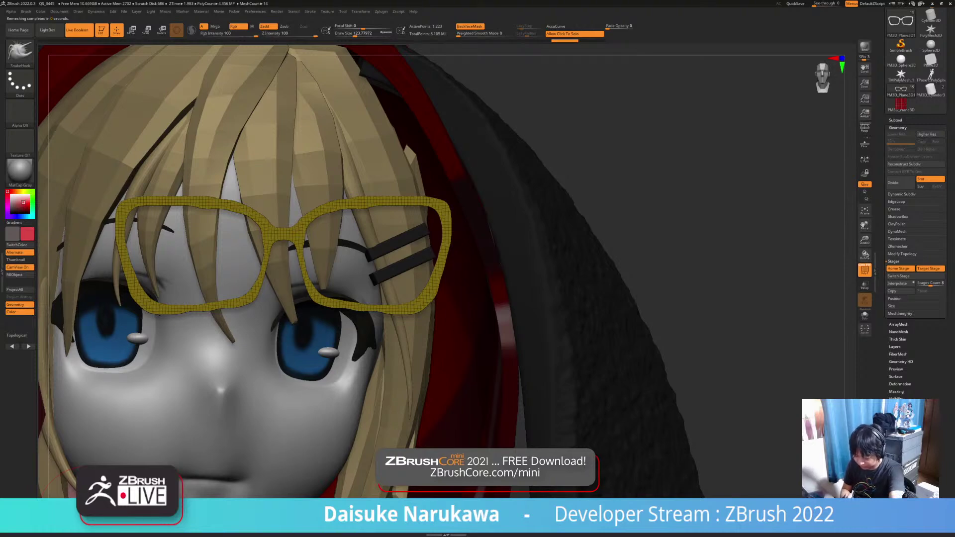
# Widen the red glasses by masking one half at a time and moving the two lenses apart at the bridge.
pyautogui.click(94, 518)
pyautogui.keyDown('ctrl'); pyautogui.moveTo(411, 316); pyautogui.dragTo(406, 278, button='right'); pyautogui.keyUp('ctrl')
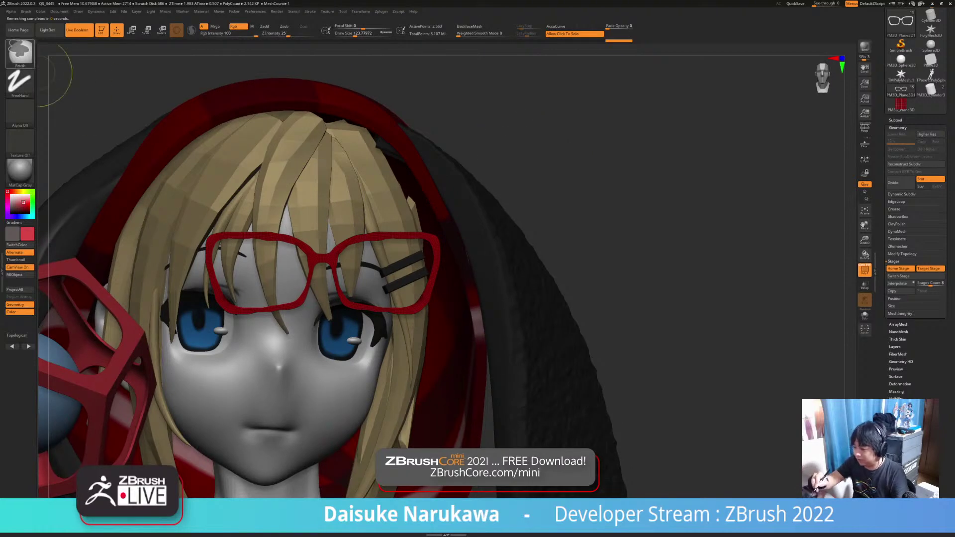
pyautogui.keyDown('ctrl'); pyautogui.moveTo(657, 253); pyautogui.dragTo(329, 326); pyautogui.keyUp('ctrl')
pyautogui.keyDown('ctrl'); pyautogui.moveTo(651, 326); pyautogui.dragTo(650, 326); pyautogui.keyUp('ctrl')
pyautogui.press('w')
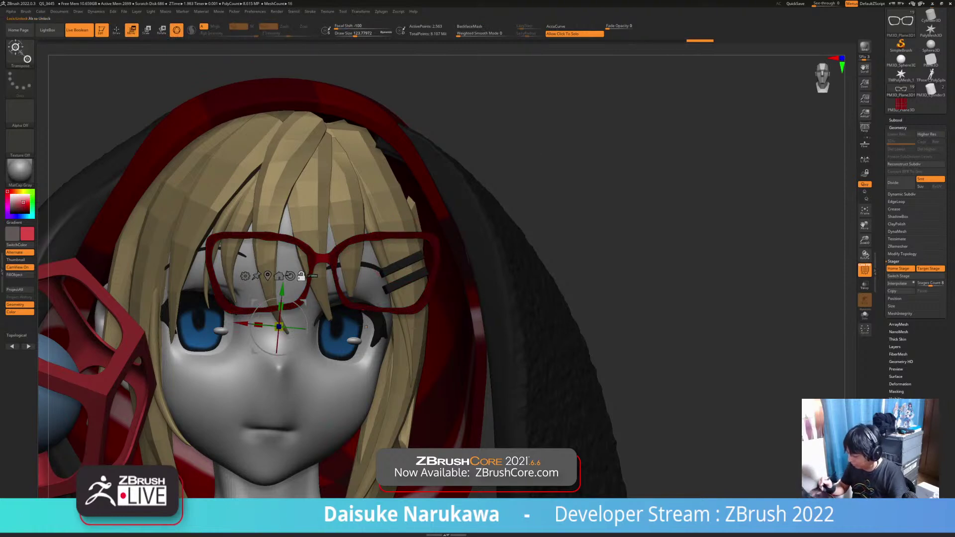
pyautogui.click(290, 276)
pyautogui.click(267, 276)
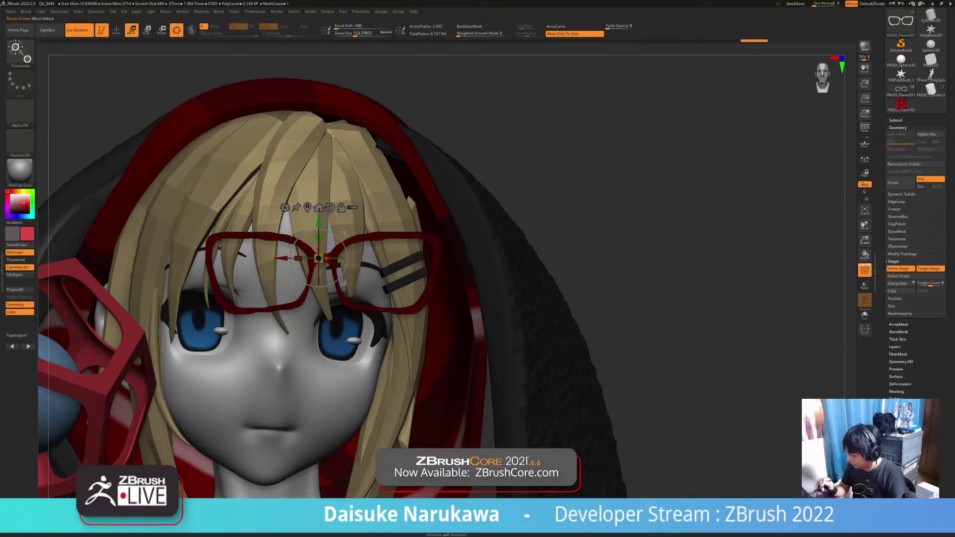
pyautogui.hotkey('ctrl', 'i')
pyautogui.moveTo(282, 258); pyautogui.dragTo(309, 258)
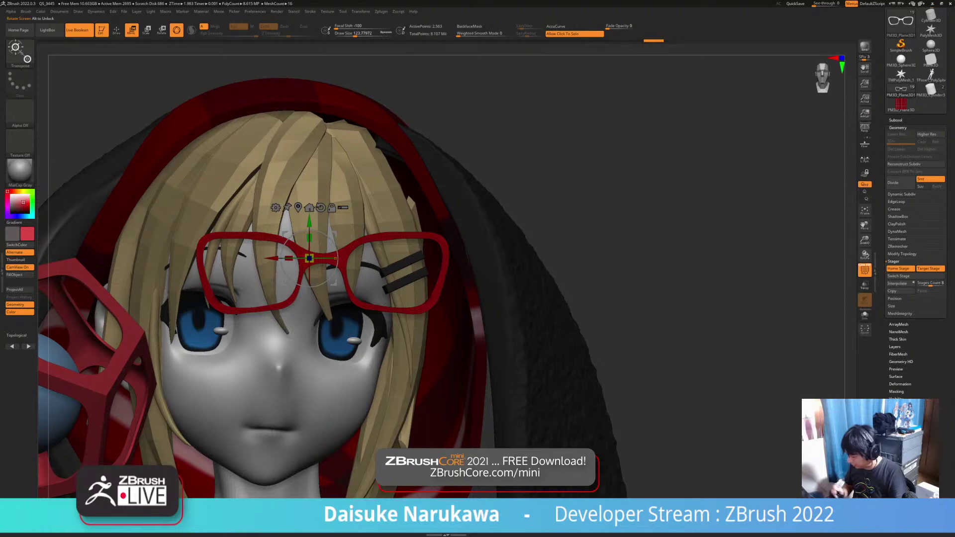
# Remesh the widened glasses frame, then subdivide it once with the polygon grid display turned off.
pyautogui.press('q')
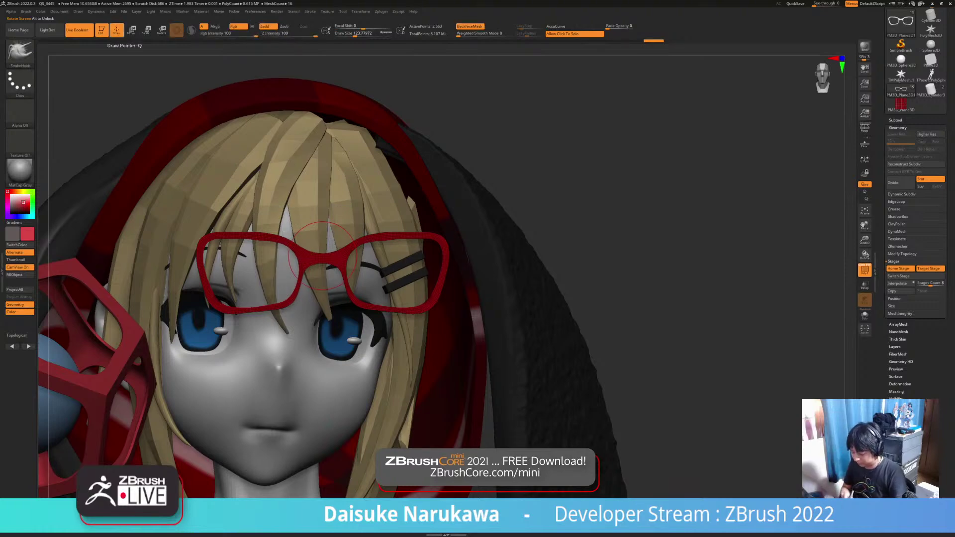
pyautogui.press('z')
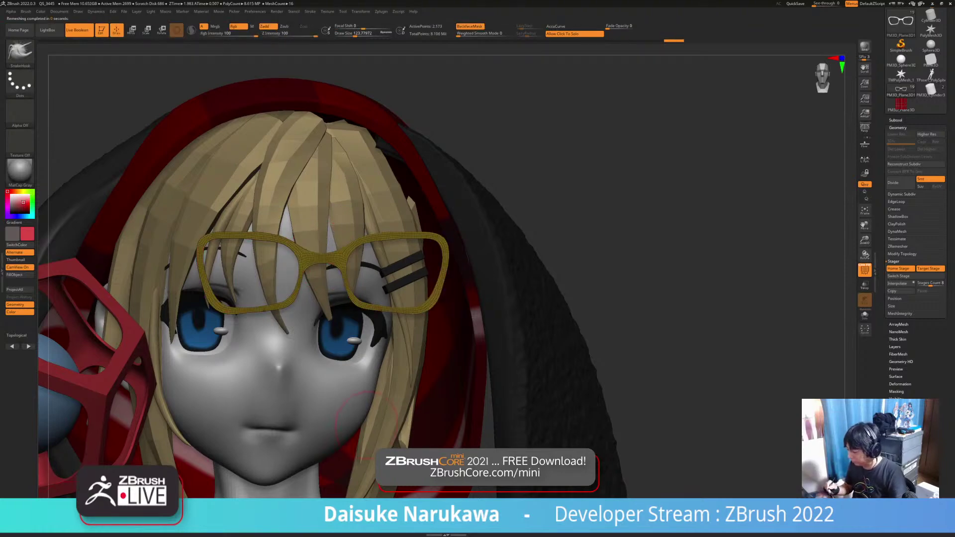
pyautogui.click(899, 276)
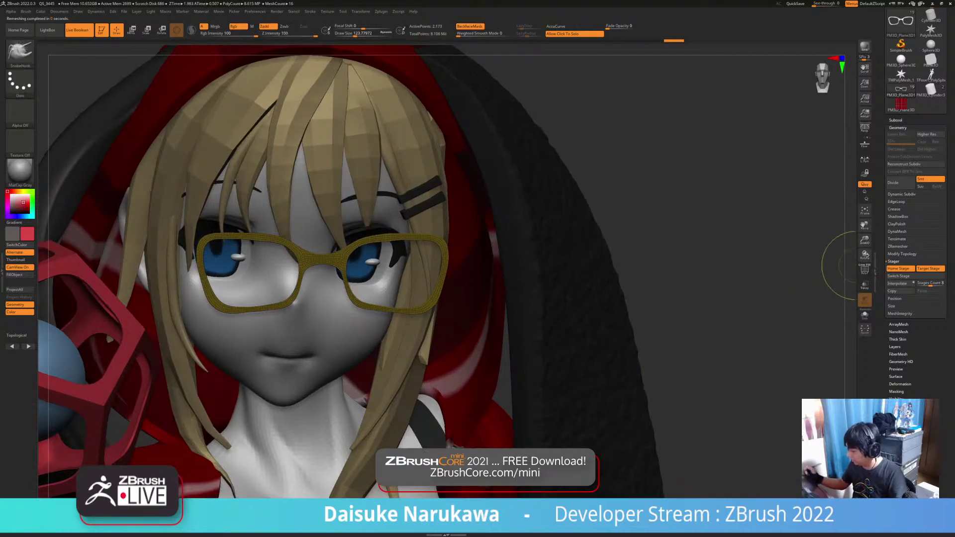
pyautogui.click(864, 269)
pyautogui.hotkey('ctrl', 'd')
pyautogui.keyDown('ctrl'); pyautogui.moveTo(559, 405); pyautogui.dragTo(557, 348, button='right'); pyautogui.keyUp('ctrl')
pyautogui.click(899, 276)
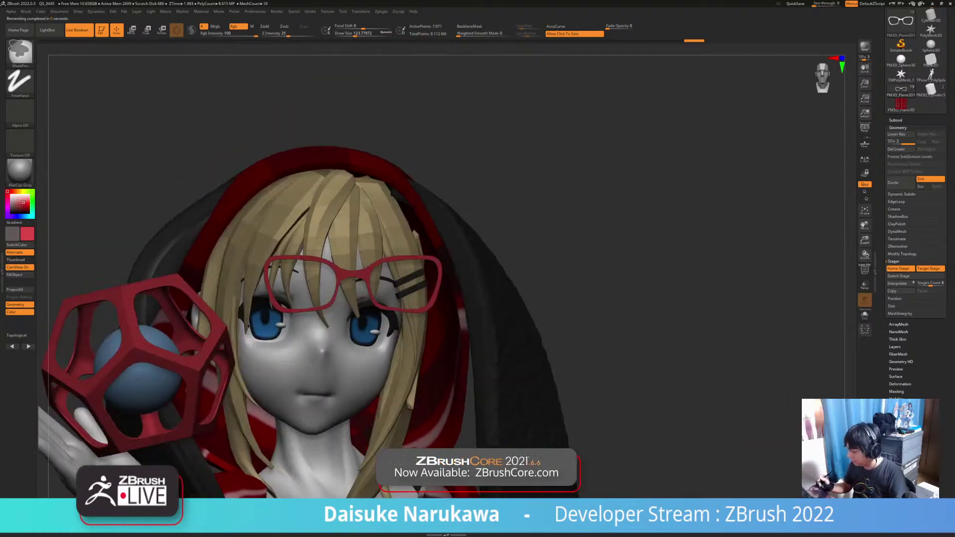
# Turn off backface masking and reshape the glasses' bridge upward with the SnakeHook brush at a draw size of about 59.
pyautogui.keyDown('ctrl'); pyautogui.moveTo(352, 276); pyautogui.dragTo(353, 323, button='right'); pyautogui.keyUp('ctrl')
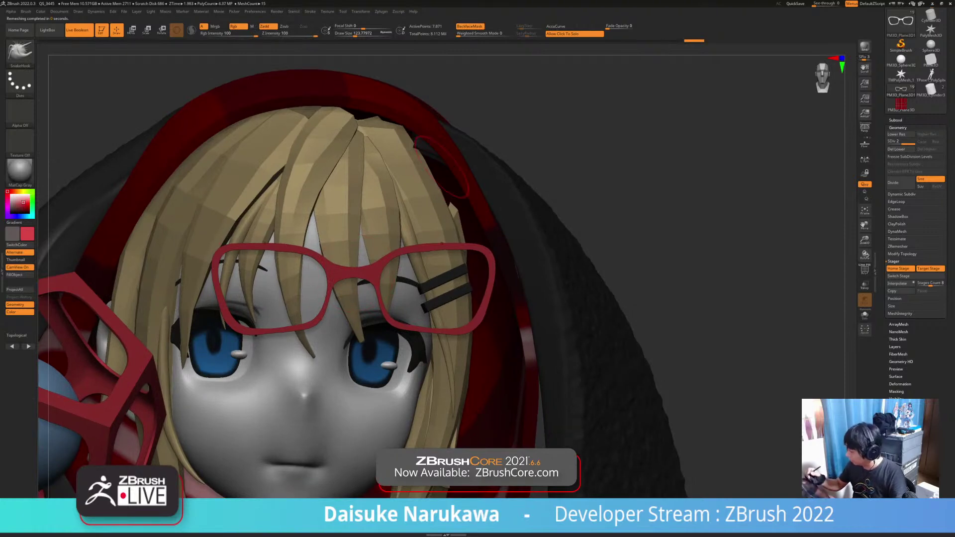
pyautogui.click(470, 27)
pyautogui.click(352, 34)
pyautogui.moveTo(355, 274); pyautogui.dragTo(355, 270)
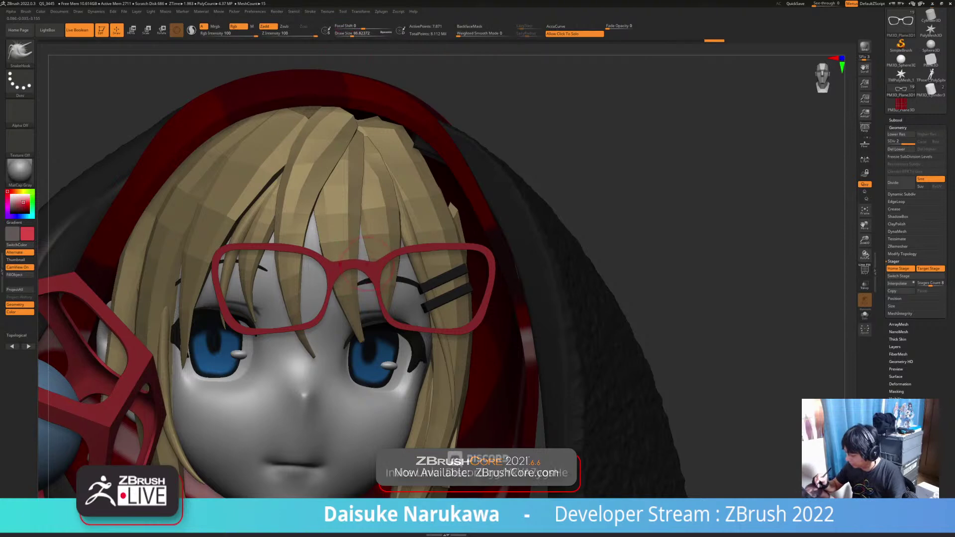
pyautogui.hotkey('ctrl', 'z')
pyautogui.click(345, 33)
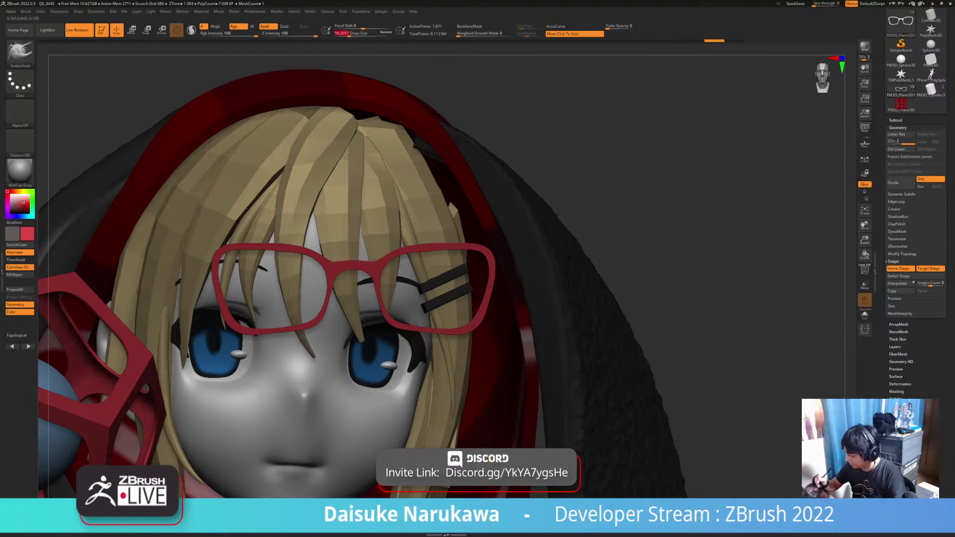
pyautogui.keyDown('ctrl'); pyautogui.moveTo(391, 270); pyautogui.dragTo(385, 238, button='right'); pyautogui.keyUp('ctrl')
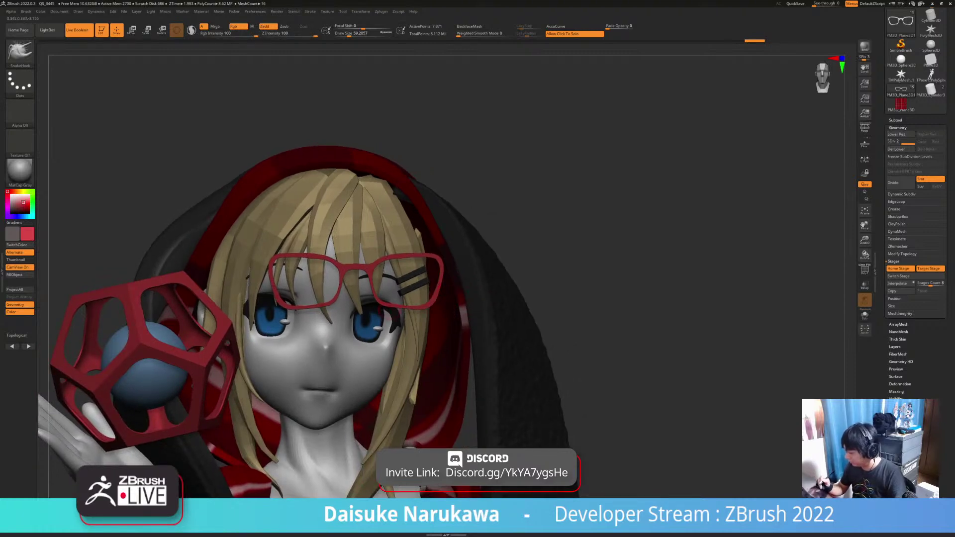
pyautogui.moveTo(408, 309)
pyautogui.mouseDown(button='right')
pyautogui.moveTo(391, 336)
pyautogui.moveTo(411, 318)
pyautogui.moveTo(408, 308)
pyautogui.mouseUp(button='right')
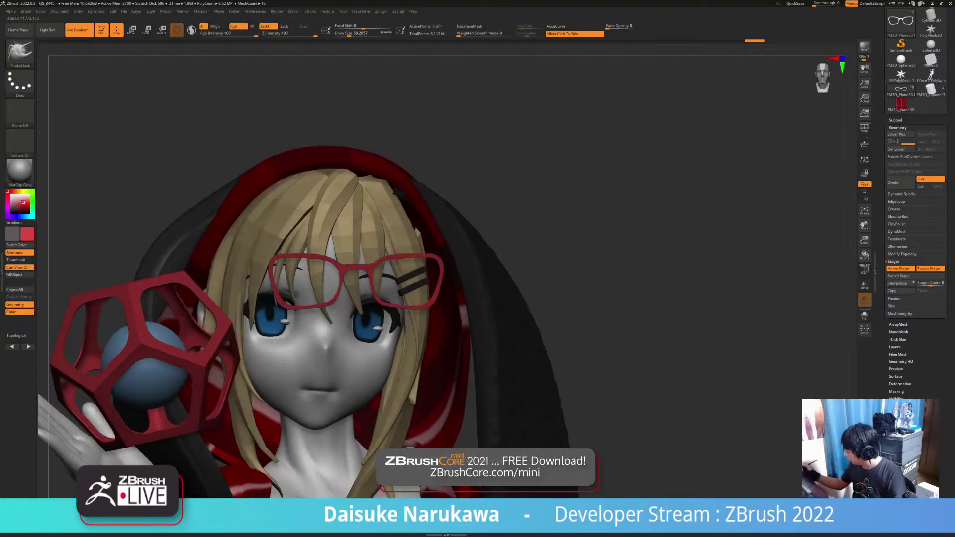
# Switch the glasses to their position over the eyes and store the target stage again.
pyautogui.click(916, 277)
pyautogui.keyDown('ctrl'); pyautogui.moveTo(393, 348); pyautogui.dragTo(407, 332, button='right'); pyautogui.keyUp('ctrl')
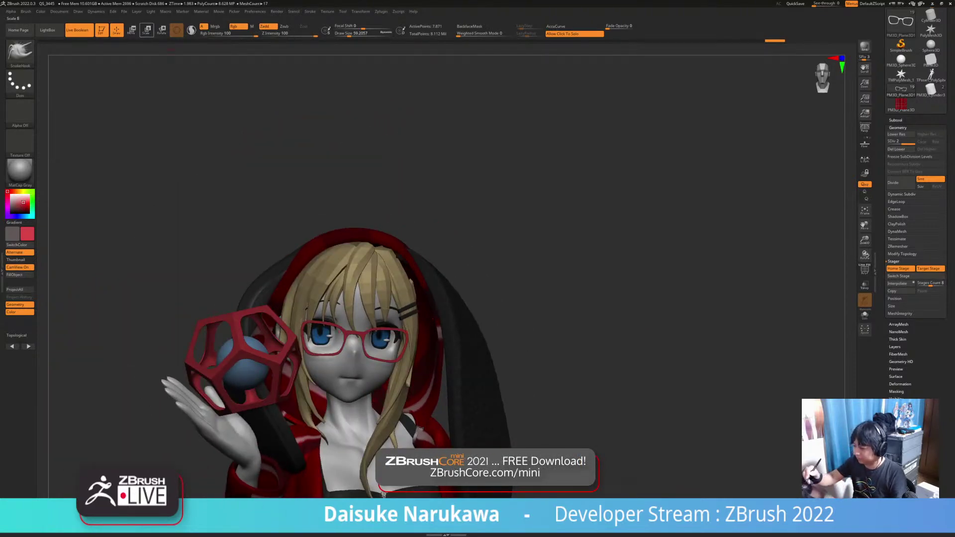
pyautogui.click(131, 30)
pyautogui.moveTo(498, 239); pyautogui.dragTo(498, 348, button='right')
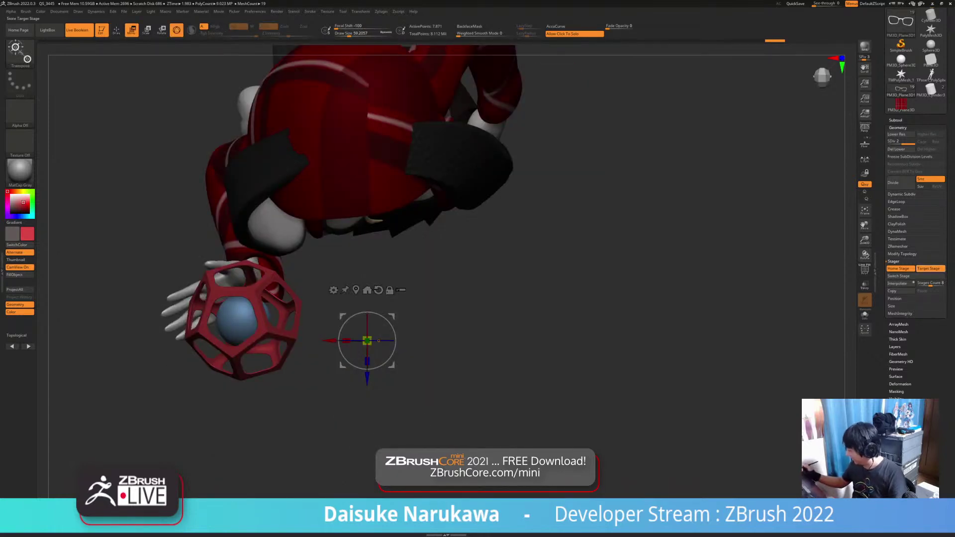
pyautogui.click(929, 268)
pyautogui.keyDown('alt'); pyautogui.moveTo(367, 379); pyautogui.dragTo(367, 255); pyautogui.keyUp('alt')
pyautogui.moveTo(356, 359); pyautogui.dragTo(346, 273, button='right')
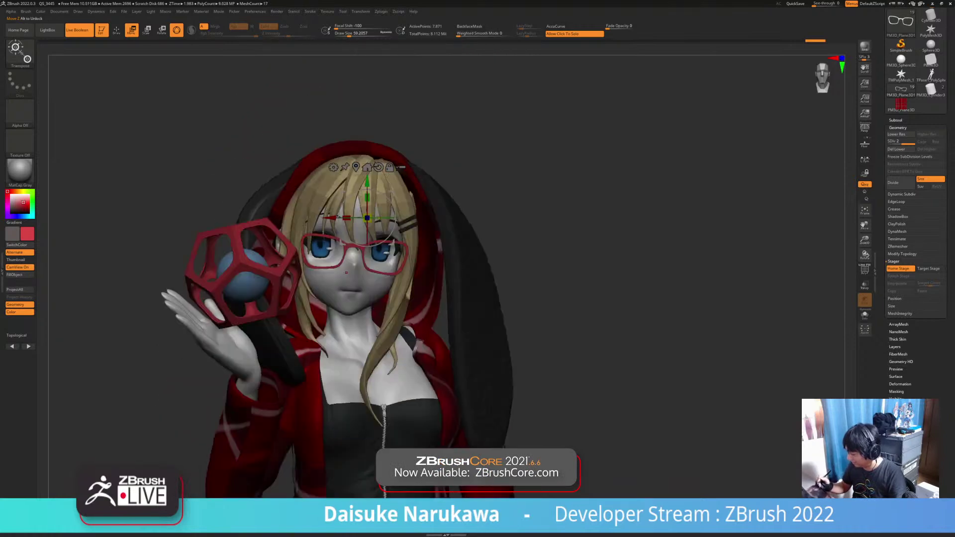
pyautogui.keyDown('ctrl'); pyautogui.click(929, 269); pyautogui.keyUp('ctrl')
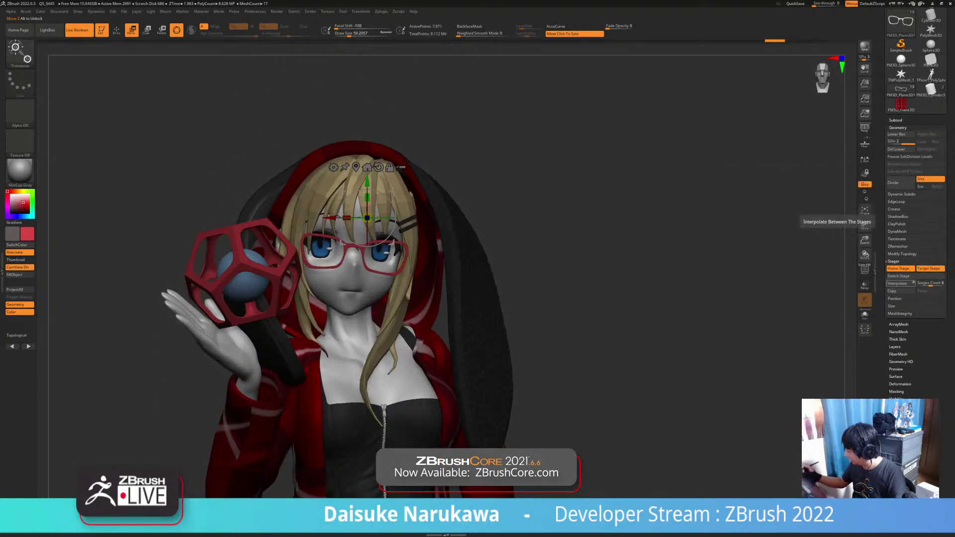
# Return the glasses to the forehead, store that position again as the home stage, and clear the target stage.
pyautogui.click(898, 283)
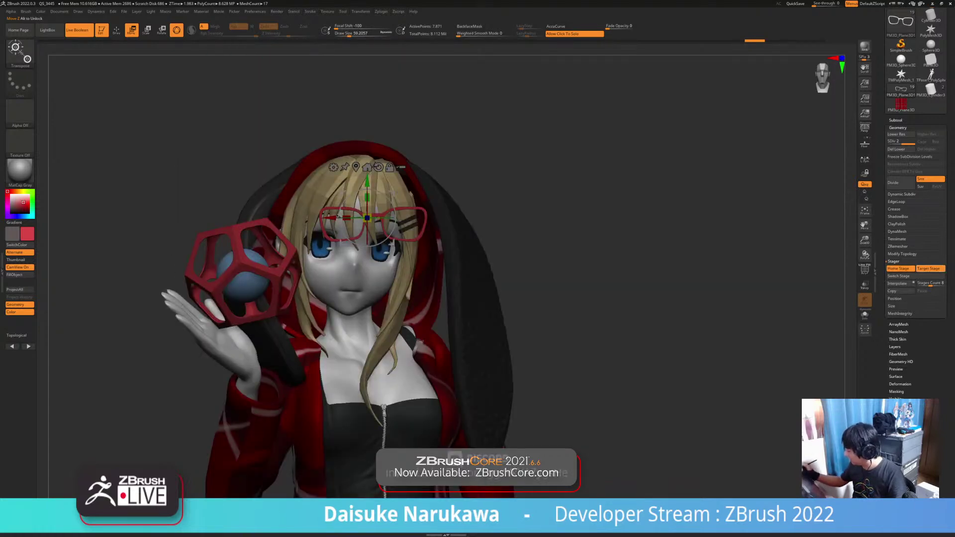
pyautogui.click(899, 269)
pyautogui.click(899, 269)
pyautogui.moveTo(359, 293); pyautogui.dragTo(364, 320, button='right')
pyautogui.moveTo(548, 298); pyautogui.dragTo(587, 299, button='right')
pyautogui.click(928, 269)
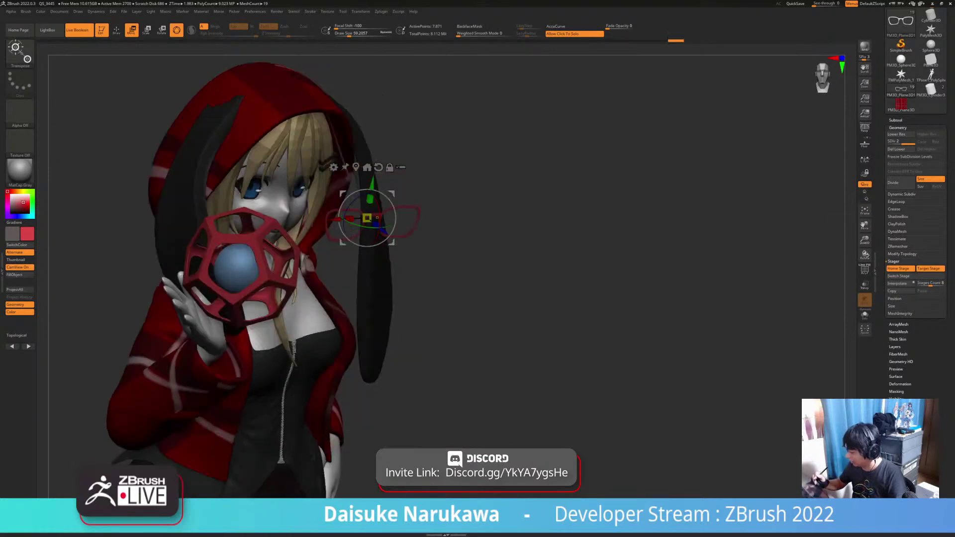
# Centre the gizmo on the glasses and move them from the forehead down in front of the face.
pyautogui.moveTo(428, 321); pyautogui.dragTo(429, 348, button='right')
pyautogui.moveTo(587, 299); pyautogui.dragTo(498, 294, button='right')
pyautogui.click(356, 167)
pyautogui.moveTo(404, 206); pyautogui.dragTo(377, 250)
pyautogui.hotkey('ctrl', 'z')
pyautogui.moveTo(368, 298); pyautogui.dragTo(448, 304, button='right')
pyautogui.moveTo(397, 269); pyautogui.dragTo(281, 224)
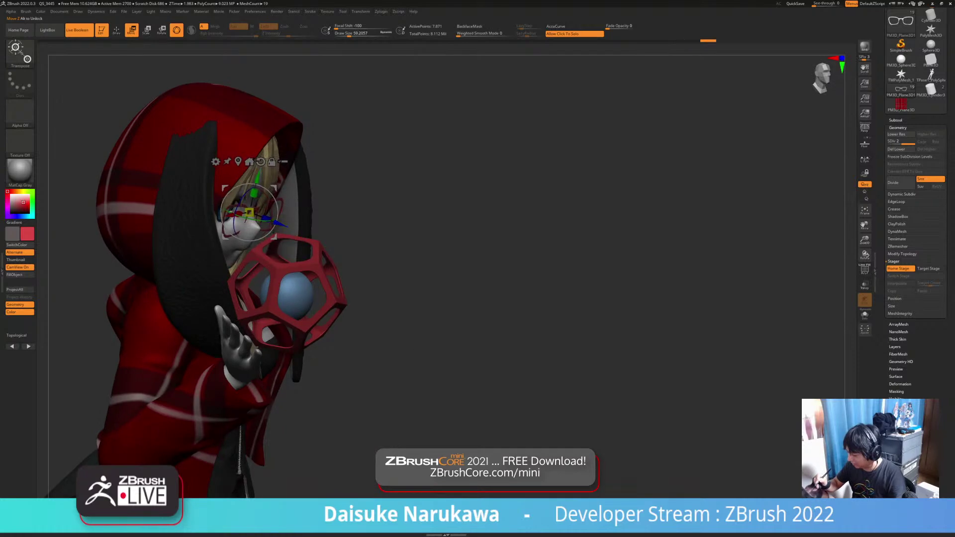
# Fine-tune the glasses' fit over the eyes and nose from several angles and store it as the target stage.
pyautogui.moveTo(272, 220); pyautogui.dragTo(185, 168, button='right')
pyautogui.moveTo(220, 174); pyautogui.dragTo(199, 186)
pyautogui.moveTo(199, 186); pyautogui.dragTo(204, 225, button='right')
pyautogui.moveTo(194, 228); pyautogui.dragTo(195, 225)
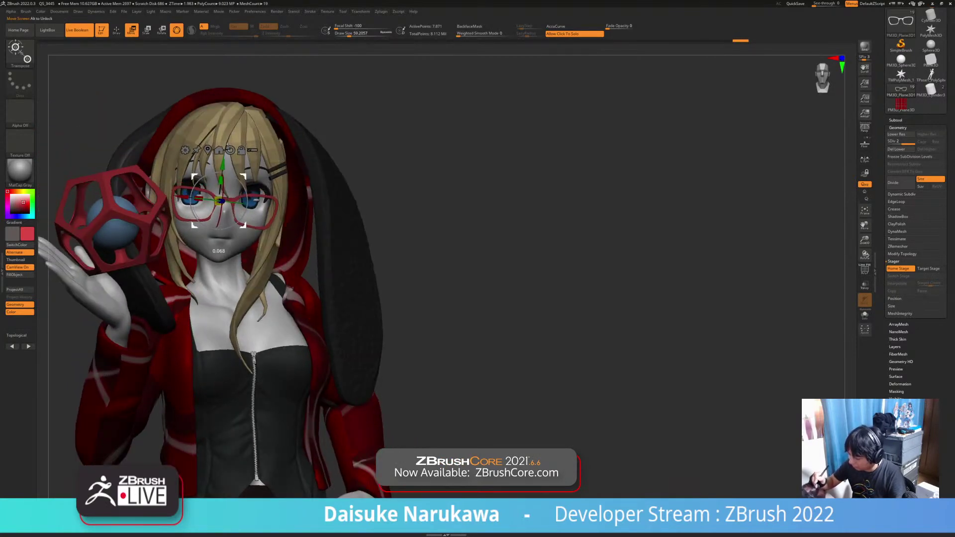
pyautogui.moveTo(191, 199); pyautogui.dragTo(197, 282, button='right')
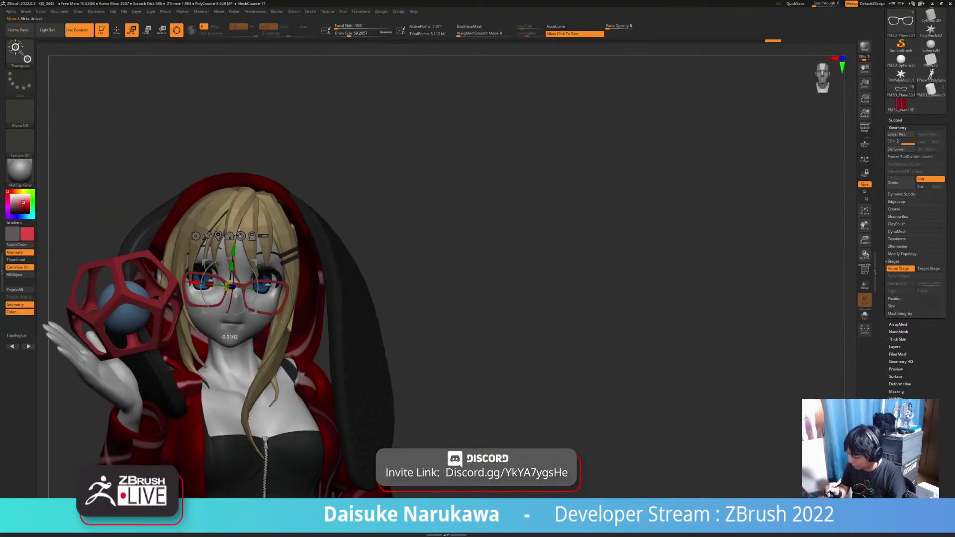
pyautogui.moveTo(192, 283); pyautogui.dragTo(194, 283)
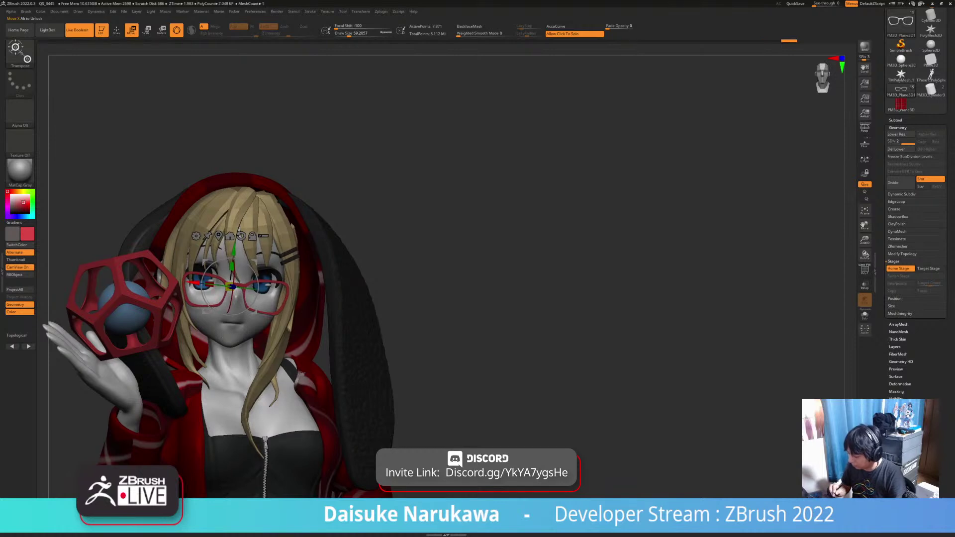
pyautogui.press('q')
pyautogui.moveTo(234, 278)
pyautogui.mouseDown(button='right')
pyautogui.moveTo(224, 263)
pyautogui.moveTo(264, 256)
pyautogui.moveTo(248, 258)
pyautogui.moveTo(274, 266)
pyautogui.moveTo(270, 284)
pyautogui.mouseUp(button='right')
pyautogui.click(929, 269)
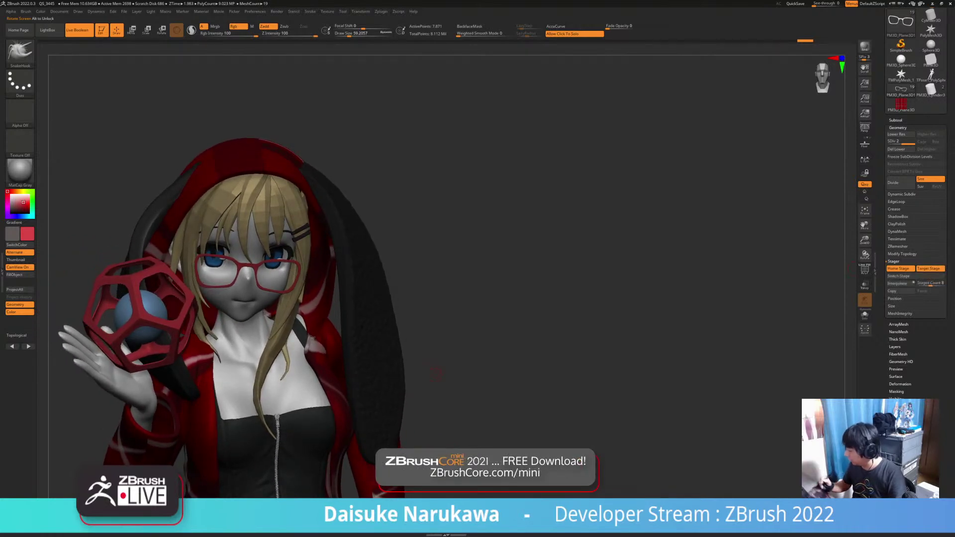
# Switch the glasses between the home and target stages and examine both positions from different angles.
pyautogui.press('w')
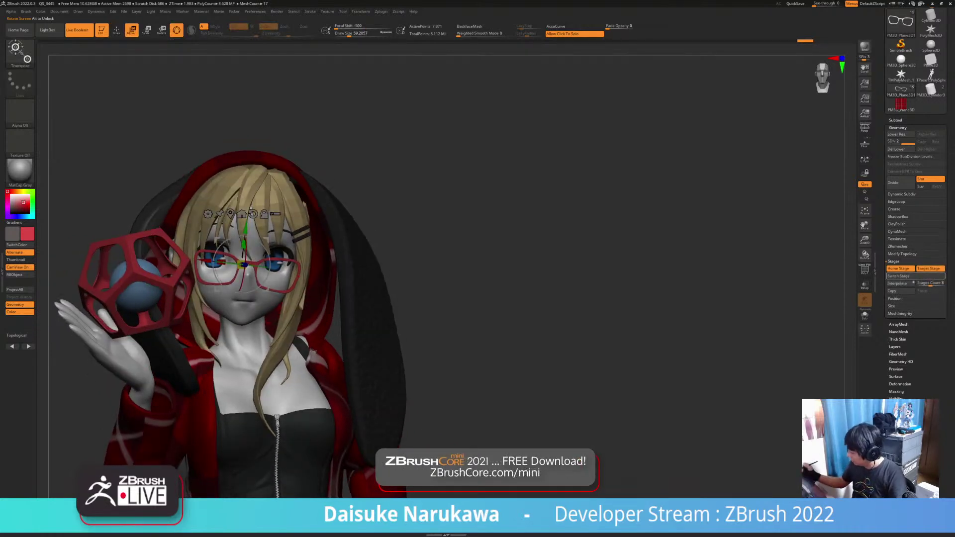
pyautogui.click(899, 277)
pyautogui.click(899, 276)
pyautogui.press('q')
pyautogui.moveTo(547, 259); pyautogui.dragTo(448, 259)
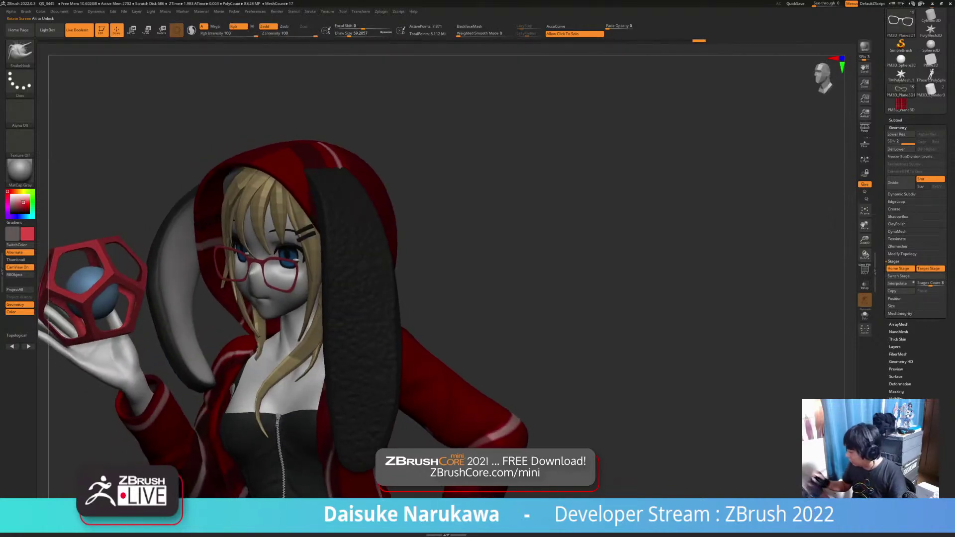
pyautogui.click(898, 276)
pyautogui.moveTo(687, 269); pyautogui.dragTo(786, 266)
pyautogui.moveTo(547, 366)
pyautogui.mouseDown()
pyautogui.moveTo(468, 361)
pyautogui.moveTo(565, 358)
pyautogui.mouseUp()
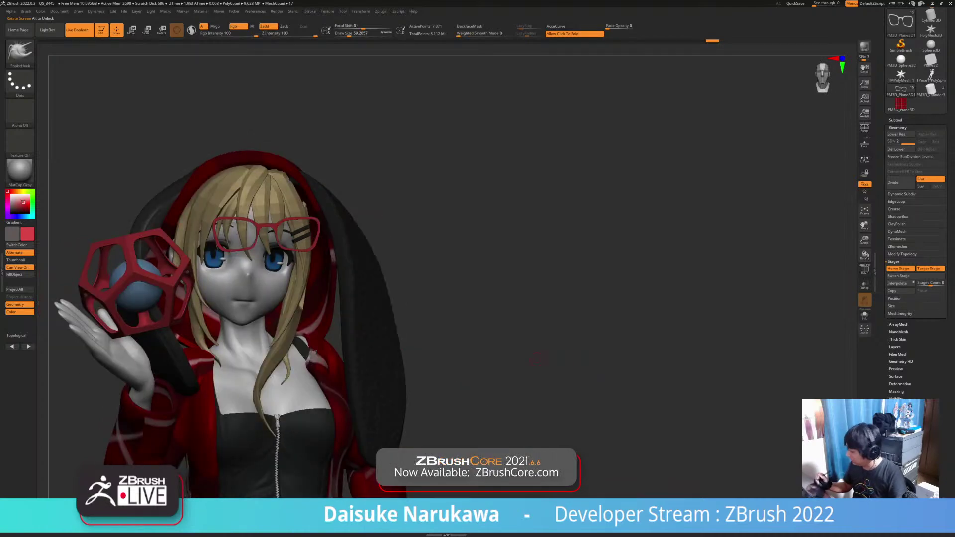
pyautogui.click(907, 276)
pyautogui.moveTo(597, 299); pyautogui.dragTo(452, 371)
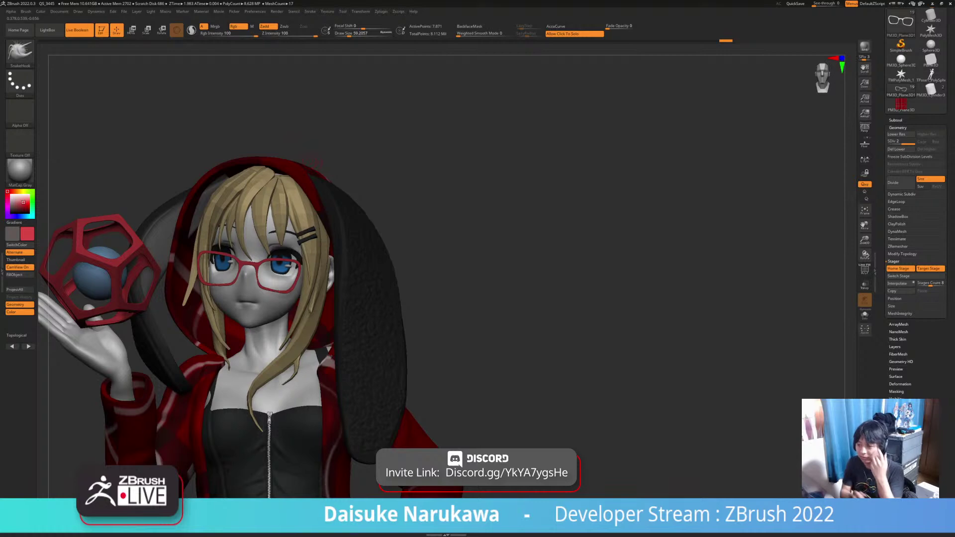
# Insert a cylinder as a new subtool below the glasses.
pyautogui.click(896, 120)
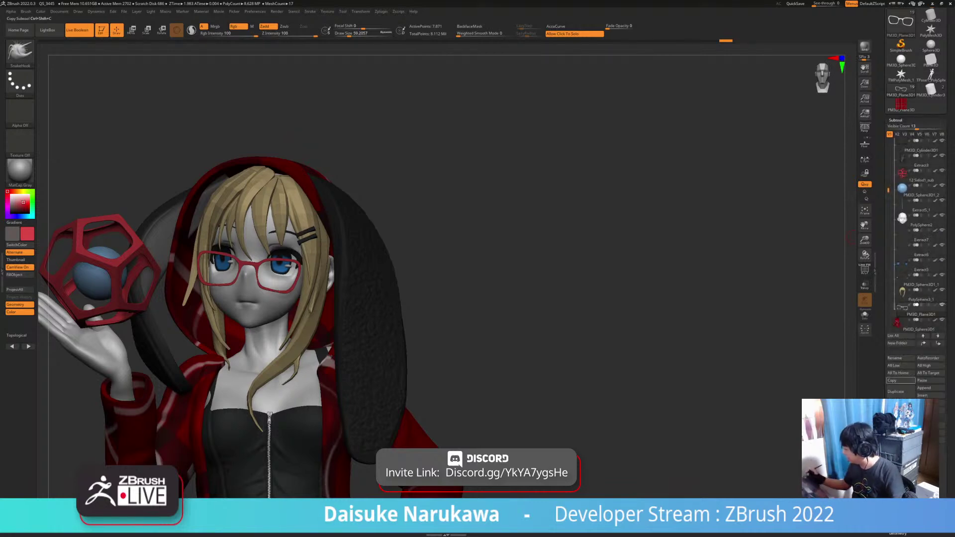
pyautogui.click(930, 395)
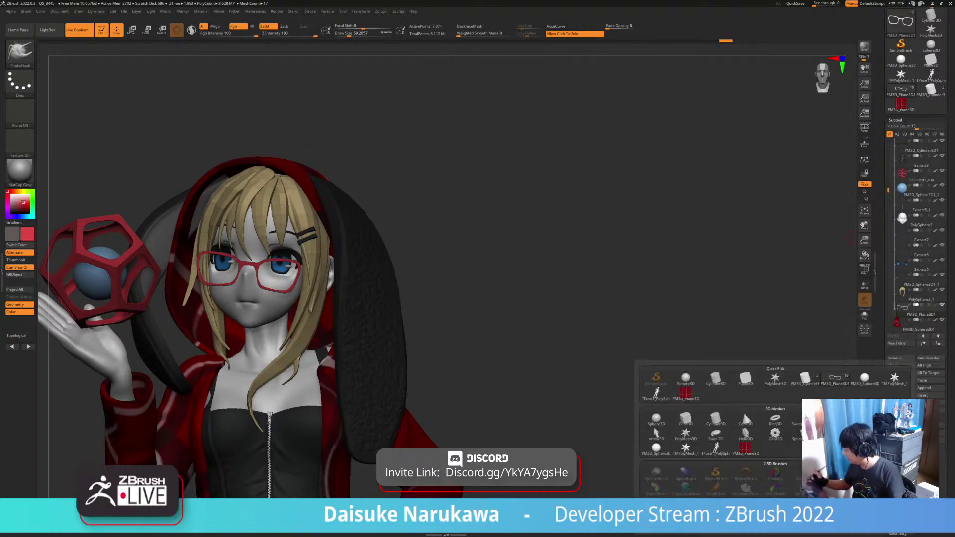
pyautogui.click(689, 391)
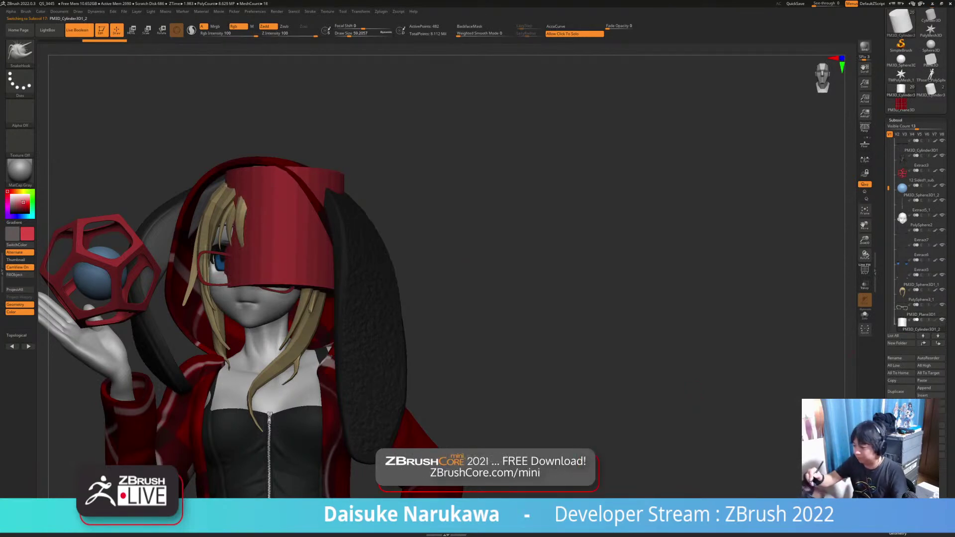
# Scale the cylinder down to a thin, short rod and turn it to run front to back near the glasses.
pyautogui.press('w')
pyautogui.keyDown('ctrl'); pyautogui.moveTo(318, 308); pyautogui.dragTo(339, 248, button='right'); pyautogui.keyUp('ctrl')
pyautogui.moveTo(274, 213); pyautogui.dragTo(275, 171)
pyautogui.moveTo(274, 234); pyautogui.dragTo(274, 255)
pyautogui.hotkey('ctrl', 'z')
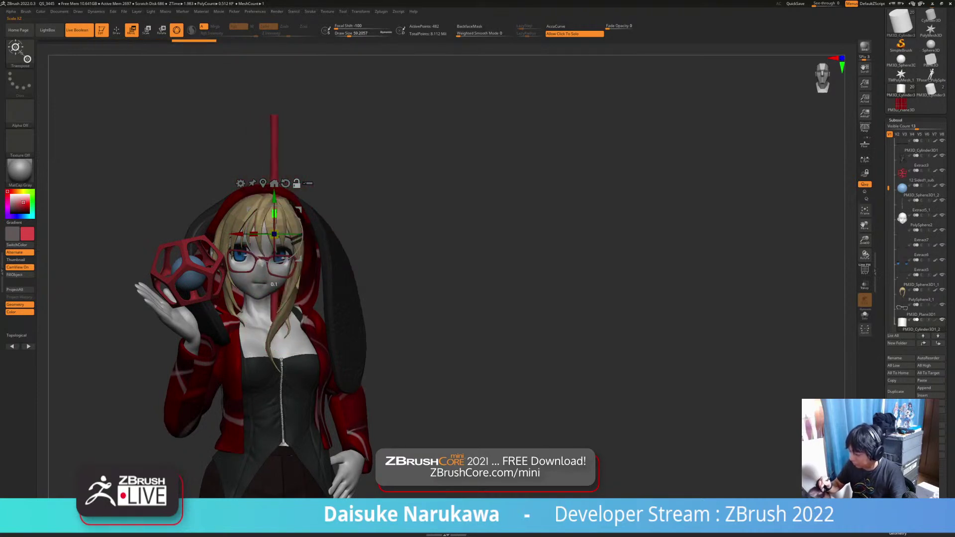
pyautogui.keyDown('alt'); pyautogui.moveTo(274, 215); pyautogui.dragTo(274, 217); pyautogui.keyUp('alt')
pyautogui.moveTo(274, 251); pyautogui.dragTo(274, 259)
pyautogui.moveTo(275, 262); pyautogui.dragTo(189, 261, button='right')
pyautogui.moveTo(250, 236); pyautogui.dragTo(268, 287)
pyautogui.moveTo(268, 287)
pyautogui.mouseDown(button='right')
pyautogui.moveTo(368, 291)
pyautogui.moveTo(371, 318)
pyautogui.moveTo(386, 318)
pyautogui.mouseUp(button='right')
pyautogui.press('q')
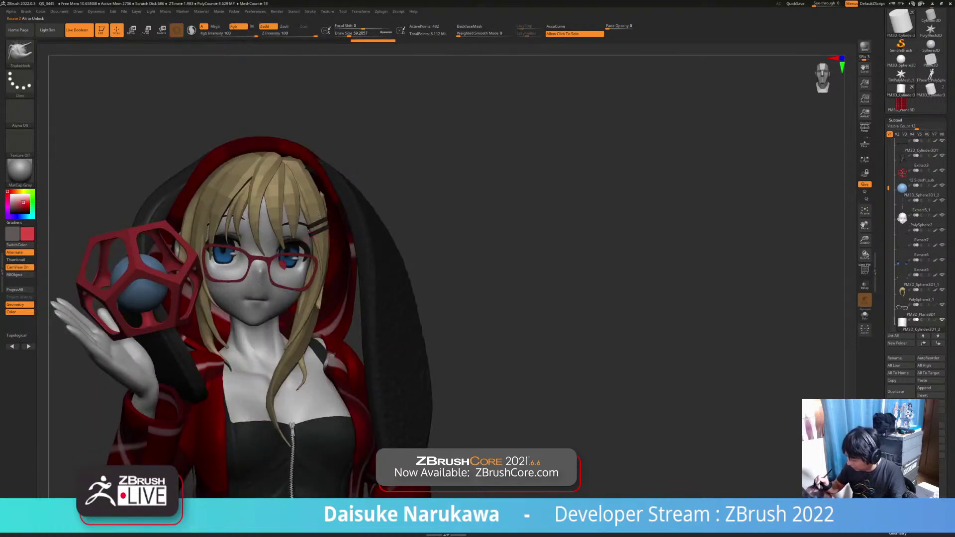
# Scale and move the rod so it meets the outer edge of the glasses frame on the character's left side.
pyautogui.press('w')
pyautogui.moveTo(316, 286); pyautogui.dragTo(343, 283)
pyautogui.keyDown('ctrl'); pyautogui.moveTo(343, 283); pyautogui.dragTo(343, 313, button='right'); pyautogui.keyUp('ctrl')
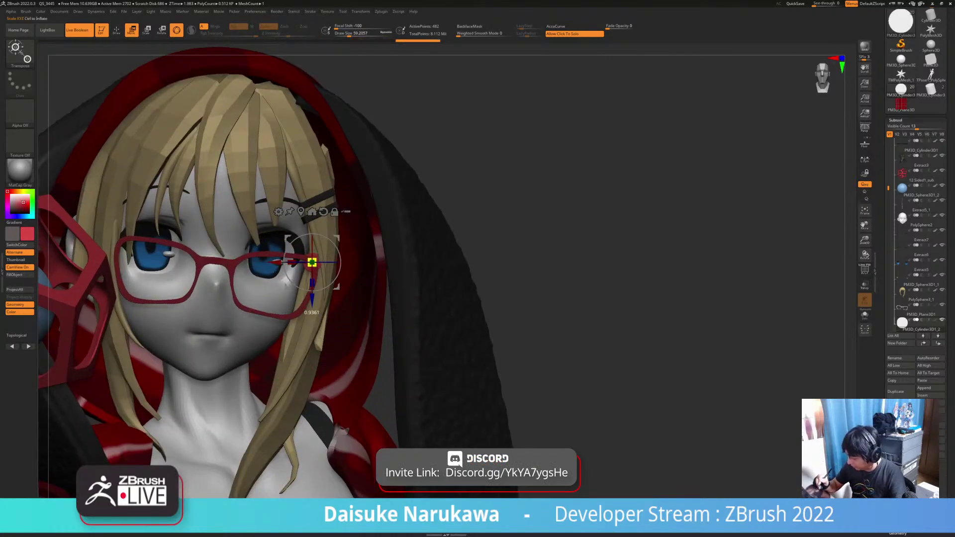
pyautogui.moveTo(312, 263); pyautogui.dragTo(318, 271, button='right')
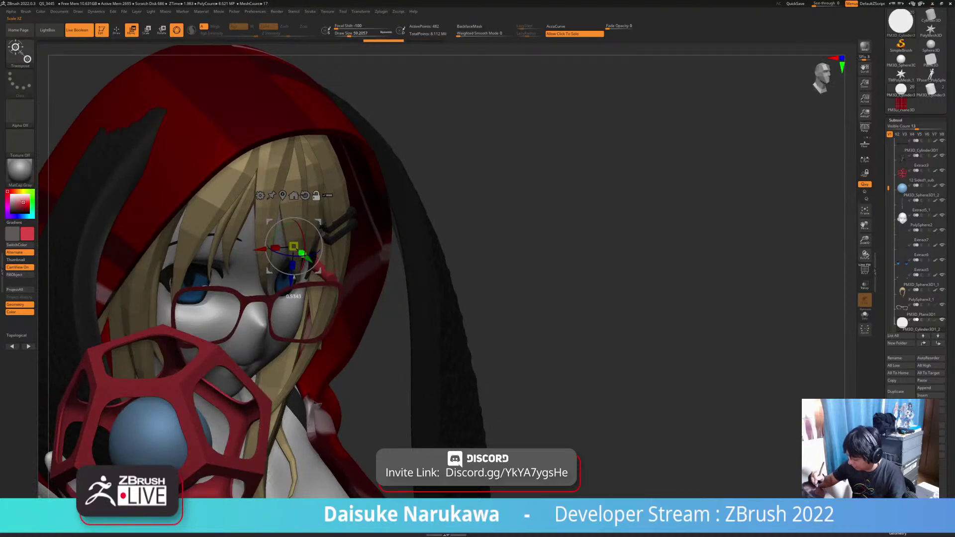
pyautogui.moveTo(308, 259); pyautogui.dragTo(315, 263)
pyautogui.moveTo(315, 264)
pyautogui.mouseDown(button='right')
pyautogui.moveTo(292, 246)
pyautogui.moveTo(324, 273)
pyautogui.moveTo(316, 293)
pyautogui.moveTo(311, 284)
pyautogui.moveTo(329, 259)
pyautogui.moveTo(315, 285)
pyautogui.moveTo(308, 273)
pyautogui.mouseUp(button='right')
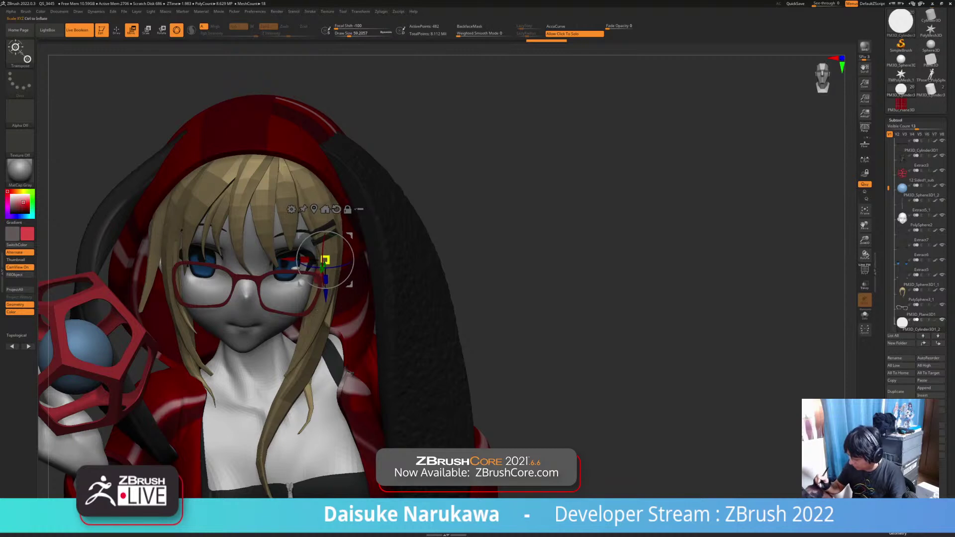
pyautogui.moveTo(313, 268); pyautogui.dragTo(321, 273)
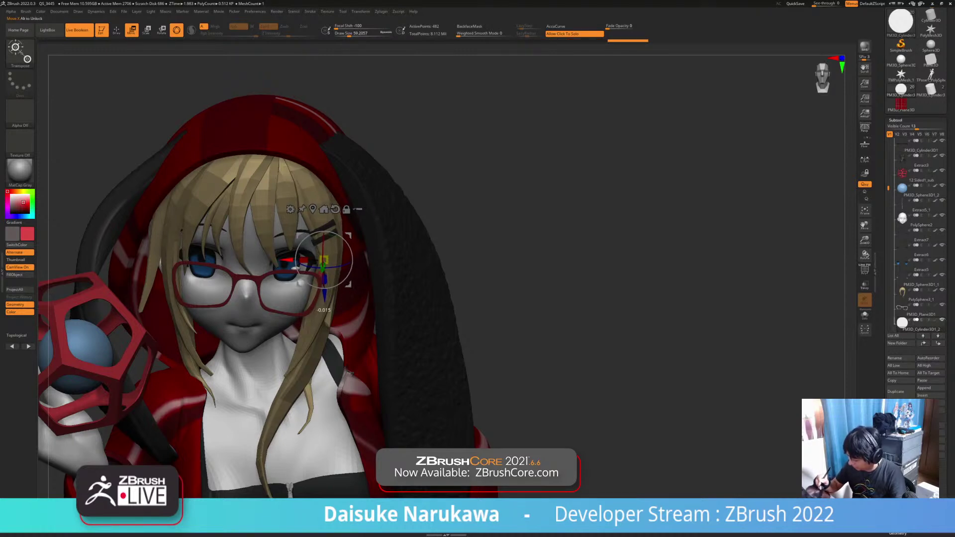
pyautogui.moveTo(286, 261); pyautogui.dragTo(285, 260)
# Duplicate the temple rod and move the copy across to the other side of the glasses.
pyautogui.moveTo(298, 285); pyautogui.dragTo(328, 313, button='right')
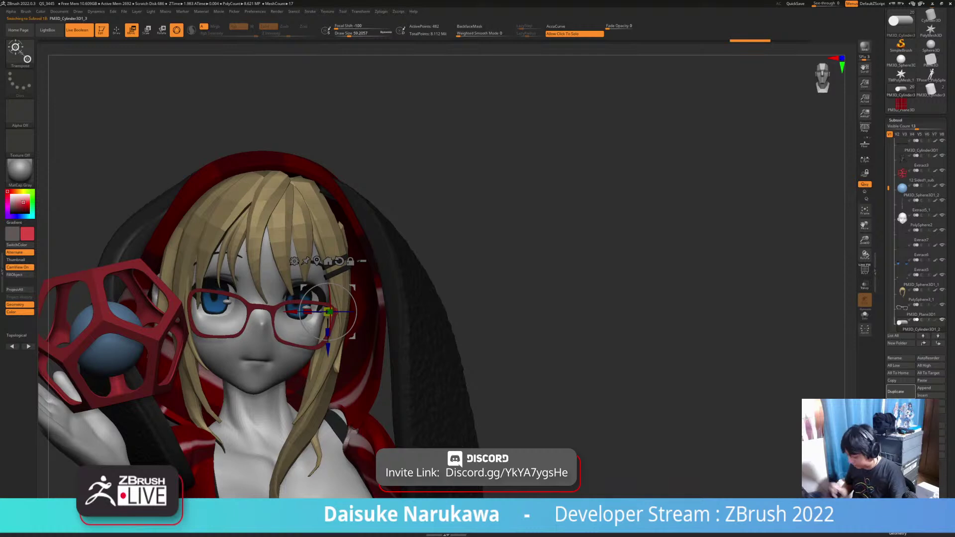
pyautogui.keyDown('alt'); pyautogui.moveTo(352, 338); pyautogui.dragTo(364, 309, button='right'); pyautogui.keyUp('alt')
pyautogui.moveTo(364, 309); pyautogui.dragTo(312, 290)
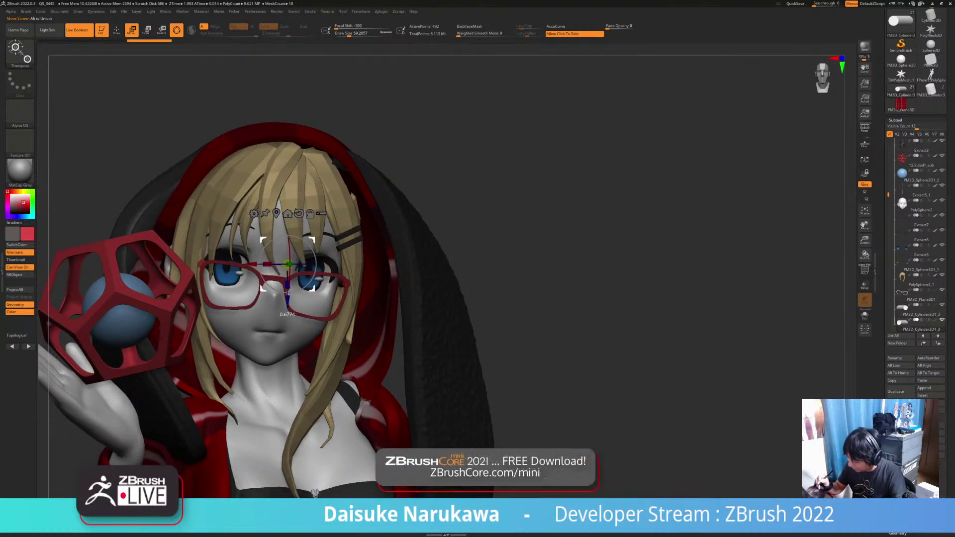
pyautogui.moveTo(312, 290)
pyautogui.mouseDown(button='right')
pyautogui.moveTo(297, 292)
pyautogui.moveTo(309, 294)
pyautogui.mouseUp(button='right')
pyautogui.moveTo(309, 294); pyautogui.dragTo(282, 314)
pyautogui.moveTo(307, 296); pyautogui.dragTo(333, 333, button='right')
pyautogui.moveTo(276, 252); pyautogui.dragTo(205, 270)
pyautogui.moveTo(298, 309); pyautogui.dragTo(266, 261, button='right')
# Fine-tune the copied rod's position against the frame edge on the character's right side.
pyautogui.press('q')
pyautogui.keyDown('ctrl'); pyautogui.moveTo(376, 398); pyautogui.dragTo(374, 349, button='right'); pyautogui.keyUp('ctrl')
pyautogui.click(132, 30)
pyautogui.keyDown('ctrl'); pyautogui.moveTo(299, 298); pyautogui.dragTo(299, 343, button='right'); pyautogui.keyUp('ctrl')
pyautogui.moveTo(201, 288); pyautogui.dragTo(202, 288)
pyautogui.click(116, 30)
pyautogui.keyDown('ctrl'); pyautogui.moveTo(354, 398); pyautogui.dragTo(353, 347, button='right'); pyautogui.keyUp('ctrl')
pyautogui.moveTo(353, 346)
pyautogui.keyDown('alt'); pyautogui.mouseDown(button='right')
pyautogui.moveTo(305, 303)
pyautogui.moveTo(281, 331)
pyautogui.moveTo(306, 296)
pyautogui.moveTo(282, 305)
pyautogui.mouseUp(button='right'); pyautogui.keyUp('alt')
# Select the glasses frame, bring up its geometry settings and nudge the frame slightly upward on the face.
pyautogui.keyDown('alt'); pyautogui.click(214, 269); pyautogui.keyUp('alt')
pyautogui.keyDown('ctrl'); pyautogui.moveTo(214, 272); pyautogui.dragTo(311, 285, button='right'); pyautogui.keyUp('ctrl')
pyautogui.keyDown('alt'); pyautogui.click(179, 261); pyautogui.keyUp('alt')
pyautogui.press('w')
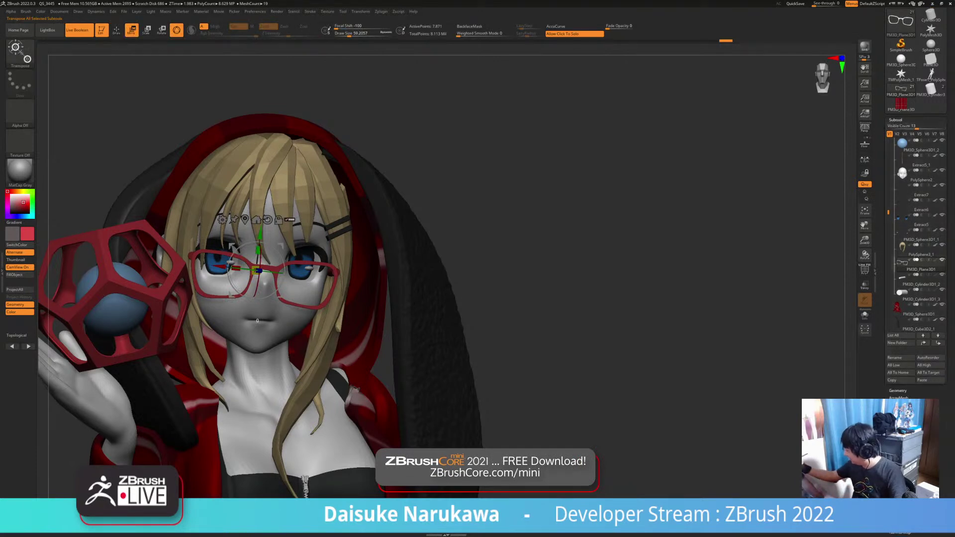
pyautogui.click(897, 120)
pyautogui.click(898, 128)
pyautogui.click(290, 219)
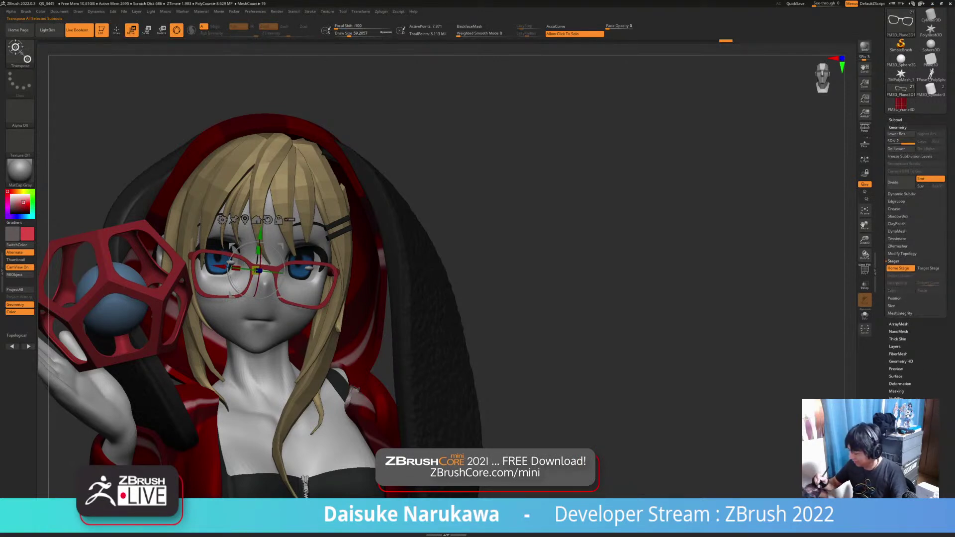
pyautogui.moveTo(232, 247); pyautogui.dragTo(231, 244)
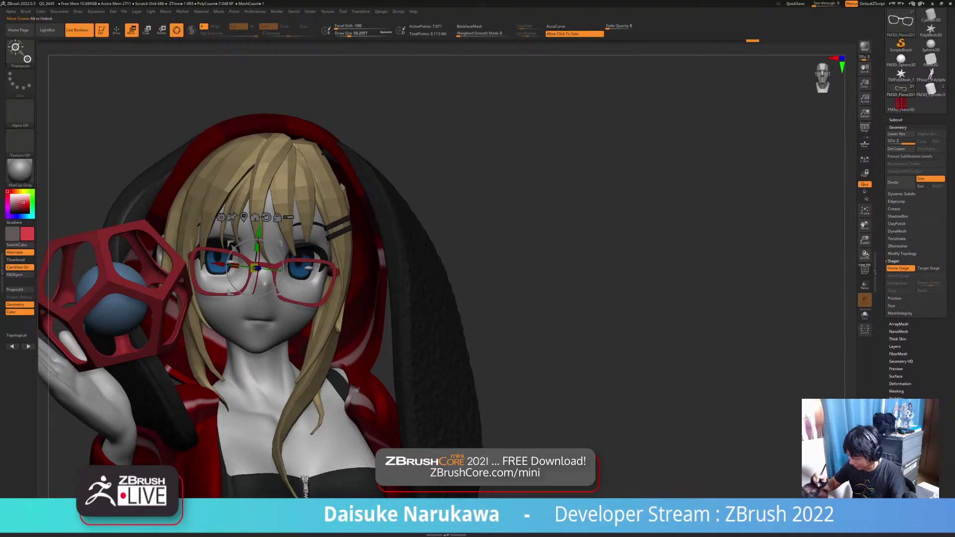
pyautogui.moveTo(283, 272); pyautogui.dragTo(284, 268)
pyautogui.moveTo(230, 244); pyautogui.dragTo(232, 242)
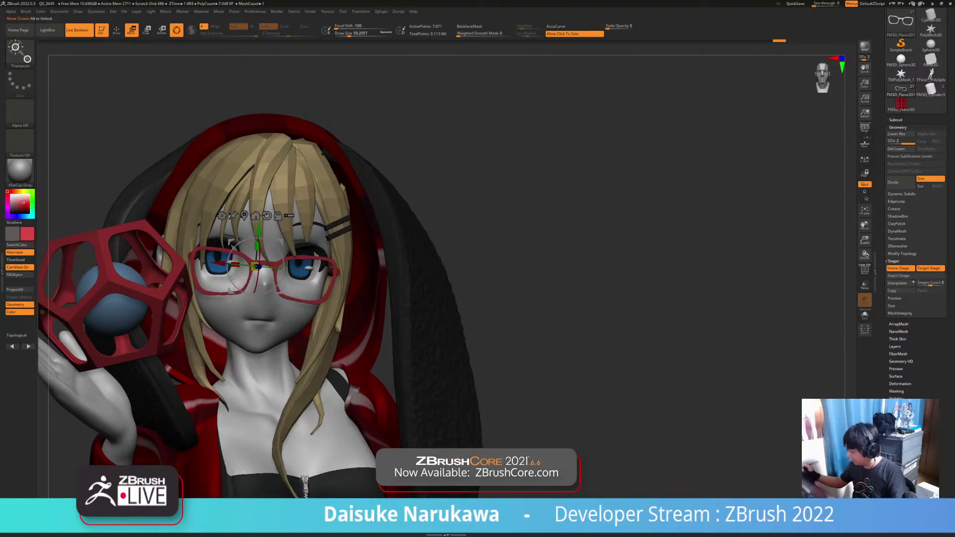
# Realign the temple rod on the character's left side with the repositioned glasses frame.
pyautogui.keyDown('ctrl'); pyautogui.moveTo(567, 278); pyautogui.dragTo(567, 244, button='right'); pyautogui.keyUp('ctrl')
pyautogui.keyDown('alt'); pyautogui.click(298, 213); pyautogui.keyUp('alt')
pyautogui.moveTo(366, 303); pyautogui.dragTo(365, 298)
pyautogui.moveTo(368, 298)
pyautogui.mouseDown(button='right')
pyautogui.moveTo(381, 297)
pyautogui.moveTo(344, 298)
pyautogui.moveTo(338, 314)
pyautogui.moveTo(304, 298)
pyautogui.moveTo(364, 297)
pyautogui.mouseUp(button='right')
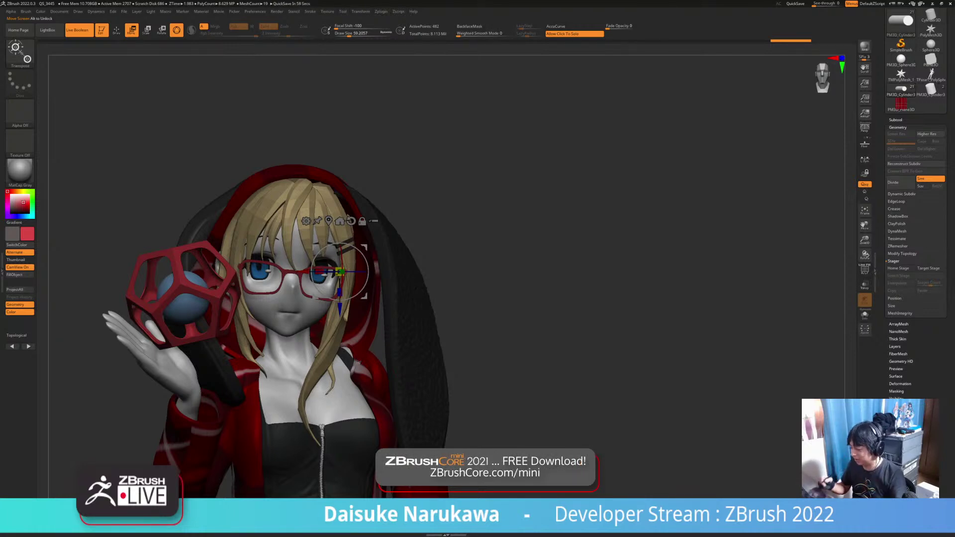
pyautogui.moveTo(343, 269); pyautogui.dragTo(308, 259, button='right')
pyautogui.moveTo(356, 286); pyautogui.dragTo(357, 283)
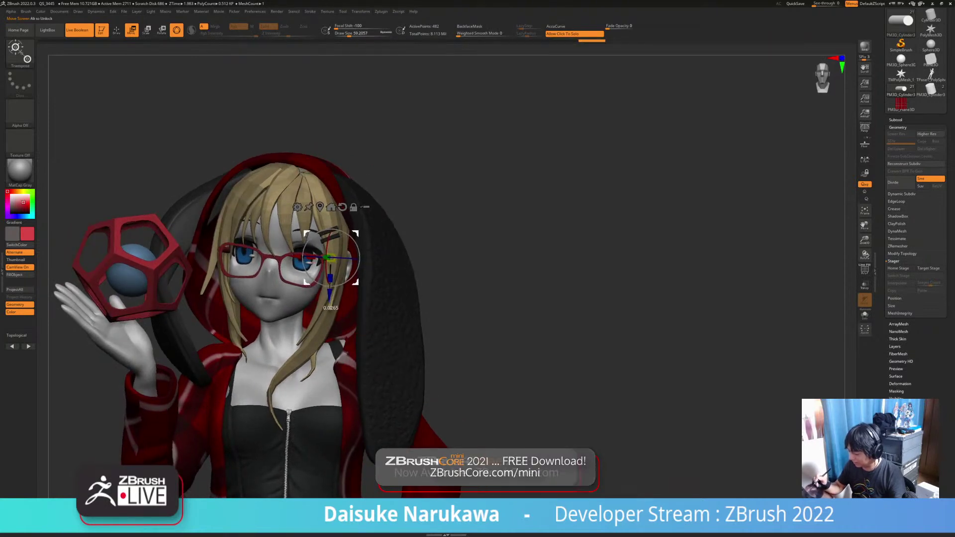
pyautogui.moveTo(329, 278); pyautogui.dragTo(371, 278, button='right')
# Realign the temple rod on the character's right side with the glasses frame.
pyautogui.keyDown('alt'); pyautogui.click(246, 260); pyautogui.keyUp('alt')
pyautogui.moveTo(246, 260)
pyautogui.mouseDown(button='right')
pyautogui.moveTo(265, 276)
pyautogui.moveTo(251, 263)
pyautogui.mouseUp(button='right')
pyautogui.moveTo(252, 243); pyautogui.dragTo(253, 248)
pyautogui.moveTo(253, 249); pyautogui.dragTo(266, 278, button='right')
pyautogui.moveTo(253, 244); pyautogui.dragTo(253, 246)
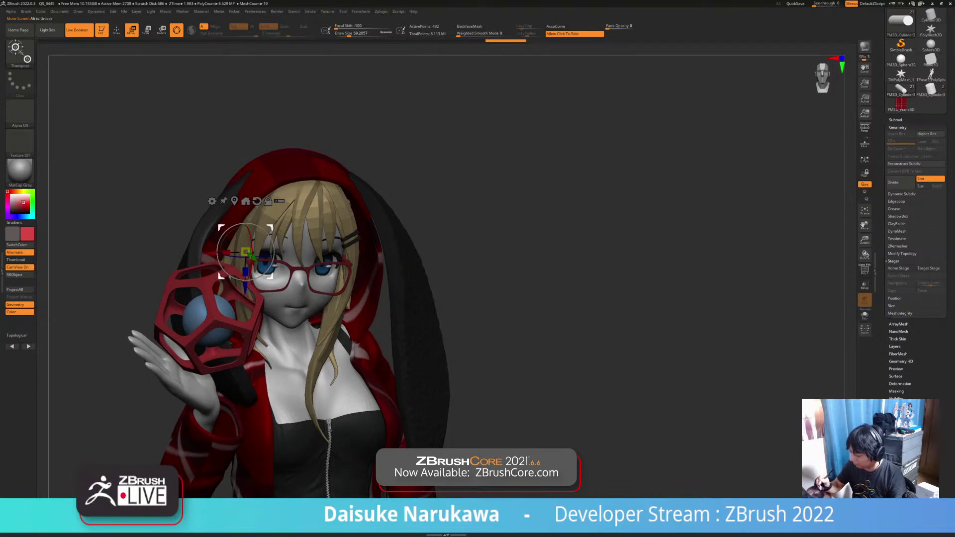
pyautogui.press('q')
pyautogui.moveTo(253, 246)
pyautogui.mouseDown(button='right')
pyautogui.moveTo(231, 230)
pyautogui.moveTo(230, 204)
pyautogui.mouseUp(button='right')
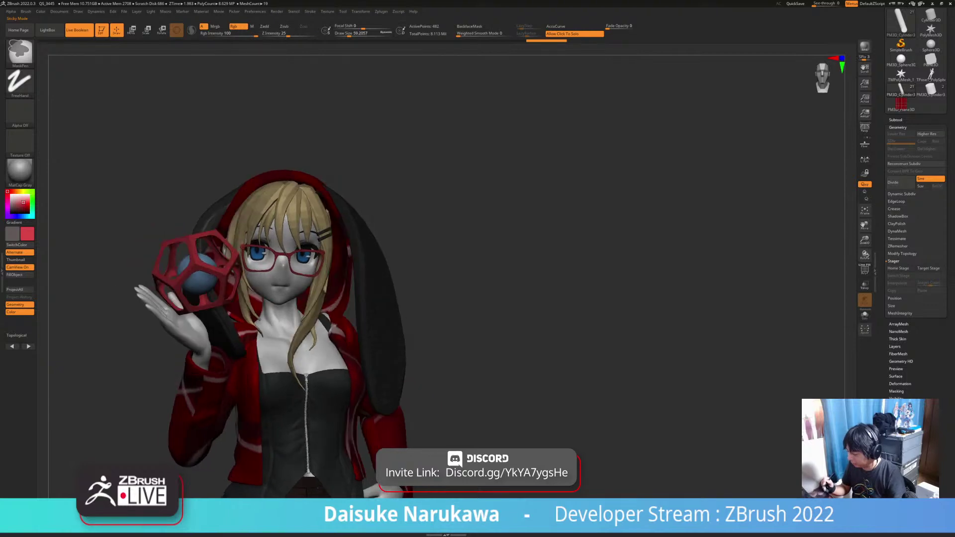
# Enable dynamic subdivision on the glasses frame and give it a thickness of about 0.017.
pyautogui.keyDown('ctrl'); pyautogui.moveTo(343, 224); pyautogui.dragTo(355, 281, button='right'); pyautogui.keyUp('ctrl')
pyautogui.keyDown('alt'); pyautogui.click(299, 274); pyautogui.keyUp('alt')
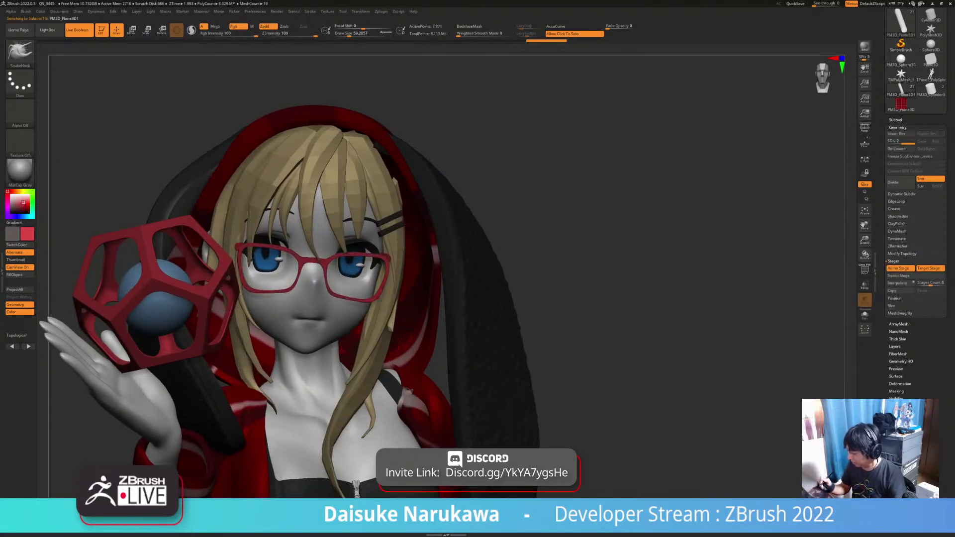
pyautogui.moveTo(298, 273); pyautogui.dragTo(301, 318, button='right')
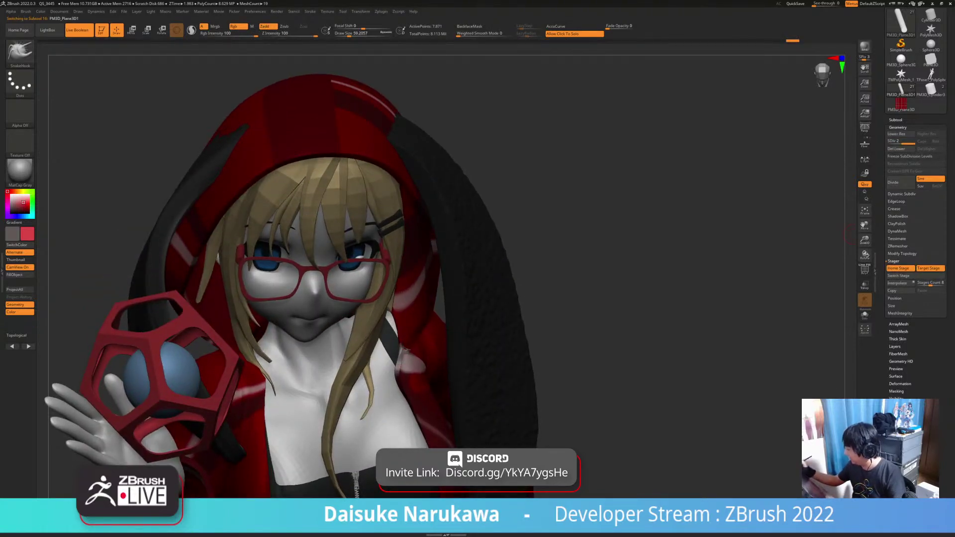
pyautogui.click(902, 194)
pyautogui.click(895, 201)
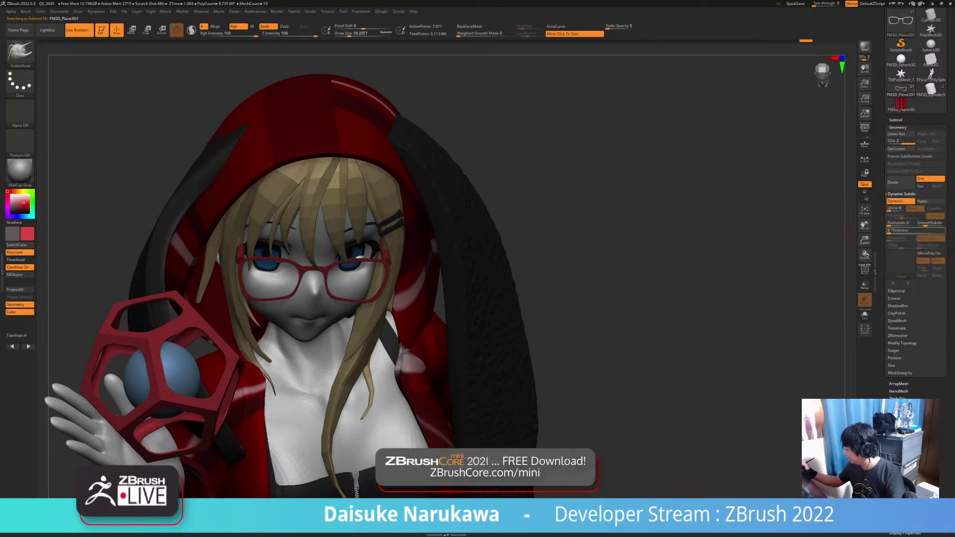
pyautogui.click(911, 231)
pyautogui.click(911, 231)
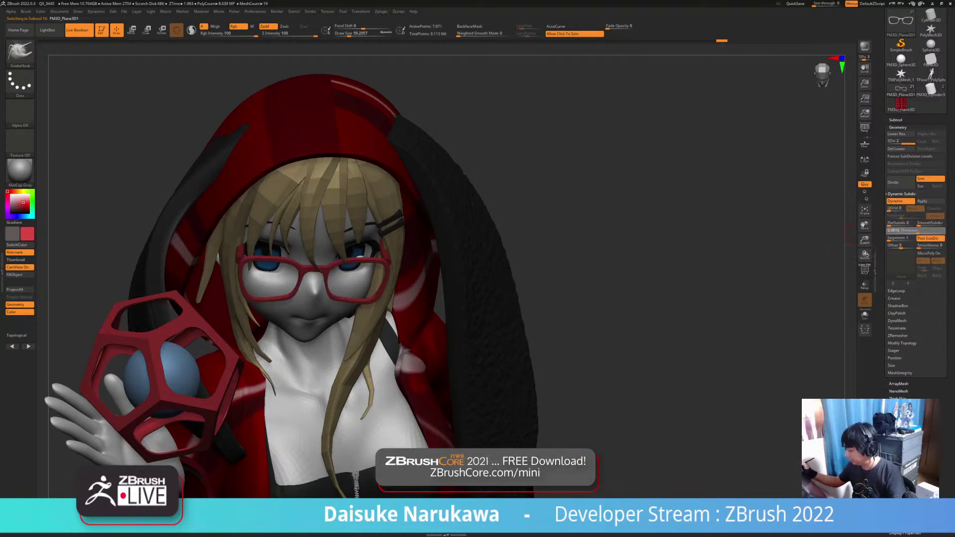
pyautogui.moveTo(915, 230); pyautogui.dragTo(917, 231)
pyautogui.click(909, 231)
# Fill the glasses frame with a darker red.
pyautogui.moveTo(664, 399)
pyautogui.mouseDown()
pyautogui.moveTo(592, 324)
pyautogui.moveTo(608, 333)
pyautogui.moveTo(597, 279)
pyautogui.mouseUp()
pyautogui.click(132, 30)
pyautogui.keyDown('ctrl'); pyautogui.moveTo(597, 323); pyautogui.dragTo(540, 277, button='right'); pyautogui.keyUp('ctrl')
pyautogui.click(116, 30)
pyautogui.keyDown('ctrl'); pyautogui.moveTo(587, 249); pyautogui.dragTo(608, 322, button='right'); pyautogui.keyUp('ctrl')
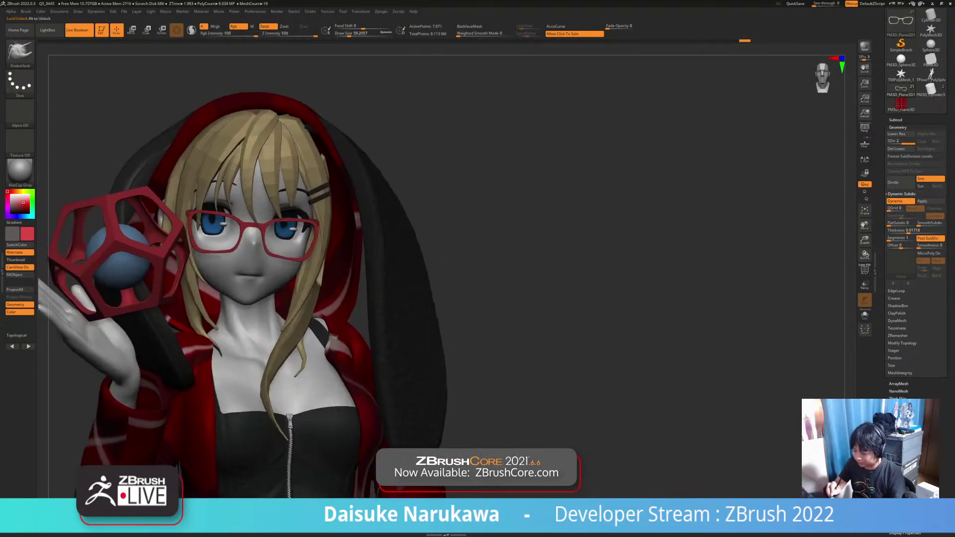
pyautogui.click(18, 275)
pyautogui.keyDown('ctrl'); pyautogui.moveTo(572, 319); pyautogui.dragTo(557, 259, button='right'); pyautogui.keyUp('ctrl')
pyautogui.moveTo(557, 258)
pyautogui.mouseDown(button='right')
pyautogui.moveTo(548, 254)
pyautogui.moveTo(602, 256)
pyautogui.moveTo(535, 261)
pyautogui.moveTo(572, 256)
pyautogui.mouseUp(button='right')
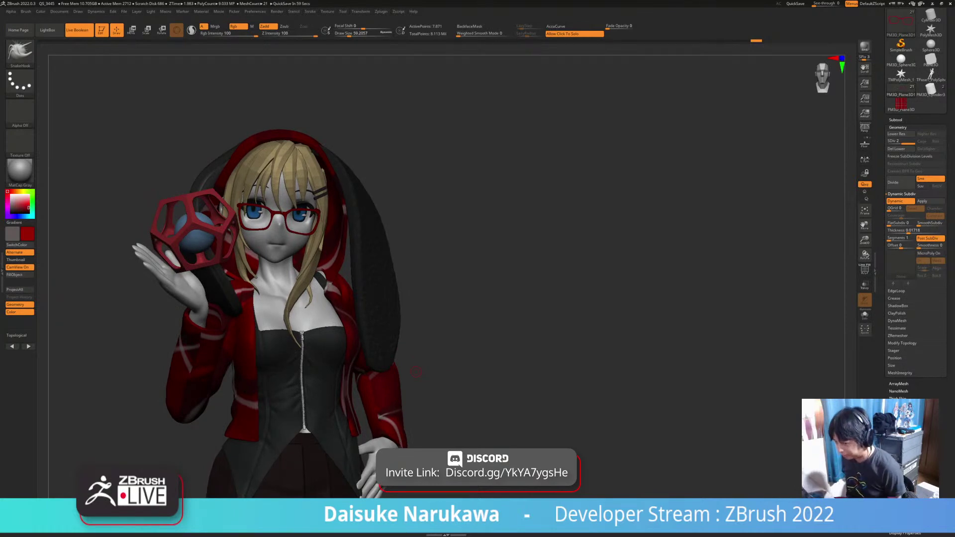
# Fill the head and the body with a pale skin colour.
pyautogui.moveTo(416, 372)
pyautogui.mouseDown(button='right')
pyautogui.moveTo(429, 370)
pyautogui.moveTo(417, 370)
pyautogui.moveTo(416, 321)
pyautogui.moveTo(381, 323)
pyautogui.moveTo(423, 321)
pyautogui.moveTo(395, 318)
pyautogui.moveTo(397, 366)
pyautogui.mouseUp(button='right')
pyautogui.keyDown('alt'); pyautogui.click(398, 344); pyautogui.keyUp('alt')
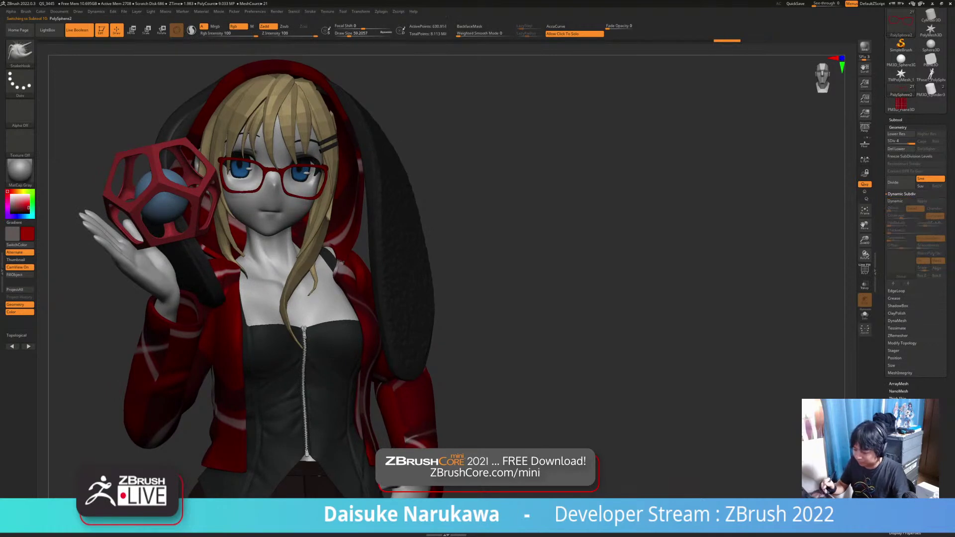
pyautogui.keyDown('alt'); pyautogui.moveTo(325, 185); pyautogui.dragTo(355, 227, button='right'); pyautogui.keyUp('alt')
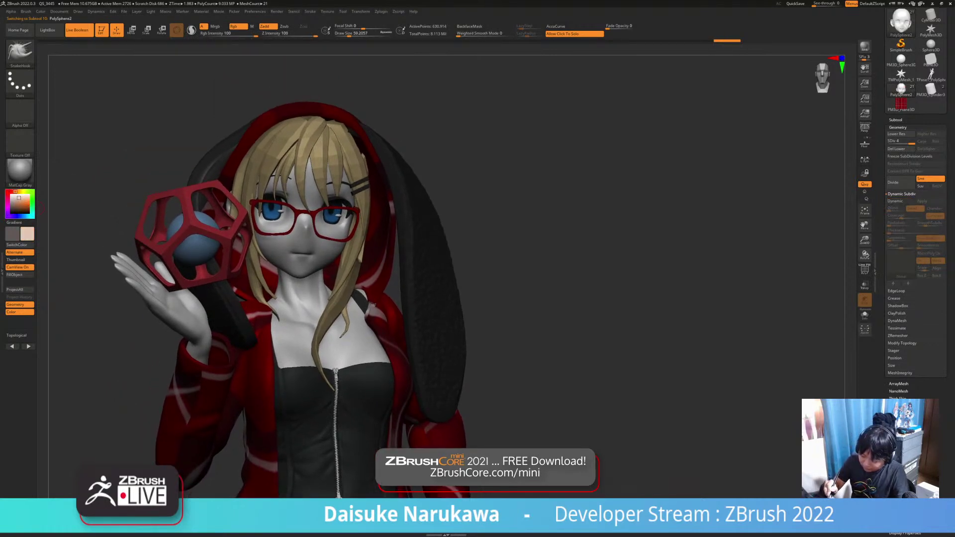
pyautogui.click(19, 275)
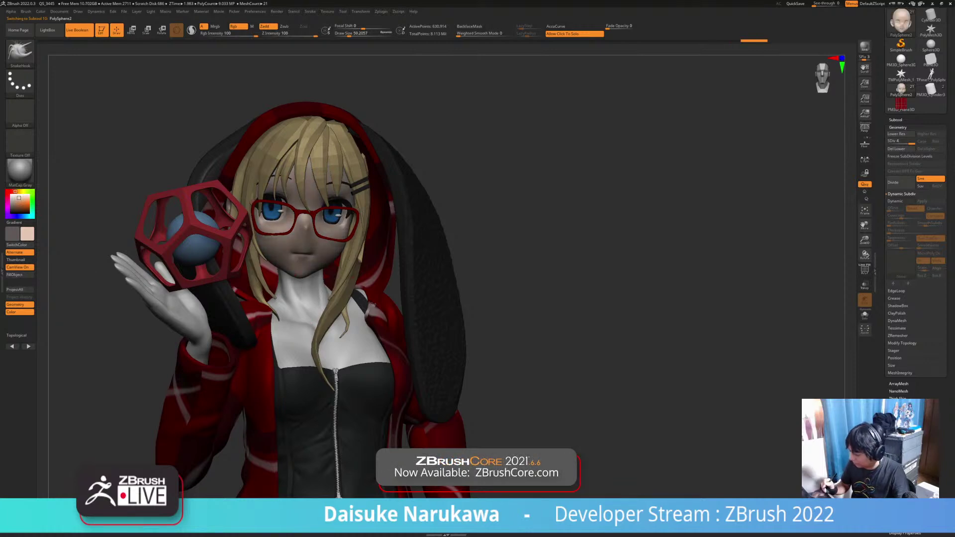
pyautogui.click(20, 275)
pyautogui.keyDown('alt'); pyautogui.moveTo(323, 298); pyautogui.dragTo(331, 241, button='right'); pyautogui.keyUp('alt')
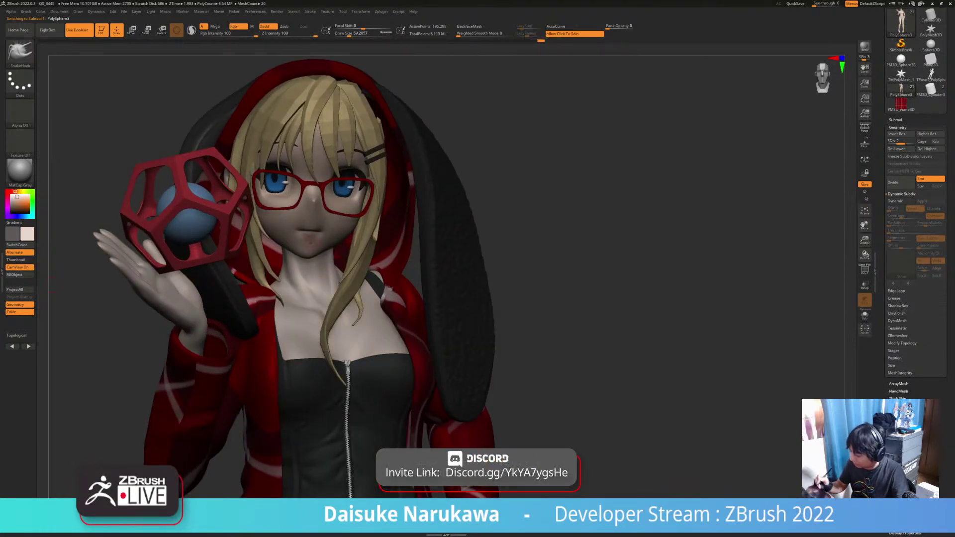
# Switch the model's material to SkinShade4.
pyautogui.click(20, 172)
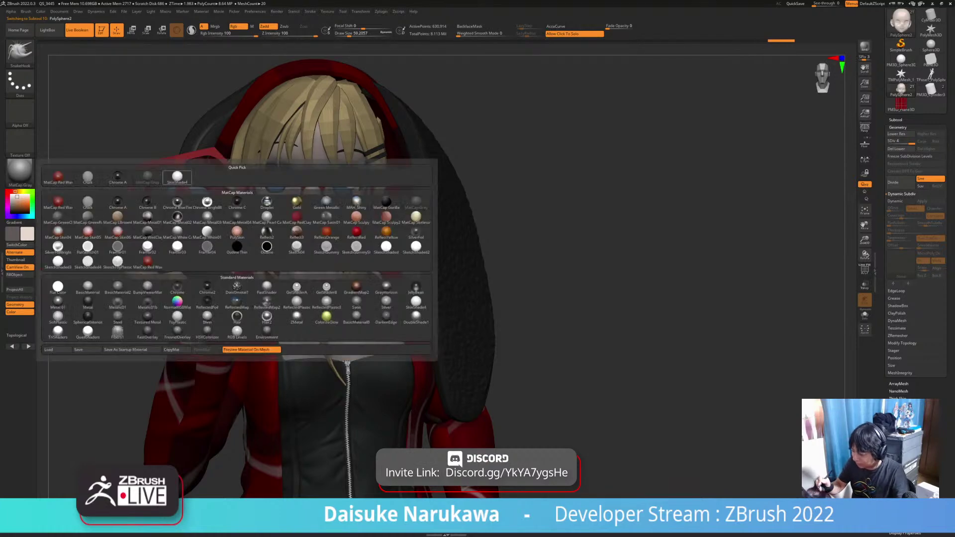
pyautogui.click(177, 178)
pyautogui.keyDown('ctrl'); pyautogui.moveTo(328, 239); pyautogui.dragTo(324, 219, button='right'); pyautogui.keyUp('ctrl')
pyautogui.keyDown('ctrl'); pyautogui.moveTo(327, 167); pyautogui.dragTo(355, 231, button='right'); pyautogui.keyUp('ctrl')
# Isolate the eye whites of the head subtool, fill them with near-white and show the whole head again.
pyautogui.keyDown('ctrl'); pyautogui.keyDown('shift'); pyautogui.click(332, 213); pyautogui.keyUp('shift'); pyautogui.keyUp('ctrl')
pyautogui.keyDown('ctrl'); pyautogui.keyDown('shift'); pyautogui.click(332, 214); pyautogui.keyUp('shift'); pyautogui.keyUp('ctrl')
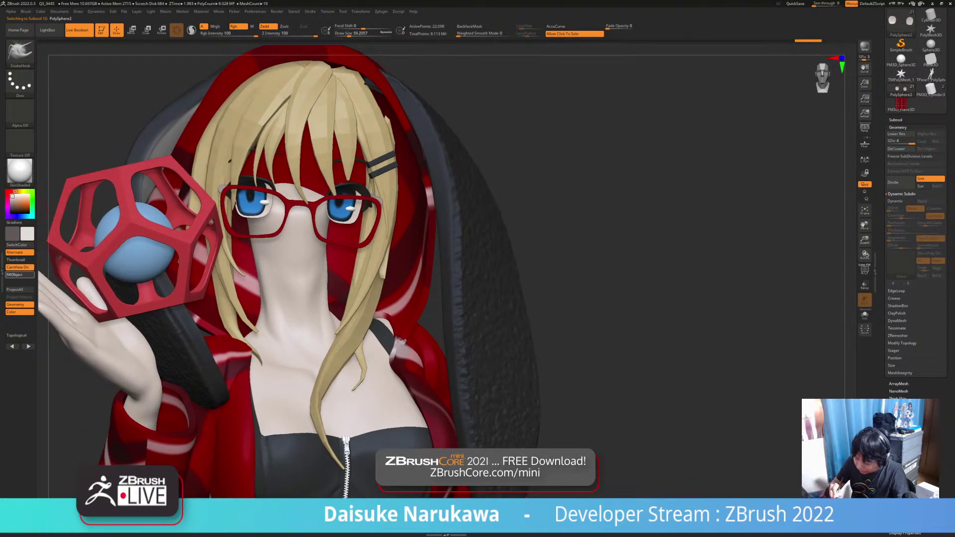
pyautogui.keyDown('ctrl'); pyautogui.keyDown('shift'); pyautogui.click(535, 263); pyautogui.keyUp('shift'); pyautogui.keyUp('ctrl')
pyautogui.keyDown('ctrl'); pyautogui.moveTo(536, 262); pyautogui.dragTo(550, 227, button='right'); pyautogui.keyUp('ctrl')
# Select the hair and subdivide it to level 3.
pyautogui.keyDown('alt'); pyautogui.click(457, 279); pyautogui.keyUp('alt')
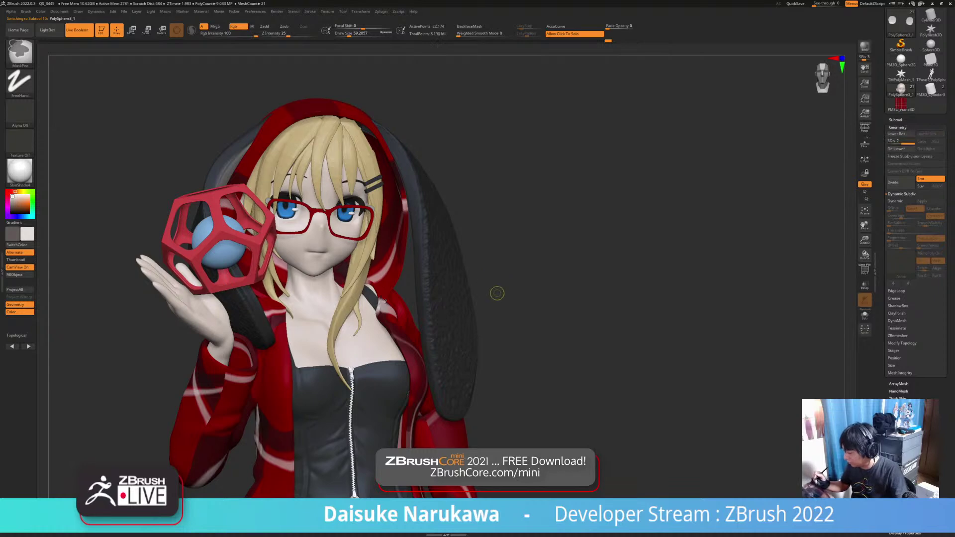
pyautogui.moveTo(519, 303)
pyautogui.keyDown('ctrl'); pyautogui.mouseDown(button='right')
pyautogui.moveTo(519, 273)
pyautogui.moveTo(497, 291)
pyautogui.moveTo(516, 307)
pyautogui.moveTo(508, 313)
pyautogui.moveTo(507, 279)
pyautogui.moveTo(481, 285)
pyautogui.moveTo(513, 291)
pyautogui.mouseUp(button='right'); pyautogui.keyUp('ctrl')
pyautogui.moveTo(510, 361)
pyautogui.keyDown('ctrl'); pyautogui.mouseDown(button='right')
pyautogui.moveTo(499, 331)
pyautogui.moveTo(528, 329)
pyautogui.moveTo(502, 331)
pyautogui.mouseUp(button='right'); pyautogui.keyUp('ctrl')
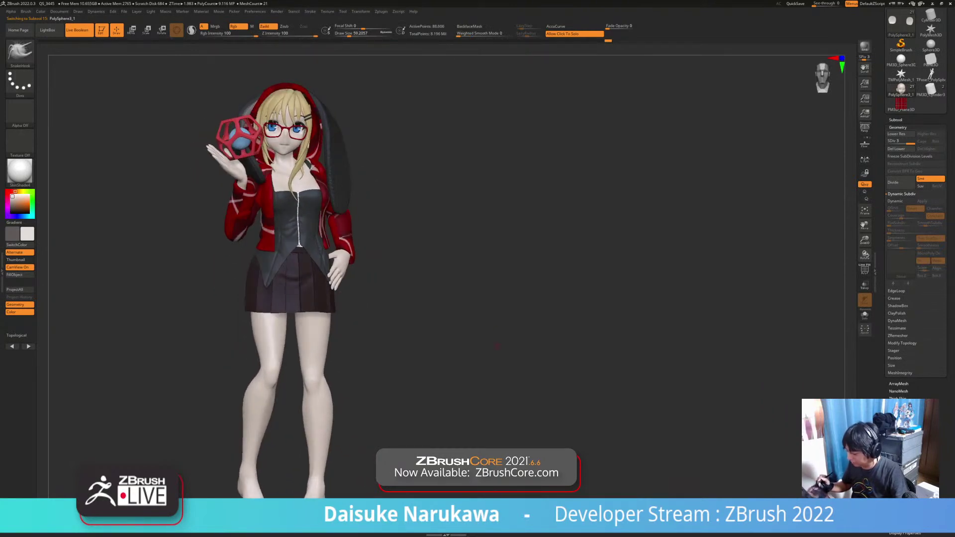
pyautogui.moveTo(498, 318); pyautogui.dragTo(441, 398, button='right')
pyautogui.moveTo(437, 249); pyautogui.dragTo(435, 227, button='right')
pyautogui.keyDown('ctrl'); pyautogui.moveTo(435, 259); pyautogui.dragTo(433, 294, button='right'); pyautogui.keyUp('ctrl')
# Examine the body on its own and together with the full character, focusing on the neck and torso.
pyautogui.click(427, 364)
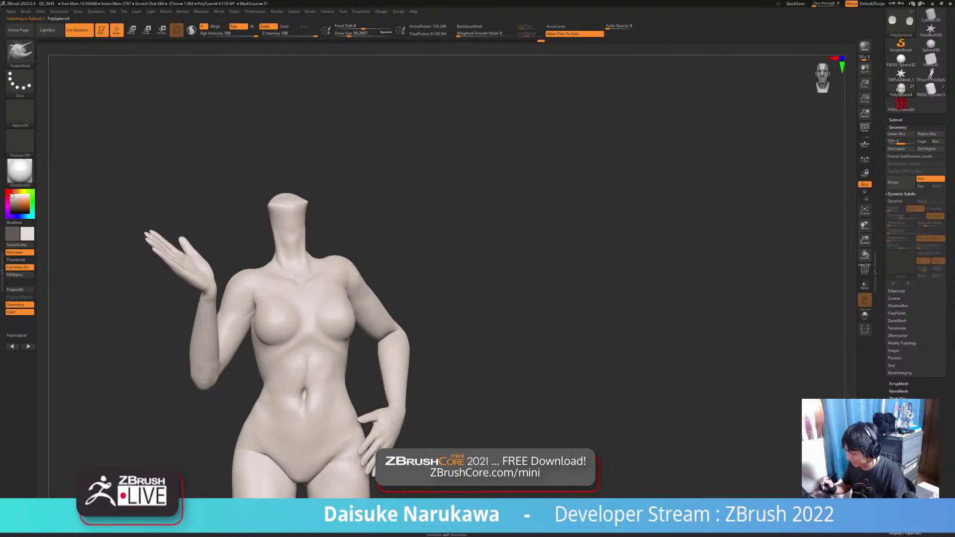
pyautogui.click(427, 363)
pyautogui.moveTo(426, 363); pyautogui.dragTo(348, 338, button='right')
pyautogui.click(426, 346)
pyautogui.click(349, 338)
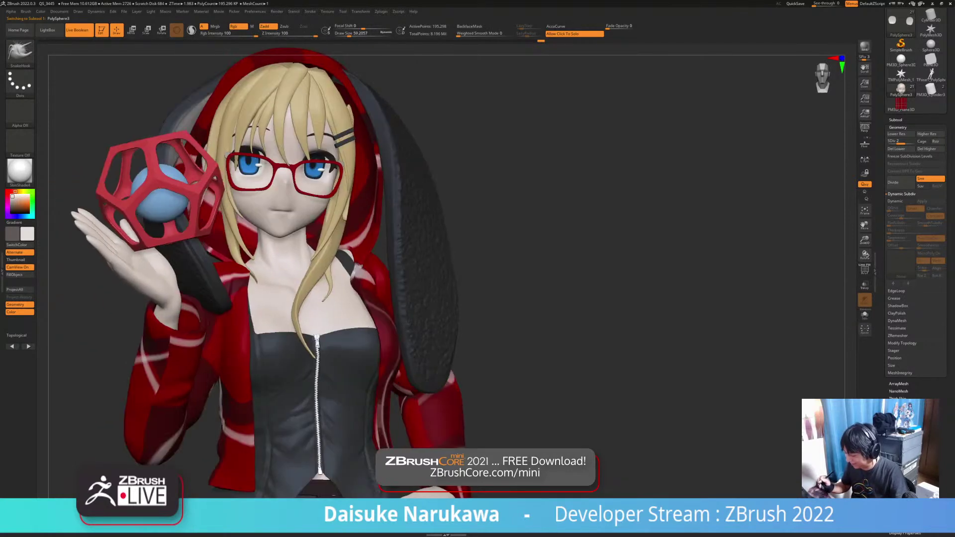
pyautogui.moveTo(383, 251); pyautogui.dragTo(437, 377, button='right')
pyautogui.click(389, 294)
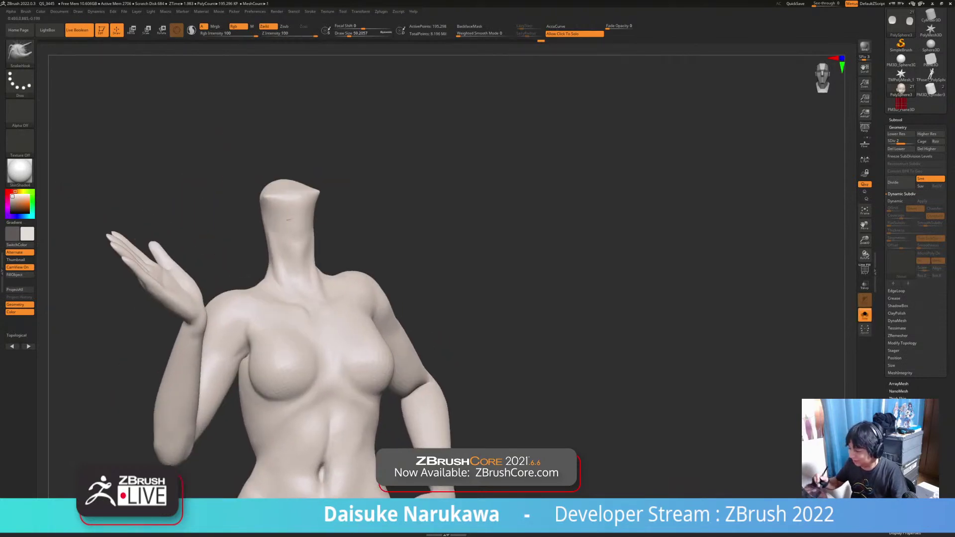
# Mask the body below the neck, rotate and shift the unmasked neck to line up with the head, and clear the mask.
pyautogui.click(131, 30)
pyautogui.moveTo(344, 259); pyautogui.dragTo(302, 269, button='right')
pyautogui.keyDown('ctrl'); pyautogui.moveTo(302, 278); pyautogui.dragTo(301, 263); pyautogui.keyUp('ctrl')
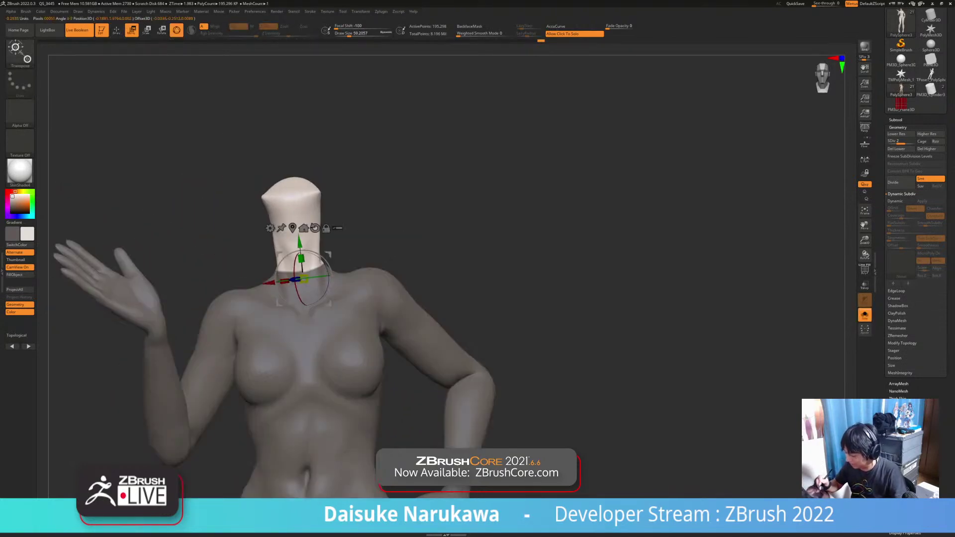
pyautogui.click(395, 244)
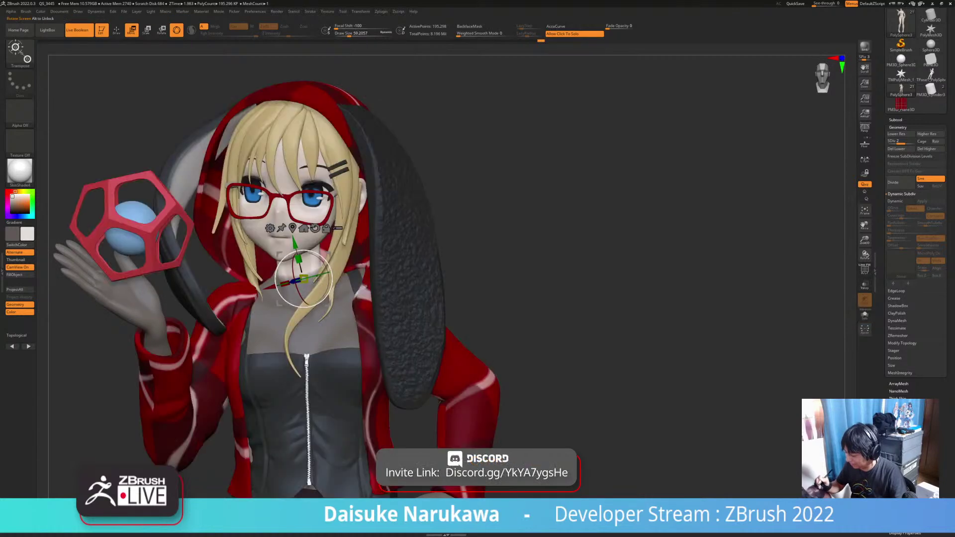
pyautogui.moveTo(395, 244); pyautogui.dragTo(418, 236, button='right')
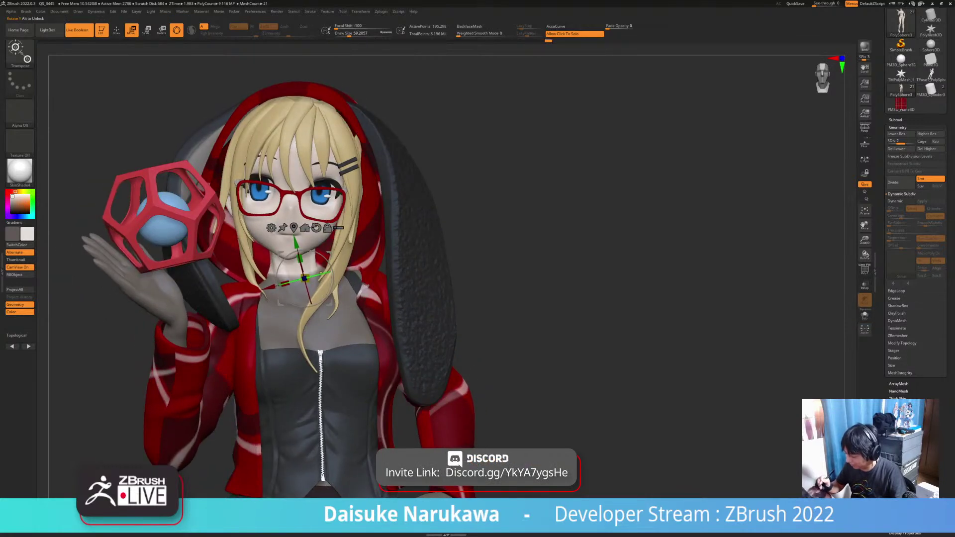
pyautogui.moveTo(304, 278); pyautogui.dragTo(311, 267, button='right')
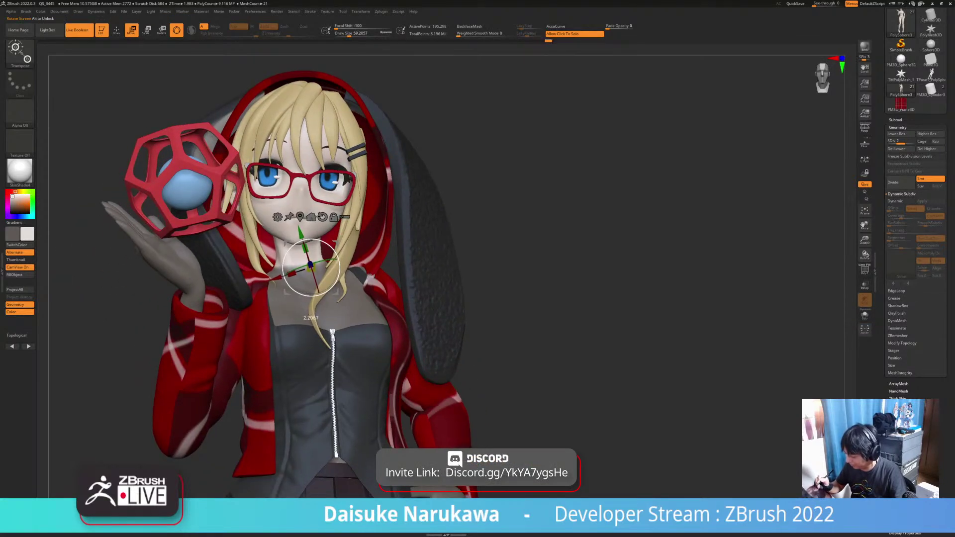
pyautogui.keyDown('ctrl'); pyautogui.moveTo(502, 249); pyautogui.dragTo(522, 269); pyautogui.keyUp('ctrl')
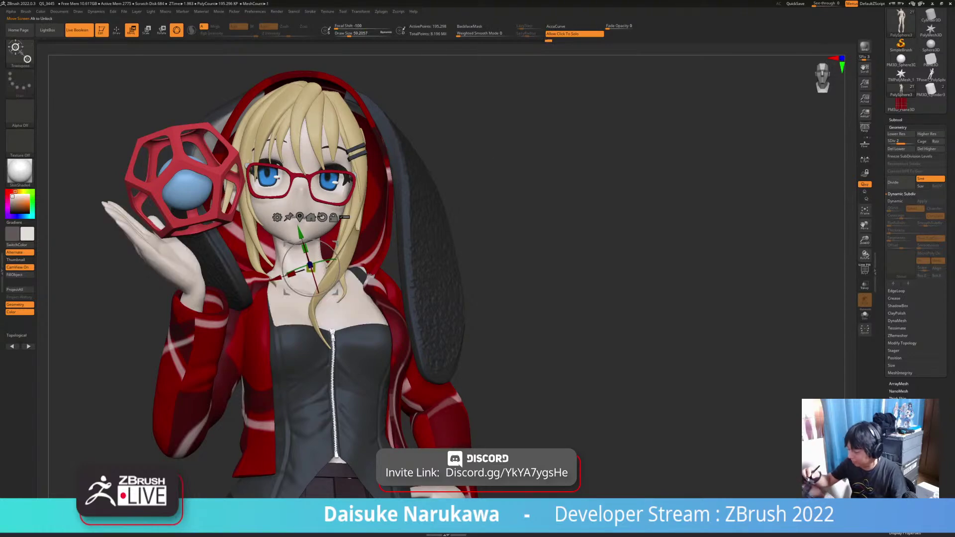
# Return to sculpting mode and examine the whole character from the bust down to the feet.
pyautogui.press('q')
pyautogui.moveTo(490, 363)
pyautogui.keyDown('ctrl'); pyautogui.mouseDown(button='right')
pyautogui.moveTo(490, 318)
pyautogui.moveTo(494, 335)
pyautogui.moveTo(505, 332)
pyautogui.mouseUp(button='right'); pyautogui.keyUp('ctrl')
pyautogui.click(496, 331)
pyautogui.click(503, 332)
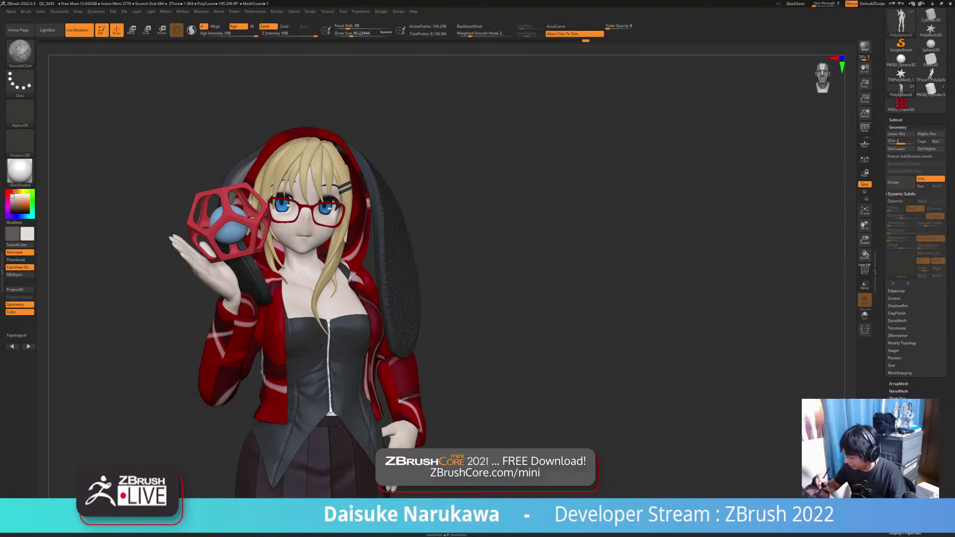
pyautogui.keyDown('ctrl'); pyautogui.moveTo(338, 287); pyautogui.dragTo(336, 249, button='right'); pyautogui.keyUp('ctrl')
pyautogui.keyDown('ctrl'); pyautogui.moveTo(476, 326); pyautogui.dragTo(475, 295, button='right'); pyautogui.keyUp('ctrl')
pyautogui.keyDown('alt'); pyautogui.moveTo(348, 333); pyautogui.dragTo(326, 319, button='right'); pyautogui.keyUp('alt')
pyautogui.keyDown('alt'); pyautogui.moveTo(326, 318); pyautogui.dragTo(317, 249, button='right'); pyautogui.keyUp('alt')
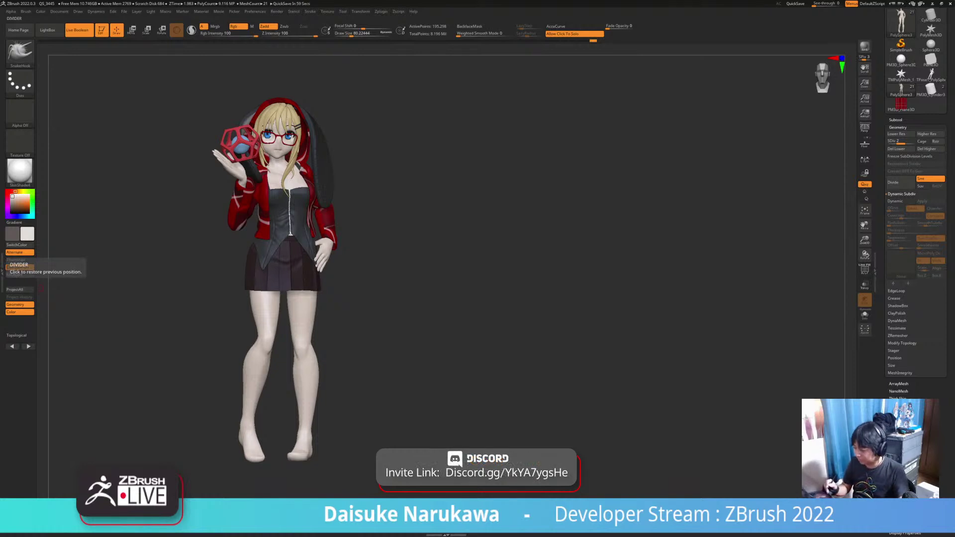
pyautogui.keyDown('alt'); pyautogui.moveTo(300, 347); pyautogui.dragTo(306, 332, button='right'); pyautogui.keyUp('alt')
pyautogui.moveTo(246, 311)
pyautogui.keyDown('ctrl'); pyautogui.mouseDown()
pyautogui.moveTo(269, 325)
pyautogui.moveTo(290, 455)
pyautogui.mouseUp(); pyautogui.keyUp('ctrl')
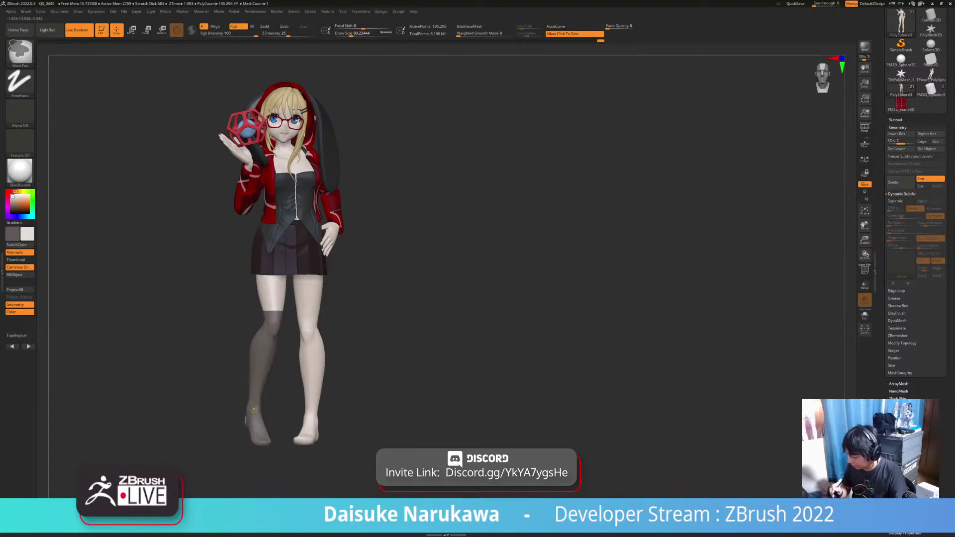
pyautogui.hotkey('ctrl', 'w')
pyautogui.keyDown('ctrl'); pyautogui.click(20, 53); pyautogui.keyUp('ctrl')
pyautogui.keyDown('ctrl'); pyautogui.click(20, 52); pyautogui.keyUp('ctrl')
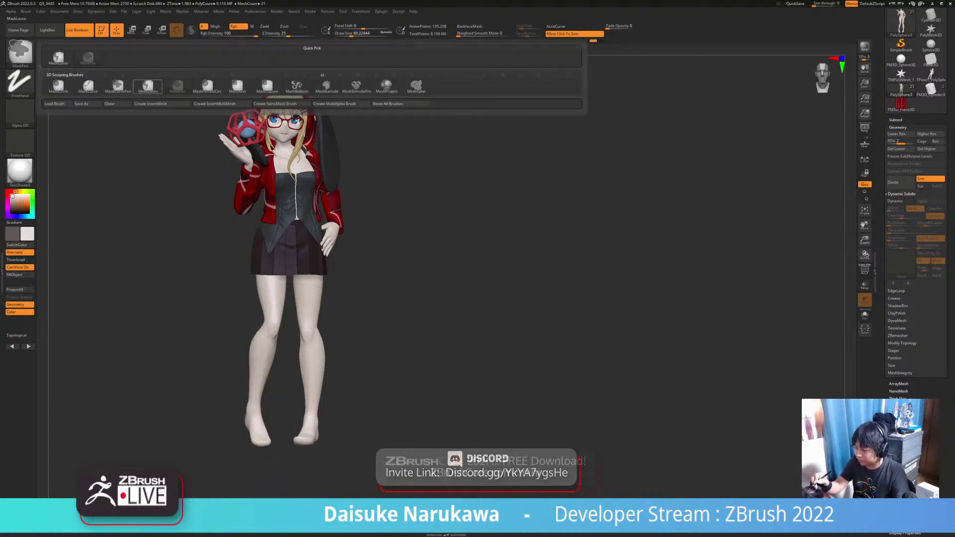
# Mask both legs from just above the knees down, invert the mask and fill them dark grey as stockings.
pyautogui.moveTo(245, 309)
pyautogui.keyDown('ctrl'); pyautogui.mouseDown()
pyautogui.moveTo(290, 402)
pyautogui.moveTo(291, 459)
pyautogui.moveTo(348, 462)
pyautogui.mouseUp(); pyautogui.keyUp('ctrl')
pyautogui.moveTo(330, 346)
pyautogui.keyDown('alt'); pyautogui.mouseDown()
pyautogui.moveTo(346, 386)
pyautogui.moveTo(418, 385)
pyautogui.moveTo(361, 377)
pyautogui.moveTo(379, 387)
pyautogui.moveTo(382, 353)
pyautogui.mouseUp(); pyautogui.keyUp('alt')
pyautogui.hotkey('ctrl', 'z')
pyautogui.keyDown('ctrl'); pyautogui.click(390, 388); pyautogui.keyUp('ctrl')
pyautogui.keyDown('alt'); pyautogui.moveTo(390, 387); pyautogui.dragTo(380, 366); pyautogui.keyUp('alt')
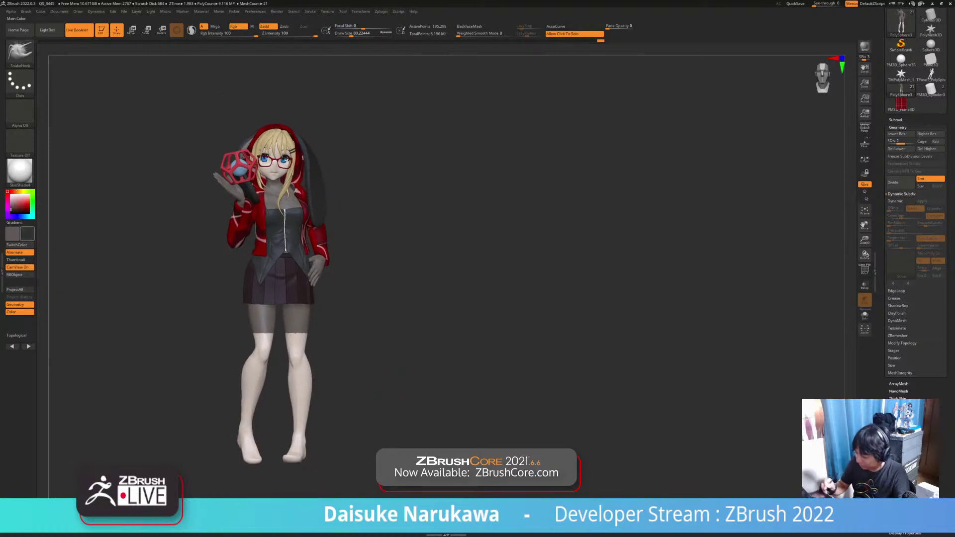
pyautogui.click(15, 275)
pyautogui.keyDown('ctrl'); pyautogui.moveTo(366, 329); pyautogui.dragTo(353, 355); pyautogui.keyUp('ctrl')
# Even out the back of the character's right stocking top by isolating it with a MaskLasso mask and filling it dark grey.
pyautogui.keyDown('ctrl'); pyautogui.moveTo(352, 355); pyautogui.dragTo(343, 374, button='right'); pyautogui.keyUp('ctrl')
pyautogui.moveTo(319, 348)
pyautogui.mouseDown()
pyautogui.moveTo(332, 346)
pyautogui.moveTo(338, 374)
pyautogui.mouseUp()
pyautogui.moveTo(306, 368)
pyautogui.mouseDown(button='right')
pyautogui.moveTo(418, 366)
pyautogui.moveTo(343, 379)
pyautogui.moveTo(343, 392)
pyautogui.mouseUp(button='right')
pyautogui.hotkey('ctrl', 'b')
pyautogui.keyDown('ctrl'); pyautogui.click(147, 86); pyautogui.keyUp('ctrl')
pyautogui.moveTo(343, 393); pyautogui.dragTo(367, 391, button='right')
pyautogui.keyDown('ctrl'); pyautogui.moveTo(350, 351); pyautogui.dragTo(297, 369); pyautogui.keyUp('ctrl')
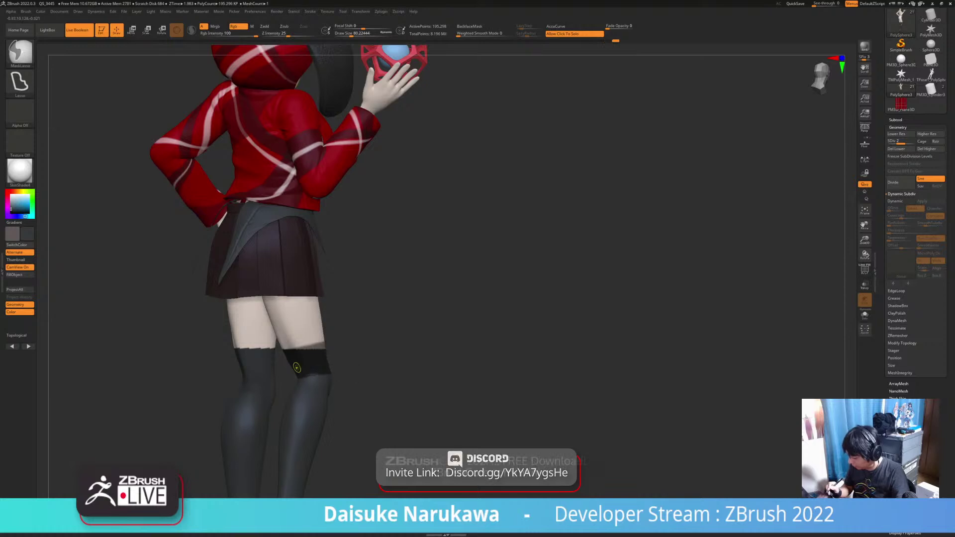
pyautogui.keyDown('ctrl'); pyautogui.click(375, 346); pyautogui.keyUp('ctrl')
pyautogui.moveTo(375, 345); pyautogui.dragTo(346, 346, button='right')
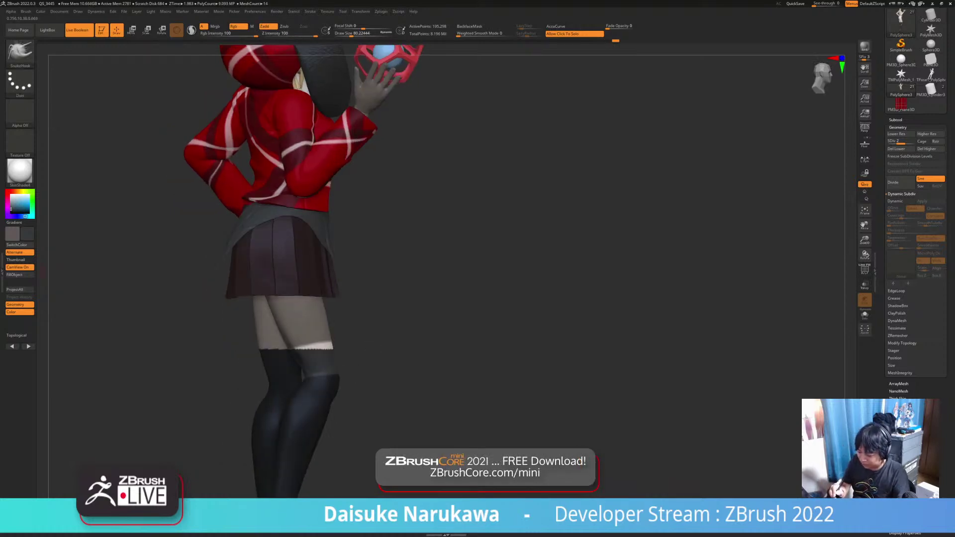
pyautogui.click(20, 275)
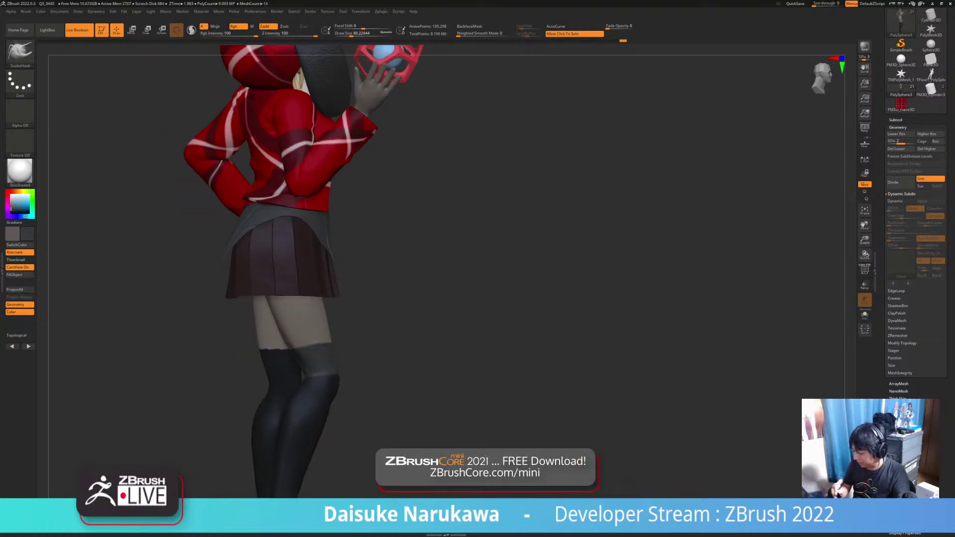
pyautogui.keyDown('ctrl'); pyautogui.moveTo(384, 367); pyautogui.dragTo(399, 382); pyautogui.keyUp('ctrl')
# Even out the front of the character's left stocking top with an inverted lasso mask and the same dark grey fill.
pyautogui.moveTo(399, 381)
pyautogui.keyDown('ctrl'); pyautogui.mouseDown(button='right')
pyautogui.moveTo(399, 348)
pyautogui.moveTo(288, 348)
pyautogui.mouseUp(button='right'); pyautogui.keyUp('ctrl')
pyautogui.keyDown('ctrl'); pyautogui.moveTo(354, 326); pyautogui.dragTo(370, 352); pyautogui.keyUp('ctrl')
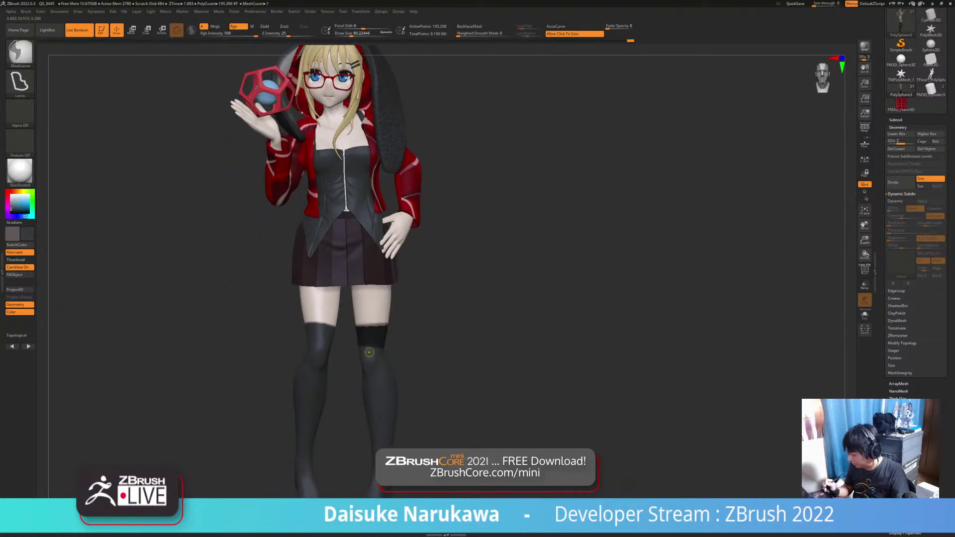
pyautogui.keyDown('ctrl'); pyautogui.click(436, 337); pyautogui.keyUp('ctrl')
pyautogui.click(19, 275)
pyautogui.keyDown('ctrl'); pyautogui.moveTo(435, 393); pyautogui.dragTo(452, 402); pyautogui.keyUp('ctrl')
pyautogui.moveTo(451, 403)
pyautogui.keyDown('ctrl'); pyautogui.mouseDown(button='right')
pyautogui.moveTo(452, 378)
pyautogui.moveTo(465, 386)
pyautogui.moveTo(405, 379)
pyautogui.mouseUp(button='right'); pyautogui.keyUp('ctrl')
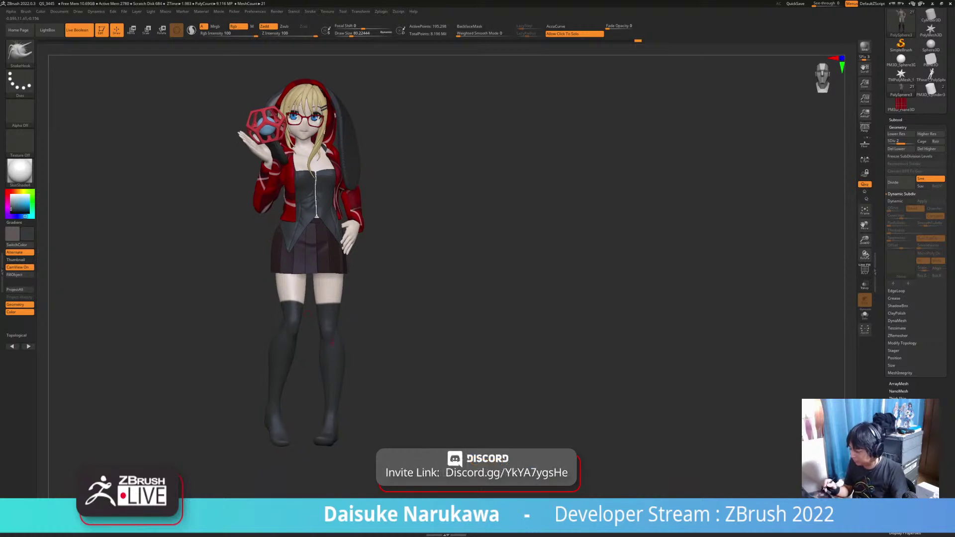
# Try masking horizontal bands across both stockings with MaskPen and filling them white as stripes.
pyautogui.keyDown('ctrl'); pyautogui.moveTo(313, 294); pyautogui.dragTo(312, 315, button='right'); pyautogui.keyUp('ctrl')
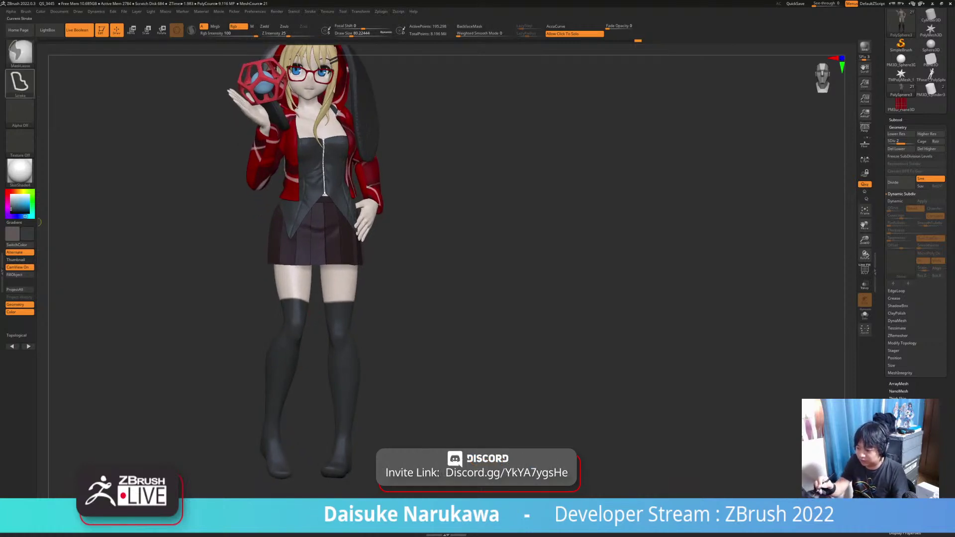
pyautogui.keyDown('ctrl'); pyautogui.click(20, 83); pyautogui.keyUp('ctrl')
pyautogui.keyDown('ctrl'); pyautogui.click(20, 54); pyautogui.keyUp('ctrl')
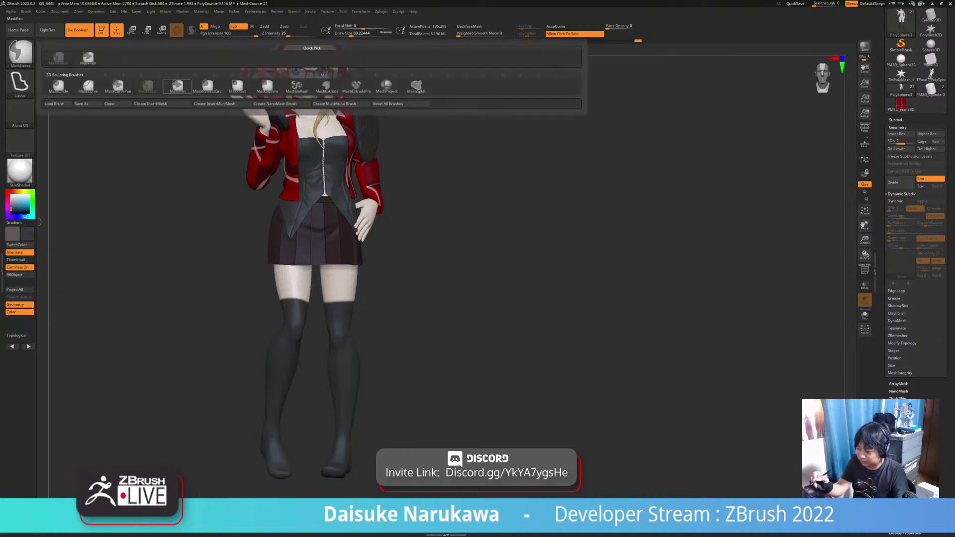
pyautogui.click(87, 59)
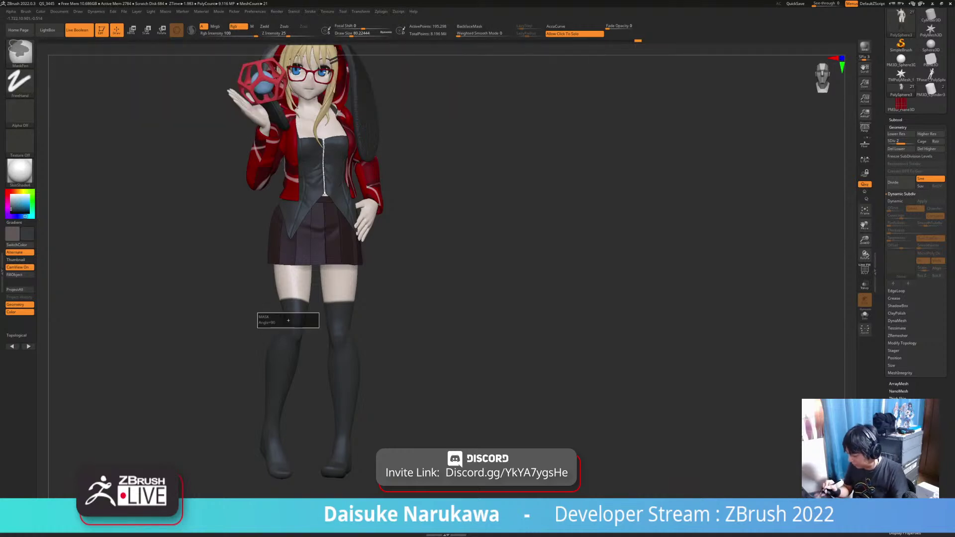
pyautogui.keyDown('ctrl'); pyautogui.moveTo(378, 326); pyautogui.dragTo(376, 327); pyautogui.keyUp('ctrl')
pyautogui.keyDown('ctrl'); pyautogui.moveTo(255, 343); pyautogui.dragTo(395, 359); pyautogui.keyUp('ctrl')
pyautogui.keyDown('ctrl'); pyautogui.moveTo(250, 387); pyautogui.dragTo(393, 377); pyautogui.keyUp('ctrl')
pyautogui.keyDown('ctrl'); pyautogui.moveTo(256, 413); pyautogui.dragTo(384, 437); pyautogui.keyUp('ctrl')
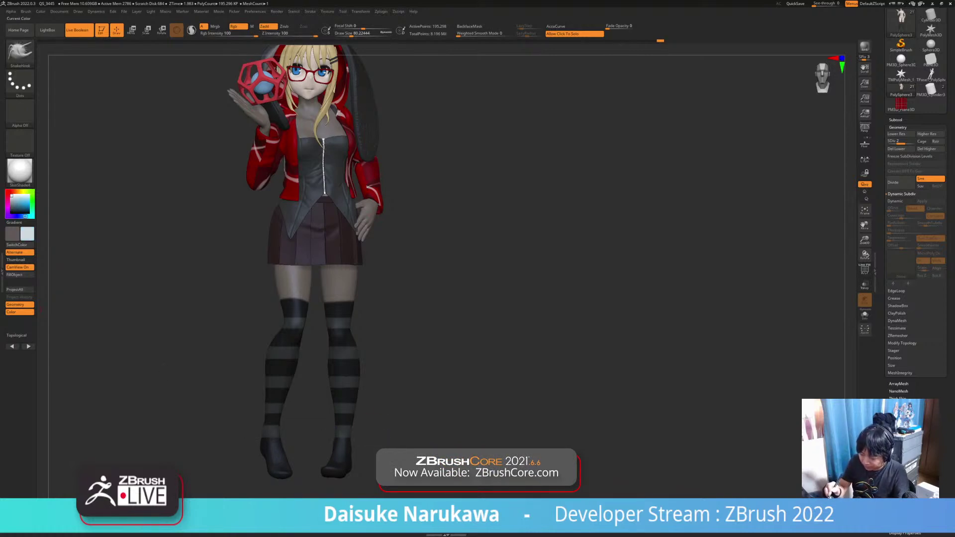
pyautogui.click(20, 275)
pyautogui.keyDown('ctrl'); pyautogui.moveTo(434, 360); pyautogui.dragTo(450, 375); pyautogui.keyUp('ctrl')
pyautogui.keyDown('ctrl'); pyautogui.moveTo(450, 376); pyautogui.dragTo(433, 348, button='right'); pyautogui.keyUp('ctrl')
pyautogui.moveTo(433, 347)
pyautogui.mouseDown(button='right')
pyautogui.moveTo(480, 353)
pyautogui.moveTo(433, 353)
pyautogui.mouseUp(button='right')
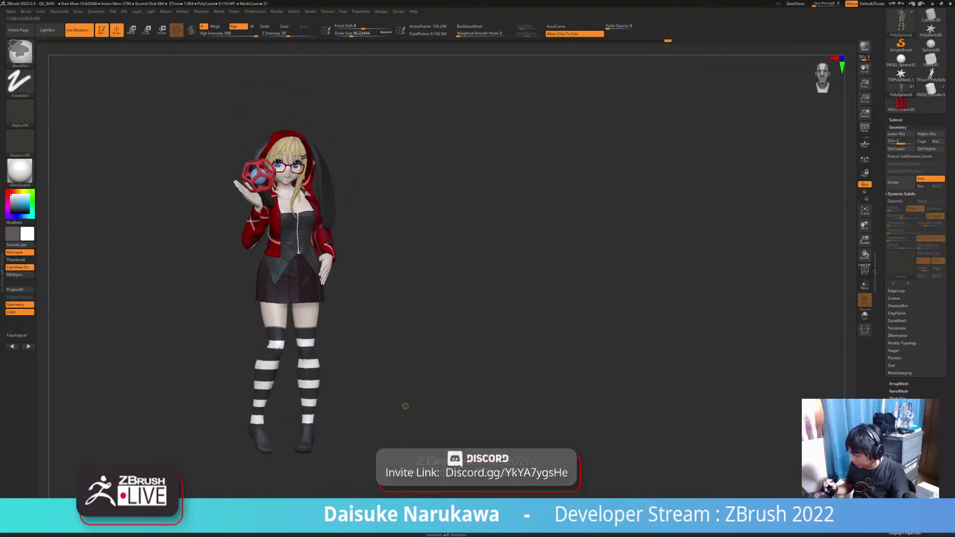
# Compare the stripe edges on the stockings at subdivision levels 2 and 3, inverting the mask for reference.
pyautogui.keyDown('ctrl'); pyautogui.click(416, 396); pyautogui.keyUp('ctrl')
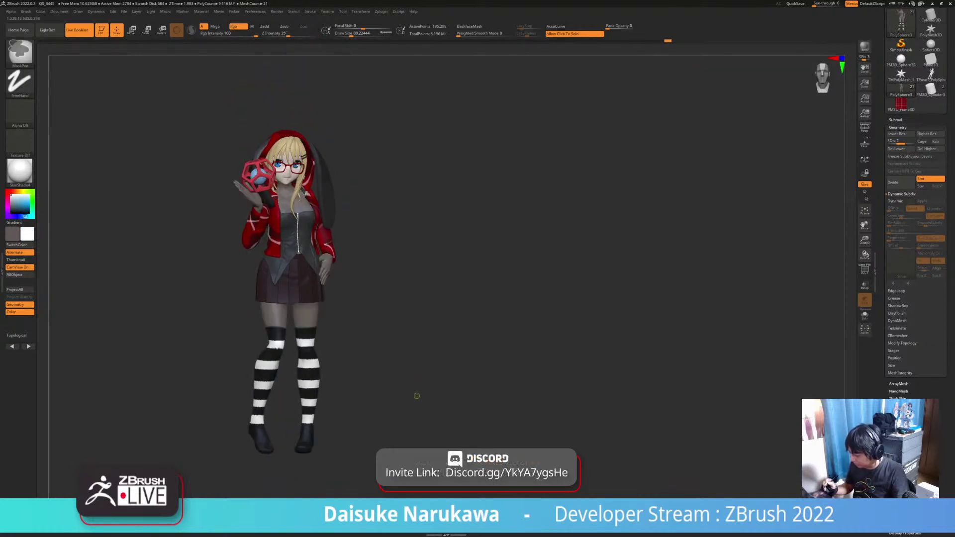
pyautogui.keyDown('ctrl'); pyautogui.click(292, 480); pyautogui.keyUp('ctrl')
pyautogui.press('d')
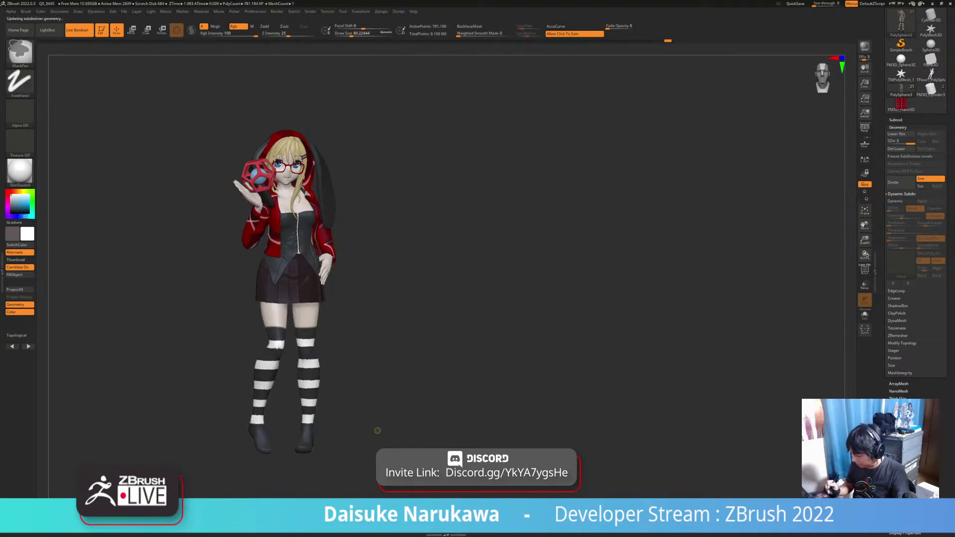
pyautogui.hotkey('shift', 'd')
pyautogui.moveTo(371, 383); pyautogui.dragTo(357, 423, button='right')
pyautogui.keyDown('ctrl'); pyautogui.click(357, 424); pyautogui.keyUp('ctrl')
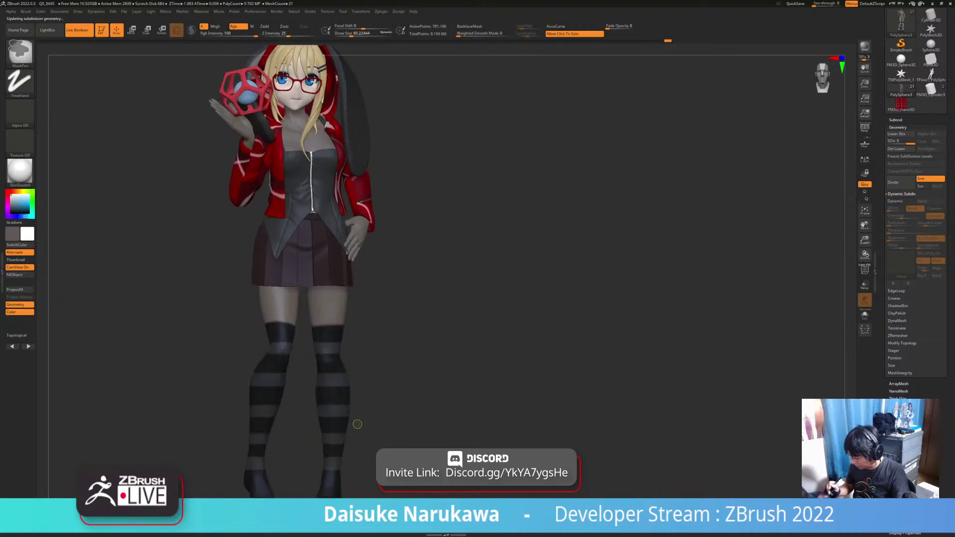
# Undo the white stripe fill and its masks on the stockings.
pyautogui.hotkey('ctrl', 'z')
pyautogui.hotkey('ctrl', 'z')
pyautogui.hotkey('ctrl', 'z')
pyautogui.hotkey('ctrl', 'z')
pyautogui.hotkey('ctrl', 'z')
pyautogui.hotkey('ctrl', 'z')
# Clear the mask and subdivide the body to level 4, discarding the trial band masks on the stockings.
pyautogui.keyDown('alt'); pyautogui.moveTo(357, 424); pyautogui.dragTo(348, 384, button='right'); pyautogui.keyUp('alt')
pyautogui.keyDown('ctrl'); pyautogui.moveTo(351, 384); pyautogui.dragTo(365, 387); pyautogui.keyUp('ctrl')
pyautogui.press('d')
pyautogui.press('d')
pyautogui.keyDown('ctrl'); pyautogui.moveTo(226, 304); pyautogui.dragTo(367, 314); pyautogui.keyUp('ctrl')
pyautogui.keyDown('ctrl'); pyautogui.keyDown('alt'); pyautogui.moveTo(227, 330); pyautogui.dragTo(351, 345); pyautogui.keyUp('alt'); pyautogui.keyUp('ctrl')
pyautogui.hotkey('ctrl', 'z')
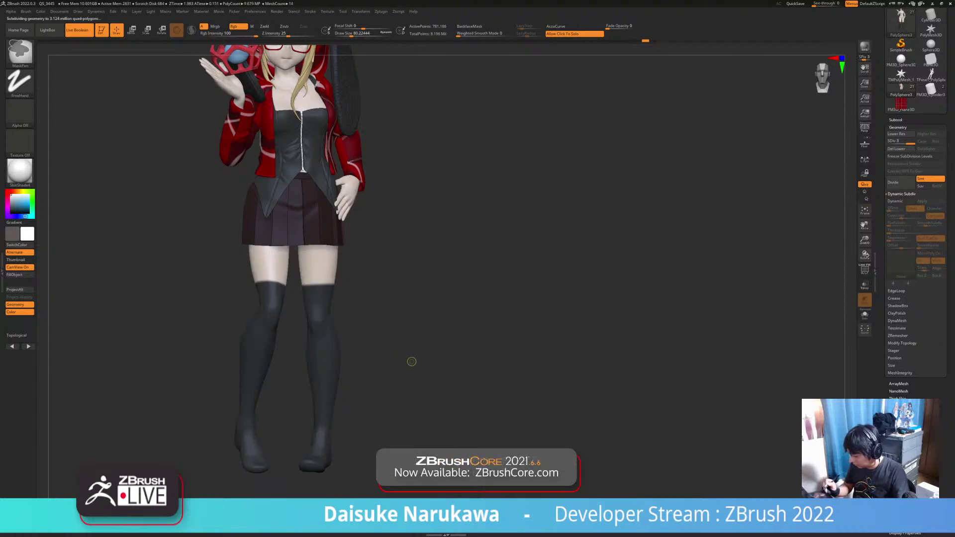
# Isolate five horizontal bands across both stockings with masks, fill them light grey and clear the mask.
pyautogui.keyDown('ctrl'); pyautogui.keyDown('alt'); pyautogui.moveTo(230, 305); pyautogui.dragTo(358, 315); pyautogui.keyUp('alt'); pyautogui.keyUp('ctrl')
pyautogui.keyDown('ctrl'); pyautogui.keyDown('alt'); pyautogui.moveTo(225, 339); pyautogui.dragTo(362, 351); pyautogui.keyUp('alt'); pyautogui.keyUp('ctrl')
pyautogui.keyDown('ctrl'); pyautogui.keyDown('alt'); pyautogui.moveTo(227, 364); pyautogui.dragTo(360, 374); pyautogui.keyUp('alt'); pyautogui.keyUp('ctrl')
pyautogui.keyDown('ctrl'); pyautogui.keyDown('alt'); pyautogui.moveTo(230, 386); pyautogui.dragTo(351, 397); pyautogui.keyUp('alt'); pyautogui.keyUp('ctrl')
pyautogui.keyDown('ctrl'); pyautogui.keyDown('alt'); pyautogui.moveTo(223, 407); pyautogui.dragTo(345, 421); pyautogui.keyUp('alt'); pyautogui.keyUp('ctrl')
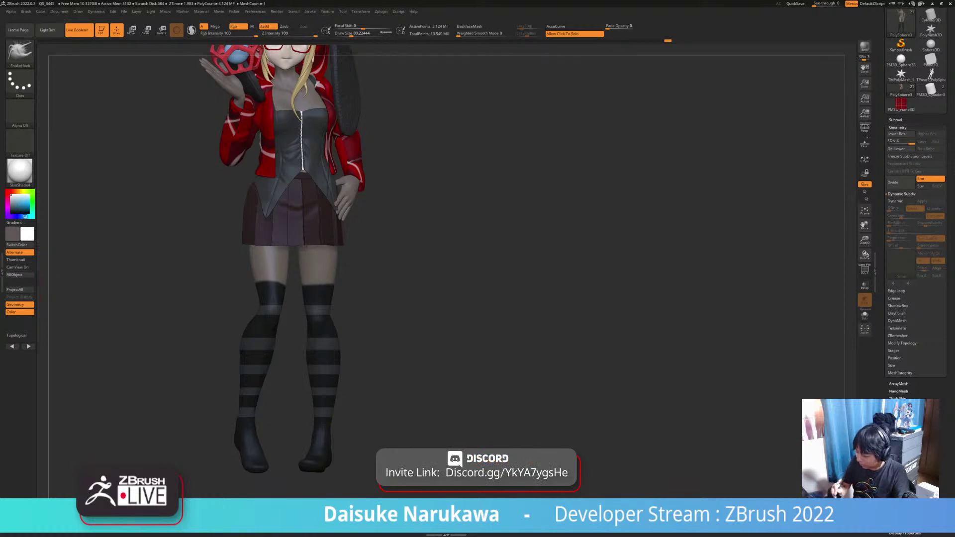
pyautogui.moveTo(11, 195); pyautogui.dragTo(11, 199)
pyautogui.click(15, 275)
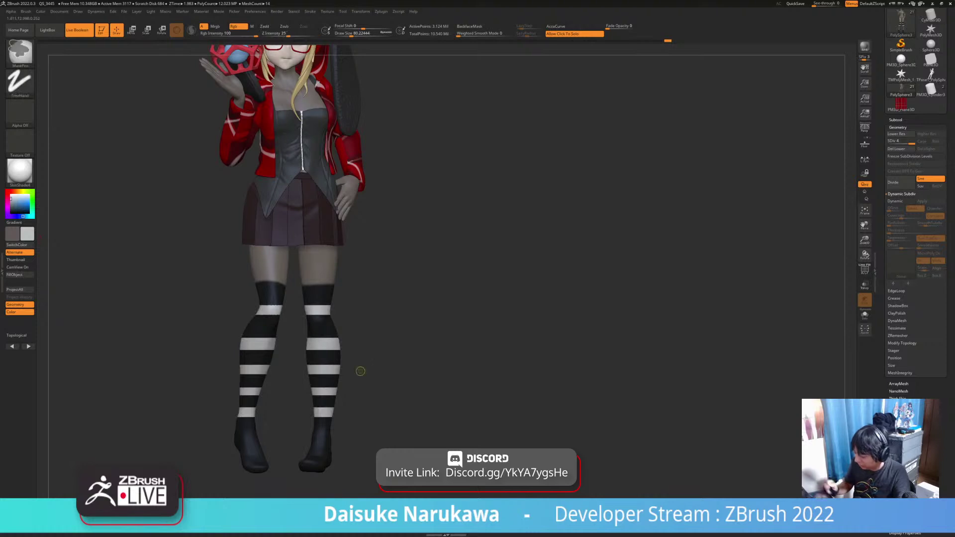
pyautogui.keyDown('ctrl'); pyautogui.moveTo(411, 350); pyautogui.dragTo(397, 375); pyautogui.keyUp('ctrl')
# Review the full figure with its striped stockings and select the ball's cage, the jacket and the vest in turn.
pyautogui.keyDown('ctrl'); pyautogui.moveTo(397, 375); pyautogui.dragTo(379, 339, button='right'); pyautogui.keyUp('ctrl')
pyautogui.moveTo(380, 338); pyautogui.dragTo(363, 397, button='right')
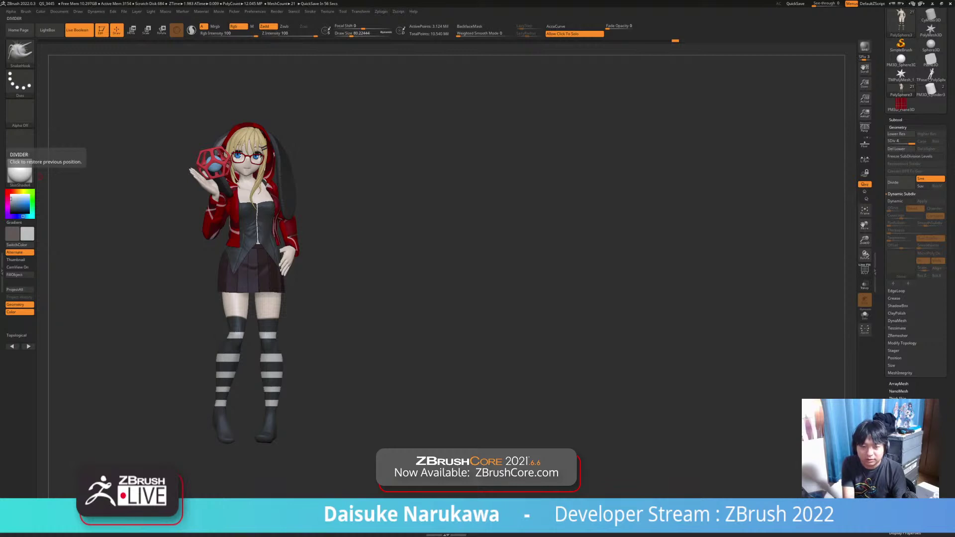
pyautogui.moveTo(65, 194)
pyautogui.mouseDown(button='right')
pyautogui.moveTo(150, 224)
pyautogui.moveTo(70, 199)
pyautogui.mouseUp(button='right')
pyautogui.moveTo(70, 199)
pyautogui.keyDown('ctrl'); pyautogui.mouseDown(button='right')
pyautogui.moveTo(70, 224)
pyautogui.moveTo(108, 230)
pyautogui.moveTo(107, 249)
pyautogui.moveTo(95, 244)
pyautogui.moveTo(114, 249)
pyautogui.moveTo(99, 239)
pyautogui.moveTo(99, 271)
pyautogui.moveTo(144, 211)
pyautogui.mouseUp(button='right'); pyautogui.keyUp('ctrl')
pyautogui.keyDown('alt'); pyautogui.click(234, 122); pyautogui.keyUp('alt')
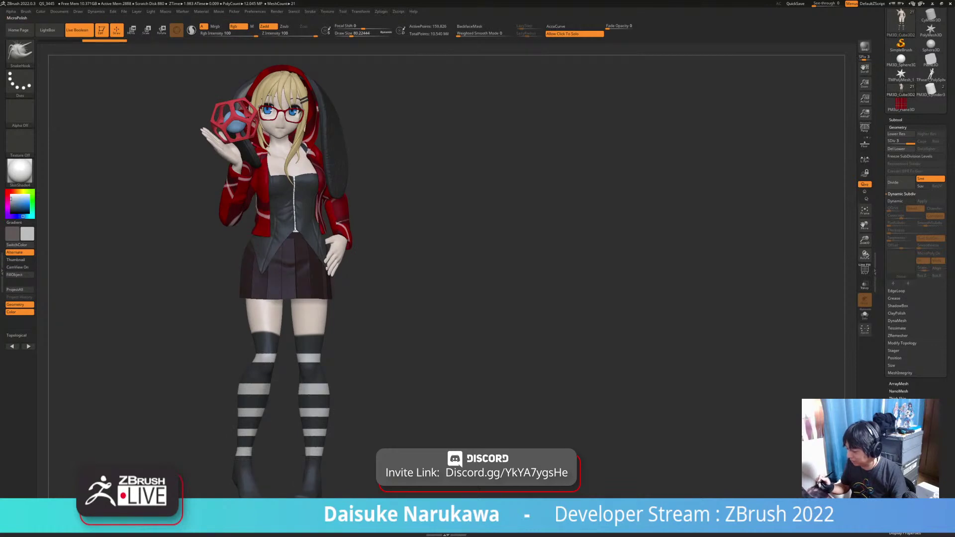
pyautogui.keyDown('alt'); pyautogui.click(235, 199); pyautogui.keyUp('alt')
pyautogui.moveTo(299, 314)
pyautogui.mouseDown(button='right')
pyautogui.moveTo(443, 319)
pyautogui.moveTo(299, 315)
pyautogui.mouseUp(button='right')
pyautogui.keyDown('alt'); pyautogui.click(294, 204); pyautogui.keyUp('alt')
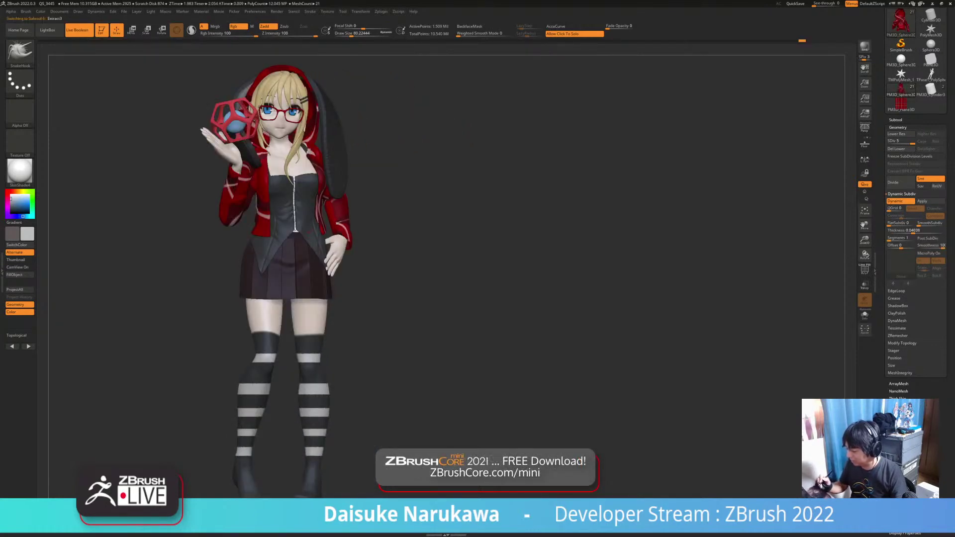
pyautogui.moveTo(388, 358); pyautogui.dragTo(369, 358, button='right')
pyautogui.moveTo(396, 366); pyautogui.dragTo(368, 356)
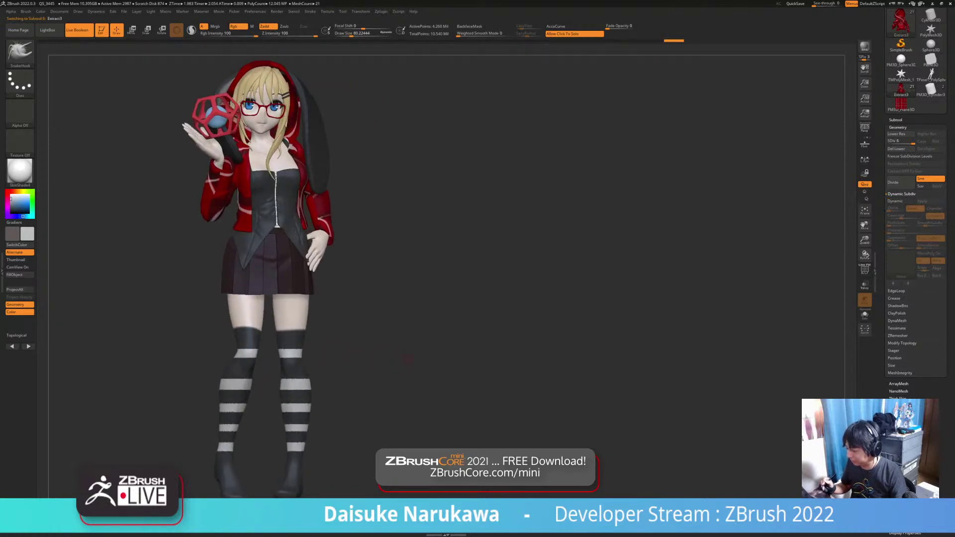
pyautogui.moveTo(422, 344); pyautogui.dragTo(405, 358)
pyautogui.moveTo(404, 352)
pyautogui.keyDown('ctrl'); pyautogui.mouseDown(button='right')
pyautogui.moveTo(404, 343)
pyautogui.moveTo(404, 364)
pyautogui.mouseUp(button='right'); pyautogui.keyUp('ctrl')
pyautogui.keyDown('alt'); pyautogui.moveTo(404, 364); pyautogui.dragTo(398, 368); pyautogui.keyUp('alt')
pyautogui.moveTo(398, 368)
pyautogui.keyDown('ctrl'); pyautogui.mouseDown(button='right')
pyautogui.moveTo(569, 386)
pyautogui.moveTo(576, 401)
pyautogui.moveTo(594, 389)
pyautogui.mouseUp(button='right'); pyautogui.keyUp('ctrl')
pyautogui.click(578, 401)
pyautogui.click(581, 397)
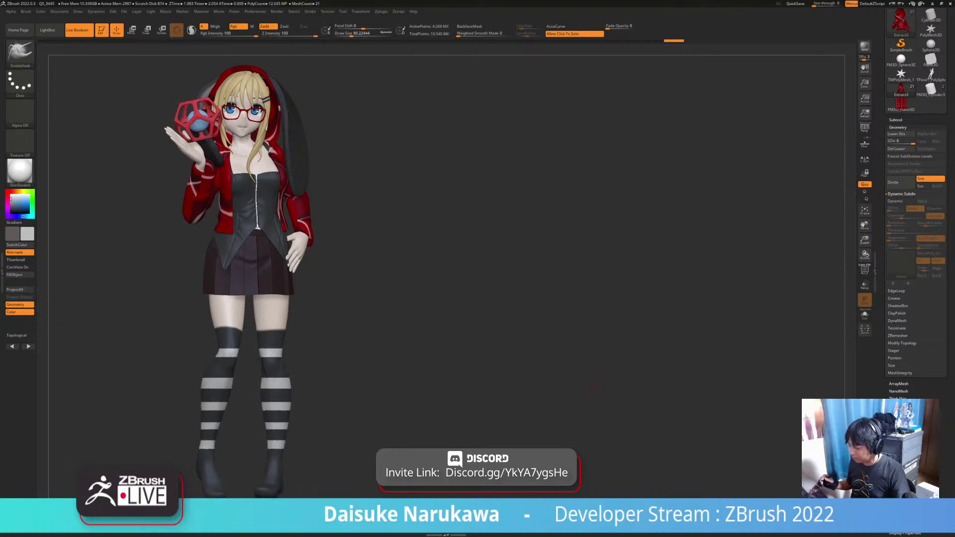
pyautogui.moveTo(546, 367)
pyautogui.mouseDown(button='right')
pyautogui.moveTo(570, 374)
pyautogui.moveTo(546, 378)
pyautogui.mouseUp(button='right')
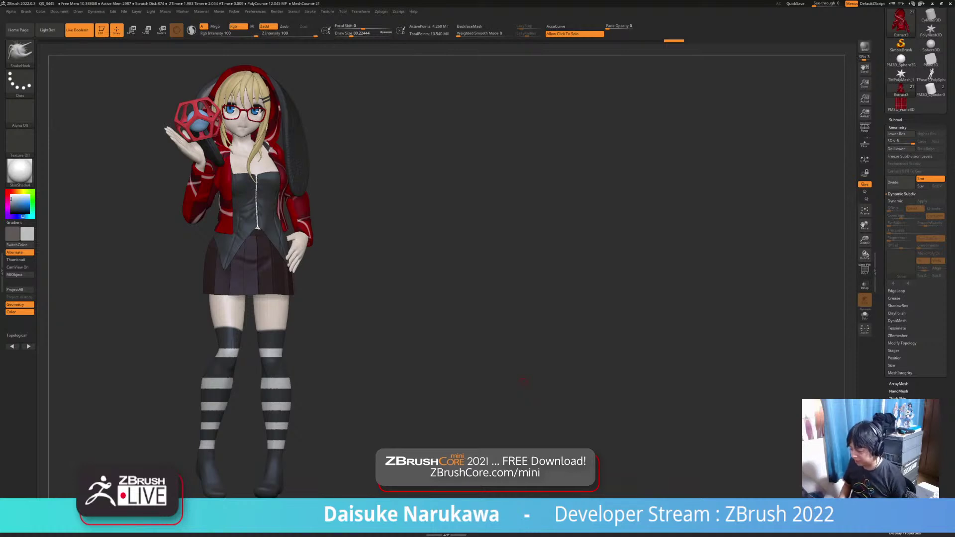
pyautogui.moveTo(523, 382); pyautogui.dragTo(408, 438, button='right')
pyautogui.moveTo(408, 439)
pyautogui.mouseDown()
pyautogui.moveTo(429, 437)
pyautogui.moveTo(409, 436)
pyautogui.mouseUp()
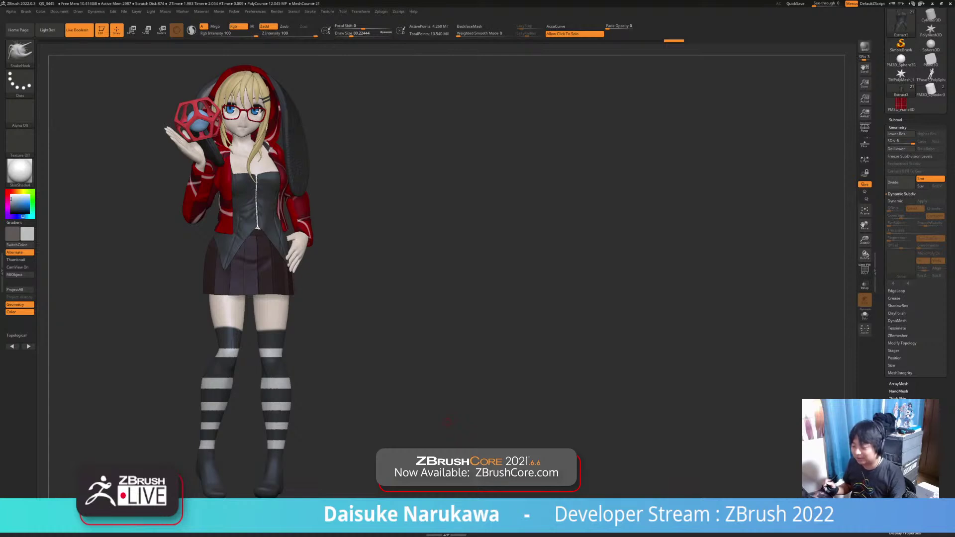
pyautogui.moveTo(444, 424); pyautogui.dragTo(464, 424)
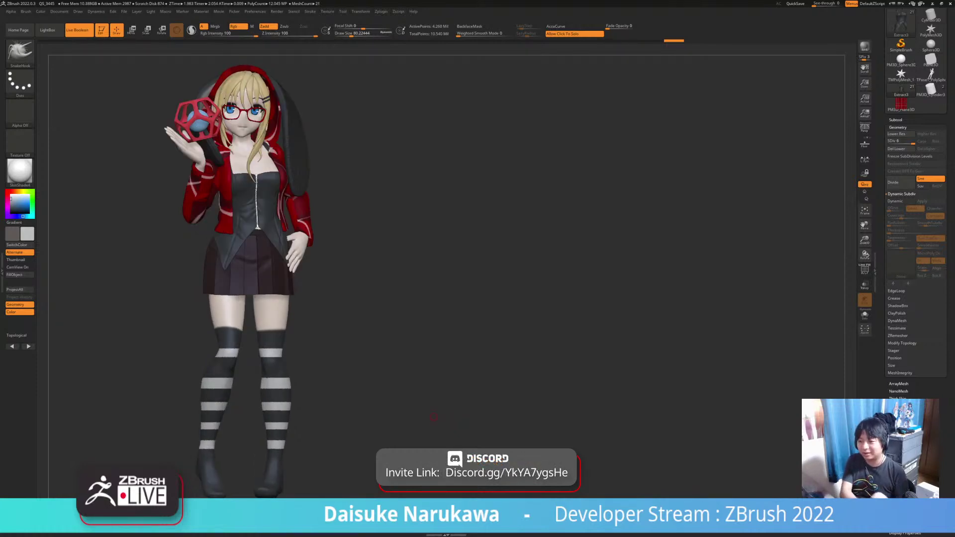